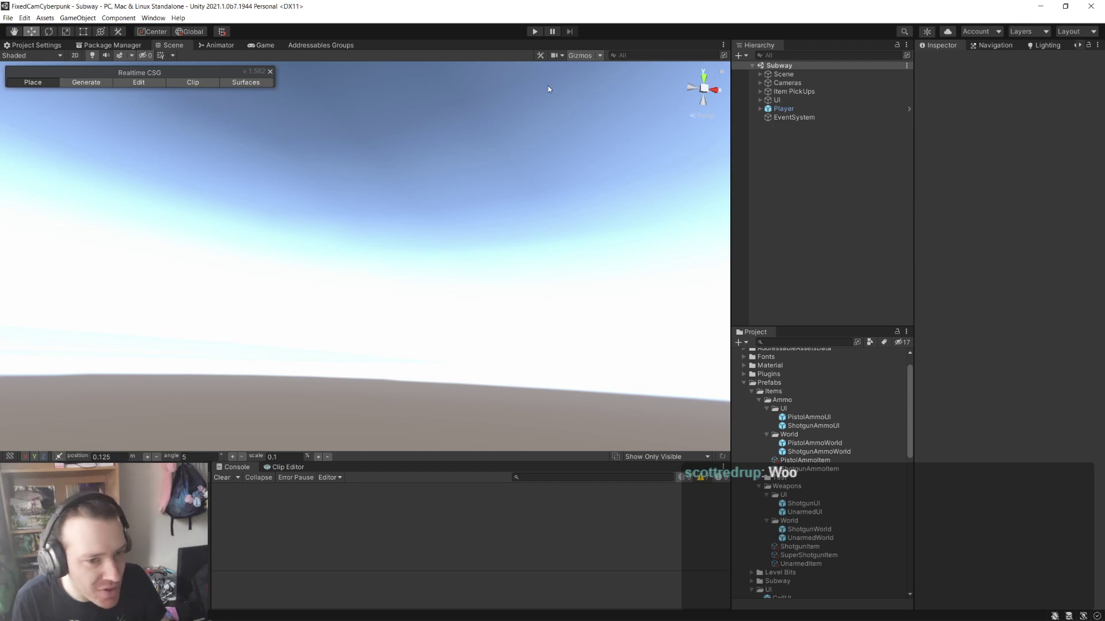
# - Focus the scene view on the Player object and pull back to show the surrounding subway platform
pyautogui.click(794, 110)
pyautogui.doubleClick(794, 109)
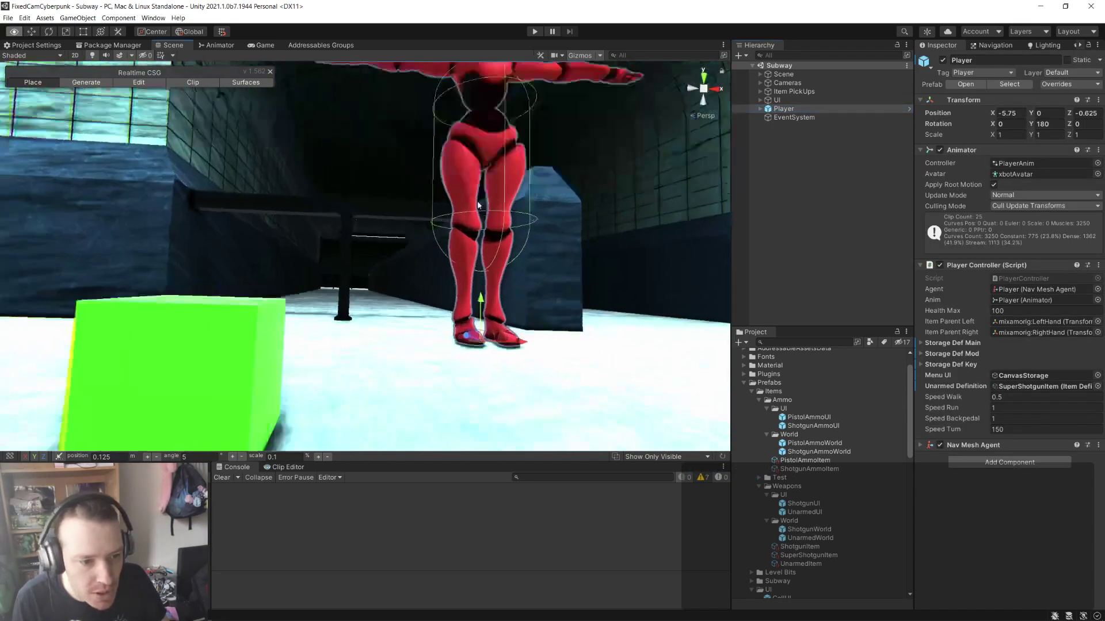
pyautogui.keyDown('alt'); pyautogui.moveTo(393, 236); pyautogui.dragTo(420, 295); pyautogui.keyUp('alt')
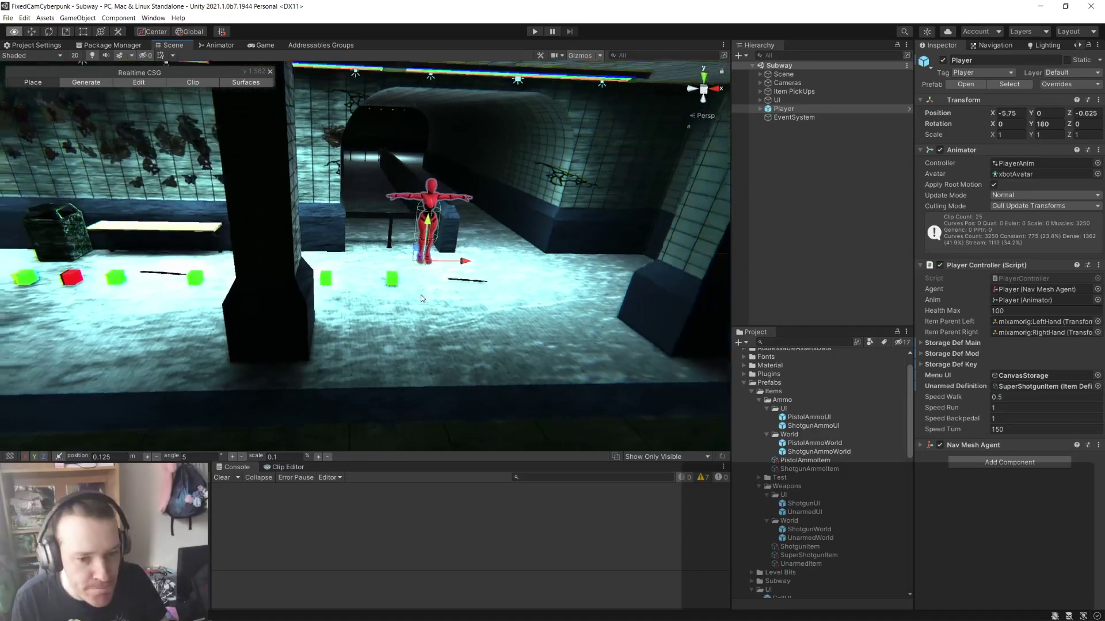
# - Start play mode and run the player along the platform to collect the ammo and weapons, opening the inventory grid on the way
pyautogui.click(534, 32)
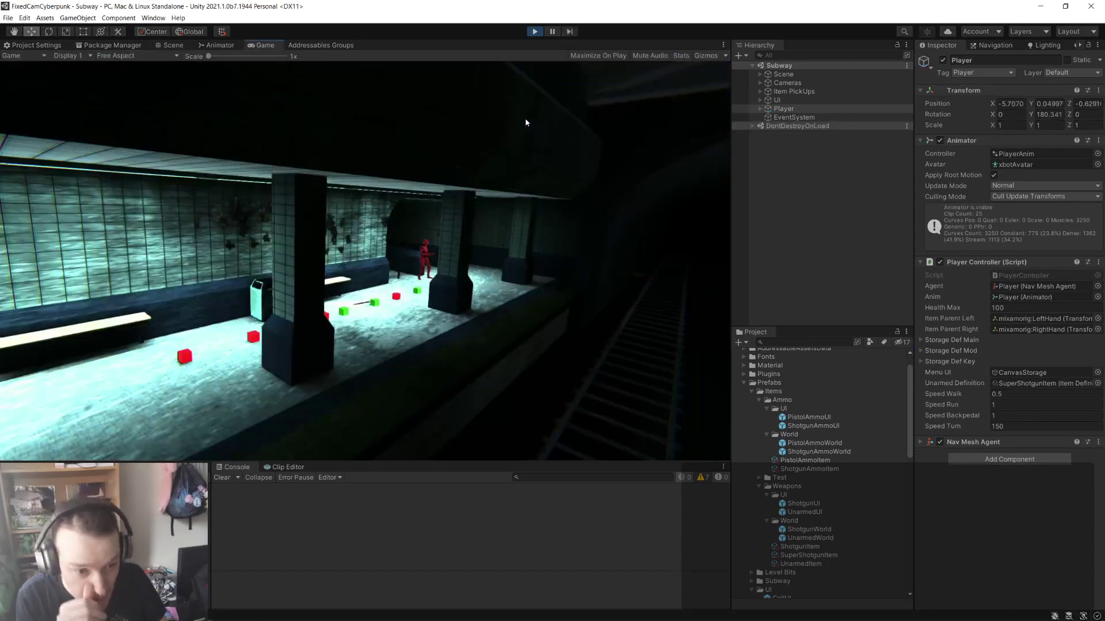
pyautogui.press('w')
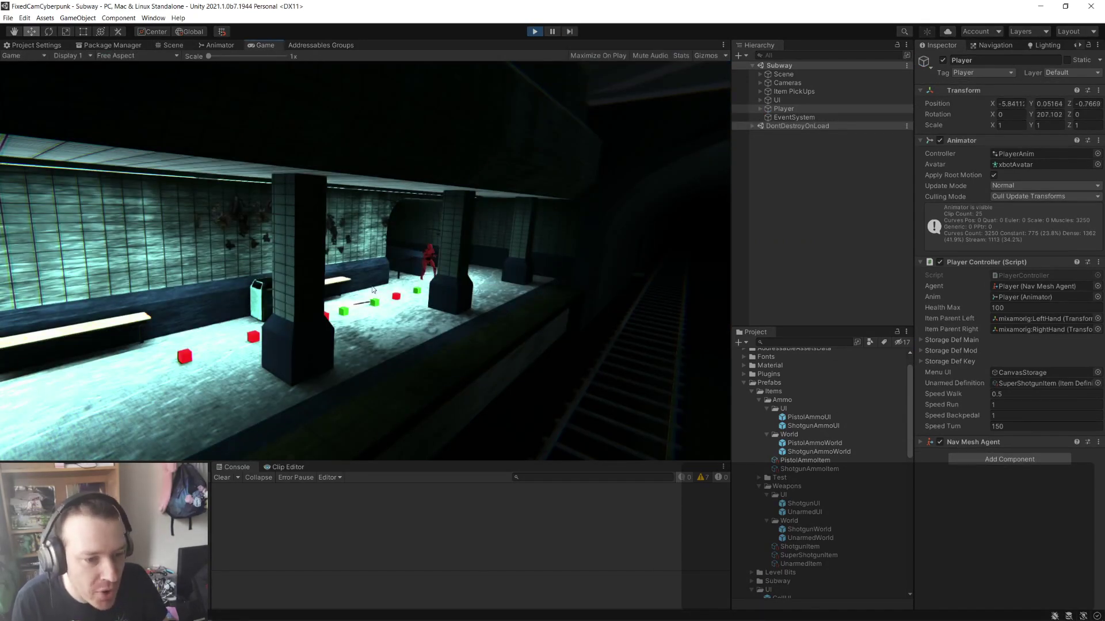
pyautogui.press('d')
pyautogui.press('w')
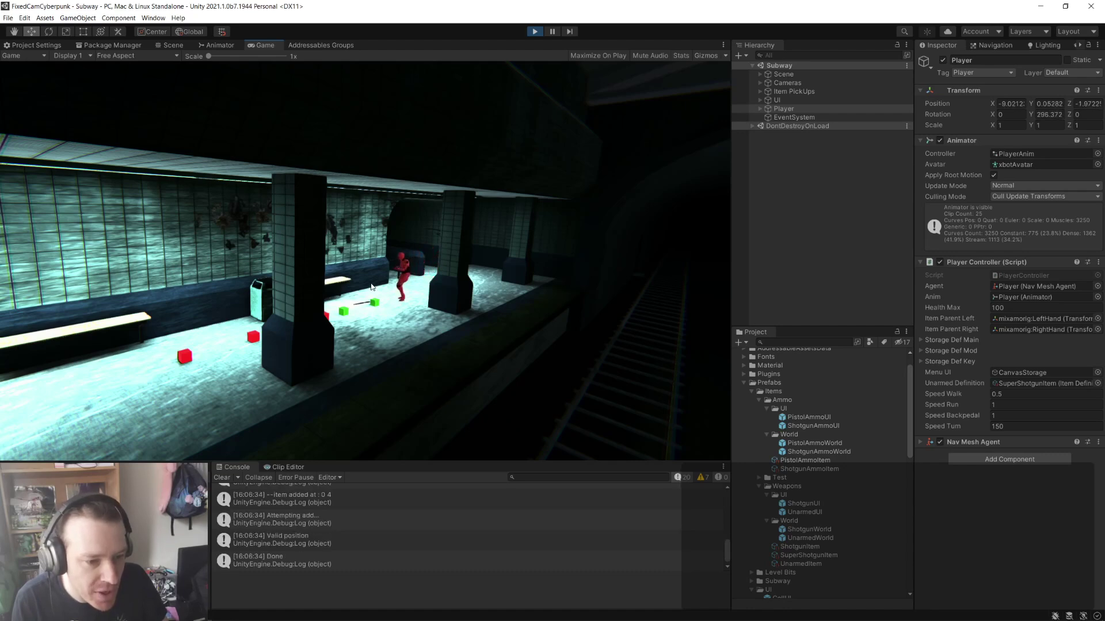
pyautogui.press('i')
pyautogui.press('w')
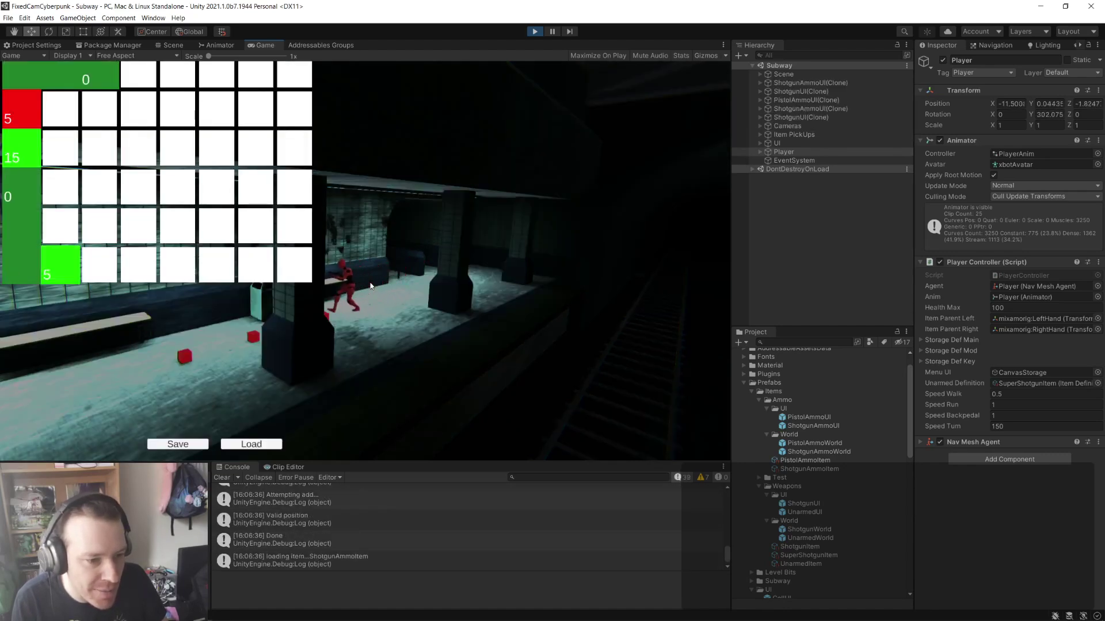
pyautogui.press('w')
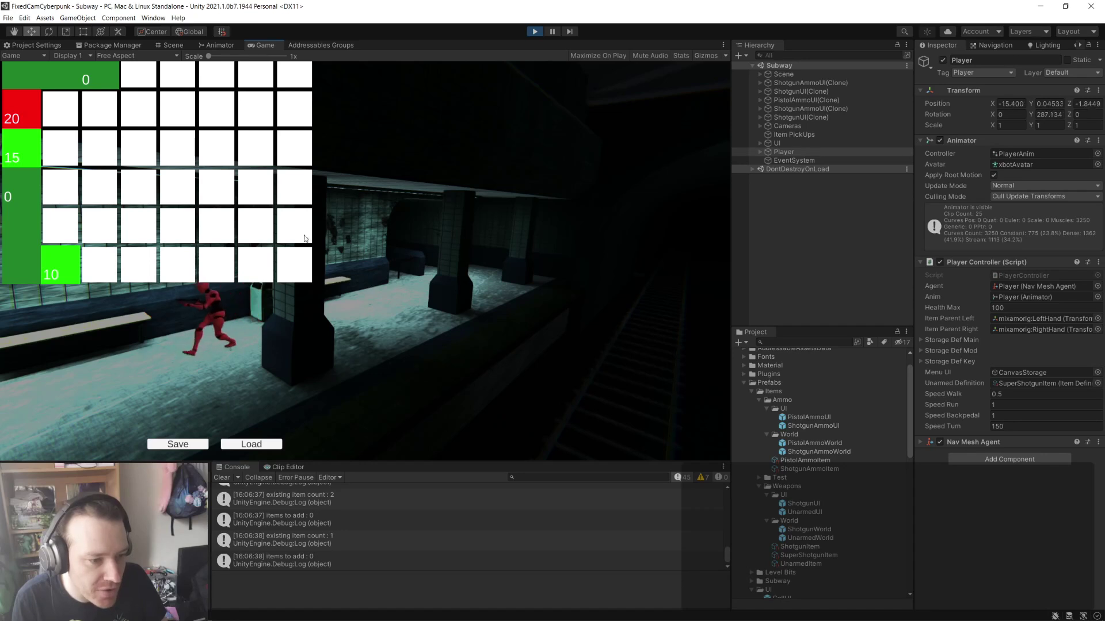
# - Equip the weapon in the first row of the inventory grid, then unequip it again
pyautogui.click(51, 81)
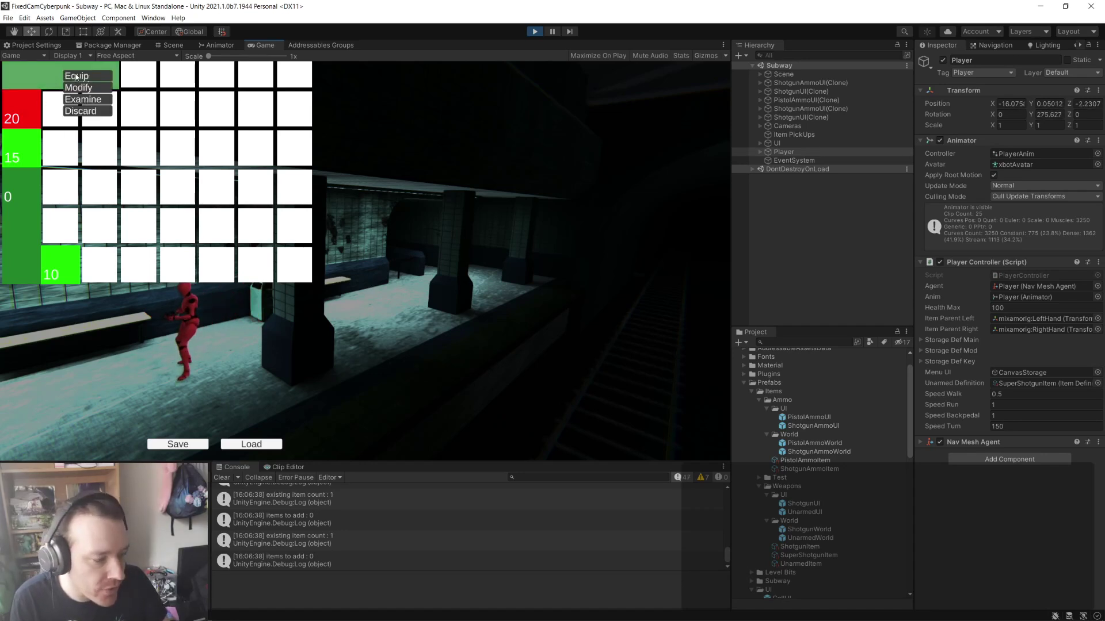
pyautogui.click(77, 76)
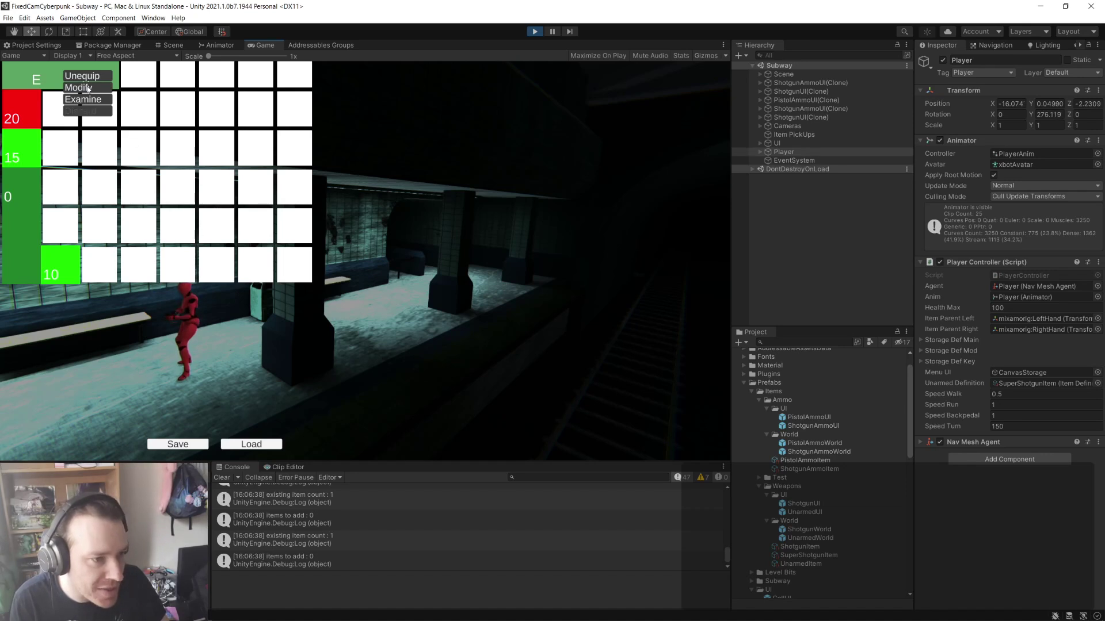
pyautogui.click(85, 77)
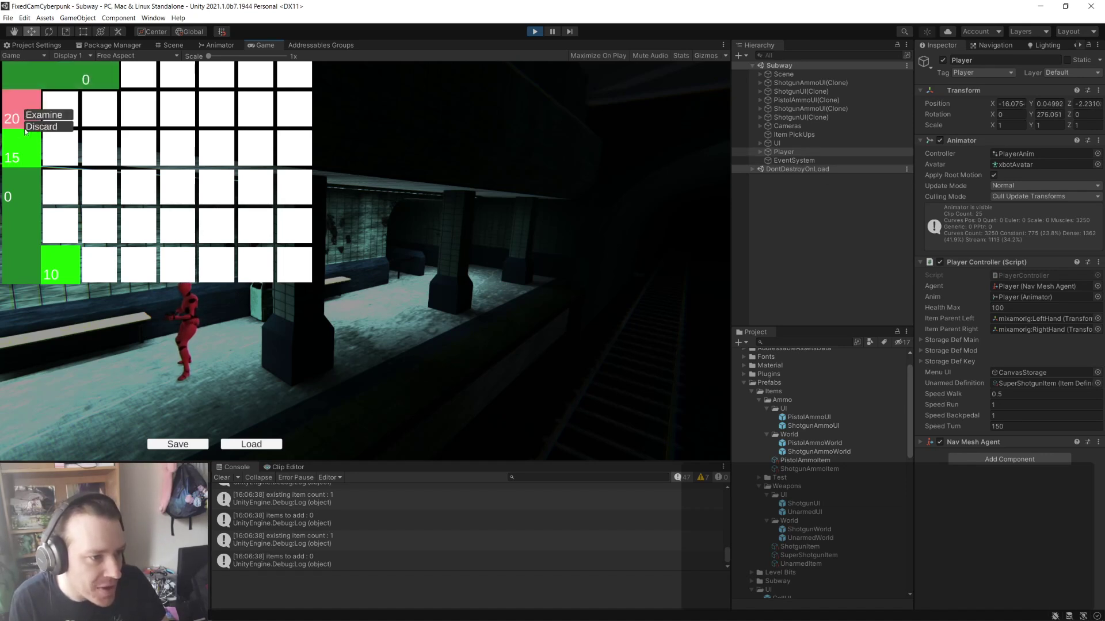
# - Rearrange the red ammo stack and the two green ammo stacks side by side in the third row of the inventory grid
pyautogui.moveTo(23, 110); pyautogui.dragTo(100, 148)
pyautogui.moveTo(20, 149); pyautogui.dragTo(120, 152)
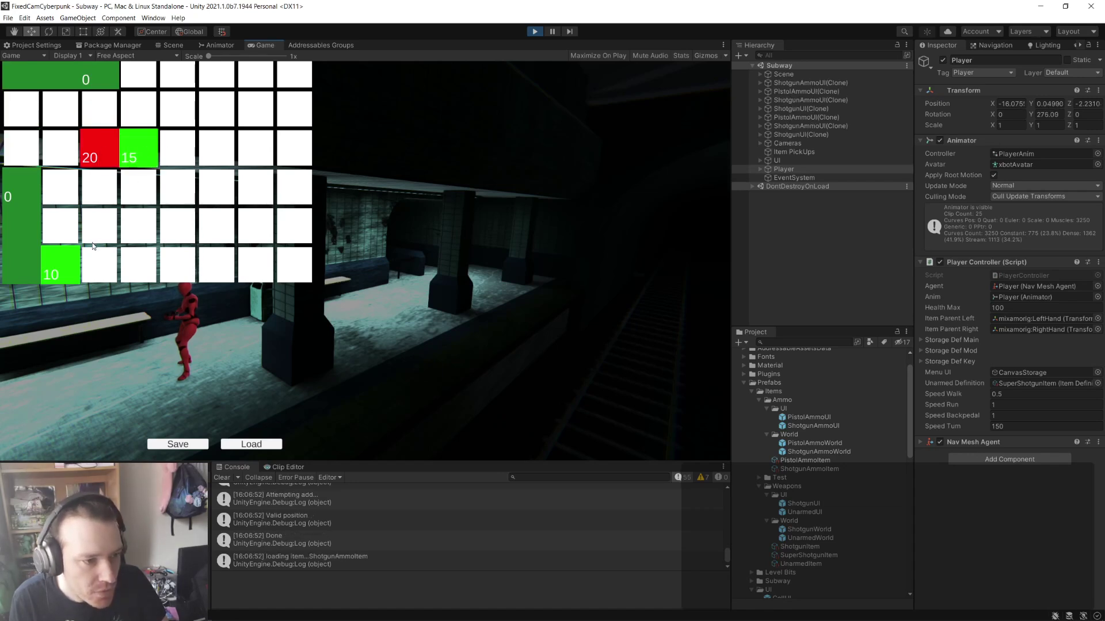
pyautogui.moveTo(66, 264)
pyautogui.mouseDown()
pyautogui.moveTo(171, 161)
pyautogui.moveTo(182, 168)
pyautogui.mouseUp()
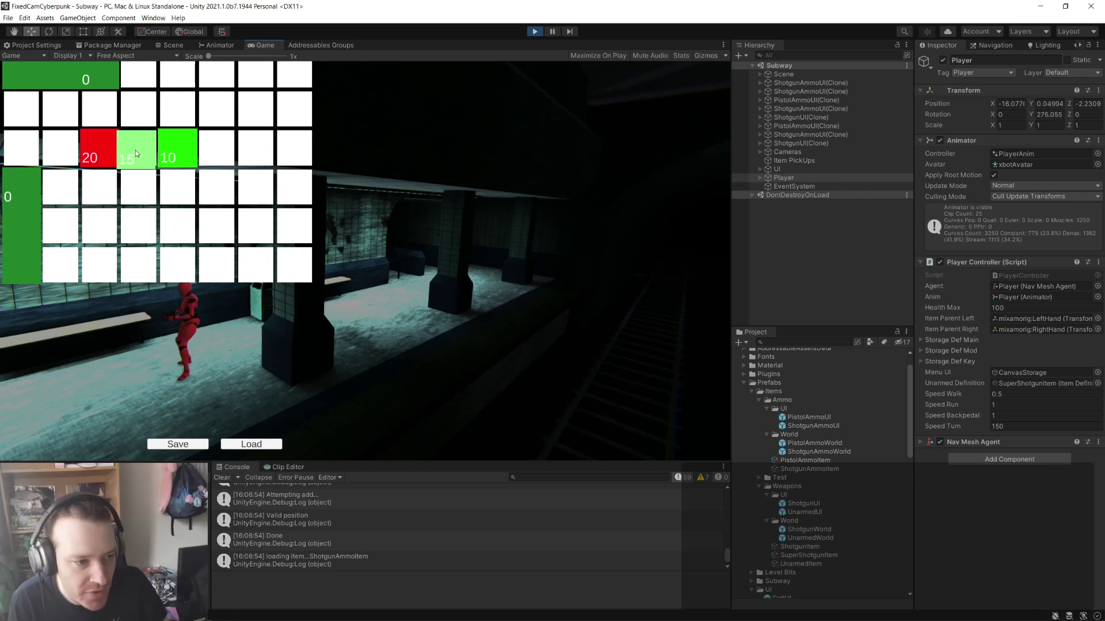
# - Re-place the second-row weapon in its inventory slots and merge the green stack of 5 into the green stack of 10
pyautogui.click(101, 149)
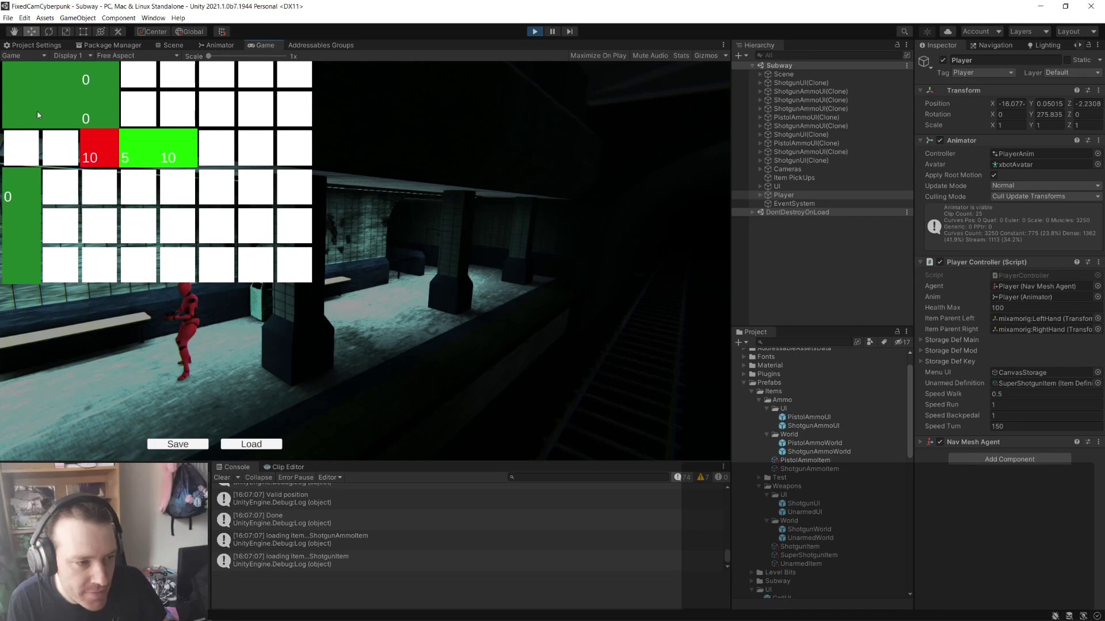
pyautogui.moveTo(37, 110); pyautogui.dragTo(30, 118)
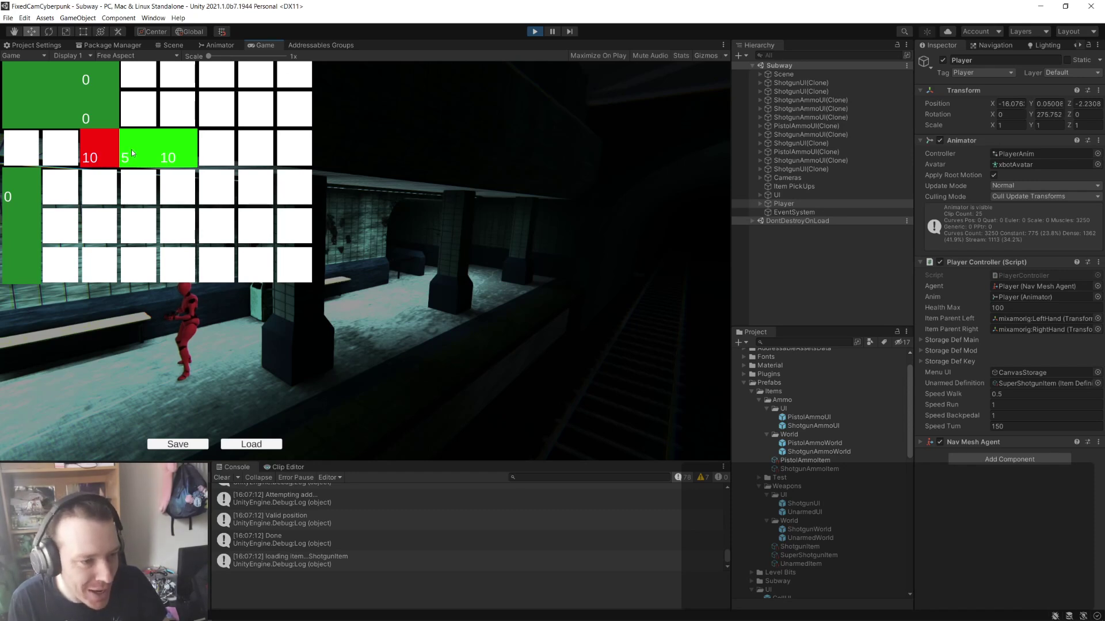
pyautogui.moveTo(143, 155); pyautogui.dragTo(143, 153)
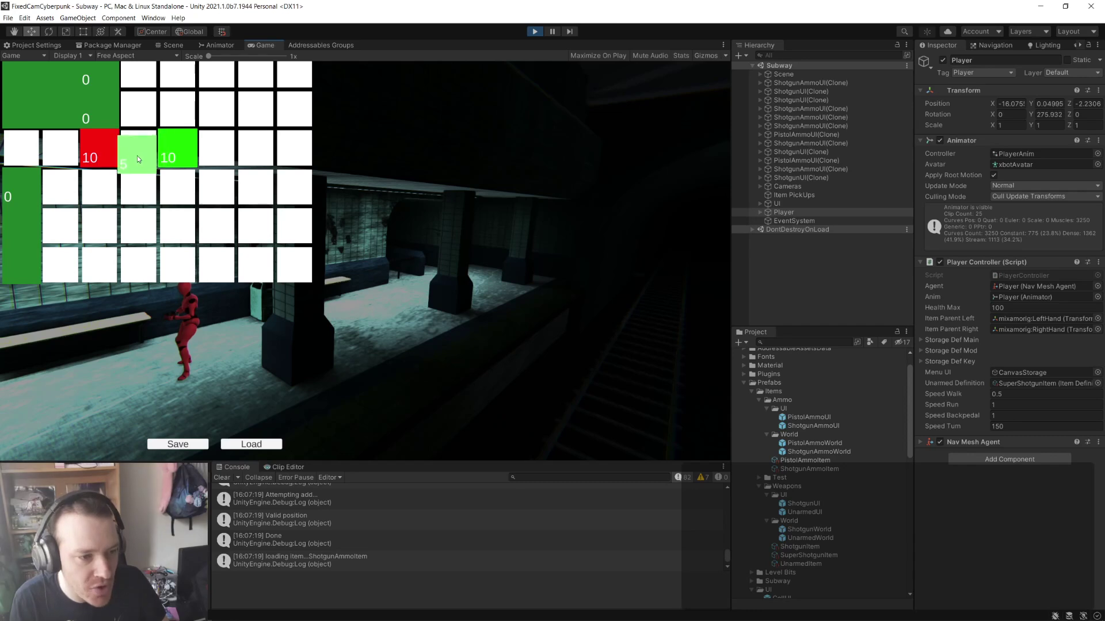
pyautogui.moveTo(137, 155); pyautogui.dragTo(174, 150)
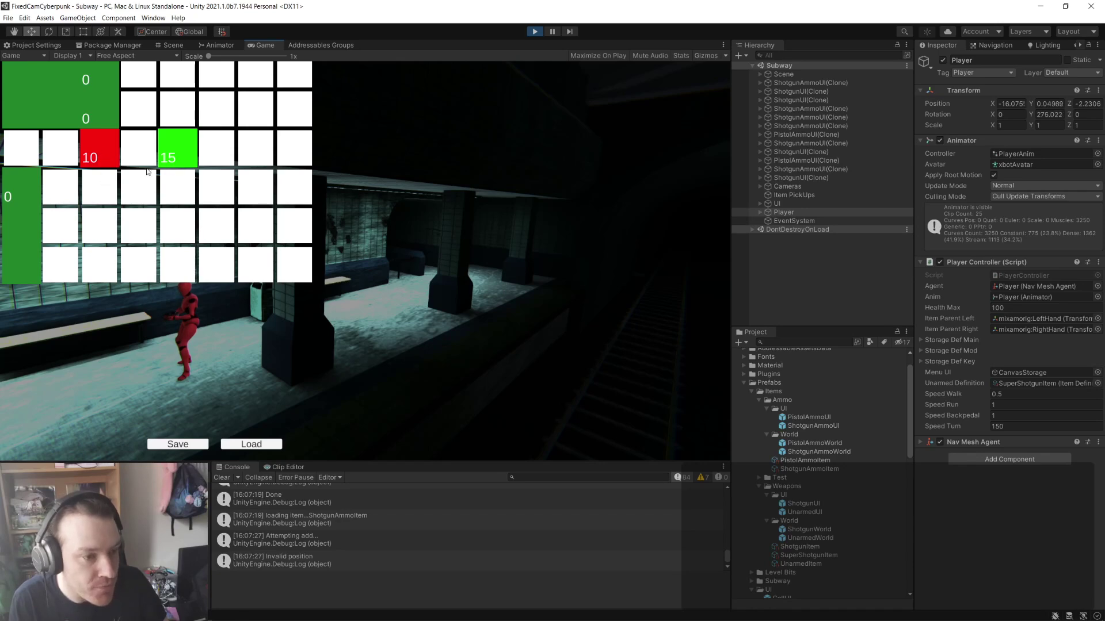
# - Close and reopen the inventory, and move the red ammo stack one row down into the fourth row
pyautogui.press('i')
pyautogui.press('i')
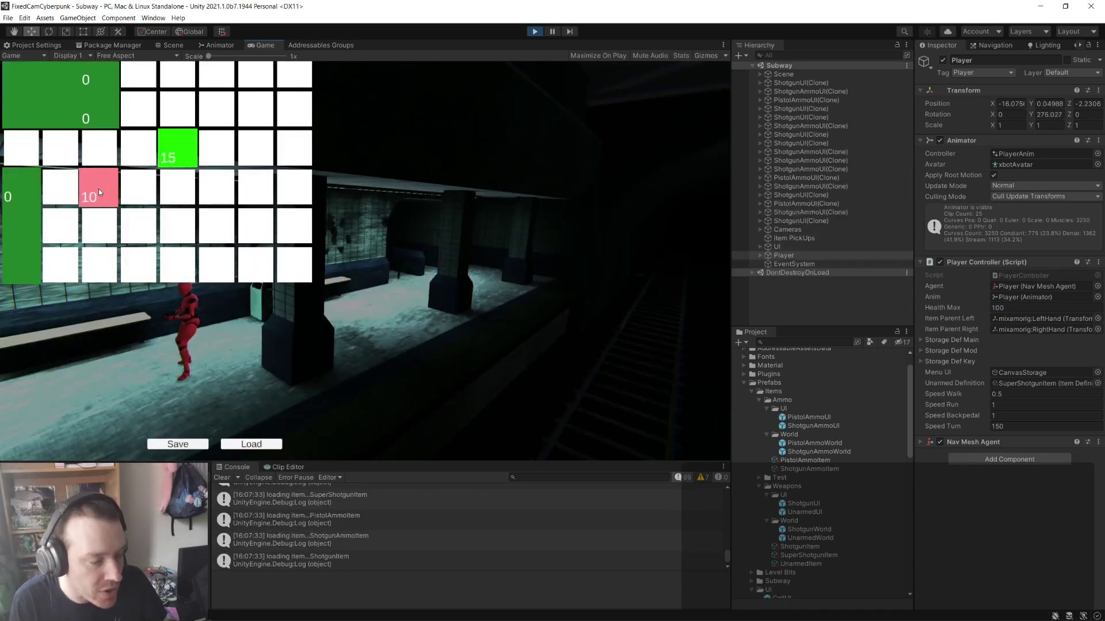
pyautogui.click(99, 192)
# - Open the Modify view of the weapon in the second inventory row, inspect its slot layout and close it
pyautogui.rightClick(67, 111)
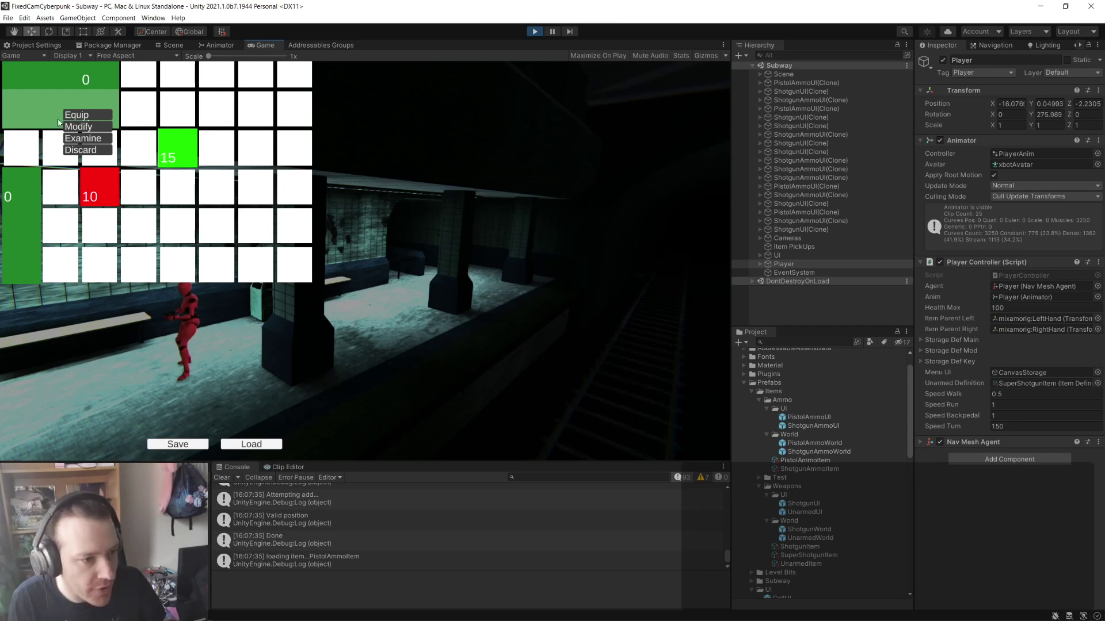
pyautogui.click(79, 127)
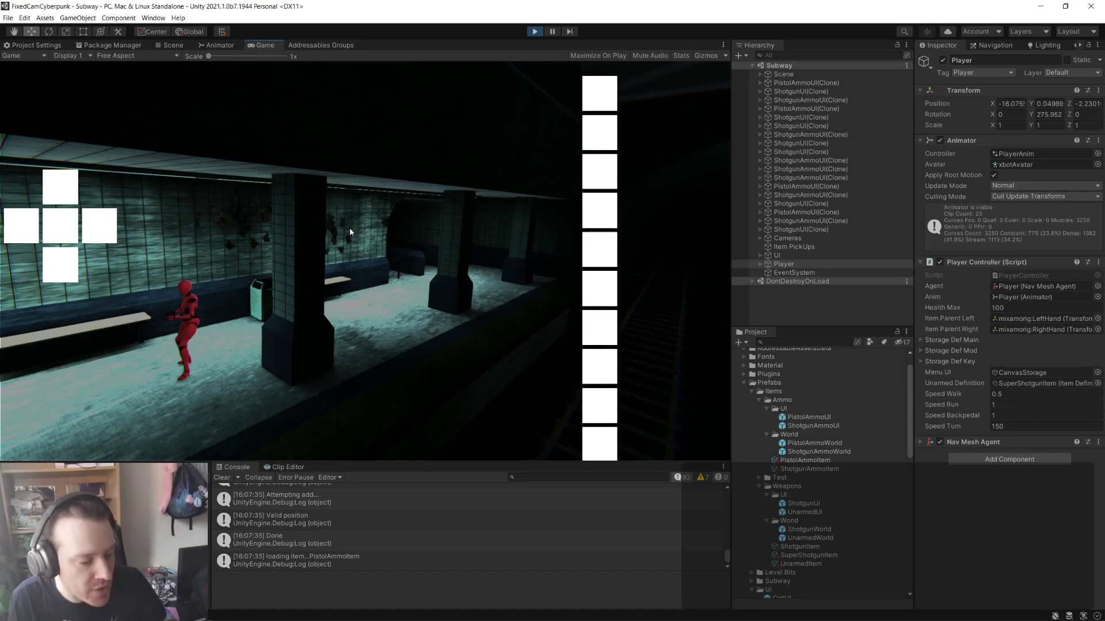
pyautogui.press('Tab')
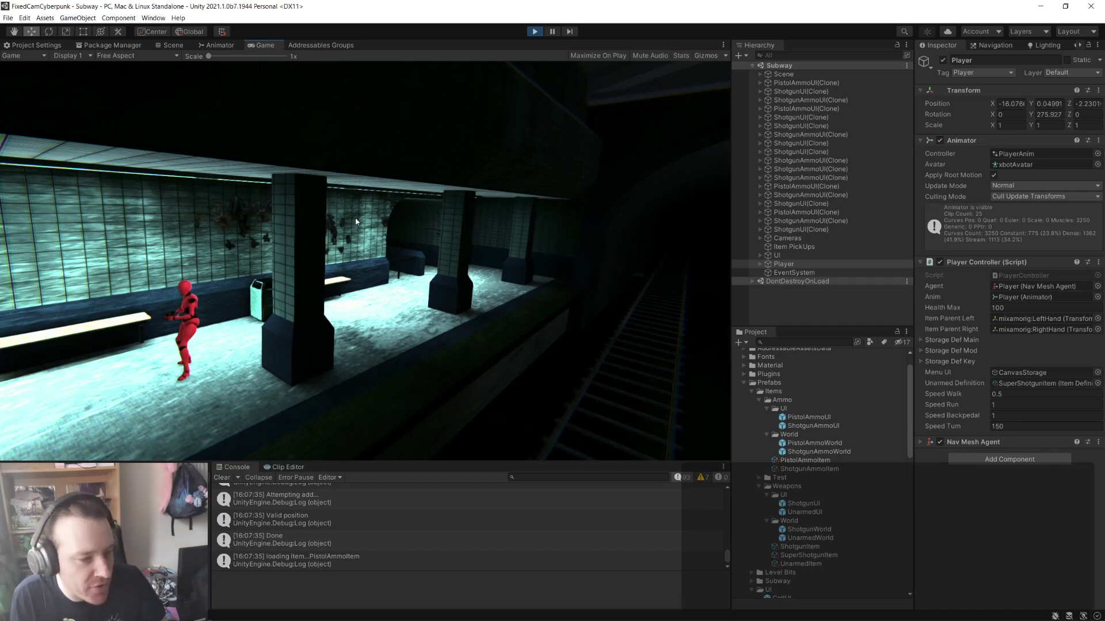
# - Run the player around beyond the near end of the platform to test the camera, and stop play mode
pyautogui.press('w')
pyautogui.press('d')
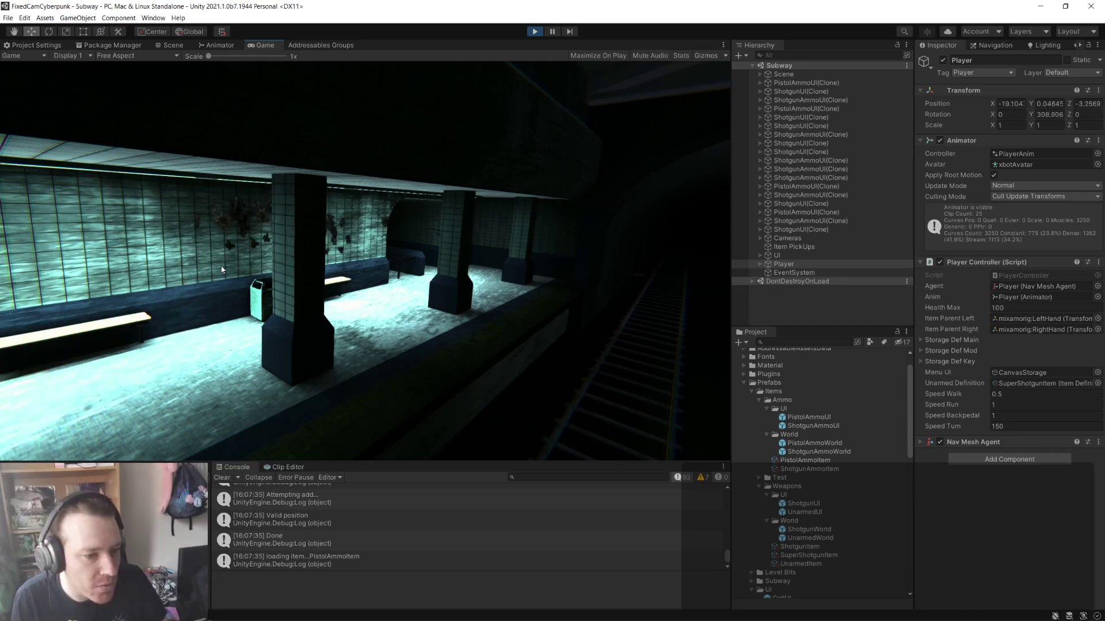
pyautogui.press('d')
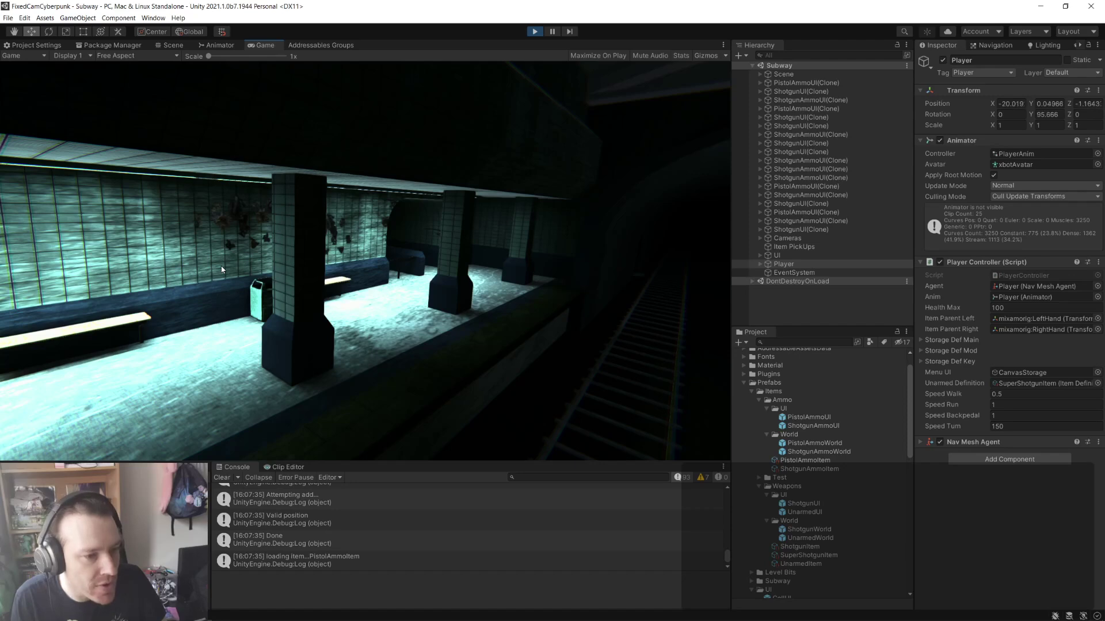
pyautogui.press('d')
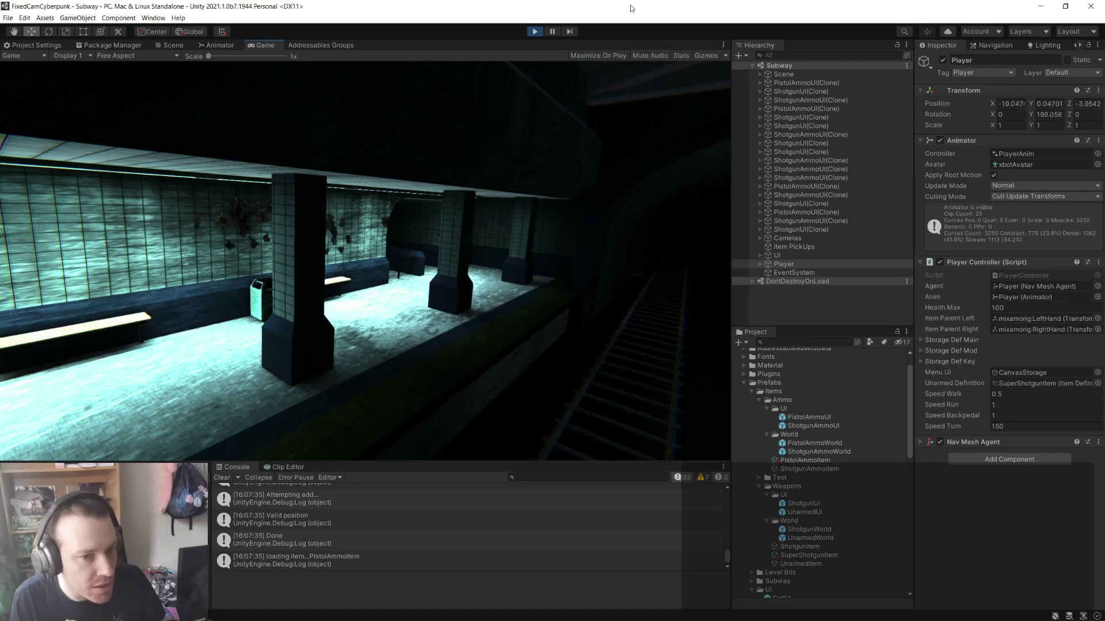
pyautogui.click(535, 31)
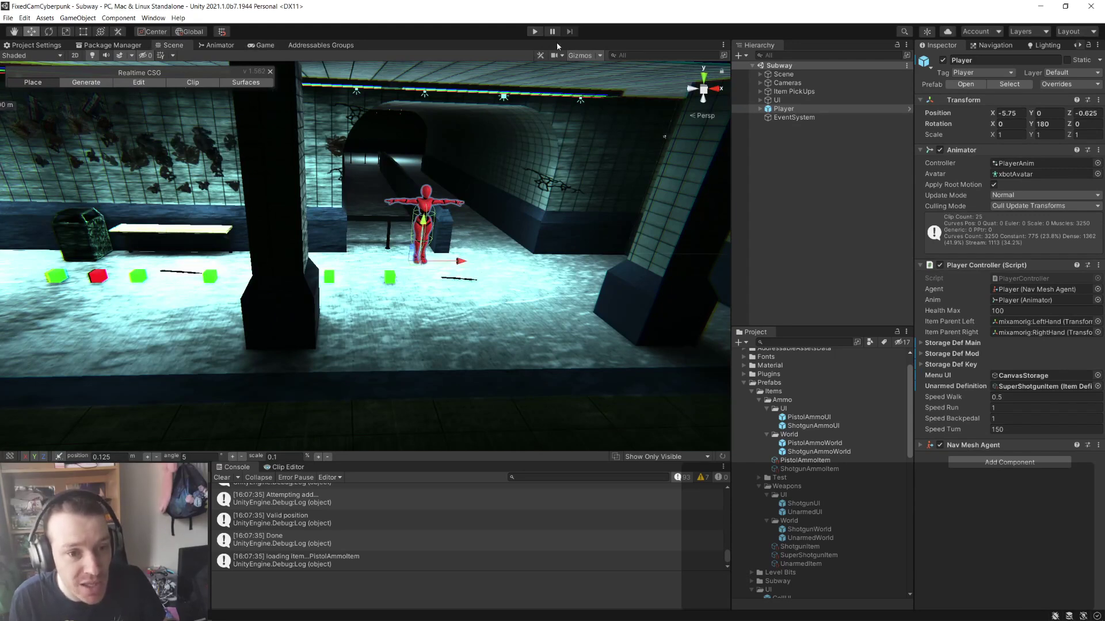
# - Restart play mode and run the player off the platform through the tiled tunnel behind the start position
pyautogui.click(535, 31)
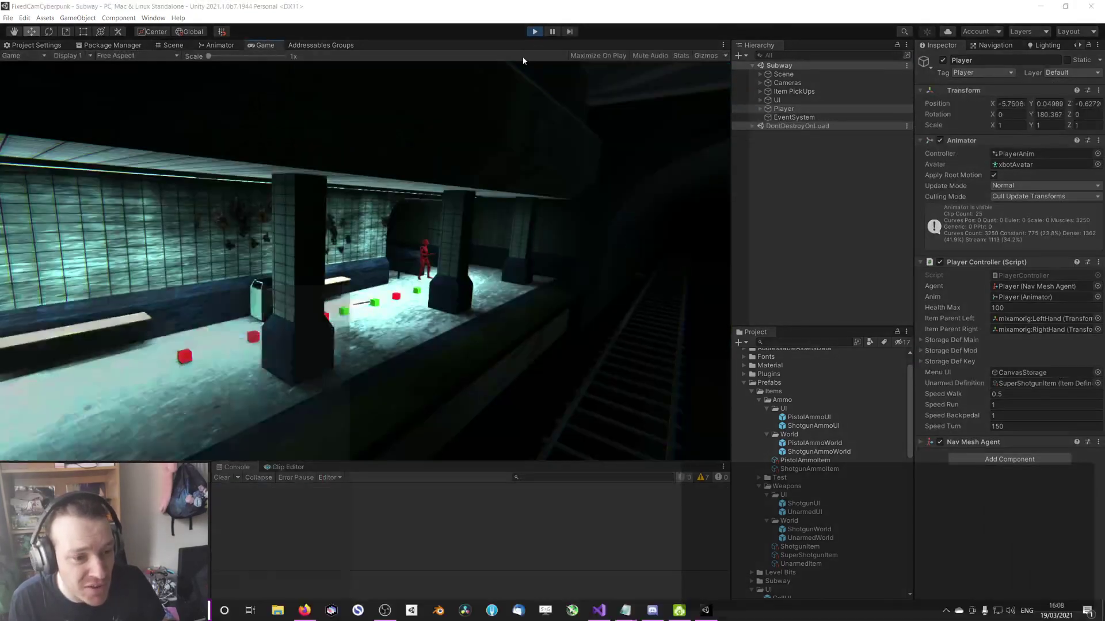
pyautogui.press('super')
pyautogui.click(516, 100)
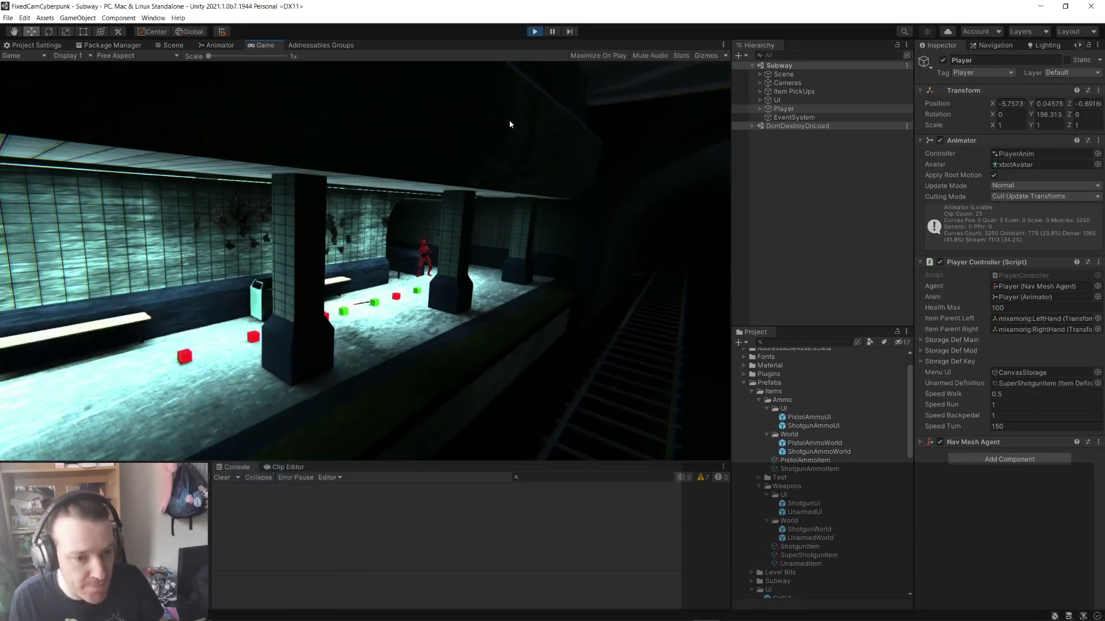
pyautogui.press('a')
pyautogui.press('w')
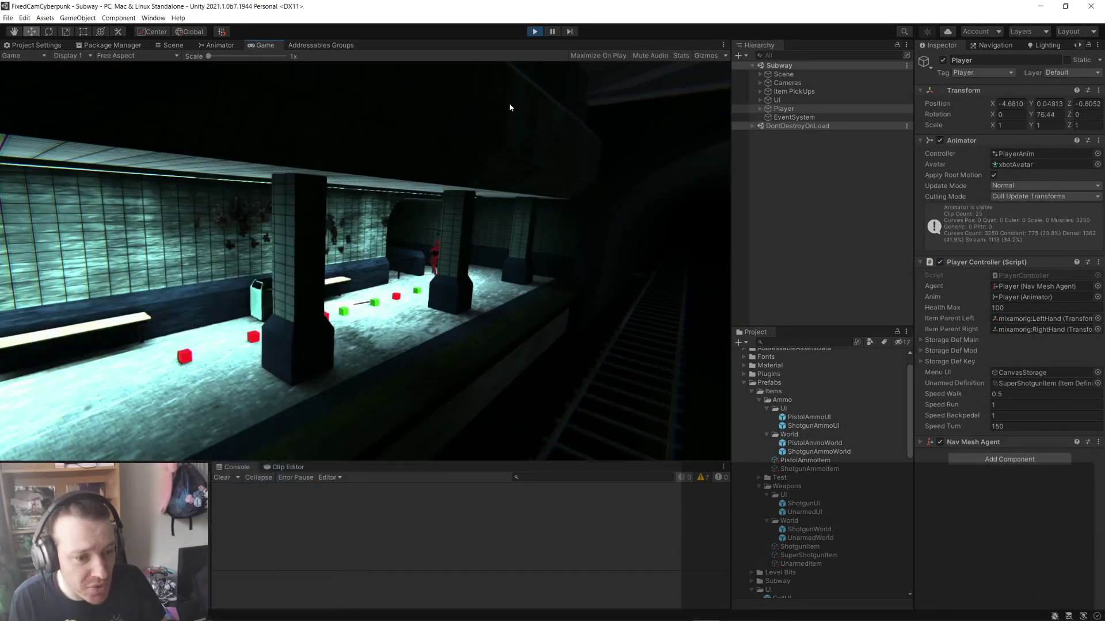
pyautogui.press('a')
pyautogui.press('w')
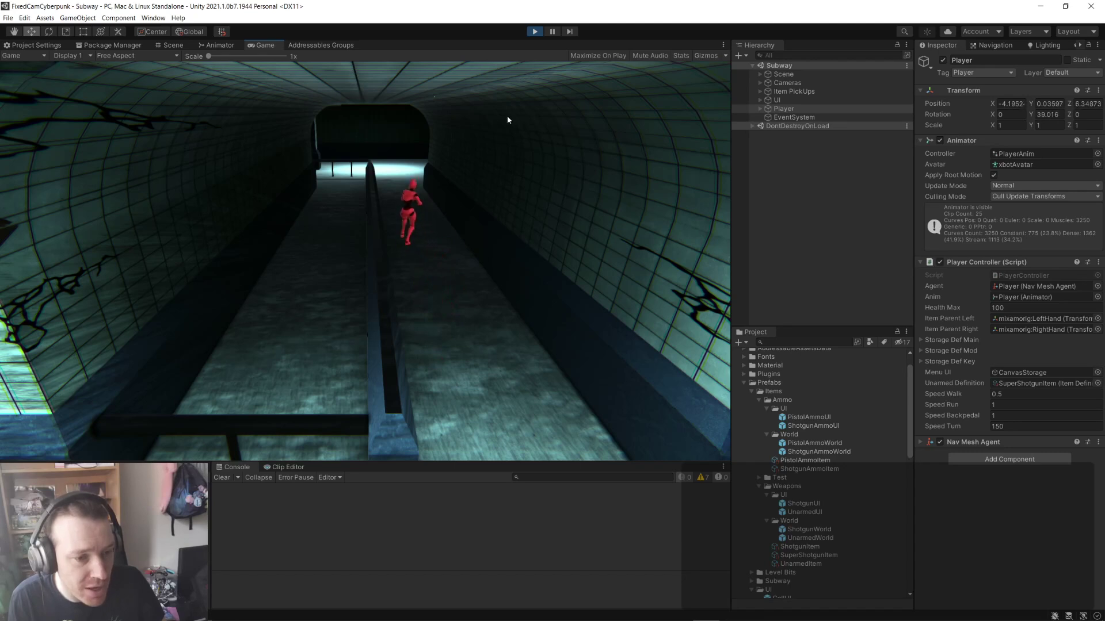
pyautogui.press('w')
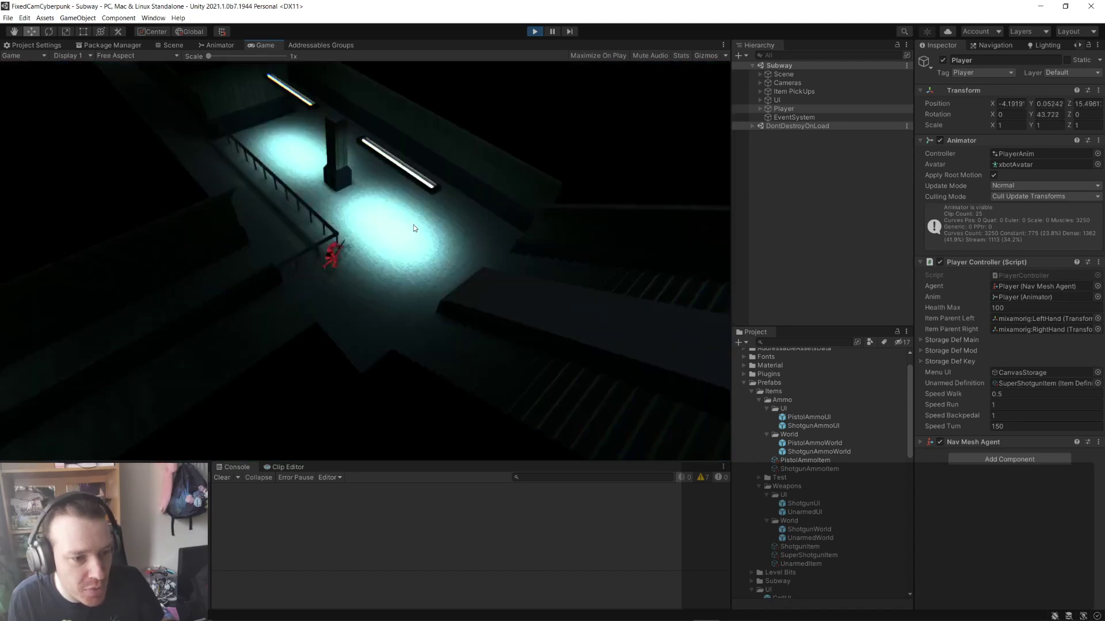
# - Run the player past the railing and the lit pillar area into the long dark tiled tunnel
pyautogui.press('w')
pyautogui.press('a')
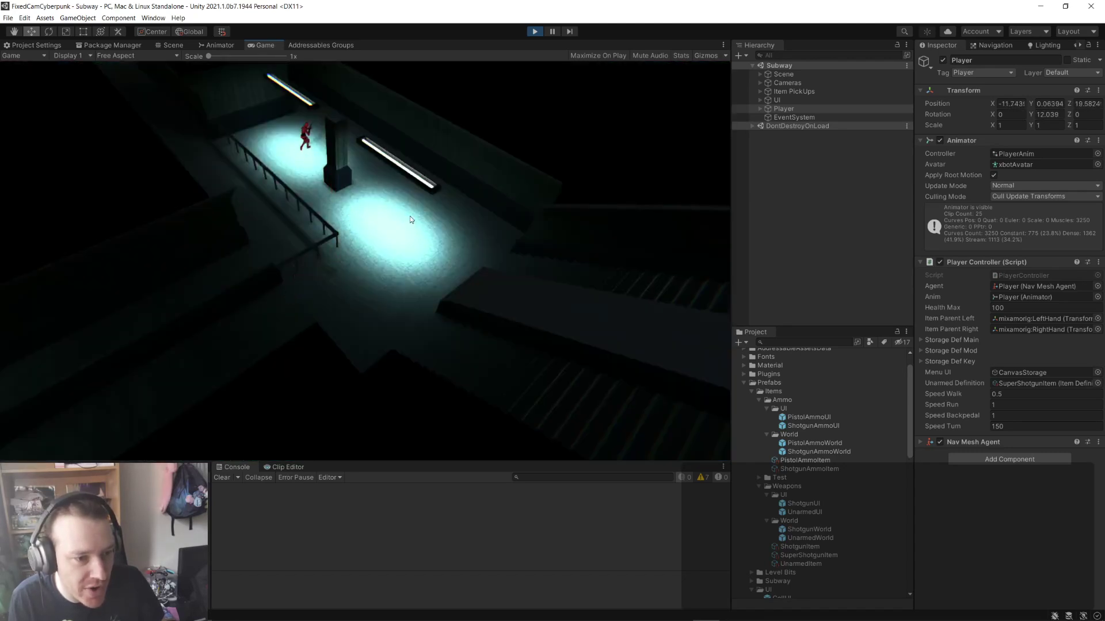
pyautogui.press('w')
pyautogui.press('a')
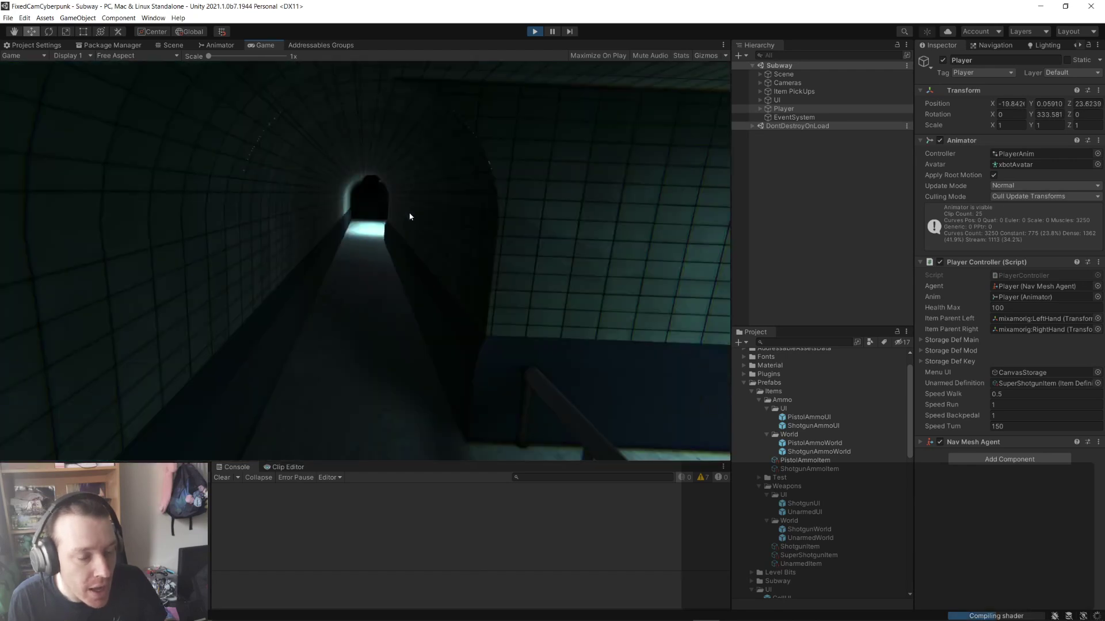
pyautogui.press('w')
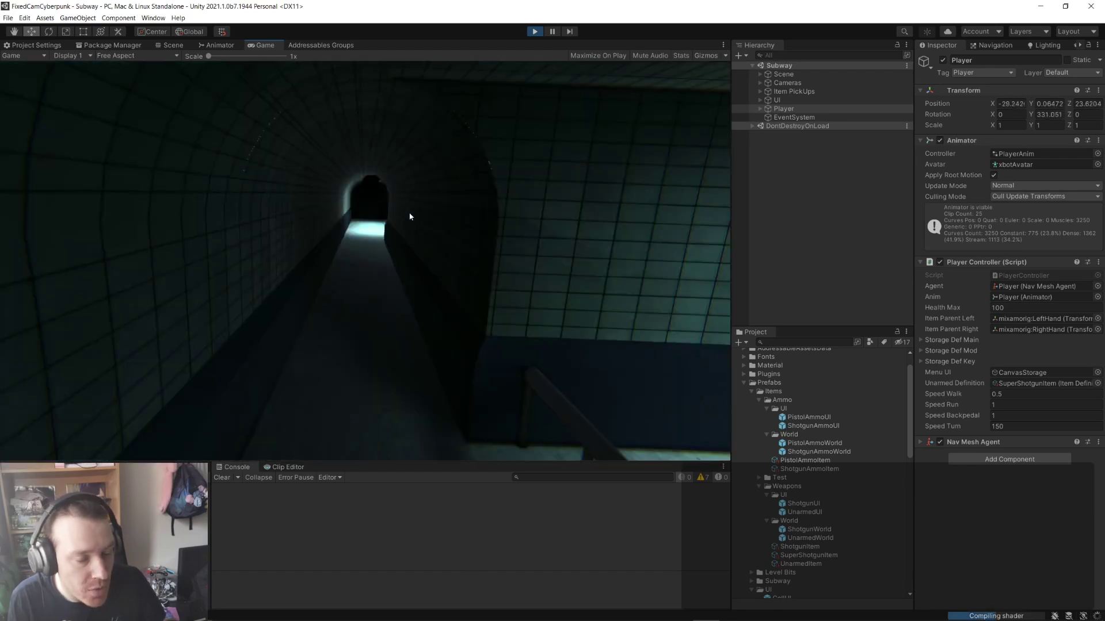
pyautogui.press('w')
pyautogui.press('a')
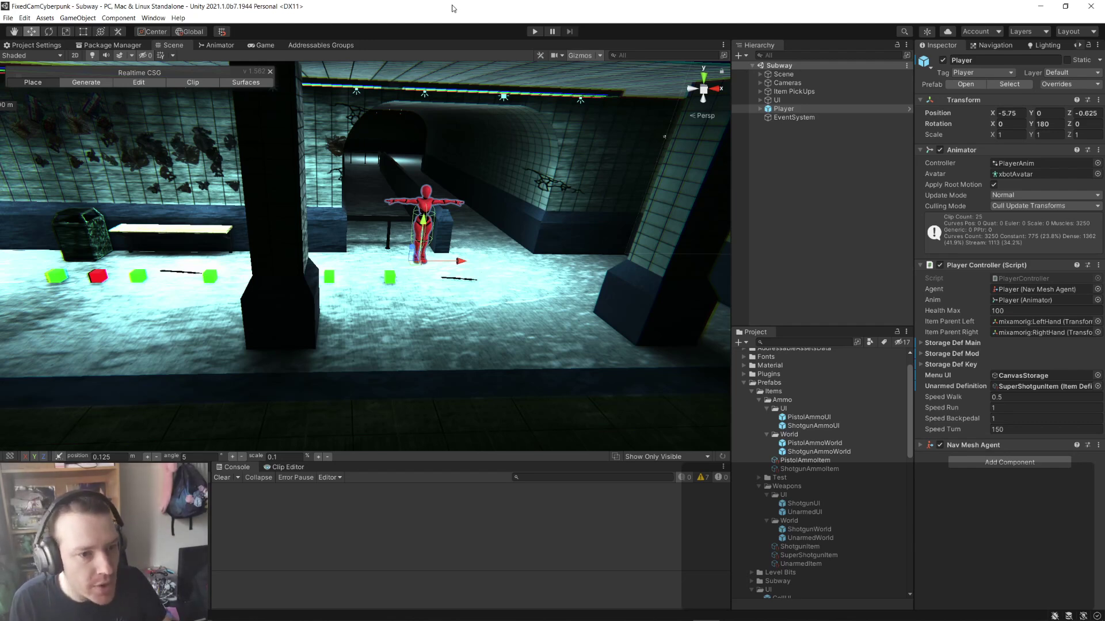
# - Restart play mode and run the player along the platform to collect the nearest pickups in front of the bench
pyautogui.click(534, 31)
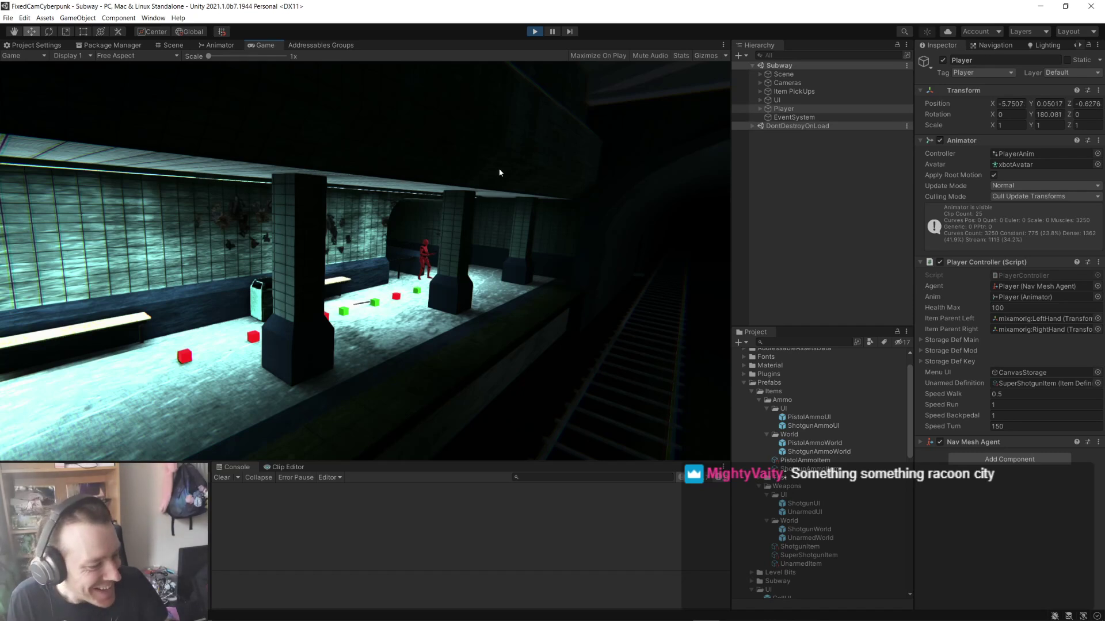
pyautogui.press('w')
pyautogui.press('d')
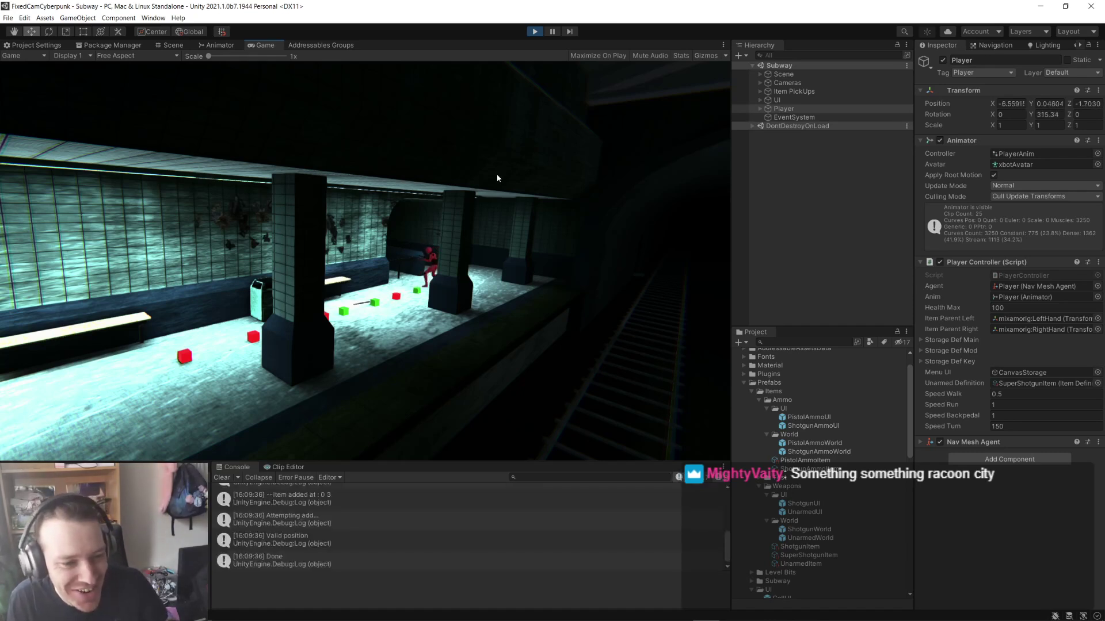
pyautogui.press('w')
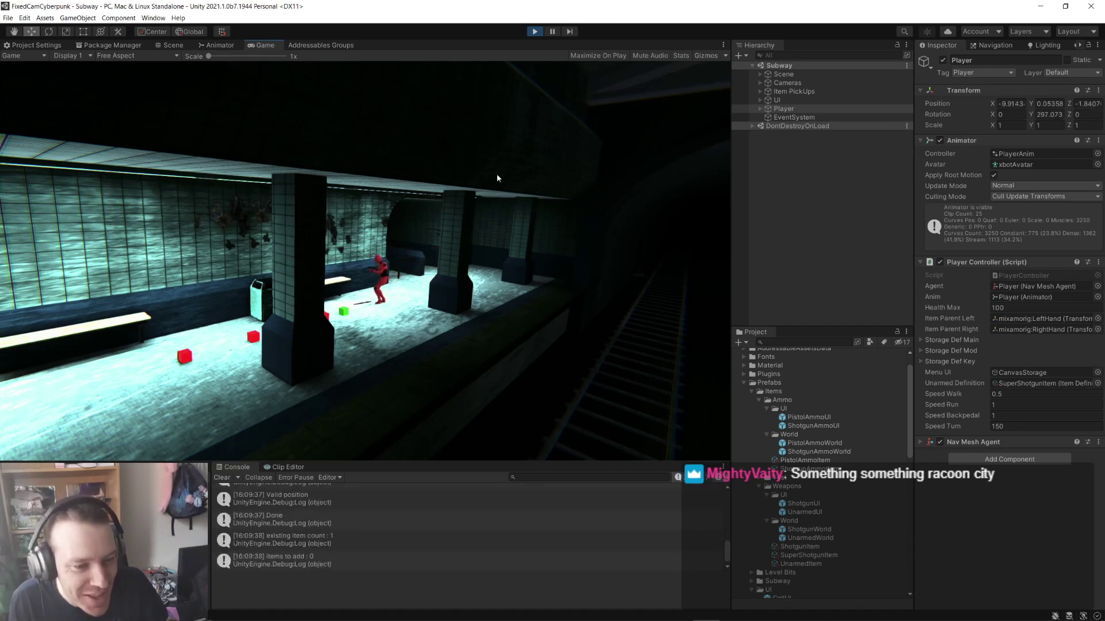
pyautogui.press('a')
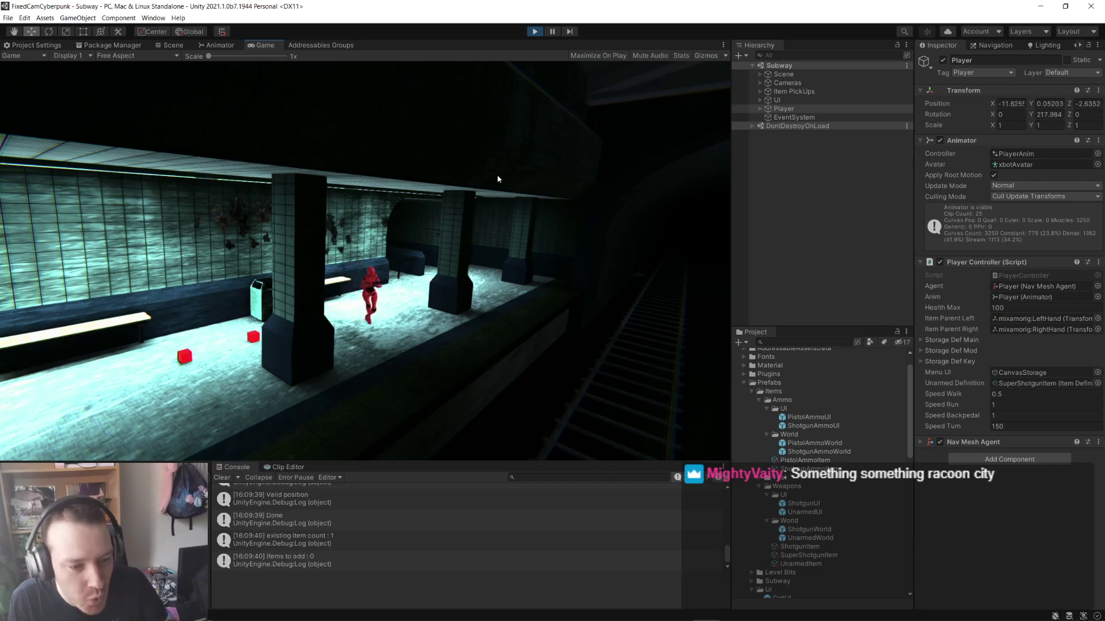
pyautogui.press('w')
pyautogui.press('w')
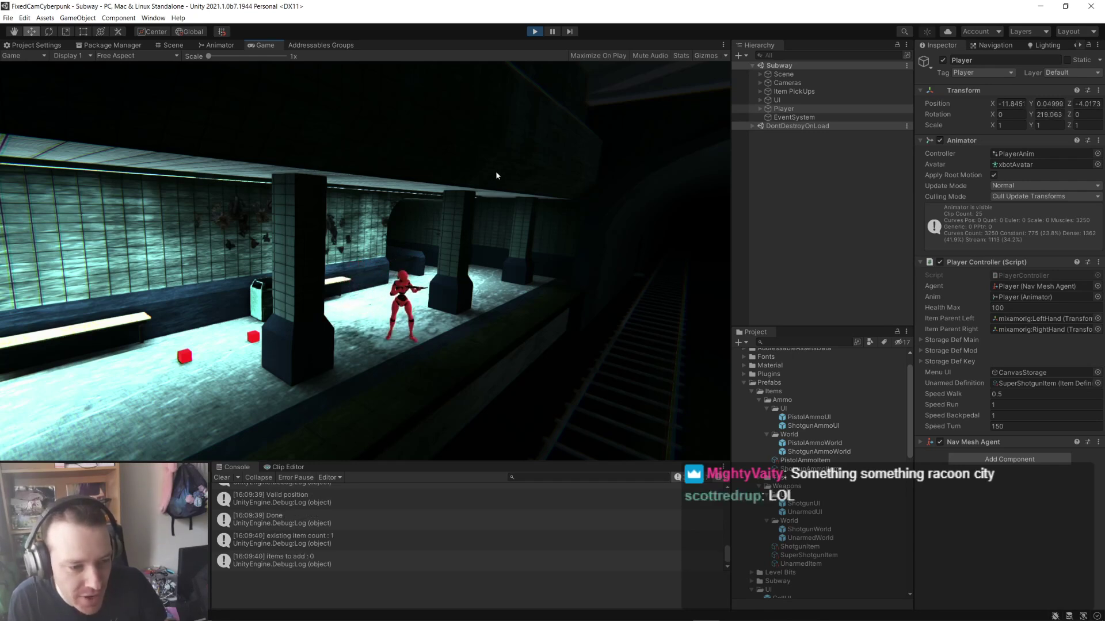
# - Turn the player around and run it back and forth between the two front pillars to test the armed movement
pyautogui.press('d')
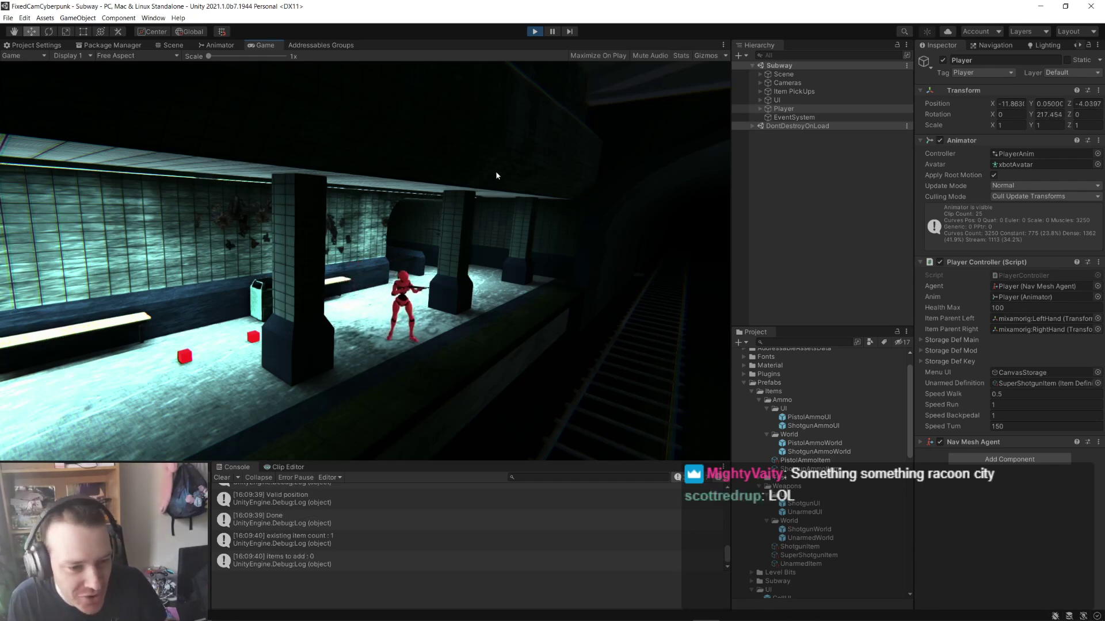
pyautogui.press('d')
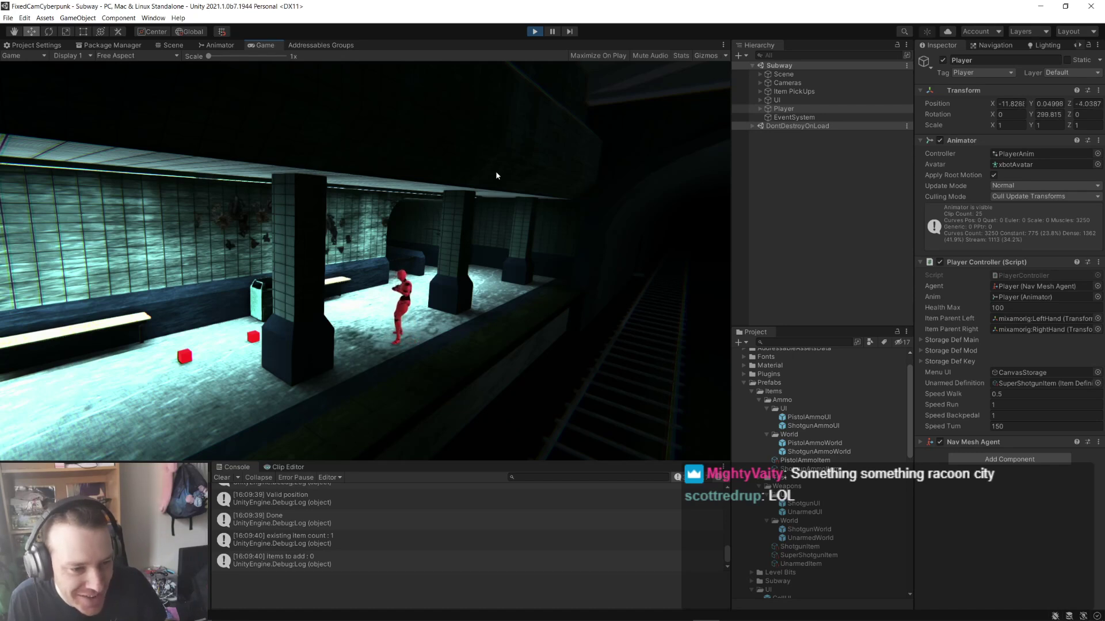
pyautogui.press('d')
pyautogui.press('w')
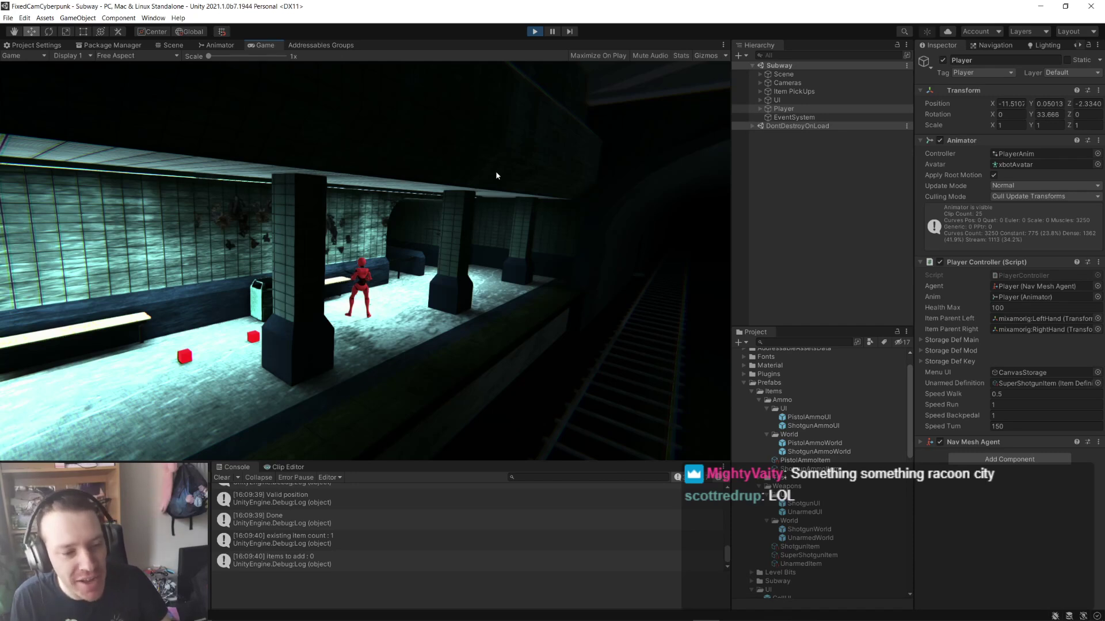
pyautogui.press('a')
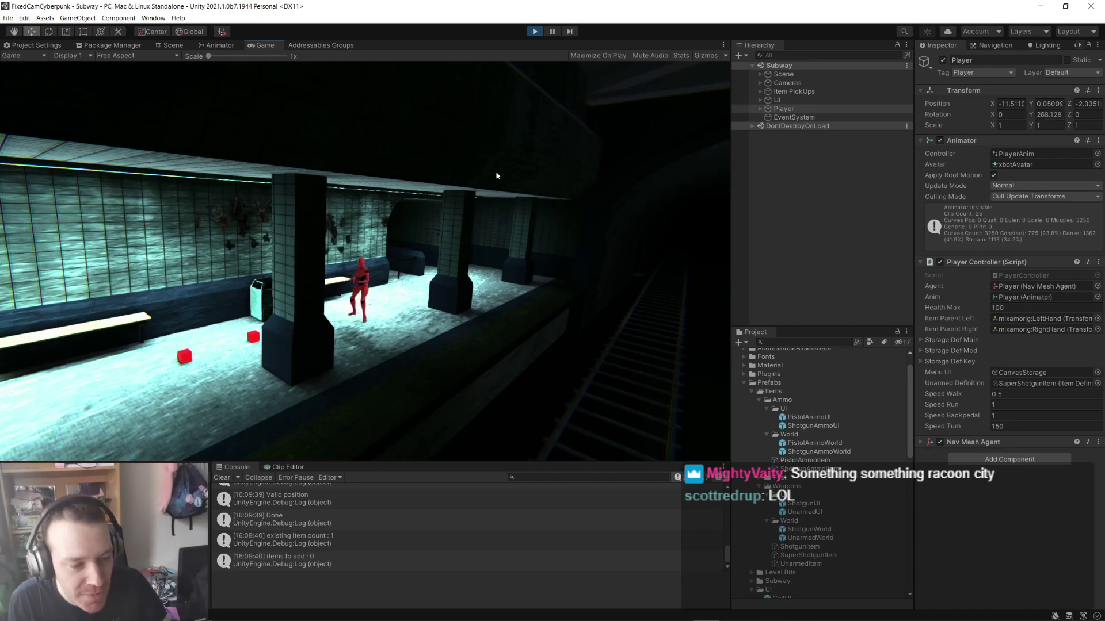
pyautogui.press('w')
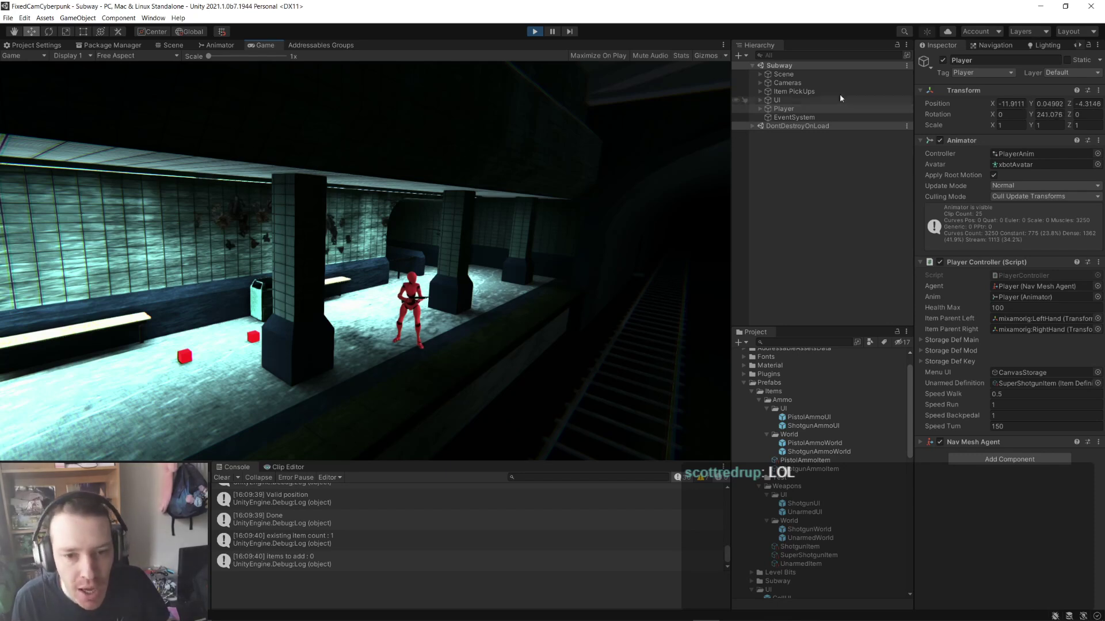
# - Inspect the Player's running state machine in the Animator, return to the game view and stop play mode
pyautogui.click(793, 92)
pyautogui.click(796, 108)
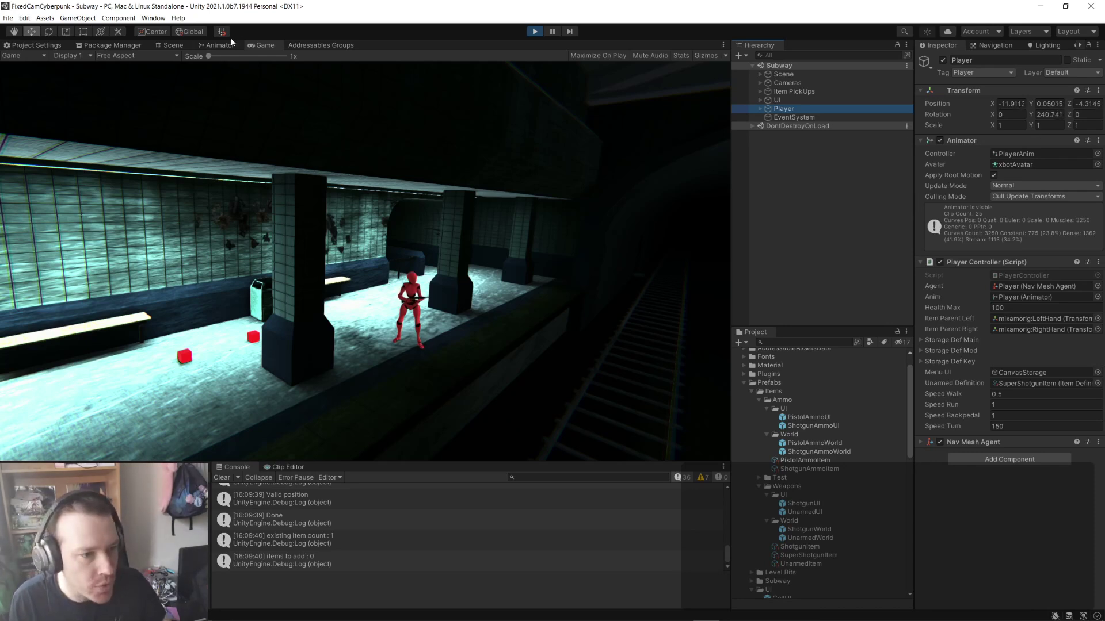
pyautogui.click(217, 45)
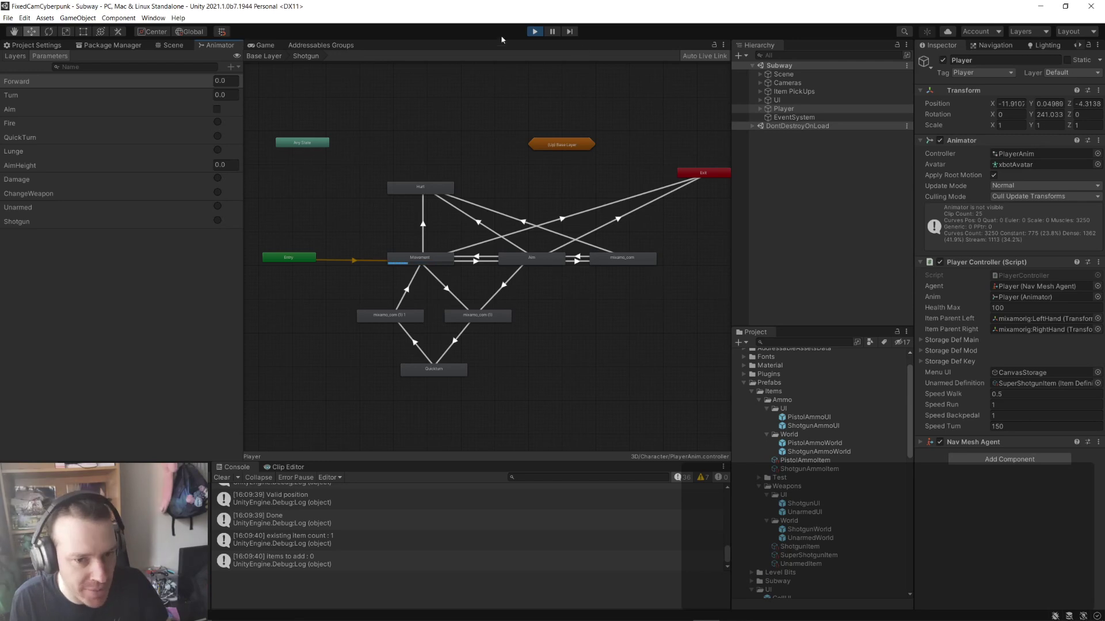
pyautogui.click(261, 46)
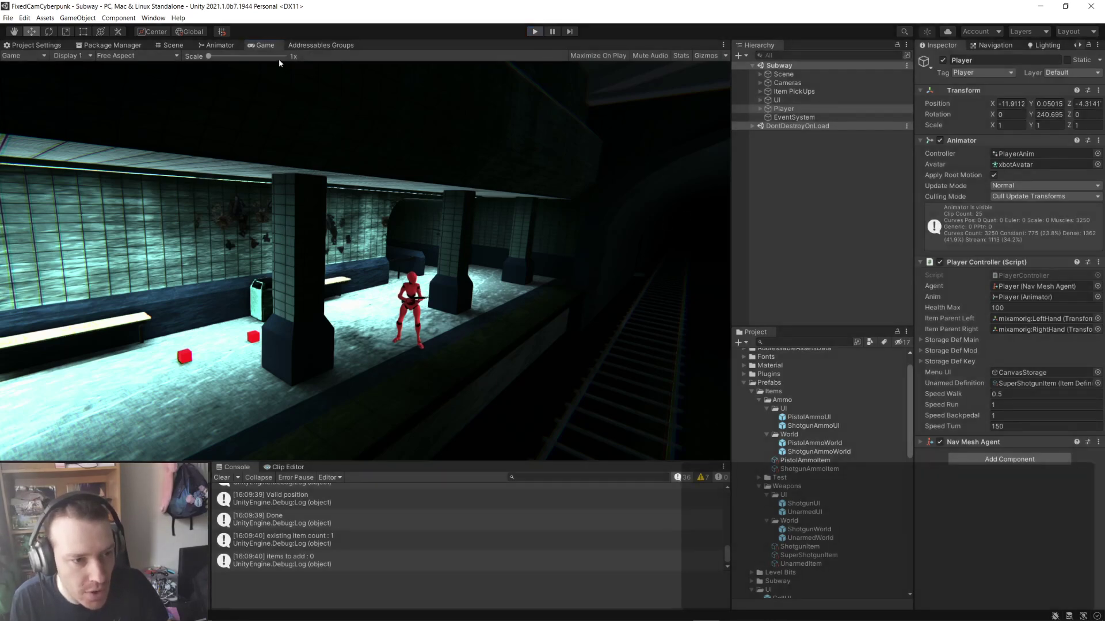
pyautogui.hotkey('ctrl', 'p')
pyautogui.hotkey('ctrl', 'p')
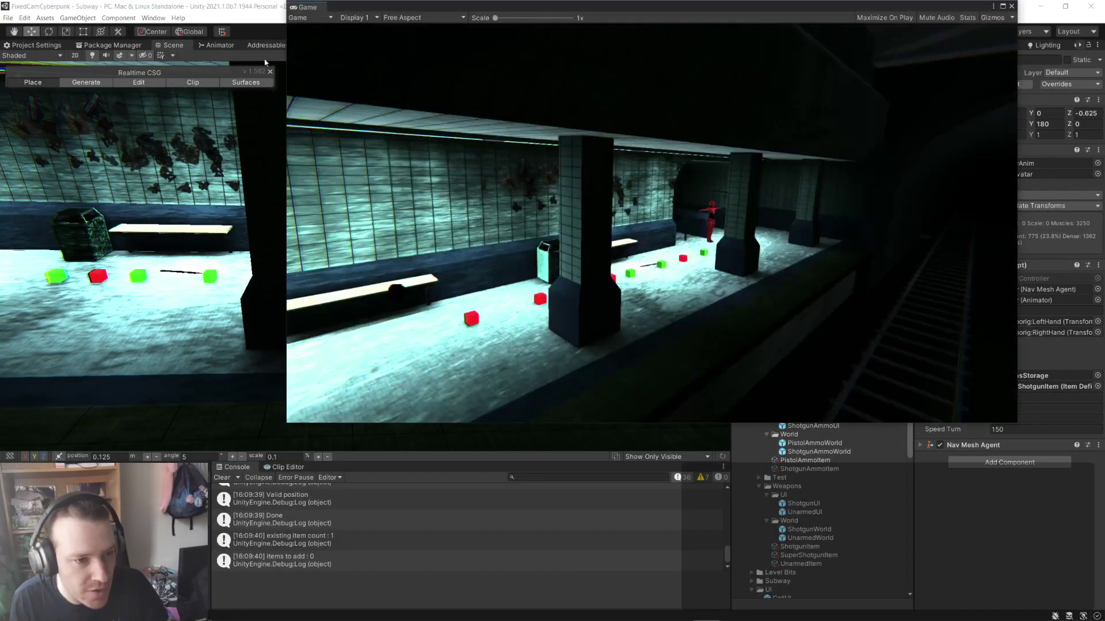
# - Dock the Game view beside the Scene view and widen it so both are visible side by side
pyautogui.moveTo(321, 7); pyautogui.dragTo(697, 427)
pyautogui.moveTo(732, 225); pyautogui.dragTo(830, 224)
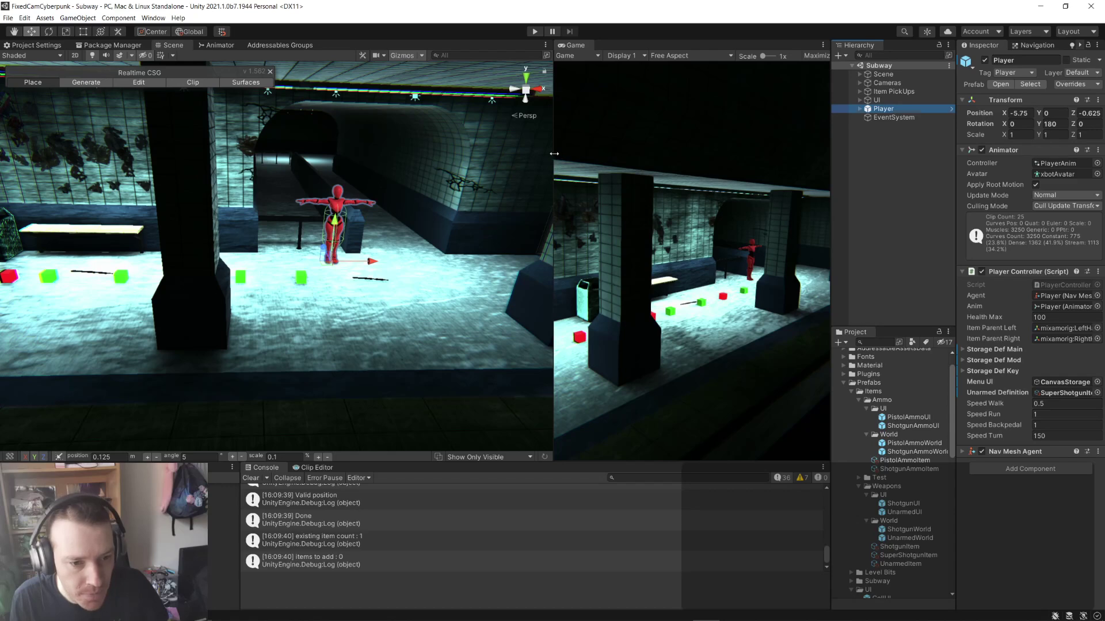
pyautogui.moveTo(553, 157); pyautogui.dragTo(397, 159)
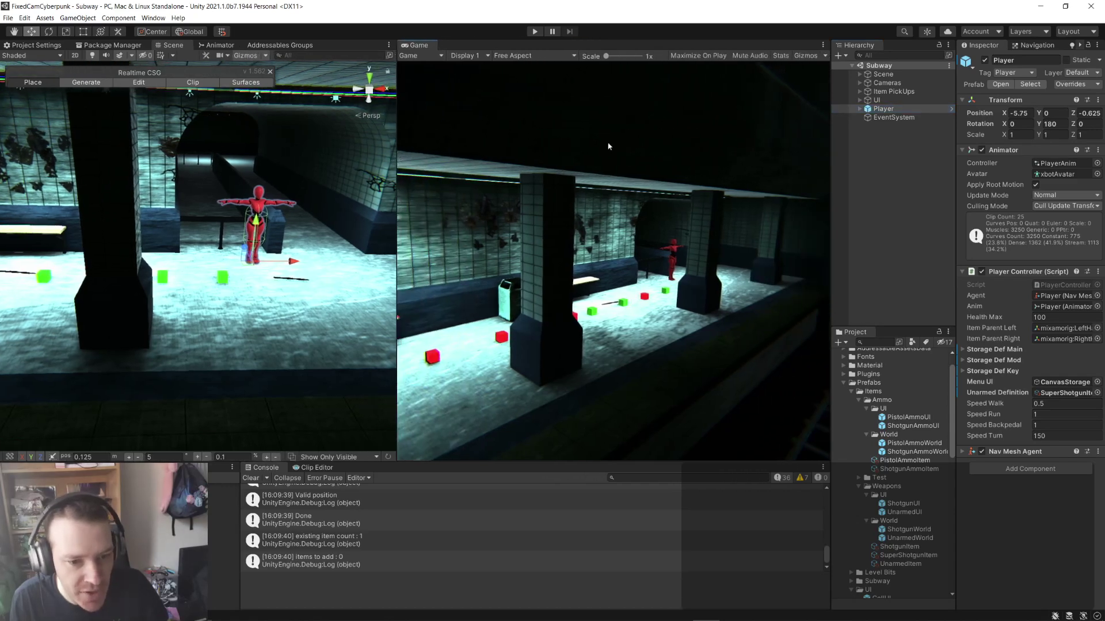
# - Start play mode, show the Animator graph beside the Game view and widen the Animator area
pyautogui.click(536, 31)
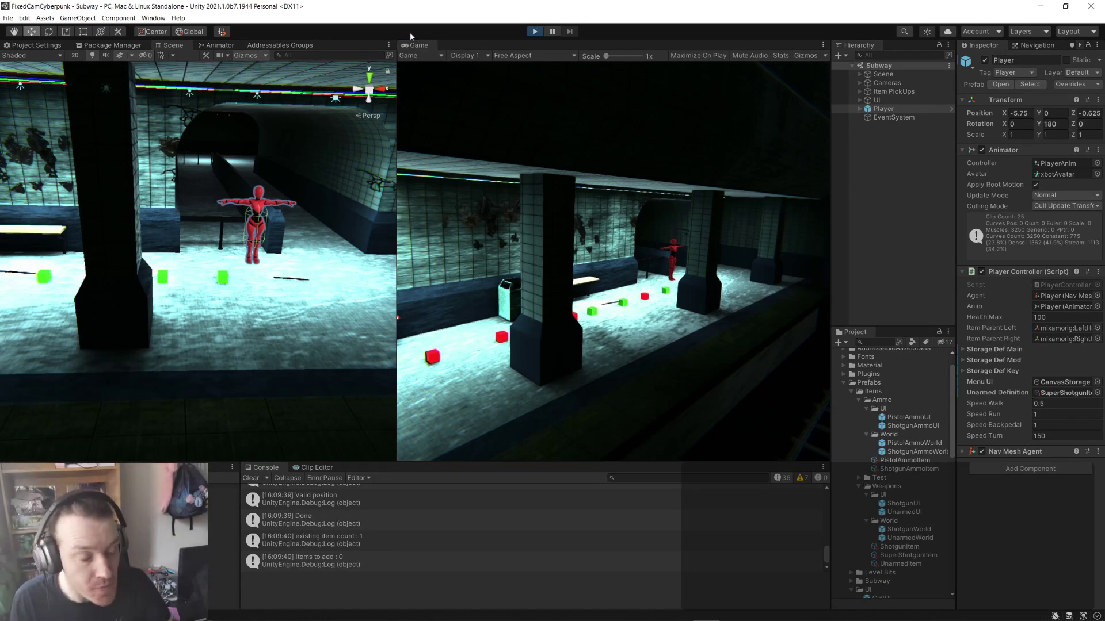
pyautogui.click(217, 46)
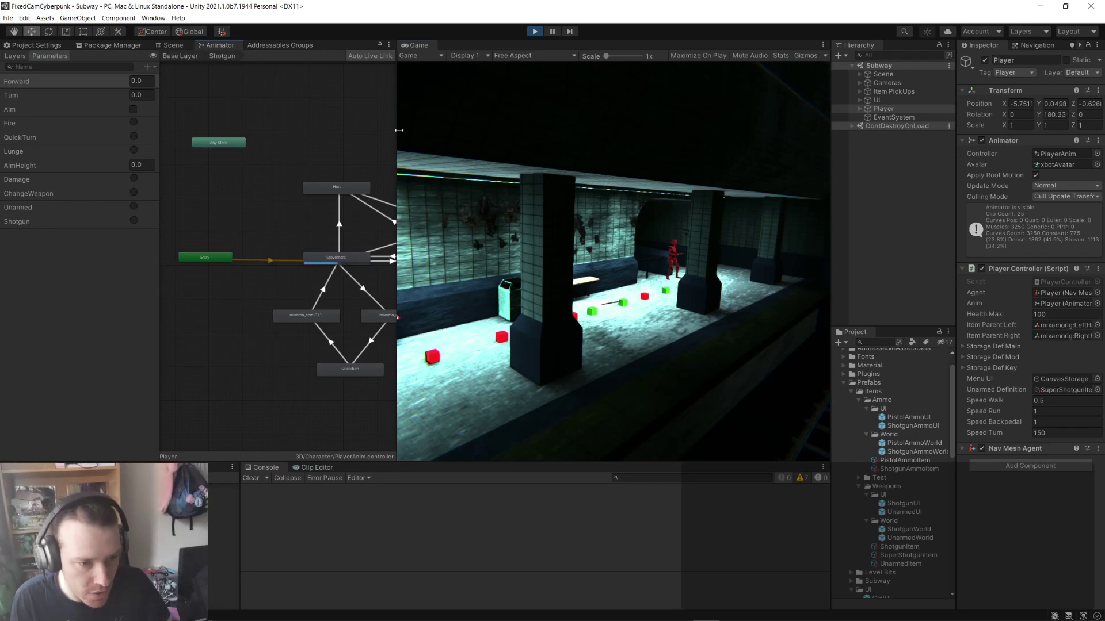
pyautogui.moveTo(397, 135); pyautogui.dragTo(549, 140)
# - Move and aim the player in the game while watching the Movement and Aim states in the Shotgun state machine
pyautogui.click(714, 230)
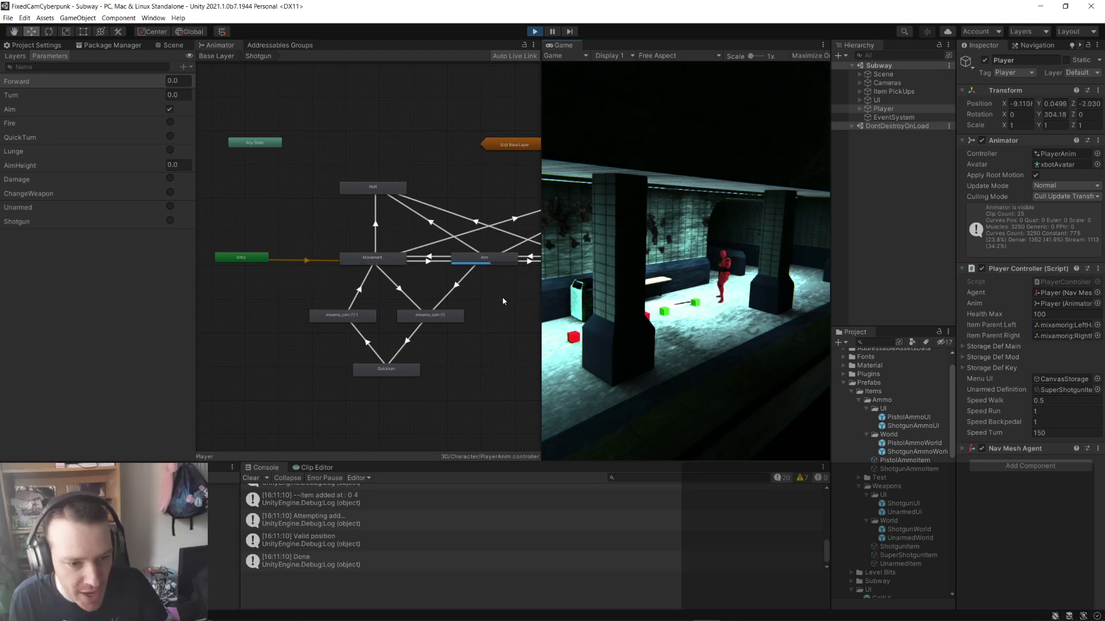
pyautogui.moveTo(493, 299); pyautogui.dragTo(409, 302, button='middle')
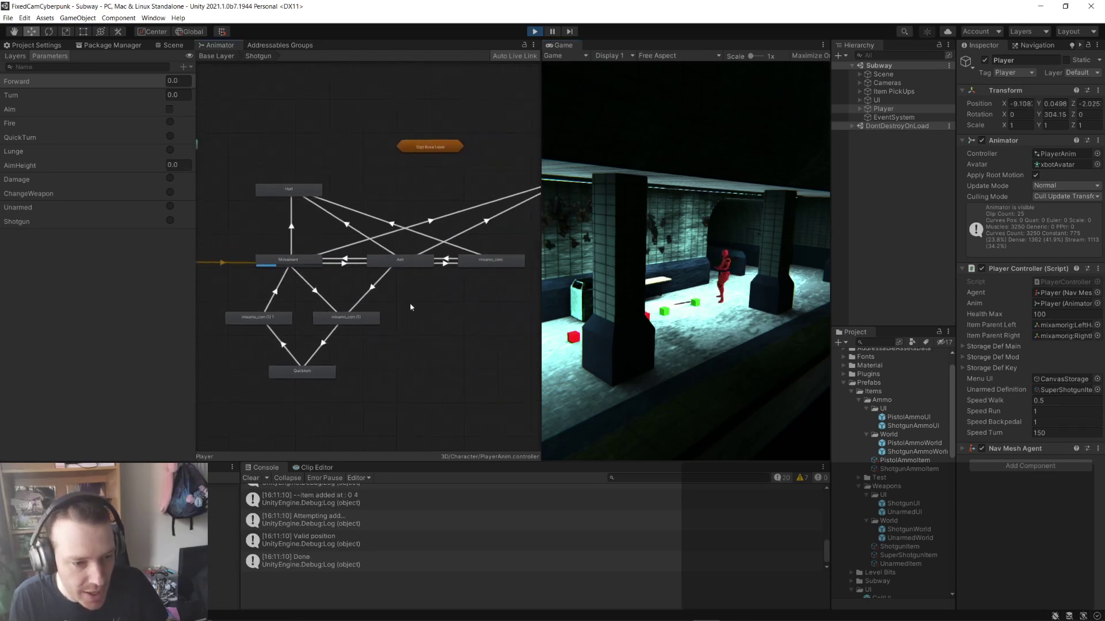
pyautogui.click(727, 231)
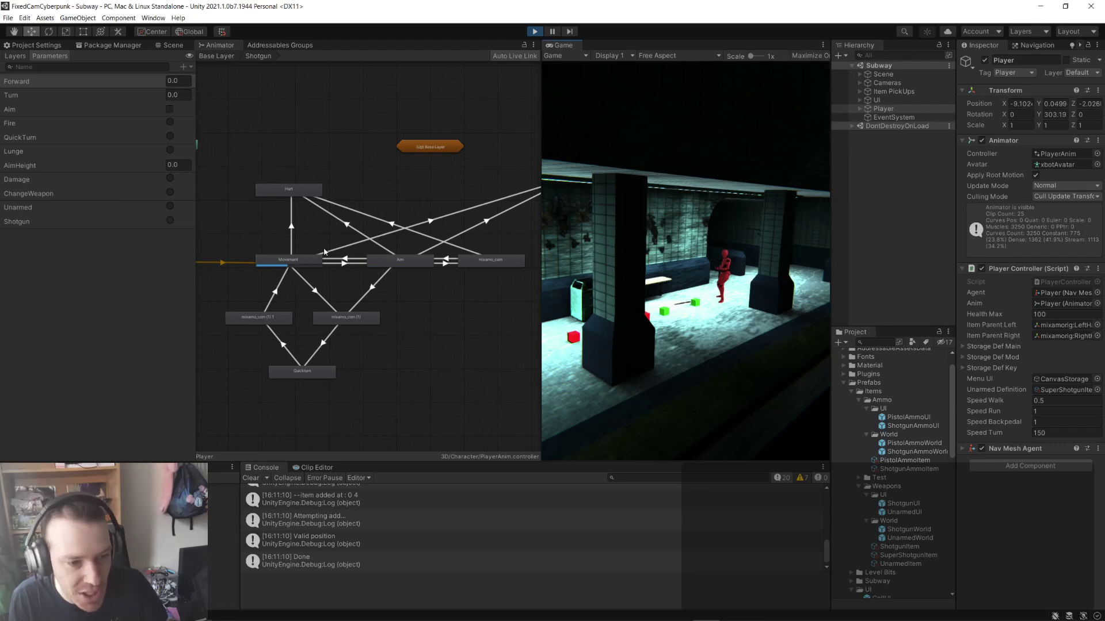
pyautogui.moveTo(420, 330); pyautogui.dragTo(399, 335, button='middle')
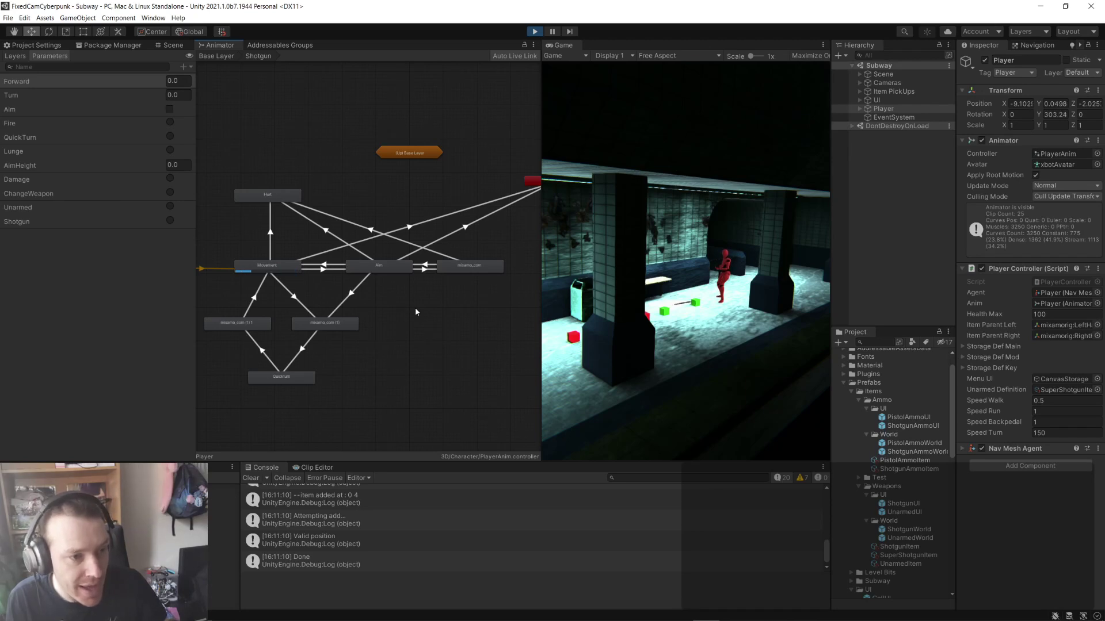
# - Move the Exit node closer to the other states in the Shotgun state machine, and stop play mode
pyautogui.scroll(-3, 410, 311)
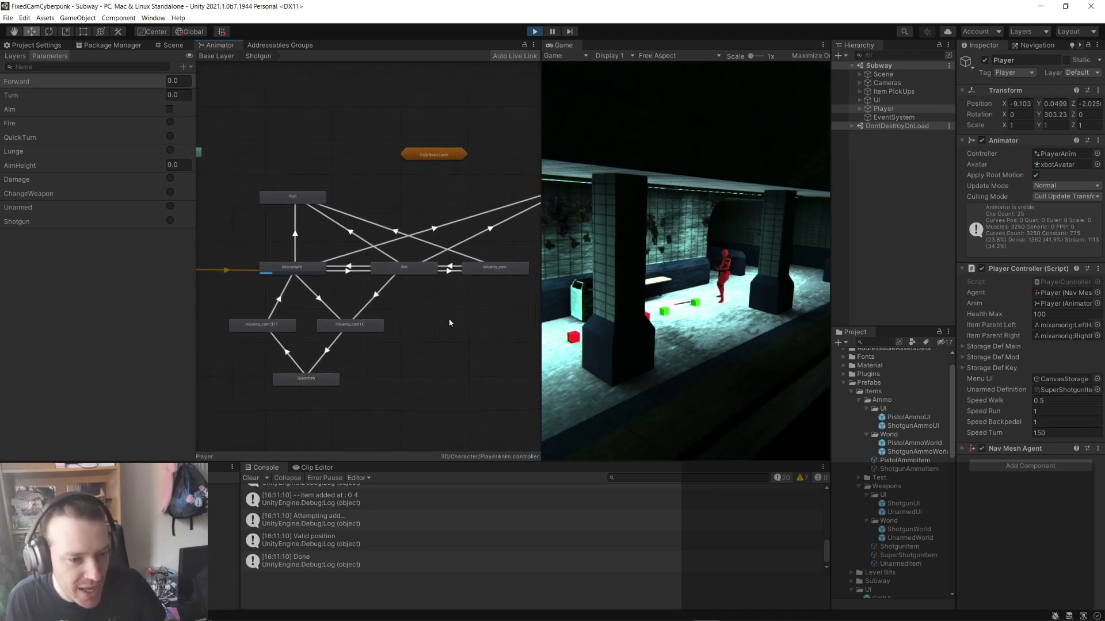
pyautogui.moveTo(450, 329); pyautogui.dragTo(410, 323, button='middle')
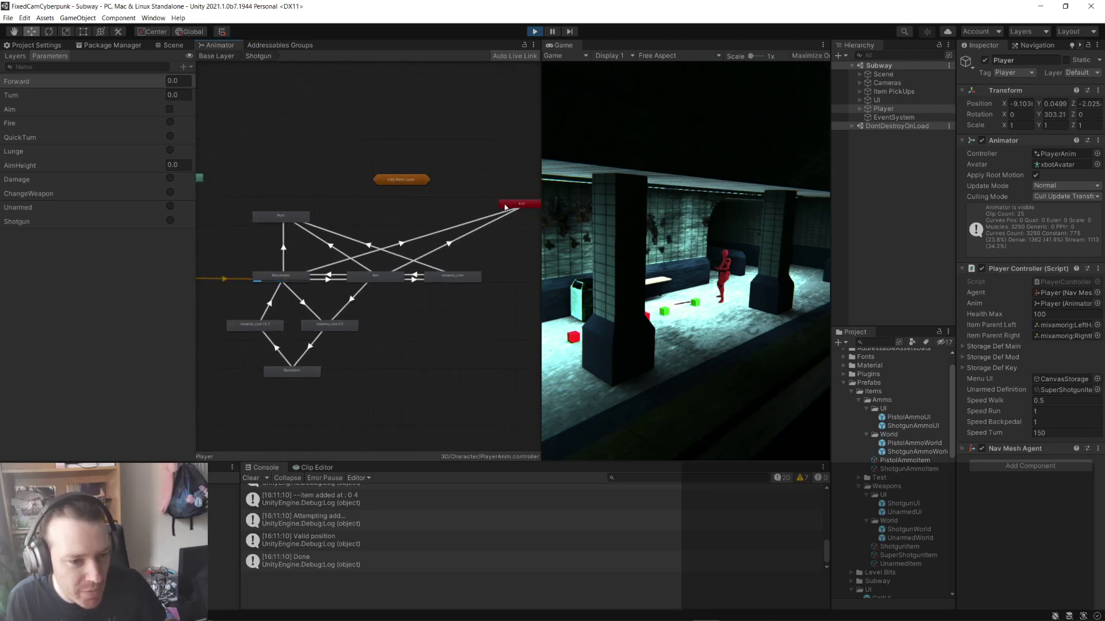
pyautogui.moveTo(525, 207); pyautogui.dragTo(447, 211)
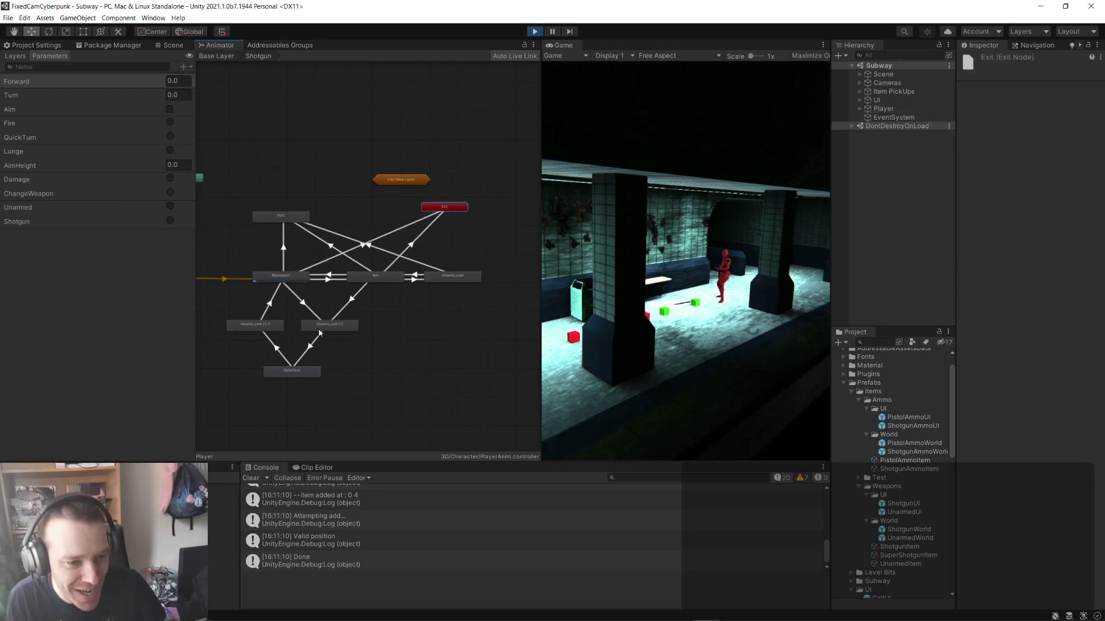
pyautogui.moveTo(425, 372); pyautogui.dragTo(445, 370, button='middle')
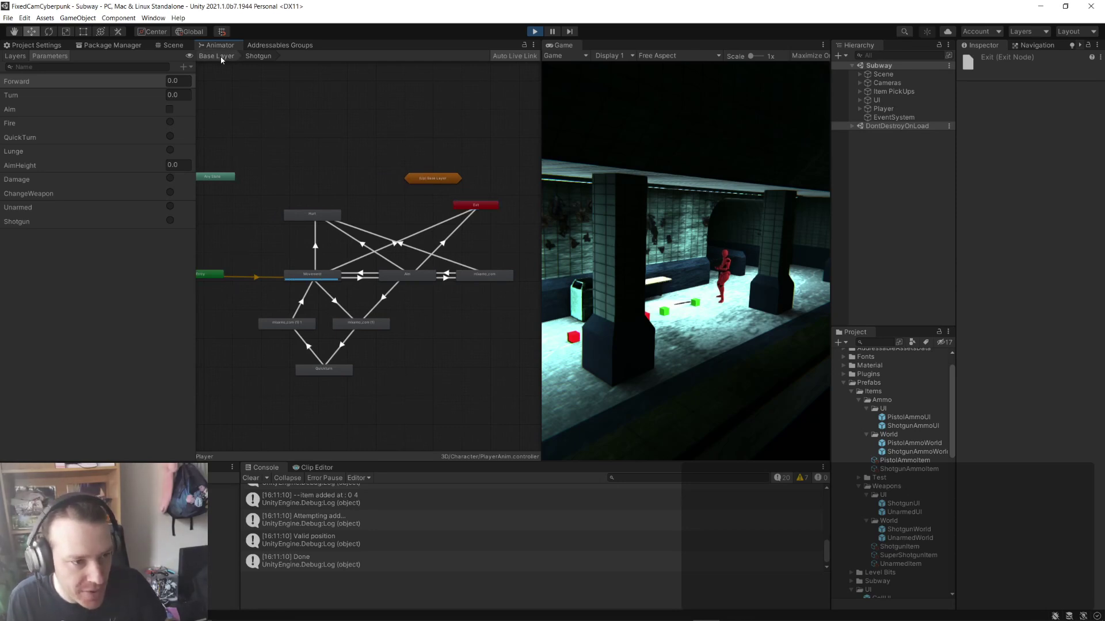
pyautogui.click(535, 31)
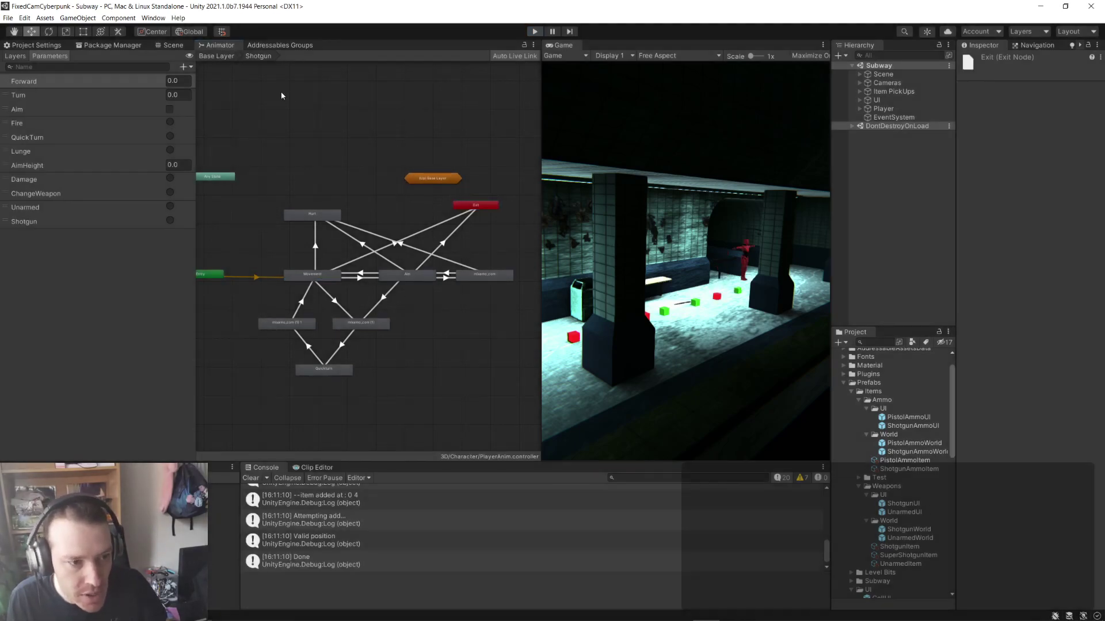
# - Go up to the Base Layer state machine, bring all its nodes into view and show the controller's layer list
pyautogui.click(217, 57)
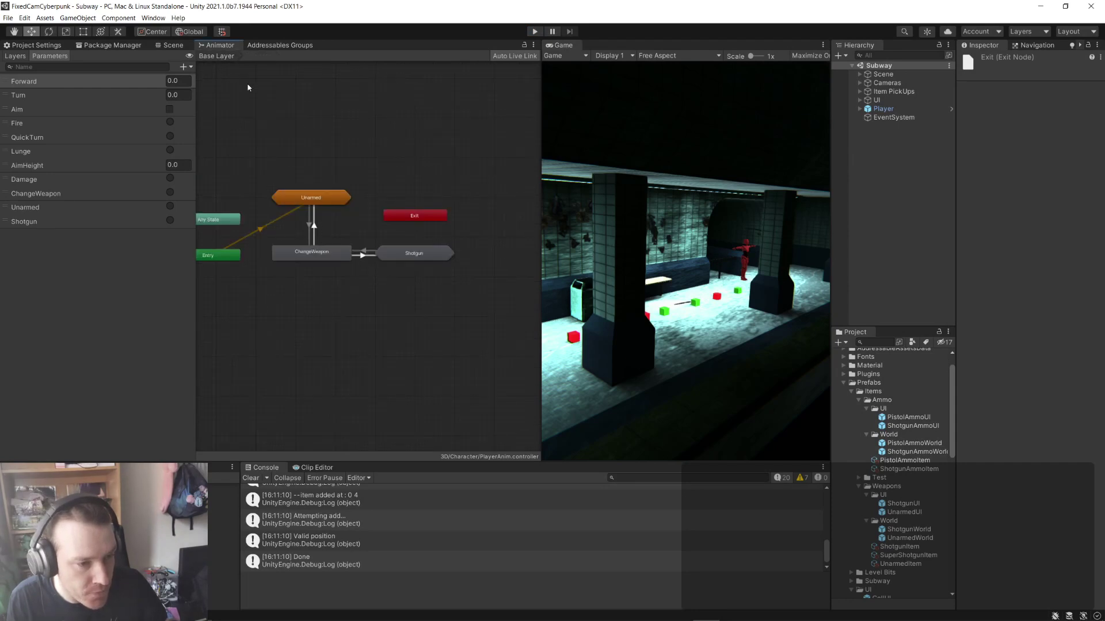
pyautogui.moveTo(315, 236); pyautogui.dragTo(309, 259, button='middle')
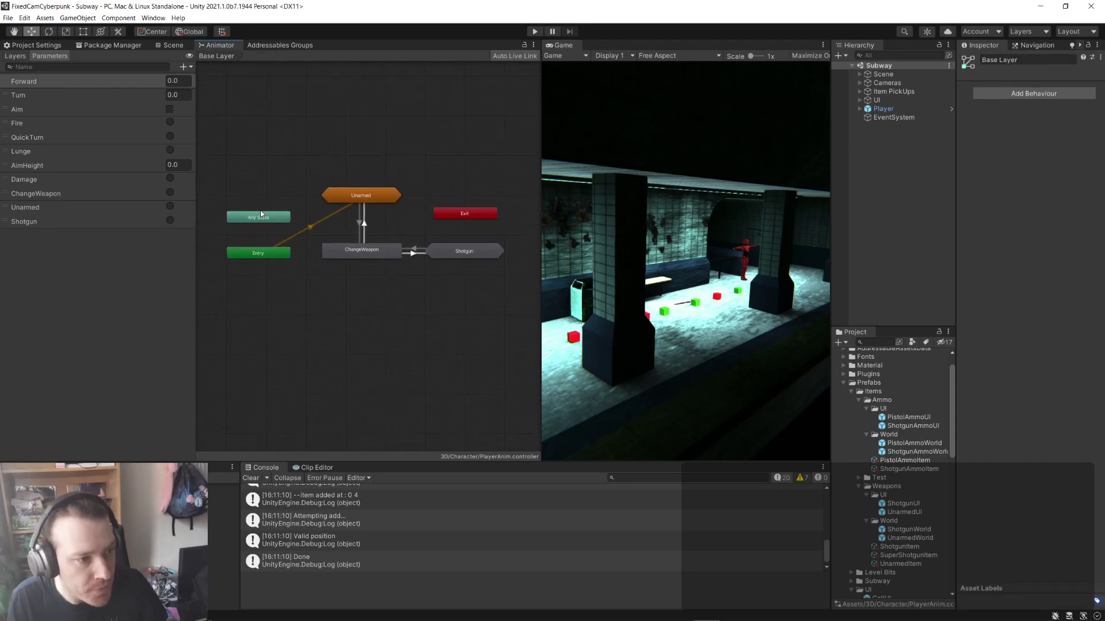
pyautogui.click(15, 55)
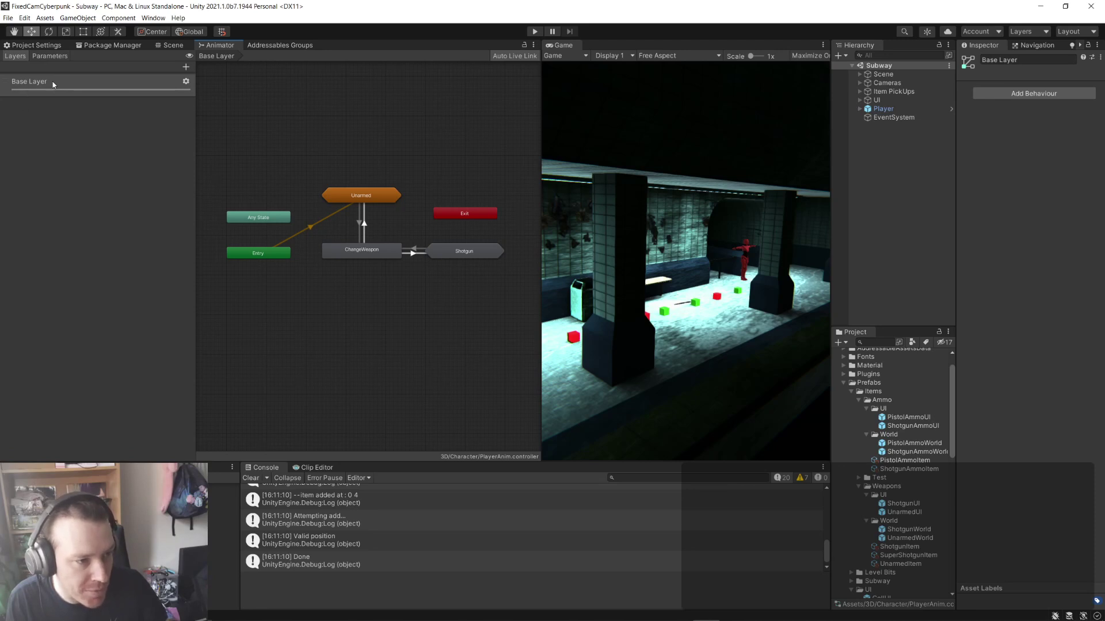
# - Open the Unarmed sub-state machine, examine its Movement, Aim, Hurt and Quickturn states and transitions, and return to Base Layer
pyautogui.click(360, 196)
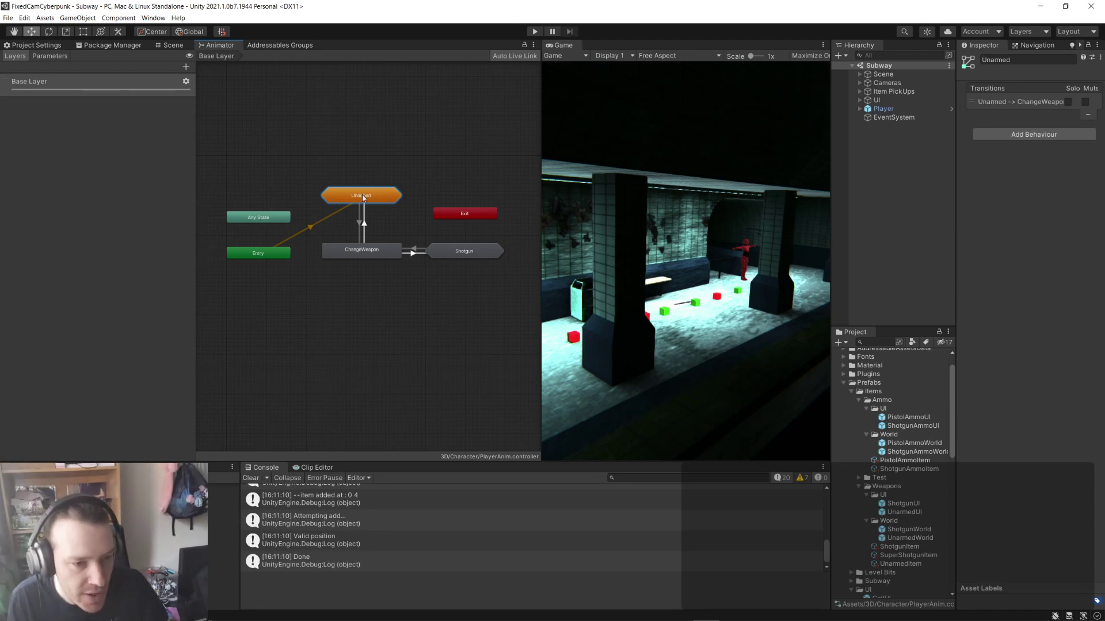
pyautogui.doubleClick(362, 194)
pyautogui.scroll(6, 286, 267)
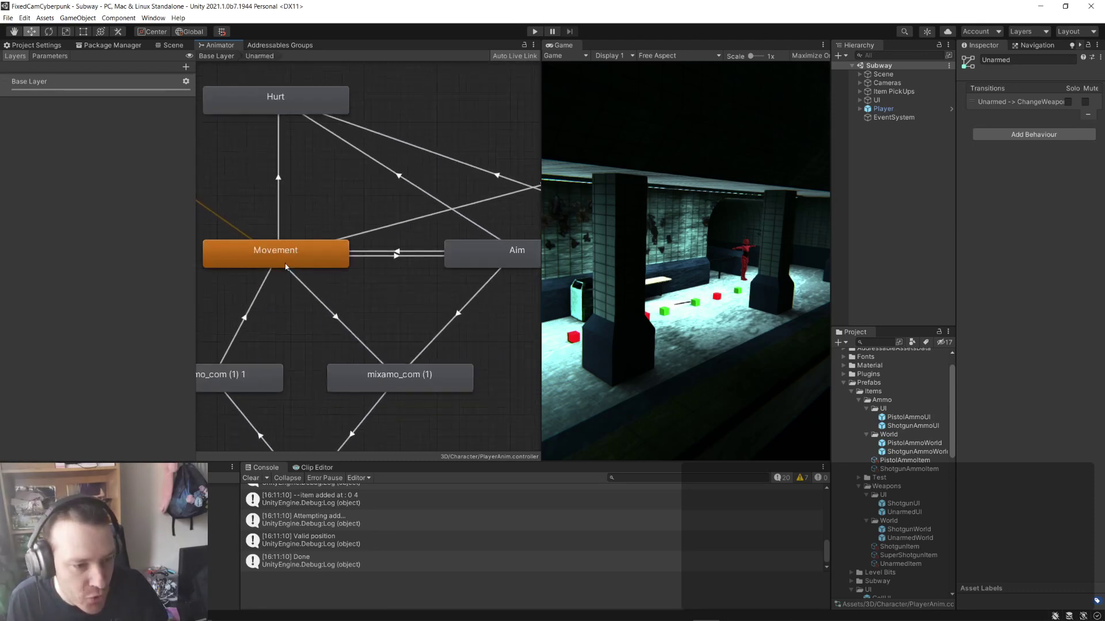
pyautogui.scroll(-3, 429, 256)
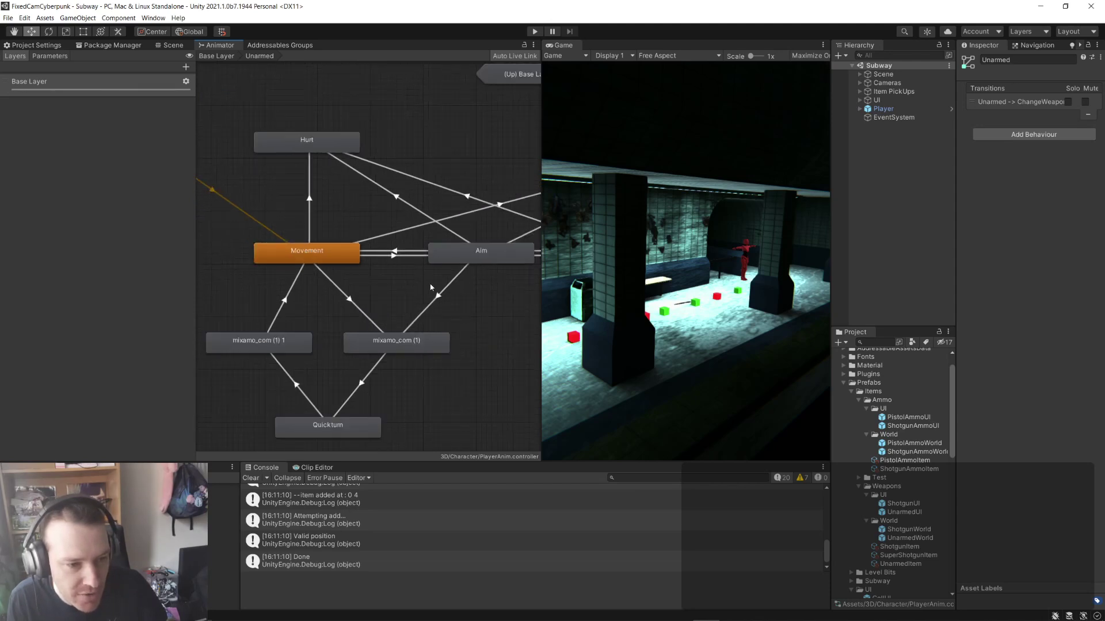
pyautogui.moveTo(401, 262); pyautogui.dragTo(447, 265, button='middle')
pyautogui.scroll(-3, 447, 265)
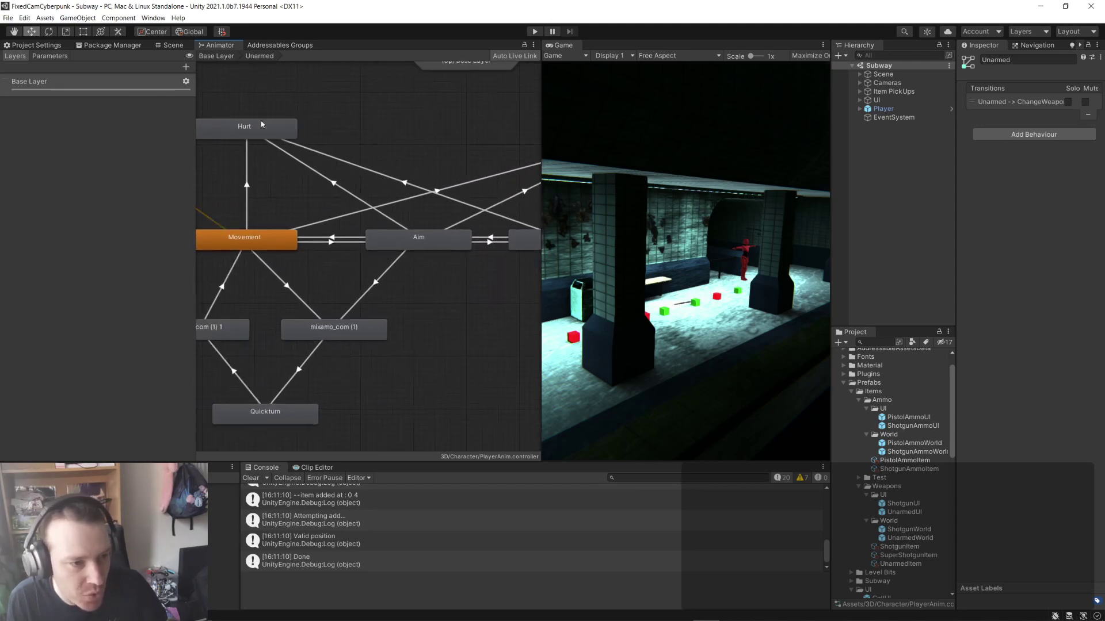
pyautogui.click(217, 56)
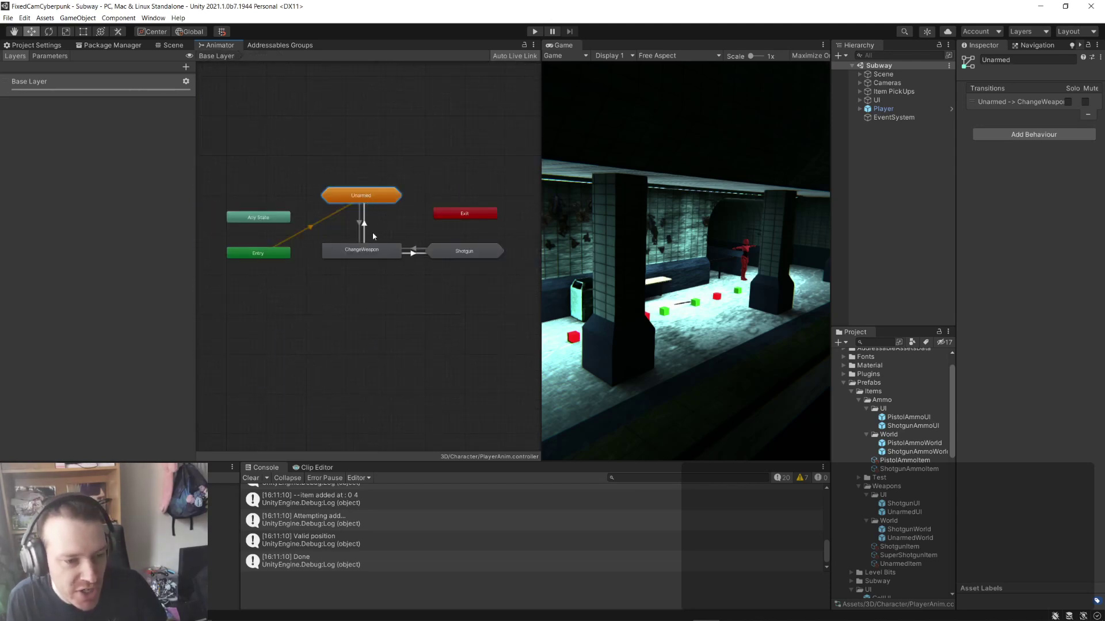
# - Examine the ChangeWeapon, Shotgun and Unarmed nodes and their transitions in the Base Layer, and clear the node selection
pyautogui.click(360, 253)
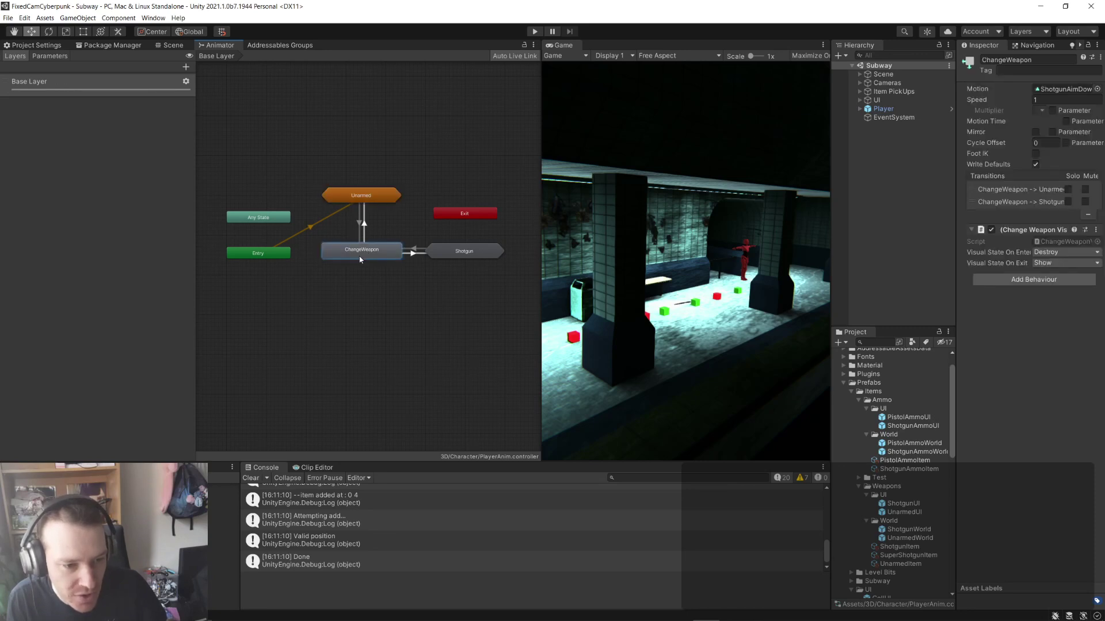
pyautogui.click(454, 252)
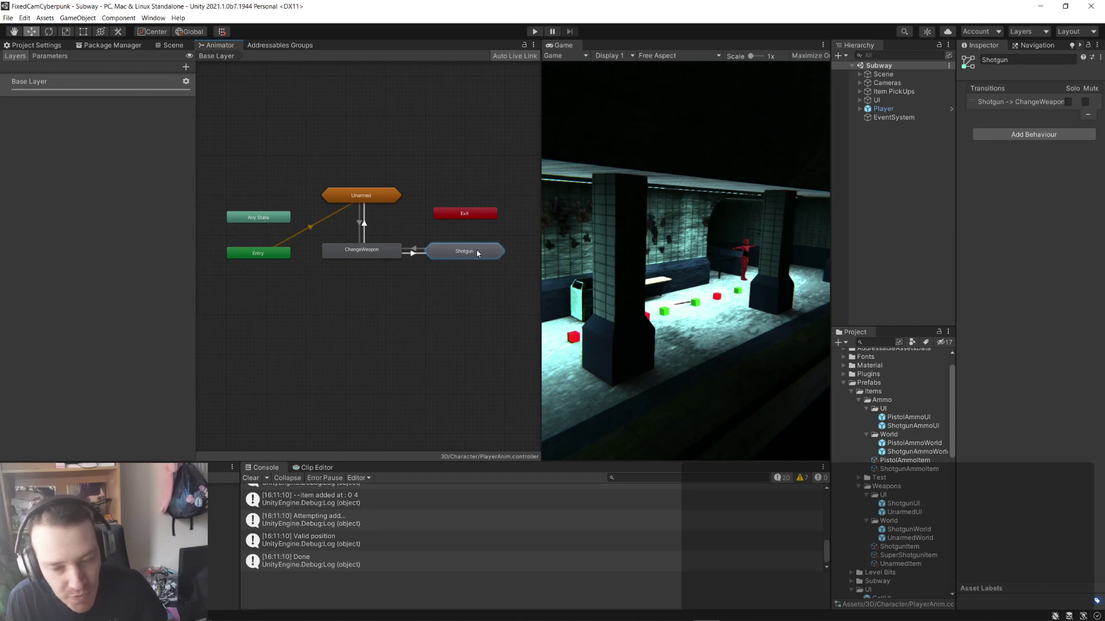
pyautogui.click(365, 194)
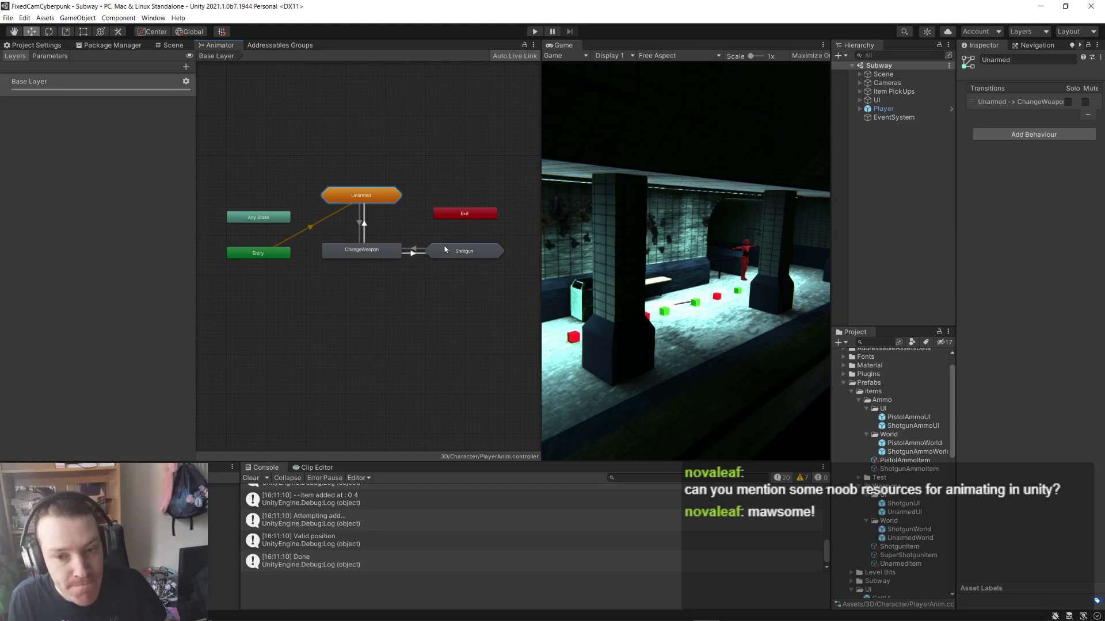
pyautogui.click(404, 291)
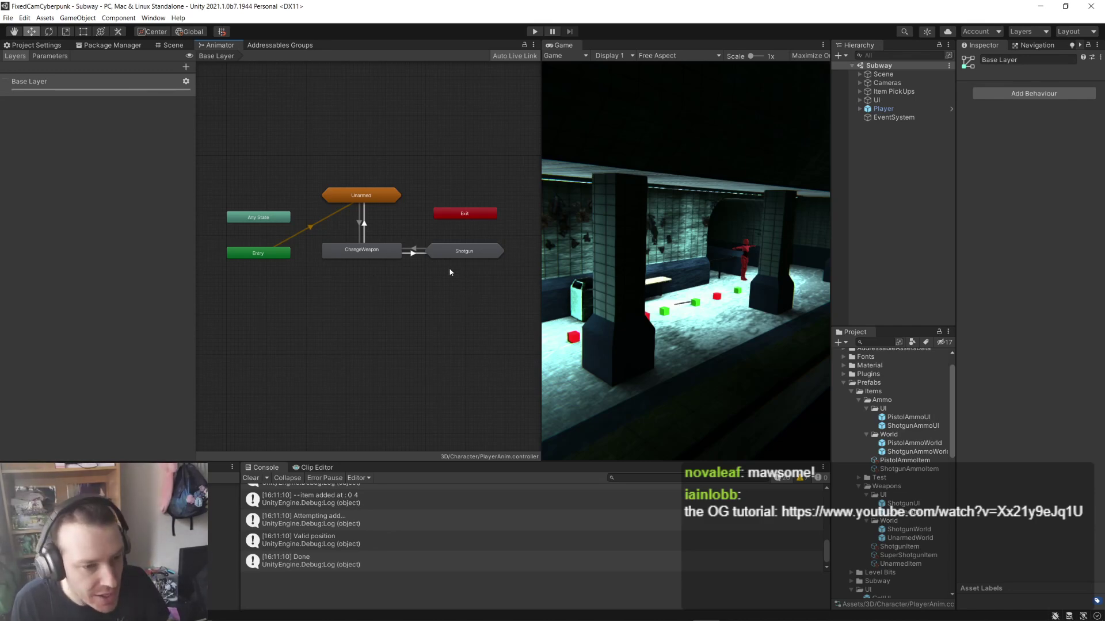
# - Switch to Firefox, play STEEZYASFUCK's coffee shop radio live stream, adjust its volume, and minimise the browser
pyautogui.hotkey('alt', 'Tab')
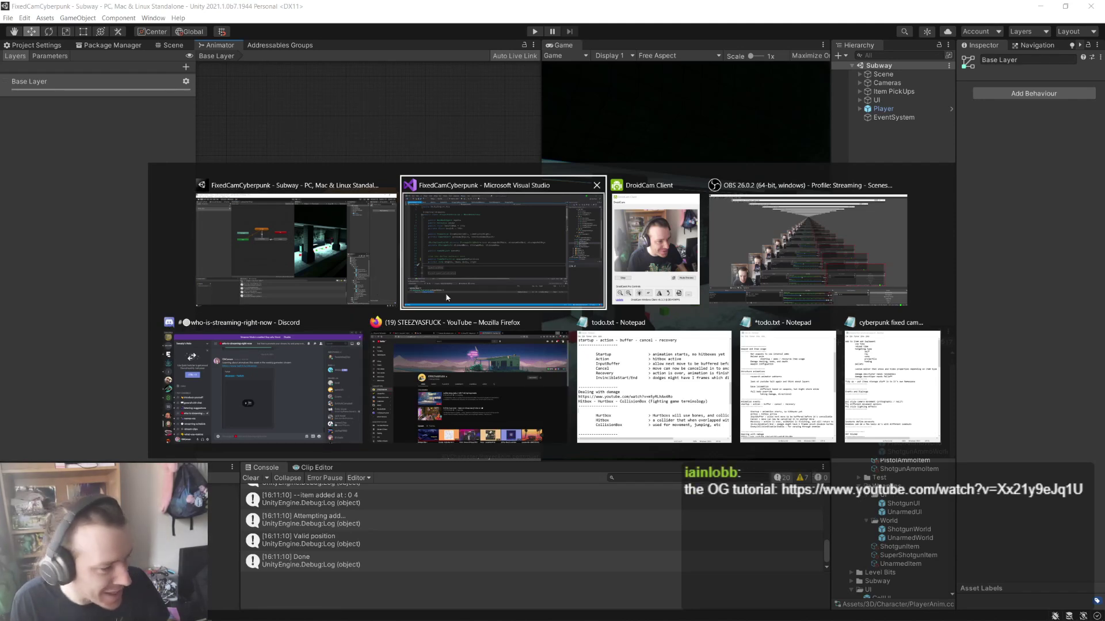
pyautogui.click(480, 363)
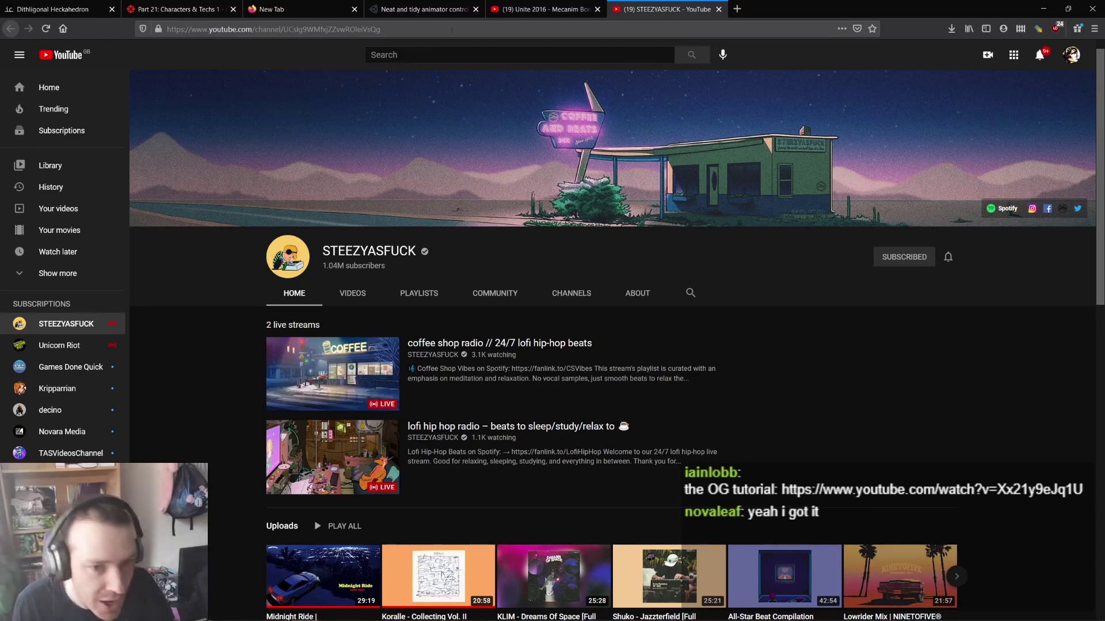
pyautogui.hotkey('ctrl', 'l')
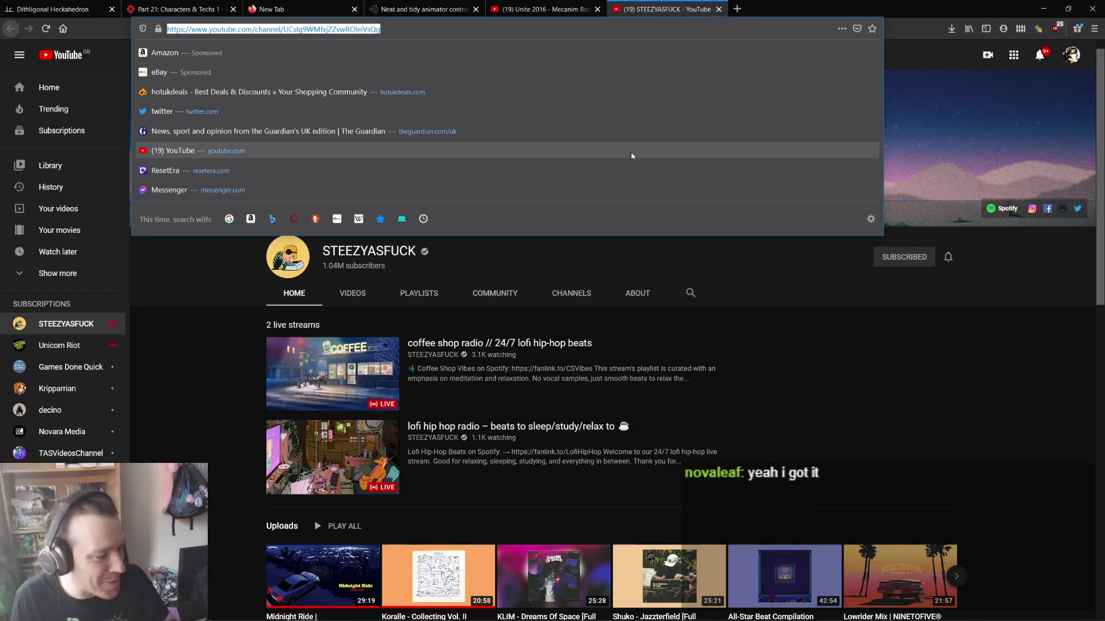
pyautogui.click(198, 385)
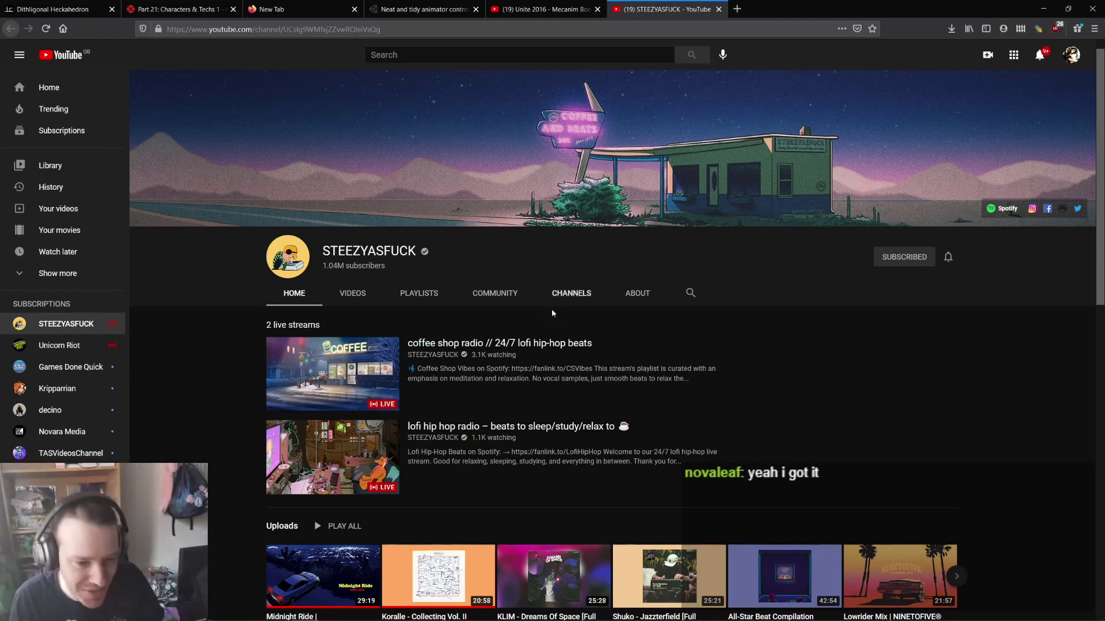
pyautogui.scroll(-1, 381, 276)
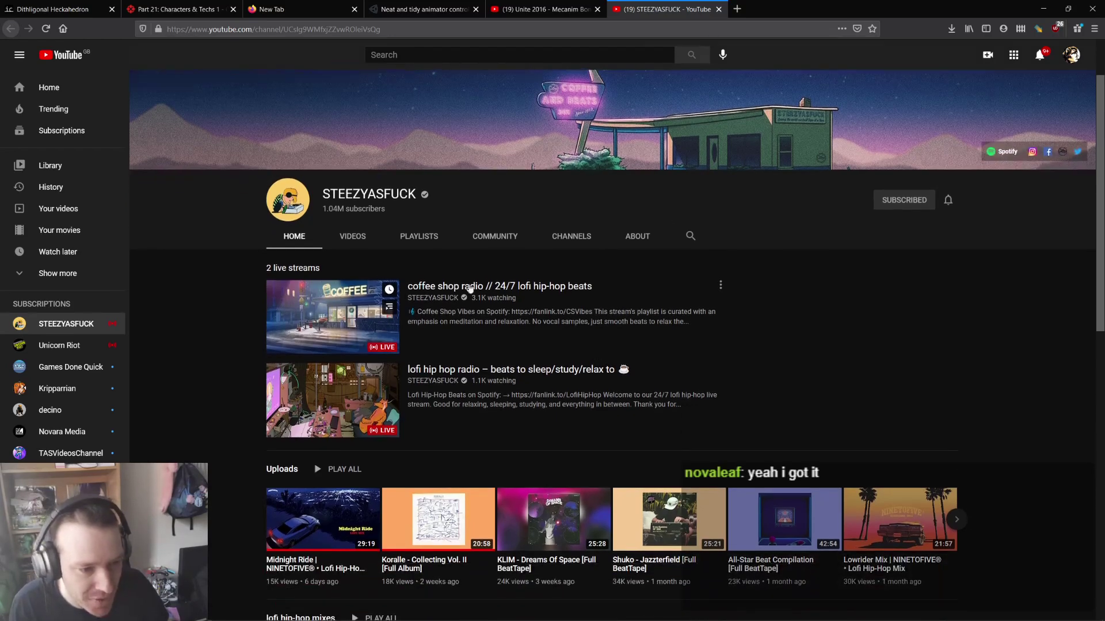
pyautogui.click(443, 288)
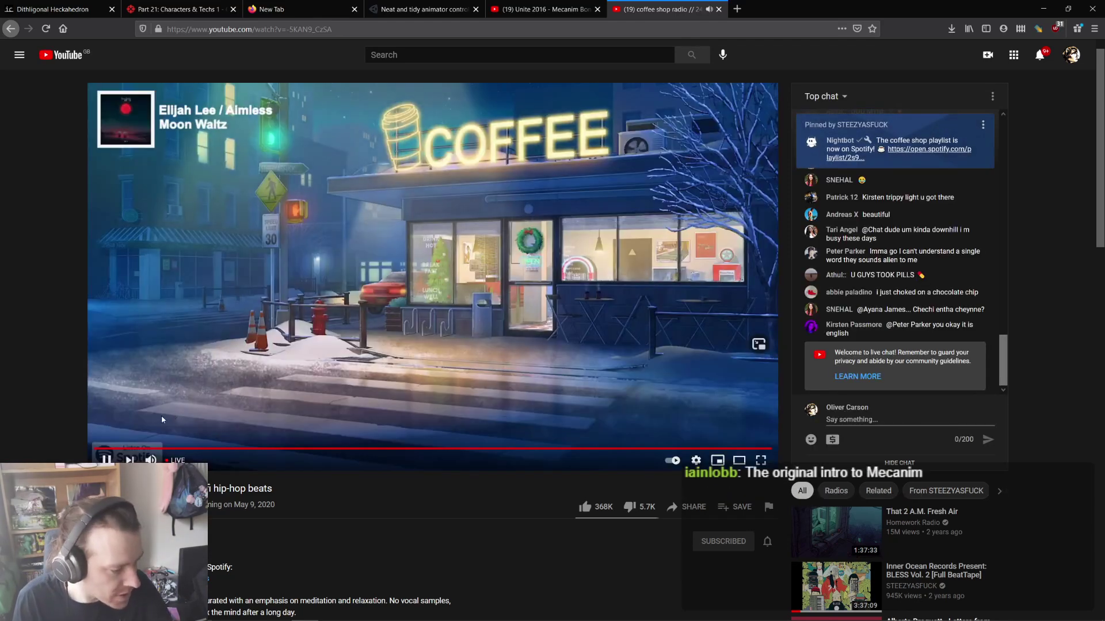
pyautogui.moveTo(179, 460); pyautogui.dragTo(182, 460)
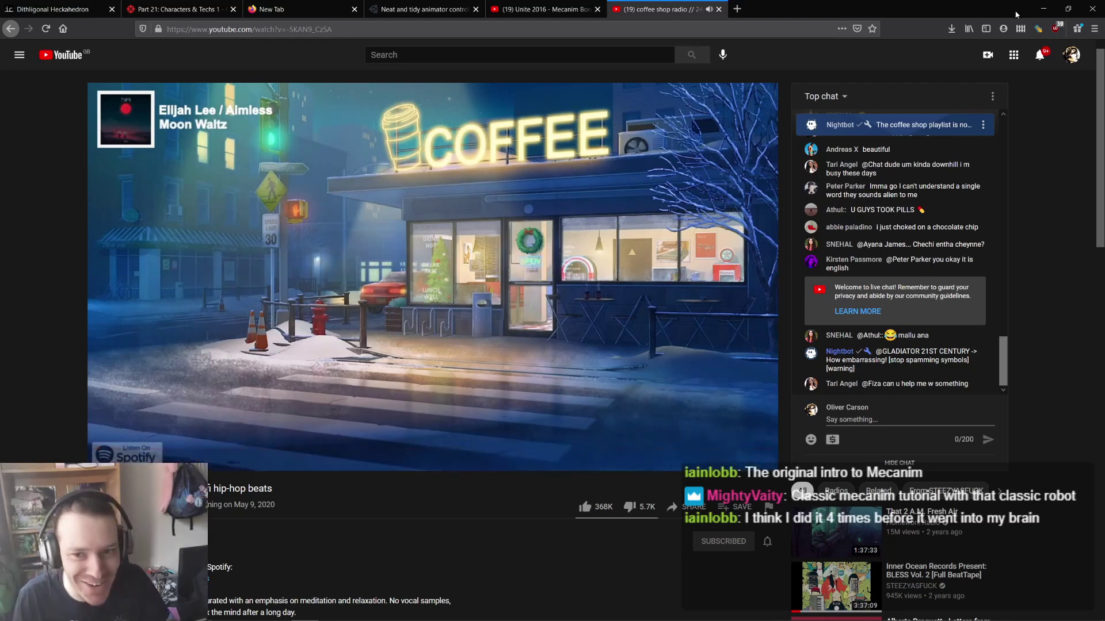
pyautogui.click(1043, 9)
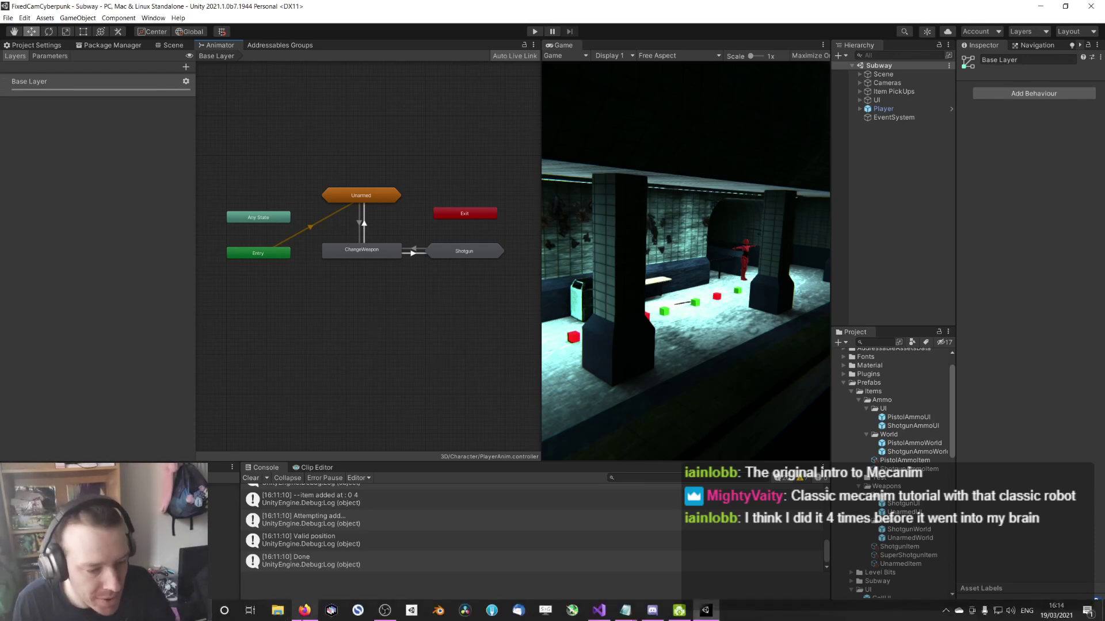
# - Return to Firefox, search for "youtube mechanim tutorial 4.0" in a new tab, and open the Unity 4.0 - Mecanim Animation Tutorial video
pyautogui.click(304, 611)
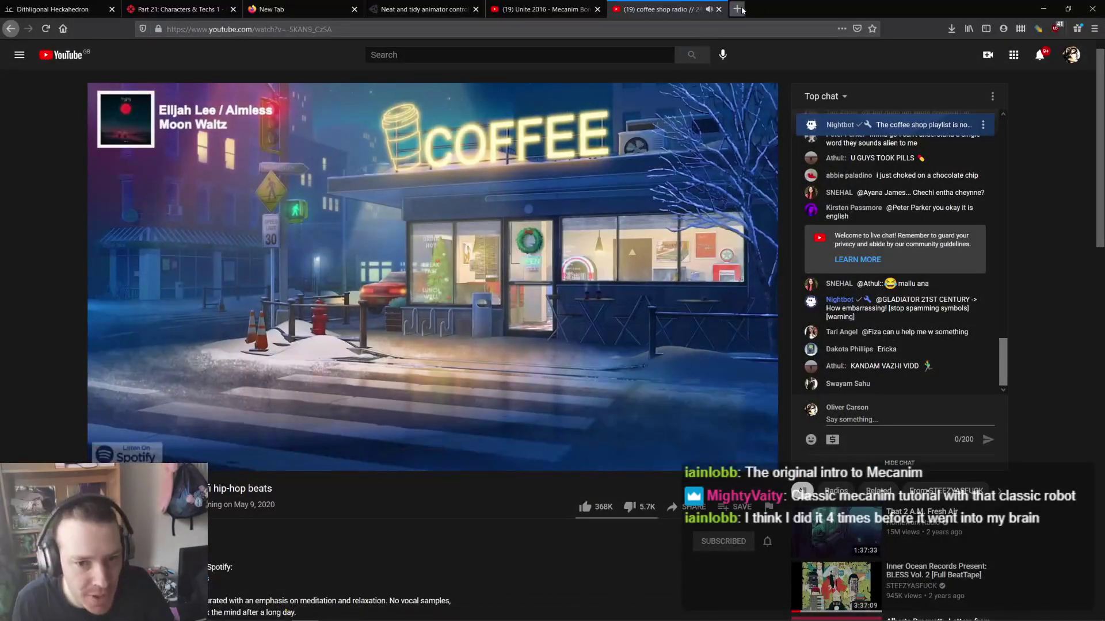
pyautogui.doubleClick(892, 4)
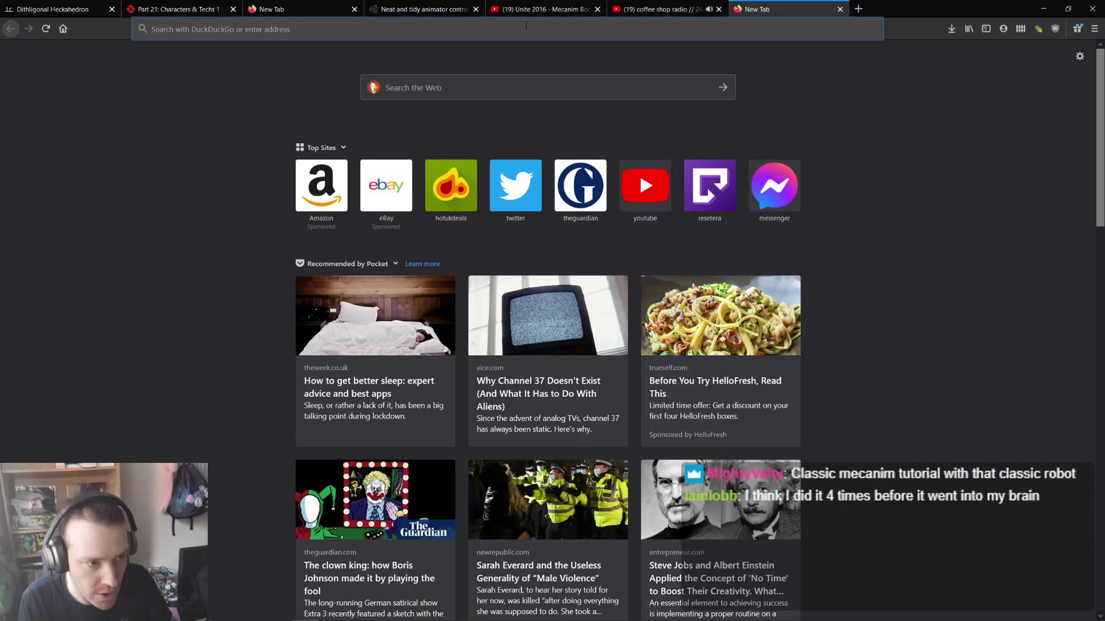
pyautogui.write('youtube.com/')
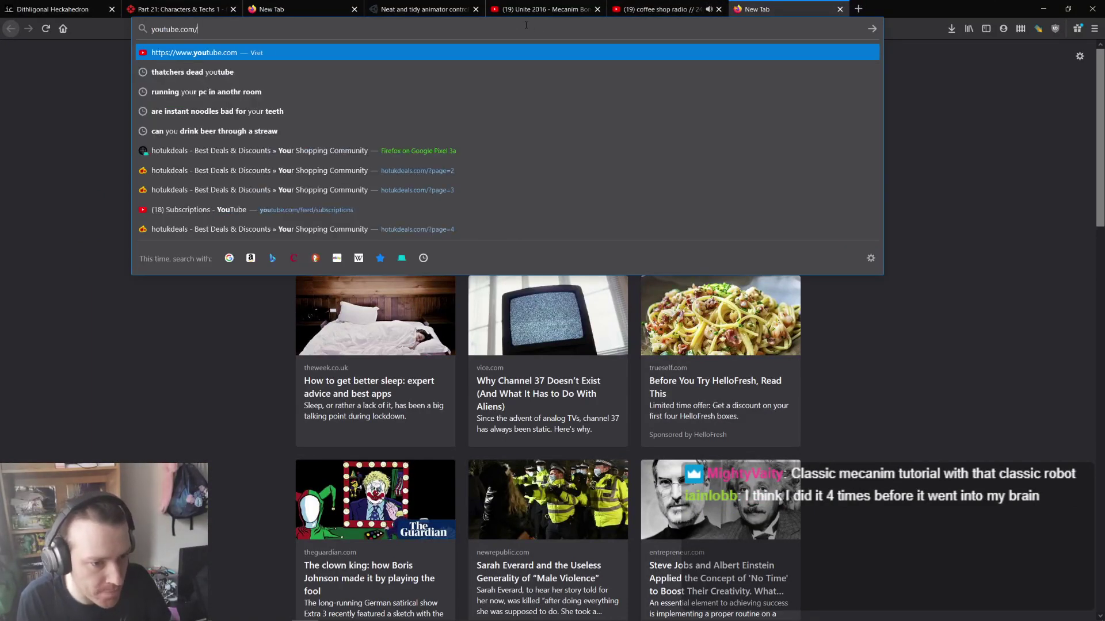
pyautogui.press('BackSpace')
pyautogui.press('BackSpace')
pyautogui.press('BackSpace')
pyautogui.press('BackSpace')
pyautogui.write('mecha')
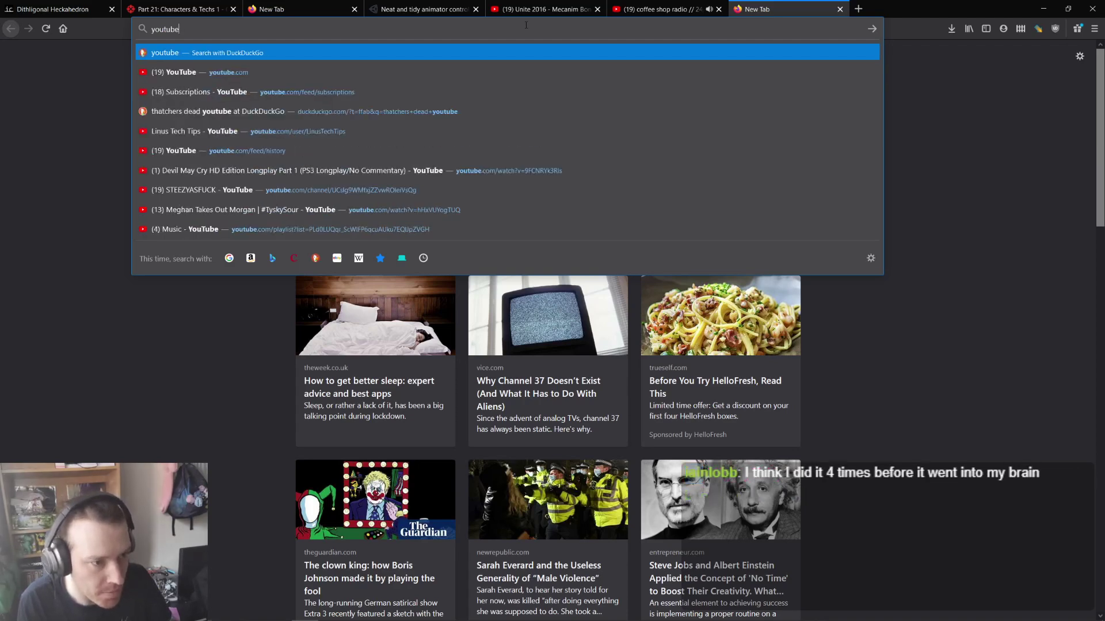
pyautogui.write('nim tu')
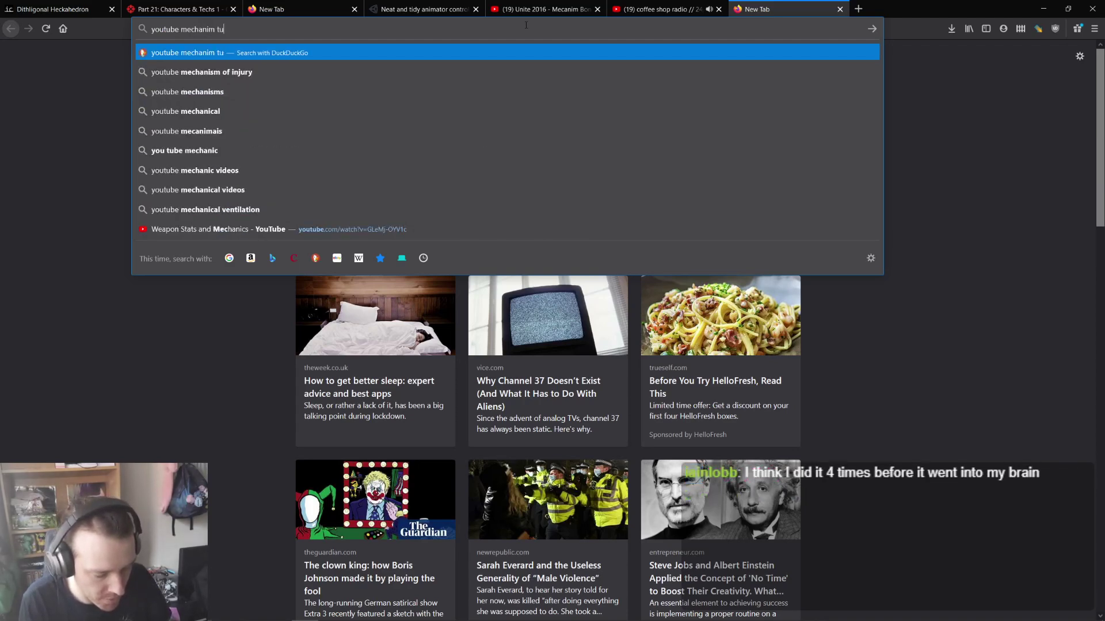
pyautogui.write('torial 4.0')
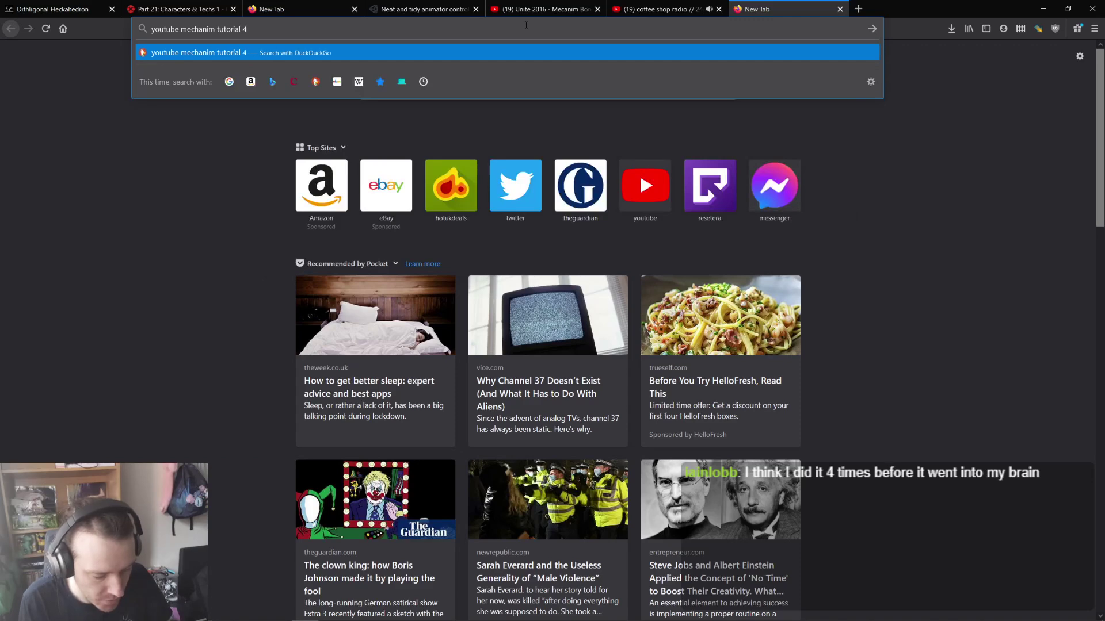
pyautogui.press('Return')
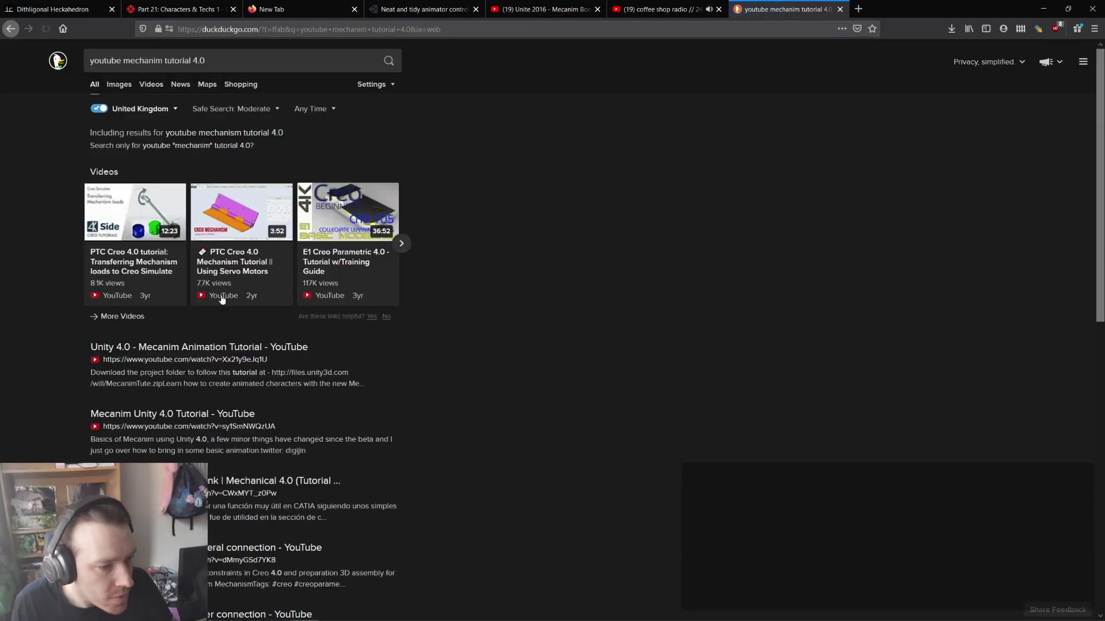
pyautogui.click(213, 347)
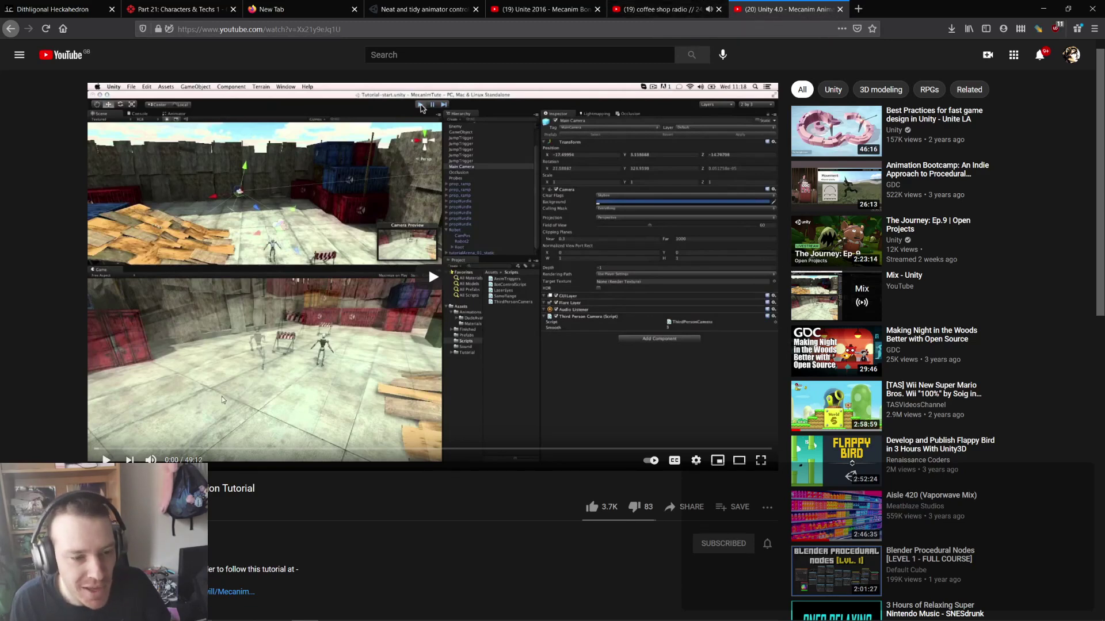
# - Pause the coffee shop radio stream, and play the Unity 4.0 Mecanim tutorial with its sound muted
pyautogui.click(662, 10)
pyautogui.click(786, 9)
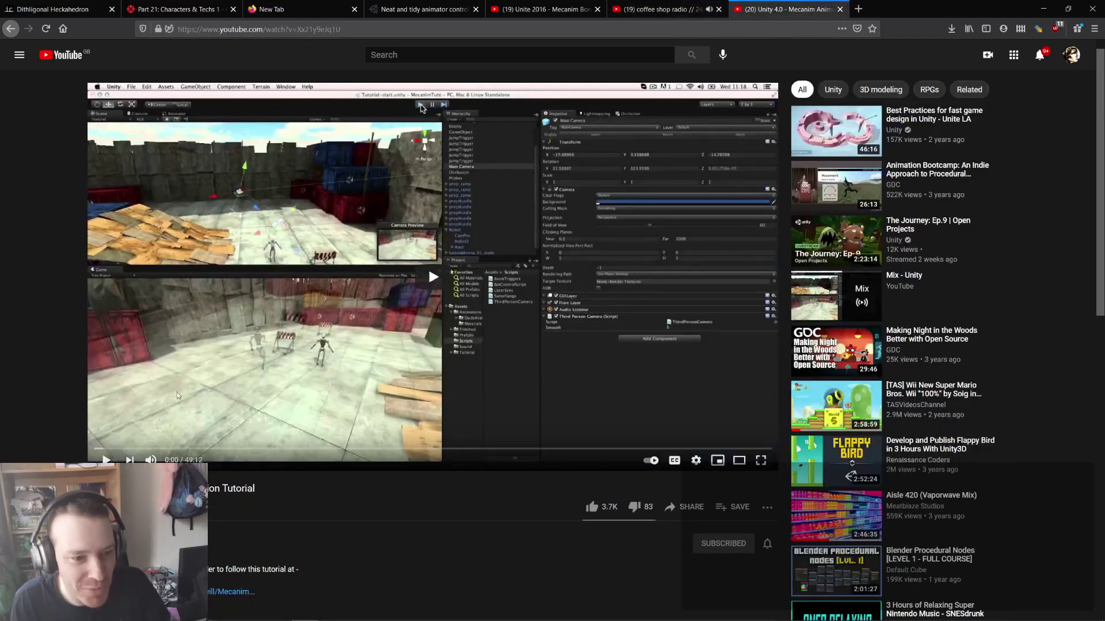
pyautogui.click(256, 427)
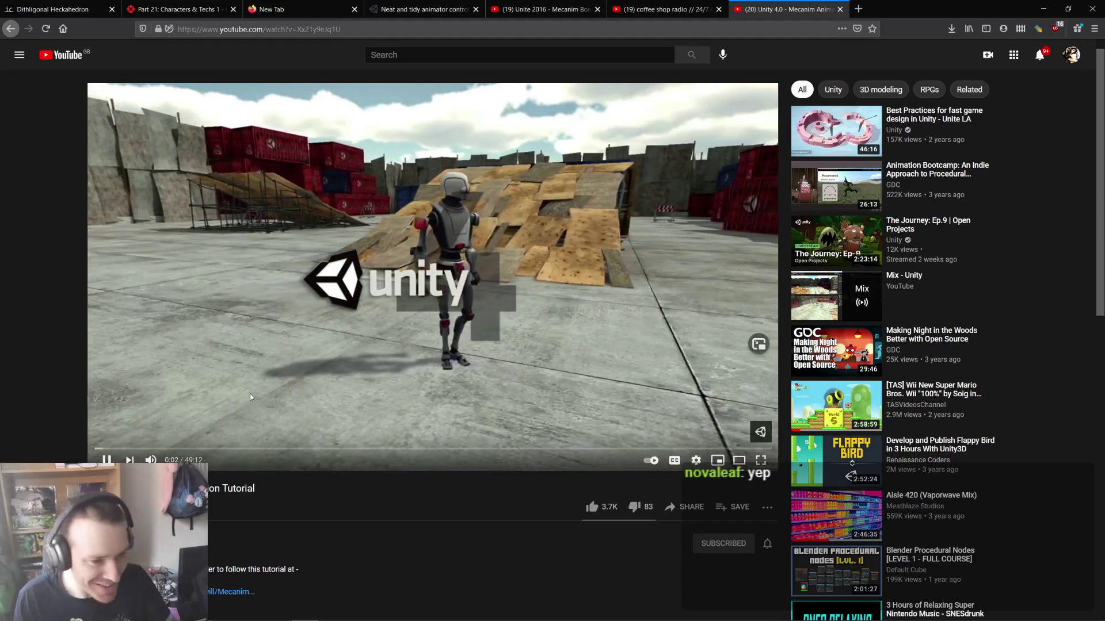
pyautogui.moveTo(148, 459)
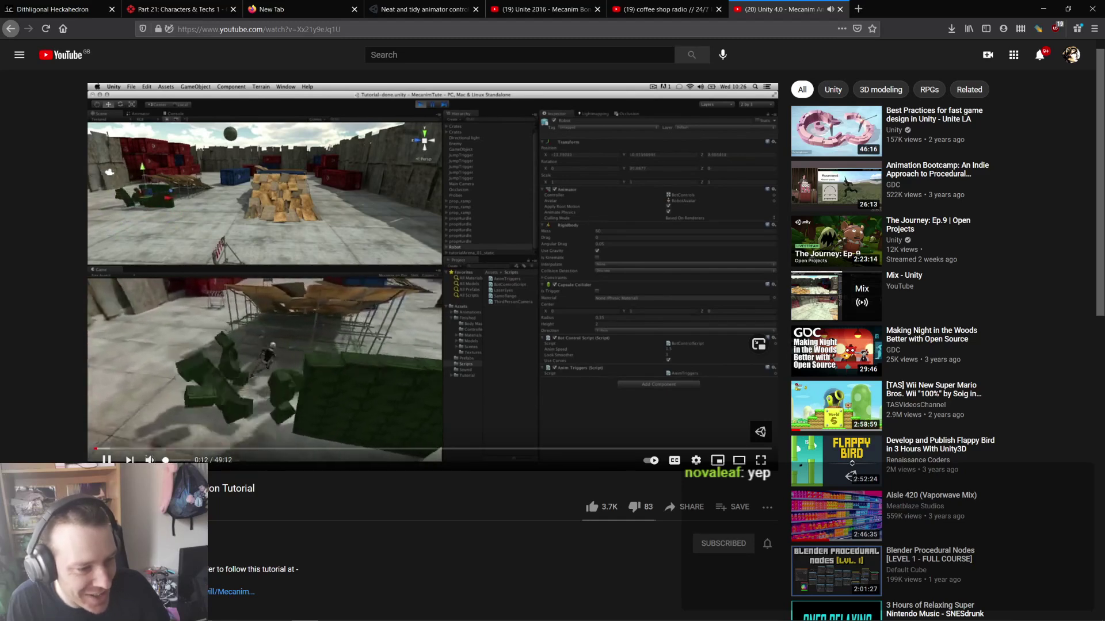
pyautogui.click(149, 459)
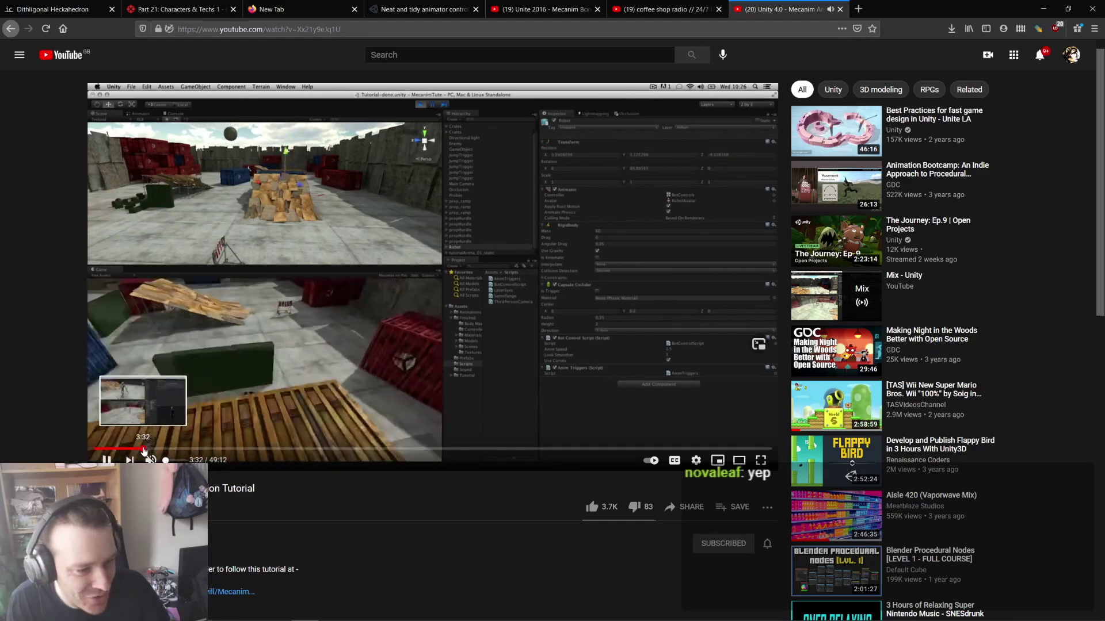
# - Skip ahead through the Mecanim tutorial in several jumps to examine its blend tree, animation import and curve sections
pyautogui.click(142, 448)
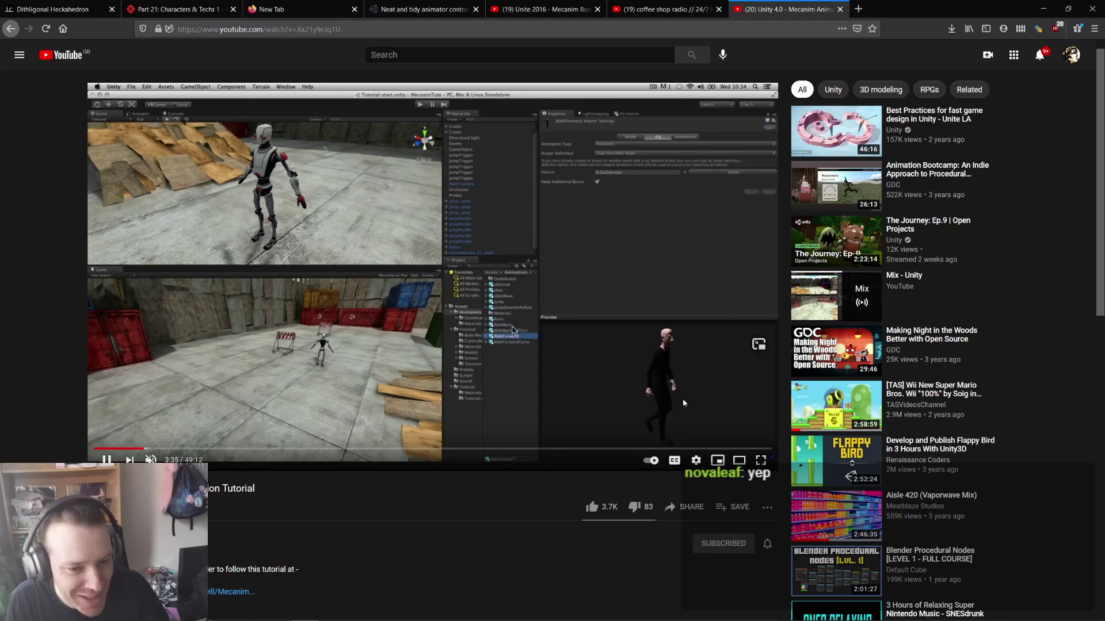
pyautogui.click(228, 448)
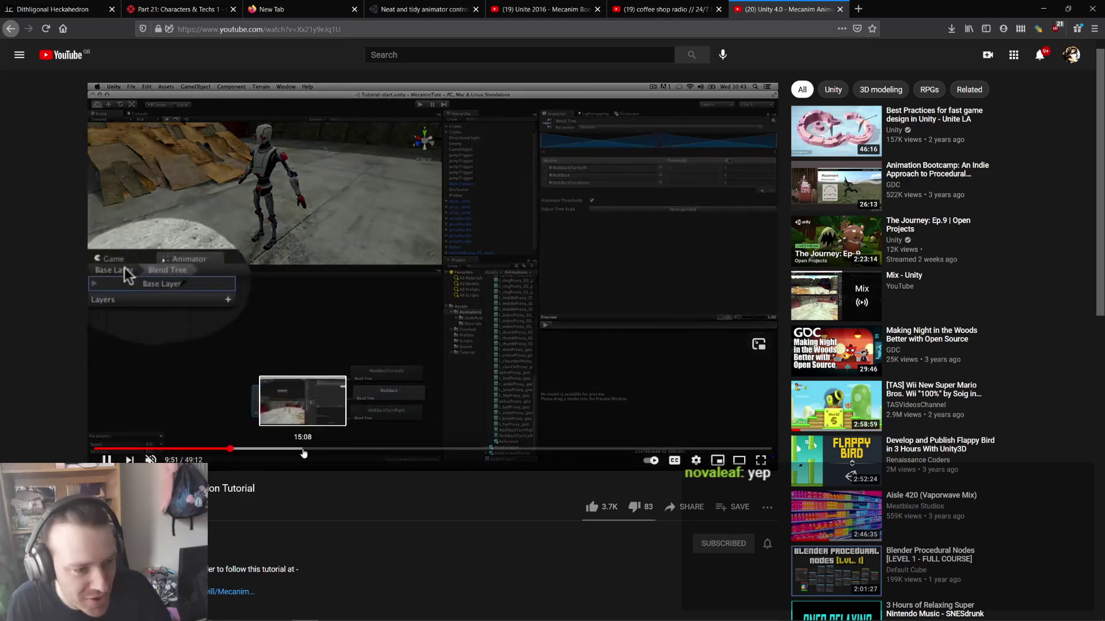
pyautogui.click(303, 449)
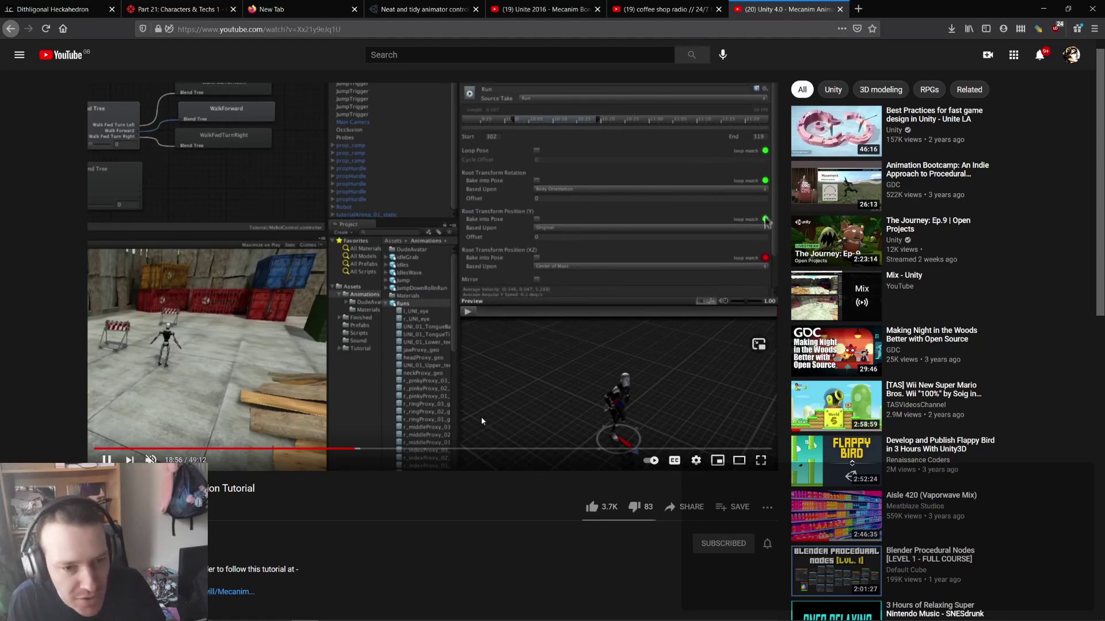
pyautogui.click(495, 449)
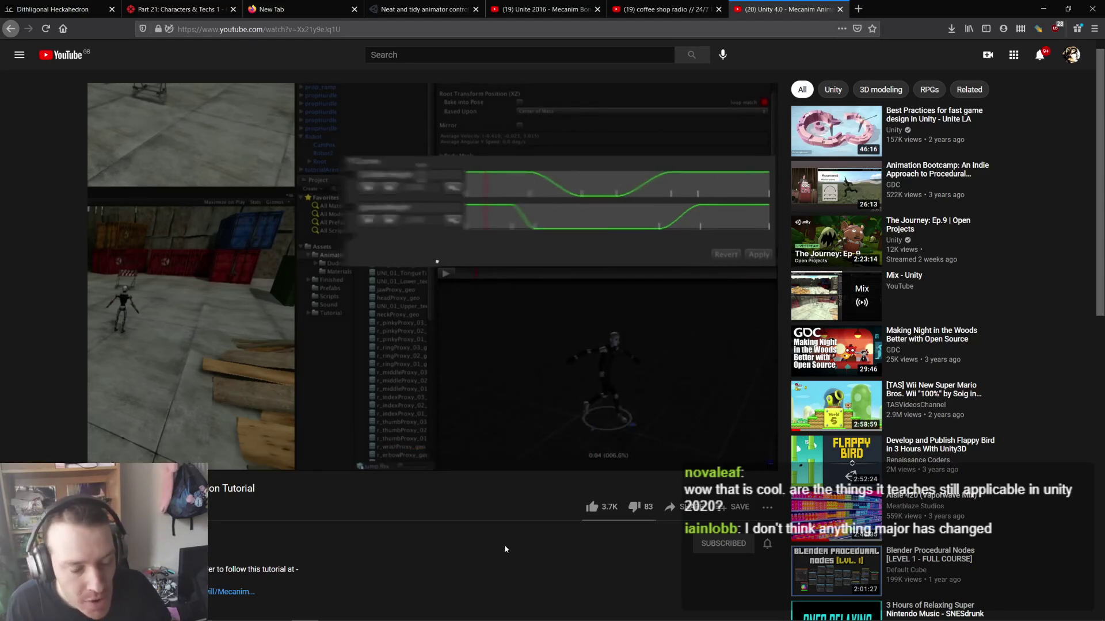
# - Resume the coffee shop radio stream, view the Mecanim tutorial's Animator graph in full screen, and return to normal view with the tutorial paused
pyautogui.hotkey('ctrl', 'shift', 'Tab')
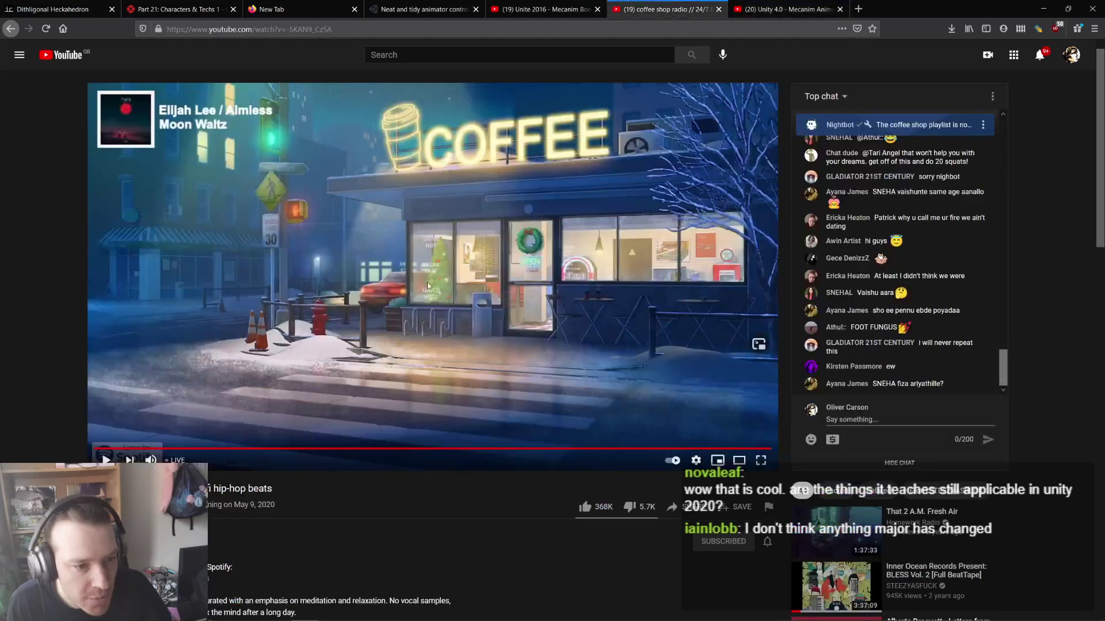
pyautogui.hotkey('ctrl', 'Tab')
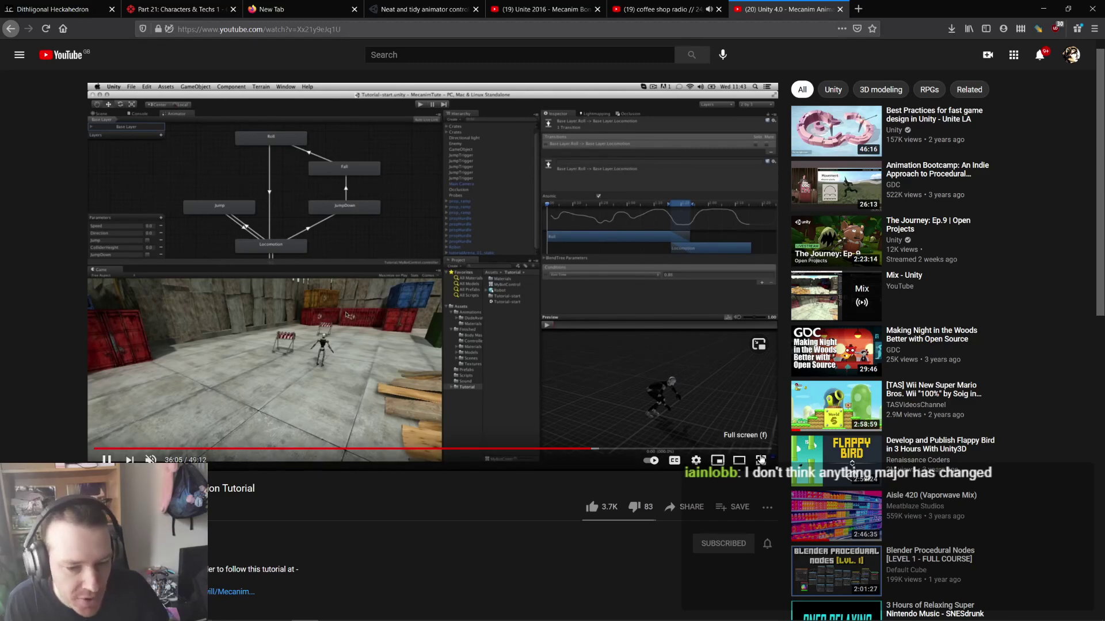
pyautogui.doubleClick(711, 330)
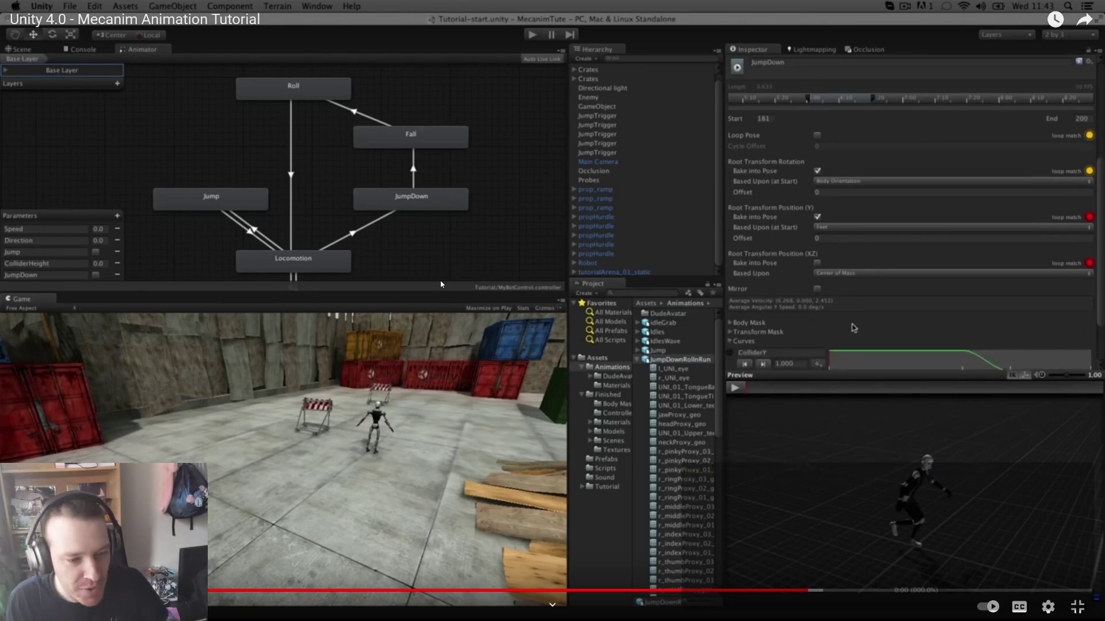
pyautogui.click(1077, 607)
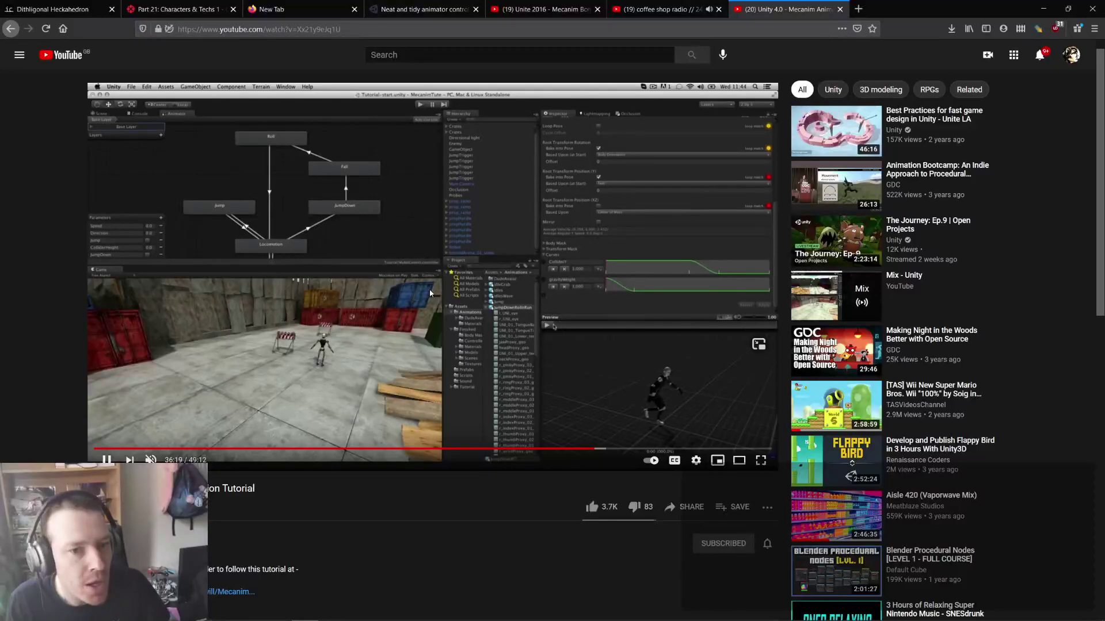
pyautogui.click(454, 288)
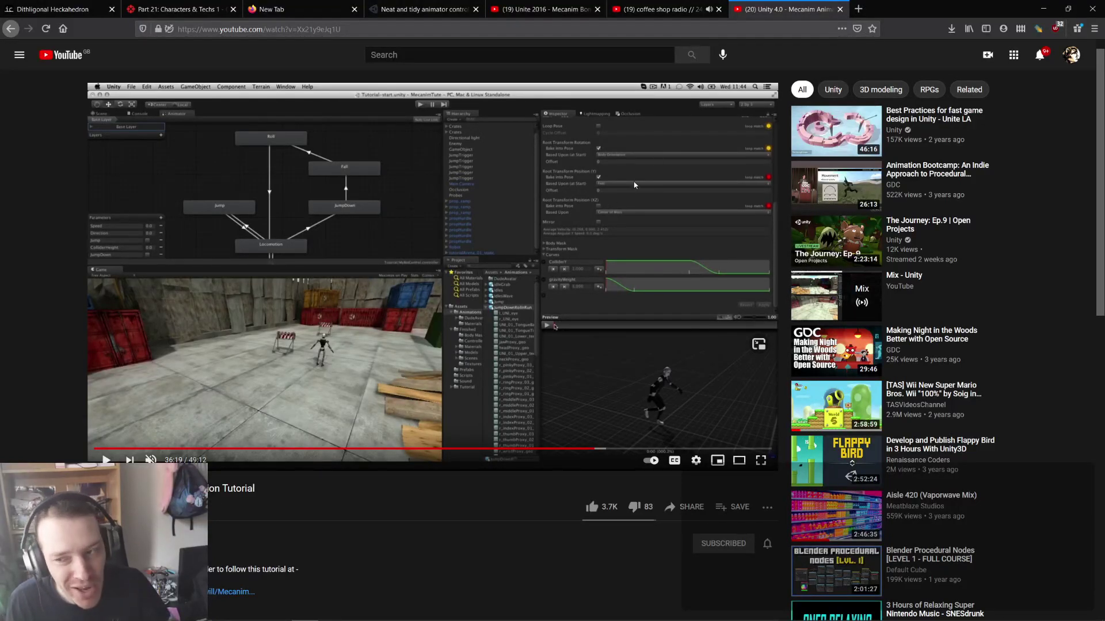
# - Close the Unity 4.0 Mecanim tutorial and show the Unite 2016 Mecanim talk on lessons from Firewatch and ReCore
pyautogui.middleClick(787, 14)
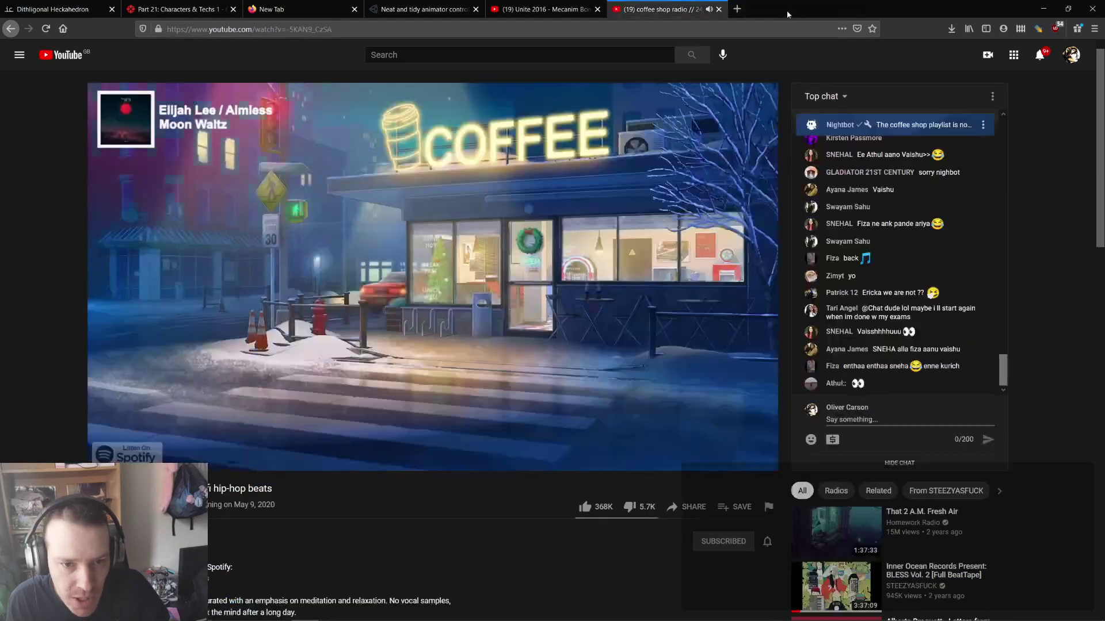
pyautogui.click(537, 14)
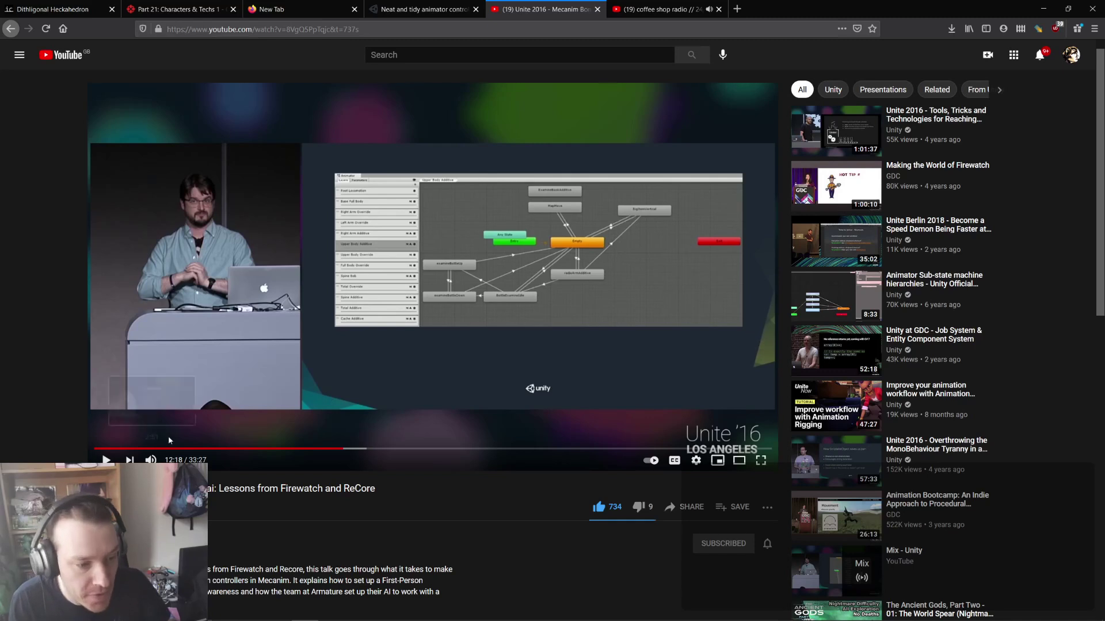
# - Jump in the Unite 2016 Mecanim talk to its Player State Machine slide, and on to the Right Arm Override graph
pyautogui.click(145, 448)
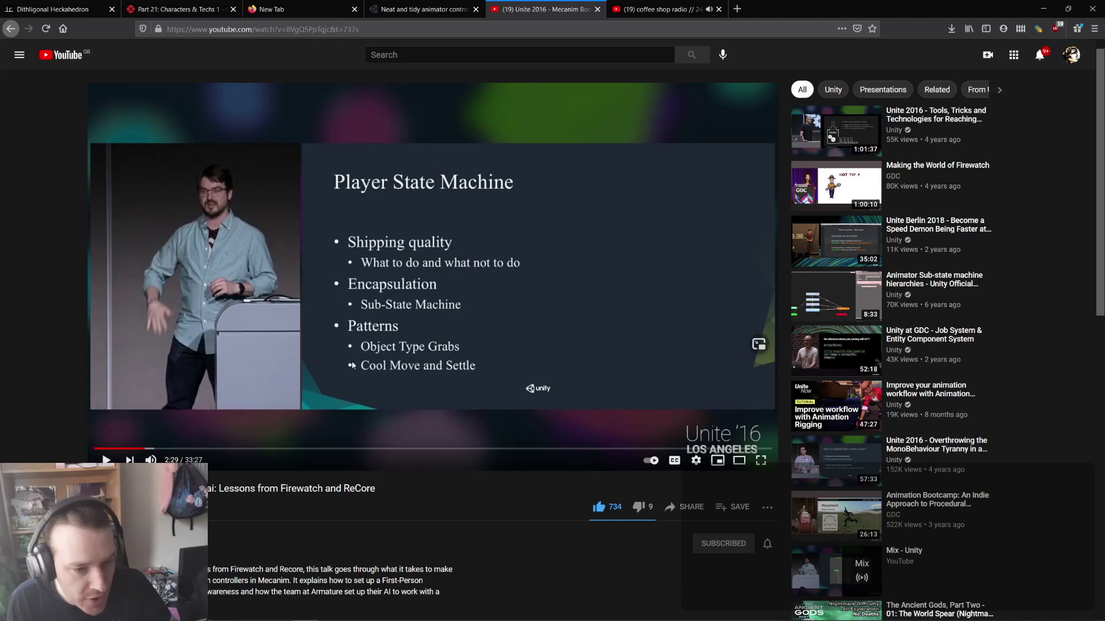
pyautogui.click(262, 449)
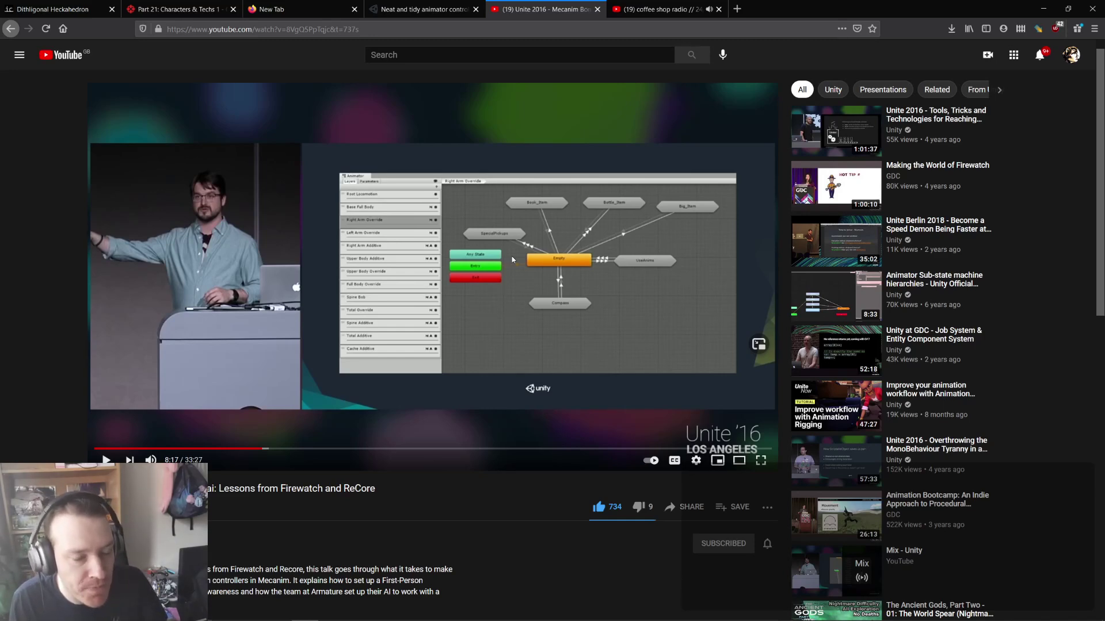
# - Show the Unity article on neat and tidy animator controllers at its section on hiding complexity in blend trees
pyautogui.click(420, 16)
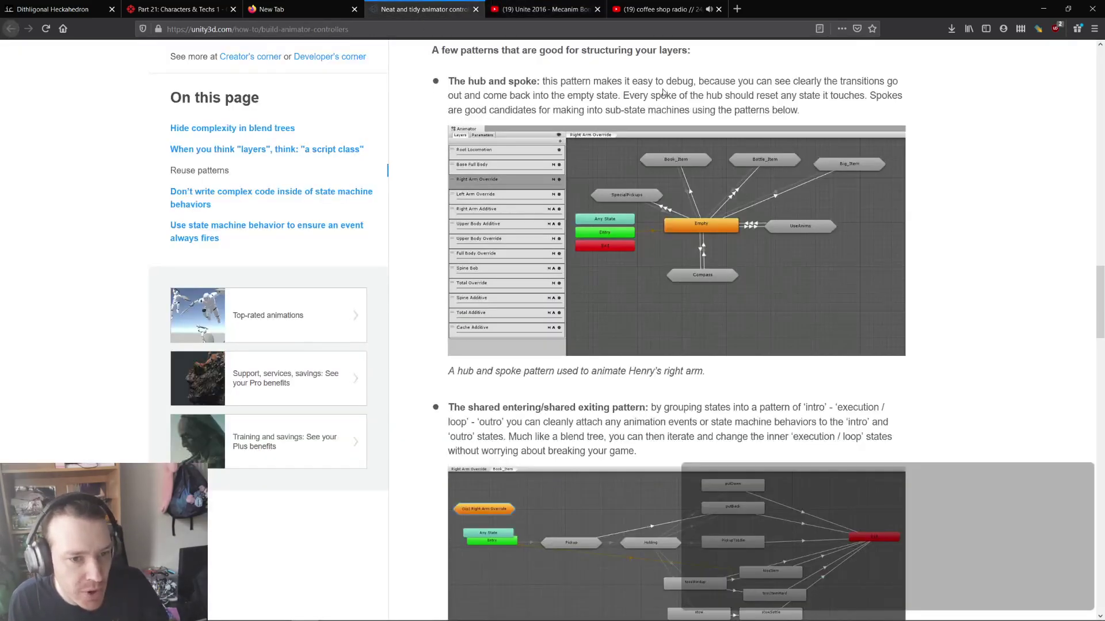
pyautogui.scroll(4, 621, 292)
pyautogui.scroll(15, 620, 293)
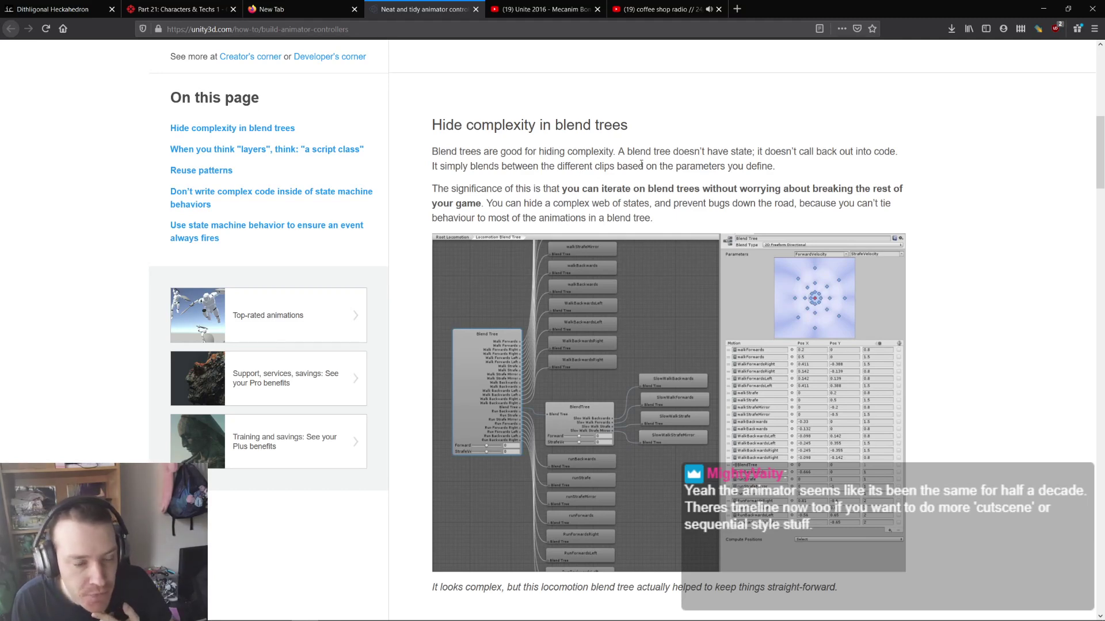
pyautogui.scroll(5, 638, 230)
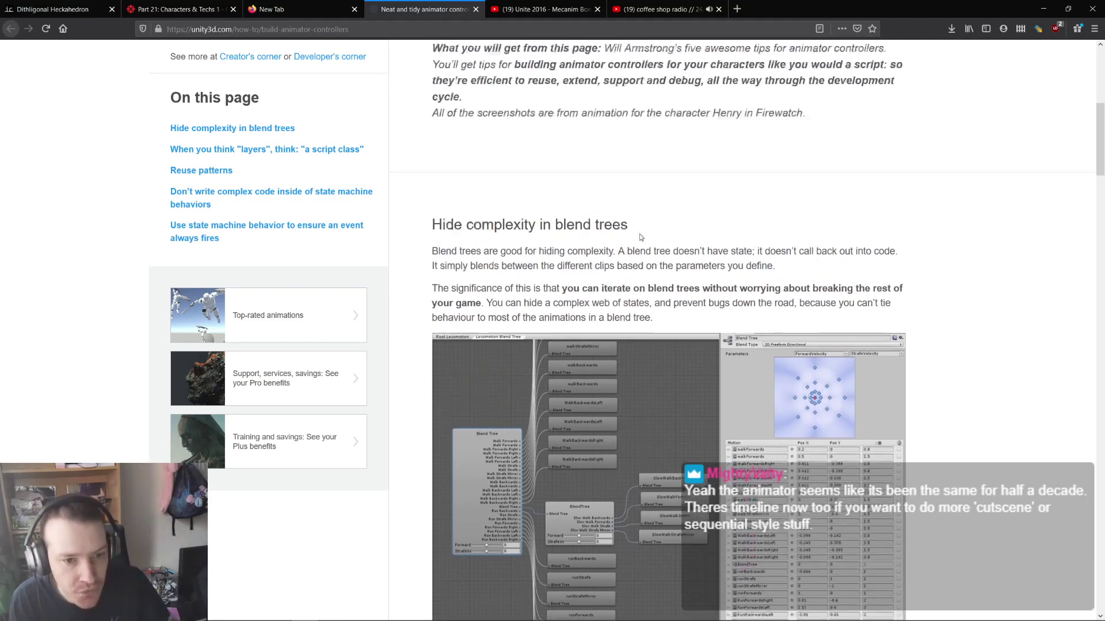
pyautogui.scroll(-3, 656, 293)
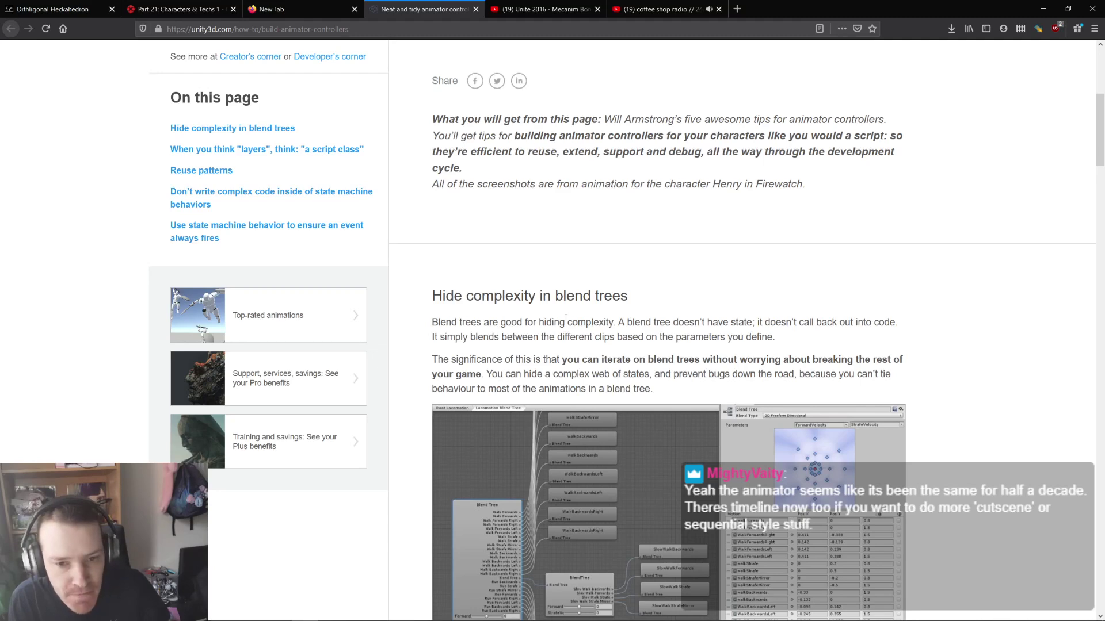
pyautogui.scroll(-3, 565, 319)
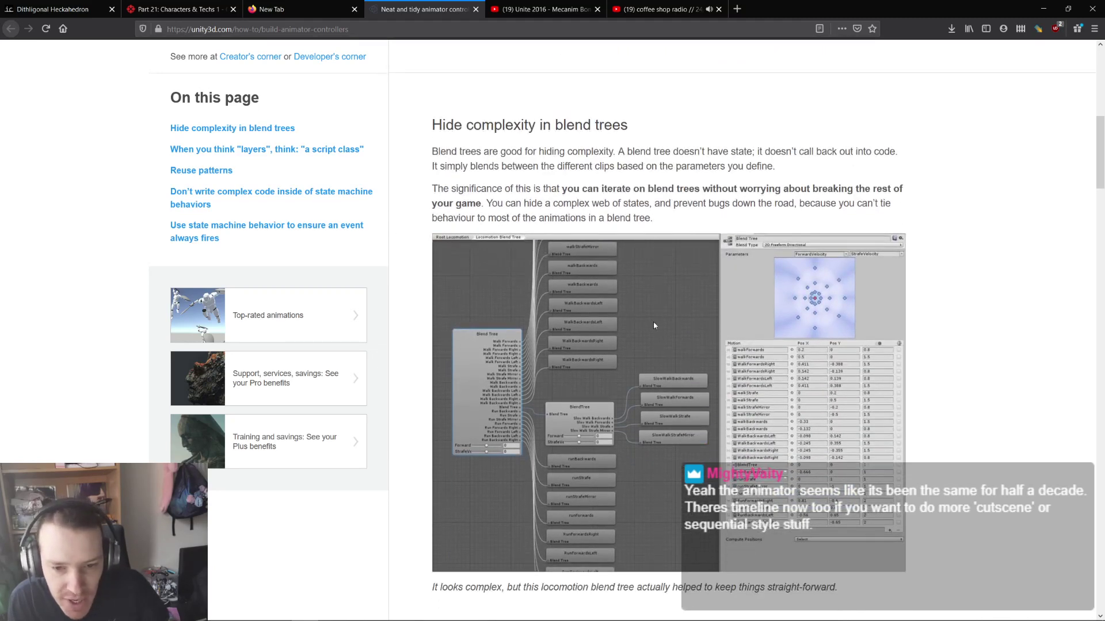
pyautogui.scroll(-1, 602, 315)
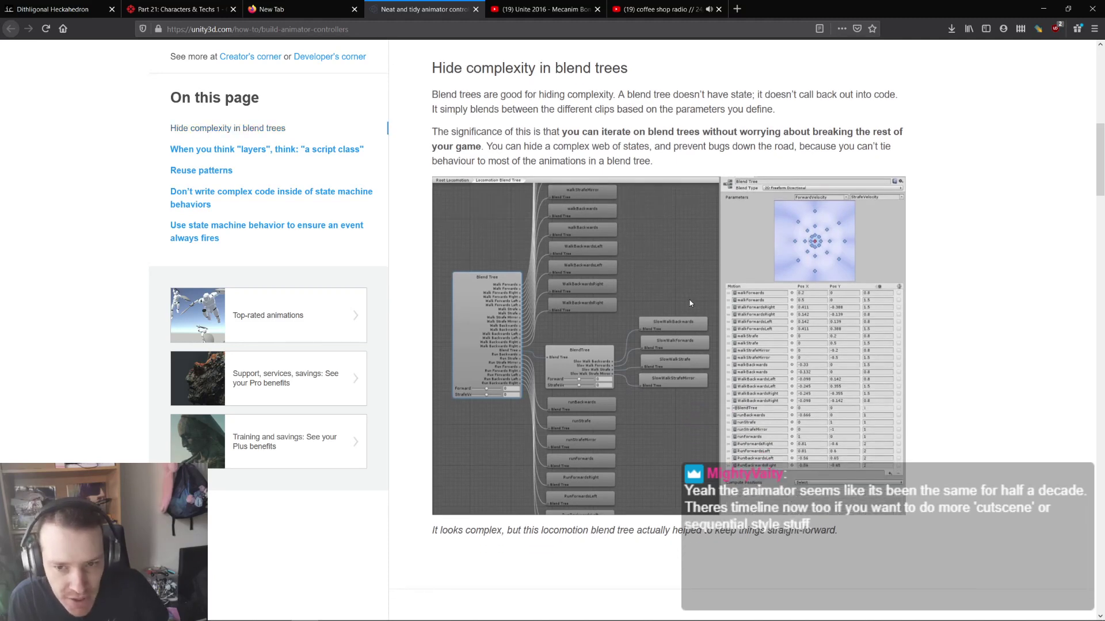
# - Enlarge the article to 160% and examine the locomotion blend tree and the section comparing layers to a script class
pyautogui.keyDown('ctrl'); pyautogui.scroll(5, 688, 300); pyautogui.keyUp('ctrl')
pyautogui.scroll(-5, 422, 248)
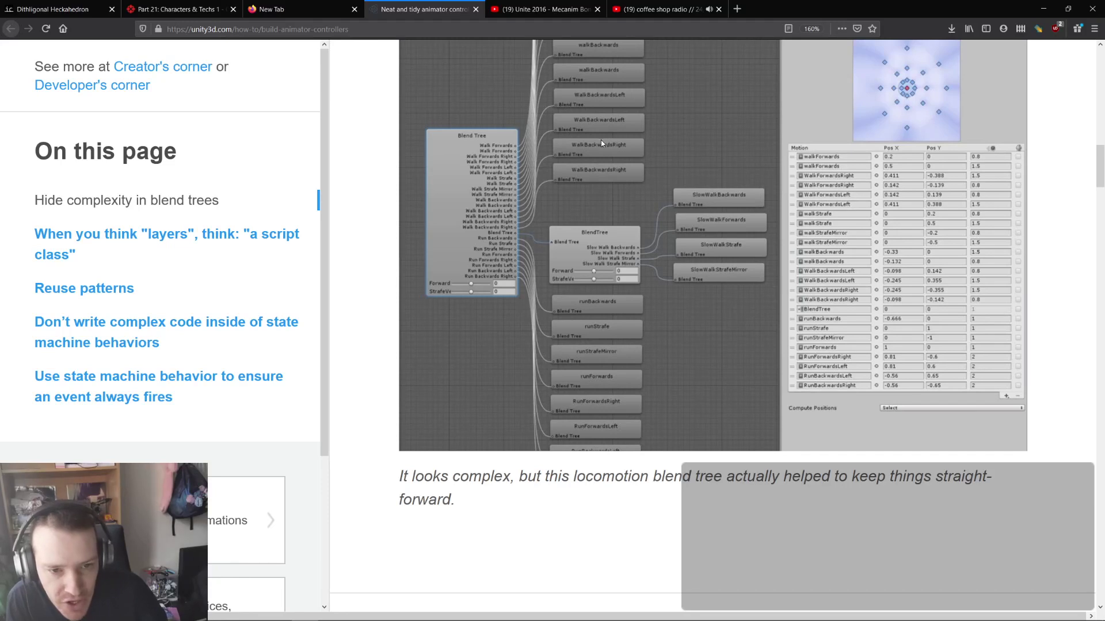
pyautogui.scroll(2, 576, 157)
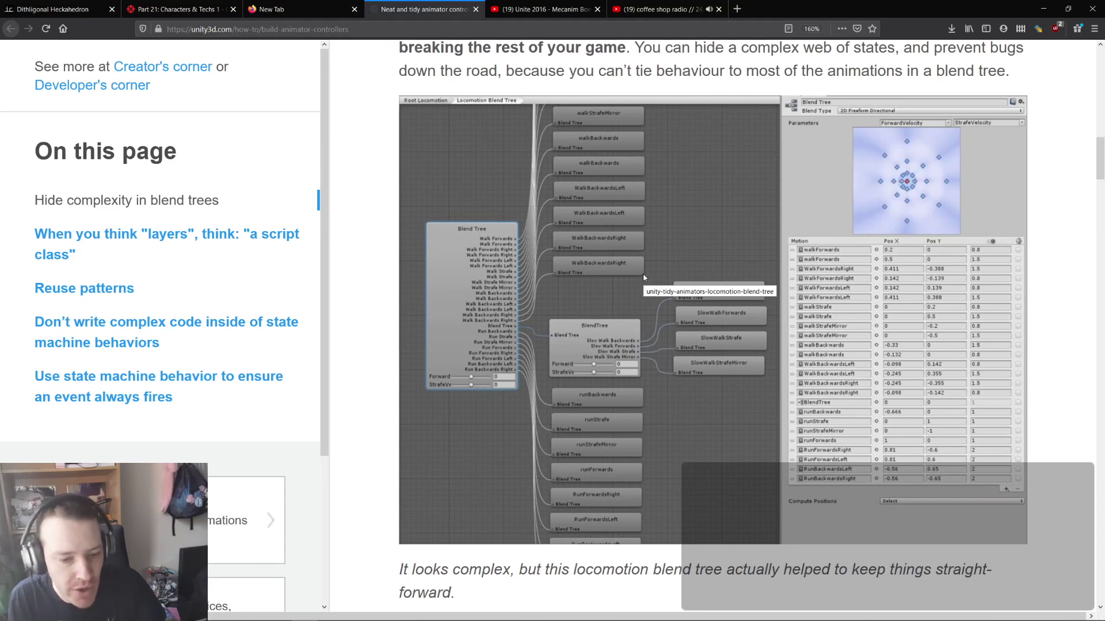
pyautogui.scroll(-5, 650, 267)
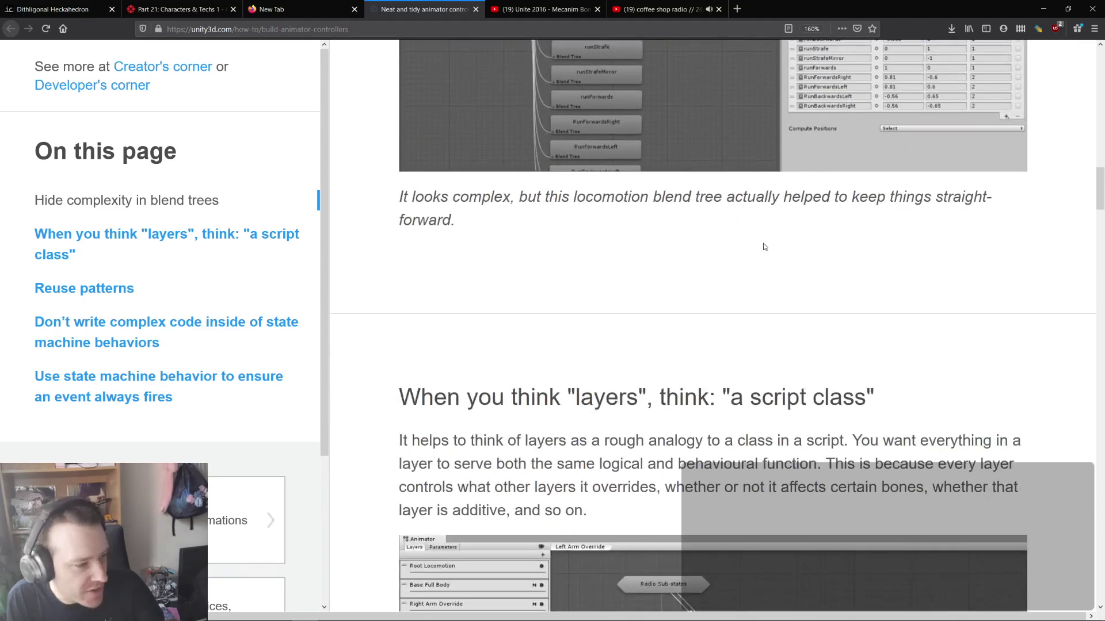
pyautogui.scroll(-1, 747, 244)
pyautogui.scroll(-3, 747, 244)
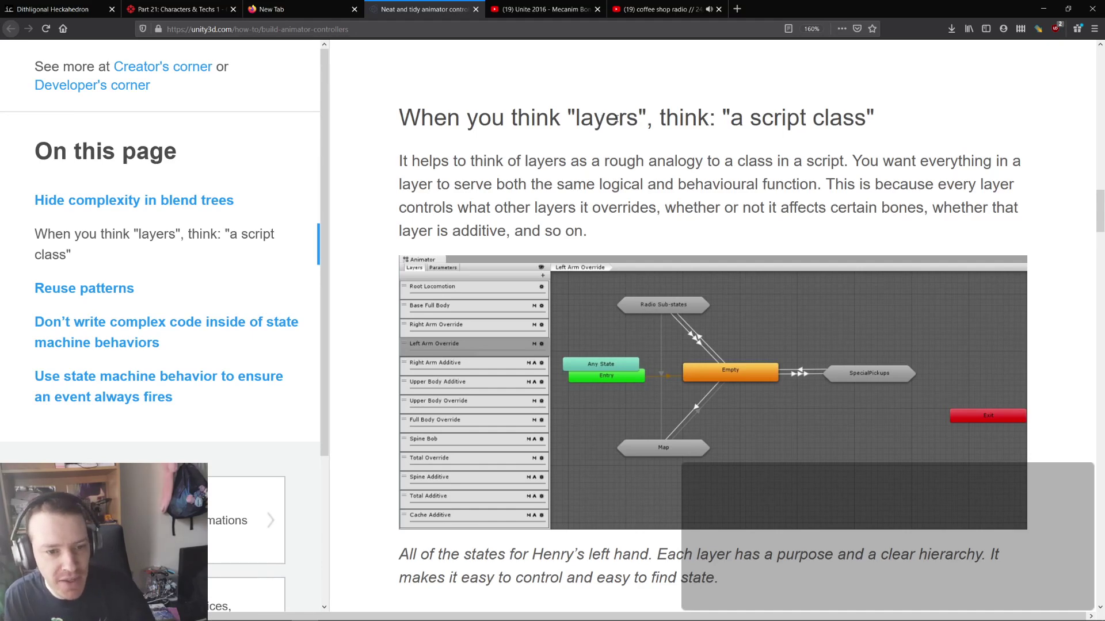
# - Switch to the Unity editor and add a layer named AdditiveLayer to the player's Animator controller
pyautogui.hotkey('alt', 'Tab')
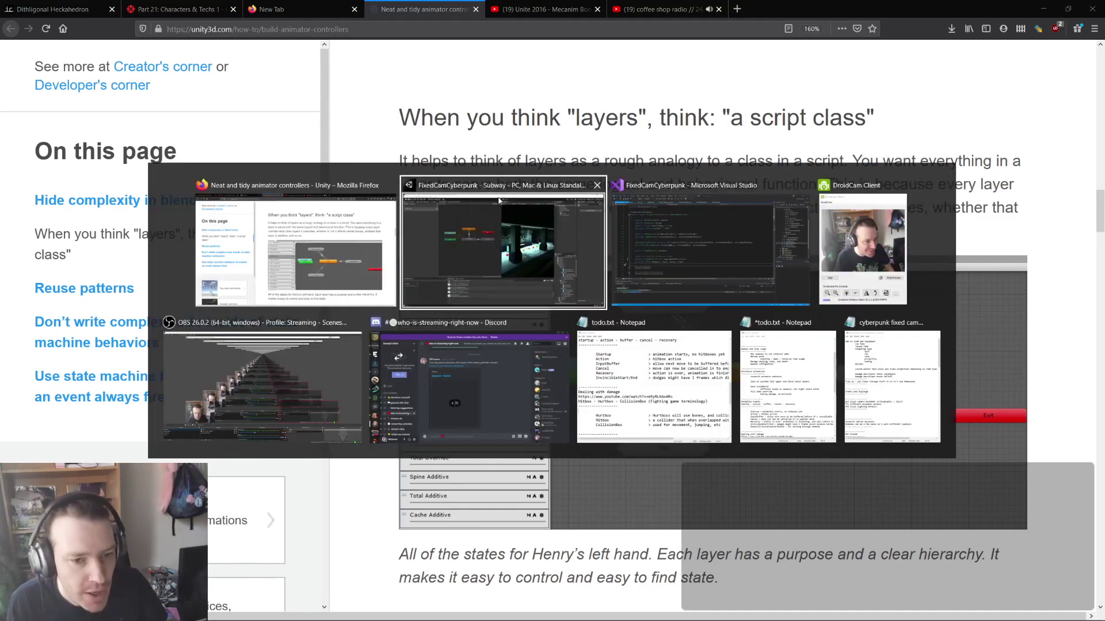
pyautogui.click(461, 226)
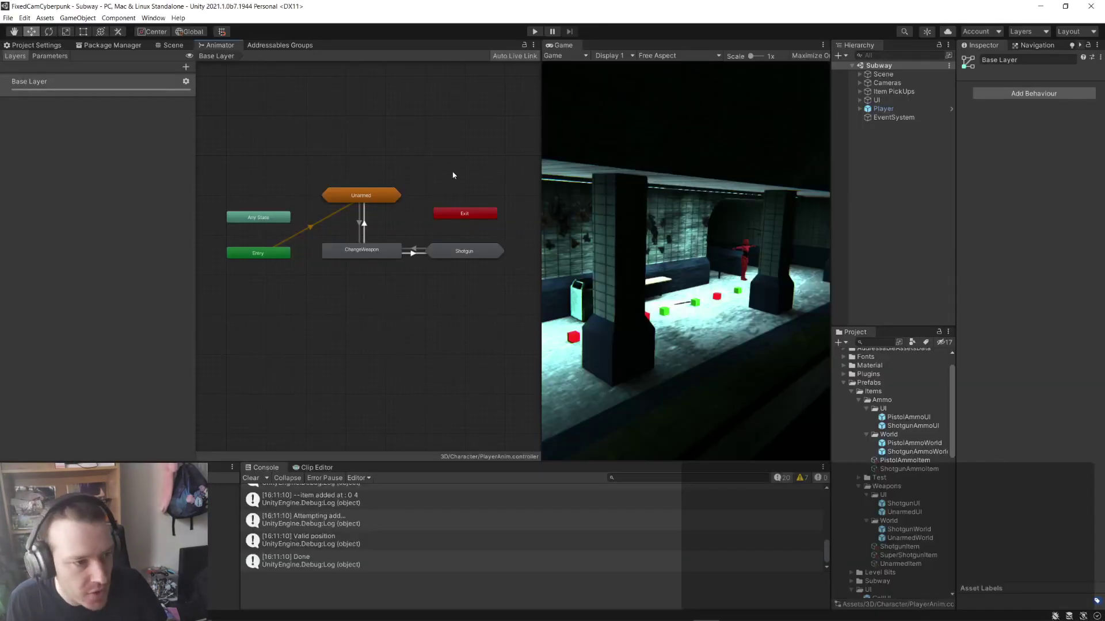
pyautogui.click(65, 89)
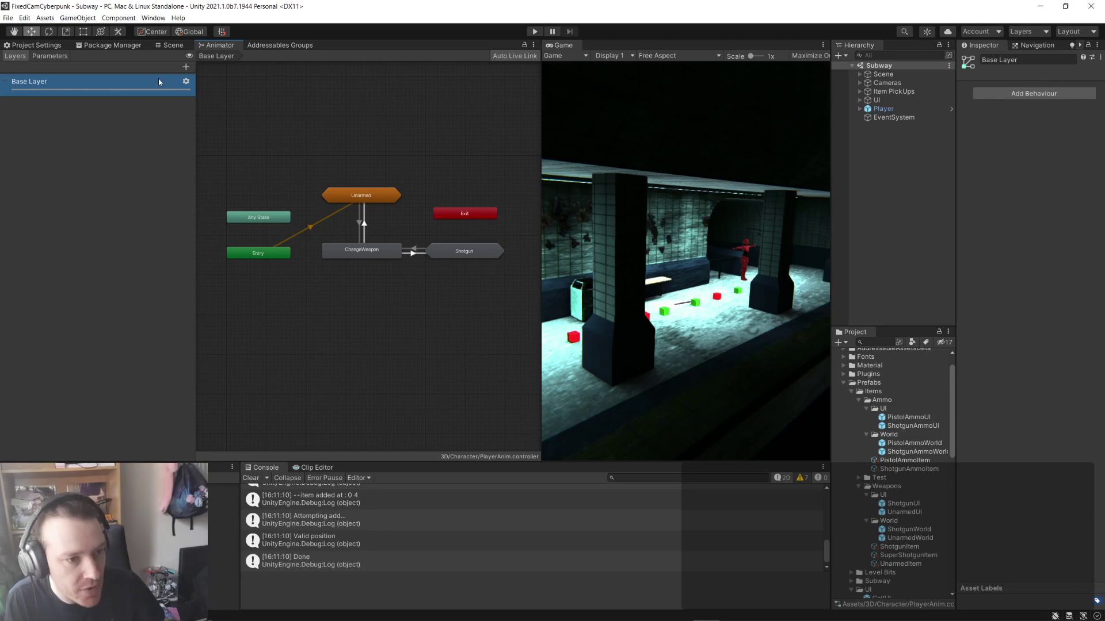
pyautogui.click(185, 67)
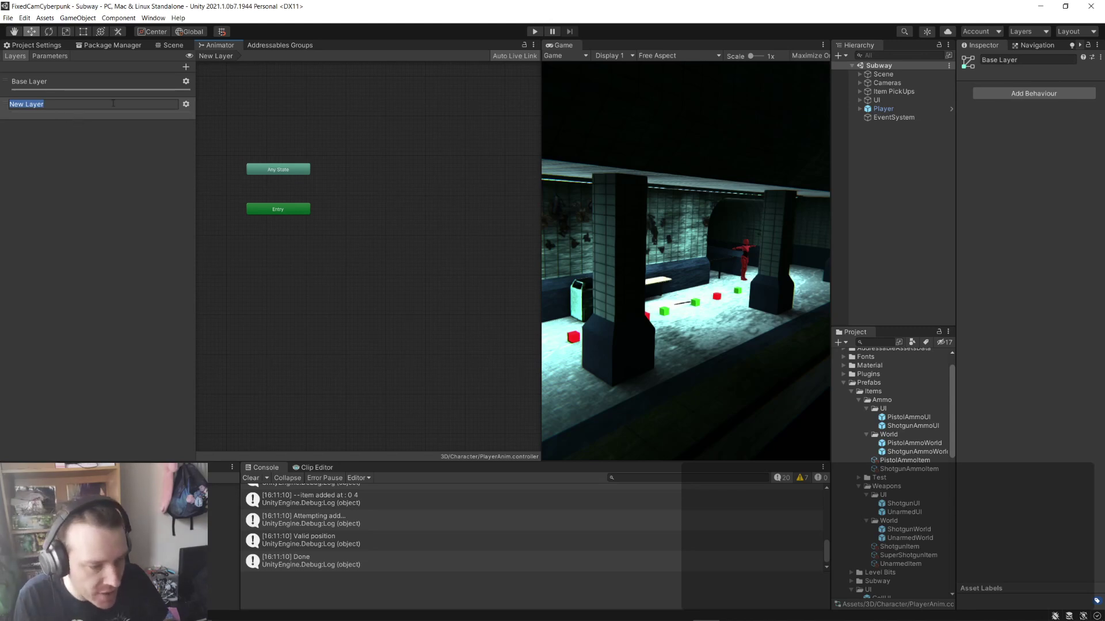
pyautogui.write('Adds')
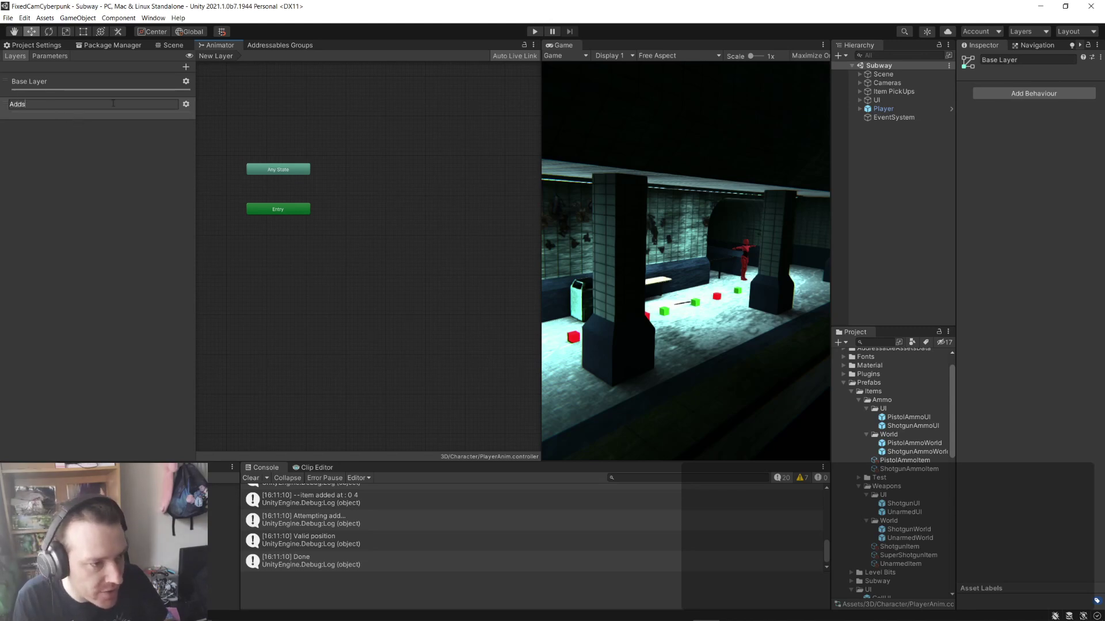
pyautogui.write('tiveLayer')
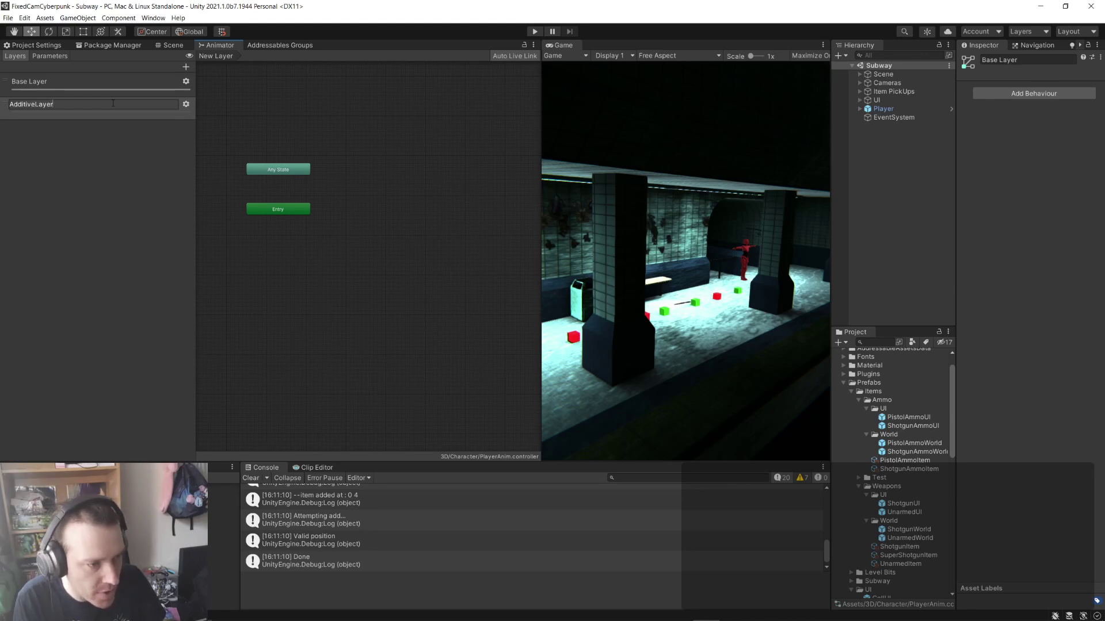
pyautogui.press('Return')
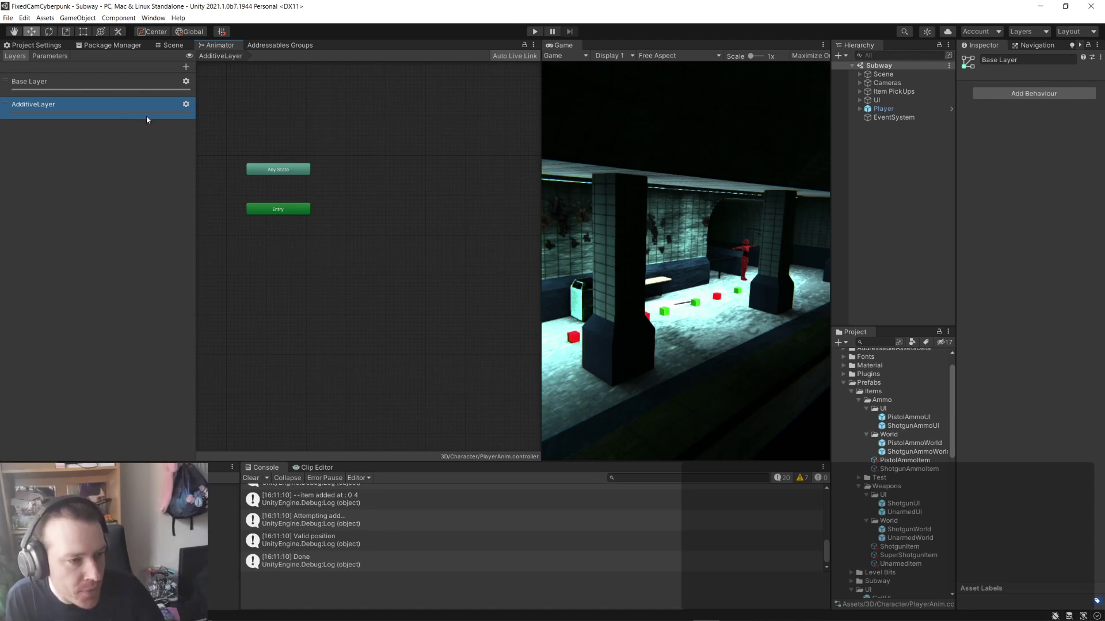
# - Compare the Base Layer graph with AdditiveLayer's, and view the blending options in AdditiveLayer's settings
pyautogui.click(91, 94)
pyautogui.click(91, 95)
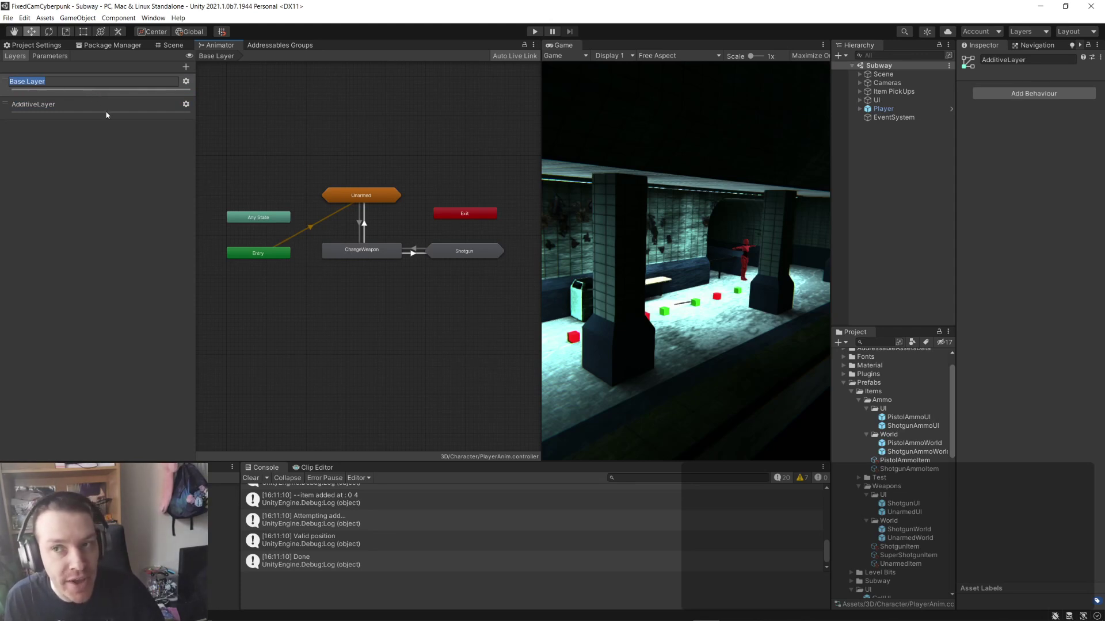
pyautogui.click(106, 109)
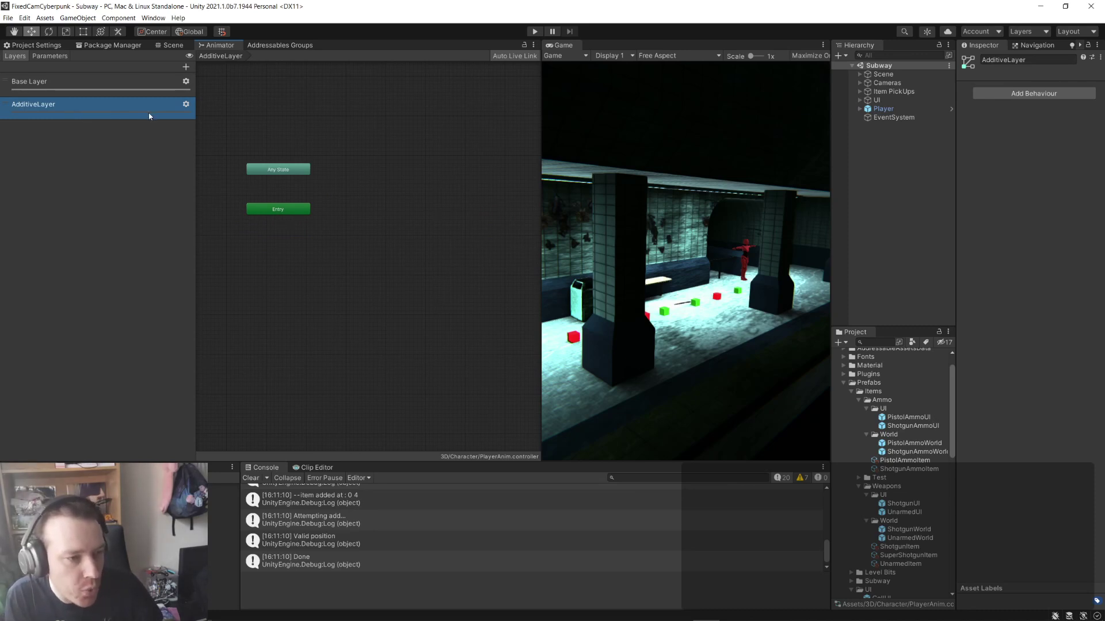
pyautogui.click(186, 105)
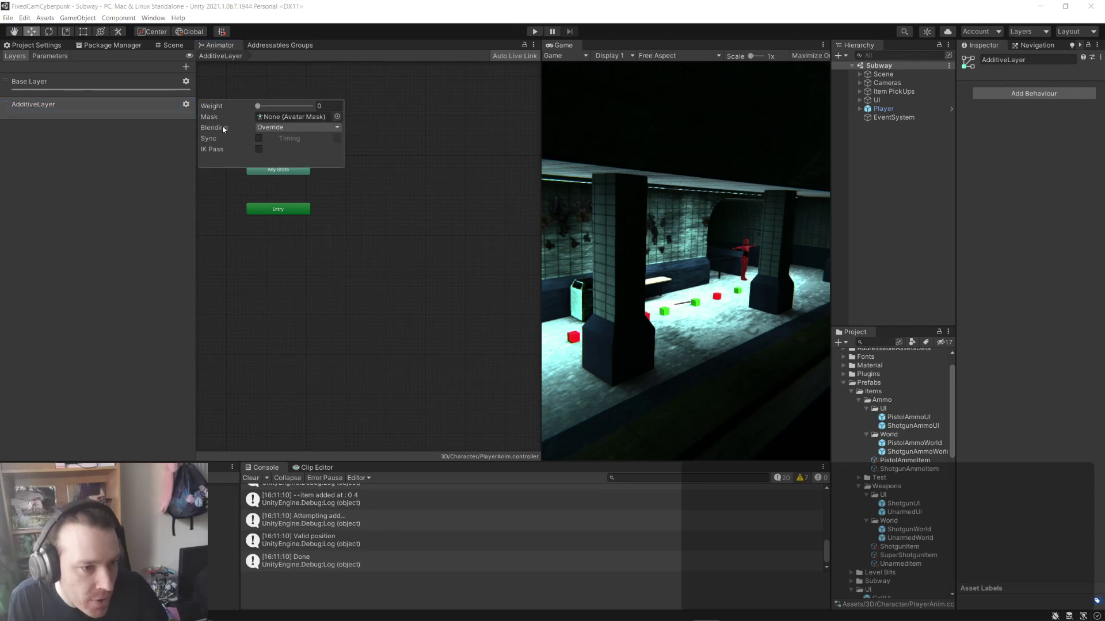
pyautogui.click(286, 127)
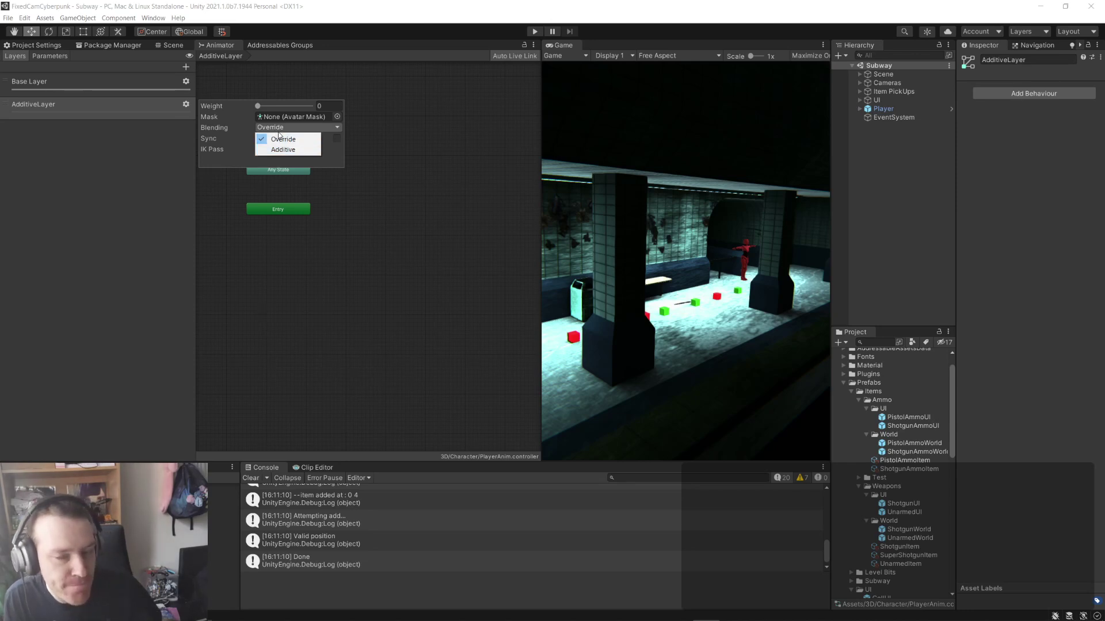
pyautogui.click(105, 112)
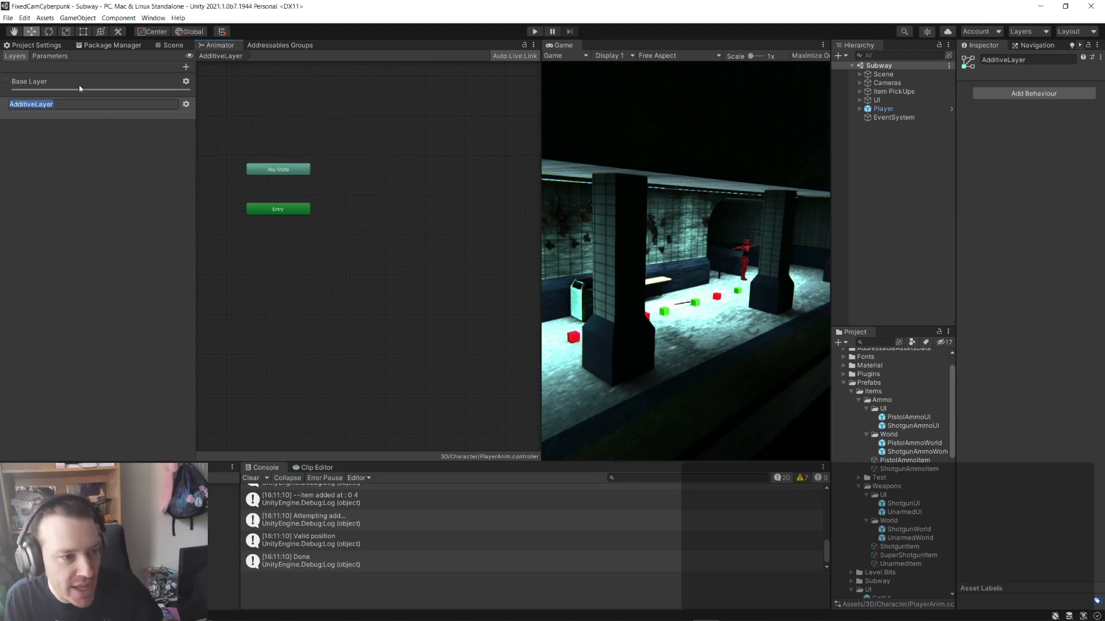
# - Raise AdditiveLayer's weight to 1, return it to 0, and close the layer's settings
pyautogui.click(79, 85)
pyautogui.click(164, 108)
pyautogui.click(186, 104)
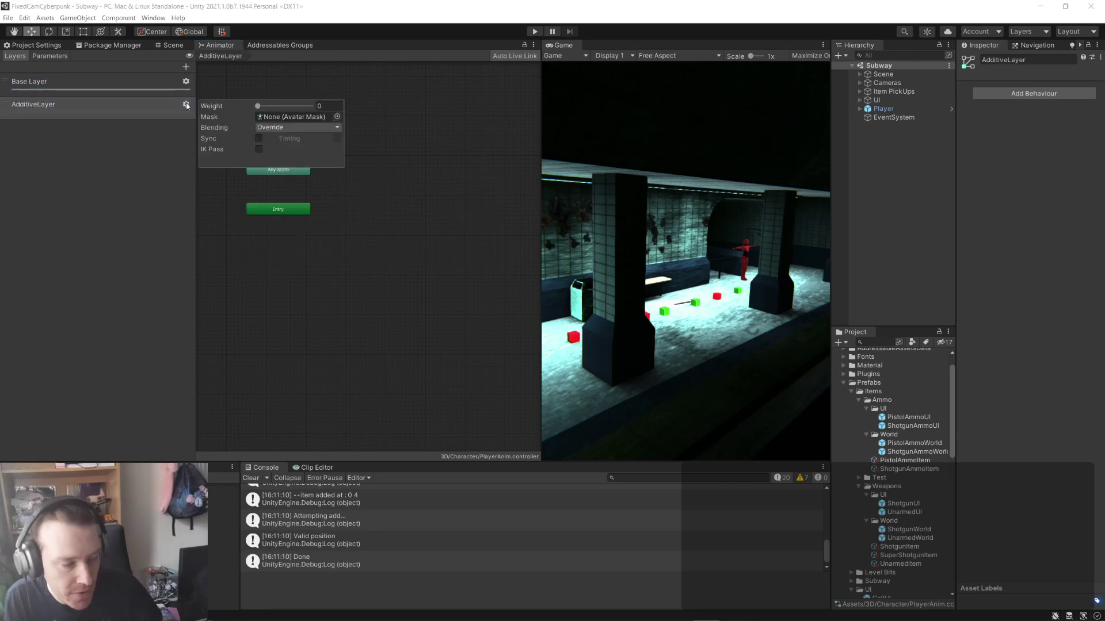
pyautogui.click(258, 106)
pyautogui.moveTo(258, 110); pyautogui.dragTo(313, 112)
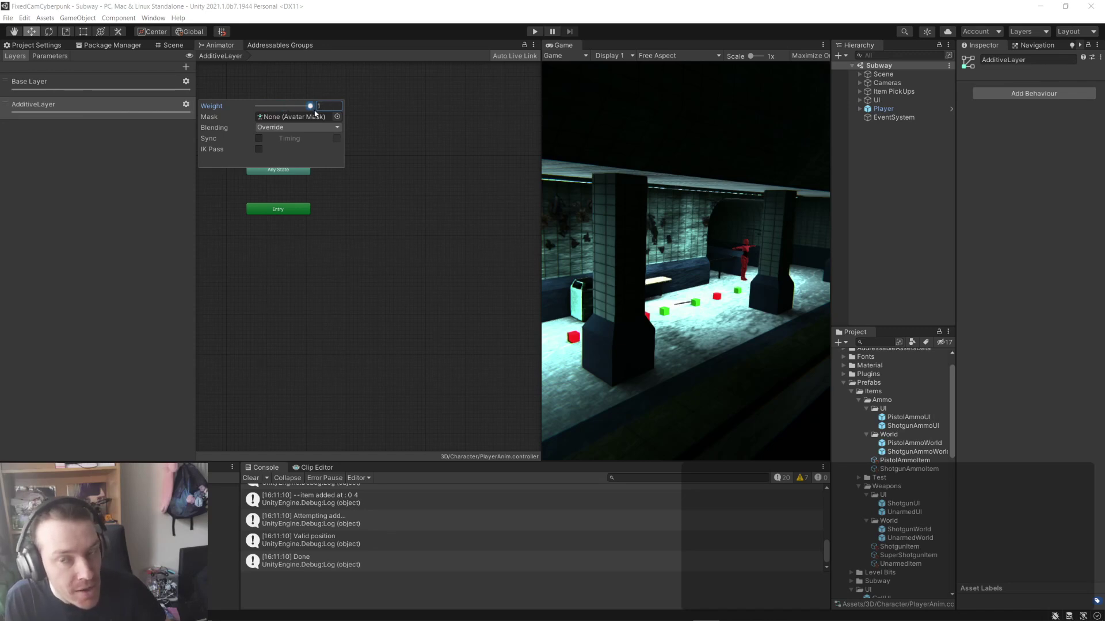
pyautogui.moveTo(311, 108); pyautogui.dragTo(248, 125)
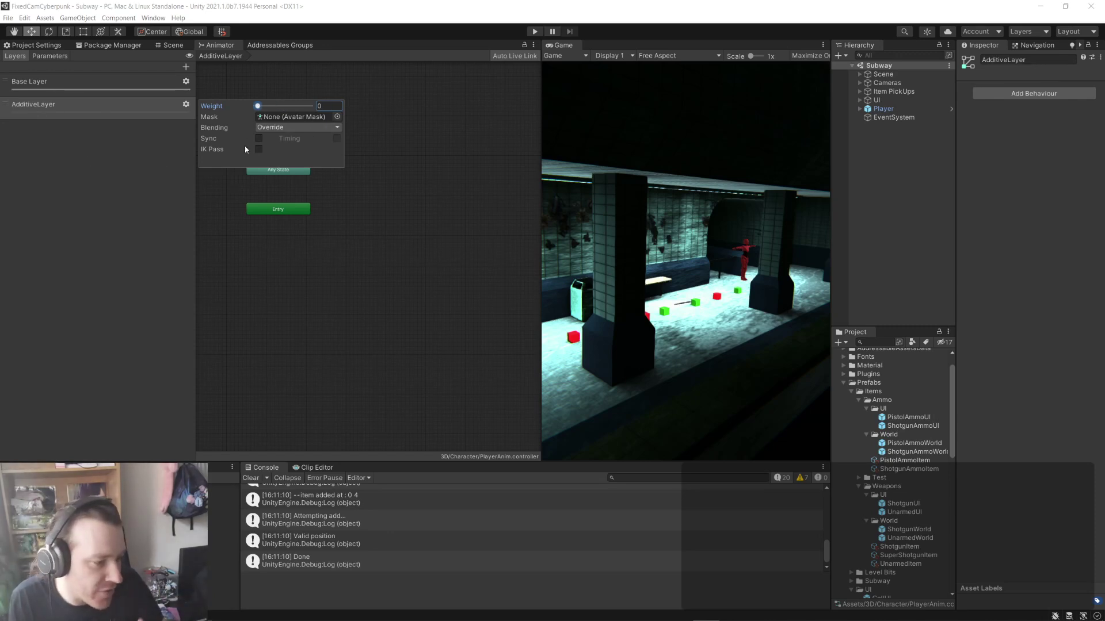
pyautogui.click(396, 167)
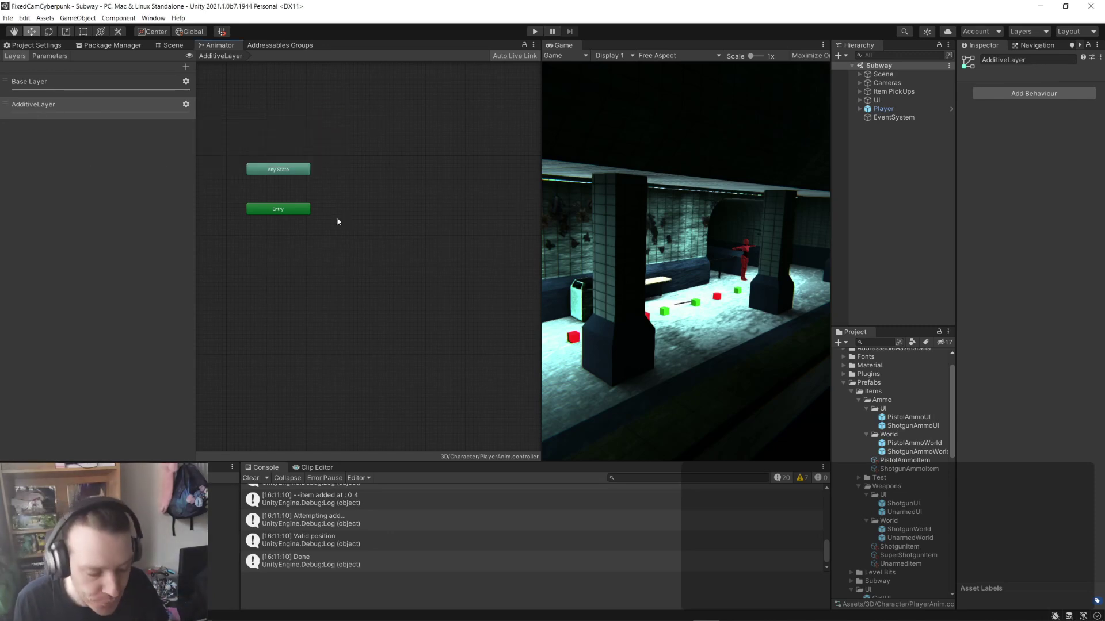
# - Switch back to the browser article and read about layers, the hub and spoke pattern, and shared entering and exiting
pyautogui.hotkey('alt', 'Tab')
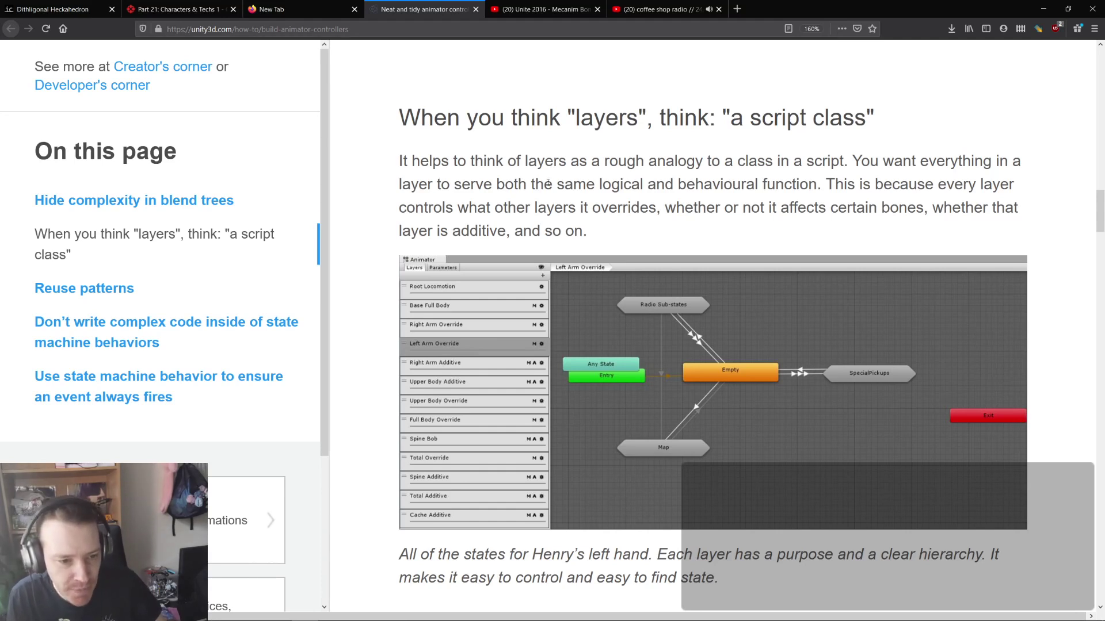
pyautogui.scroll(-3, 594, 272)
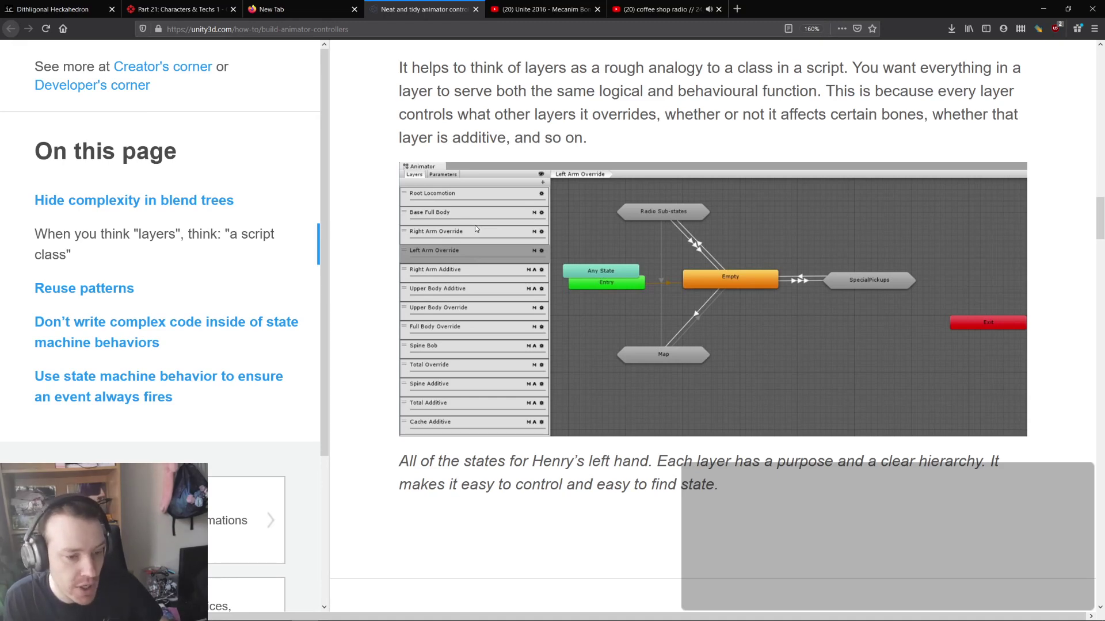
pyautogui.scroll(-6, 475, 225)
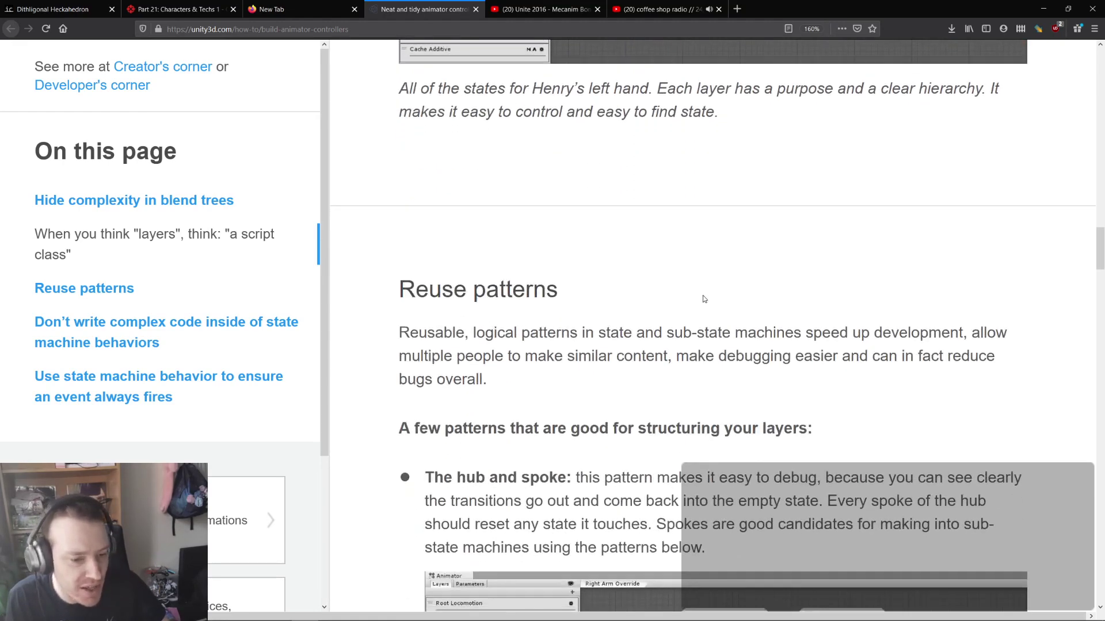
pyautogui.scroll(-3, 702, 298)
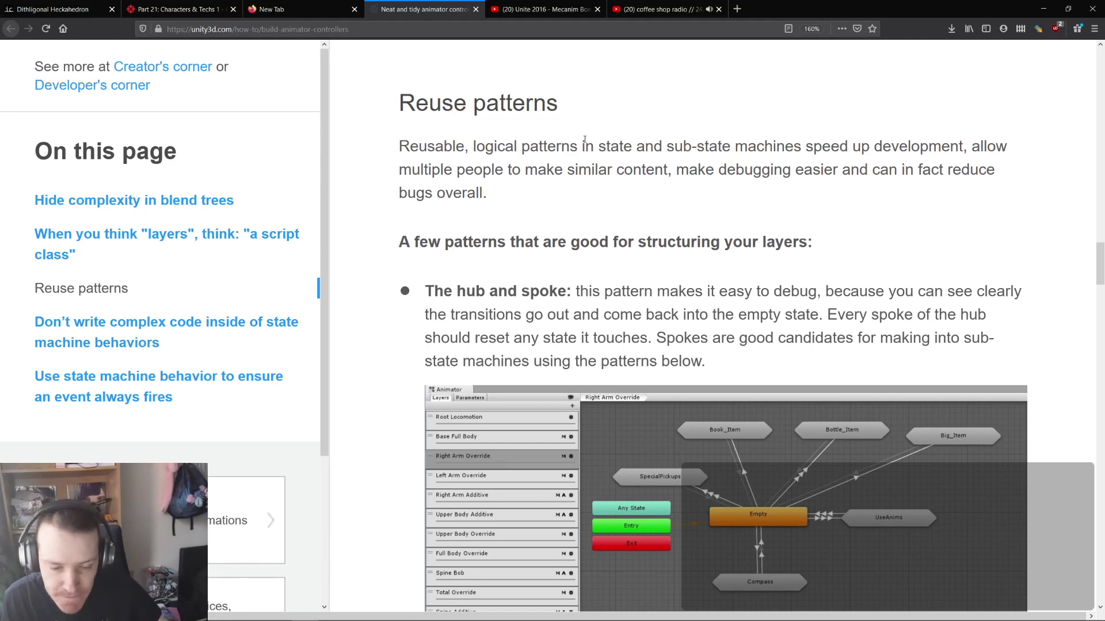
pyautogui.scroll(-2, 584, 139)
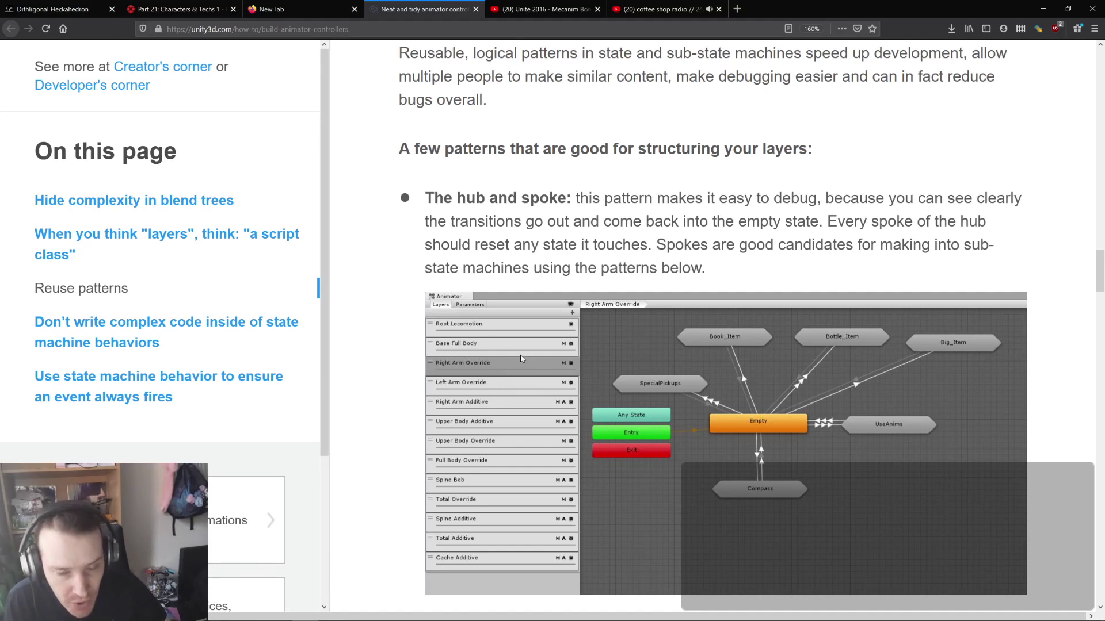
pyautogui.scroll(-2, 774, 395)
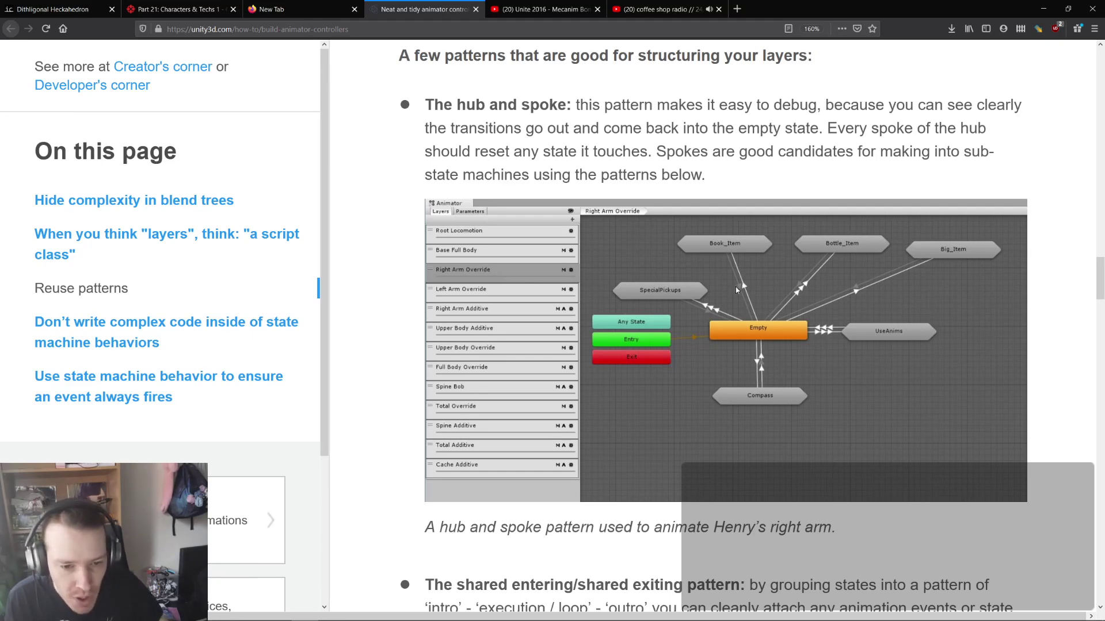
pyautogui.scroll(-3, 748, 291)
pyautogui.scroll(-2, 757, 291)
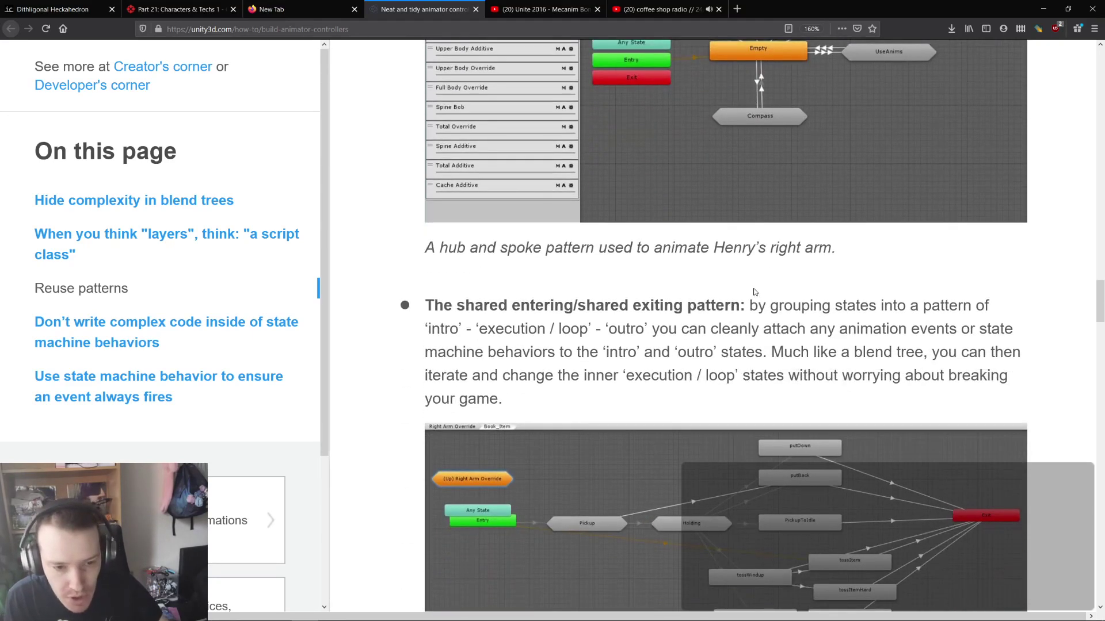
# - Compare the article's hub and spoke diagram with the shared entering/shared exiting diagram for the Book_Item states
pyautogui.scroll(-2, 748, 291)
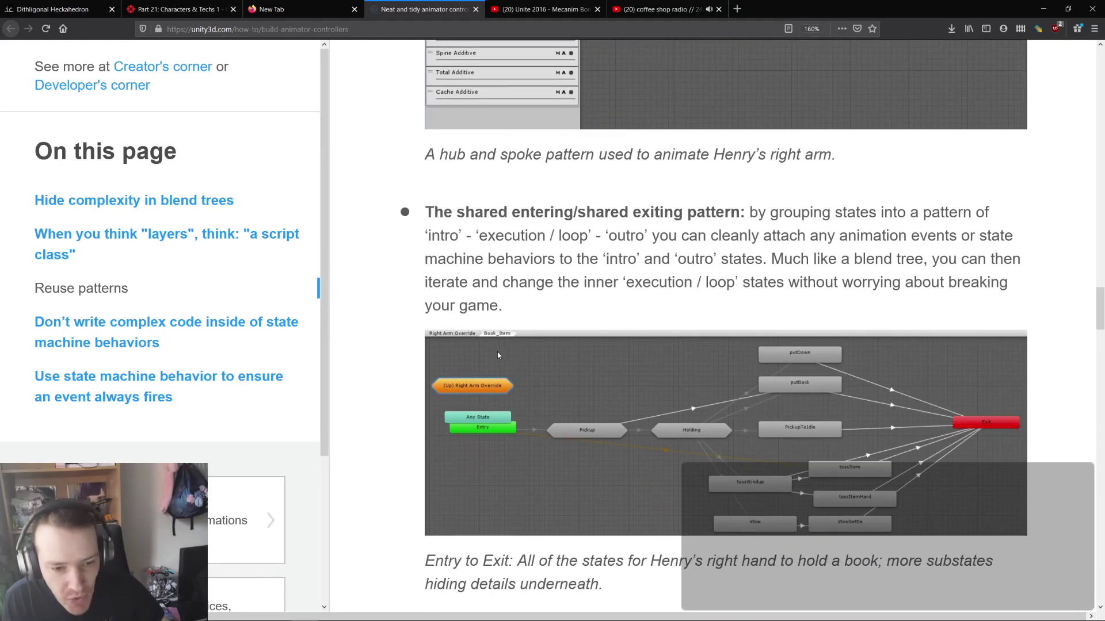
pyautogui.scroll(-2, 500, 305)
pyautogui.scroll(1, 495, 258)
pyautogui.scroll(-3, 517, 285)
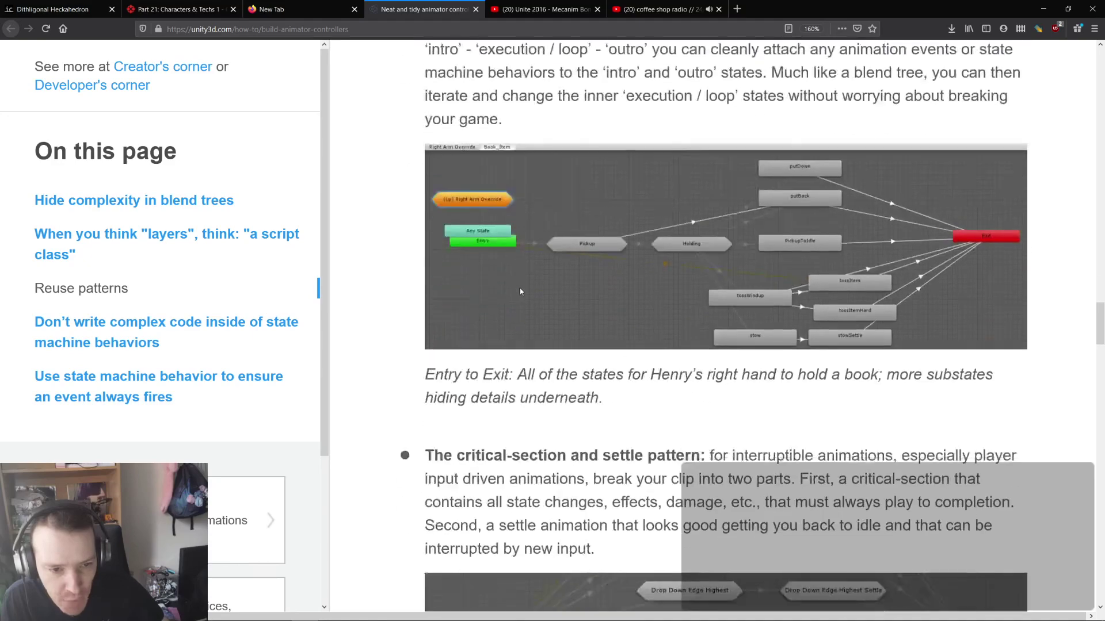
pyautogui.scroll(10, 520, 291)
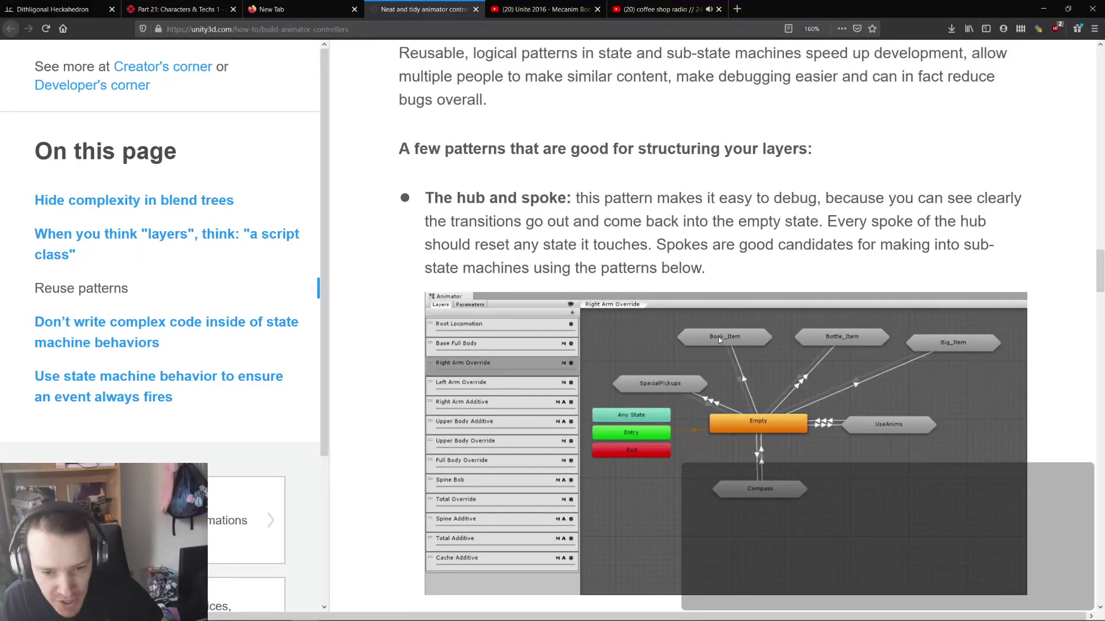
pyautogui.scroll(-10, 718, 339)
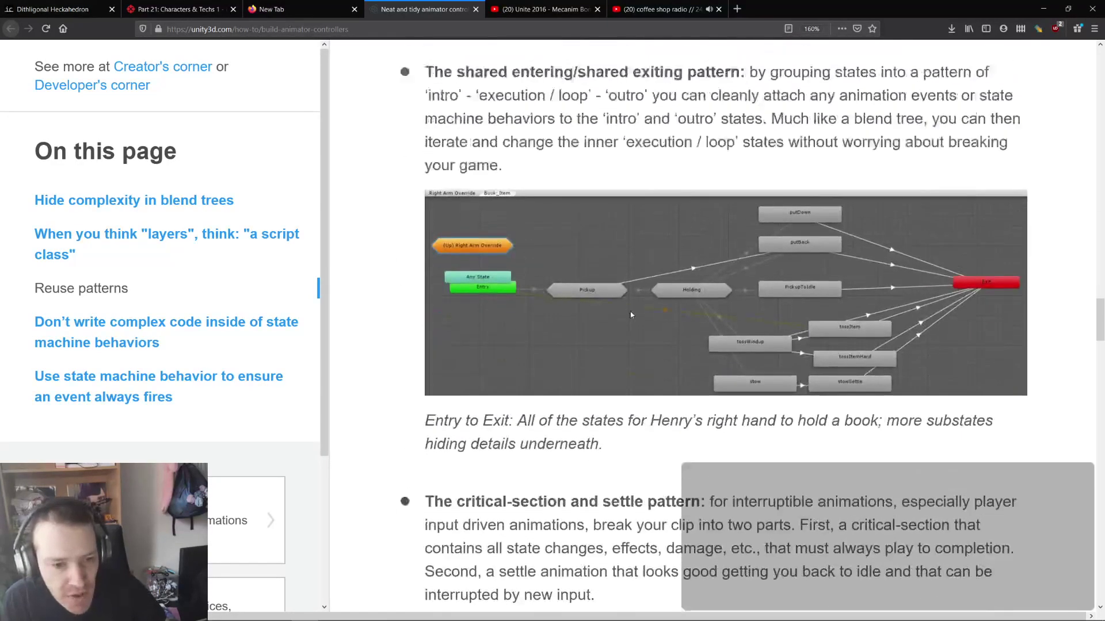
pyautogui.scroll(1, 631, 314)
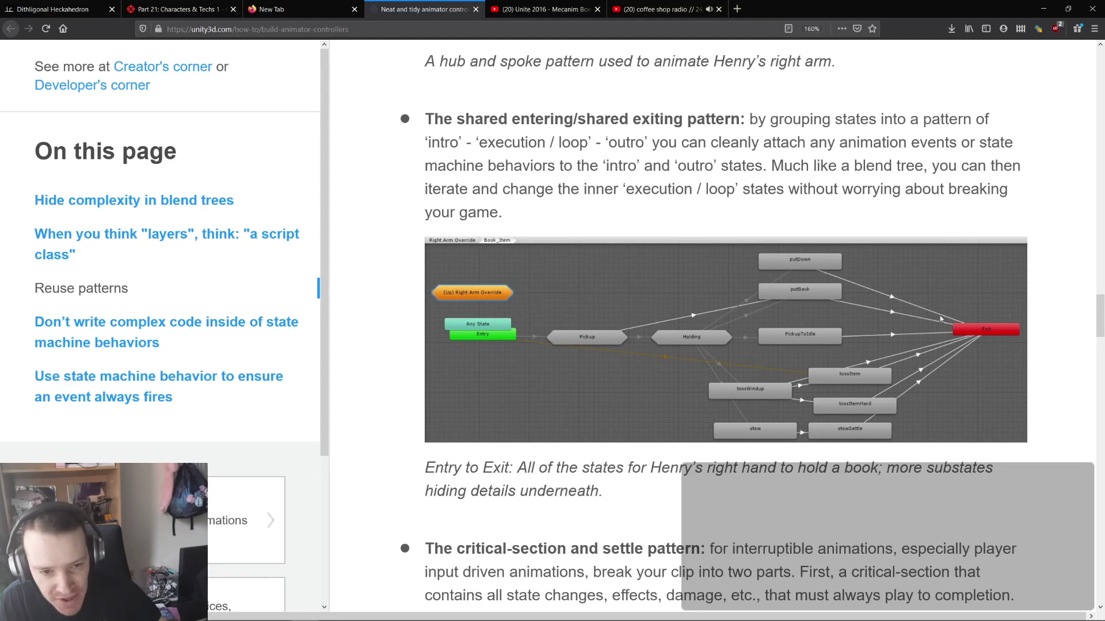
pyautogui.scroll(8, 818, 222)
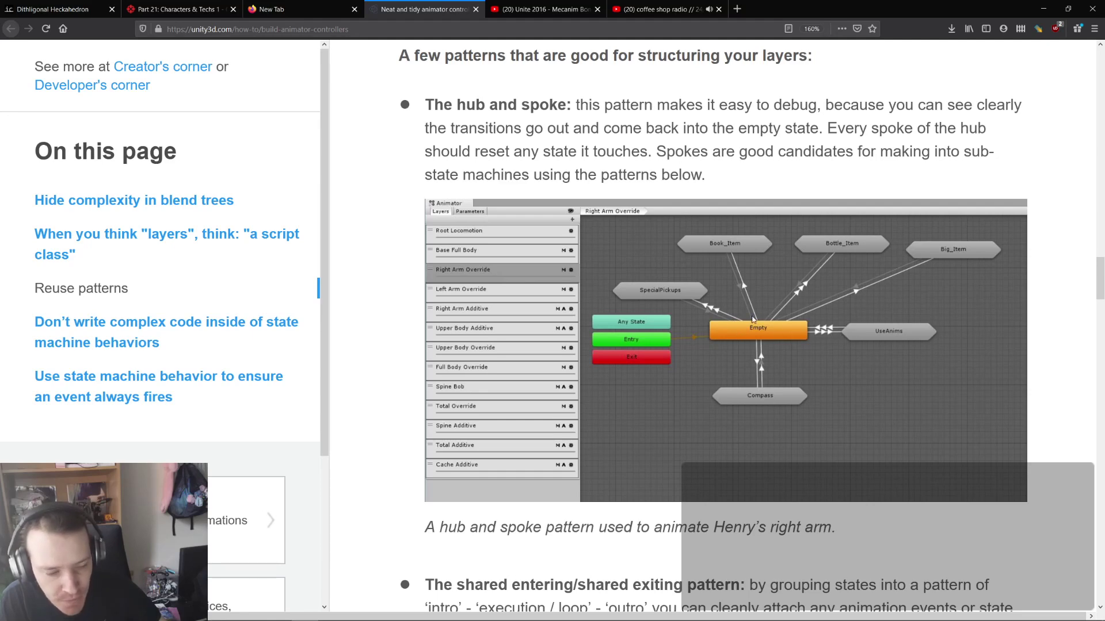
pyautogui.scroll(-3, 748, 315)
pyautogui.scroll(-6, 745, 316)
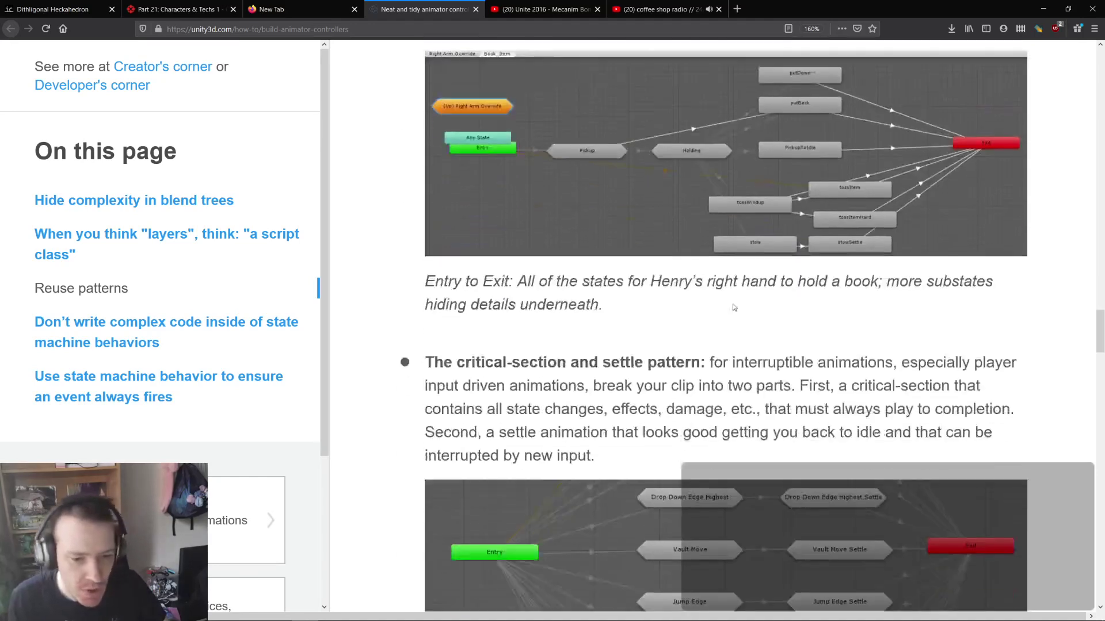
# - Read the critical-section and settle pattern and the section on not writing complex code inside state machine behaviors
pyautogui.scroll(-3, 701, 286)
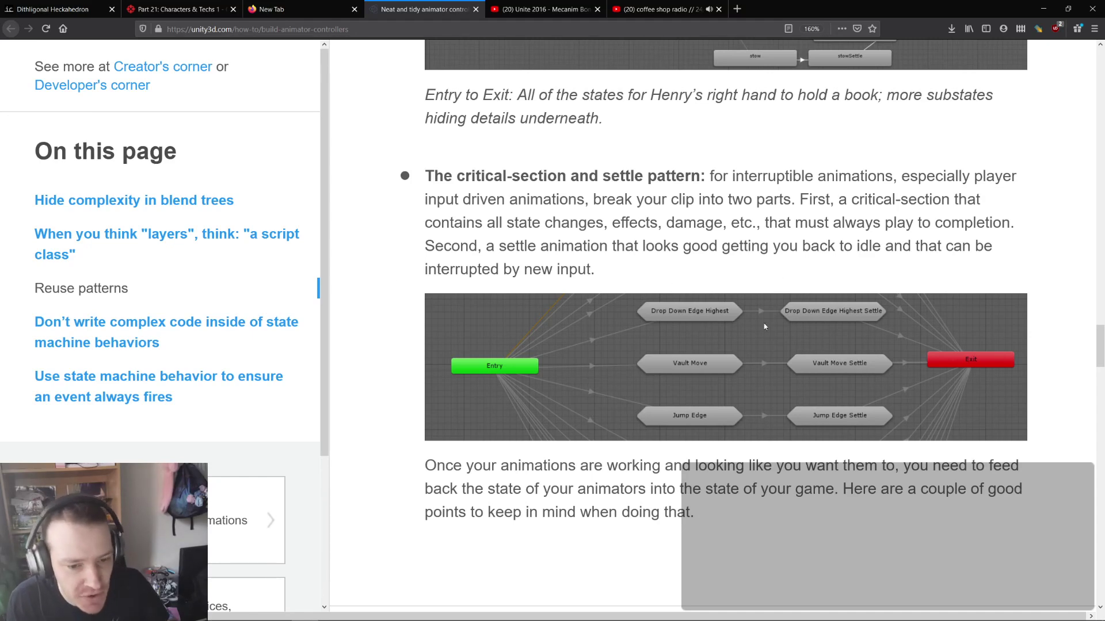
pyautogui.scroll(-2, 736, 326)
pyautogui.scroll(-5, 685, 350)
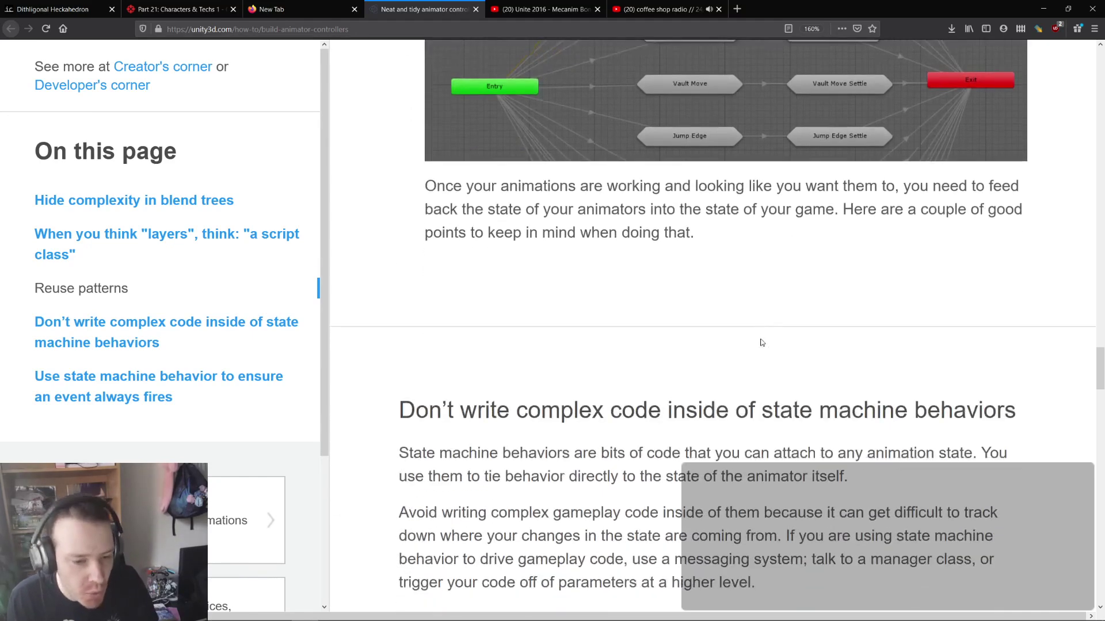
pyautogui.scroll(-2, 742, 307)
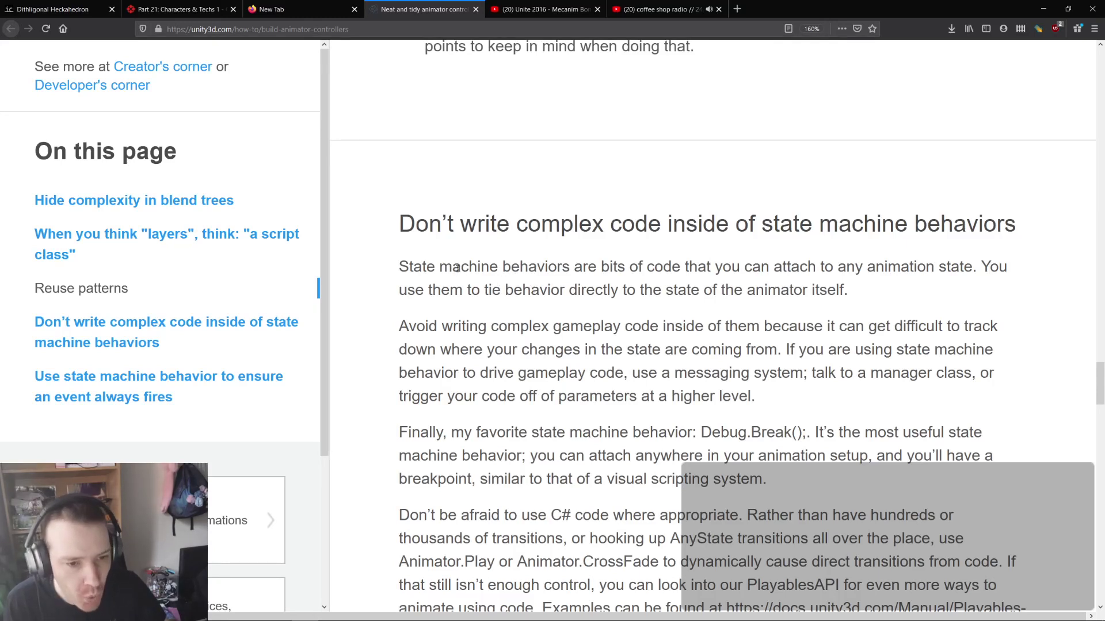
pyautogui.moveTo(400, 224); pyautogui.dragTo(730, 211)
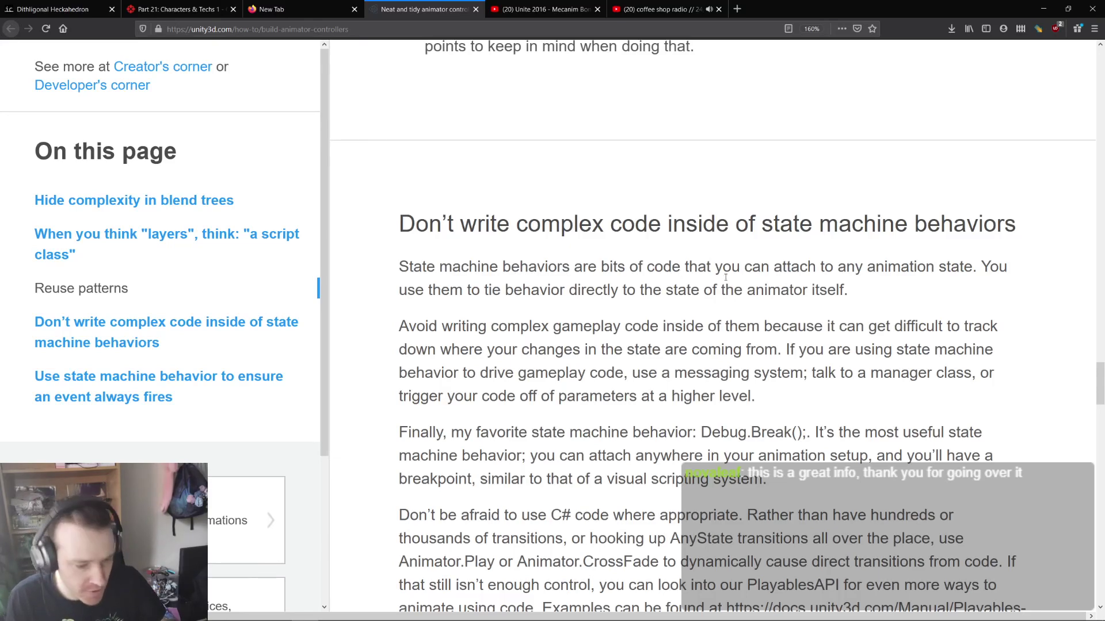
# - Switch to the Unity editor and inspect the Base Layer's default entry transition and both transitions between Unarmed and ChangeWeapon
pyautogui.hotkey('alt', 'Tab')
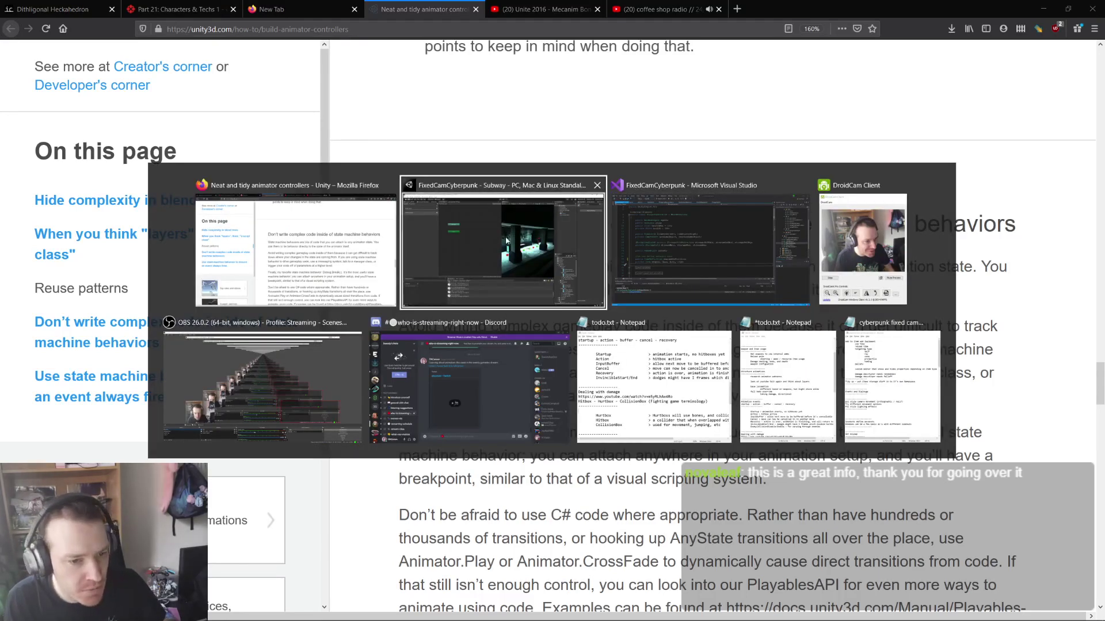
pyautogui.click(538, 245)
pyautogui.click(92, 81)
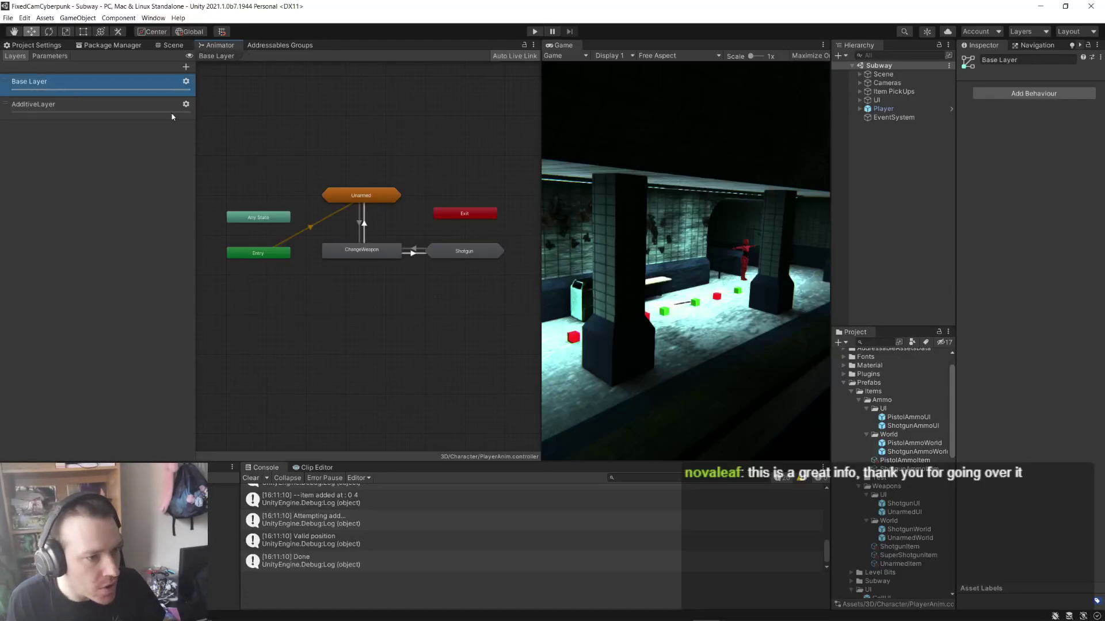
pyautogui.click(308, 228)
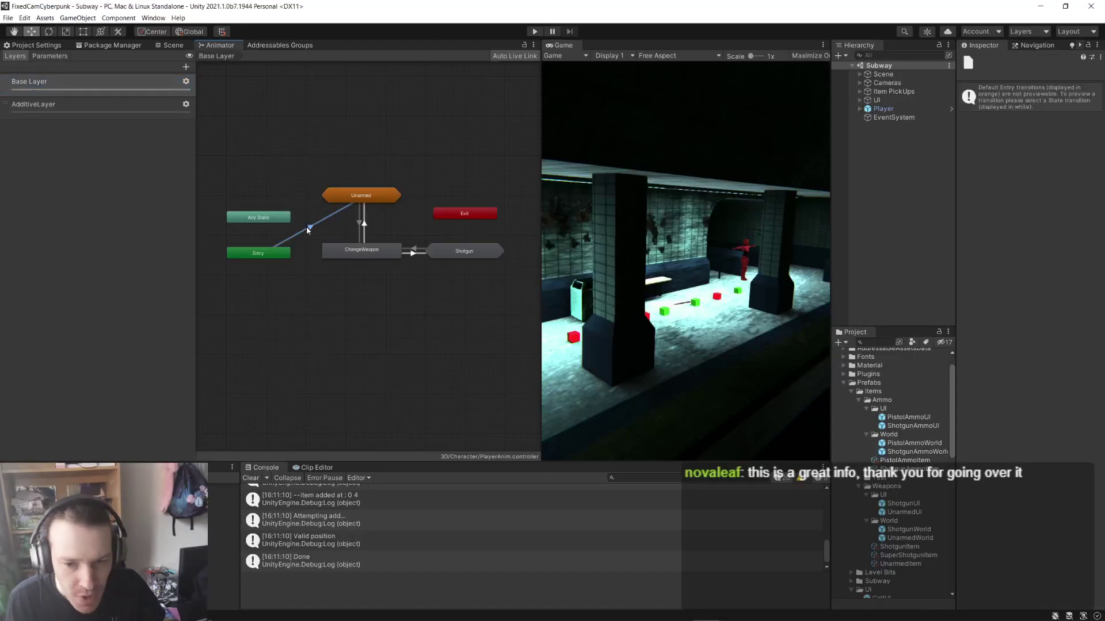
pyautogui.click(359, 227)
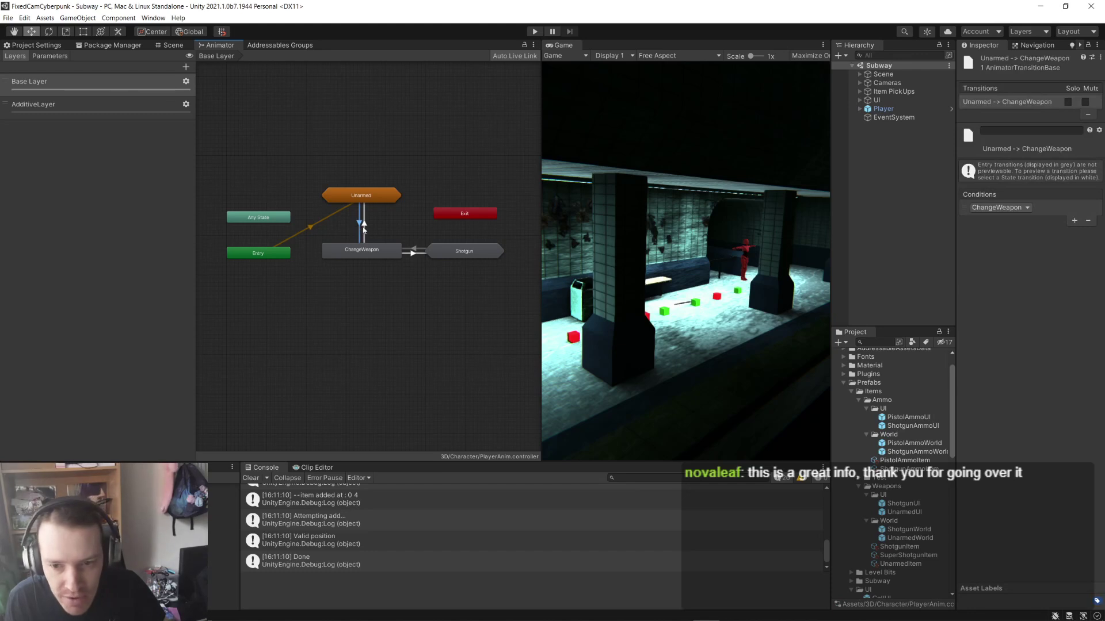
pyautogui.click(363, 228)
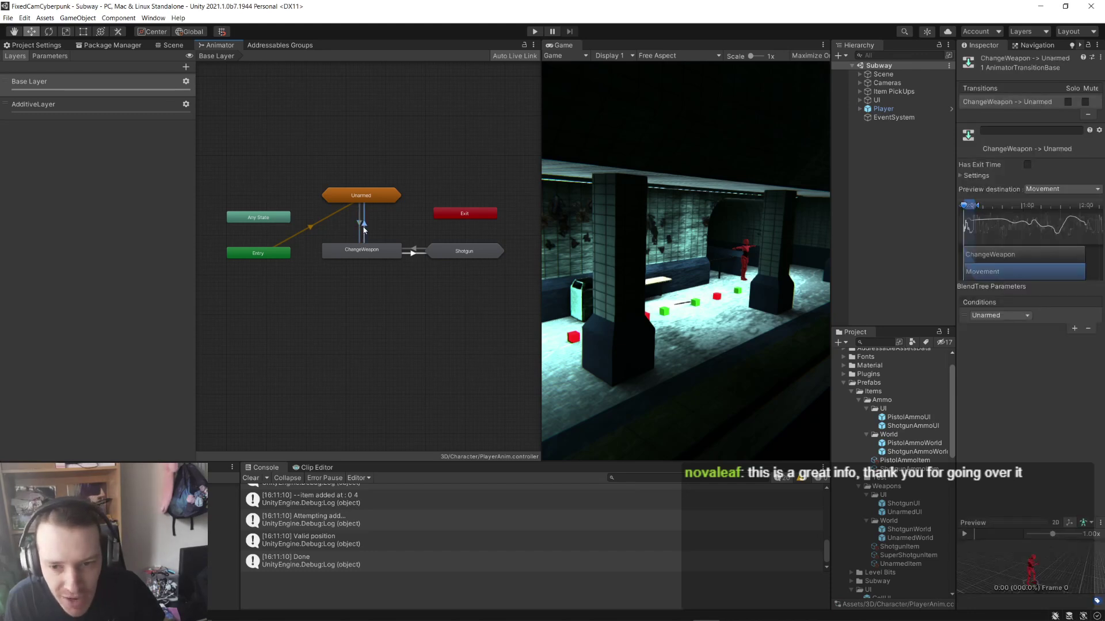
pyautogui.click(414, 178)
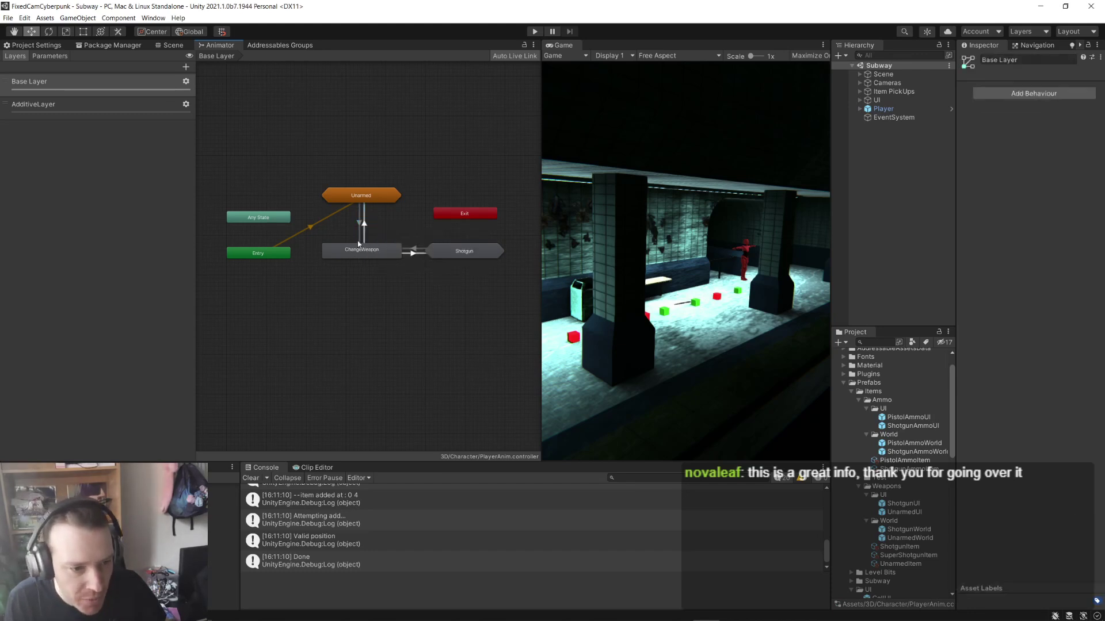
# - Open the Unarmed sub-state machine and inspect its Aim and Movement transitions to Exit and the Movement state
pyautogui.doubleClick(361, 198)
pyautogui.scroll(-3, 418, 275)
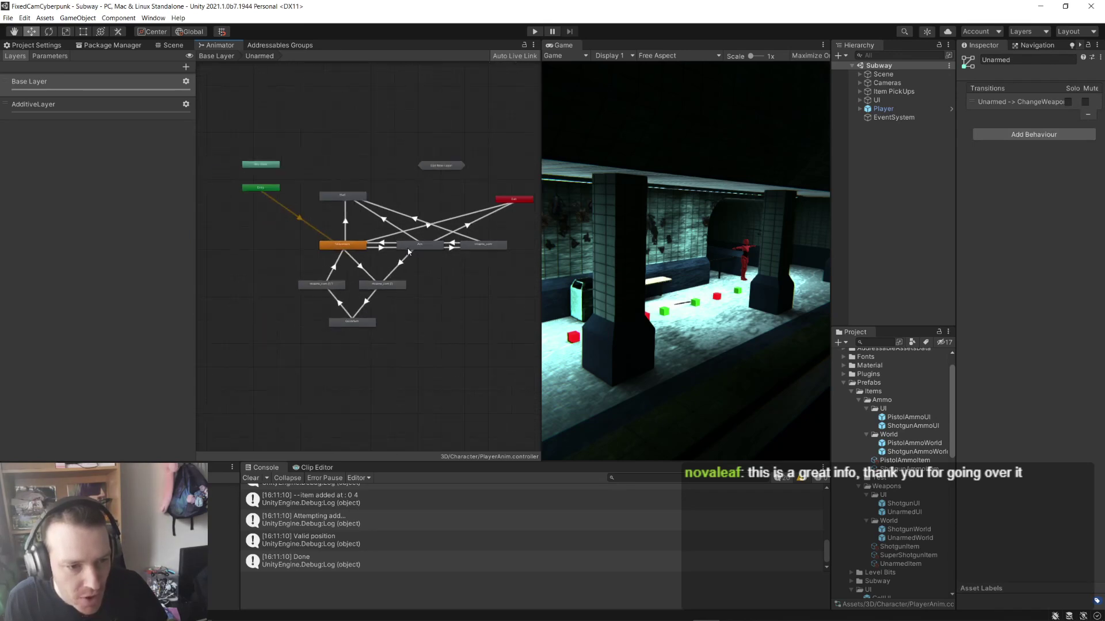
pyautogui.moveTo(444, 277); pyautogui.dragTo(417, 275, button='middle')
pyautogui.click(448, 220)
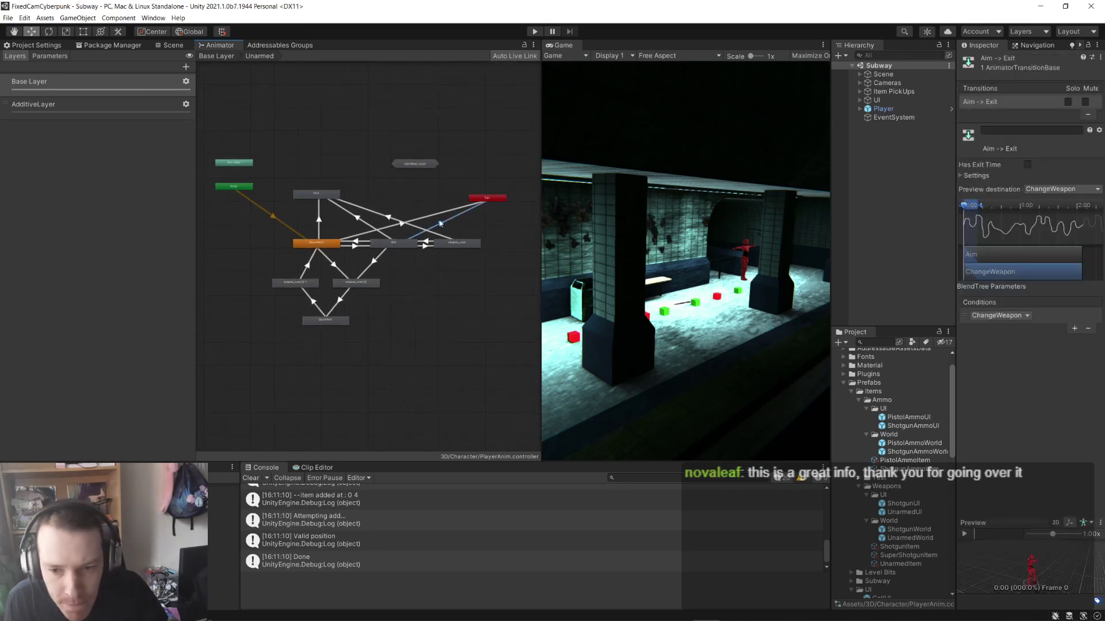
pyautogui.click(417, 220)
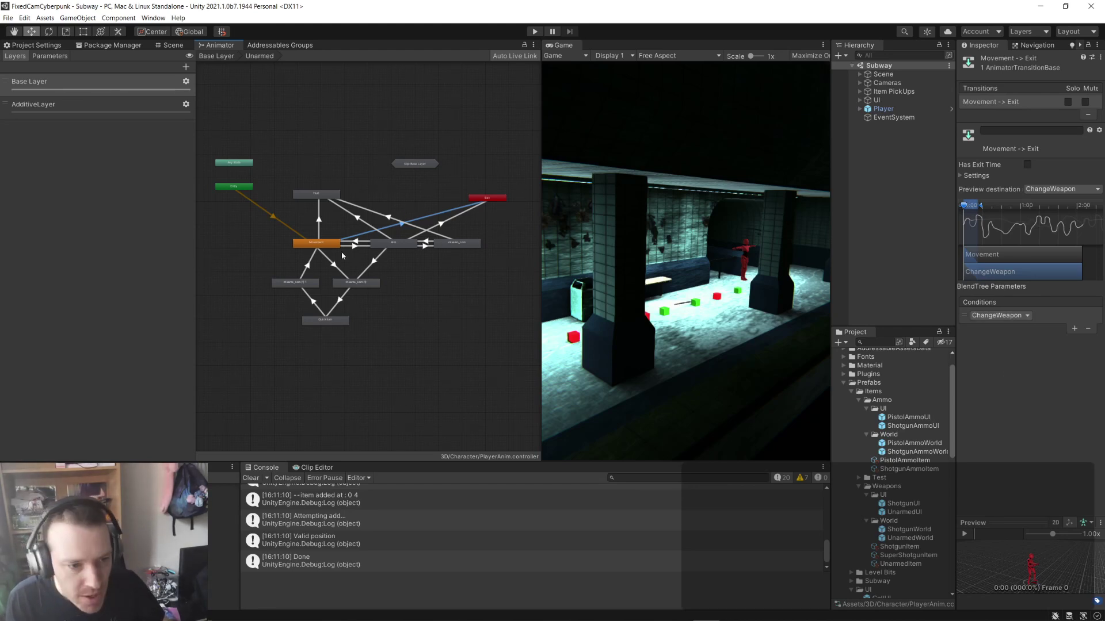
pyautogui.click(329, 246)
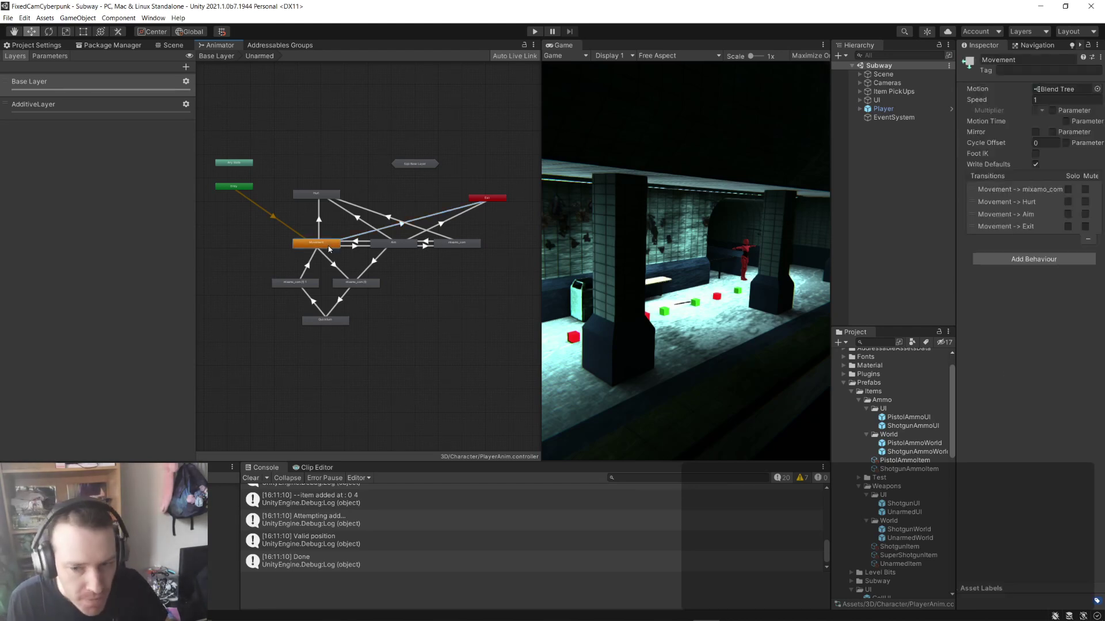
pyautogui.click(321, 206)
pyautogui.click(320, 244)
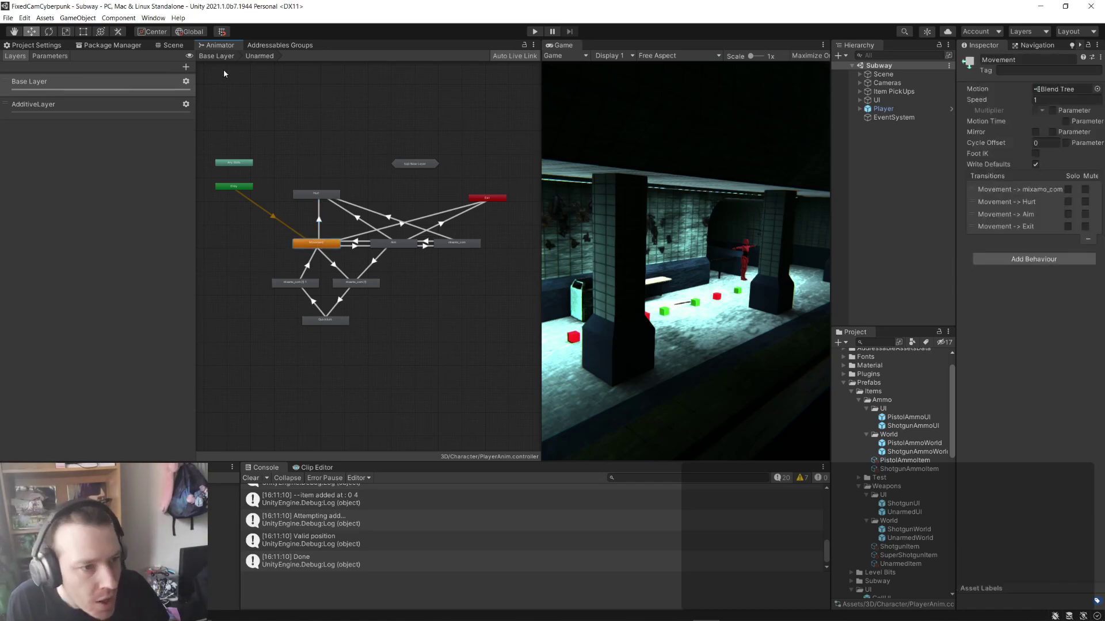
# - Return to the Base Layer graph, select the ChangeWeapon state and widen the Inspector to show its Change Weapon Visual behaviour
pyautogui.click(216, 56)
pyautogui.click(364, 250)
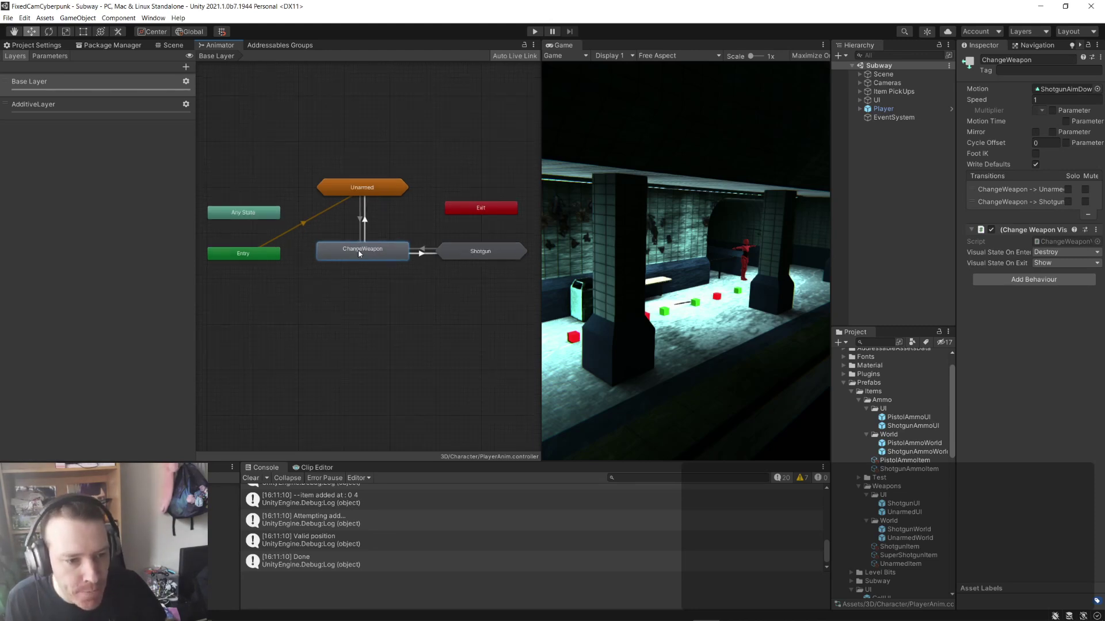
pyautogui.scroll(5, 368, 245)
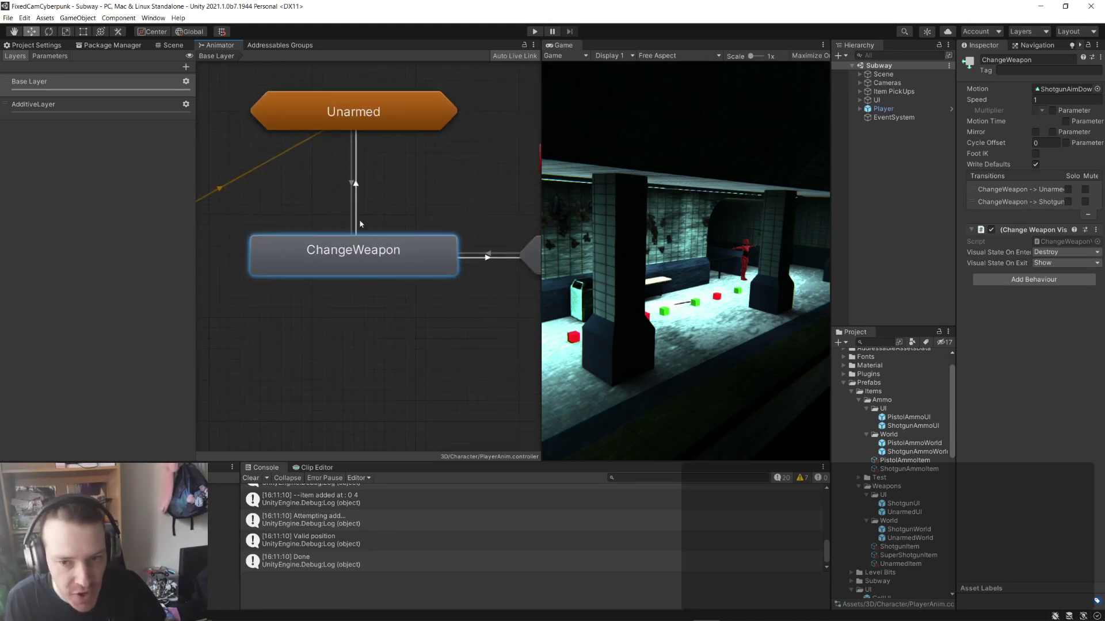
pyautogui.moveTo(953, 143); pyautogui.dragTo(831, 144)
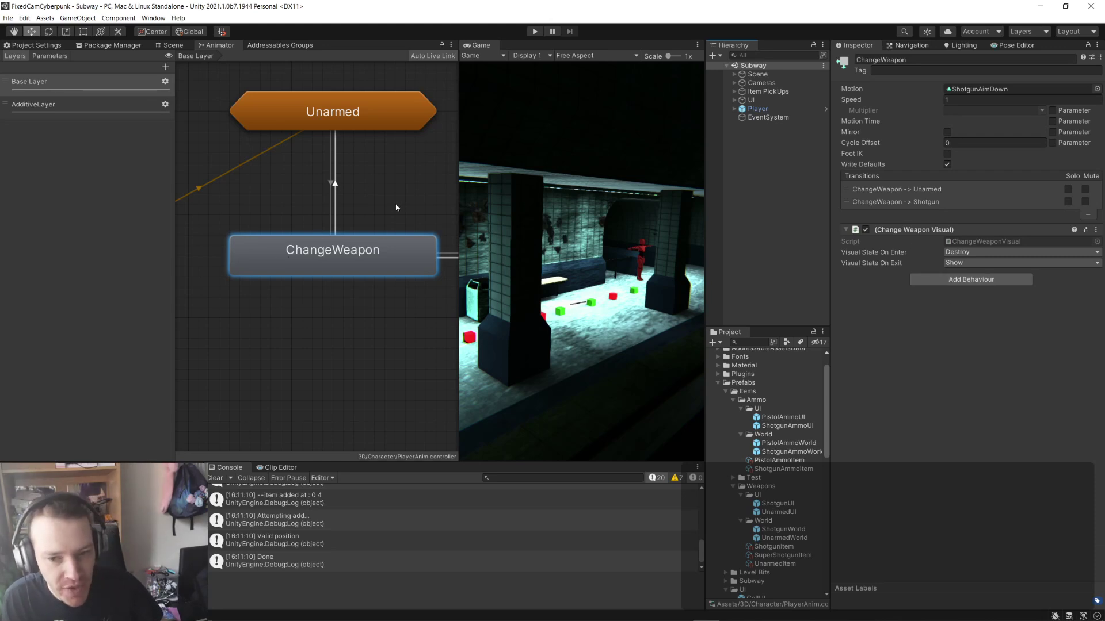
pyautogui.scroll(1, 383, 205)
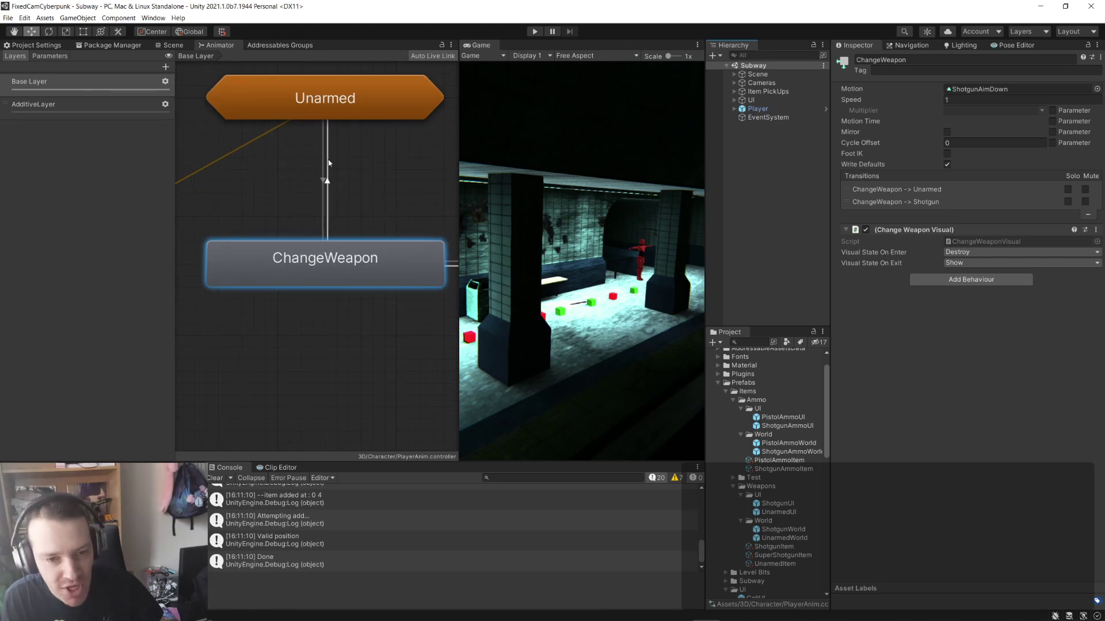
# - Open the ChangeWeaponVisual script in Visual Studio and collapse OnStateEnter, OnStateExit and the commented-out callbacks, highlighting the StateMachineBehaviour base class
pyautogui.doubleClick(979, 241)
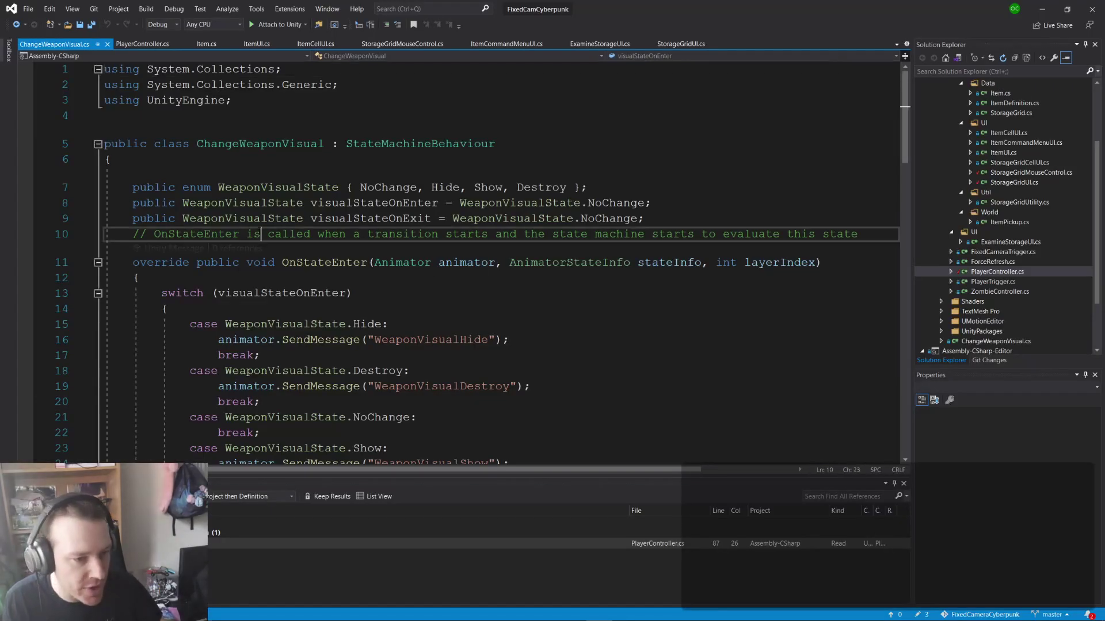
pyautogui.click(98, 263)
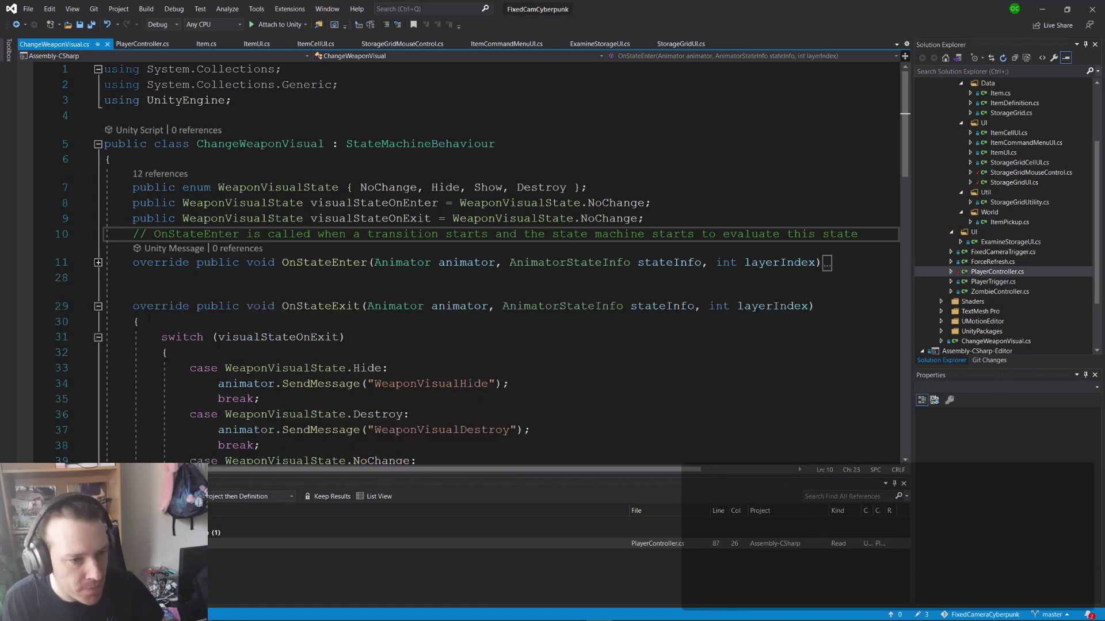
pyautogui.click(98, 306)
pyautogui.doubleClick(463, 145)
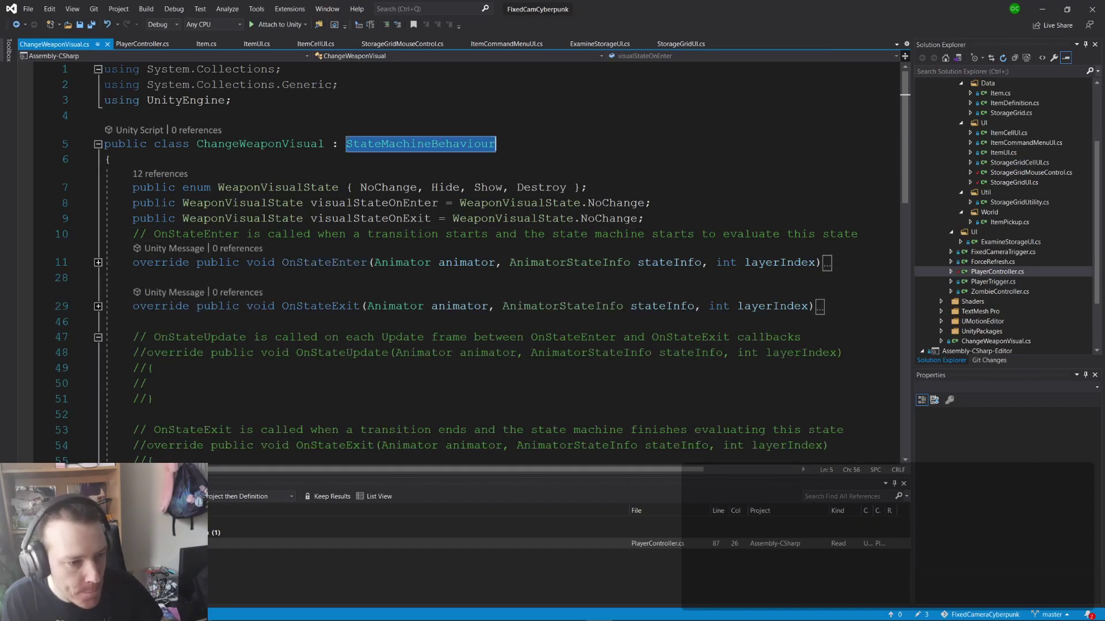
pyautogui.click(97, 338)
# - Examine the OnStateEnter description and highlight the OnStateEnter and OnStateExit method names
pyautogui.click(311, 263)
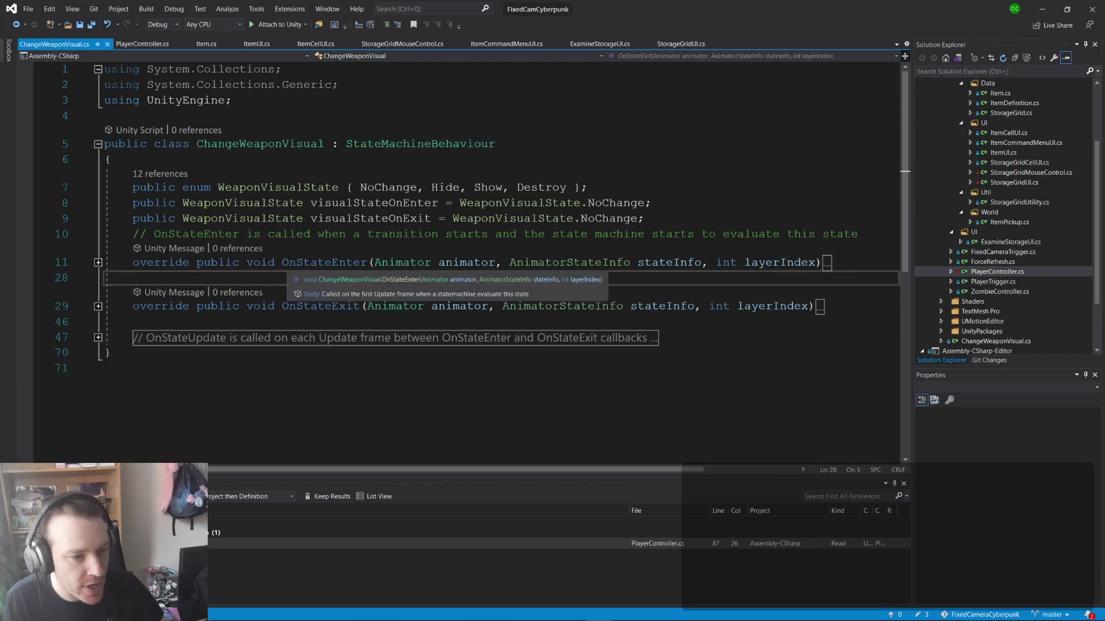
pyautogui.click(360, 234)
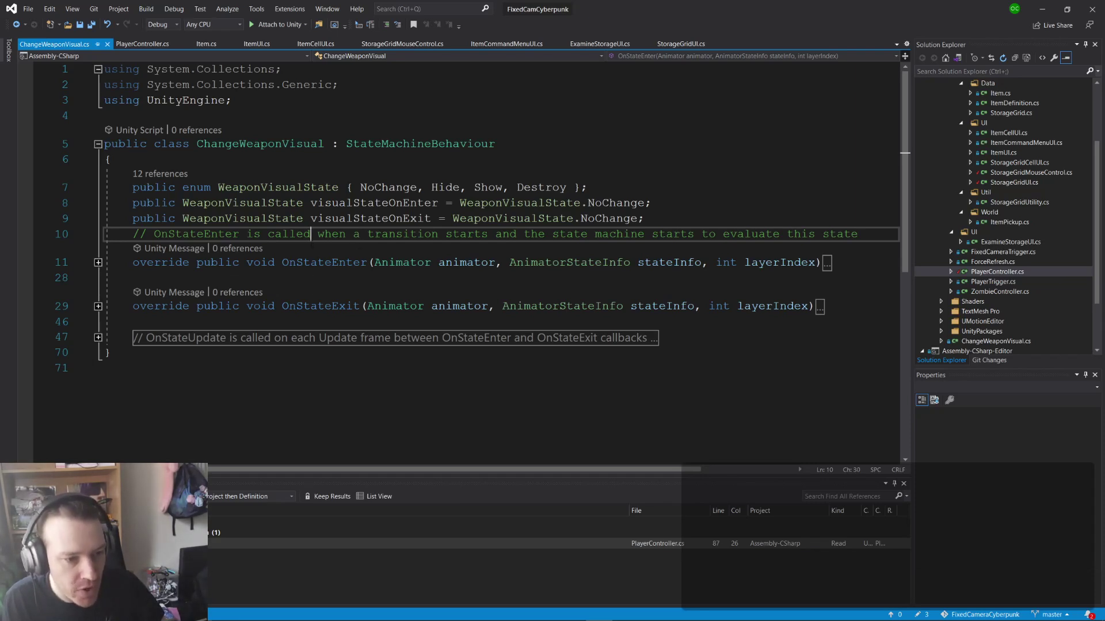
pyautogui.doubleClick(351, 264)
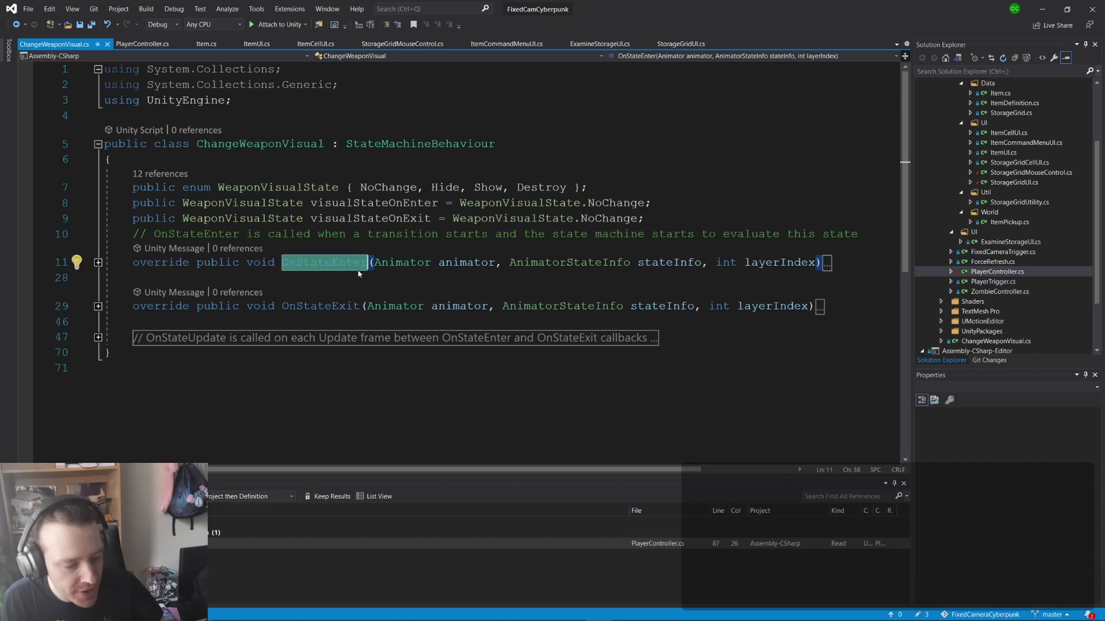
pyautogui.doubleClick(326, 306)
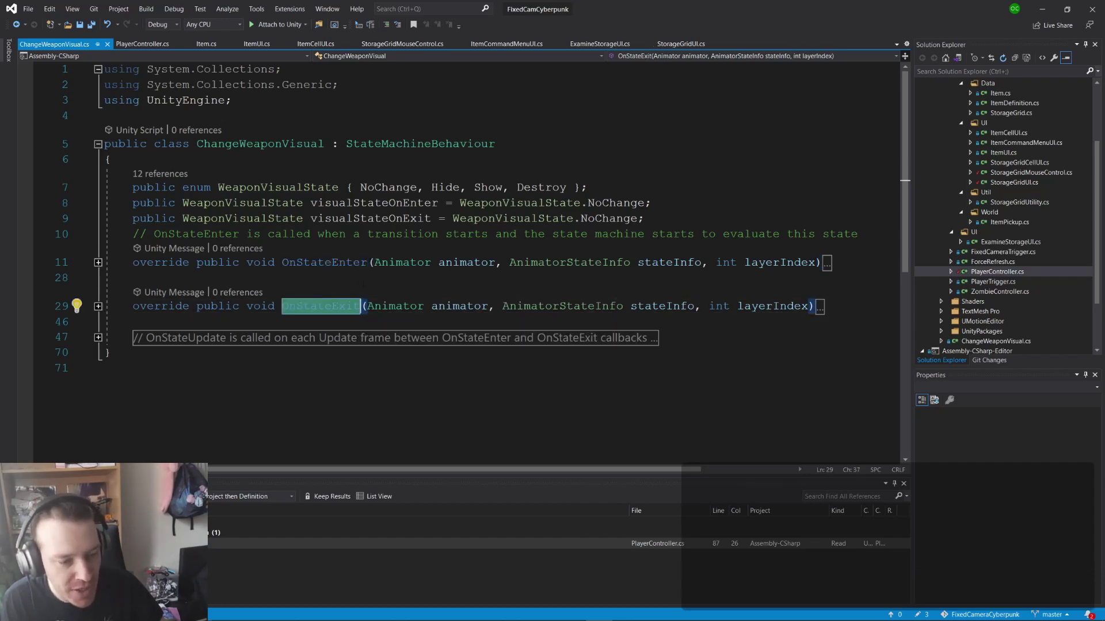
# - Switch back to the Unity editor and select the Unarmed sub-state machine in the Base Layer to view its transitions
pyautogui.hotkey('alt', 'Tab')
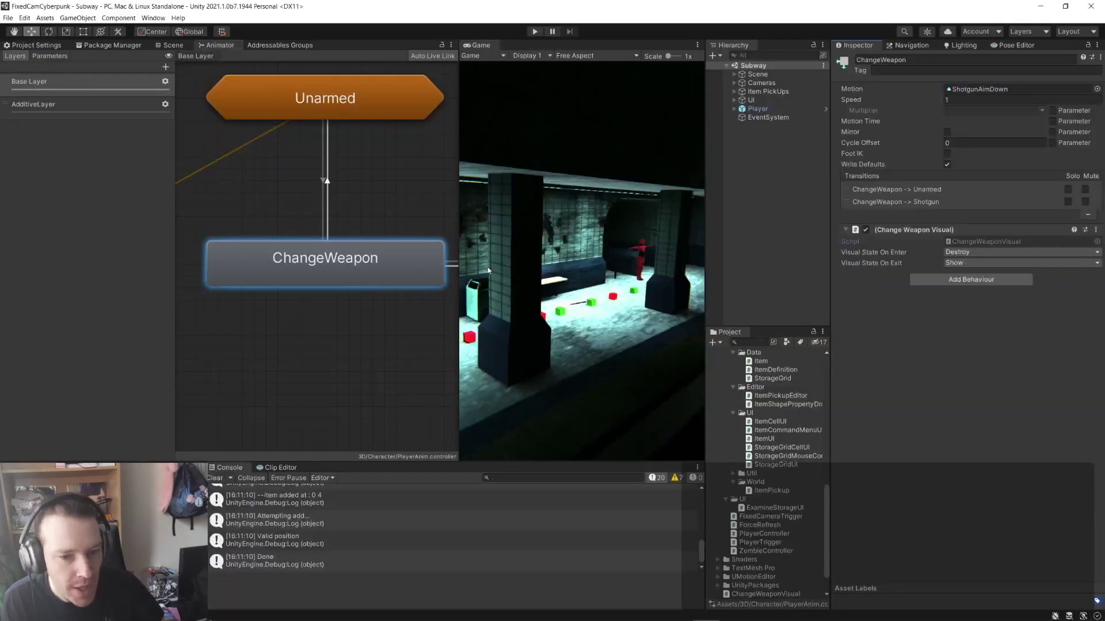
pyautogui.scroll(-2, 347, 198)
pyautogui.moveTo(348, 197); pyautogui.dragTo(359, 218, button='middle')
pyautogui.click(392, 173)
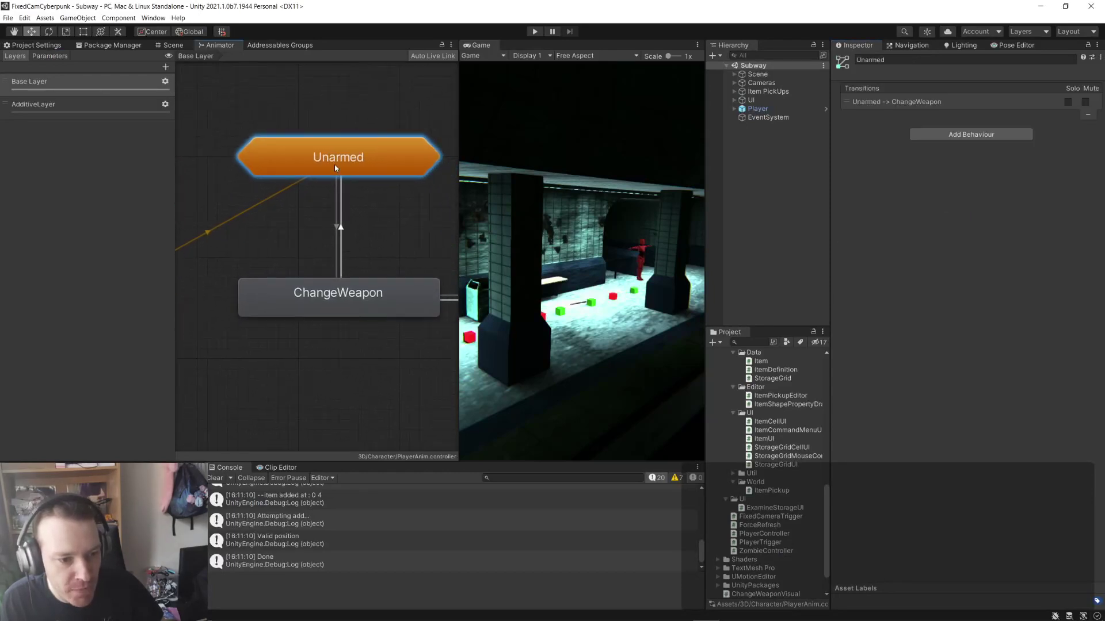
# - Inspect the Unarmed to ChangeWeapon transition, and switch to Visual Studio to highlight the OnStateEnter method name
pyautogui.click(340, 302)
pyautogui.click(337, 240)
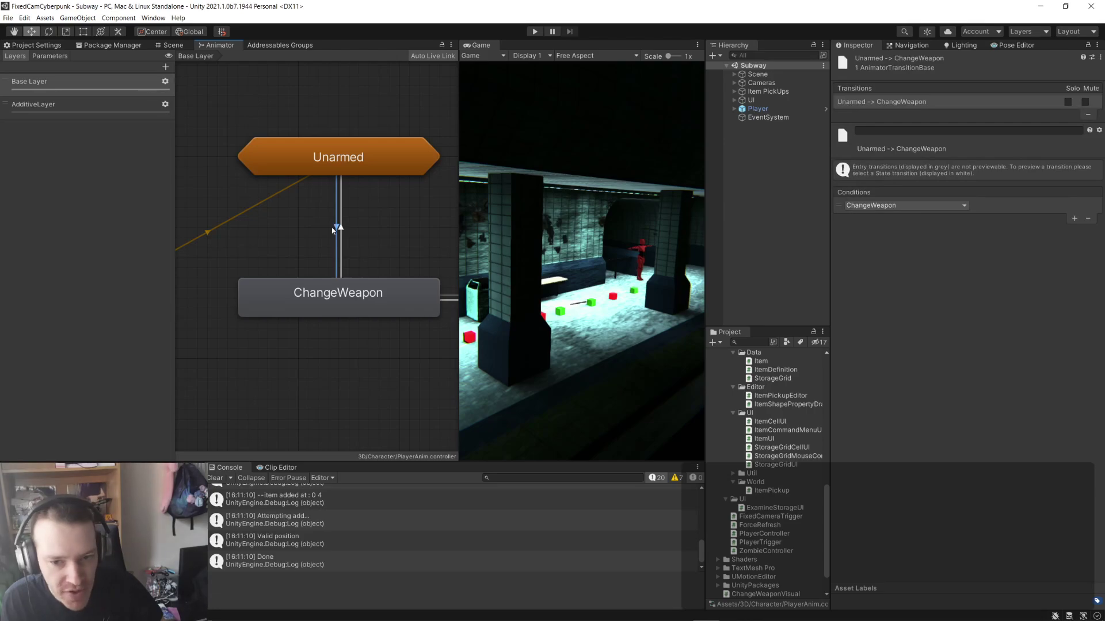
pyautogui.hotkey('alt', 'Tab')
pyautogui.click(312, 263)
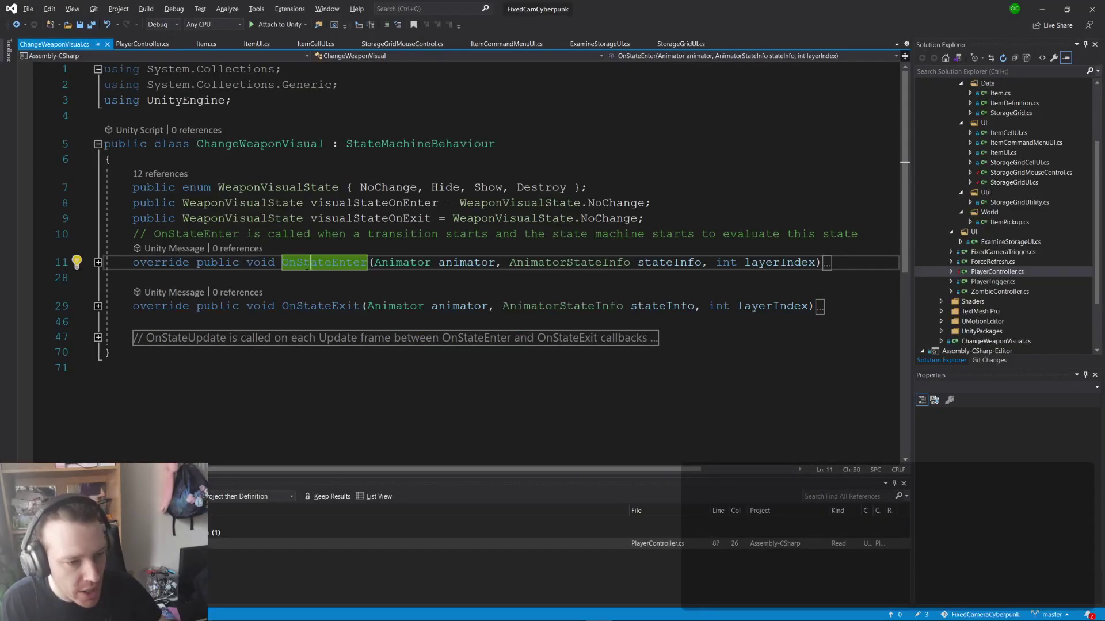
pyautogui.doubleClick(308, 263)
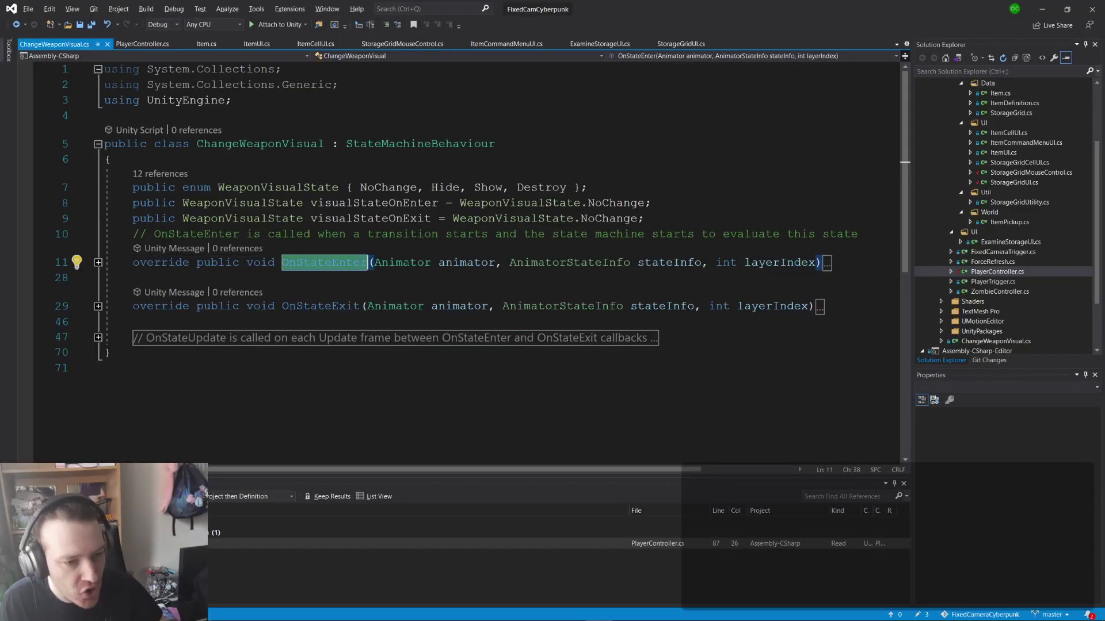
# - Expand OnStateEnter in the ChangeWeaponVisual script and examine its SendMessage calls for the Hide, Destroy, NoChange and Show cases
pyautogui.click(97, 262)
pyautogui.click(484, 320)
pyautogui.click(500, 311)
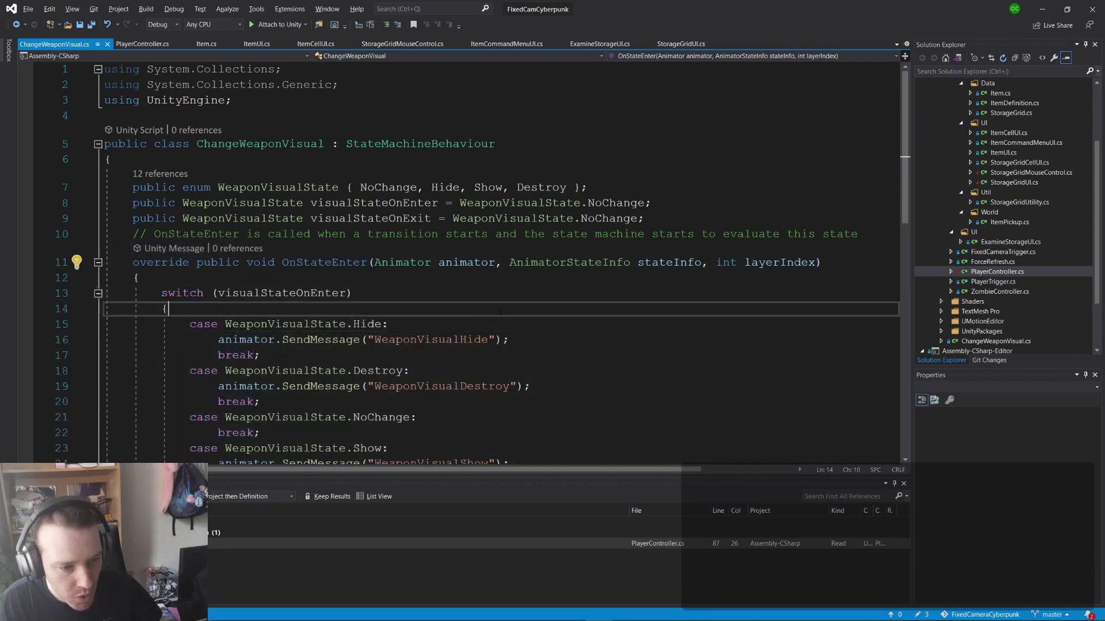
pyautogui.scroll(-2, 495, 310)
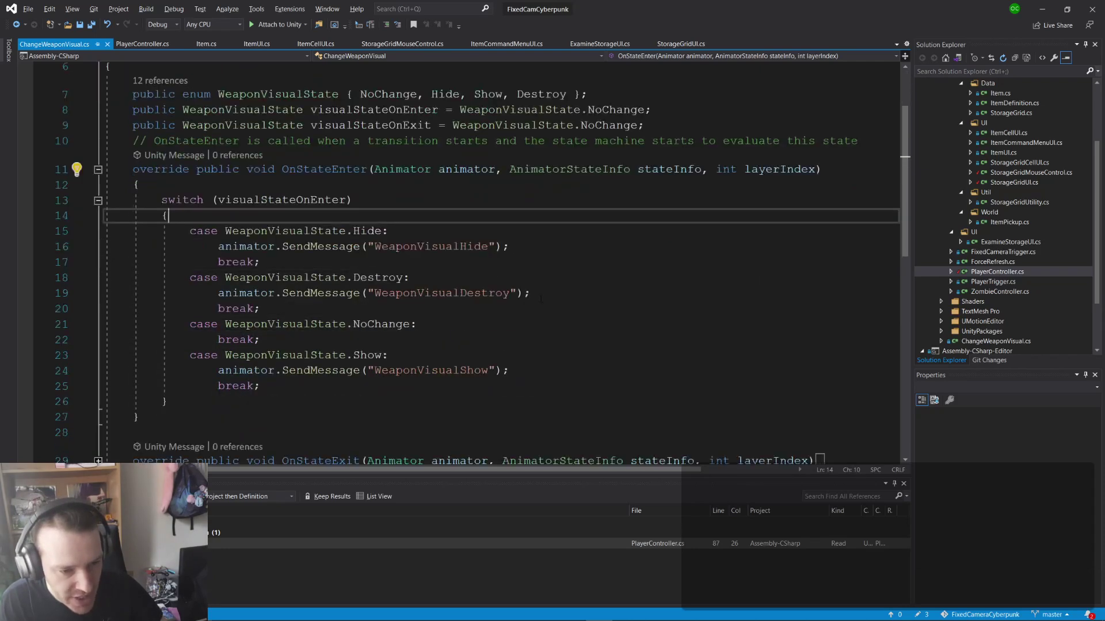
pyautogui.click(549, 296)
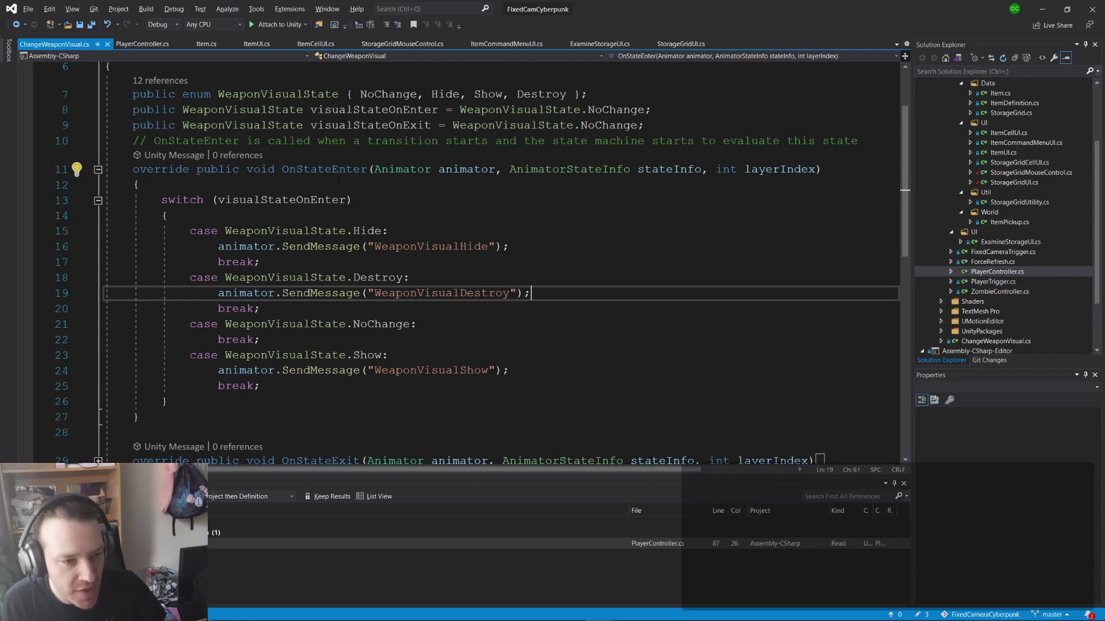
# - Switch back to Unity, select the EventSystem object, and run the game with the Animator graph widened beside the Game view
pyautogui.hotkey('alt', 'Tab')
pyautogui.hotkey('alt', 'Tab')
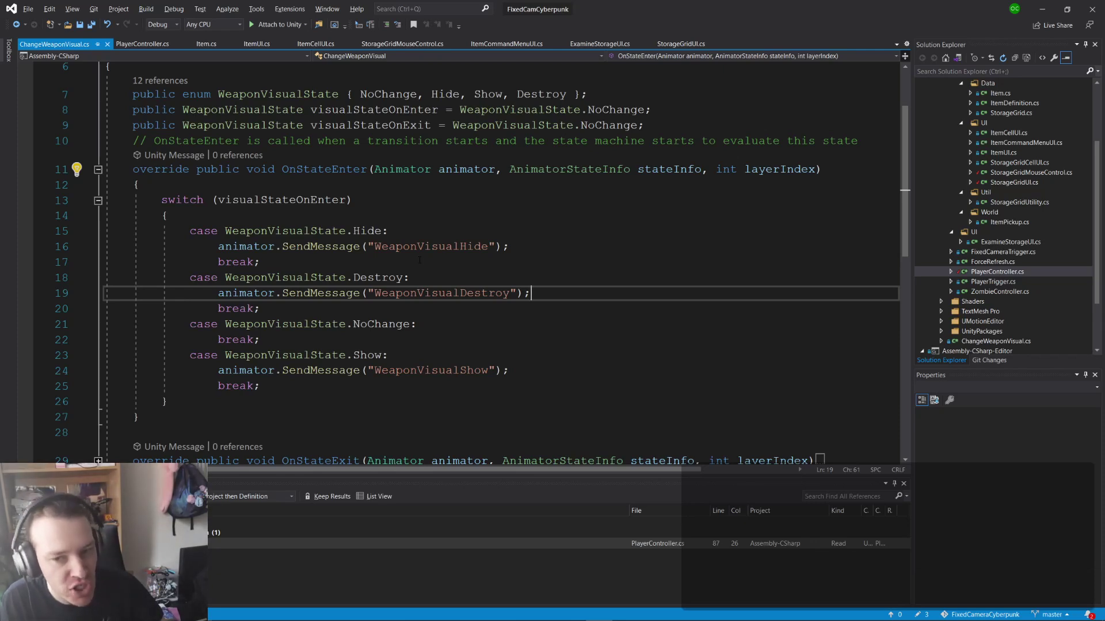
pyautogui.hotkey('alt', 'Tab')
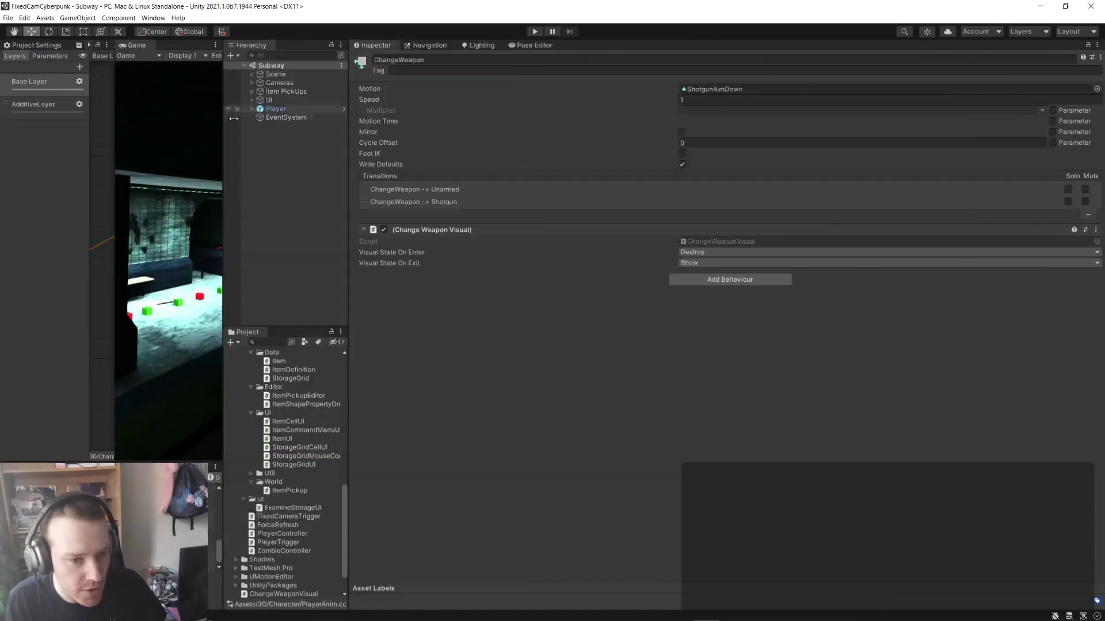
pyautogui.click(269, 118)
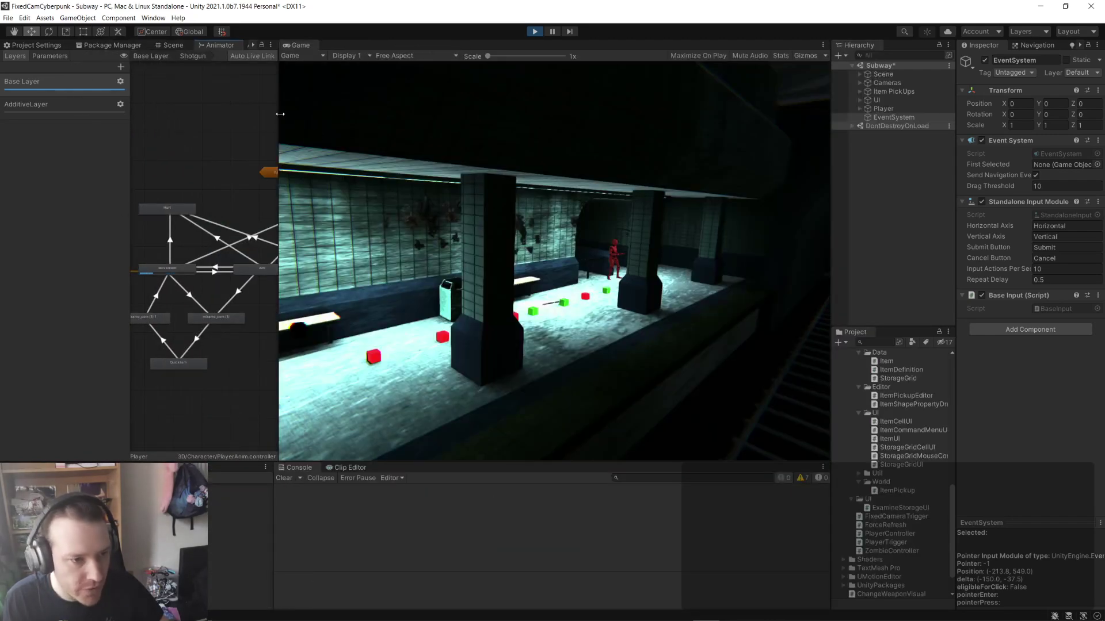
pyautogui.moveTo(280, 114); pyautogui.dragTo(400, 114)
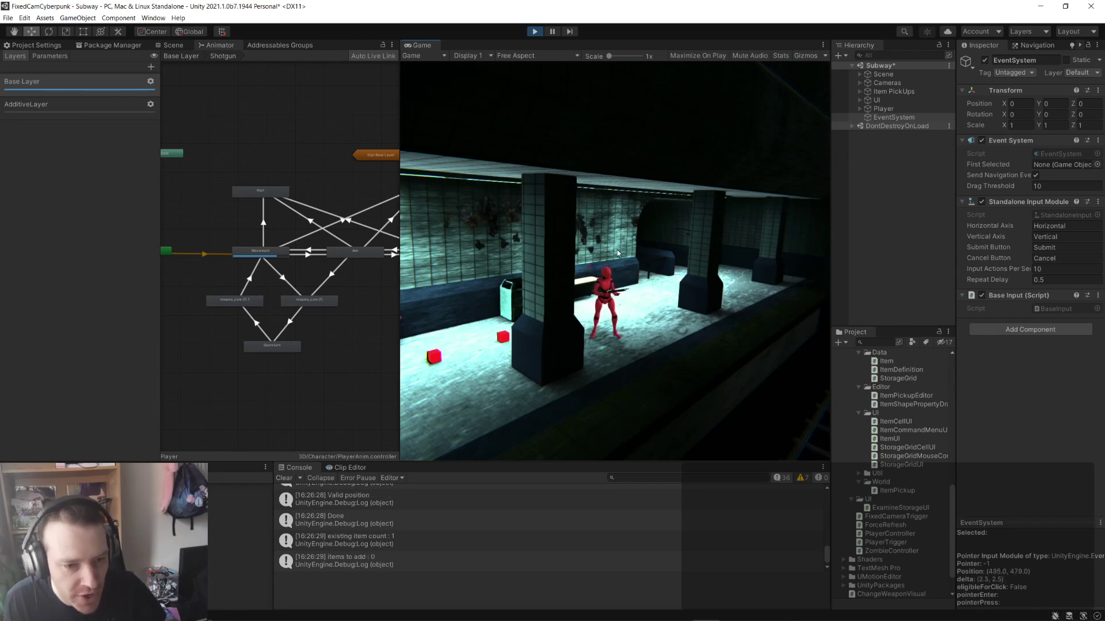
# - Open the in-game inventory and equip the weapon in the top row of the storage grid
pyautogui.press('i')
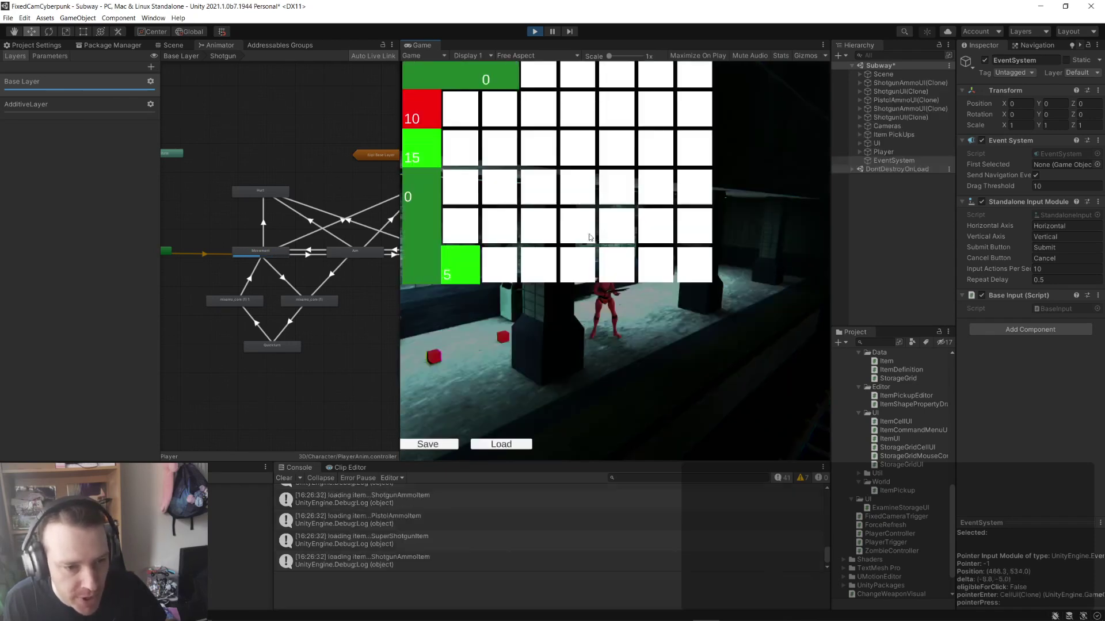
pyautogui.rightClick(438, 76)
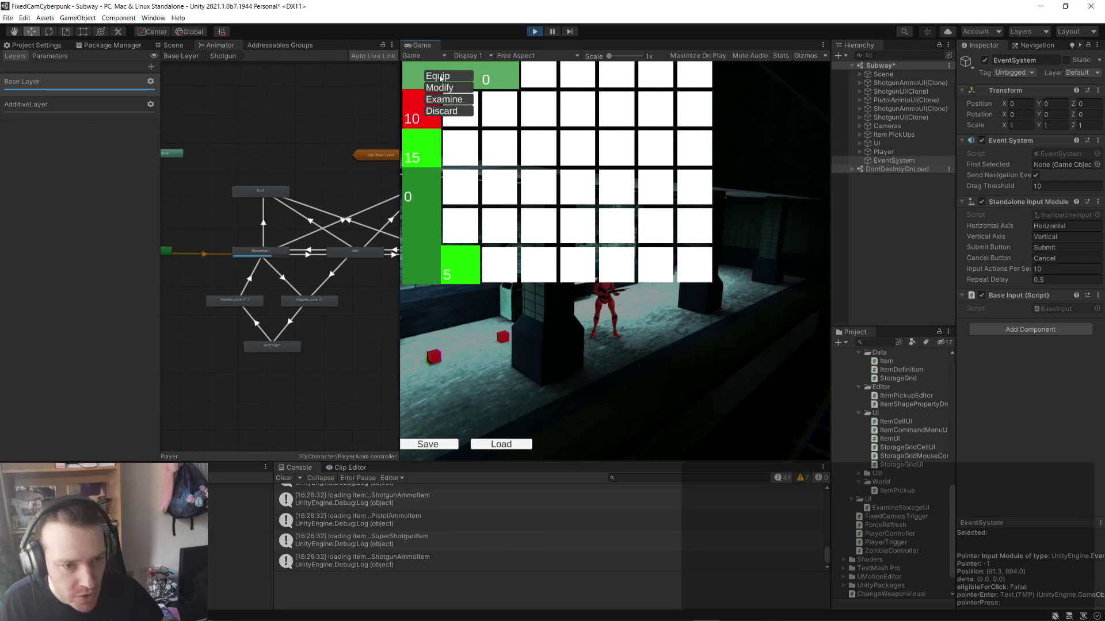
pyautogui.click(438, 77)
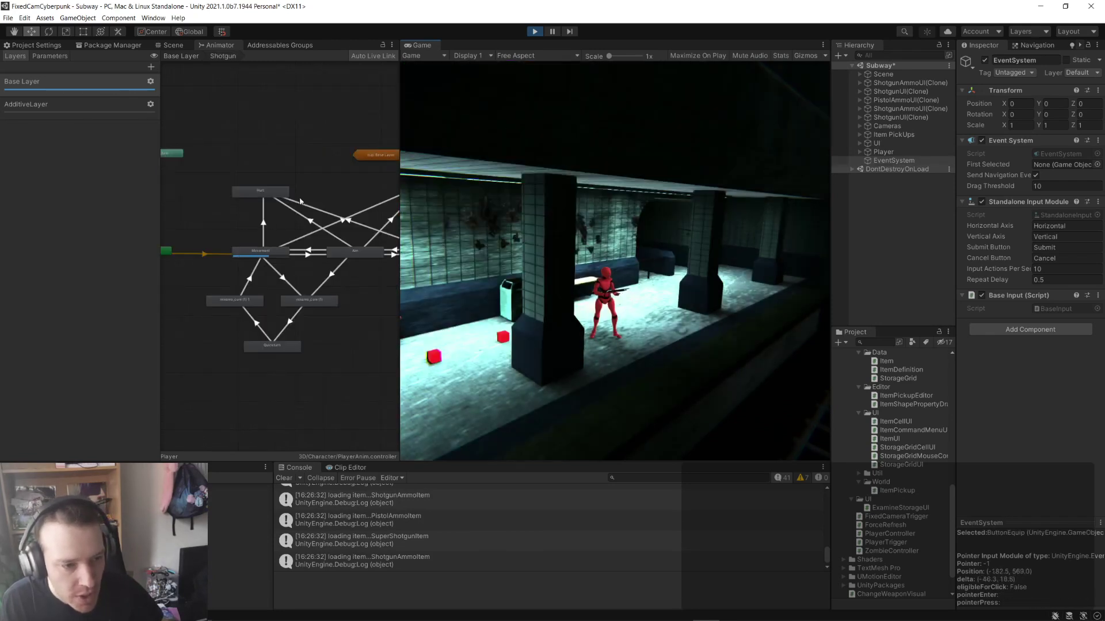
# - Reopen the inventory, toggle the top-row weapon between equipped and unequipped, and close the inventory
pyautogui.press('i')
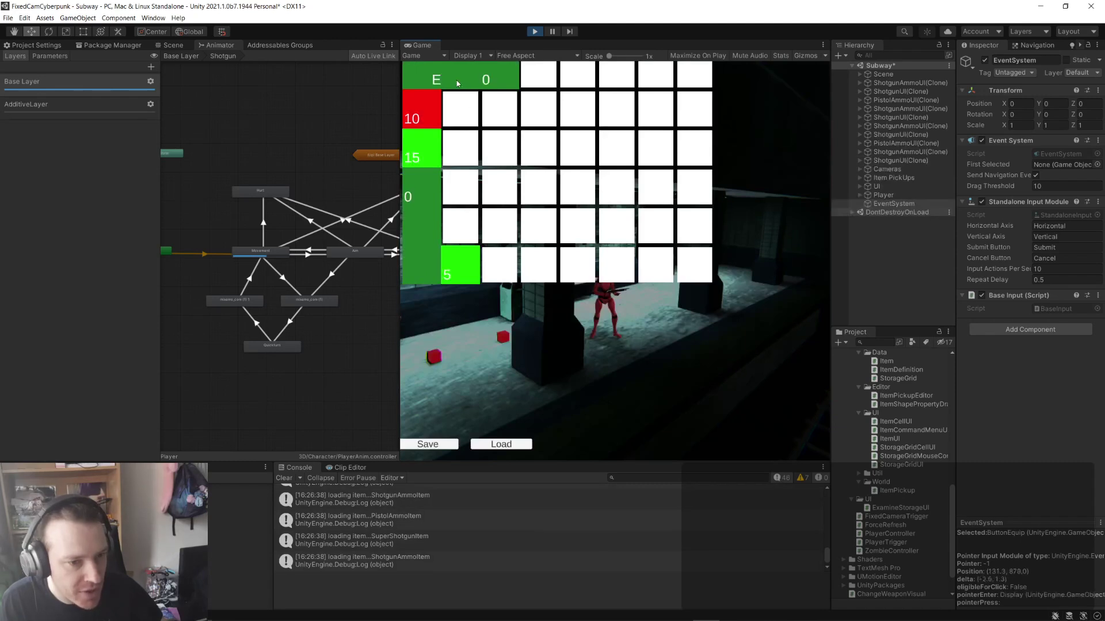
pyautogui.click(457, 80)
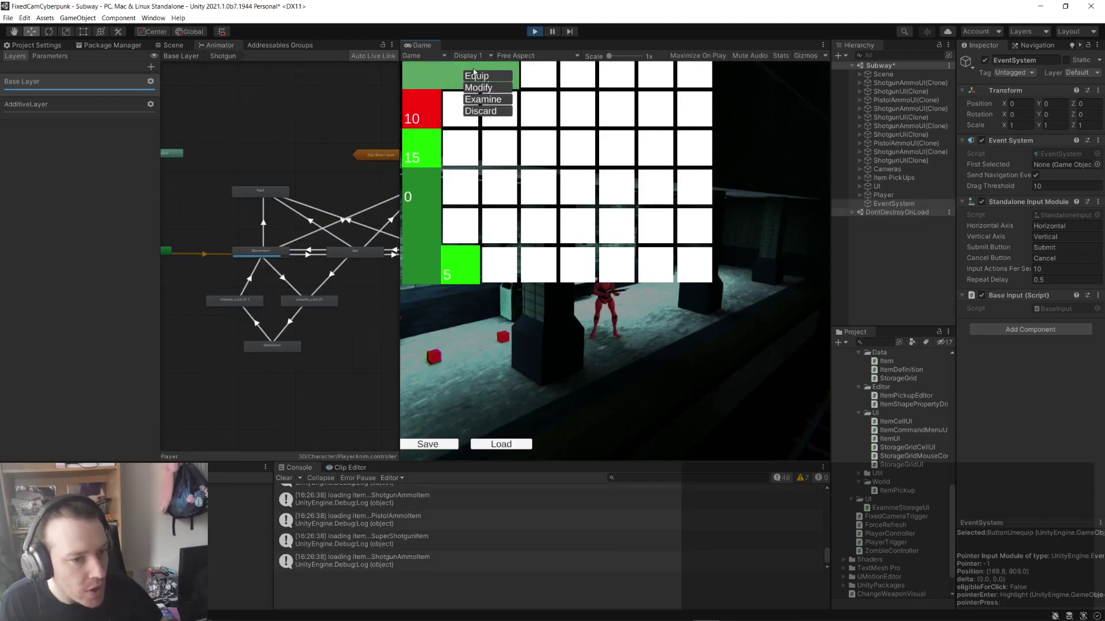
pyautogui.click(473, 75)
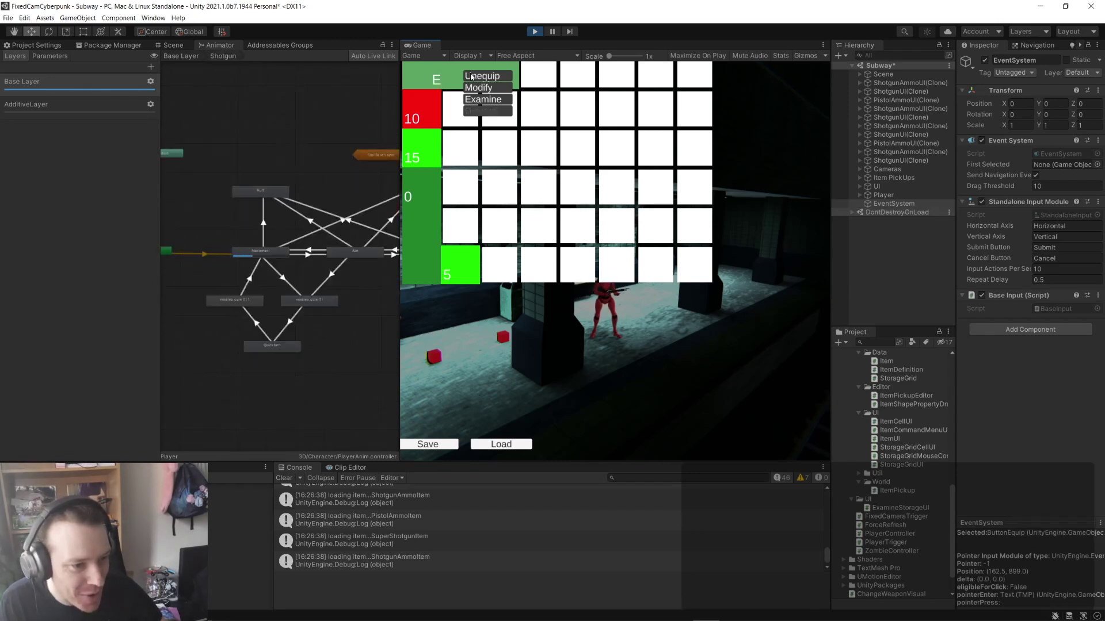
pyautogui.click(472, 77)
pyautogui.press('Tab')
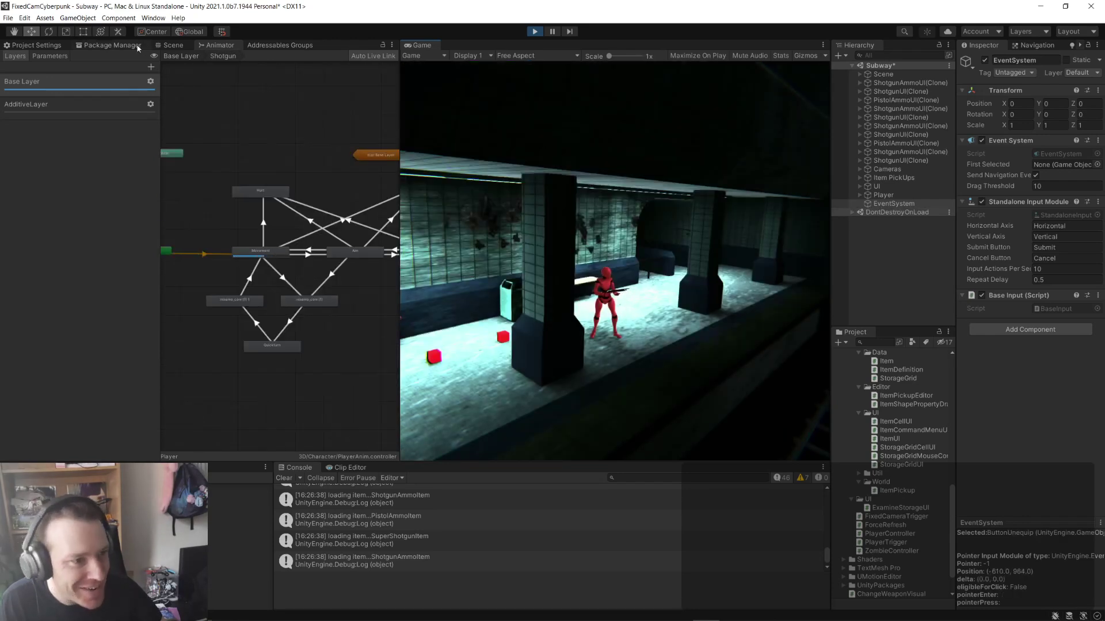
# - Show the player in the Scene view while repeatedly equipping and unequipping the top-row weapon, and exit Play mode
pyautogui.click(169, 45)
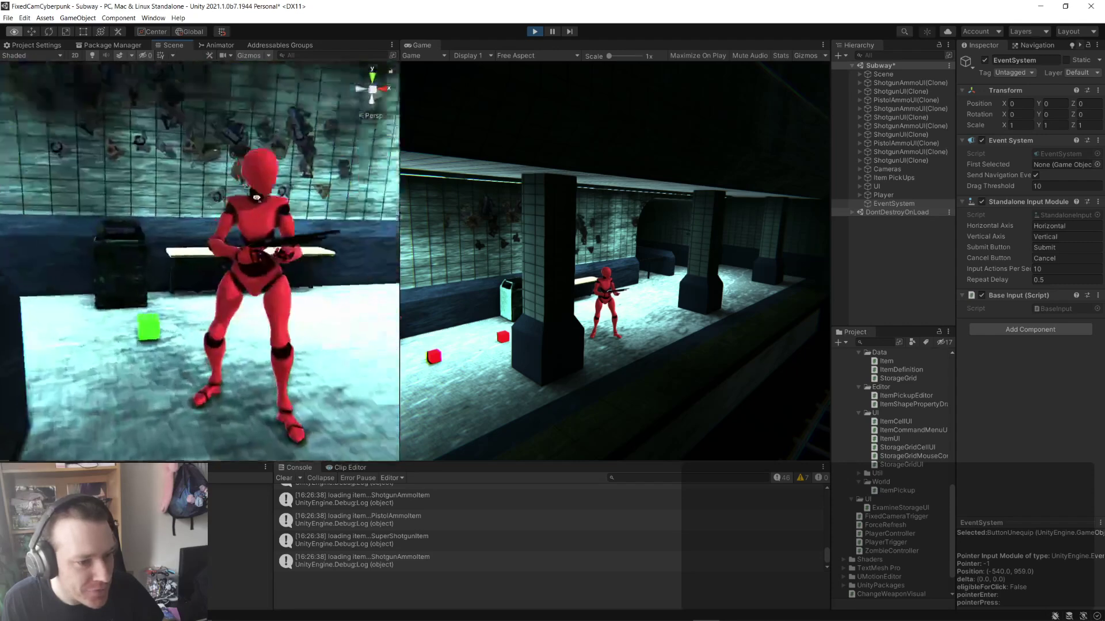
pyautogui.moveTo(323, 166); pyautogui.dragTo(338, 164, button='right')
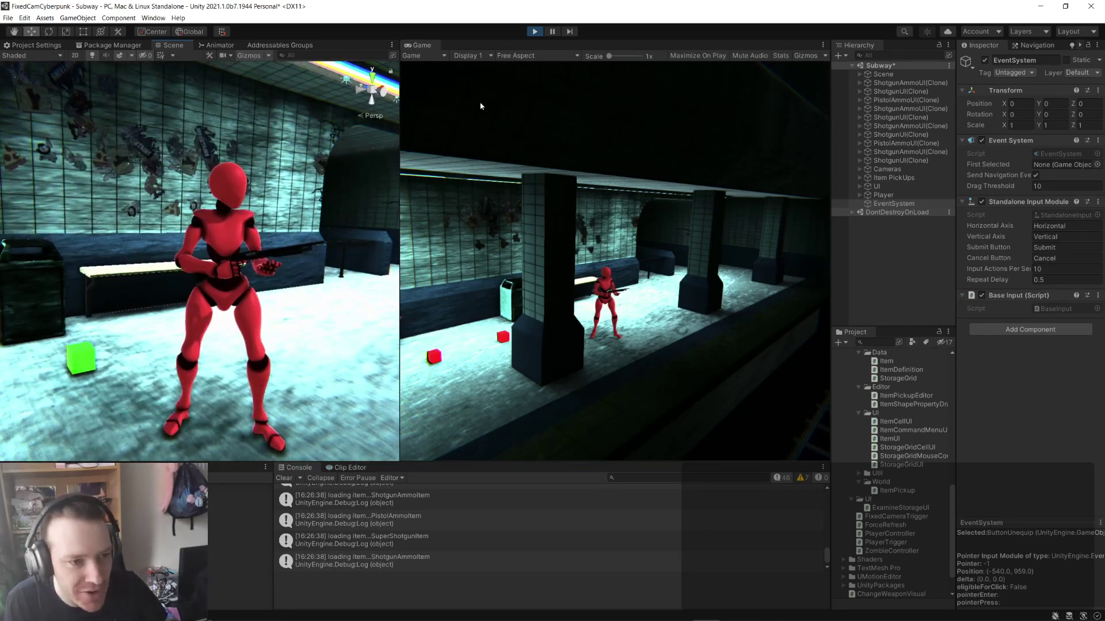
pyautogui.press('i')
pyautogui.click(468, 81)
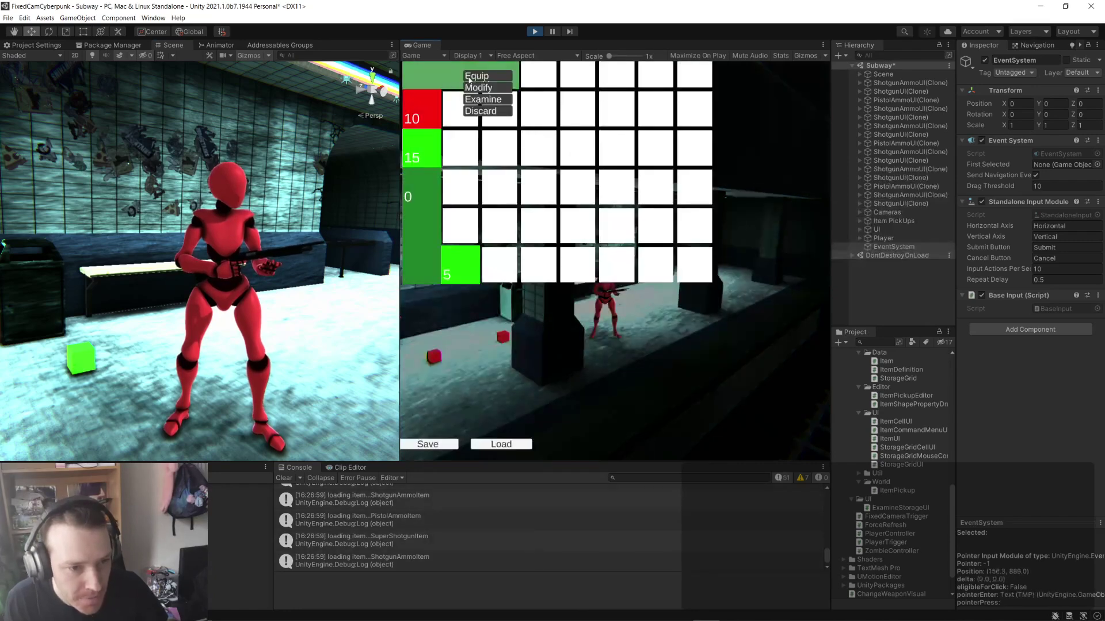
pyautogui.click(473, 77)
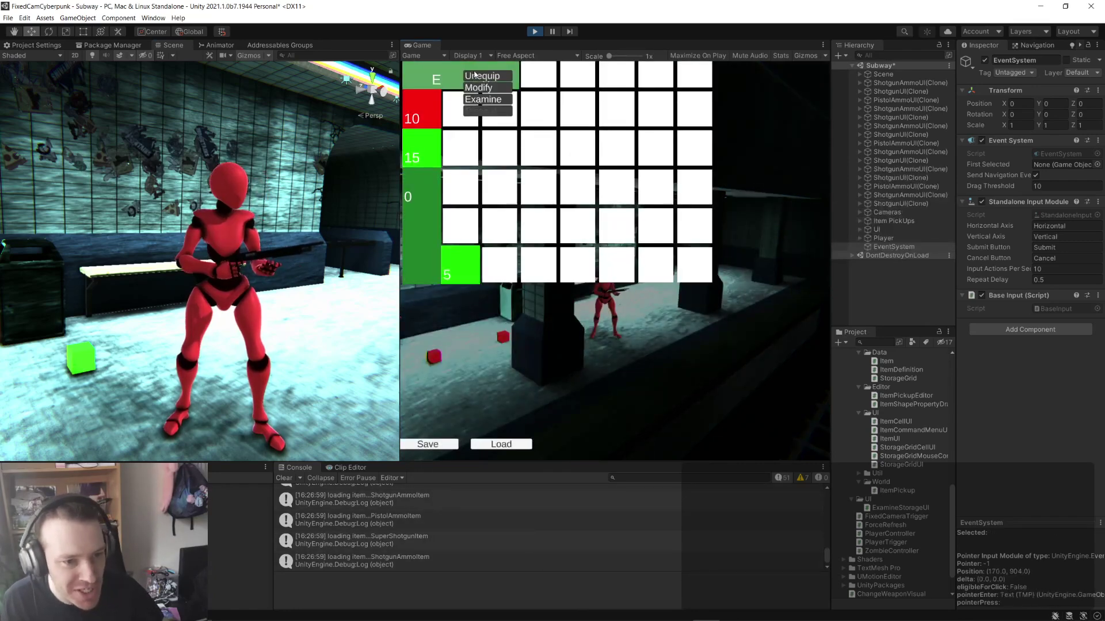
pyautogui.click(474, 76)
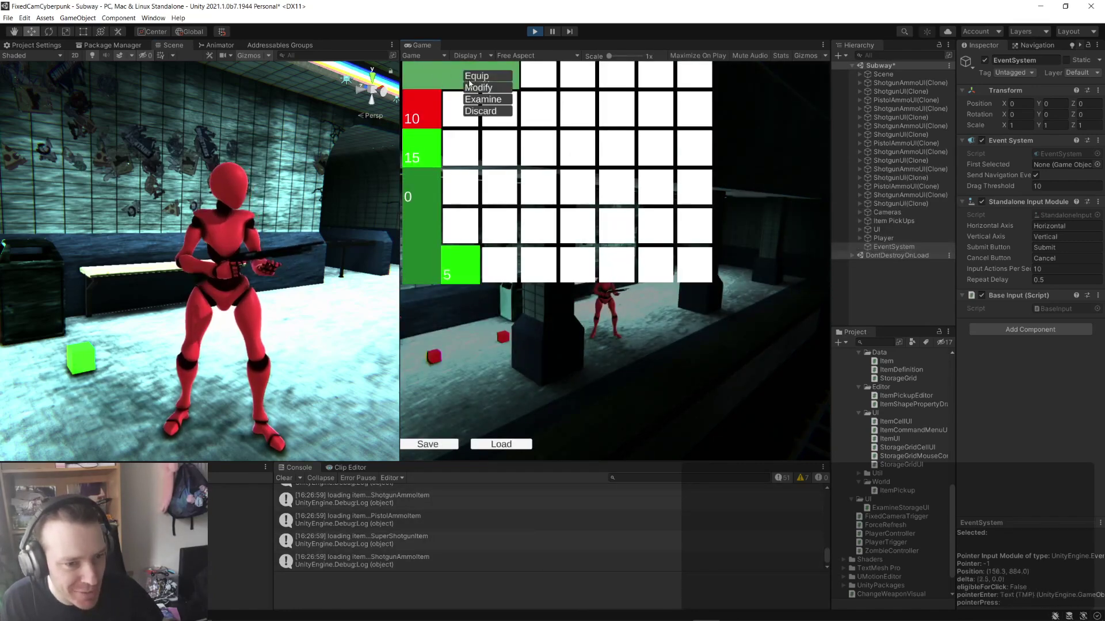
pyautogui.click(473, 76)
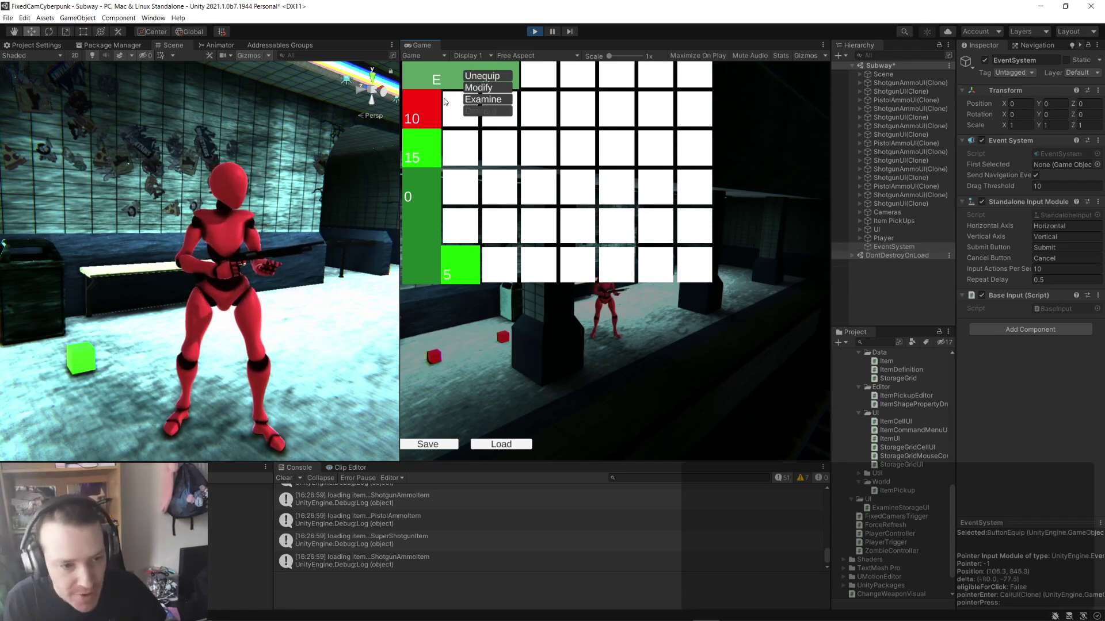
pyautogui.click(482, 76)
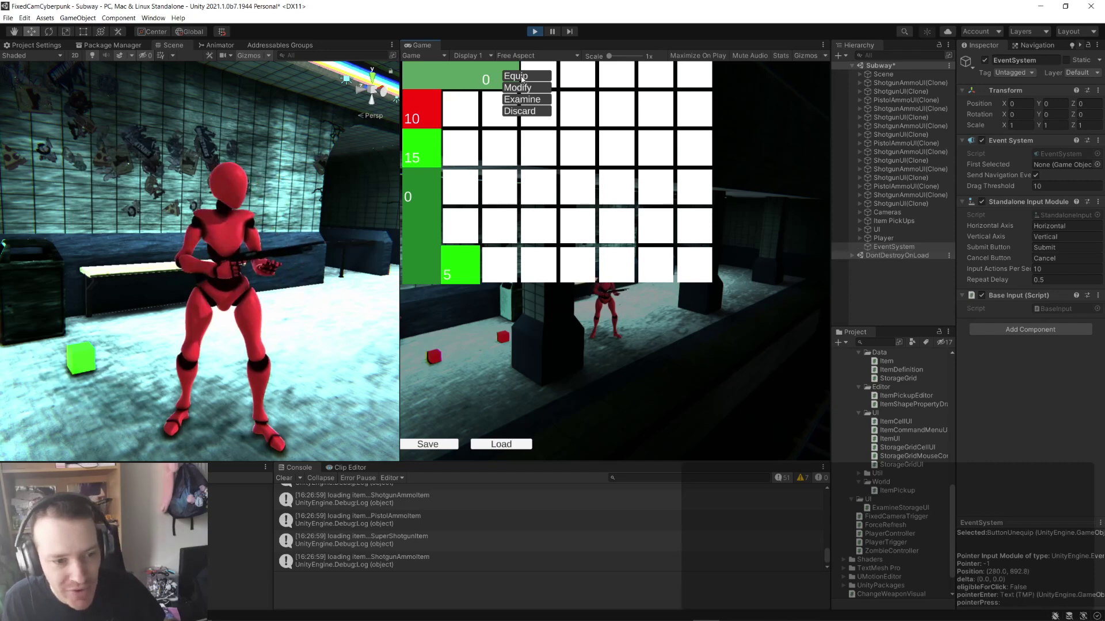
pyautogui.click(536, 31)
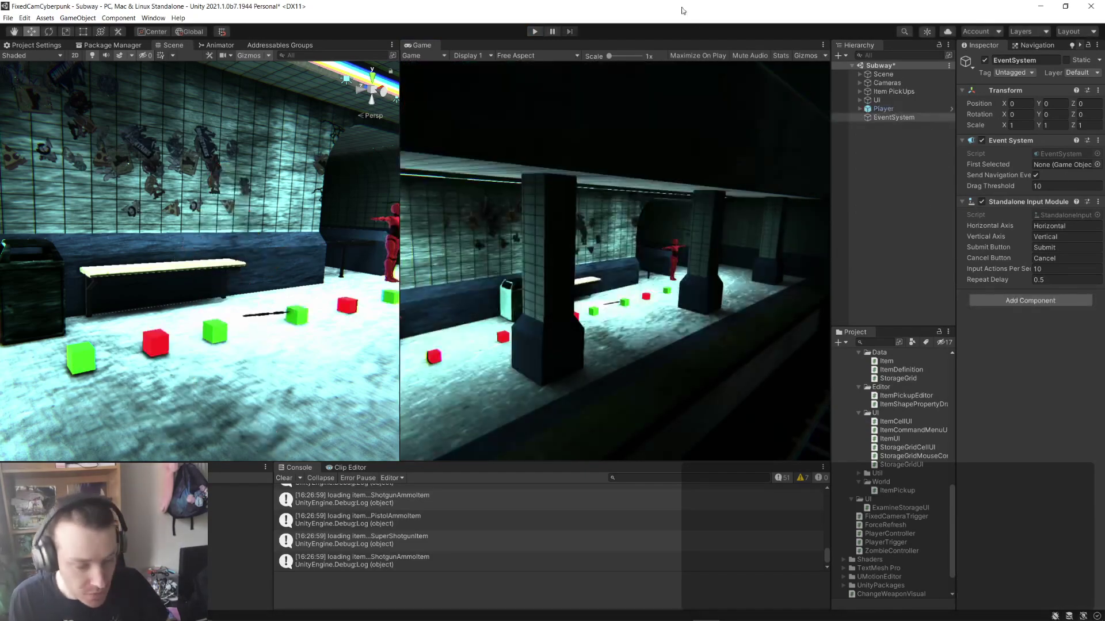
# - Return to Visual Studio, review the WeaponVisualHide message call in OnStateEnter, and collapse the method
pyautogui.hotkey('alt', 'Tab')
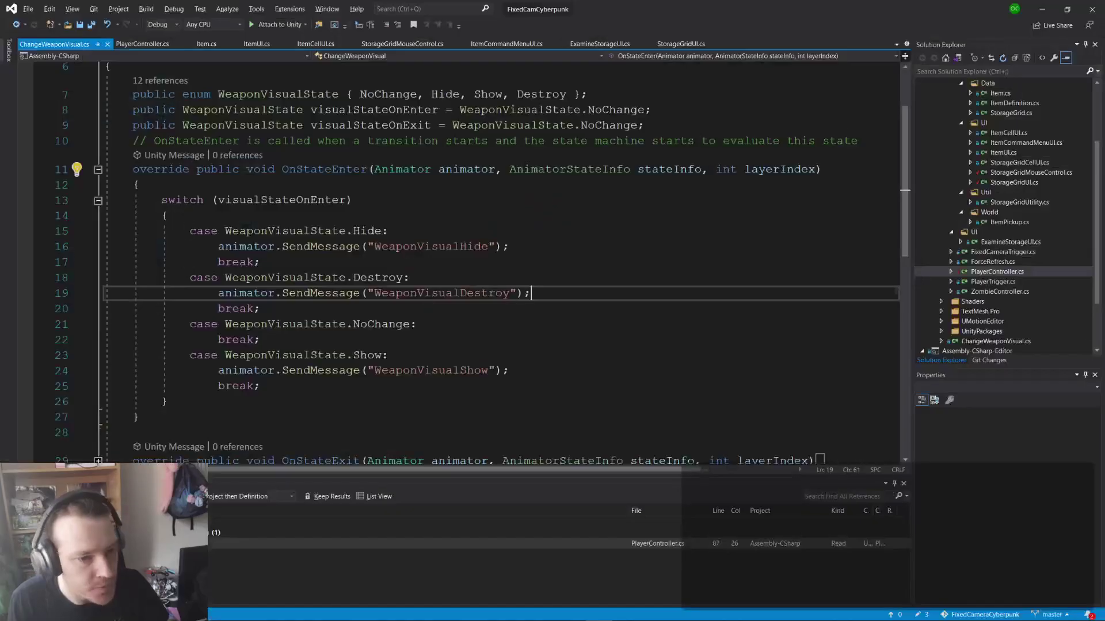
pyautogui.click(425, 246)
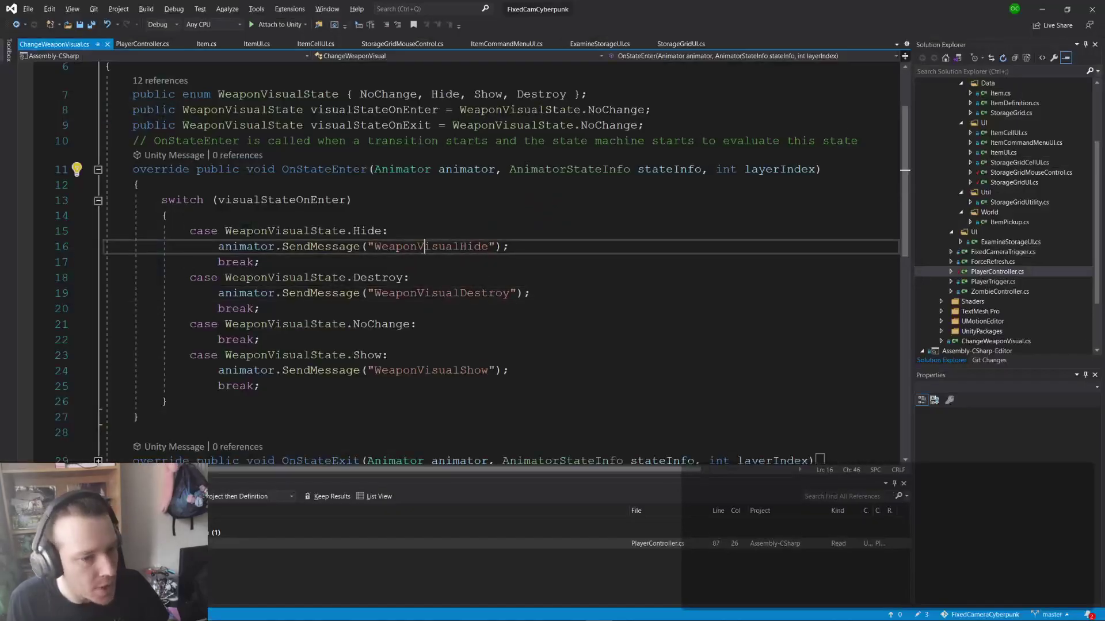
pyautogui.scroll(-2, 219, 360)
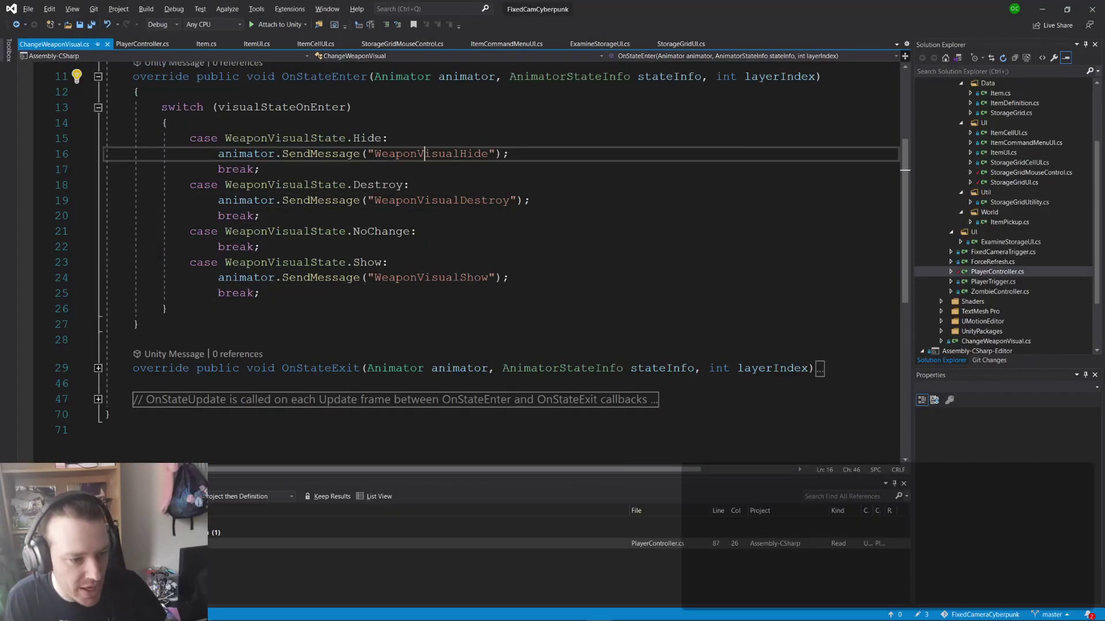
pyautogui.scroll(2, 460, 259)
pyautogui.click(98, 170)
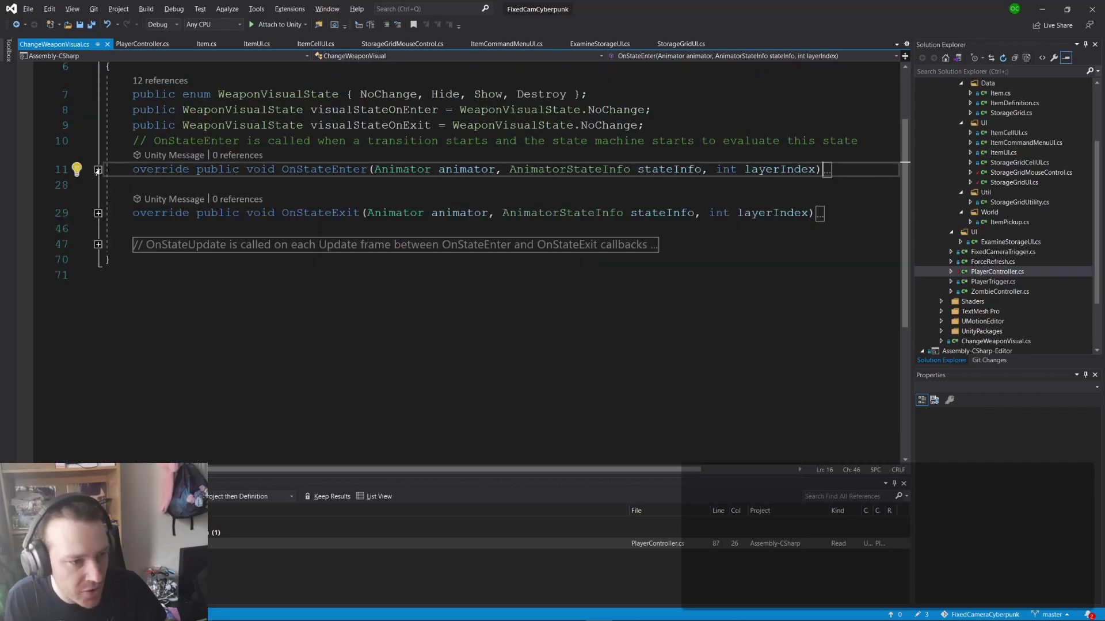
# - Expand the commented-out callbacks in ChangeWeaponVisual and highlight the commented OnStateExit method name
pyautogui.scroll(-2, 461, 259)
pyautogui.click(97, 151)
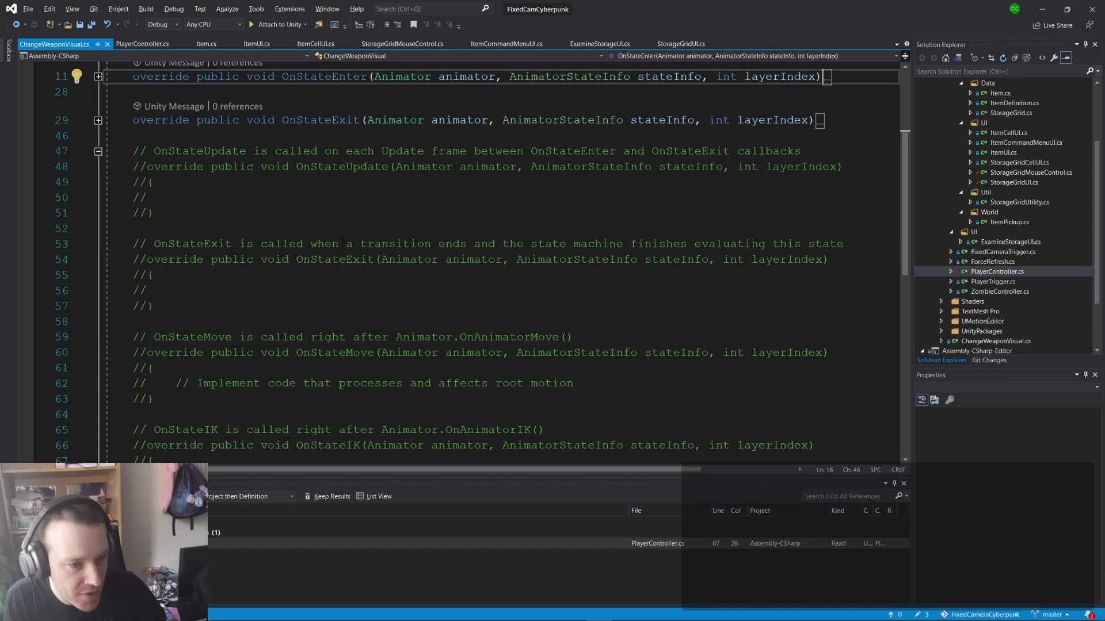
pyautogui.doubleClick(359, 262)
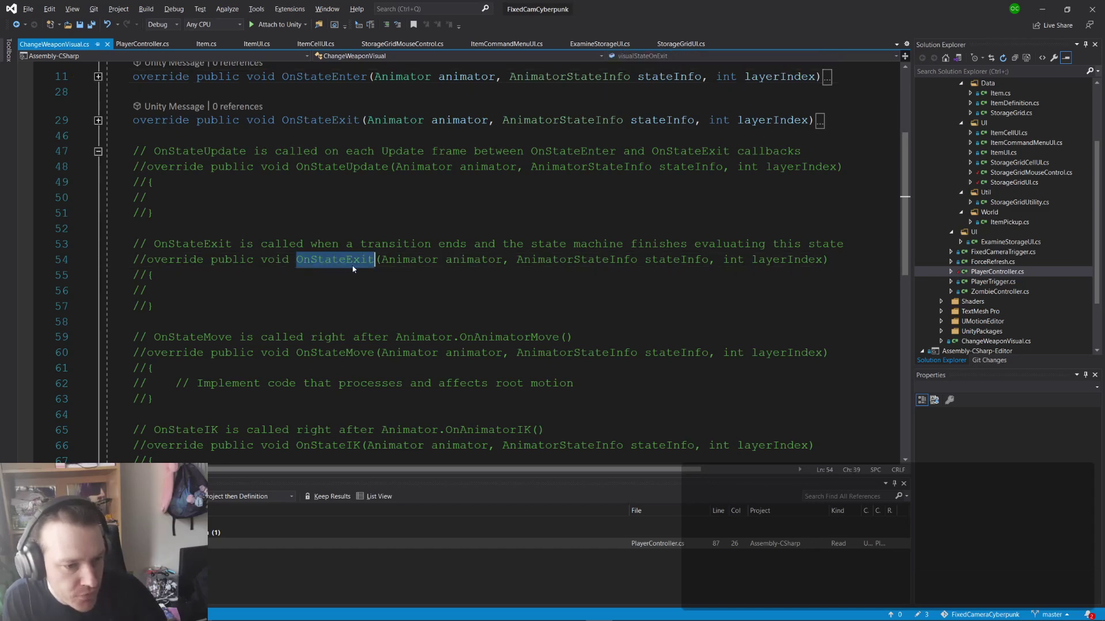
pyautogui.scroll(1, 358, 262)
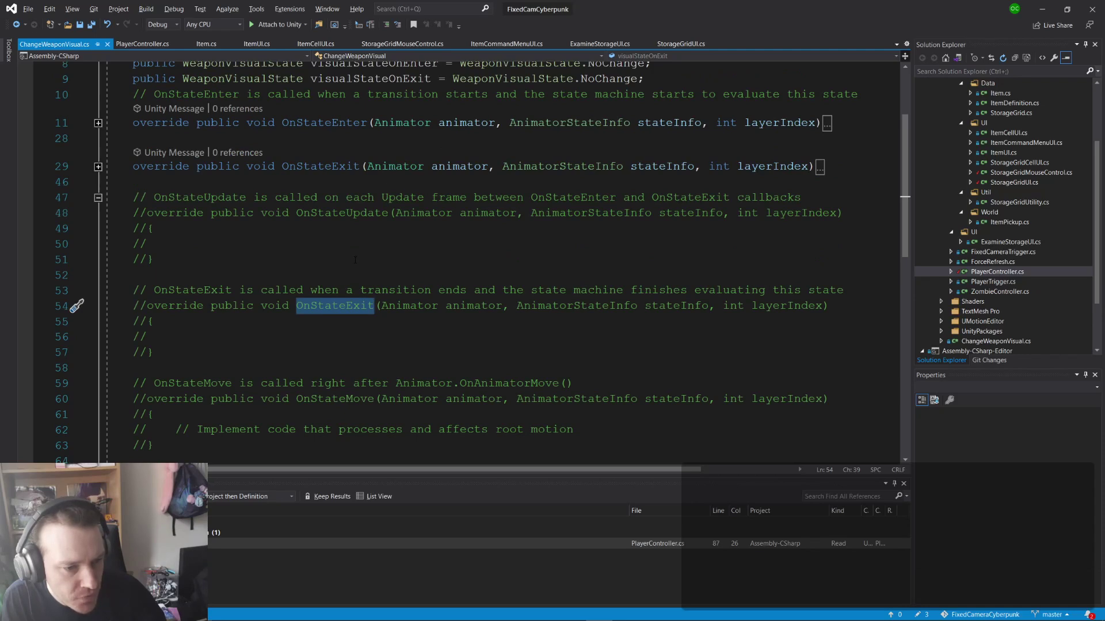
# - Highlight the commented OnStateMove method name and its description about being called right after Animator.OnAnimatorMove()
pyautogui.scroll(-2, 355, 260)
pyautogui.doubleClick(335, 307)
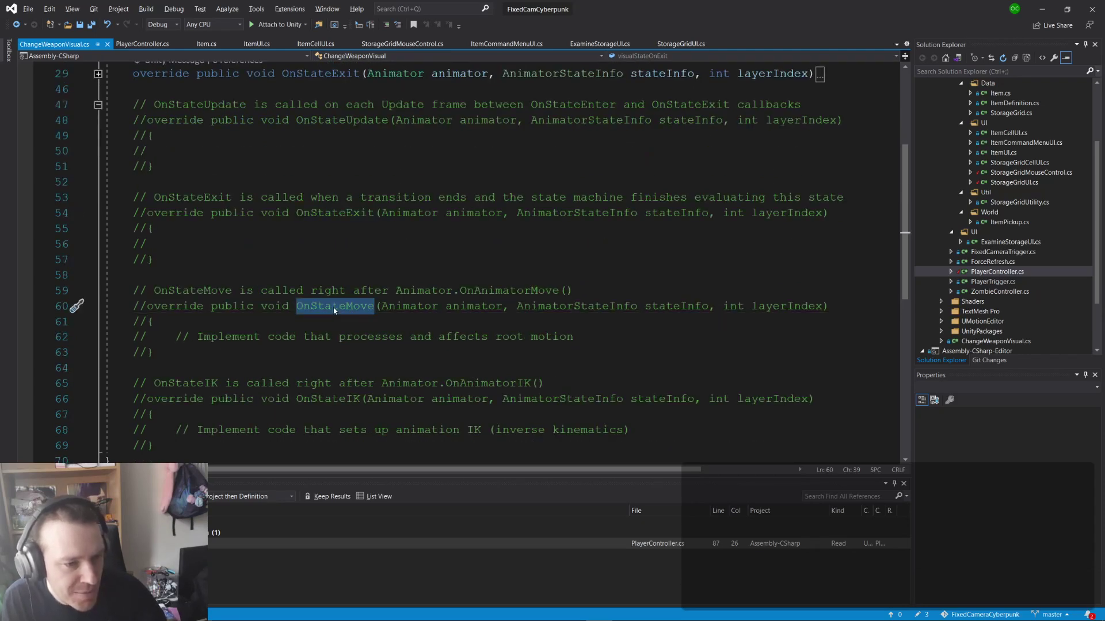
pyautogui.click(190, 290)
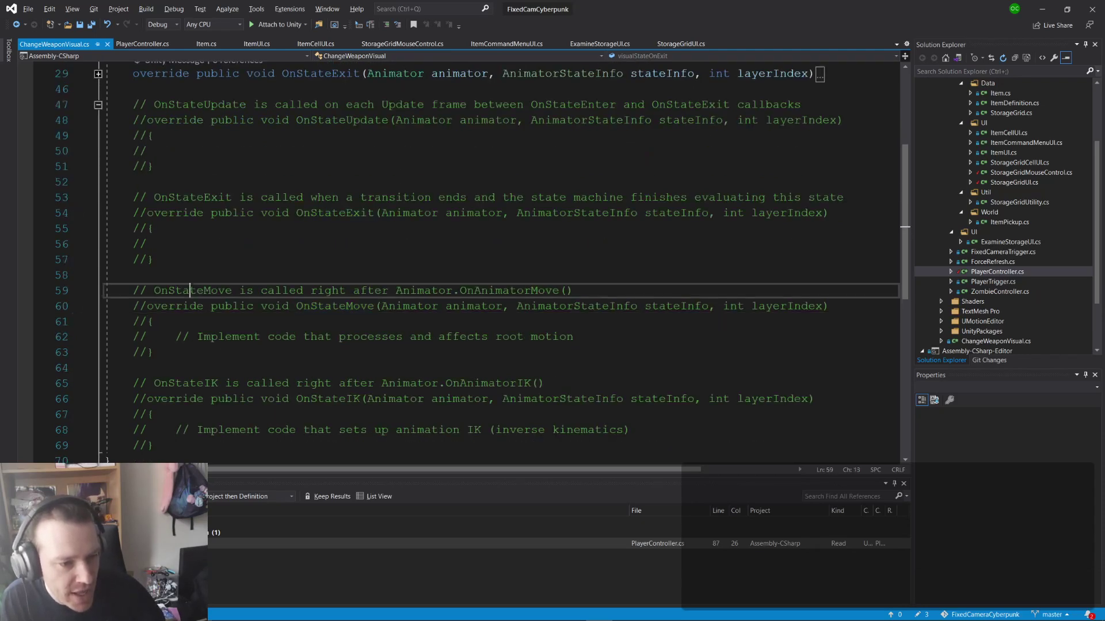
pyautogui.moveTo(133, 290); pyautogui.dragTo(574, 291)
pyautogui.click(573, 291)
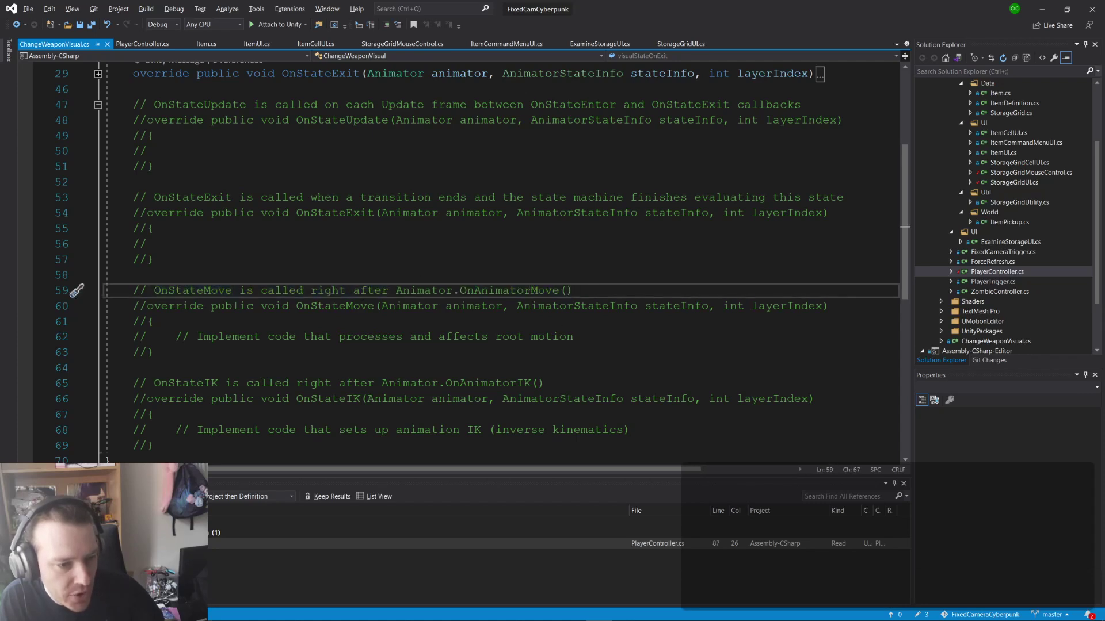
# - Highlight the commented OnStateIK method name and the OnAnimatorIK reference in its description
pyautogui.scroll(-2, 481, 262)
pyautogui.doubleClick(186, 290)
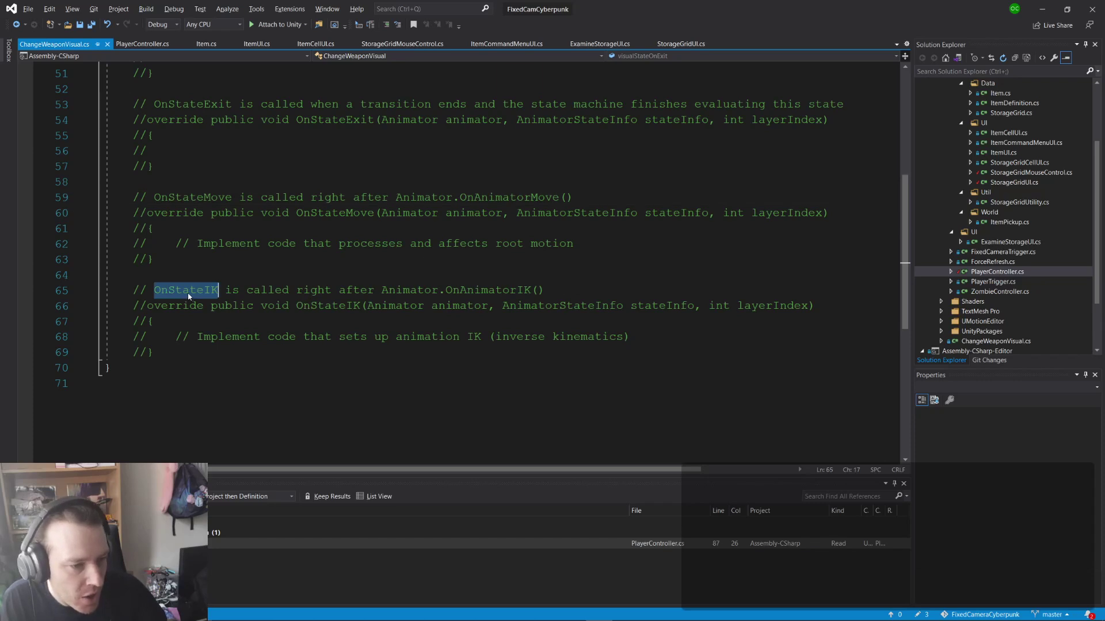
pyautogui.doubleClick(327, 305)
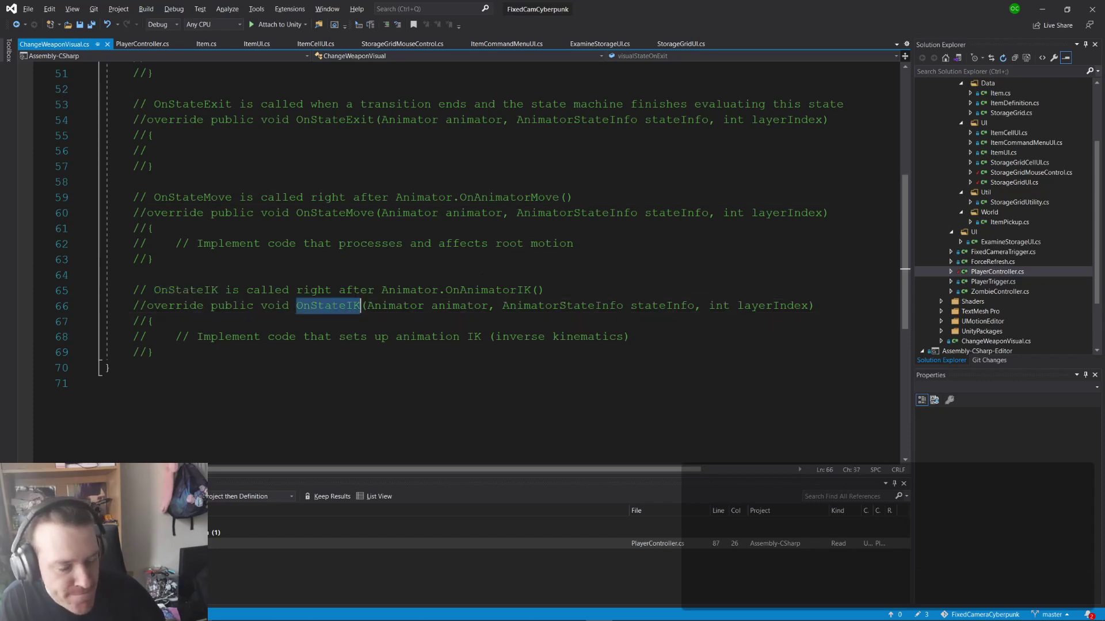
pyautogui.doubleClick(488, 291)
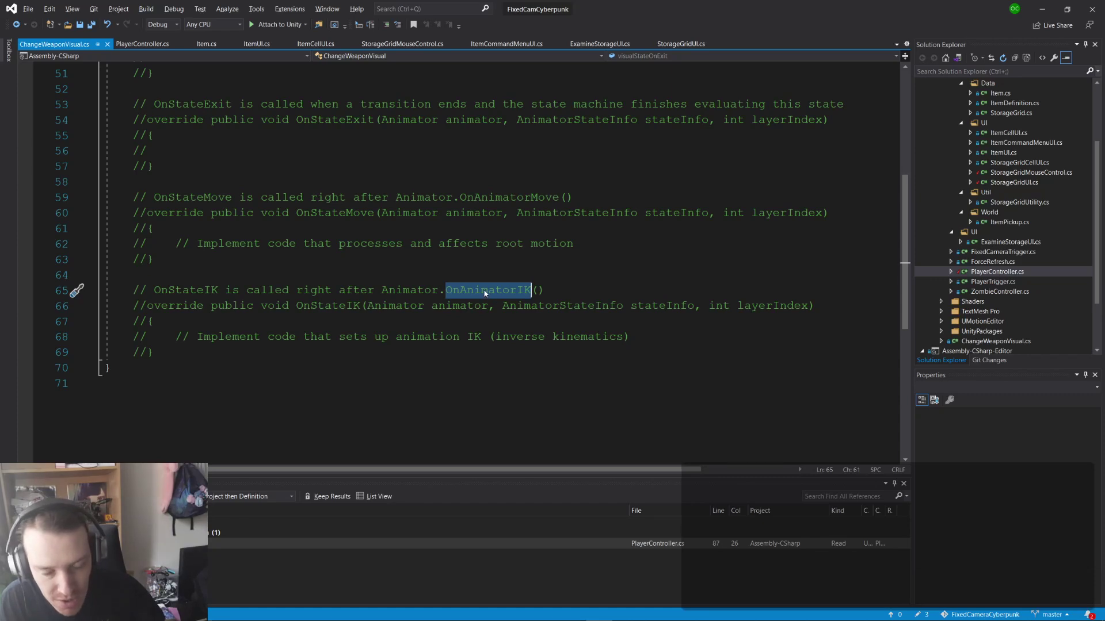
pyautogui.click(614, 280)
# - Collapse the commented-out callbacks block in ChangeWeaponVisual and point out the OnStateEnter method
pyautogui.scroll(7, 456, 277)
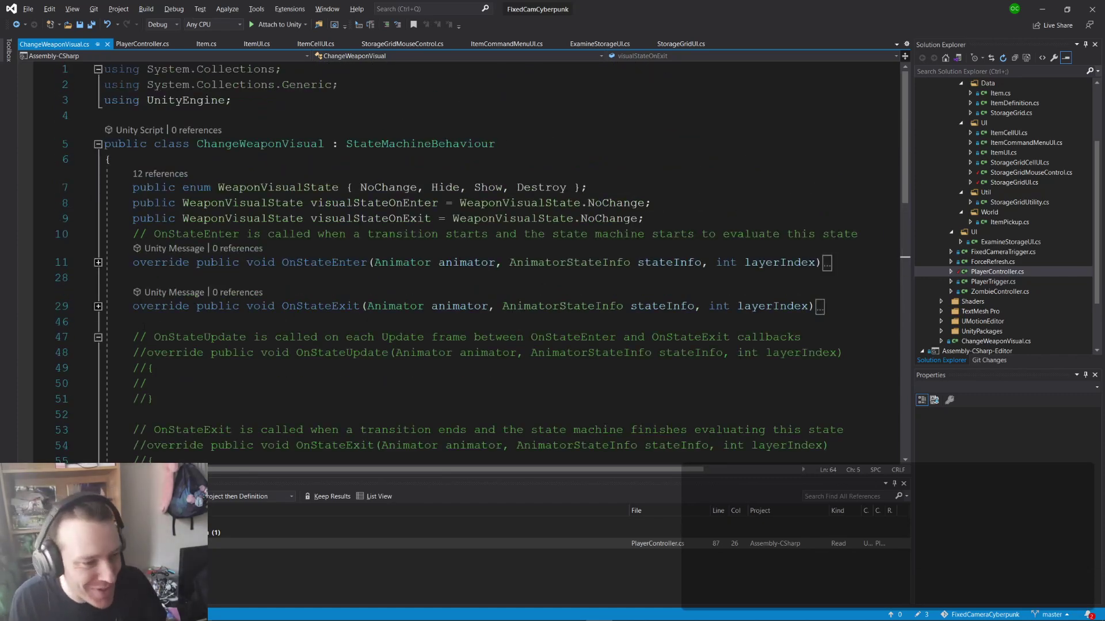
pyautogui.click(98, 337)
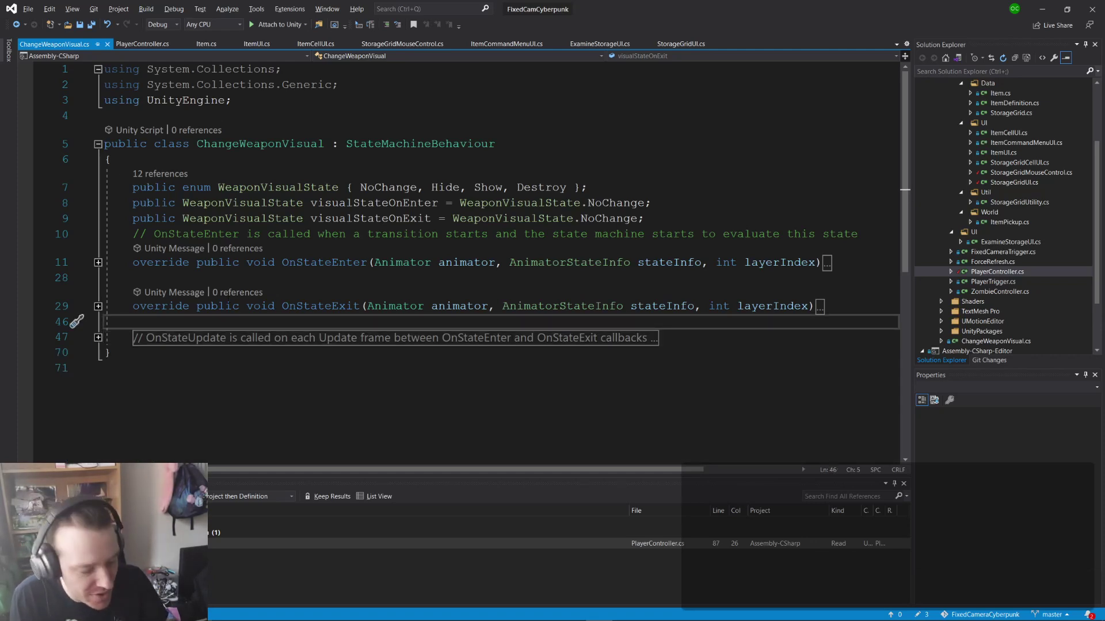
pyautogui.click(349, 263)
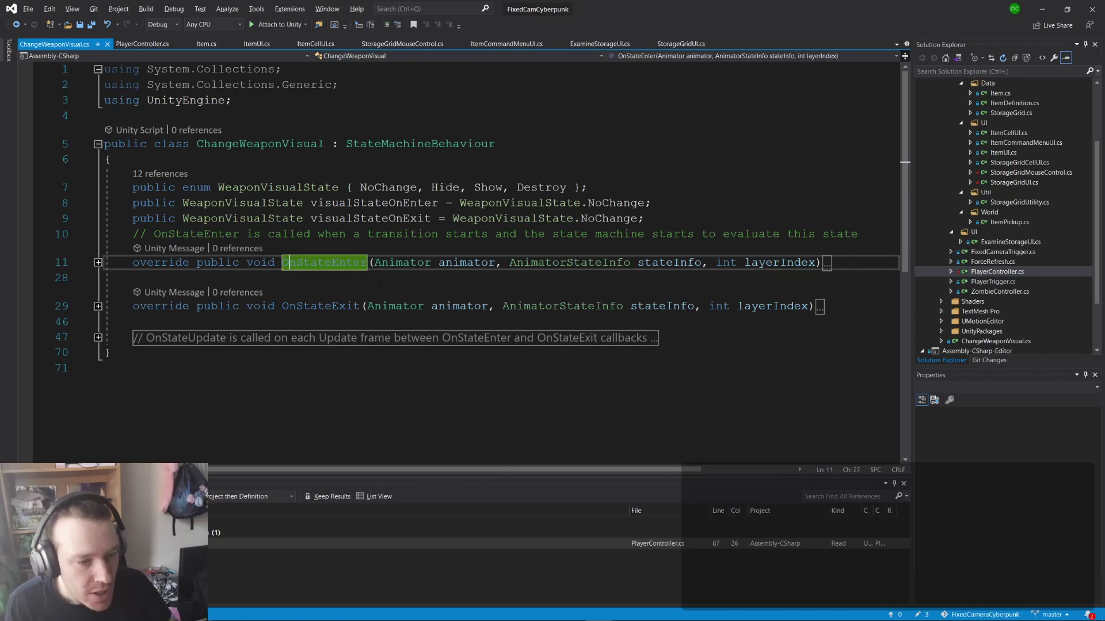
pyautogui.click(349, 279)
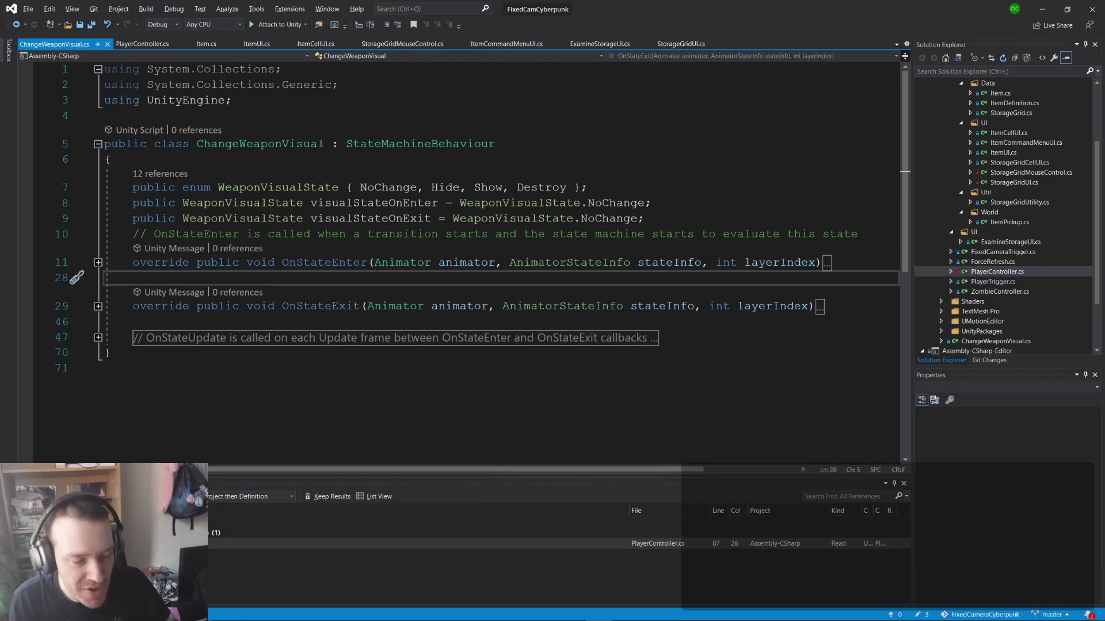
# - Switch to Firefox and read the Unity article's section on not writing complex code inside of state machine behaviors at 140% zoom
pyautogui.hotkey('alt', 'Tab')
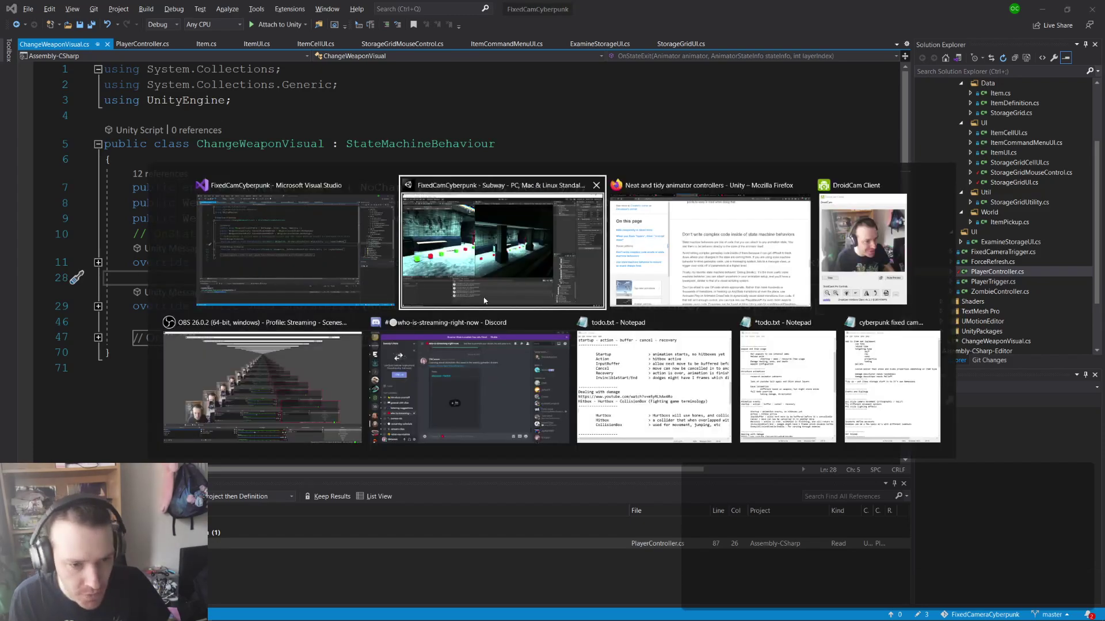
pyautogui.hotkey('alt', 'Tab')
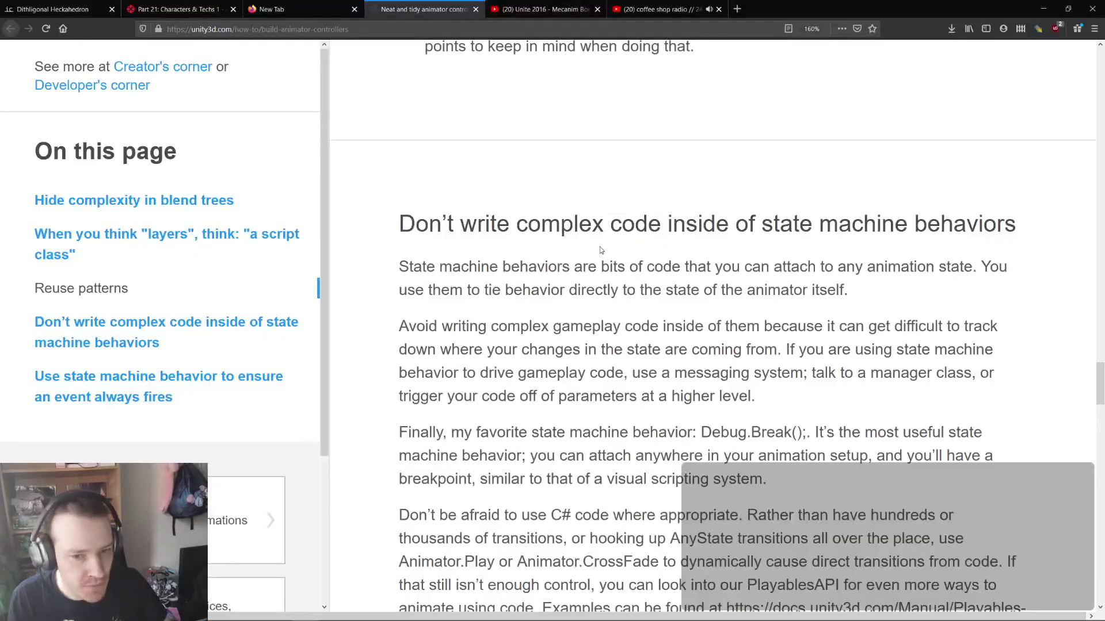
pyautogui.keyDown('ctrl'); pyautogui.scroll(-2, 608, 252); pyautogui.keyUp('ctrl')
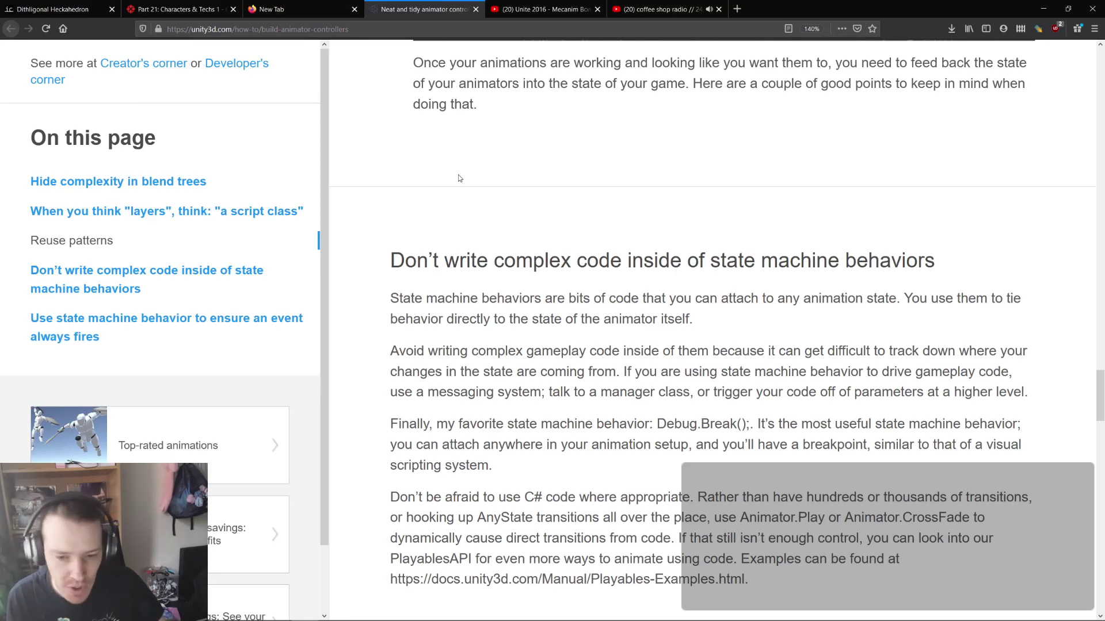
# - Read the section on using state machine behavior to ensure an animation event always fires, highlighting part of its heading
pyautogui.scroll(-4, 456, 282)
pyautogui.scroll(-5, 549, 260)
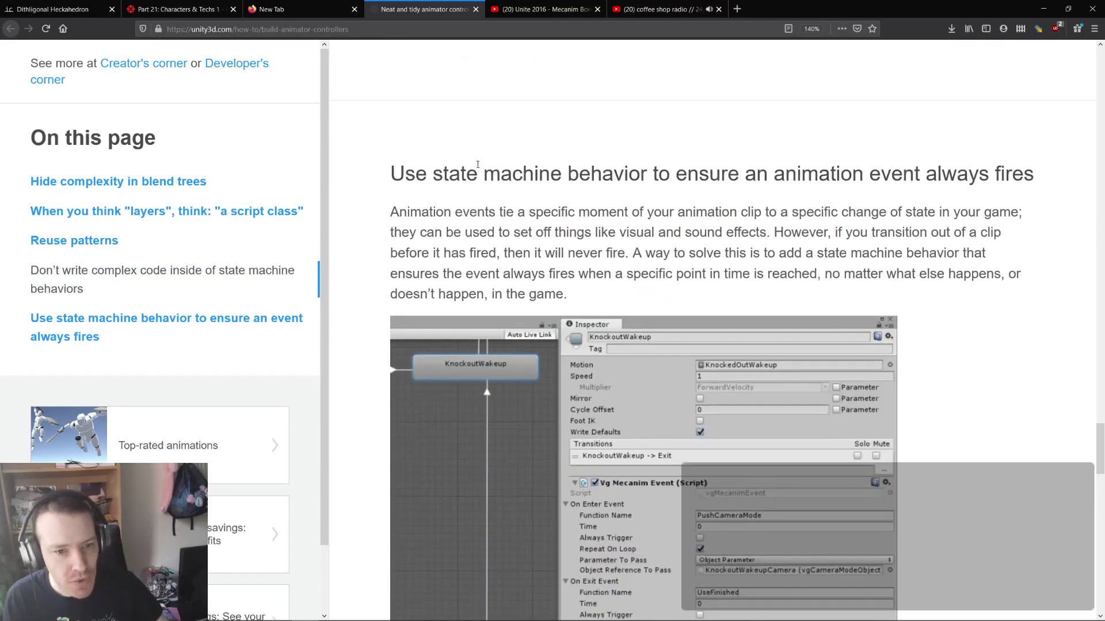
pyautogui.moveTo(405, 176); pyautogui.dragTo(629, 178)
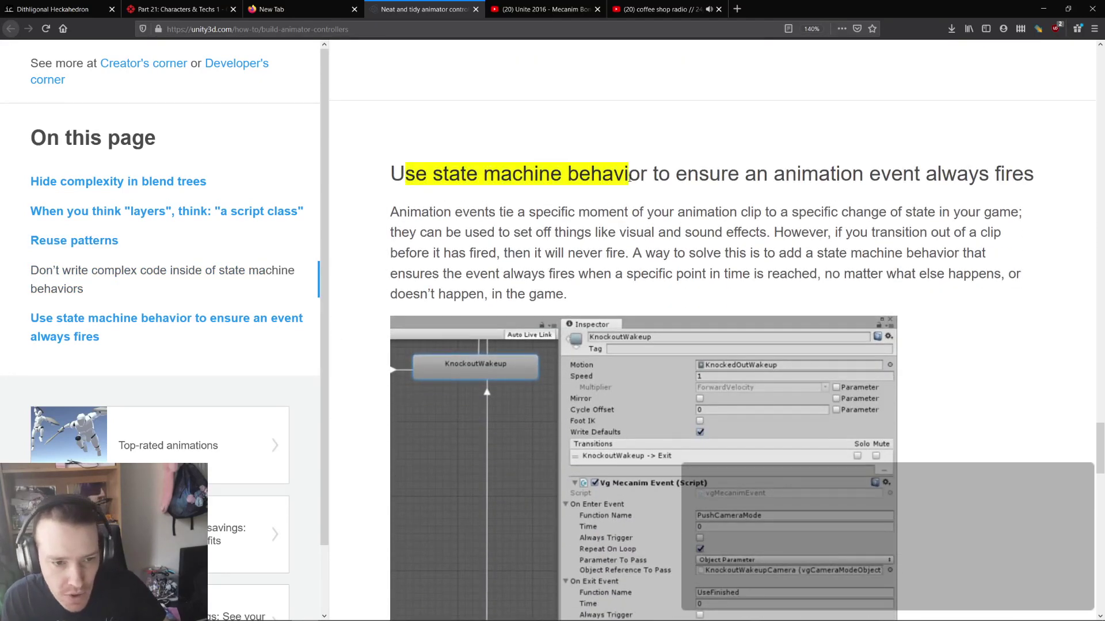
pyautogui.click(629, 178)
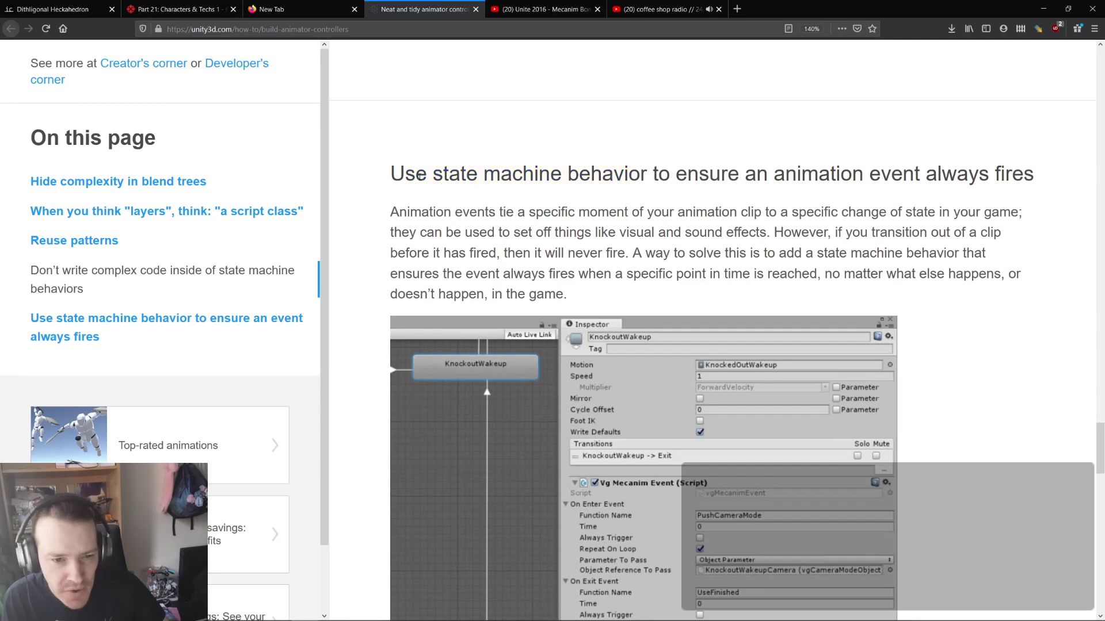
pyautogui.moveTo(432, 176); pyautogui.dragTo(672, 176)
pyautogui.click(747, 164)
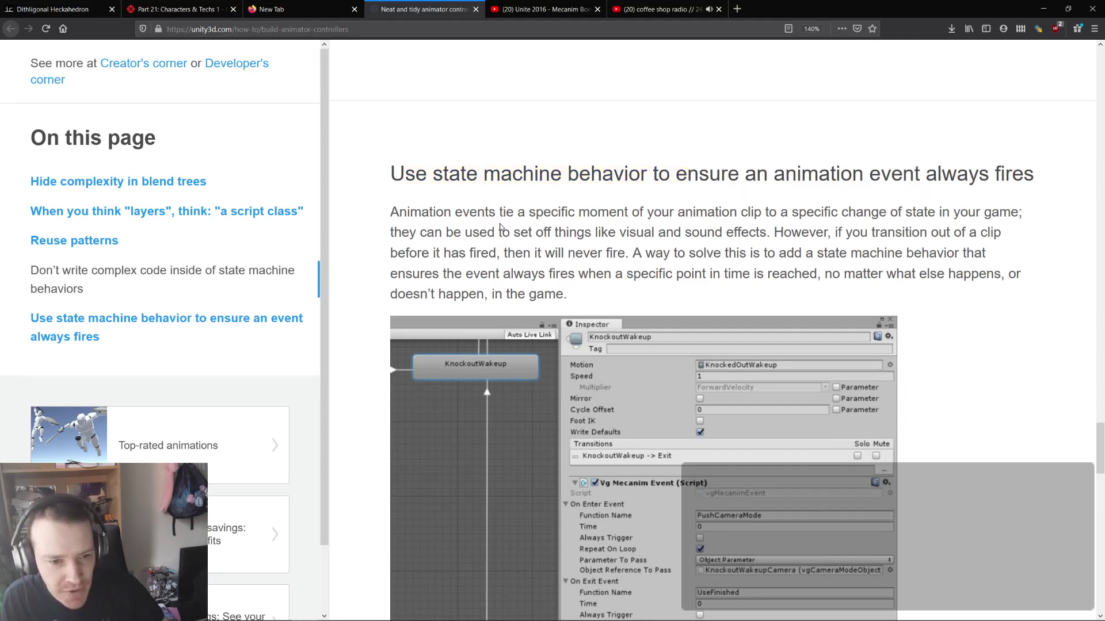
pyautogui.scroll(-1, 559, 201)
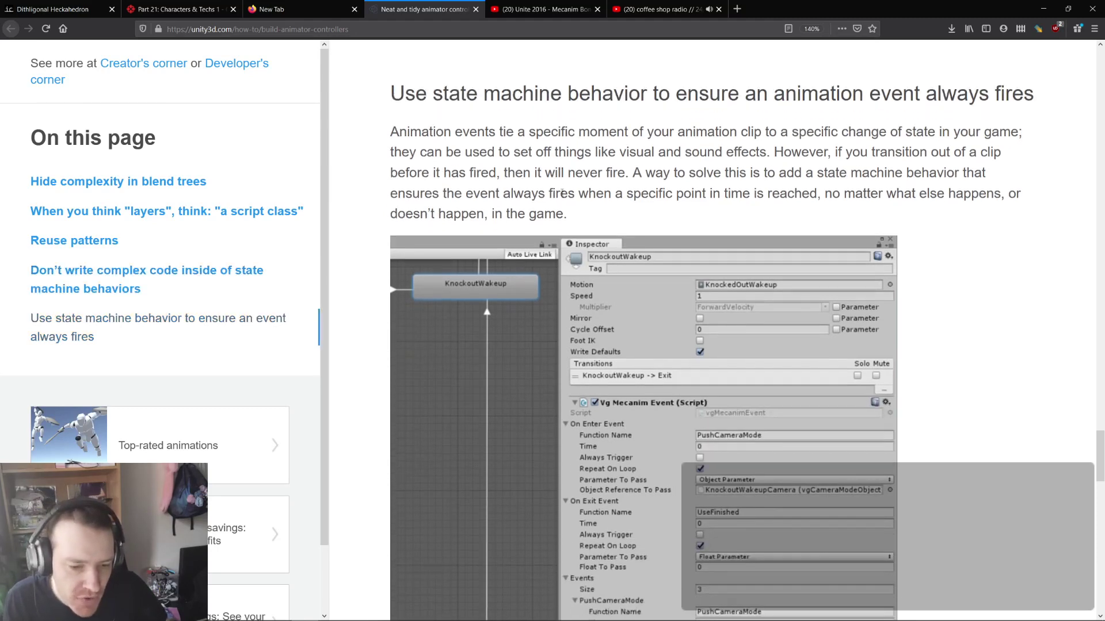
pyautogui.scroll(-5, 539, 167)
pyautogui.scroll(5, 538, 168)
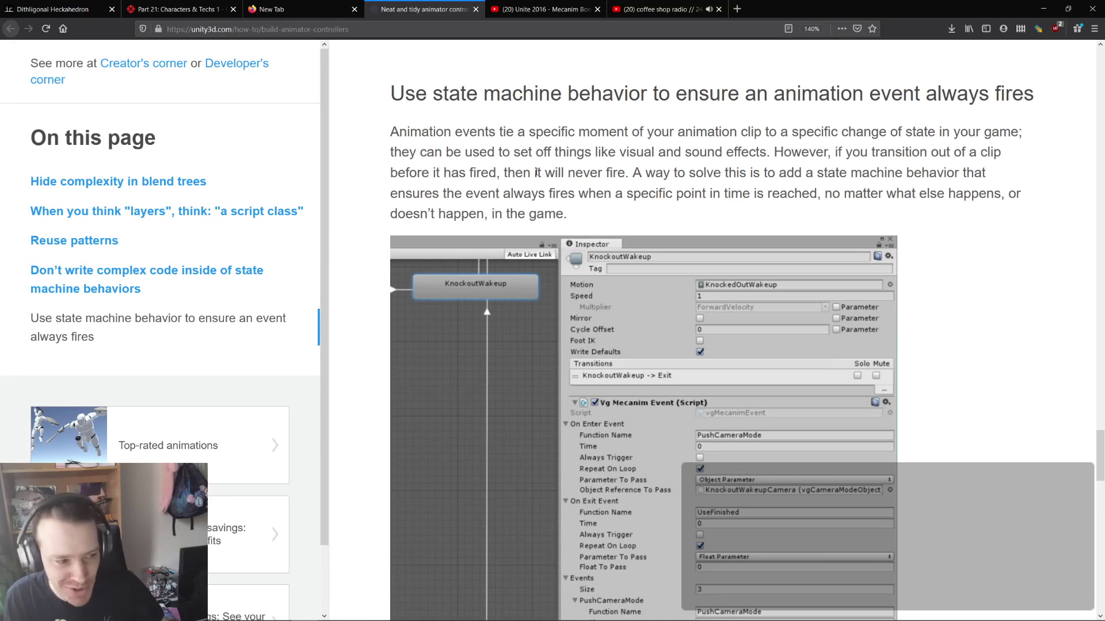
# - Switch to Unity, briefly expand and collapse the Scene object in the hierarchy, and select the Player object
pyautogui.hotkey('alt', 'Tab')
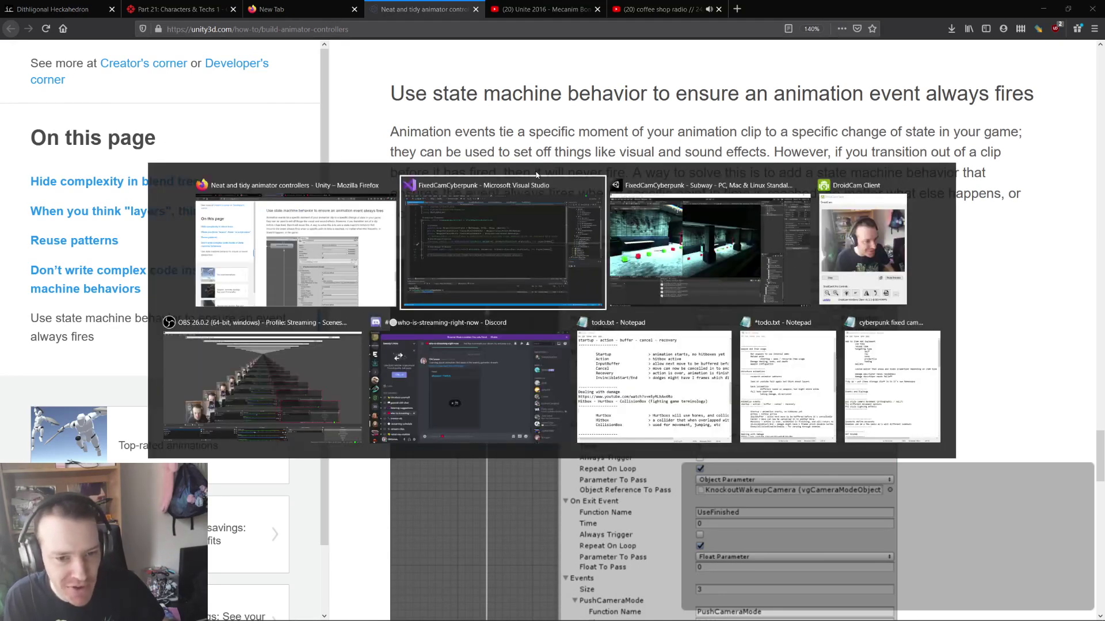
pyautogui.hotkey('alt', 'Tab')
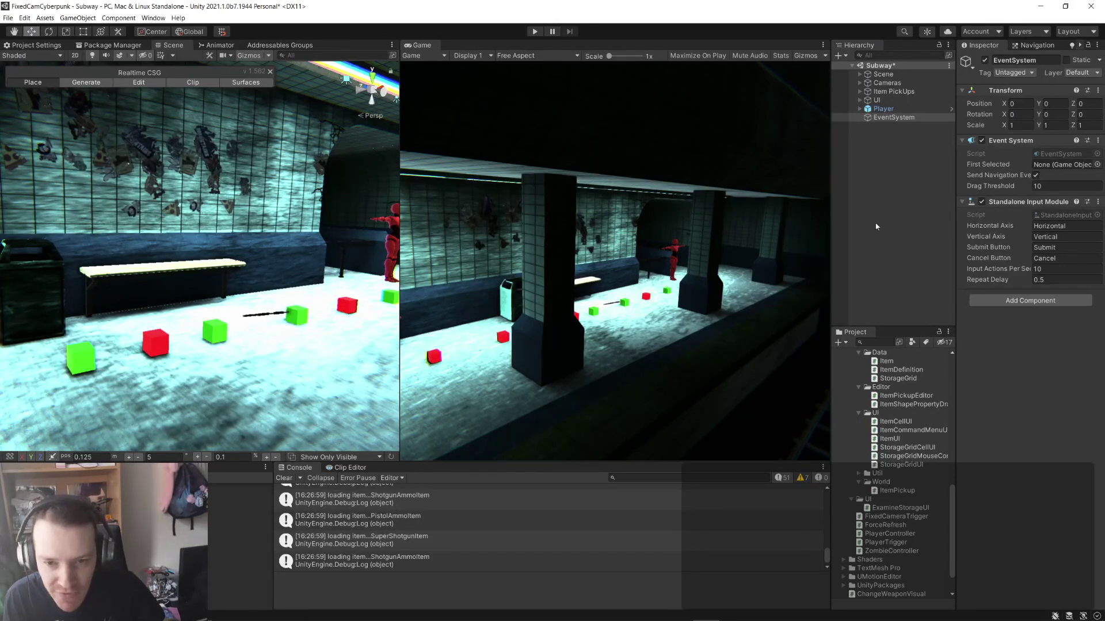
pyautogui.click(861, 76)
pyautogui.click(860, 75)
pyautogui.click(865, 77)
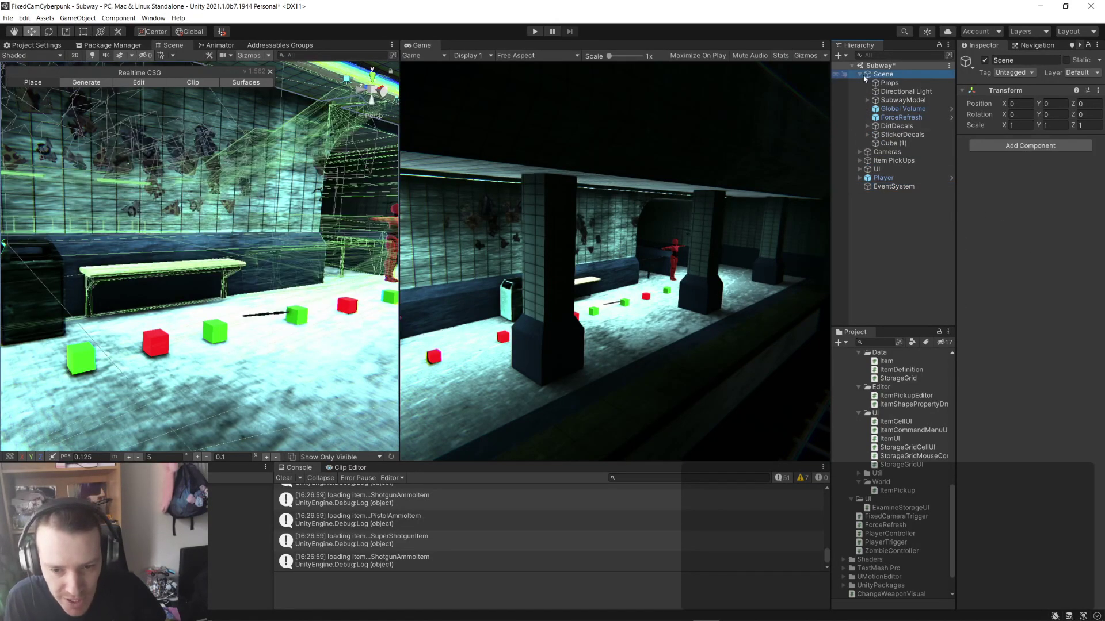
pyautogui.click(860, 74)
pyautogui.click(883, 109)
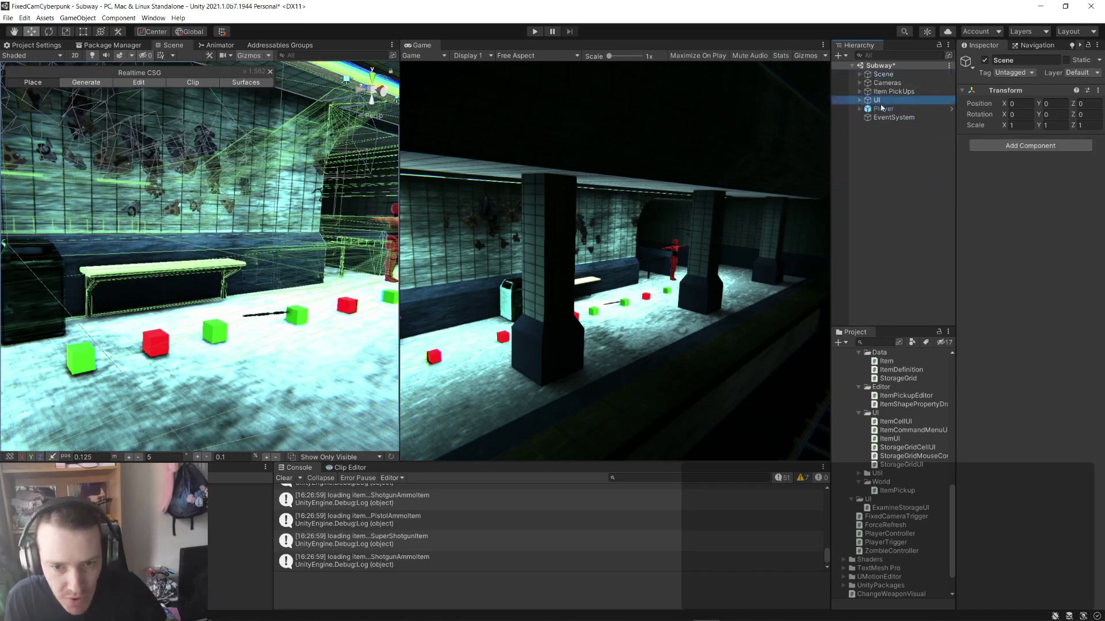
# - Expand the 3D assets folder and select the Hurt animation clip in UMotionAnims/Exports
pyautogui.scroll(10, 886, 477)
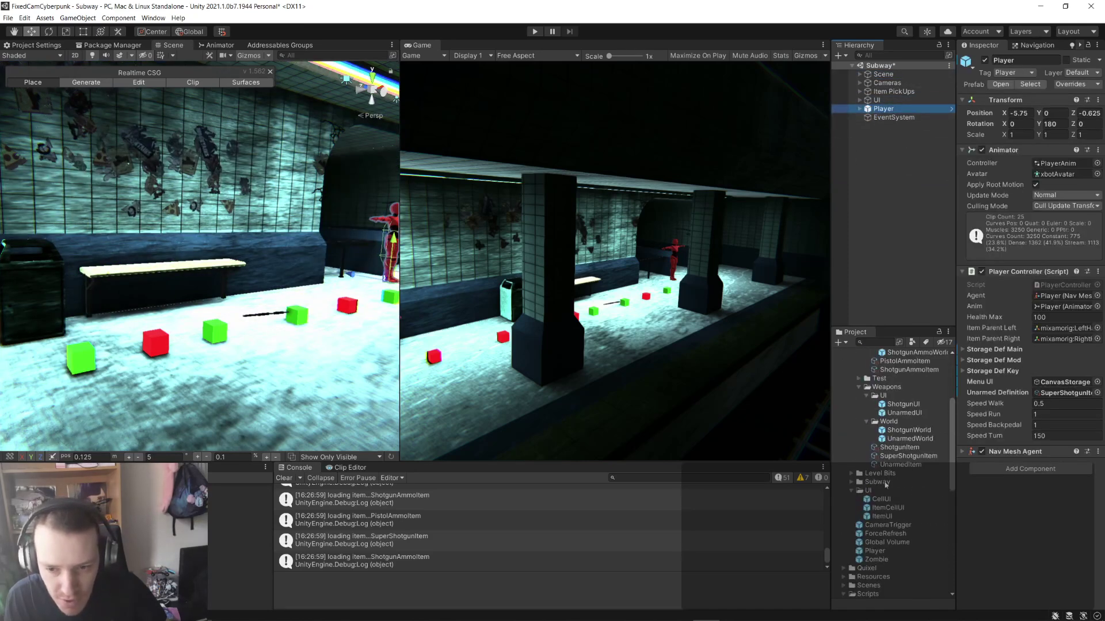
pyautogui.click(843, 363)
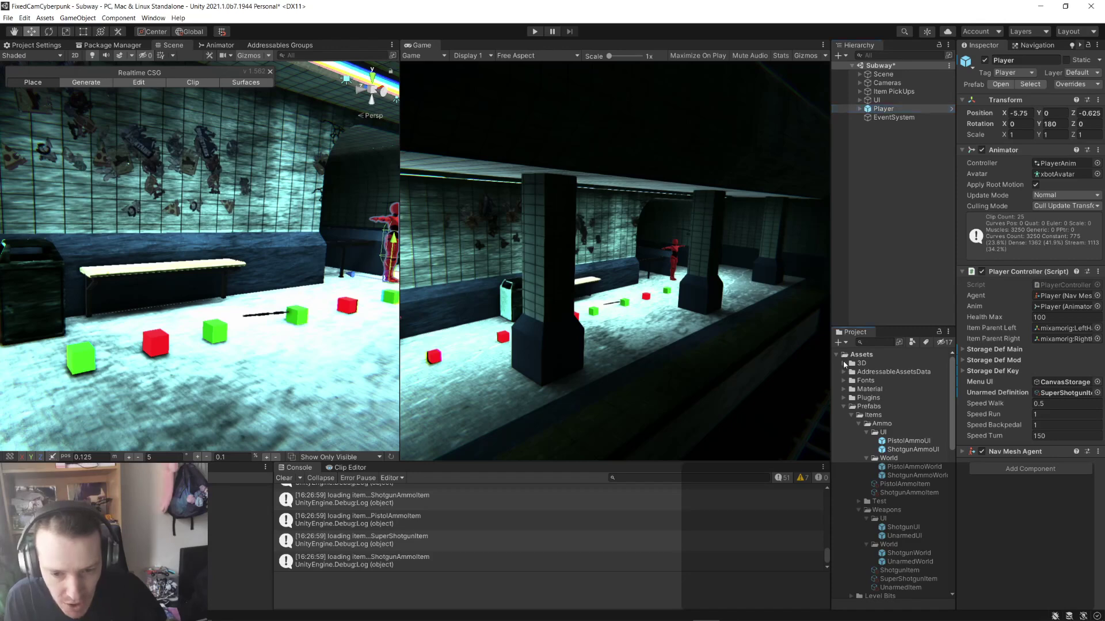
pyautogui.click(851, 381)
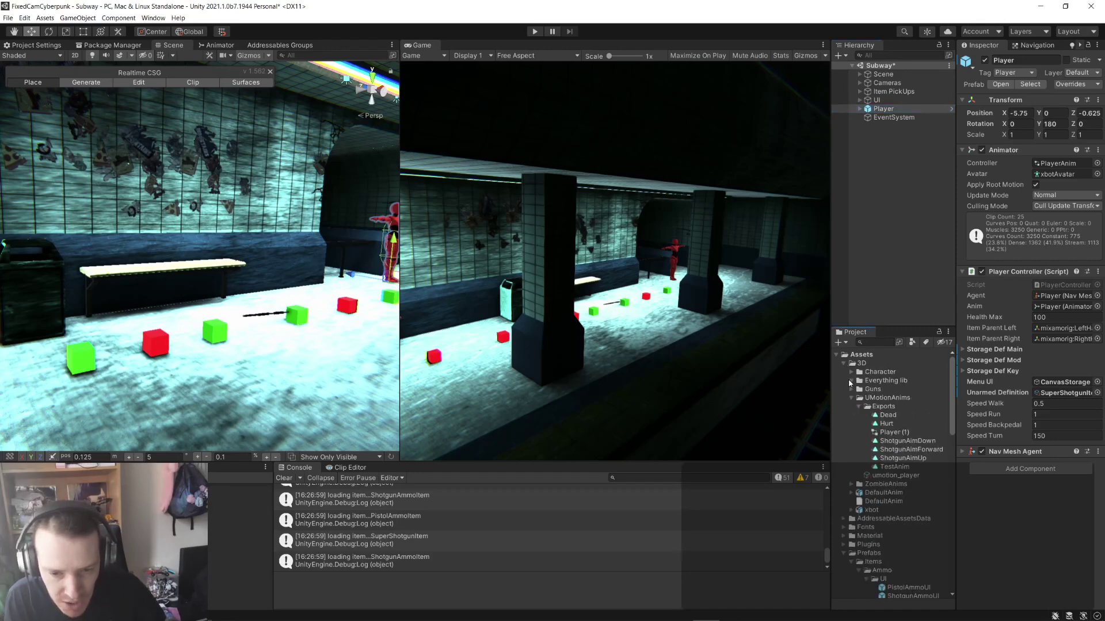
pyautogui.click(897, 432)
pyautogui.click(888, 424)
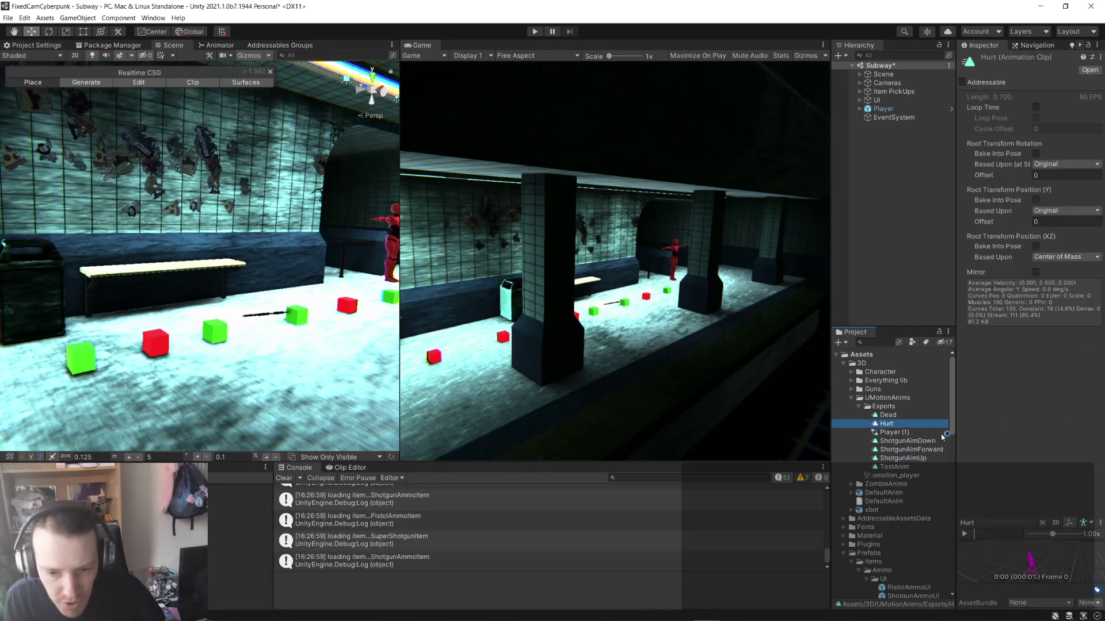
# - Widen the Inspector, enlarge its animation preview, and play and pause the Hurt clip
pyautogui.moveTo(953, 407); pyautogui.dragTo(833, 411)
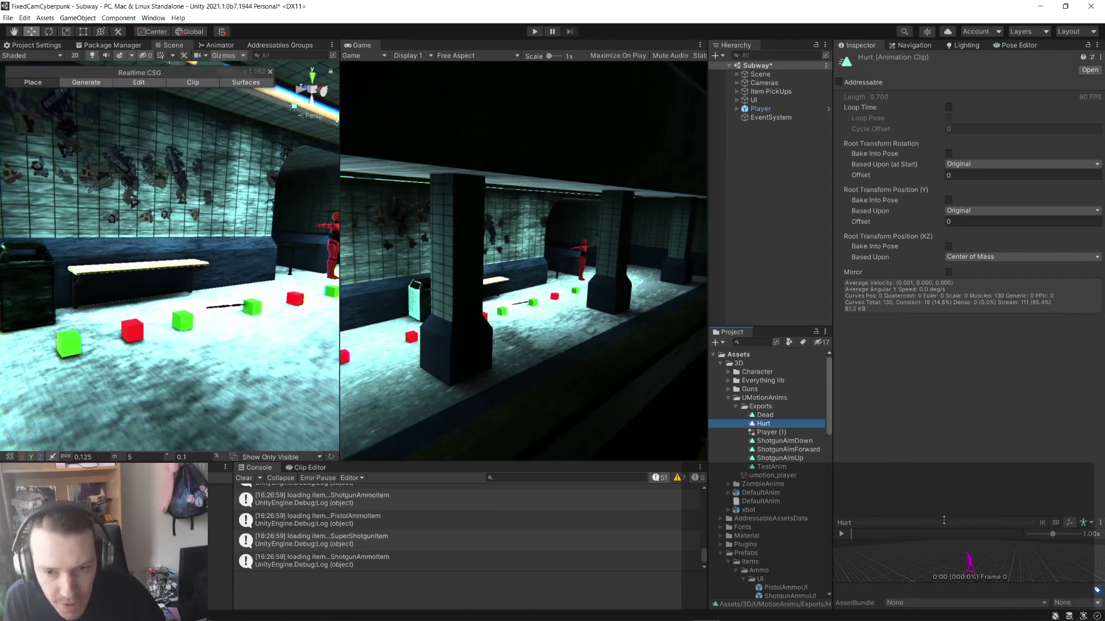
pyautogui.moveTo(943, 520); pyautogui.dragTo(966, 407)
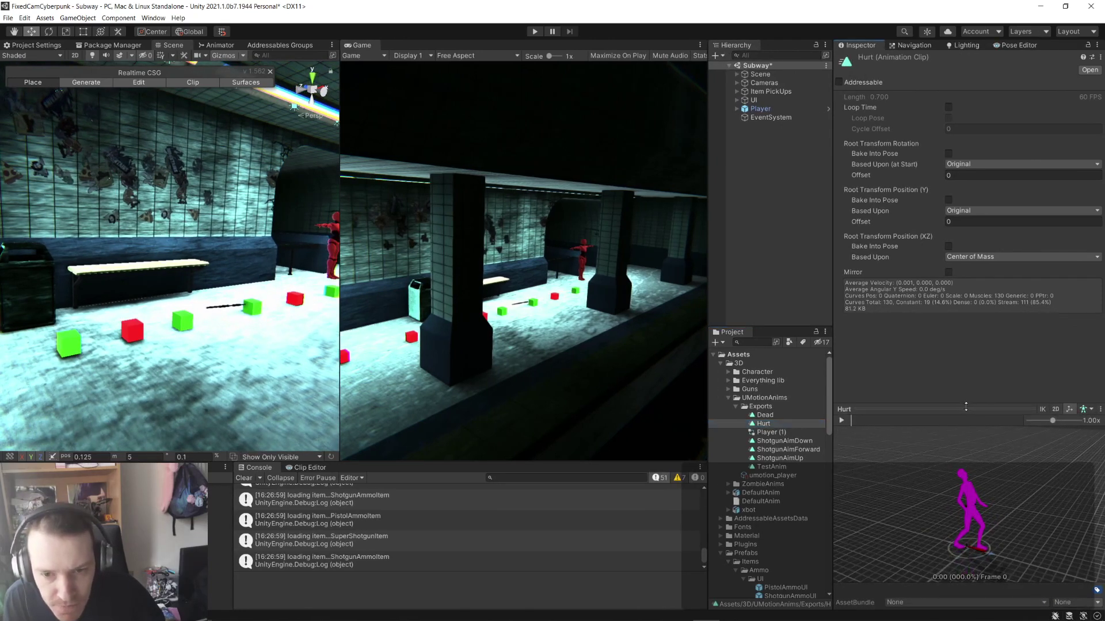
pyautogui.click(841, 421)
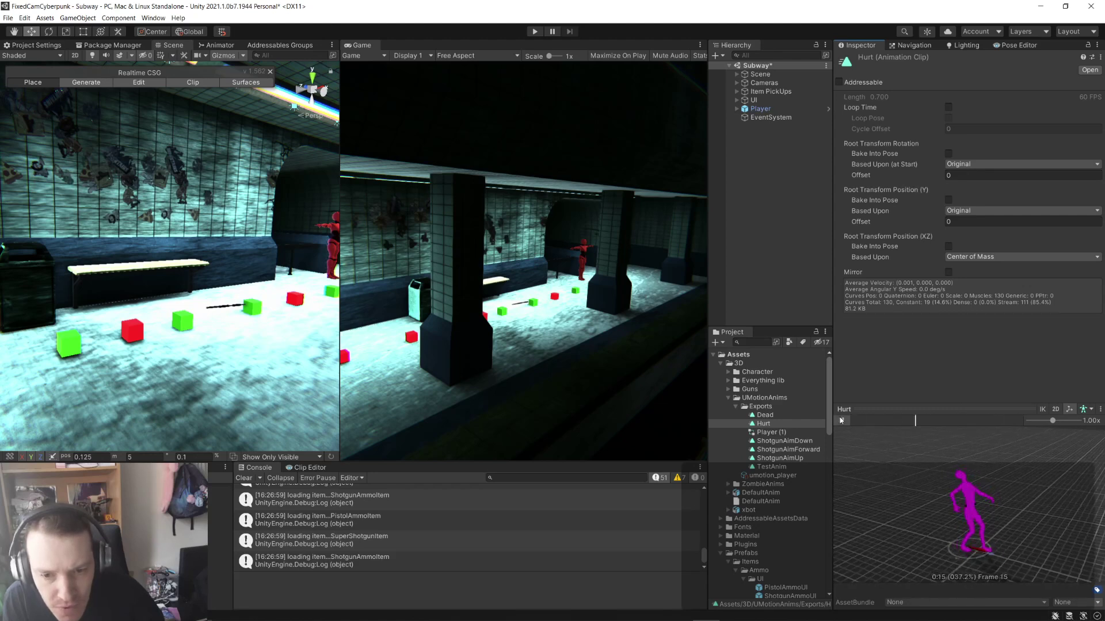
pyautogui.click(841, 420)
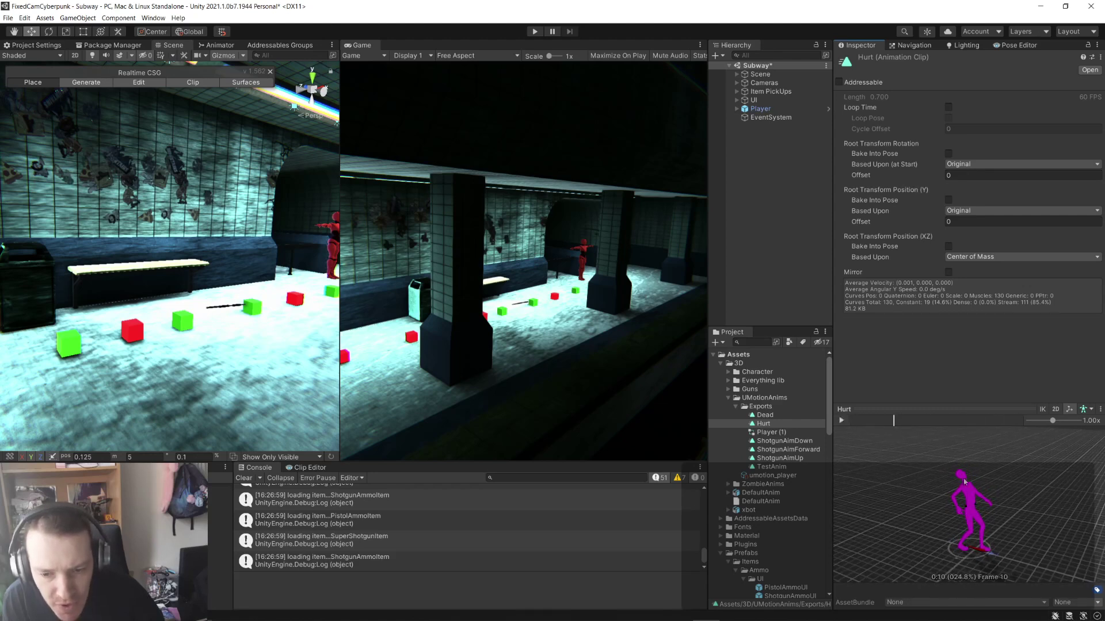
pyautogui.click(841, 421)
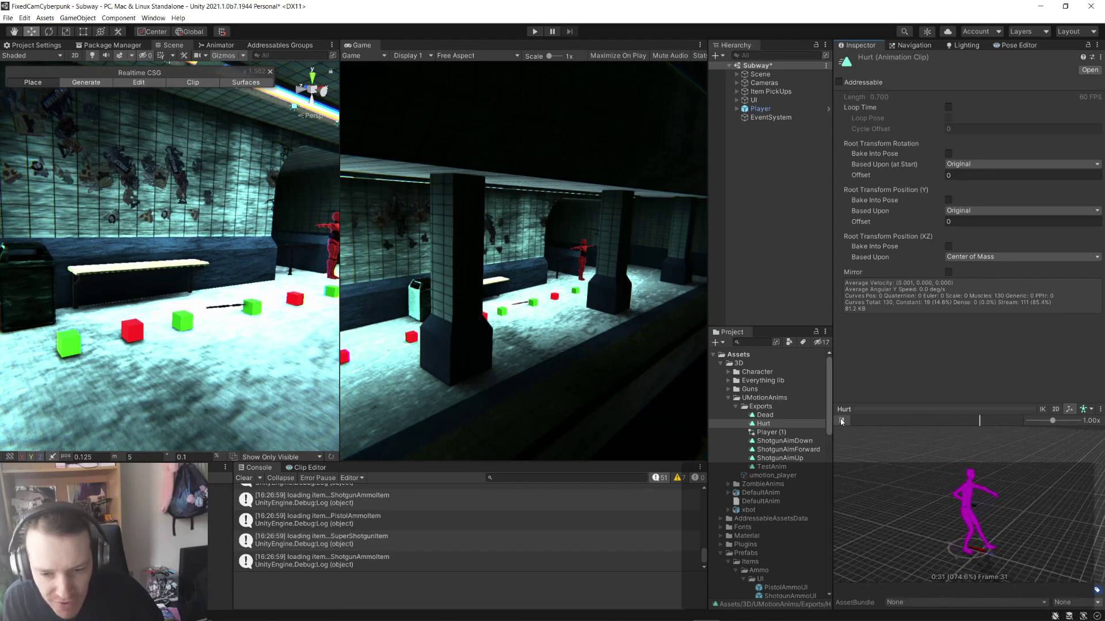
pyautogui.click(841, 421)
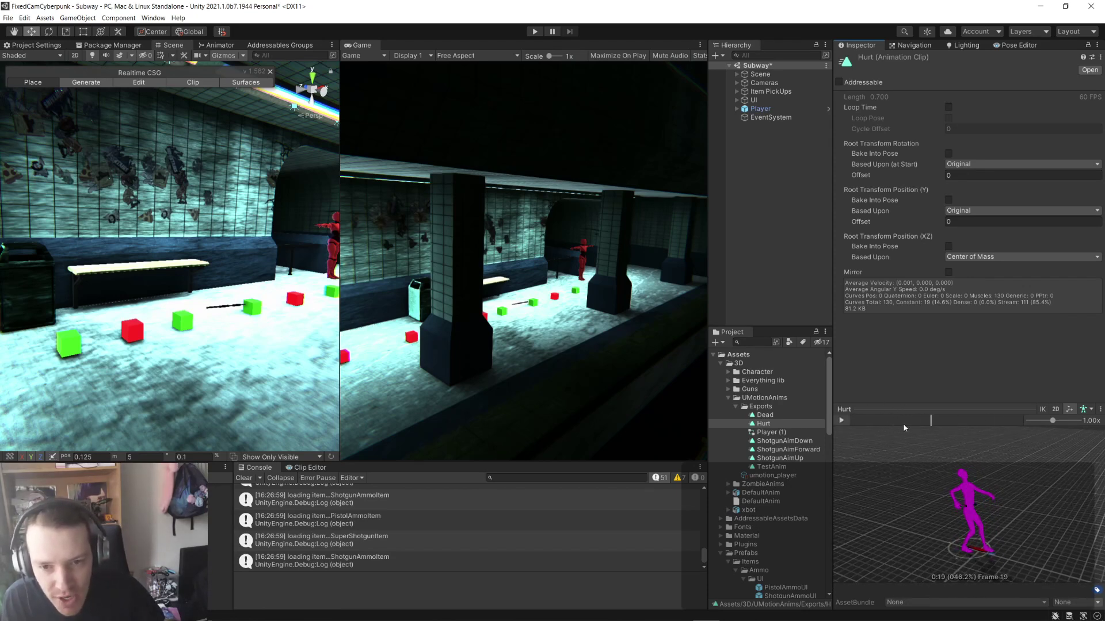
pyautogui.click(771, 423)
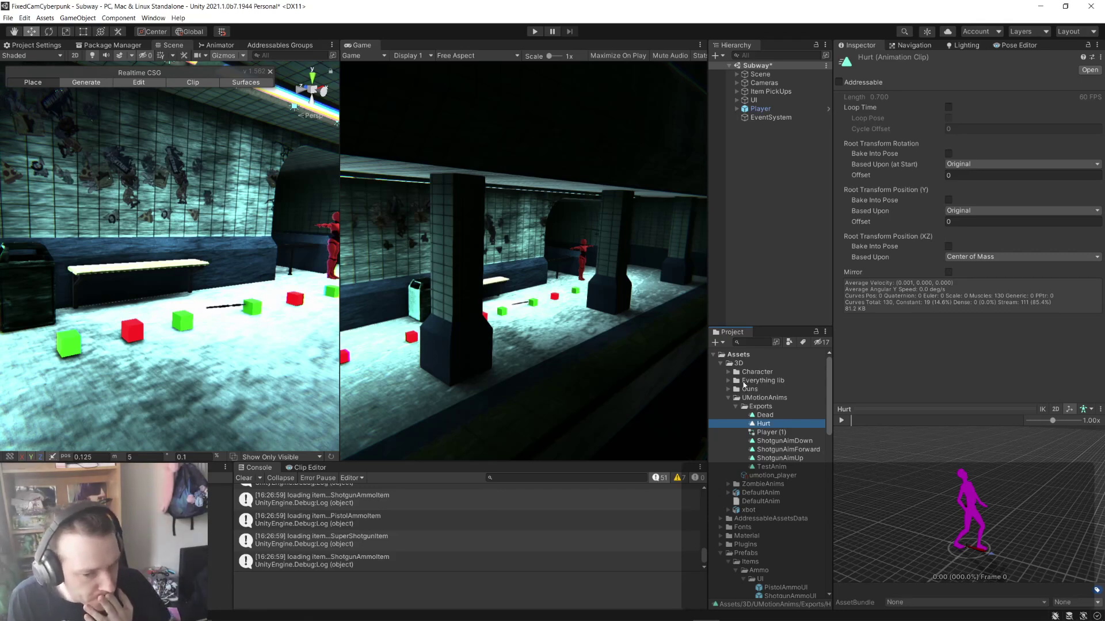
# - Expand the ZombieAnims folder, select the walking (2) model, and play its animation preview
pyautogui.click(729, 484)
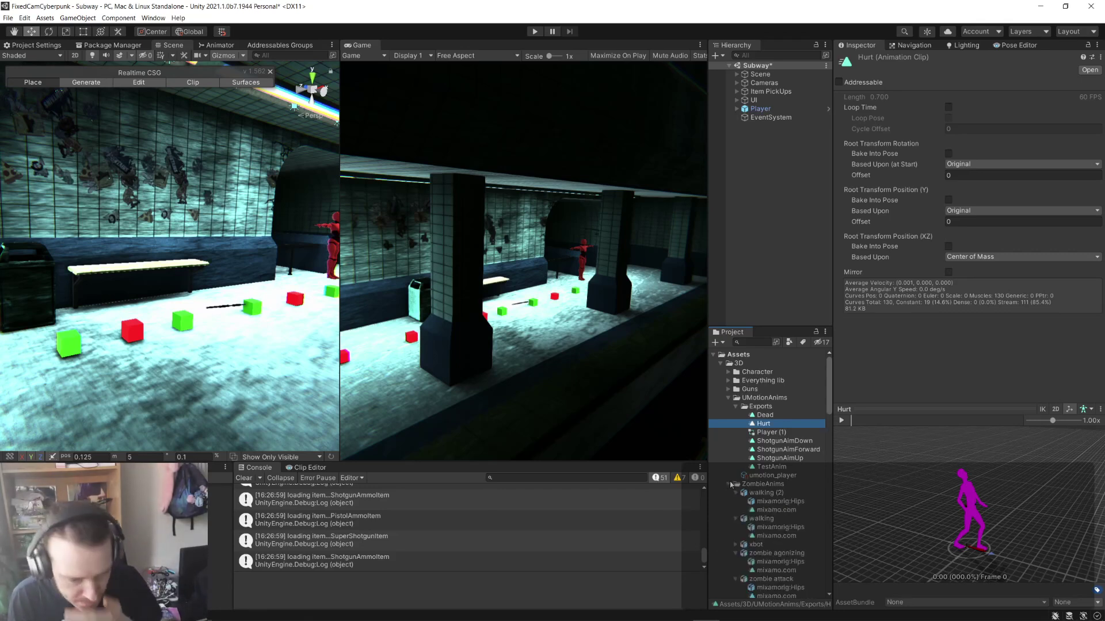
pyautogui.click(765, 493)
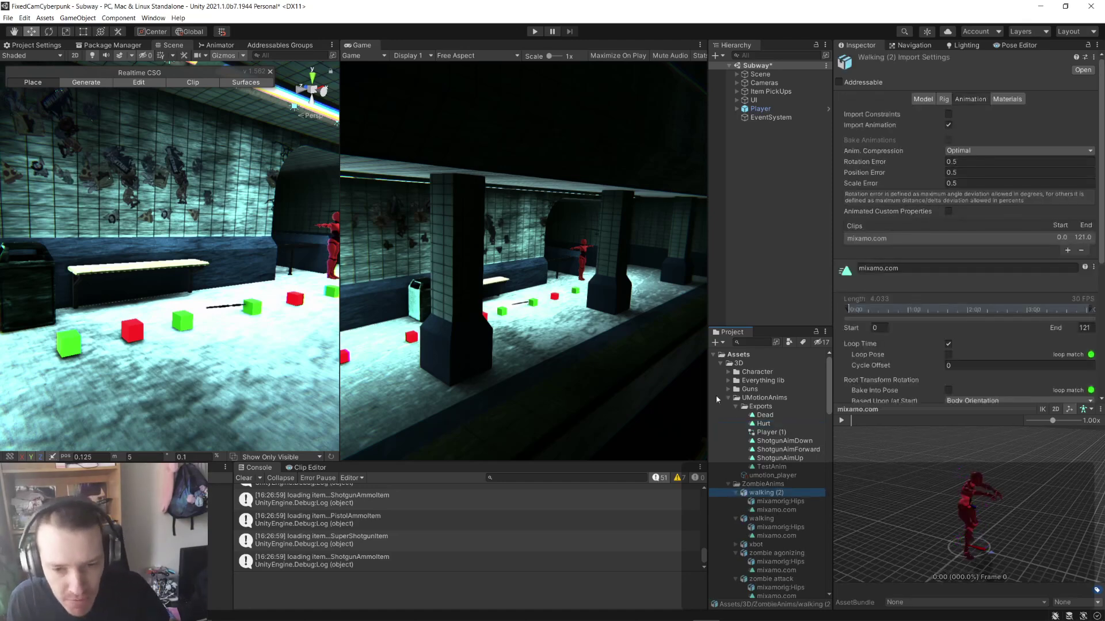
pyautogui.click(842, 421)
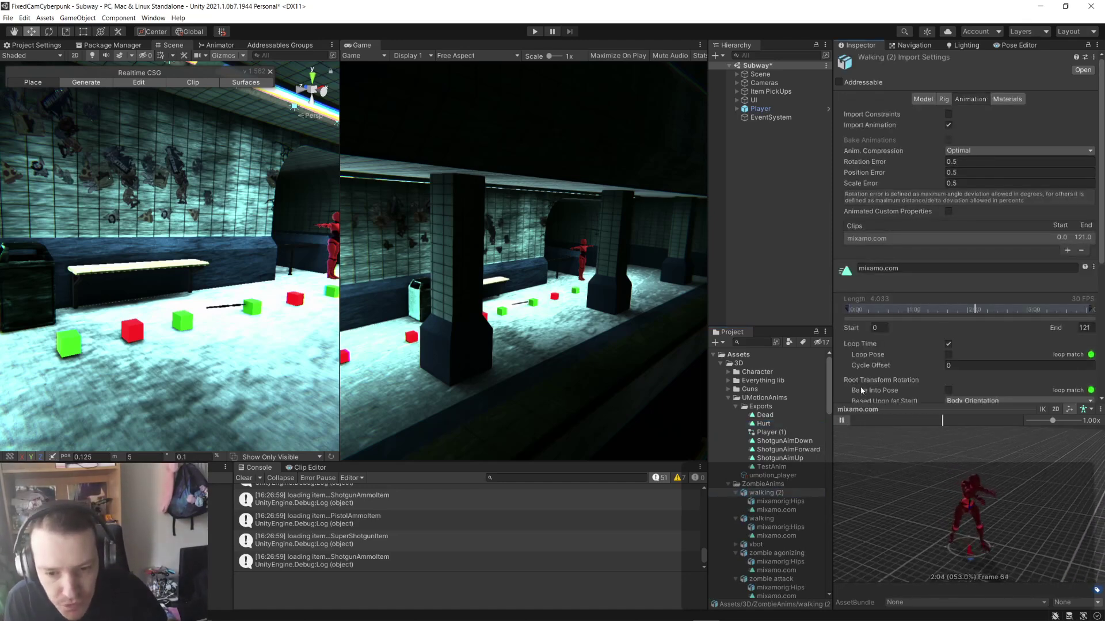
# - Look through the walking (2) animation import settings and expand the clip's Events section
pyautogui.scroll(-5, 892, 348)
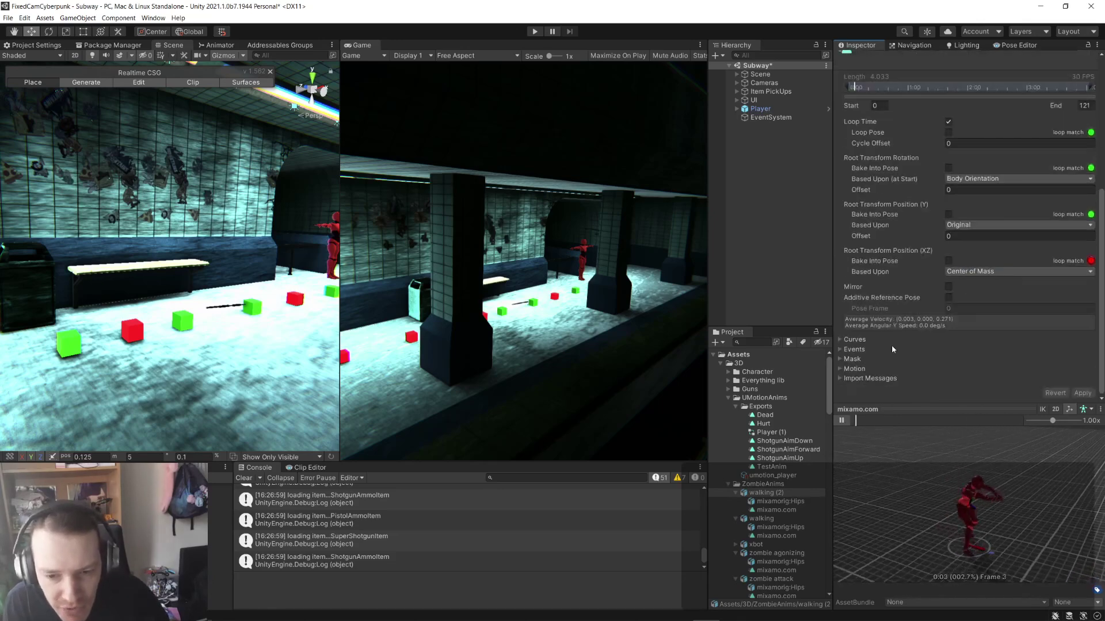
pyautogui.scroll(5, 885, 351)
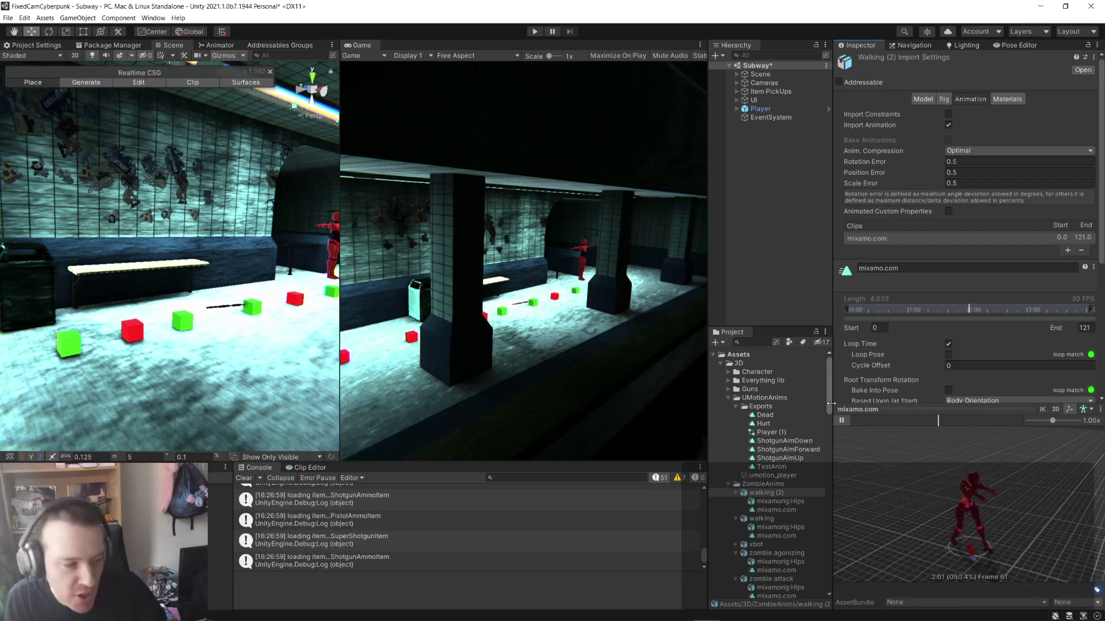
pyautogui.scroll(-5, 933, 325)
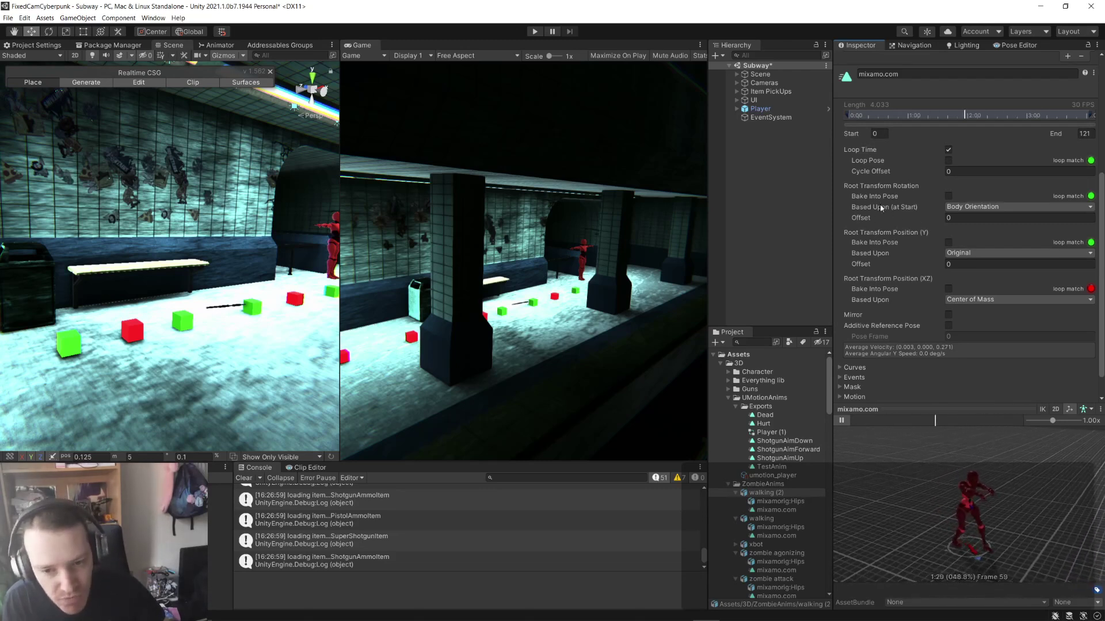
pyautogui.scroll(-1, 871, 307)
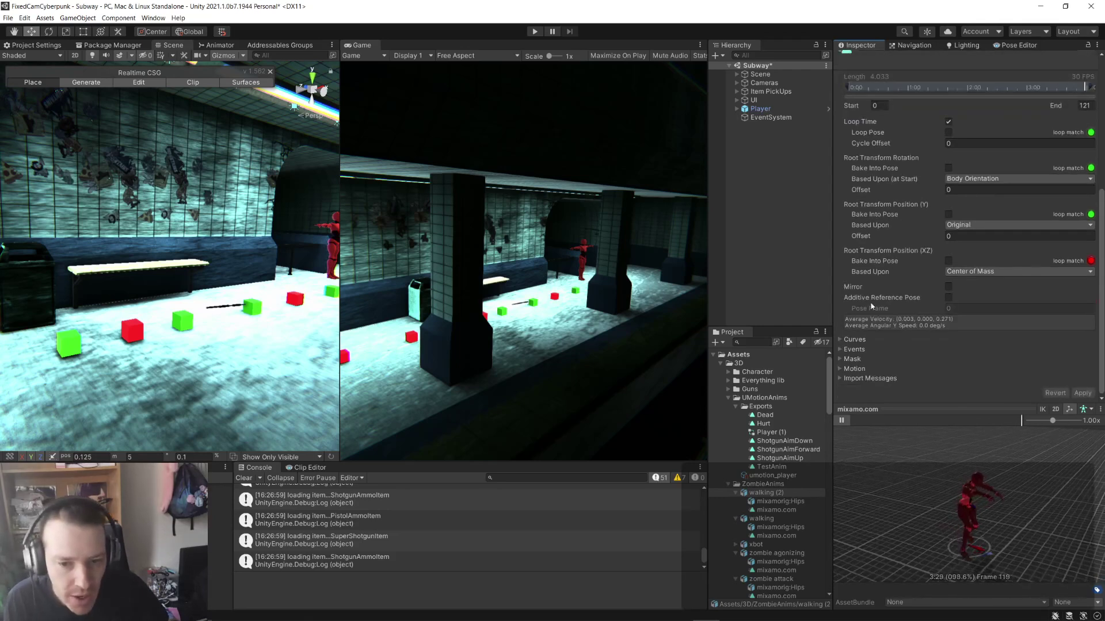
pyautogui.click(840, 349)
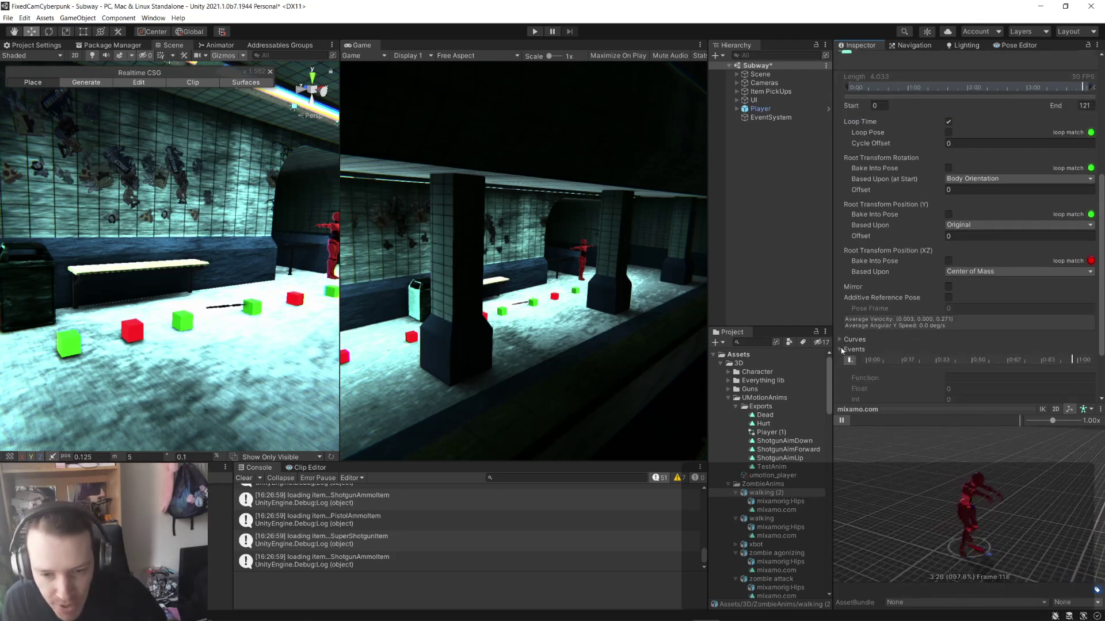
pyautogui.scroll(-3, 871, 347)
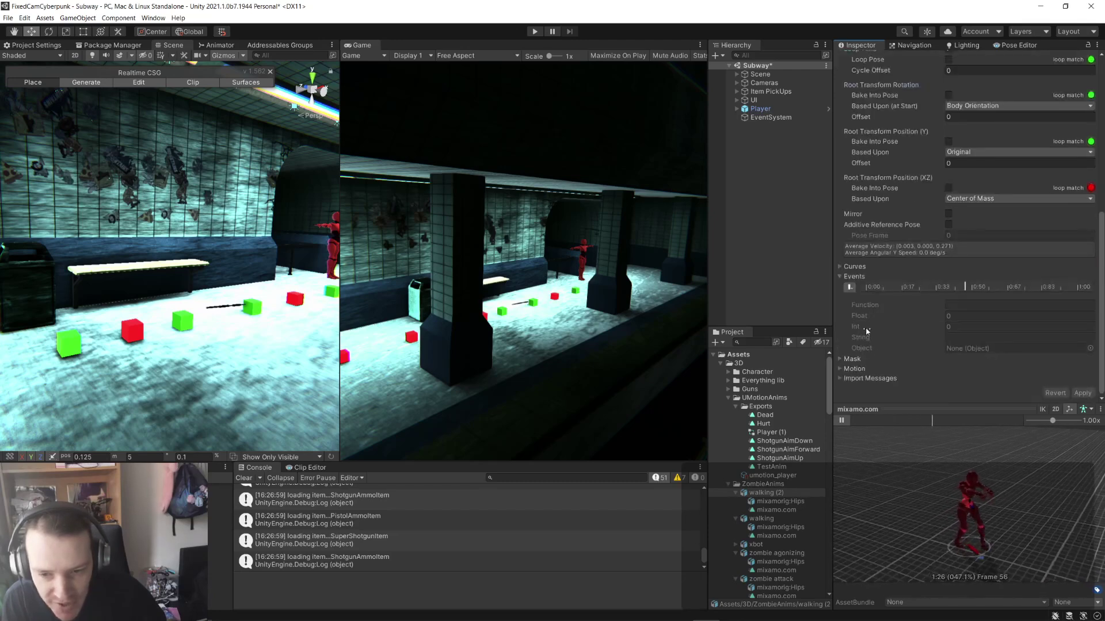
# - Add an animation event at frame 62 of the paused walking (2) clip, with Footstep as its function name
pyautogui.click(841, 422)
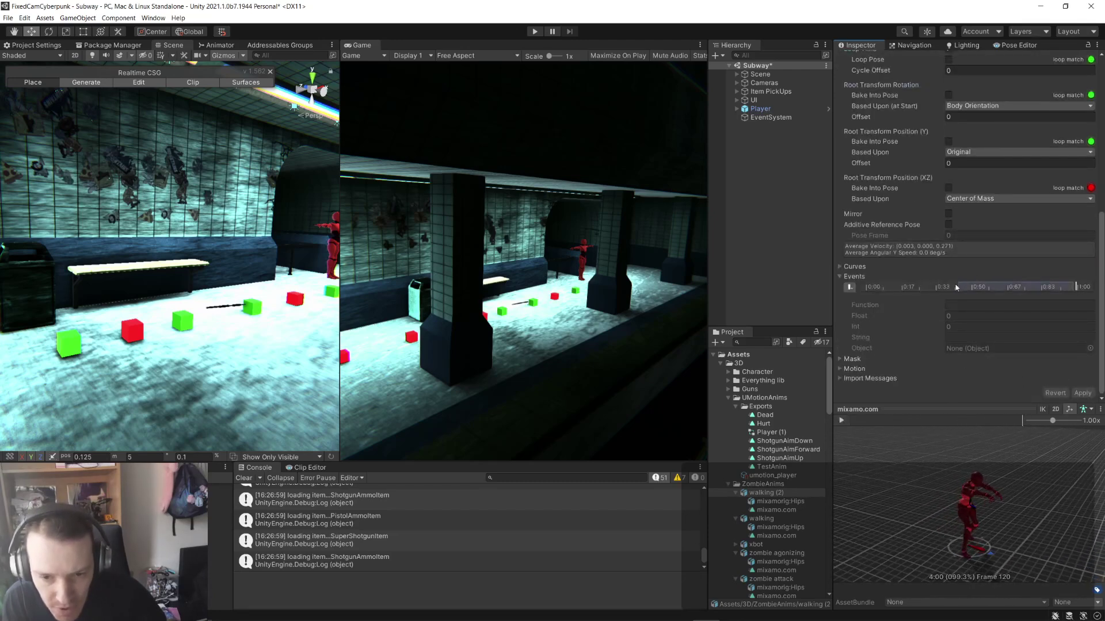
pyautogui.moveTo(956, 287); pyautogui.dragTo(932, 288)
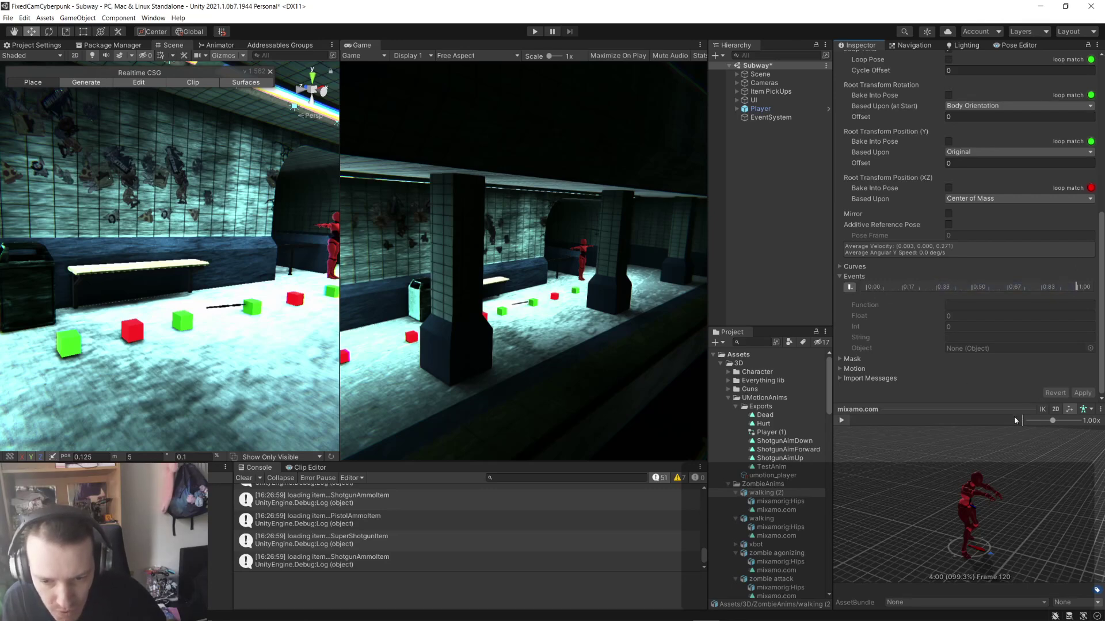
pyautogui.moveTo(1016, 421); pyautogui.dragTo(940, 421)
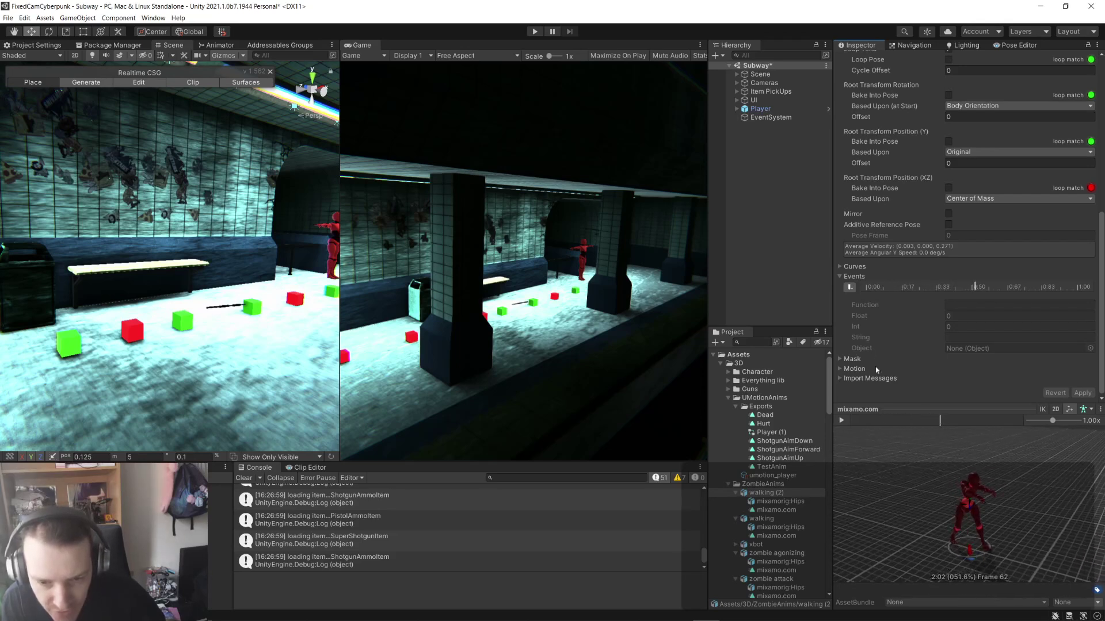
pyautogui.click(850, 288)
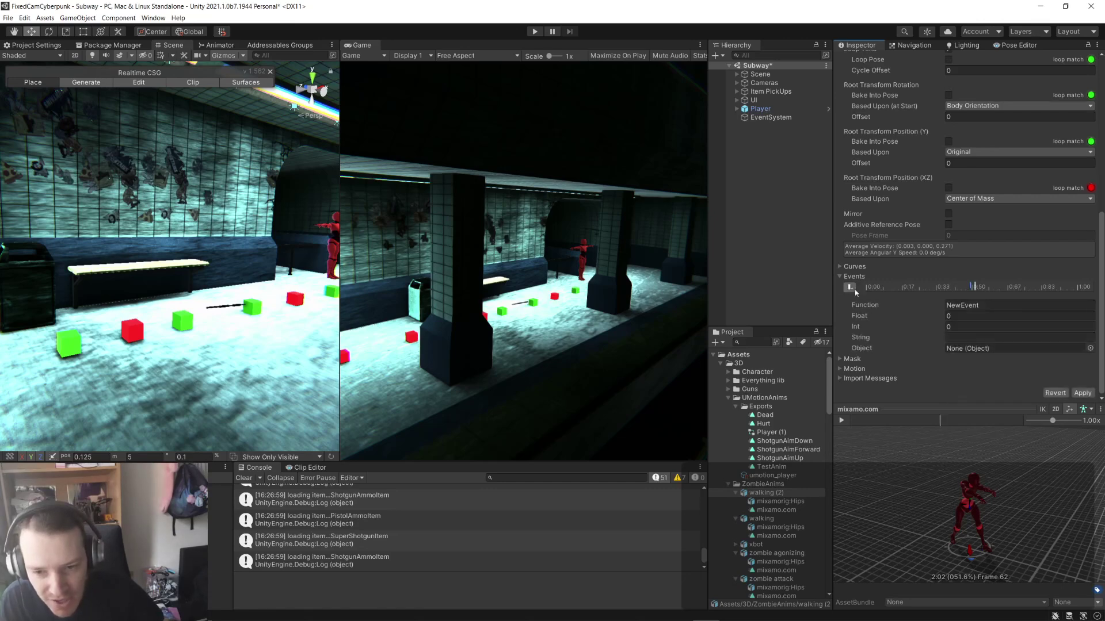
pyautogui.click(1001, 303)
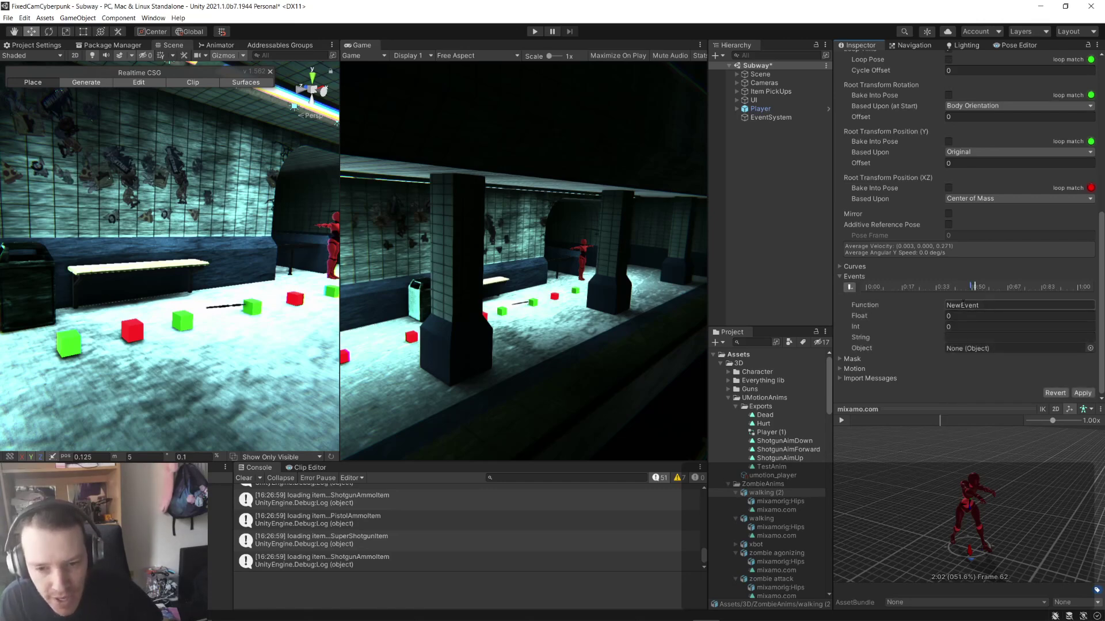
pyautogui.doubleClick(1001, 305)
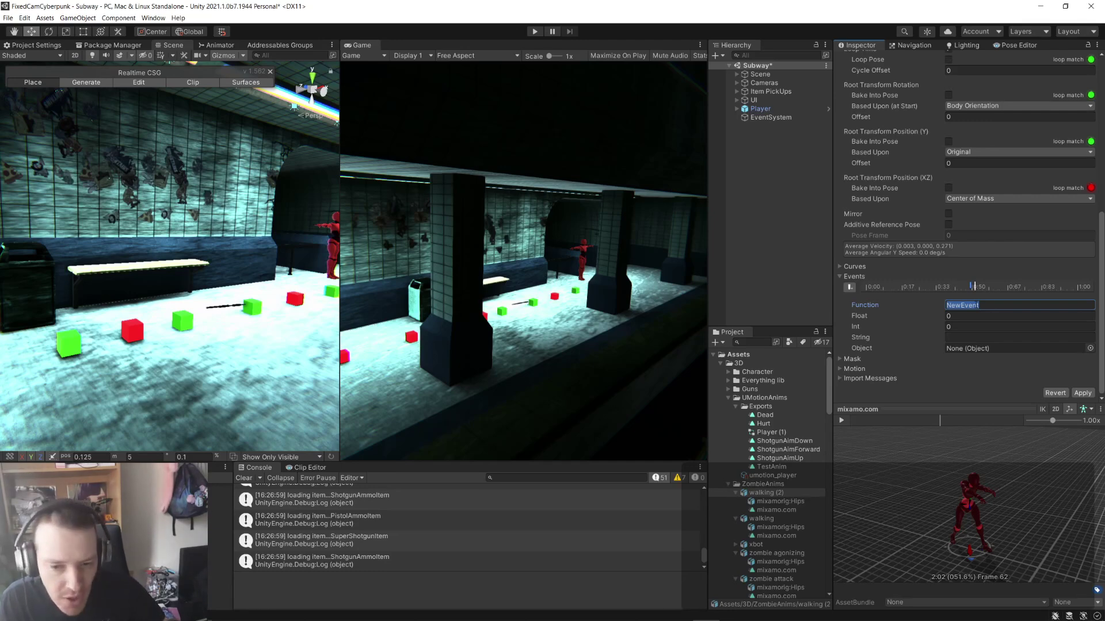
pyautogui.write('Footstep')
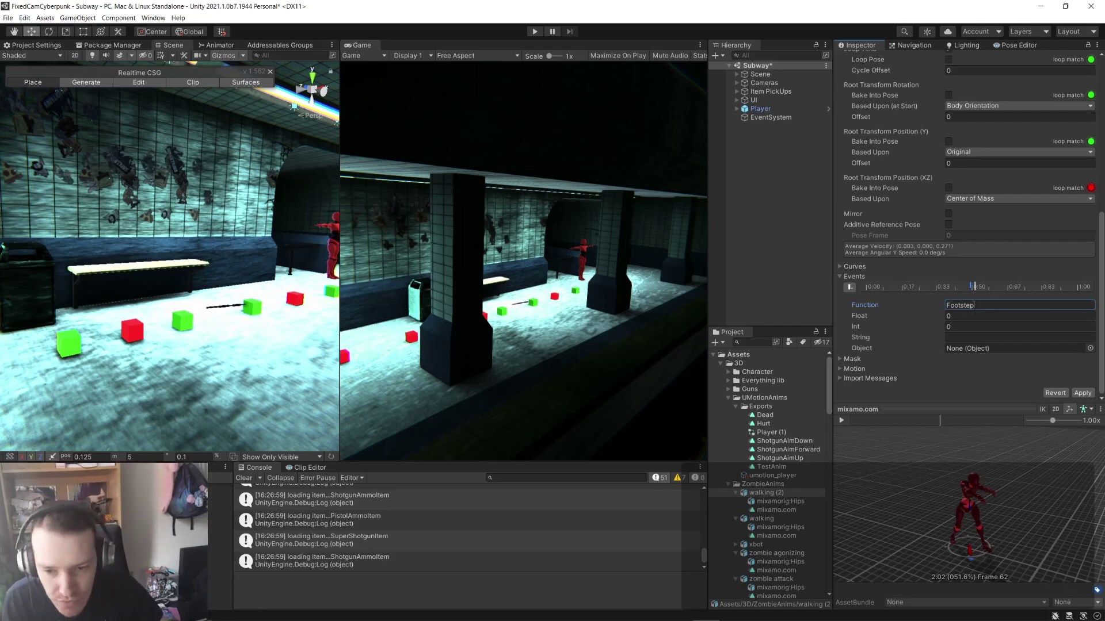
# - Explore the Footstep event's parameters: view the object choices without picking one, and try Float values 4 and .1 before resetting to 0
pyautogui.click(1089, 348)
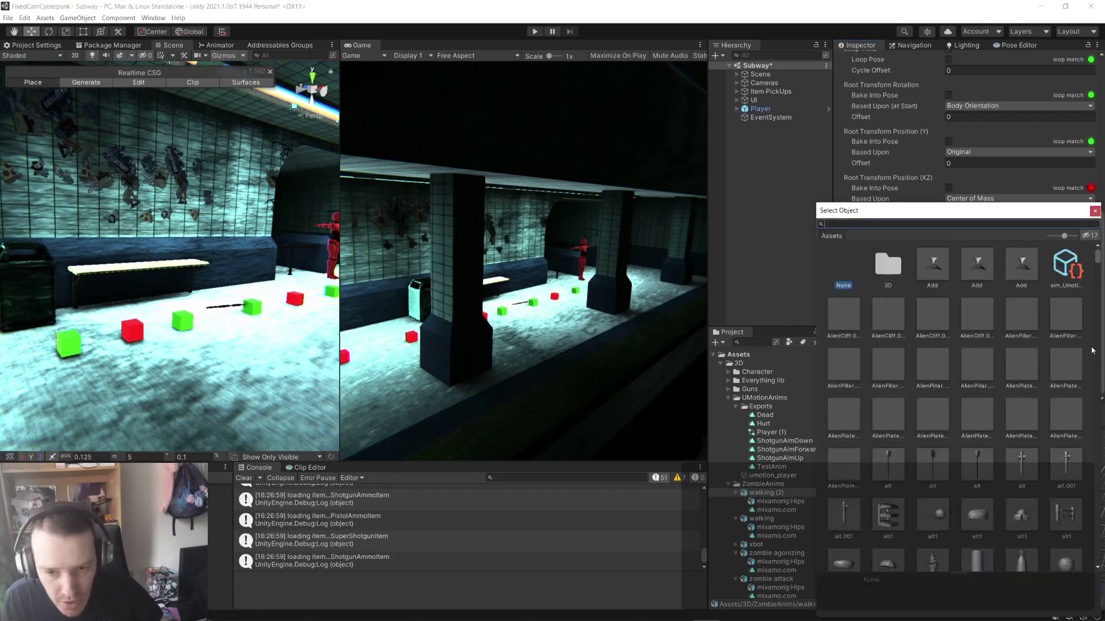
pyautogui.click(1095, 211)
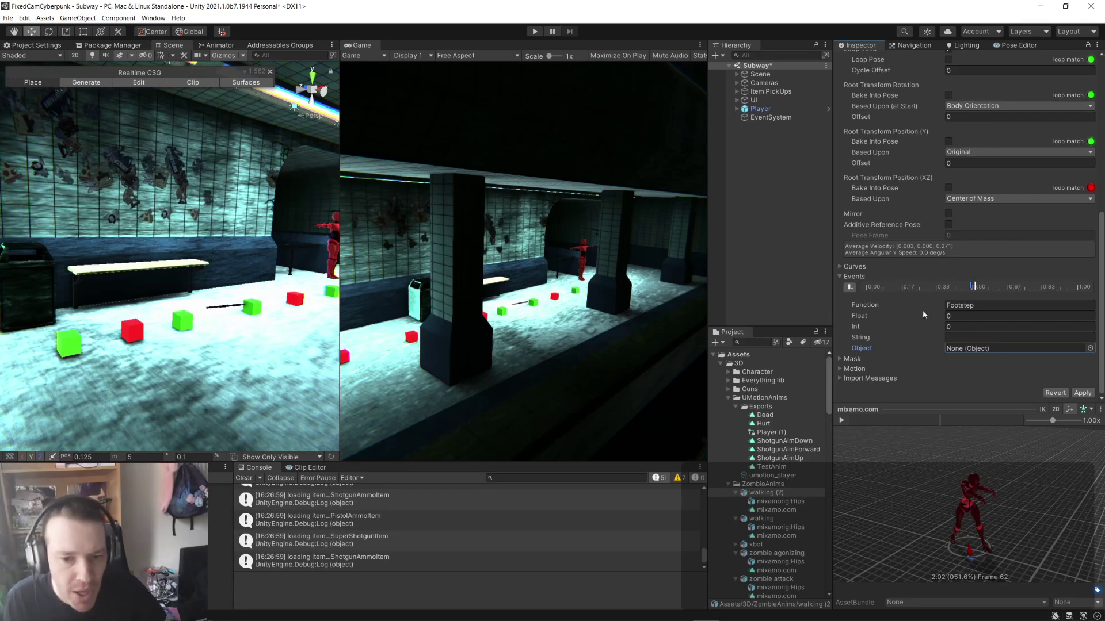
pyautogui.click(960, 308)
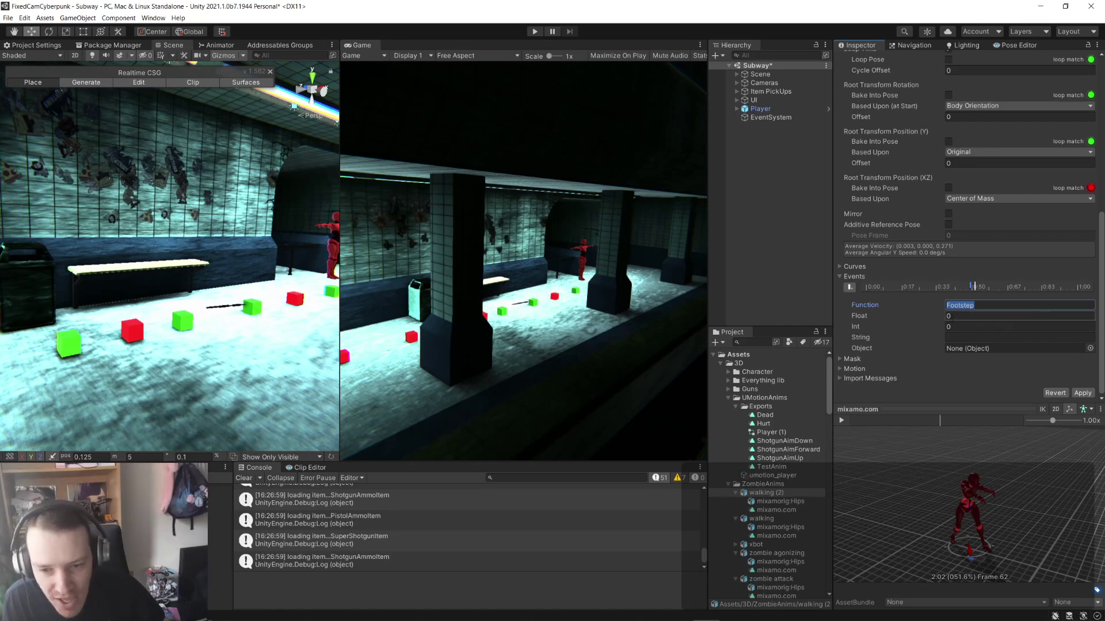
pyautogui.click(954, 317)
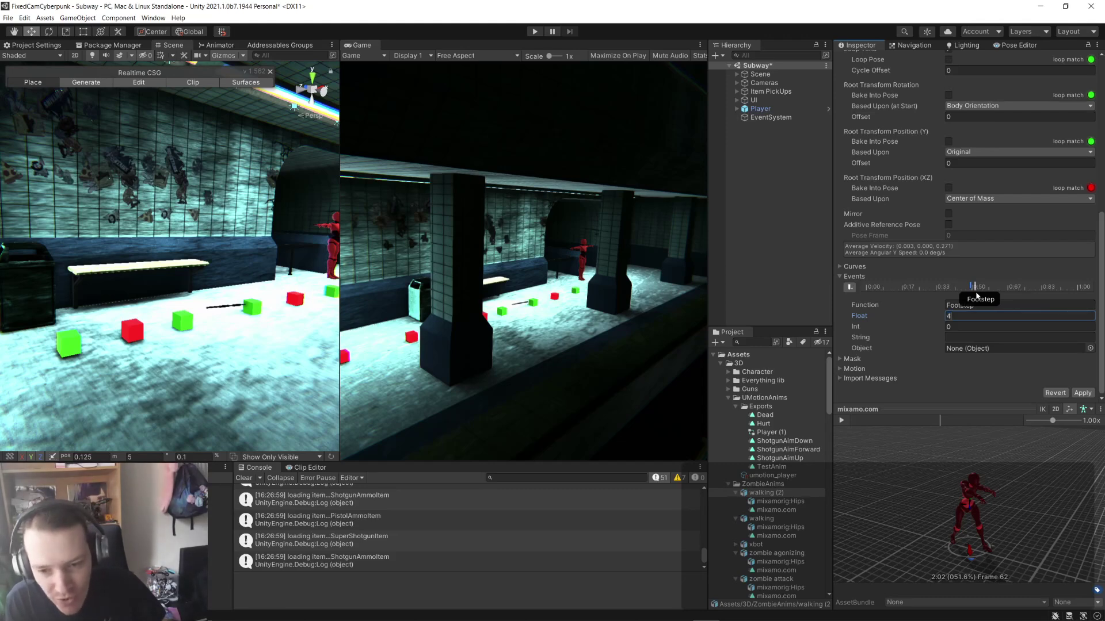
pyautogui.press('BackSpace')
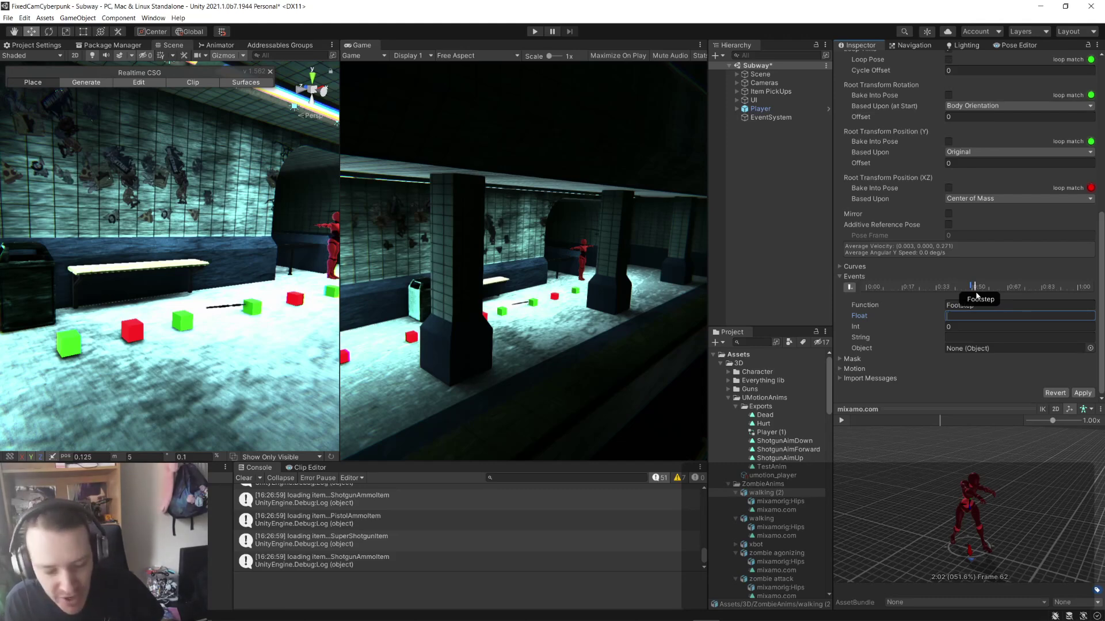
pyautogui.write('.1')
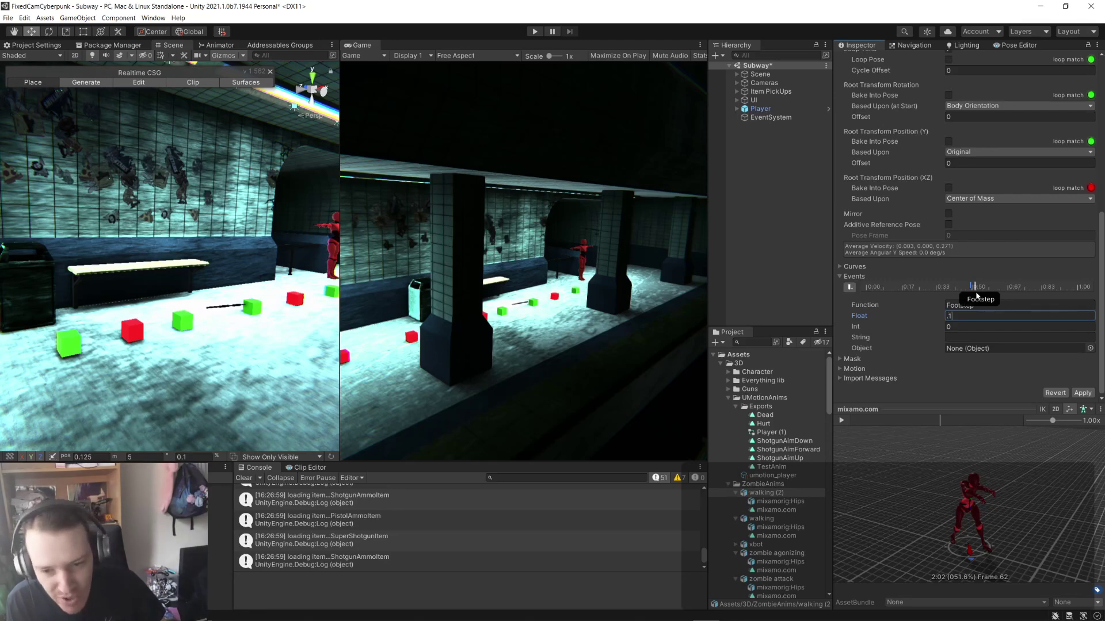
pyautogui.press('BackSpace')
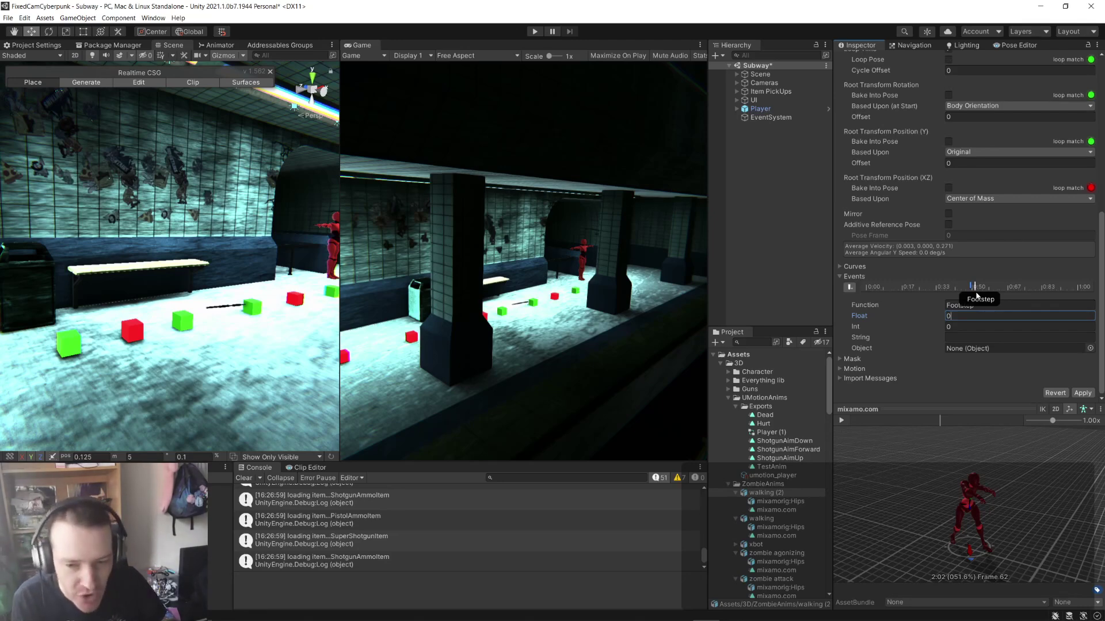
pyautogui.press('Tab')
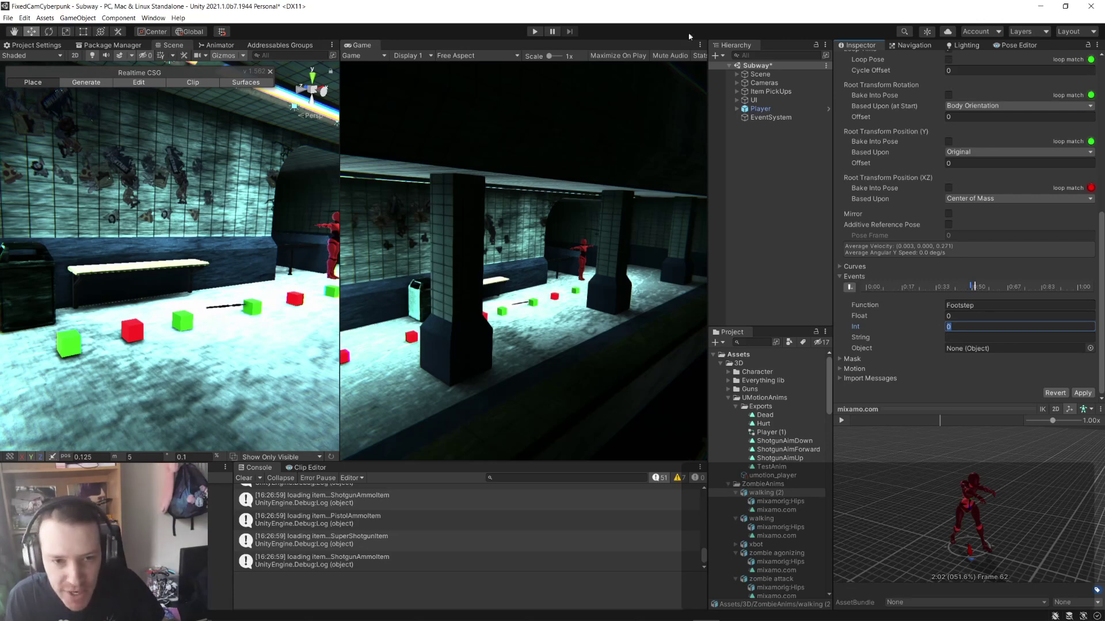
# - Switch to the browser and review the article's sections on always-firing animation events and avoiding complex code in state machine behaviors
pyautogui.hotkey('alt', 'Tab')
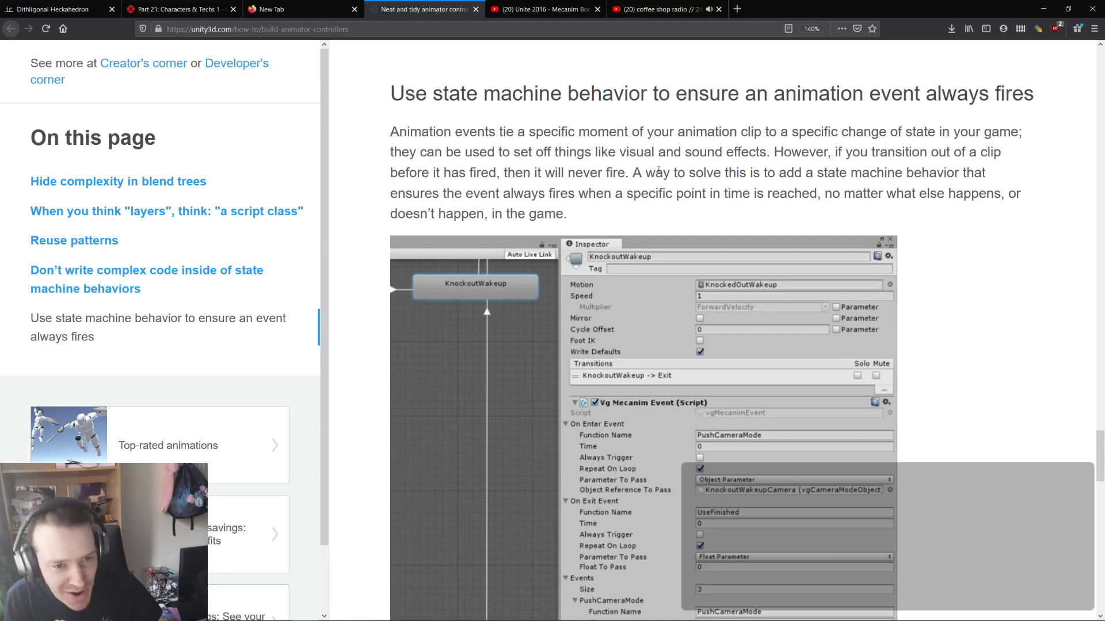
pyautogui.scroll(-3, 658, 171)
pyautogui.scroll(-4, 658, 174)
pyautogui.scroll(3, 658, 175)
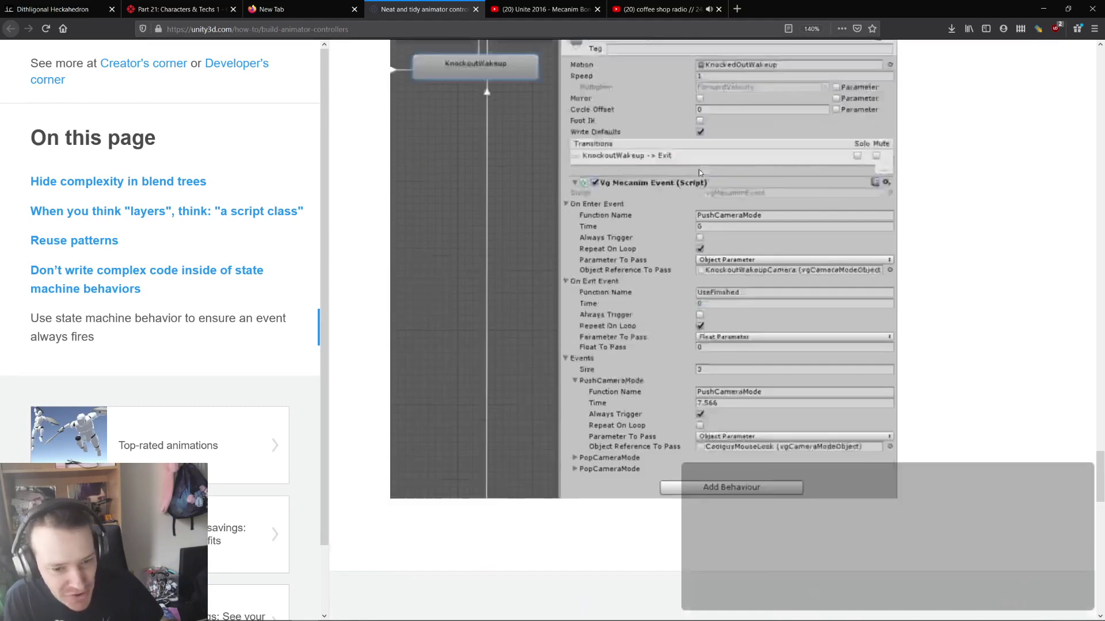
pyautogui.scroll(5, 699, 173)
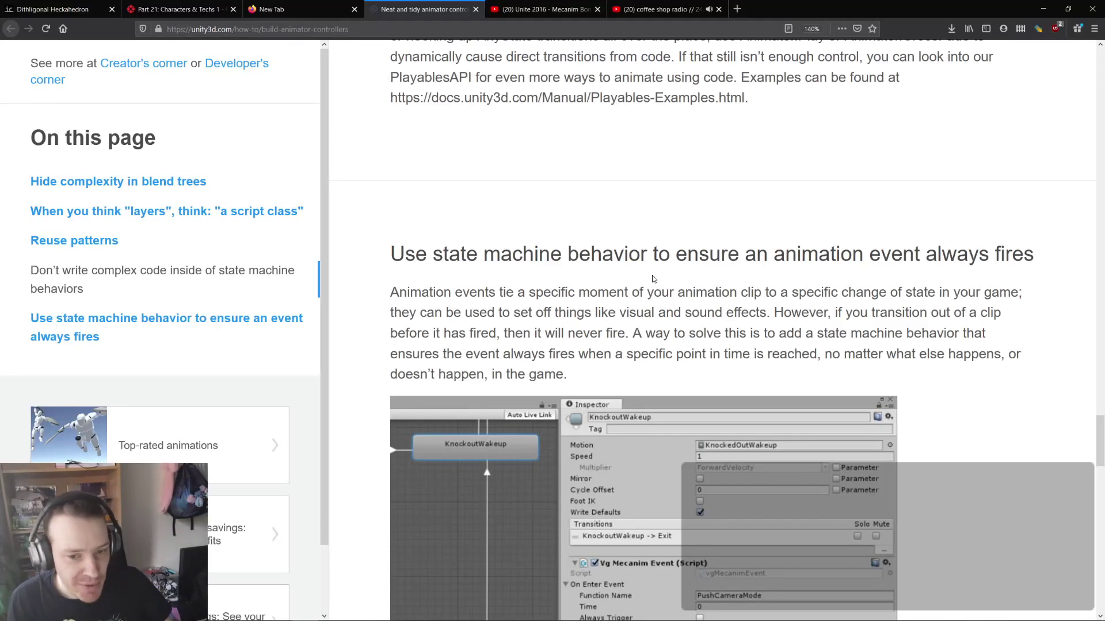
pyautogui.scroll(4, 654, 279)
# - Reduce the article page's zoom to 100%
pyautogui.keyDown('ctrl'); pyautogui.scroll(-1, 717, 221); pyautogui.keyUp('ctrl')
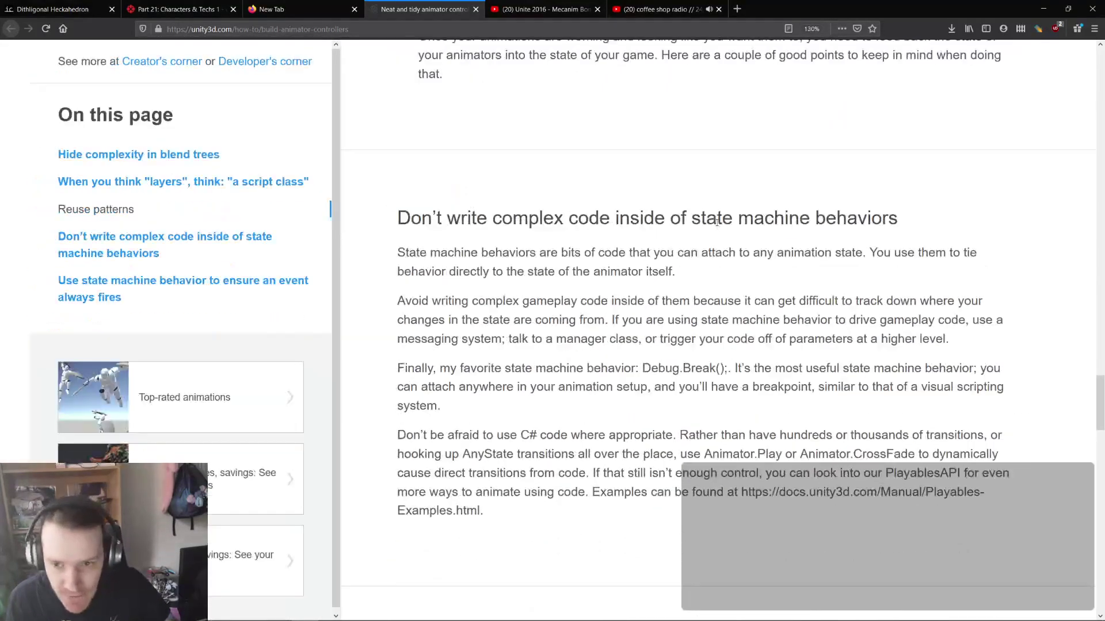
pyautogui.keyDown('ctrl'); pyautogui.scroll(-2, 716, 222); pyautogui.keyUp('ctrl')
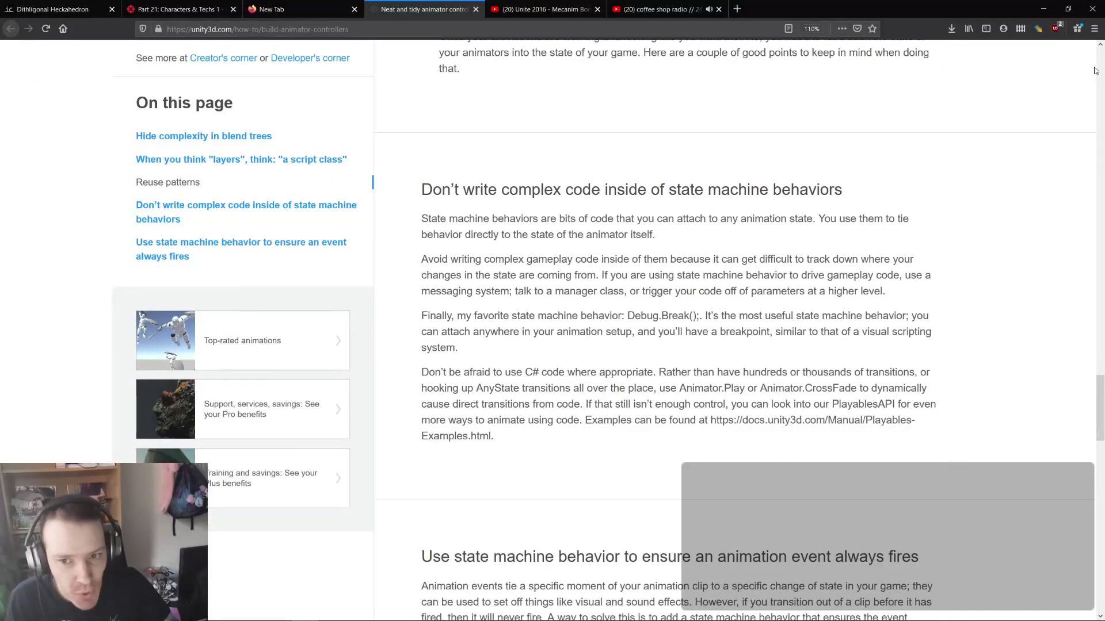
pyautogui.click(1095, 28)
pyautogui.click(1020, 120)
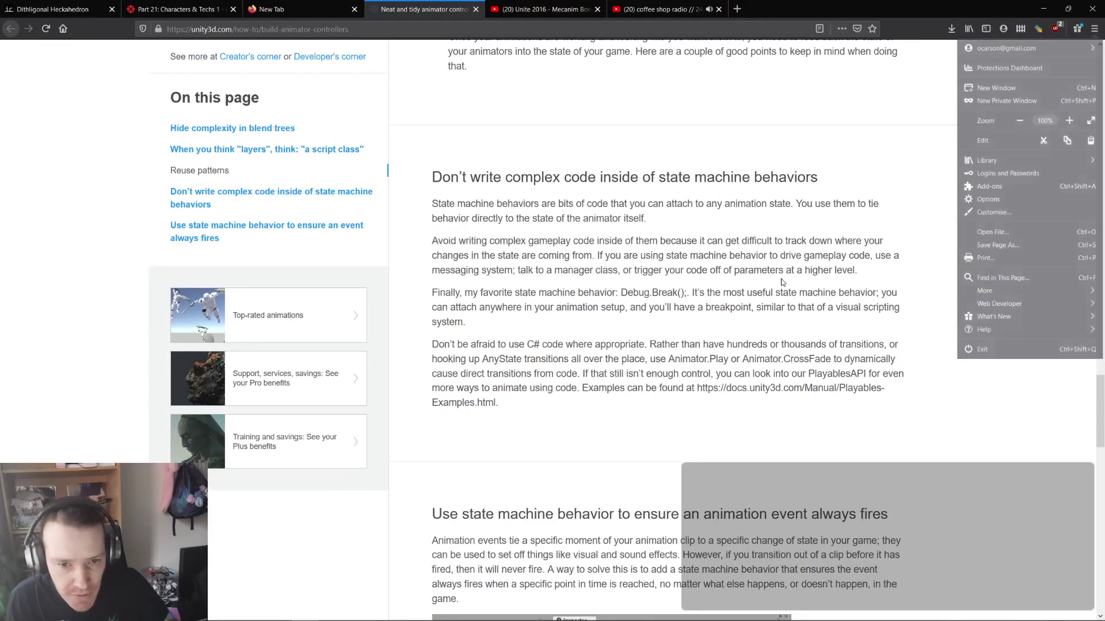
pyautogui.click(782, 282)
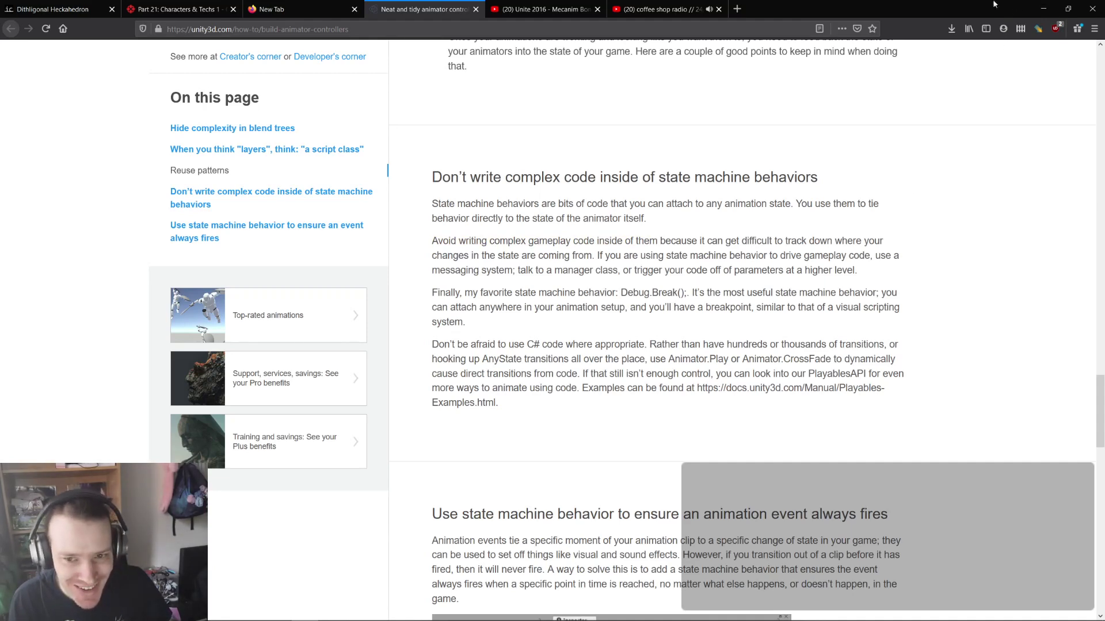
# - Return to Unity, show the player's Animator graph, and widen its view to examine the Shotgun layer's Hurt and Movement states
pyautogui.click(1043, 8)
pyautogui.click(218, 44)
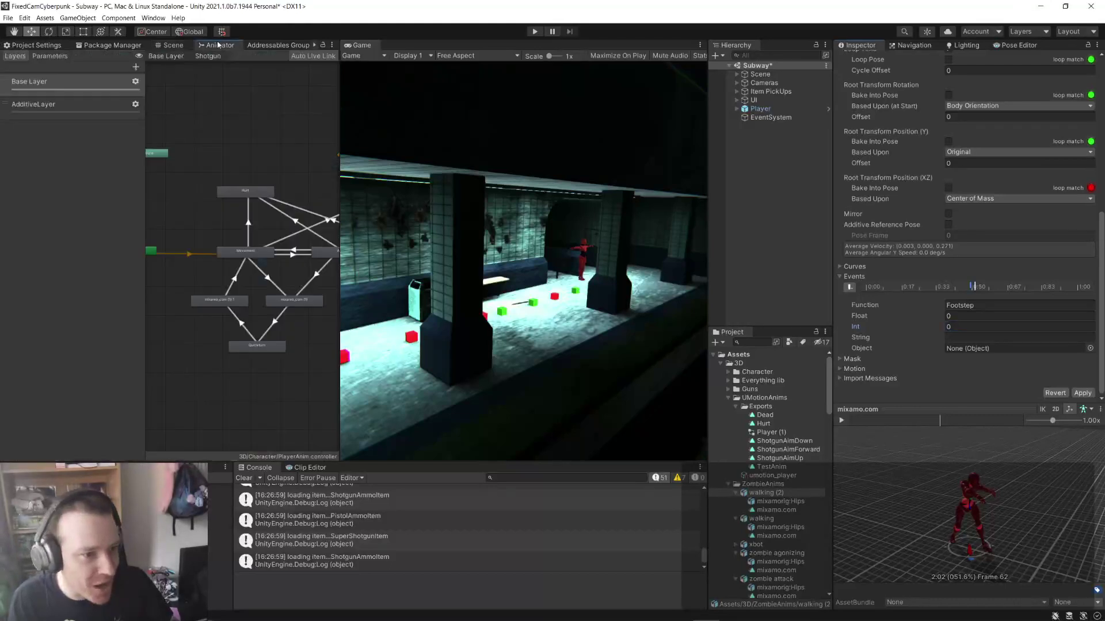
pyautogui.rightClick(338, 119)
pyautogui.click(342, 95)
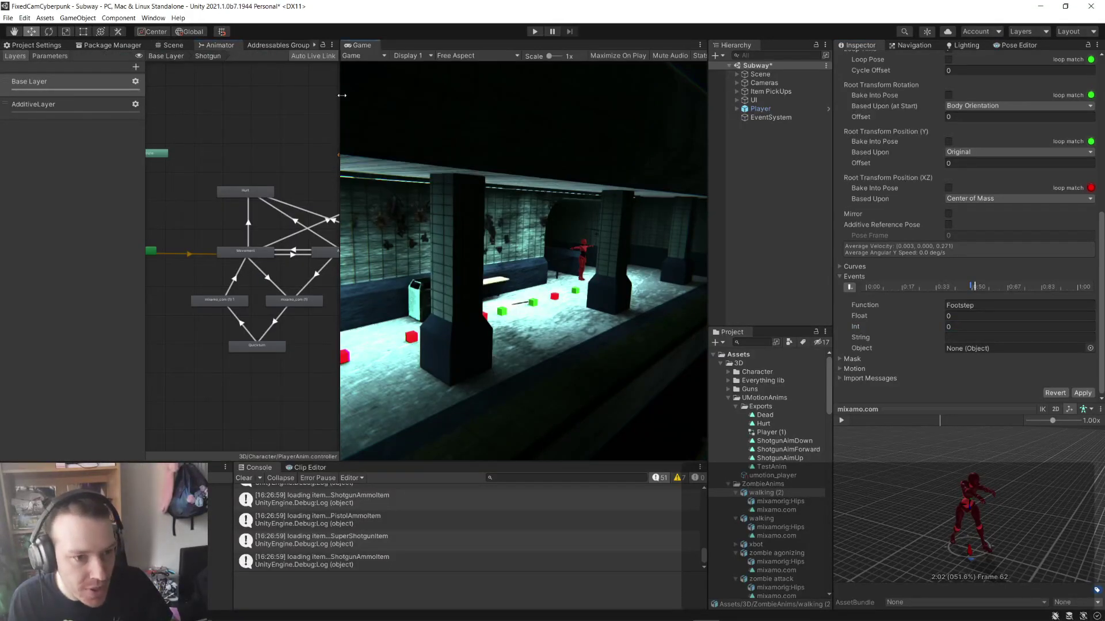
pyautogui.moveTo(341, 95); pyautogui.dragTo(581, 104)
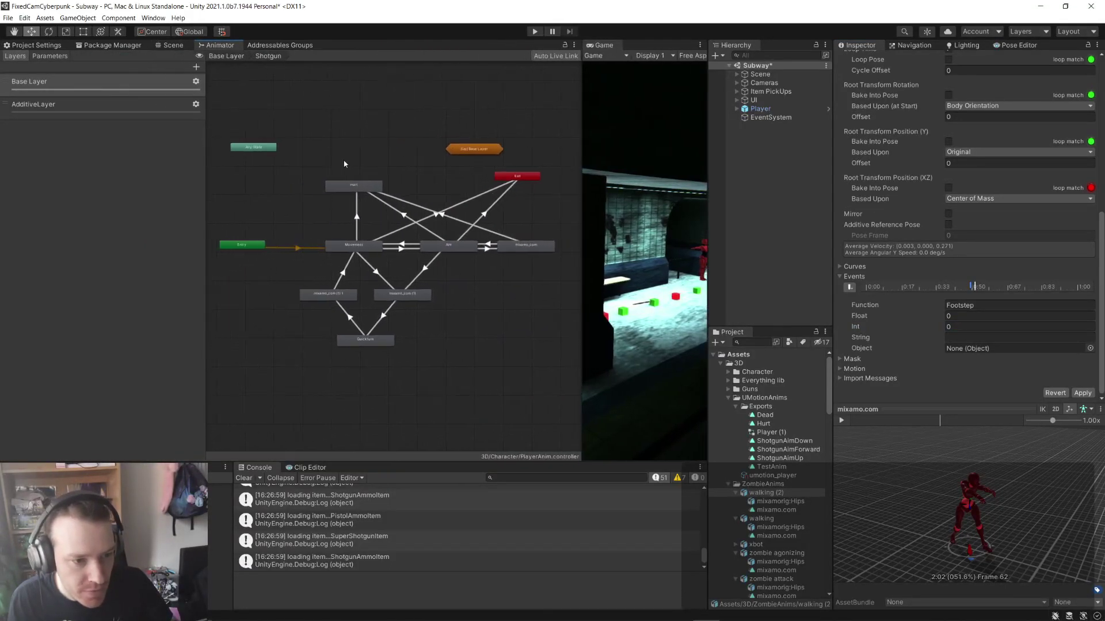
pyautogui.scroll(5, 414, 201)
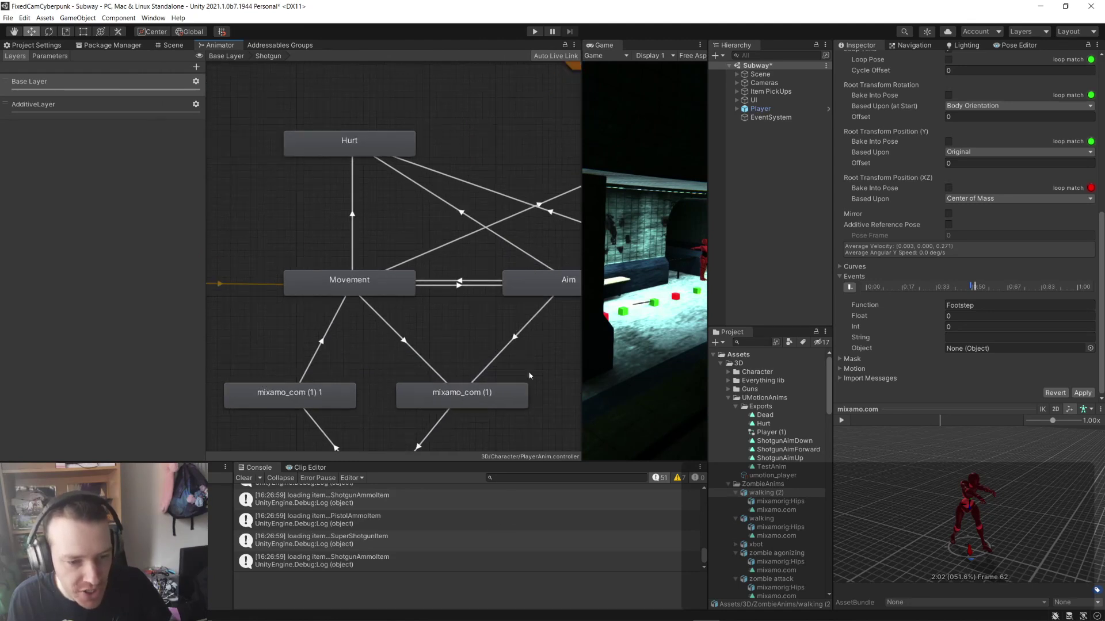
# - Examine the Shotgun state machine's Hurt, Aim, Quickturn and Exit connections, then go back to the Base Layer graph
pyautogui.moveTo(399, 272); pyautogui.dragTo(193, 188, button='middle')
pyautogui.scroll(-3, 426, 309)
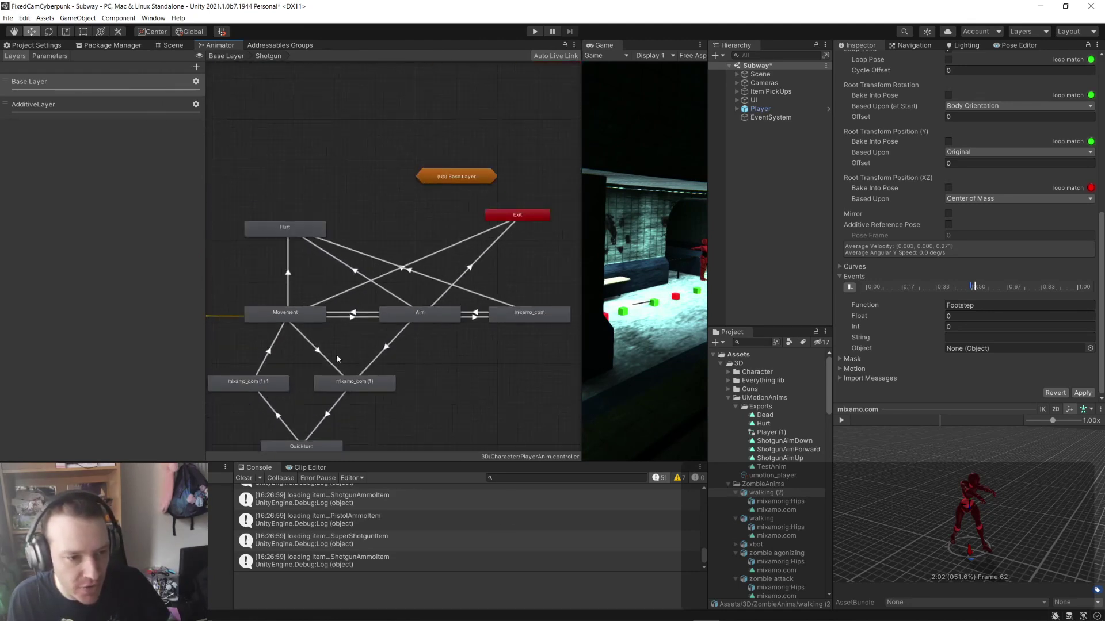
pyautogui.moveTo(339, 390); pyautogui.dragTo(381, 317, button='middle')
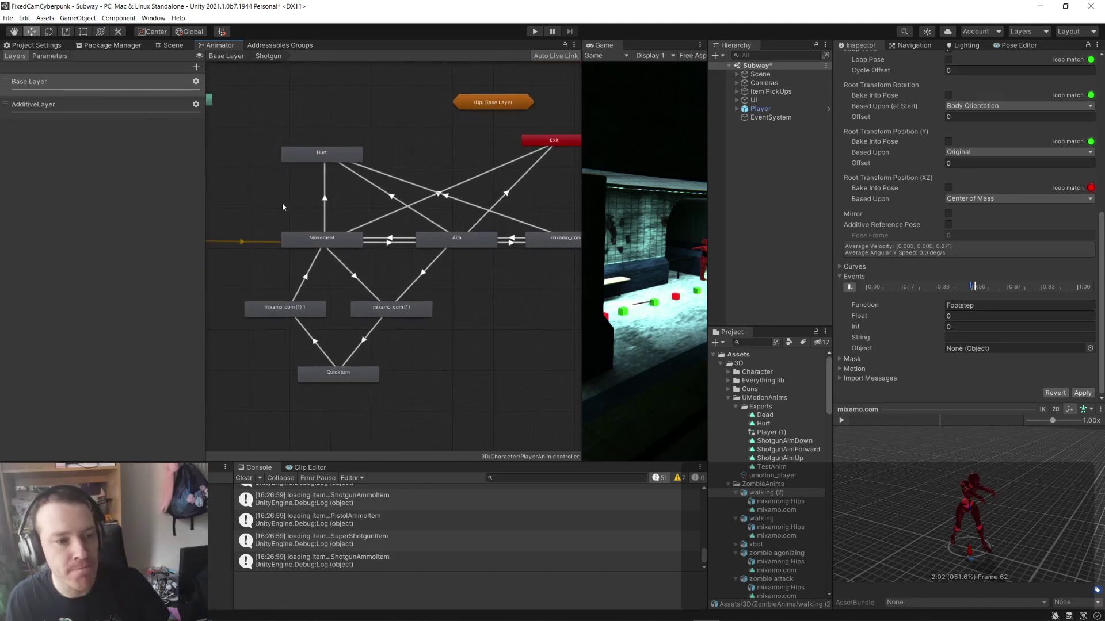
pyautogui.moveTo(282, 202); pyautogui.dragTo(389, 259, button='middle')
pyautogui.click(226, 56)
pyautogui.scroll(-3, 322, 236)
pyautogui.scroll(-1, 391, 236)
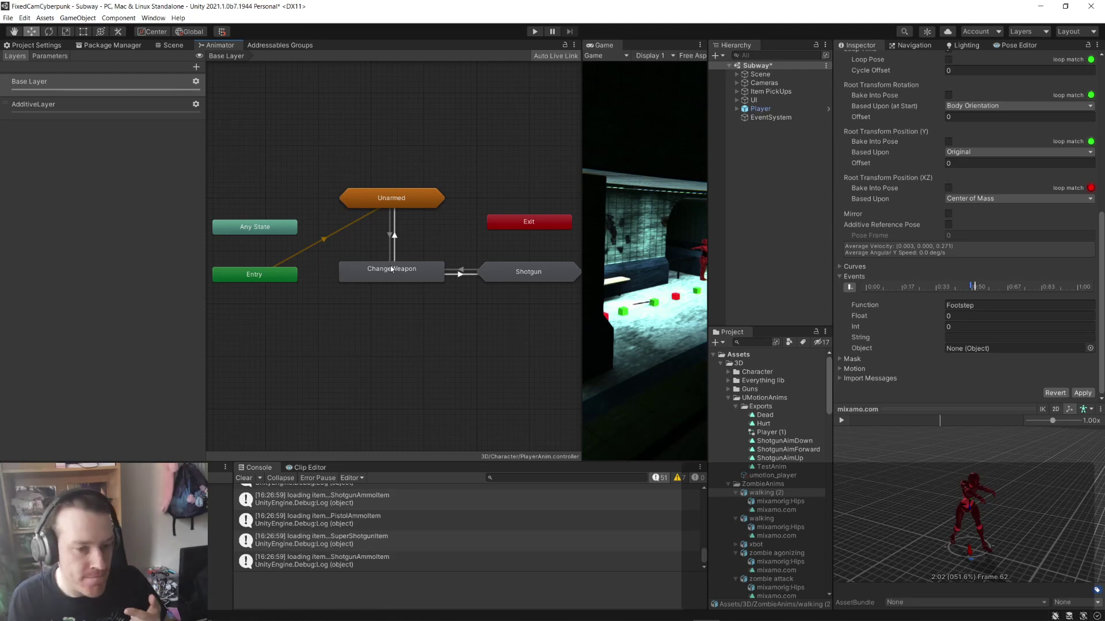
# - Leave the walking (2) model's settings for the Animator transitions, reverting its unapplied import settings
pyautogui.click(390, 233)
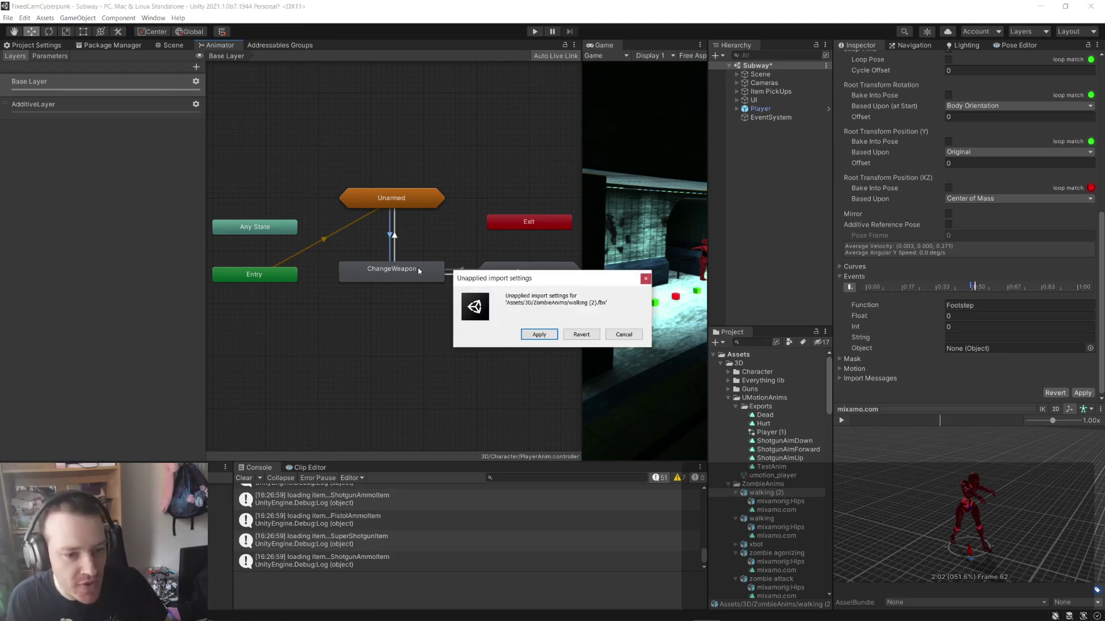
pyautogui.click(627, 334)
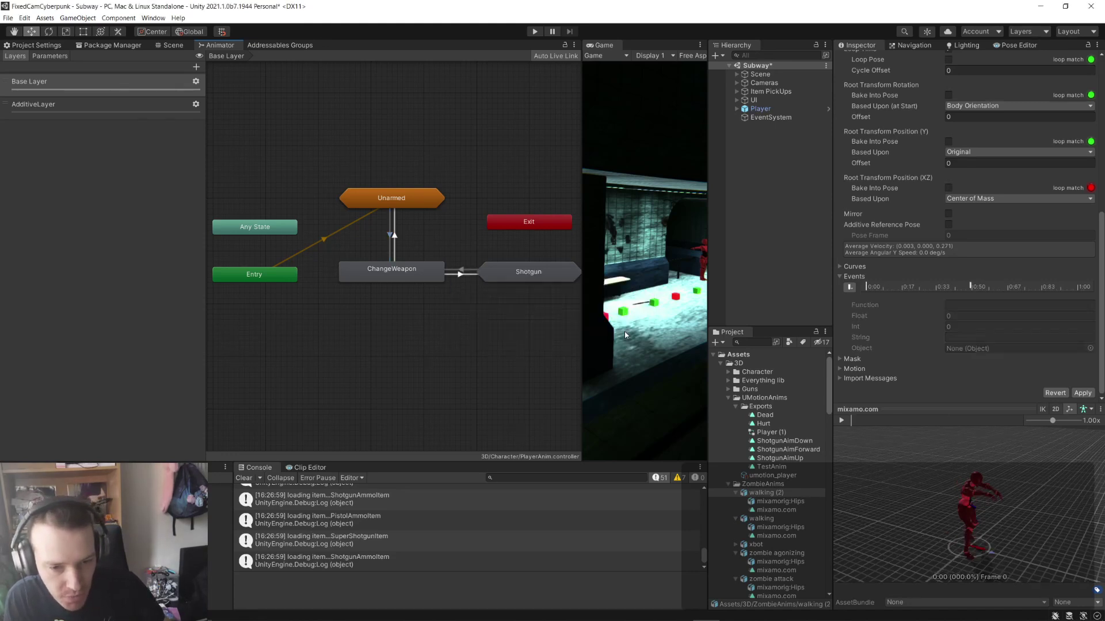
pyautogui.click(392, 231)
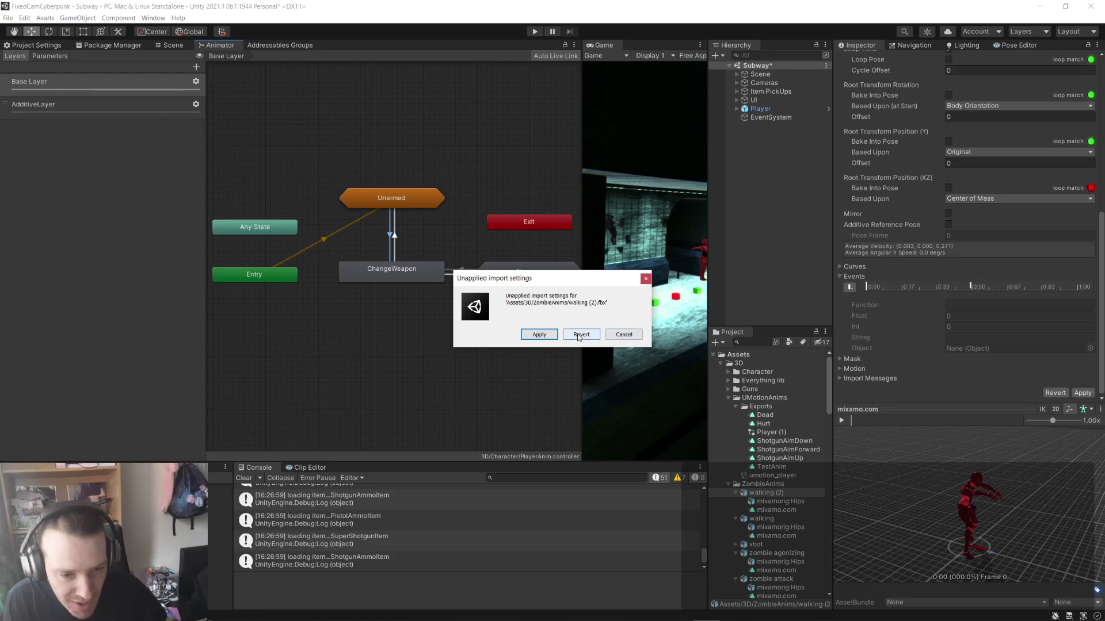
pyautogui.click(625, 336)
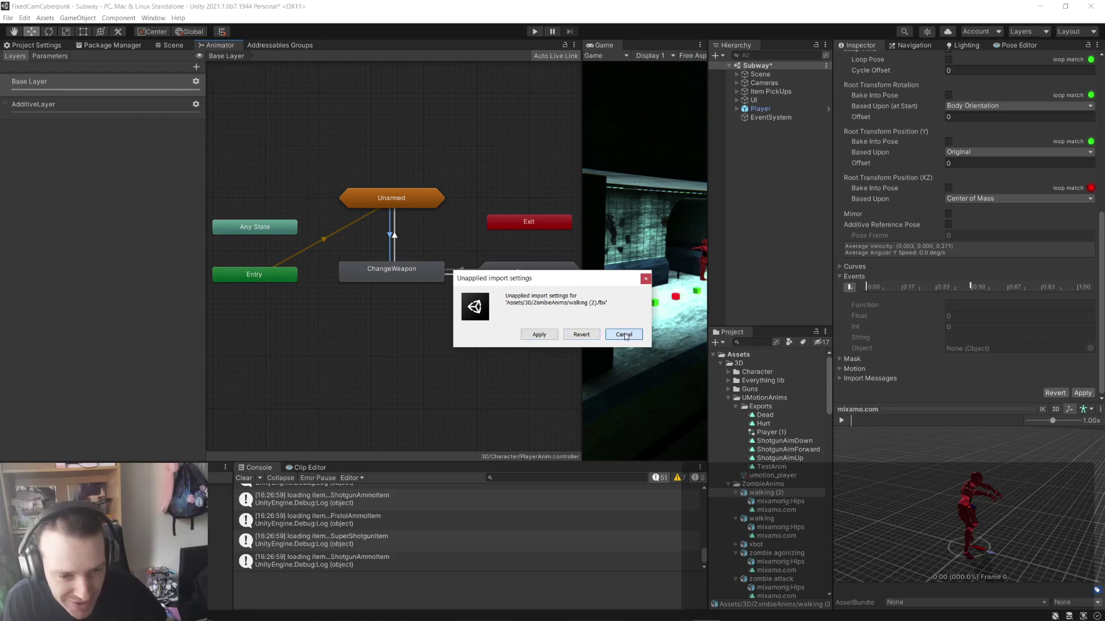
pyautogui.click(782, 201)
pyautogui.click(596, 339)
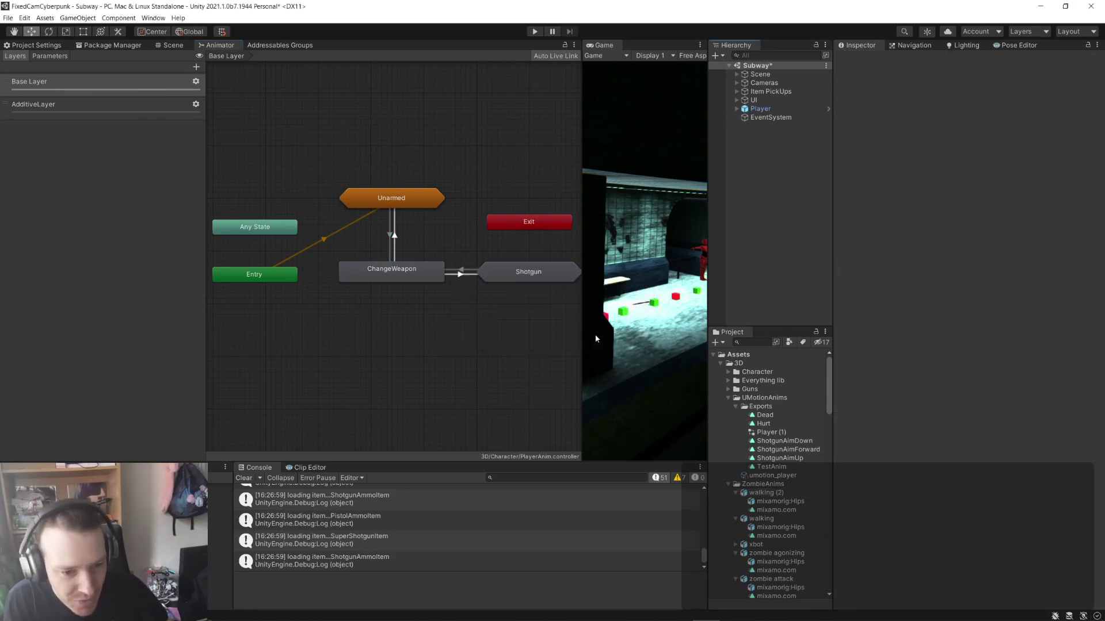
# - Inspect the Unarmed state machine and the ChangeWeapon-to-Unarmed transition's condition, and show the list of Animator parameters
pyautogui.click(405, 234)
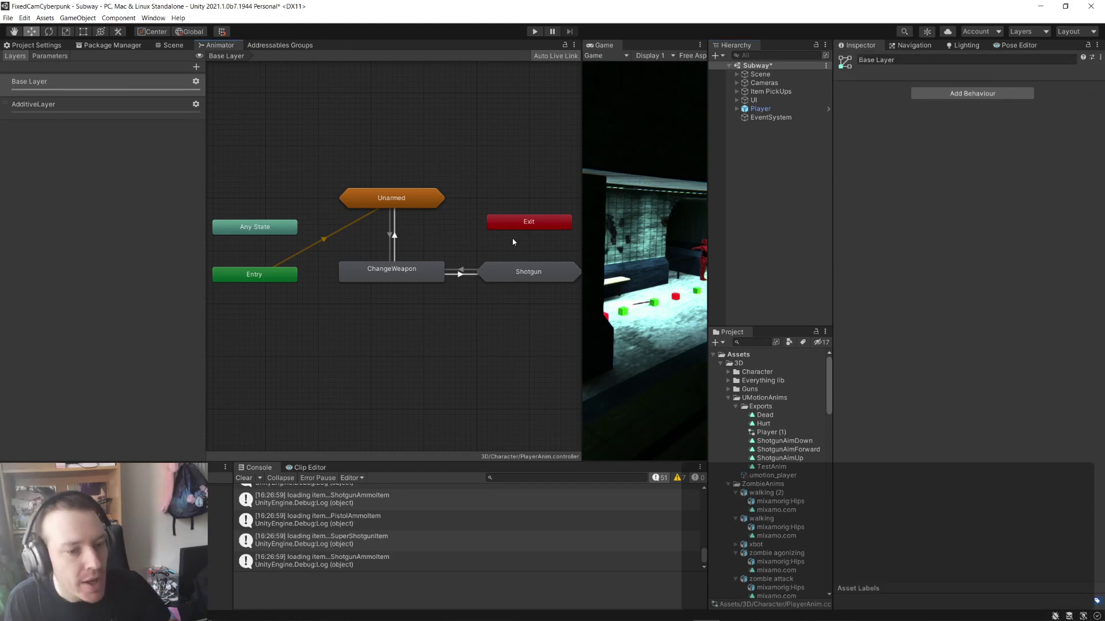
pyautogui.click(393, 205)
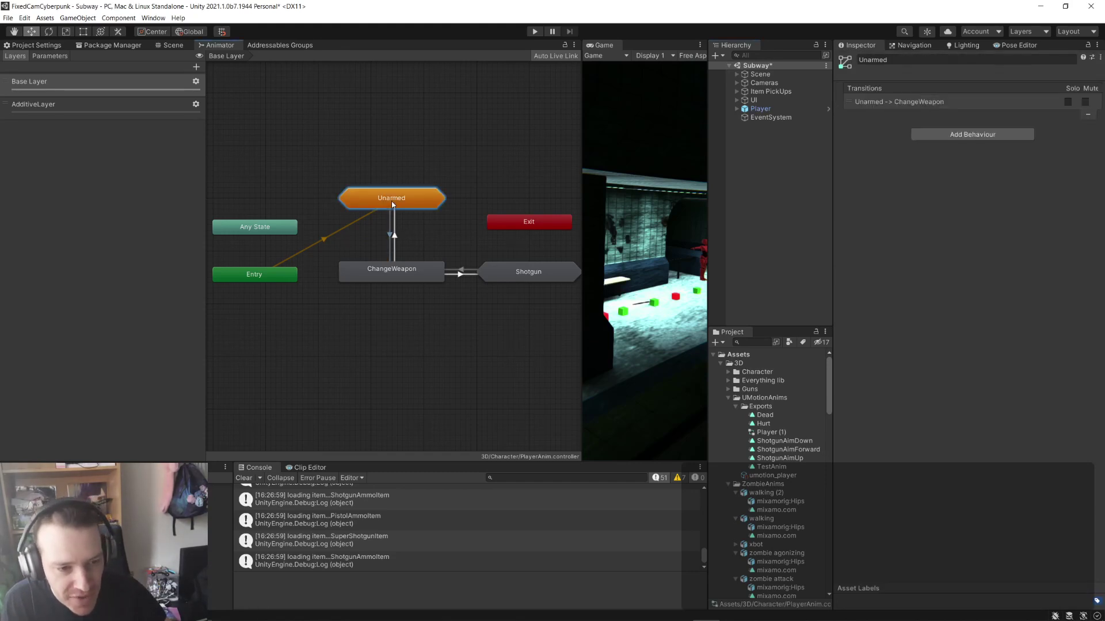
pyautogui.click(395, 235)
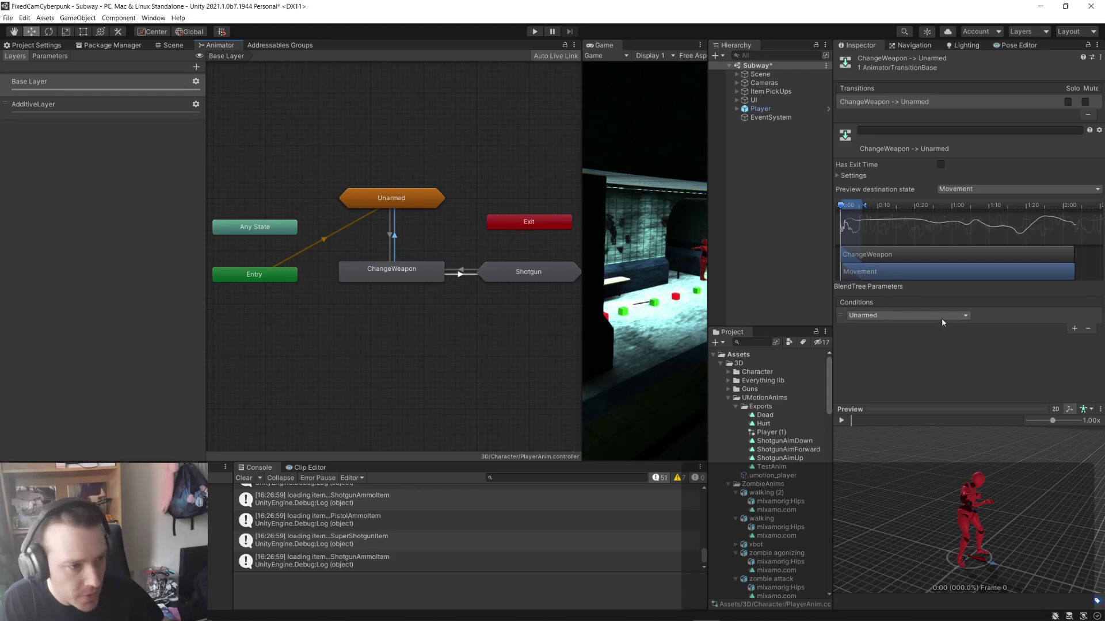
pyautogui.click(57, 56)
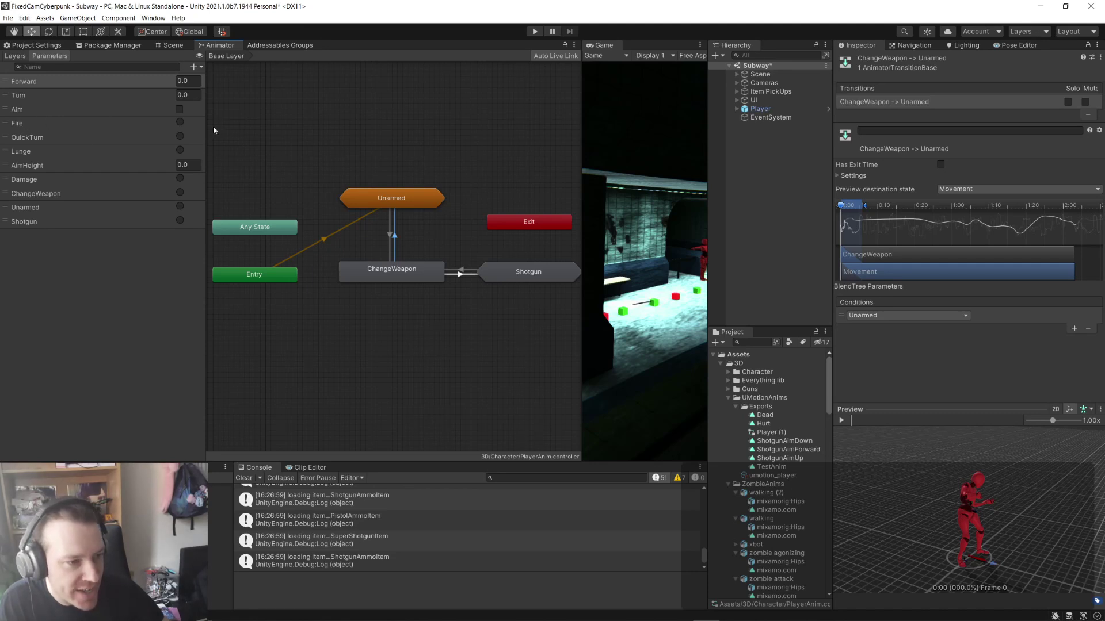
# - Try Fire as the ChangeWeapon-to-Unarmed transition's condition, check the ChangeWeapon state, and remove the condition
pyautogui.click(957, 315)
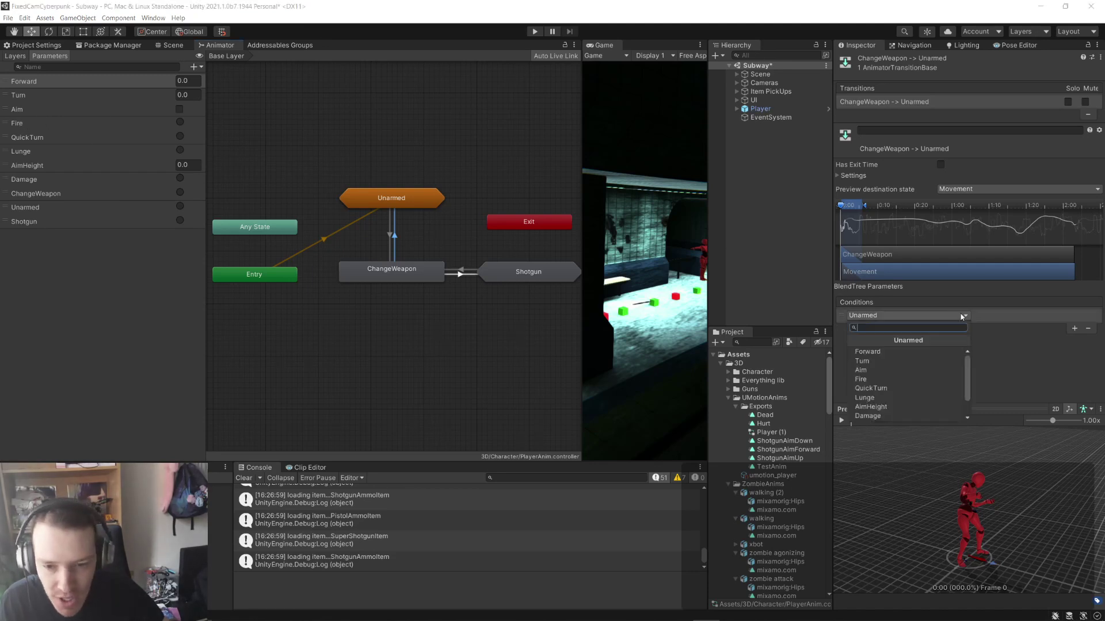
pyautogui.click(883, 379)
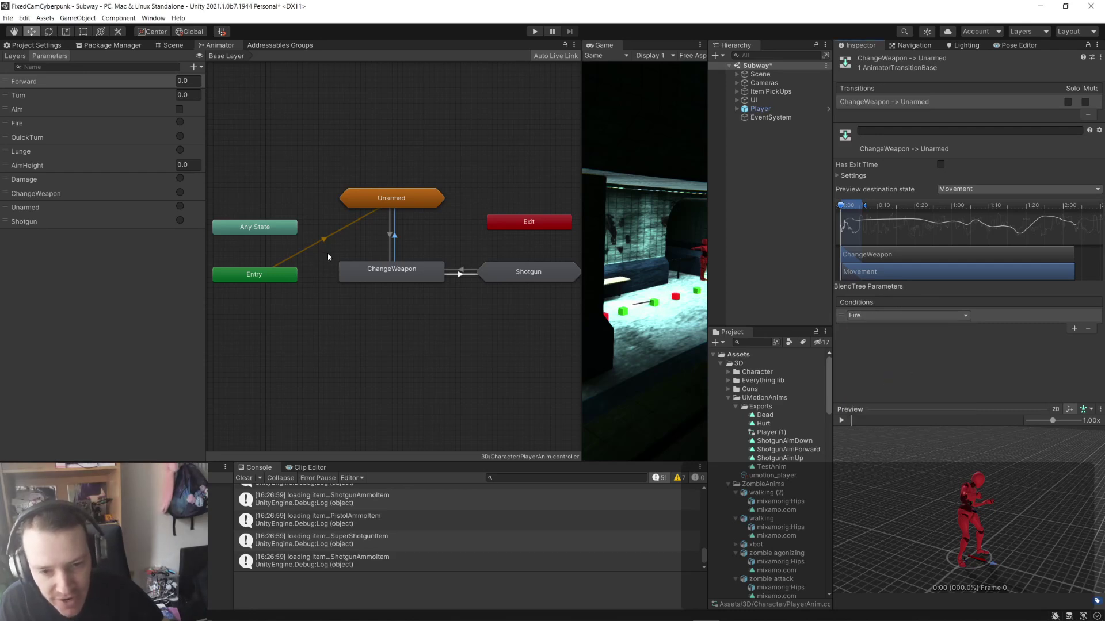
pyautogui.click(395, 268)
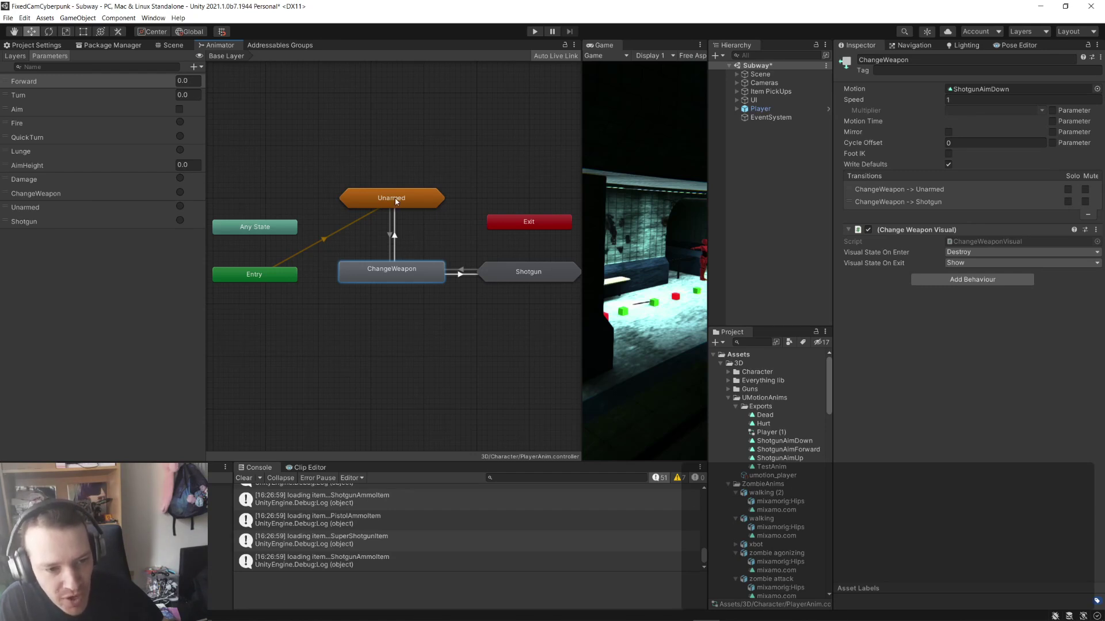
pyautogui.click(394, 241)
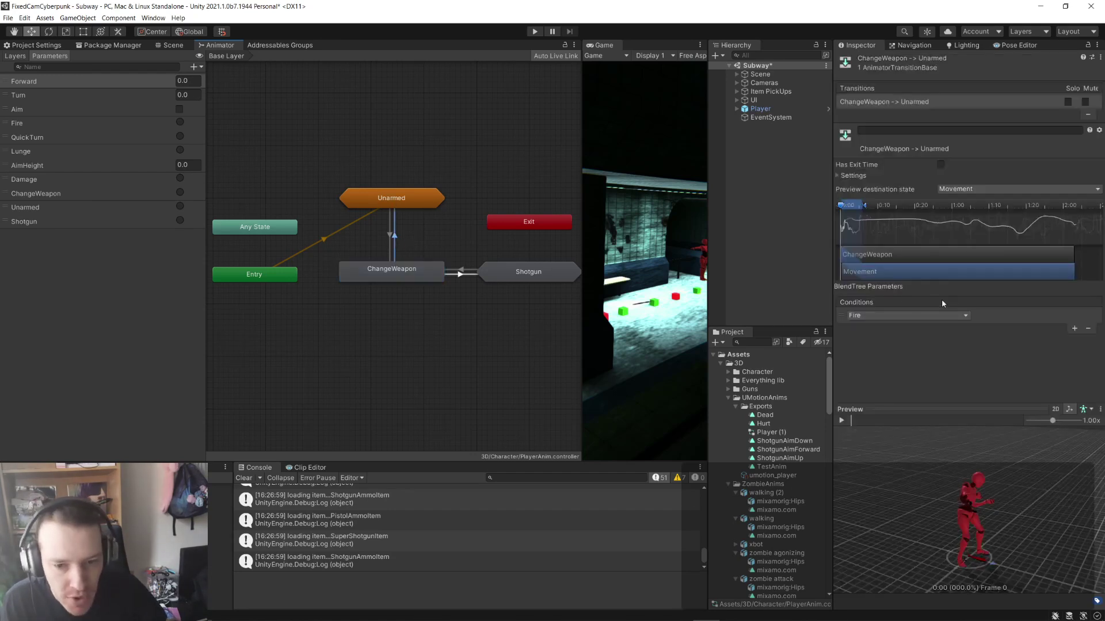
pyautogui.click(1018, 311)
pyautogui.click(1088, 328)
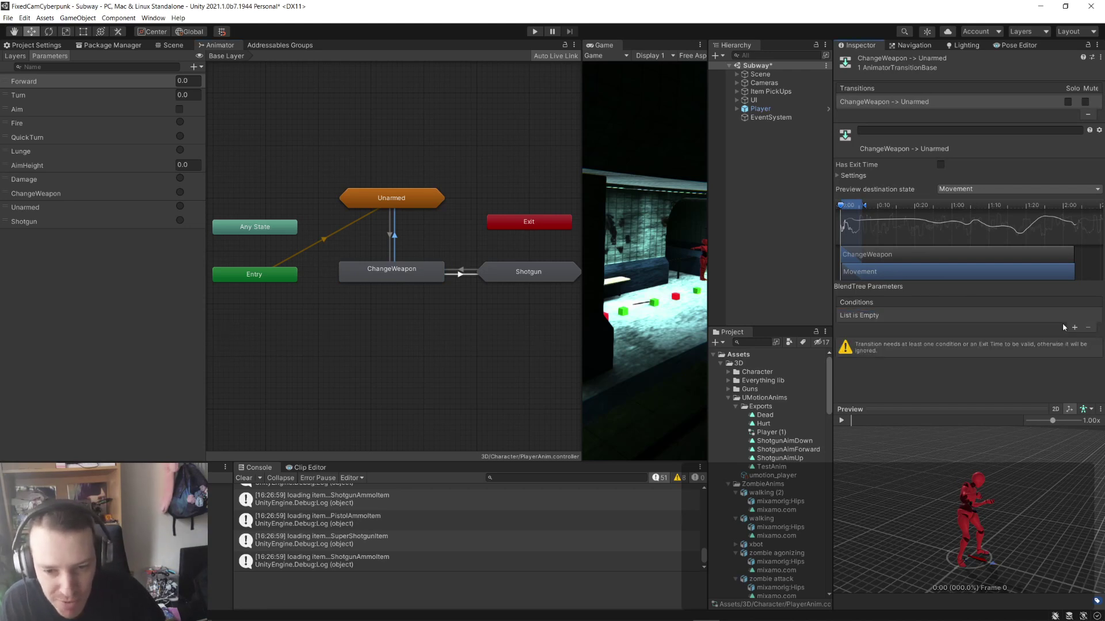
# - Add a condition to the ChangeWeapon-to-Unarmed transition, set it to Unarmed, and recheck the transition
pyautogui.click(393, 235)
pyautogui.click(394, 237)
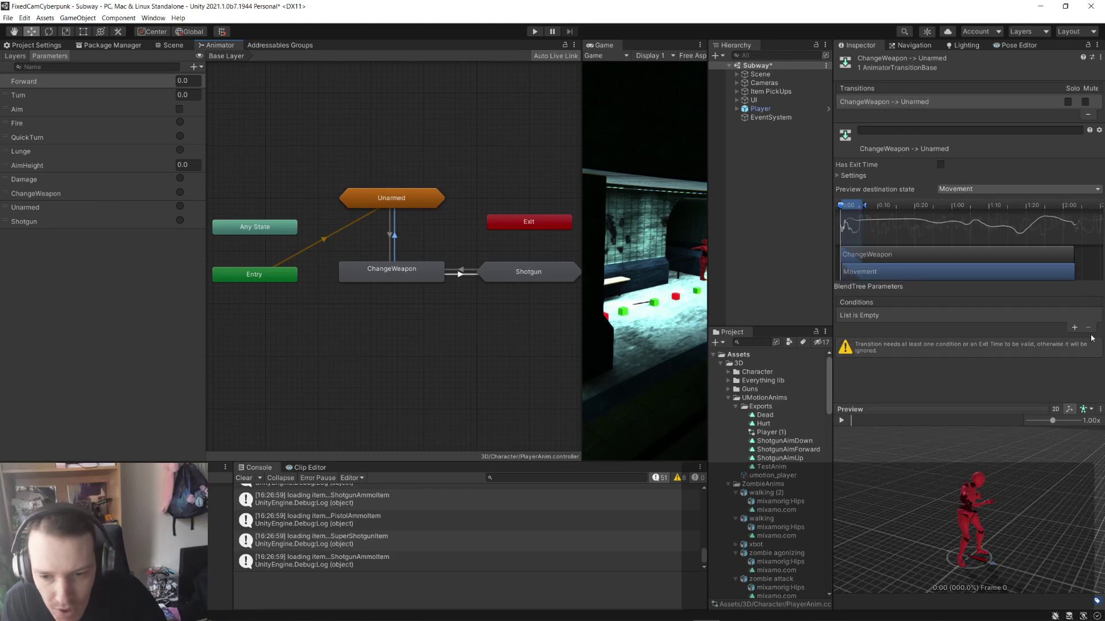
pyautogui.click(1074, 330)
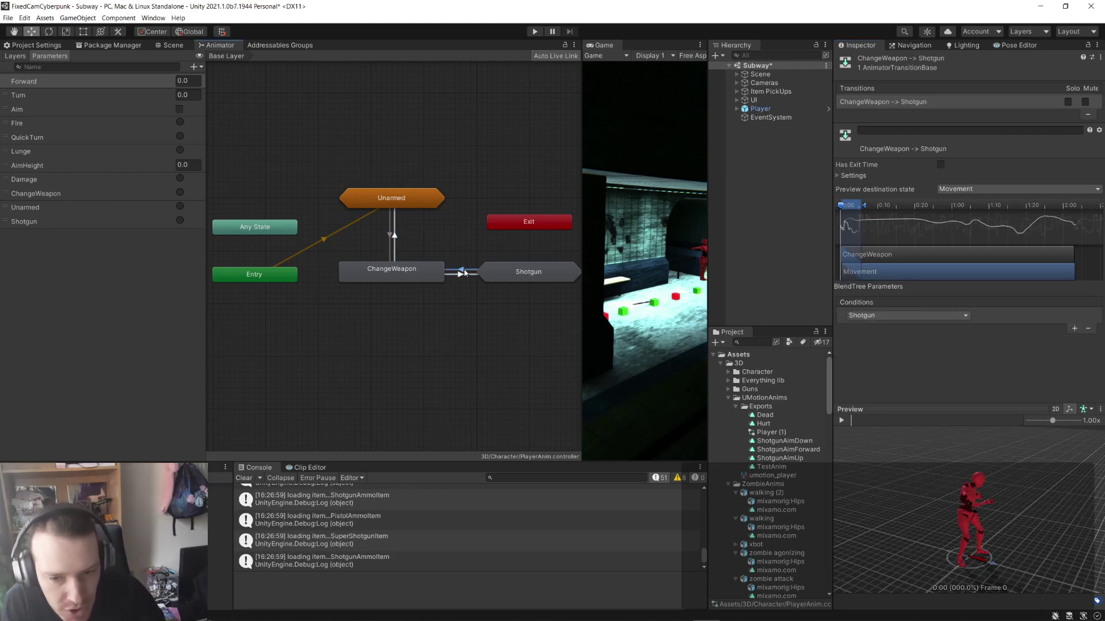
pyautogui.click(458, 270)
pyautogui.click(394, 236)
pyautogui.click(957, 315)
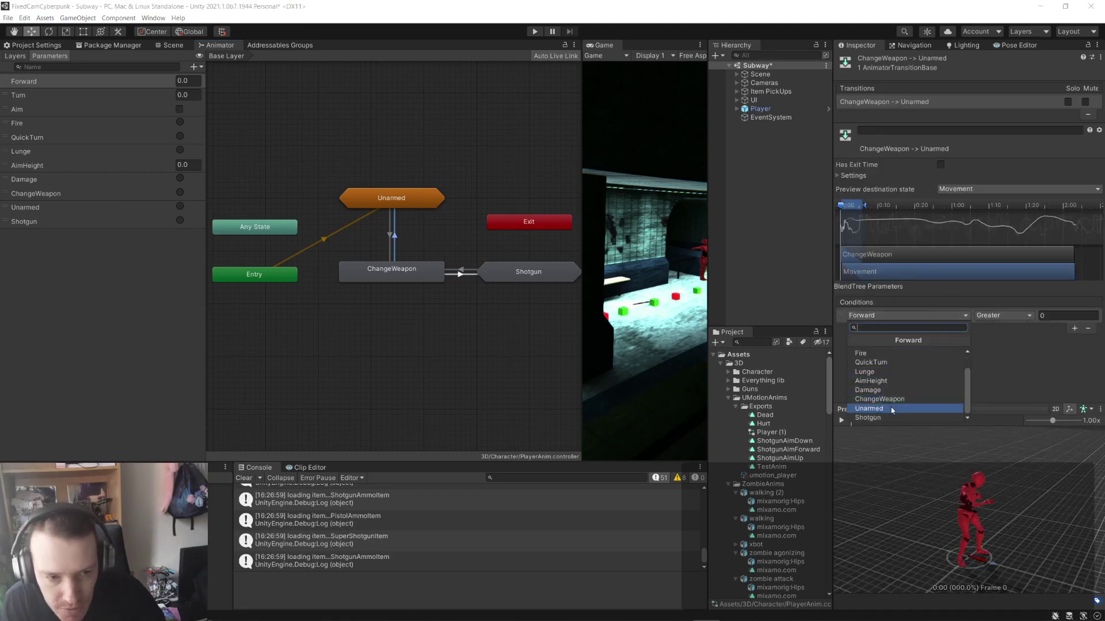
pyautogui.click(886, 407)
pyautogui.click(413, 343)
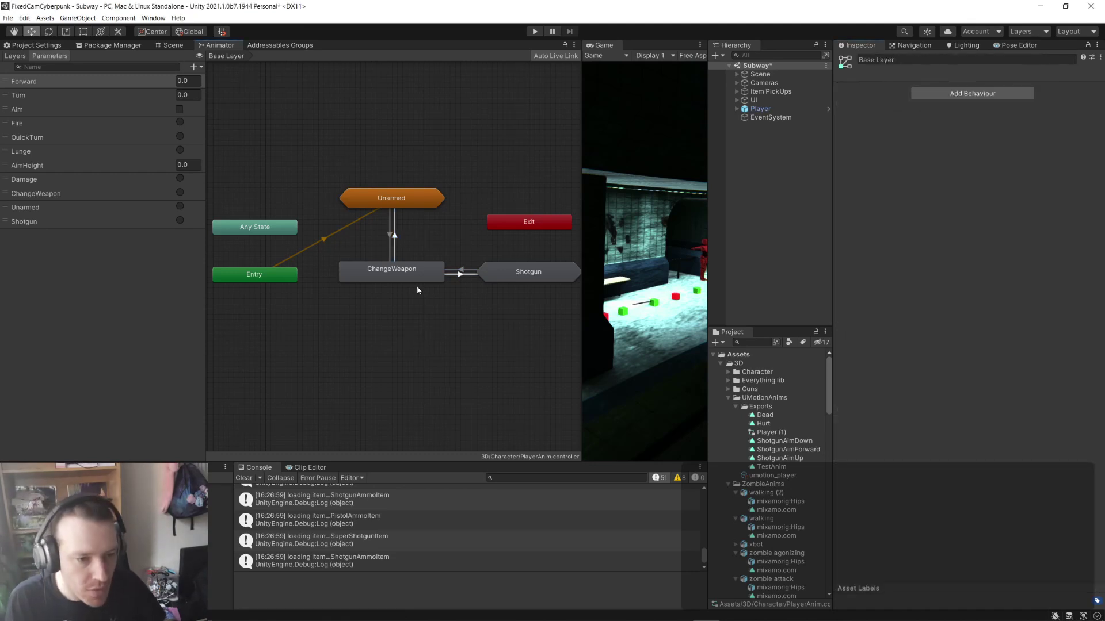
pyautogui.click(395, 247)
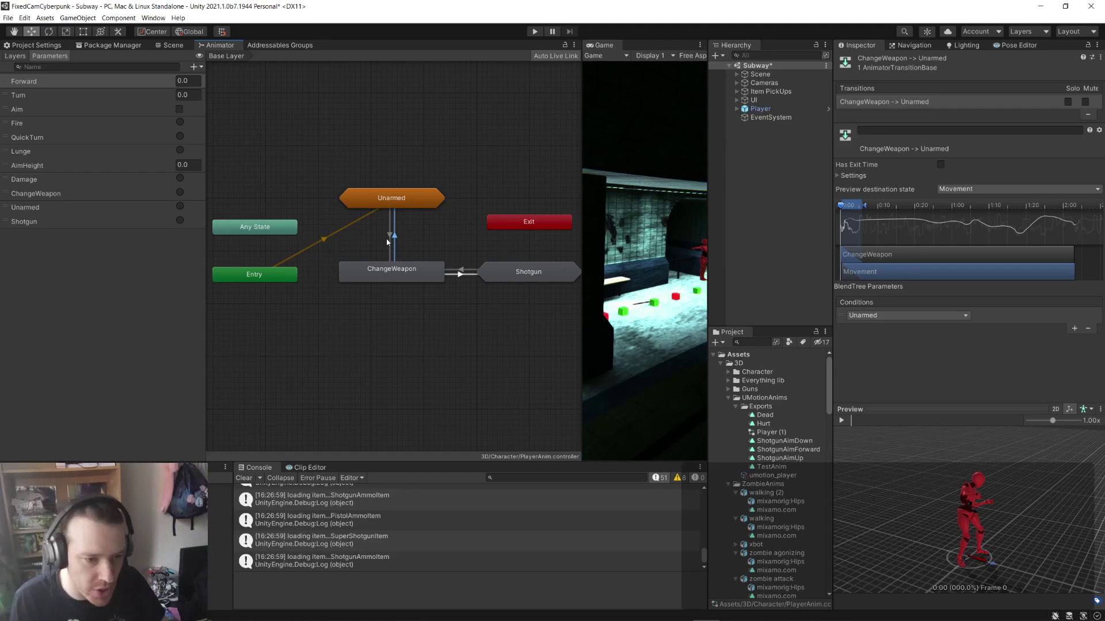
pyautogui.click(435, 236)
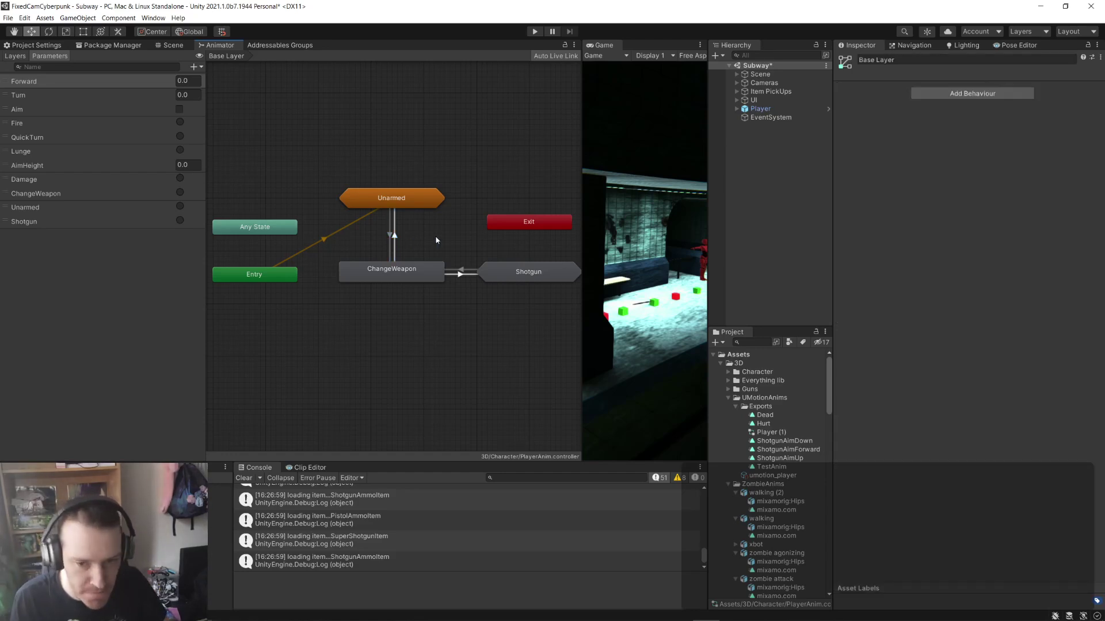
# - Minimise Unity and switch to the browser to reread the article's advice on complex code in state machine behaviors
pyautogui.click(1040, 8)
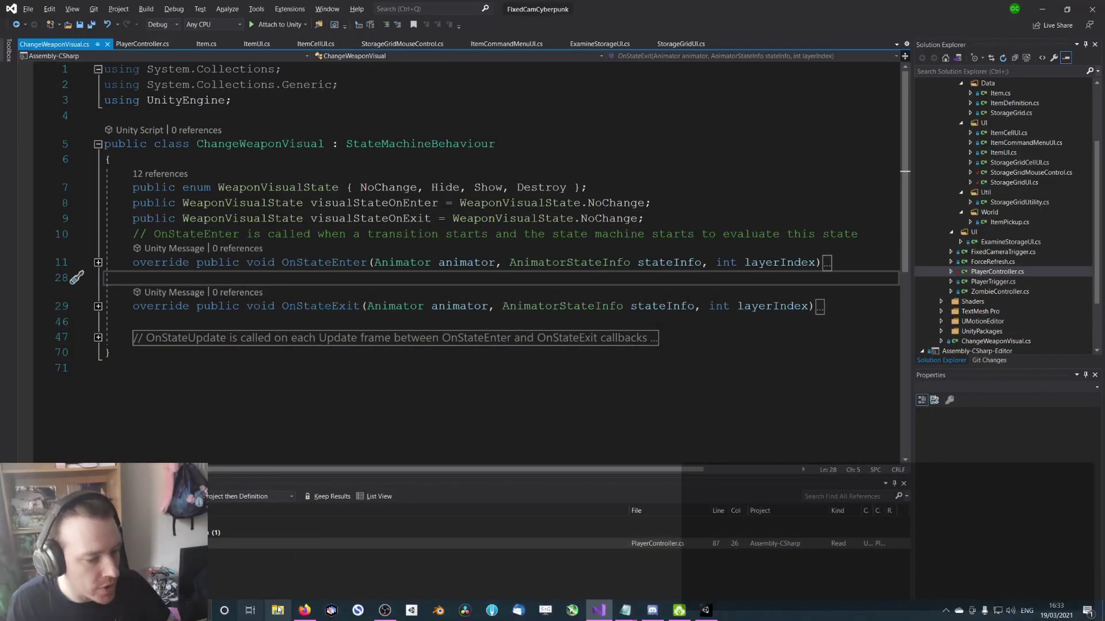
pyautogui.moveTo(300, 609)
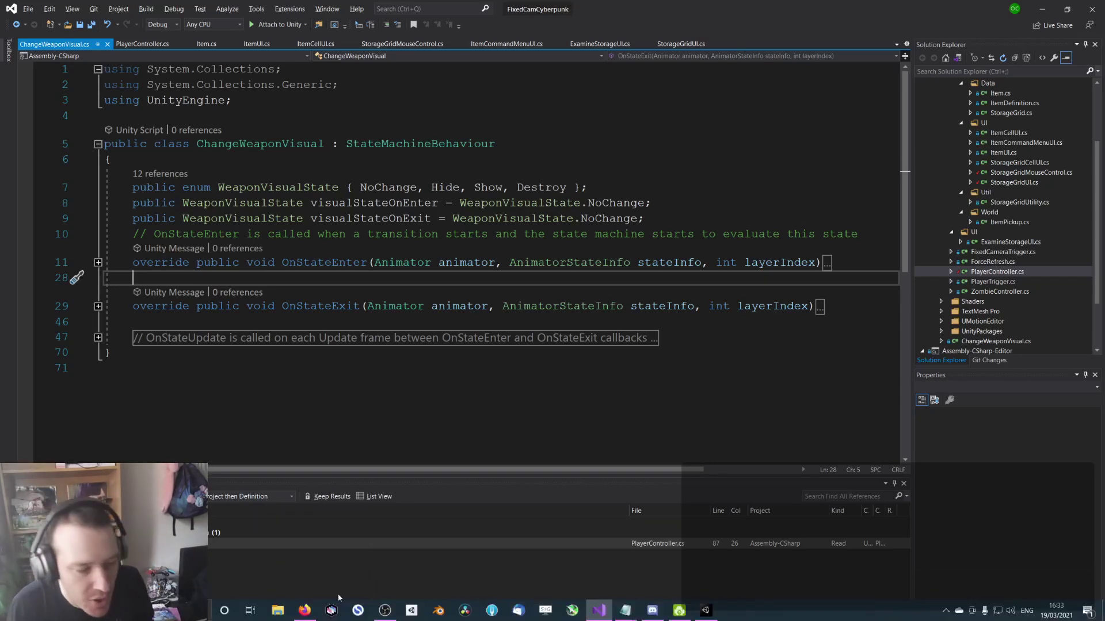
pyautogui.click(304, 610)
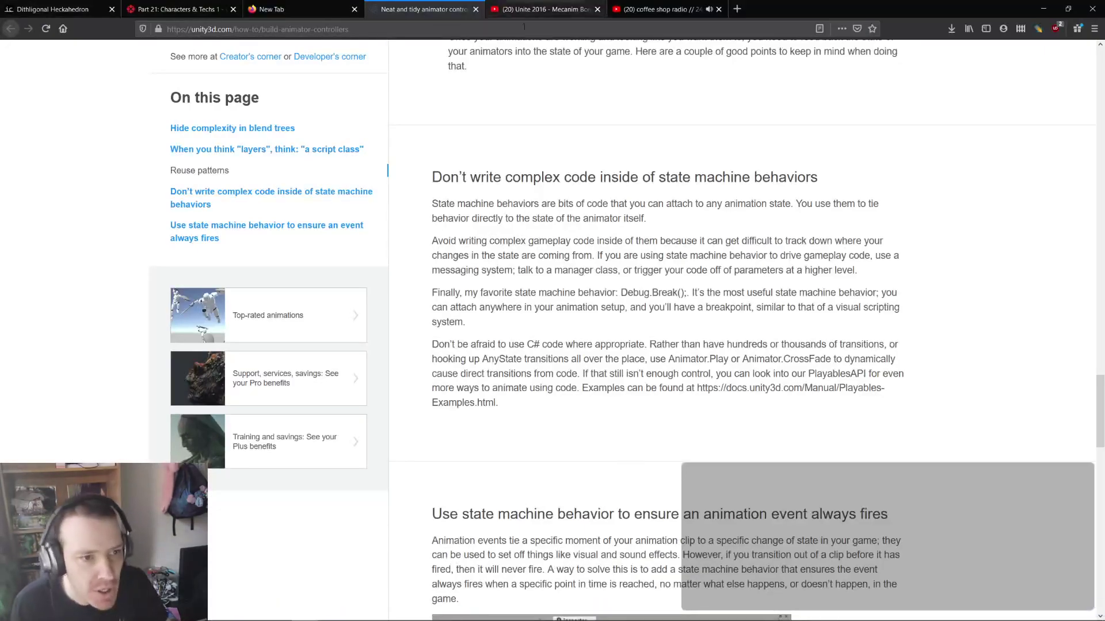
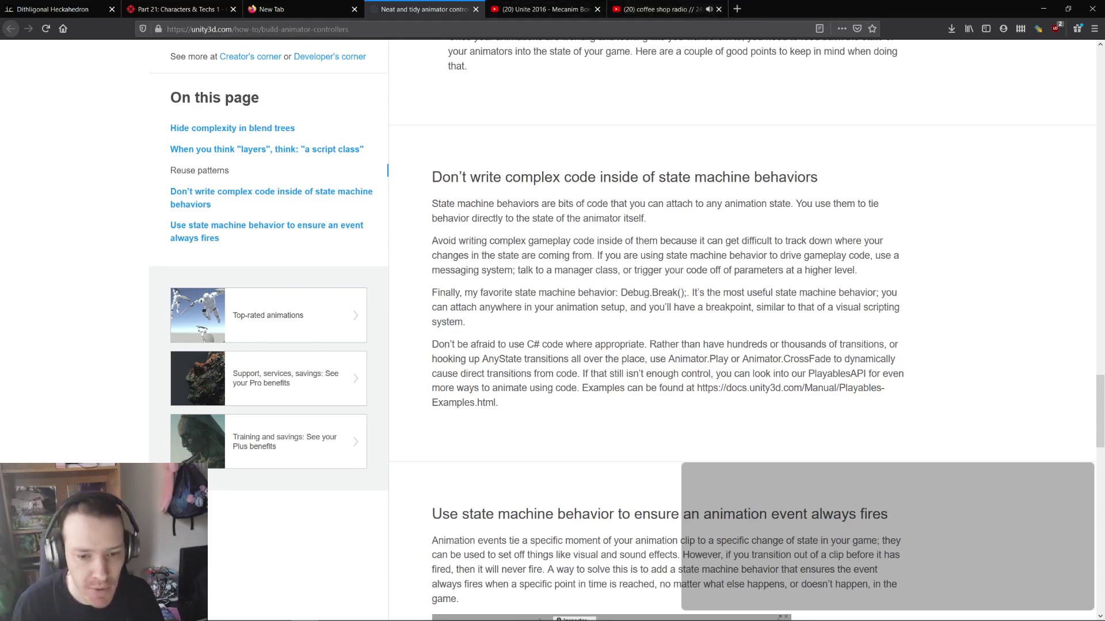
# - Switch to todo.txt in Notepad, find the resources list at its start, and select the YouTube link ending in t=737s
pyautogui.moveTo(633, 614)
pyautogui.moveTo(666, 562)
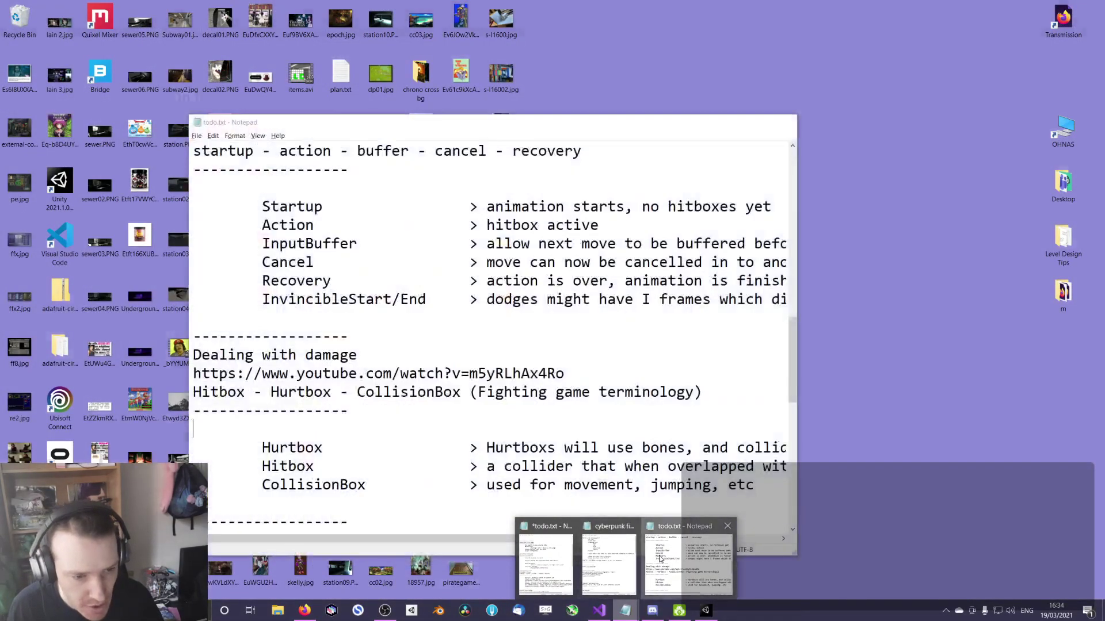
pyautogui.click(668, 561)
pyautogui.scroll(10, 572, 346)
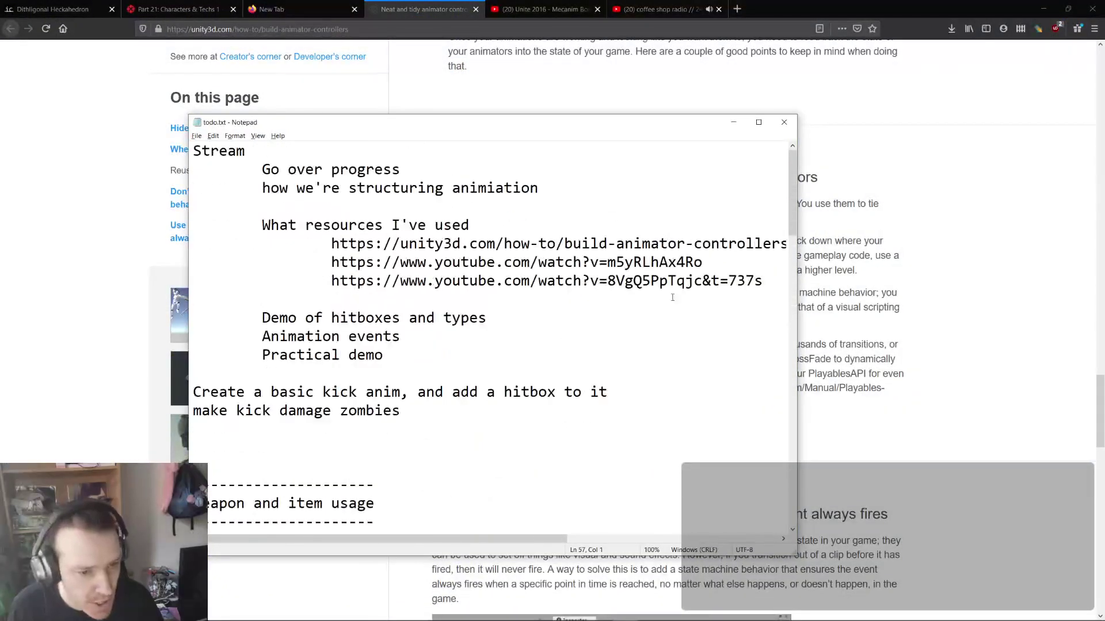
pyautogui.moveTo(762, 284); pyautogui.dragTo(331, 282)
pyautogui.click(972, 306)
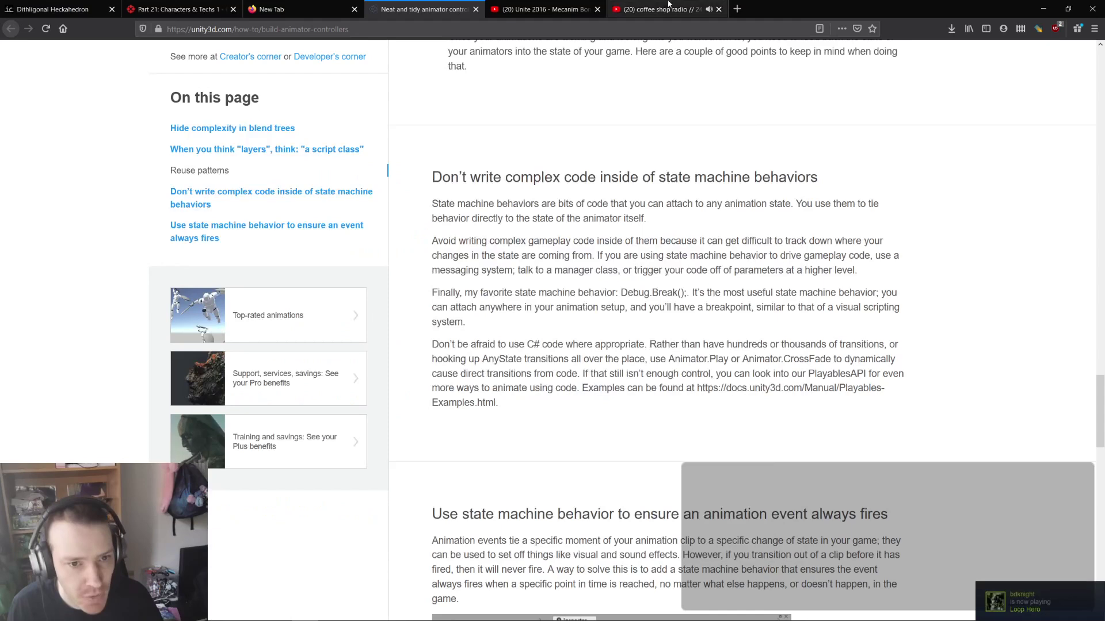
# - Load the Unite 2016 Mecanim talk in the browser from its link with t=737s, view it briefly, and close its page
pyautogui.click(544, 9)
pyautogui.click(496, 30)
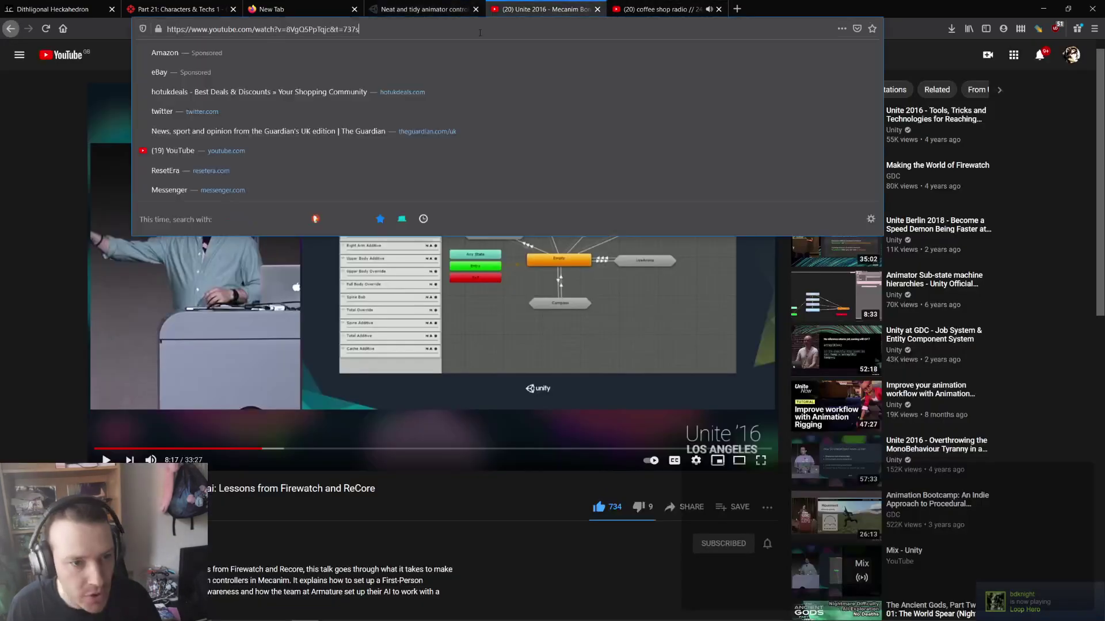
pyautogui.click(496, 32)
pyautogui.press('Return')
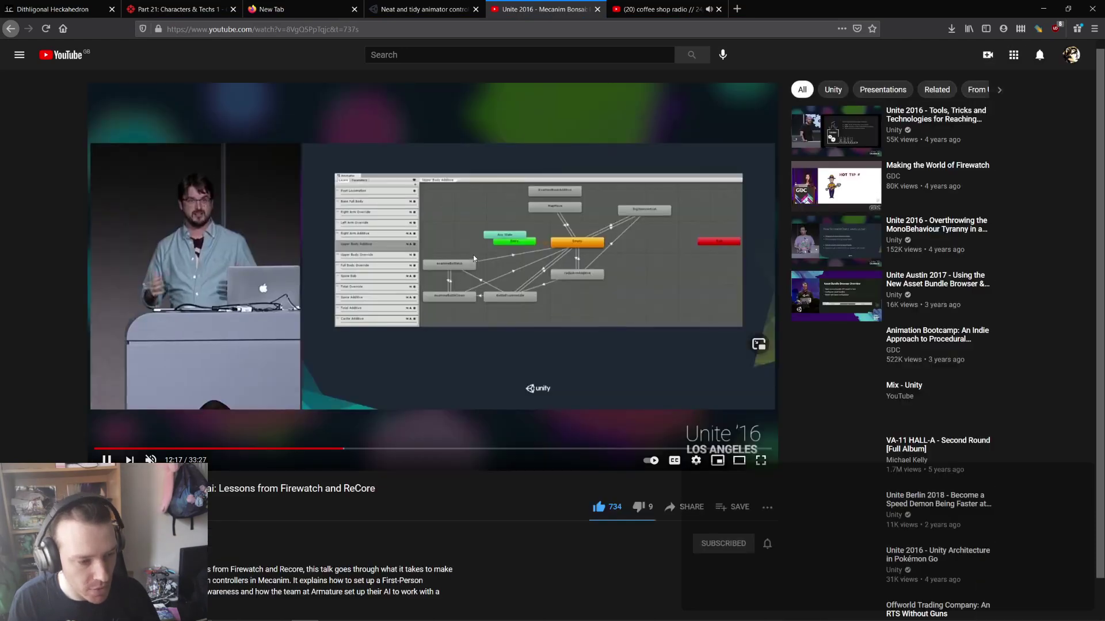
pyautogui.hotkey('ctrl', 'w')
# - Copy the YouTube link watch?v=m5yRLhAx4Ro from todo.txt and load it in a new browser tab
pyautogui.hotkey('alt', 'Tab')
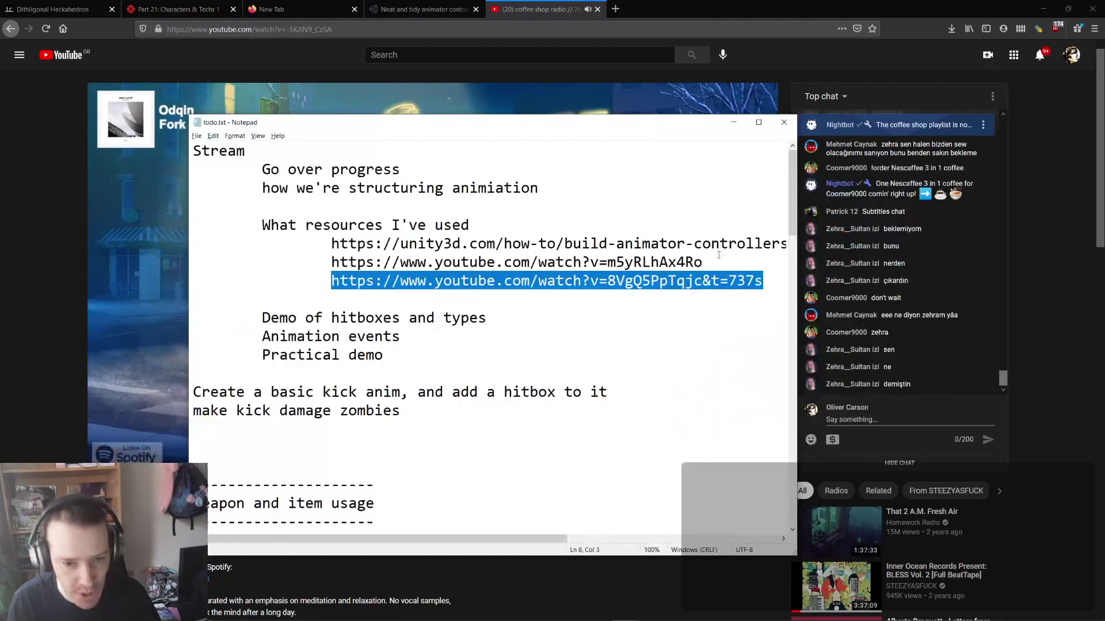
pyautogui.moveTo(702, 263); pyautogui.dragTo(332, 263)
pyautogui.hotkey('ctrl', 'c')
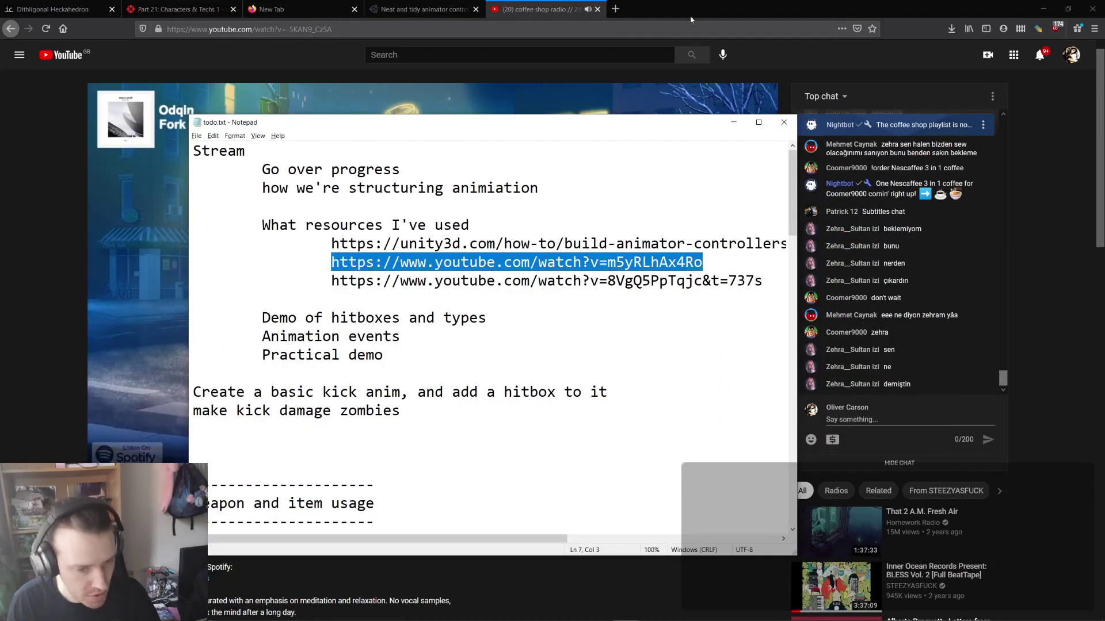
pyautogui.click(615, 9)
pyautogui.hotkey('ctrl', 'v')
pyautogui.press('Return')
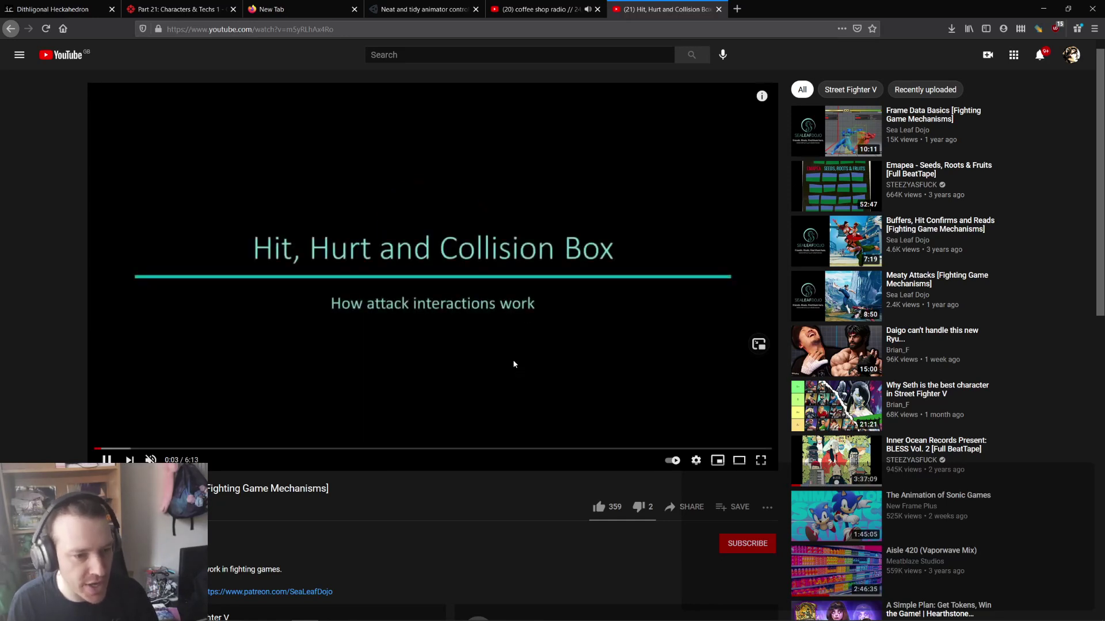
# - Pause the hitbox video and load the stream's own Twitch channel page in a new browser tab
pyautogui.click(411, 291)
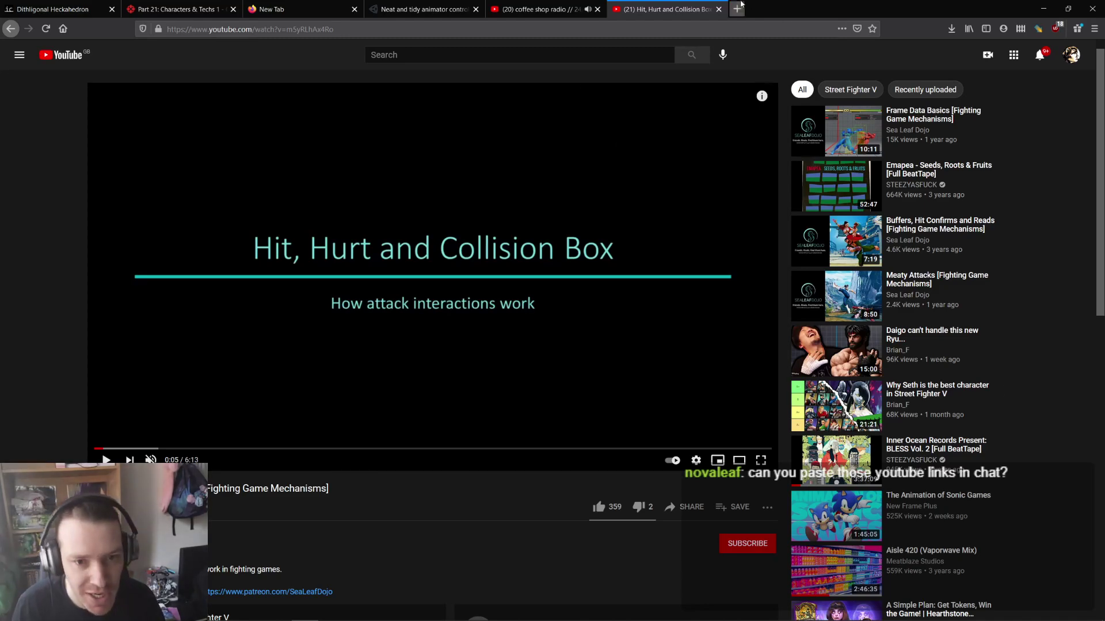
pyautogui.hotkey('ctrl', 't')
pyautogui.write('twitter.com/')
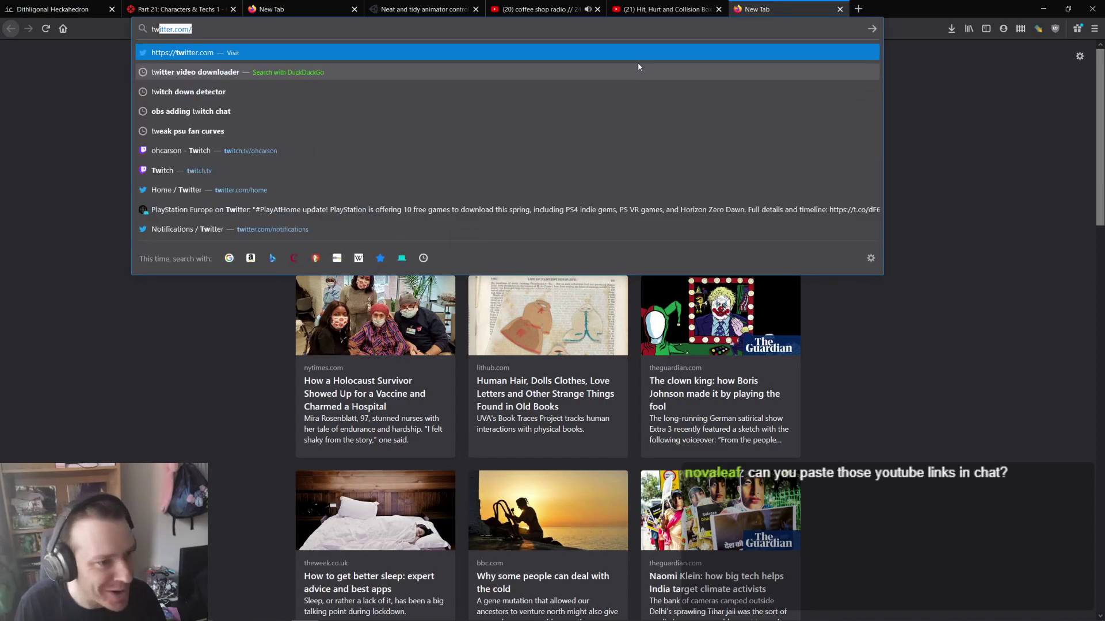
pyautogui.press('Down')
pyautogui.press('Down')
pyautogui.press('Down')
pyautogui.press('Down')
pyautogui.press('Down')
pyautogui.press('Return')
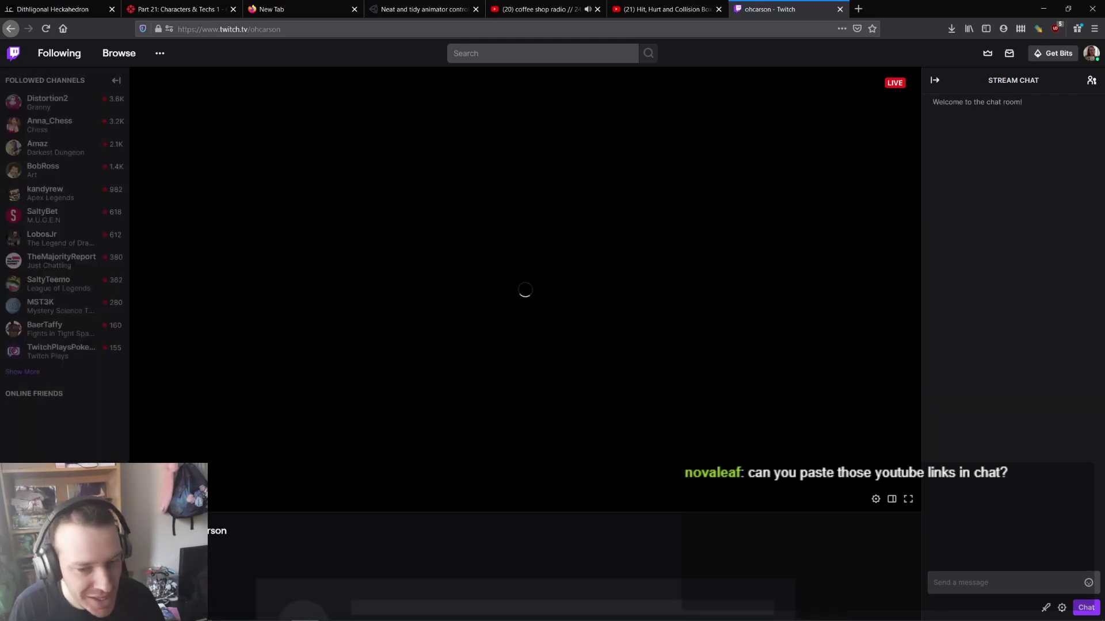
# - Copy the Hit, Hurt and Collision Box video's address and post it in the Twitch stream chat
pyautogui.click(538, 9)
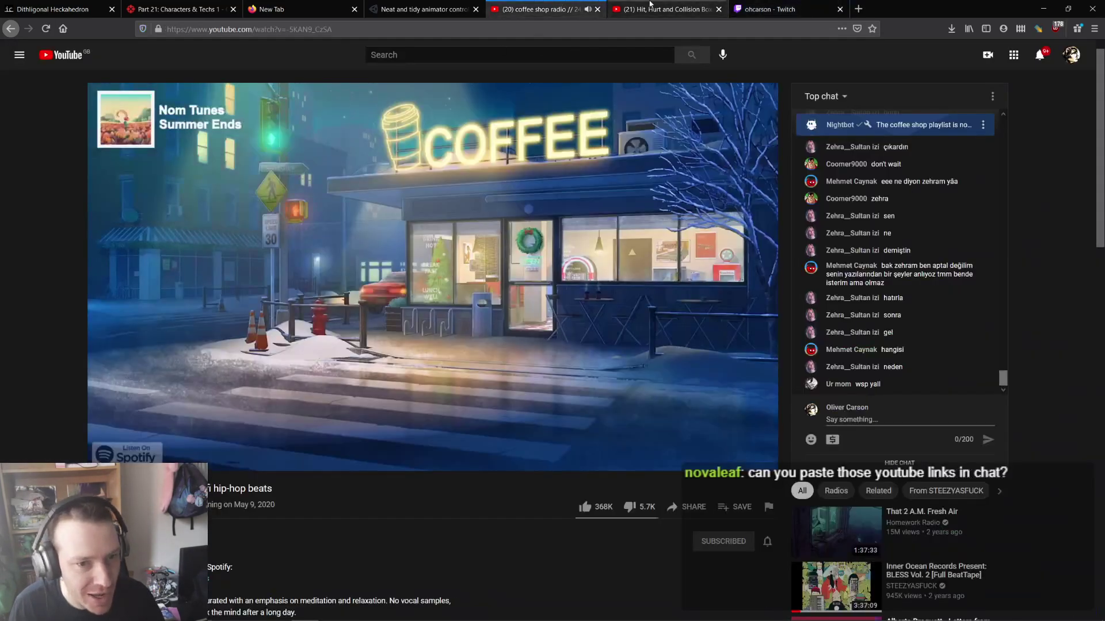
pyautogui.click(661, 9)
pyautogui.hotkey('ctrl', 'l')
pyautogui.hotkey('ctrl', 'c')
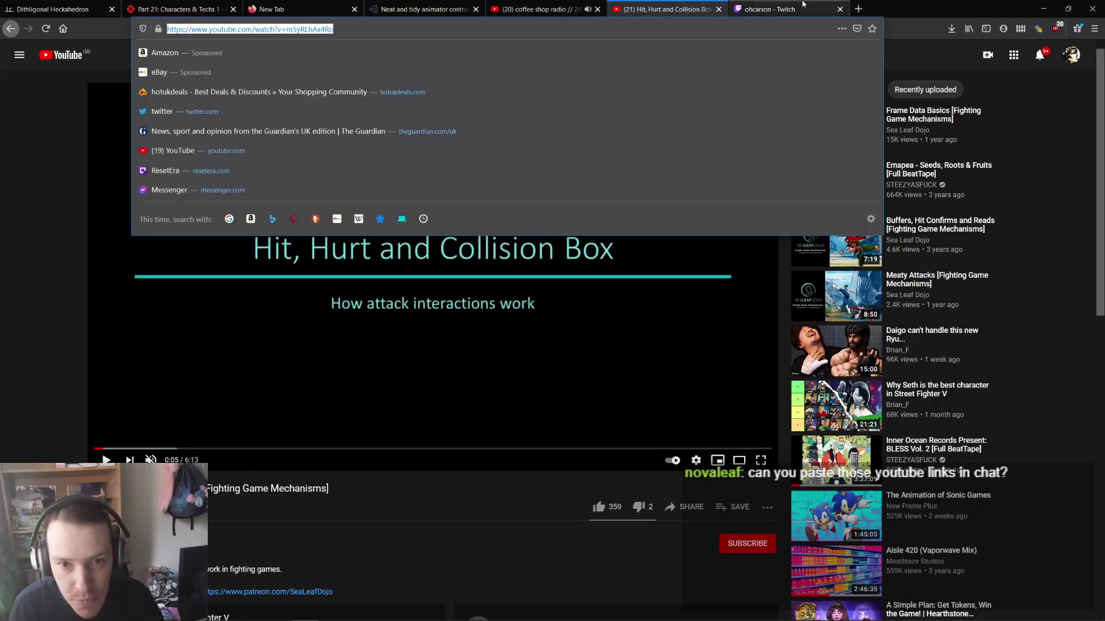
pyautogui.click(782, 9)
pyautogui.hotkey('ctrl', 'v')
pyautogui.press('Return')
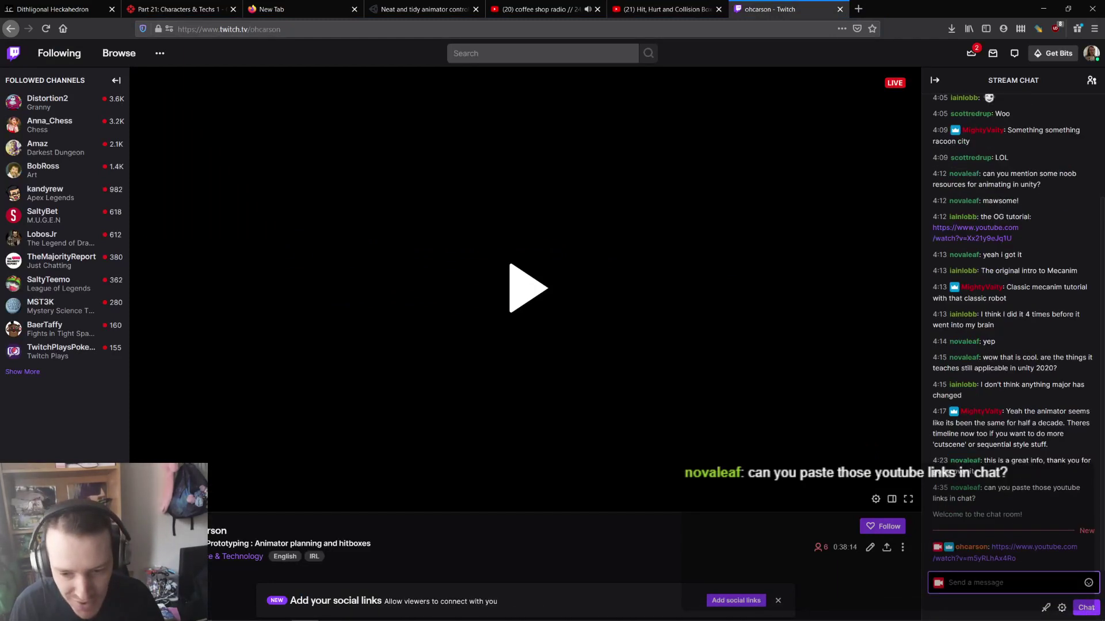
# - Copy the YouTube link ending in t=737s from todo.txt in Notepad and post it in the Twitch chat
pyautogui.hotkey('alt', 'Tab')
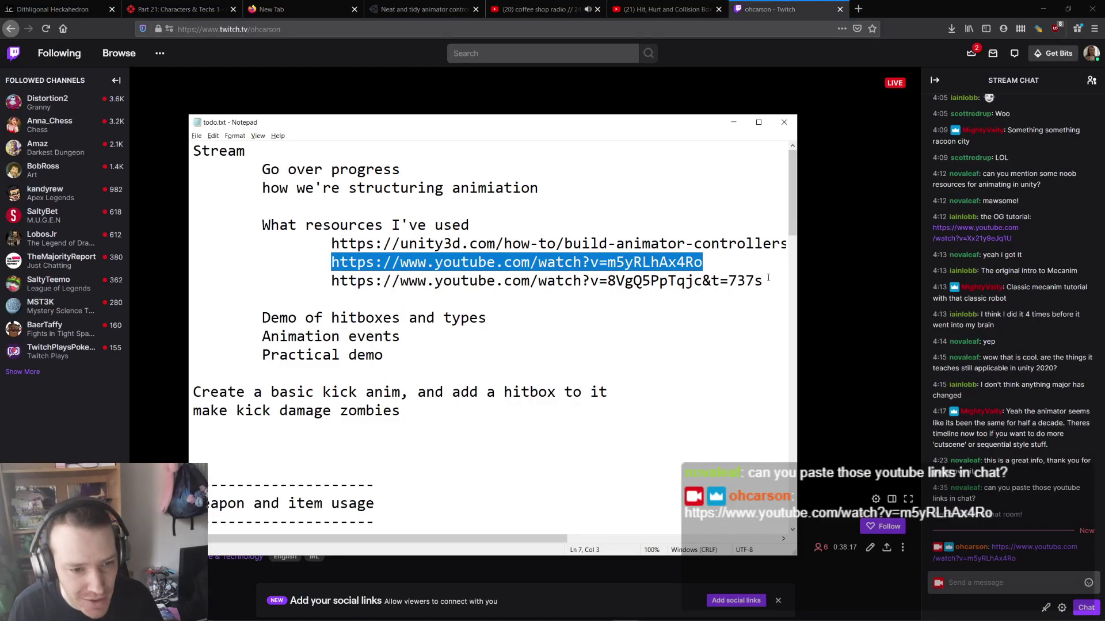
pyautogui.moveTo(768, 278); pyautogui.dragTo(331, 281)
pyautogui.hotkey('ctrl', 'c')
pyautogui.hotkey('alt', 'Tab')
pyautogui.hotkey('ctrl', 'v')
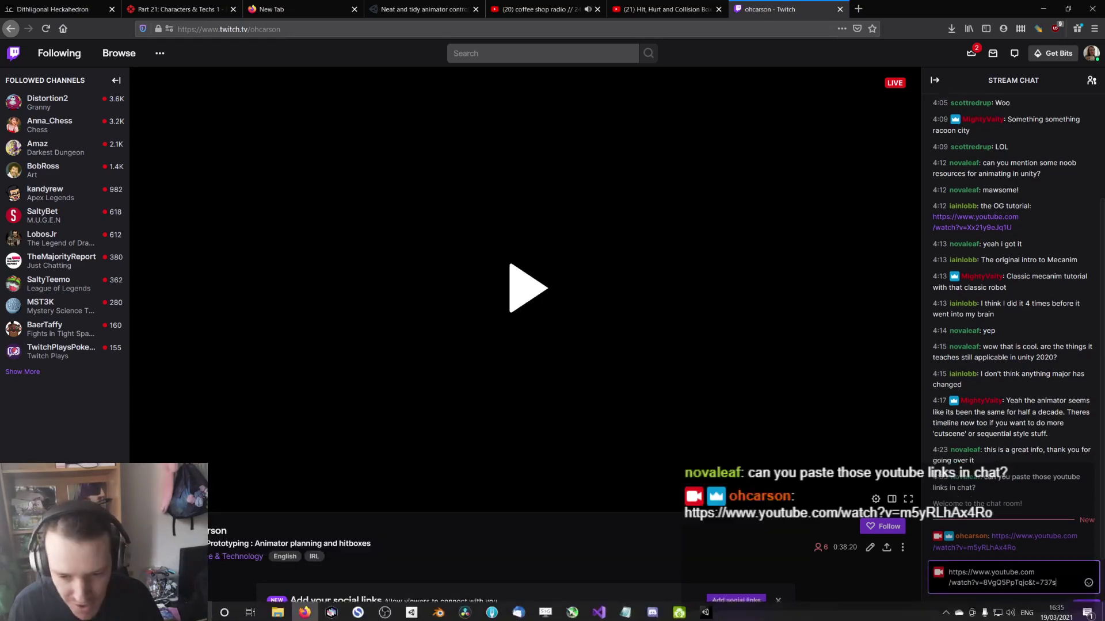
pyautogui.press('Return')
# - Copy the unity3d.com/how-to/build-animator-controllers link from todo.txt and post it in the Twitch chat
pyautogui.hotkey('alt', 'Tab')
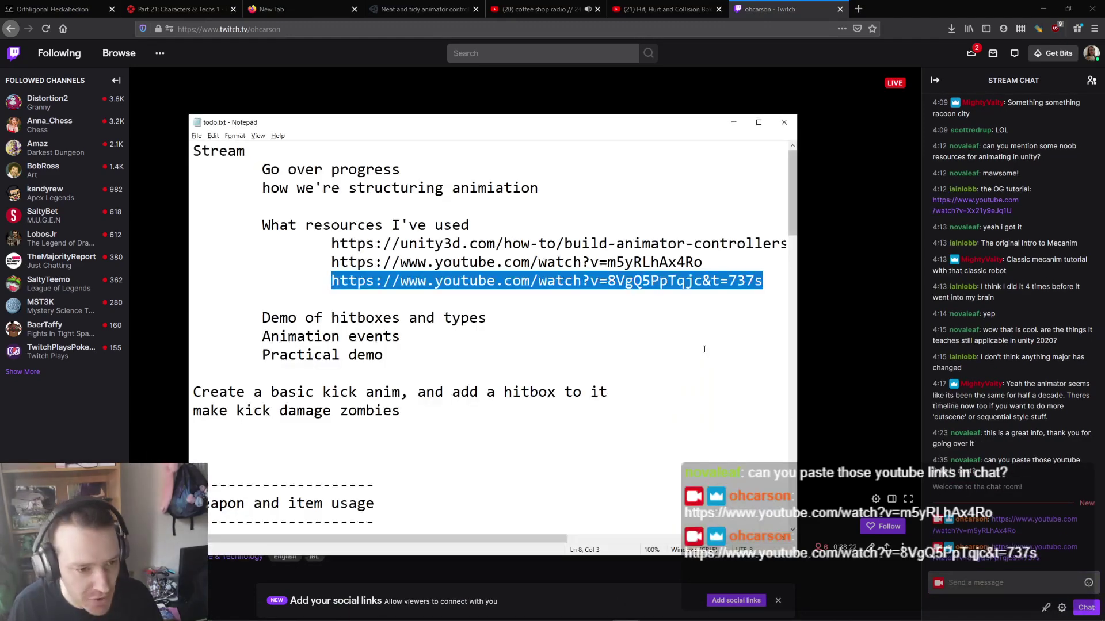
pyautogui.moveTo(331, 244); pyautogui.dragTo(788, 244)
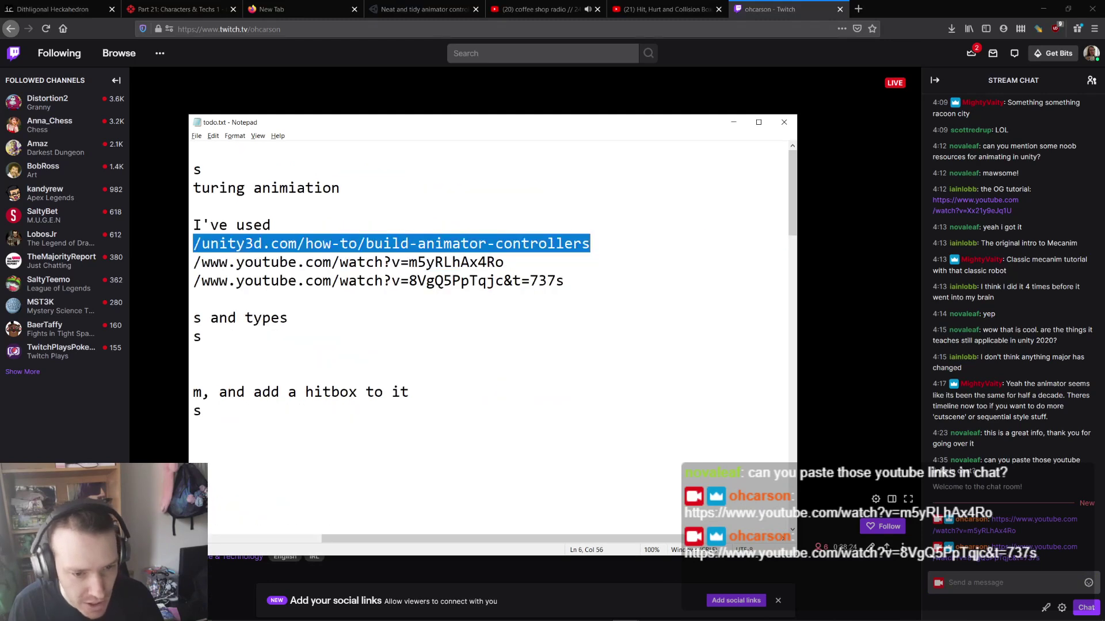
pyautogui.hotkey('ctrl', 'c')
pyautogui.hotkey('alt', 'Tab')
pyautogui.hotkey('ctrl', 'v')
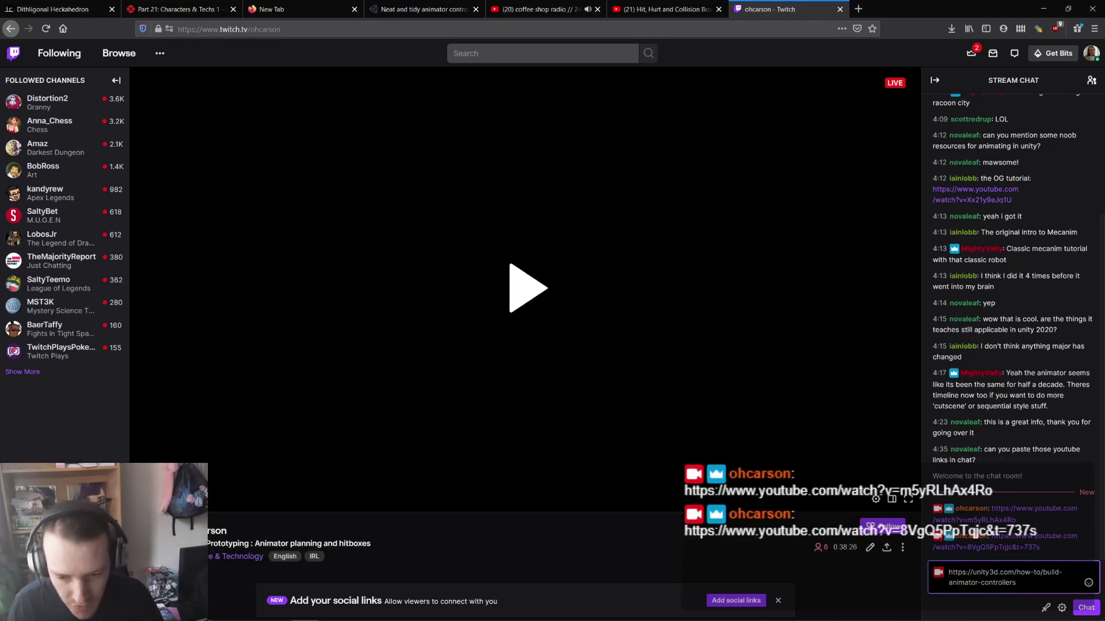
pyautogui.press('Return')
# - Return to the Hit, Hurt and Collision Box video, skip ahead to 1:04, and show the paused Chun-Li and Zangief example full screen
pyautogui.click(664, 8)
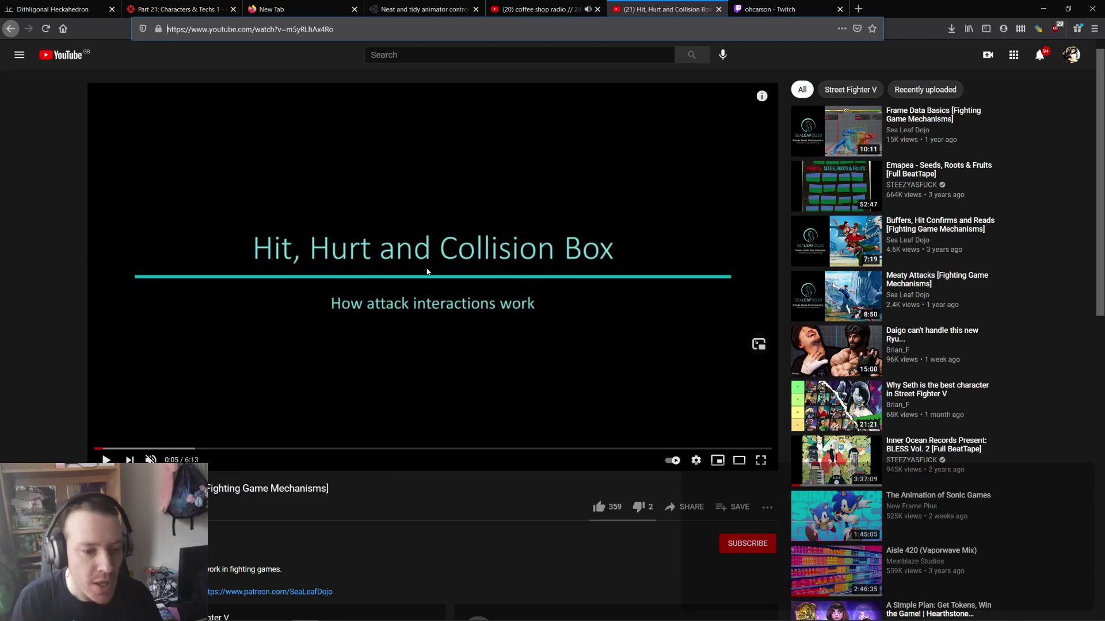
pyautogui.click(427, 271)
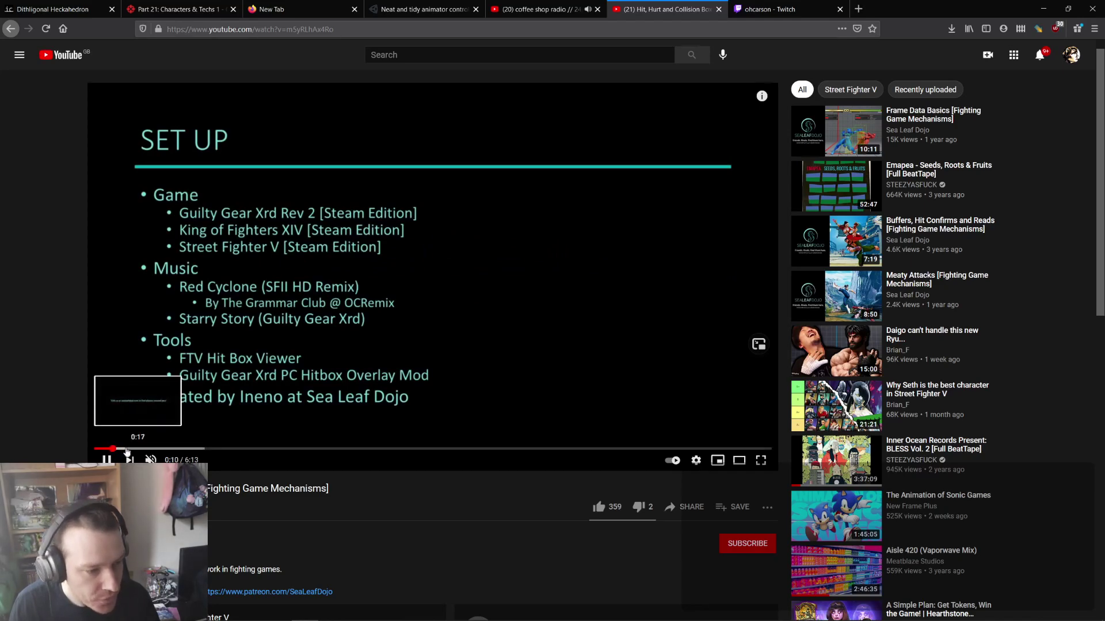
pyautogui.click(131, 449)
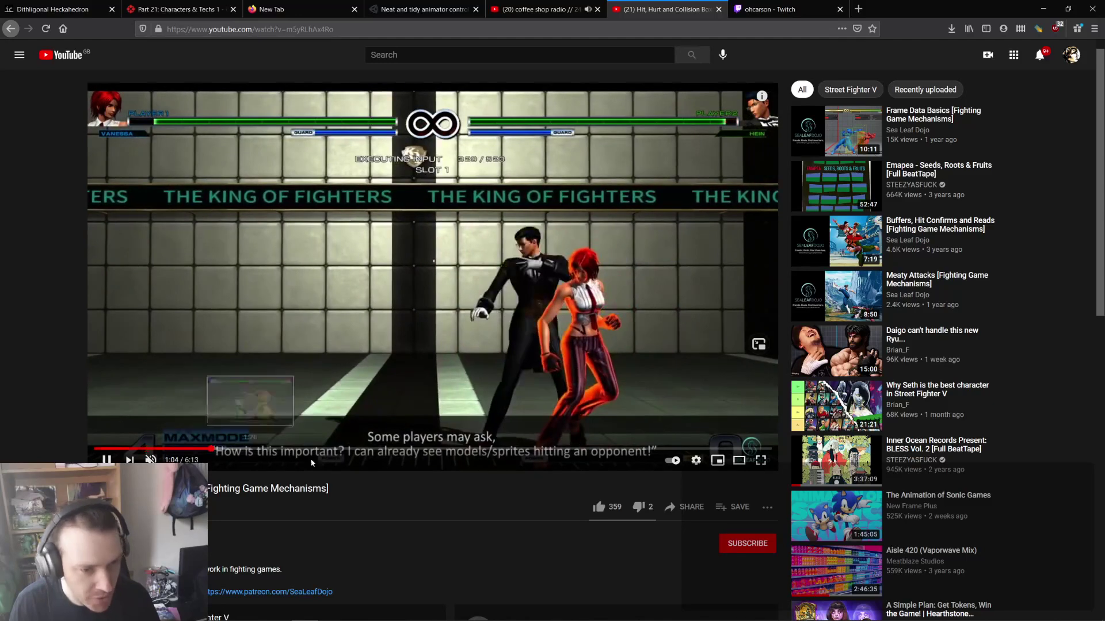
pyautogui.click(212, 449)
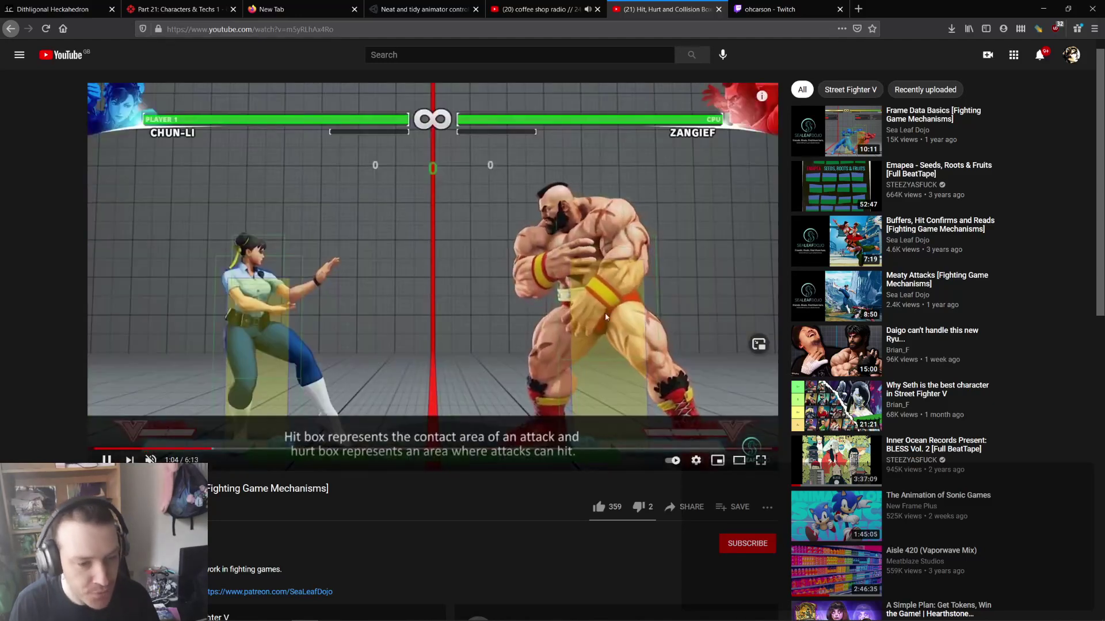
pyautogui.click(615, 262)
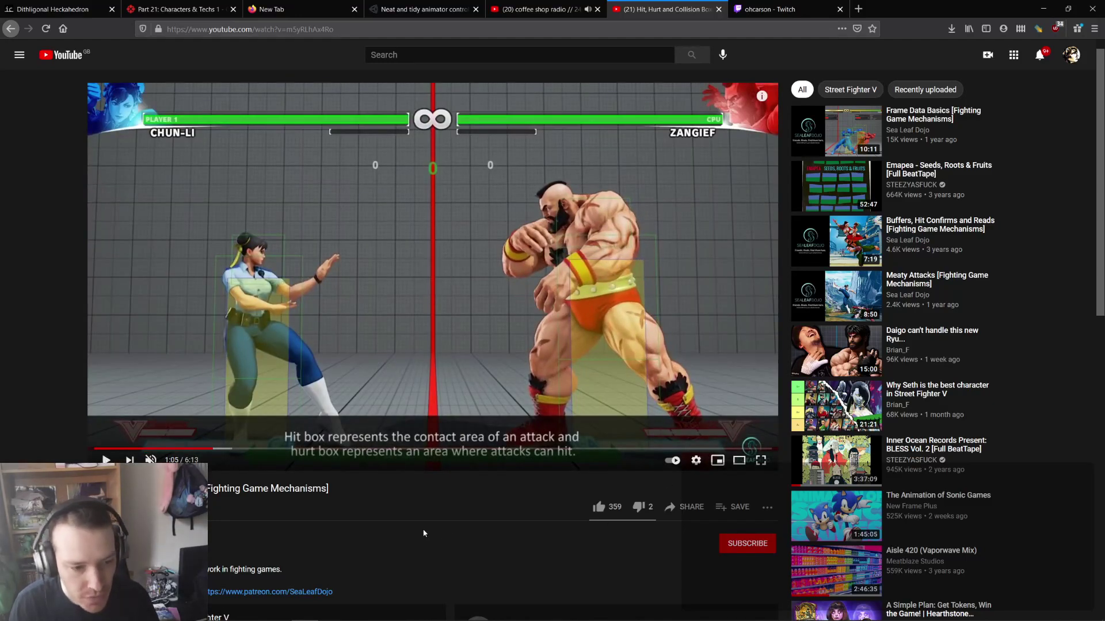
pyautogui.click(764, 462)
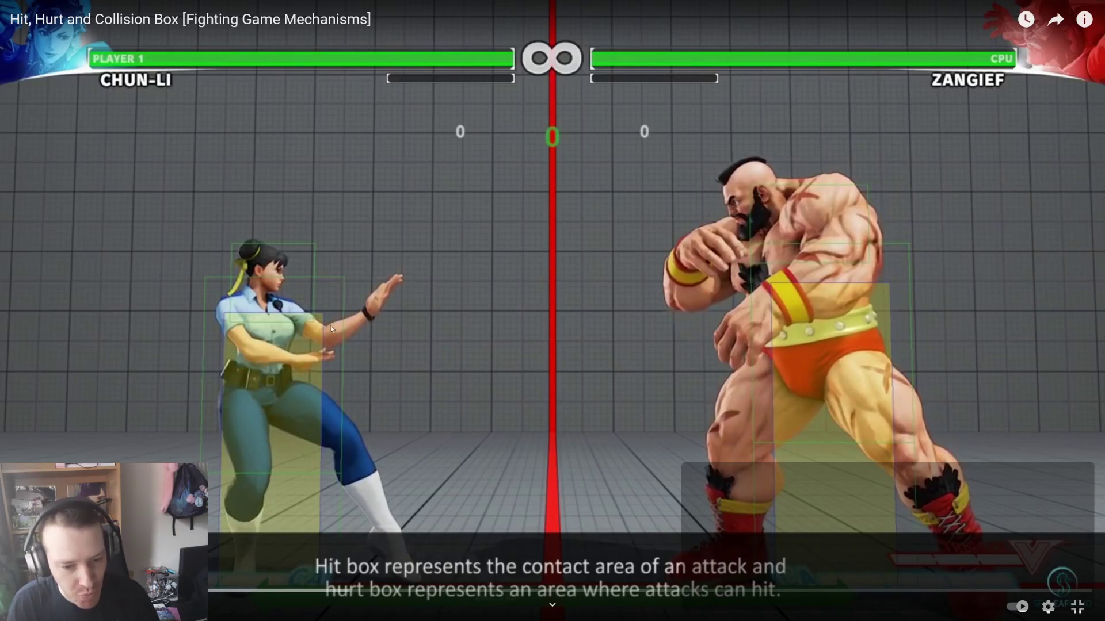
# - Examine the hit box reduction, Ibuki collision and I-No versus Potemkin examples in the video, ending at 2:34, and leave full screen
pyautogui.click(661, 591)
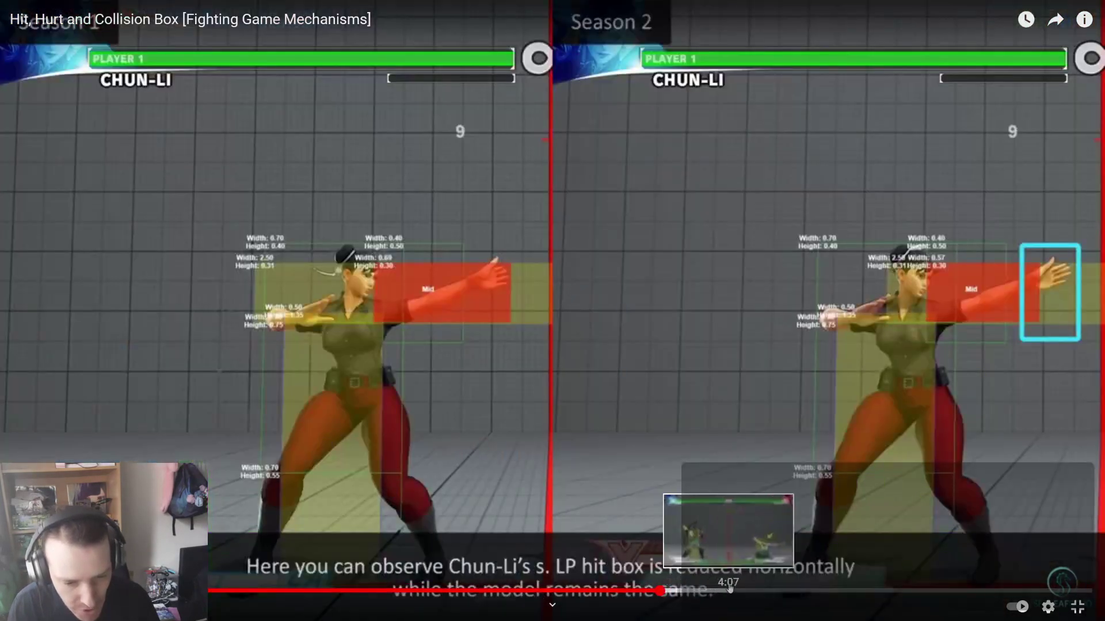
pyautogui.click(761, 590)
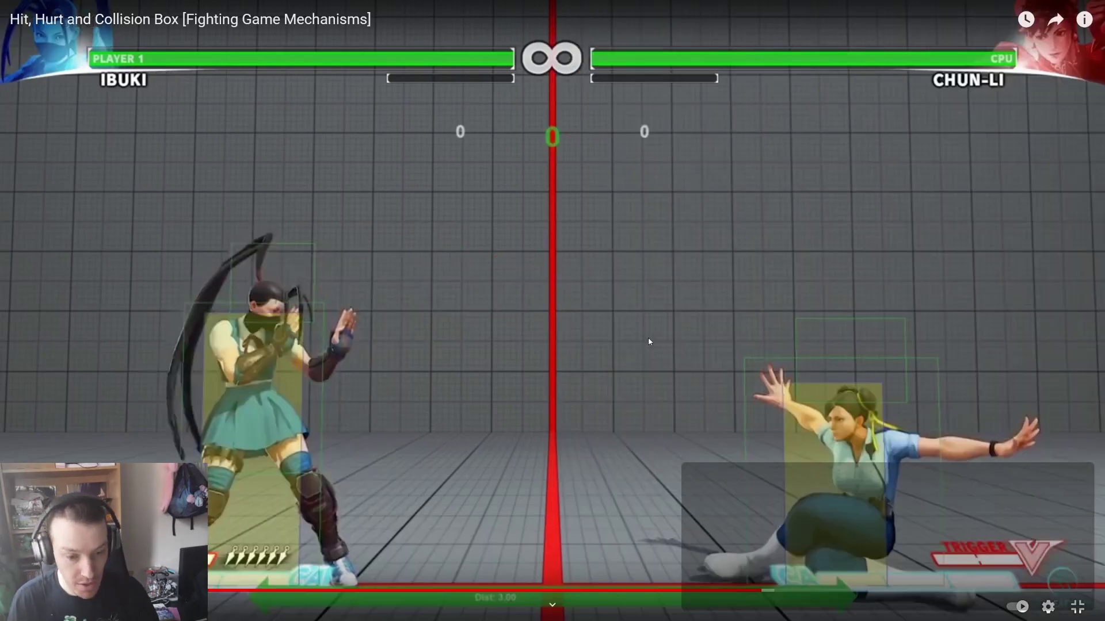
pyautogui.click(654, 285)
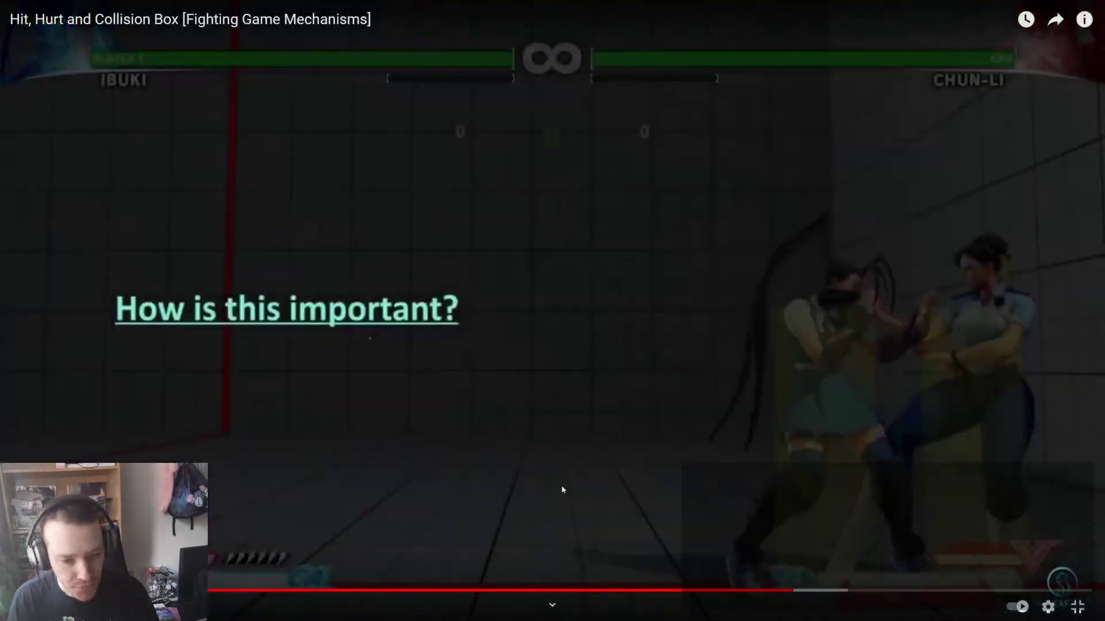
pyautogui.click(772, 591)
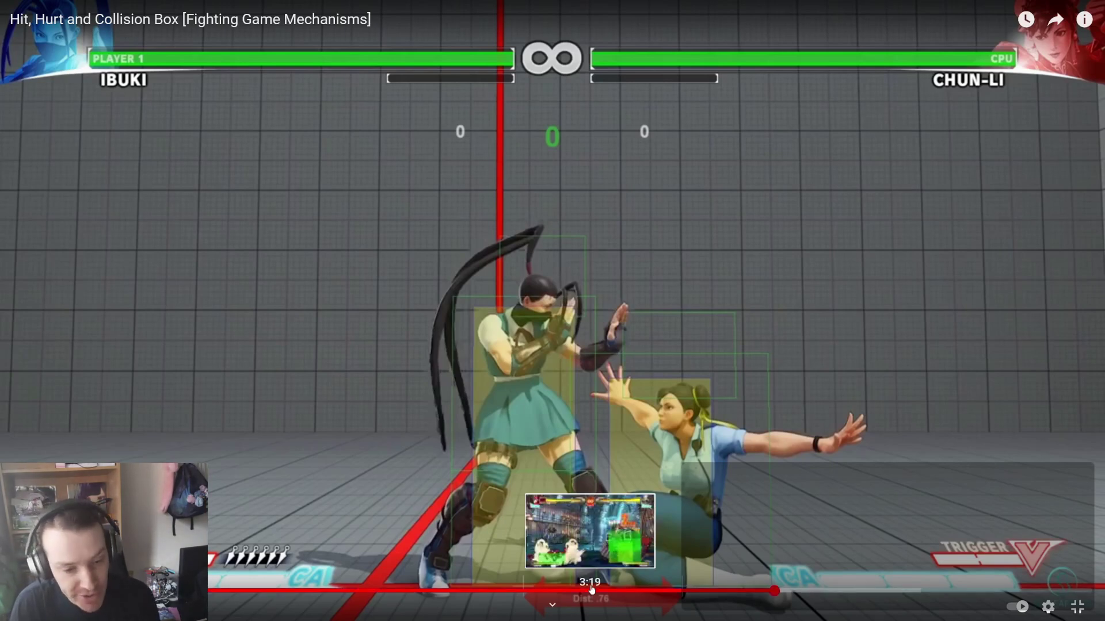
pyautogui.click(459, 598)
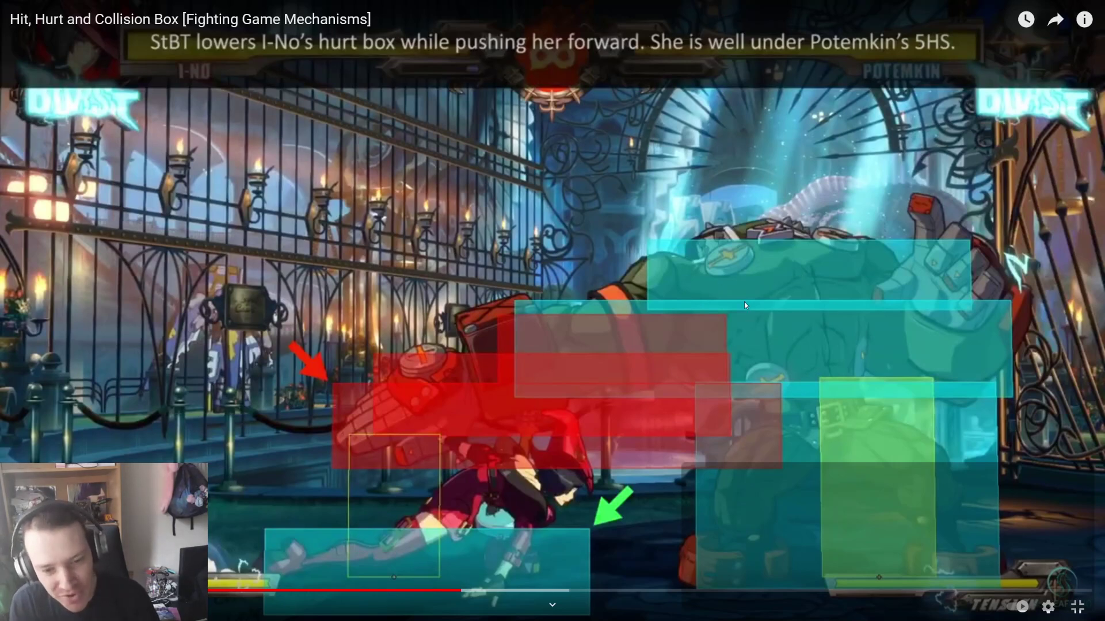
pyautogui.click(1077, 606)
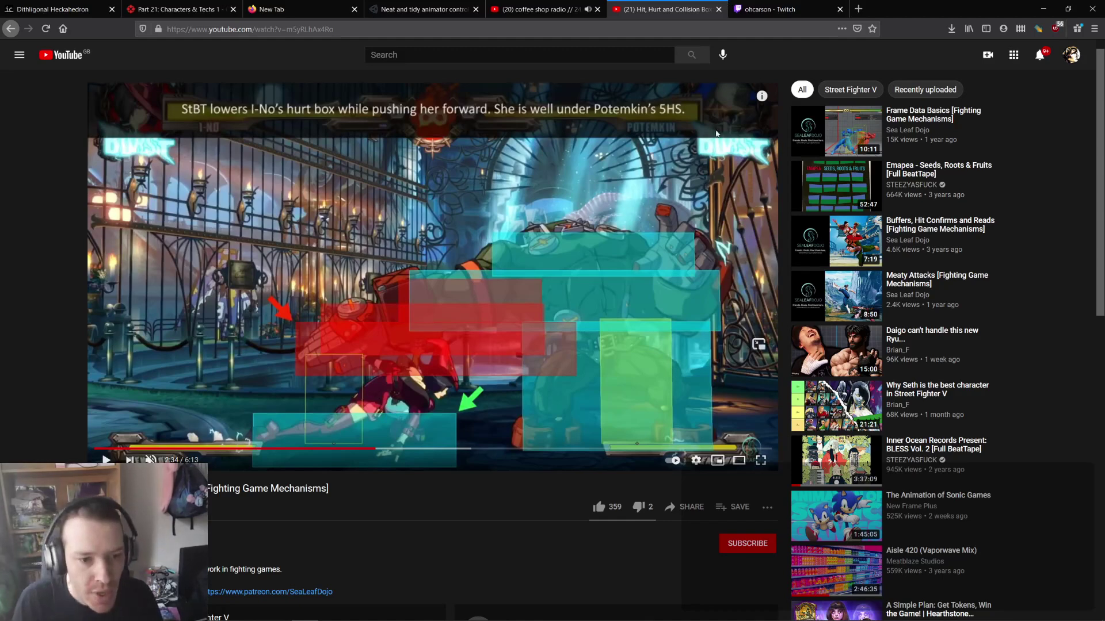
# - Switch to Unity, select the walking (2) model under ZombieAnims, and inspect its animation preview
pyautogui.hotkey('alt', 'Tab')
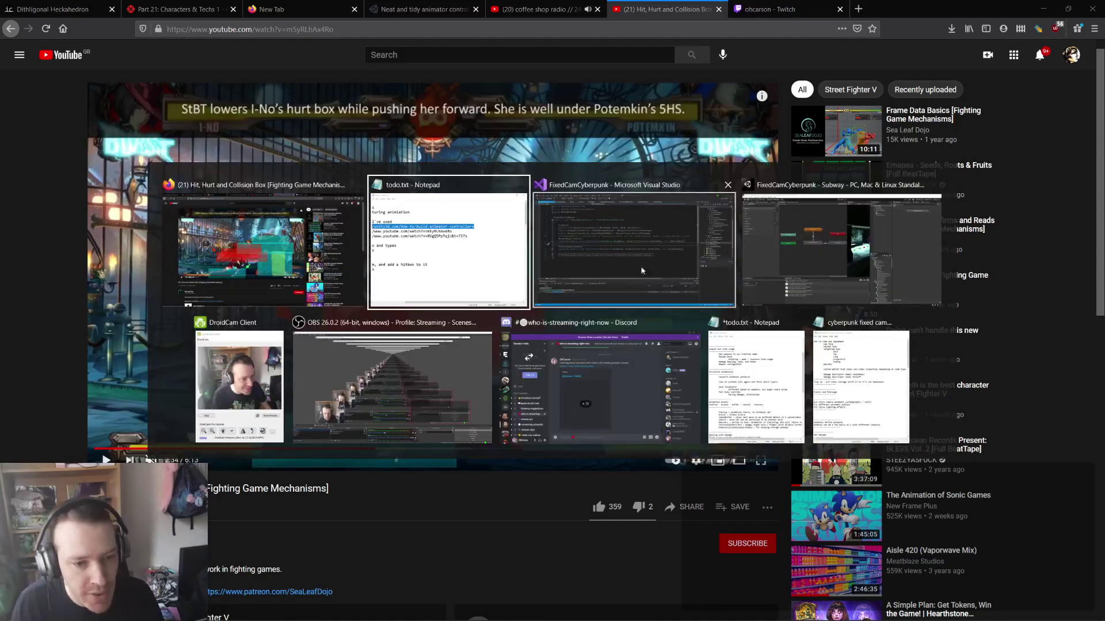
pyautogui.click(782, 246)
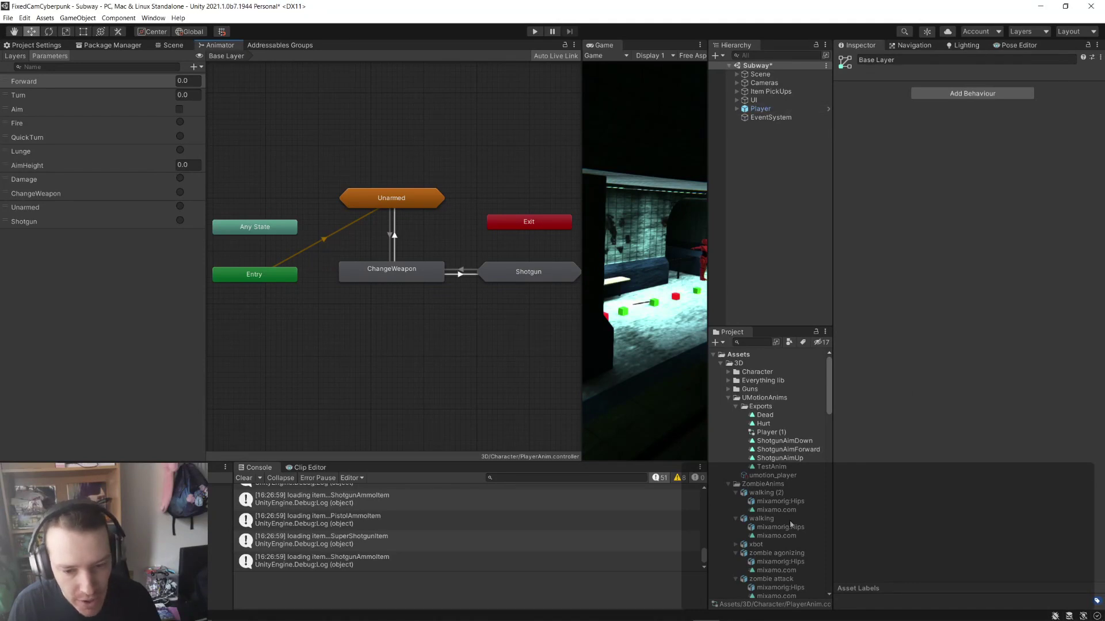
pyautogui.scroll(-3, 789, 535)
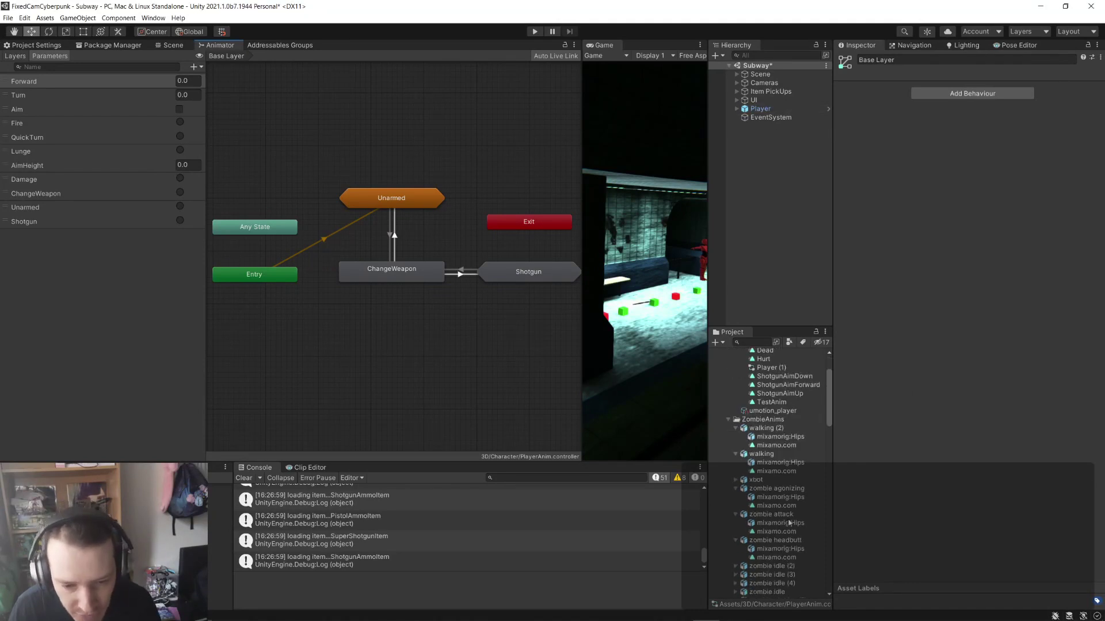
pyautogui.click(765, 428)
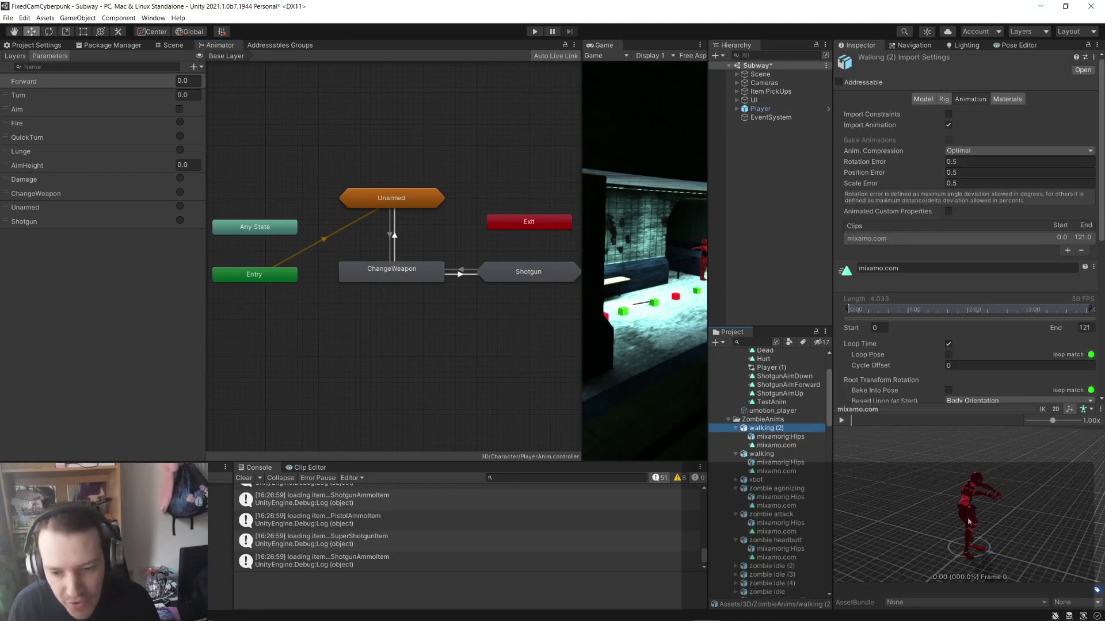
pyautogui.moveTo(968, 521)
pyautogui.mouseDown()
pyautogui.moveTo(939, 500)
pyautogui.moveTo(944, 521)
pyautogui.moveTo(980, 519)
pyautogui.mouseUp()
# - Switch back to the hitbox video in the browser and view the section from 3:36 onward
pyautogui.hotkey('alt', 'Tab')
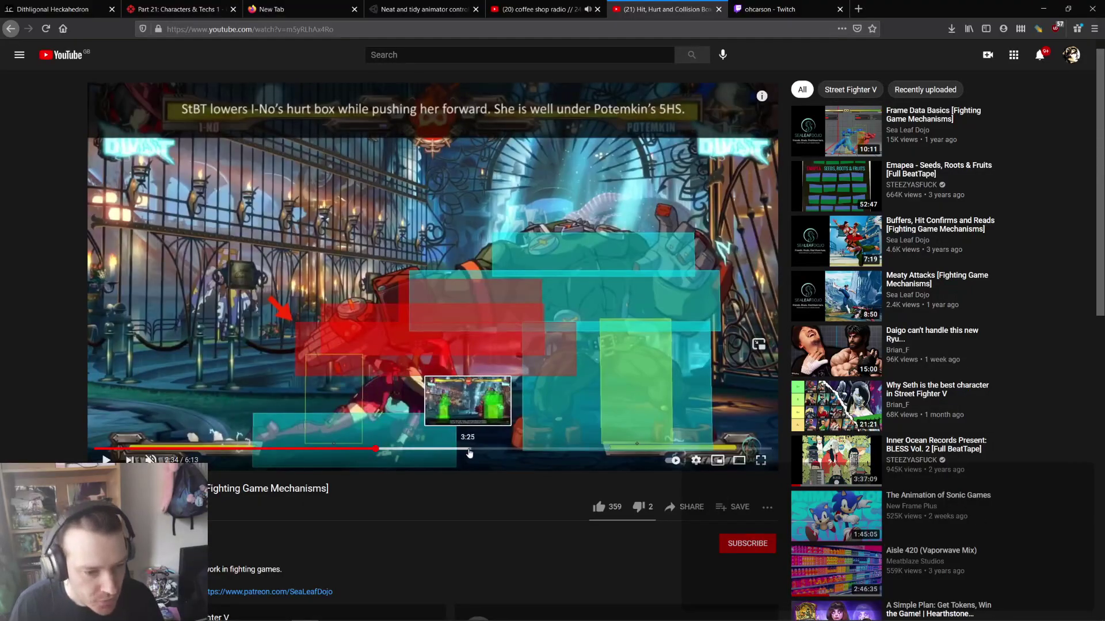
pyautogui.click(486, 449)
pyautogui.click(502, 349)
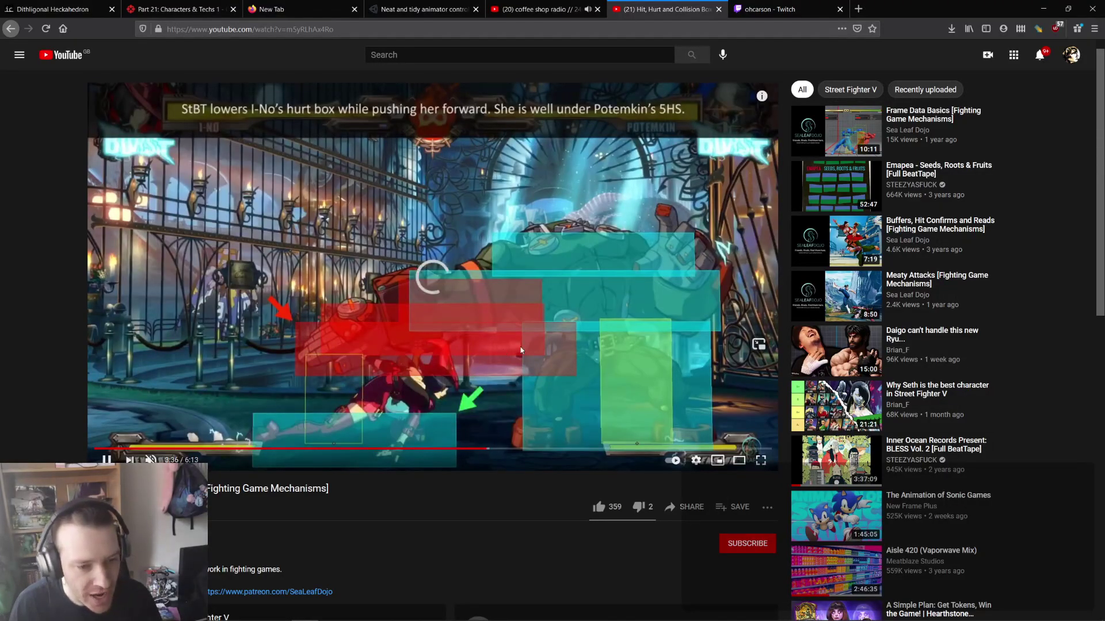
pyautogui.press('Right')
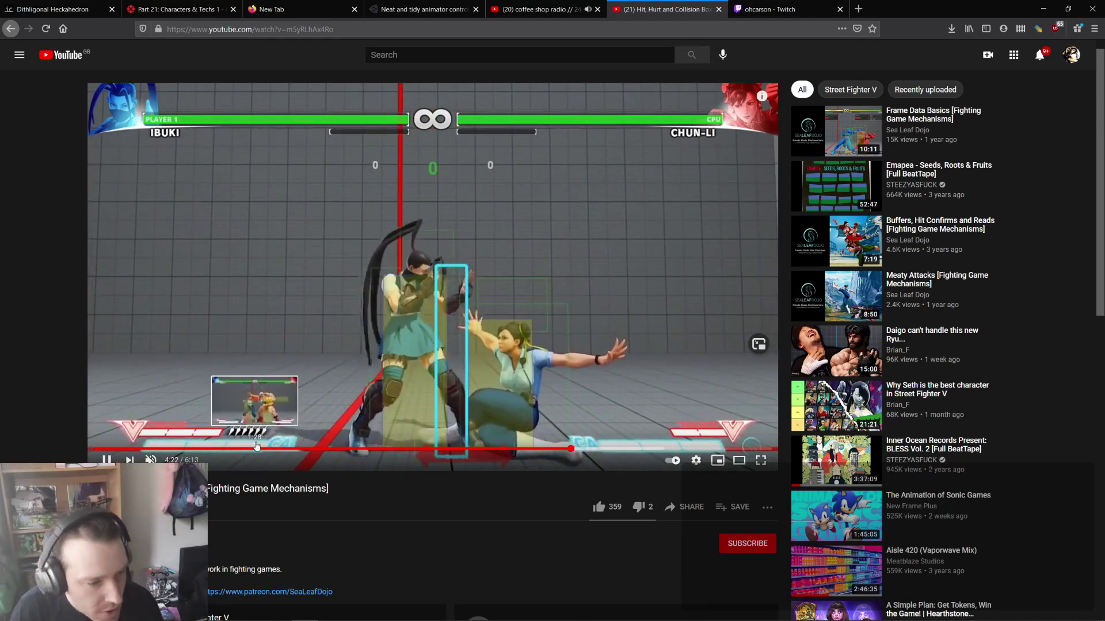
# - Jump back to 1:29 in the video and pause at 1:36 on Zangief's attack that does not register
pyautogui.click(254, 448)
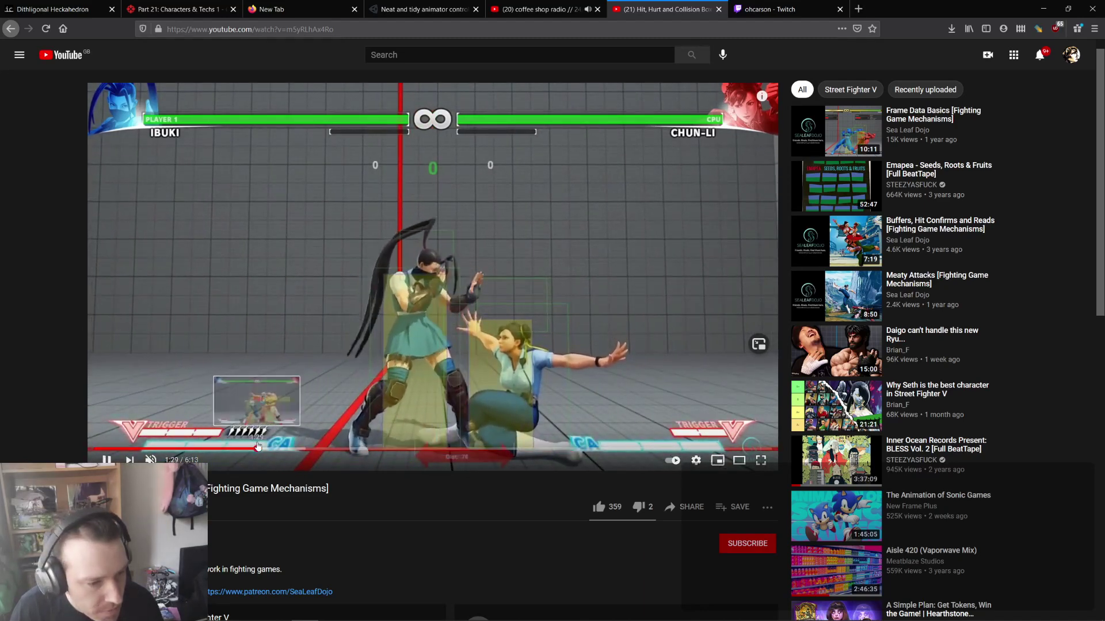
pyautogui.press('Left')
pyautogui.press('Left')
pyautogui.press('Left')
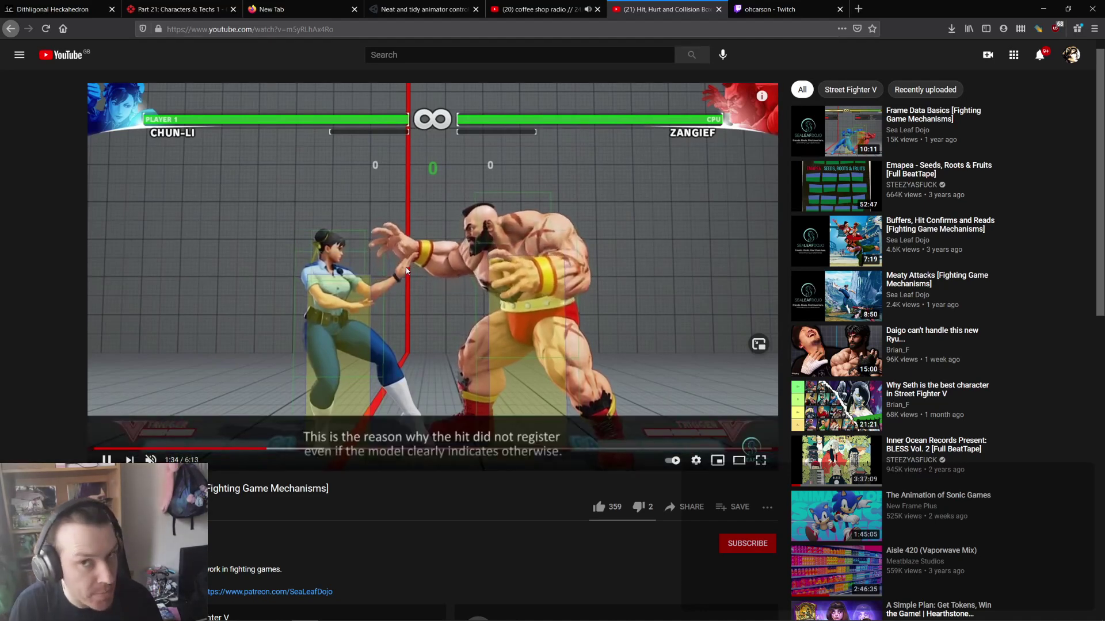
pyautogui.click(457, 283)
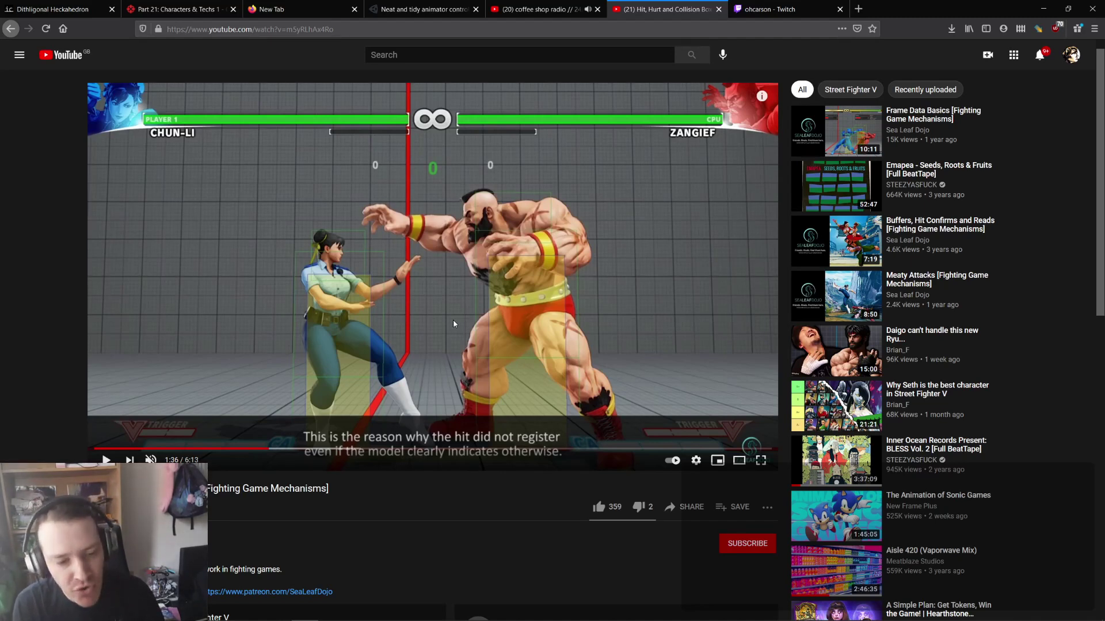
# - Switch to todo.txt in Notepad to check the stream outline
pyautogui.hotkey('alt', 'Tab')
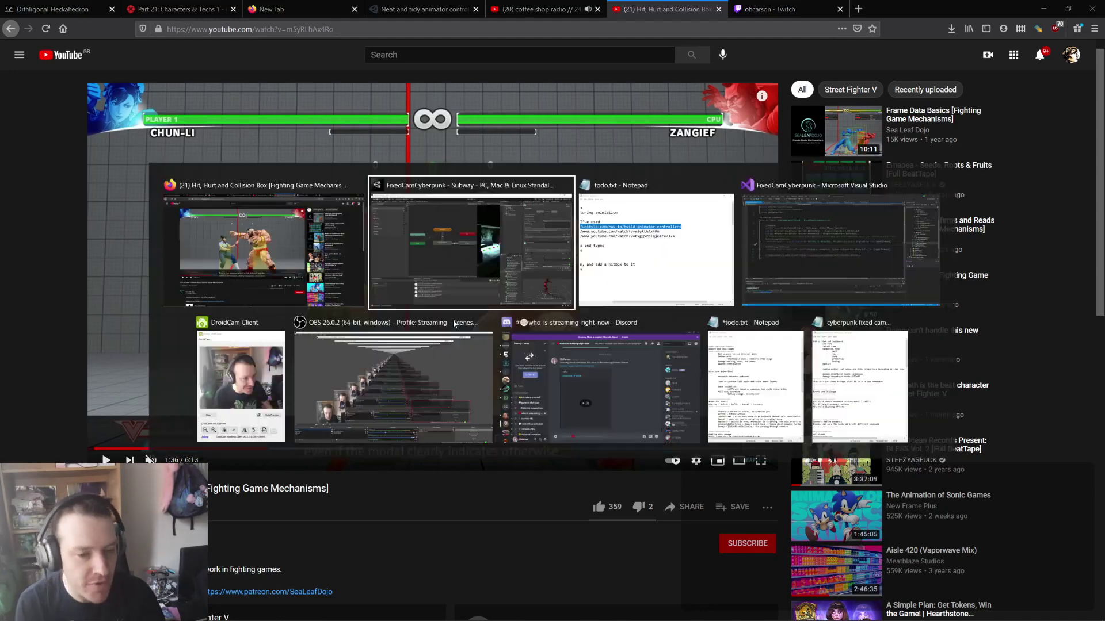
pyautogui.hotkey('alt', 'Tab')
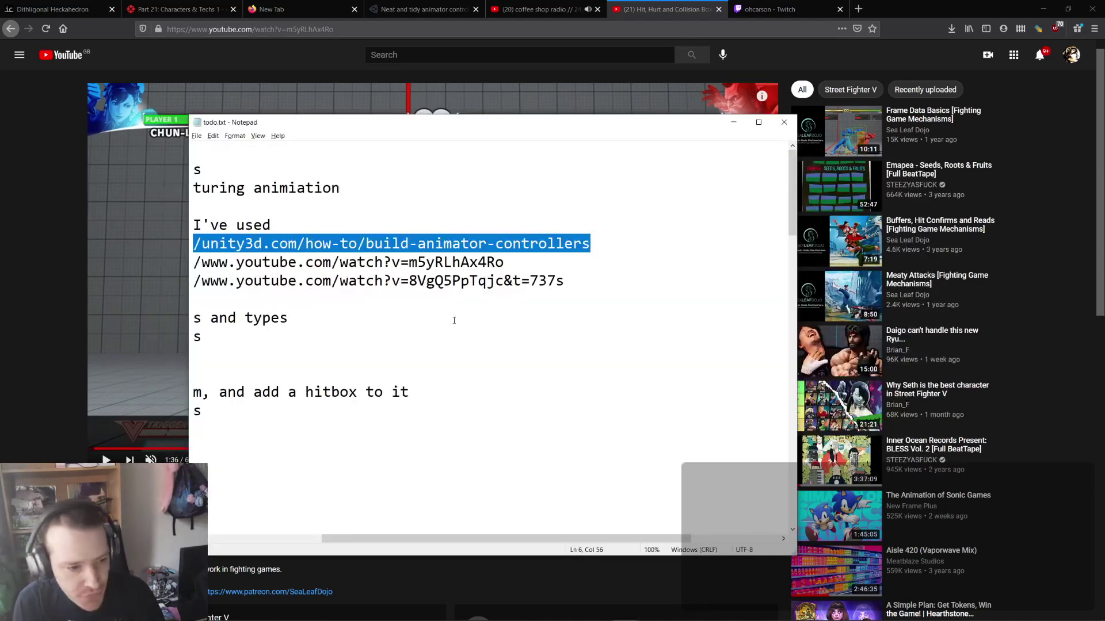
# - Bring the full lines of todo.txt back into view and go to the Animation events section of the notes
pyautogui.moveTo(537, 534); pyautogui.dragTo(422, 534)
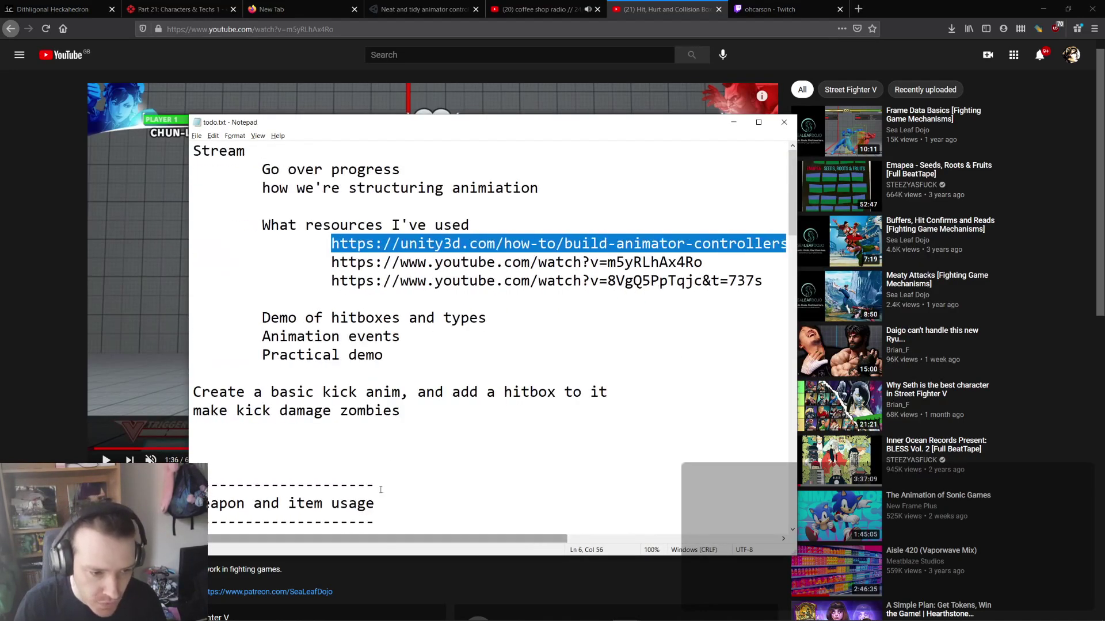
pyautogui.click(428, 447)
pyautogui.scroll(-4, 435, 414)
pyautogui.scroll(-5, 439, 391)
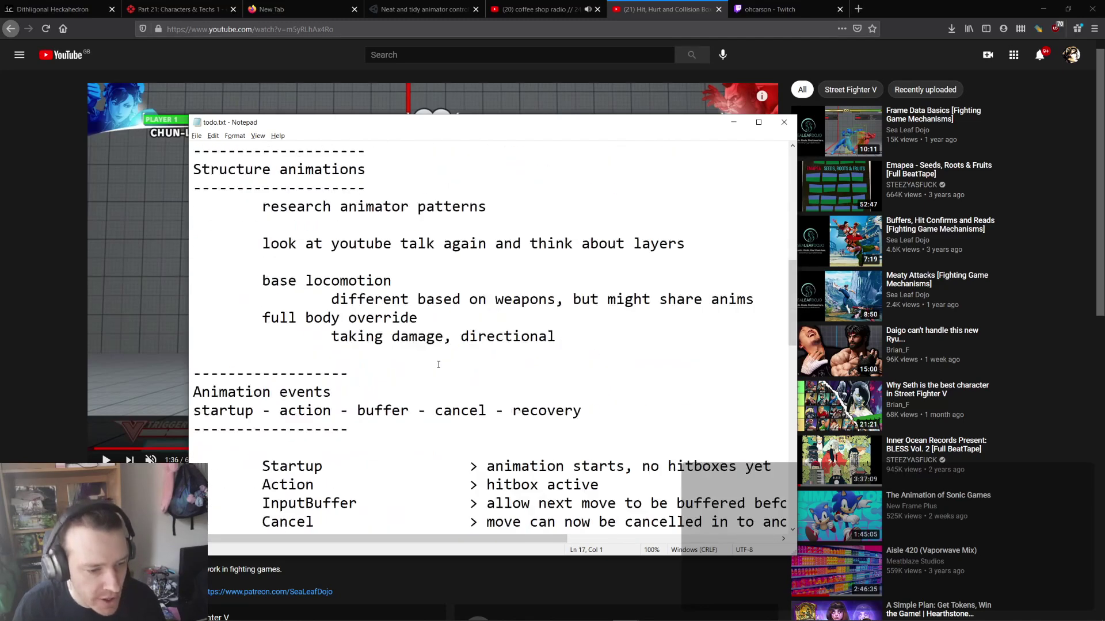
pyautogui.scroll(-2, 423, 328)
pyautogui.scroll(-2, 358, 363)
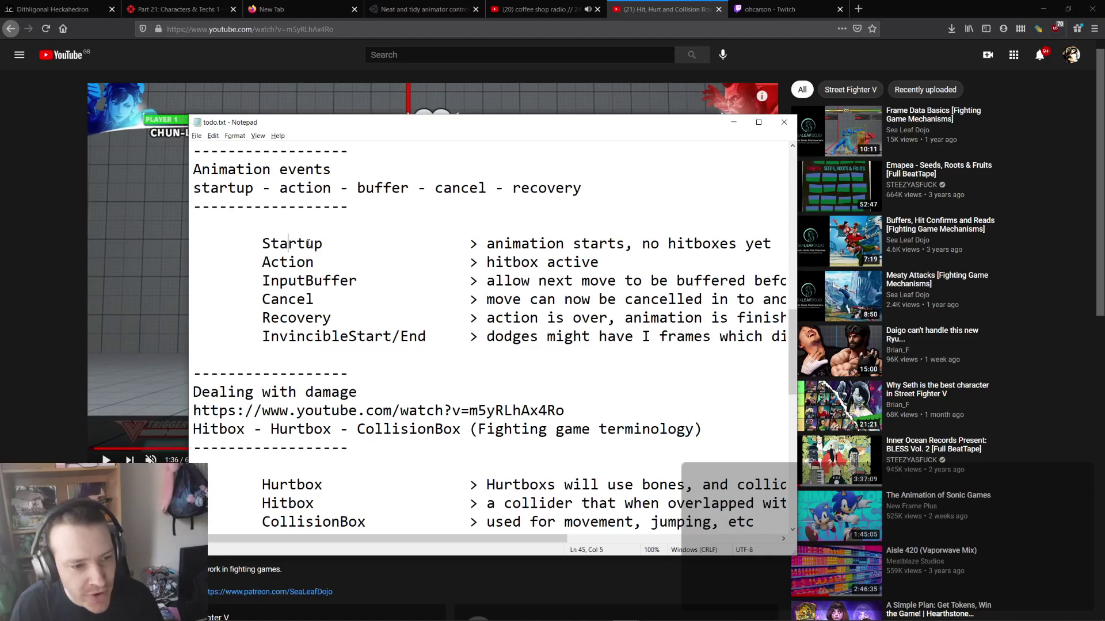
# - Highlight the Action entry and finally the Startup entry in the Animation events list
pyautogui.doubleClick(295, 262)
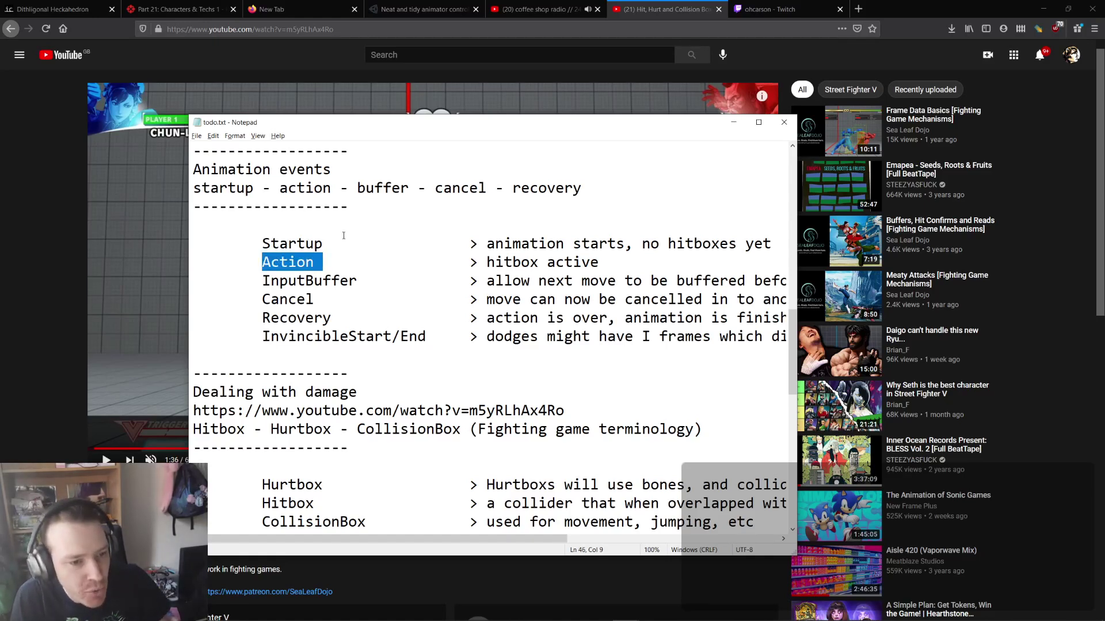
pyautogui.click(288, 248)
pyautogui.scroll(1, 289, 247)
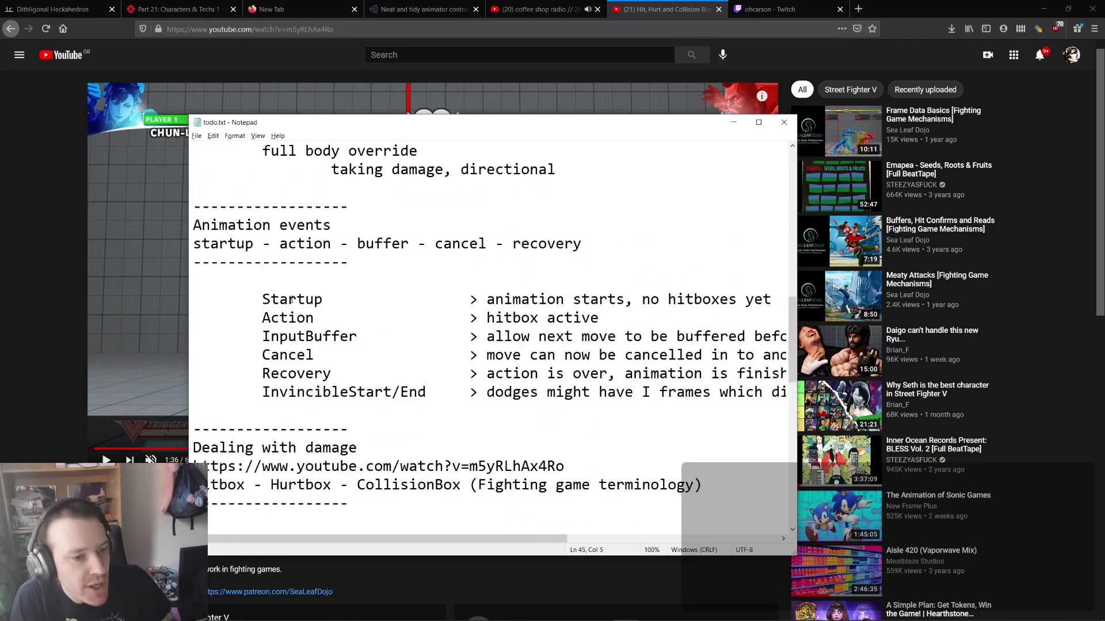
pyautogui.doubleClick(290, 299)
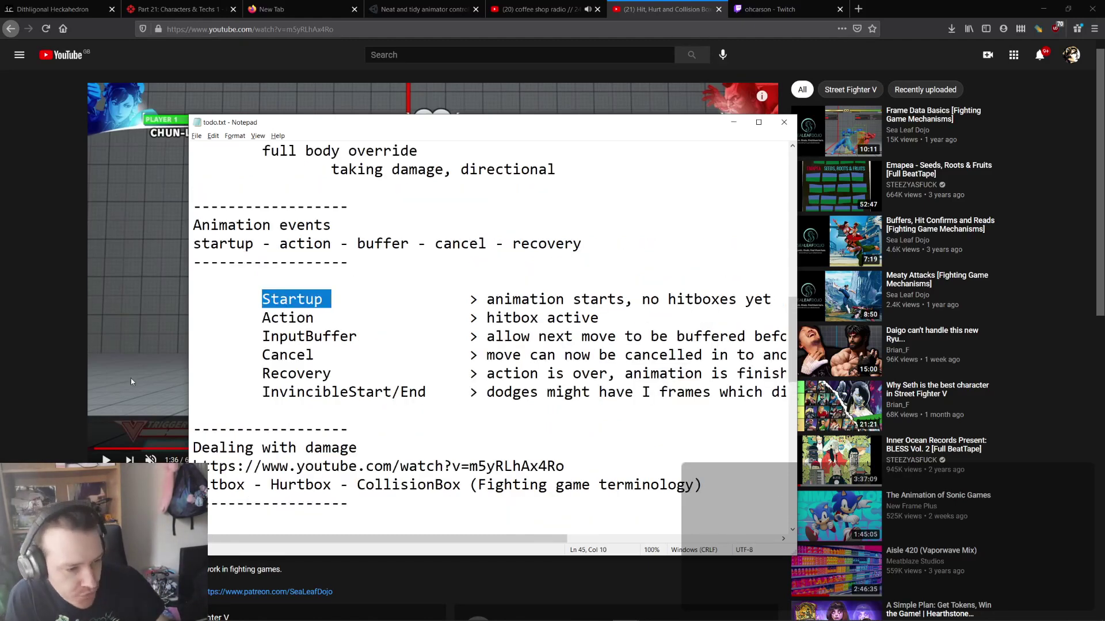
# - Switch back to the hitbox video in the browser, play it from 1:32, and rewind to 1:20 before the Chun-Li and Zangief exchange
pyautogui.hotkey('alt', 'Tab')
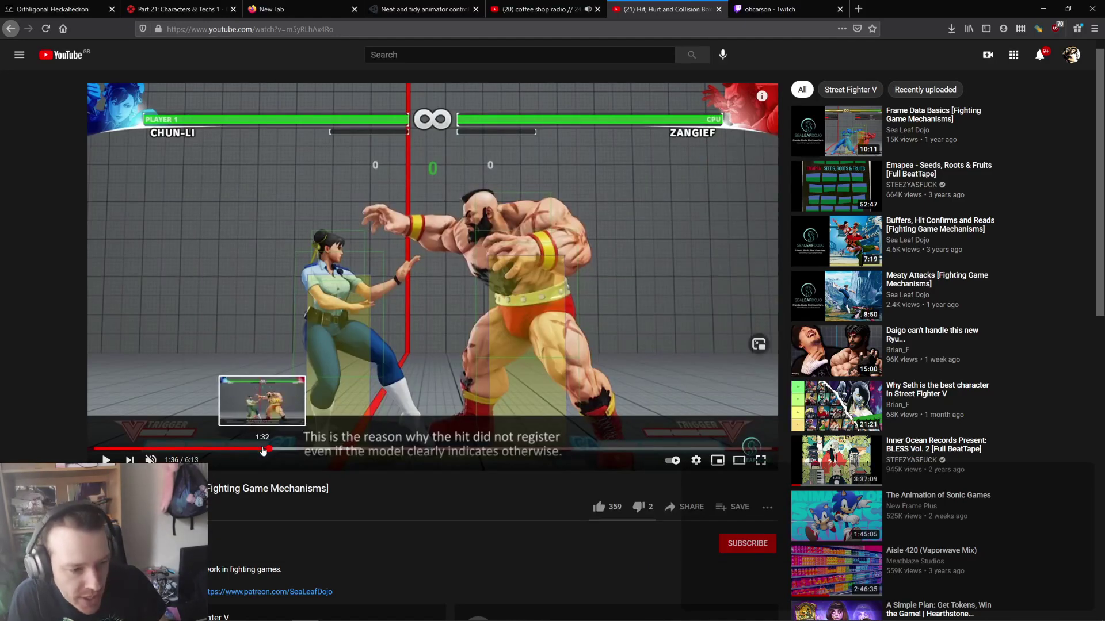
pyautogui.click(263, 449)
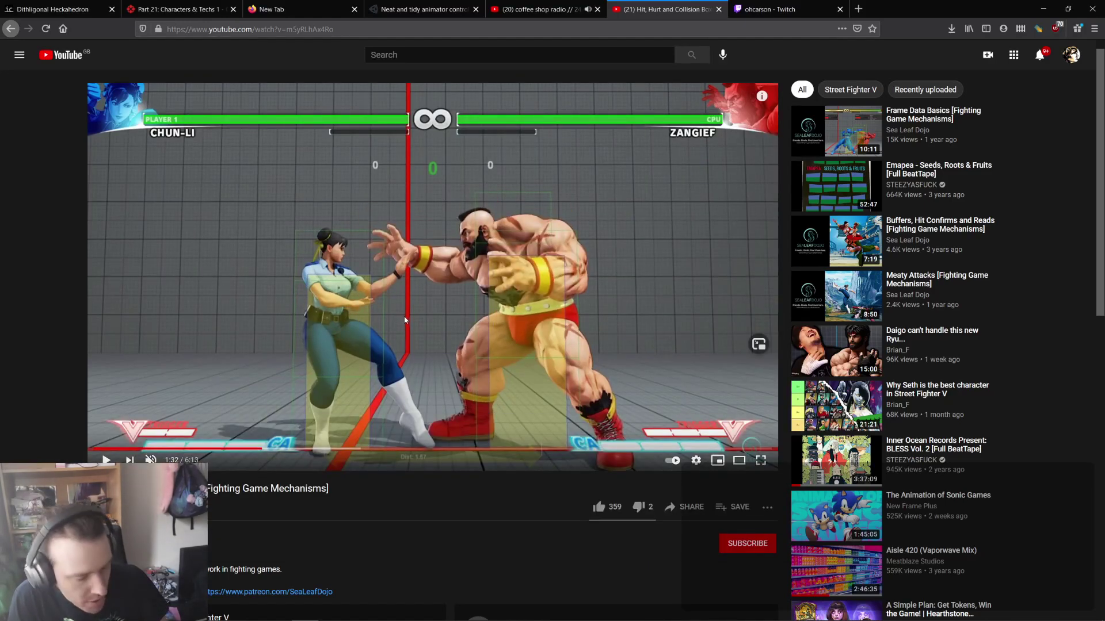
pyautogui.click(408, 260)
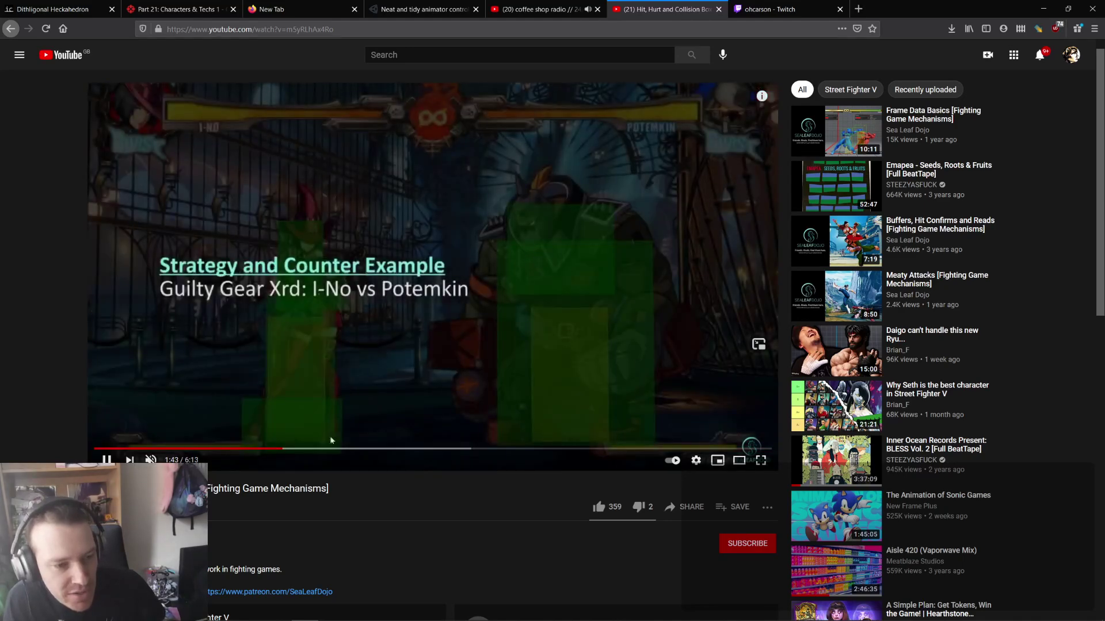
pyautogui.click(256, 449)
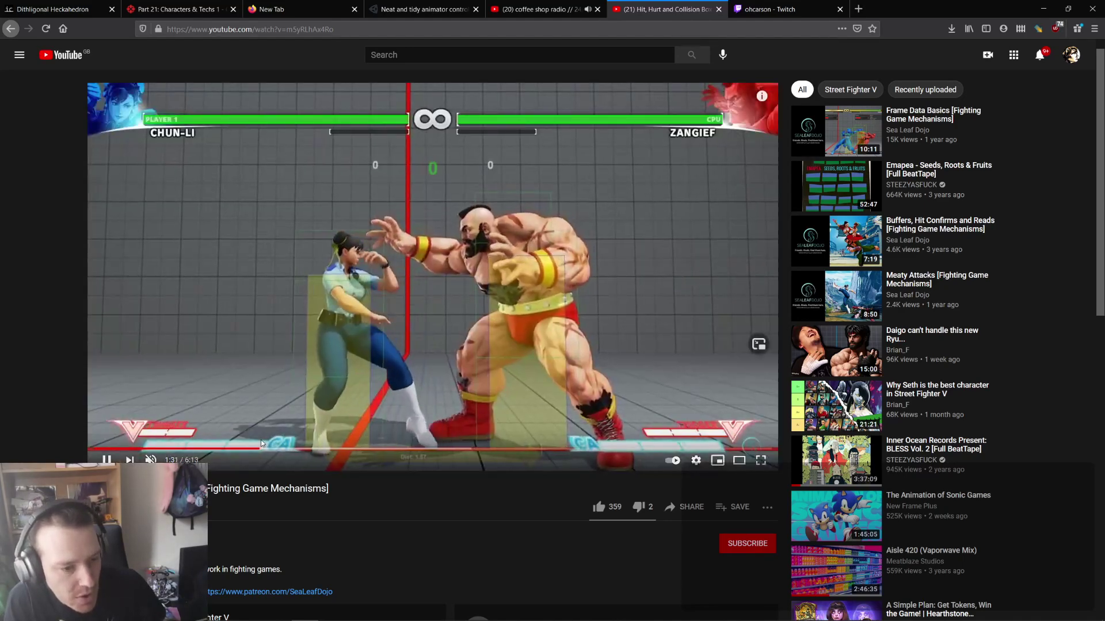
pyautogui.click(253, 449)
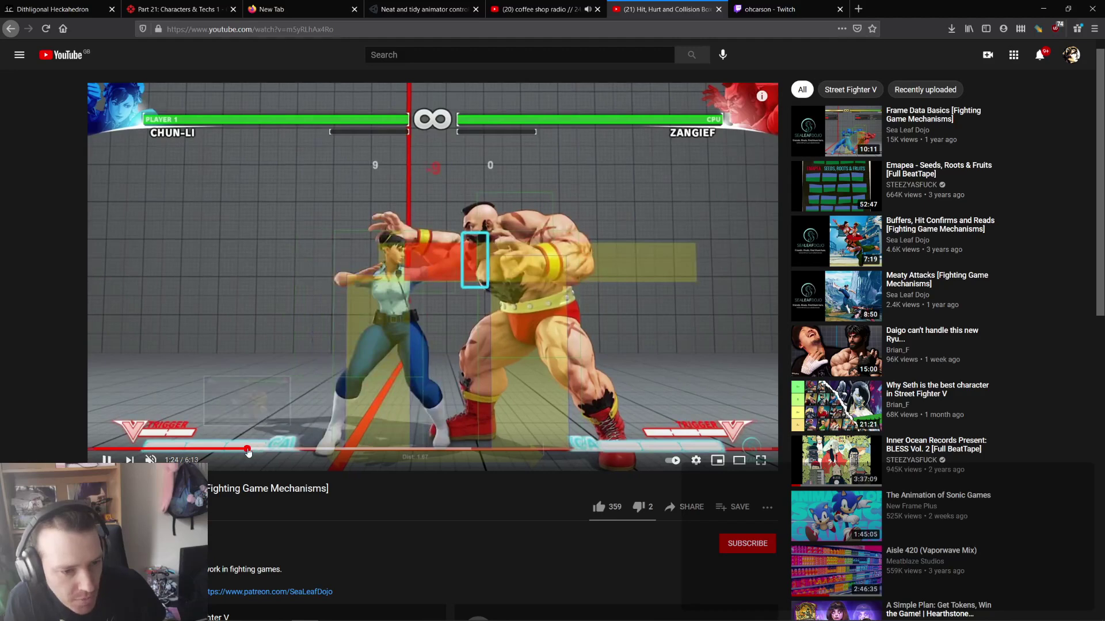
pyautogui.click(241, 449)
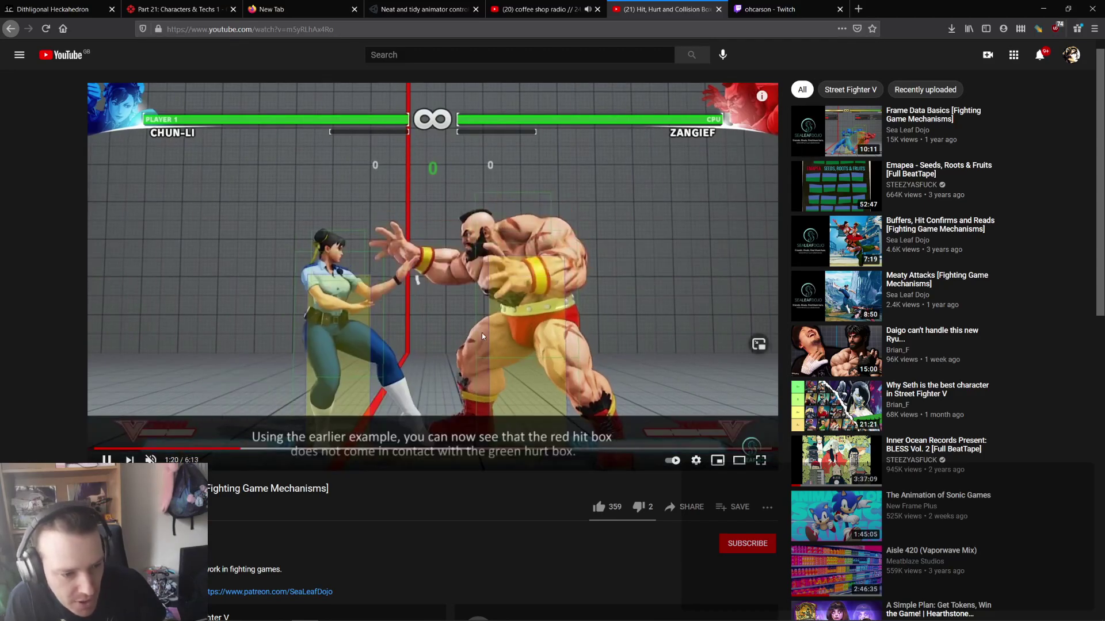
# - Pause the video at 1:21 and set its playback speed to 0.5
pyautogui.press('space')
pyautogui.click(695, 460)
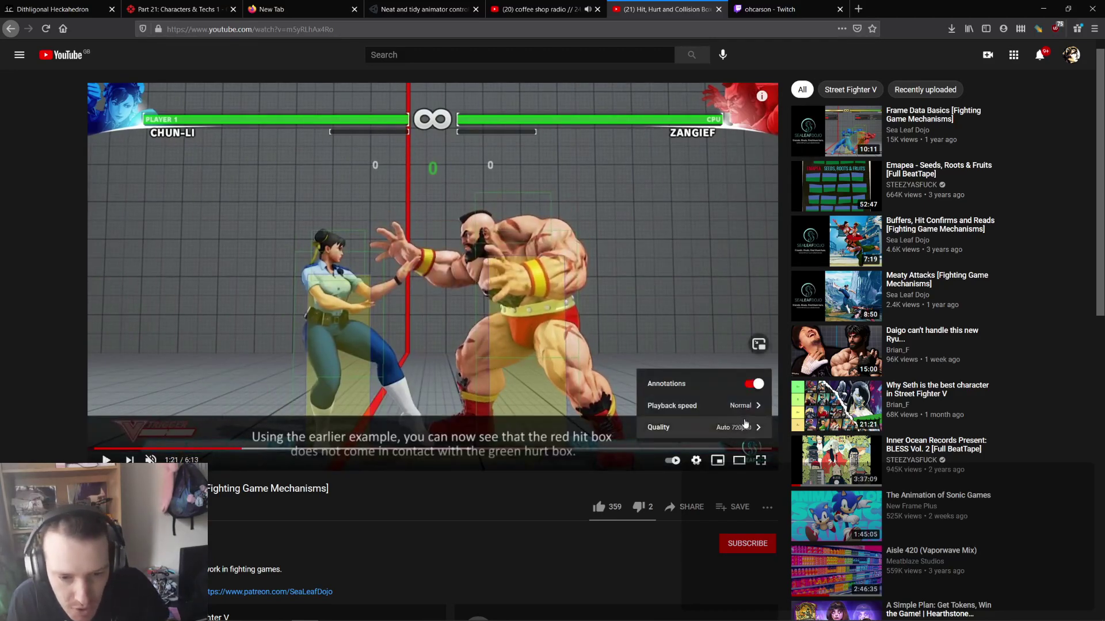
pyautogui.click(752, 408)
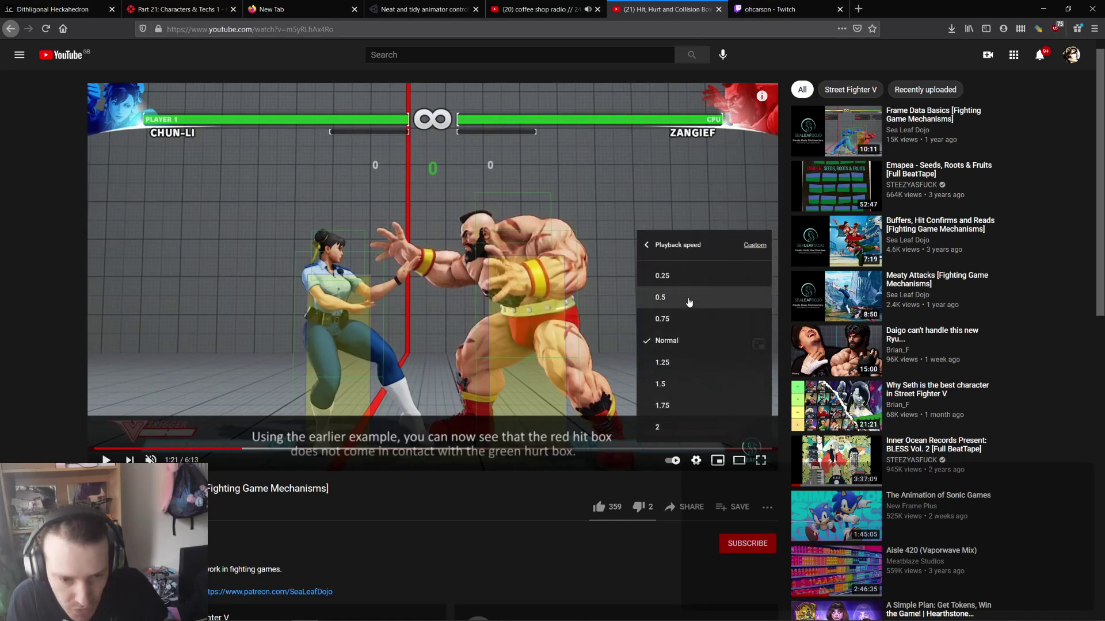
pyautogui.click(689, 297)
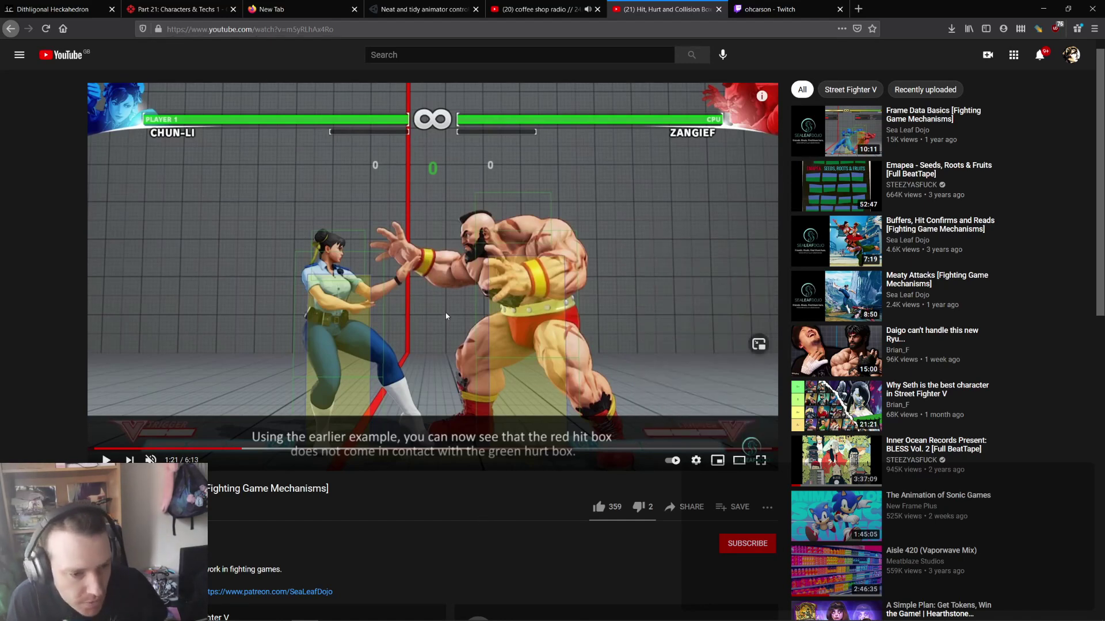
# - Play the attack in slow motion, pausing at 1:27 on the highlighted gap and again at 1:31 after the attack
pyautogui.click(457, 364)
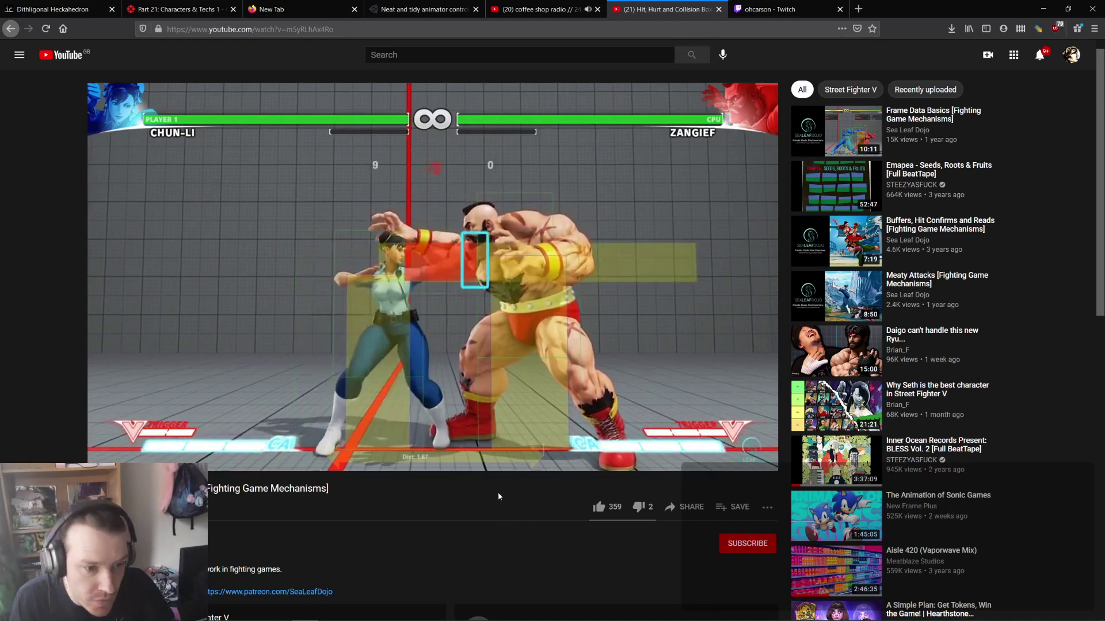
pyautogui.click(478, 424)
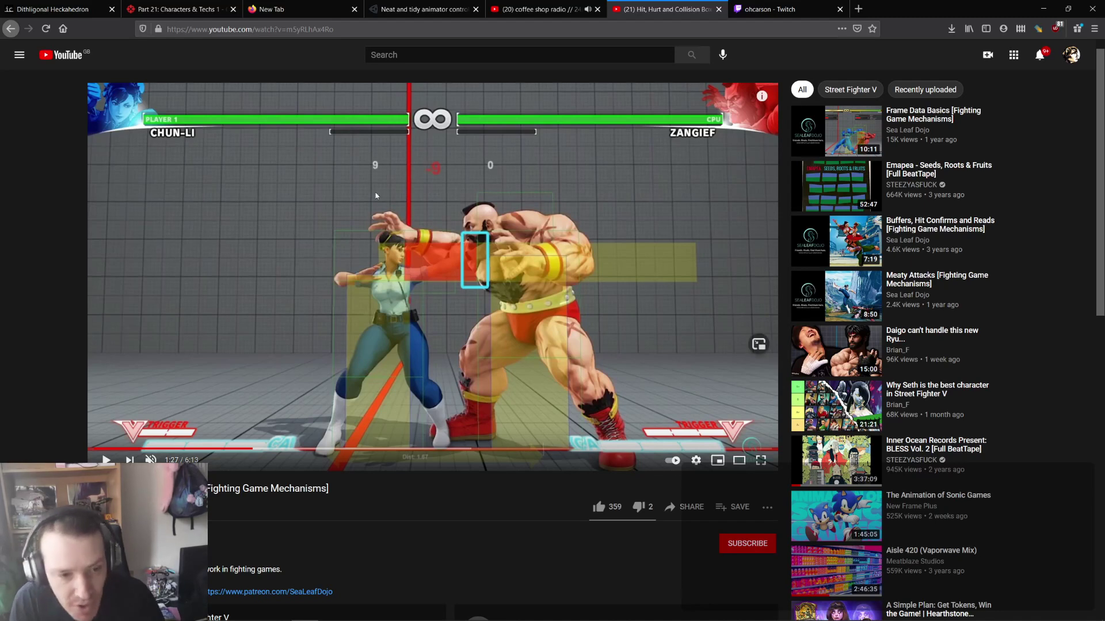
pyautogui.click(518, 380)
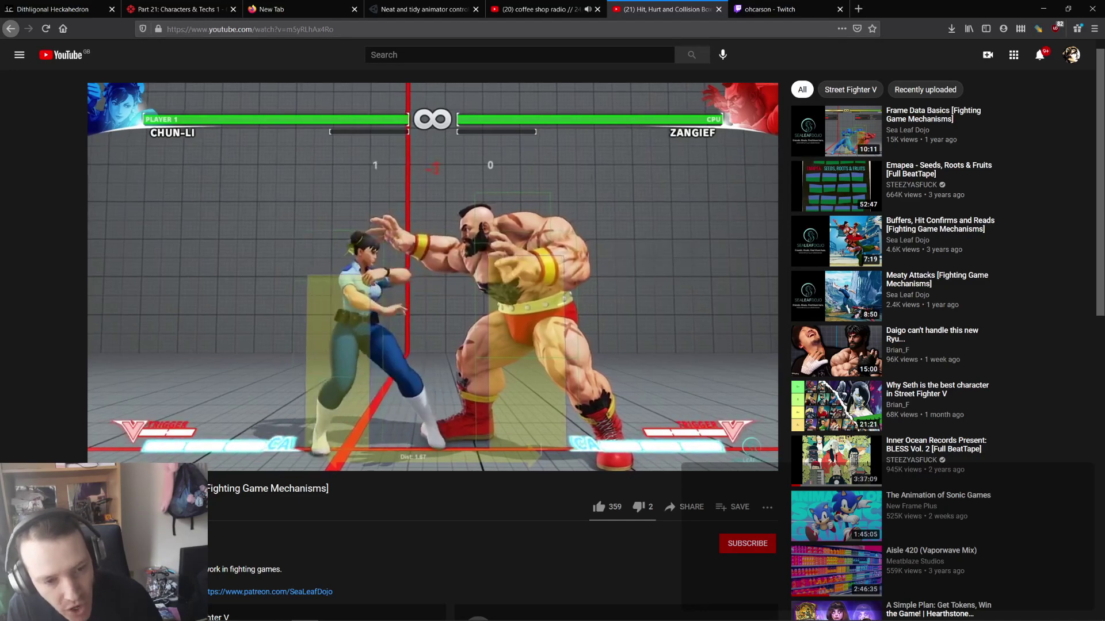
pyautogui.click(518, 379)
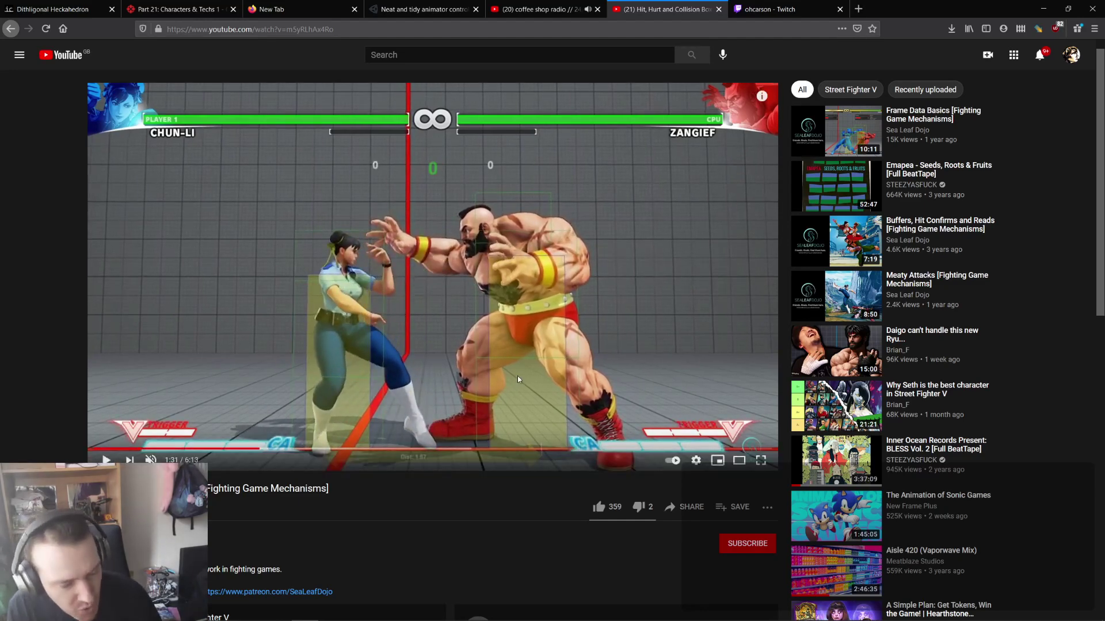
# - Switch to todo.txt in Notepad to compare the video with the event list, placing the cursor on the Action line
pyautogui.hotkey('alt', 'Tab')
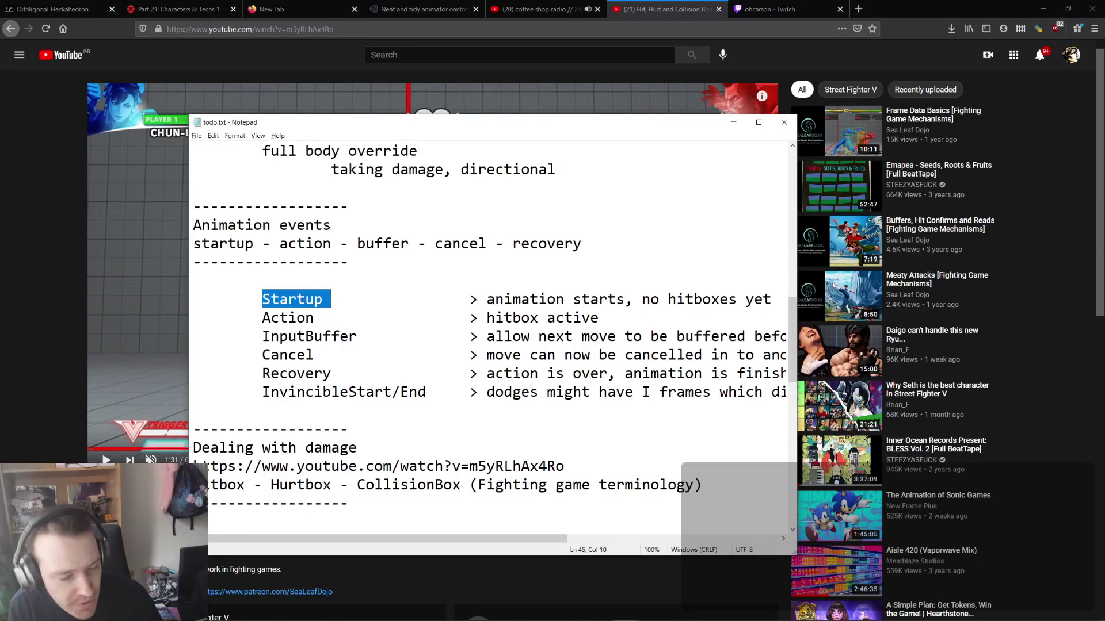
pyautogui.hotkey('alt', 'Tab')
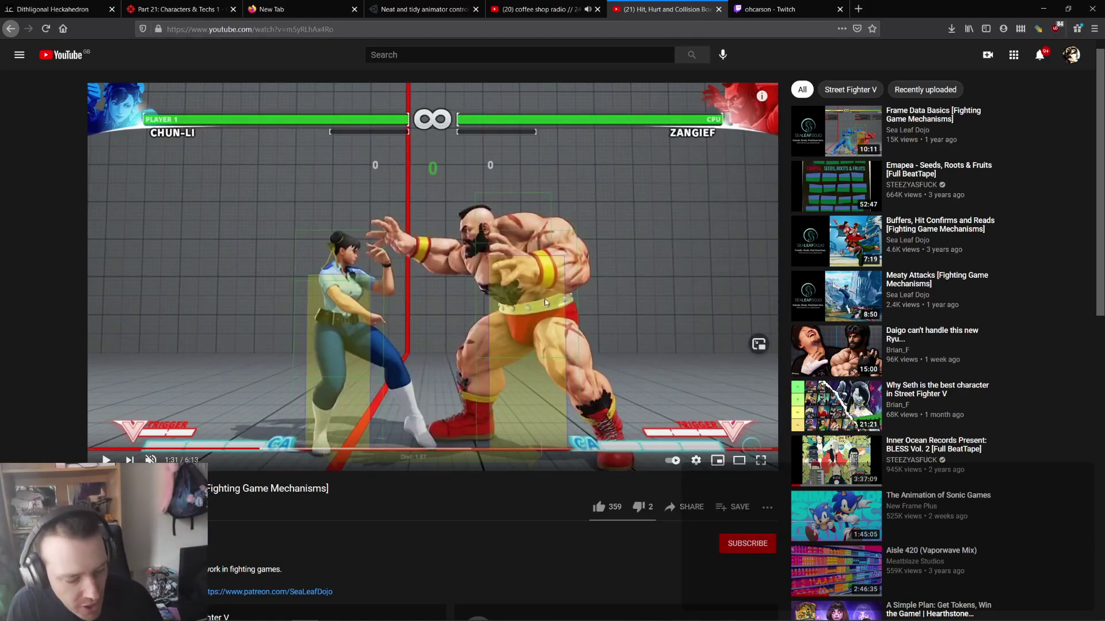
pyautogui.hotkey('alt', 'Tab')
pyautogui.click(360, 325)
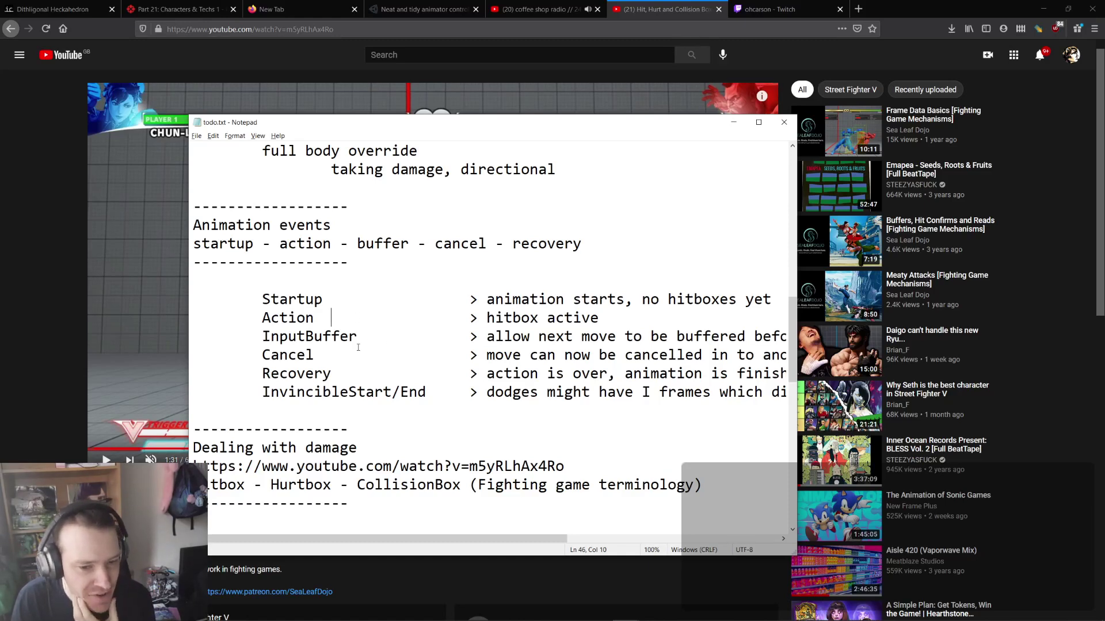
# - Return to the hitbox video in the browser, play on from 1:31, and pause at 1:33
pyautogui.click(138, 325)
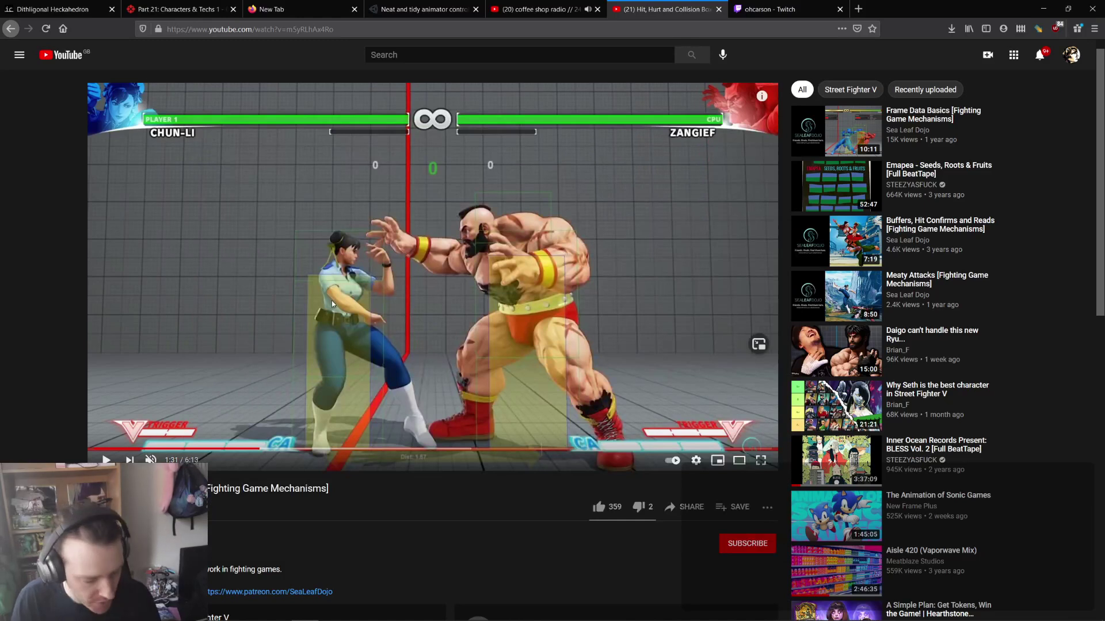
pyautogui.click(486, 292)
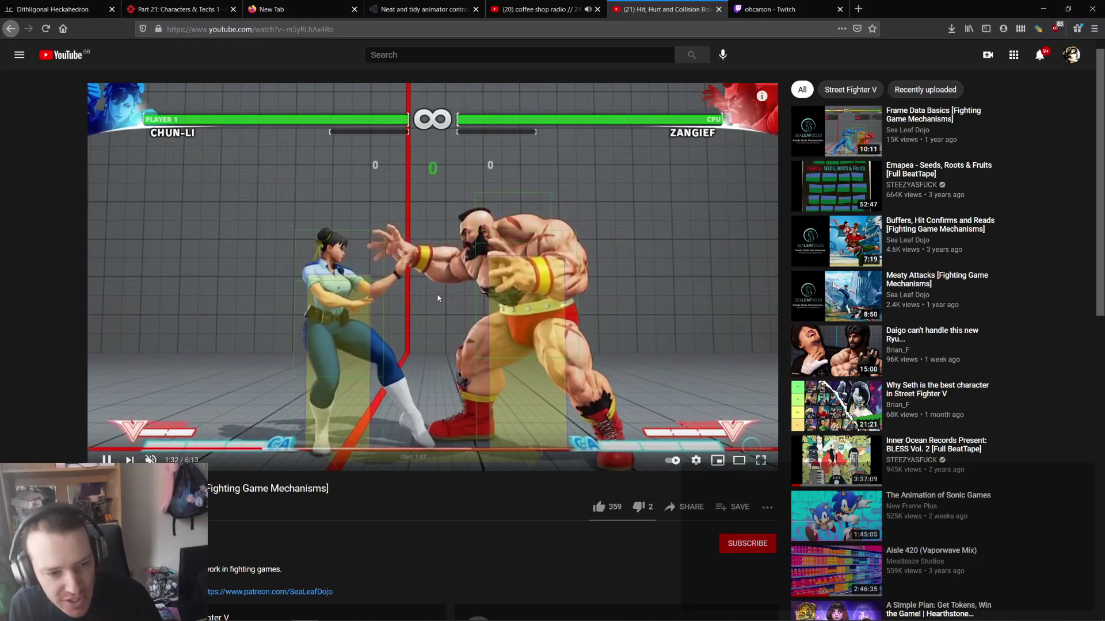
pyautogui.click(426, 249)
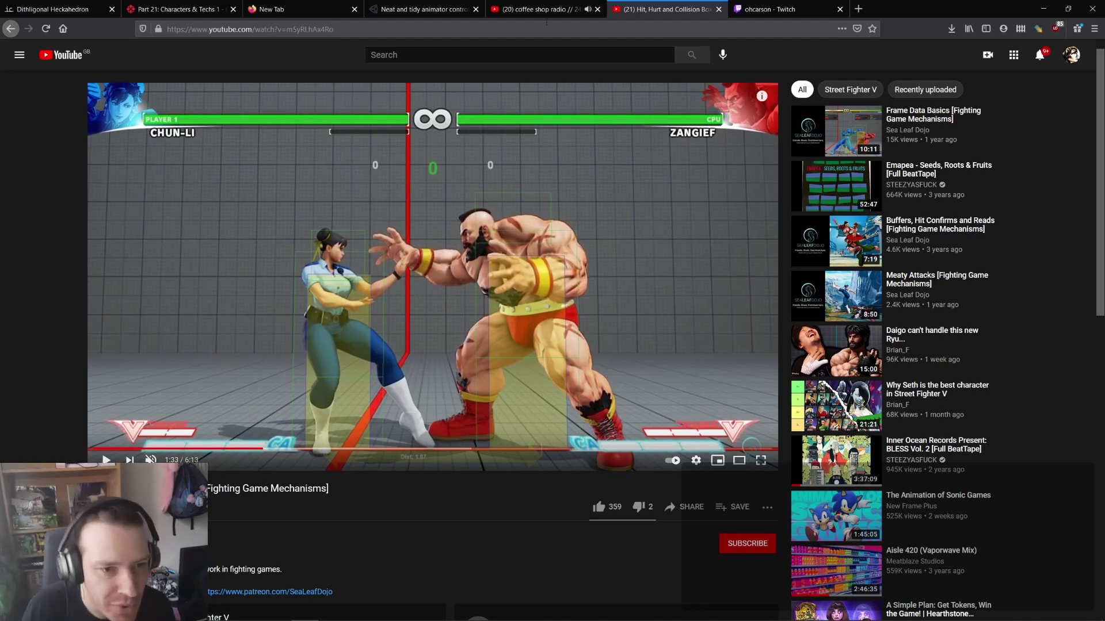
pyautogui.moveTo(510, 620)
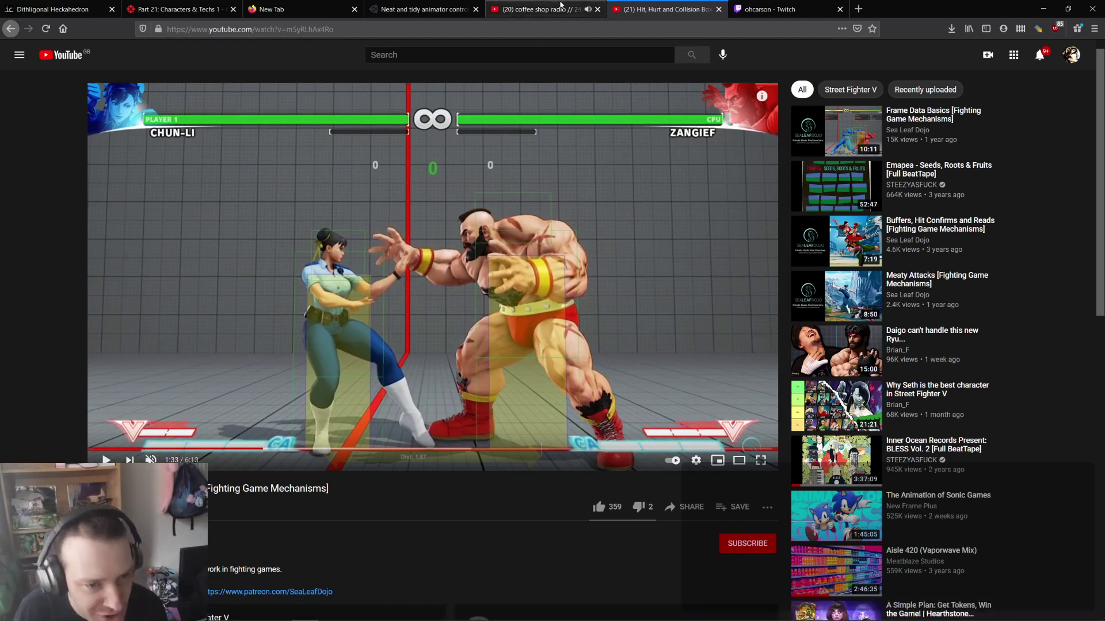
# - Switch to the coffee shop radio video in the browser, and open Steam
pyautogui.click(561, 6)
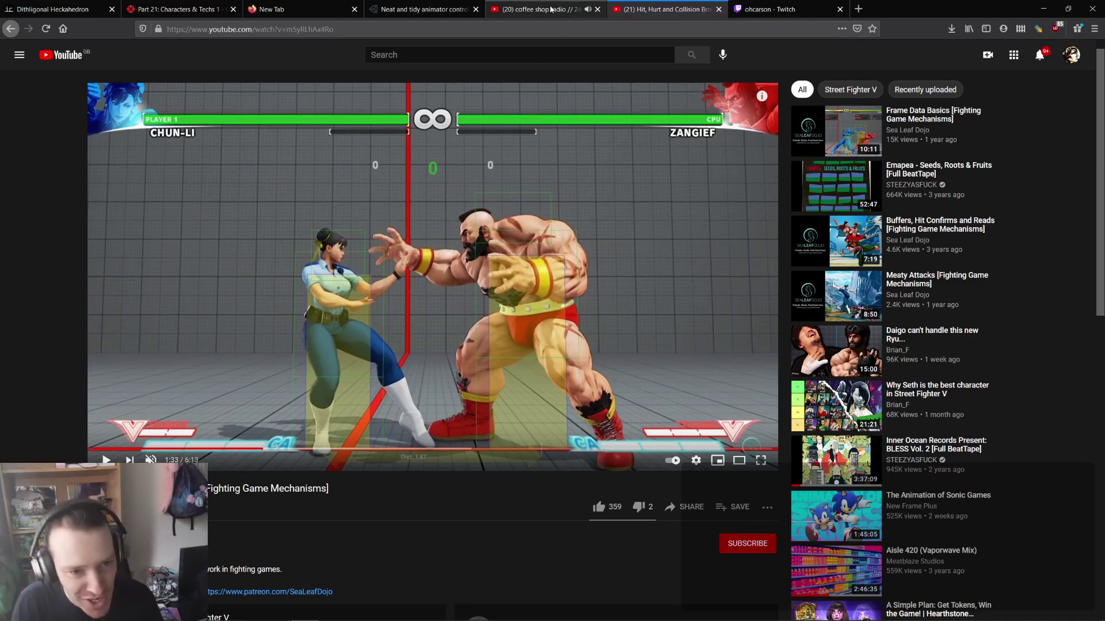
pyautogui.moveTo(265, 614)
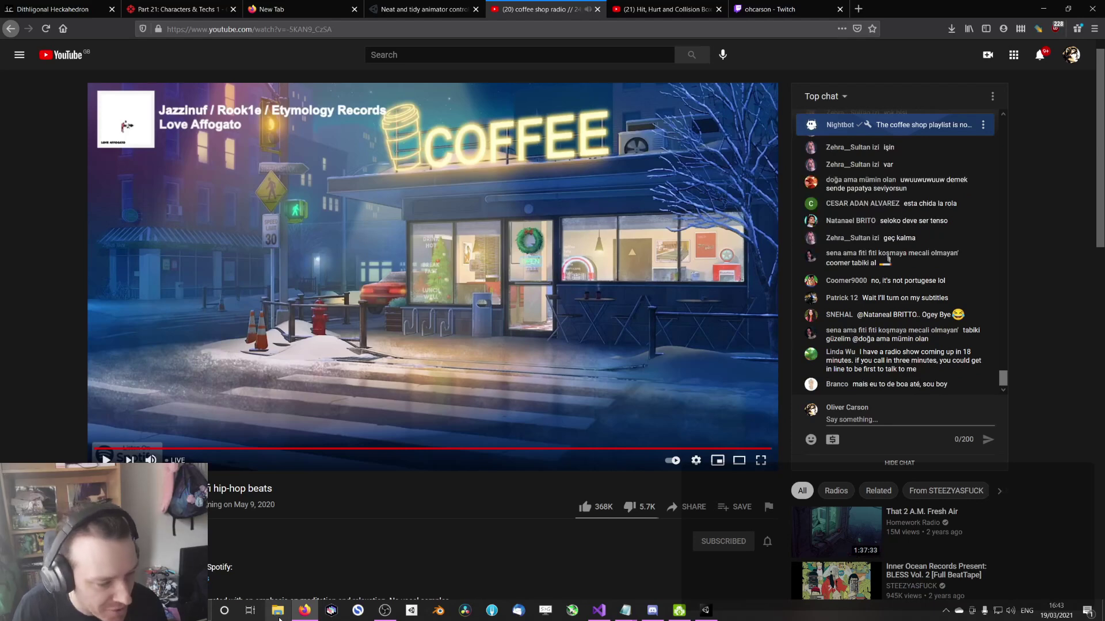
pyautogui.press('super+s')
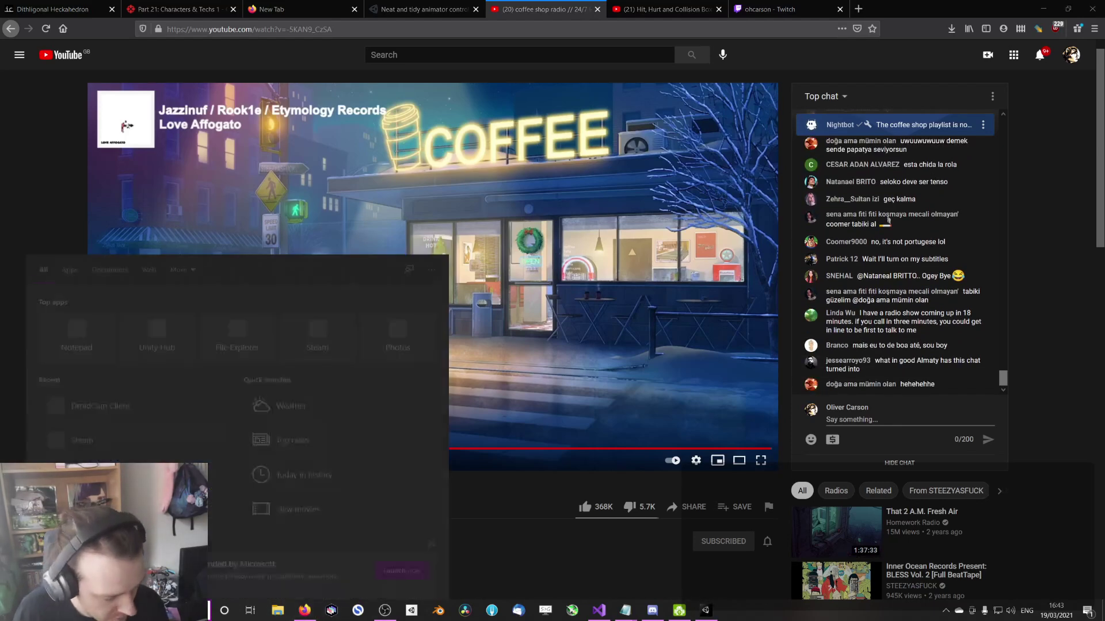
pyautogui.write('steam')
pyautogui.press('Return')
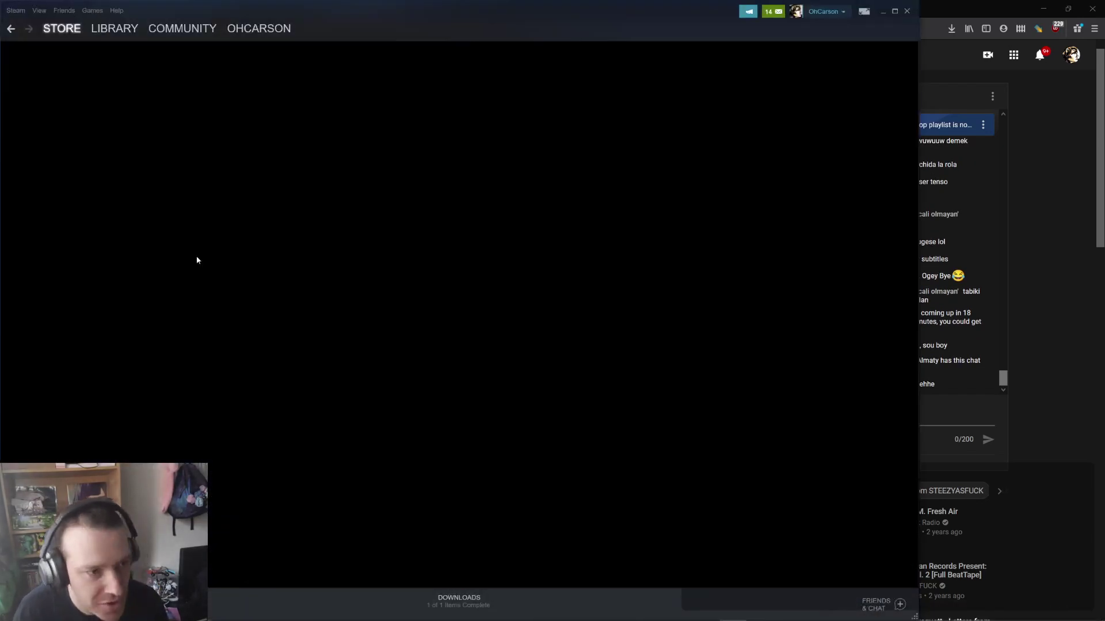
# - Open the downloads list of the Steam library and launch Ultra Street Fighter IV
pyautogui.moveTo(128, 30)
pyautogui.click(109, 76)
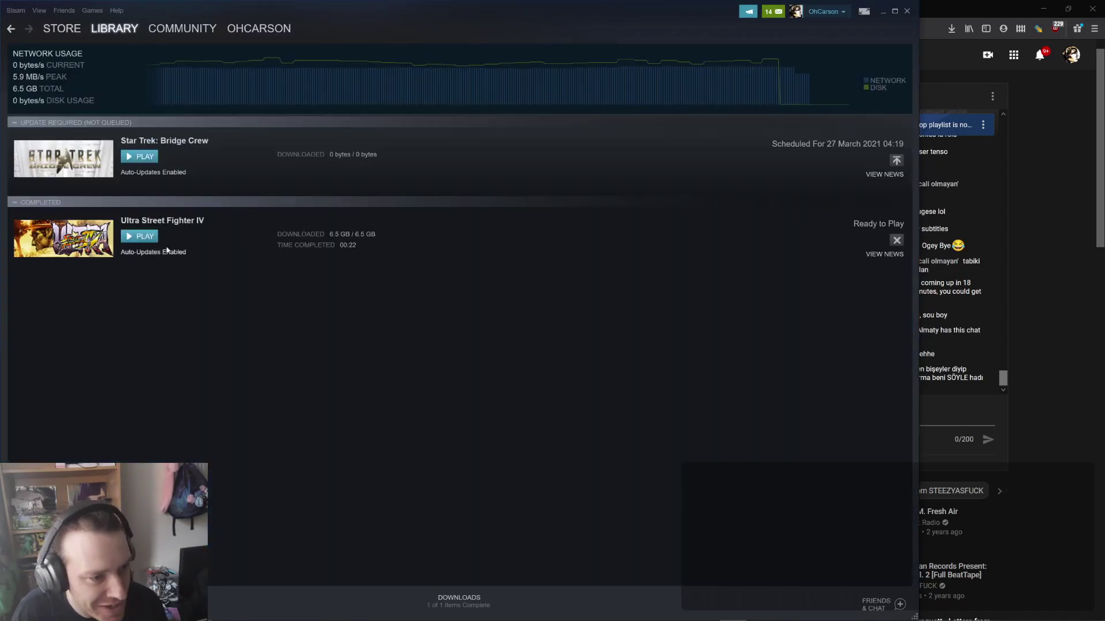
pyautogui.click(139, 237)
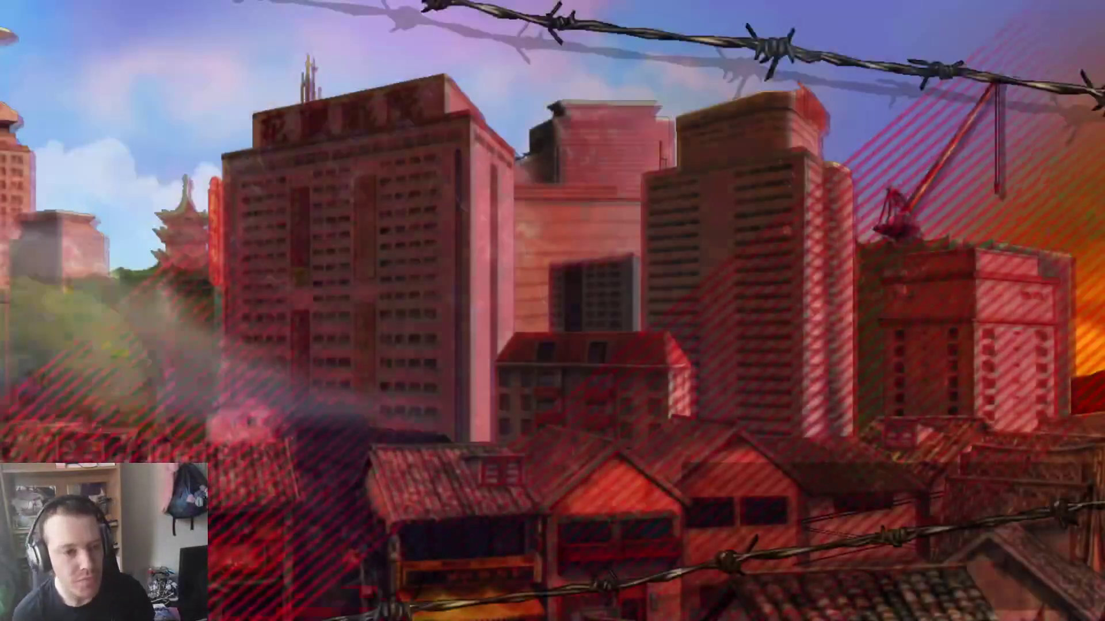
# - Open the game's sound settings from its options
pyautogui.press('Down')
pyautogui.press('Down')
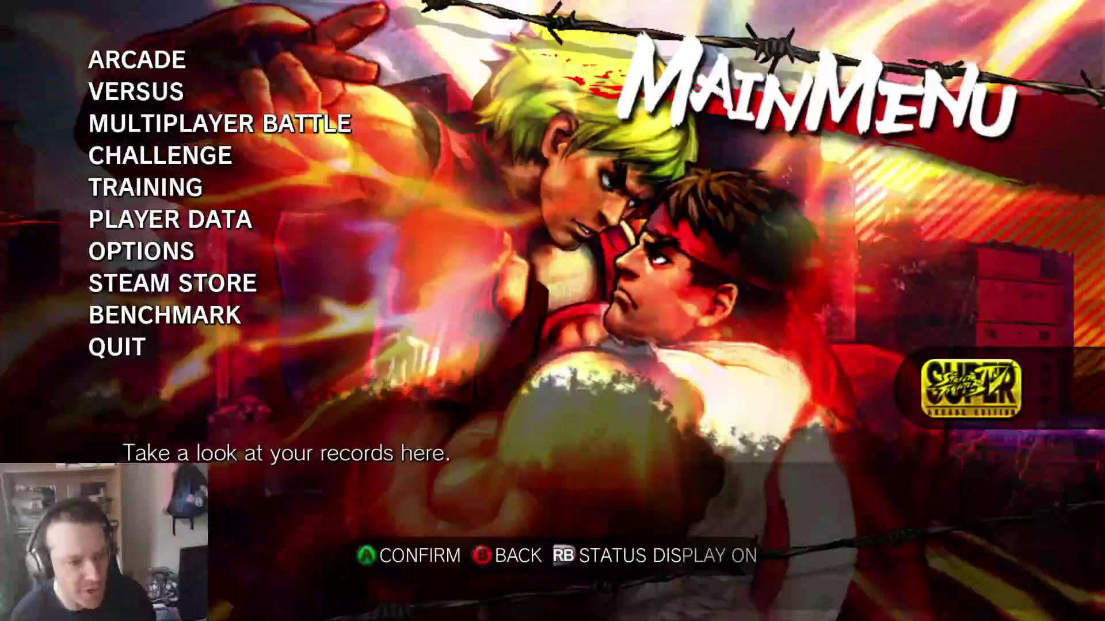
pyautogui.press('Down')
pyautogui.press('Return')
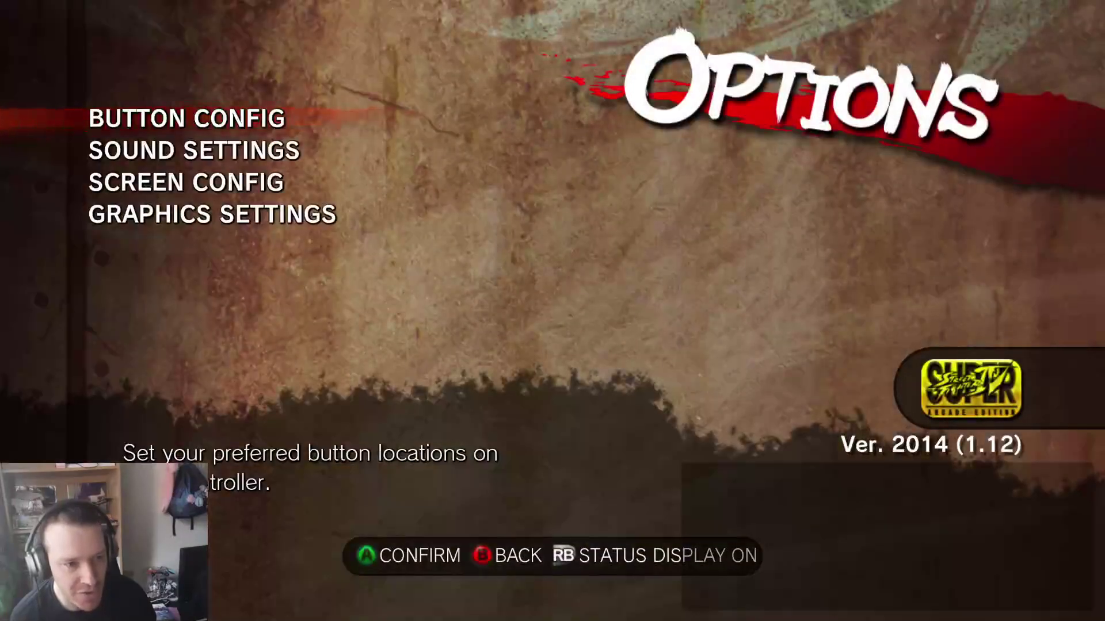
pyautogui.press('Down')
pyautogui.press('Return')
# - Lower the BGM, SE, voice and voice chat volumes to five bars each and leave the sound configuration
pyautogui.press('Left')
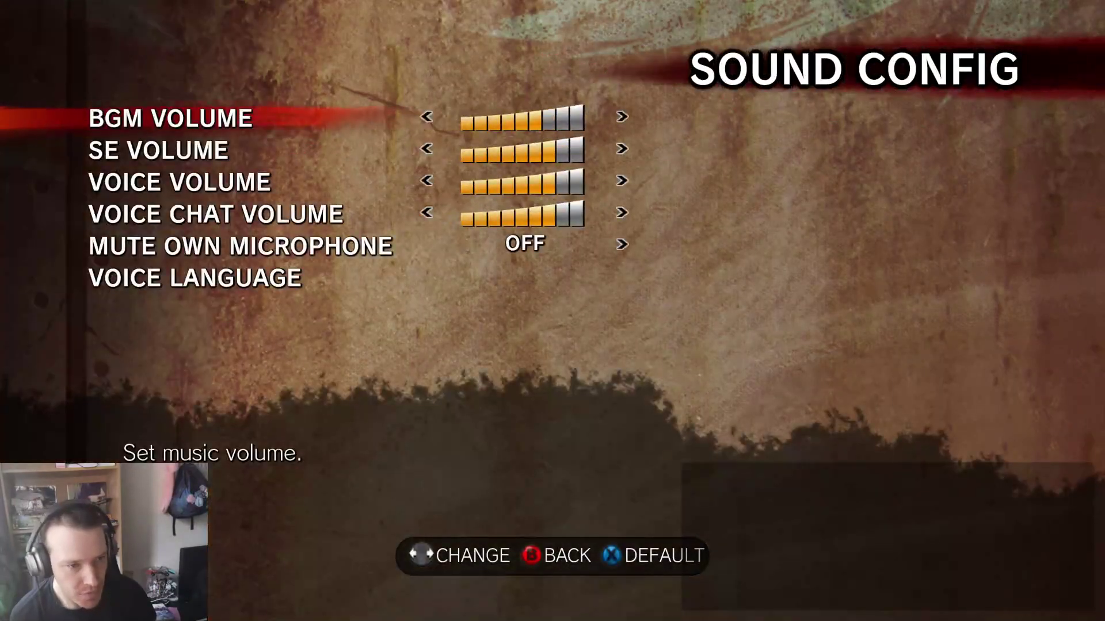
pyautogui.press('Left')
pyautogui.press('Down')
pyautogui.press('Left')
pyautogui.press('Left')
pyautogui.press('Down')
pyautogui.press('Left')
pyautogui.press('Left')
pyautogui.press('Down')
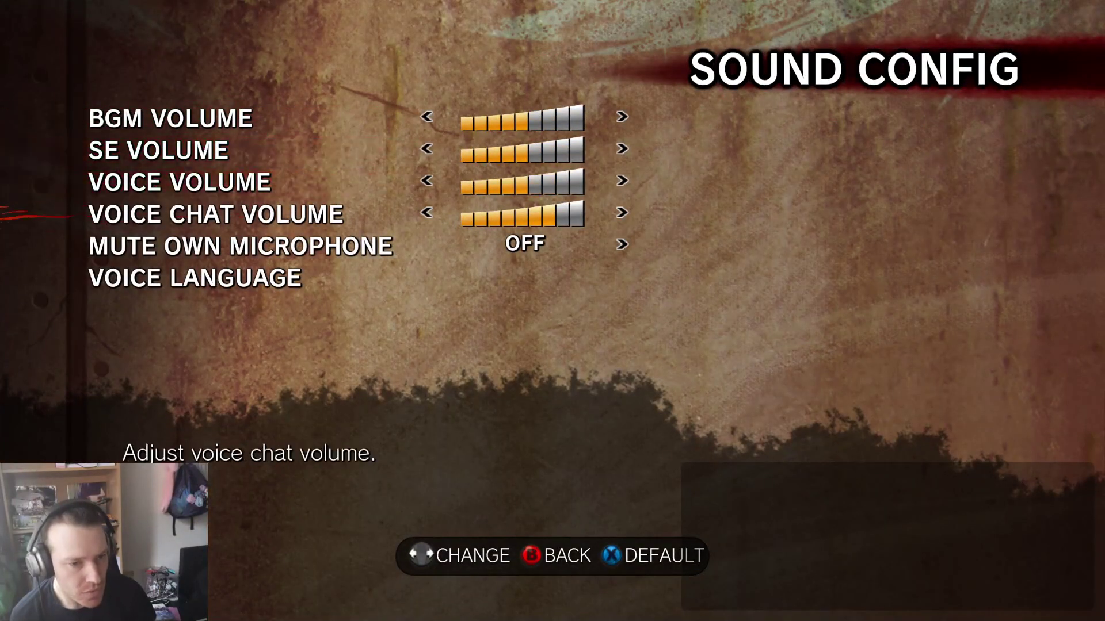
pyautogui.press('Left')
pyautogui.press('Left')
pyautogui.press('Escape')
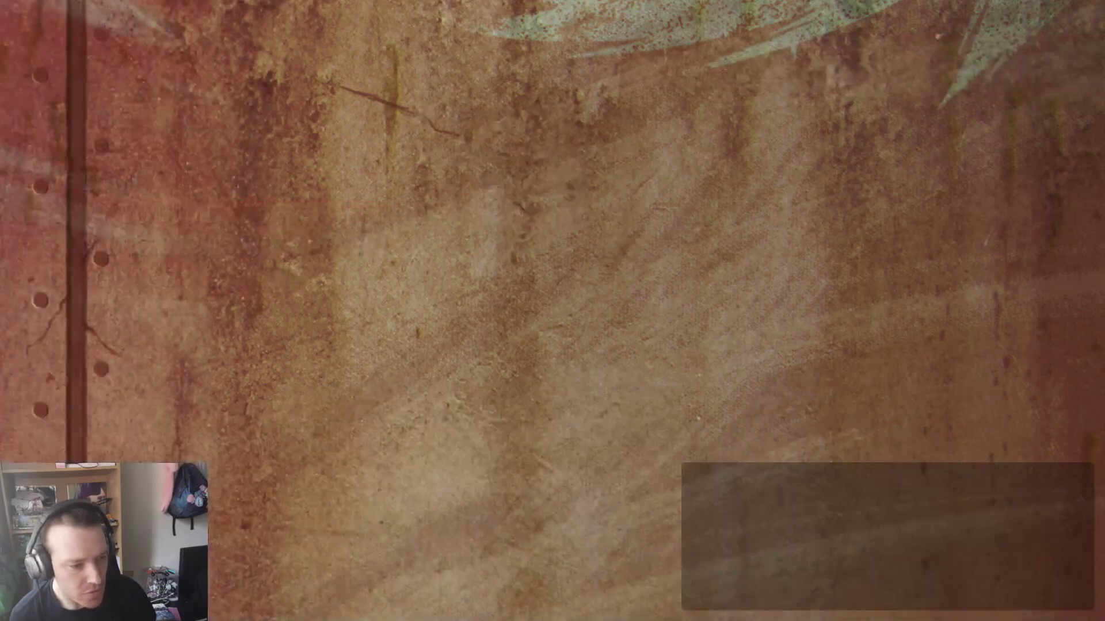
# - Return to the main menu and start Training mode
pyautogui.press('Up')
pyautogui.press('Return')
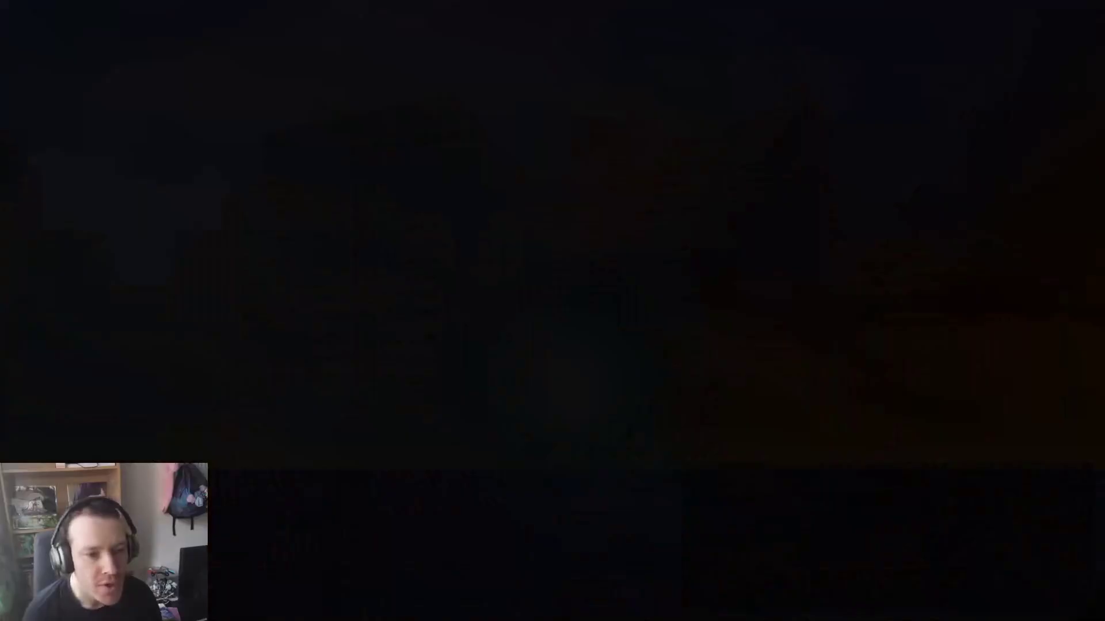
pyautogui.press('Up')
pyautogui.press('Up')
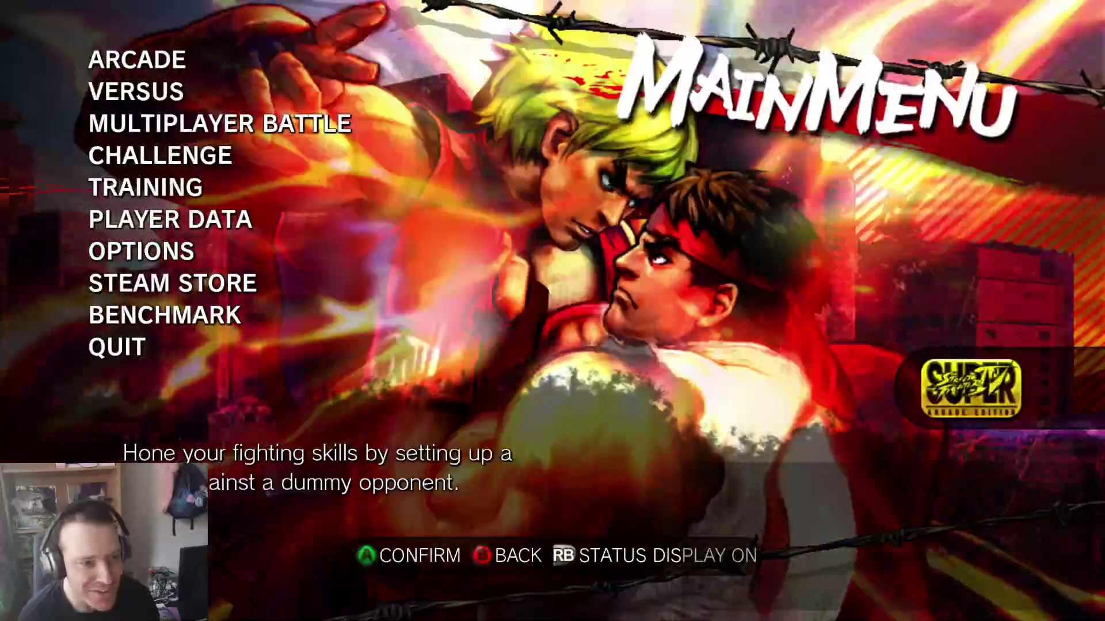
pyautogui.press('Return')
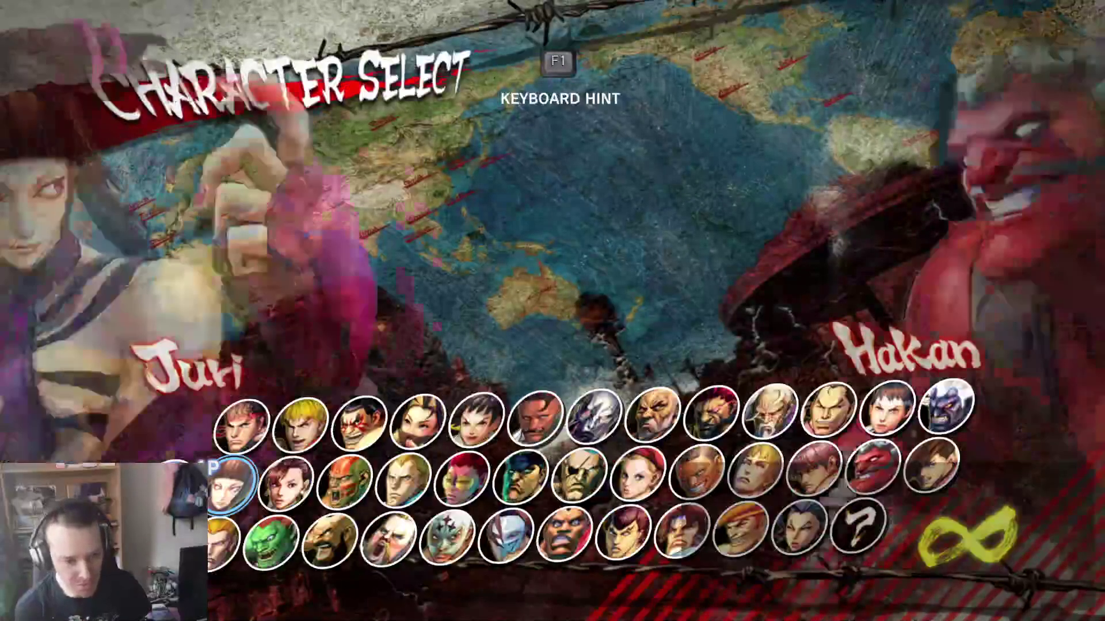
# - Choose Ryu with color 01 as the player character and Ken as the CPU opponent for the training battle
pyautogui.press('Right')
pyautogui.press('Up')
pyautogui.press('Return')
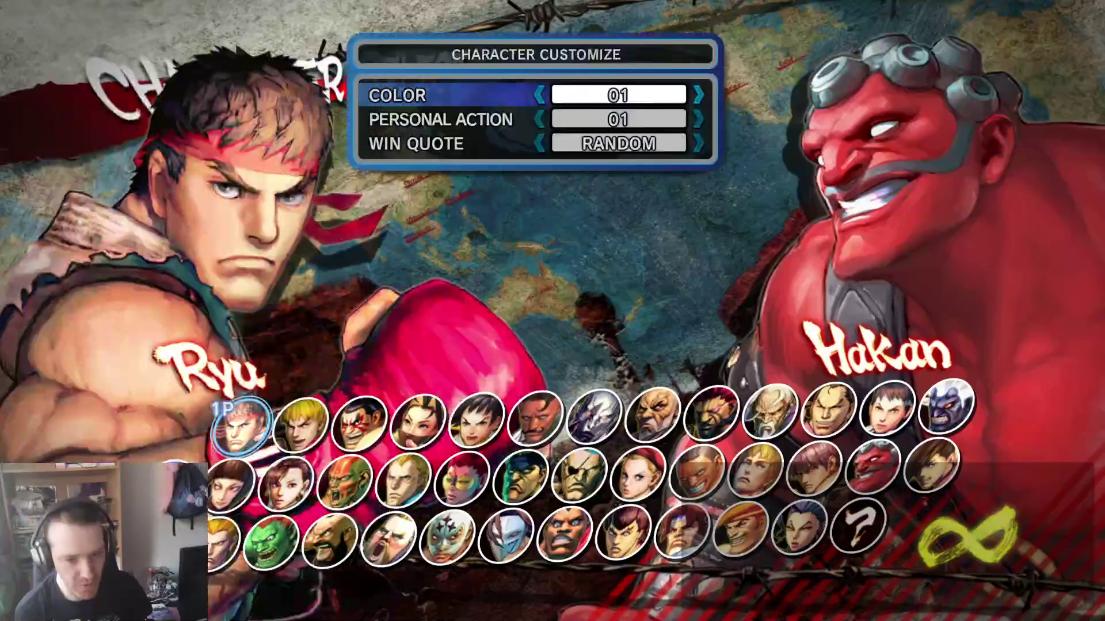
pyautogui.press('Return')
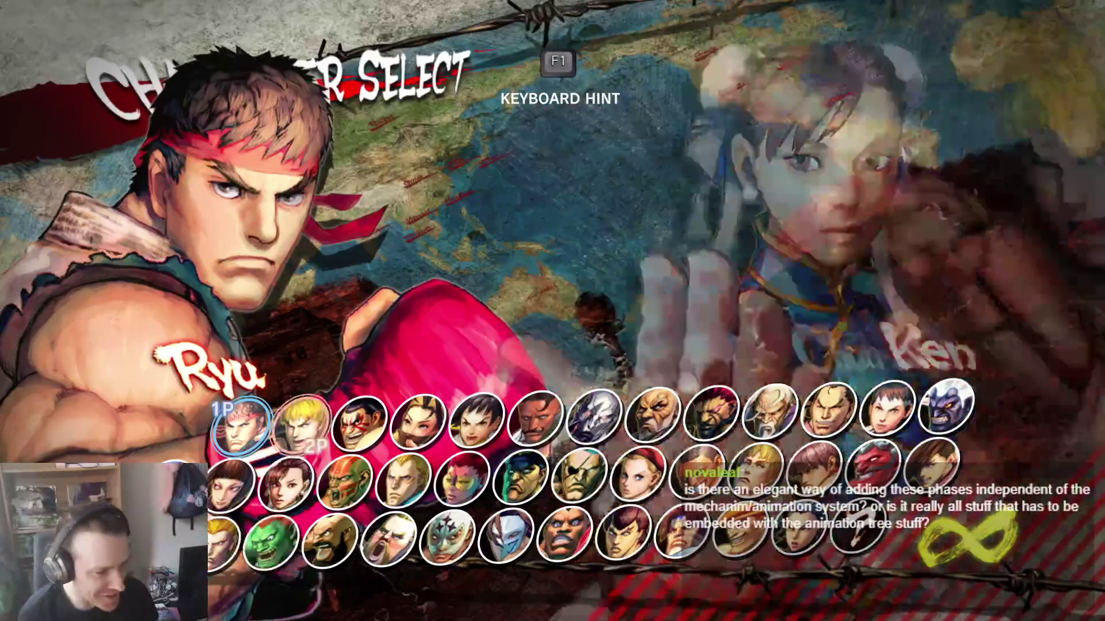
pyautogui.press('Return')
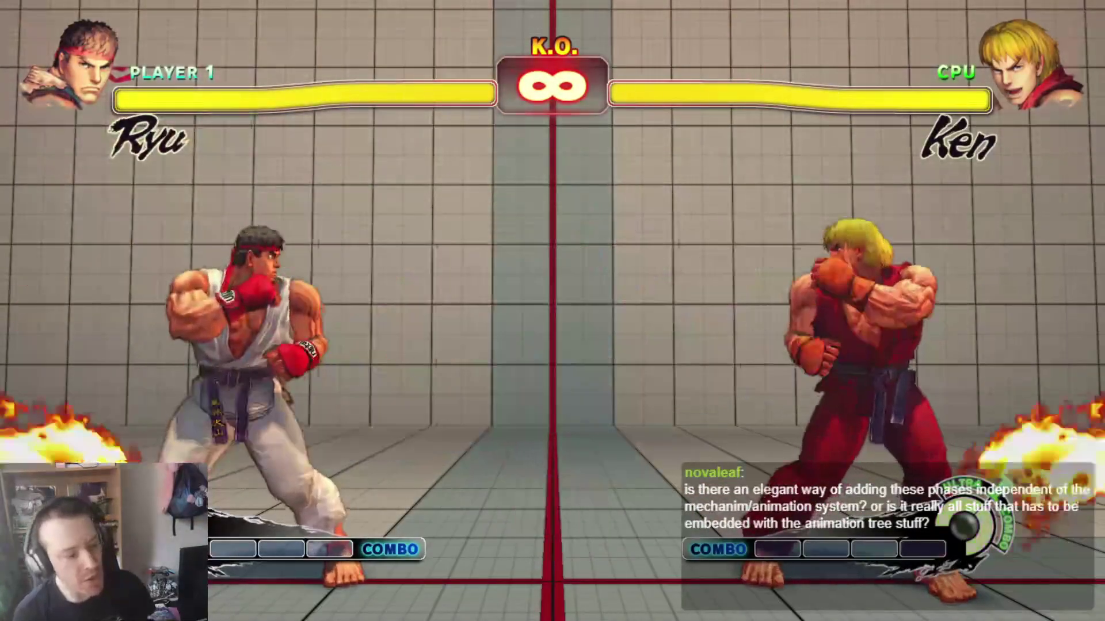
pyautogui.press('Escape')
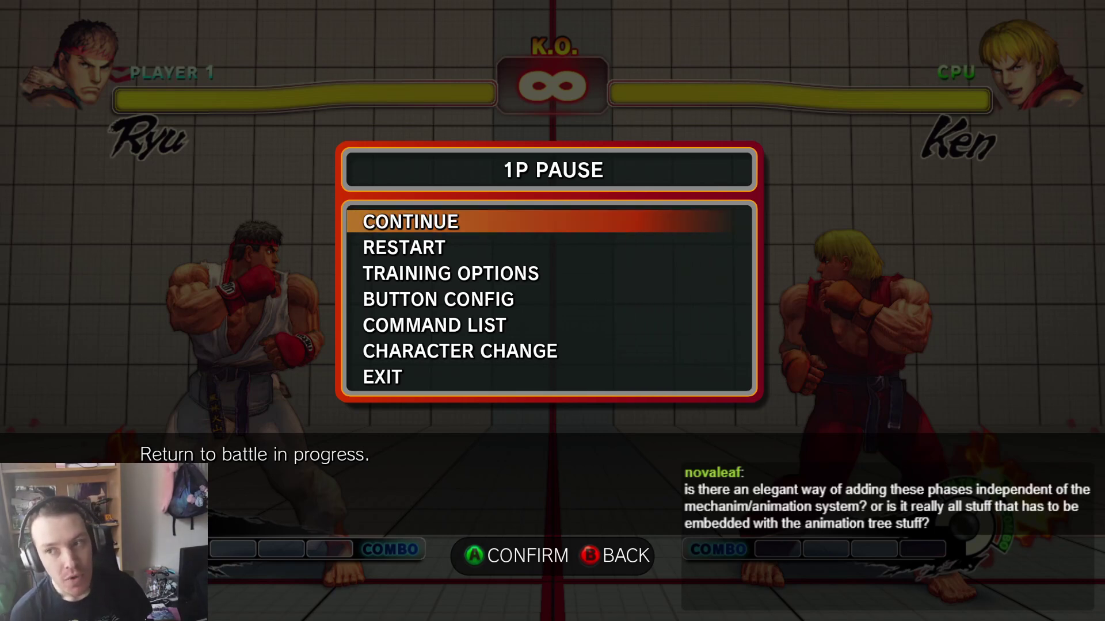
pyautogui.press('Escape')
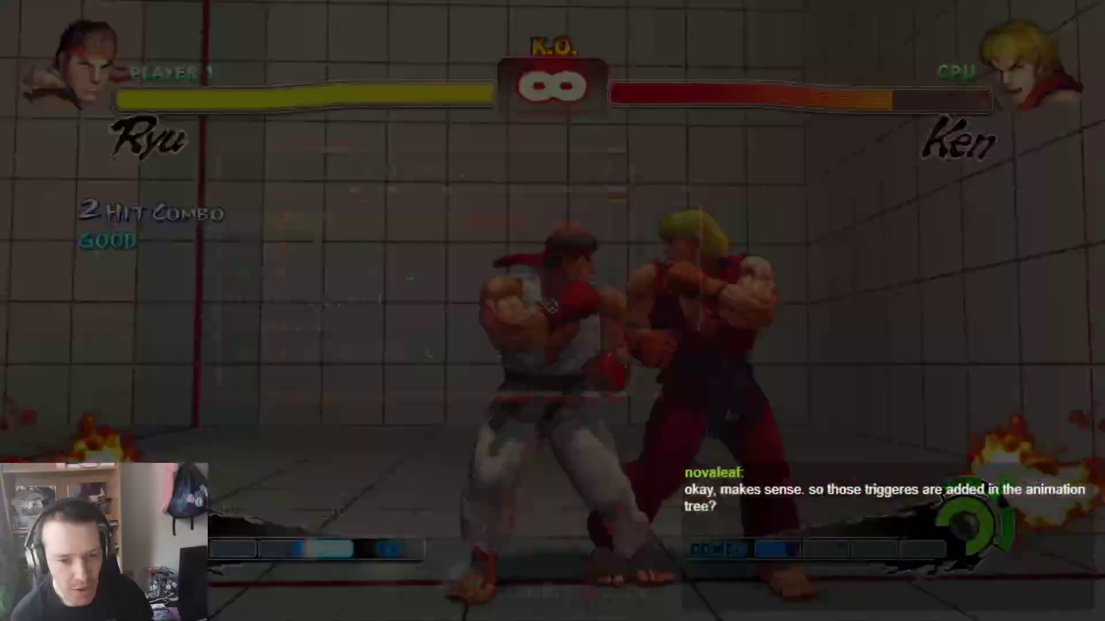
# - Pause the training battle and go back to the character selection to choose a different character
pyautogui.press('Escape')
pyautogui.press('Down')
pyautogui.press('Down')
pyautogui.press('Down')
pyautogui.press('Down')
pyautogui.press('Down')
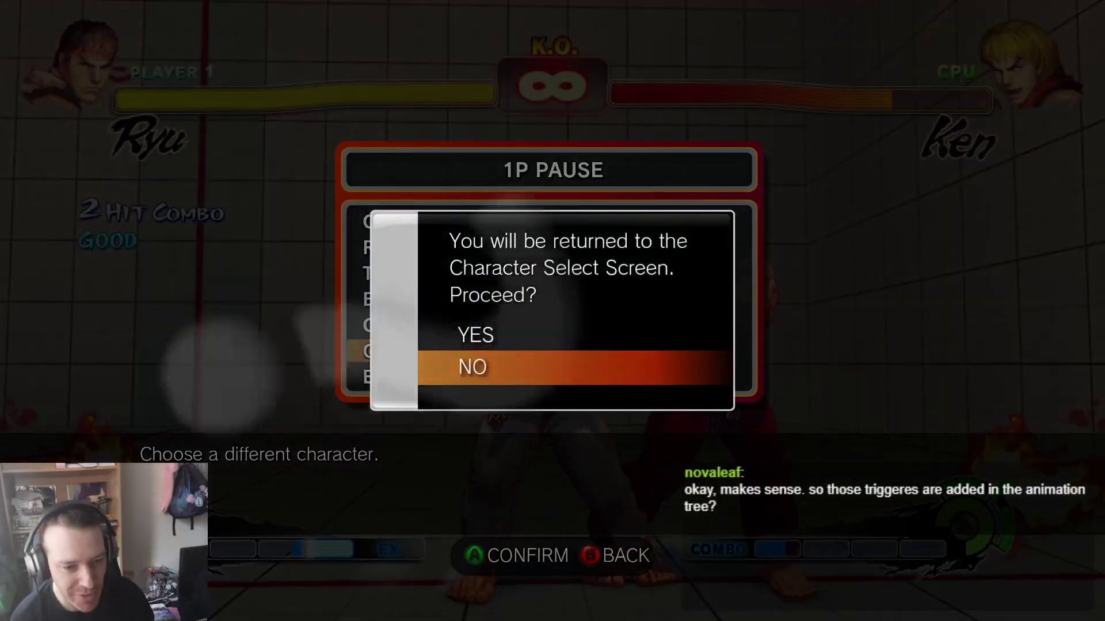
pyautogui.press('Return')
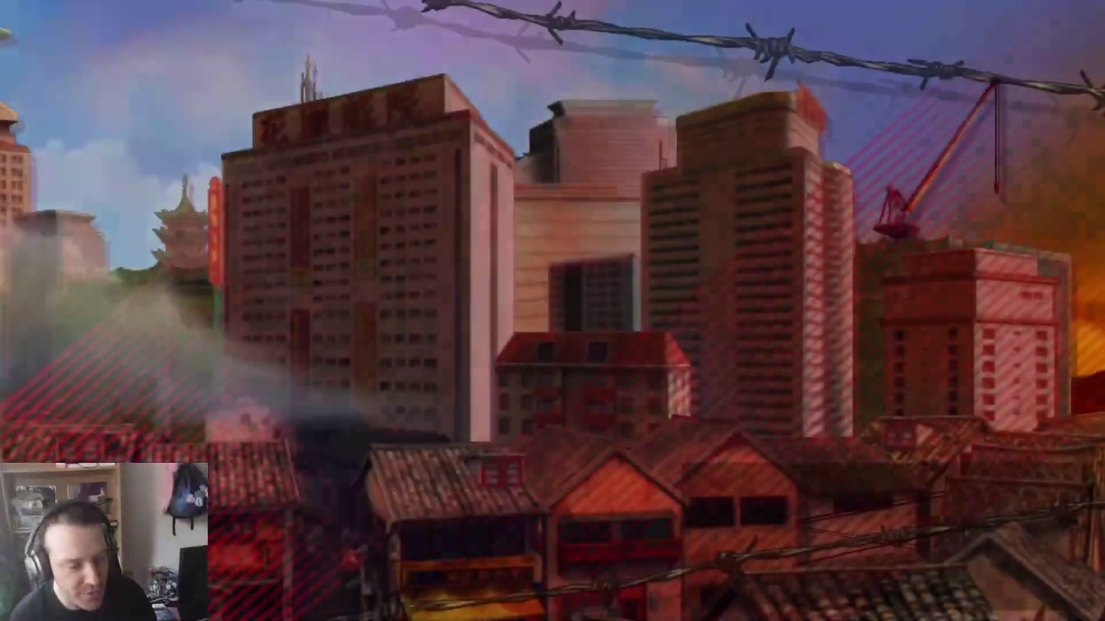
# - Quit the game to the desktop from the main menu and confirm the exit
pyautogui.press('Up')
pyautogui.press('Up')
pyautogui.press('Up')
pyautogui.press('Up')
pyautogui.press('Up')
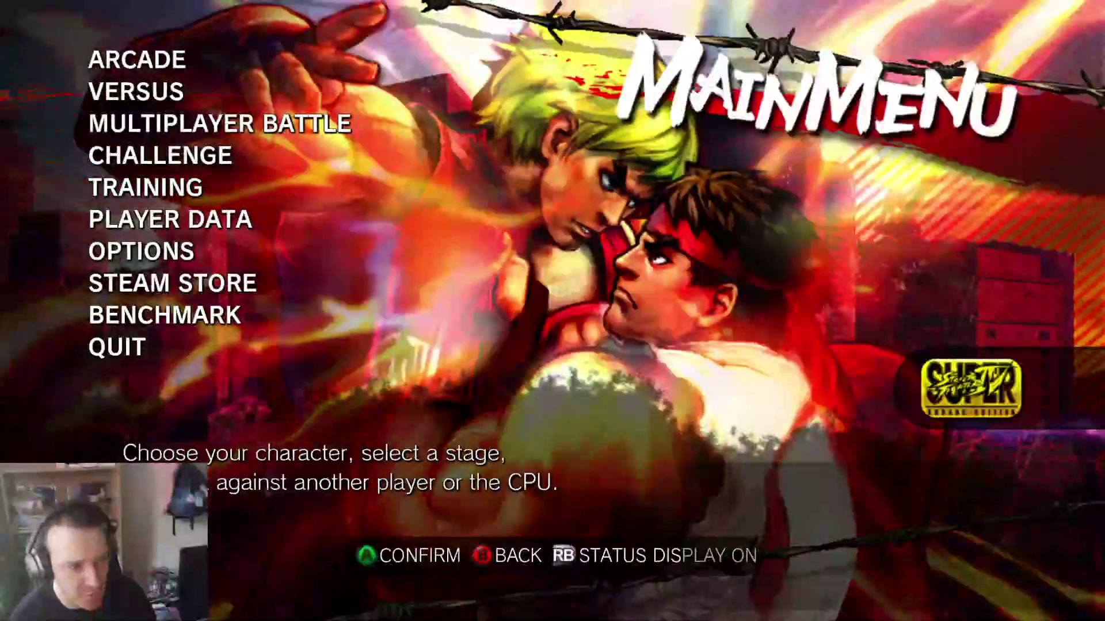
pyautogui.press('Return')
pyautogui.press('Up')
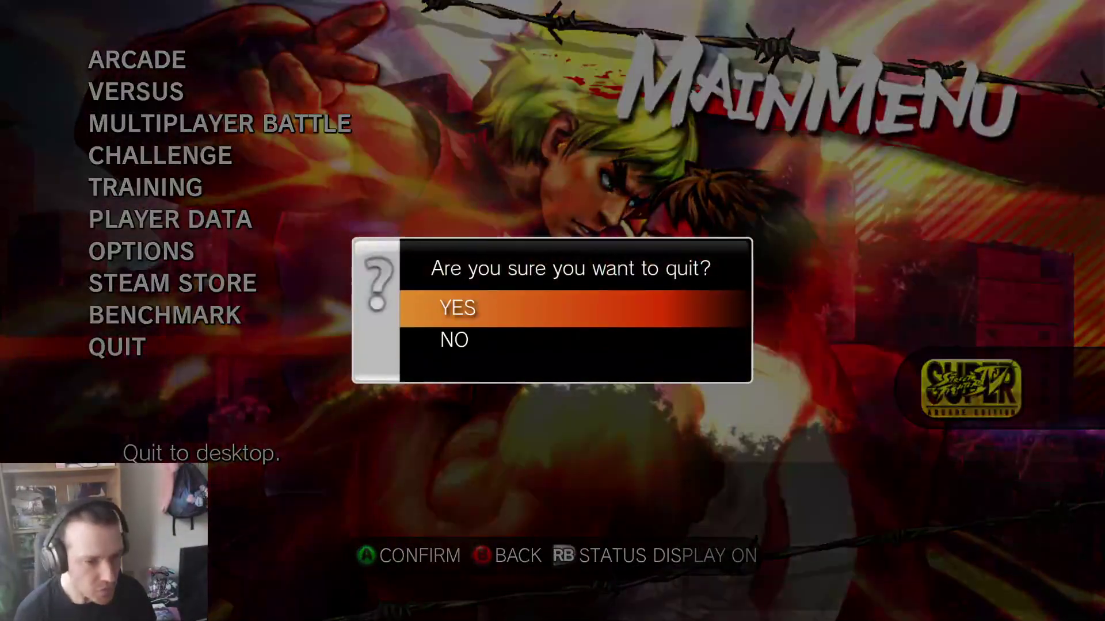
pyautogui.press('Return')
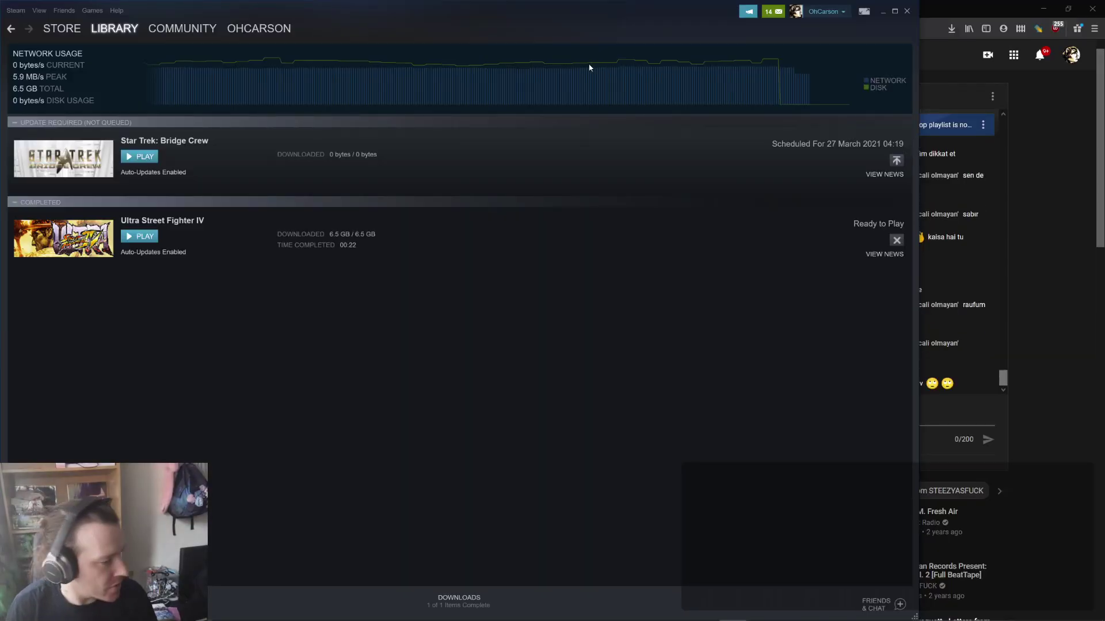
# - Minimise Steam and the browser to return to the todo.txt notes, and find the "Dealing with damage" section
pyautogui.click(882, 11)
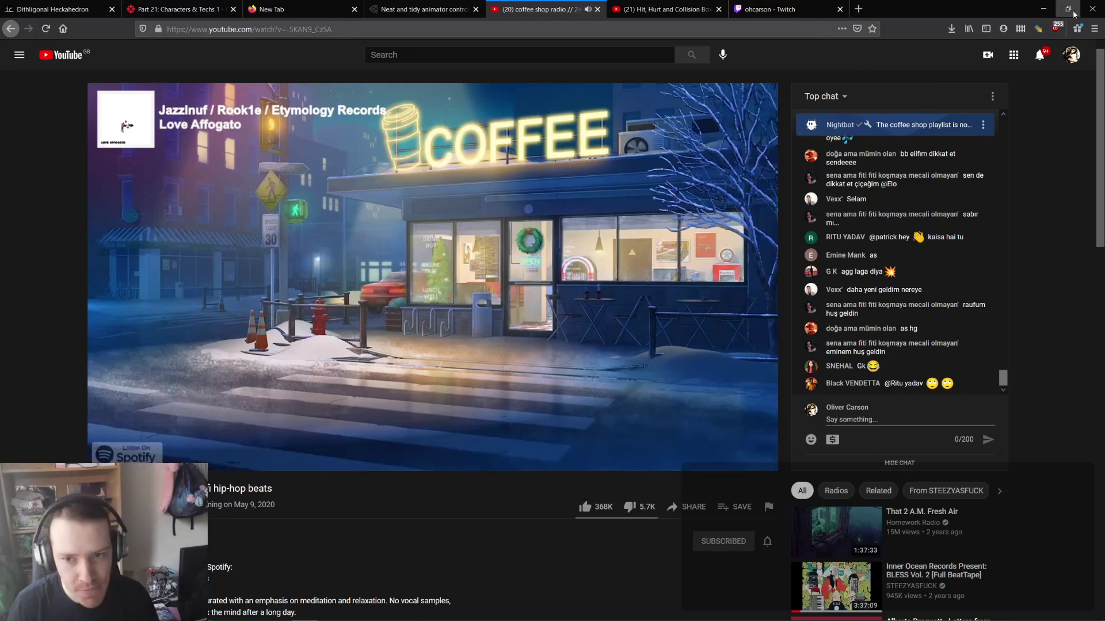
pyautogui.click(1042, 8)
pyautogui.scroll(2, 411, 347)
pyautogui.scroll(2, 412, 351)
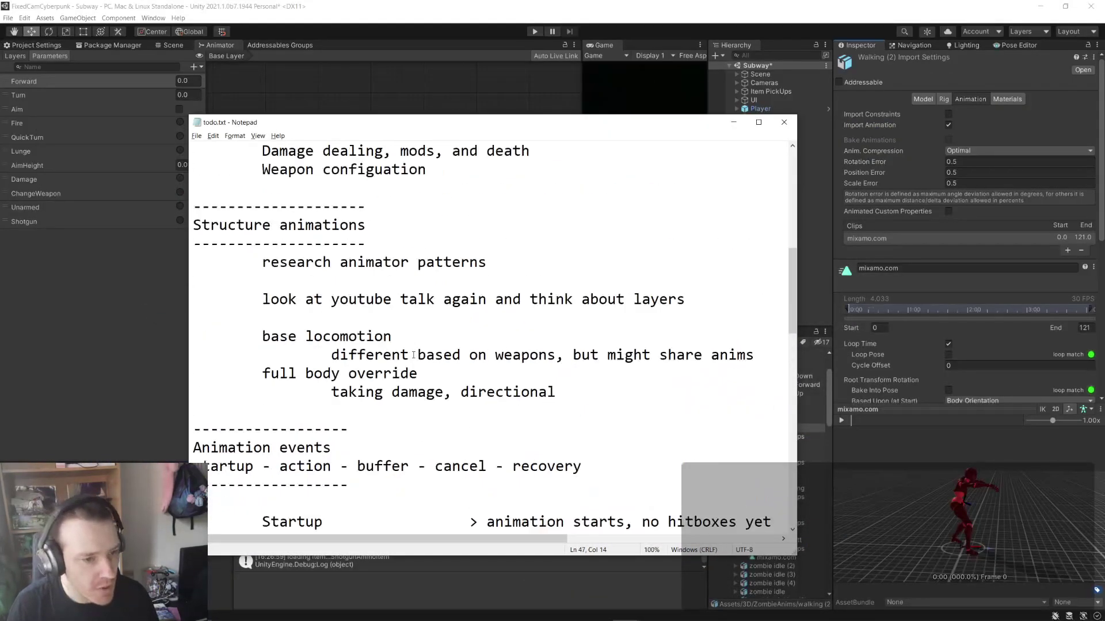
pyautogui.scroll(-8, 413, 355)
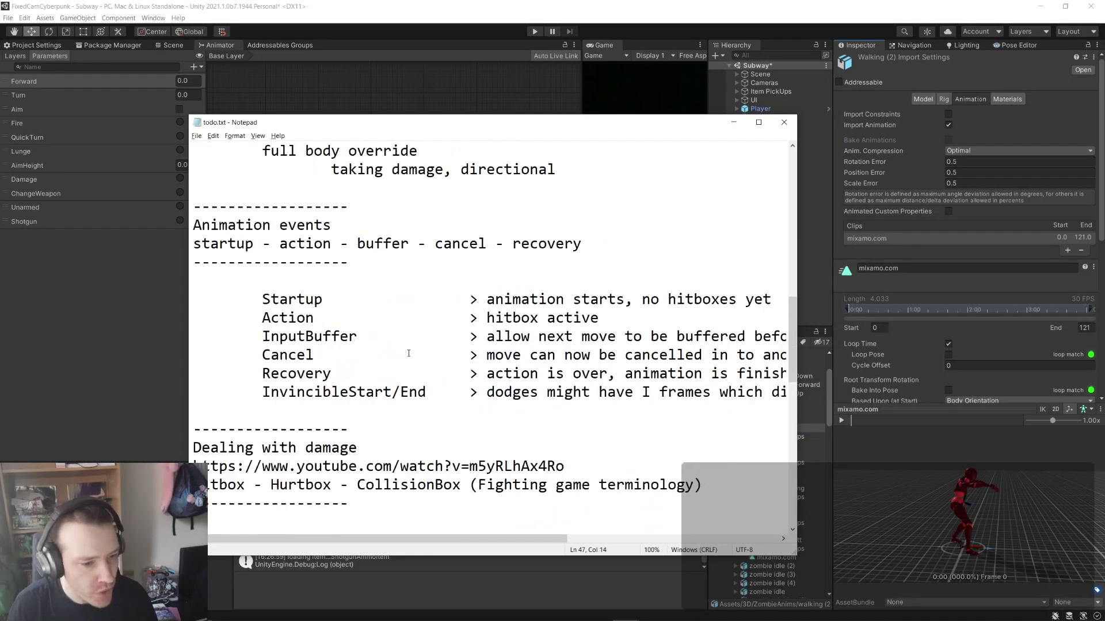
pyautogui.scroll(-1, 421, 350)
# - Review the Hurtbox, Hitbox and CollisionBox entries in the "Dealing with damage" section, highlighting each term
pyautogui.doubleClick(293, 263)
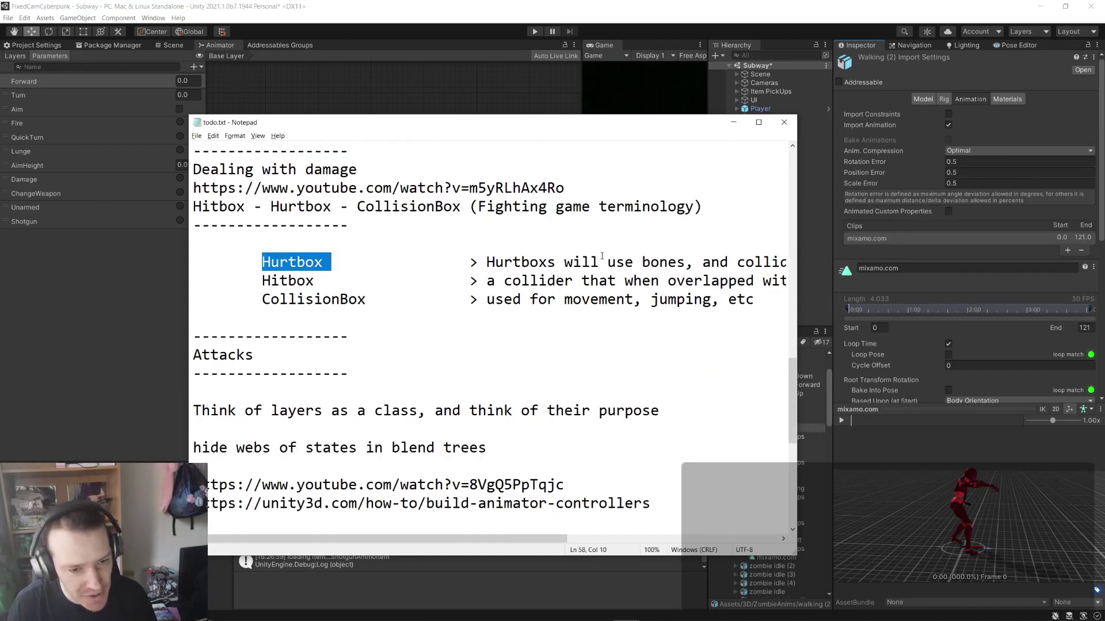
pyautogui.click(378, 261)
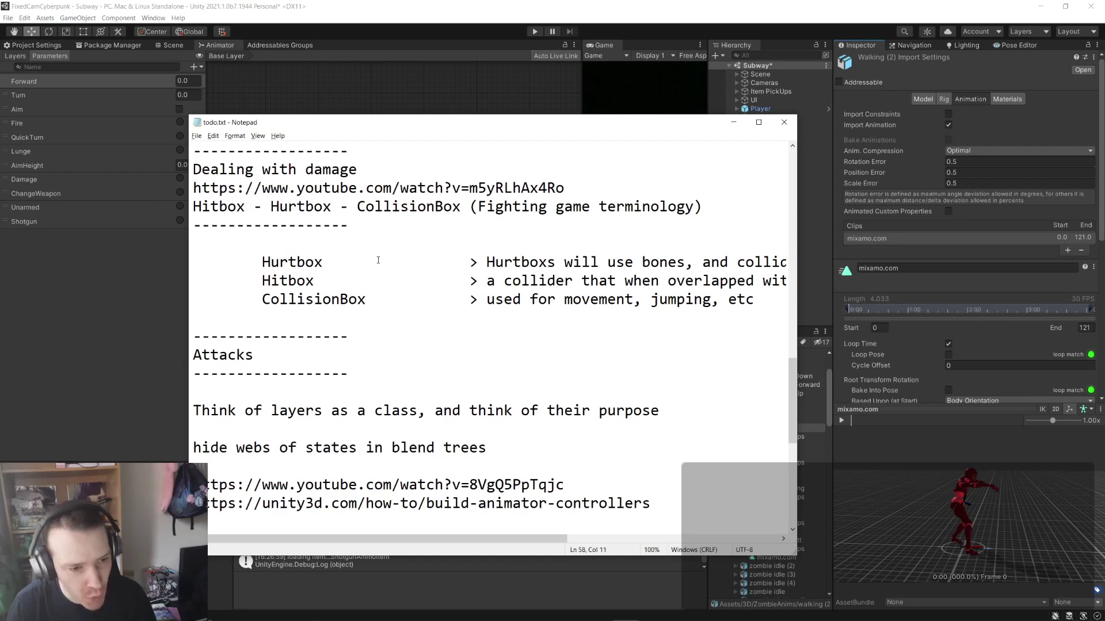
pyautogui.doubleClick(299, 279)
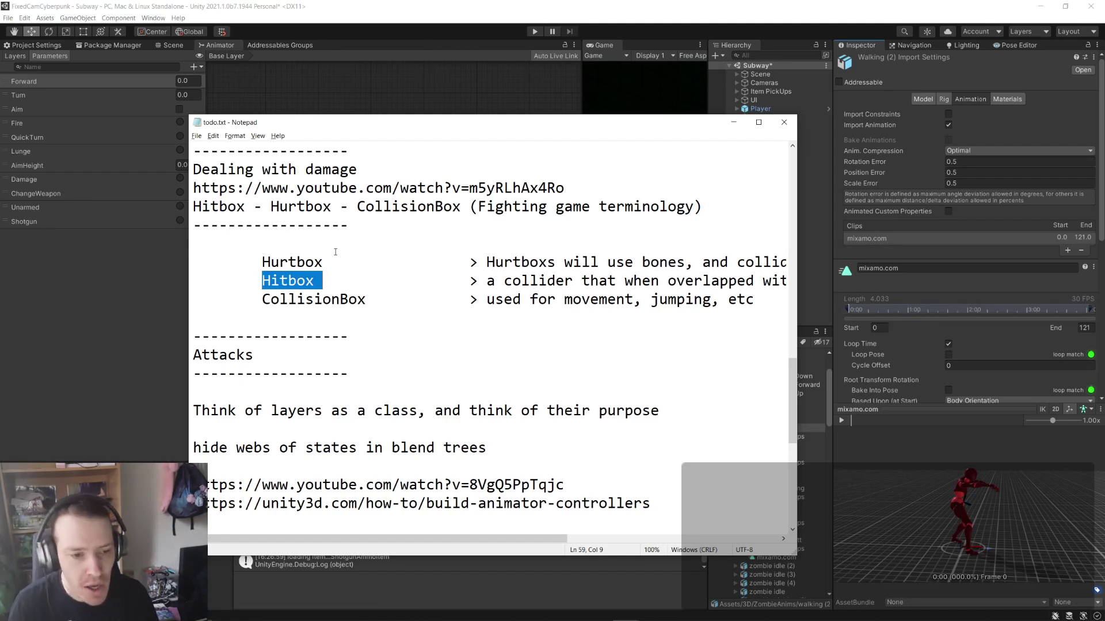
pyautogui.click(471, 316)
pyautogui.doubleClick(364, 284)
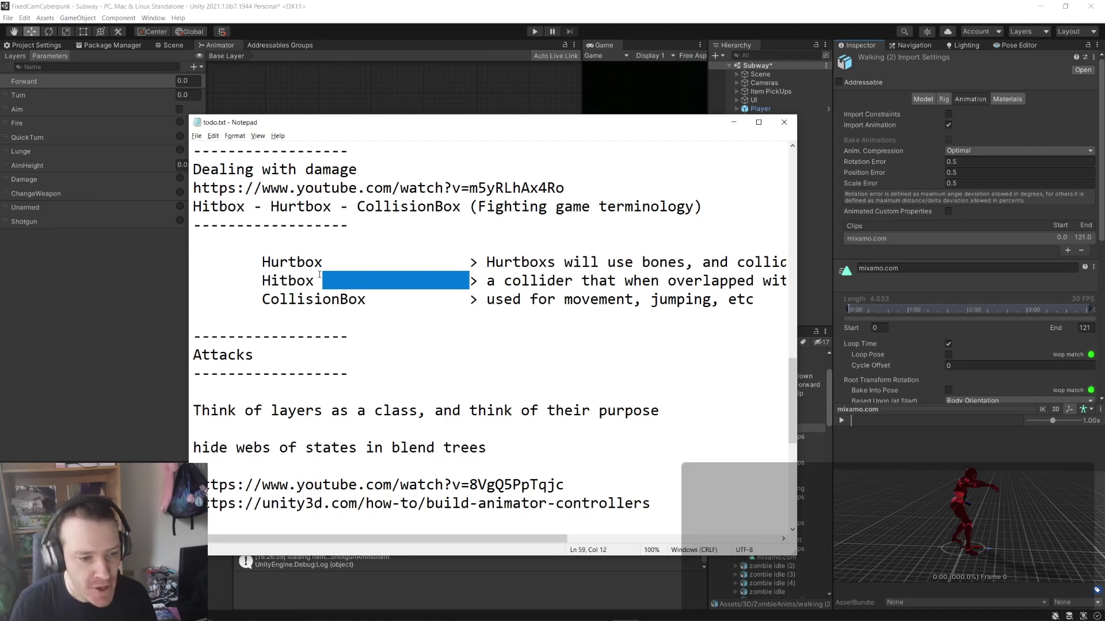
pyautogui.doubleClick(325, 266)
pyautogui.doubleClick(287, 280)
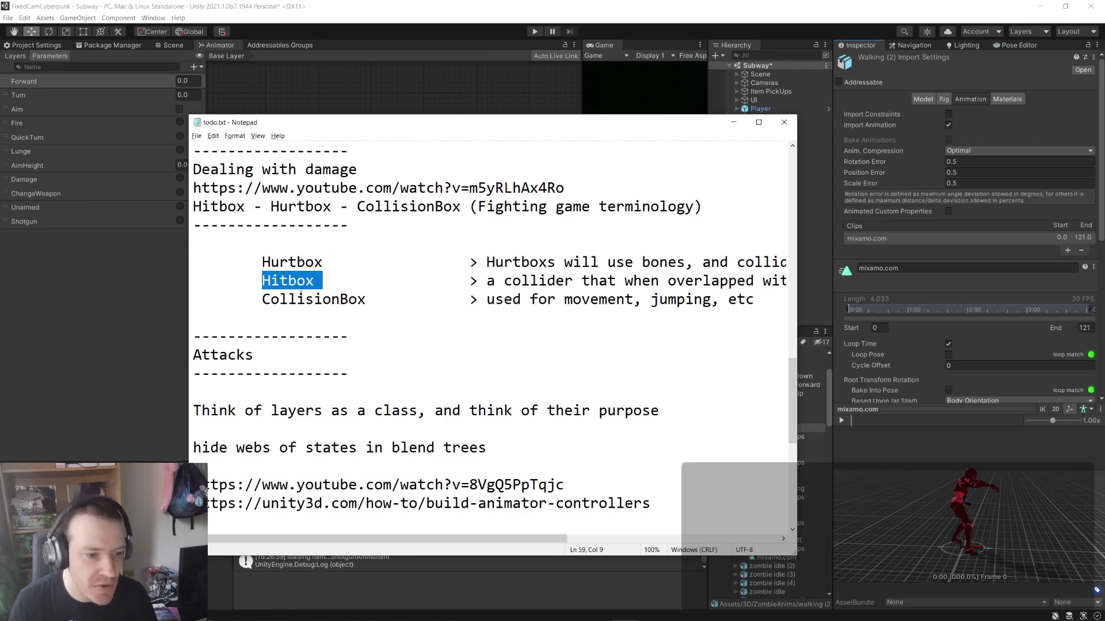
pyautogui.doubleClick(299, 299)
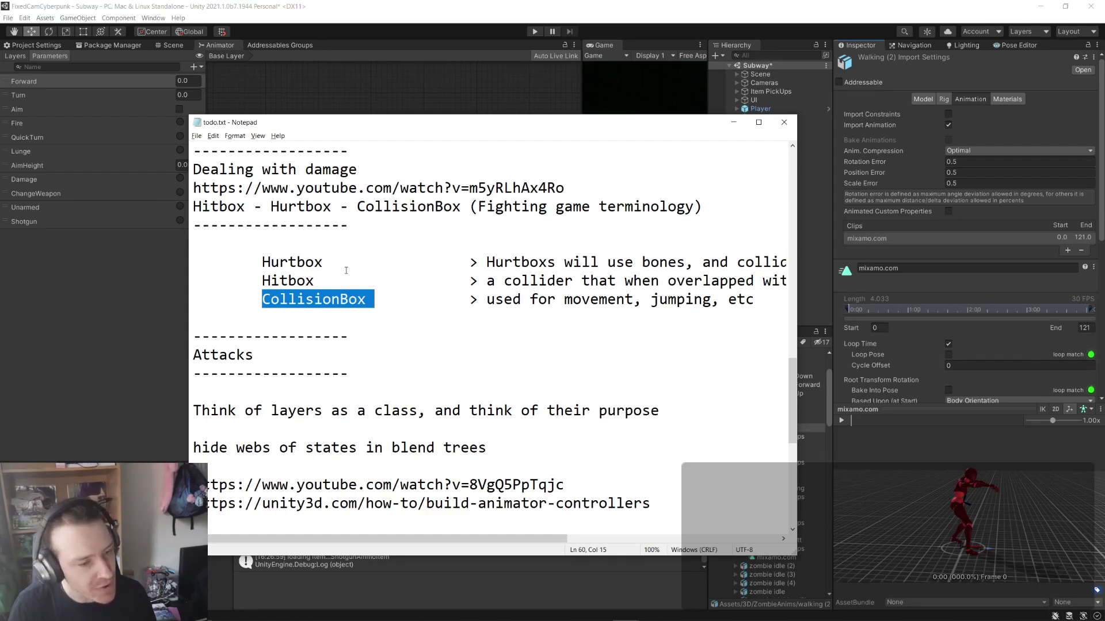
# - Go back to the "Animation events" section and review its Startup and Action entries
pyautogui.scroll(5, 346, 271)
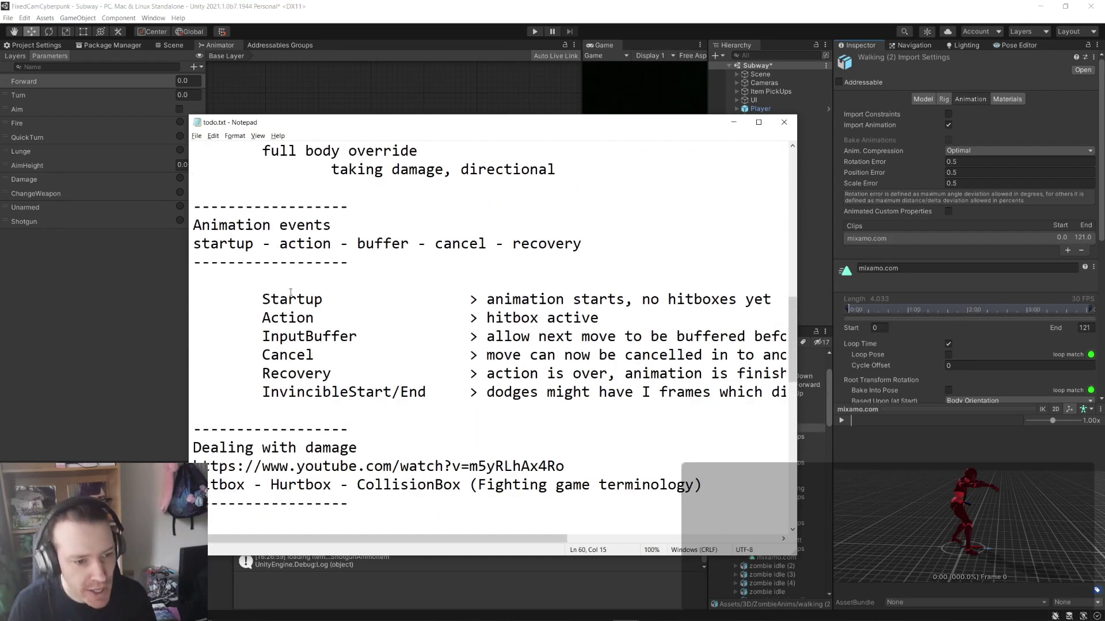
pyautogui.doubleClick(290, 298)
pyautogui.doubleClick(299, 317)
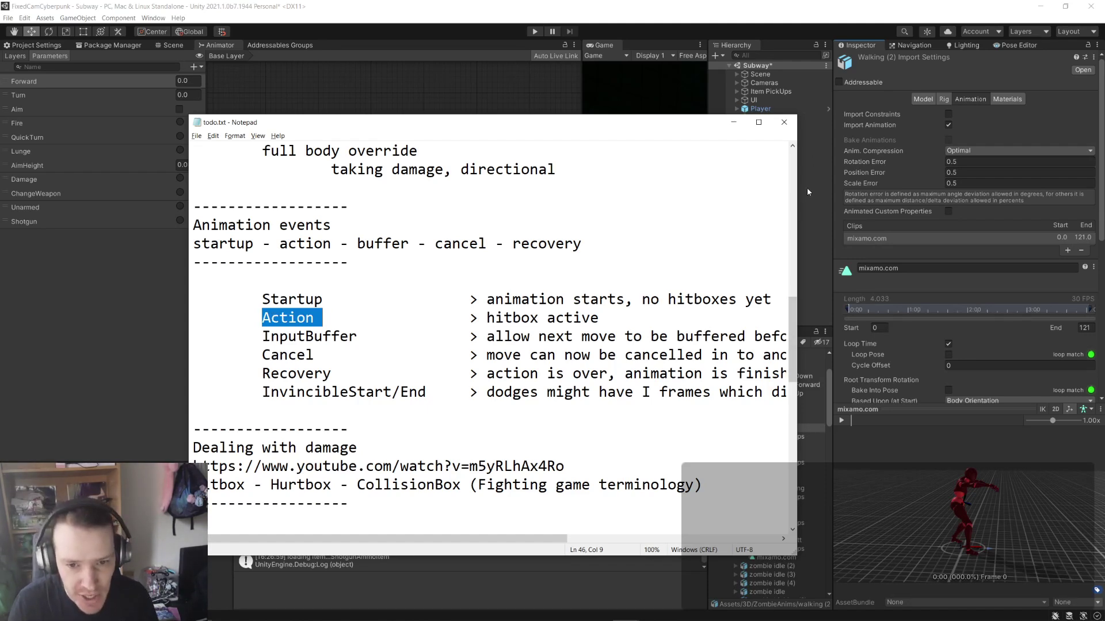
# - Widen the notes window to show the full "Animation events" descriptions, and rename the Cancel entry to Cancel/Combo
pyautogui.moveTo(798, 191); pyautogui.dragTo(1067, 193)
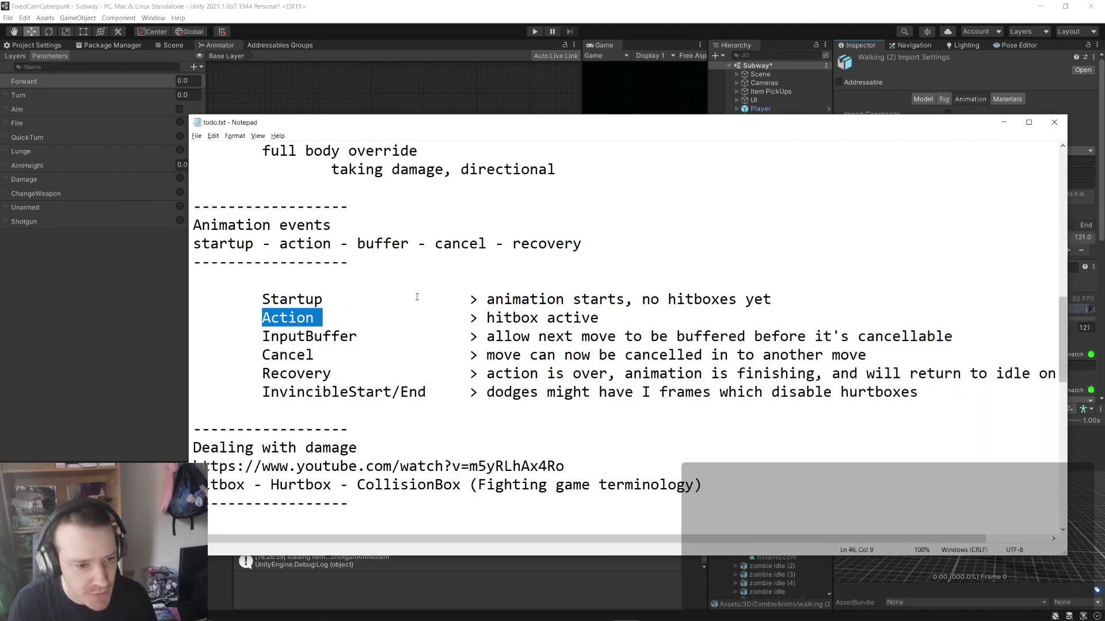
pyautogui.doubleClick(294, 298)
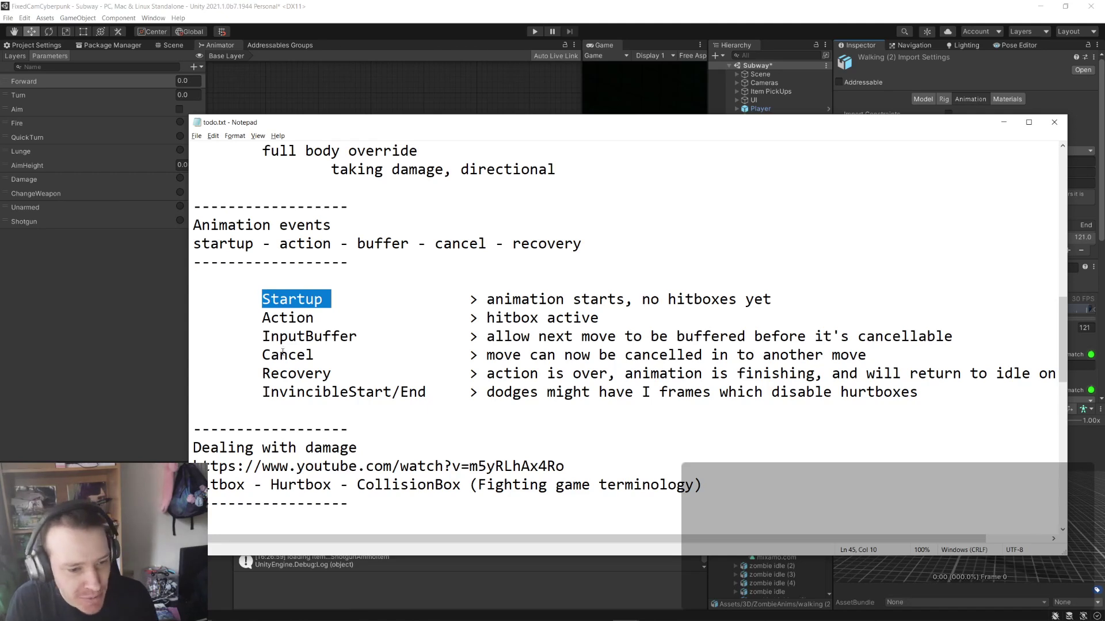
pyautogui.doubleClick(305, 355)
pyautogui.press('Right')
pyautogui.press('BackSpace')
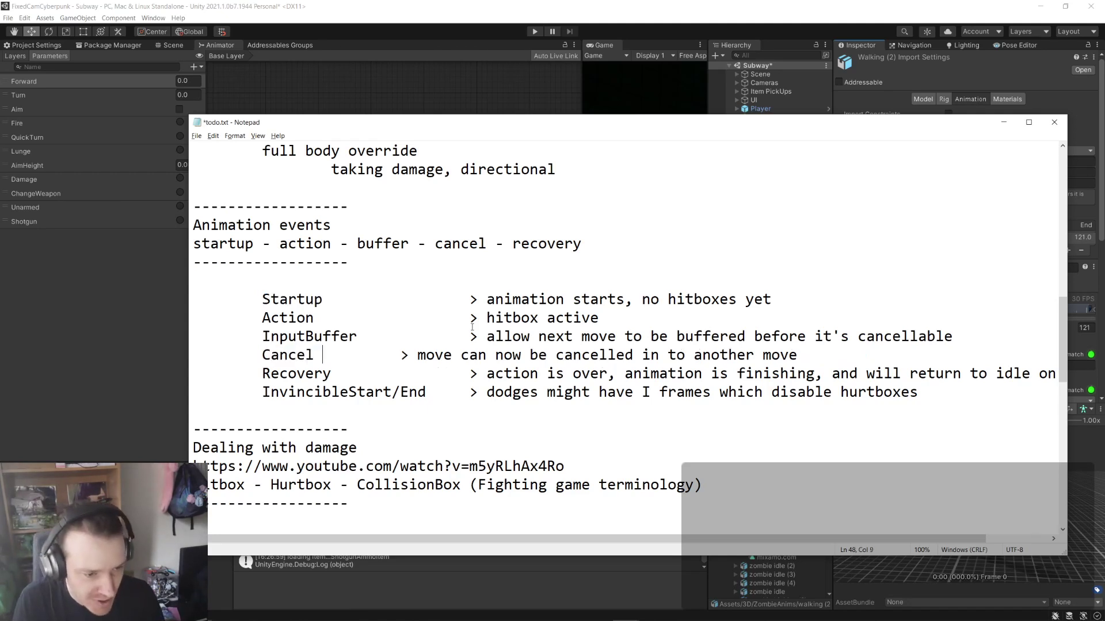
pyautogui.write('/Combo')
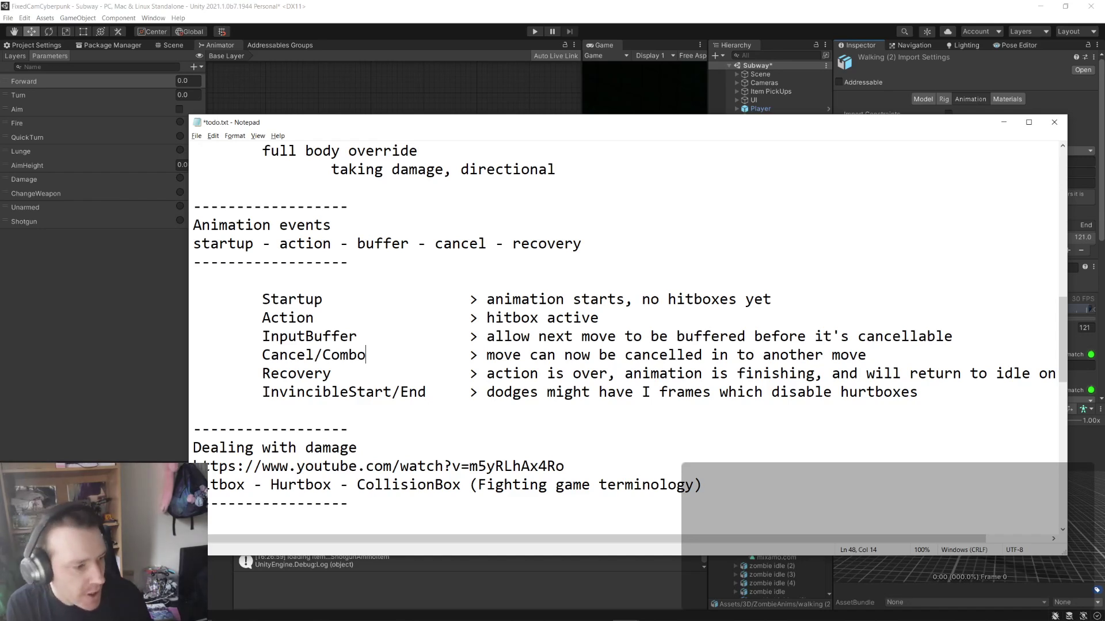
# - Review the InvincibleStart/End entry in the "Animation events" section, highlighting its name
pyautogui.doubleClick(350, 392)
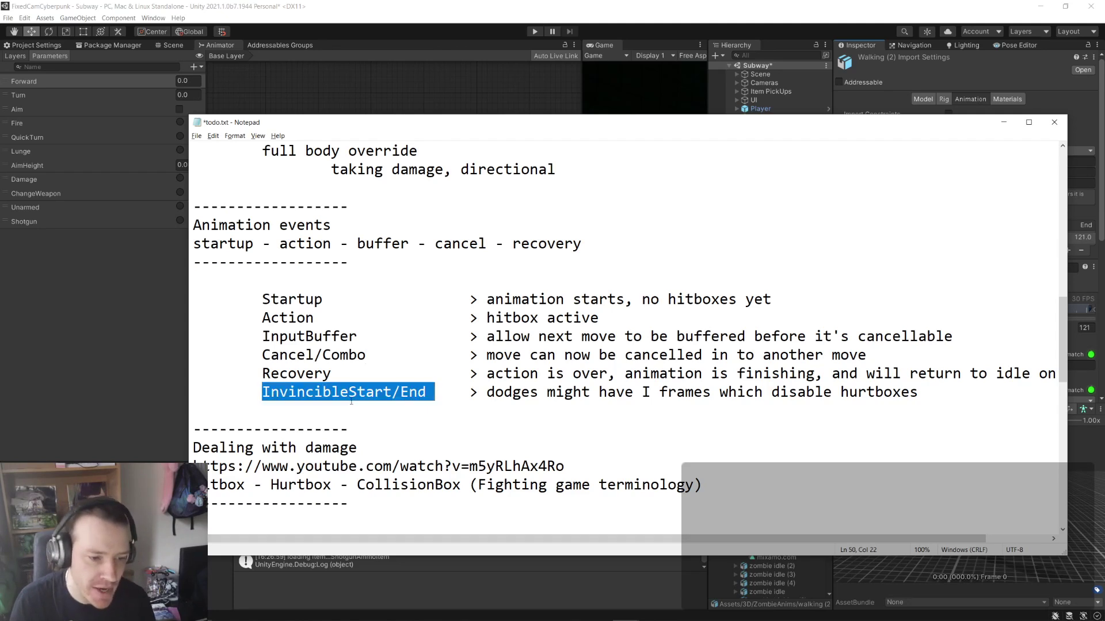
pyautogui.click(354, 402)
pyautogui.doubleClick(353, 393)
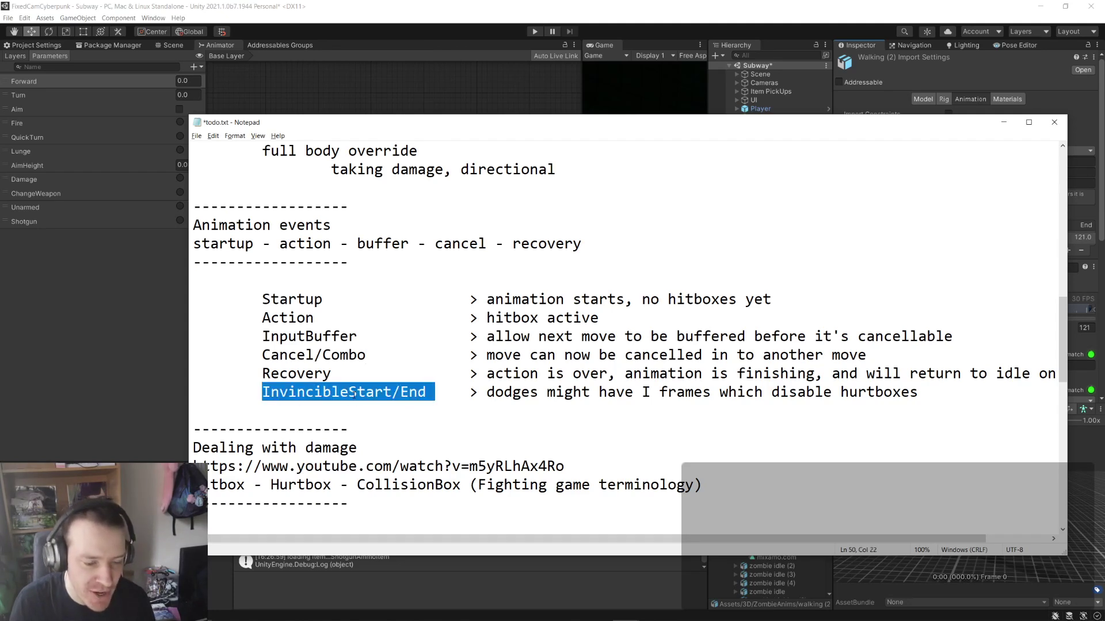
pyautogui.click(353, 393)
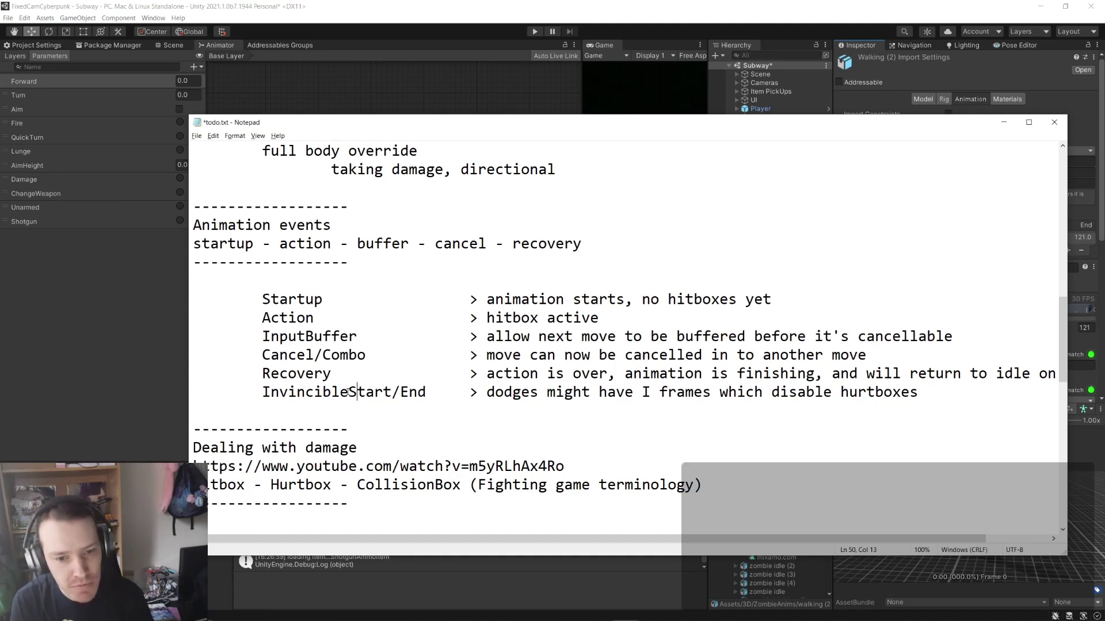
# - Switch to Unity, show the Scene view, and select and frame the red Player character
pyautogui.click(669, 4)
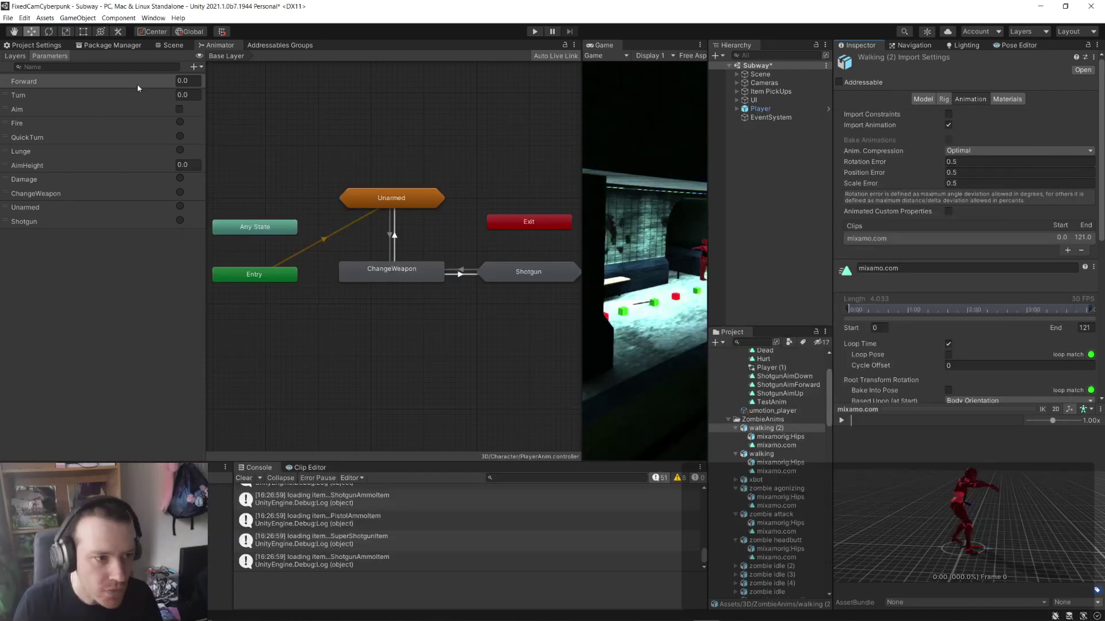
pyautogui.click(171, 45)
pyautogui.moveTo(397, 290); pyautogui.dragTo(312, 270, button='right')
pyautogui.press('s')
pyautogui.click(324, 239)
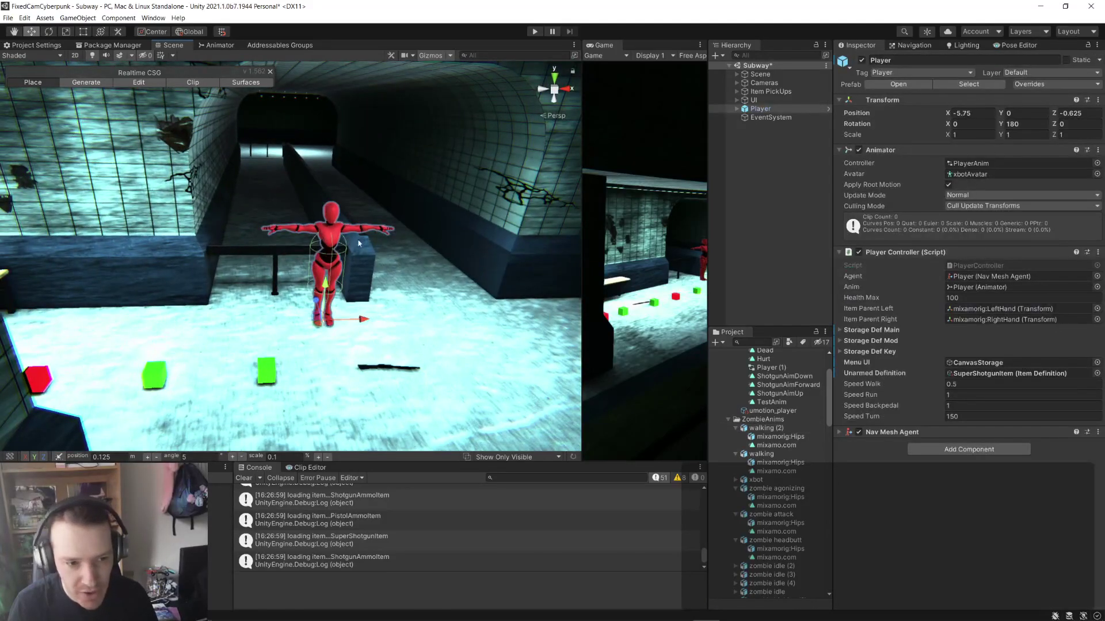
pyautogui.press('f')
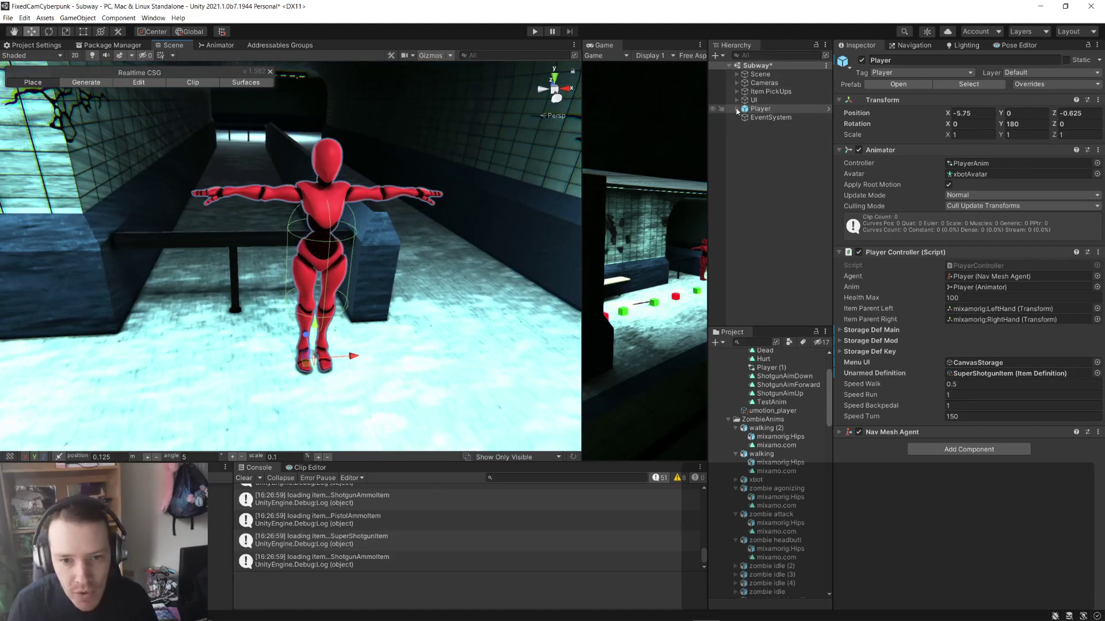
# - List the Player's child objects and inspect its Nav Mesh Agent settings and the surrounding cylinder around the character
pyautogui.click(737, 110)
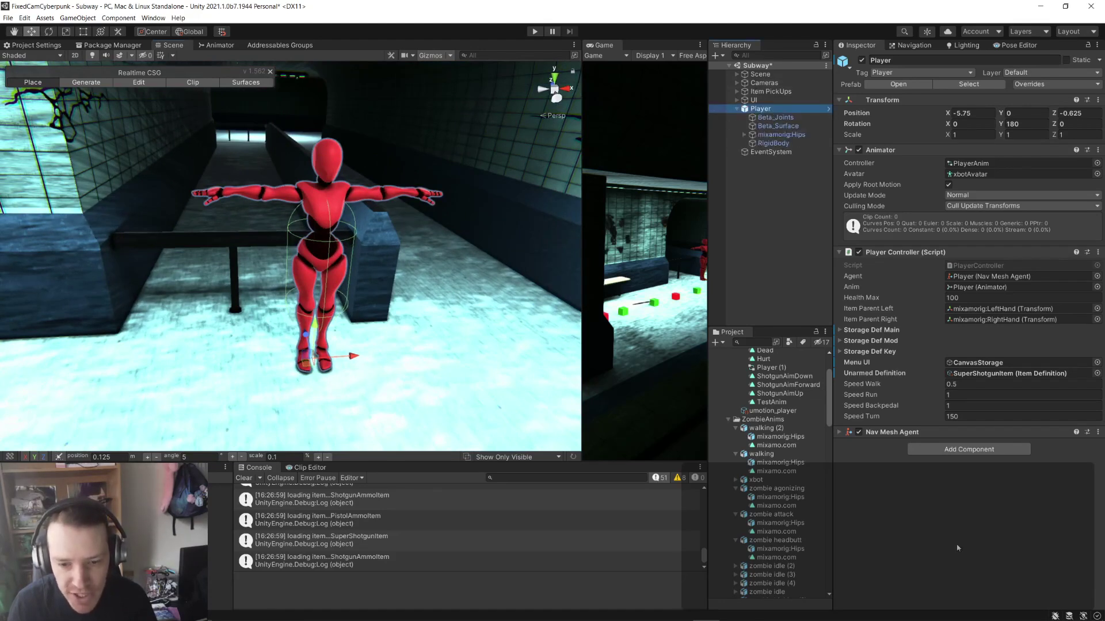
pyautogui.click(897, 432)
pyautogui.moveTo(406, 269)
pyautogui.keyDown('alt'); pyautogui.mouseDown()
pyautogui.moveTo(326, 298)
pyautogui.moveTo(426, 268)
pyautogui.mouseUp(); pyautogui.keyUp('alt')
pyautogui.scroll(-2, 888, 396)
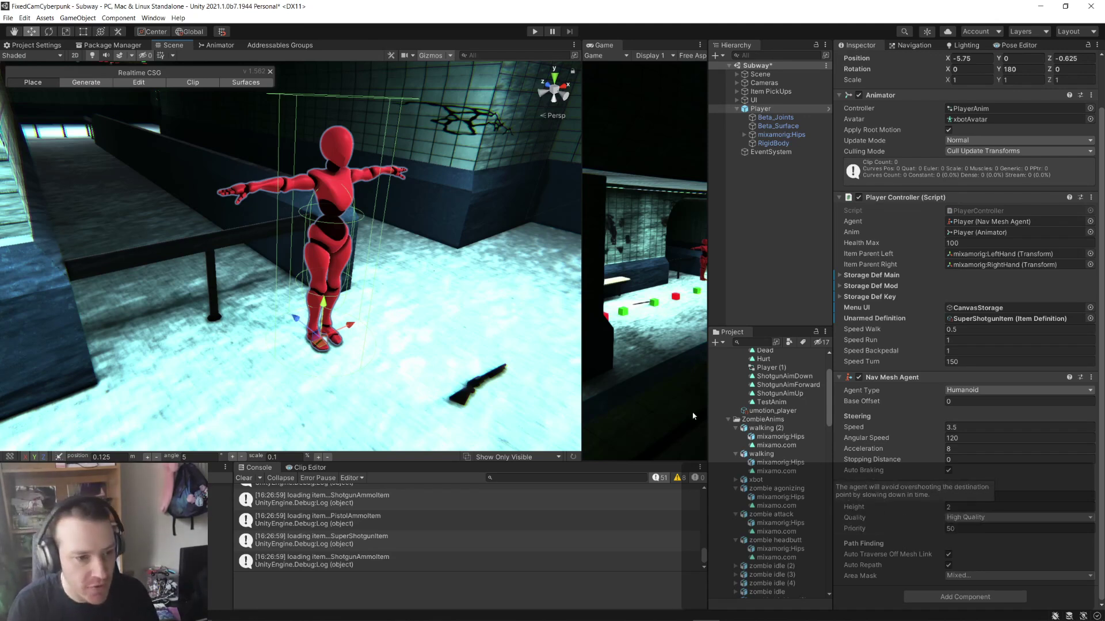
pyautogui.moveTo(410, 319); pyautogui.dragTo(388, 287, button='right')
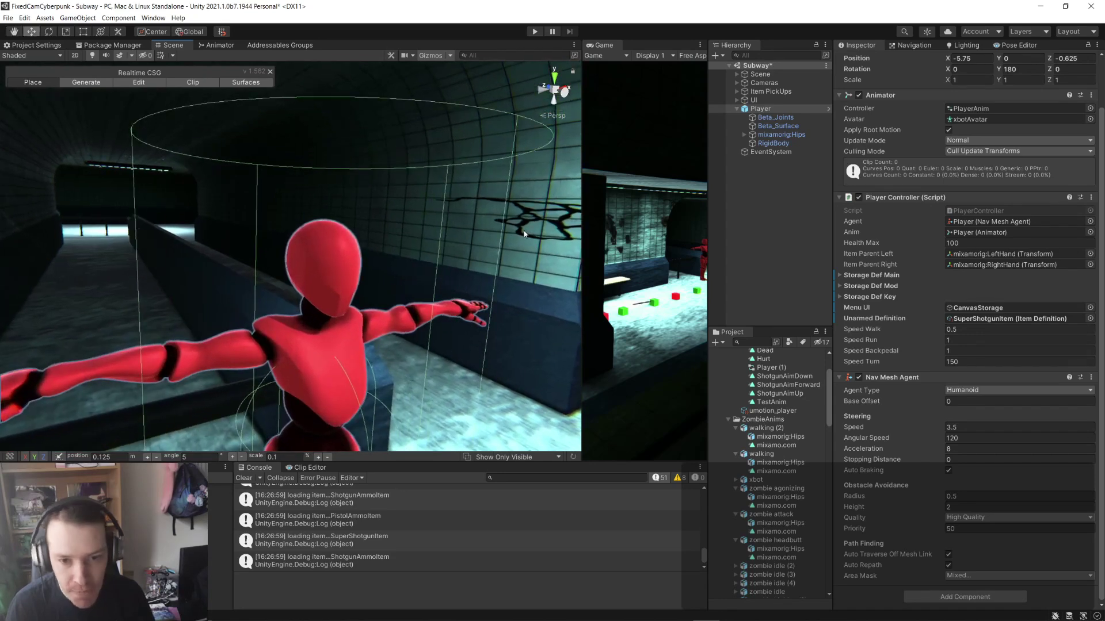
# - Expand the Player's skeleton from mixamorig:Hips through the spine and neck, widen the hierarchy, and select mixamorig:Head
pyautogui.click(744, 135)
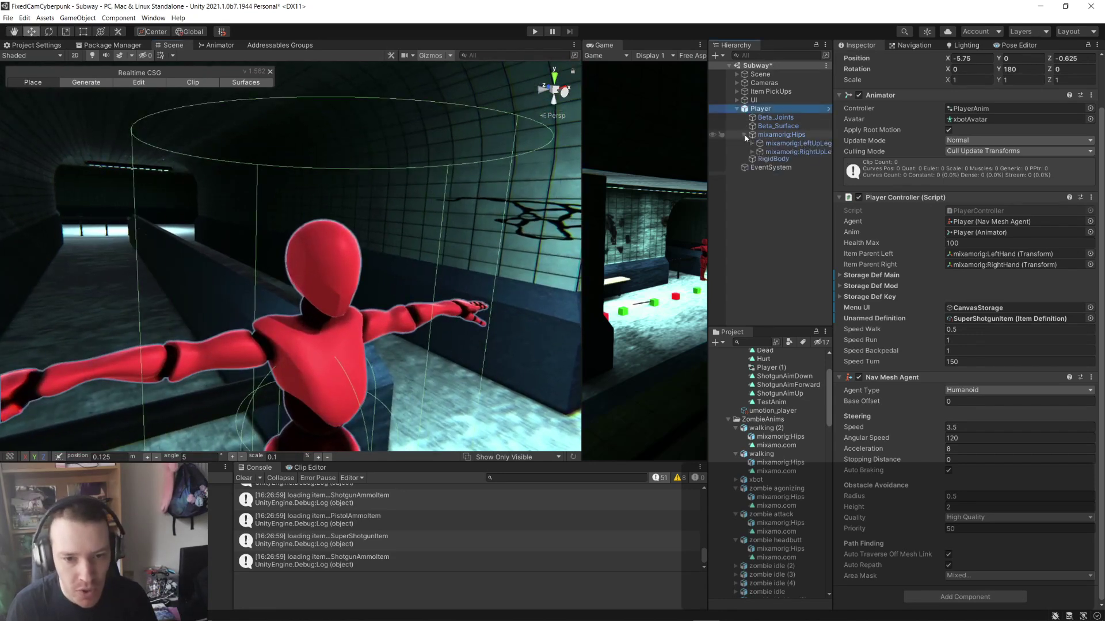
pyautogui.click(752, 161)
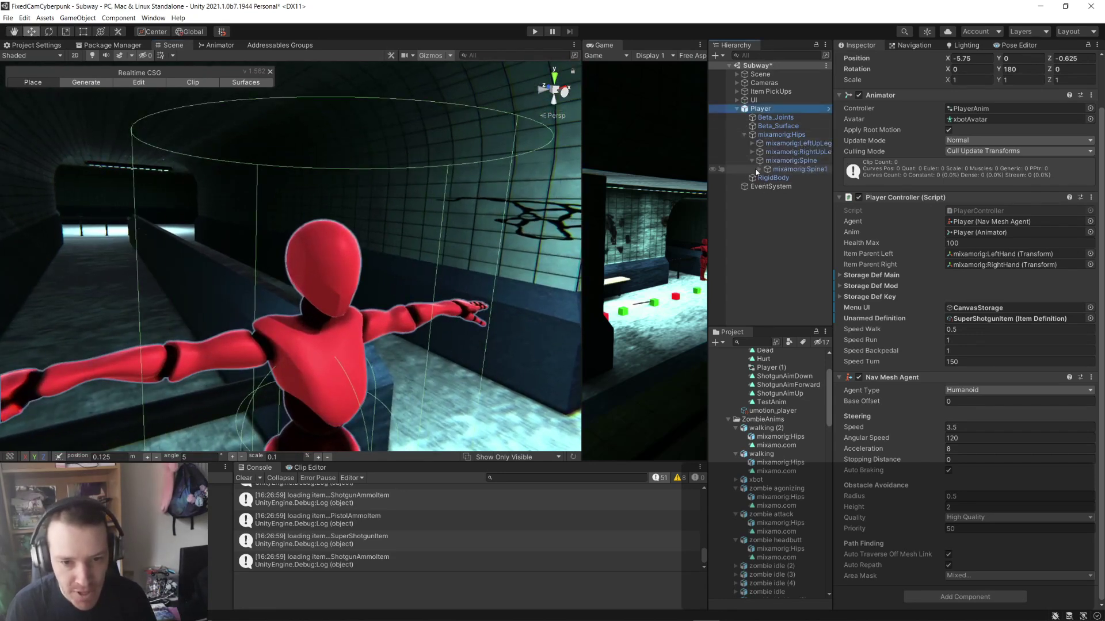
pyautogui.click(759, 169)
pyautogui.click(767, 178)
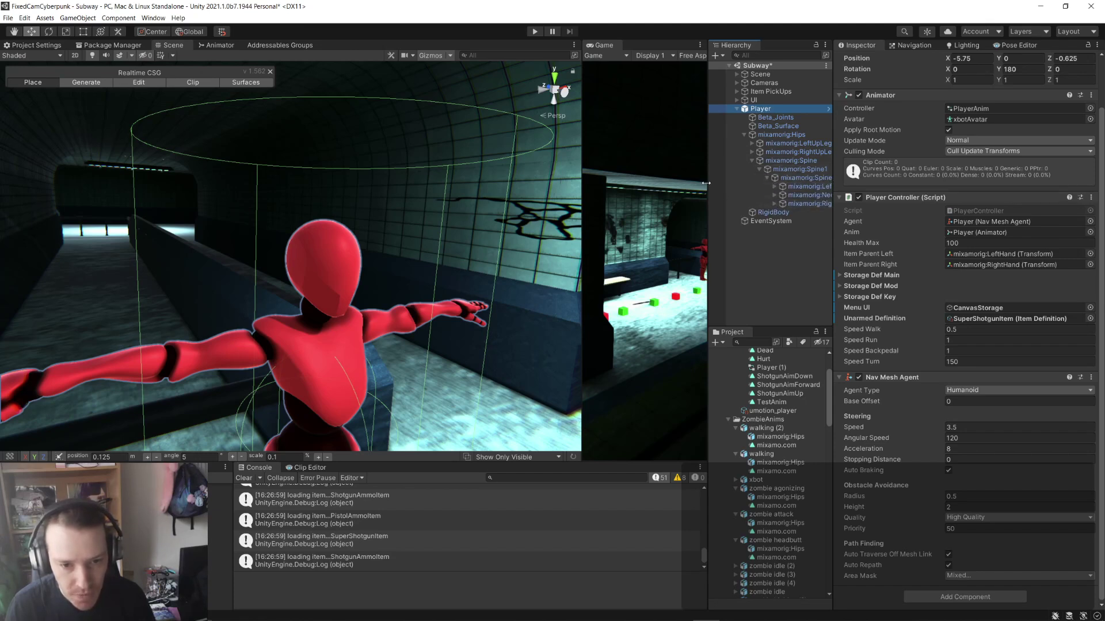
pyautogui.moveTo(708, 190); pyautogui.dragTo(645, 193)
pyautogui.click(712, 195)
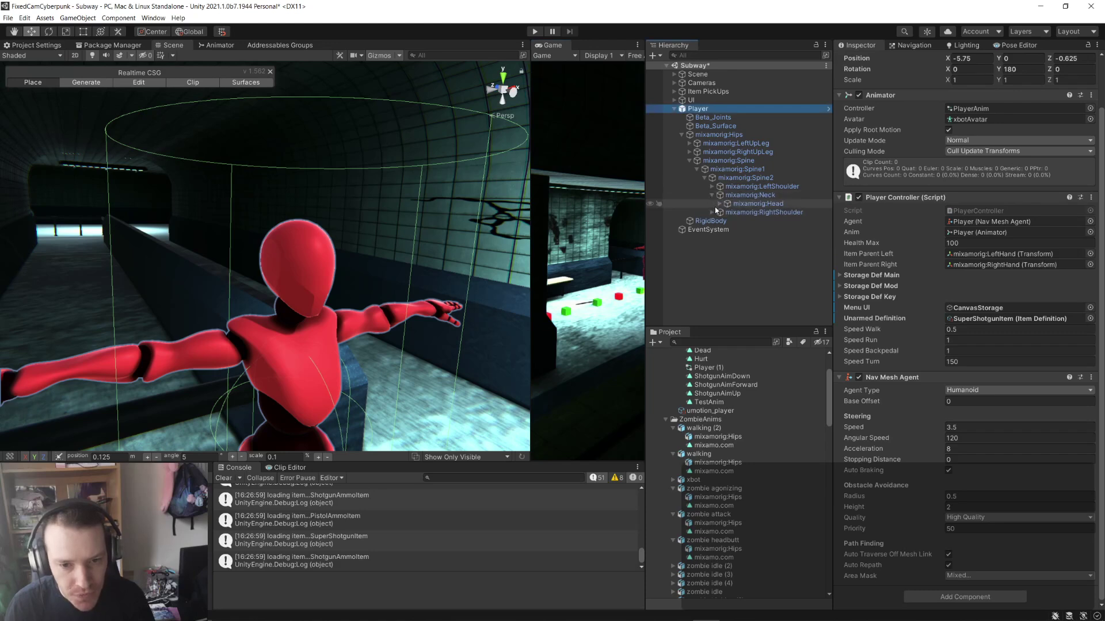
pyautogui.click(719, 203)
pyautogui.click(775, 204)
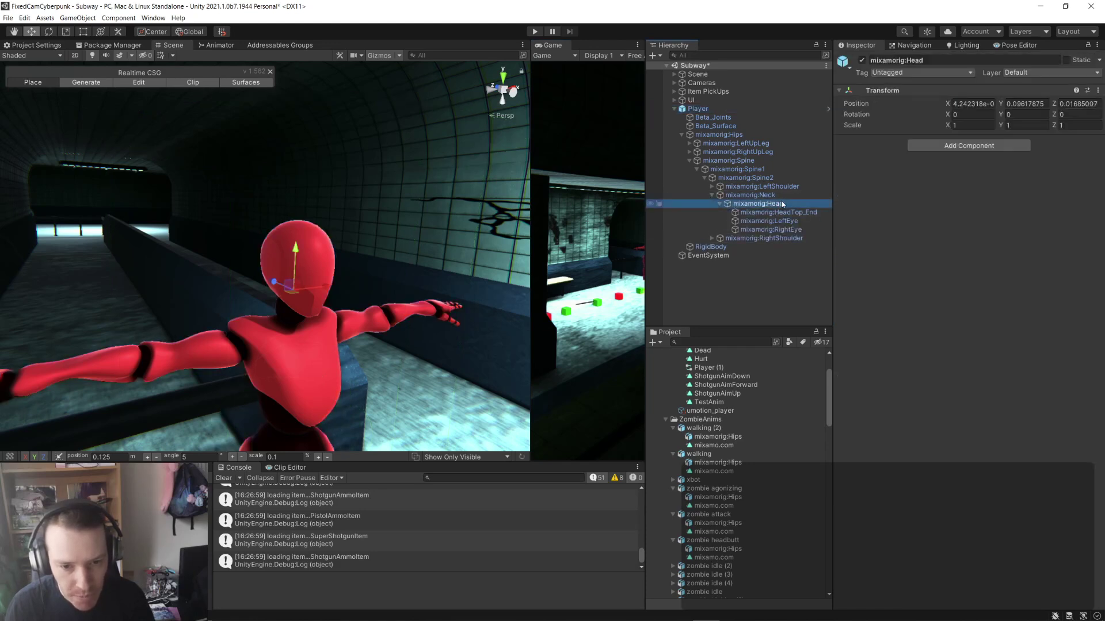
# - Add a 3D cube as a child of the mixamorig:Head bone and frame it in the scene
pyautogui.rightClick(781, 202)
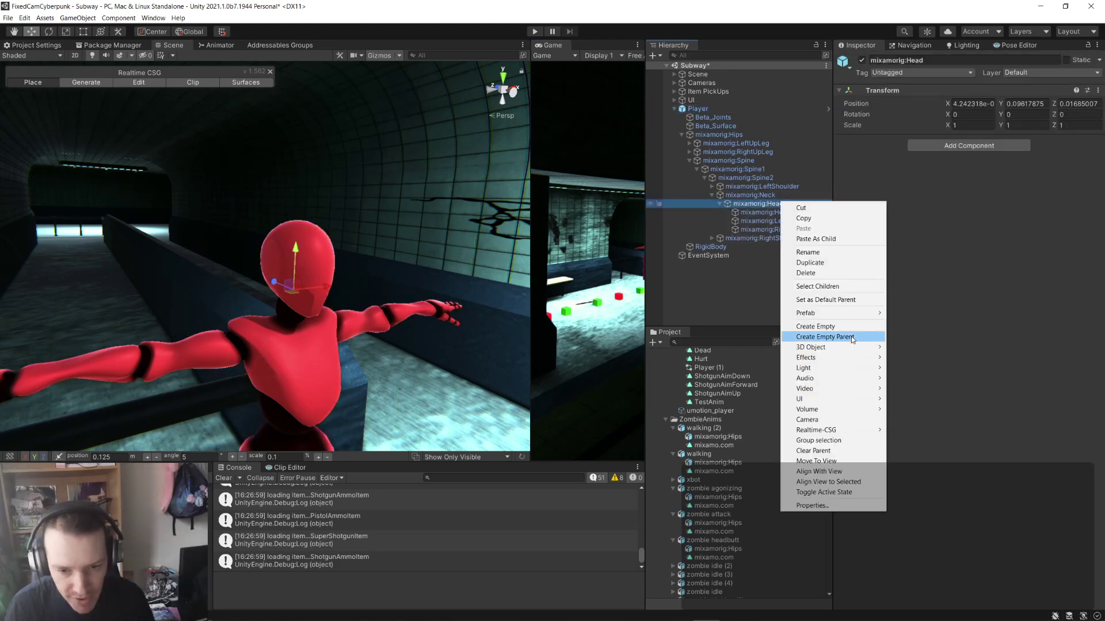
pyautogui.moveTo(844, 346)
pyautogui.click(903, 348)
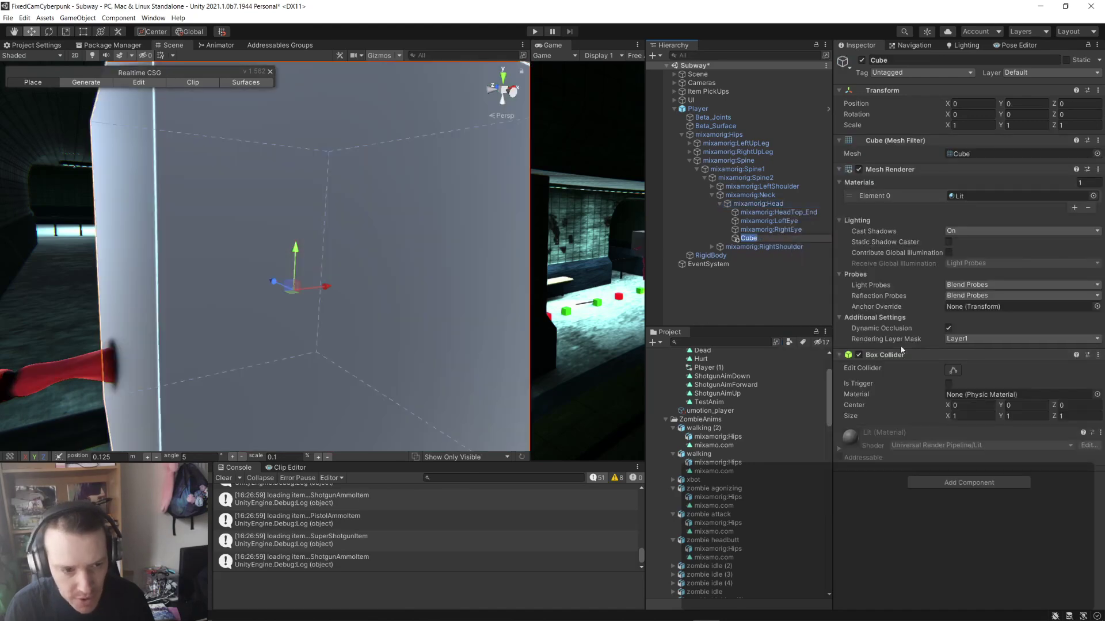
pyautogui.press('f')
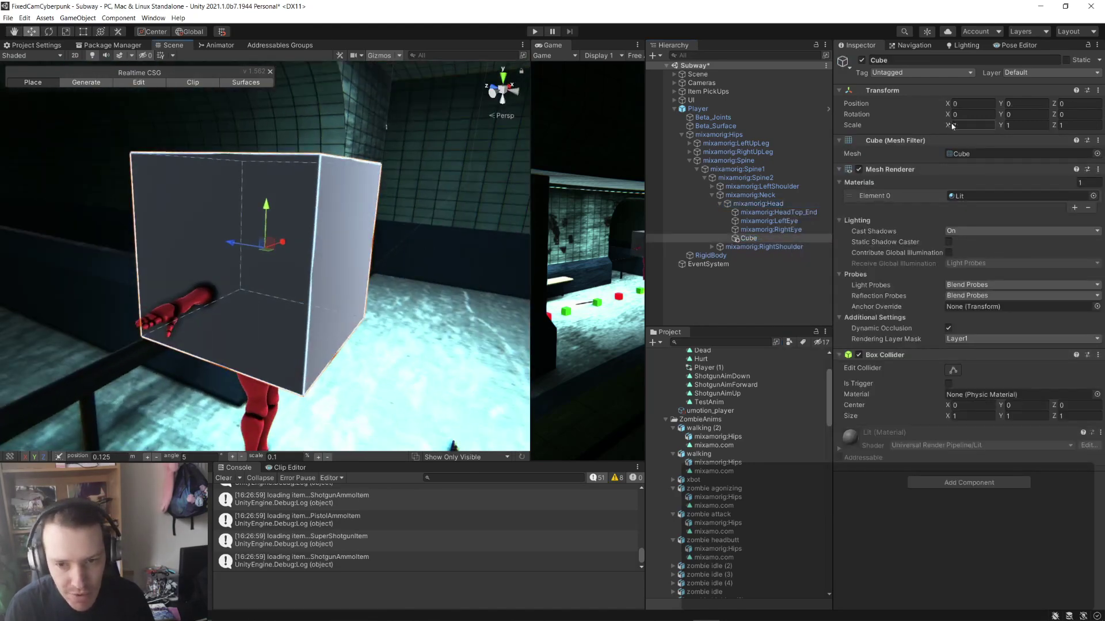
# - Scale the head cube down to 0.19 in X, 0.17 in Y and 0.29 in Z
pyautogui.moveTo(947, 125); pyautogui.dragTo(931, 131)
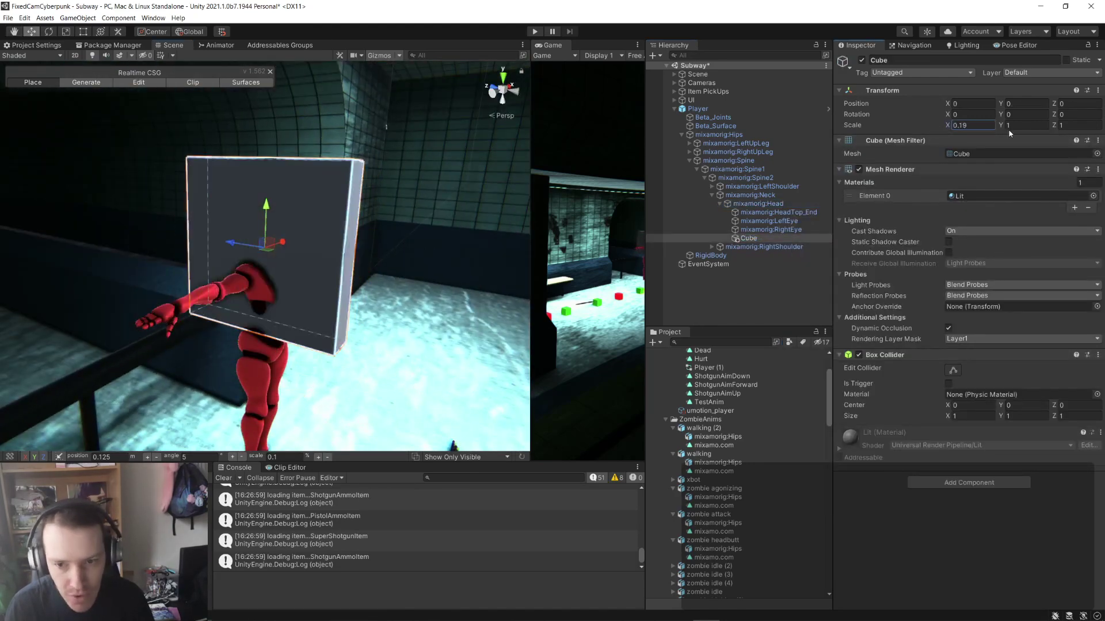
pyautogui.moveTo(1001, 126); pyautogui.dragTo(989, 131)
pyautogui.moveTo(1056, 125); pyautogui.dragTo(1042, 126)
pyautogui.keyDown('alt'); pyautogui.moveTo(403, 271); pyautogui.dragTo(34, 273); pyautogui.keyUp('alt')
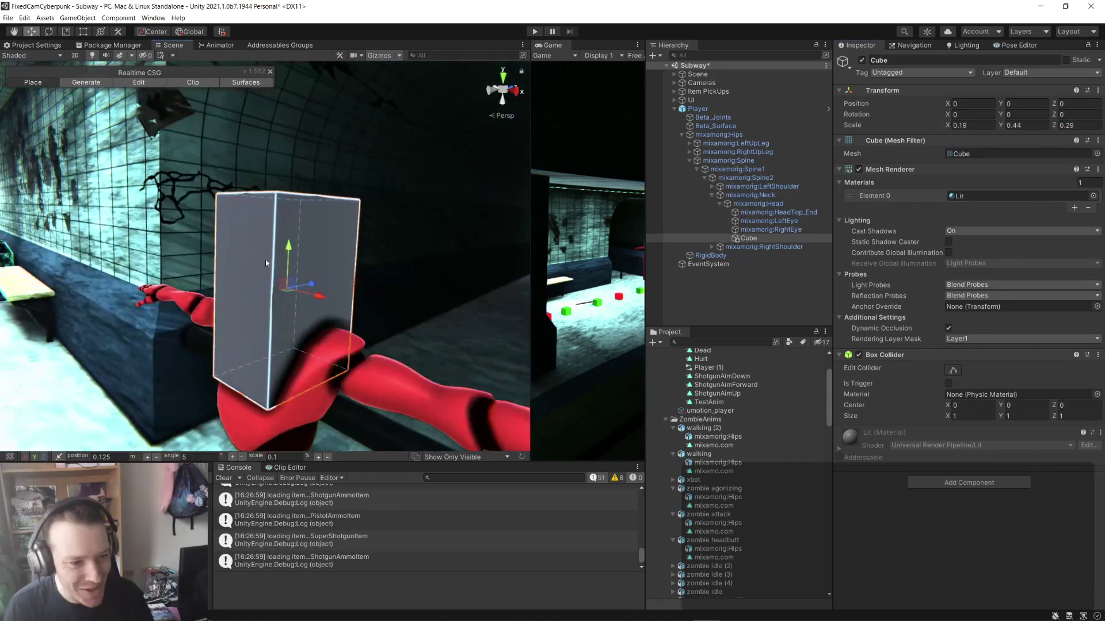
pyautogui.moveTo(1004, 127); pyautogui.dragTo(997, 128)
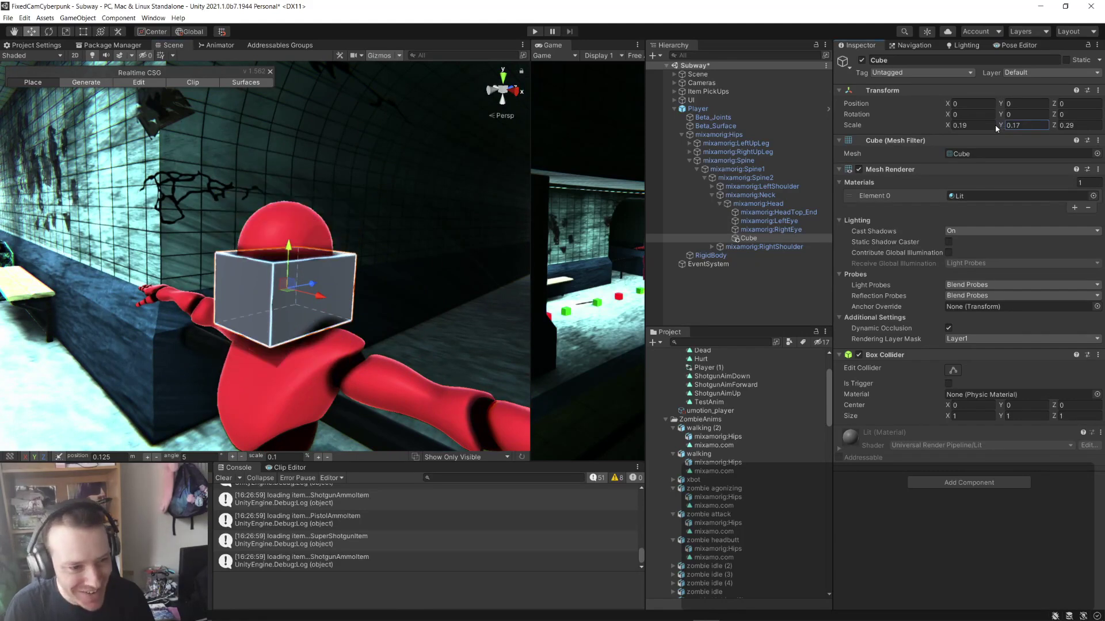
# - Raise the cube over the character's head by setting its Y position to 0.08
pyautogui.moveTo(288, 246); pyautogui.dragTo(288, 243)
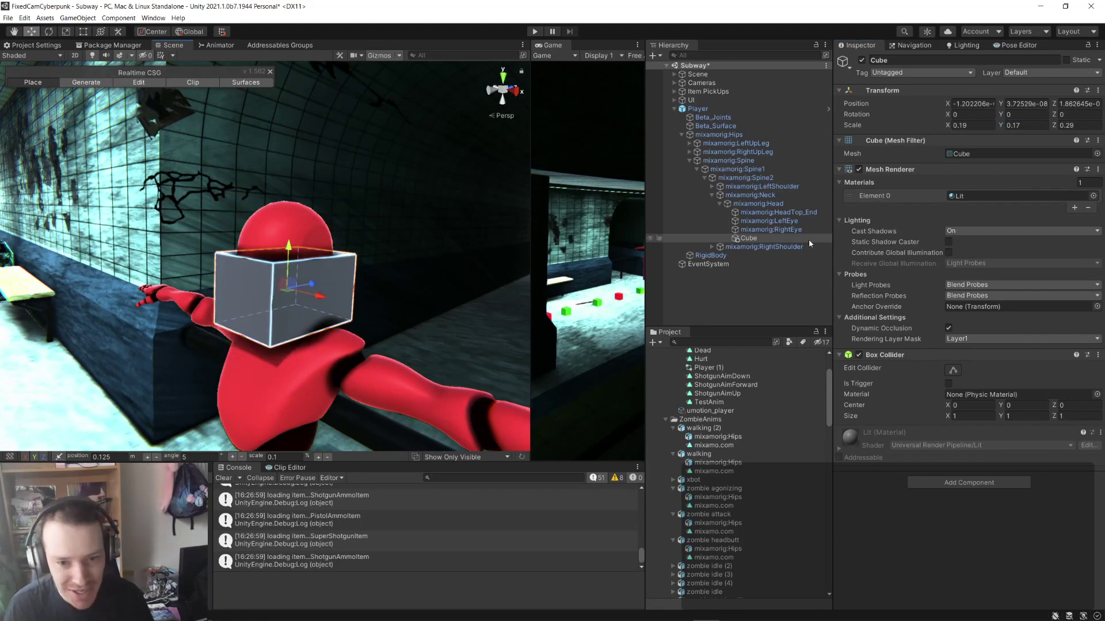
pyautogui.click(1011, 105)
pyautogui.write('0.22')
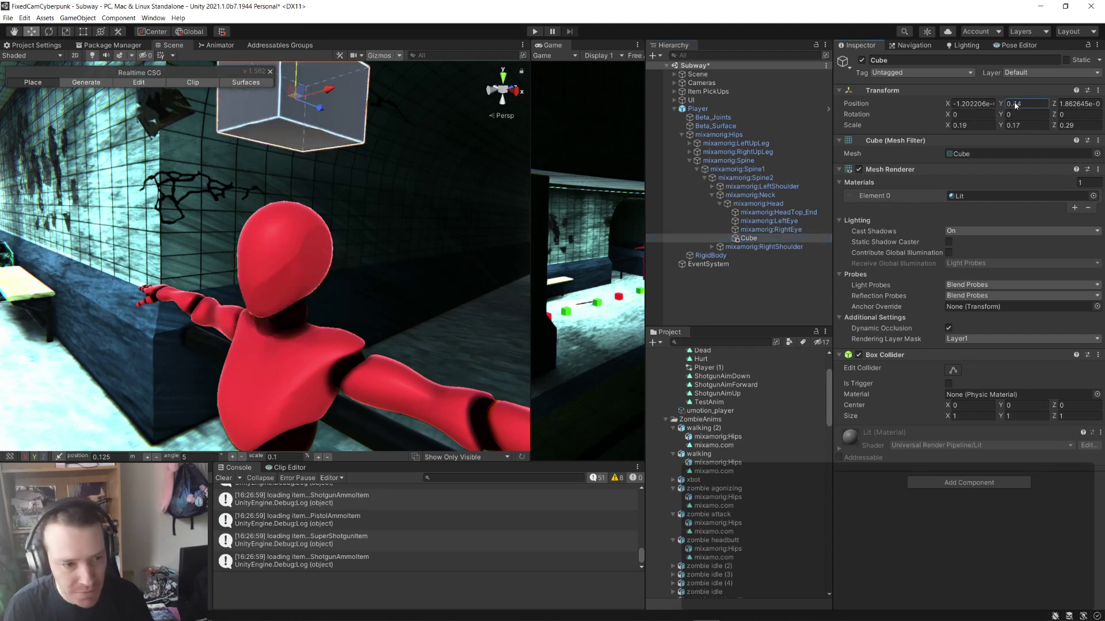
pyautogui.press('BackSpace')
pyautogui.press('BackSpace')
pyautogui.write('08')
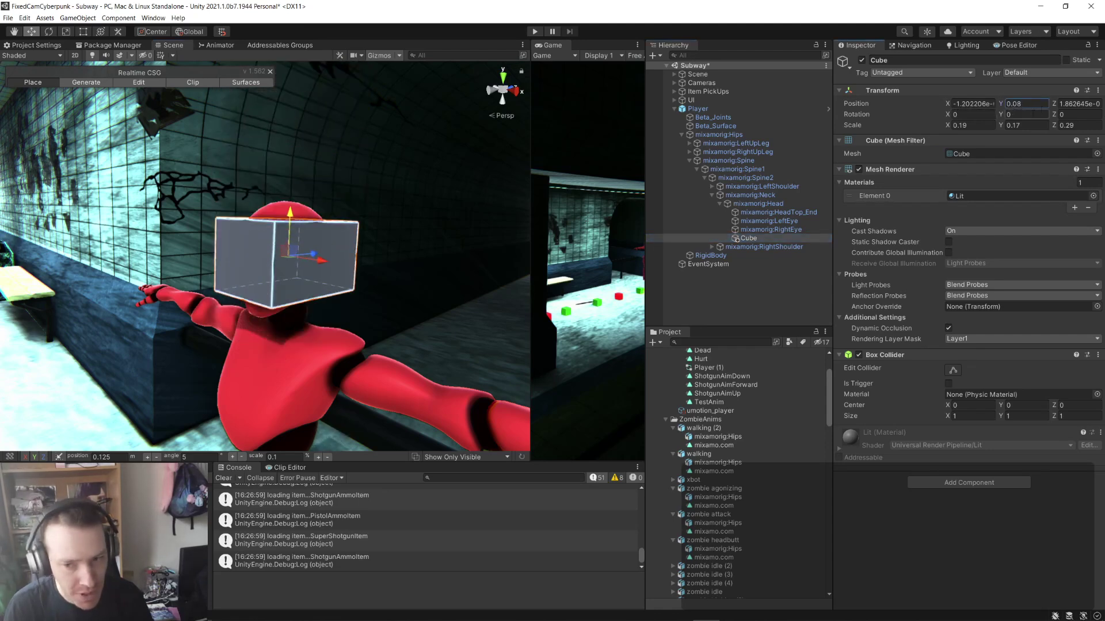
# - Set the head cube's scale to 0.29 in Z and 0.32 in Y so that it encloses the head
pyautogui.click(1060, 125)
pyautogui.write('0.44')
pyautogui.press('BackSpace')
pyautogui.press('BackSpace')
pyautogui.write('29')
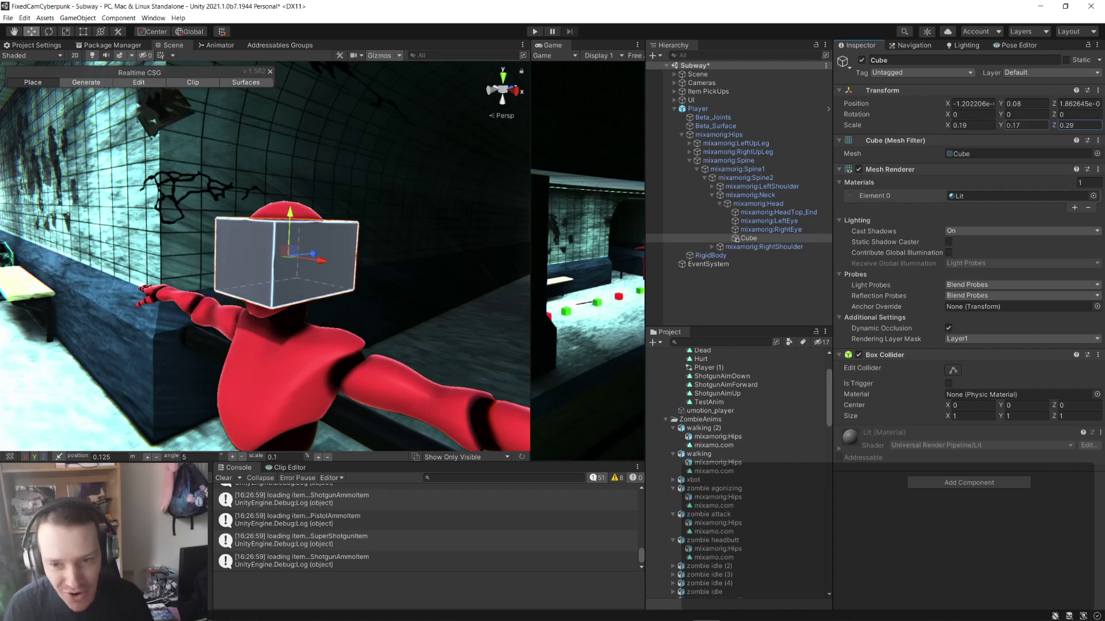
pyautogui.moveTo(1003, 127); pyautogui.dragTo(1030, 126)
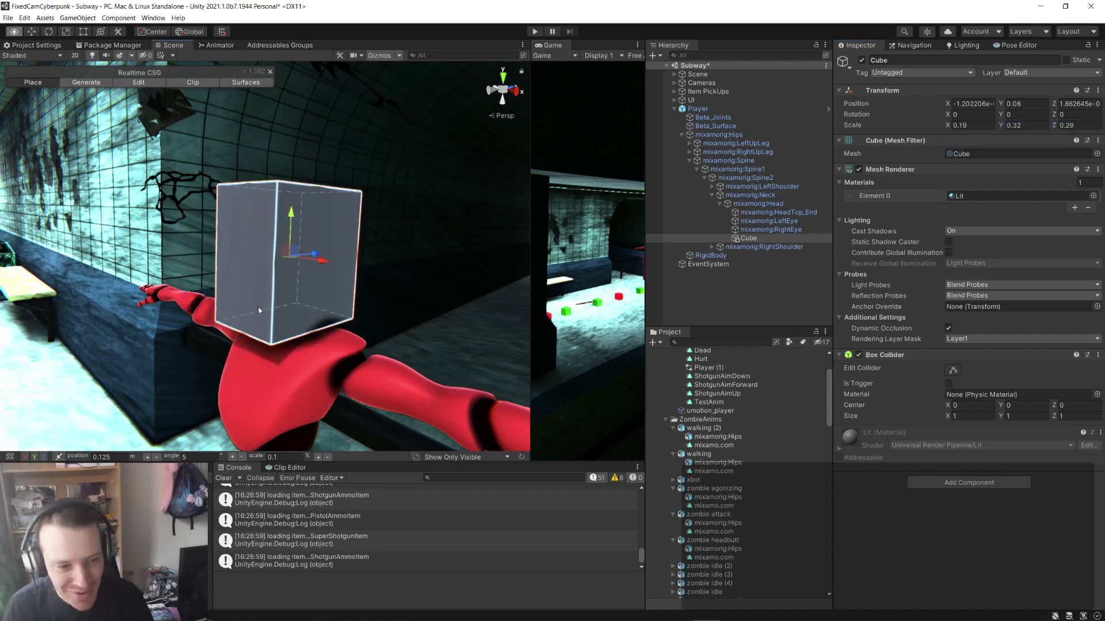
pyautogui.keyDown('alt'); pyautogui.moveTo(258, 306); pyautogui.dragTo(111, 296); pyautogui.keyUp('alt')
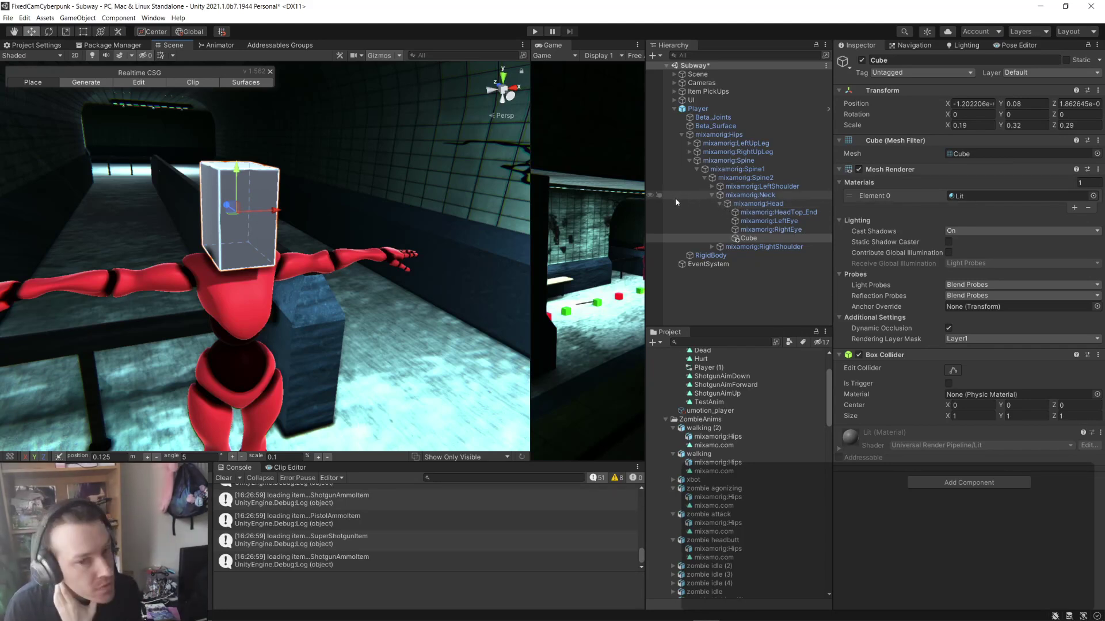
# - Run the game to check the cube on the animated head, collapse the spine bones, and inspect the Player's RigidBody object
pyautogui.click(534, 31)
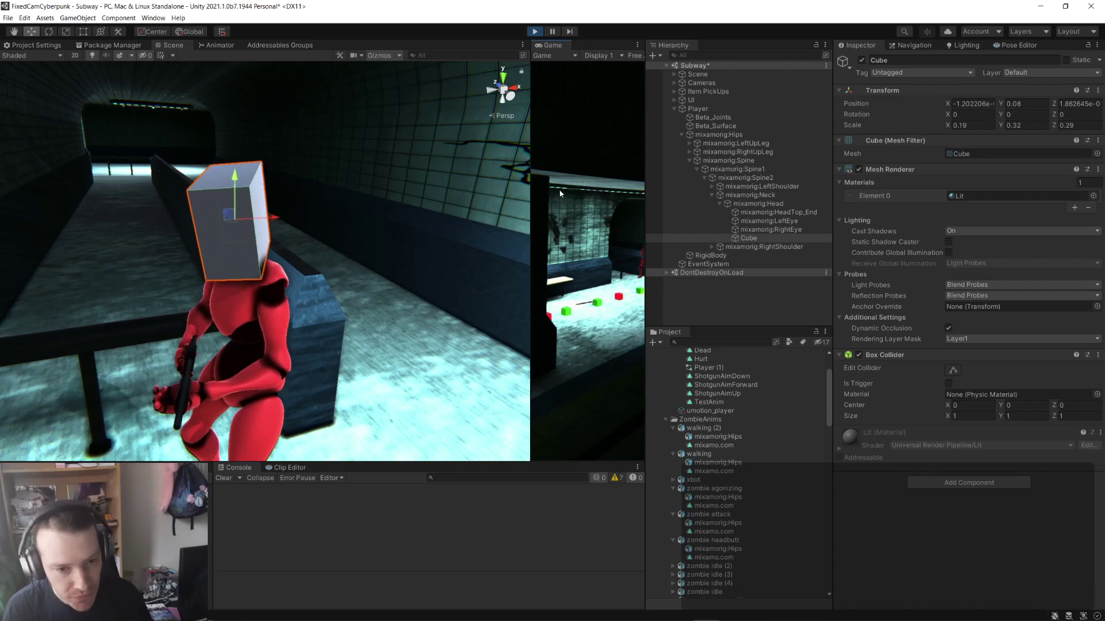
pyautogui.keyDown('alt'); pyautogui.moveTo(403, 276); pyautogui.dragTo(368, 275); pyautogui.keyUp('alt')
pyautogui.click(696, 170)
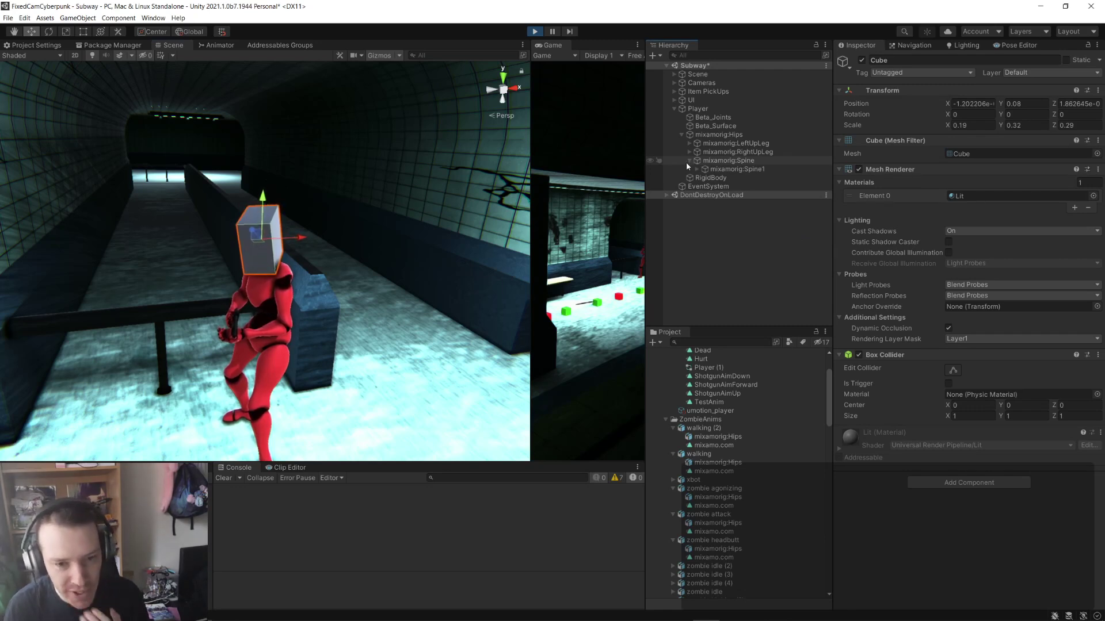
pyautogui.click(689, 161)
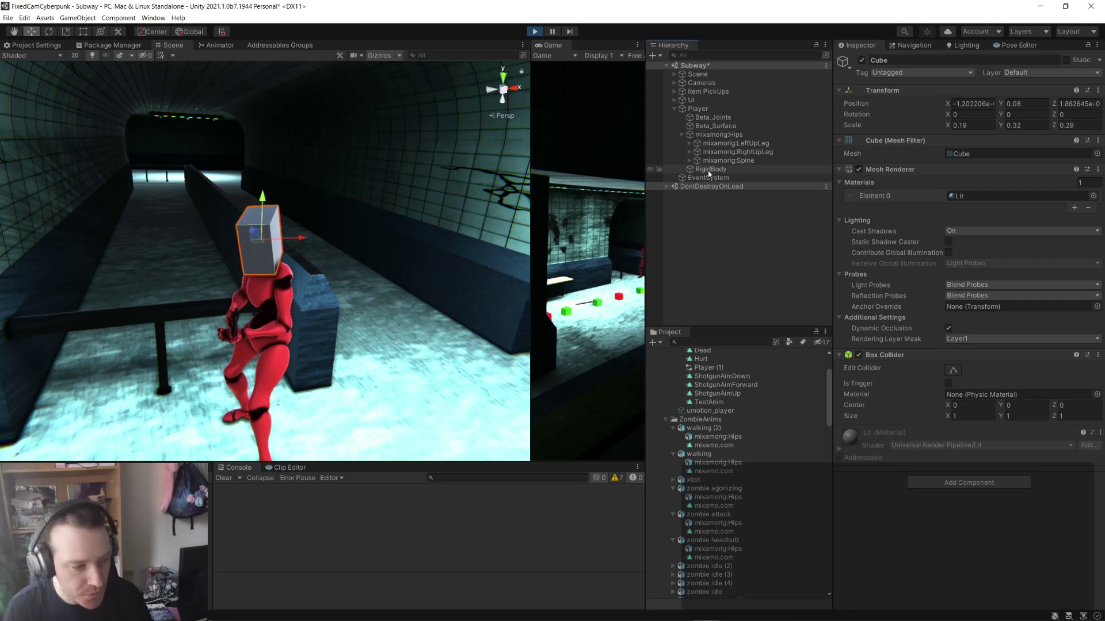
pyautogui.click(709, 170)
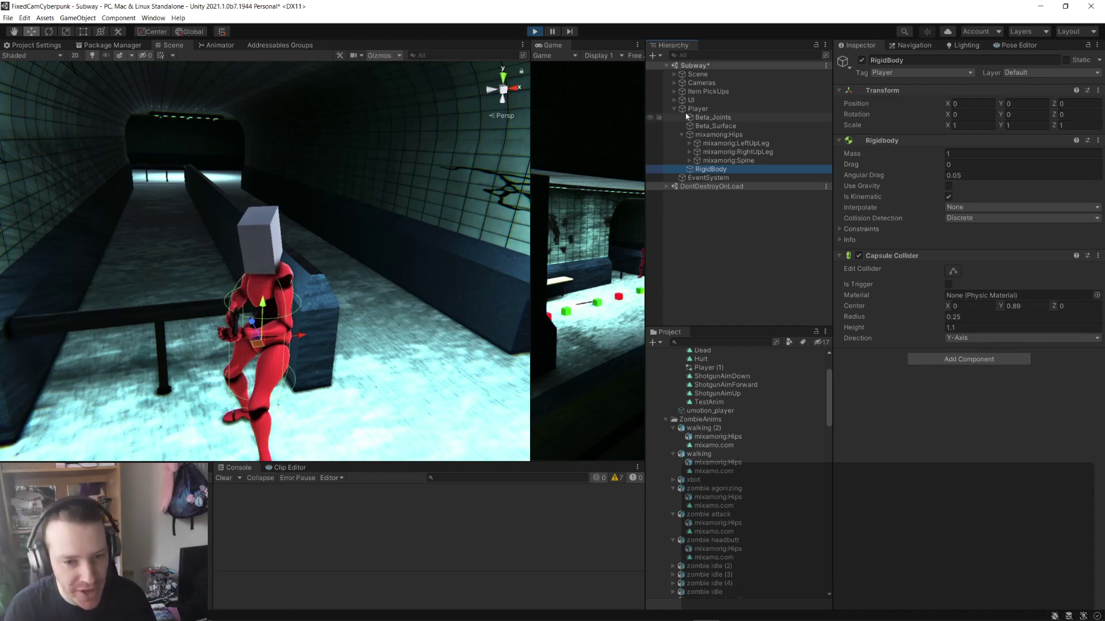
# - Add a cube as a child of the mixamorig:Hips bone and move it beside the character to about X -1.076, Y -0.078, Z 0.307
pyautogui.click(723, 136)
pyautogui.rightClick(723, 137)
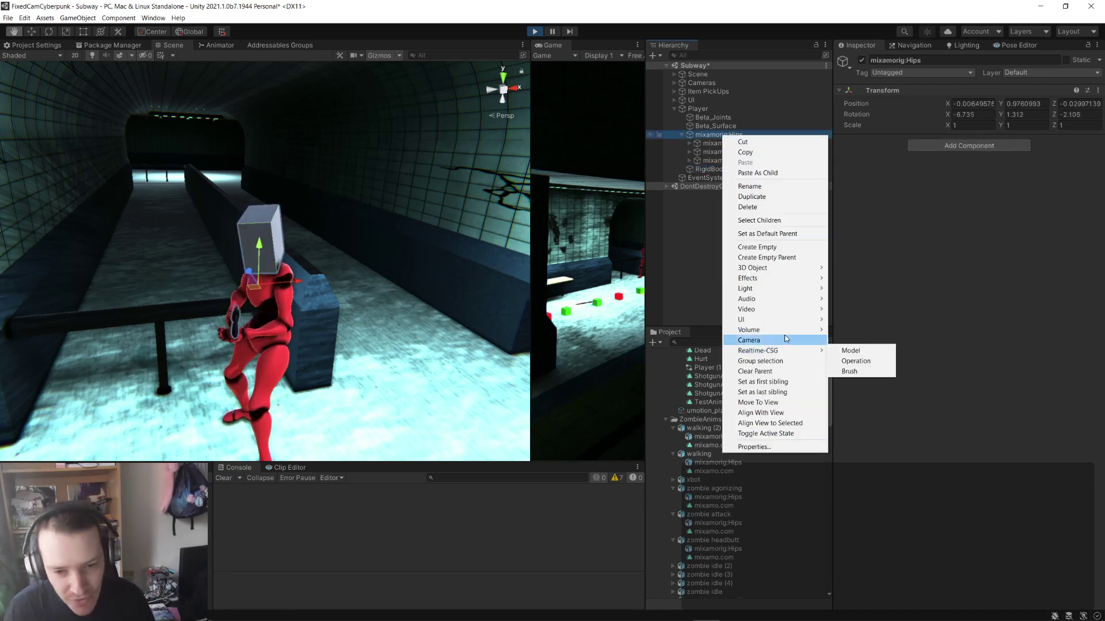
pyautogui.moveTo(791, 270)
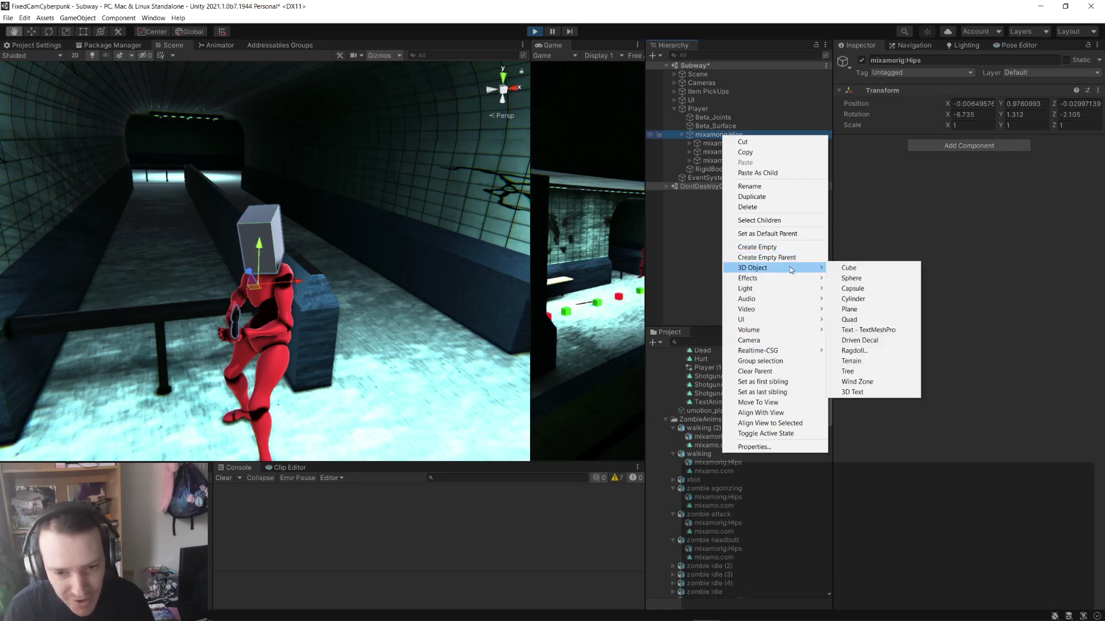
pyautogui.click(848, 267)
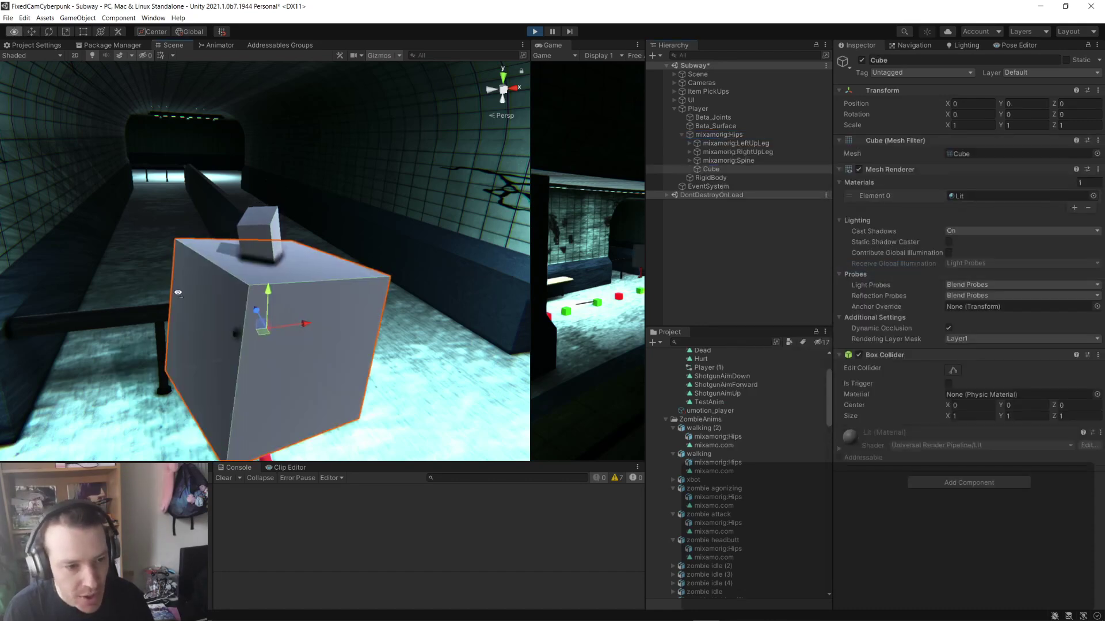
pyautogui.moveTo(276, 293); pyautogui.dragTo(328, 306, button='right')
pyautogui.press('w')
pyautogui.moveTo(218, 308); pyautogui.dragTo(342, 327)
pyautogui.moveTo(342, 326); pyautogui.dragTo(292, 306, button='right')
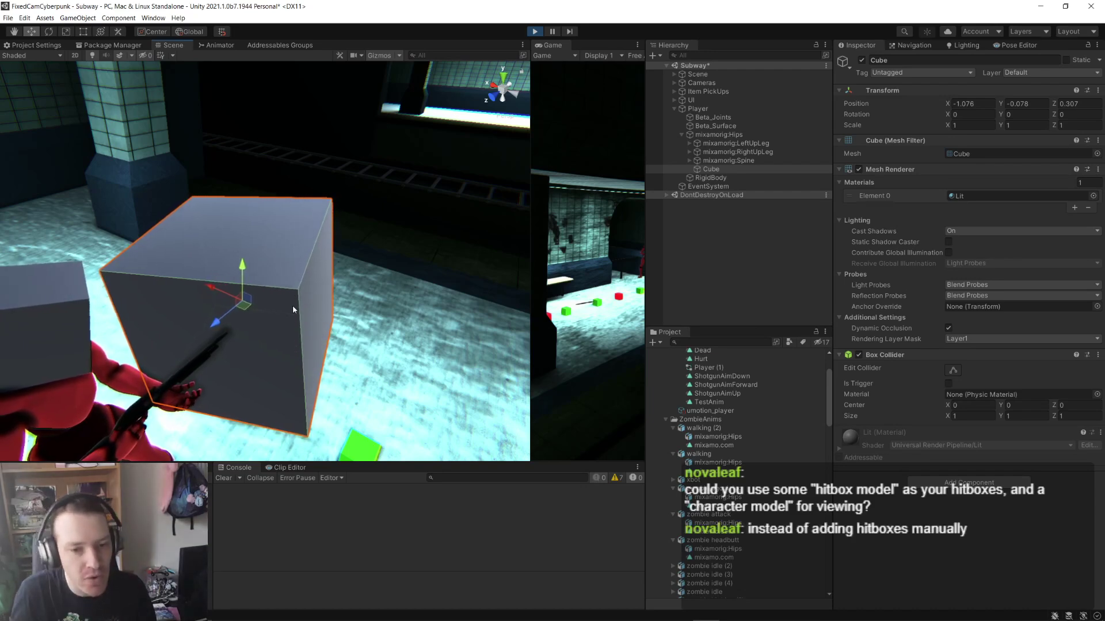
# - Examine the large hips cube and the animated character with its head cube from several angles
pyautogui.keyDown('alt'); pyautogui.moveTo(277, 291); pyautogui.dragTo(362, 206); pyautogui.keyUp('alt')
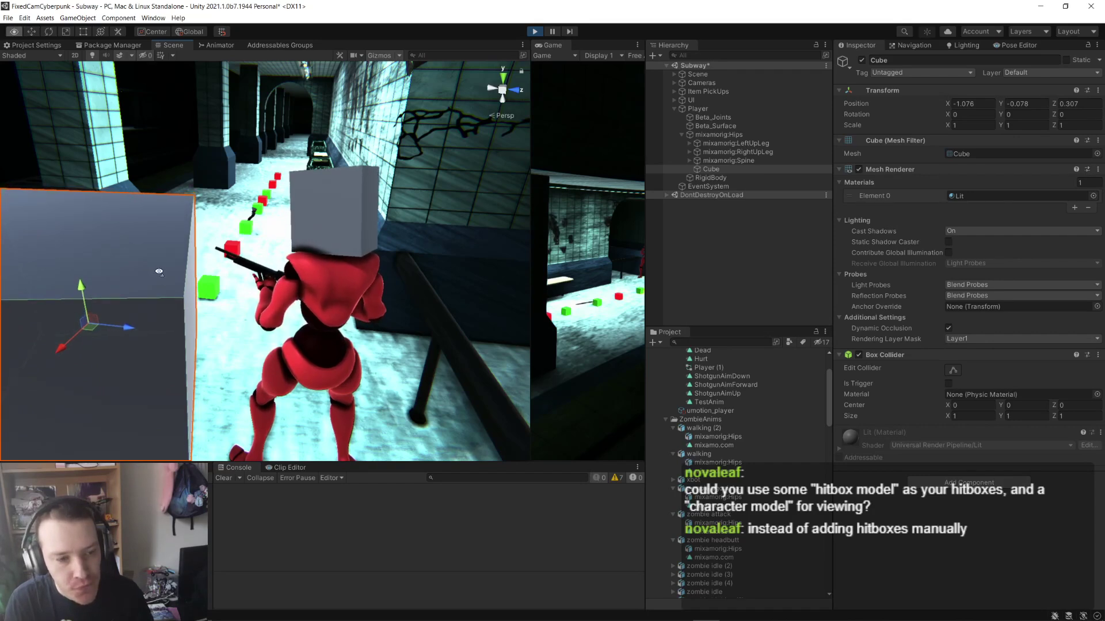
pyautogui.keyDown('alt'); pyautogui.moveTo(341, 236); pyautogui.dragTo(123, 271); pyautogui.keyUp('alt')
pyautogui.moveTo(266, 267)
pyautogui.mouseDown(button='right')
pyautogui.moveTo(278, 276)
pyautogui.moveTo(254, 274)
pyautogui.mouseUp(button='right')
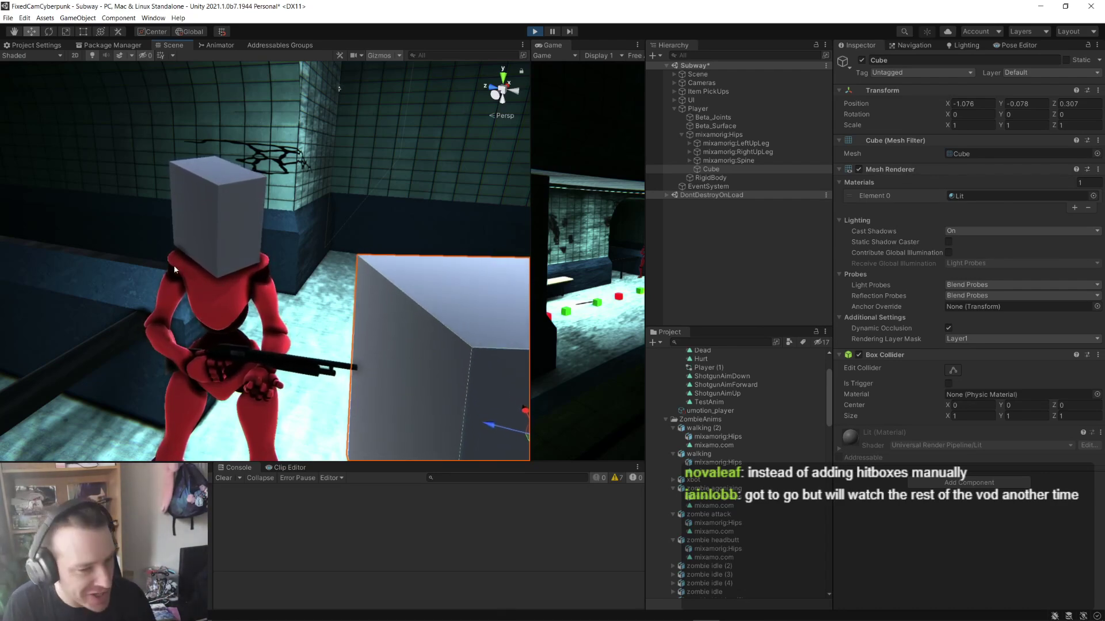
pyautogui.moveTo(287, 244); pyautogui.dragTo(241, 318, button='right')
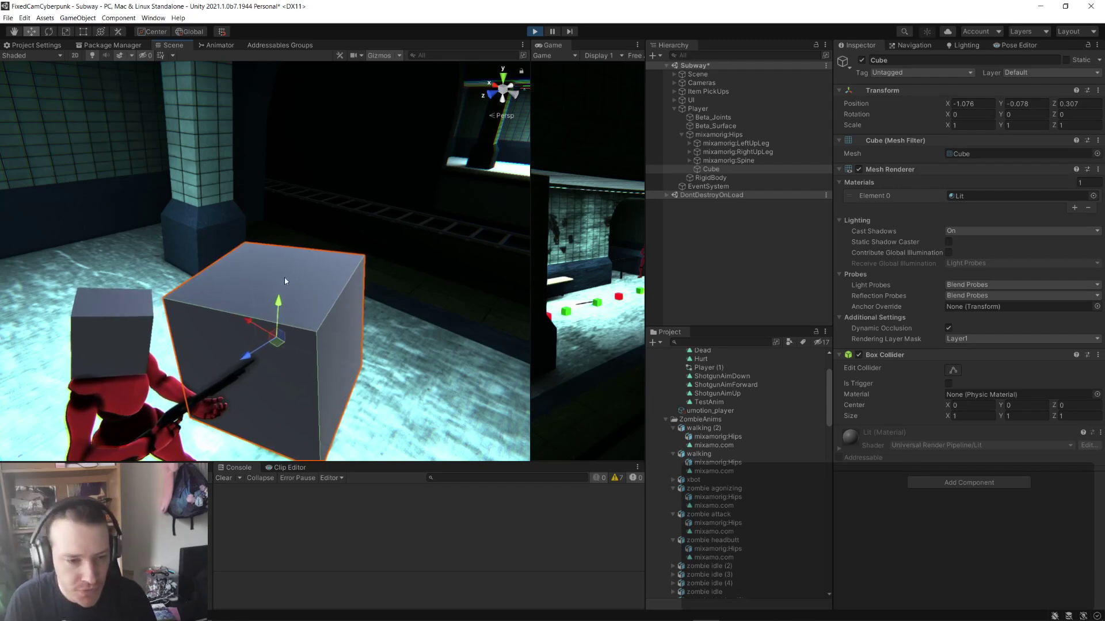
pyautogui.moveTo(284, 277); pyautogui.dragTo(117, 262, button='right')
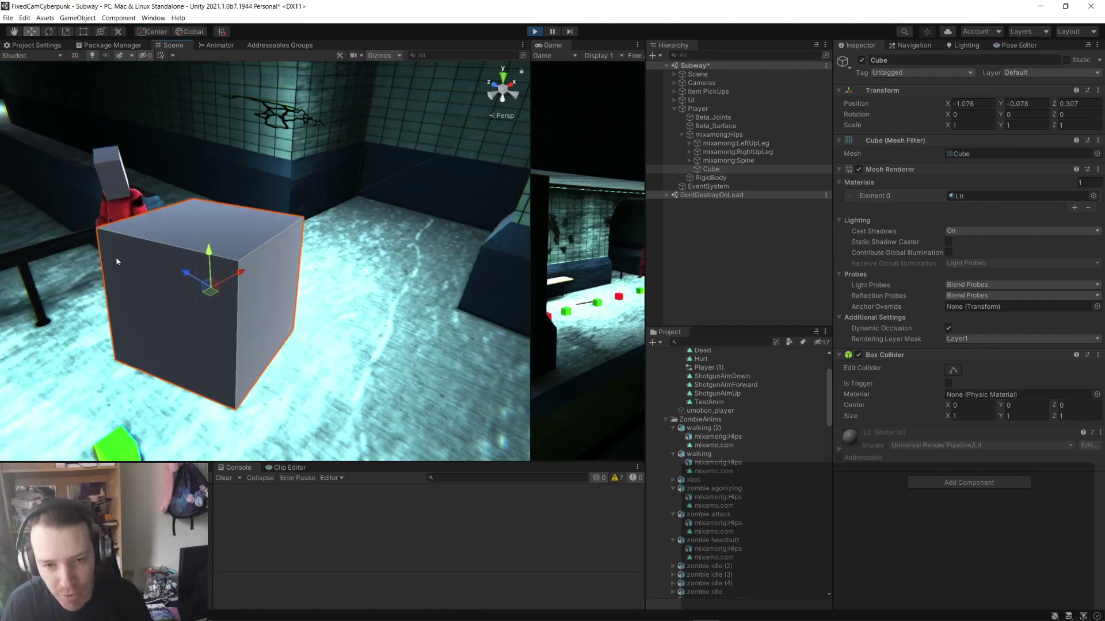
pyautogui.keyDown('alt'); pyautogui.moveTo(271, 247); pyautogui.dragTo(154, 247); pyautogui.keyUp('alt')
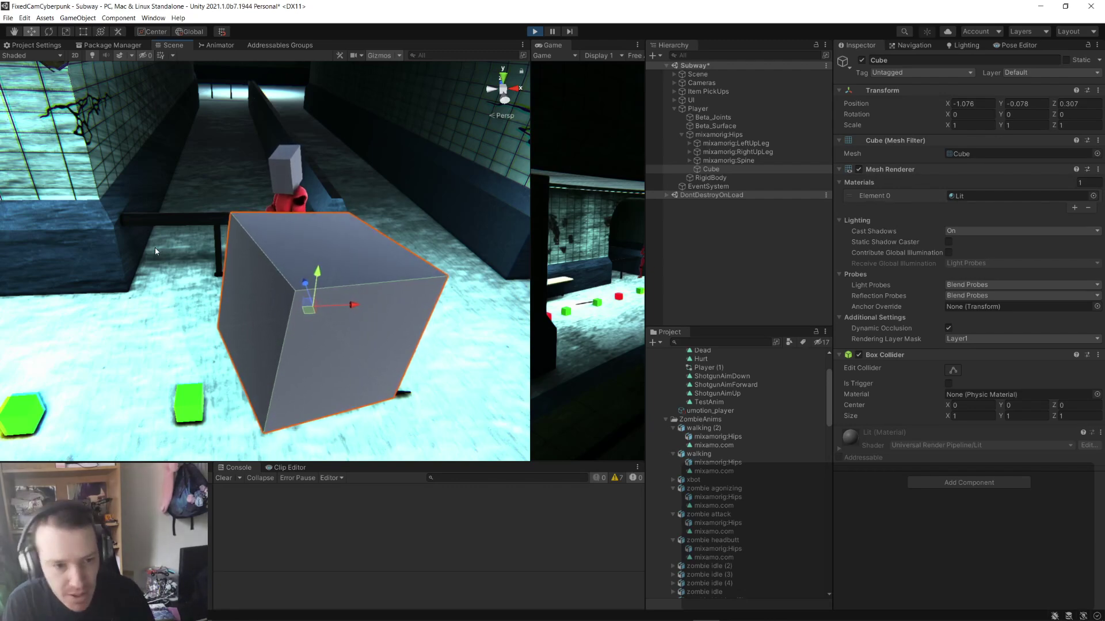
pyautogui.keyDown('alt'); pyautogui.moveTo(174, 243); pyautogui.dragTo(407, 252); pyautogui.keyUp('alt')
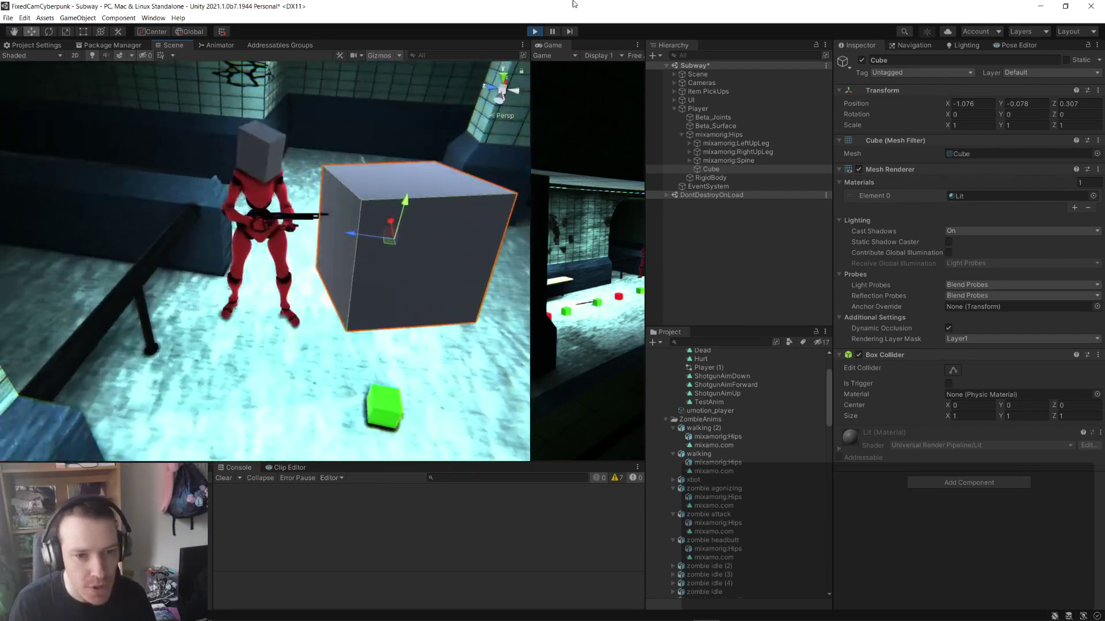
# - Stop the game and delete the cube parented to the player's mixamorig:Head bone
pyautogui.hotkey('ctrl', 'p')
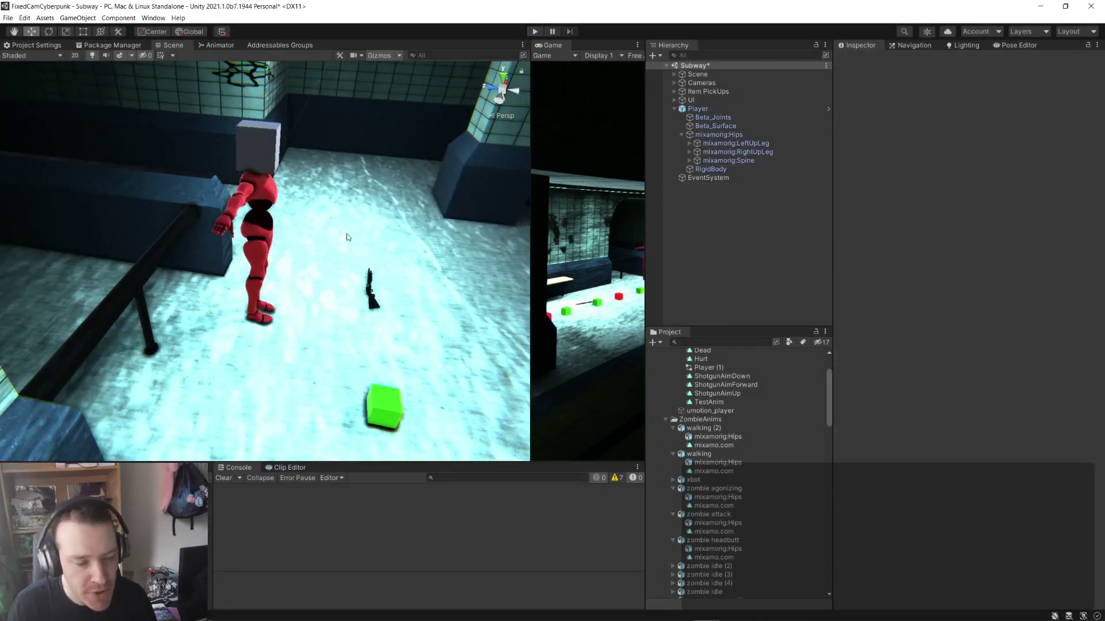
pyautogui.click(268, 141)
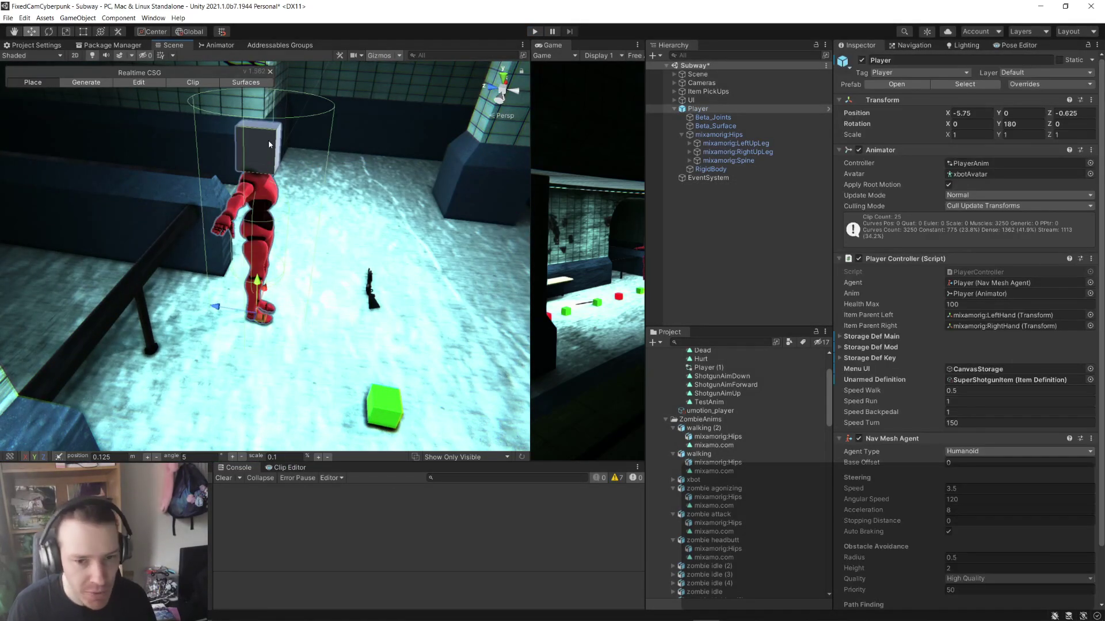
pyautogui.click(690, 160)
pyautogui.click(698, 169)
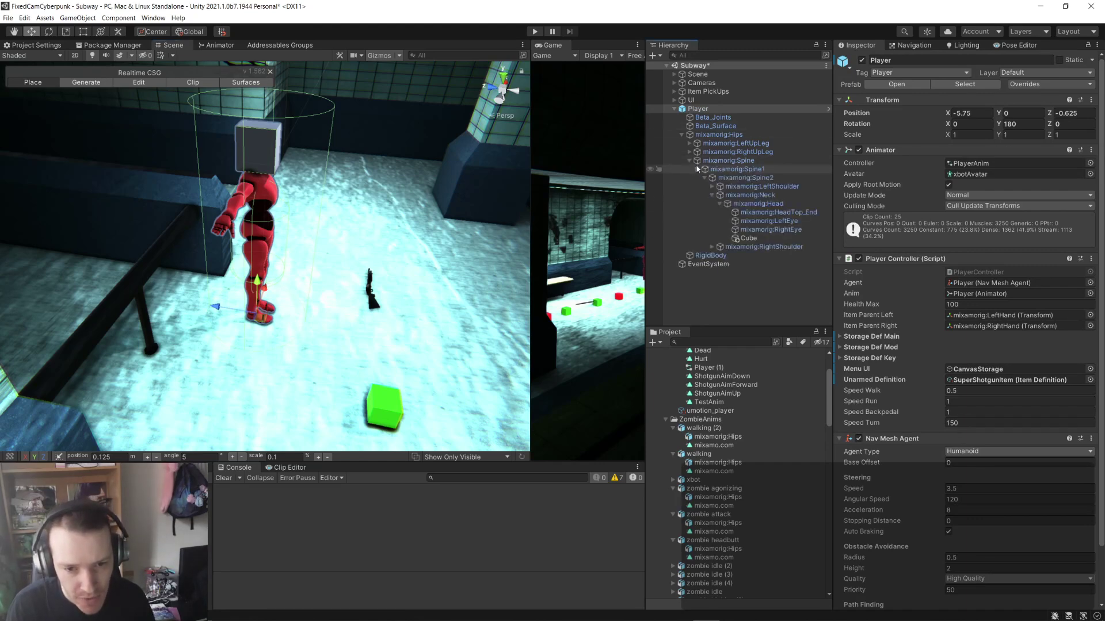
pyautogui.click(769, 236)
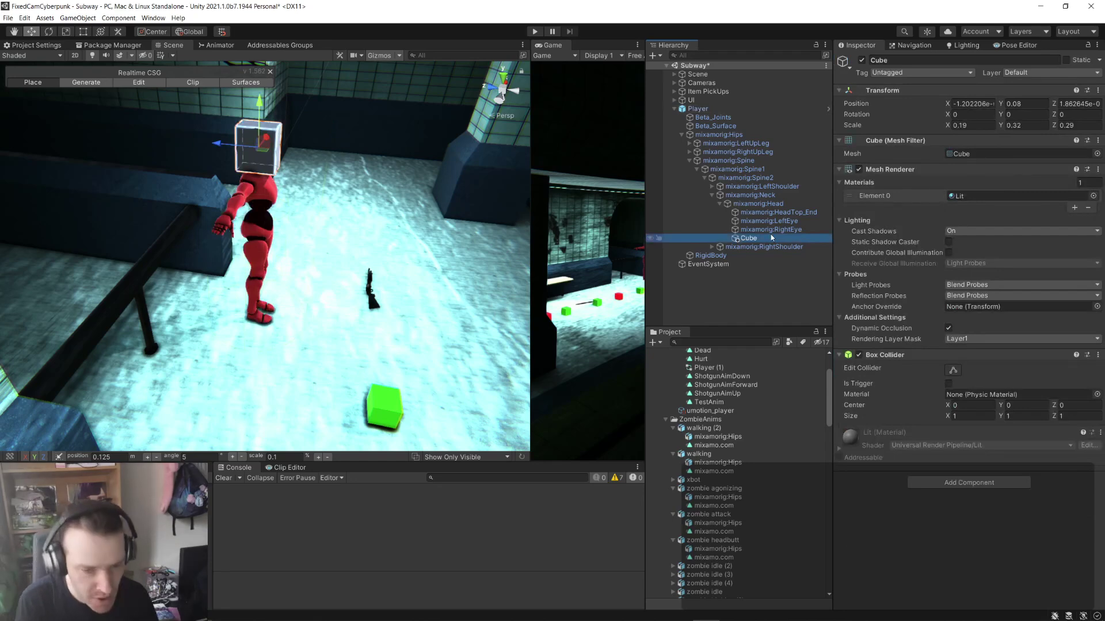
pyautogui.press('Delete')
pyautogui.moveTo(357, 247); pyautogui.dragTo(282, 224, button='right')
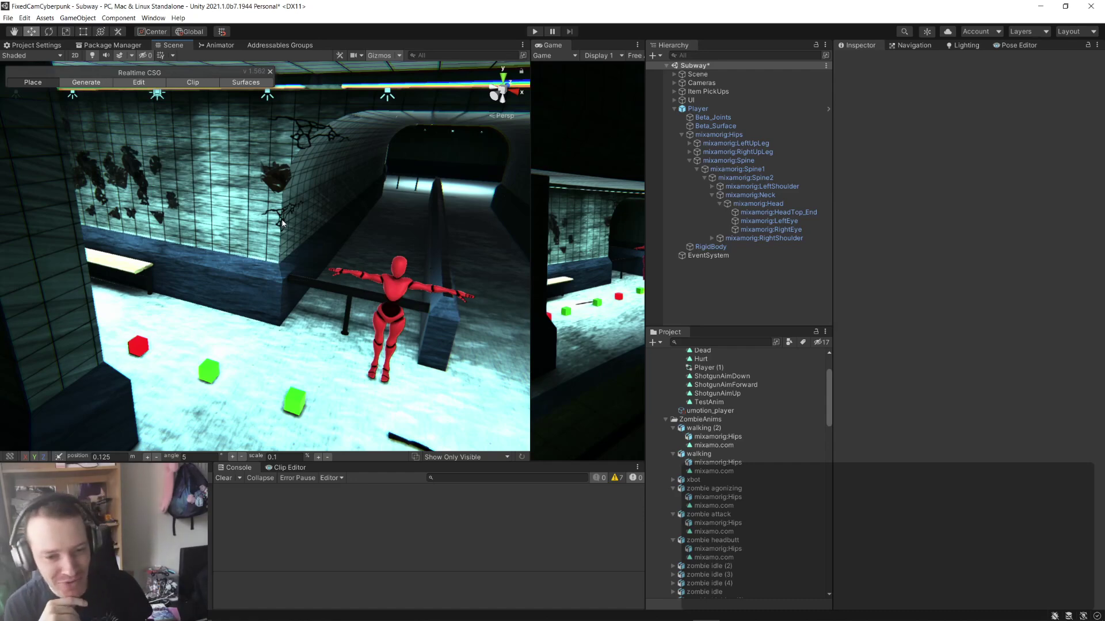
# - Switch to Firefox and search the web for "fighting games hitboxes" in a new tab
pyautogui.hotkey('alt', 'Tab')
pyautogui.press('Tab')
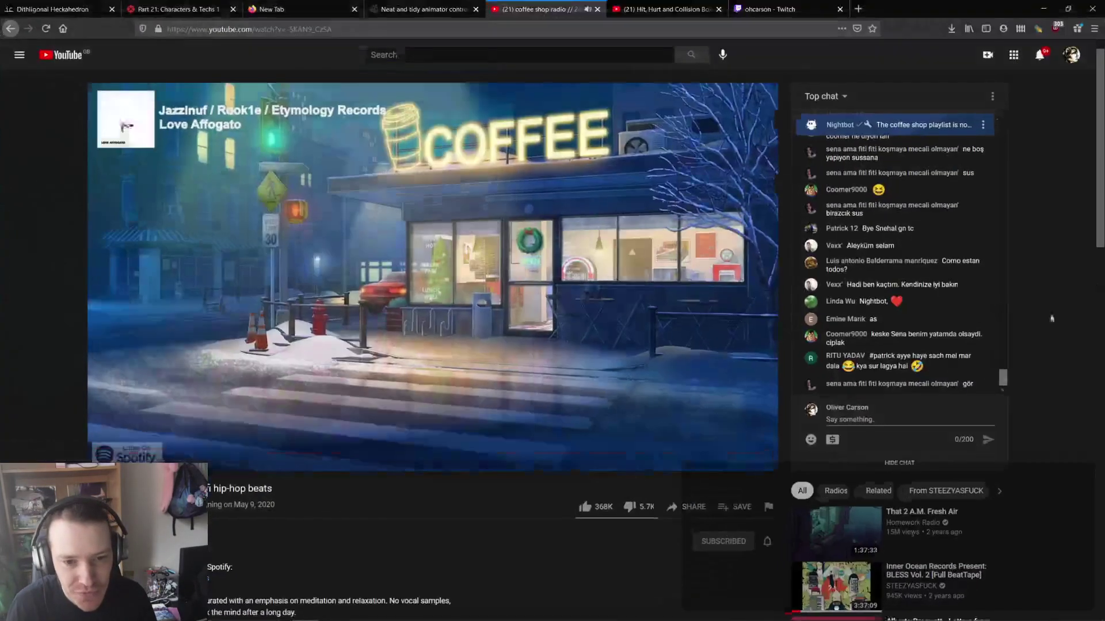
pyautogui.click(859, 8)
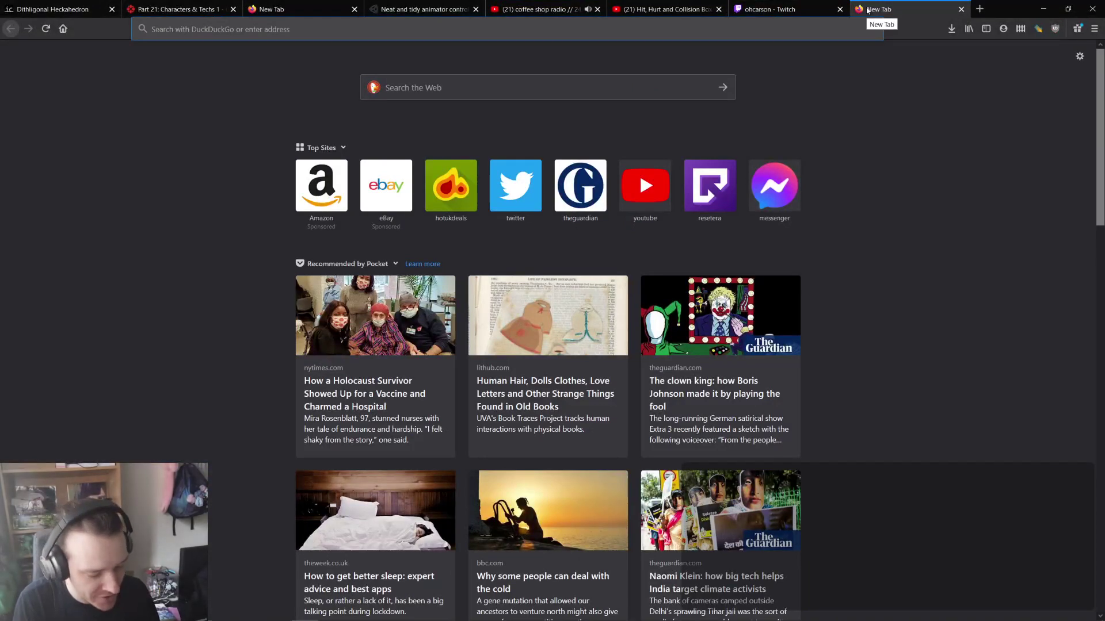
pyautogui.write('fight')
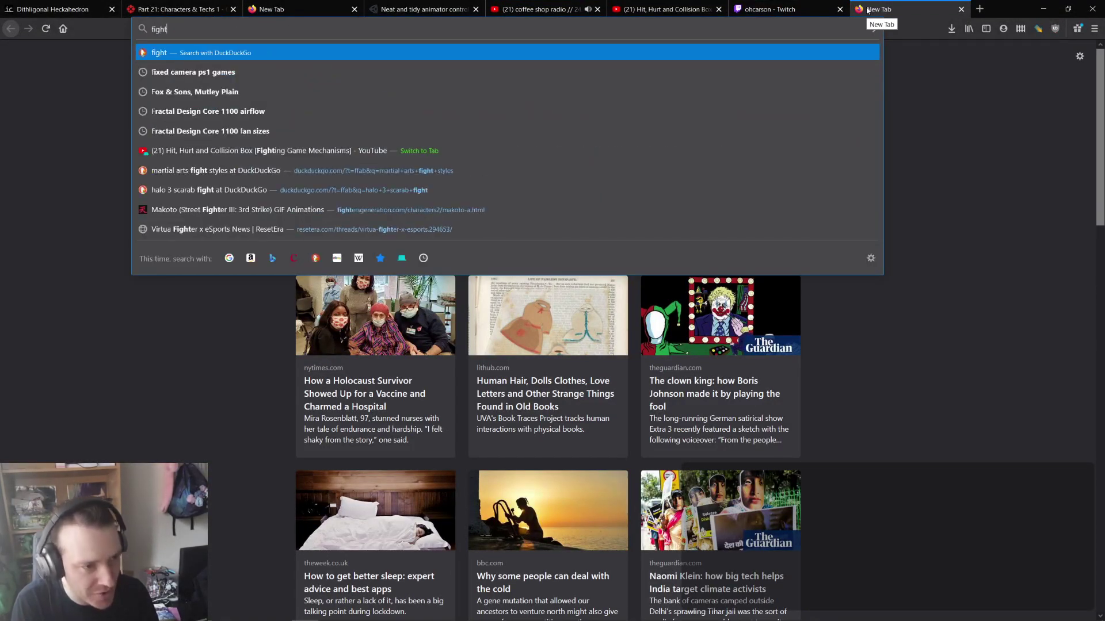
pyautogui.write('ing games hi')
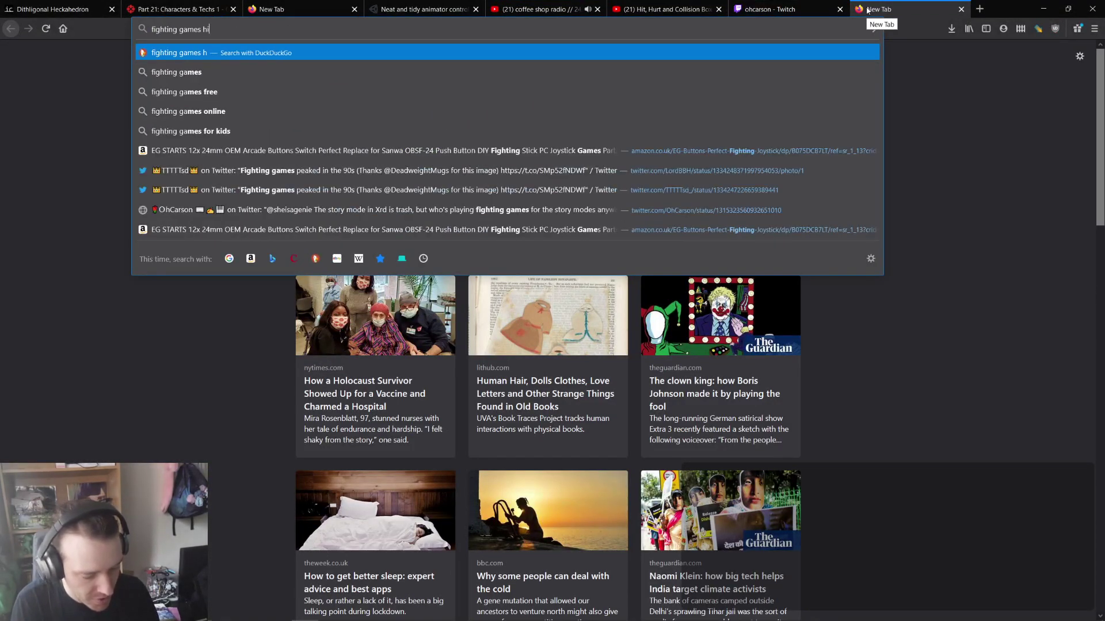
pyautogui.write('tboxes')
pyautogui.press('Return')
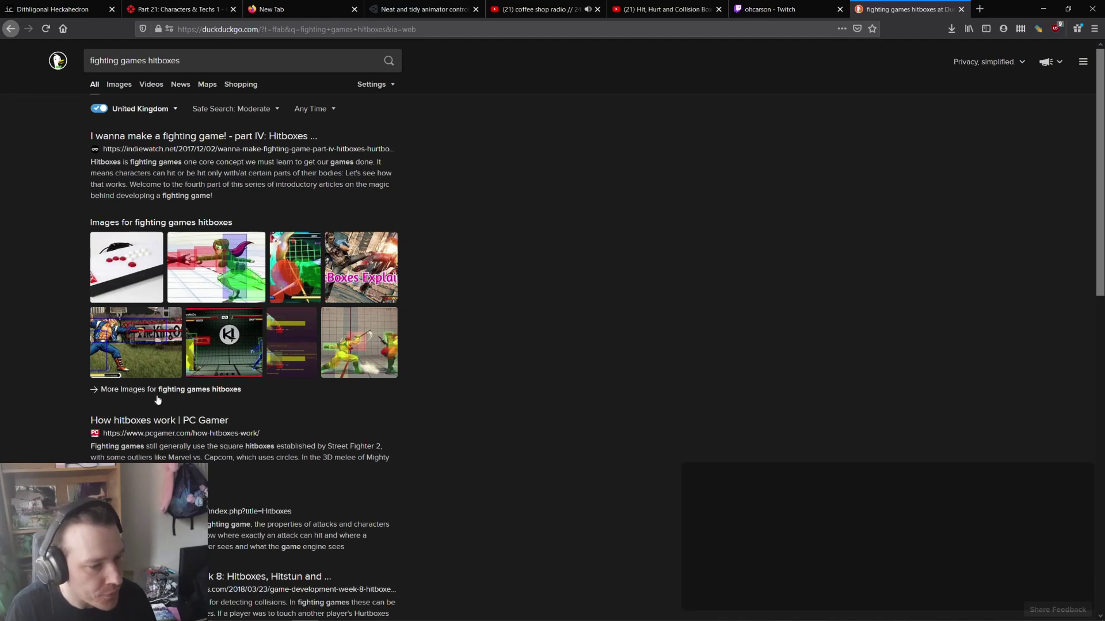
# - Refine the web search to "fighting games hitboxes examples"
pyautogui.click(194, 59)
pyautogui.write('e')
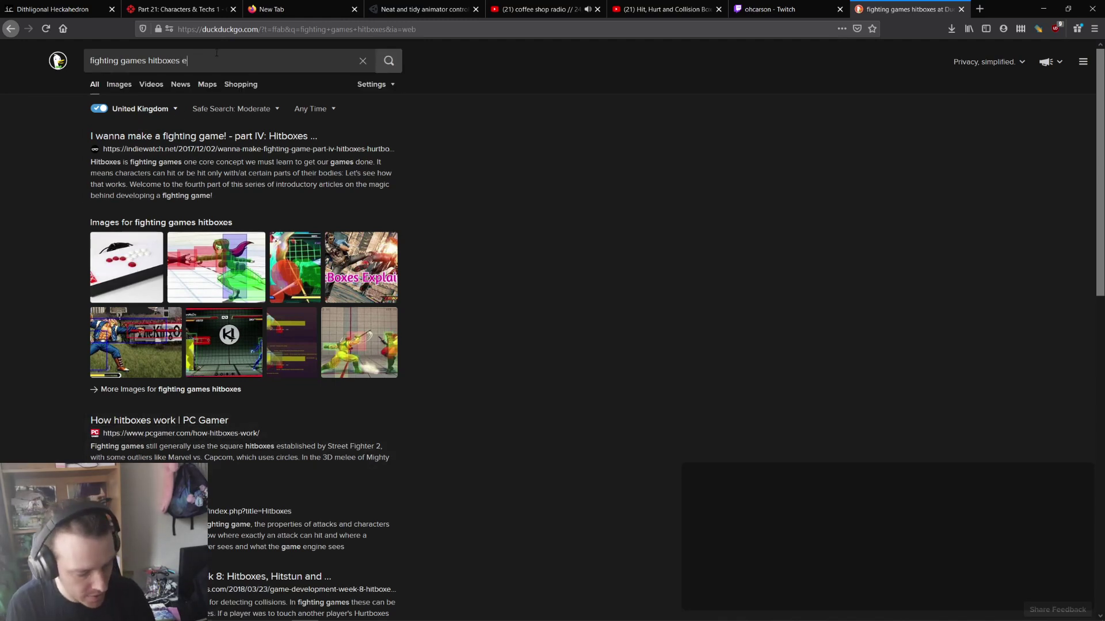
pyautogui.write('xamples')
pyautogui.press('Return')
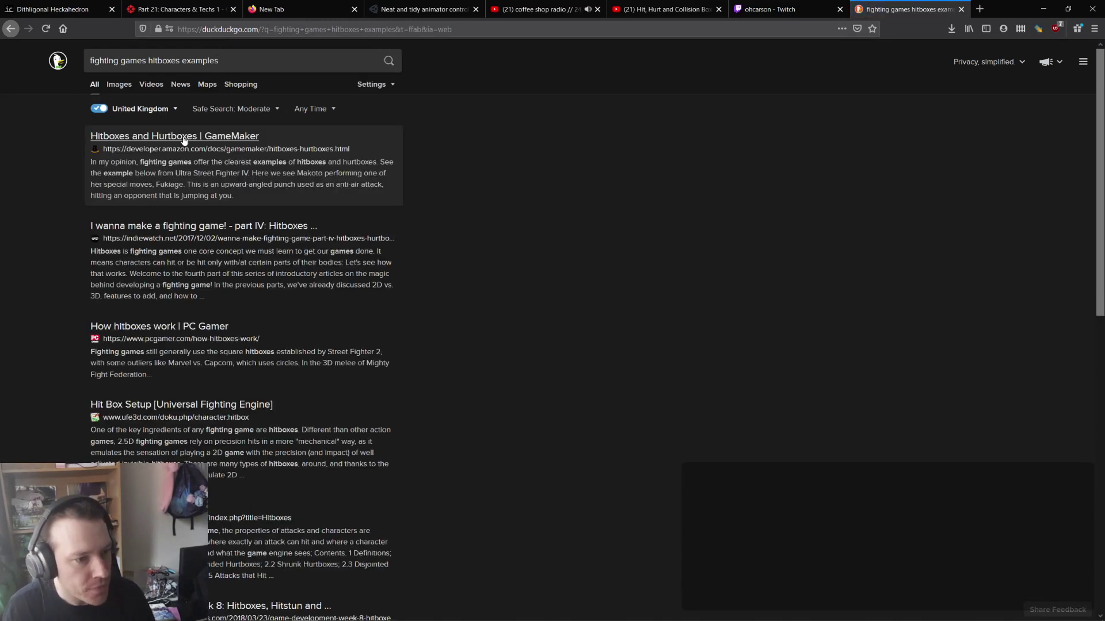
# - Open the GameMaker "Hitboxes and Hurtboxes" and "I wanna make a fighting game! - part IV" results in separate tabs and view the GameMaker article
pyautogui.middleClick(183, 140)
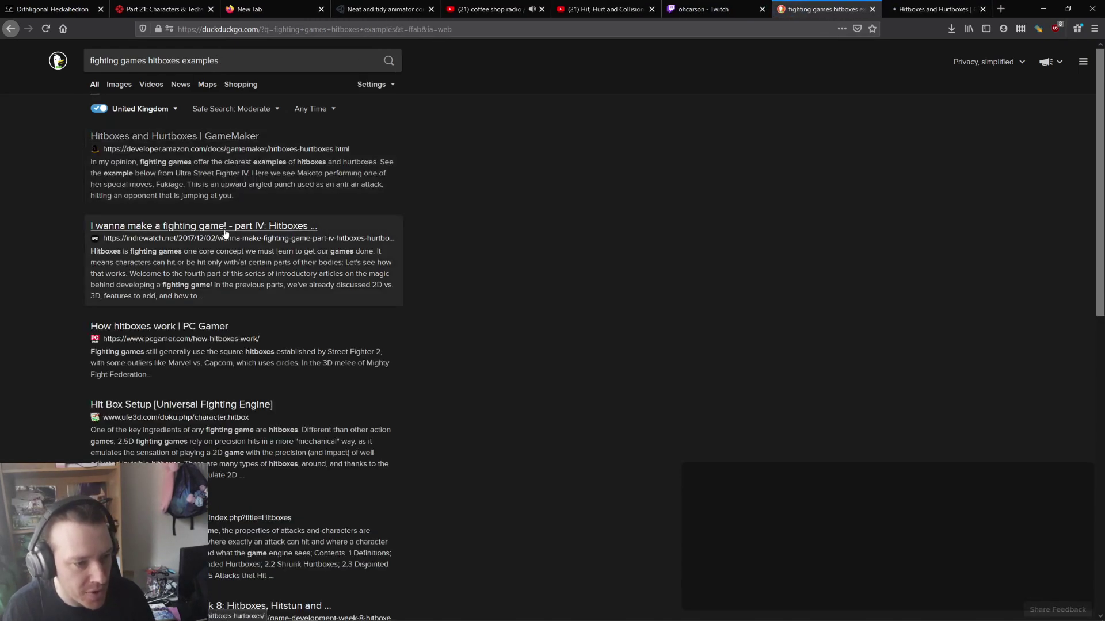
pyautogui.middleClick(295, 228)
pyautogui.click(840, 9)
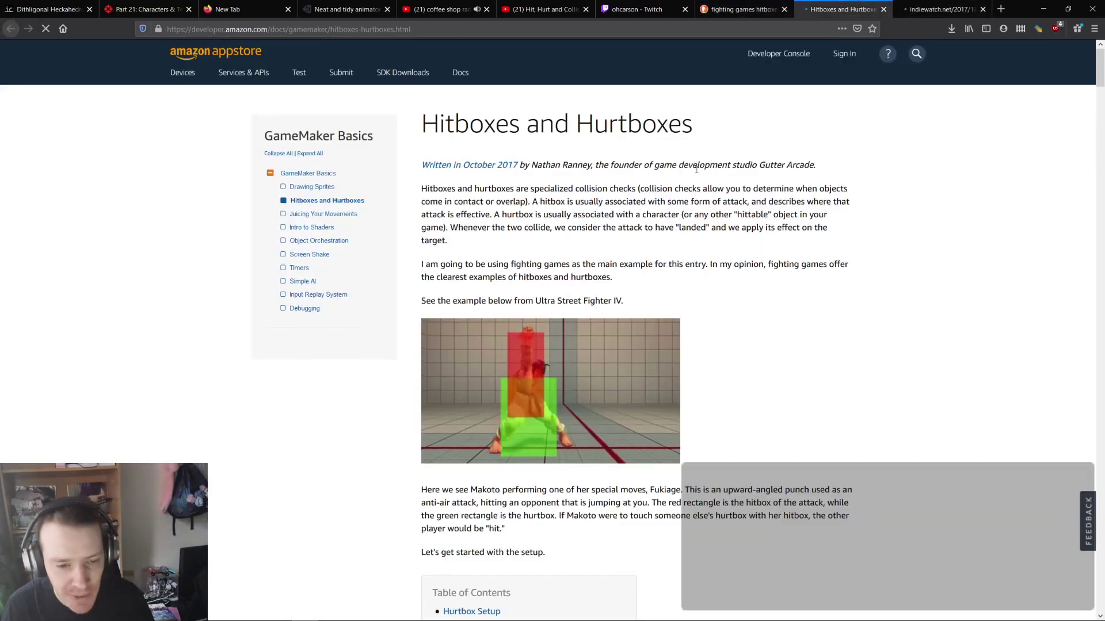
# - Examine the article's Ultra Street Fighter IV example image of hitbox and hurtbox rectangles and the explanation around it
pyautogui.scroll(-3, 524, 266)
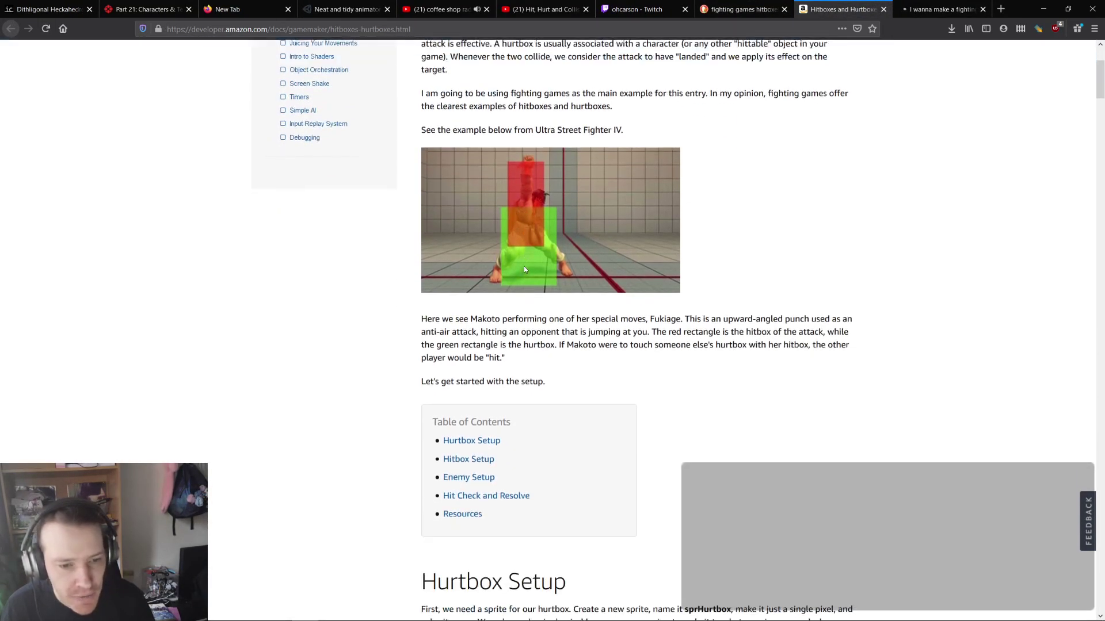
pyautogui.keyDown('ctrl'); pyautogui.scroll(4, 524, 266); pyautogui.keyUp('ctrl')
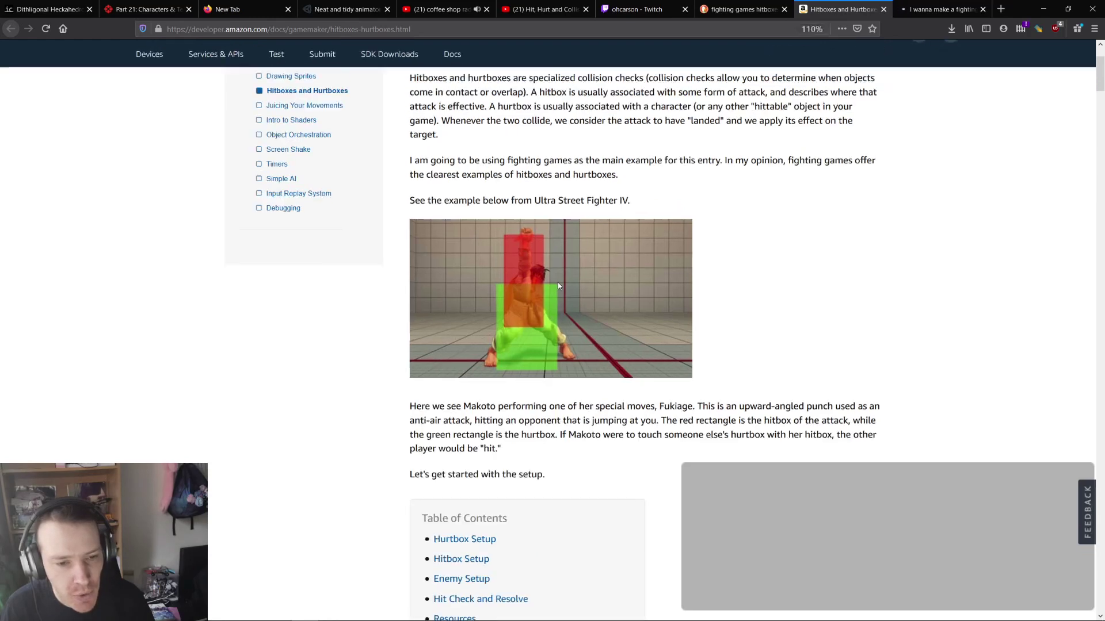
pyautogui.keyDown('ctrl'); pyautogui.scroll(2, 586, 374); pyautogui.keyUp('ctrl')
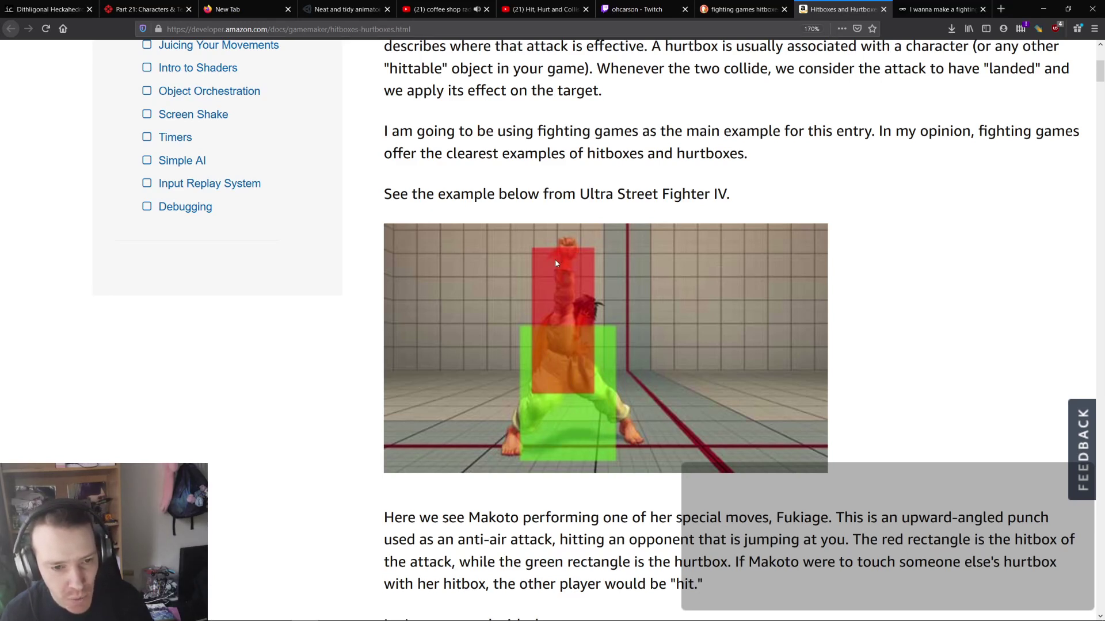
pyautogui.keyDown('ctrl'); pyautogui.scroll(-1, 588, 280); pyautogui.keyUp('ctrl')
pyautogui.keyDown('ctrl'); pyautogui.scroll(-4, 588, 281); pyautogui.keyUp('ctrl')
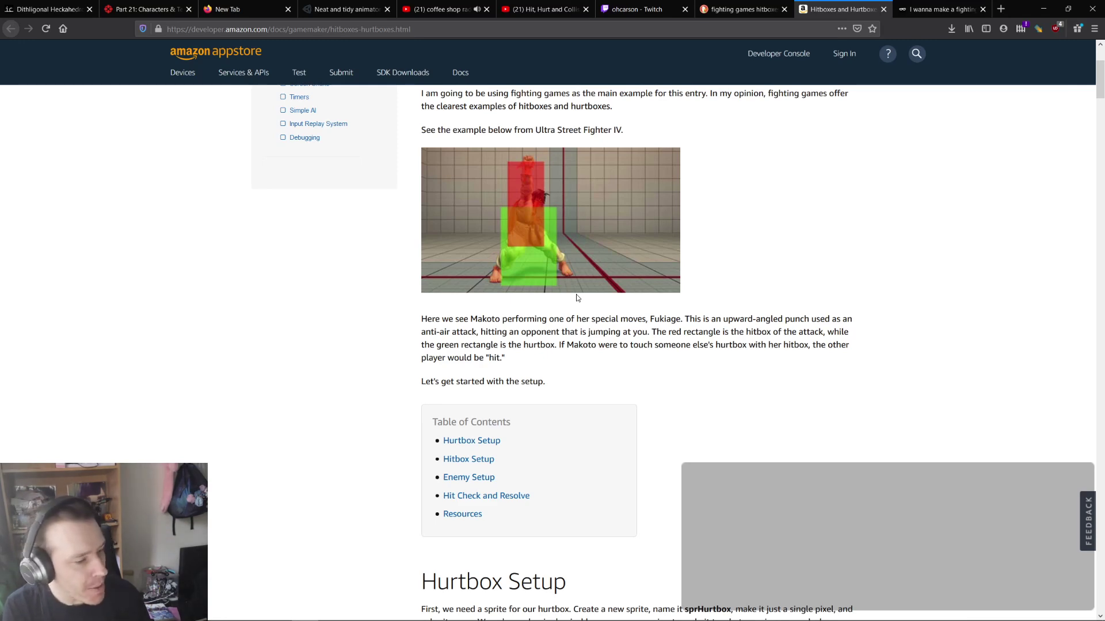
pyautogui.scroll(3, 744, 289)
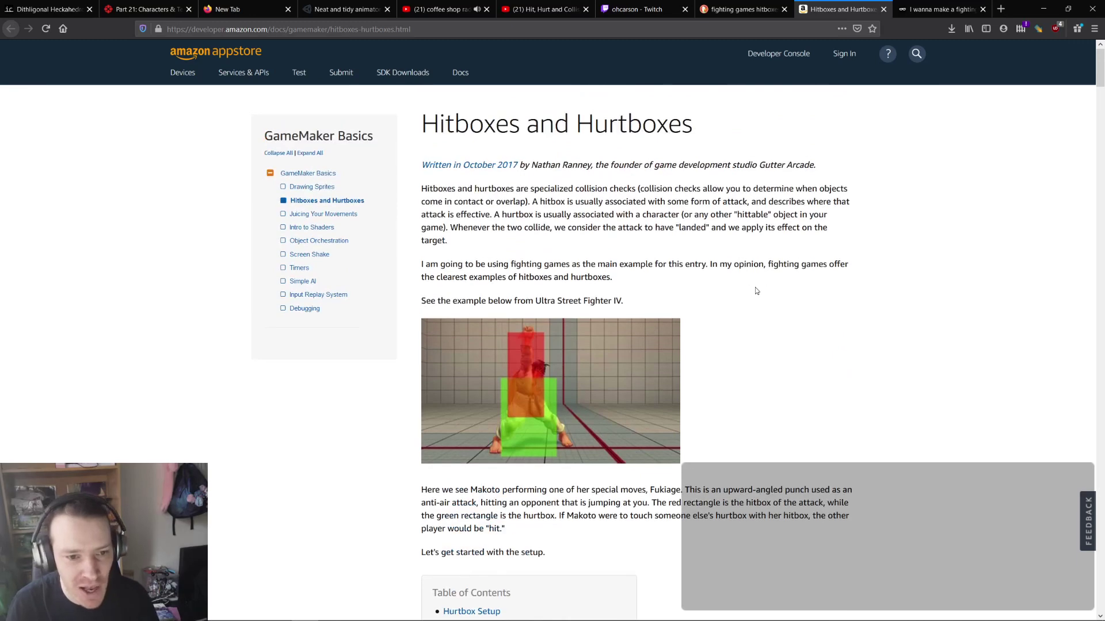
pyautogui.scroll(-6, 558, 297)
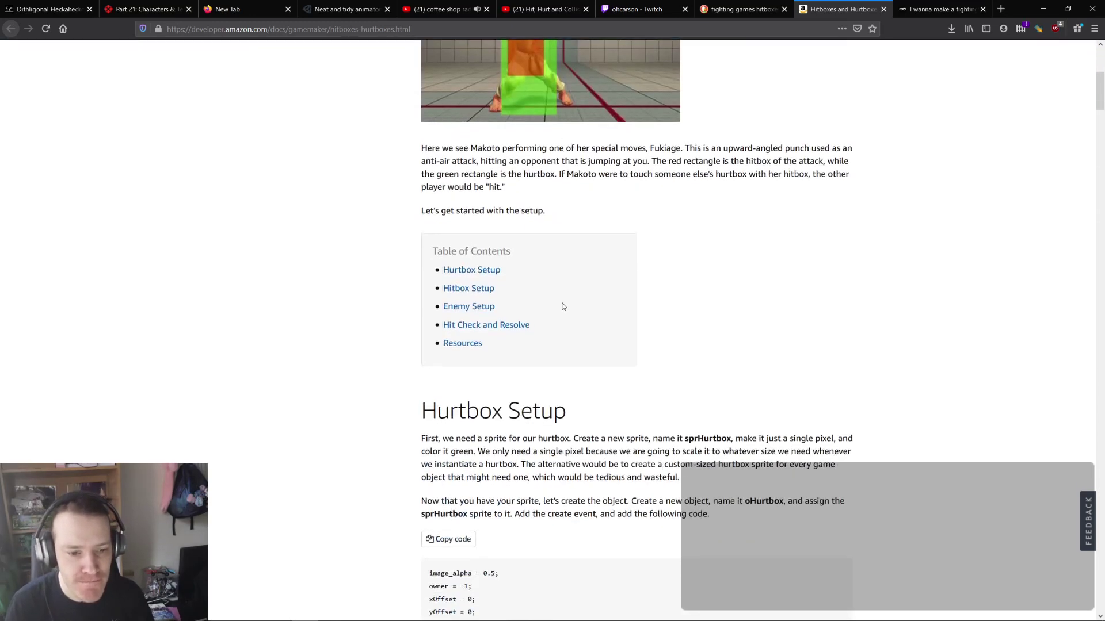
pyautogui.scroll(5, 633, 345)
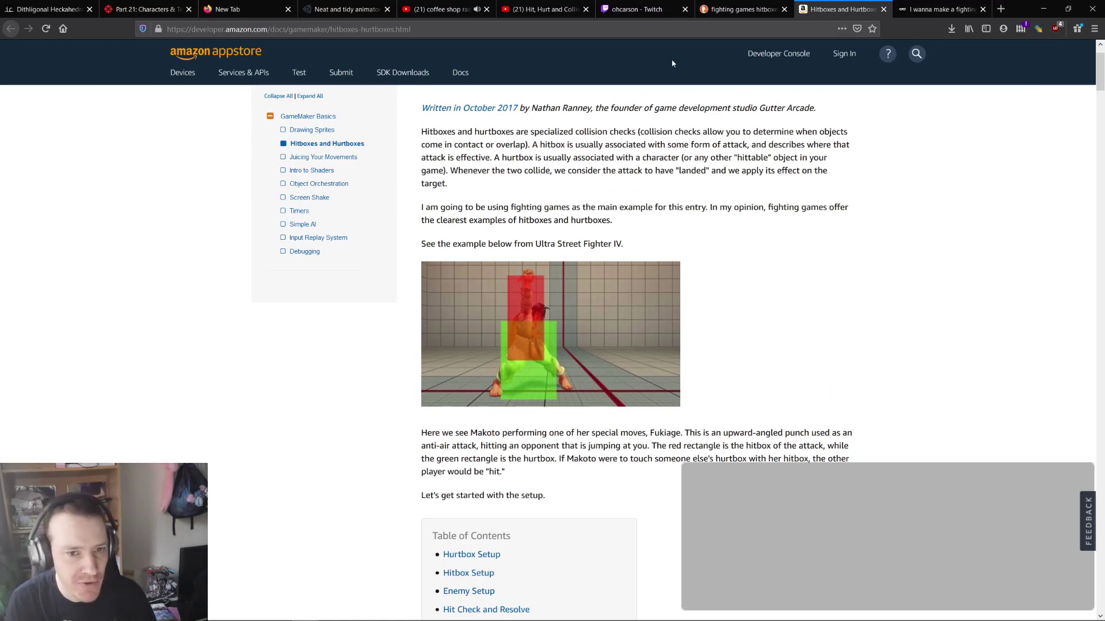
# - Search the web for "youtube guilty gear" in place of the GameMaker article
pyautogui.click(587, 30)
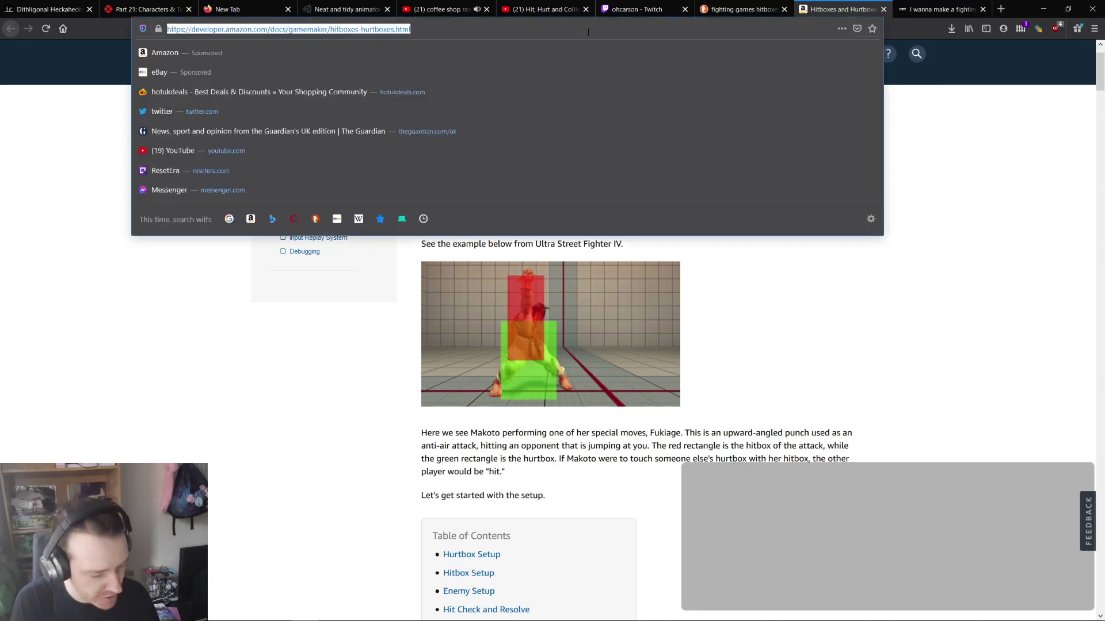
pyautogui.write('you')
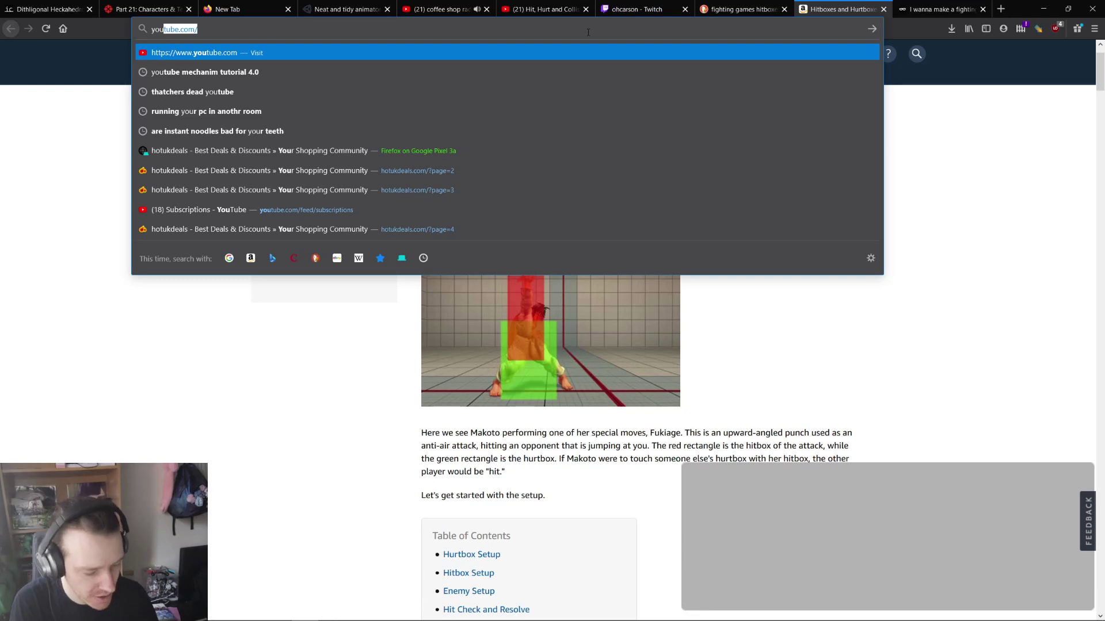
pyautogui.write('tube guilty')
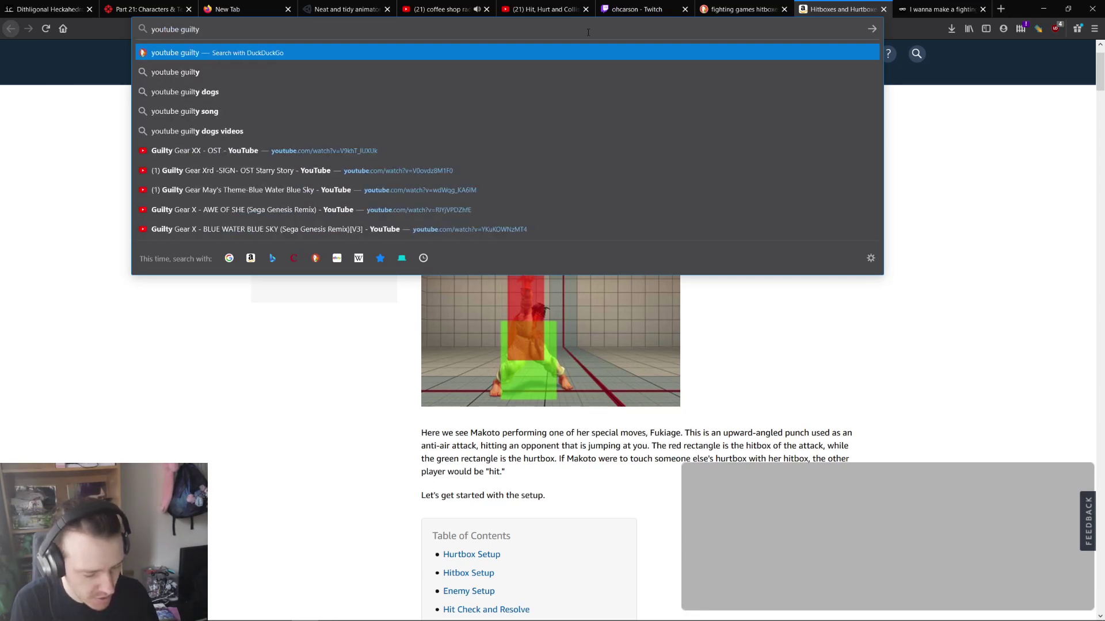
pyautogui.write(' gear')
pyautogui.press('Return')
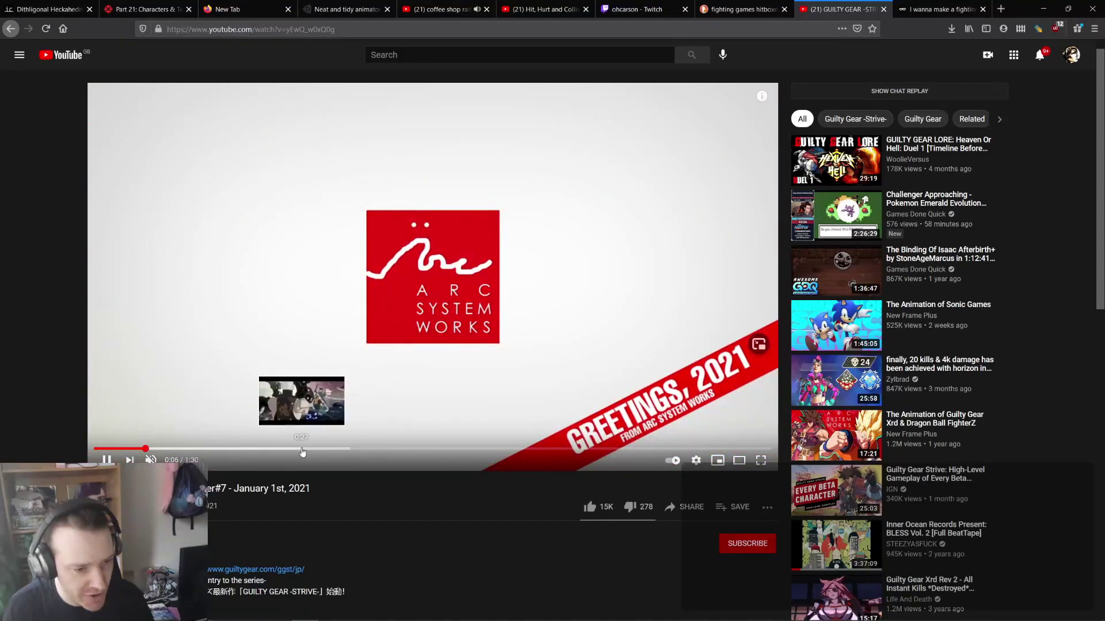
# - Skip through the Guilty Gear -Strive- trailer, close its tab and return to the Unity editor
pyautogui.click(303, 449)
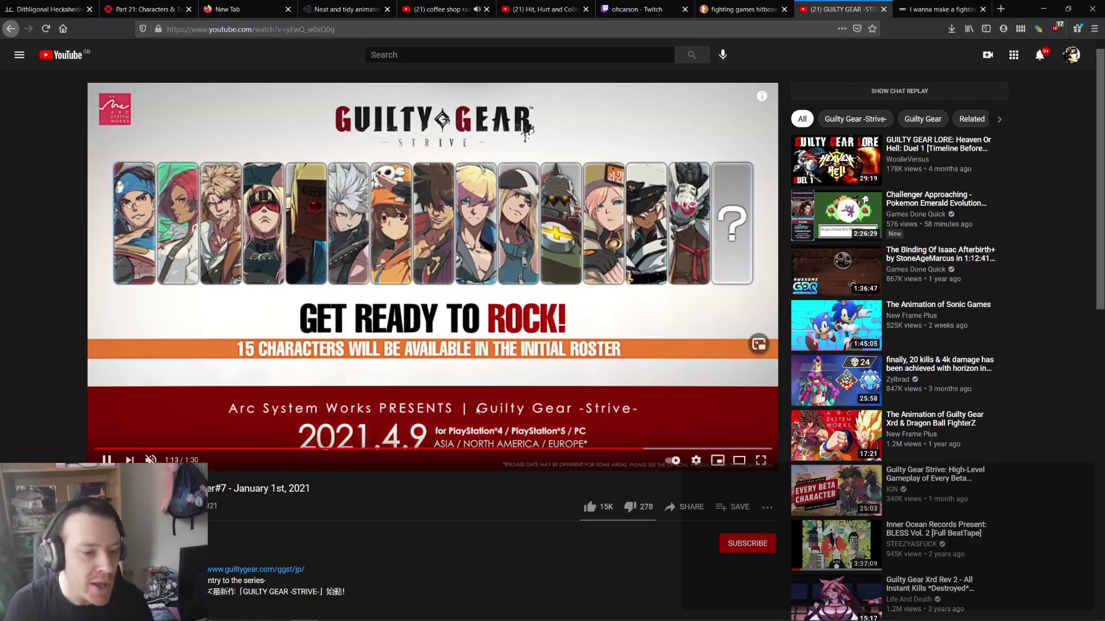
pyautogui.click(480, 445)
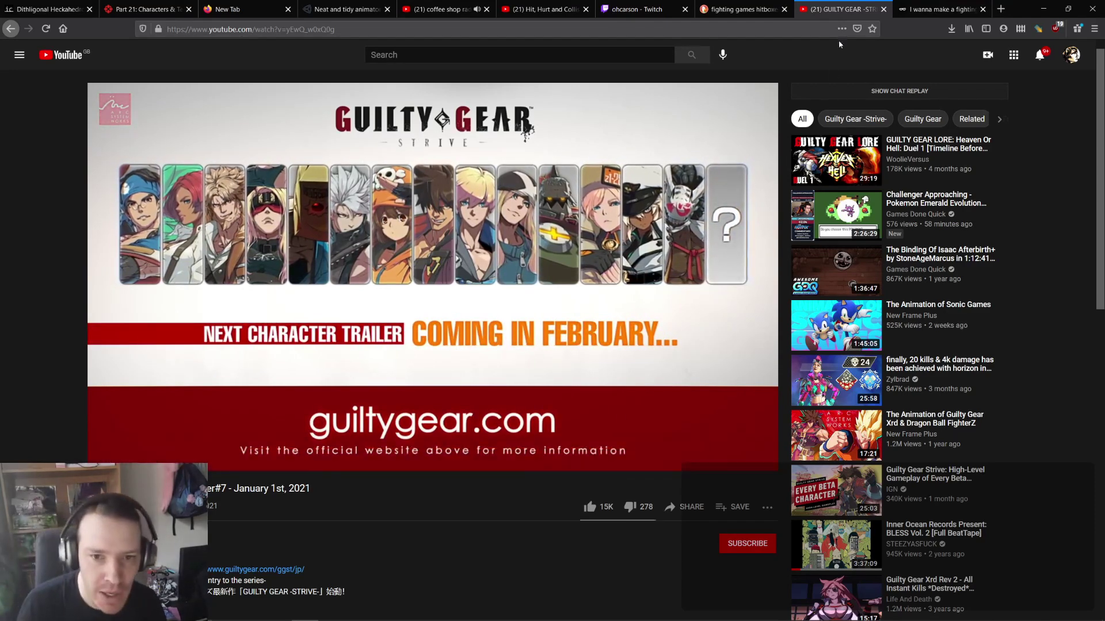
pyautogui.middleClick(843, 9)
pyautogui.hotkey('alt', 'Tab')
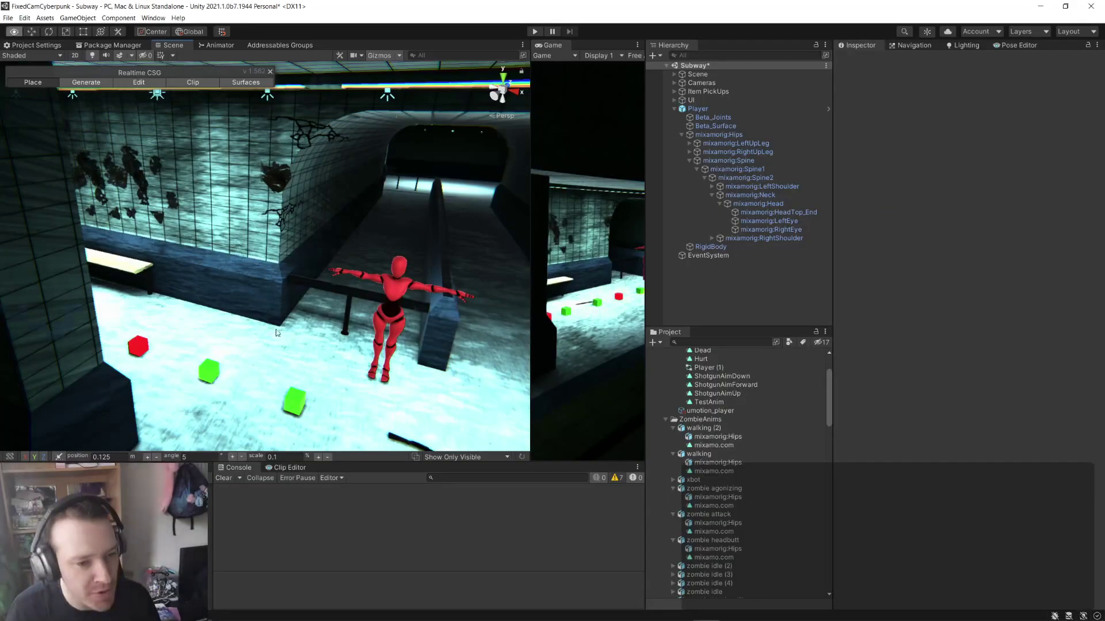
# - Collapse the mixamorig:Spine branch and the whole Player hierarchy, viewing the character in the Subway scene
pyautogui.press('w')
pyautogui.moveTo(341, 299); pyautogui.dragTo(58, 312, button='right')
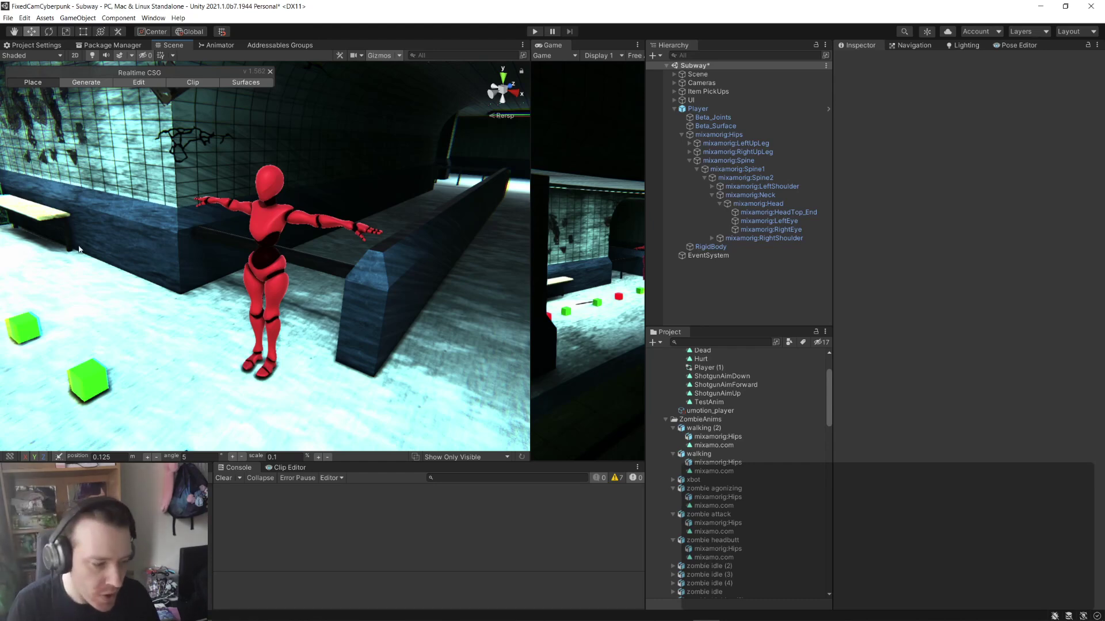
pyautogui.moveTo(79, 249); pyautogui.dragTo(282, 254, button='right')
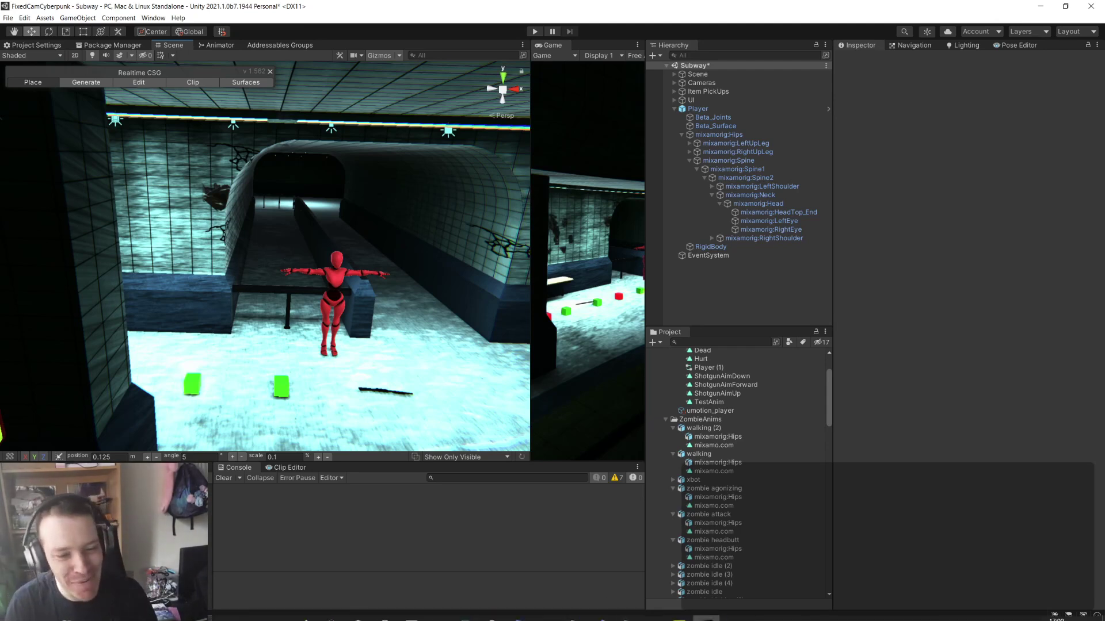
pyautogui.moveTo(414, 295); pyautogui.dragTo(690, 170, button='right')
pyautogui.click(690, 161)
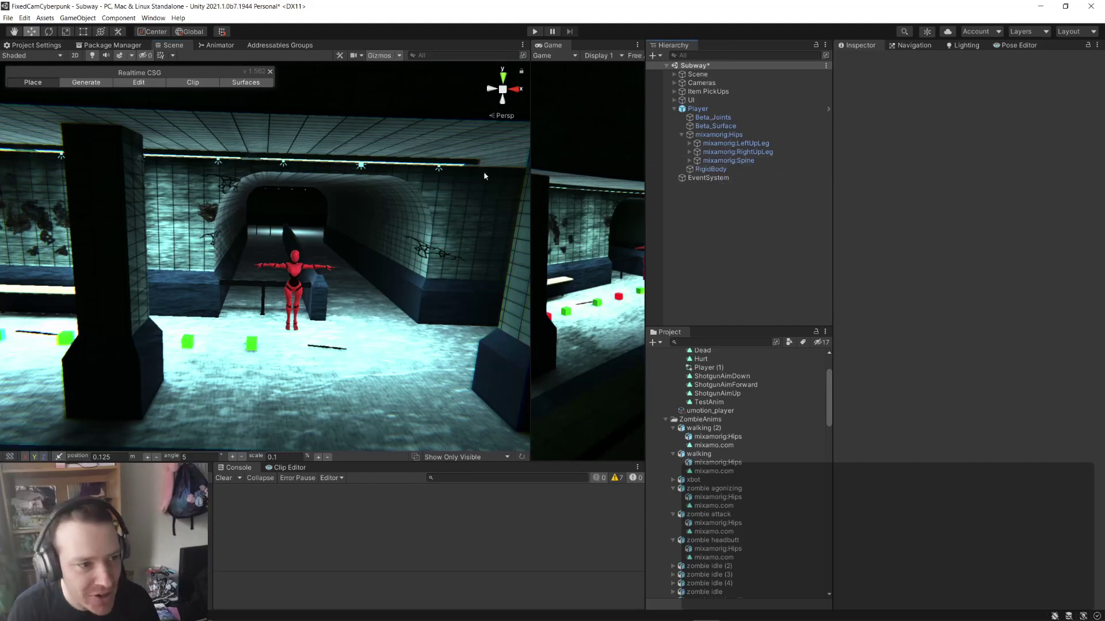
pyautogui.click(218, 46)
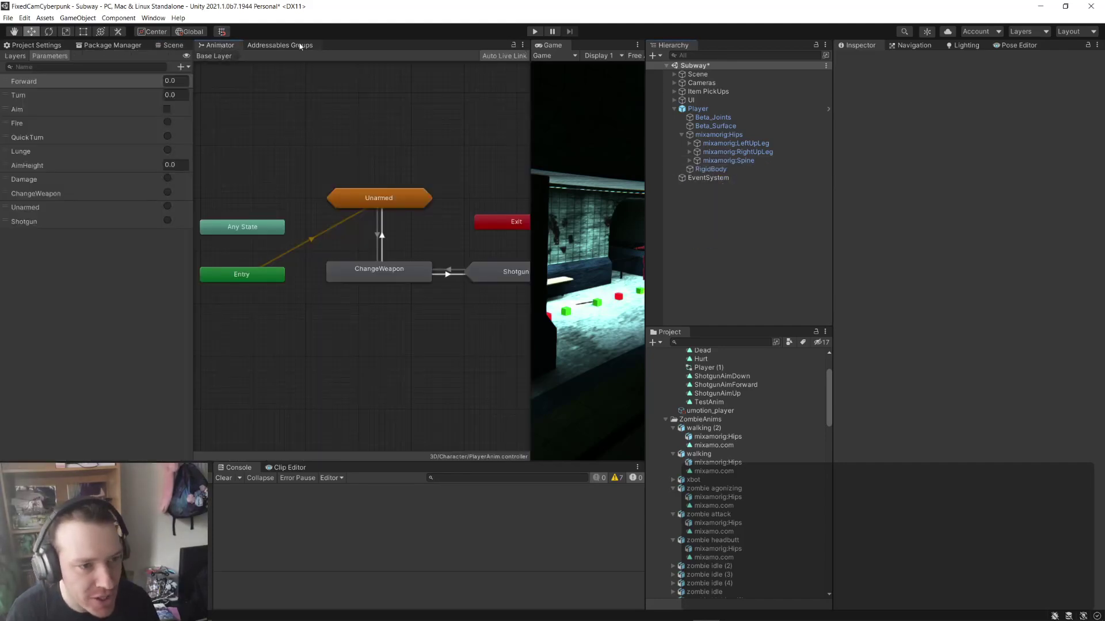
pyautogui.click(167, 46)
pyautogui.moveTo(153, 164); pyautogui.dragTo(440, 226, button='right')
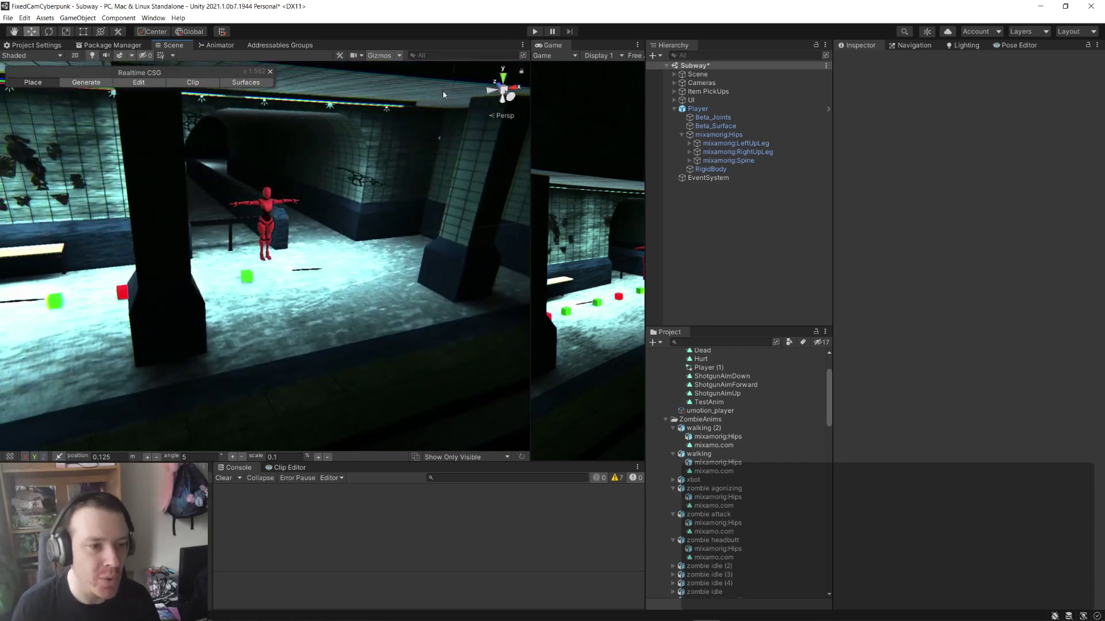
pyautogui.click(674, 109)
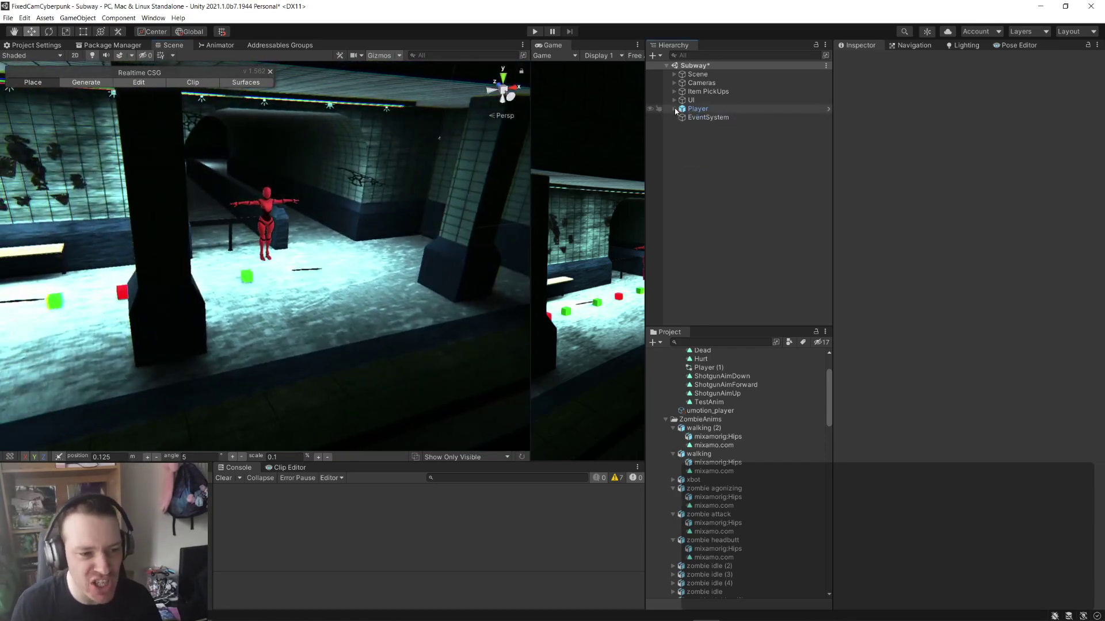
pyautogui.press('w')
pyautogui.moveTo(394, 164); pyautogui.dragTo(403, 207, button='right')
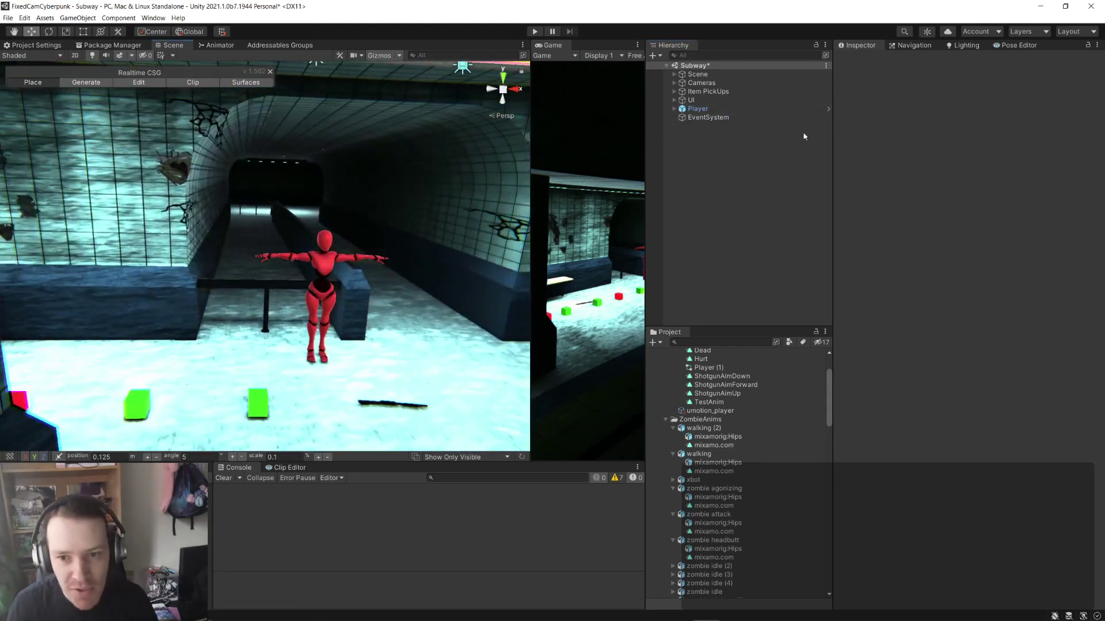
# - Show the UMotion Pose Editor and the Clip Editor with the TestAnim clip
pyautogui.click(1014, 46)
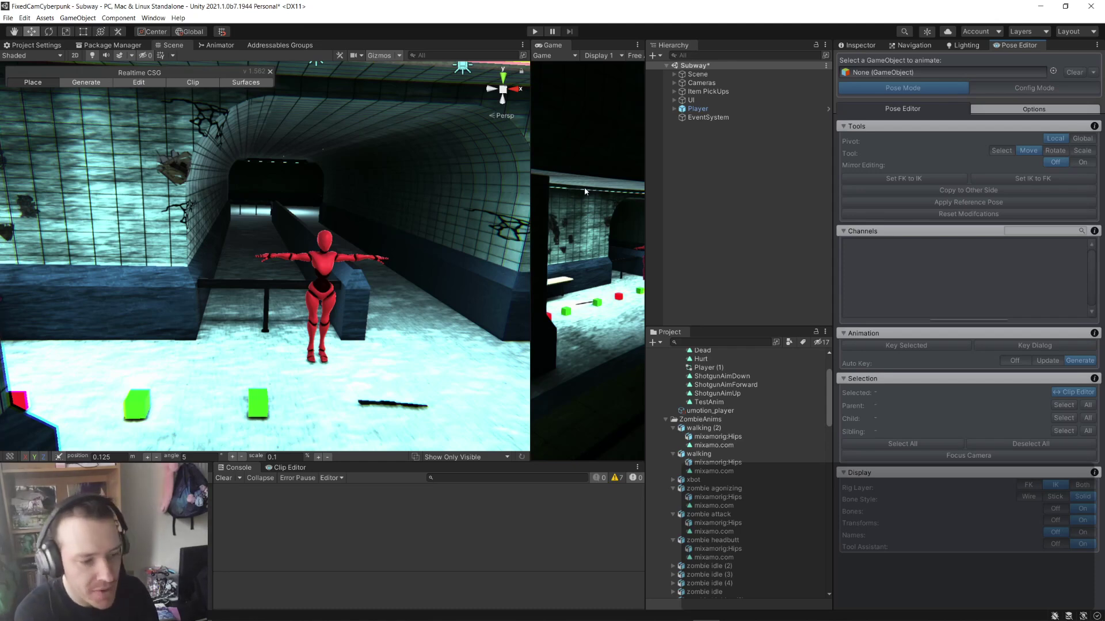
pyautogui.click(297, 469)
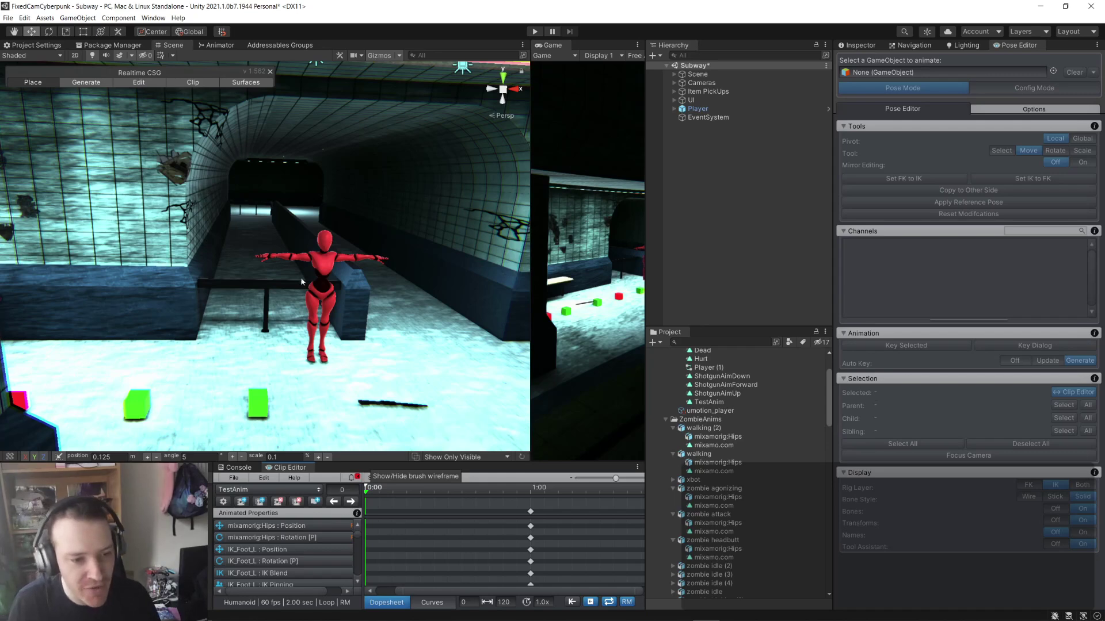
pyautogui.moveTo(314, 241)
pyautogui.mouseDown(button='right')
pyautogui.moveTo(341, 267)
pyautogui.moveTo(402, 259)
pyautogui.moveTo(298, 254)
pyautogui.moveTo(300, 246)
pyautogui.mouseUp(button='right')
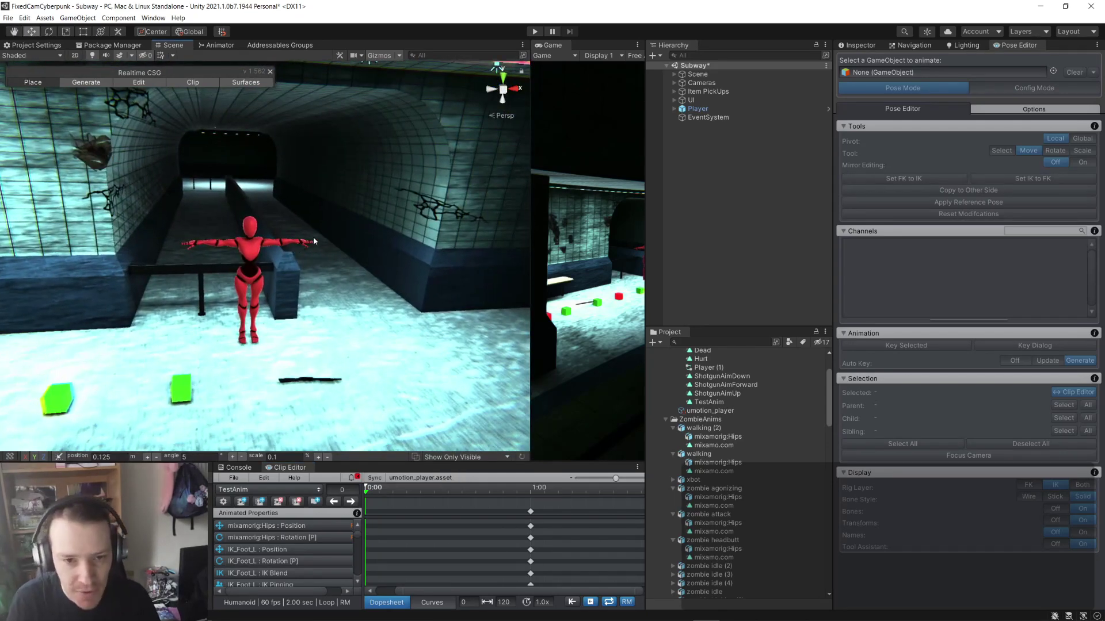
# - Select the Player and save the Subway scene
pyautogui.click(714, 108)
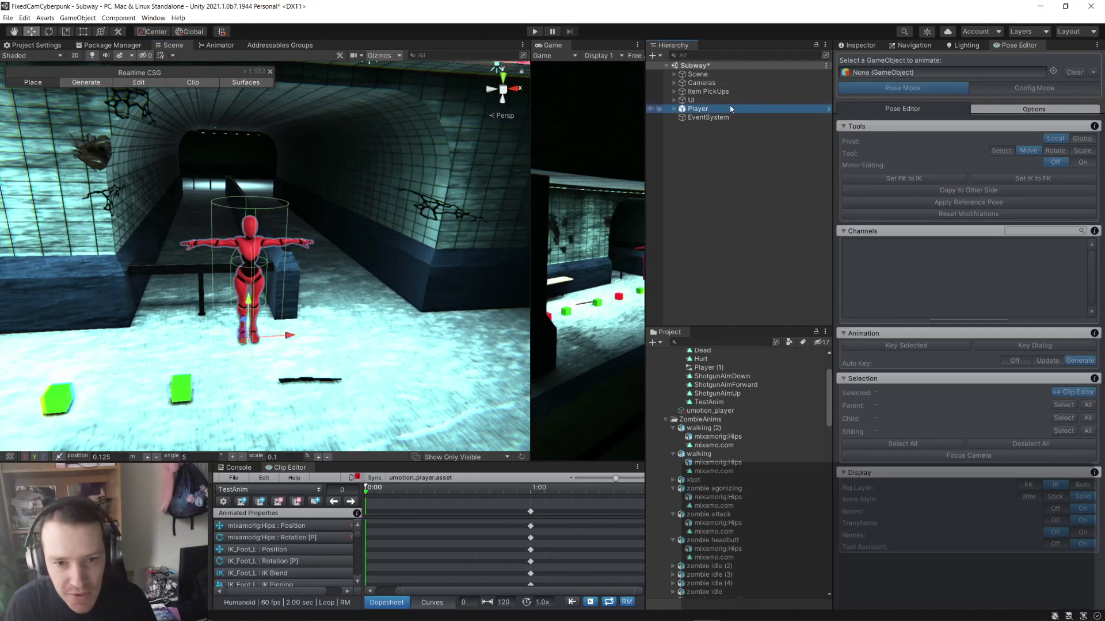
pyautogui.click(9, 18)
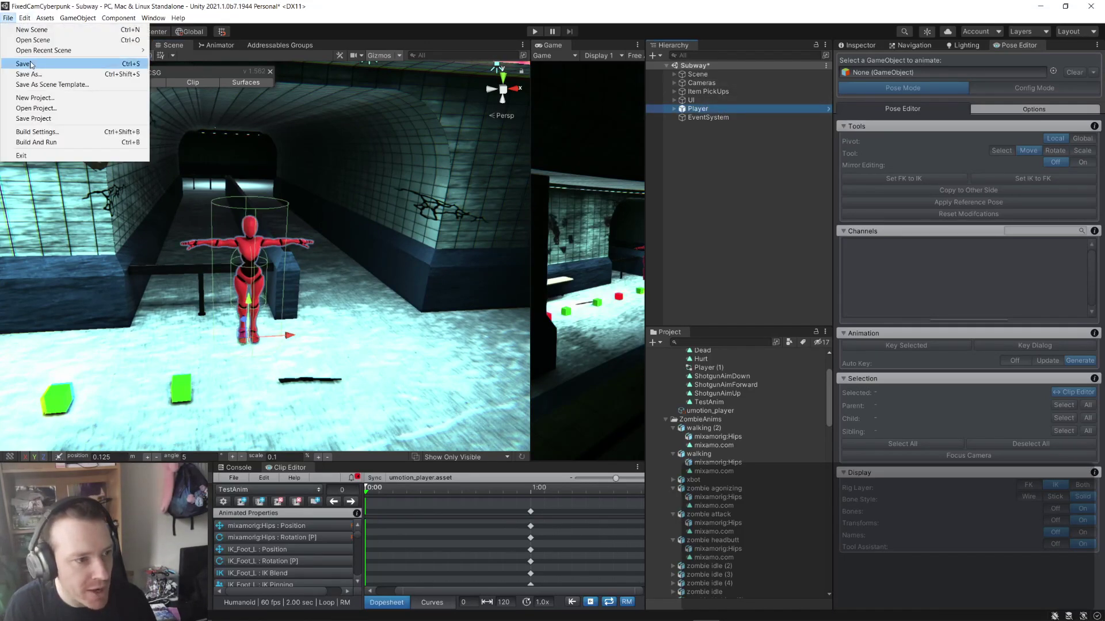
pyautogui.click(10, 19)
pyautogui.click(8, 18)
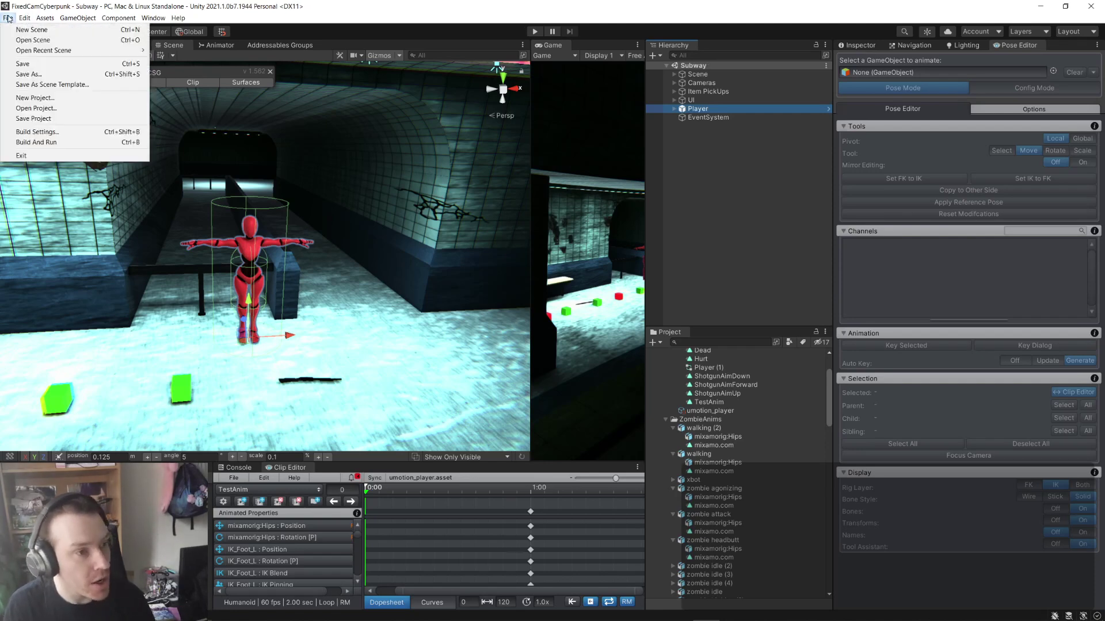
pyautogui.click(777, 241)
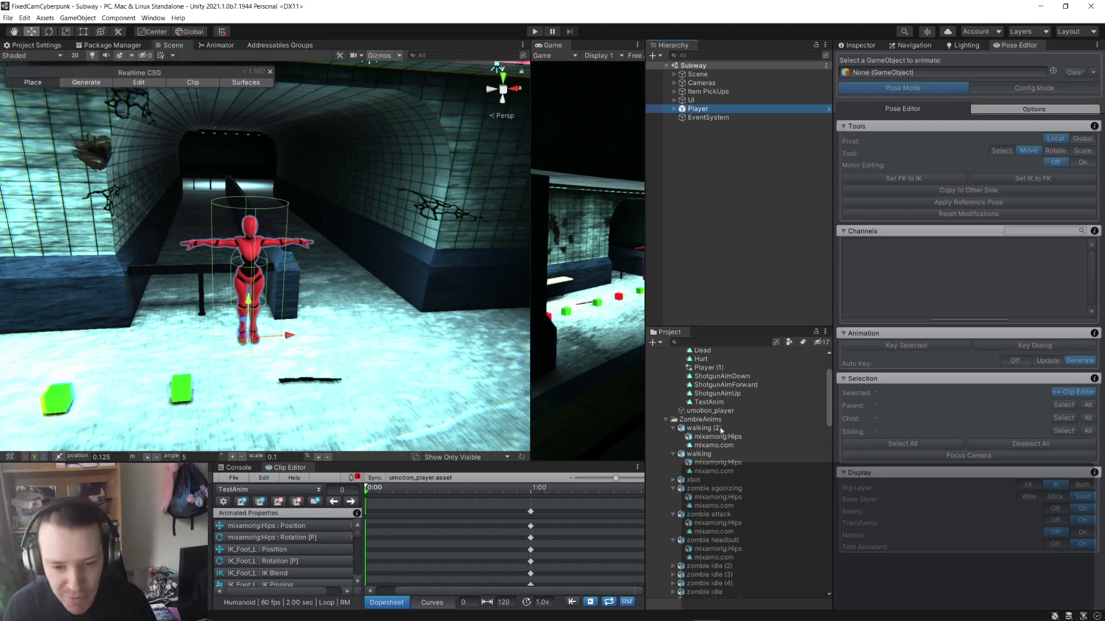
# - Collapse the UMotionAnims and ZombieAnims folders in the project's 3D assets
pyautogui.scroll(3, 722, 443)
pyautogui.click(665, 397)
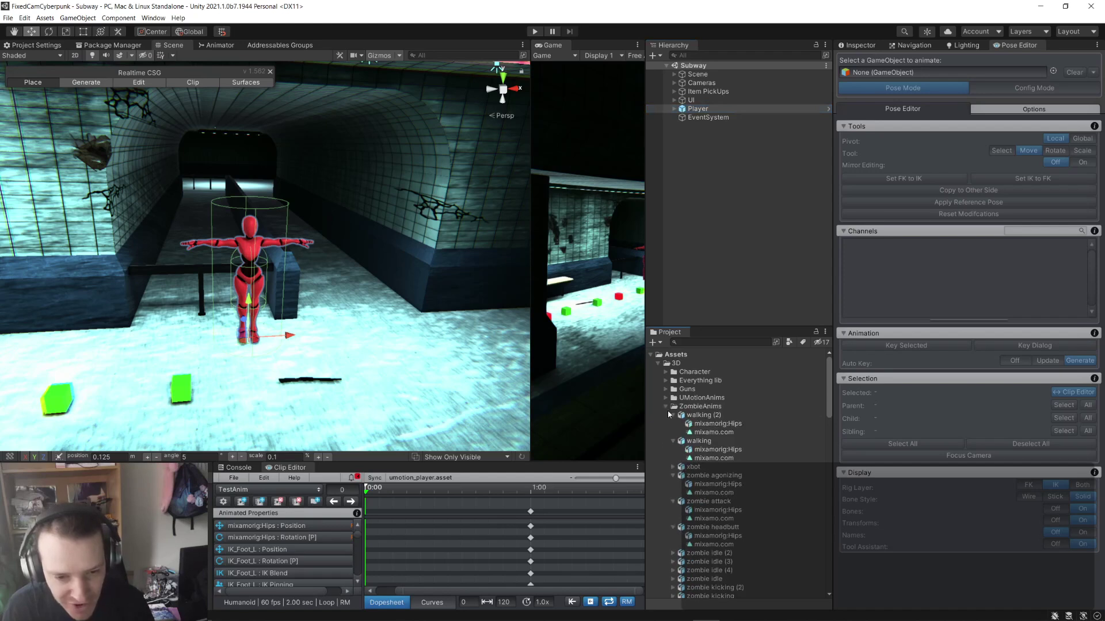
pyautogui.click(667, 406)
# - Open the AnimationArea scene from the Scenes/Test Areas folder and view the posed player model from the front
pyautogui.scroll(-9, 705, 510)
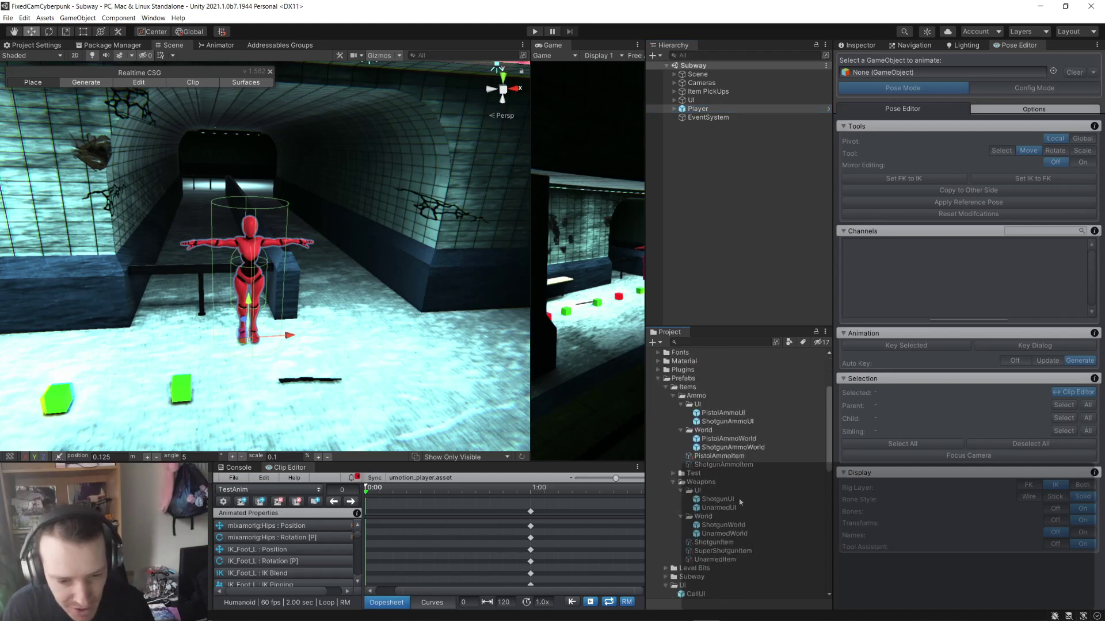
pyautogui.scroll(-3, 714, 507)
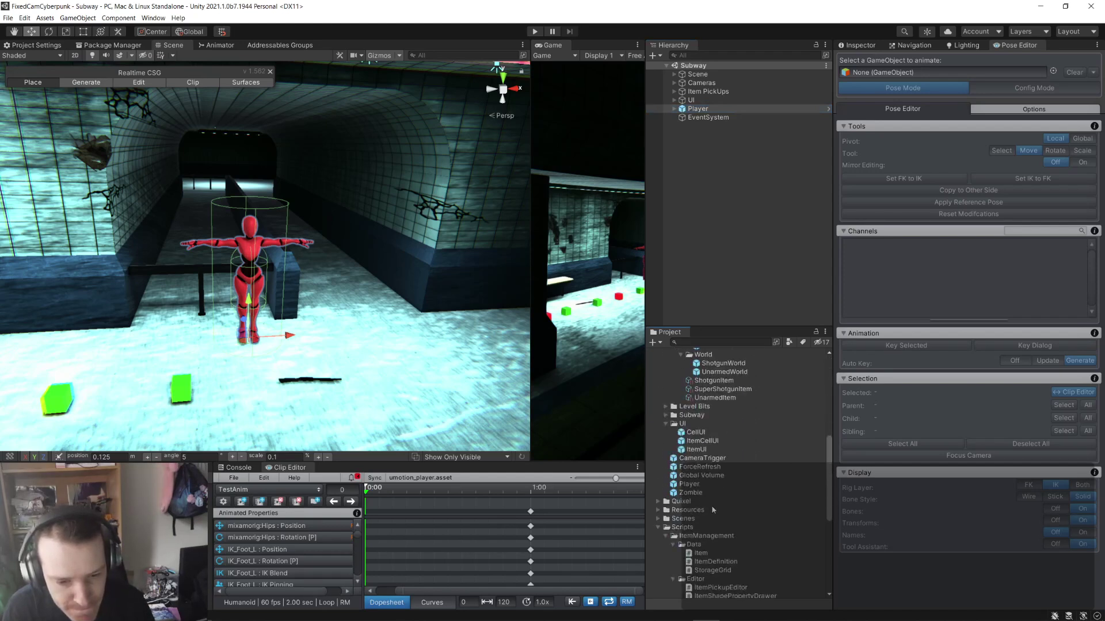
pyautogui.scroll(-2, 708, 510)
pyautogui.click(658, 487)
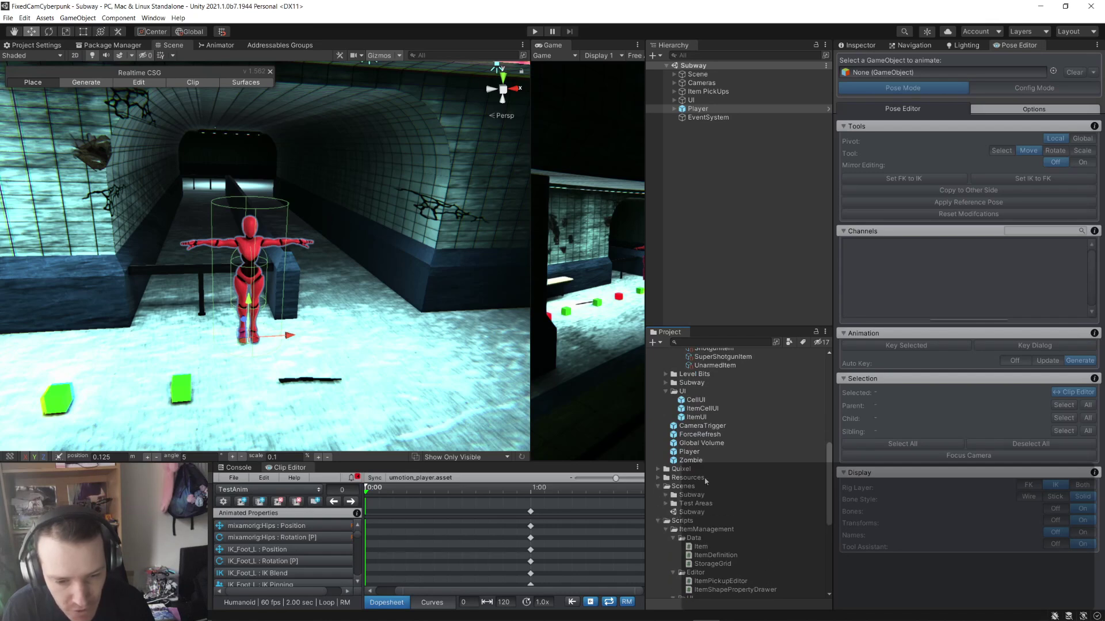
pyautogui.click(667, 505)
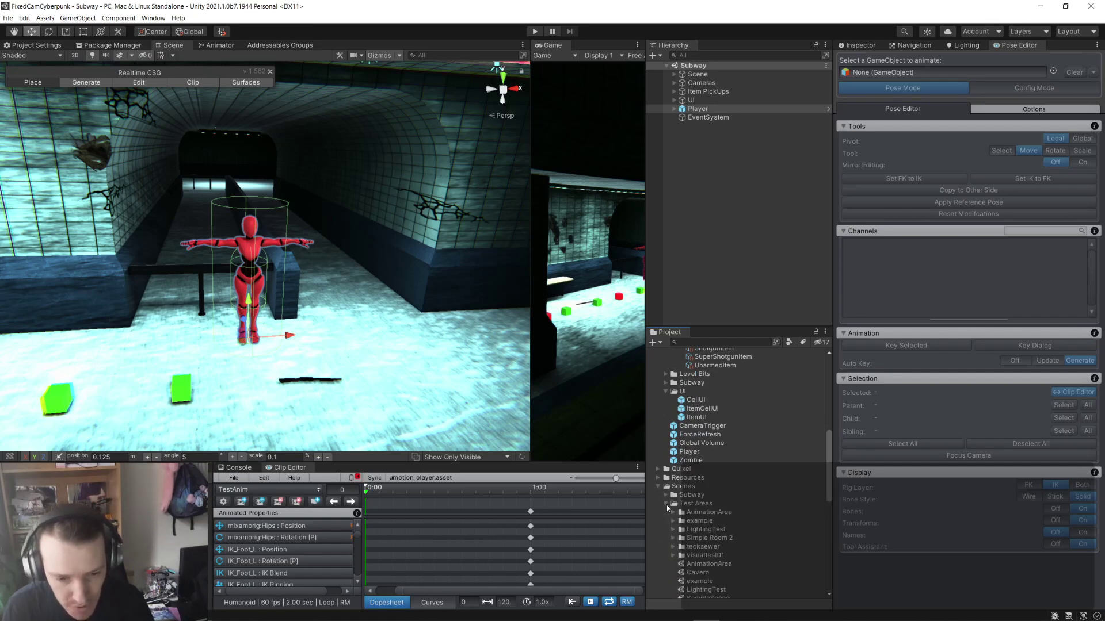
pyautogui.scroll(-3, 668, 508)
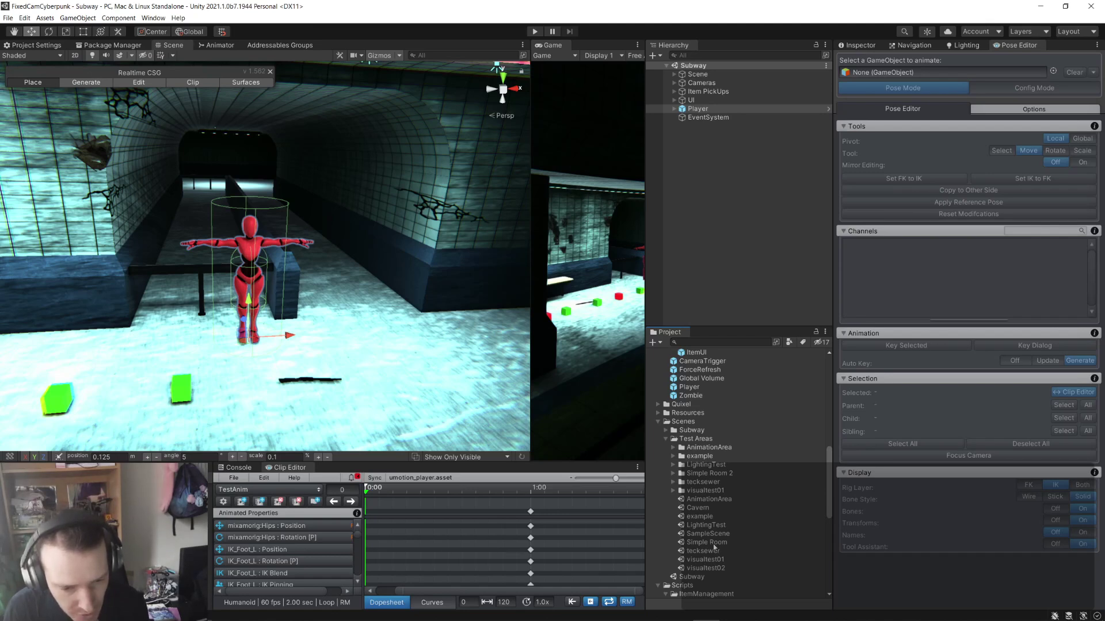
pyautogui.doubleClick(709, 500)
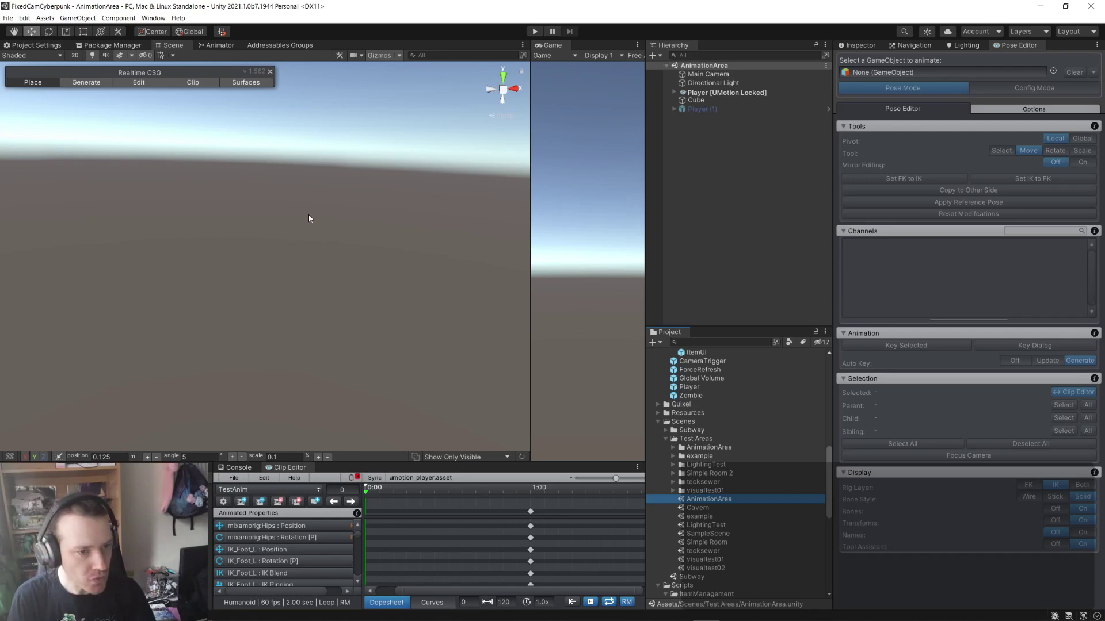
pyautogui.moveTo(309, 217); pyautogui.dragTo(179, 327, button='right')
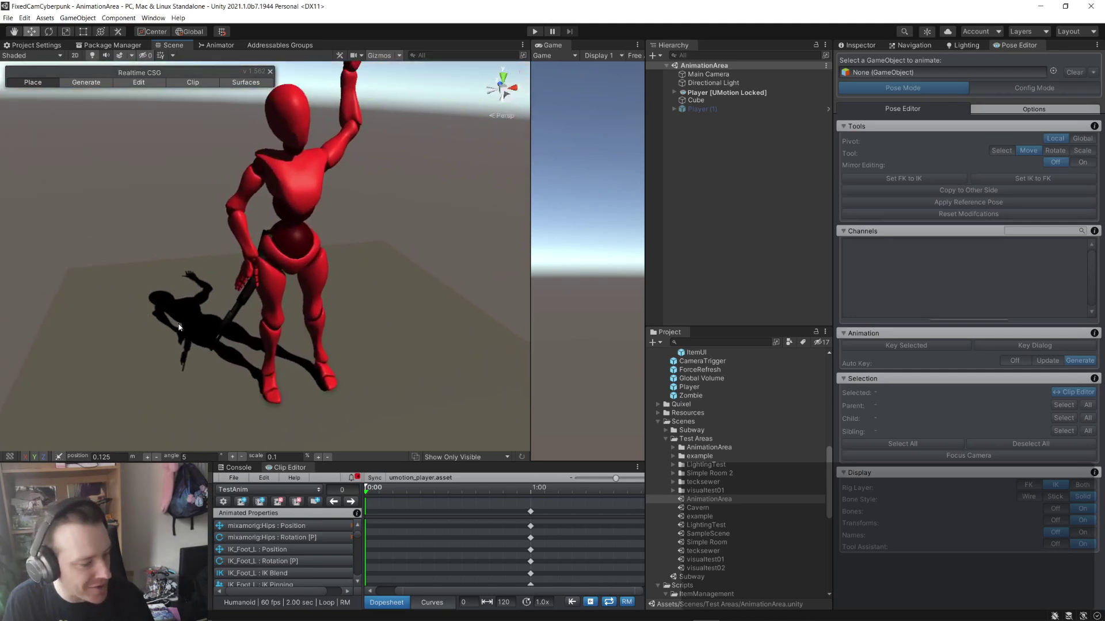
pyautogui.moveTo(237, 301); pyautogui.dragTo(320, 313, button='right')
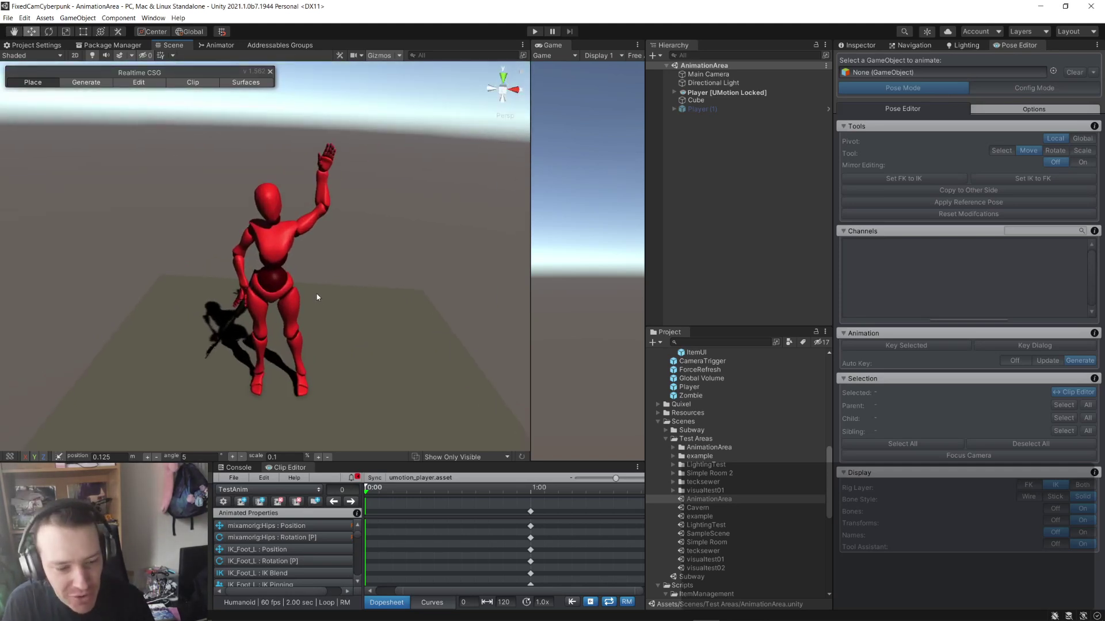
# - Switch to Firefox, search for "ps1 haunted demodisk" in a new tab and open the Haunted PS1 Demo Disc 2020 page
pyautogui.moveTo(313, 607)
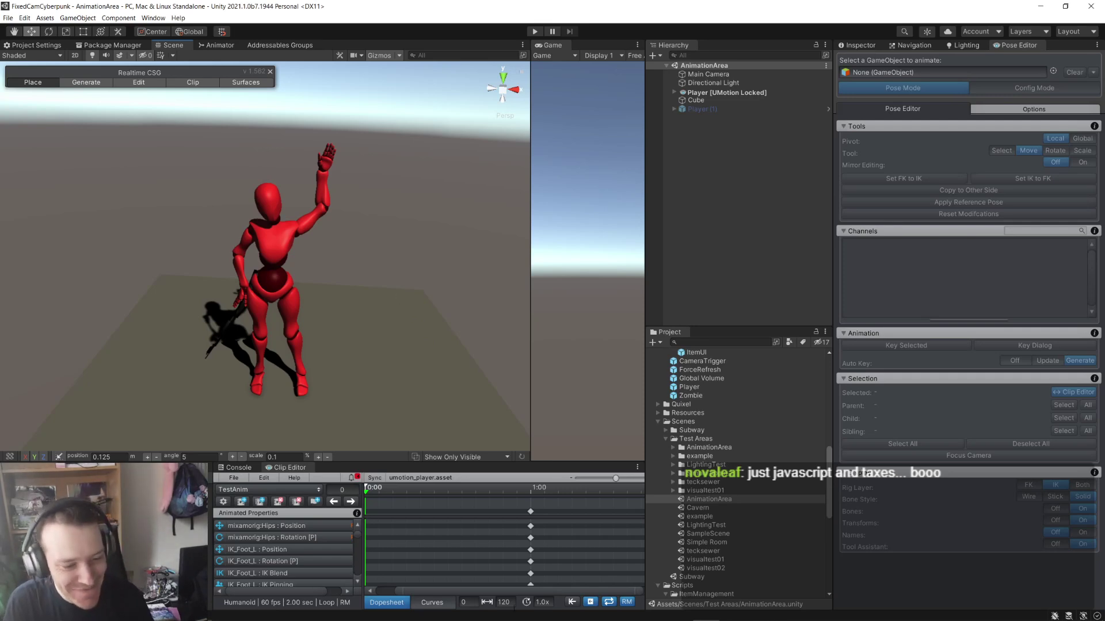
pyautogui.click(313, 609)
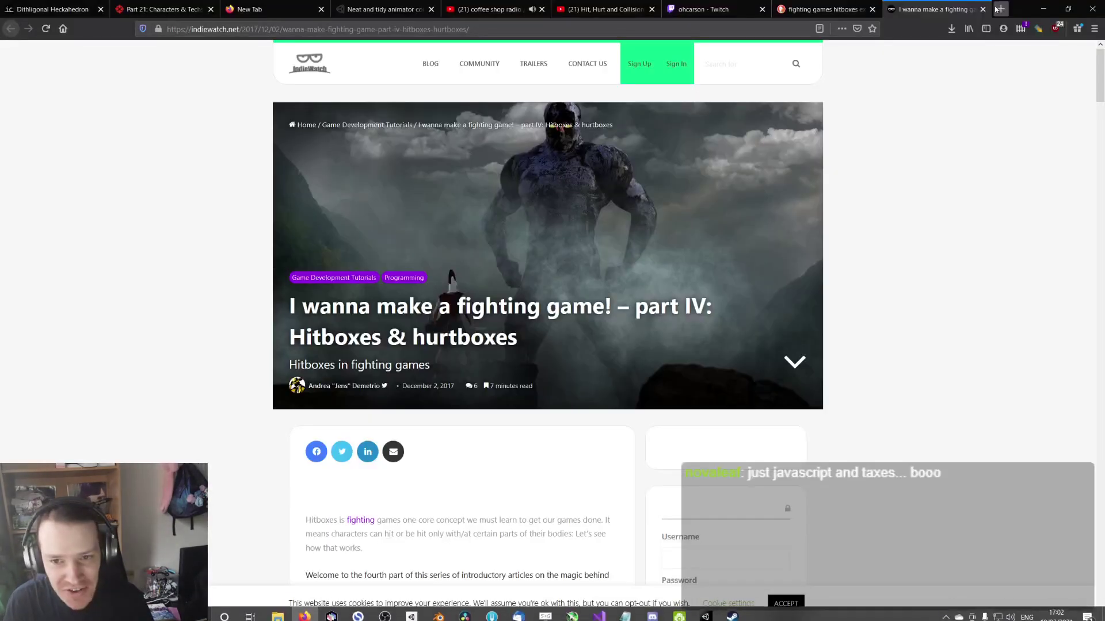
pyautogui.click(1001, 9)
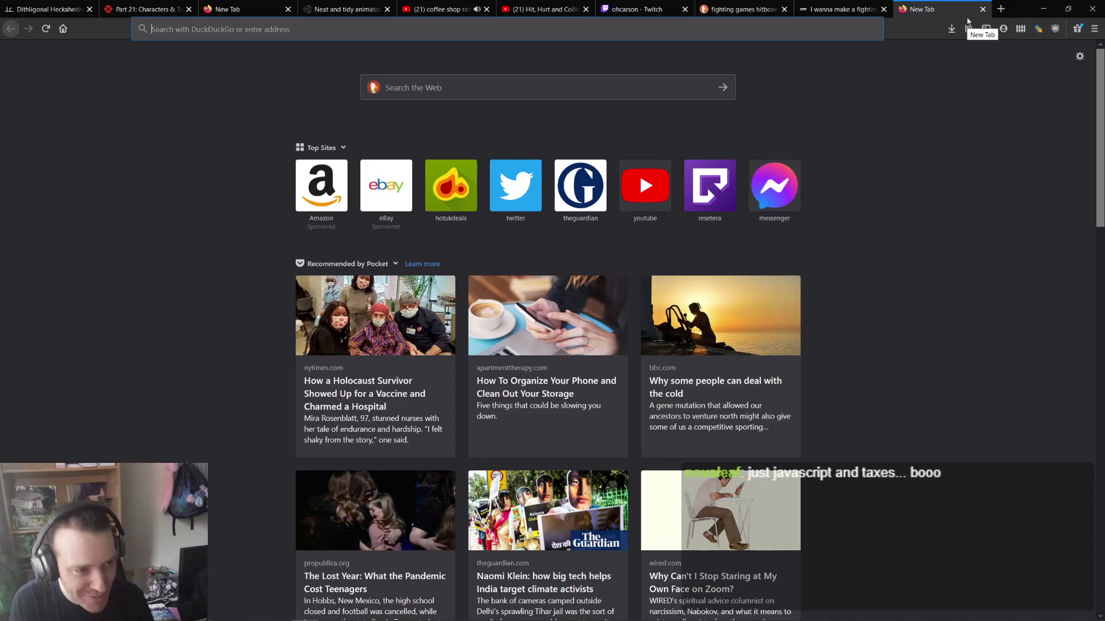
pyautogui.write('ps1')
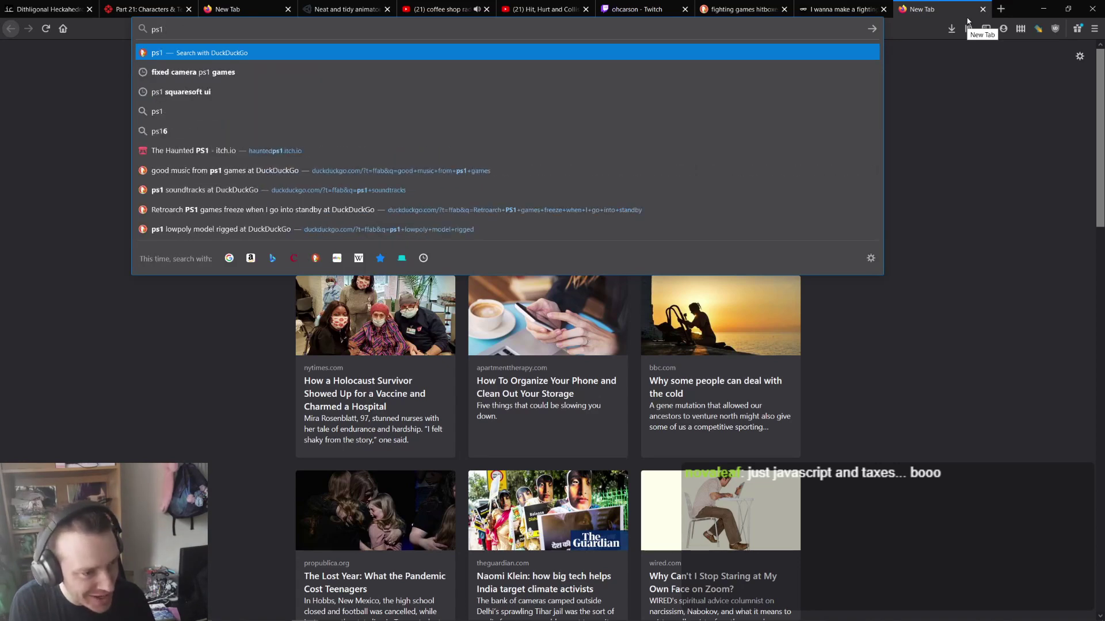
pyautogui.write(' haunte')
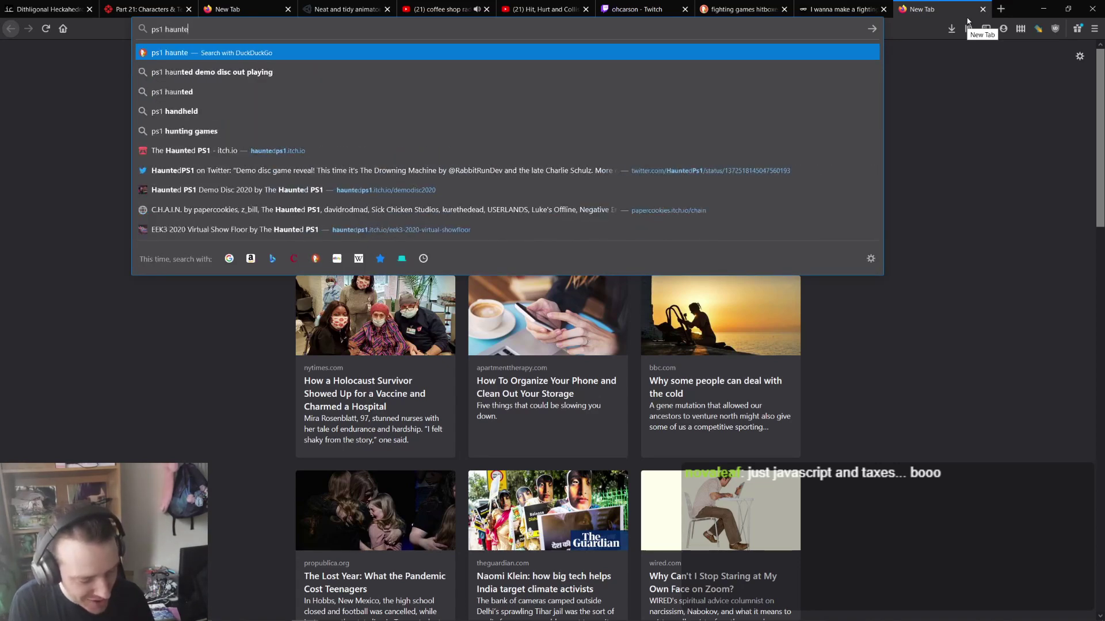
pyautogui.write('d demodisk')
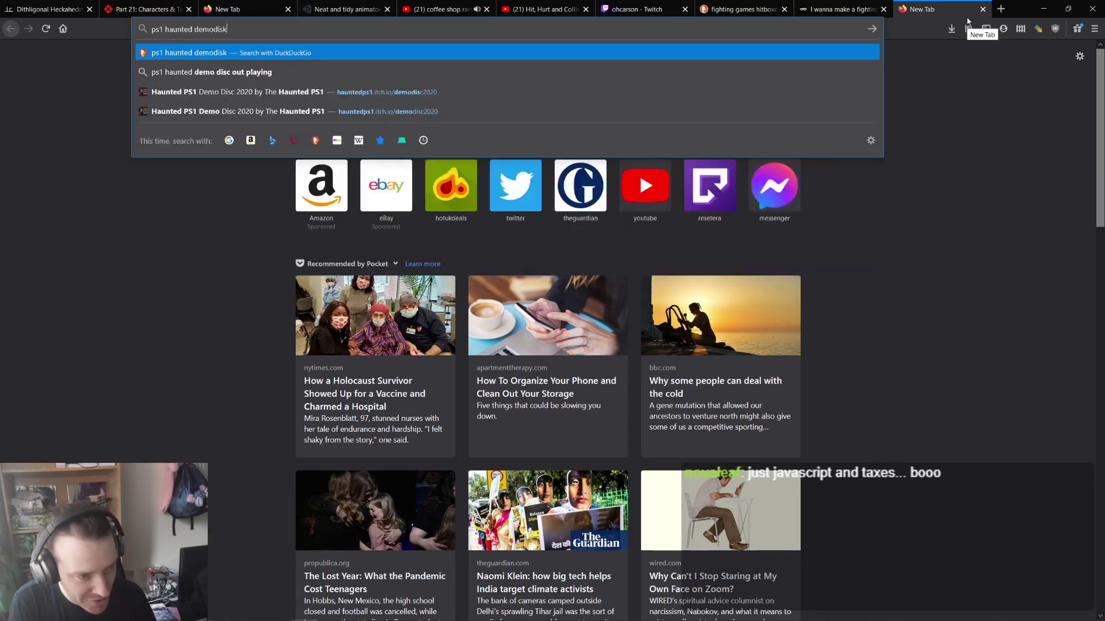
pyautogui.press('Return')
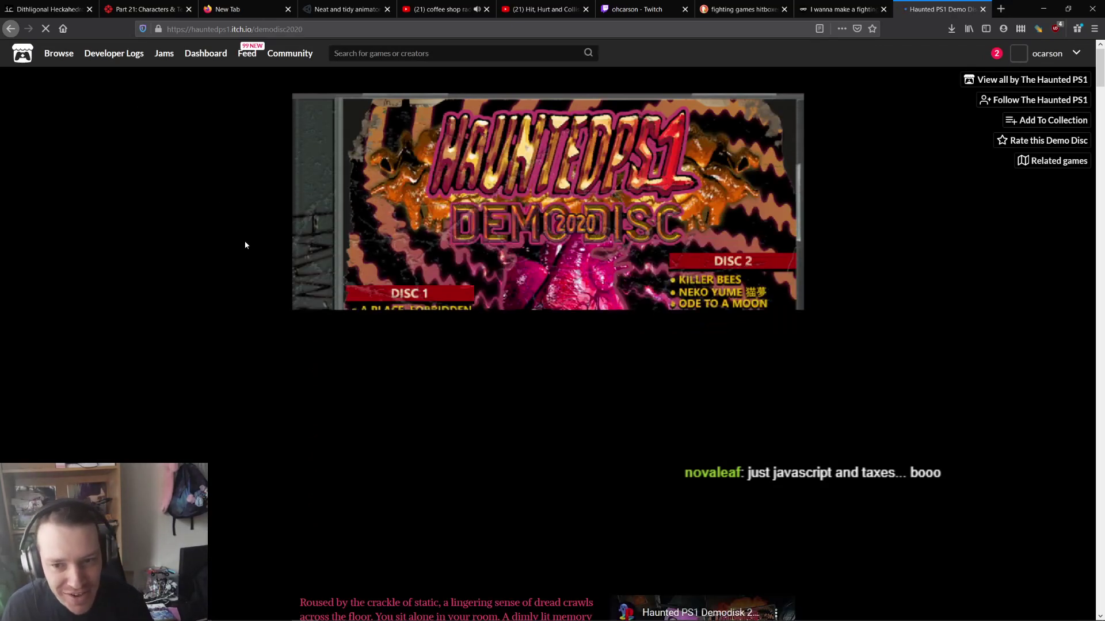
# - Look through the Haunted PS1 Demo Disc 2020 page, from the cover art to the demo list and download section
pyautogui.scroll(-3, 242, 258)
pyautogui.scroll(-2, 241, 262)
pyautogui.scroll(5, 240, 265)
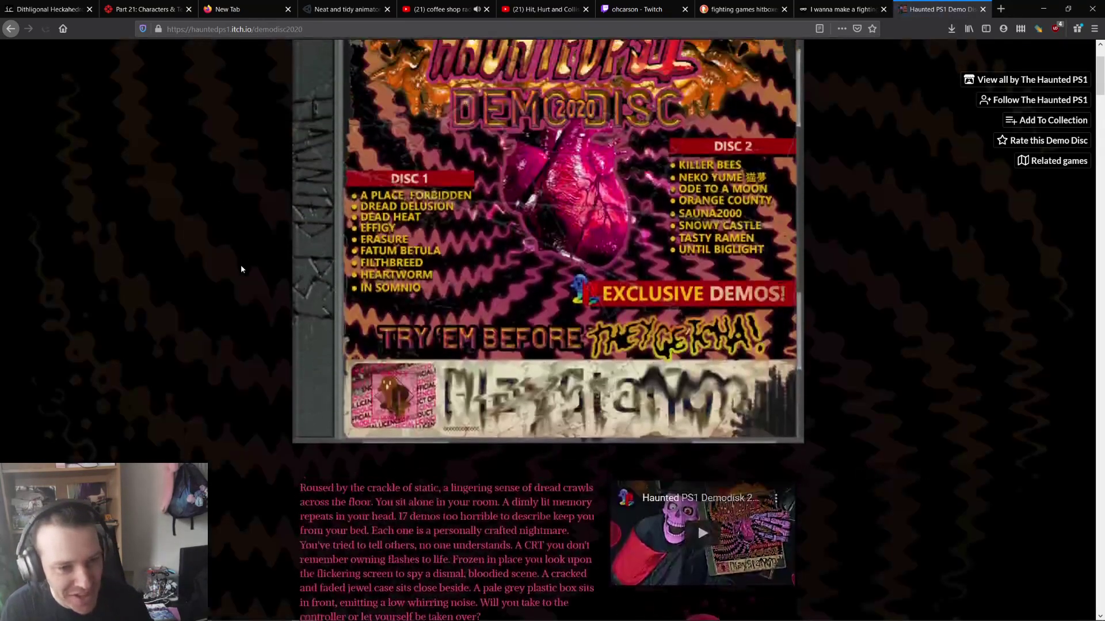
pyautogui.scroll(-6, 239, 271)
pyautogui.scroll(-7, 235, 279)
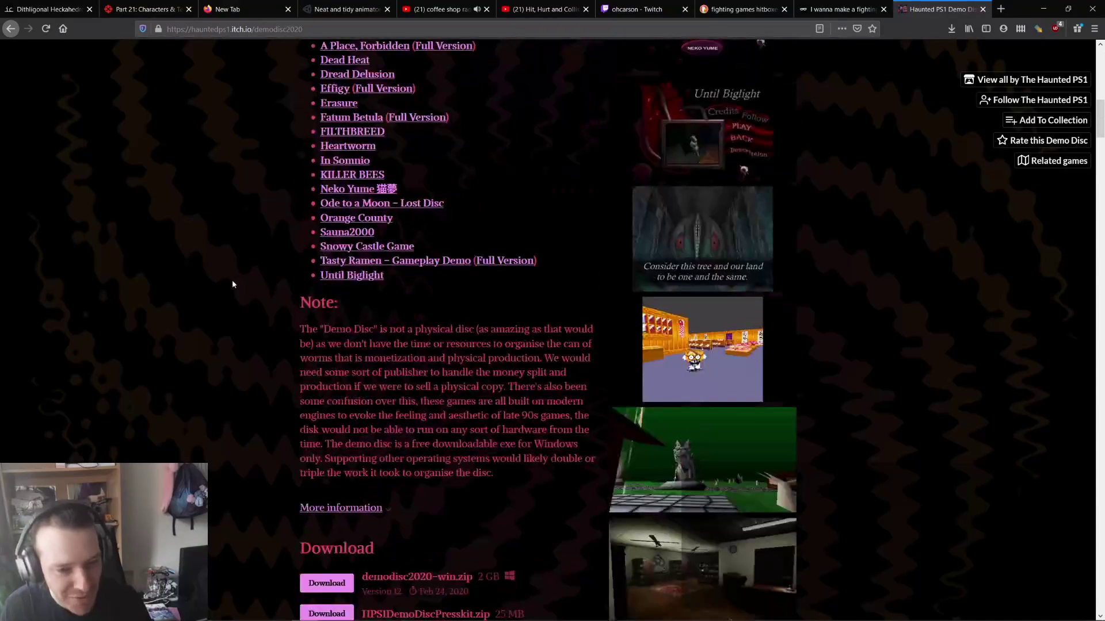
# - Browse the demo disc page's games list, screenshots and user comments, finishing back at the cover art
pyautogui.scroll(2, 322, 298)
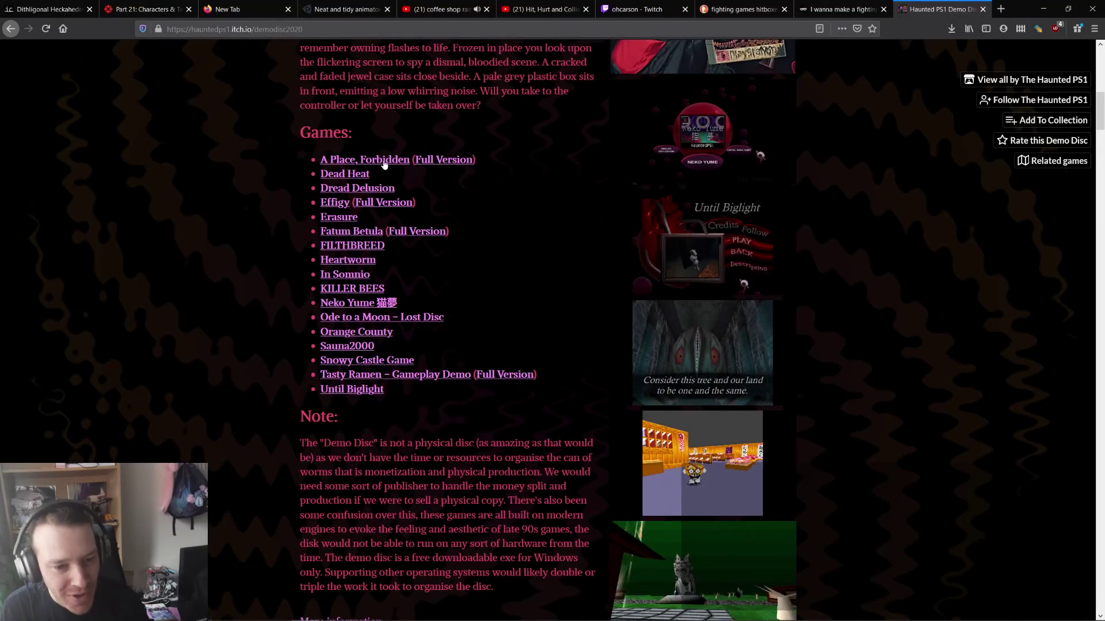
pyautogui.scroll(-6, 681, 342)
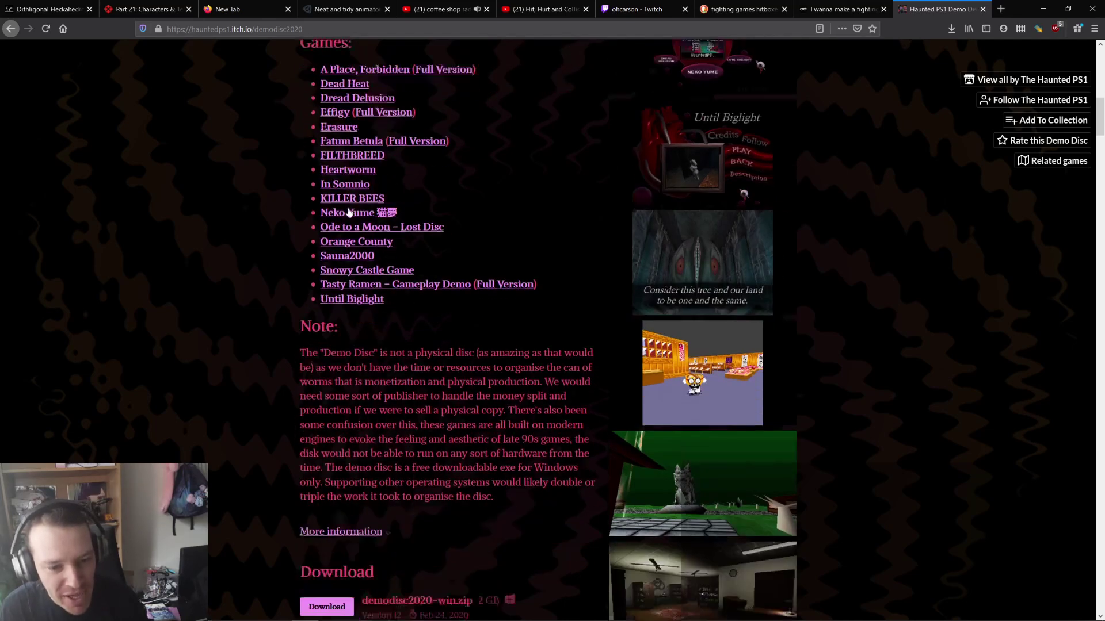
pyautogui.scroll(-3, 681, 342)
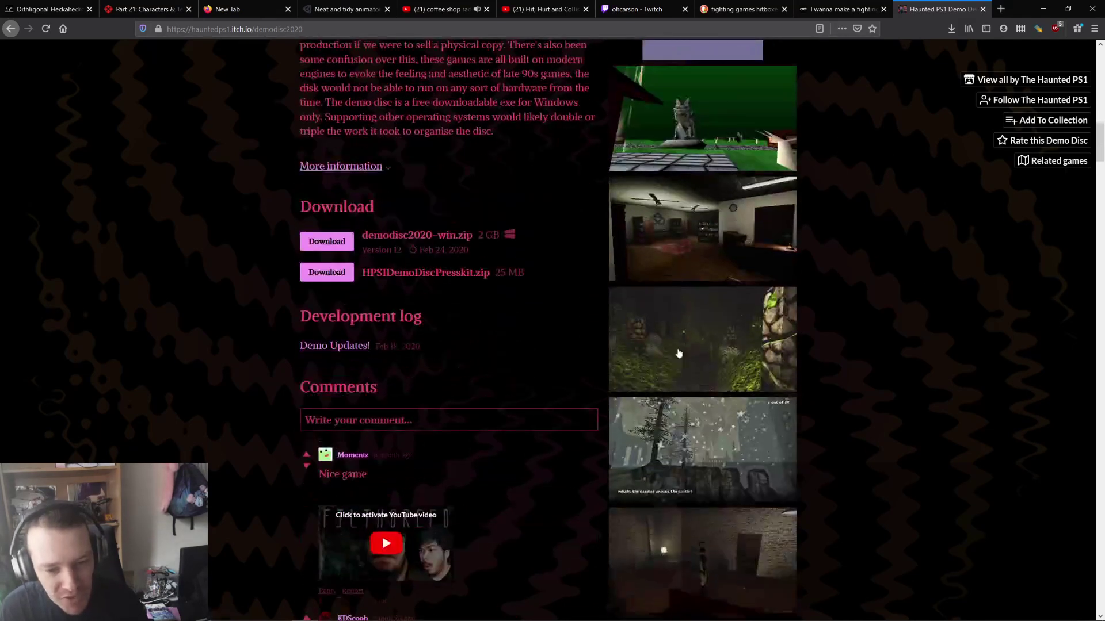
pyautogui.scroll(-5, 710, 325)
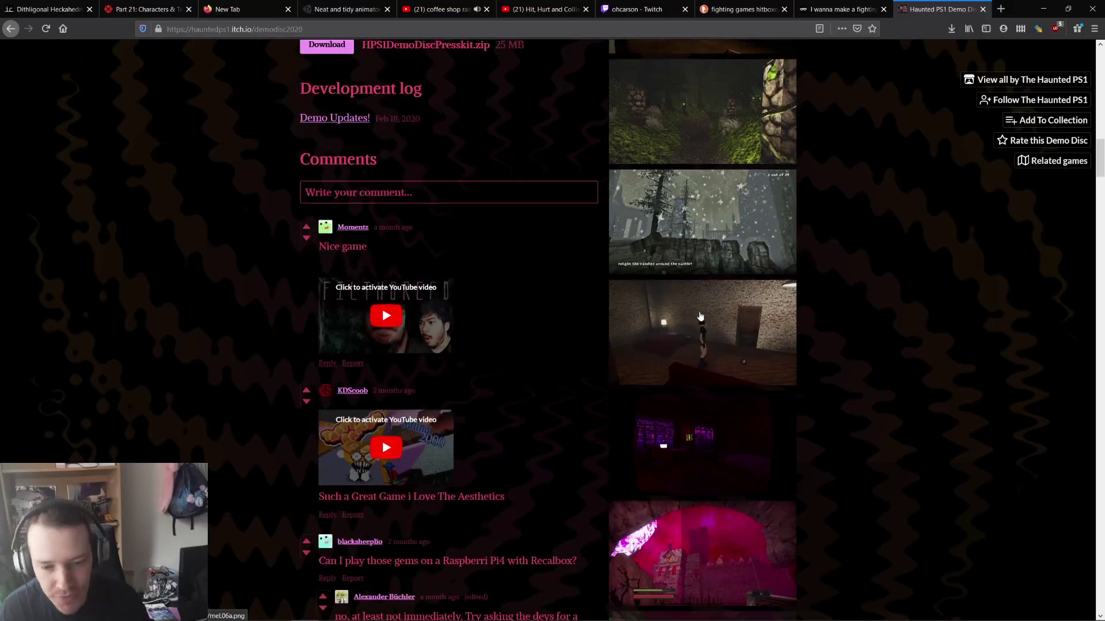
pyautogui.scroll(-9, 695, 314)
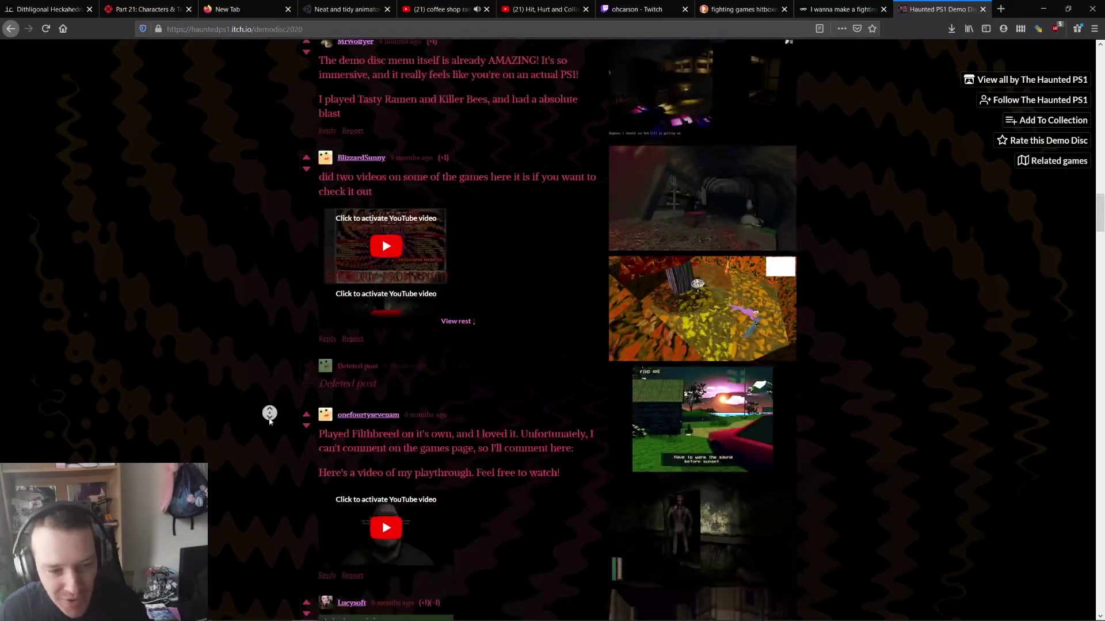
pyautogui.scroll(-2, 269, 421)
pyautogui.scroll(20, 261, 369)
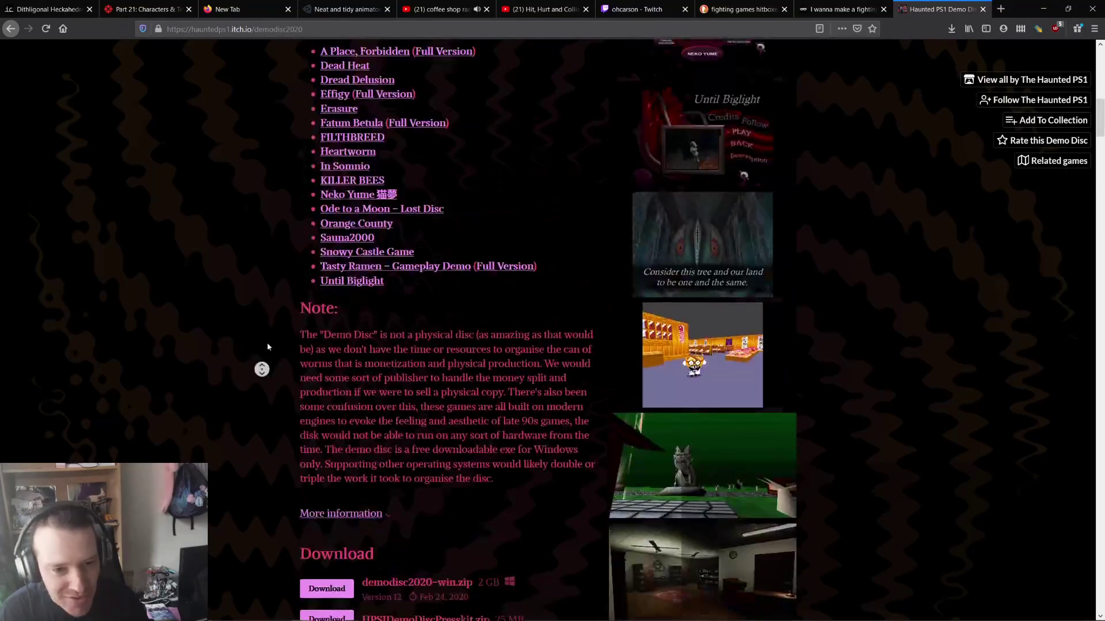
pyautogui.scroll(4, 261, 369)
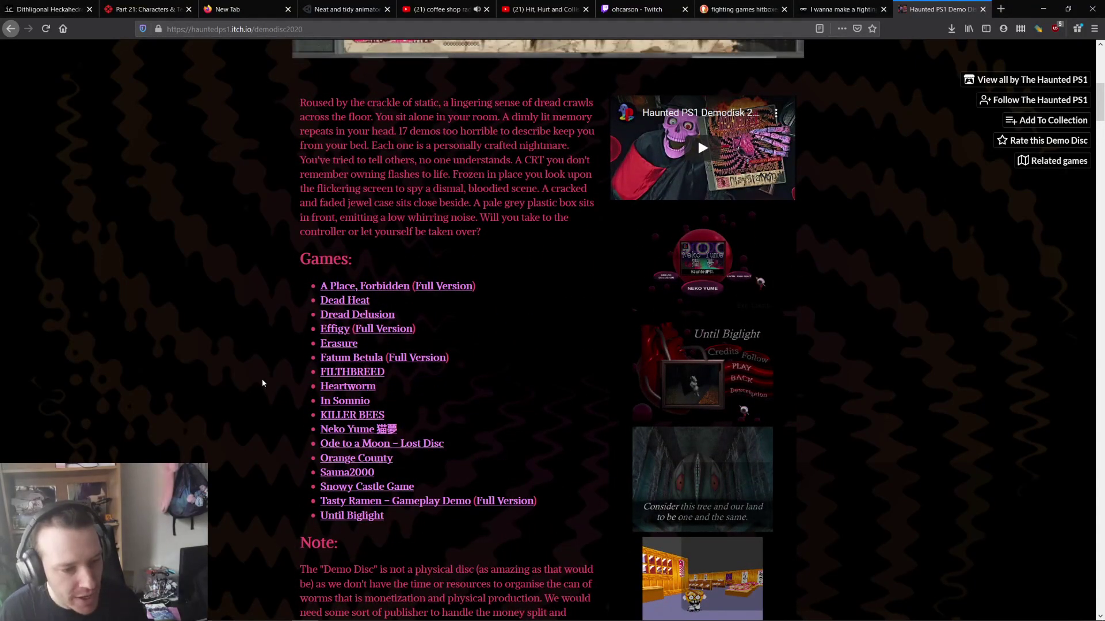
pyautogui.scroll(9, 227, 391)
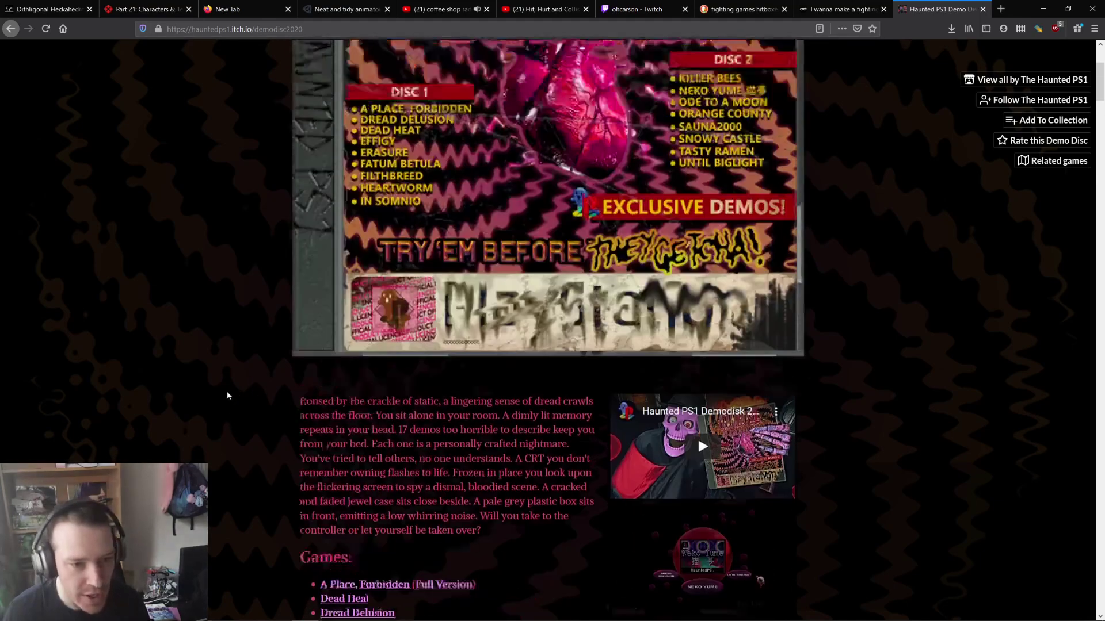
pyautogui.scroll(-6, 247, 397)
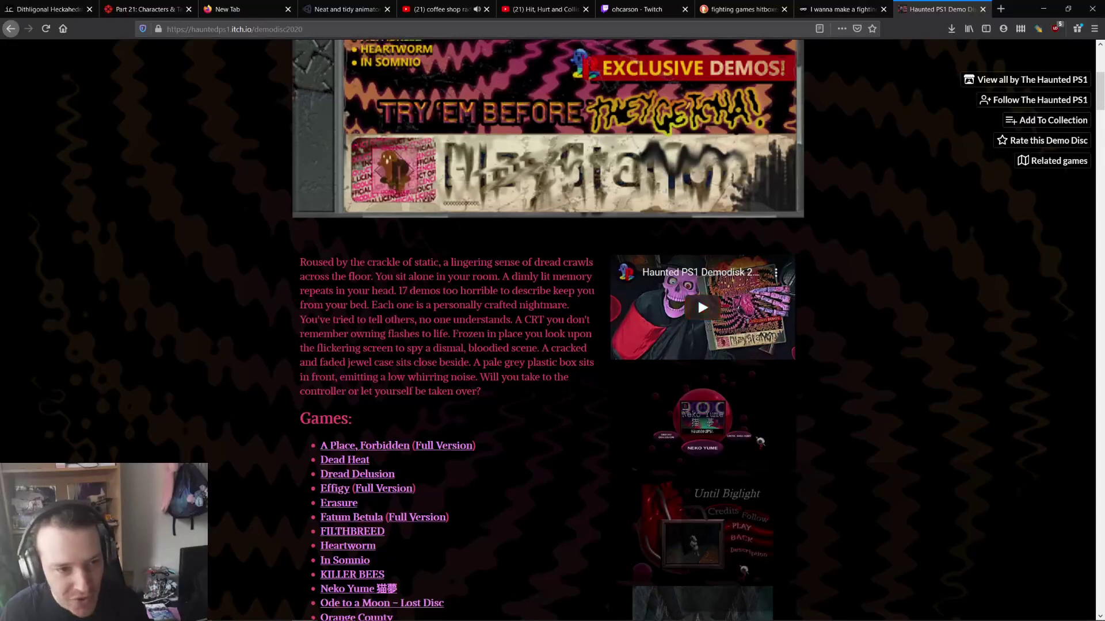
pyautogui.scroll(6, 411, 310)
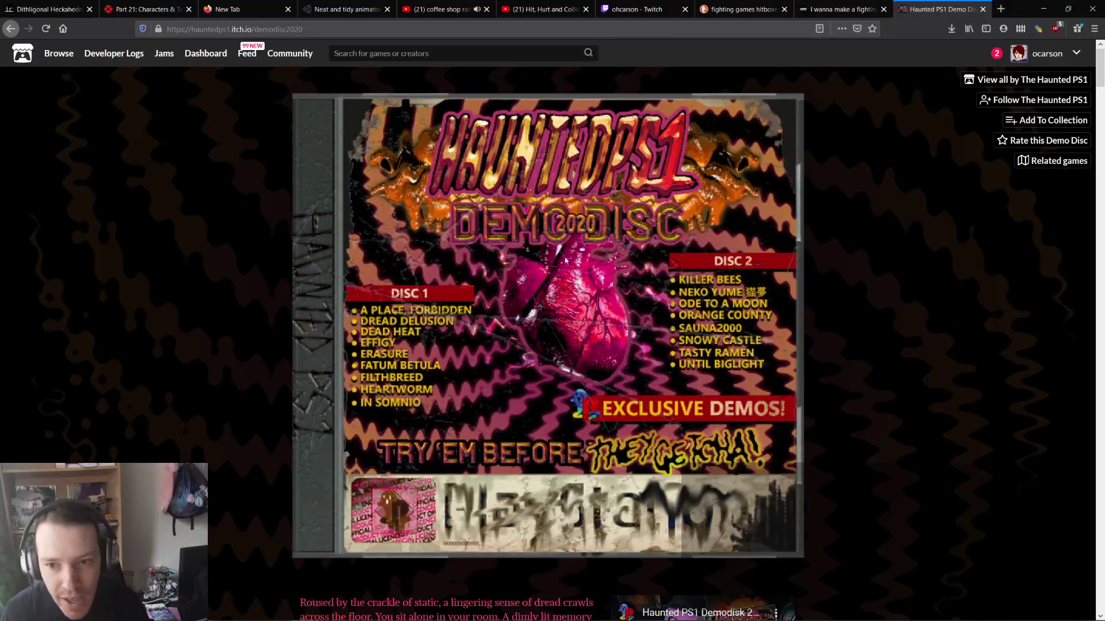
# - View all projects by The Haunted PS1 and open the Haunted PS1 Madvent Calendar 2020 page in a new tab
pyautogui.click(1035, 81)
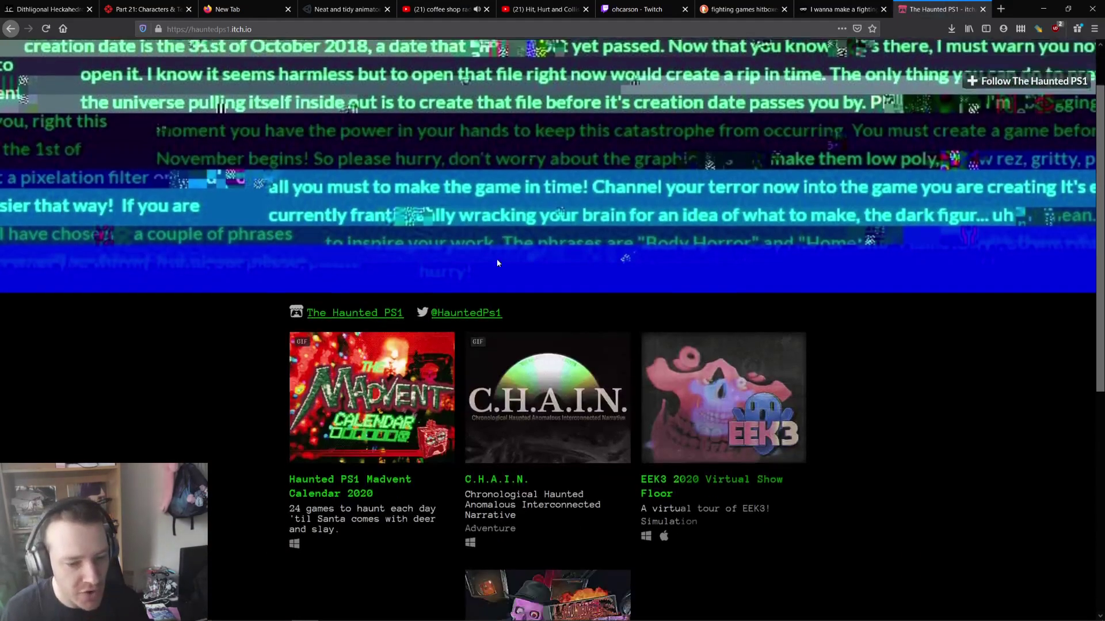
pyautogui.scroll(-5, 499, 263)
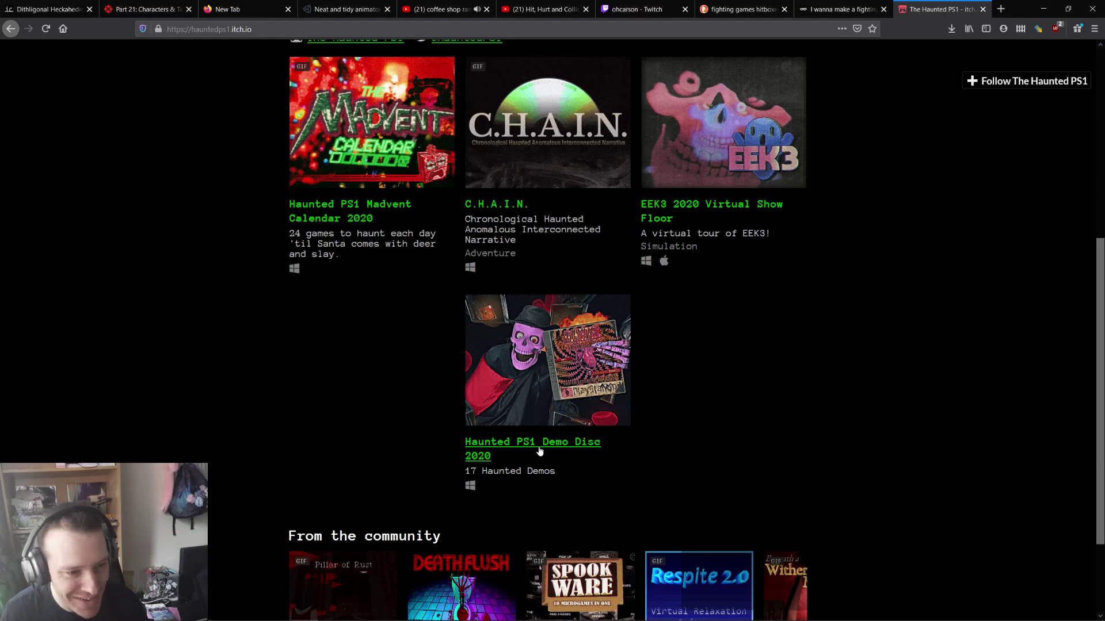
pyautogui.middleClick(337, 215)
pyautogui.click(943, 9)
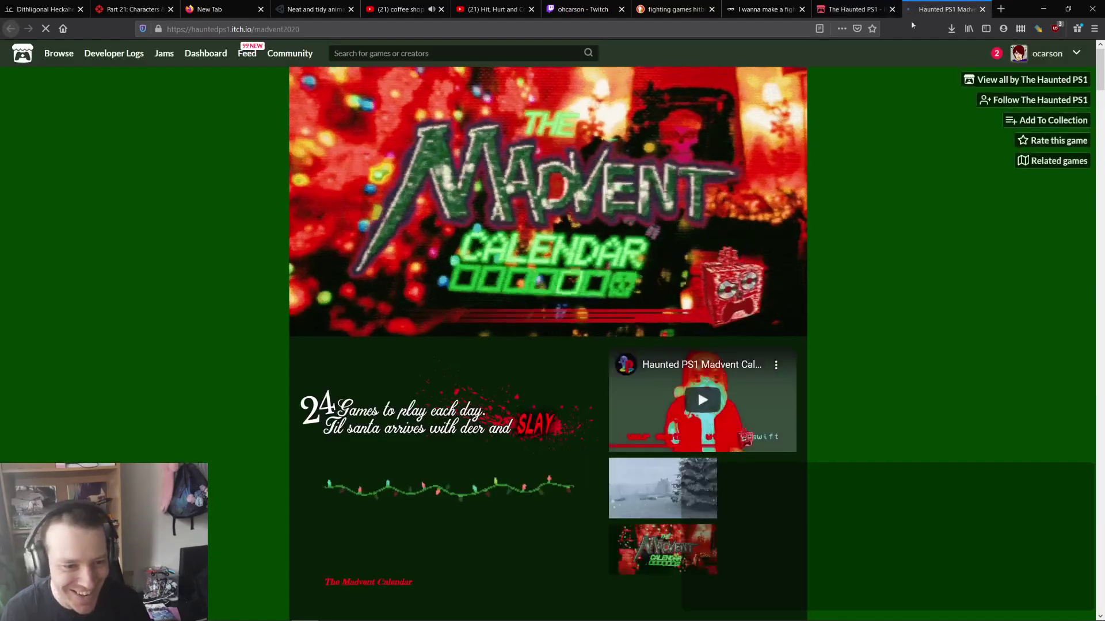
# - Look through the Madvent Calendar page's description, download section and comments, and close its tab
pyautogui.scroll(-4, 499, 345)
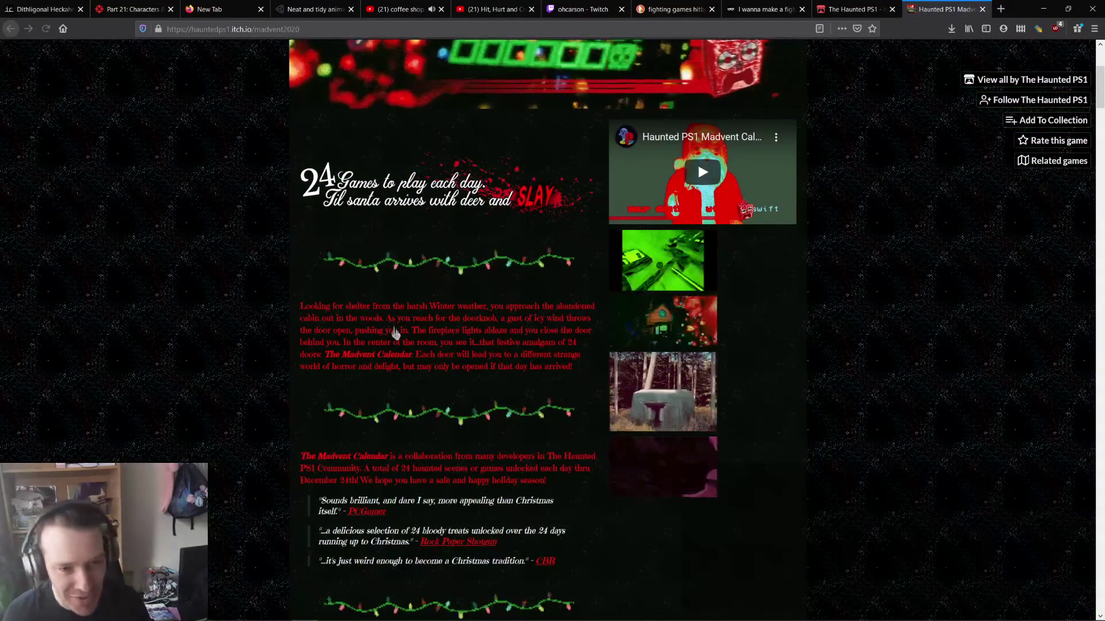
pyautogui.scroll(-10, 423, 351)
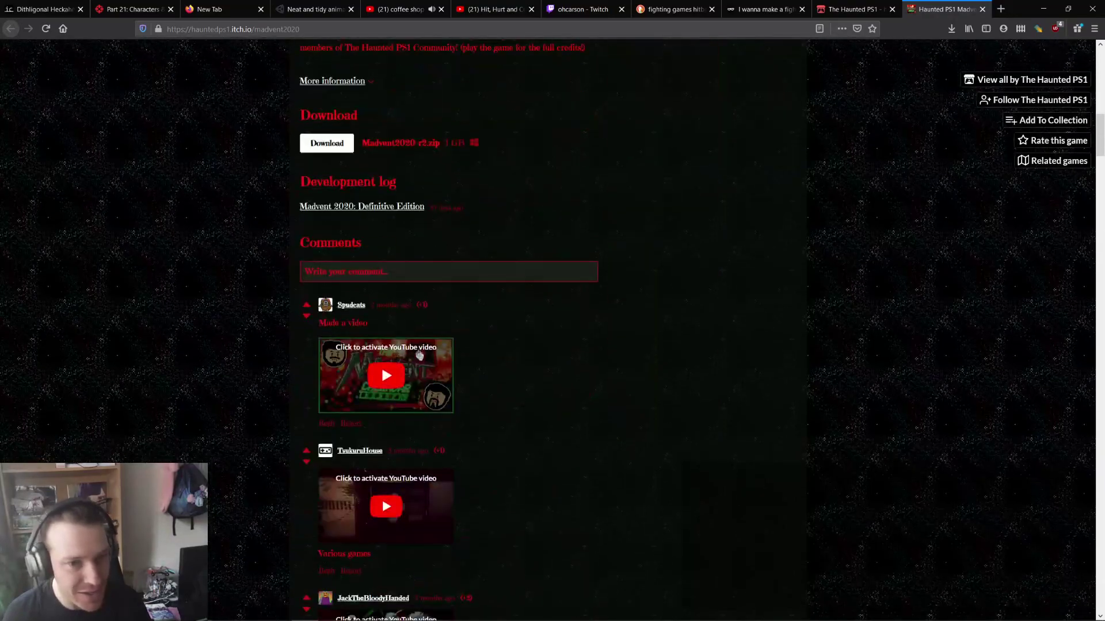
pyautogui.scroll(-8, 252, 351)
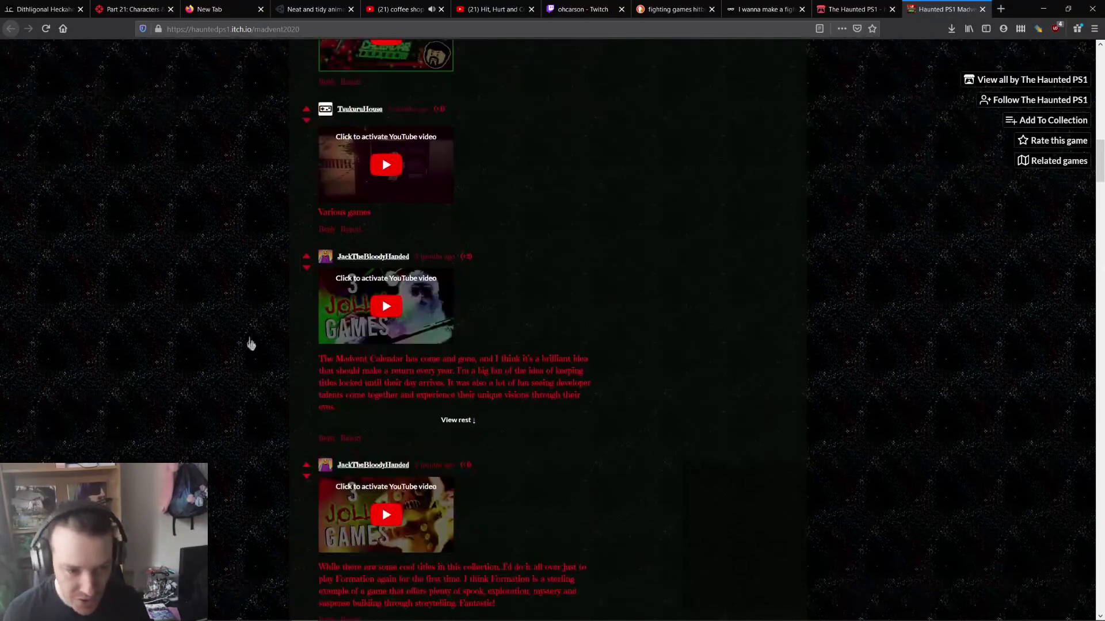
pyautogui.scroll(20, 247, 340)
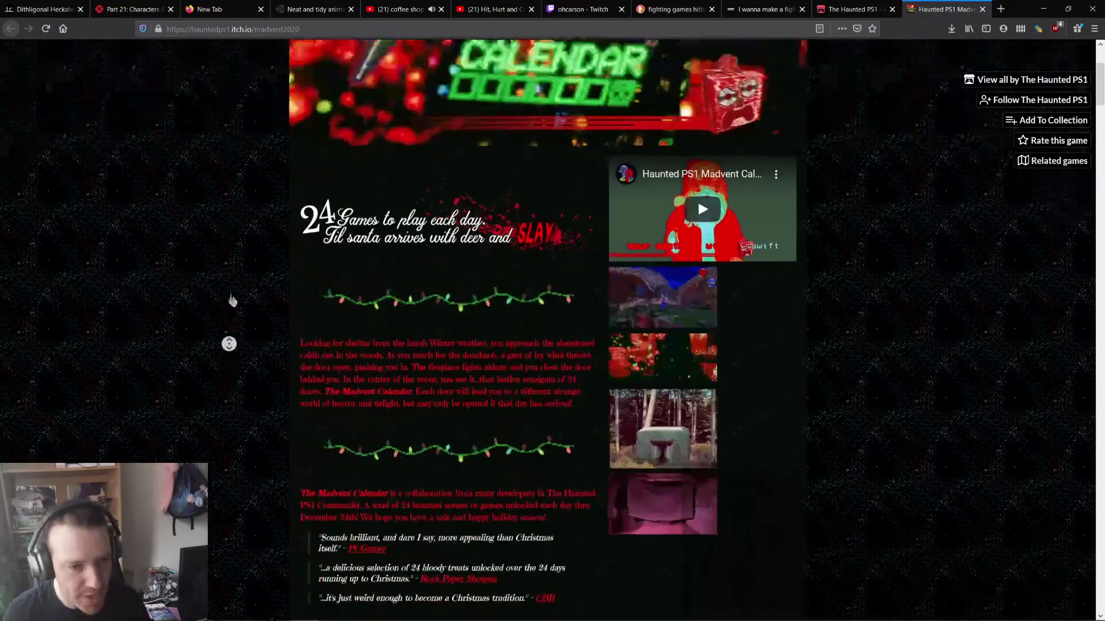
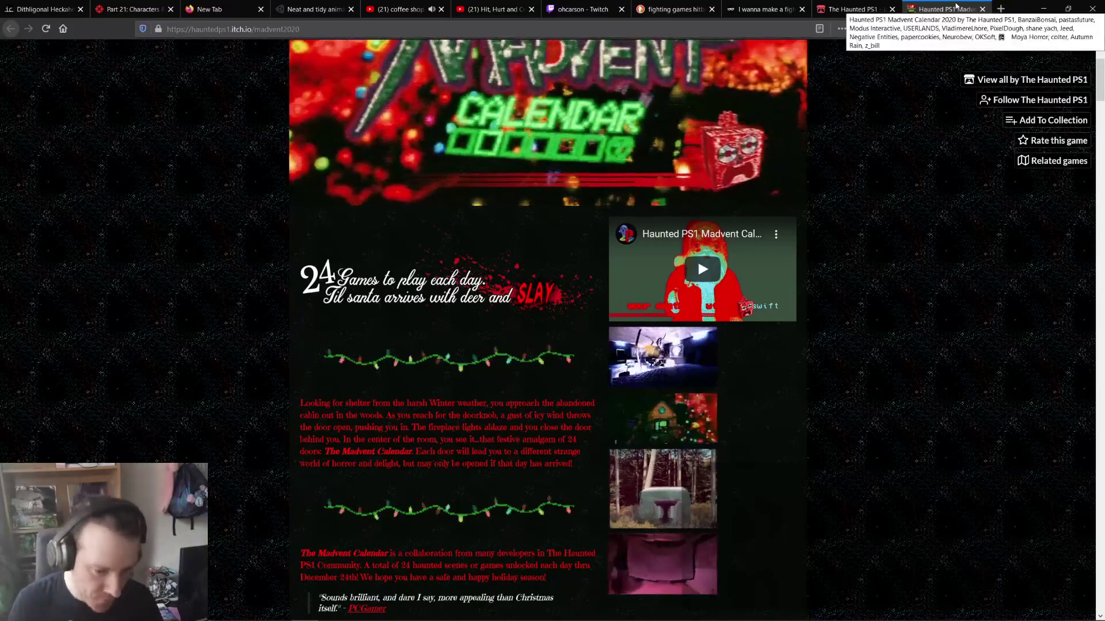
pyautogui.middleClick(956, 7)
# - Switch to Unity, enlarge the UMotion Clip Editor and check the list of existing clips
pyautogui.hotkey('alt', 'Tab')
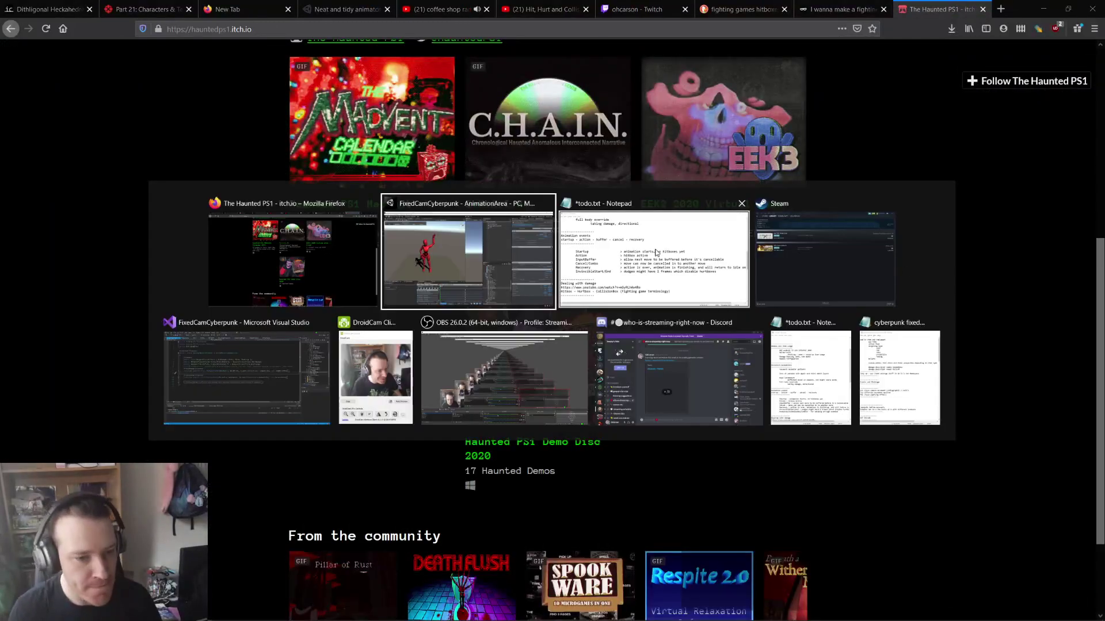
pyautogui.keyDown('alt'); pyautogui.moveTo(305, 269); pyautogui.dragTo(282, 323); pyautogui.keyUp('alt')
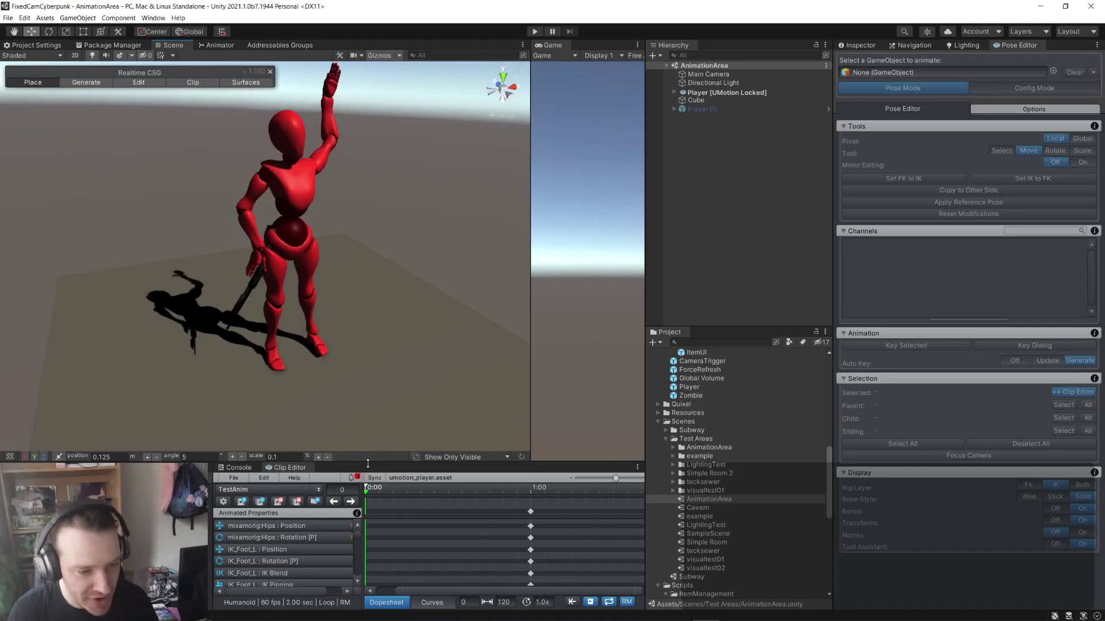
pyautogui.moveTo(367, 463); pyautogui.dragTo(366, 387)
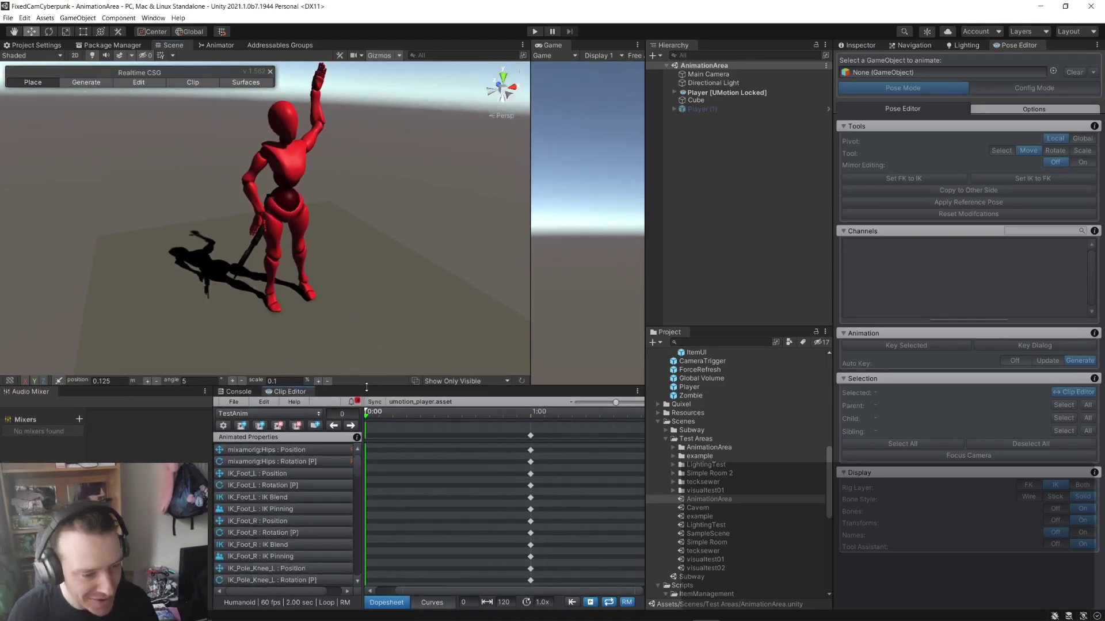
pyautogui.click(299, 414)
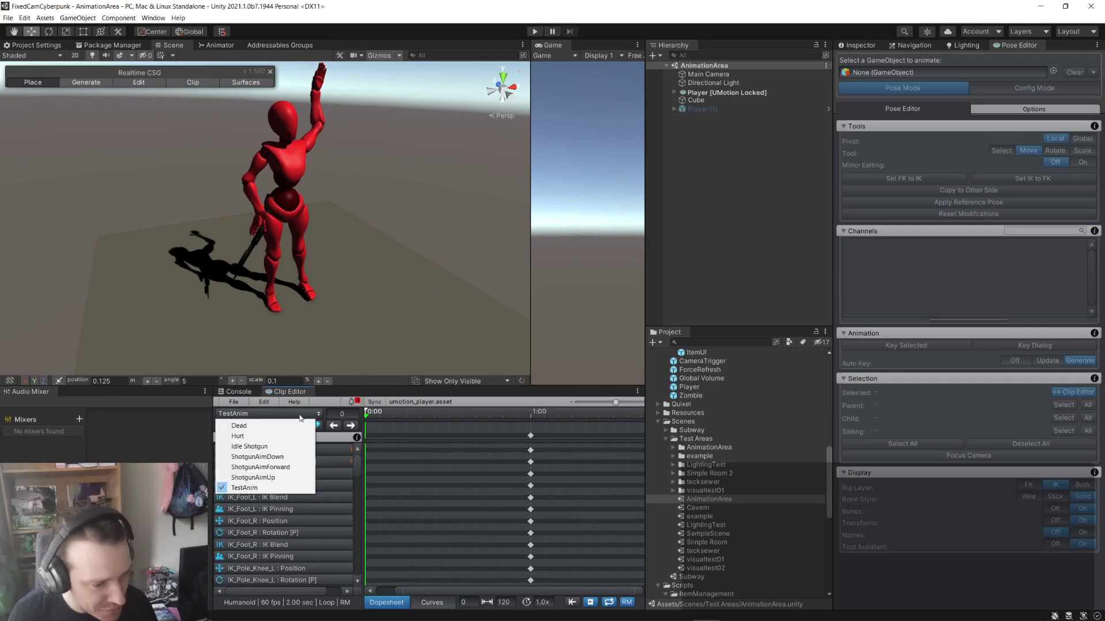
pyautogui.click(374, 397)
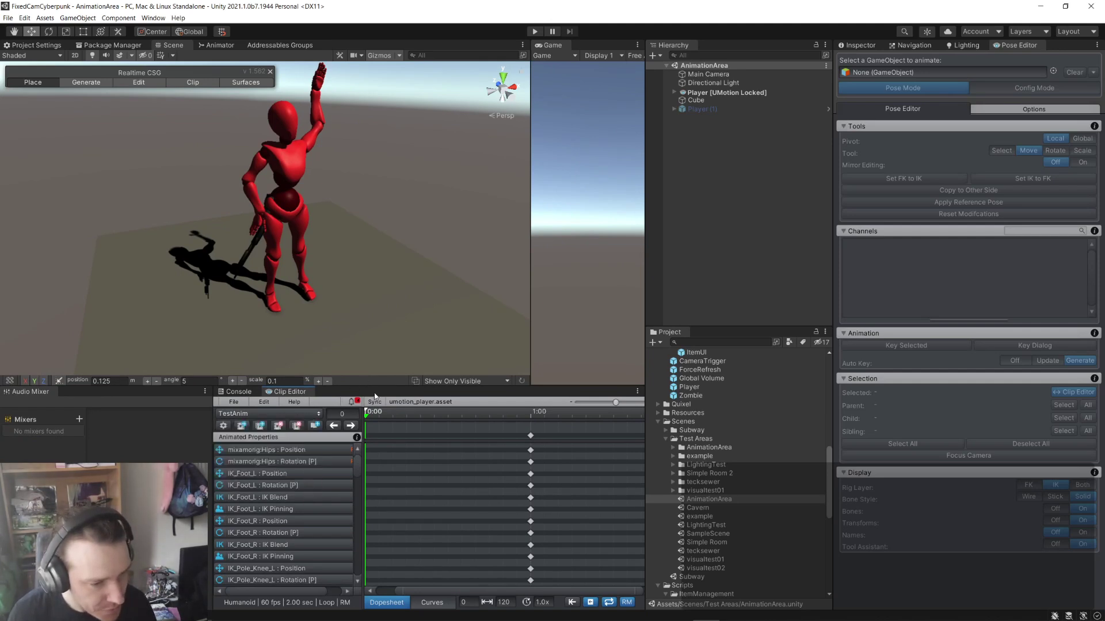
# - Create a new UMotion clip named Punch and look through its animated properties
pyautogui.click(242, 425)
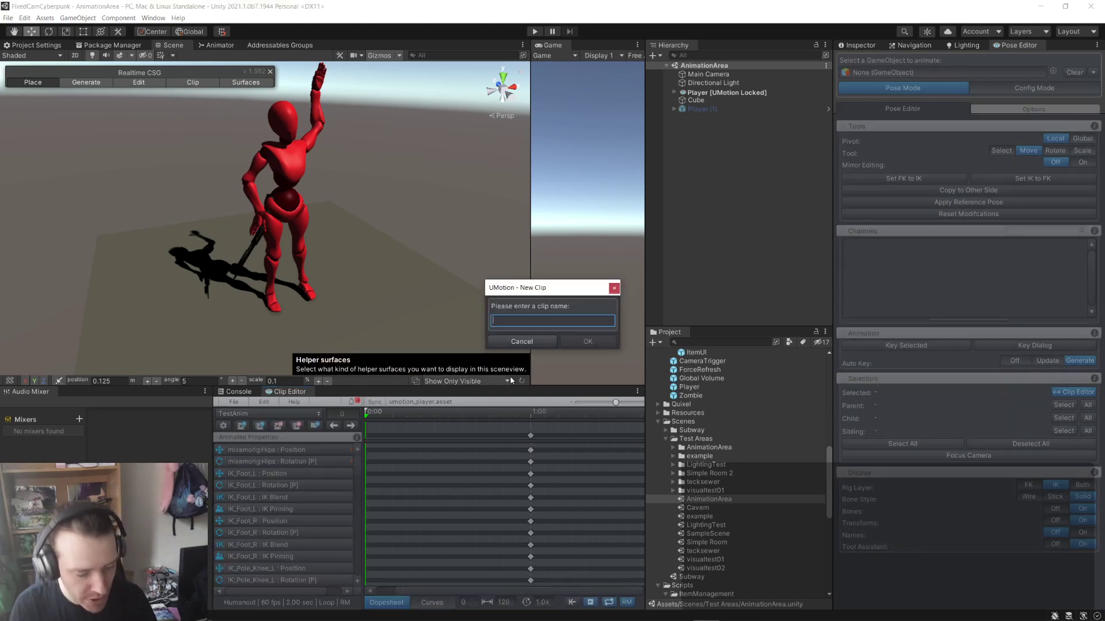
pyautogui.write('Punch')
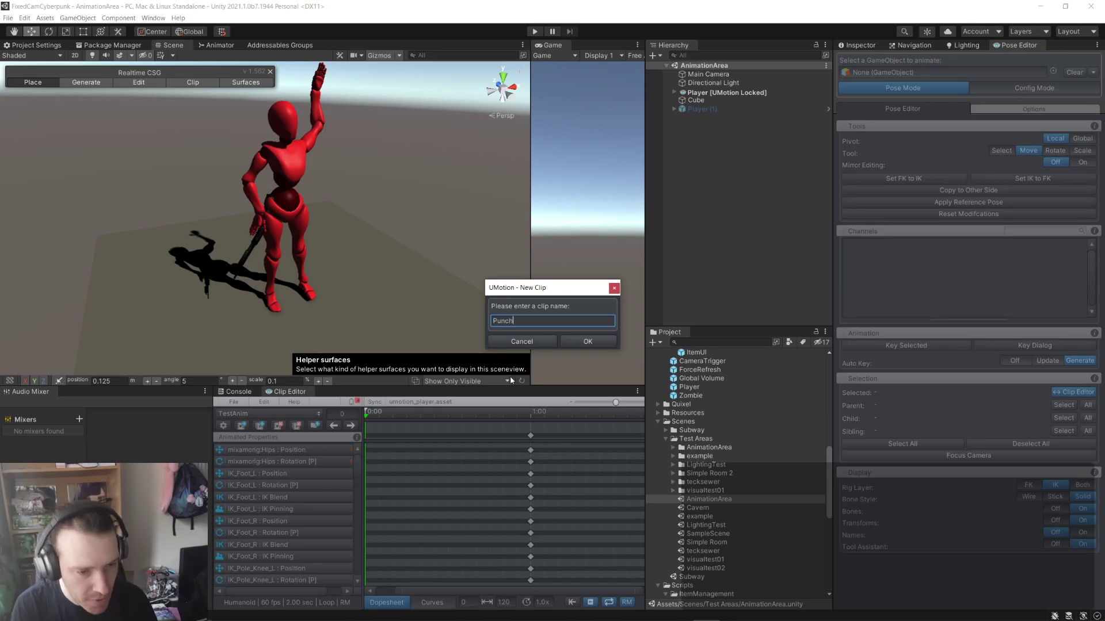
pyautogui.press('Return')
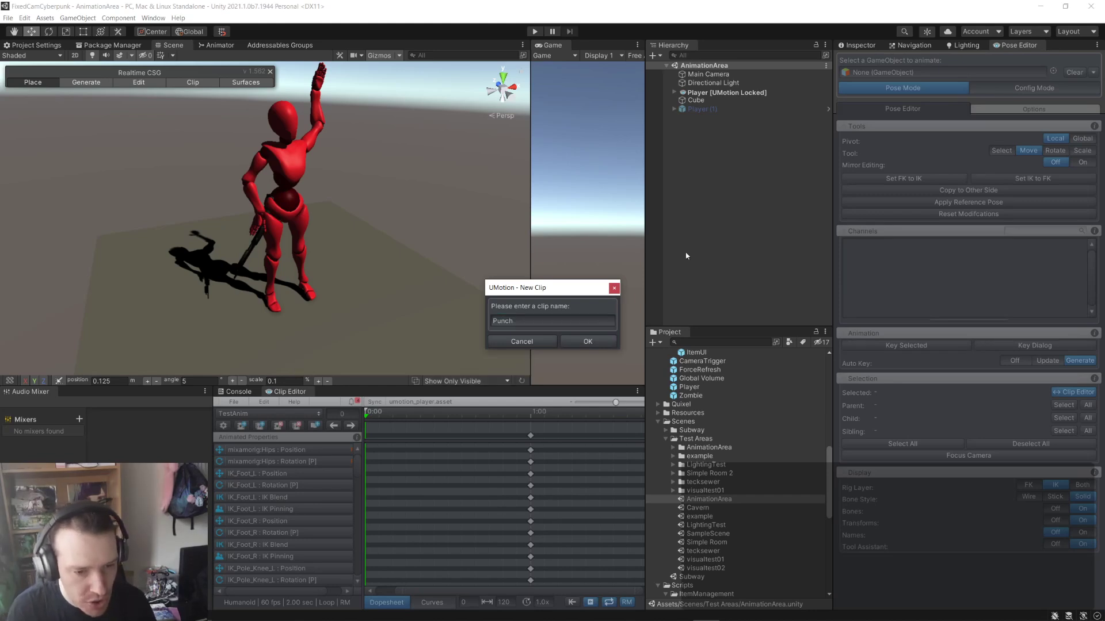
pyautogui.click(595, 338)
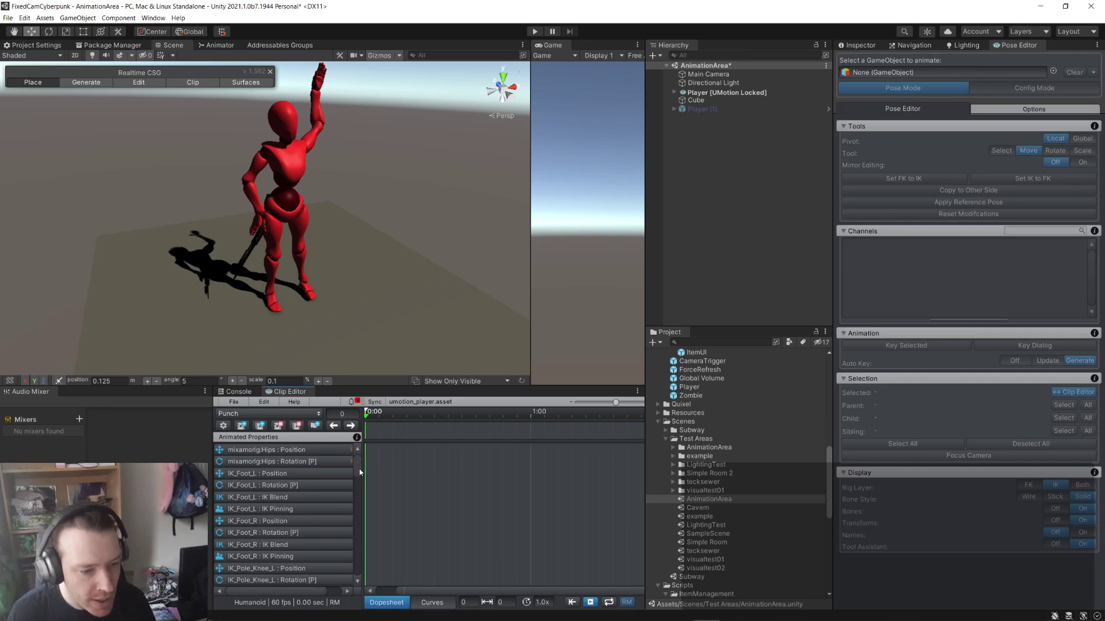
pyautogui.scroll(-10, 346, 509)
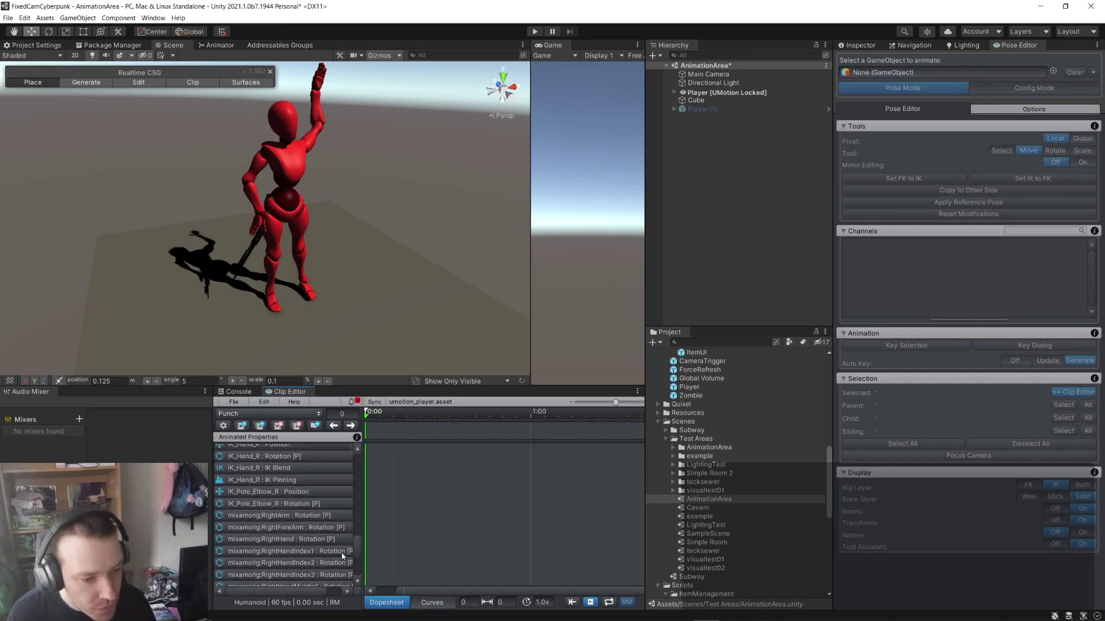
pyautogui.scroll(3, 341, 547)
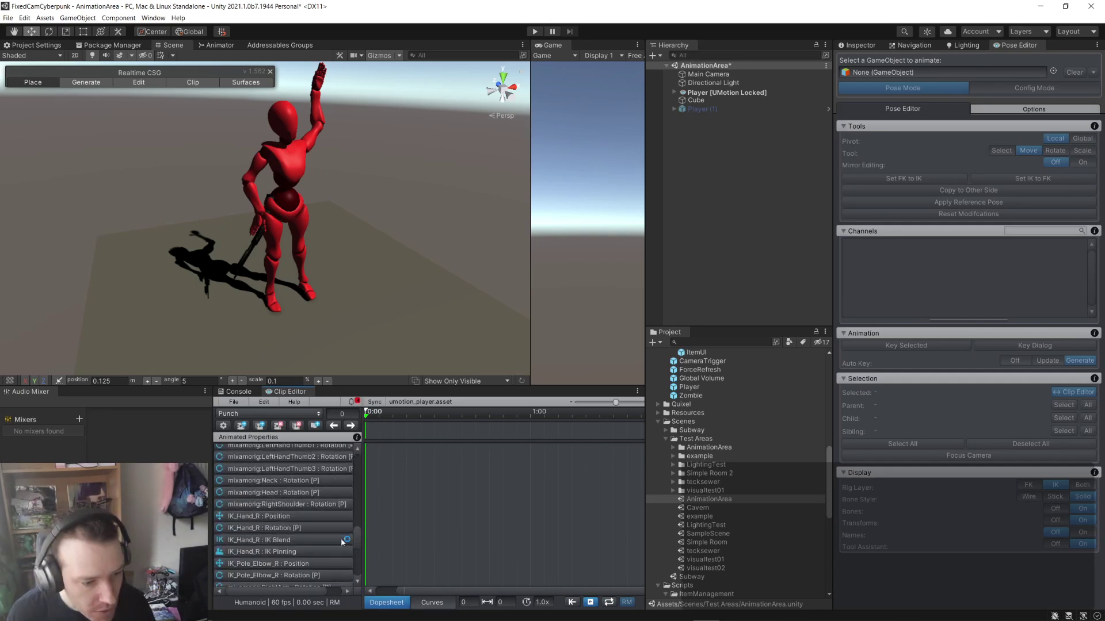
pyautogui.moveTo(357, 534); pyautogui.dragTo(359, 462)
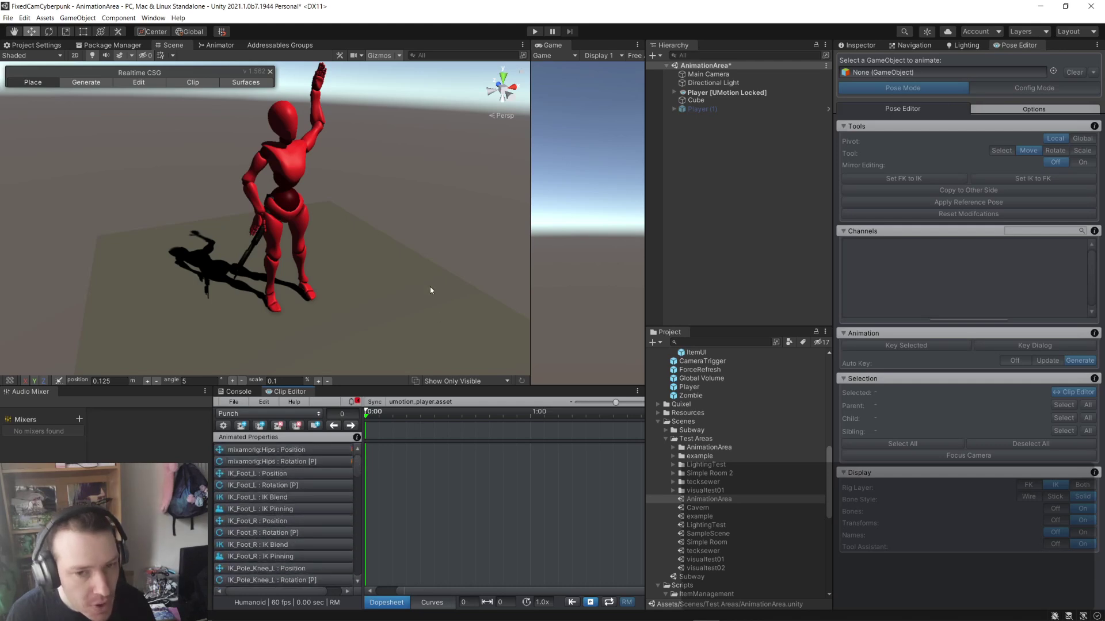
# - Hide the Realtime CSG window from the Scene view and view the player model from the front
pyautogui.click(153, 18)
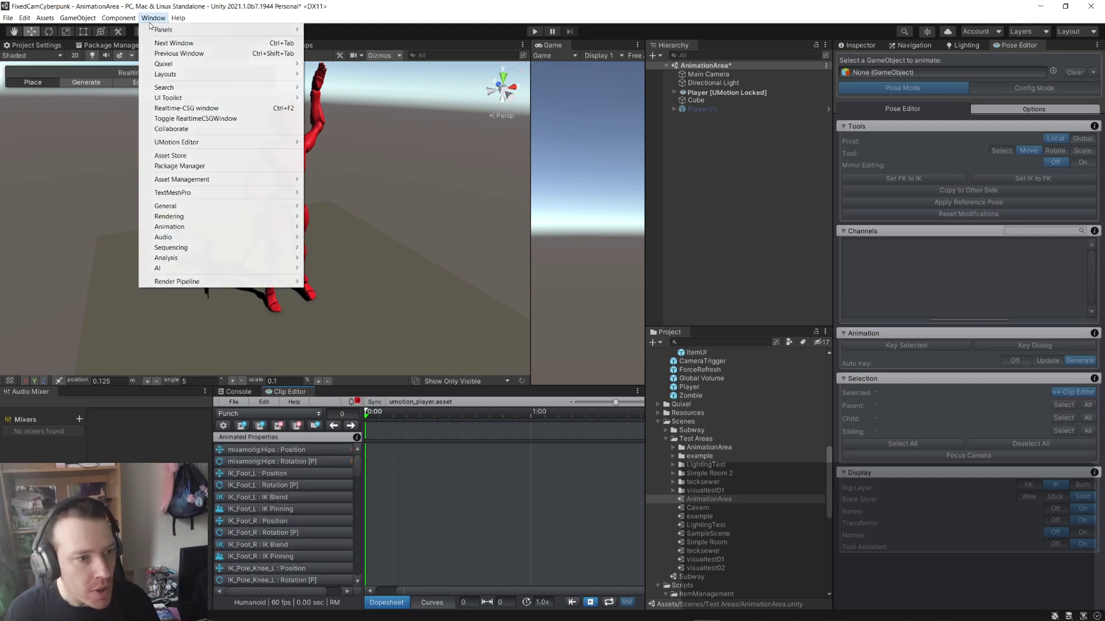
pyautogui.click(216, 112)
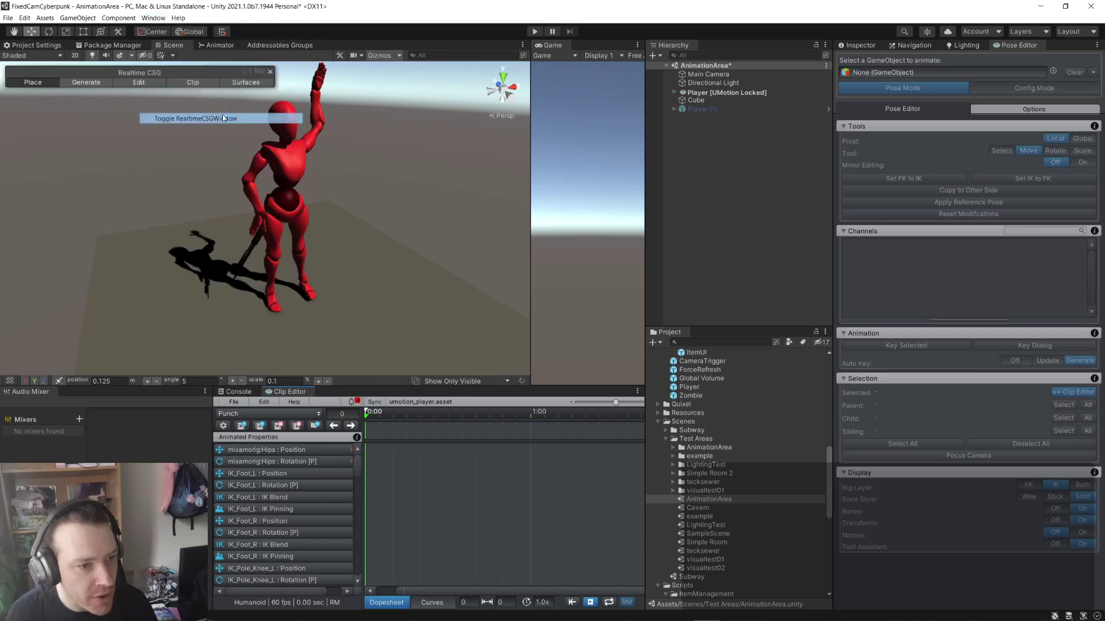
pyautogui.keyDown('alt'); pyautogui.moveTo(444, 185); pyautogui.dragTo(351, 178); pyautogui.keyUp('alt')
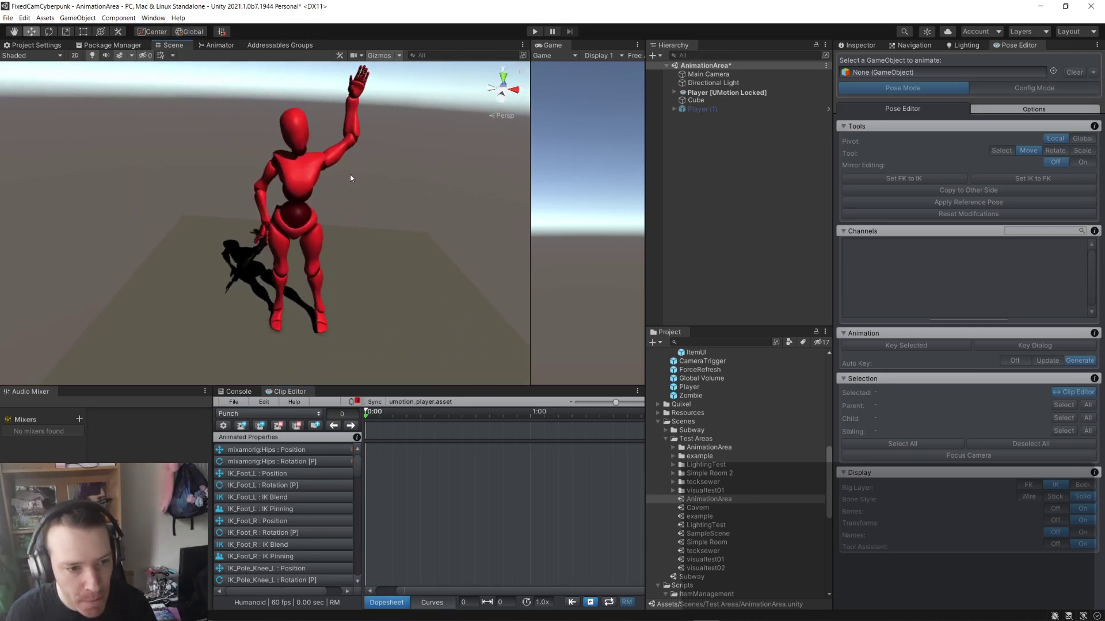
# - Try to assign the UMotion-locked Player from the Hierarchy as the GameObject to animate in the Pose Editor
pyautogui.click(741, 93)
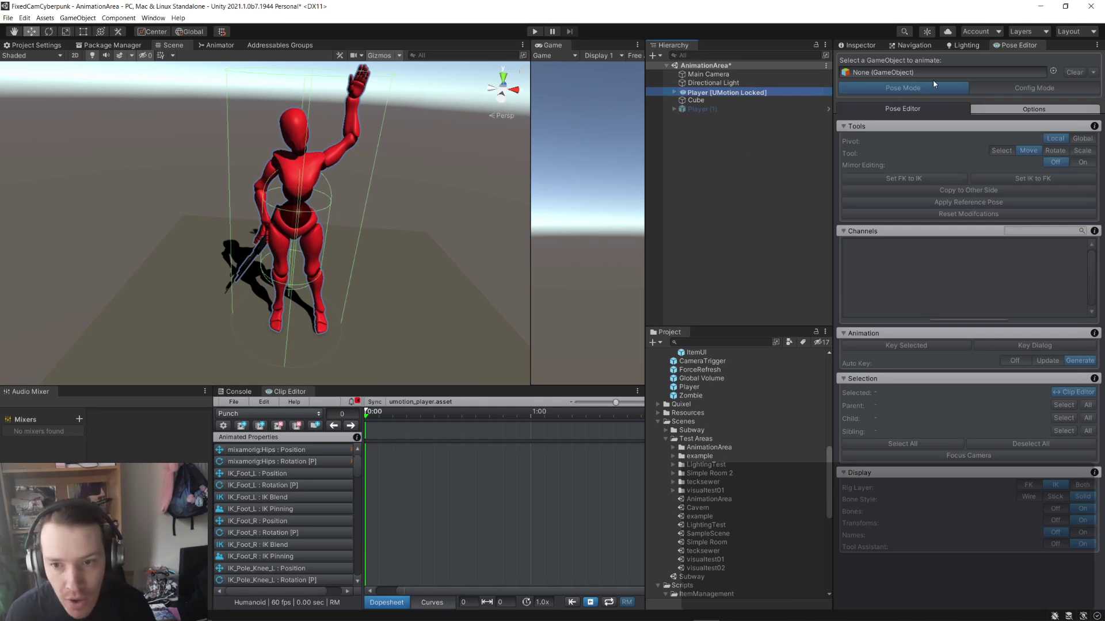
pyautogui.moveTo(811, 84); pyautogui.dragTo(935, 73)
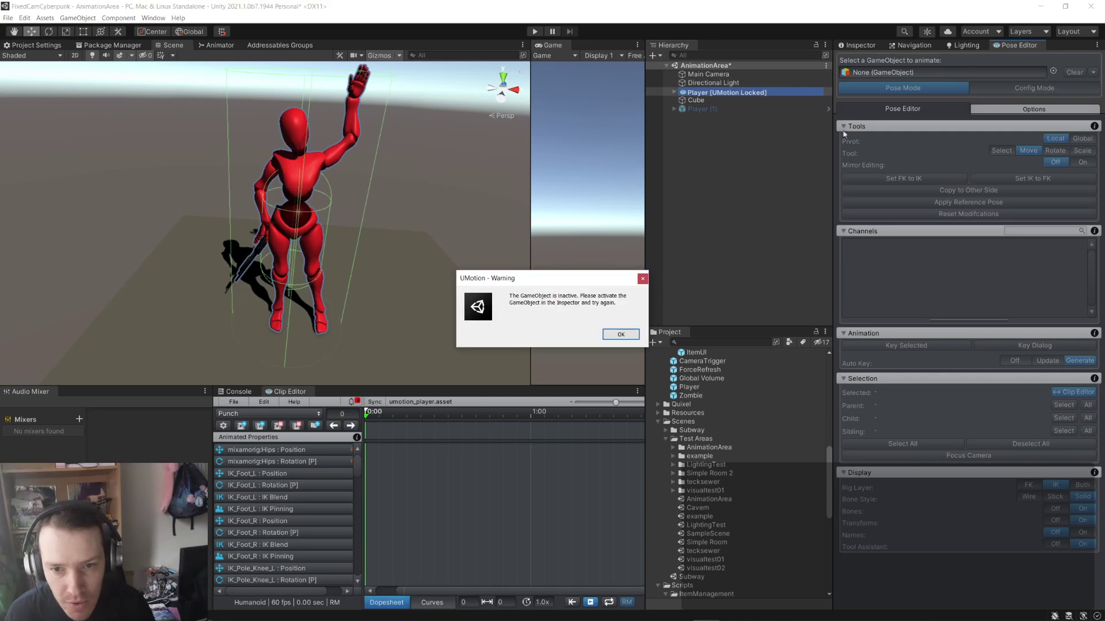
pyautogui.click(621, 335)
pyautogui.click(755, 146)
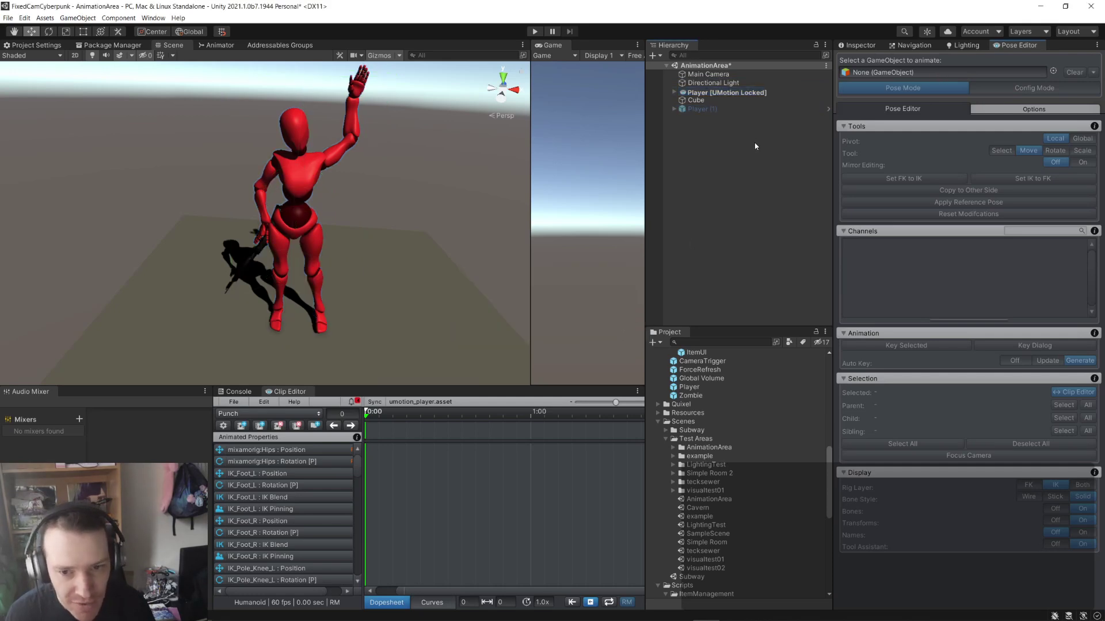
pyautogui.click(915, 90)
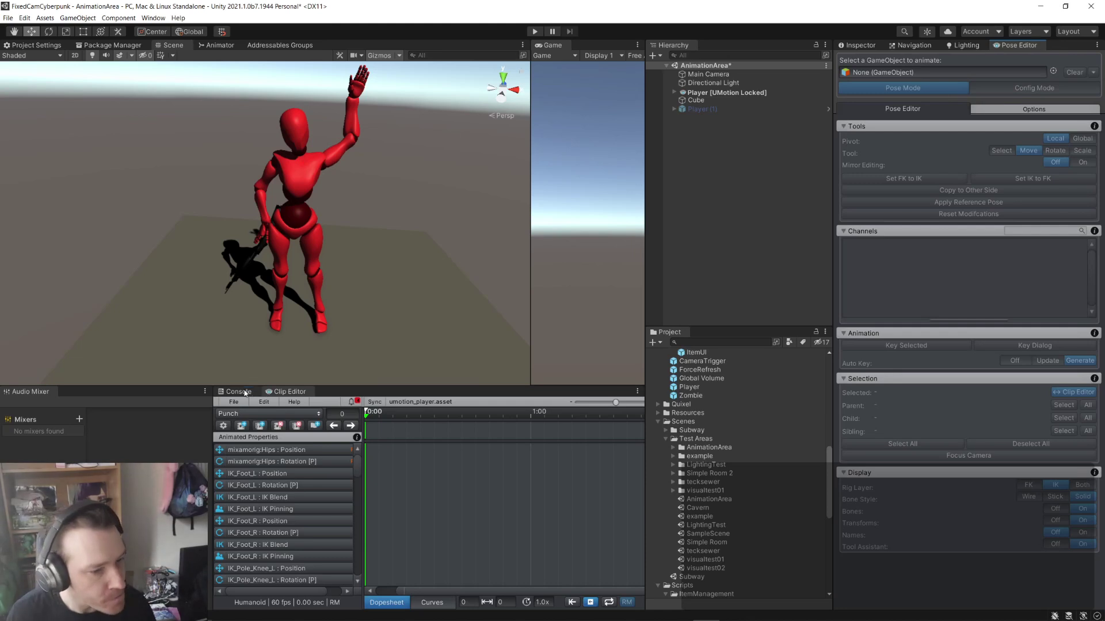
# - Try to choose Player (1) and the first Player entry as the animated GameObject from UMotion's scene object list
pyautogui.click(716, 94)
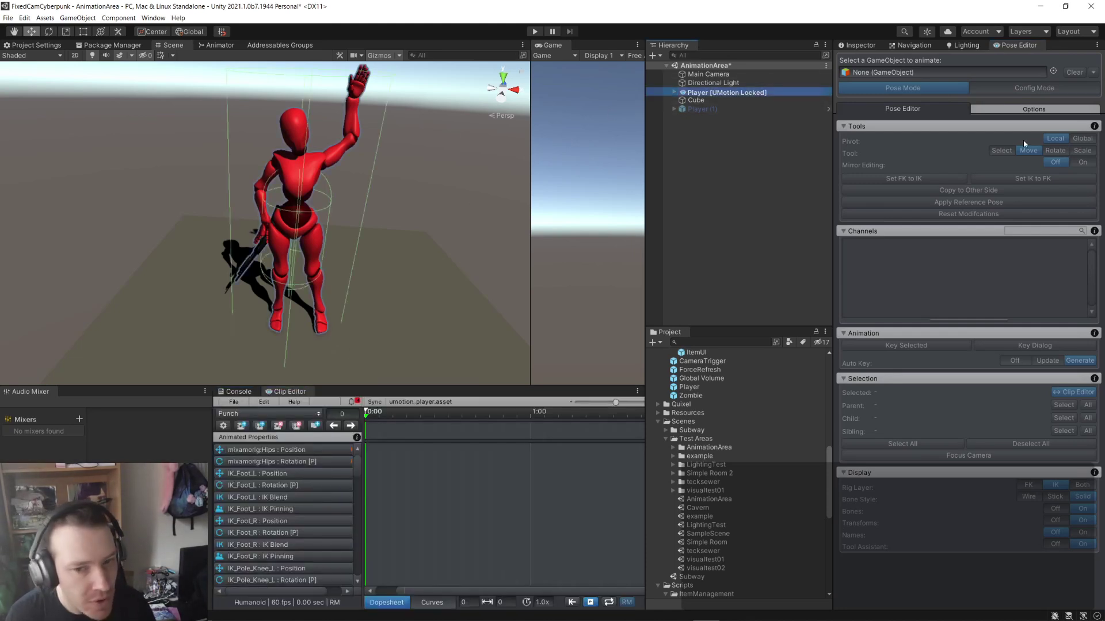
pyautogui.click(1053, 71)
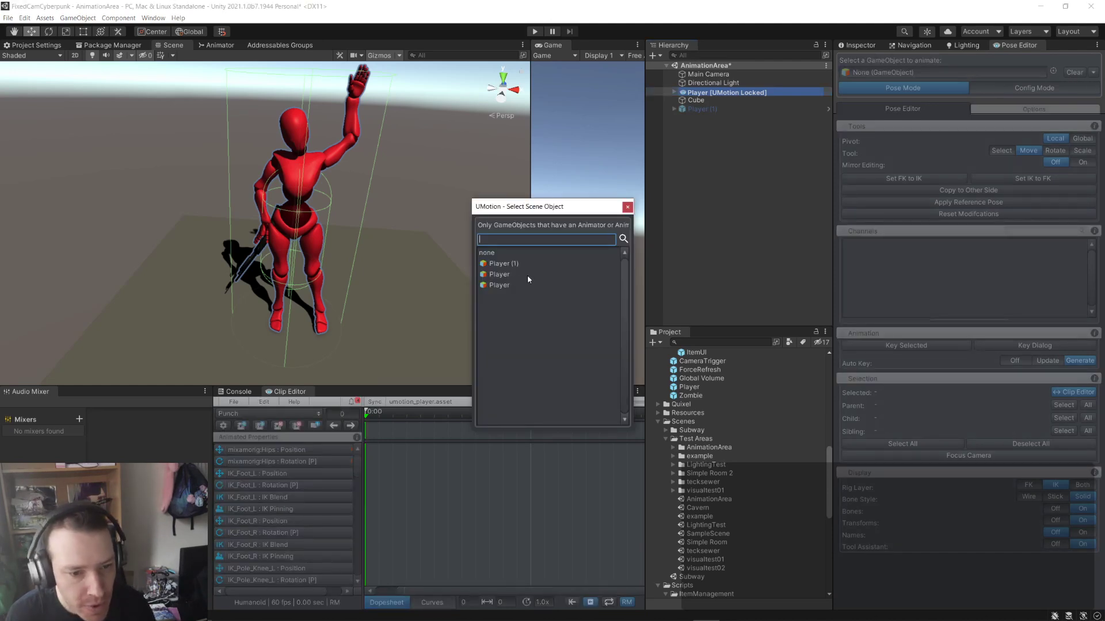
pyautogui.doubleClick(505, 263)
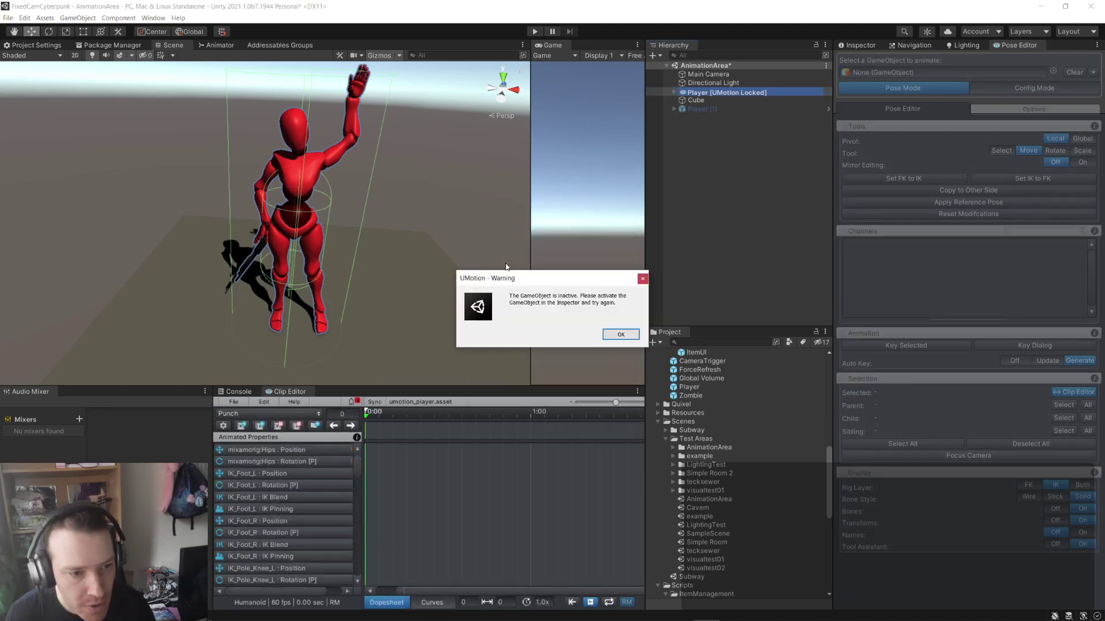
pyautogui.click(621, 335)
pyautogui.click(802, 116)
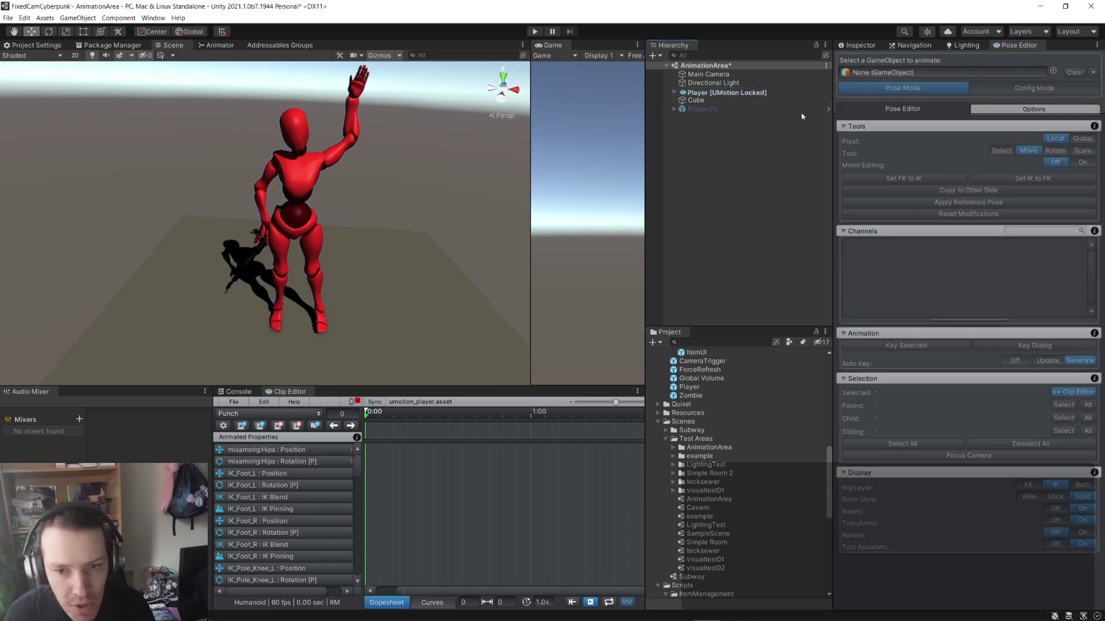
pyautogui.click(1053, 72)
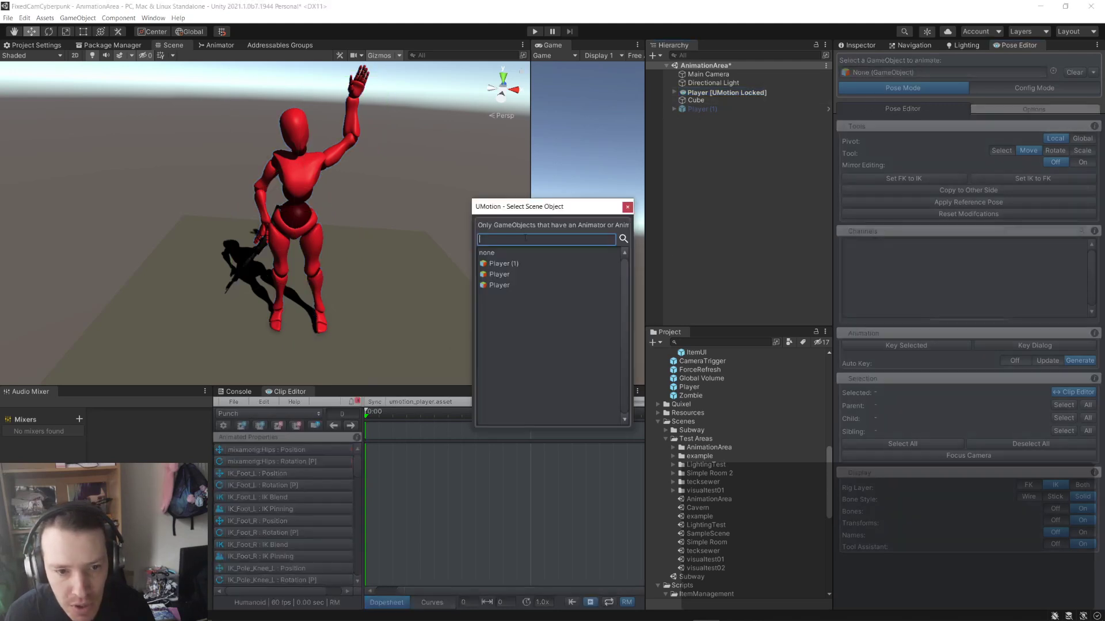
pyautogui.click(502, 274)
pyautogui.click(502, 274)
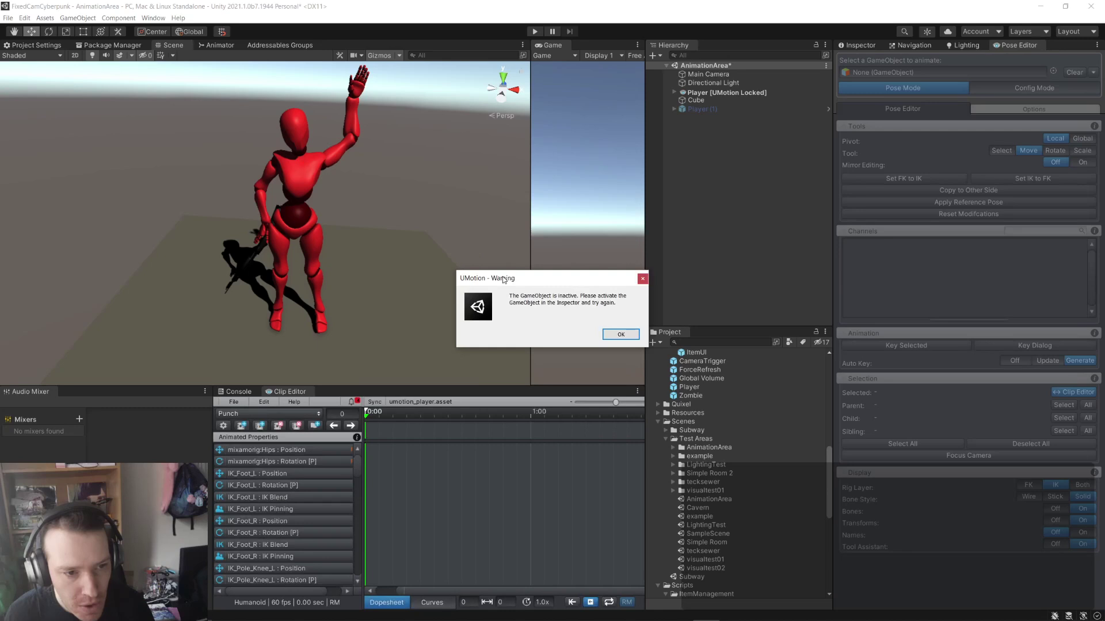
pyautogui.click(621, 333)
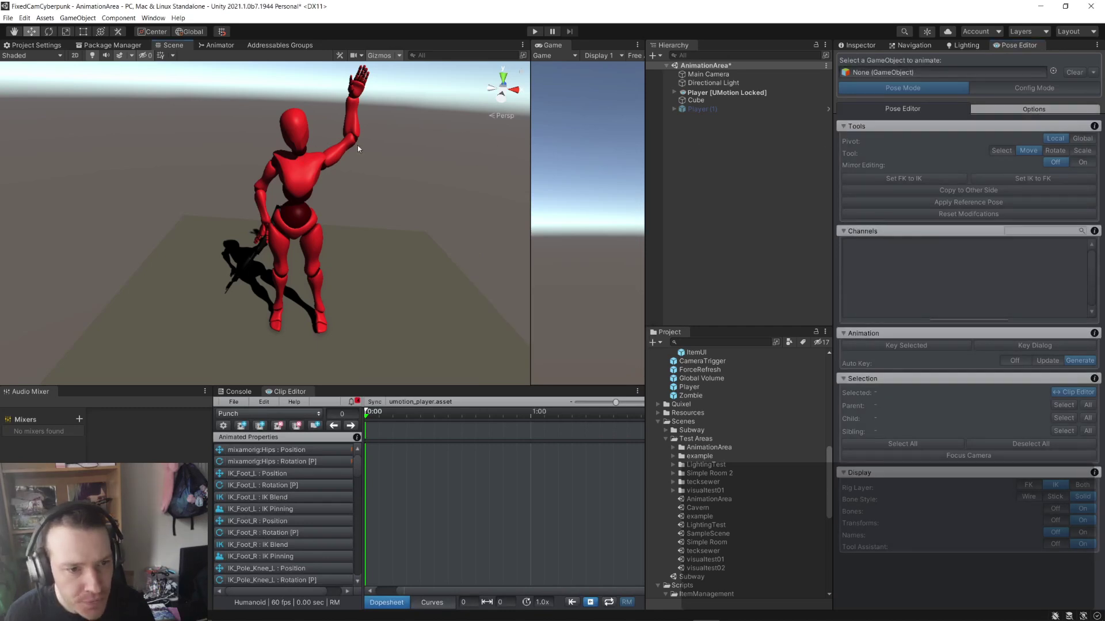
# - Check the Console errors and reload the AnimationArea scene without saving its changes
pyautogui.click(239, 392)
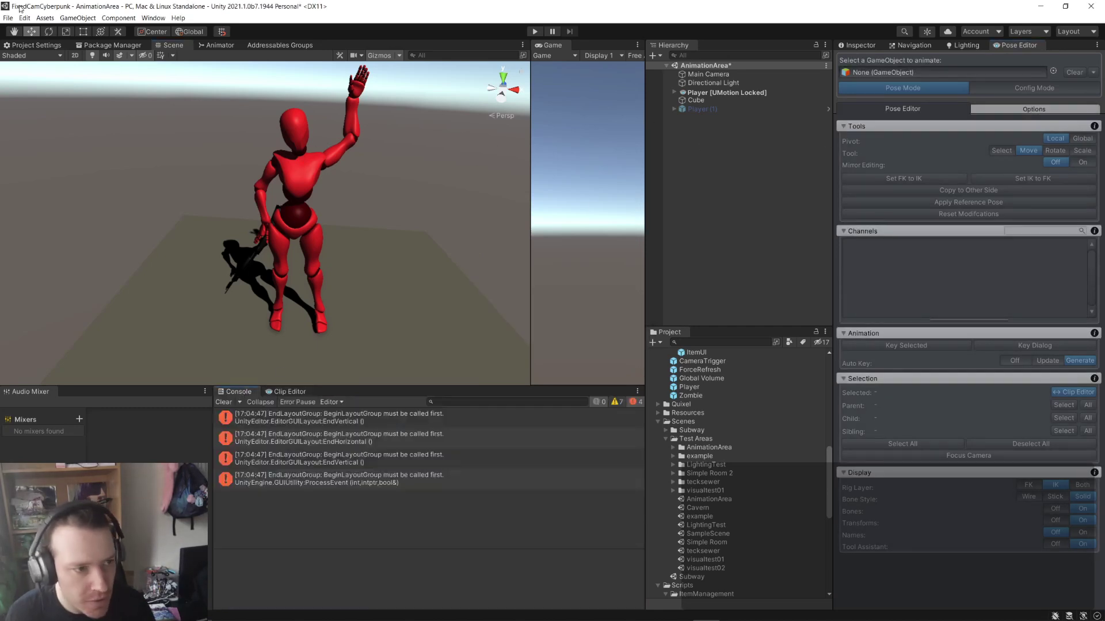
pyautogui.doubleClick(709, 499)
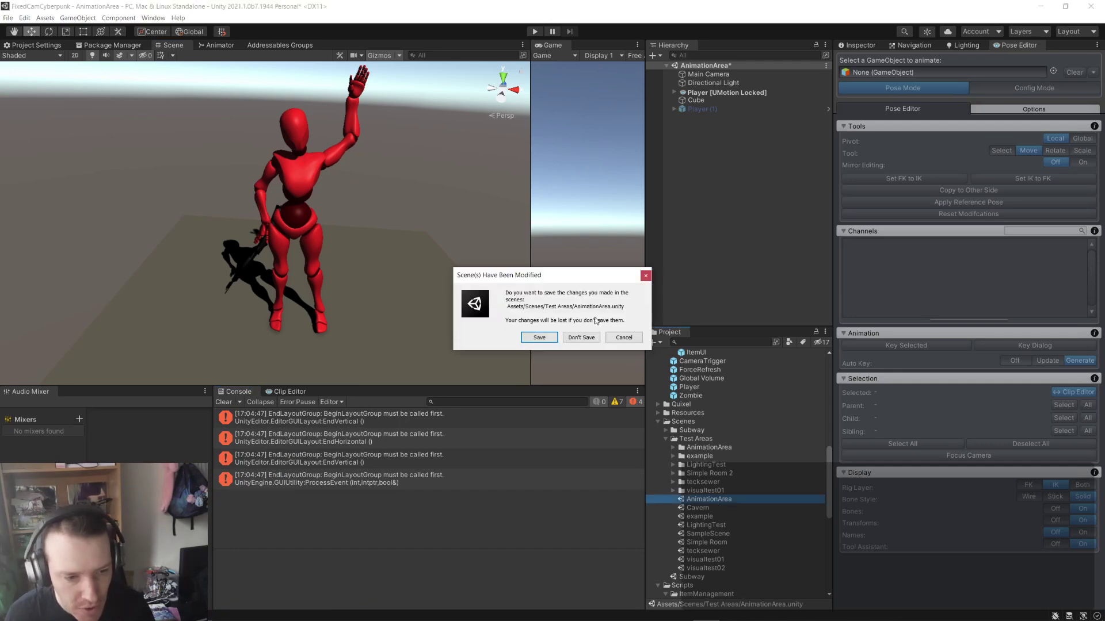
pyautogui.click(589, 335)
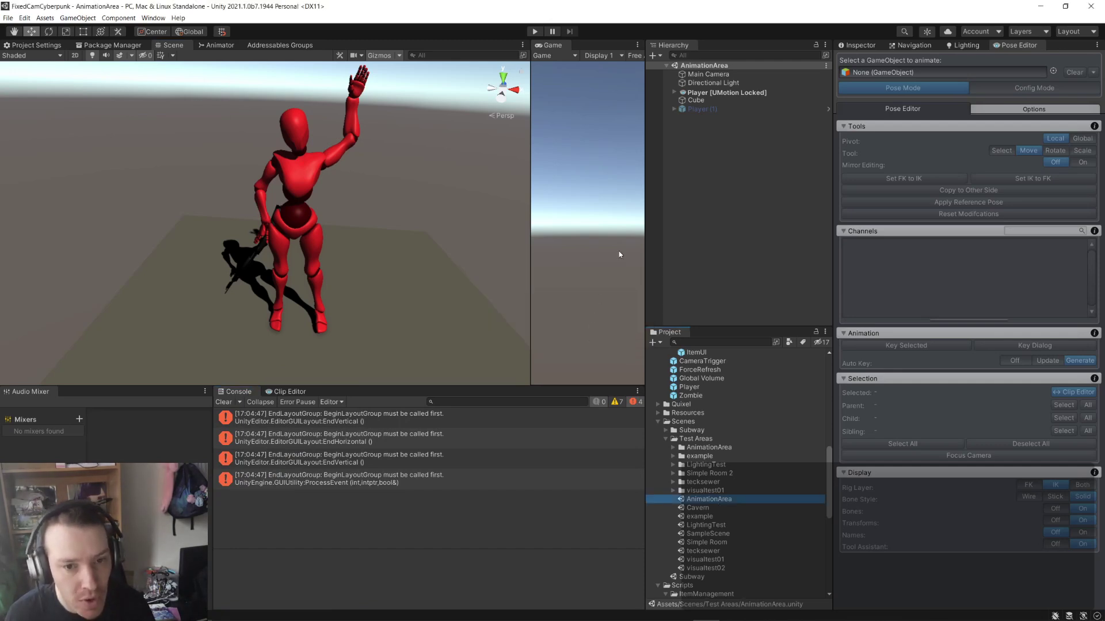
# - Retry choosing Player from UMotion's scene object list in the reloaded scene and check the locked Player's components in the Inspector
pyautogui.click(747, 94)
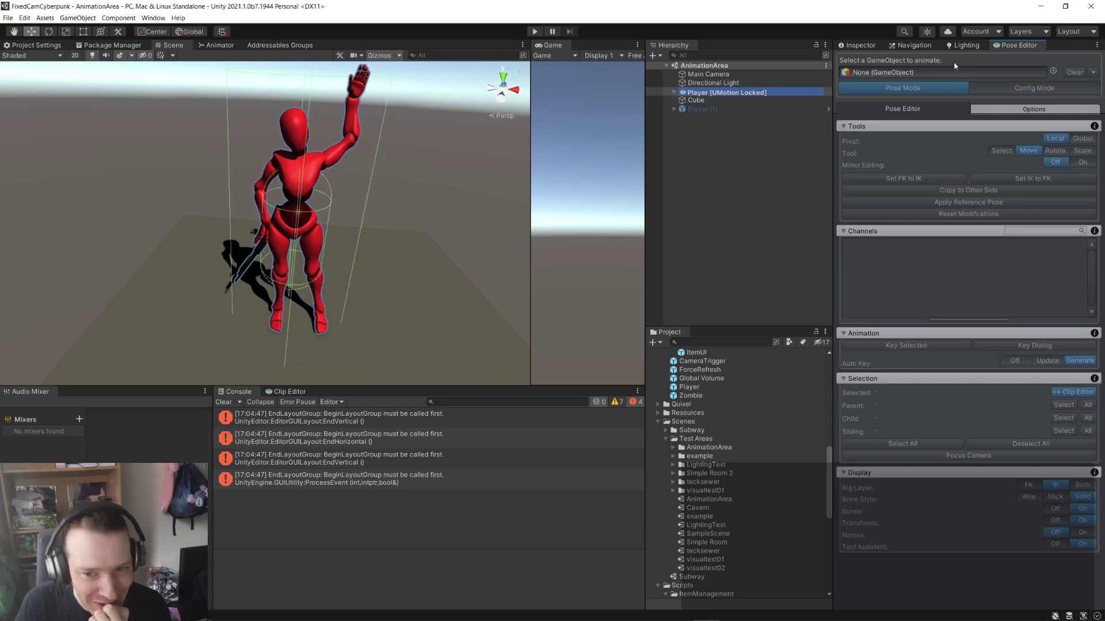
pyautogui.click(1052, 72)
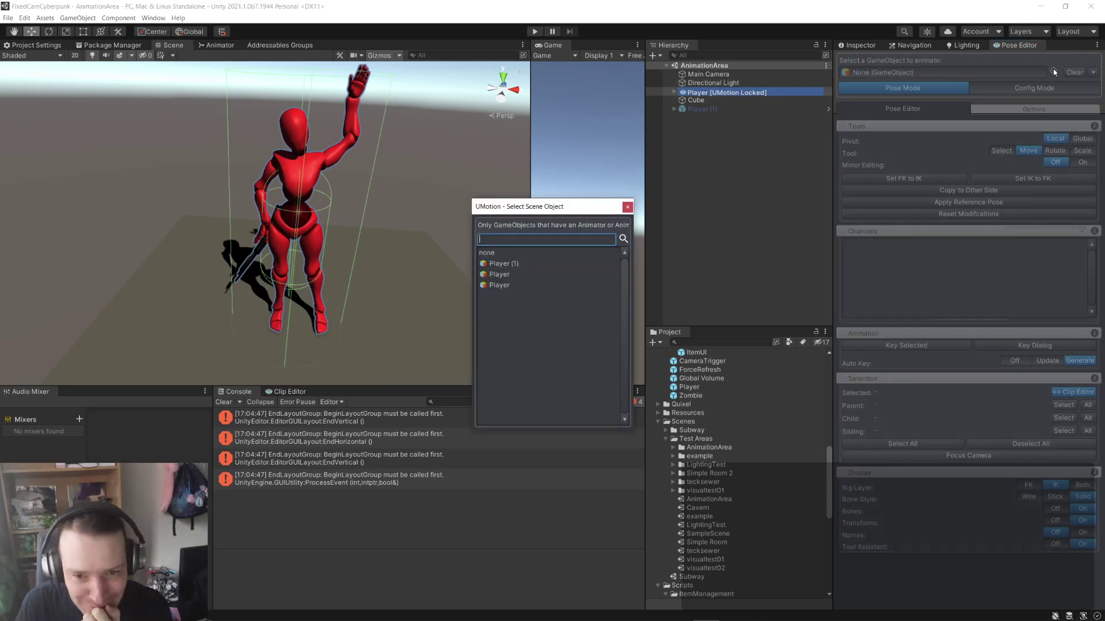
pyautogui.click(499, 264)
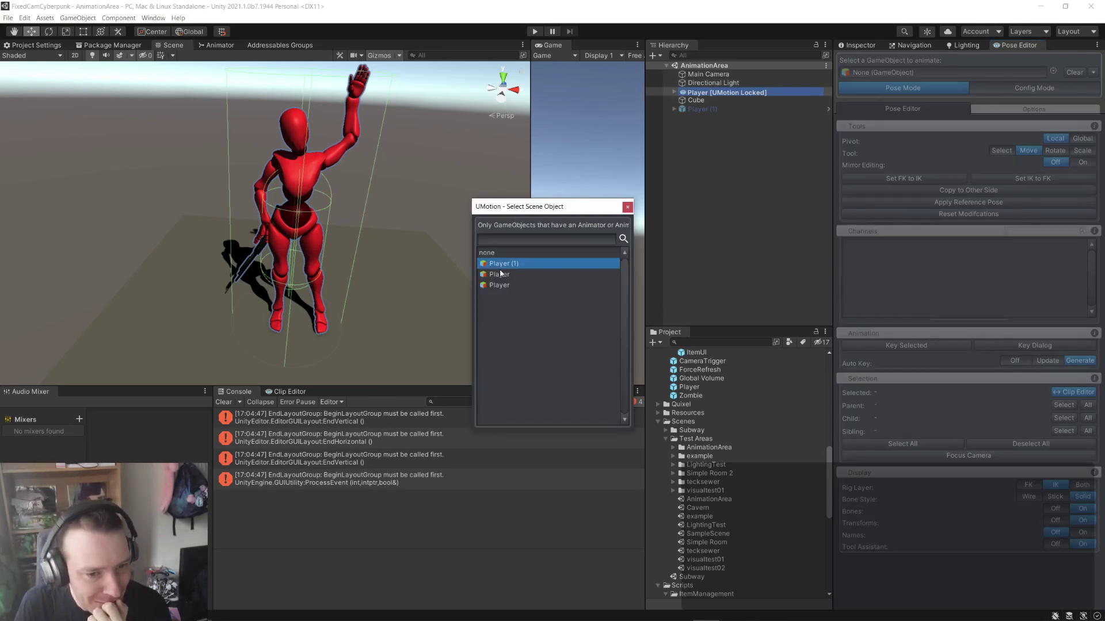
pyautogui.doubleClick(496, 275)
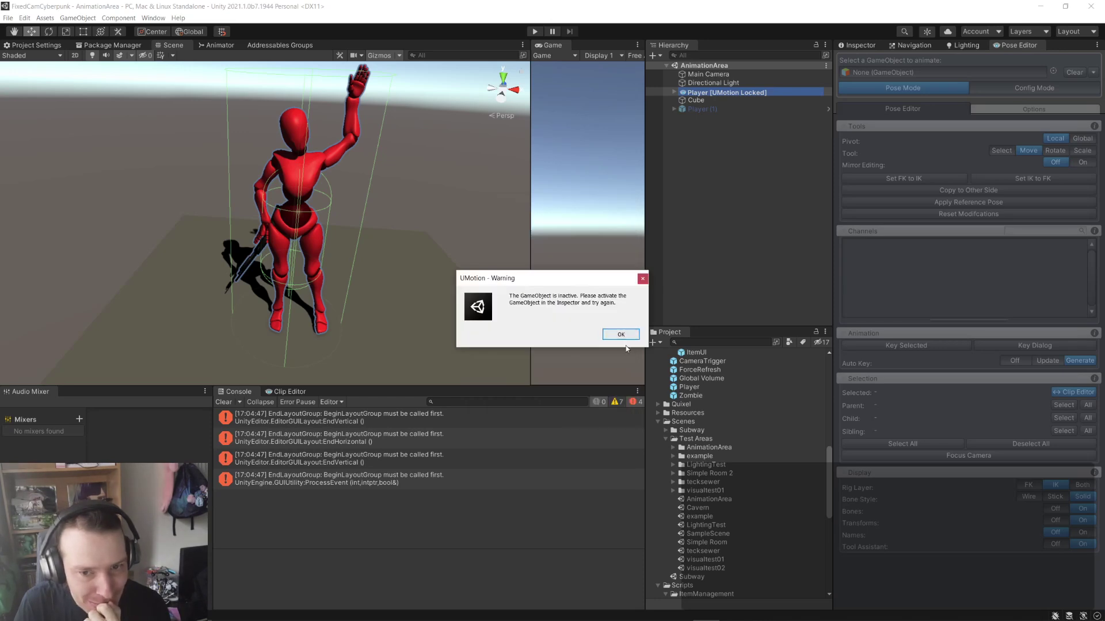
pyautogui.click(620, 335)
pyautogui.click(866, 44)
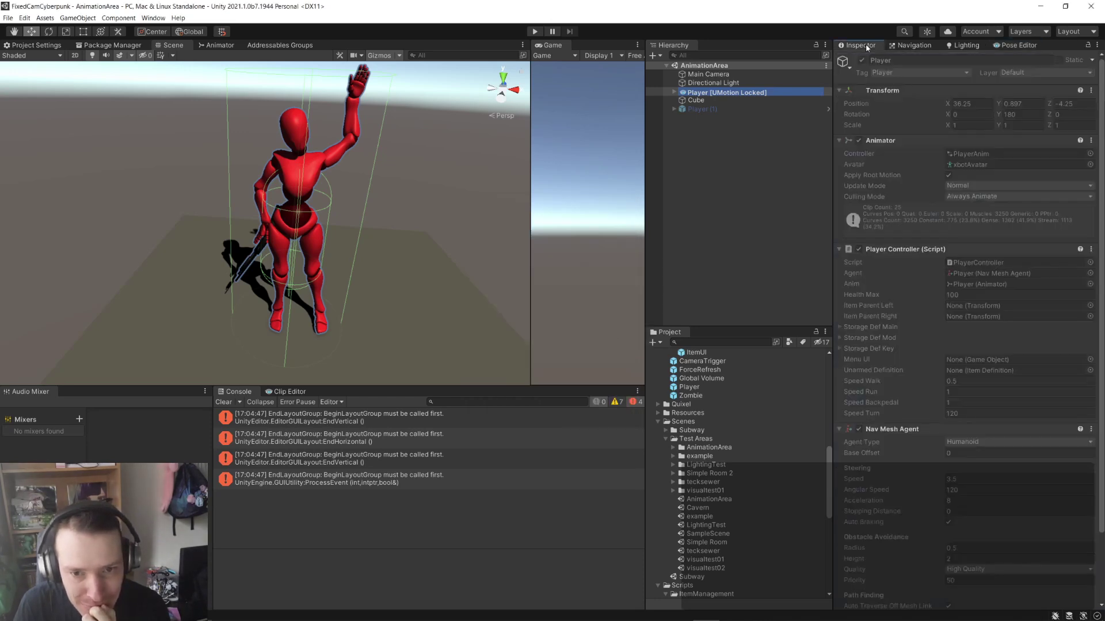
pyautogui.click(713, 102)
pyautogui.click(345, 160)
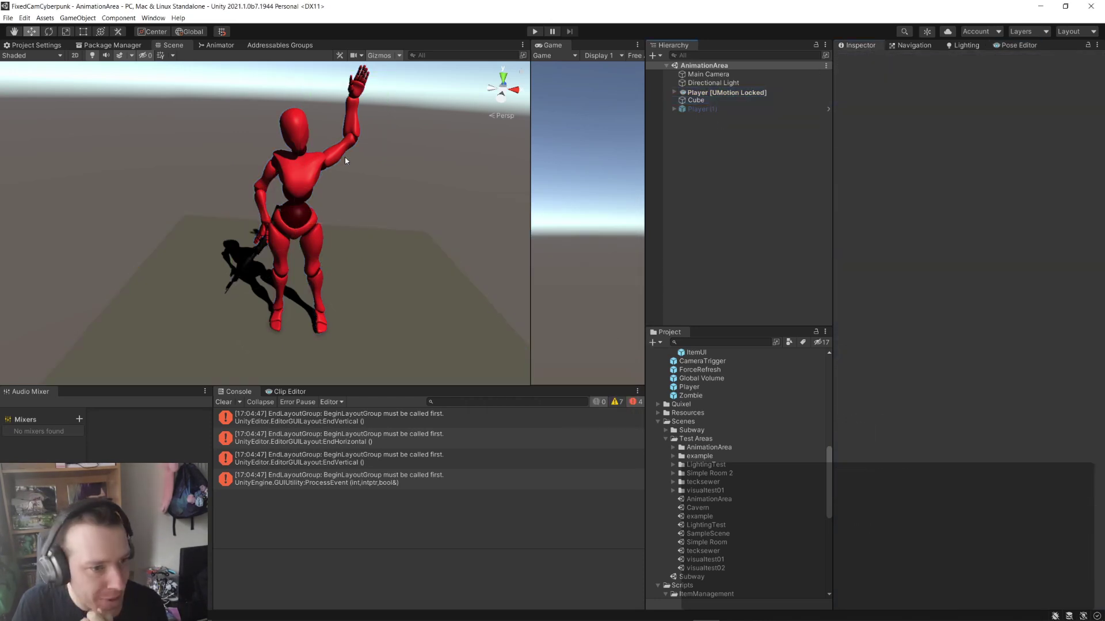
# - Create a new scene from the Basic (Built-in) template
pyautogui.click(10, 18)
pyautogui.click(26, 34)
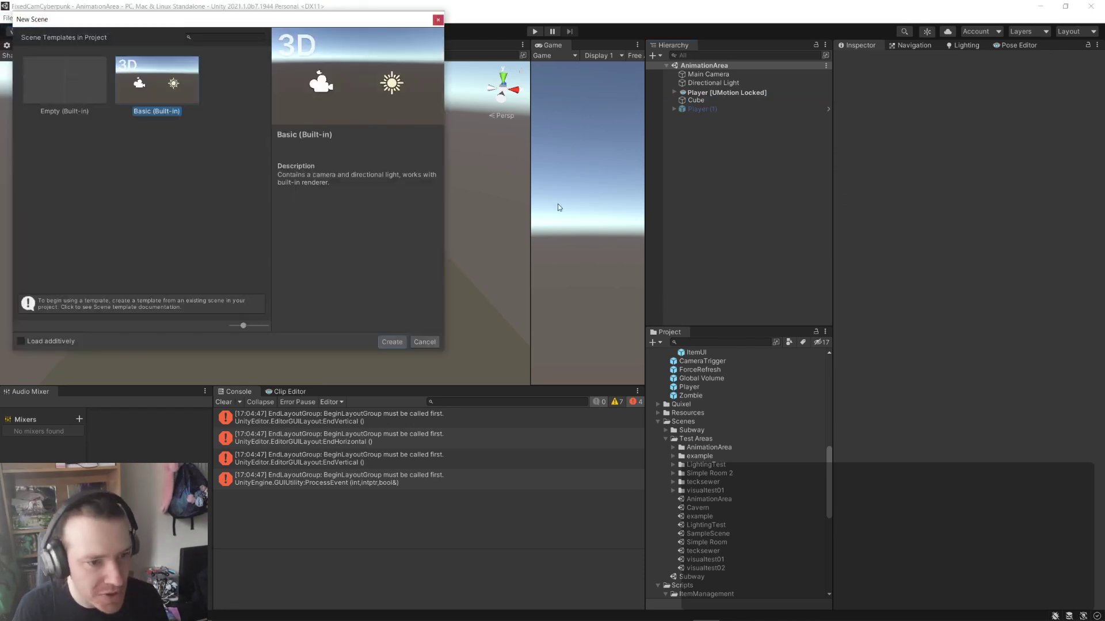
pyautogui.click(77, 99)
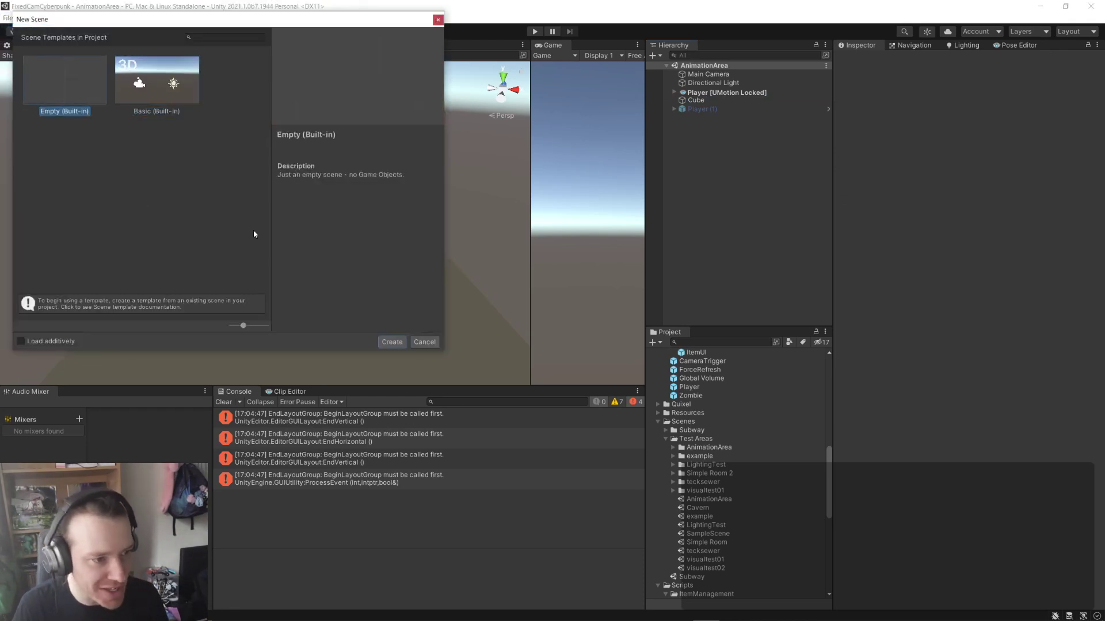
pyautogui.click(171, 67)
pyautogui.click(392, 342)
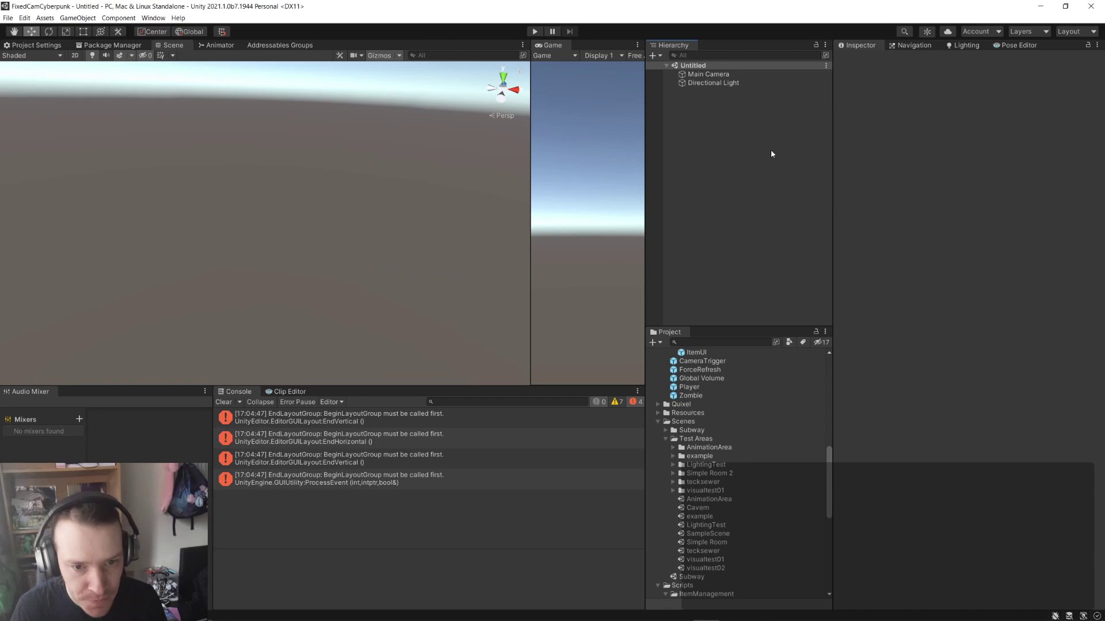
# - Add a cube as the floor, set its Y position to 0 and scale it to 9.44 in X and 3.91 in Z
pyautogui.rightClick(735, 157)
pyautogui.moveTo(792, 276)
pyautogui.click(851, 275)
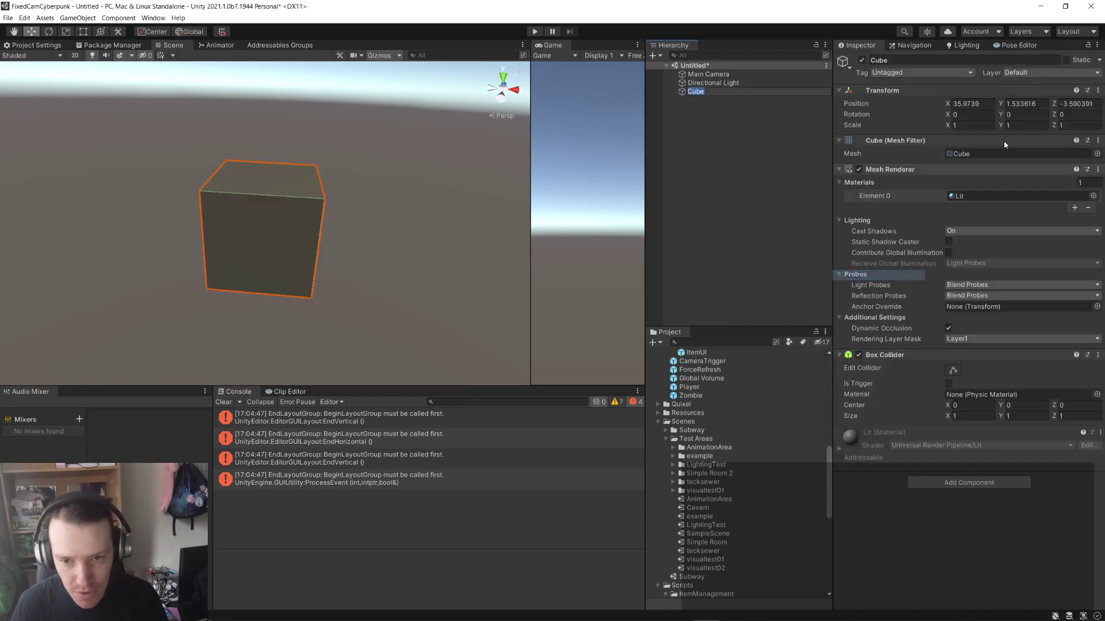
pyautogui.click(971, 104)
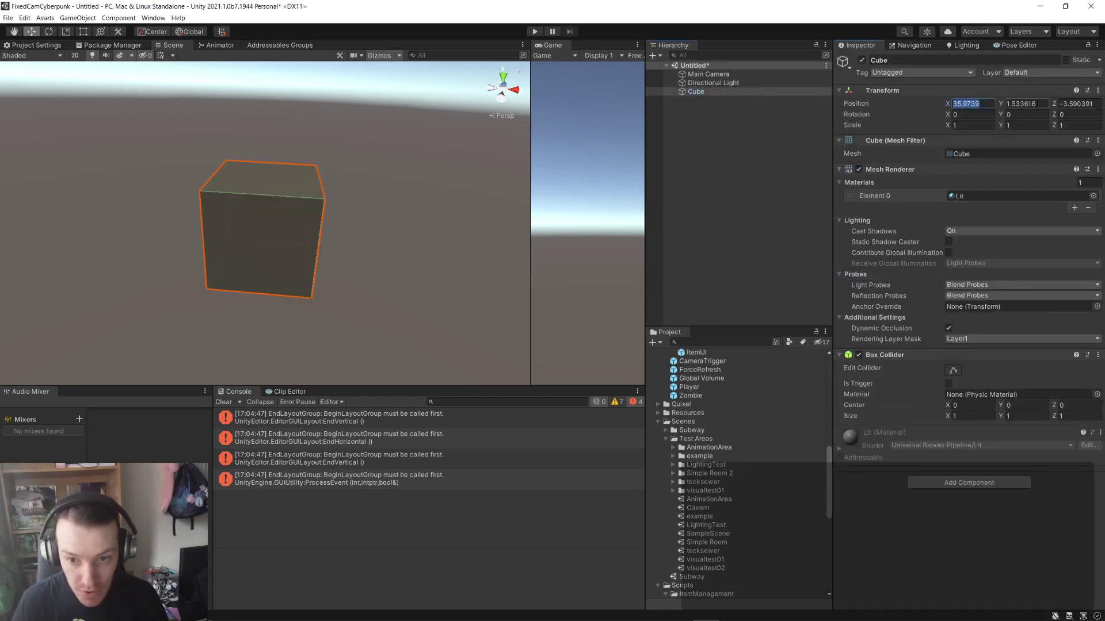
pyautogui.write('0')
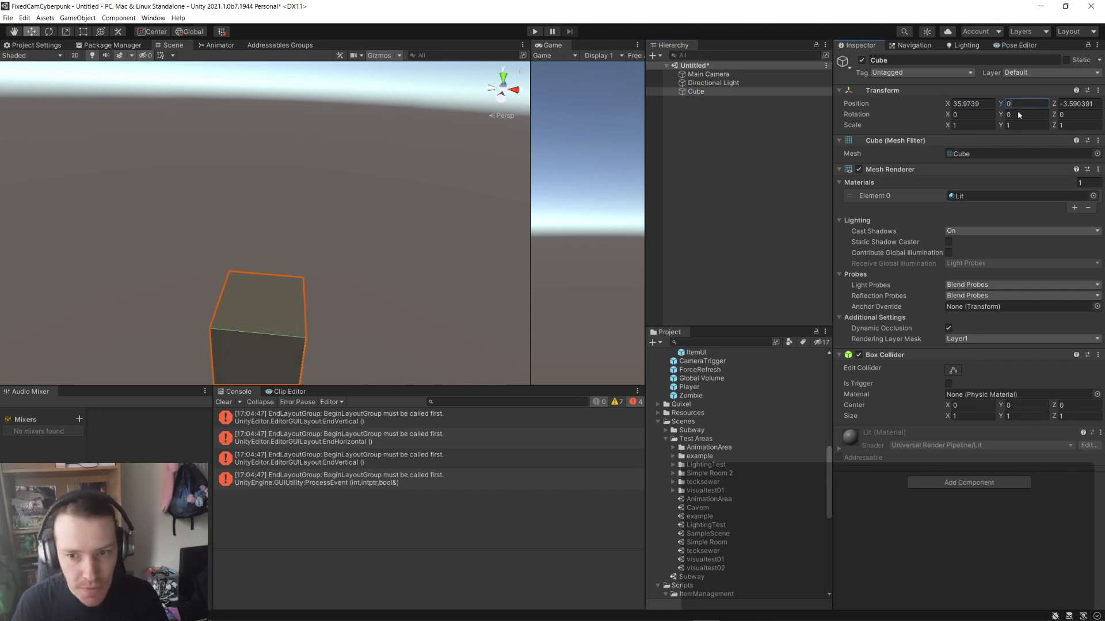
pyautogui.moveTo(947, 125); pyautogui.dragTo(2, 122)
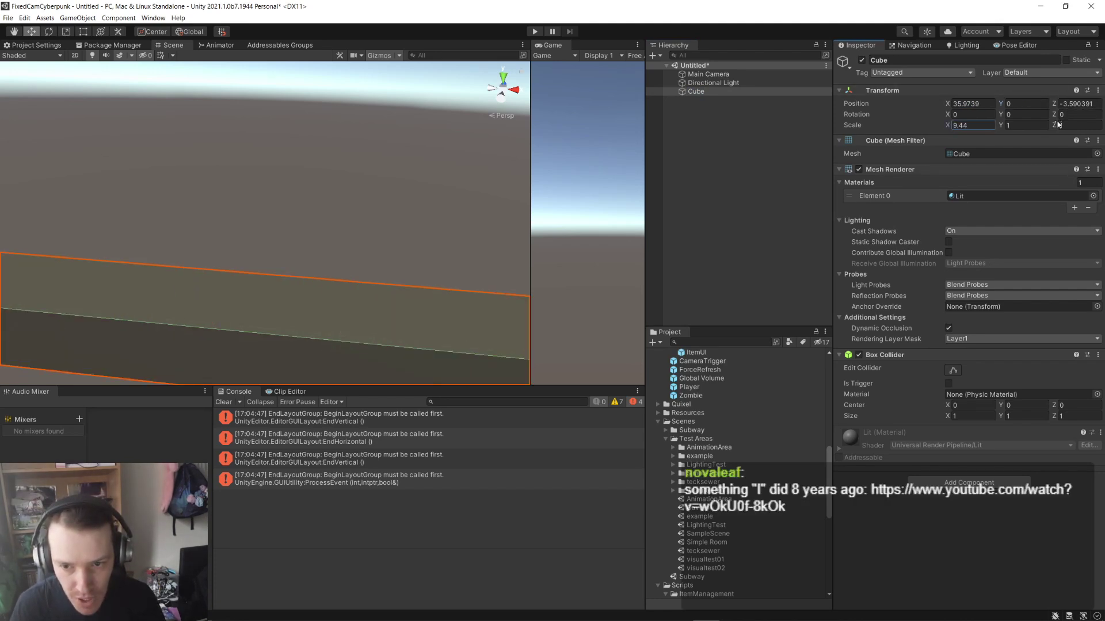
pyautogui.moveTo(1057, 124); pyautogui.dragTo(11, 153)
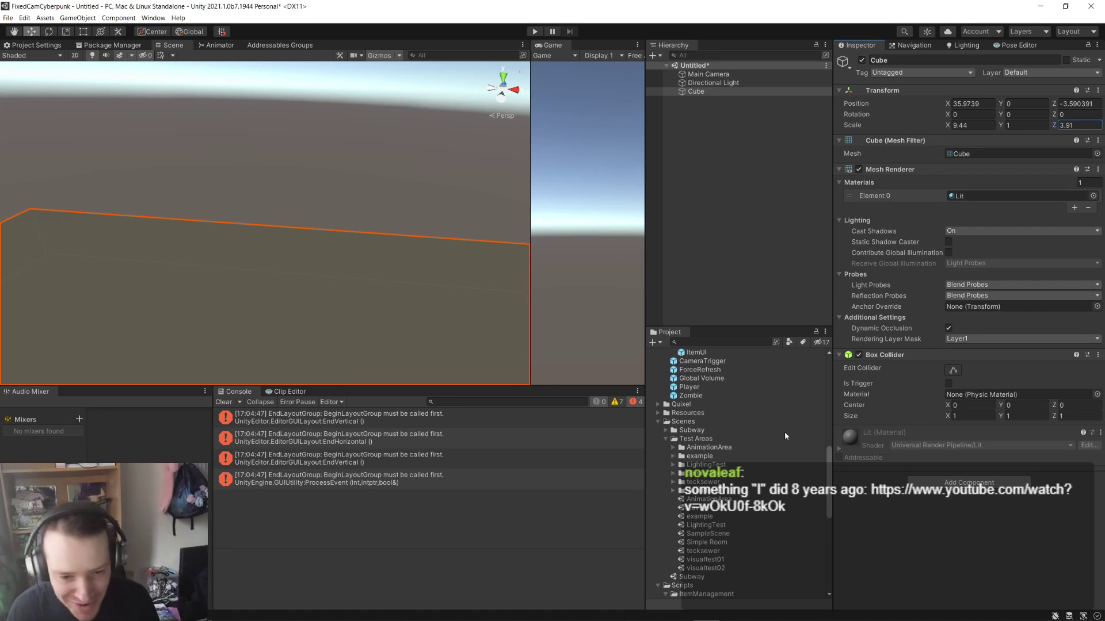
# - Add the Player prefab to the scene and lower it onto the cube at Y position 0.51
pyautogui.scroll(8, 722, 489)
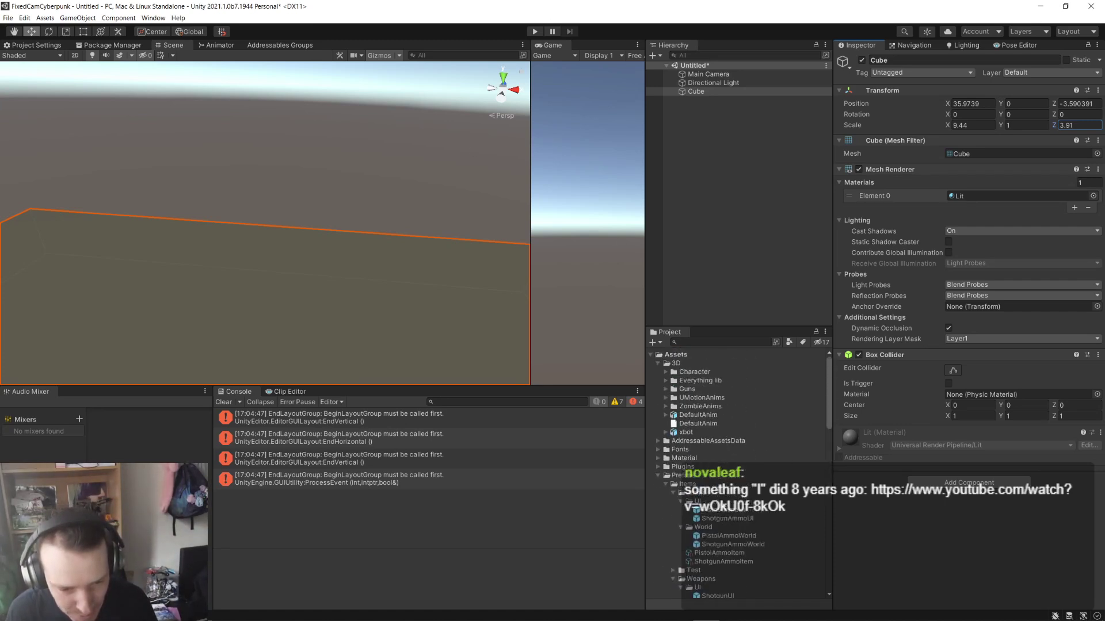
pyautogui.scroll(-6, 721, 498)
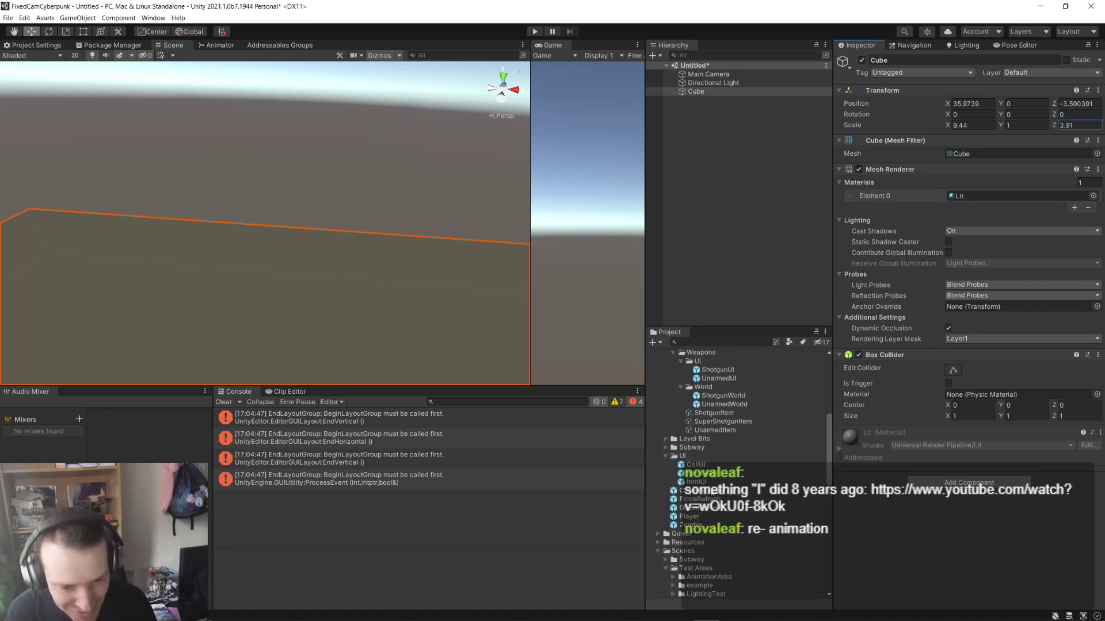
pyautogui.moveTo(693, 520); pyautogui.dragTo(694, 190)
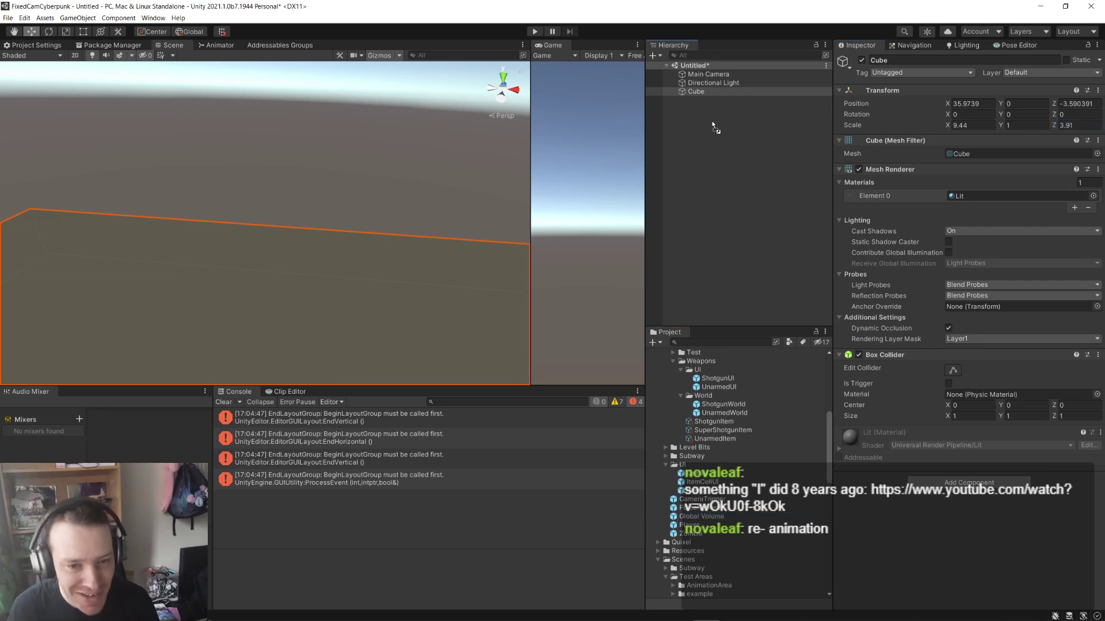
pyautogui.moveTo(715, 128); pyautogui.dragTo(715, 128)
pyautogui.keyDown('alt'); pyautogui.moveTo(437, 253); pyautogui.dragTo(94, 139); pyautogui.keyUp('alt')
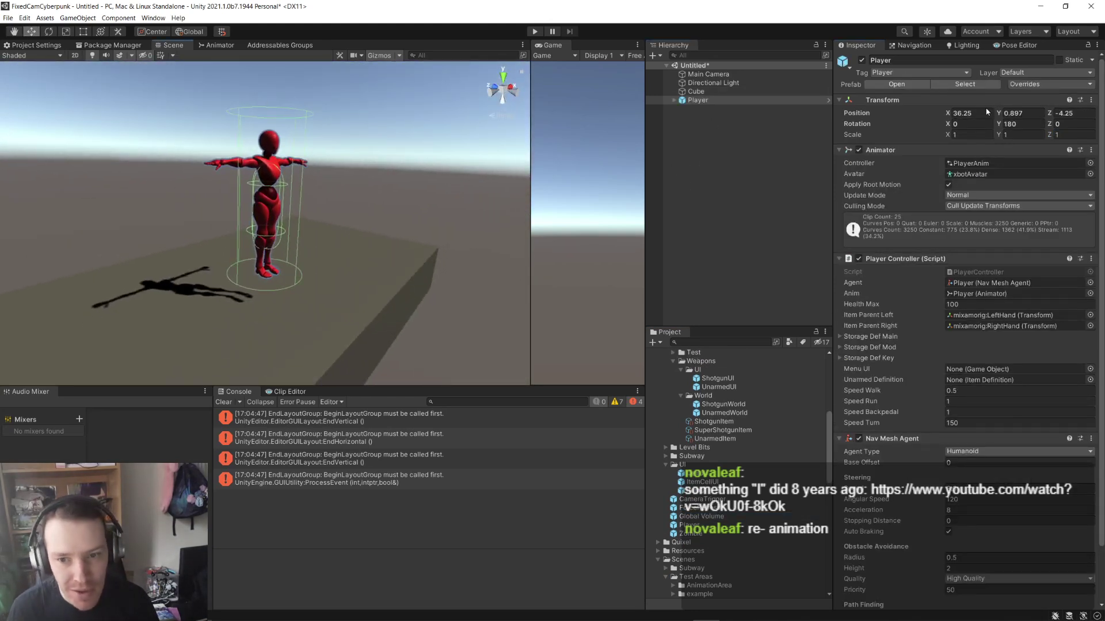
pyautogui.moveTo(999, 111); pyautogui.dragTo(990, 115)
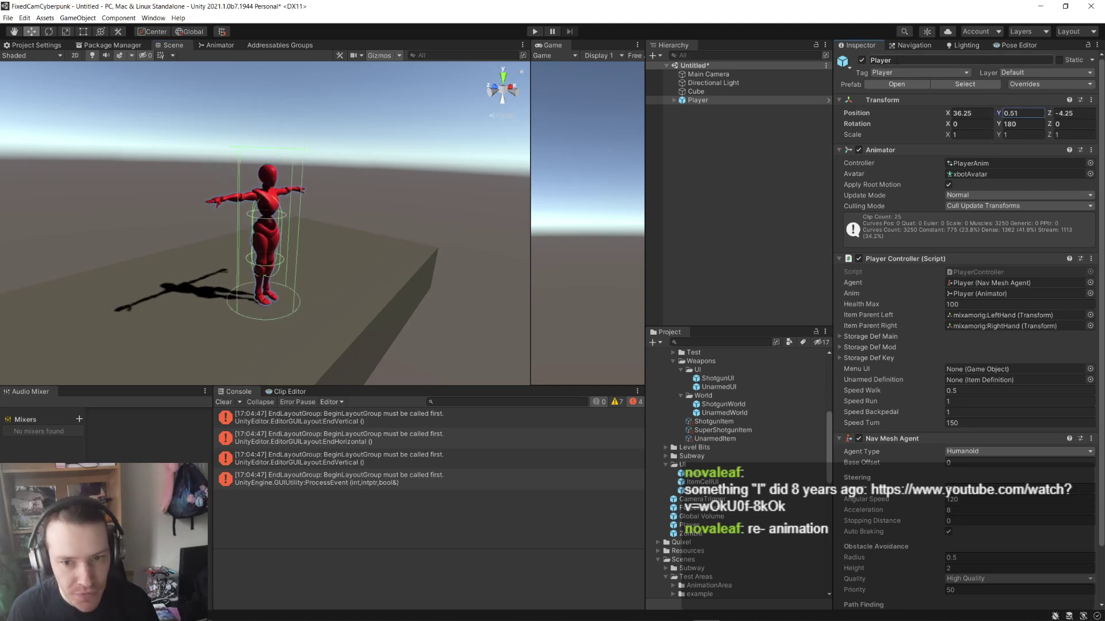
# - Assign the scene's Player to UMotion's Pose Editor, accept the missing-bone warning and show the Punch clip's timeline
pyautogui.click(1016, 46)
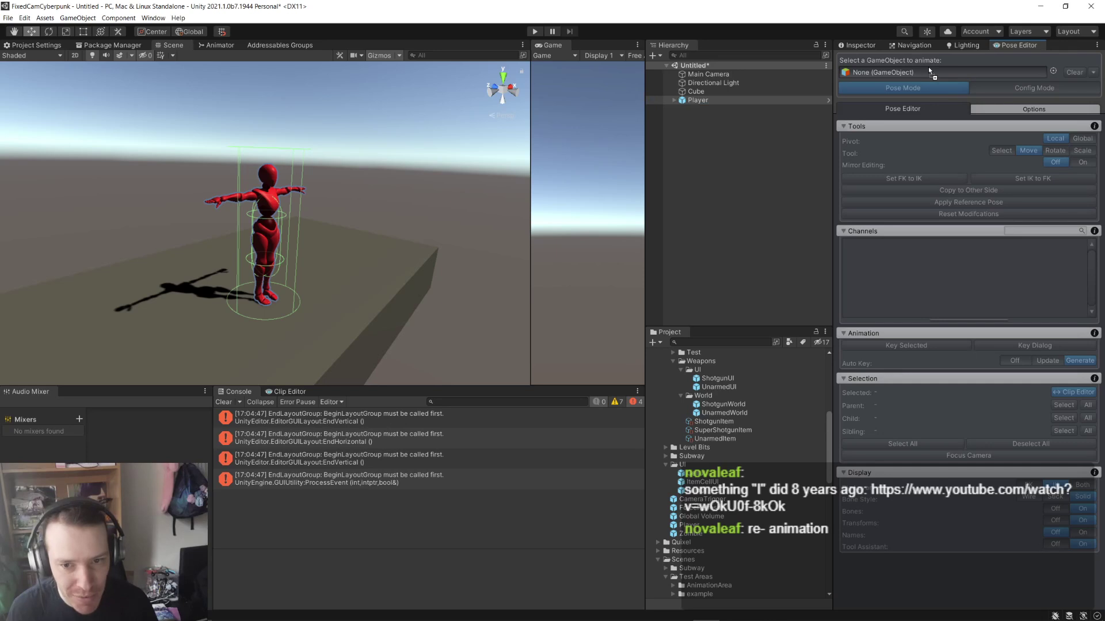
pyautogui.moveTo(927, 66); pyautogui.dragTo(923, 70)
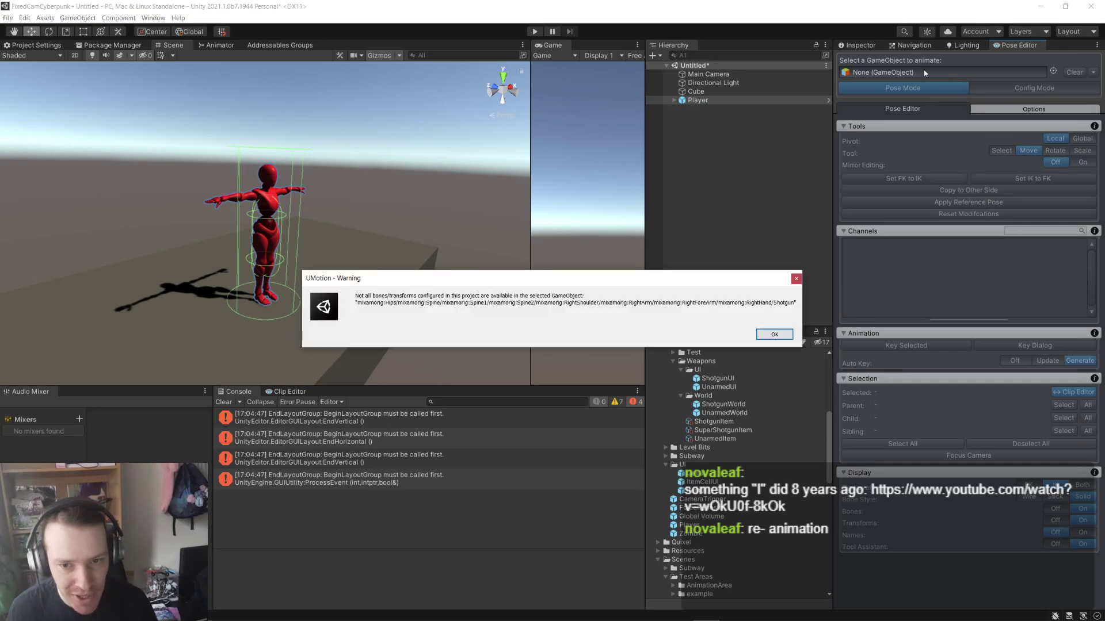
pyautogui.click(774, 334)
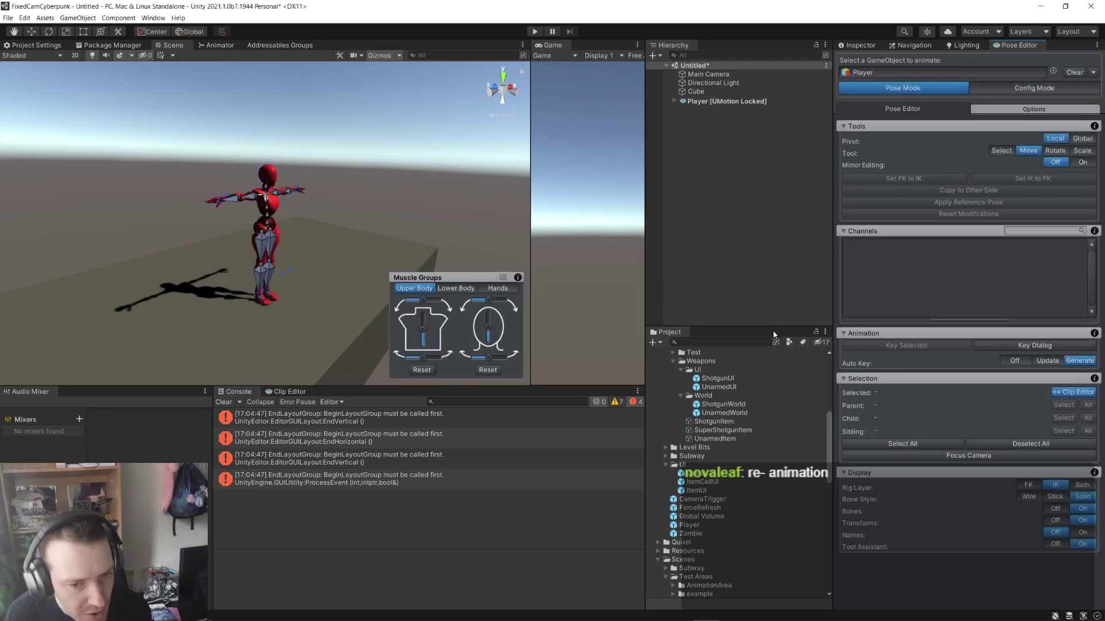
pyautogui.click(290, 392)
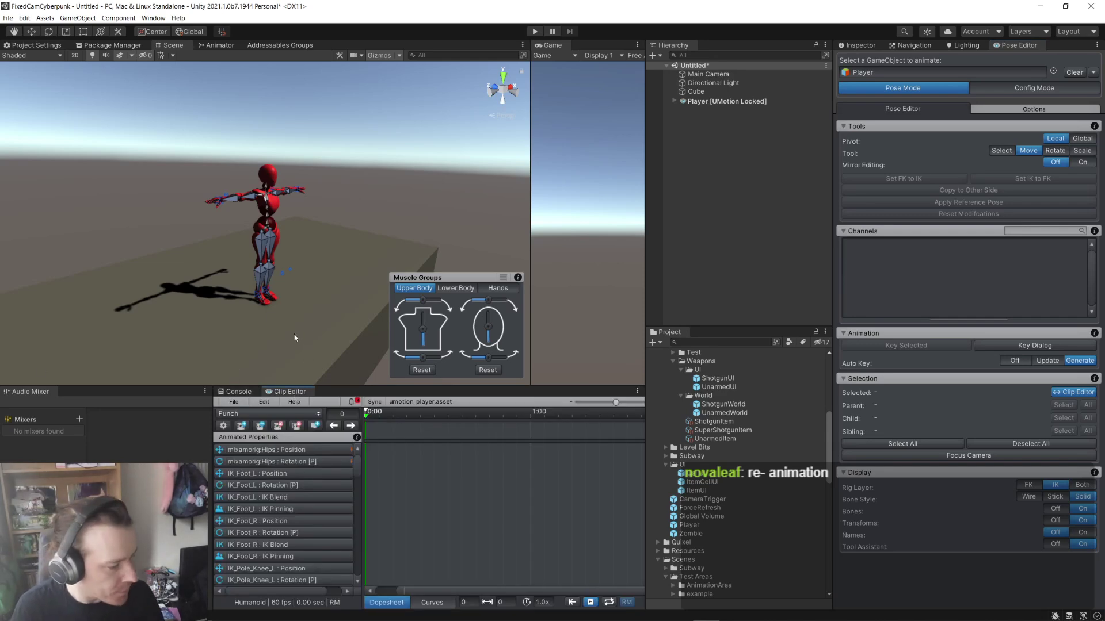
# - Switch to Firefox, open the YouTube video linked in the Twitch stream chat and subscribe to its channel
pyautogui.hotkey('alt', 'Tab')
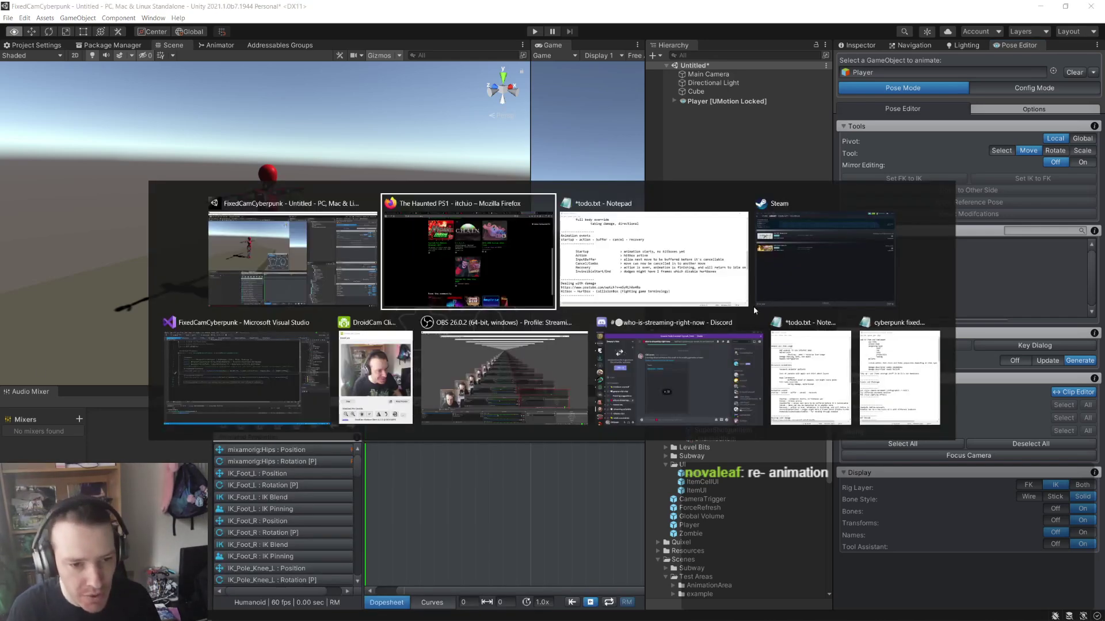
pyautogui.click(499, 272)
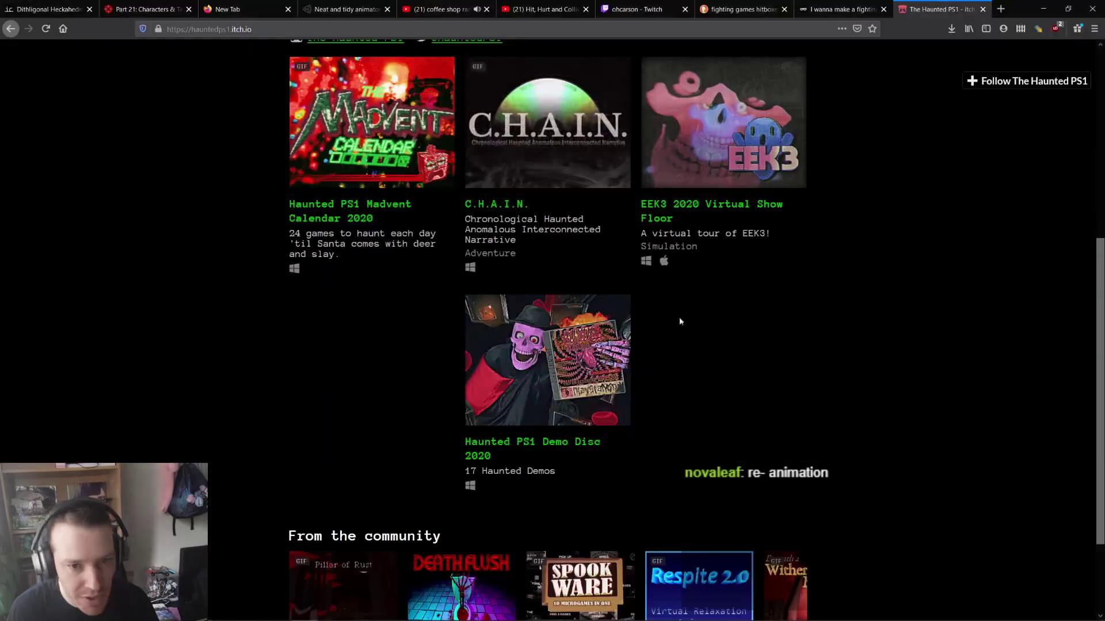
pyautogui.click(633, 9)
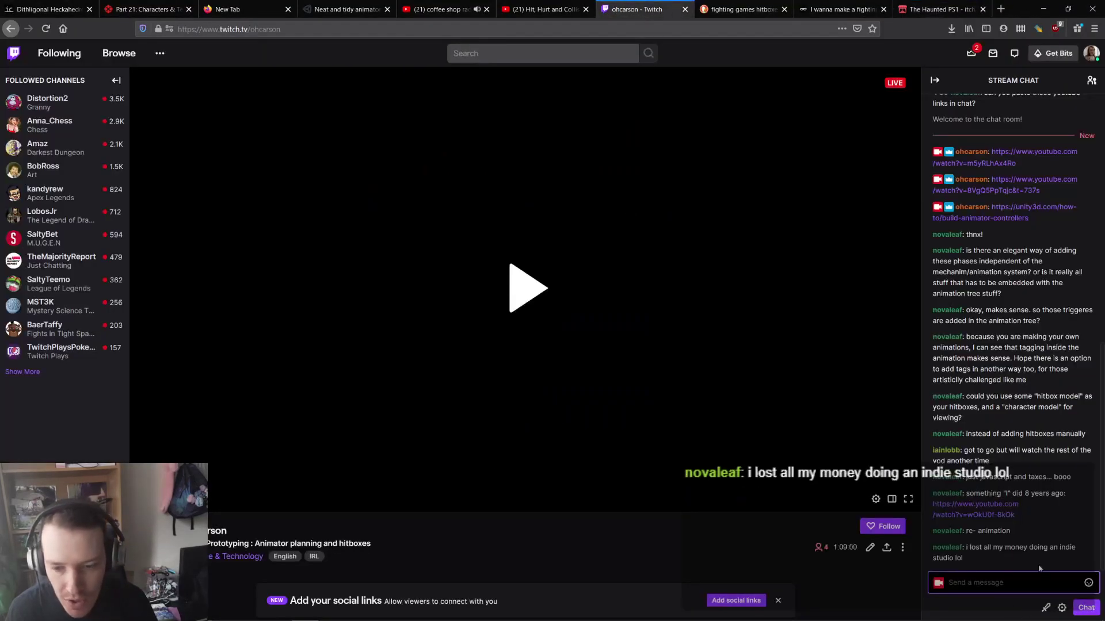
pyautogui.click(997, 518)
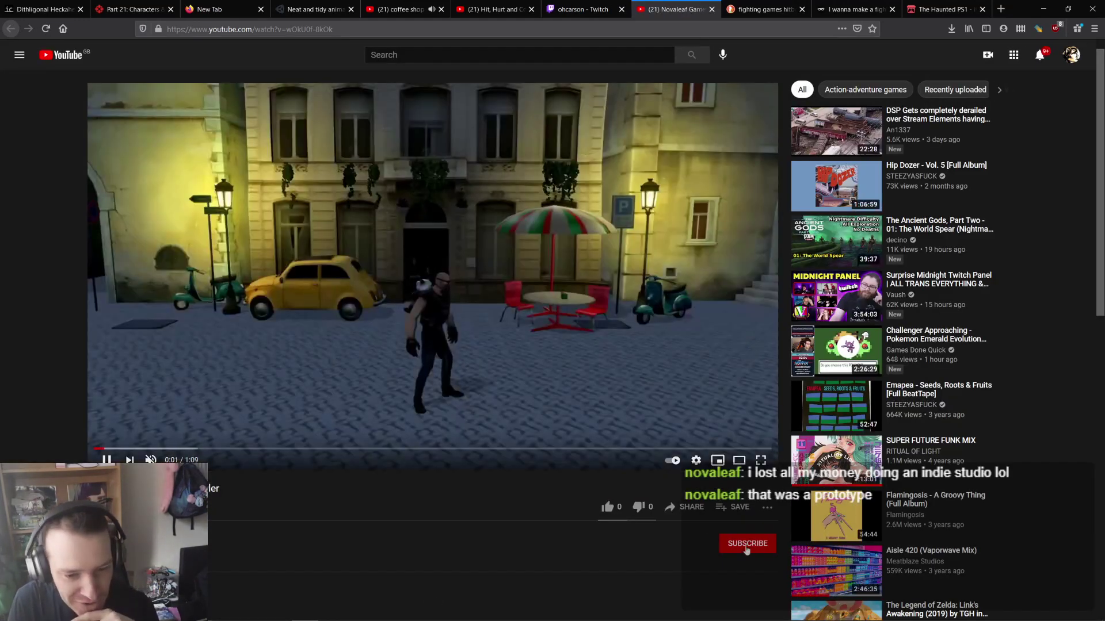
pyautogui.click(746, 544)
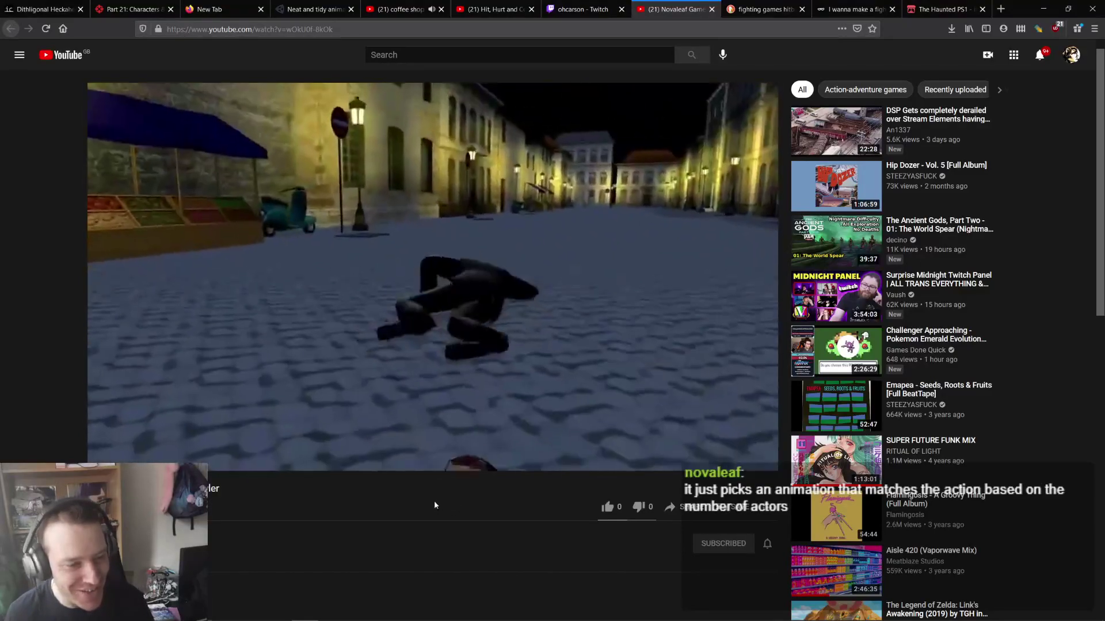
# - Close the finished YouTube video and switch back to Unity
pyautogui.rightClick(434, 505)
pyautogui.click(395, 509)
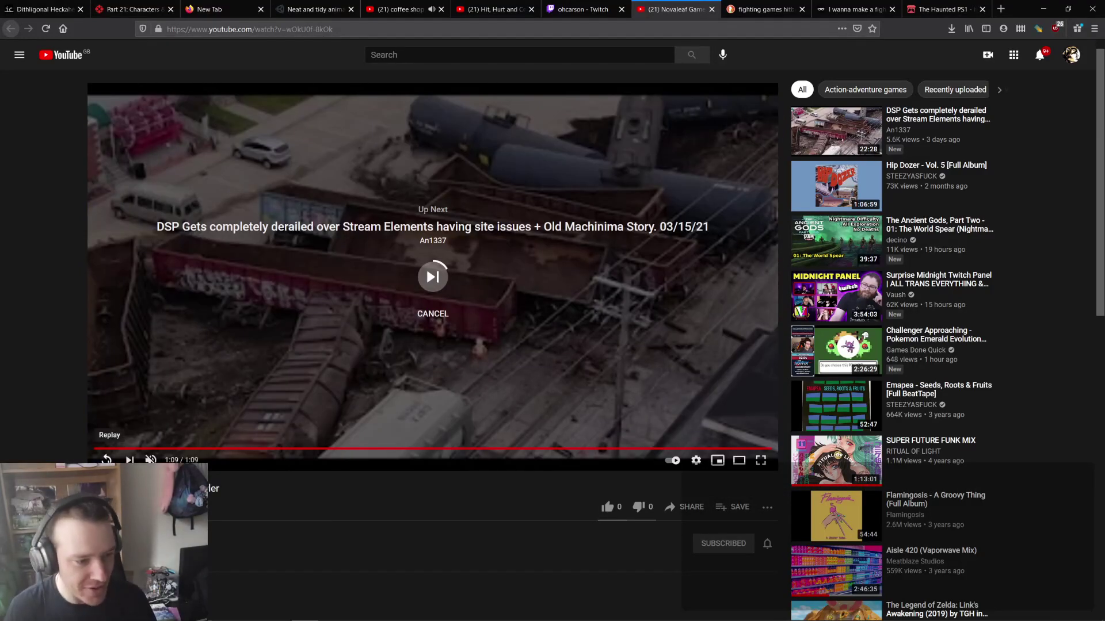
pyautogui.middleClick(689, 6)
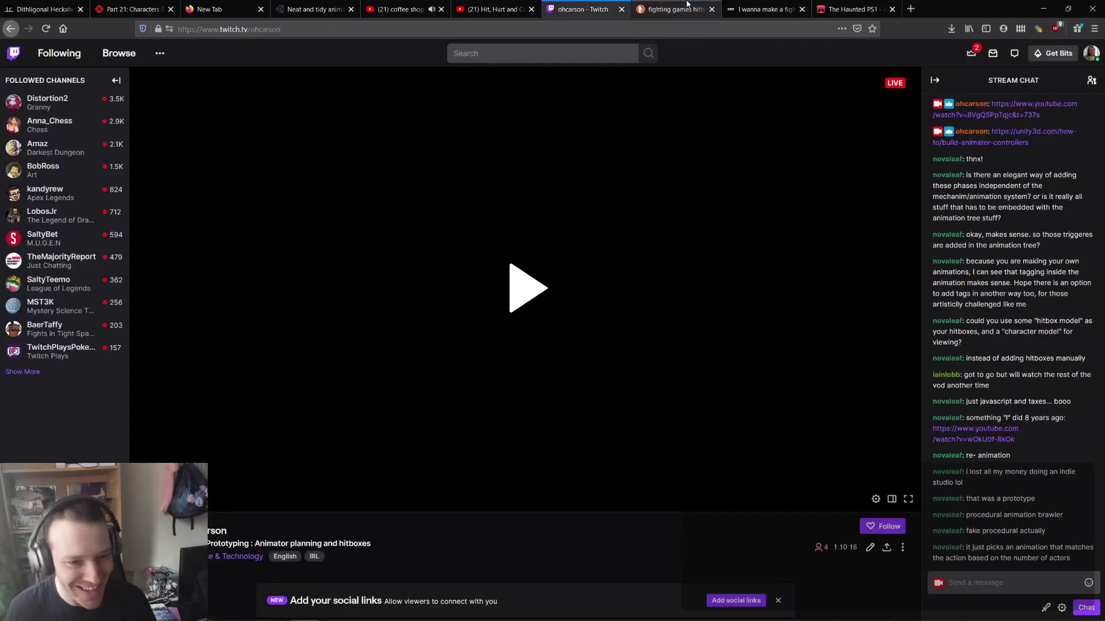
pyautogui.hotkey('alt', 'Tab')
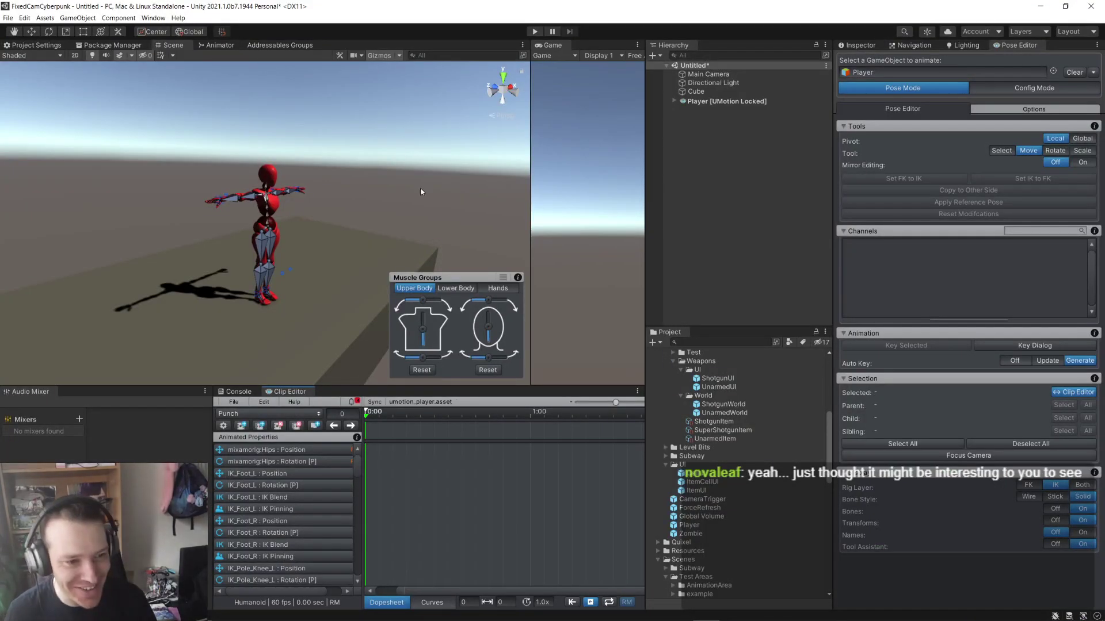
# - Examine the Player's rig from several sides, checking the bones and IK handles of the arms, legs and feet
pyautogui.keyDown('alt'); pyautogui.moveTo(413, 199); pyautogui.dragTo(345, 201); pyautogui.keyUp('alt')
pyautogui.scroll(5, 345, 202)
pyautogui.scroll(-5, 312, 205)
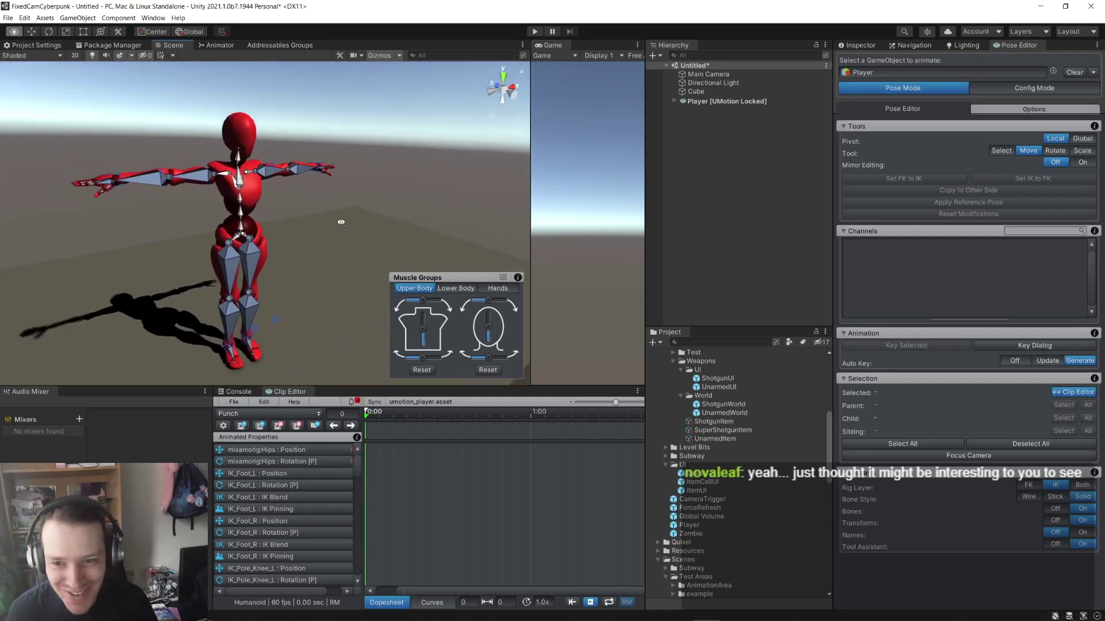
pyautogui.keyDown('alt'); pyautogui.moveTo(313, 219); pyautogui.dragTo(300, 239); pyautogui.keyUp('alt')
pyautogui.scroll(5, 303, 238)
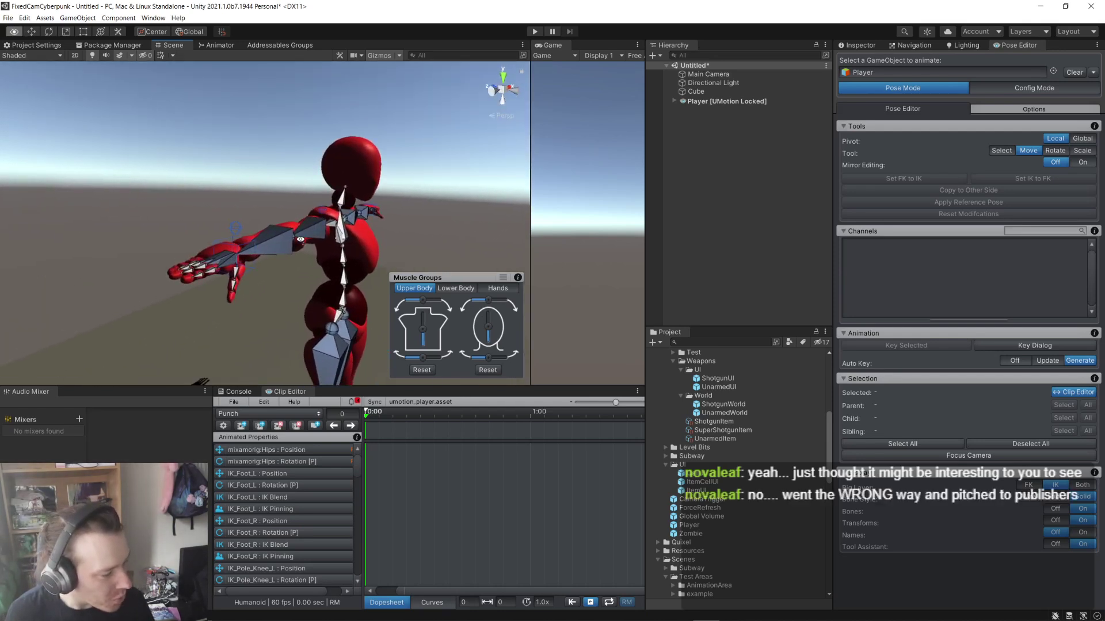
pyautogui.scroll(-3, 310, 240)
pyautogui.keyDown('alt'); pyautogui.moveTo(300, 239); pyautogui.dragTo(324, 277); pyautogui.keyUp('alt')
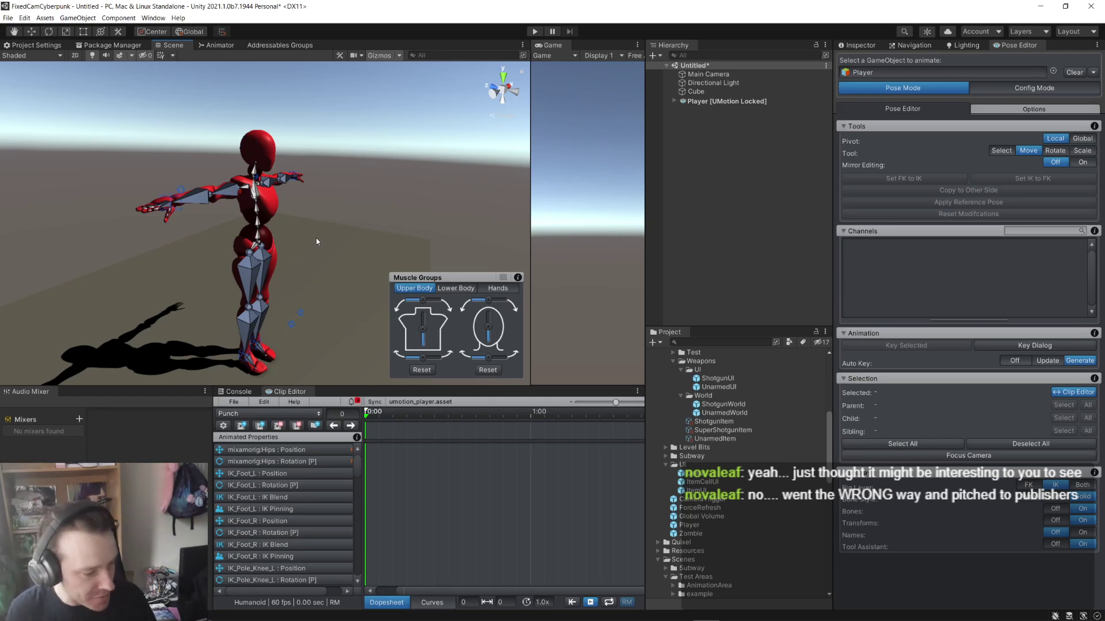
pyautogui.moveTo(316, 241)
pyautogui.keyDown('alt'); pyautogui.mouseDown()
pyautogui.moveTo(328, 235)
pyautogui.moveTo(308, 241)
pyautogui.mouseUp(); pyautogui.keyUp('alt')
pyautogui.scroll(5, 270, 278)
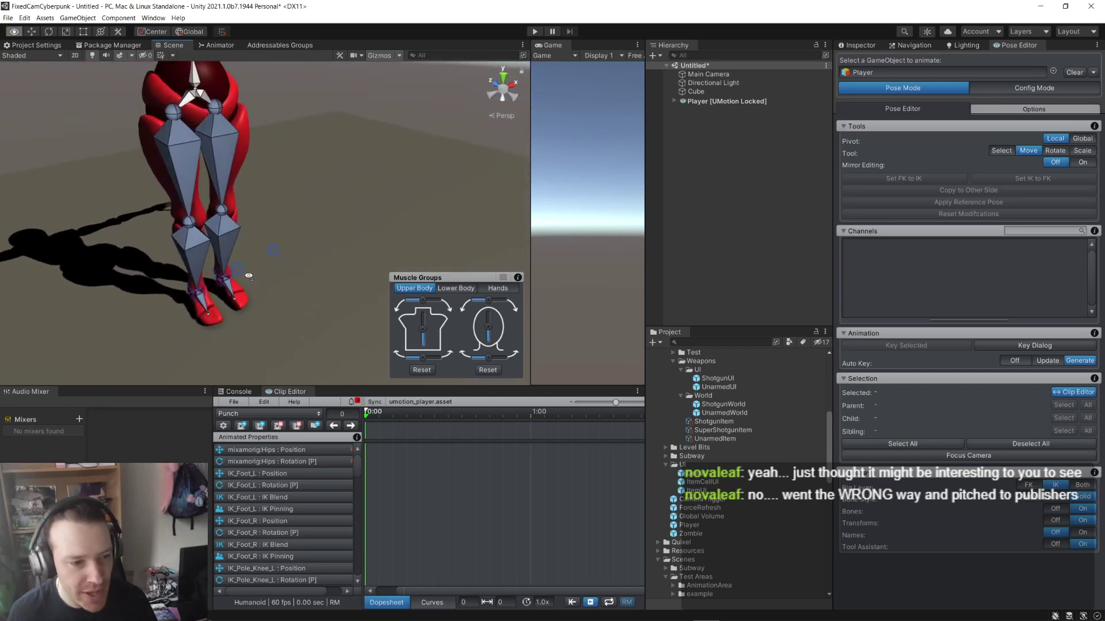
pyautogui.scroll(-3, 249, 277)
pyautogui.keyDown('alt'); pyautogui.moveTo(248, 277); pyautogui.dragTo(307, 292); pyautogui.keyUp('alt')
pyautogui.keyDown('alt'); pyautogui.moveTo(249, 314); pyautogui.dragTo(261, 315); pyautogui.keyUp('alt')
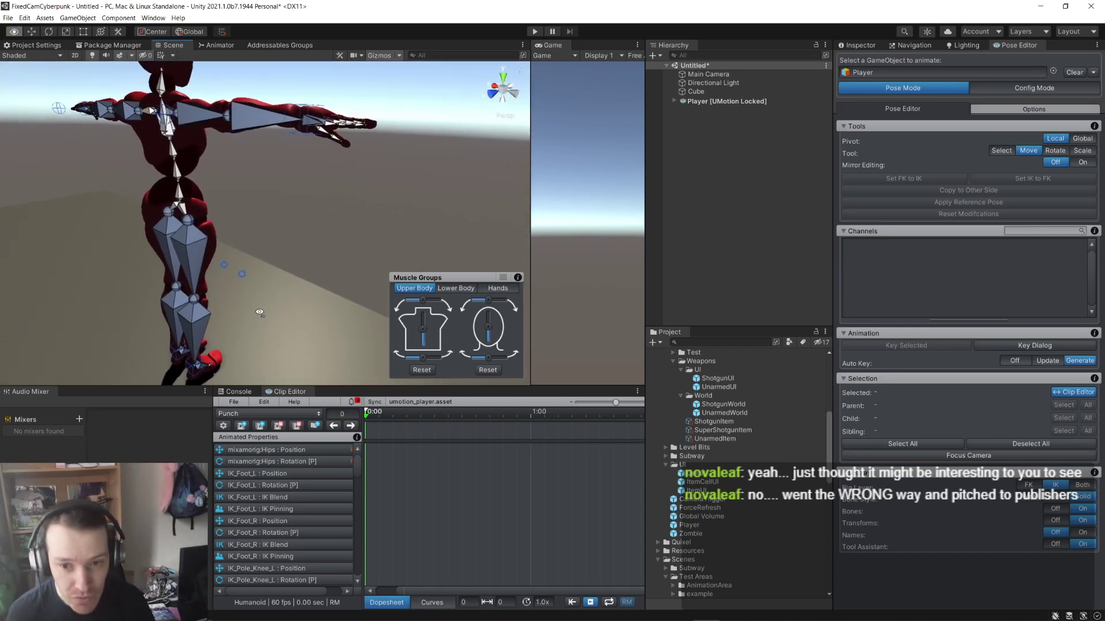
# - Select the right foot's IK handle and set its FK/IK Blend to 1
pyautogui.click(758, 103)
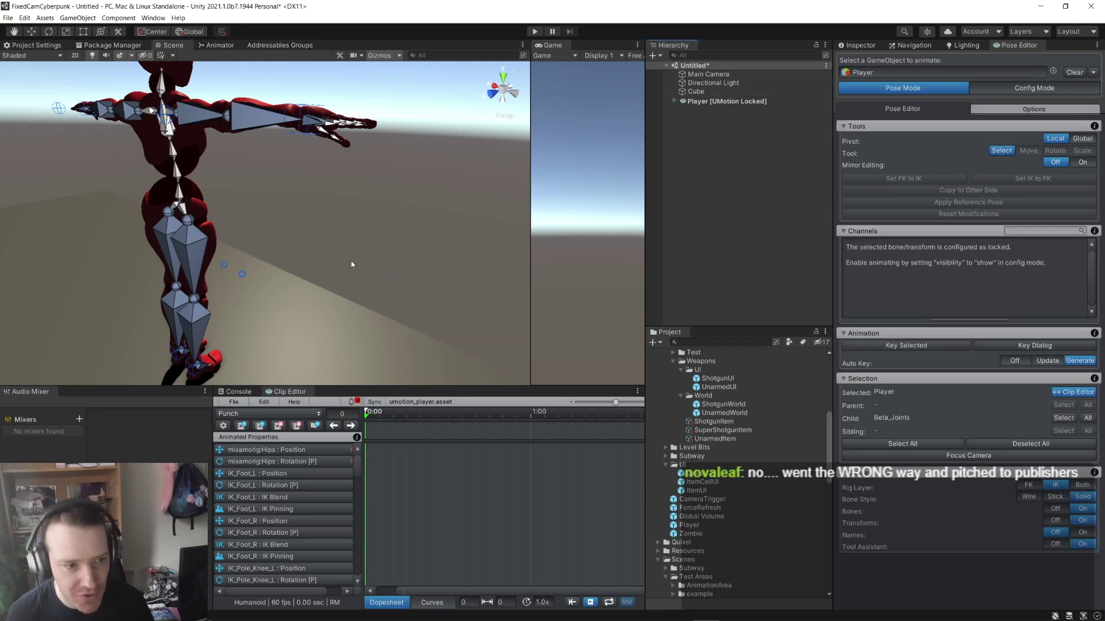
pyautogui.keyDown('alt'); pyautogui.moveTo(352, 264); pyautogui.dragTo(236, 283); pyautogui.keyUp('alt')
pyautogui.click(222, 283)
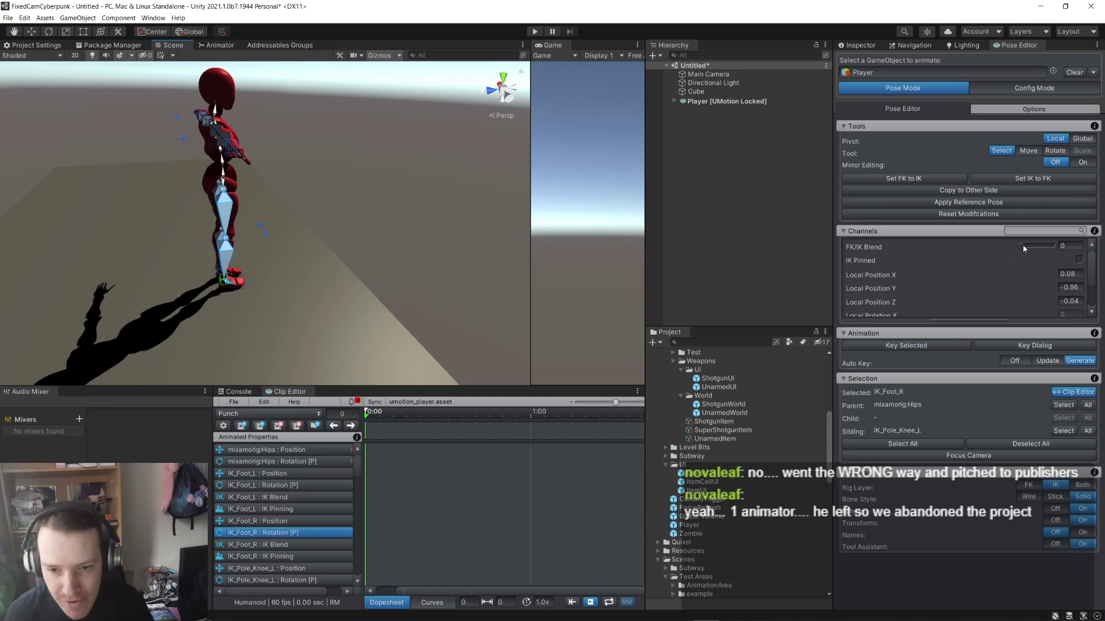
pyautogui.moveTo(1023, 248); pyautogui.dragTo(1076, 247)
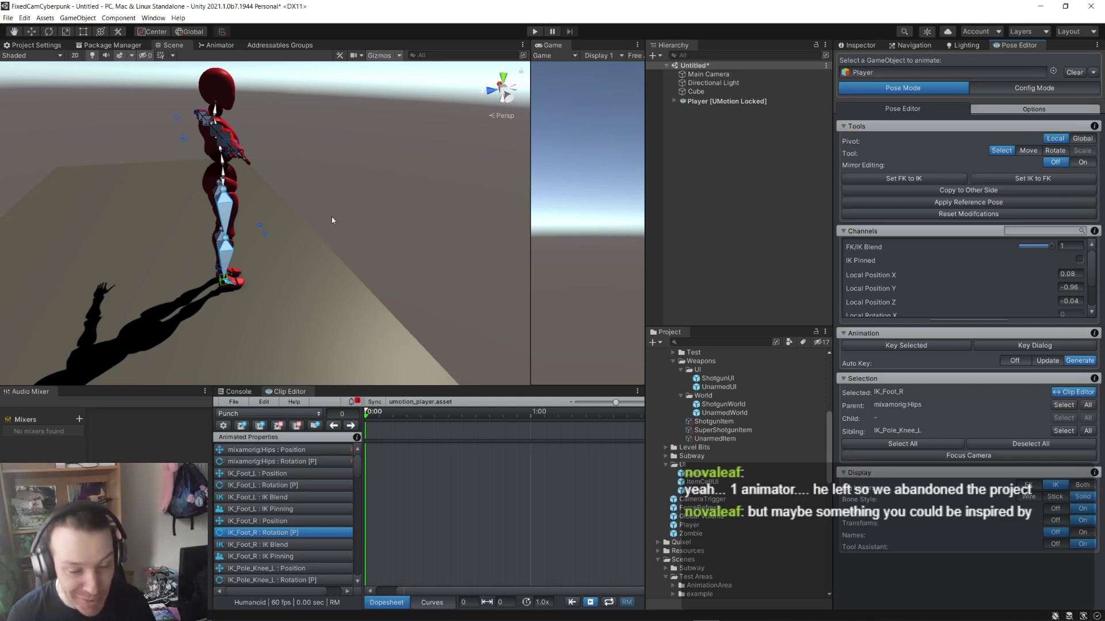
# - Move the right foot's IK handle to about local X 0.26 and Z -0.5 with the Move tool
pyautogui.keyDown('alt'); pyautogui.moveTo(331, 216); pyautogui.dragTo(198, 185); pyautogui.keyUp('alt')
pyautogui.keyDown('alt'); pyautogui.moveTo(163, 210); pyautogui.dragTo(185, 219); pyautogui.keyUp('alt')
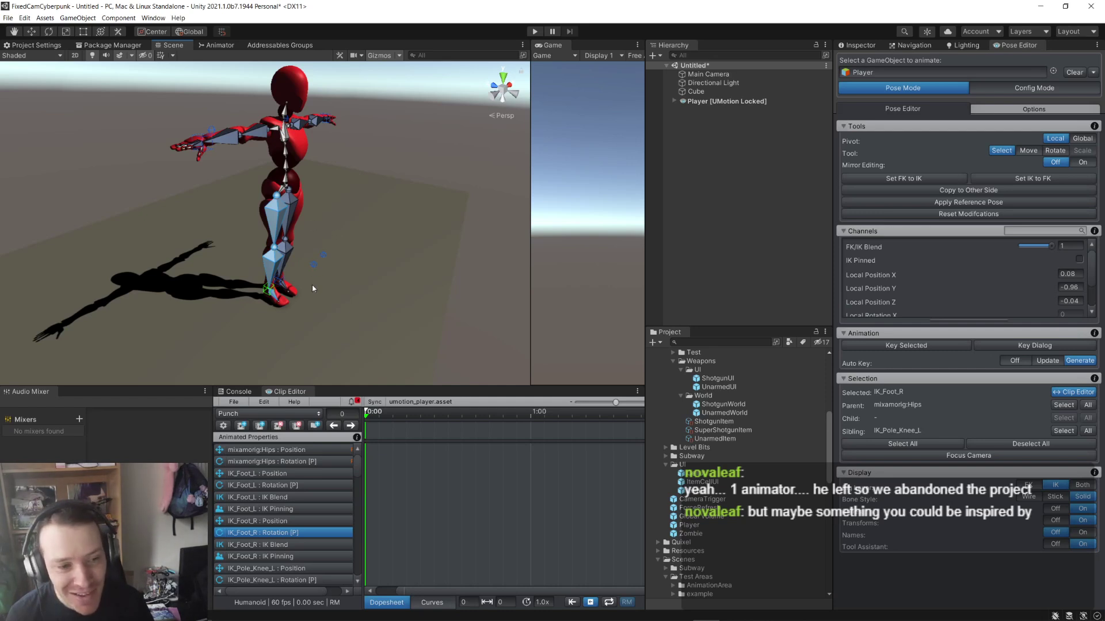
pyautogui.keyDown('alt'); pyautogui.moveTo(274, 292); pyautogui.dragTo(197, 306); pyautogui.keyUp('alt')
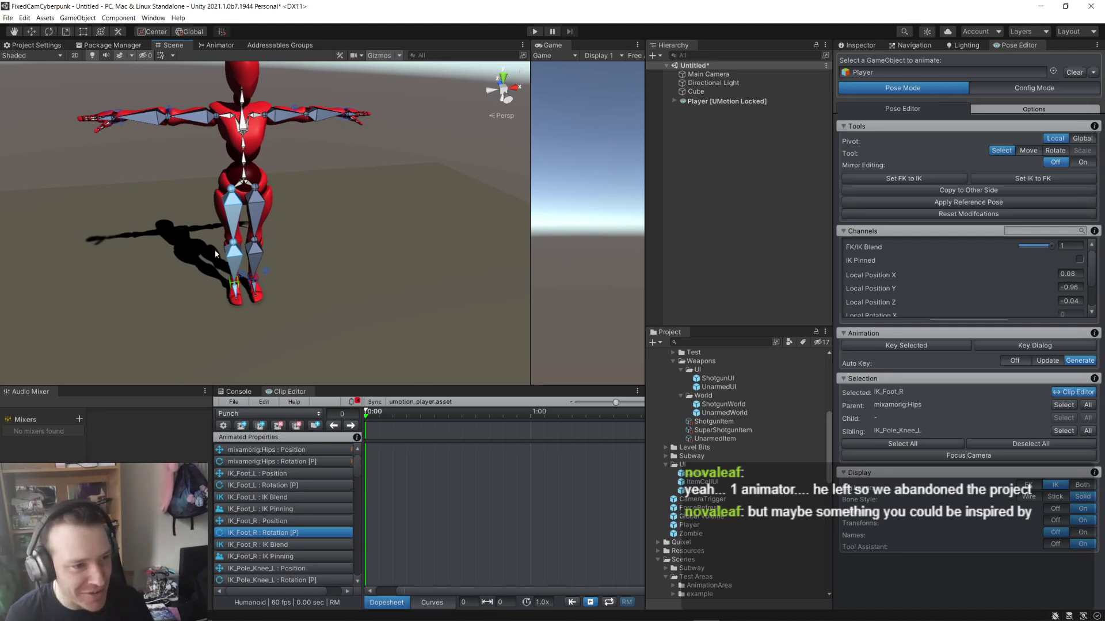
pyautogui.click(31, 32)
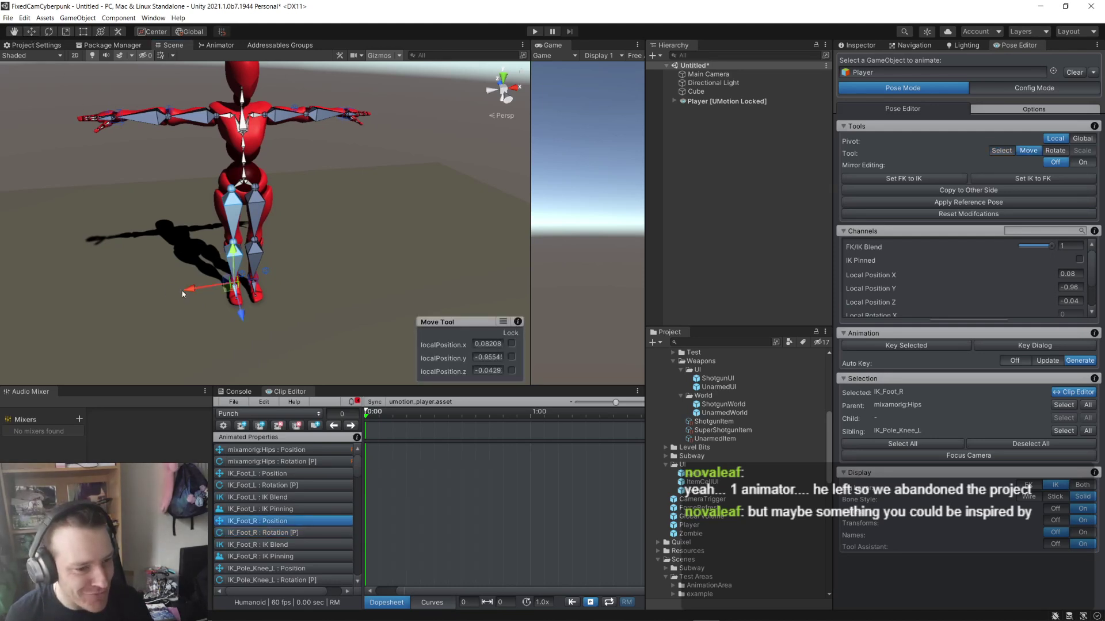
pyautogui.moveTo(189, 291); pyautogui.dragTo(251, 271)
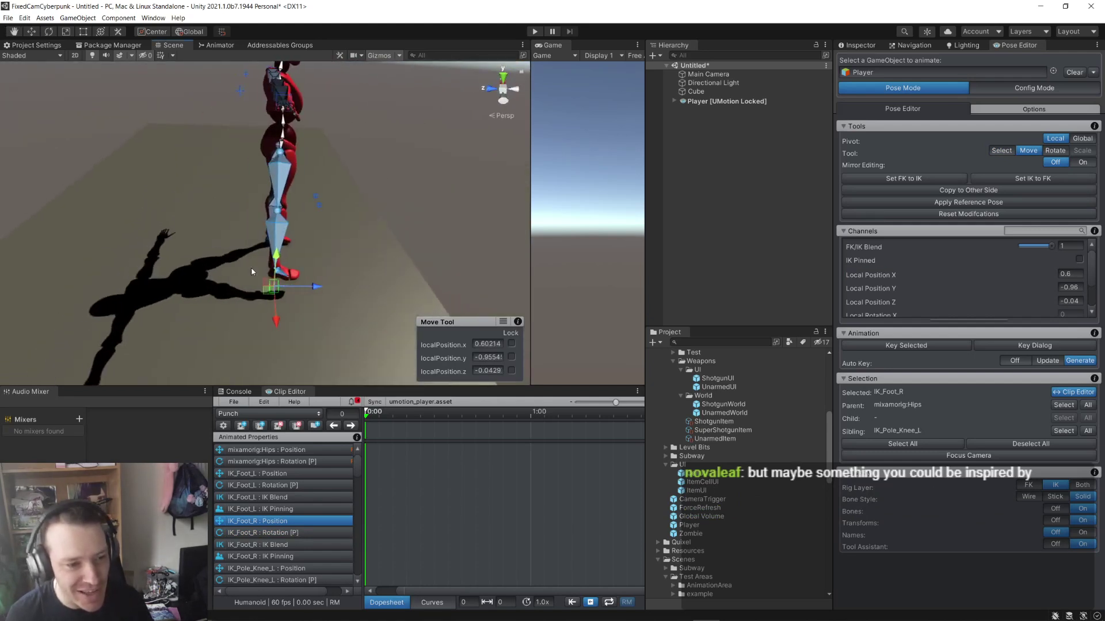
pyautogui.moveTo(315, 286); pyautogui.dragTo(465, 292)
pyautogui.click(345, 318)
pyautogui.click(297, 304)
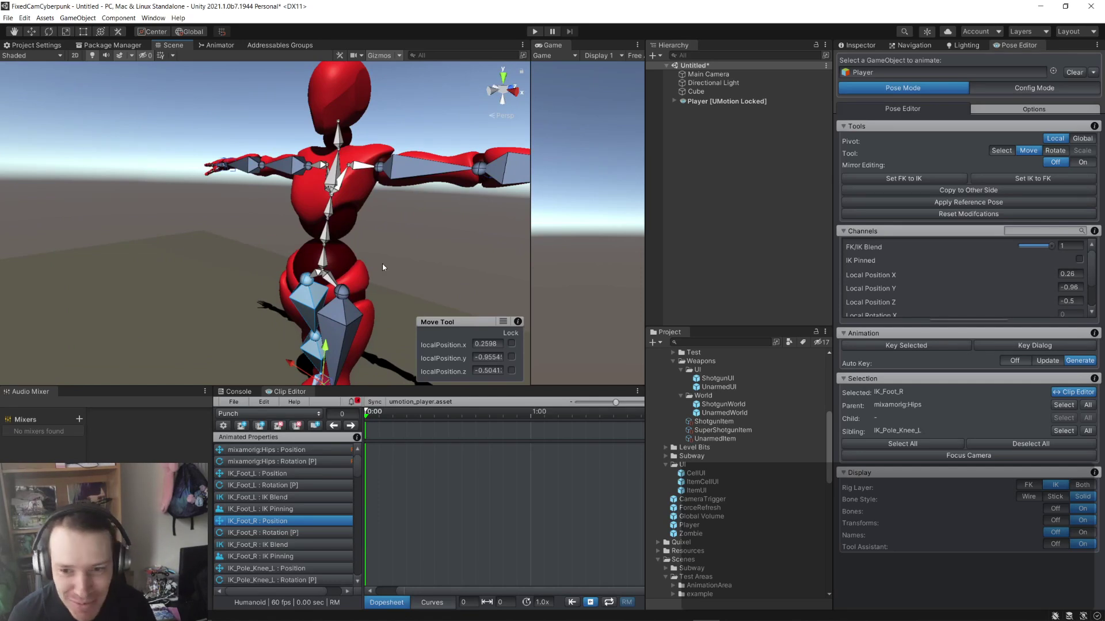
# - Try posing the right arm with the hand's IK handle, and clear the selection
pyautogui.keyDown('alt'); pyautogui.moveTo(382, 264); pyautogui.dragTo(862, 153); pyautogui.keyUp('alt')
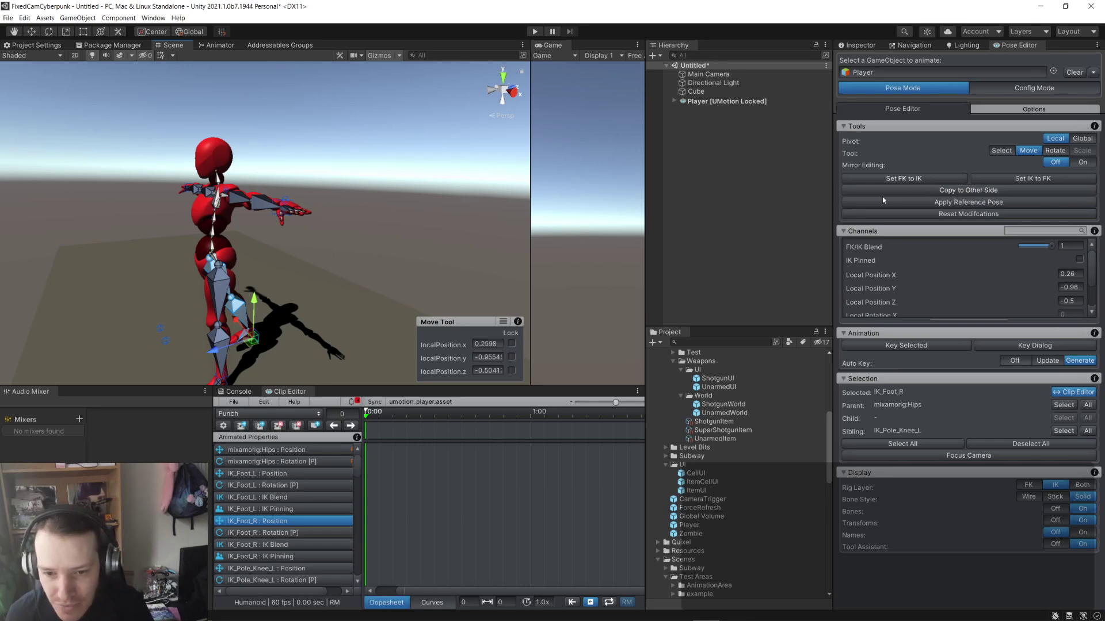
pyautogui.keyDown('alt'); pyautogui.moveTo(218, 322); pyautogui.dragTo(365, 279); pyautogui.keyUp('alt')
pyautogui.scroll(3, 403, 242)
pyautogui.keyDown('alt'); pyautogui.moveTo(195, 217); pyautogui.dragTo(254, 209); pyautogui.keyUp('alt')
pyautogui.click(219, 190)
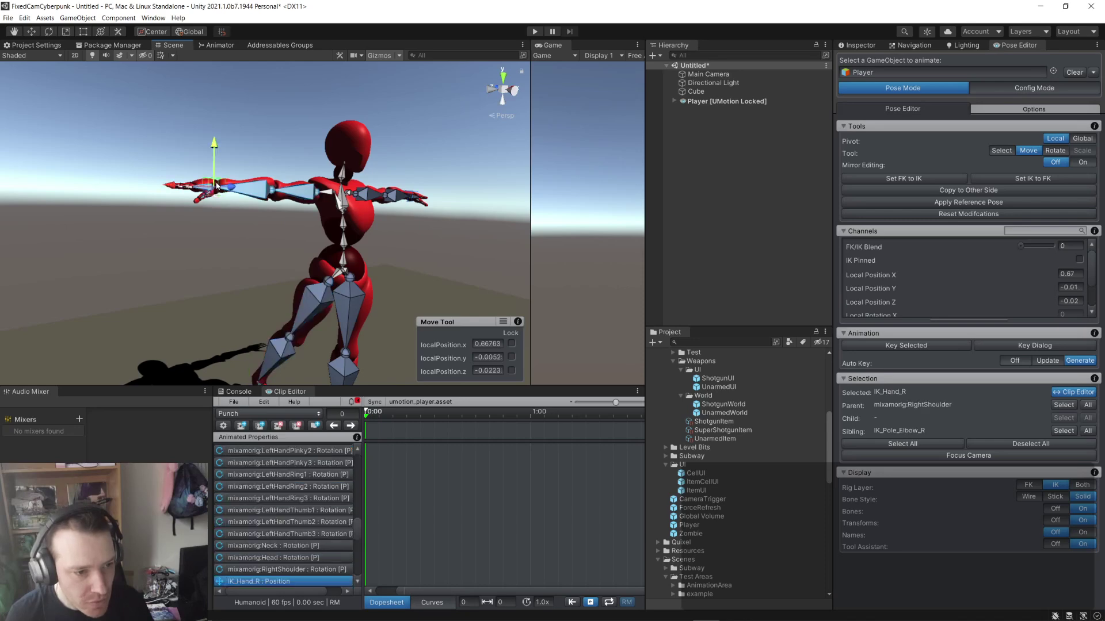
pyautogui.keyDown('alt'); pyautogui.moveTo(214, 143); pyautogui.dragTo(301, 180); pyautogui.keyUp('alt')
pyautogui.scroll(5, 321, 284)
pyautogui.keyDown('alt'); pyautogui.moveTo(320, 285); pyautogui.dragTo(509, 241); pyautogui.keyUp('alt')
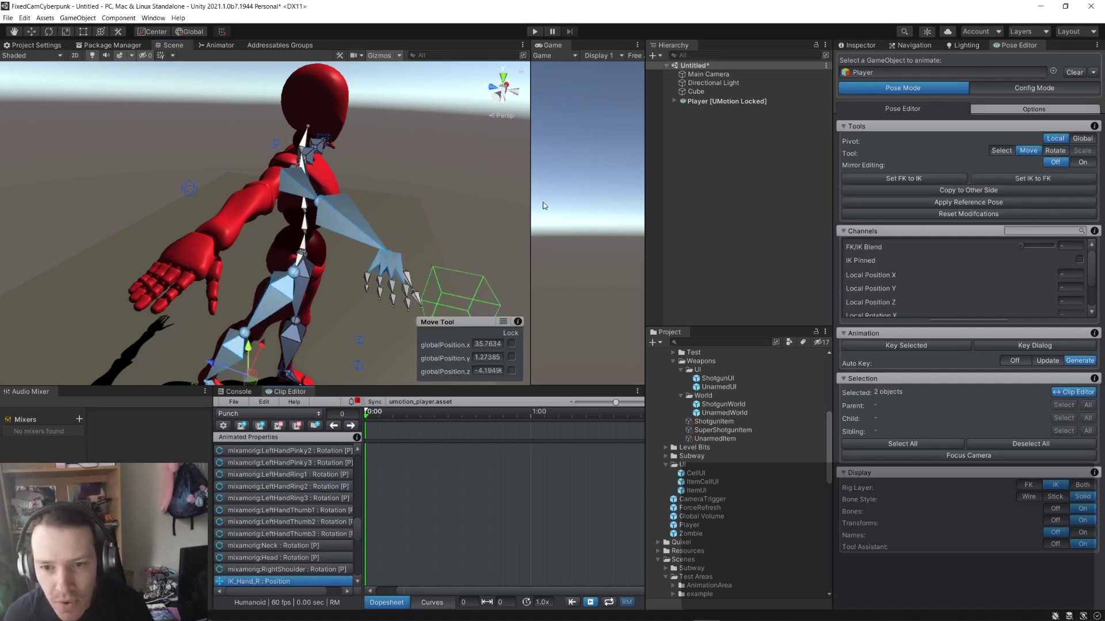
pyautogui.scroll(-5, 443, 216)
pyautogui.keyDown('alt'); pyautogui.moveTo(443, 216); pyautogui.dragTo(264, 172); pyautogui.keyUp('alt')
pyautogui.click(264, 171)
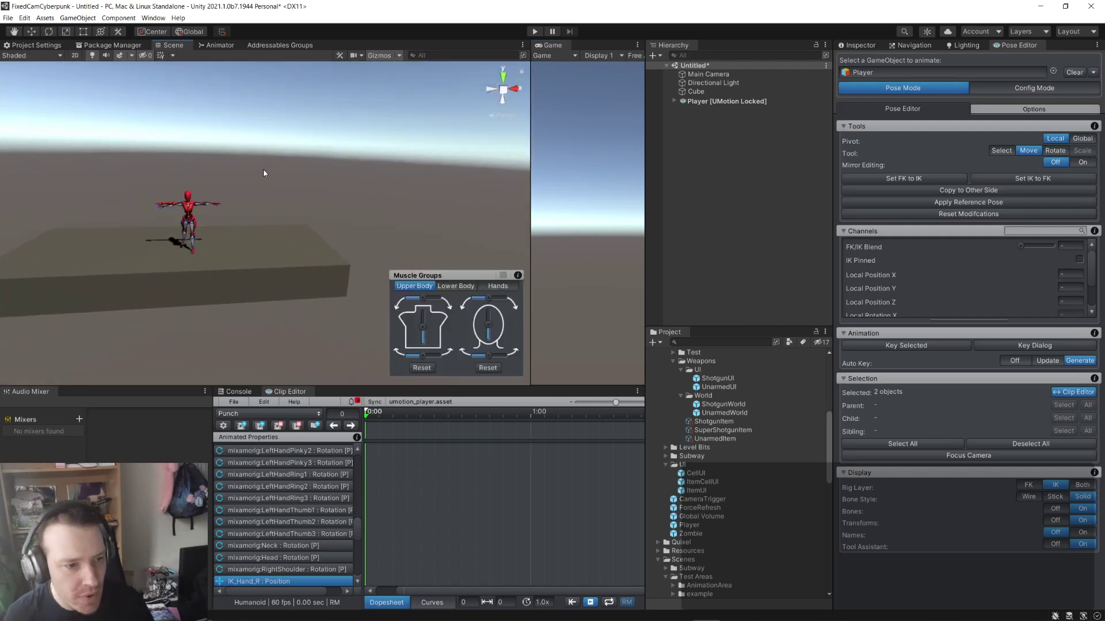
# - Undo the limb pose changes and add keys to all properties at frame 0 of the Punch clip
pyautogui.keyDown('alt'); pyautogui.moveTo(134, 217); pyautogui.dragTo(115, 184); pyautogui.keyUp('alt')
pyautogui.scroll(5, 115, 184)
pyautogui.keyDown('alt'); pyautogui.moveTo(98, 143); pyautogui.dragTo(126, 173); pyautogui.keyUp('alt')
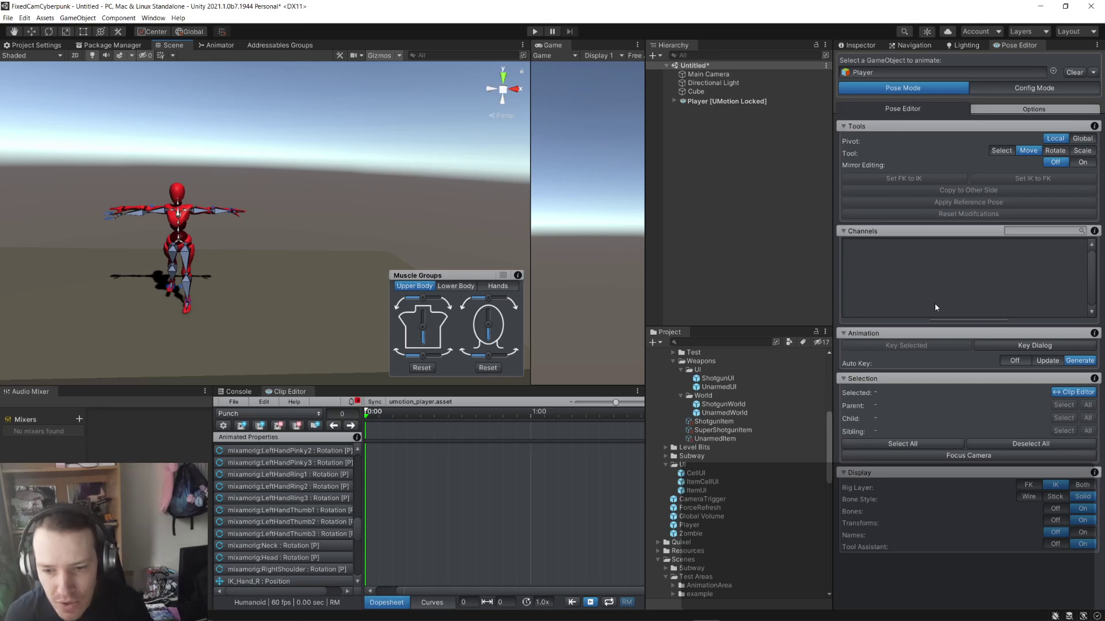
pyautogui.scroll(3, 390, 452)
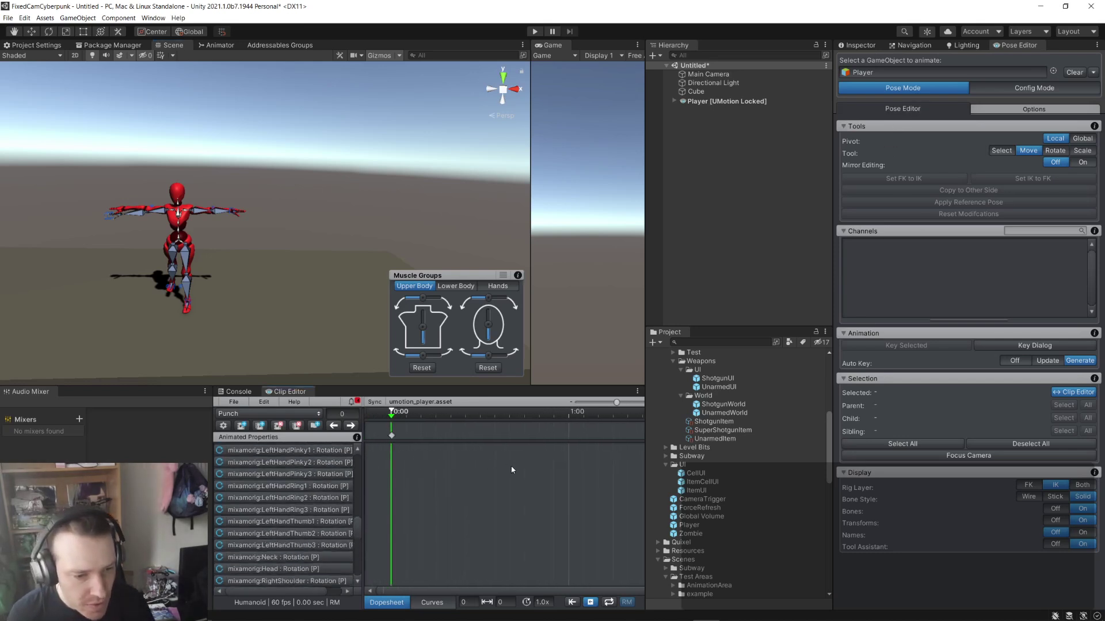
pyautogui.rightClick(392, 435)
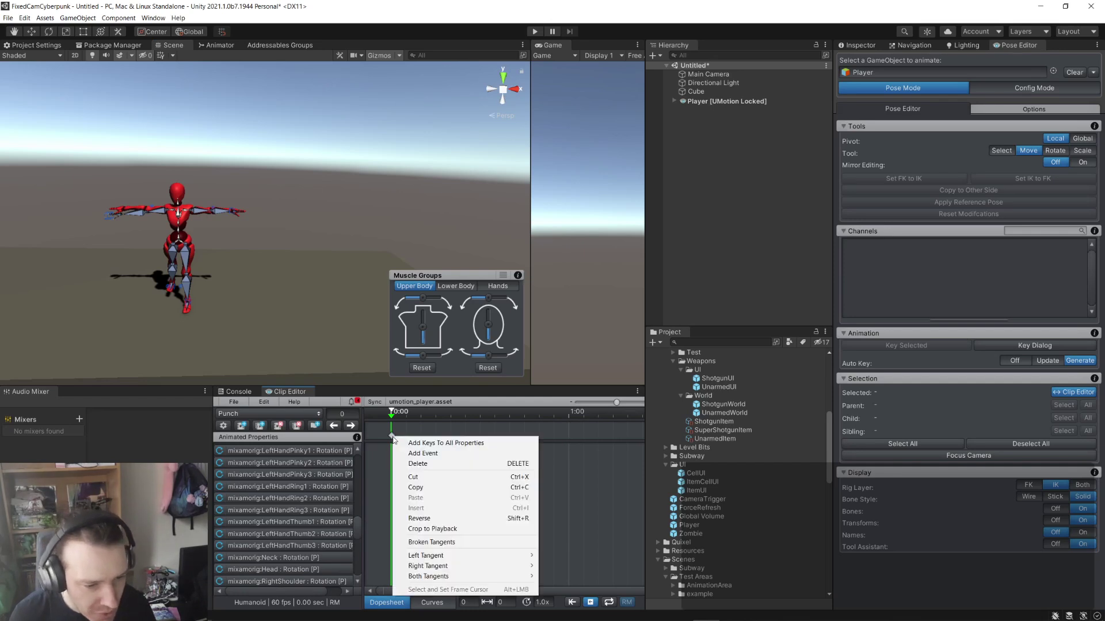
pyautogui.click(309, 272)
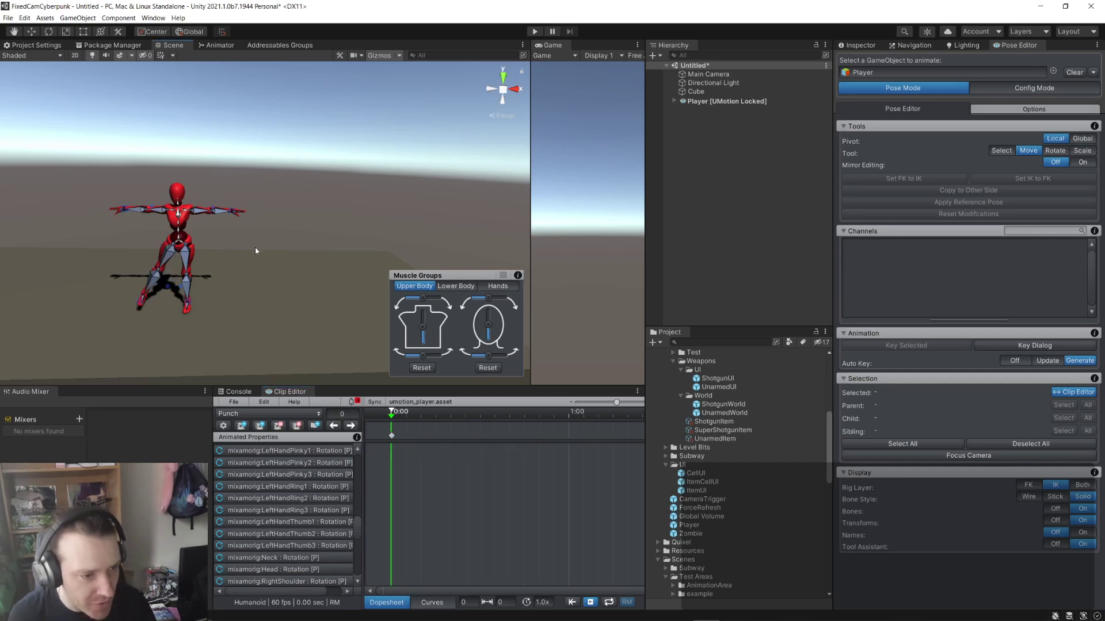
pyautogui.rightClick(392, 436)
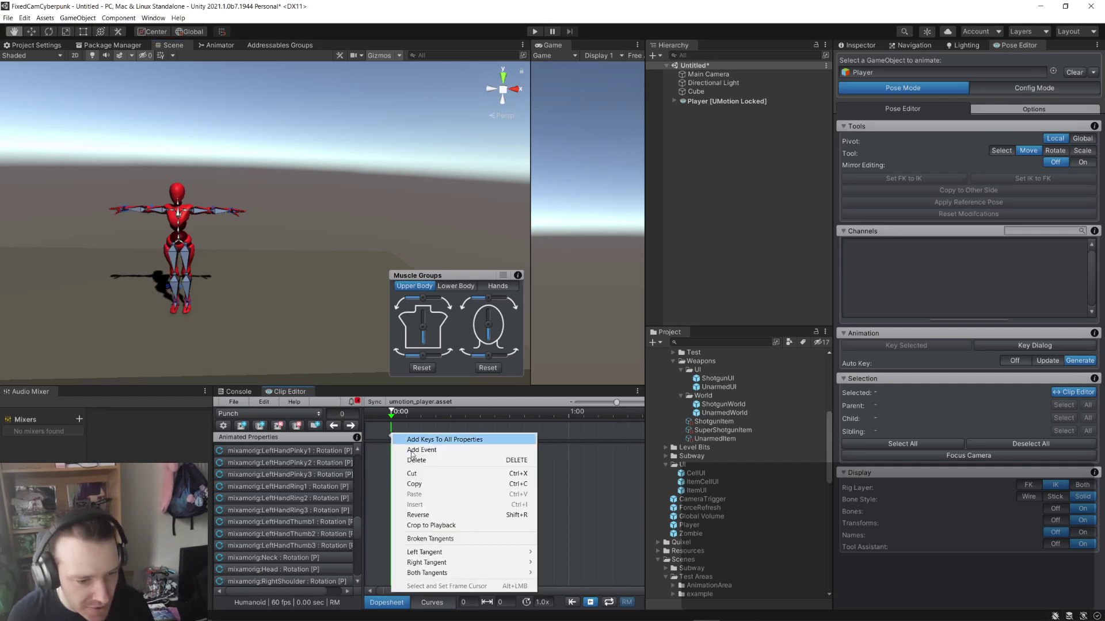
pyautogui.click(461, 440)
pyautogui.click(281, 280)
pyautogui.moveTo(281, 281); pyautogui.dragTo(663, 263, button='right')
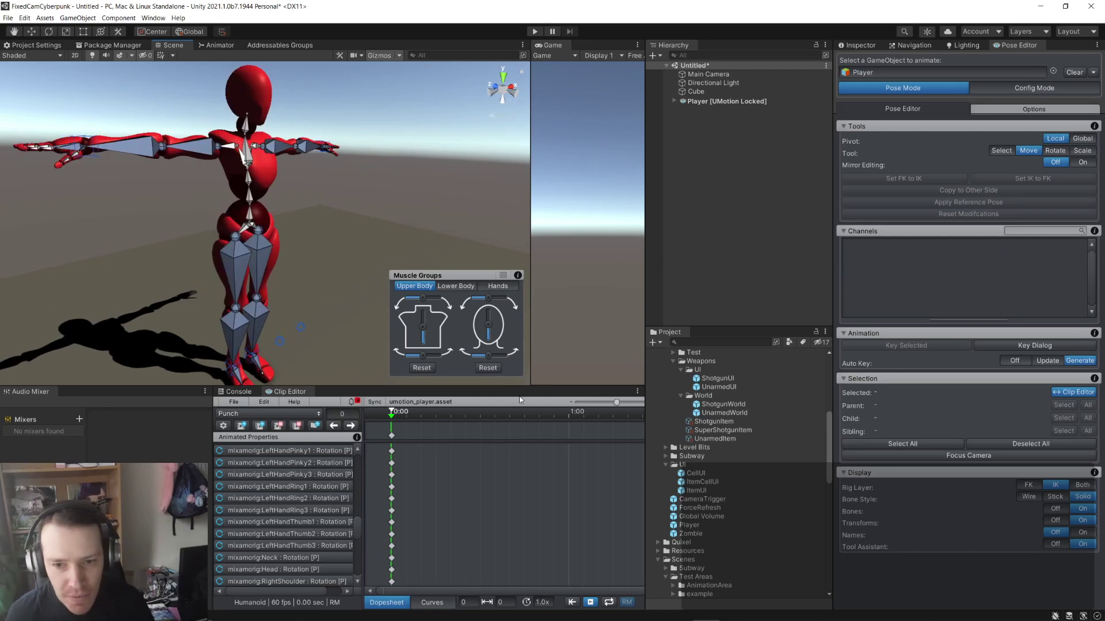
# - Set the FK/IK Blend to 1 for all of the rig's objects and clear the selection
pyautogui.hotkey('ctrl', 'a')
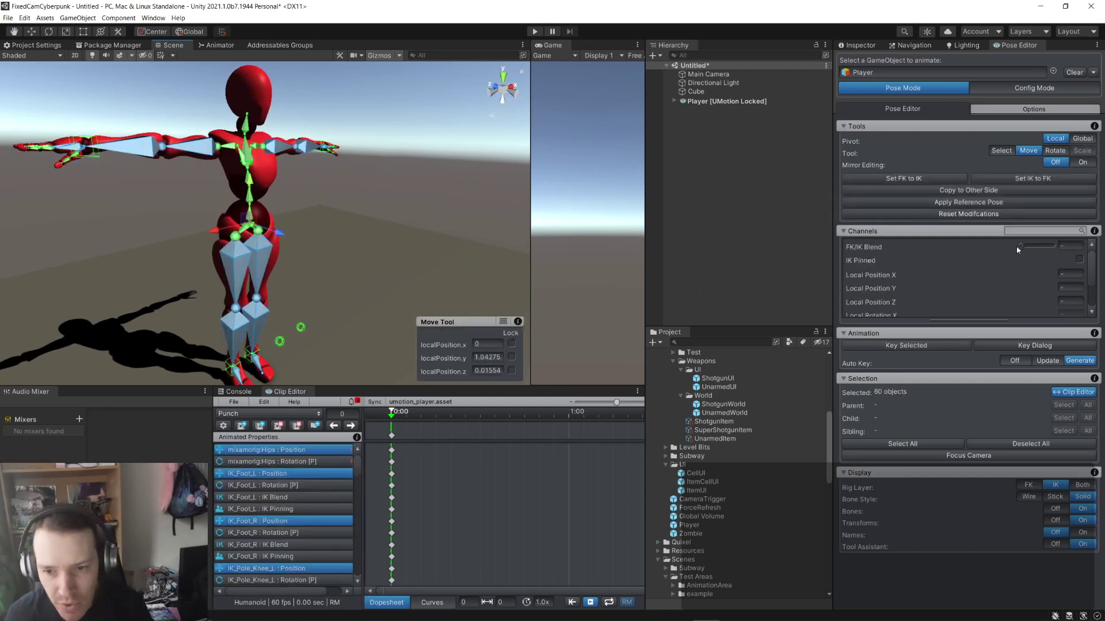
pyautogui.moveTo(1021, 248); pyautogui.dragTo(1032, 246)
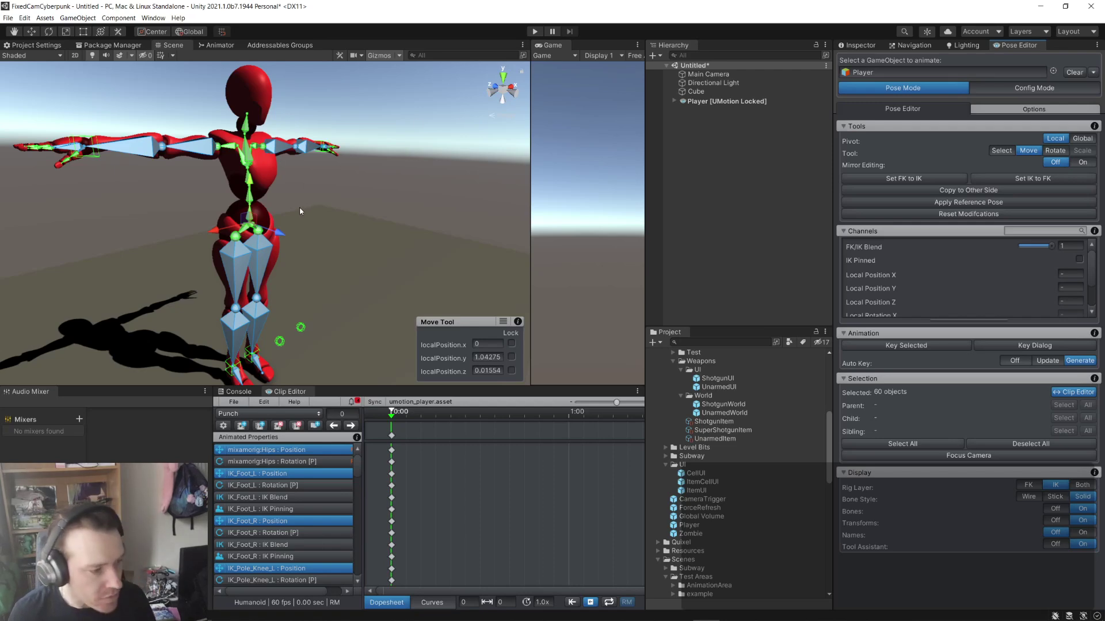
pyautogui.click(368, 195)
# - Move the right hand's IK handle to about local X 0.09, Y -0.14, Z 0.46 and rotate the hand
pyautogui.keyDown('alt'); pyautogui.moveTo(367, 196); pyautogui.dragTo(426, 188); pyautogui.keyUp('alt')
pyautogui.click(199, 218)
pyautogui.moveTo(343, 142); pyautogui.dragTo(343, 165)
pyautogui.moveTo(371, 213); pyautogui.dragTo(345, 207)
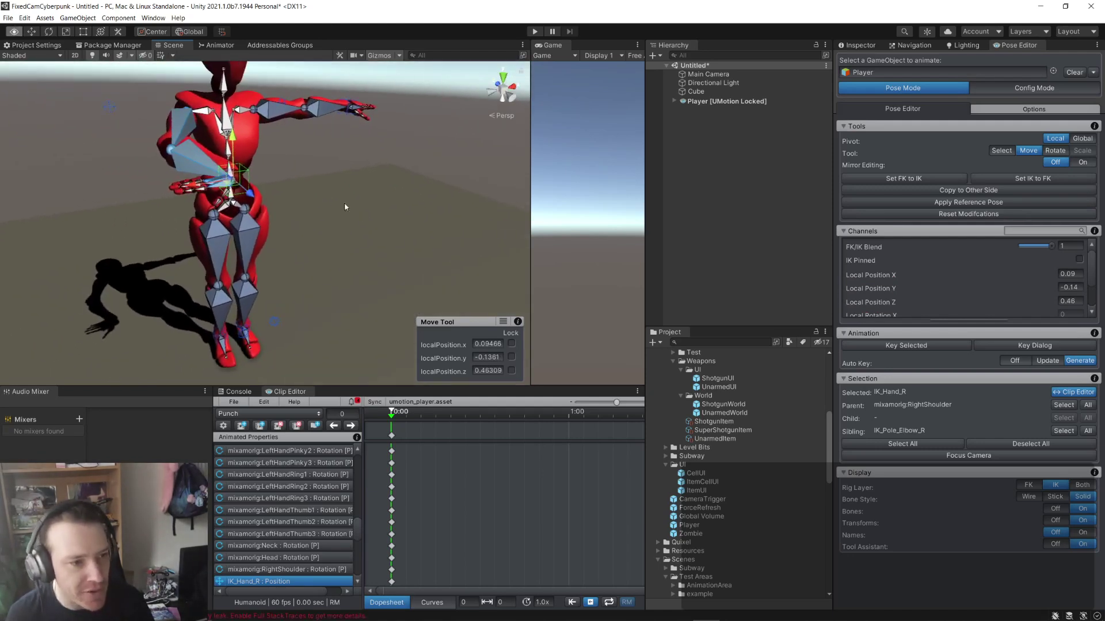
pyautogui.press('e')
pyautogui.moveTo(242, 173); pyautogui.dragTo(190, 193)
pyautogui.scroll(5, 281, 188)
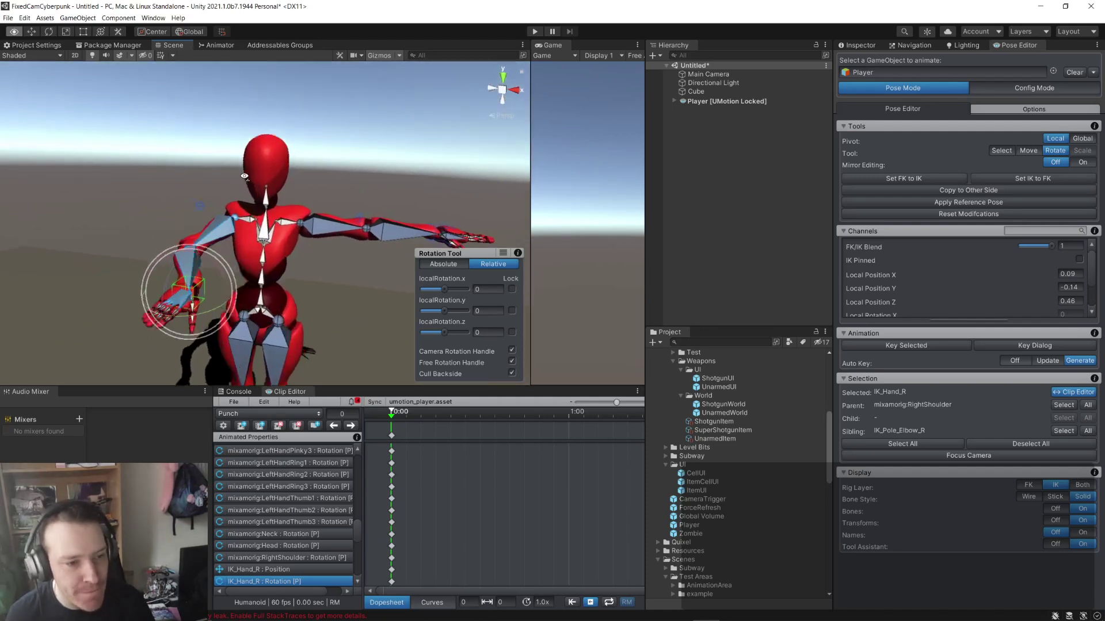
# - Move the left hand's IK handle to about local X -0.33, Y -0.54, Z -0.02 and rotate the hand
pyautogui.keyDown('alt'); pyautogui.moveTo(281, 188); pyautogui.dragTo(184, 292); pyautogui.keyUp('alt')
pyautogui.click(145, 277)
pyautogui.press('w')
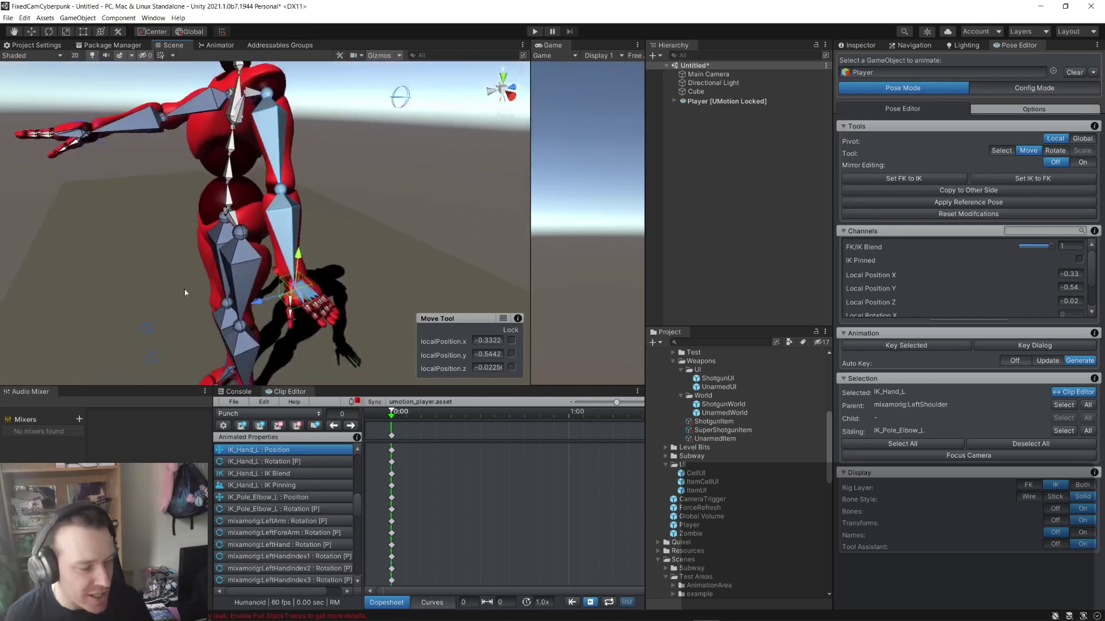
pyautogui.keyDown('alt'); pyautogui.moveTo(278, 288); pyautogui.dragTo(106, 67); pyautogui.keyUp('alt')
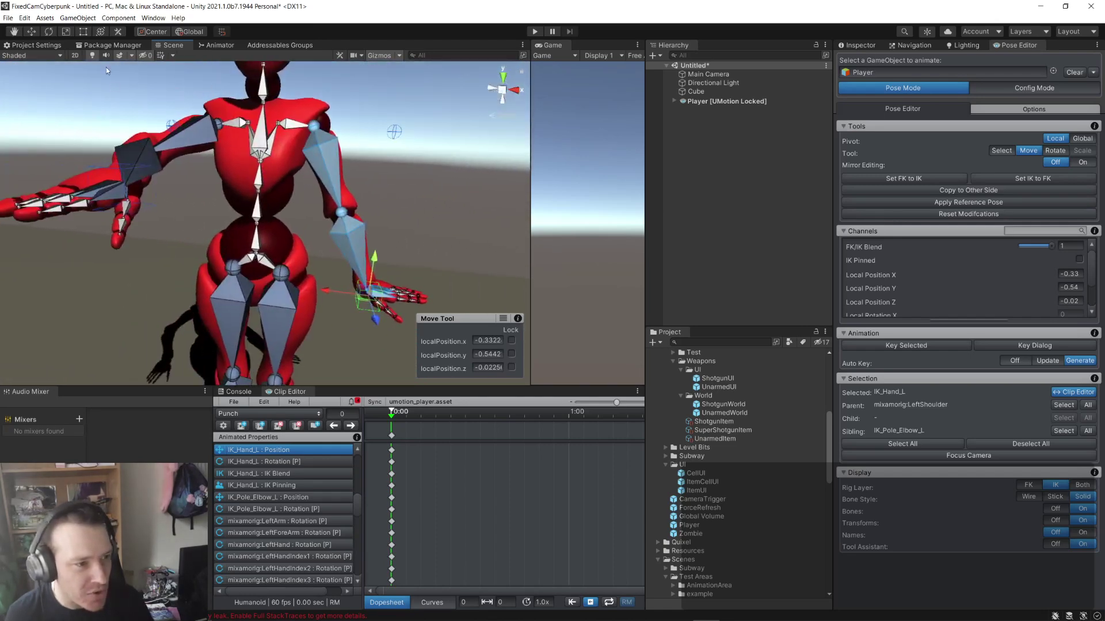
pyautogui.click(49, 31)
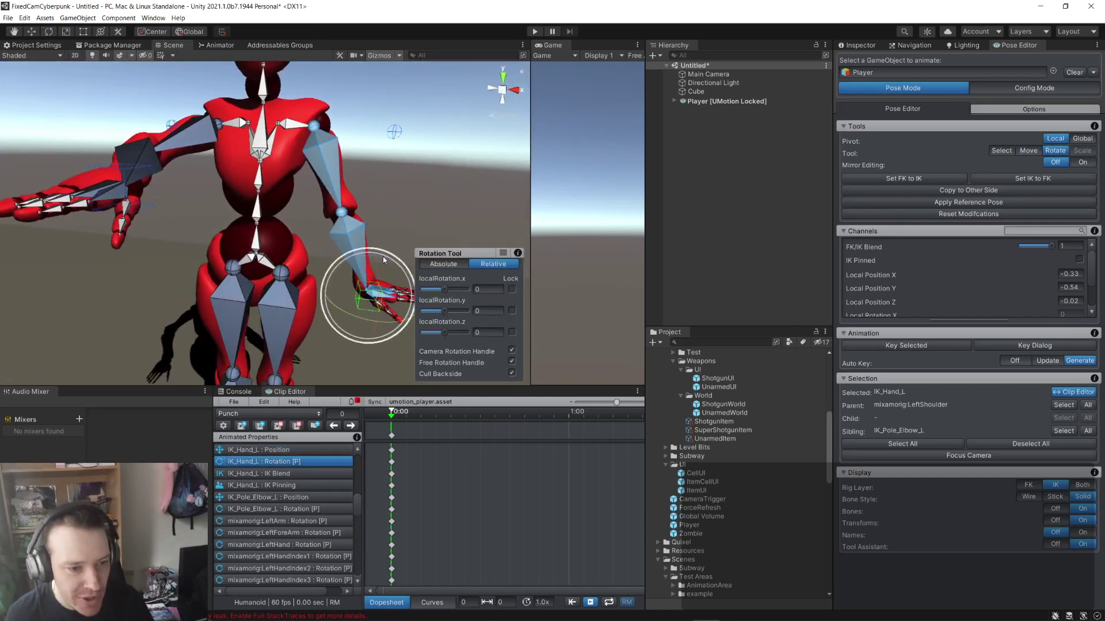
pyautogui.moveTo(397, 265); pyautogui.dragTo(452, 321)
pyautogui.scroll(-3, 230, 236)
pyautogui.moveTo(201, 233)
pyautogui.keyDown('alt'); pyautogui.mouseDown()
pyautogui.moveTo(299, 224)
pyautogui.moveTo(221, 242)
pyautogui.mouseUp(); pyautogui.keyUp('alt')
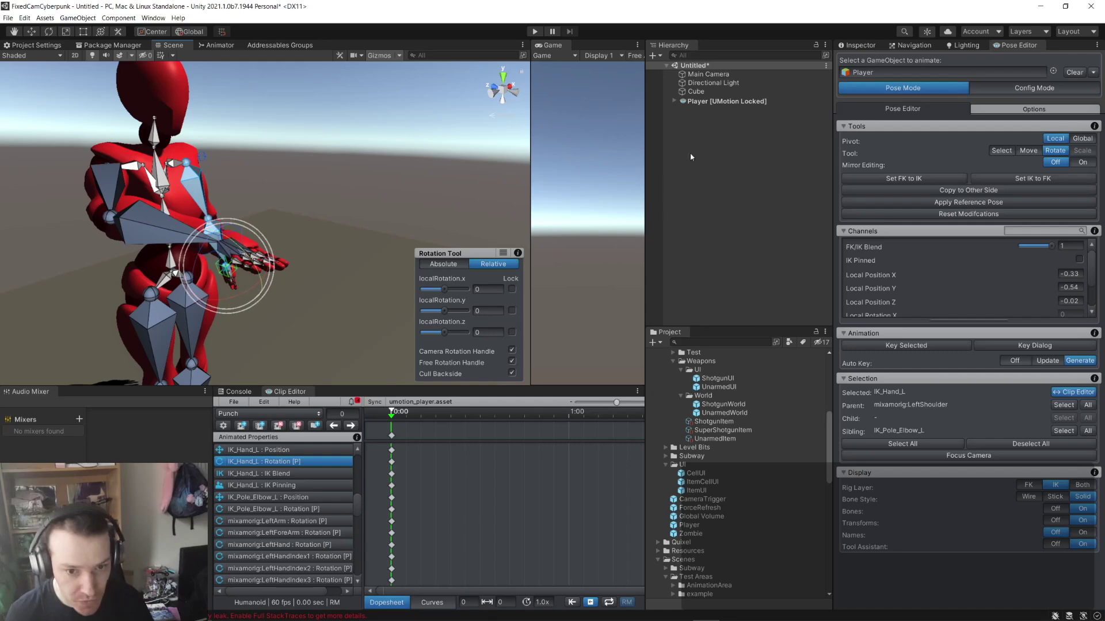
# - Select the right hand's IK handle with the Rotate tool and inspect the wrist up close from the side
pyautogui.click(723, 101)
pyautogui.keyDown('alt'); pyautogui.moveTo(362, 197); pyautogui.dragTo(242, 253); pyautogui.keyUp('alt')
pyautogui.click(241, 254)
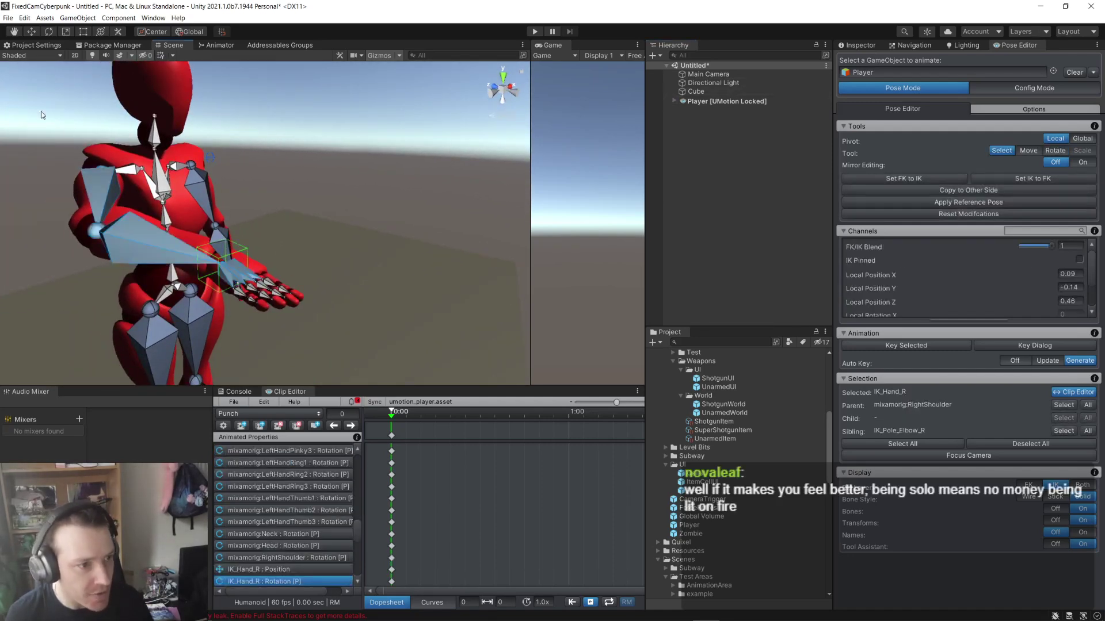
pyautogui.click(49, 30)
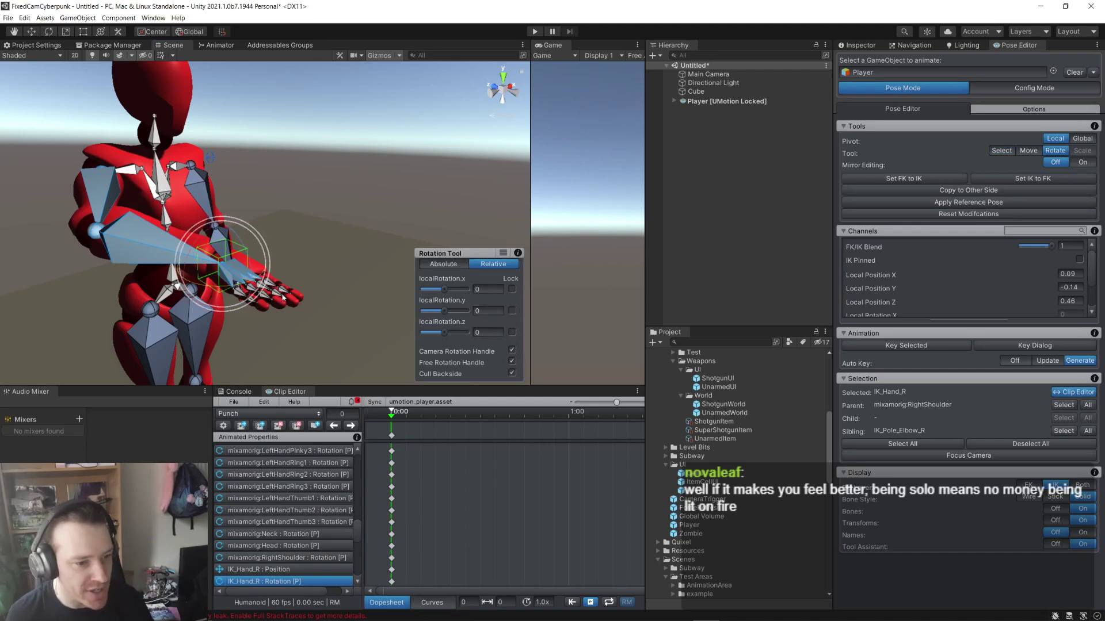
pyautogui.keyDown('alt'); pyautogui.moveTo(267, 270); pyautogui.dragTo(341, 290); pyautogui.keyUp('alt')
pyautogui.click(282, 312)
pyautogui.click(344, 271)
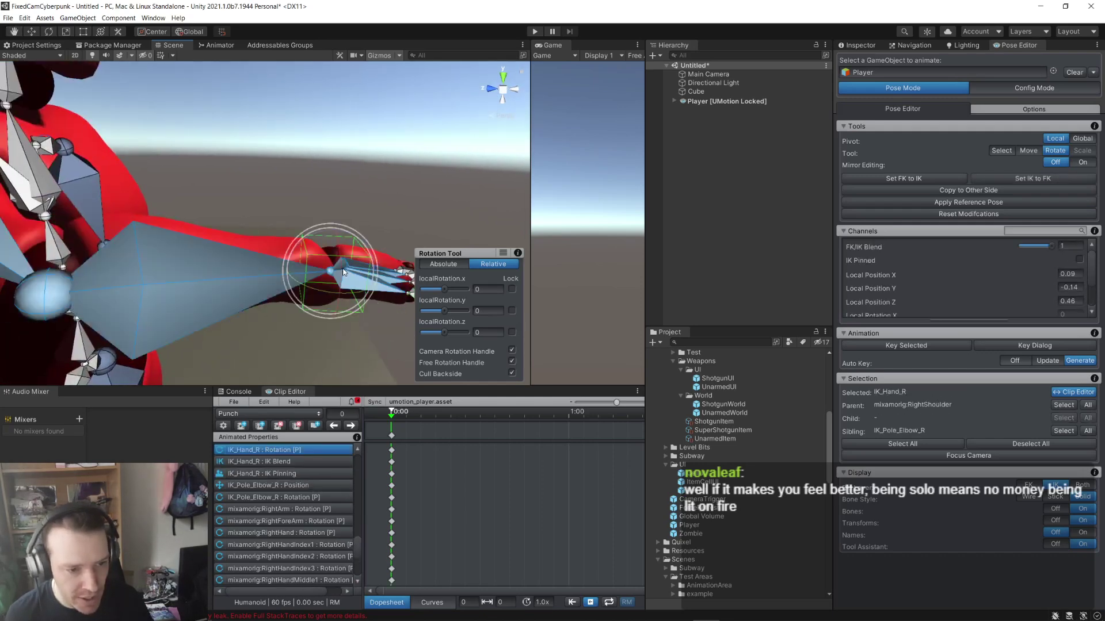
# - Frame the whole Player and move the right hand's IK handle to about local X 0.05, Y -0.28, Z -0.04
pyautogui.click(737, 103)
pyautogui.click(707, 102)
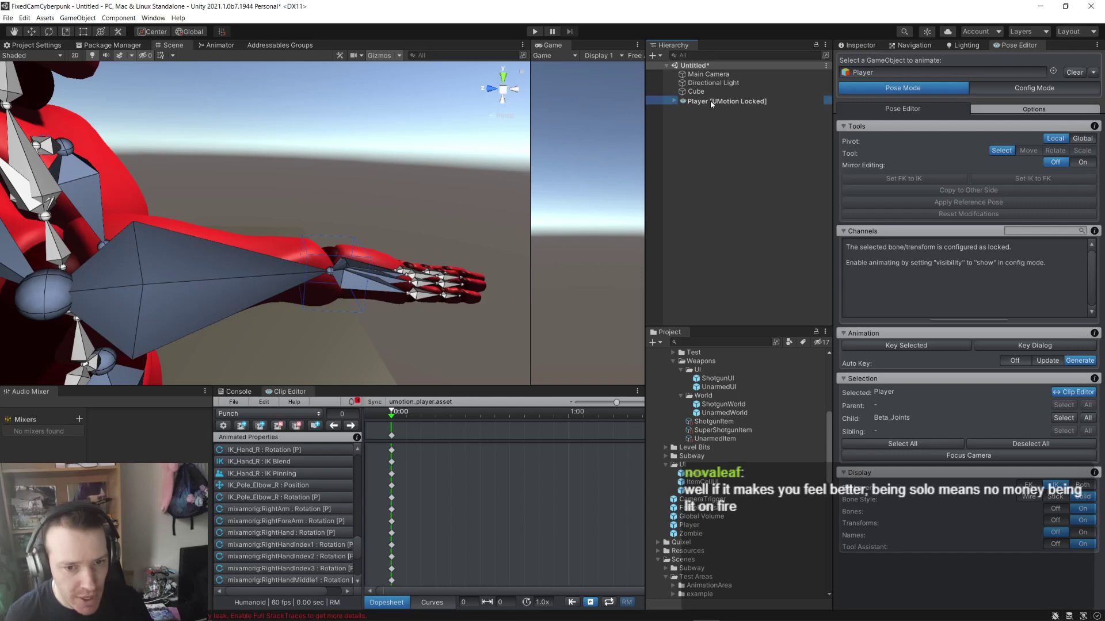
pyautogui.press('f')
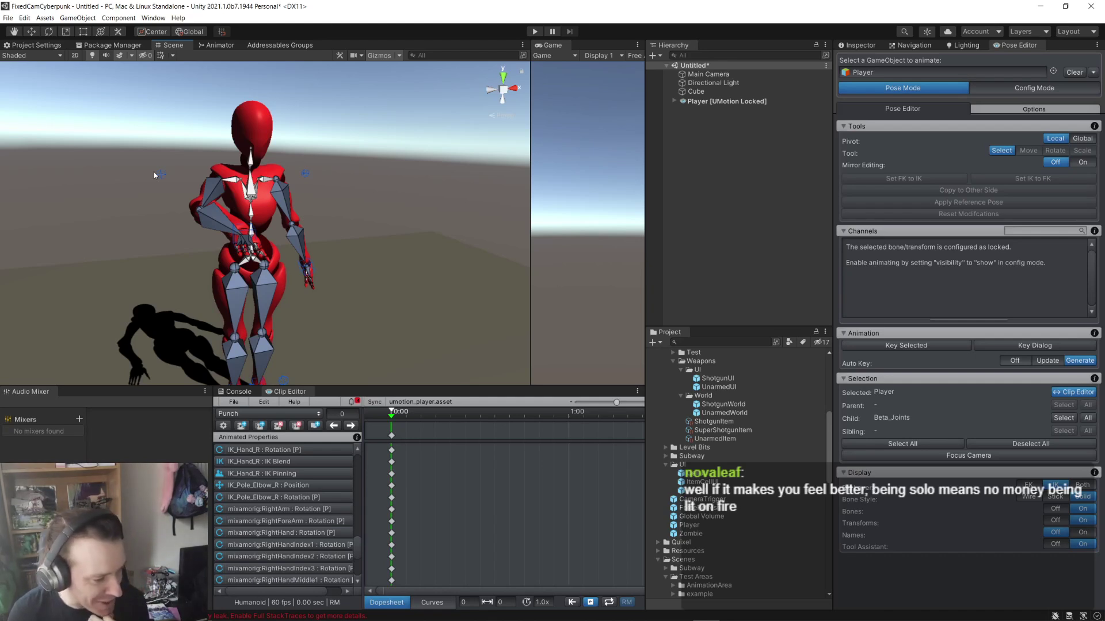
pyautogui.keyDown('alt'); pyautogui.moveTo(149, 177); pyautogui.dragTo(330, 258); pyautogui.keyUp('alt')
pyautogui.click(258, 259)
pyautogui.click(31, 32)
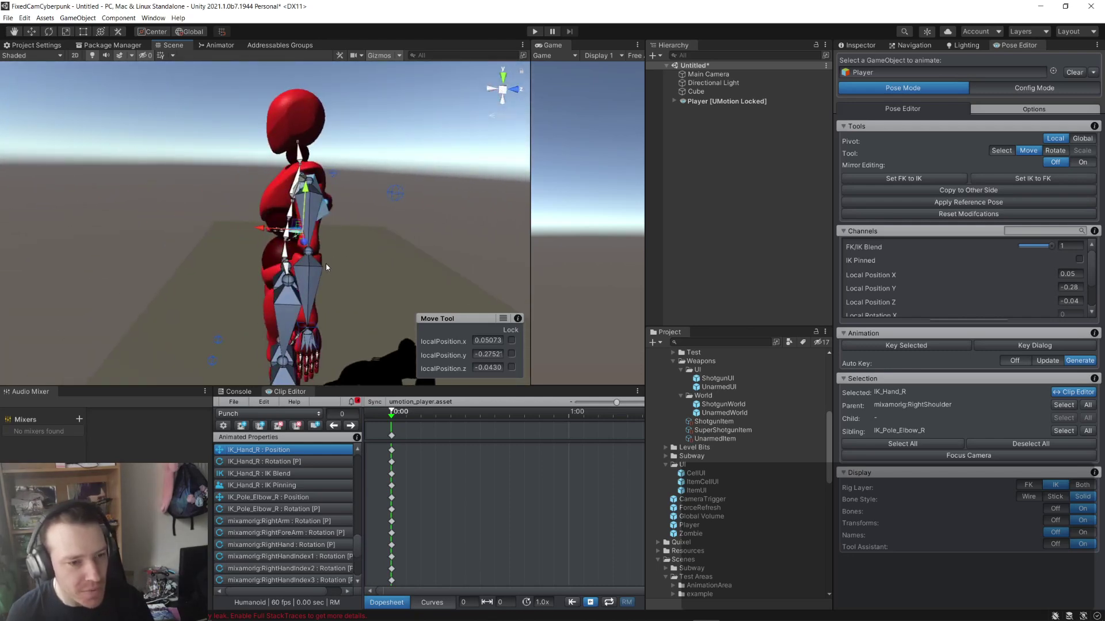
# - Switch to Firefox and run an image search for "punch refernce" in a new tab
pyautogui.hotkey('alt', 'Tab')
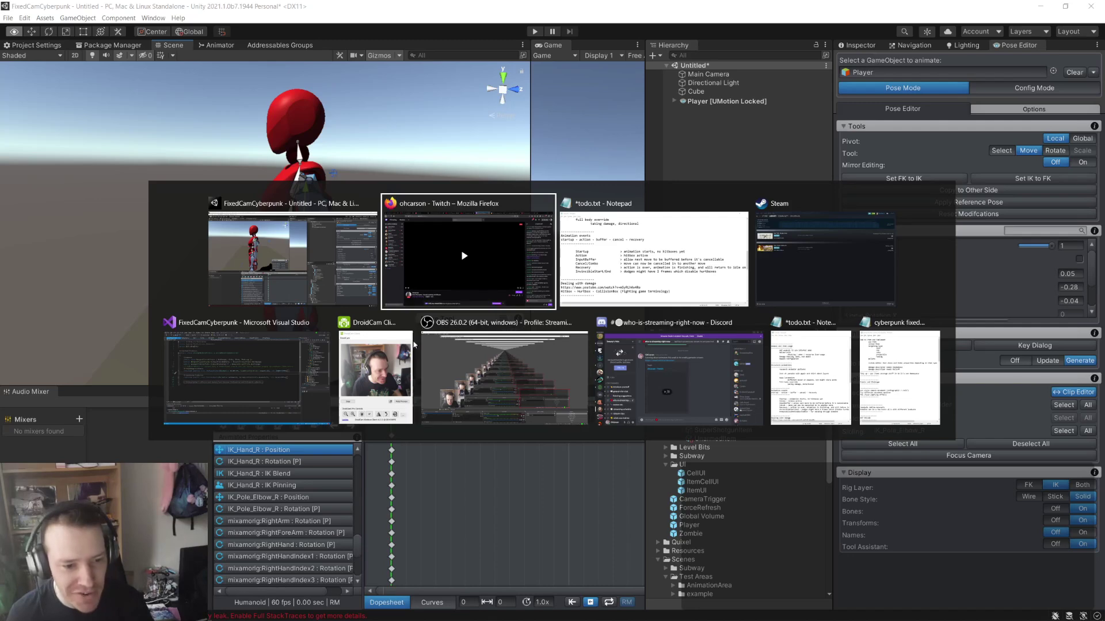
pyautogui.click(402, 240)
pyautogui.click(1001, 9)
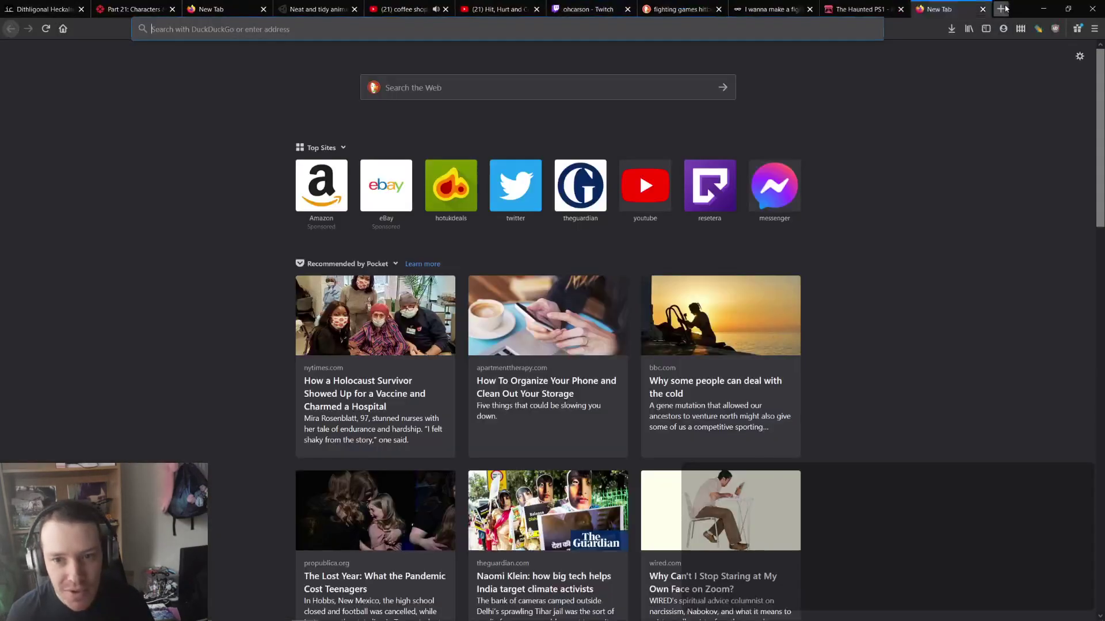
pyautogui.write('p')
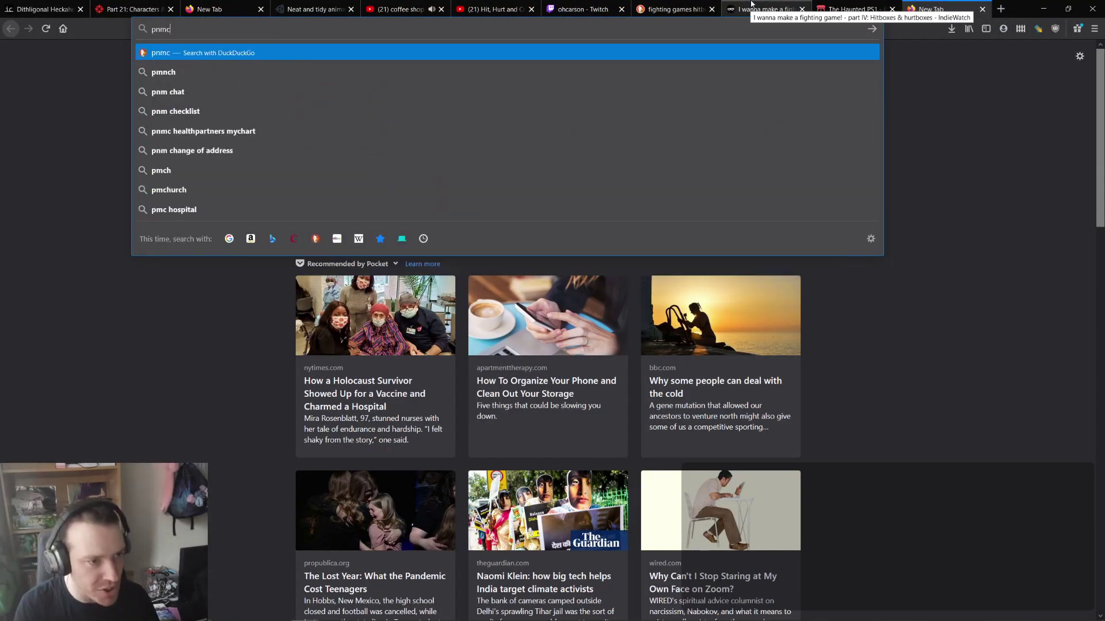
pyautogui.write('unch ')
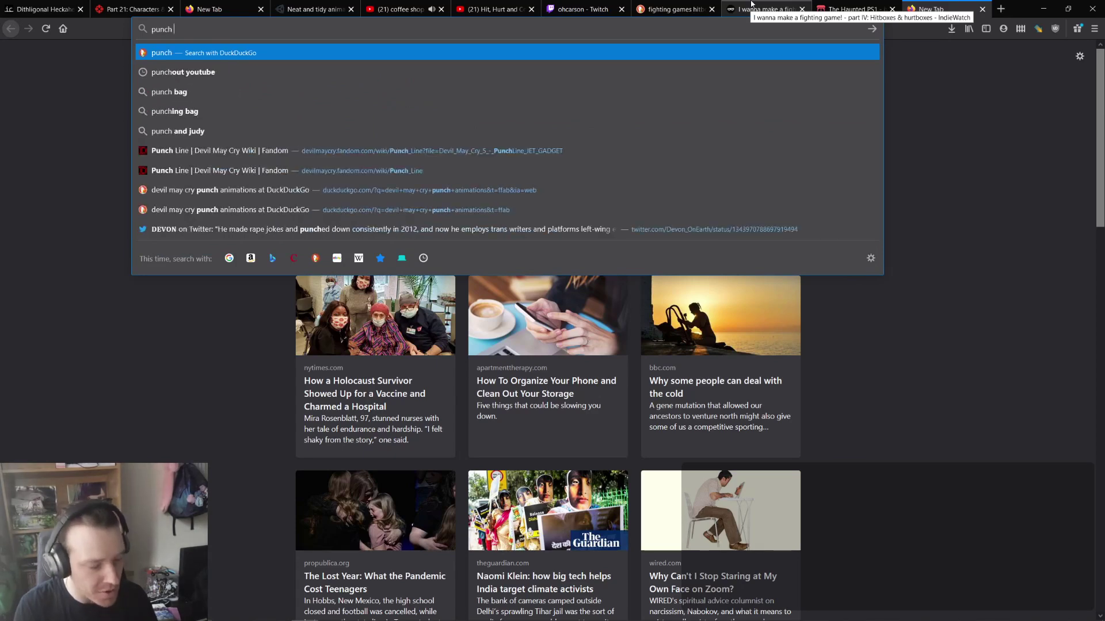
pyautogui.write('refernce')
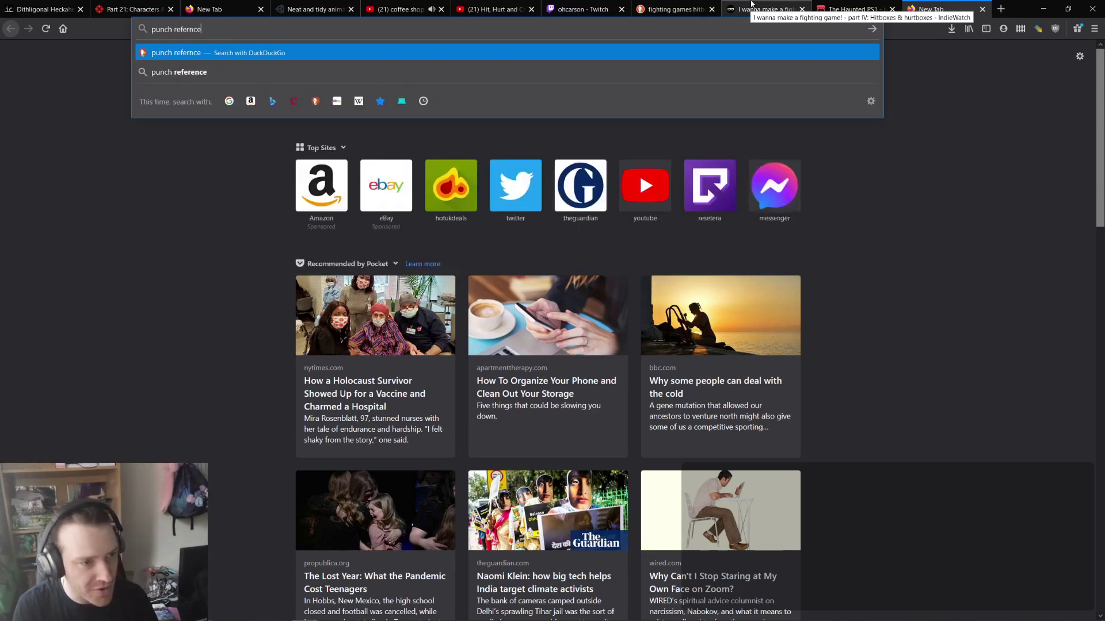
pyautogui.press('Return')
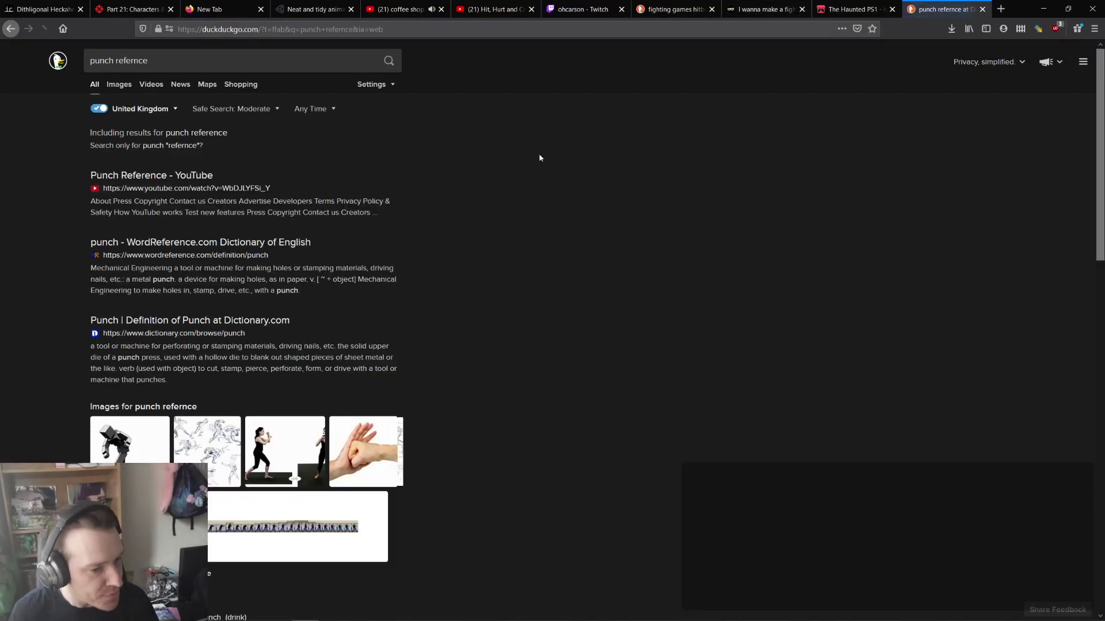
pyautogui.click(118, 86)
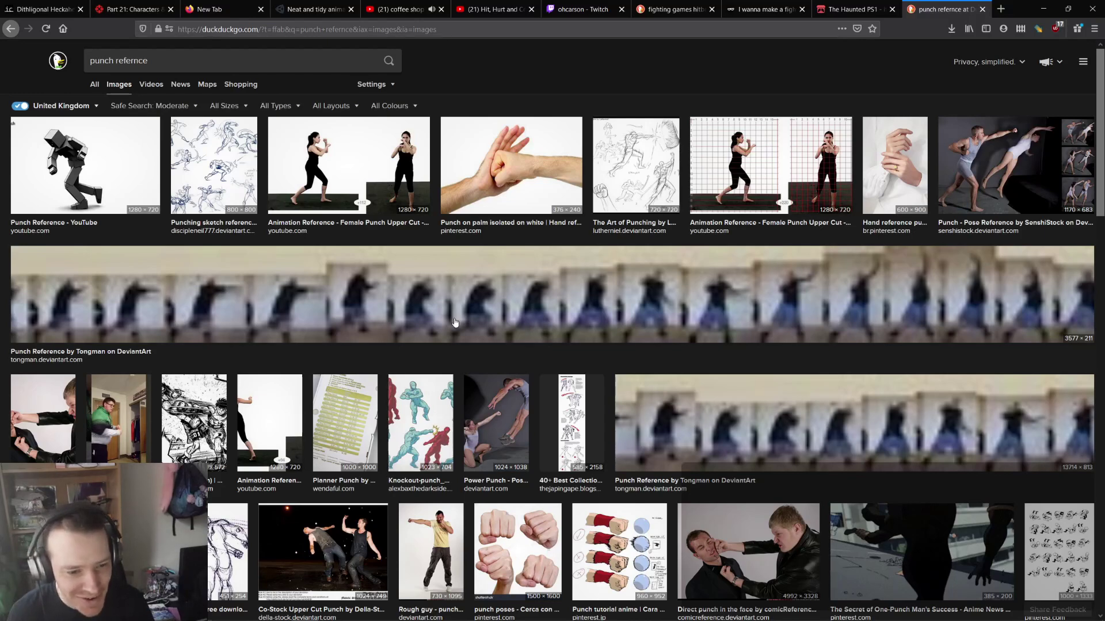
# - Browse the image results and preview the "Direct punch in the face" photo
pyautogui.scroll(-3, 498, 393)
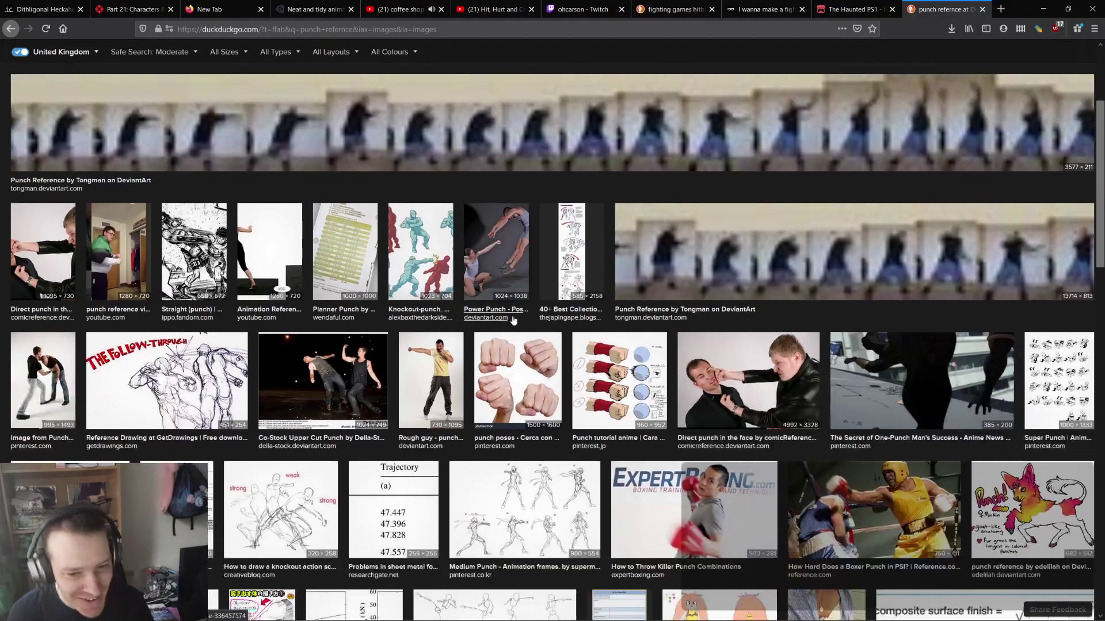
pyautogui.click(752, 374)
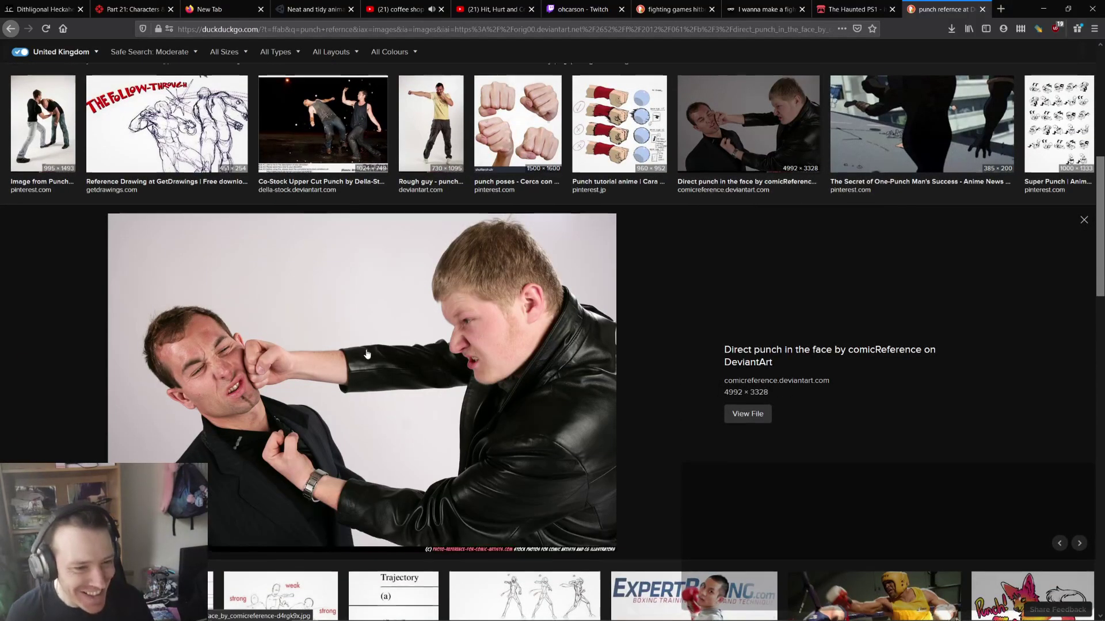
pyautogui.scroll(1, 365, 354)
pyautogui.scroll(1, 359, 374)
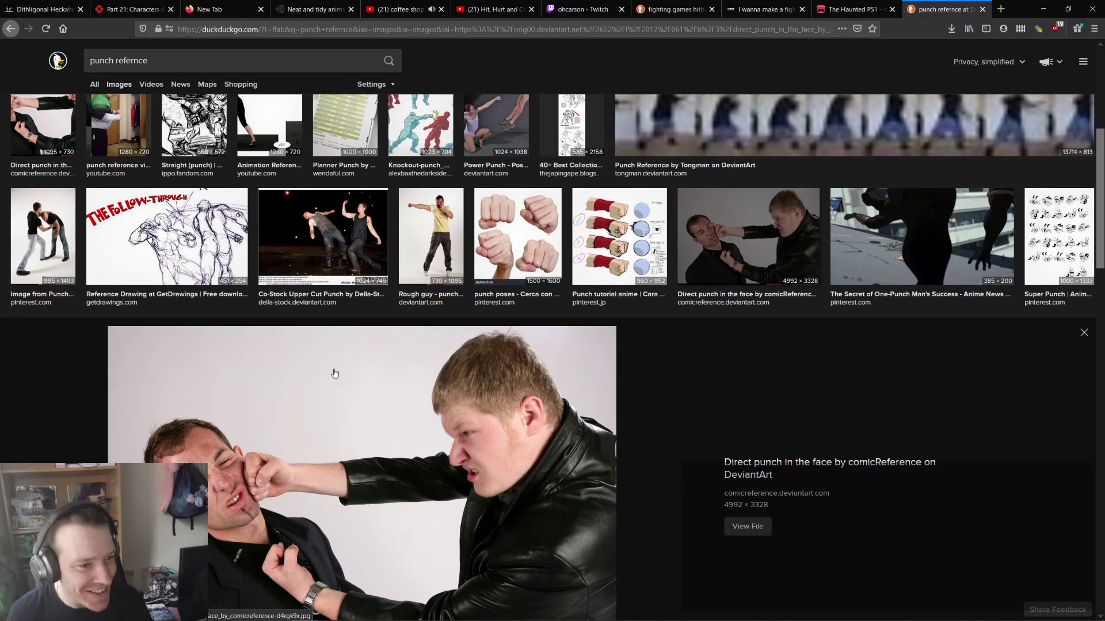
pyautogui.scroll(5, 334, 371)
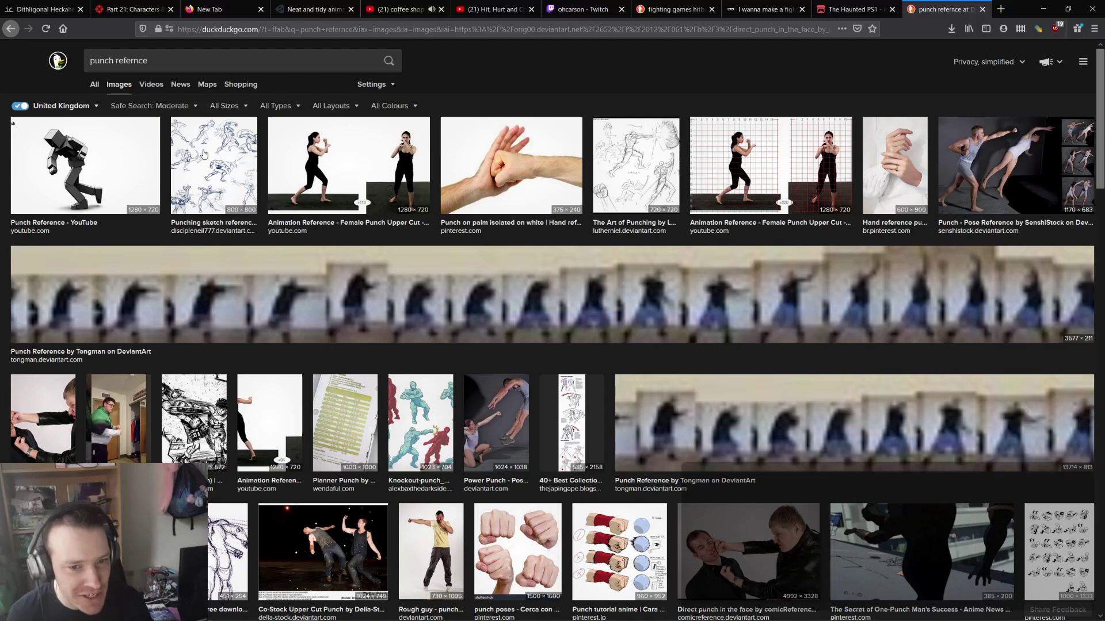
# - Preview the "Punching sketch reference" image and look further through the results for a punch sequence
pyautogui.click(203, 154)
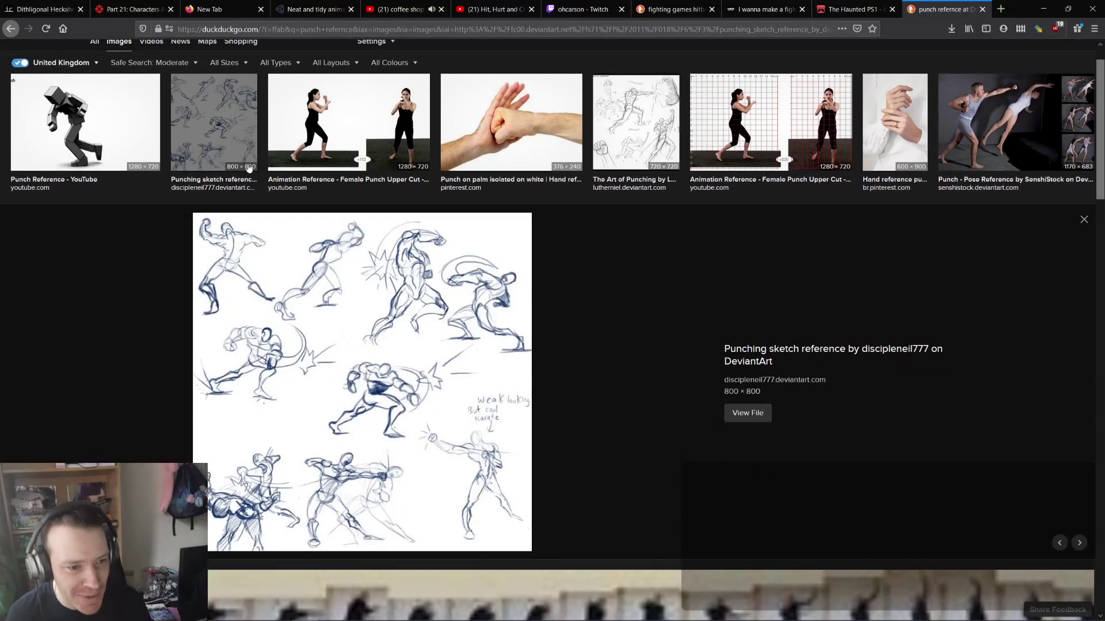
pyautogui.scroll(-1, 426, 288)
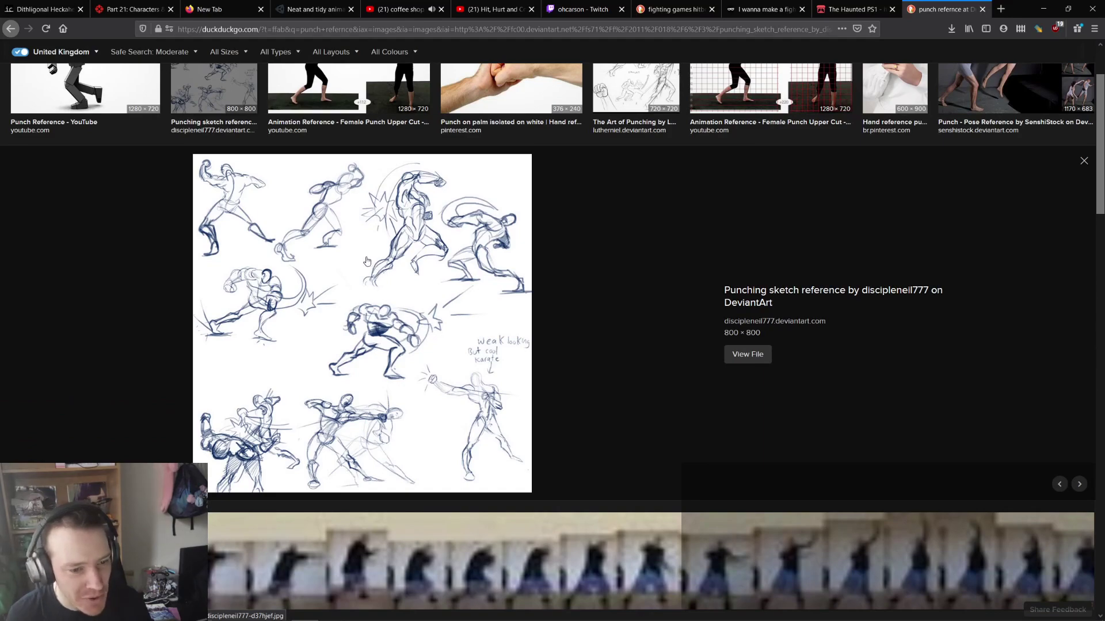
pyautogui.scroll(-10, 366, 262)
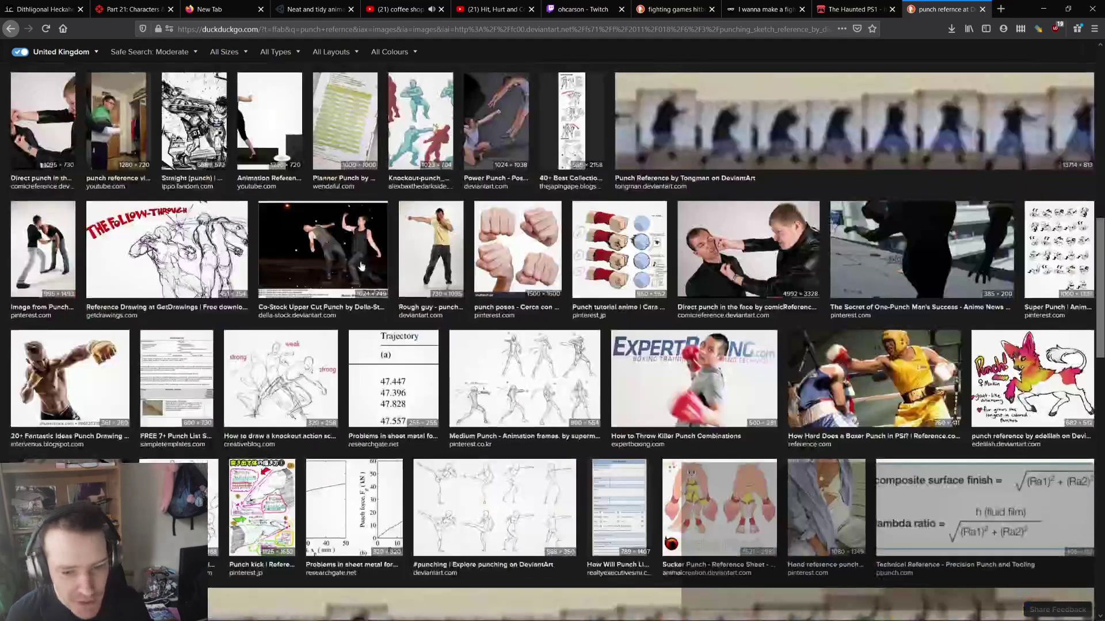
pyautogui.scroll(-3, 361, 266)
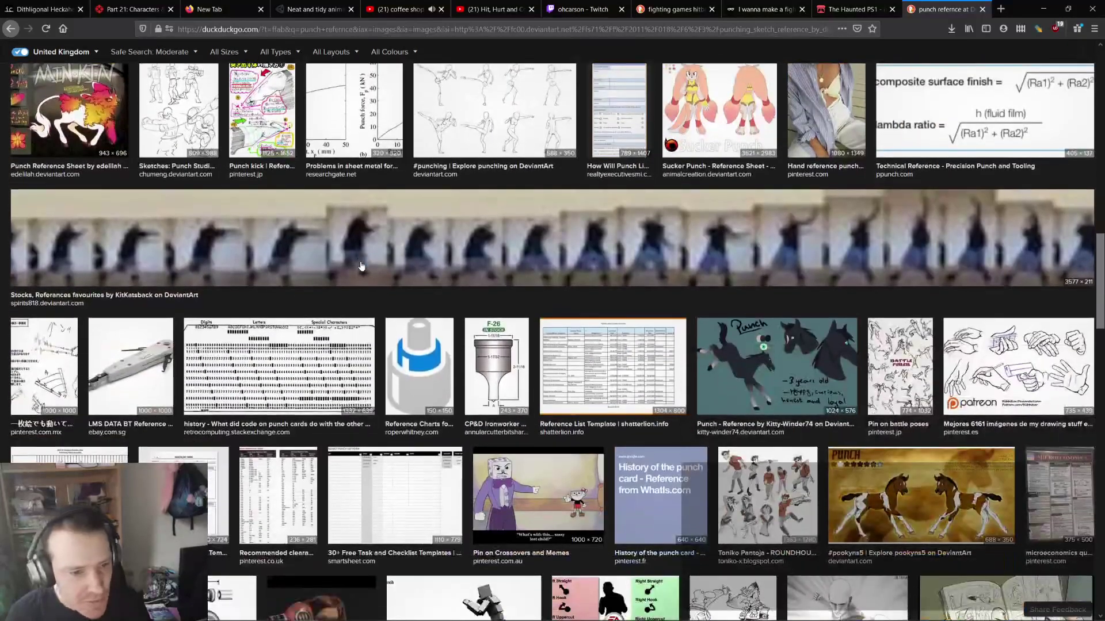
# - Open the frame-by-frame punch photo strip from DeviantArt as a full file and examine its opening punch poses enlarged
pyautogui.click(362, 265)
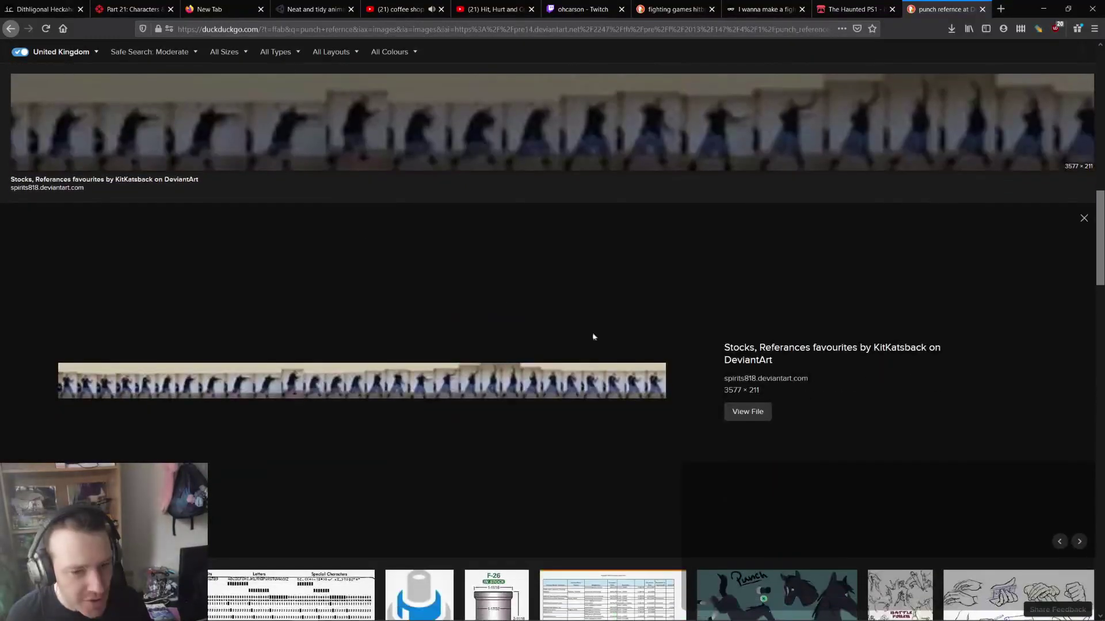
pyautogui.click(747, 413)
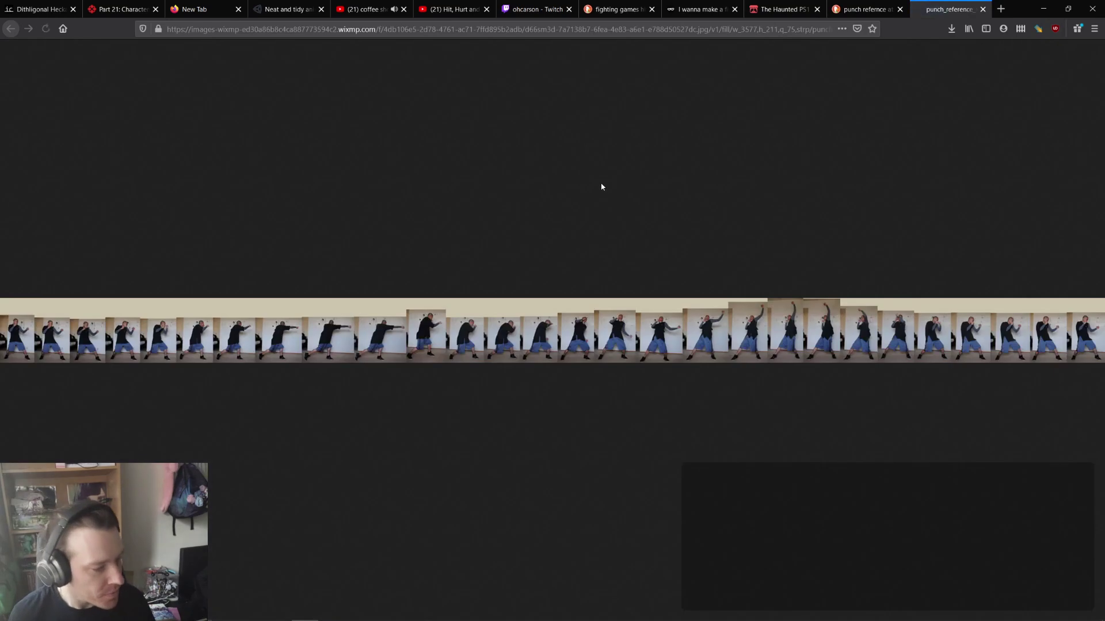
pyautogui.keyDown('ctrl'); pyautogui.scroll(2, 390, 340); pyautogui.keyUp('ctrl')
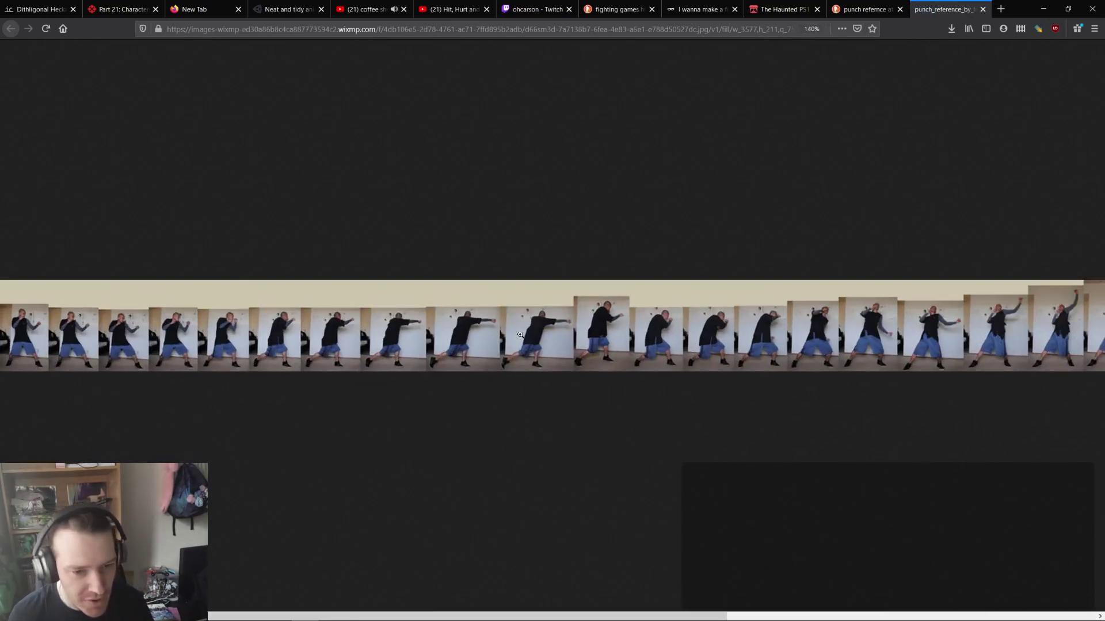
pyautogui.keyDown('ctrl'); pyautogui.scroll(-2, 417, 328); pyautogui.keyUp('ctrl')
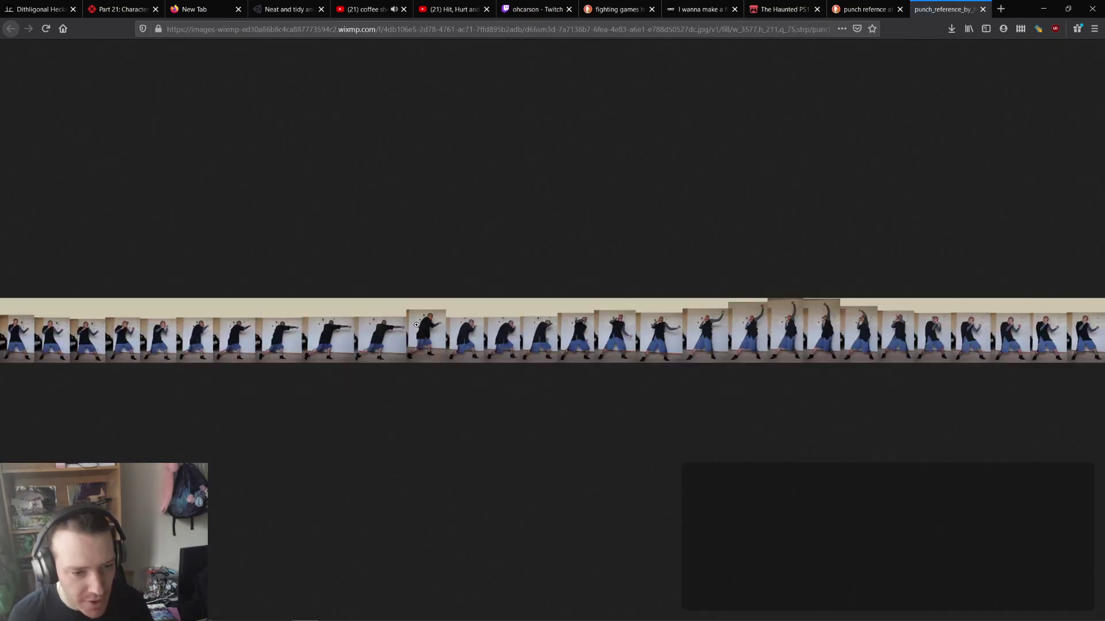
pyautogui.click(383, 344)
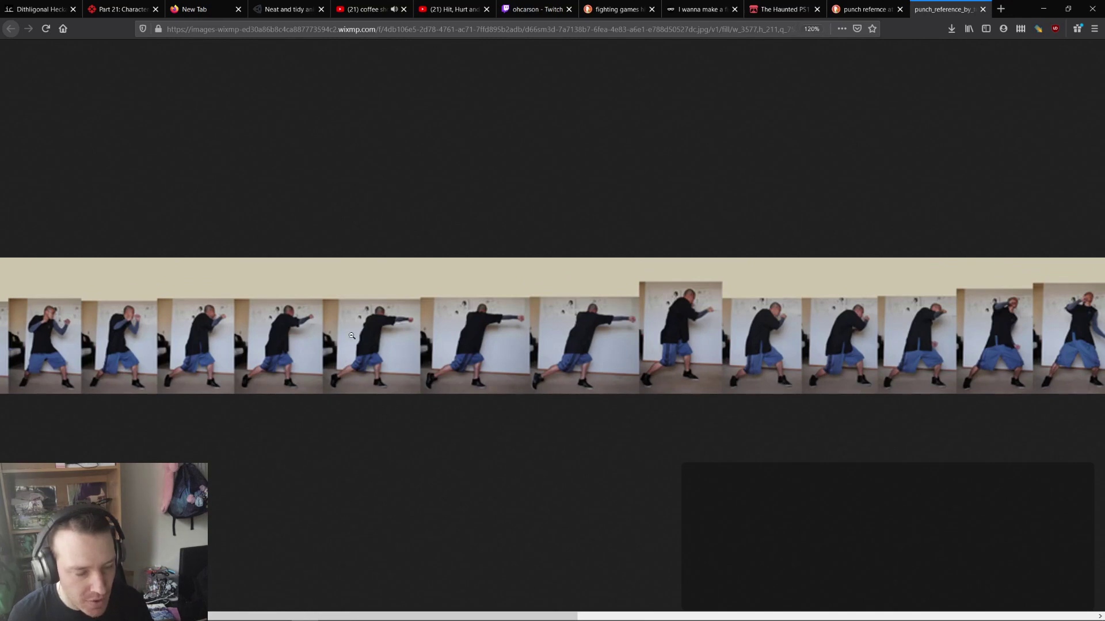
pyautogui.middleClick(363, 345)
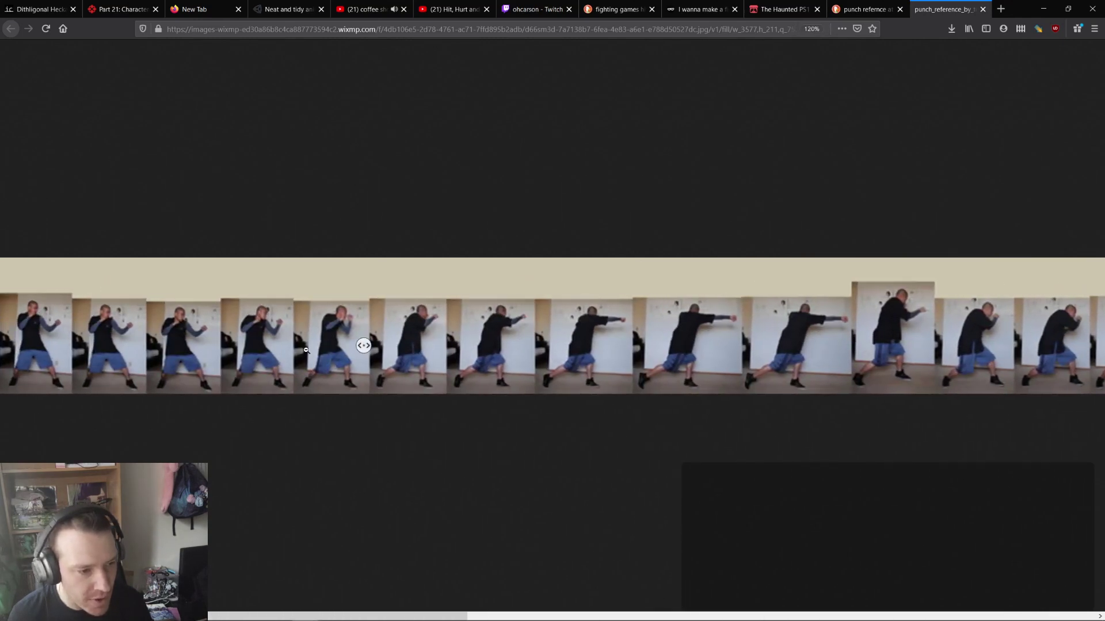
# - View the whole punch photo strip and compare its opening frames with the player's pose in Unity
pyautogui.click(325, 340)
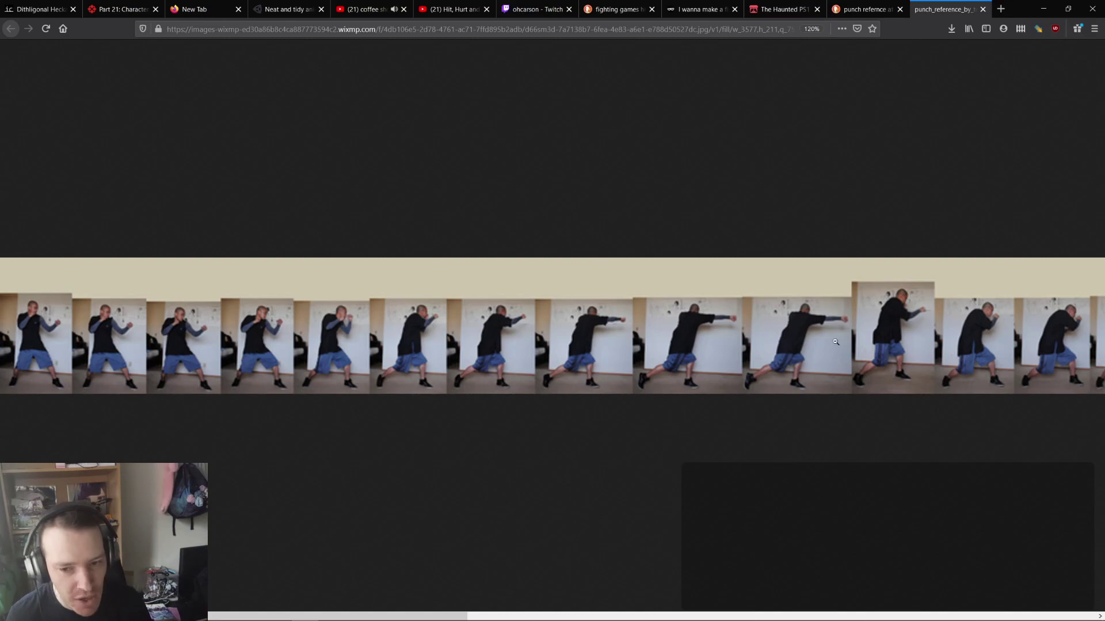
pyautogui.hotkey('alt', 'Tab')
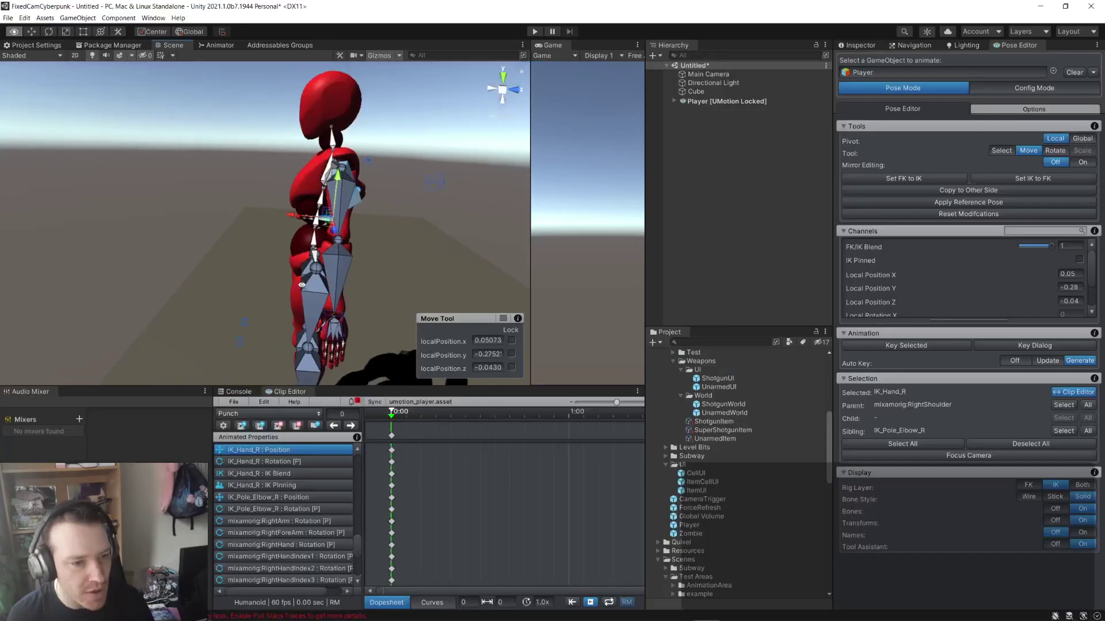
pyautogui.hotkey('alt', 'Tab')
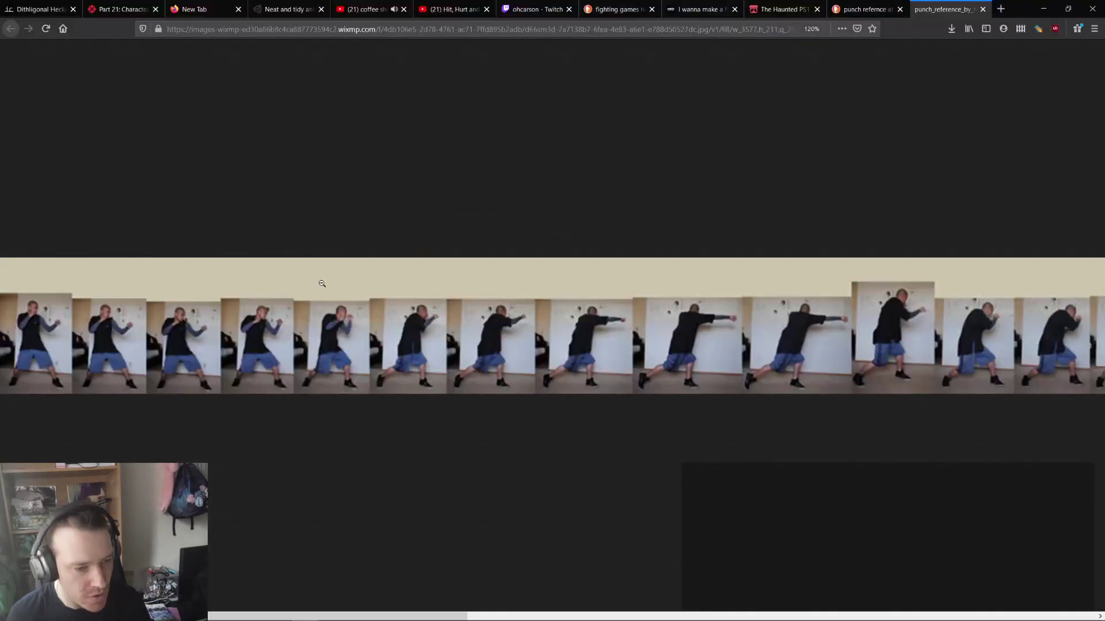
pyautogui.hotkey('alt', 'Tab')
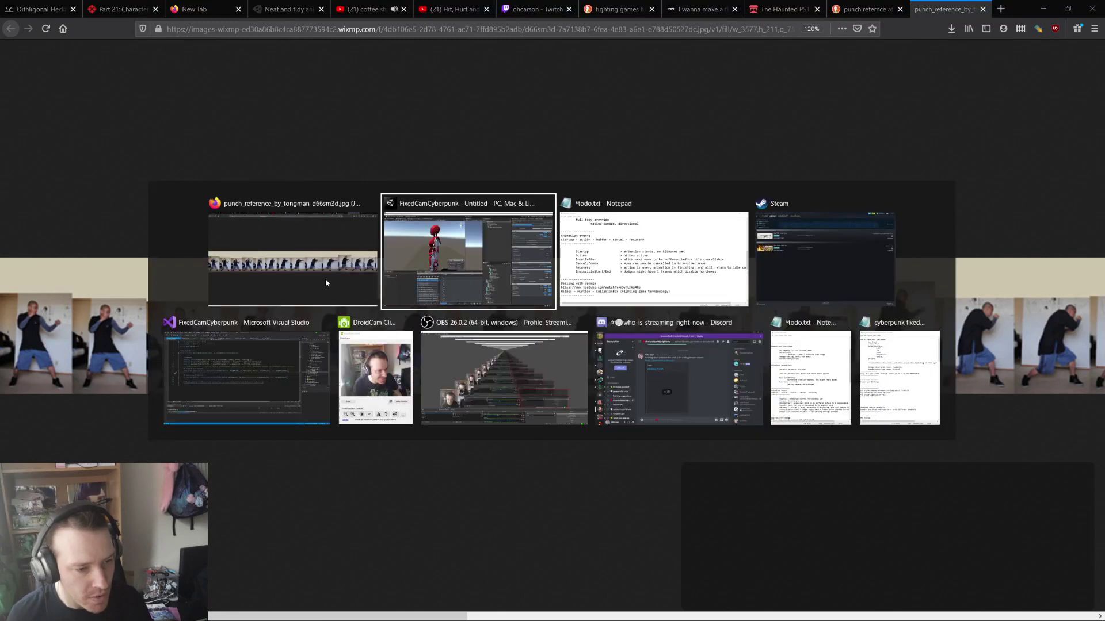
# - Move the right hand's IK handle out from the hip in Unity, checking the pose against the punch strip in Firefox
pyautogui.keyDown('alt'); pyautogui.moveTo(247, 224); pyautogui.dragTo(414, 252); pyautogui.keyUp('alt')
pyautogui.scroll(-3, 398, 250)
pyautogui.click(255, 220)
pyautogui.scroll(-3, 415, 252)
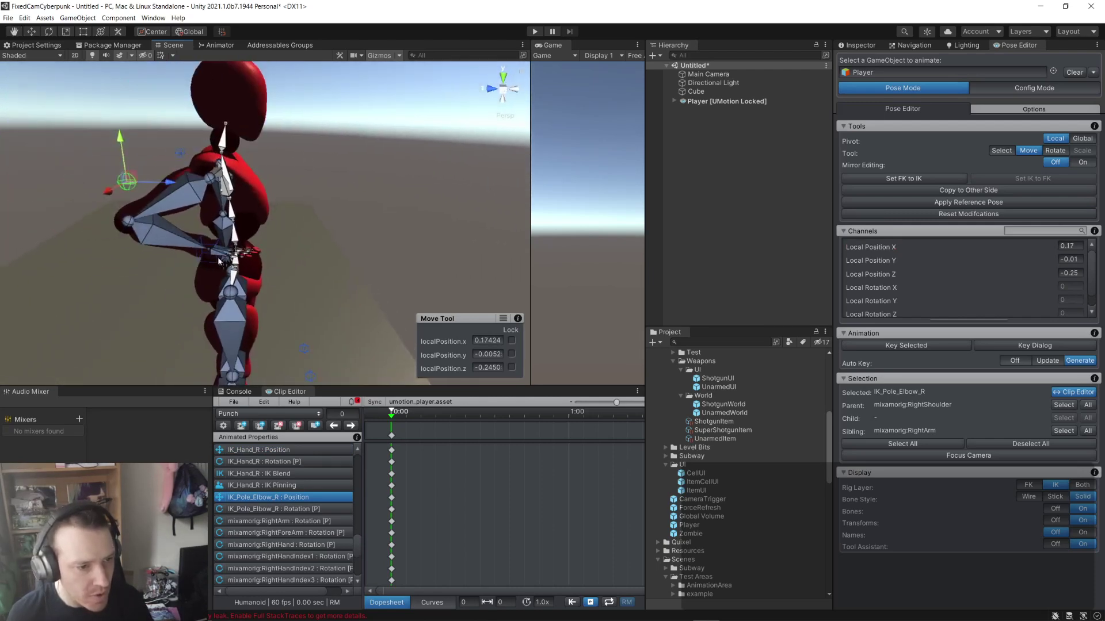
pyautogui.click(219, 261)
pyautogui.keyDown('alt'); pyautogui.moveTo(276, 253); pyautogui.dragTo(180, 222); pyautogui.keyUp('alt')
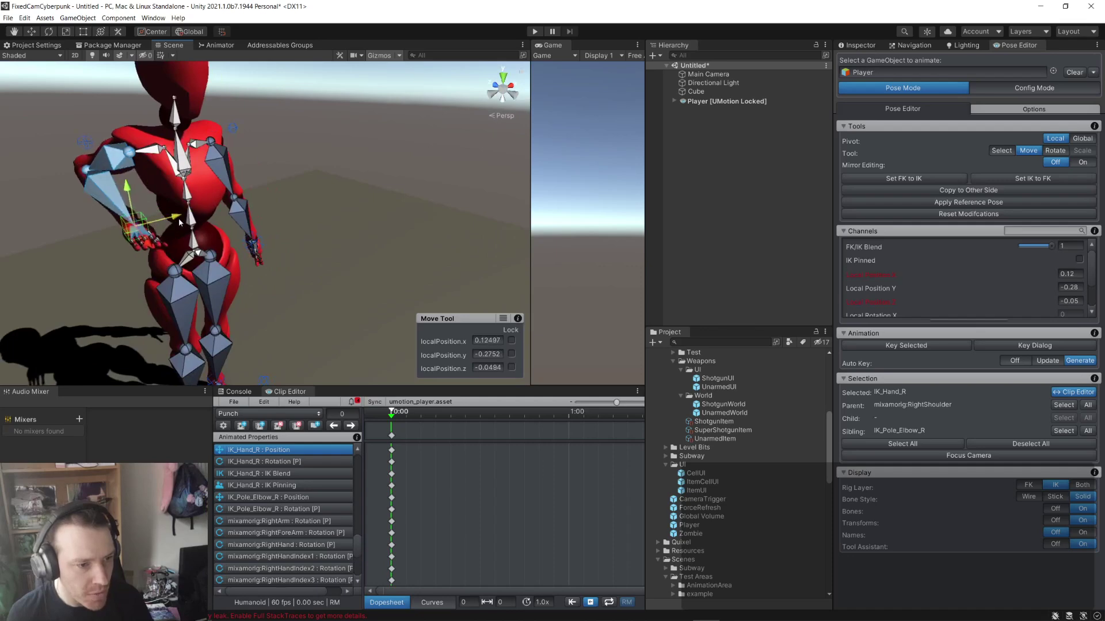
pyautogui.hotkey('alt', 'Tab')
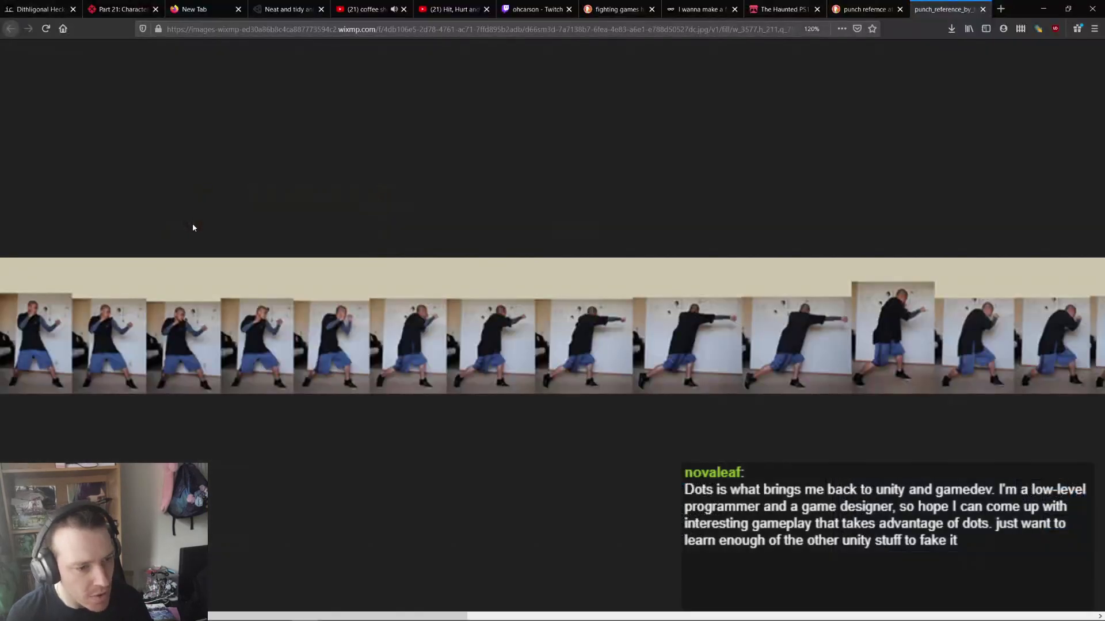
pyautogui.hotkey('alt', 'Tab')
pyautogui.moveTo(121, 184); pyautogui.dragTo(224, 179)
# - Move the right elbow's IK pole to local X 0.26, Y -0.1, Z -0.25
pyautogui.click(224, 178)
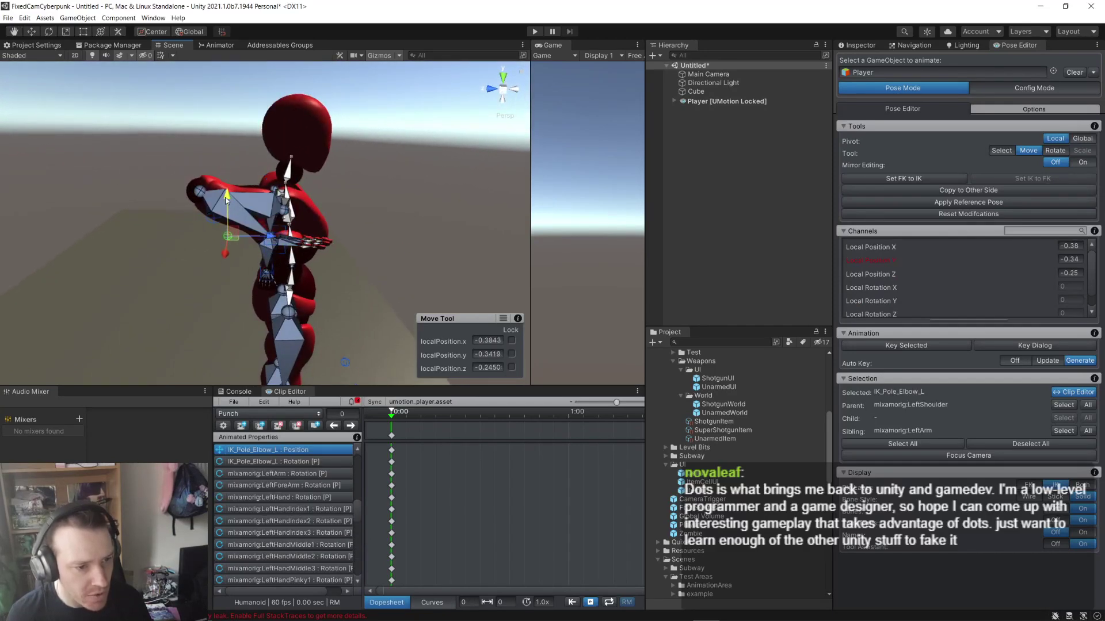
pyautogui.keyDown('alt'); pyautogui.moveTo(224, 140); pyautogui.dragTo(397, 250); pyautogui.keyUp('alt')
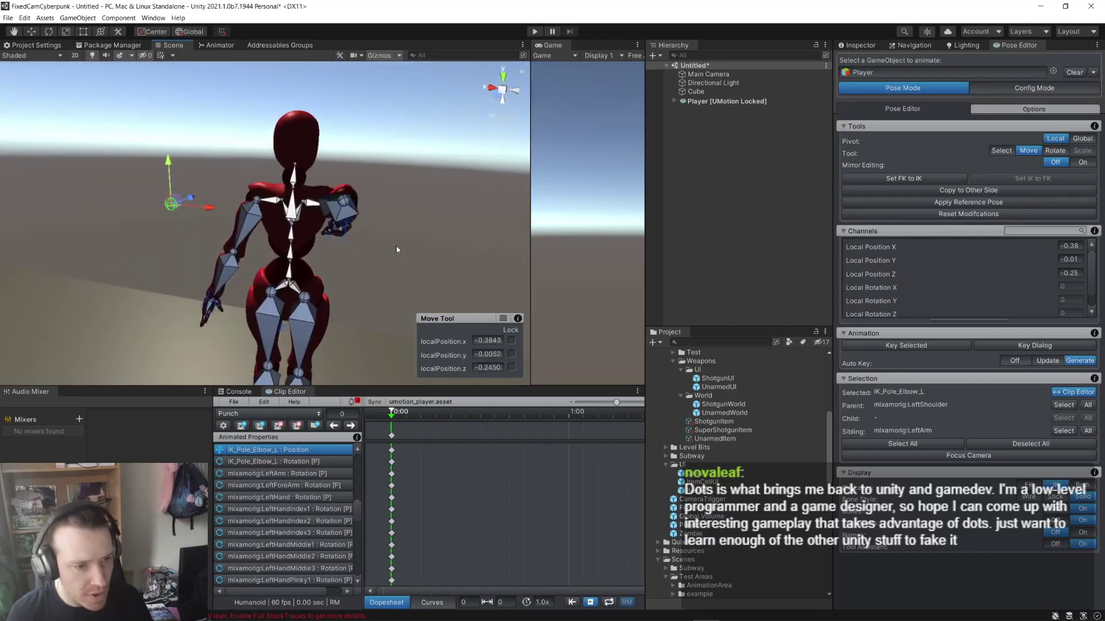
pyautogui.click(350, 233)
pyautogui.press('f')
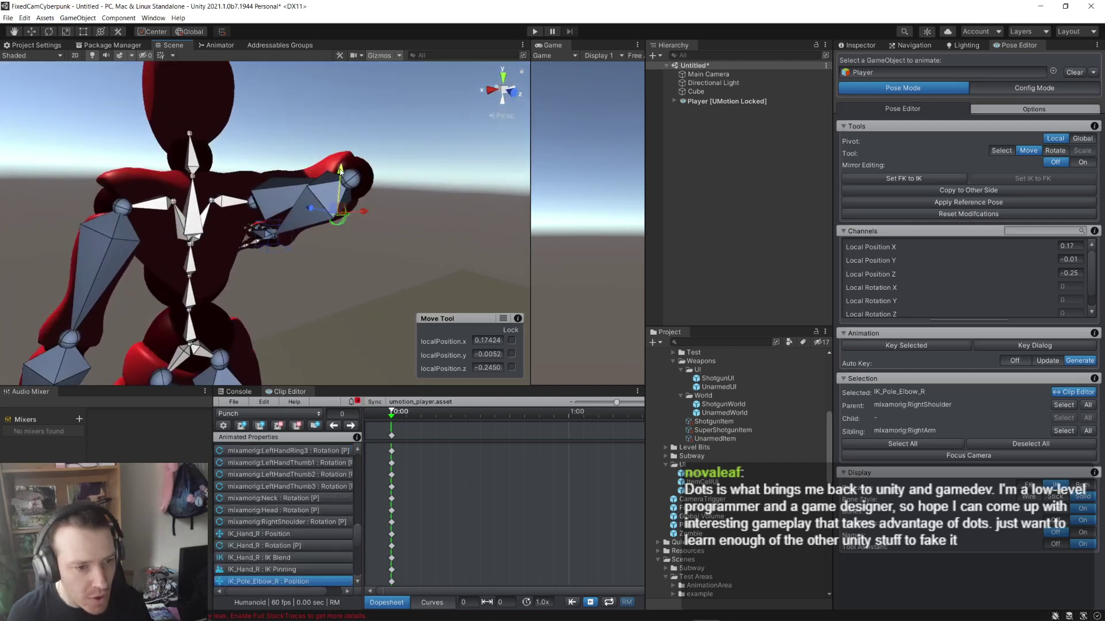
pyautogui.moveTo(340, 169); pyautogui.dragTo(132, 235)
# - Raise the right hand's IK handle in front of the chest to local X 0.17, Y -0.12, Z 0.21 and rotate the hand
pyautogui.click(273, 248)
pyautogui.moveTo(204, 253); pyautogui.dragTo(158, 187)
pyautogui.click(48, 32)
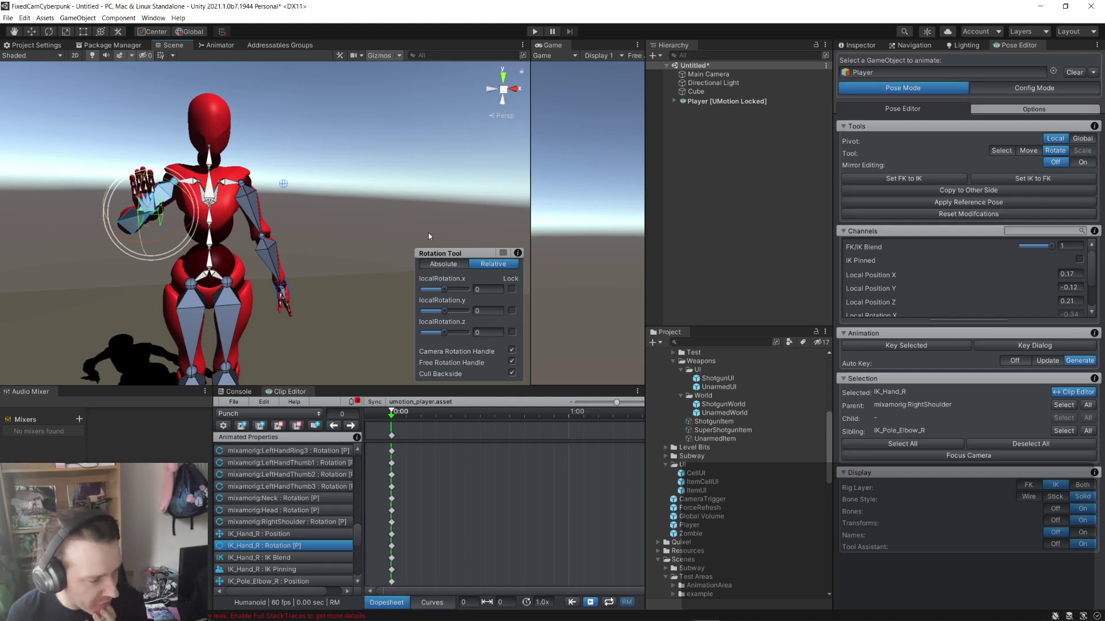
pyautogui.keyDown('alt'); pyautogui.moveTo(395, 234); pyautogui.dragTo(305, 188); pyautogui.keyUp('alt')
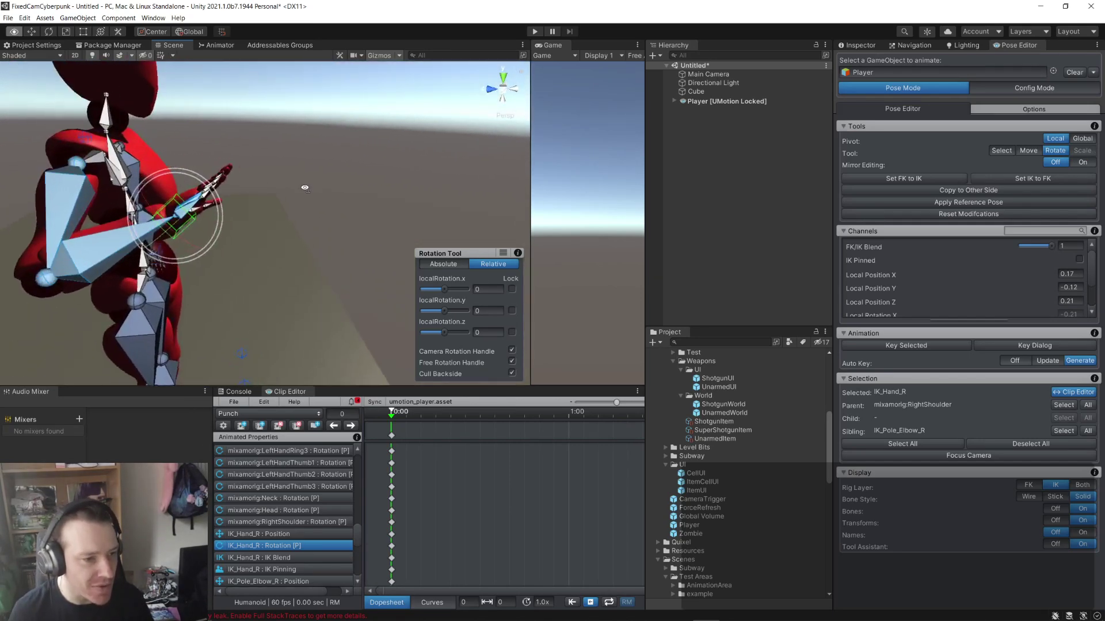
# - Compare the raised right arm from several angles with the punch photo strip in Firefox
pyautogui.hotkey('alt', 'Tab')
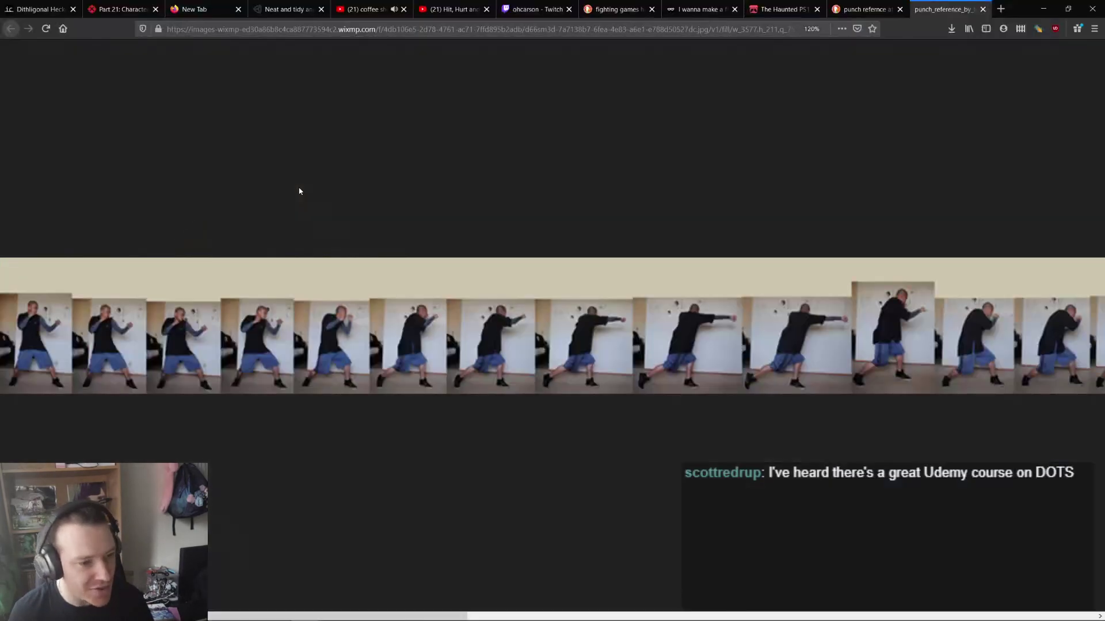
pyautogui.hotkey('alt', 'Tab')
pyautogui.keyDown('alt'); pyautogui.moveTo(300, 195); pyautogui.dragTo(278, 215); pyautogui.keyUp('alt')
pyautogui.hotkey('alt', 'Tab')
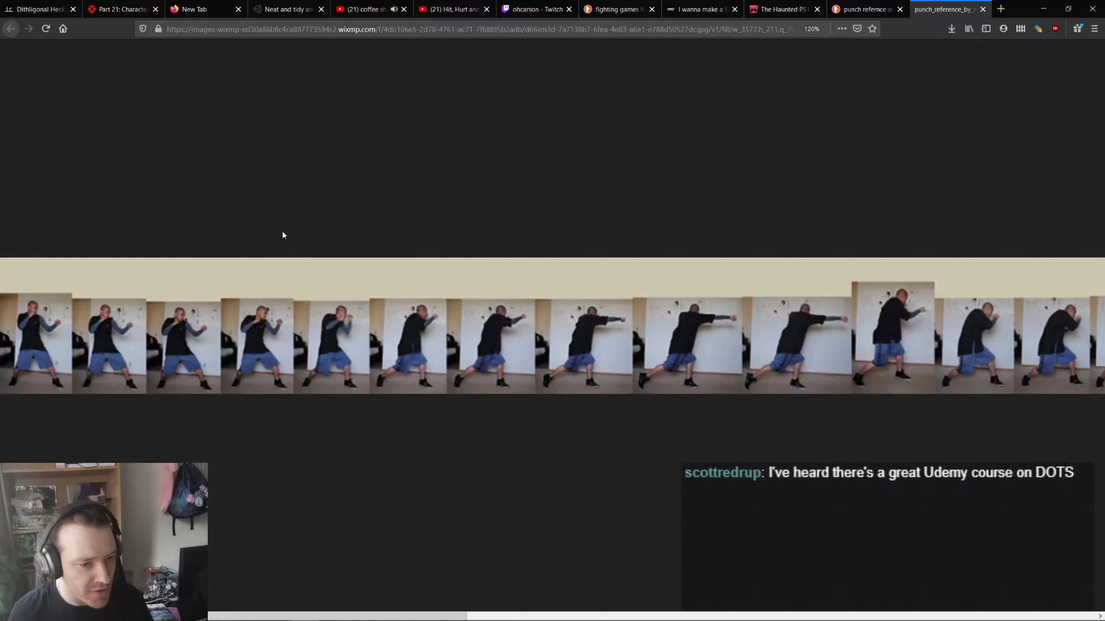
pyautogui.hotkey('alt', 'Tab')
pyautogui.keyDown('alt'); pyautogui.moveTo(282, 231); pyautogui.dragTo(322, 305); pyautogui.keyUp('alt')
pyautogui.hotkey('alt', 'Tab')
pyautogui.hotkey('alt', 'Tab')
# - Reposition the right elbow's IK pole to tuck the elbow in beneath the shoulder
pyautogui.click(277, 295)
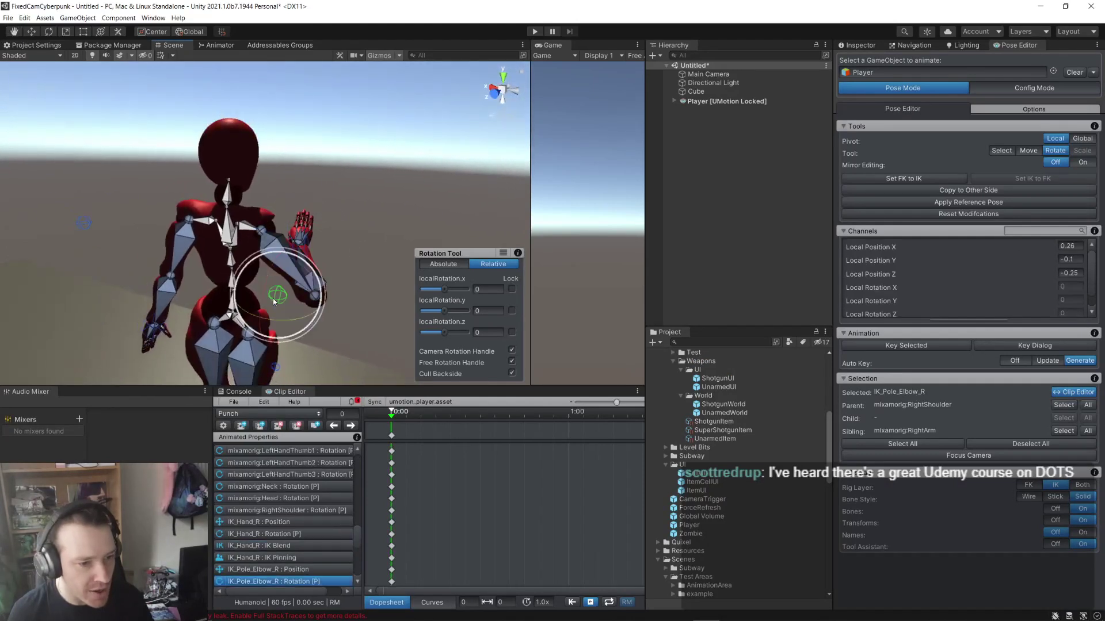
pyautogui.click(32, 34)
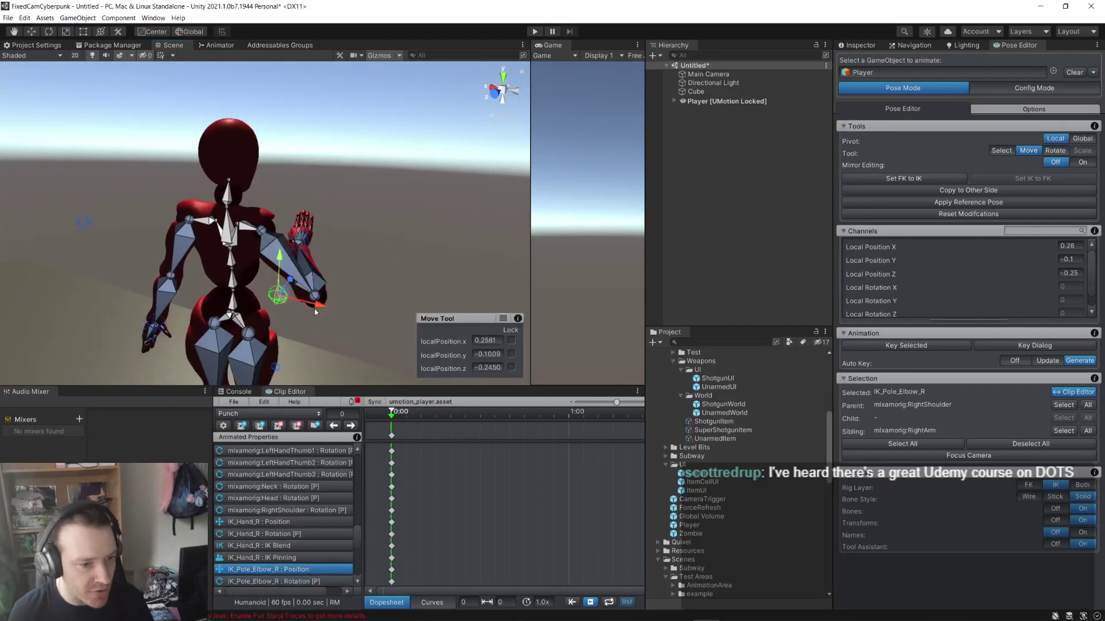
pyautogui.moveTo(311, 315); pyautogui.dragTo(200, 267)
pyautogui.click(216, 262)
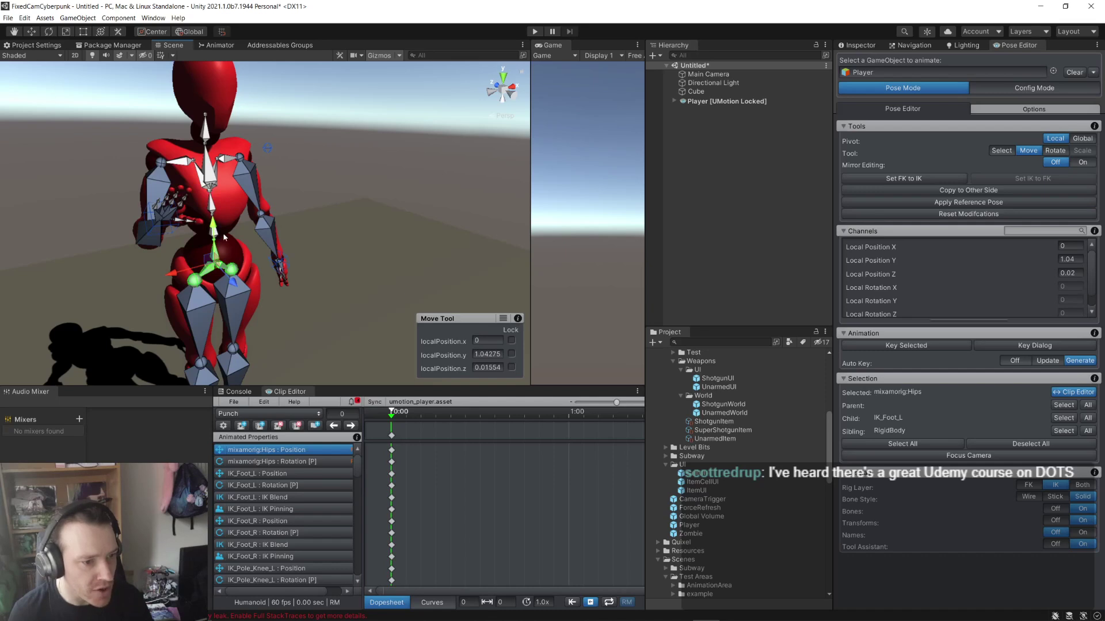
pyautogui.click(225, 238)
pyautogui.keyDown('alt'); pyautogui.moveTo(224, 238); pyautogui.dragTo(443, 234); pyautogui.keyUp('alt')
pyautogui.click(237, 231)
pyautogui.click(236, 205)
pyautogui.click(237, 202)
pyautogui.click(345, 202)
# - Look through the channels of the right hand's IK handle, the Player object and the first keyframe for finger controls
pyautogui.click(282, 224)
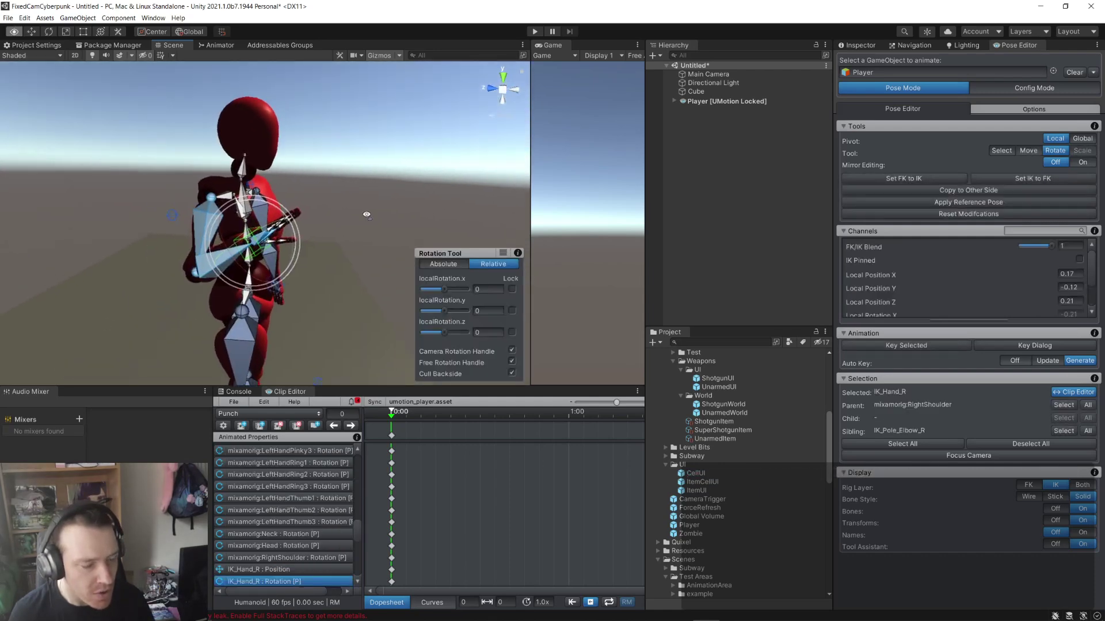
pyautogui.press('f')
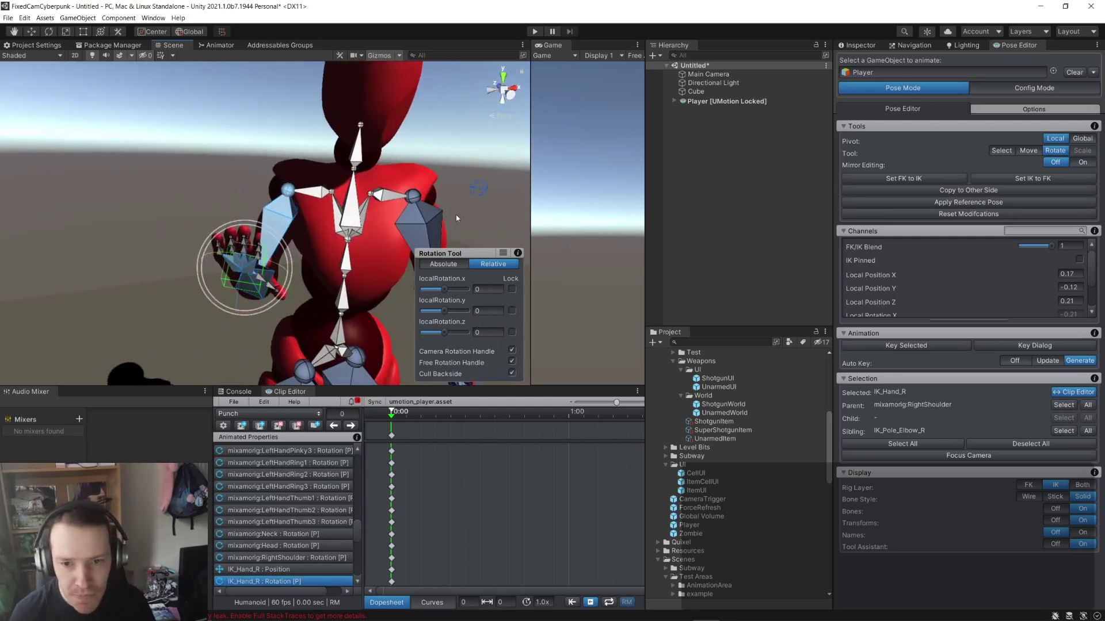
pyautogui.click(706, 101)
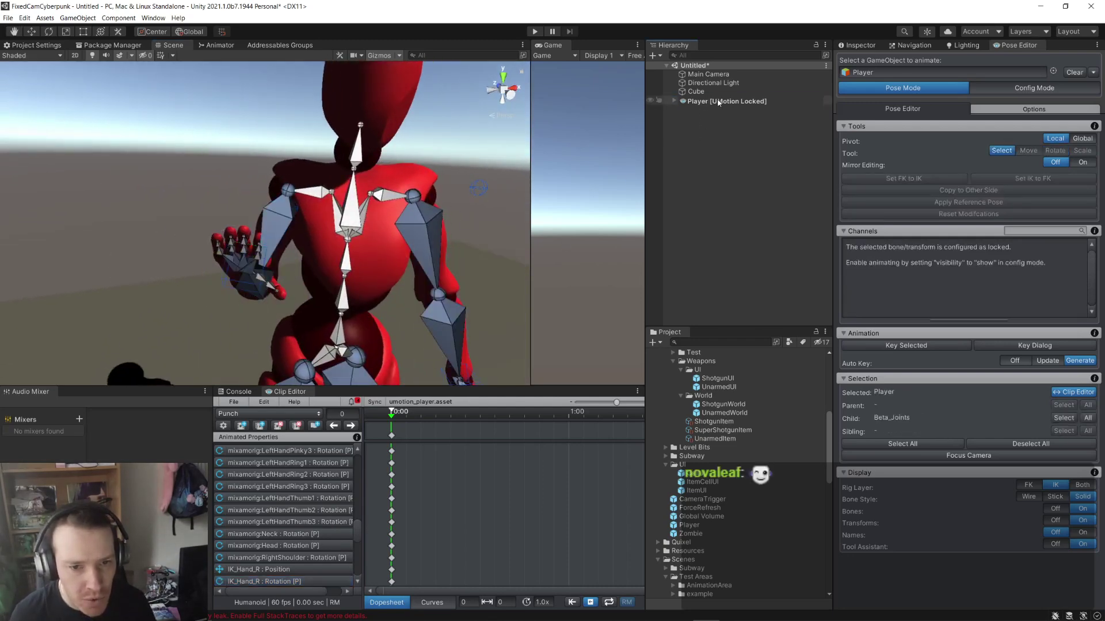
pyautogui.click(254, 275)
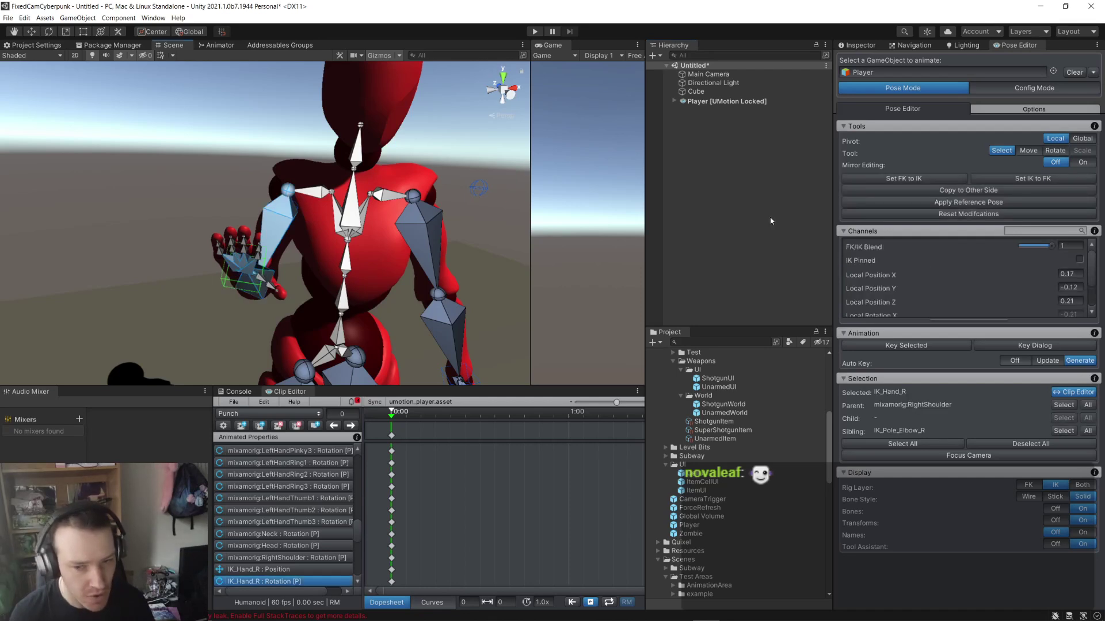
pyautogui.moveTo(1051, 246); pyautogui.dragTo(1081, 246)
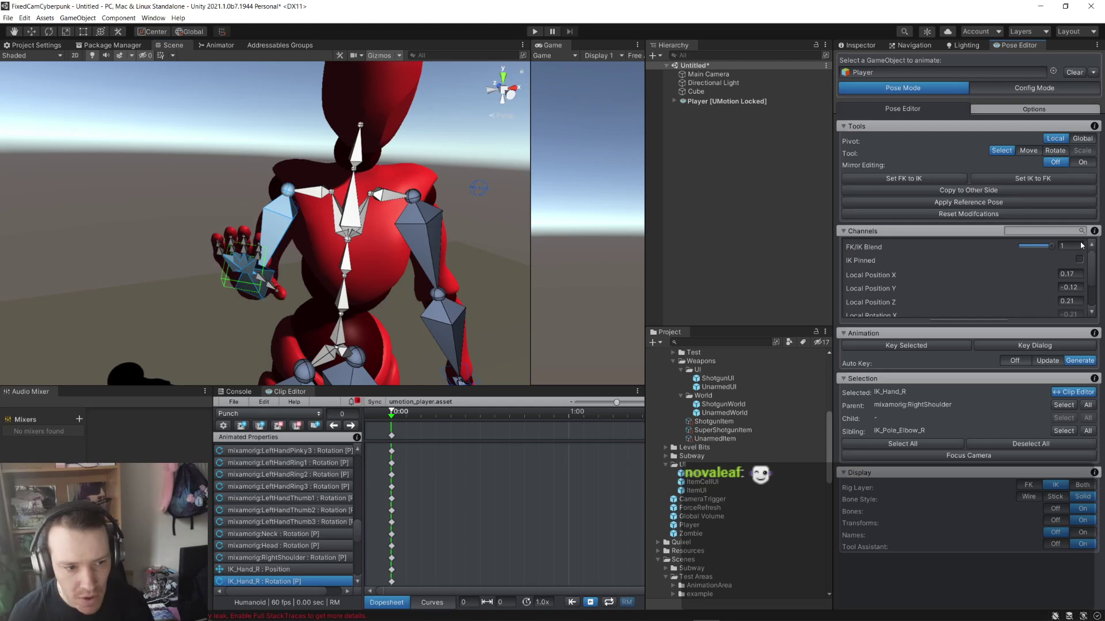
pyautogui.click(719, 120)
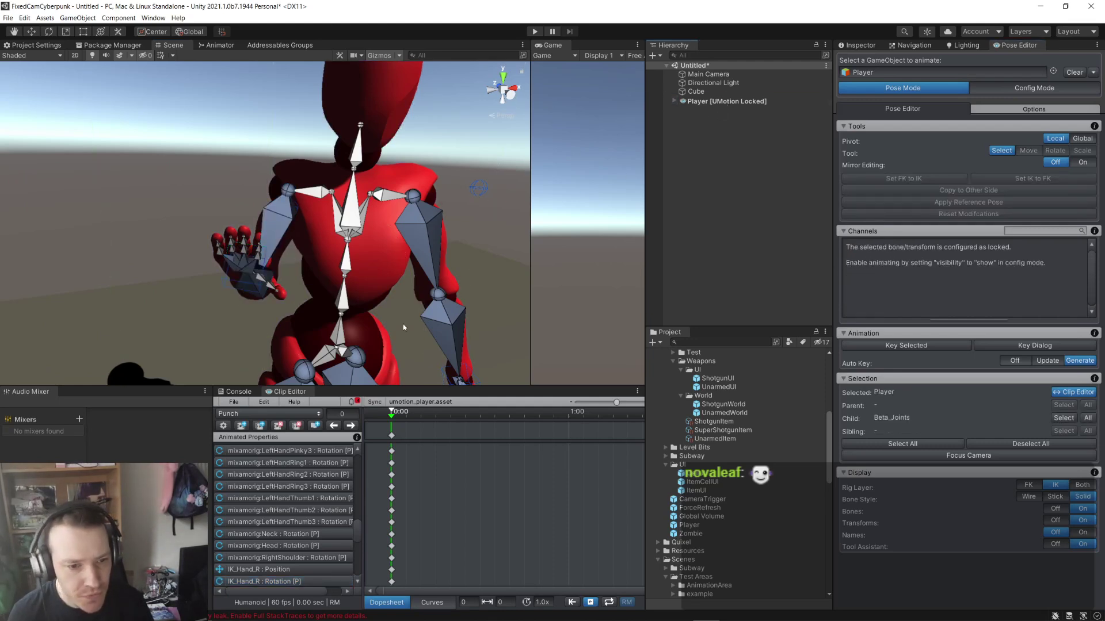
pyautogui.click(391, 438)
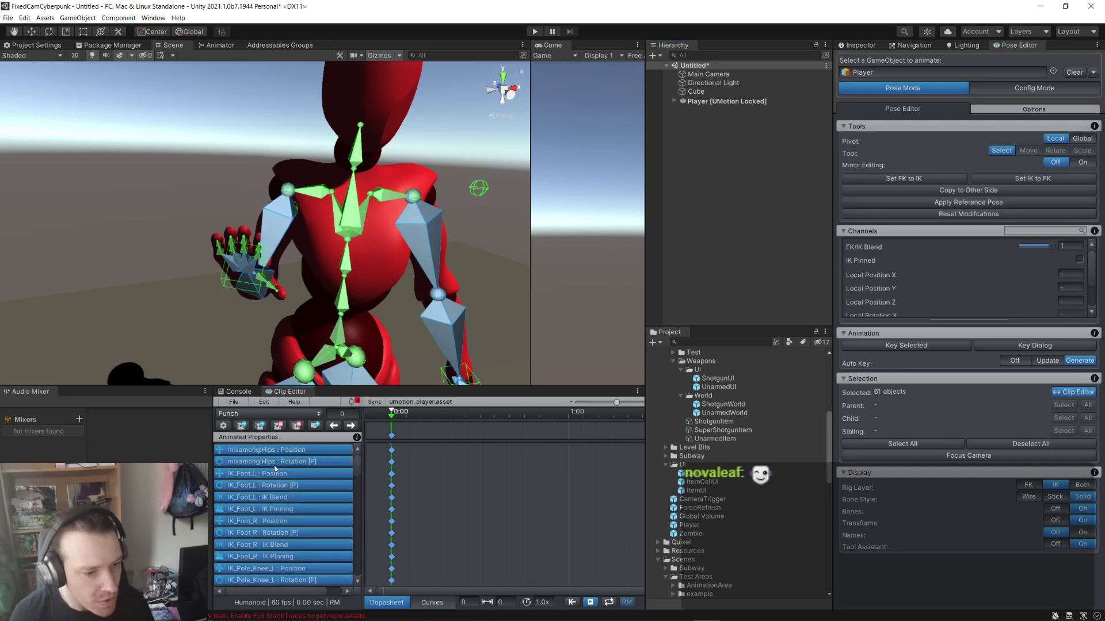
# - Deselect all bones and curl the fingers of both hands into fists with the Muscle Groups hand controls
pyautogui.click(486, 266)
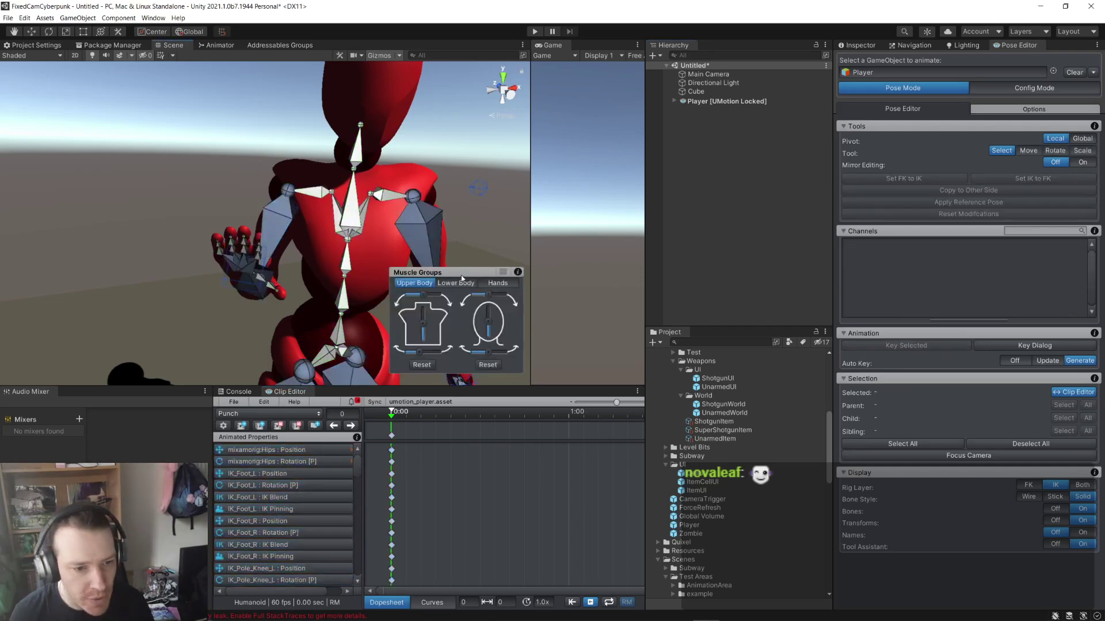
pyautogui.click(496, 283)
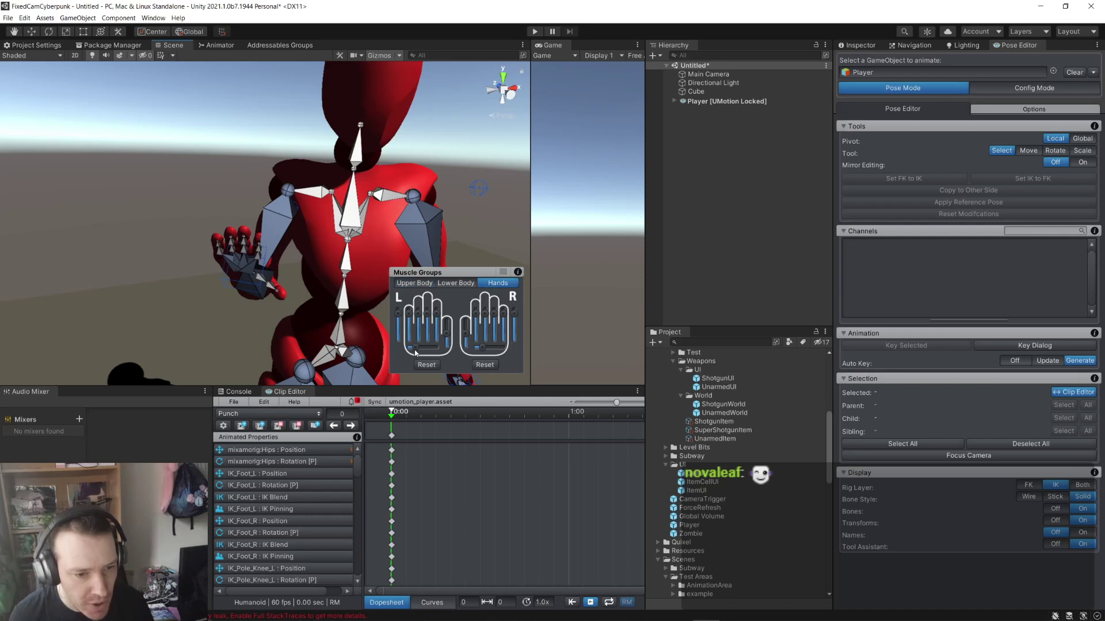
pyautogui.moveTo(484, 348)
pyautogui.mouseDown()
pyautogui.moveTo(505, 348)
pyautogui.moveTo(415, 348)
pyautogui.moveTo(485, 349)
pyautogui.mouseUp()
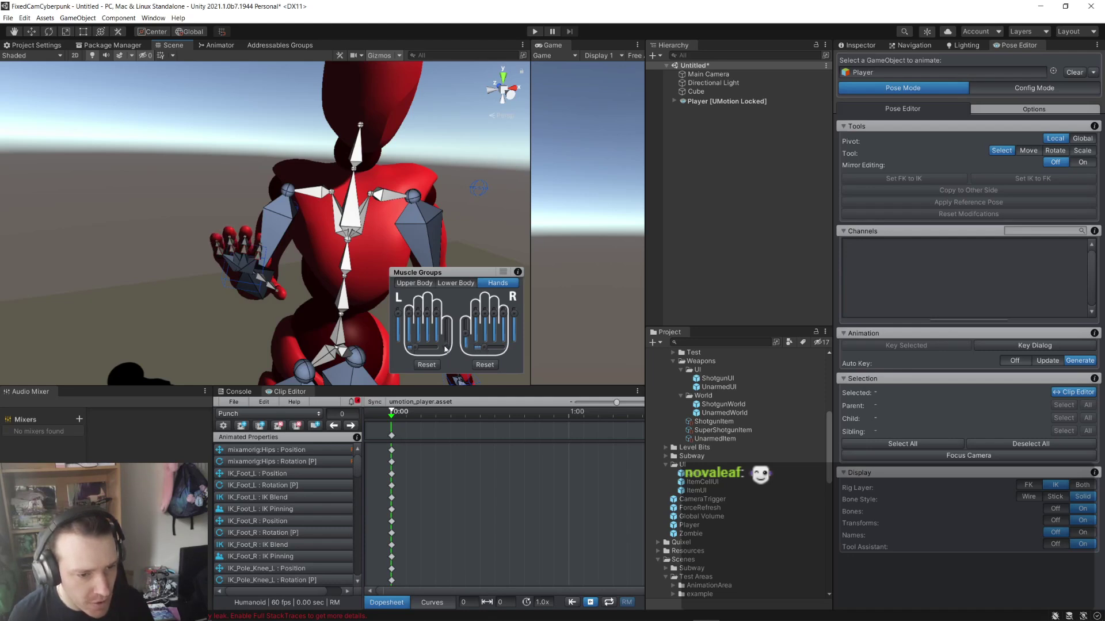
pyautogui.moveTo(515, 320); pyautogui.dragTo(502, 325)
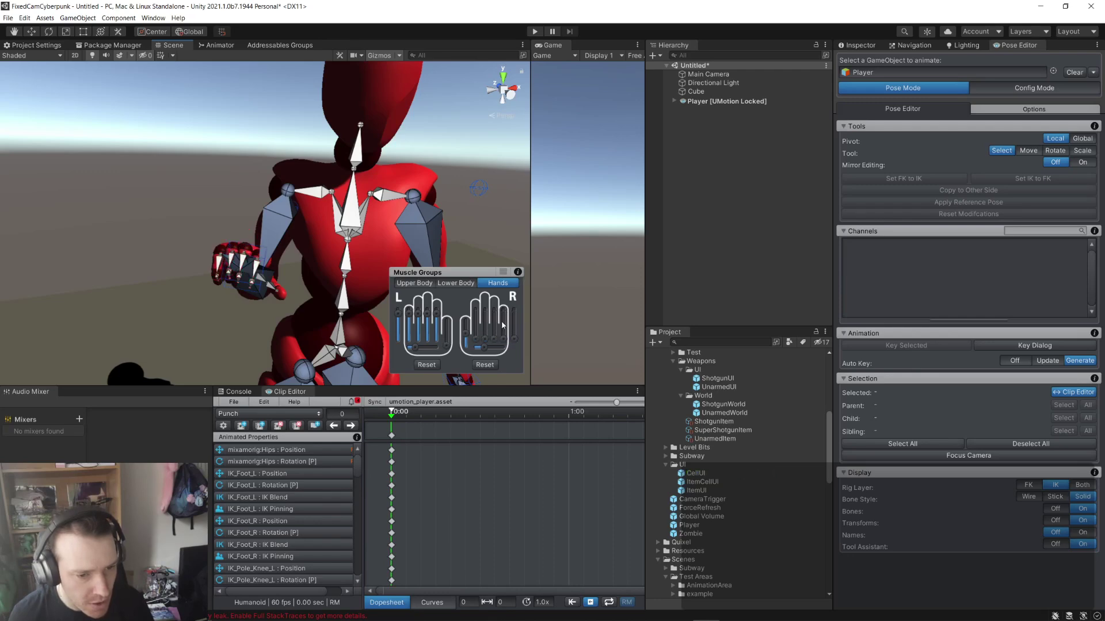
pyautogui.moveTo(406, 330); pyautogui.dragTo(428, 341)
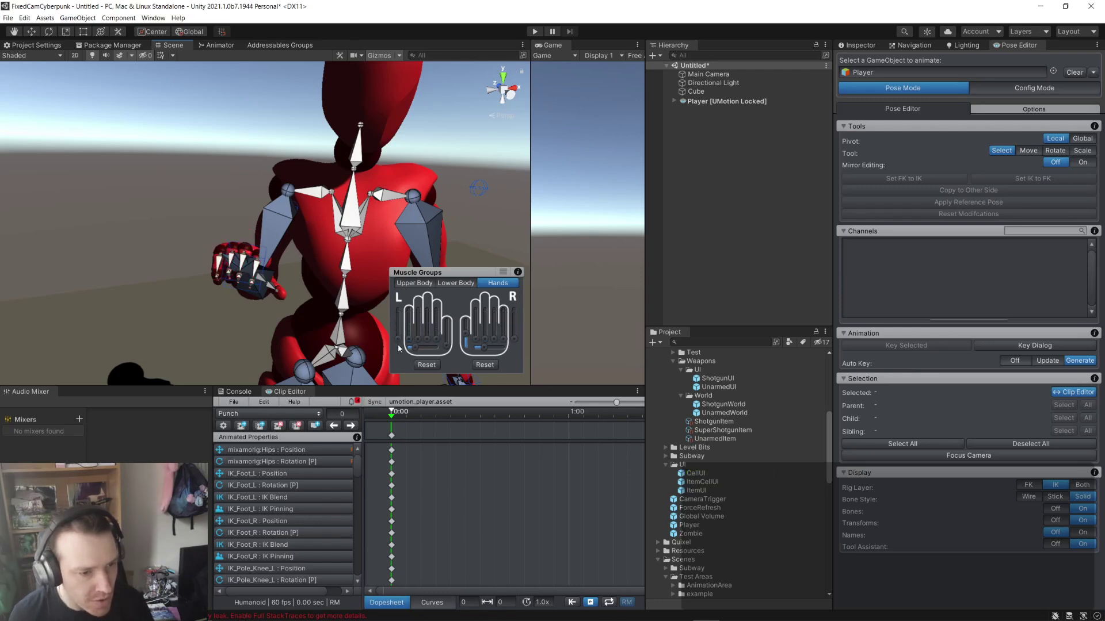
pyautogui.keyDown('alt'); pyautogui.moveTo(209, 308); pyautogui.dragTo(468, 347); pyautogui.keyUp('alt')
pyautogui.keyDown('alt'); pyautogui.moveTo(385, 320); pyautogui.dragTo(370, 259); pyautogui.keyUp('alt')
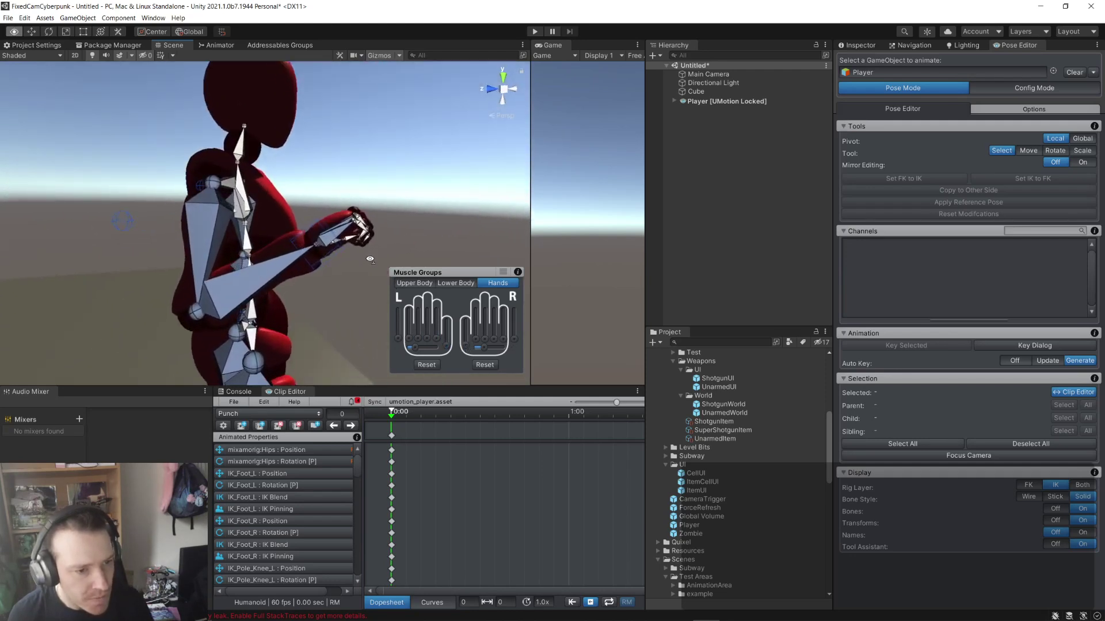
# - Move the right hand's IK handle to about 0.12, -0.13, 0.2 and rotate the fist in front of the torso
pyautogui.click(318, 234)
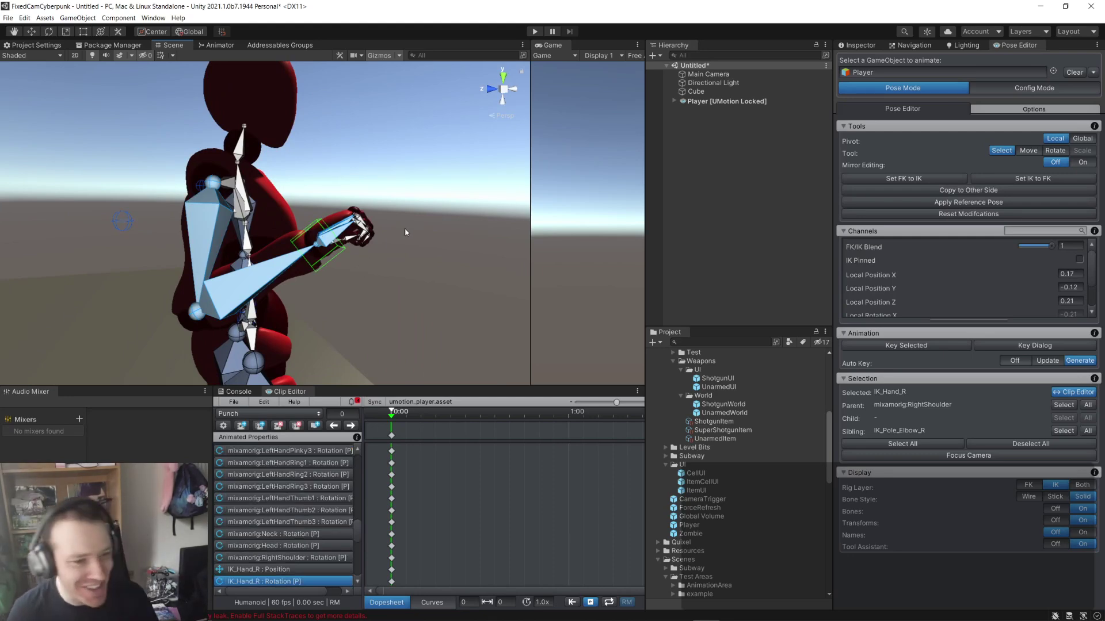
pyautogui.keyDown('alt'); pyautogui.moveTo(405, 232); pyautogui.dragTo(276, 242); pyautogui.keyUp('alt')
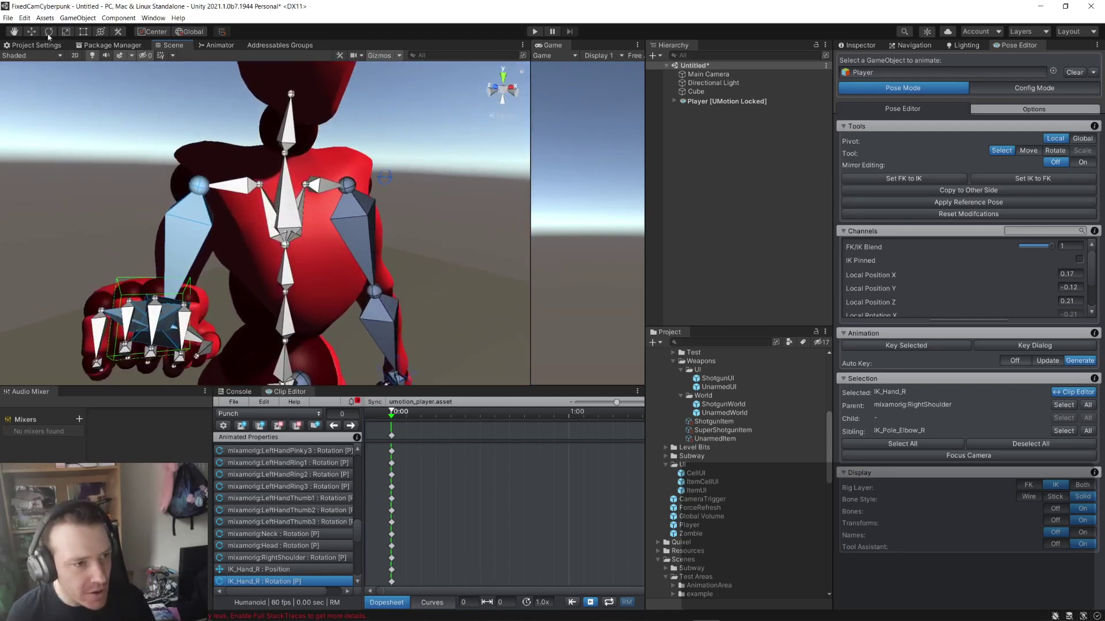
pyautogui.click(31, 32)
pyautogui.keyDown('alt'); pyautogui.moveTo(130, 260); pyautogui.dragTo(377, 288); pyautogui.keyUp('alt')
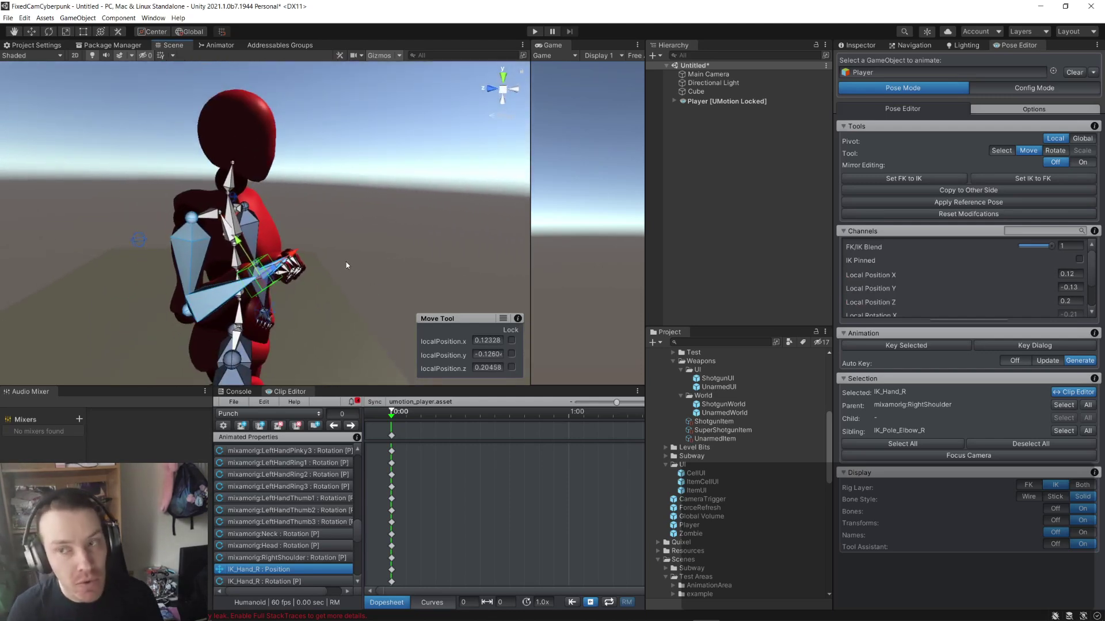
pyautogui.keyDown('alt'); pyautogui.moveTo(377, 251); pyautogui.dragTo(263, 244); pyautogui.keyUp('alt')
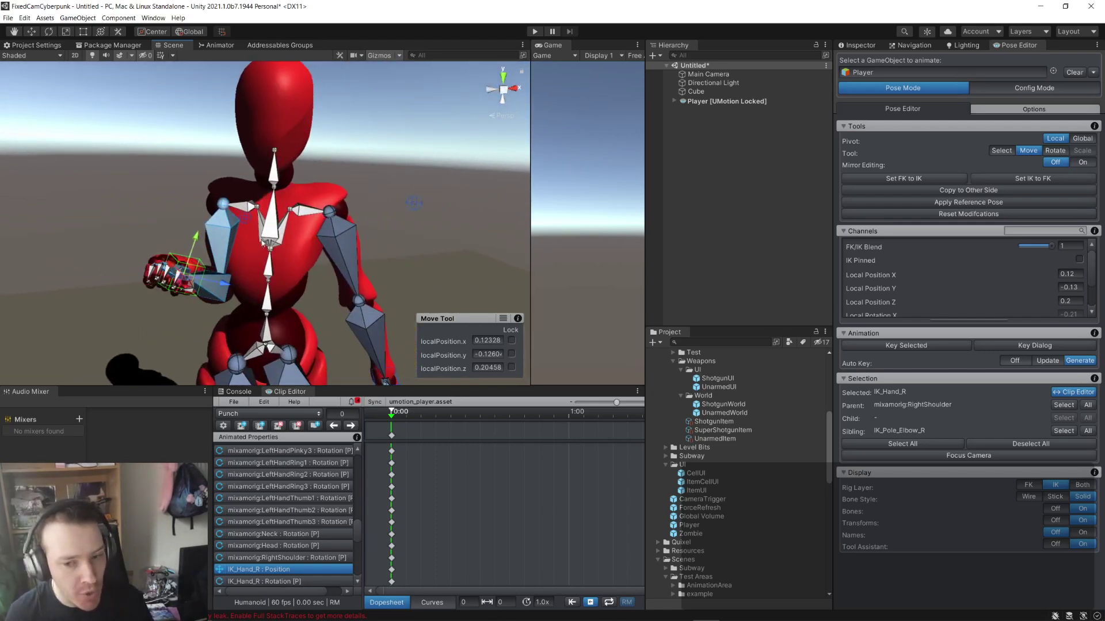
pyautogui.click(48, 32)
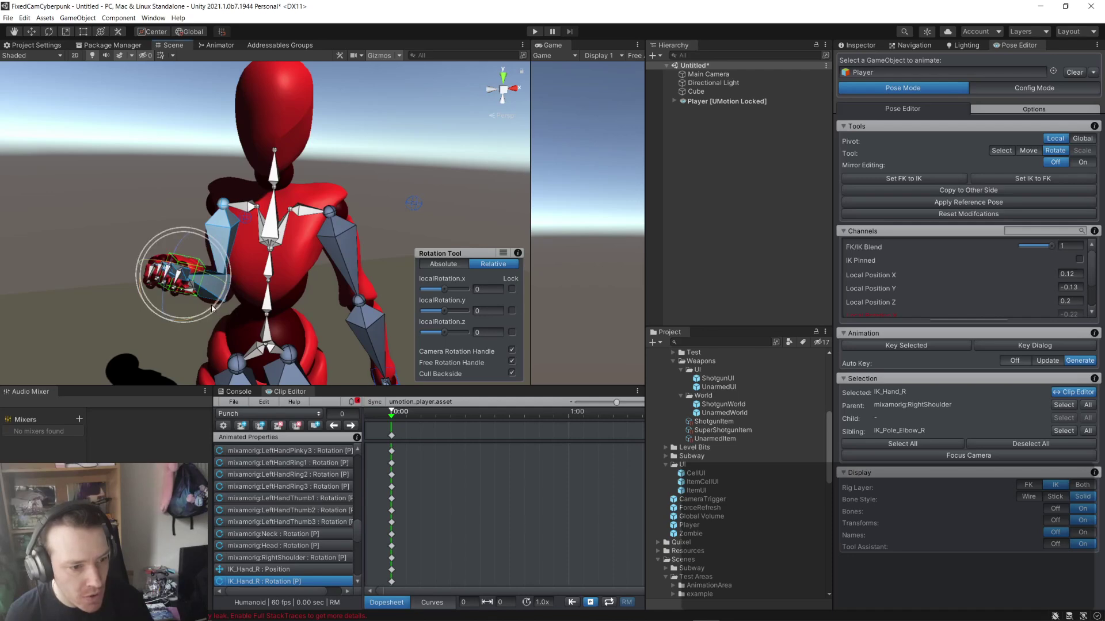
pyautogui.keyDown('alt'); pyautogui.moveTo(237, 261); pyautogui.dragTo(306, 246); pyautogui.keyUp('alt')
# - Tilt the neck bone back about its X axis so the head sits more upright
pyautogui.click(247, 228)
pyautogui.click(266, 209)
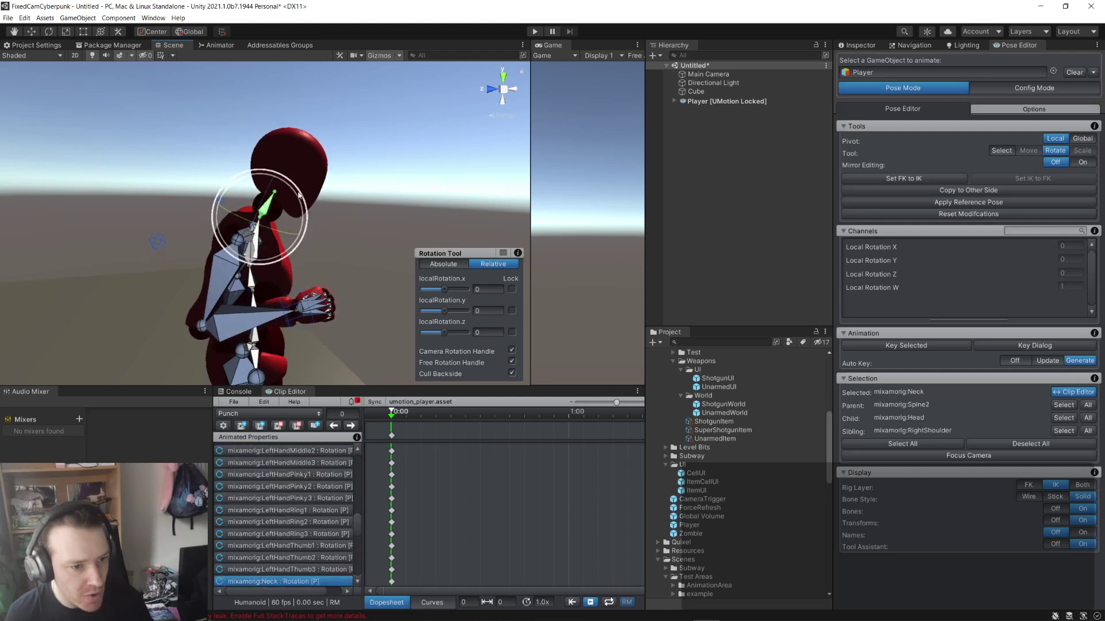
pyautogui.moveTo(297, 197); pyautogui.dragTo(160, 305)
pyautogui.scroll(2, 206, 246)
pyautogui.scroll(3, 247, 253)
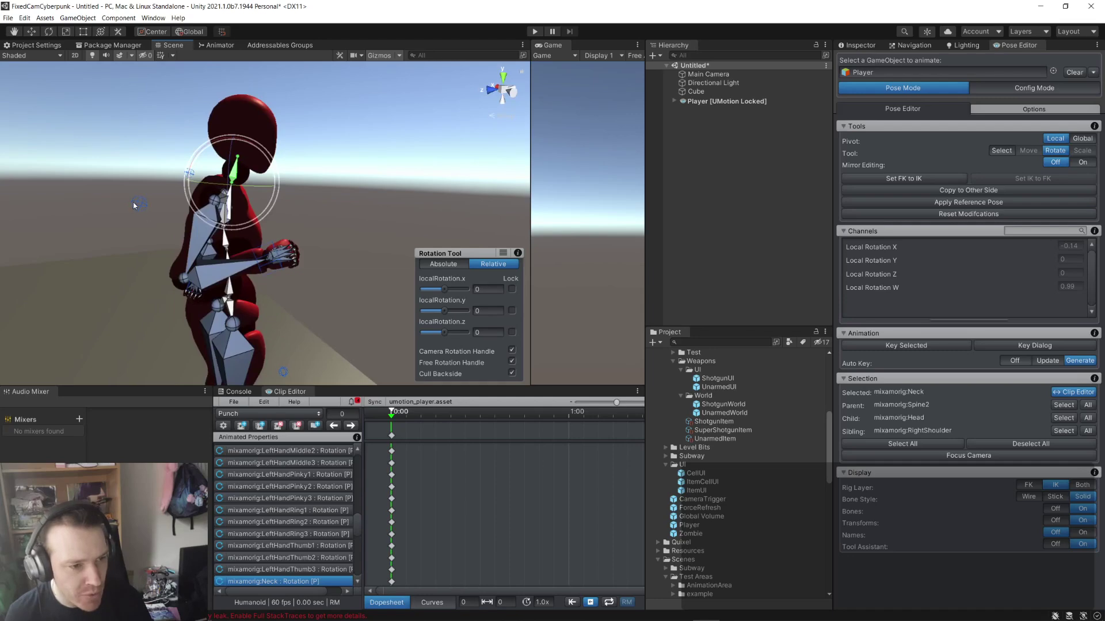
# - Shift the right elbow's IK pole outward and closer to the body, to about X 0.14 and Z -0.14
pyautogui.click(138, 205)
pyautogui.keyDown('alt'); pyautogui.moveTo(92, 115); pyautogui.dragTo(285, 276); pyautogui.keyUp('alt')
pyautogui.press('w')
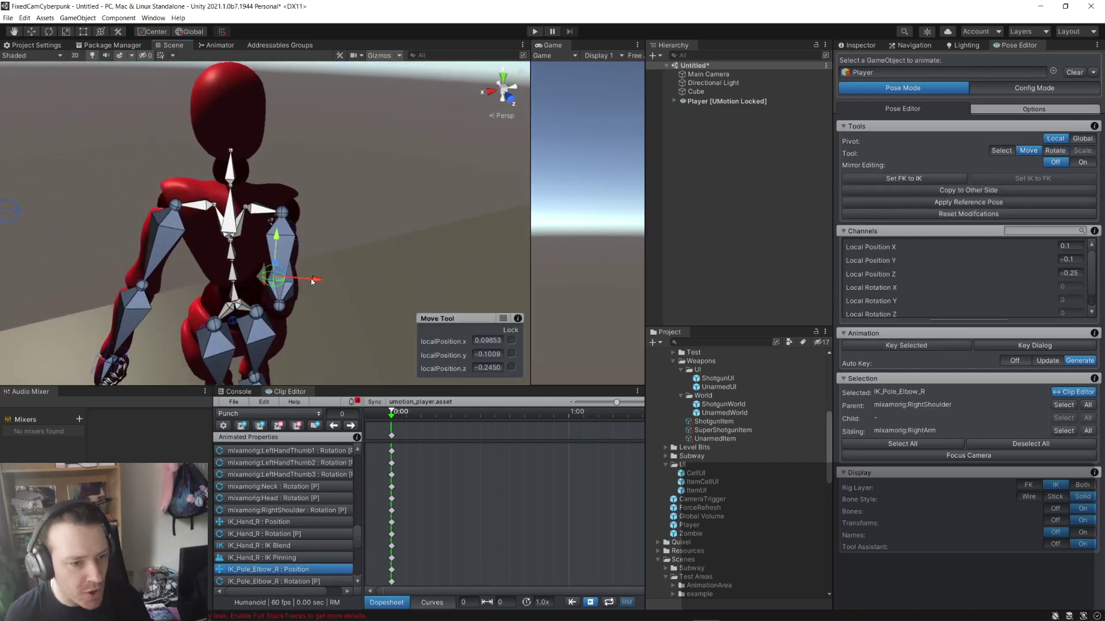
pyautogui.click(324, 277)
pyautogui.click(287, 278)
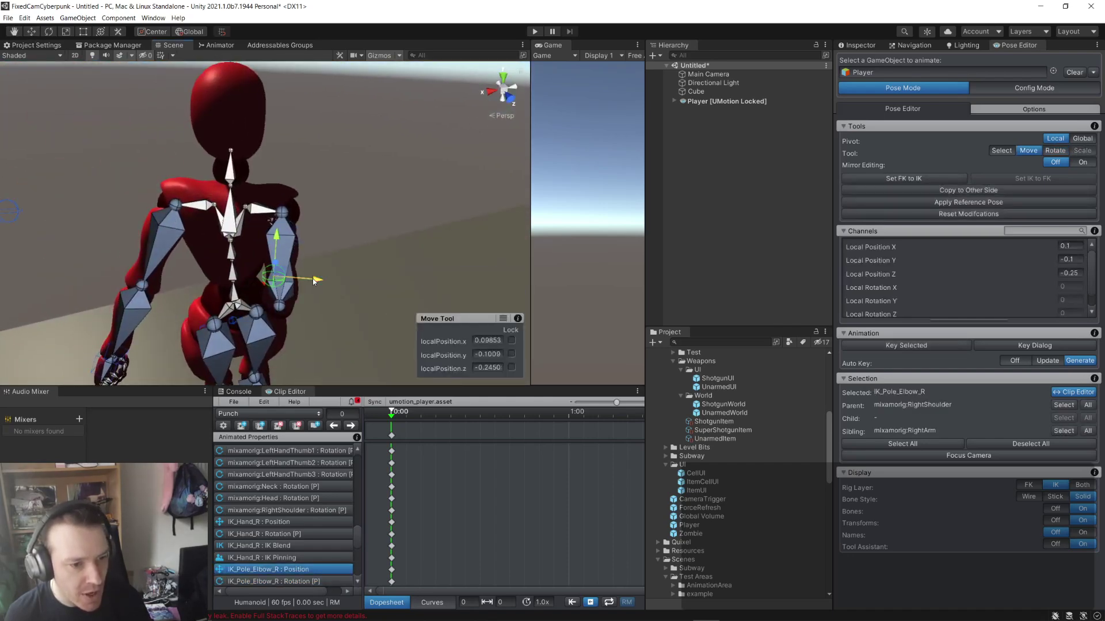
pyautogui.moveTo(313, 278); pyautogui.dragTo(104, 221)
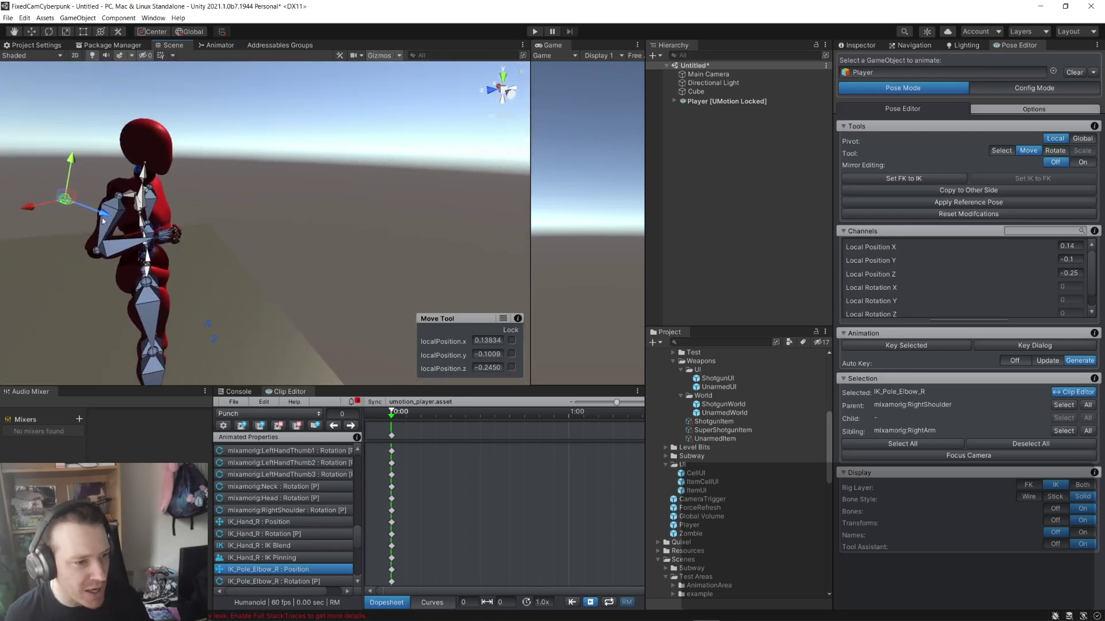
# - Raise the right hand's IK handle to about 0.06, -0.01, 0.27 and shift the right elbow's pole to about X 0.12
pyautogui.click(155, 244)
pyautogui.moveTo(197, 226); pyautogui.dragTo(195, 201)
pyautogui.keyDown('alt'); pyautogui.moveTo(195, 201); pyautogui.dragTo(406, 178); pyautogui.keyUp('alt')
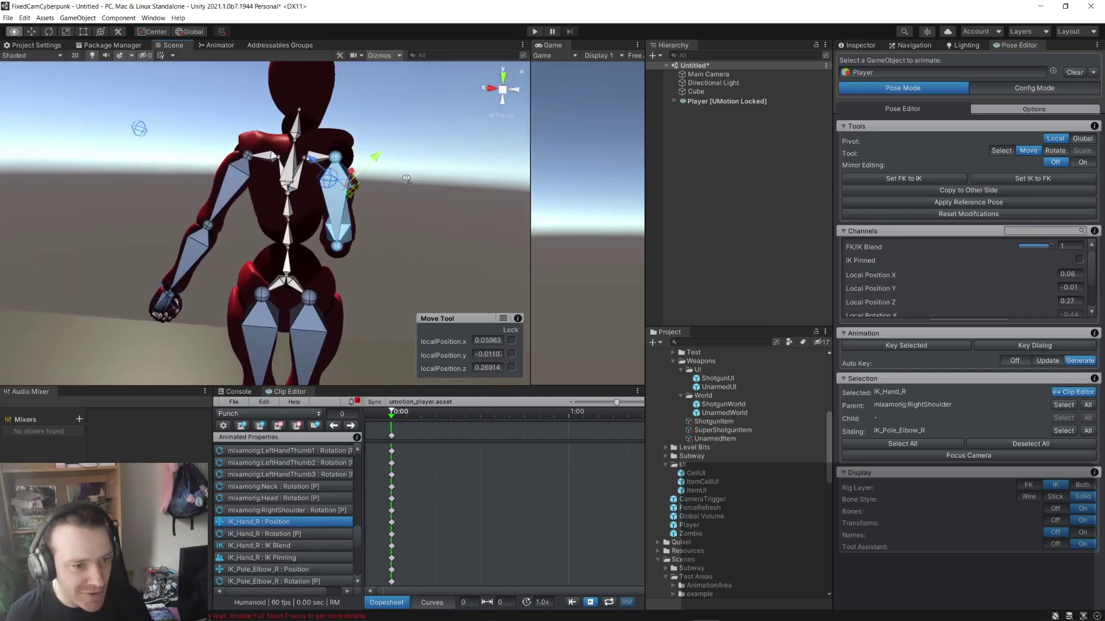
pyautogui.click(330, 185)
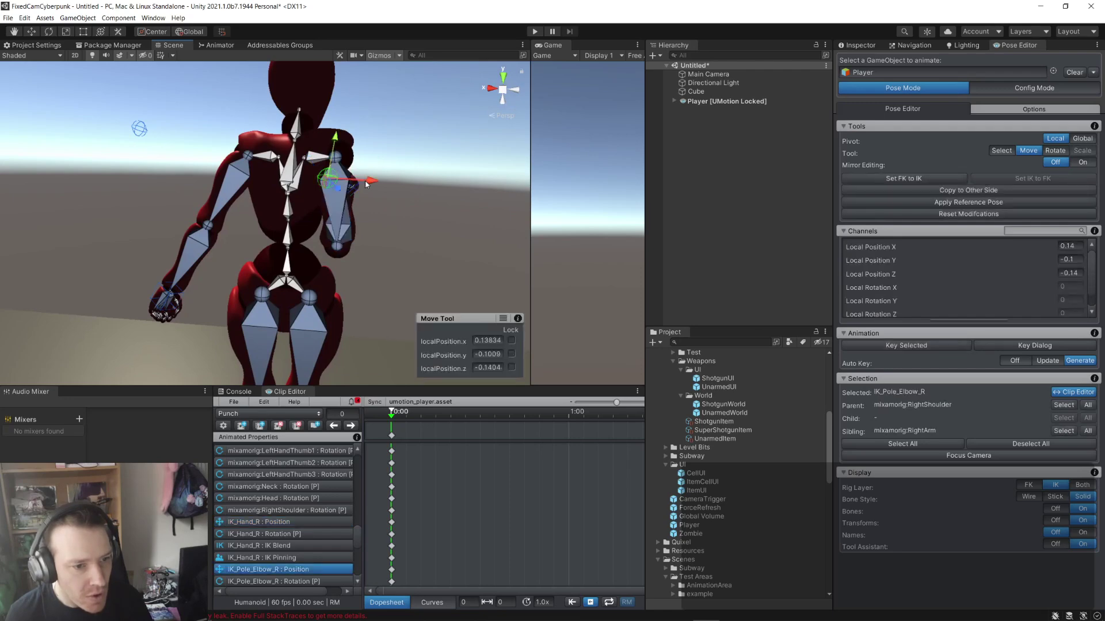
pyautogui.moveTo(367, 184); pyautogui.dragTo(183, 214)
# - Check the pose against the punch photo strip in Firefox and raise the right hand's IK handle to about 0.13, 0.05, 0.22
pyautogui.hotkey('alt', 'Tab')
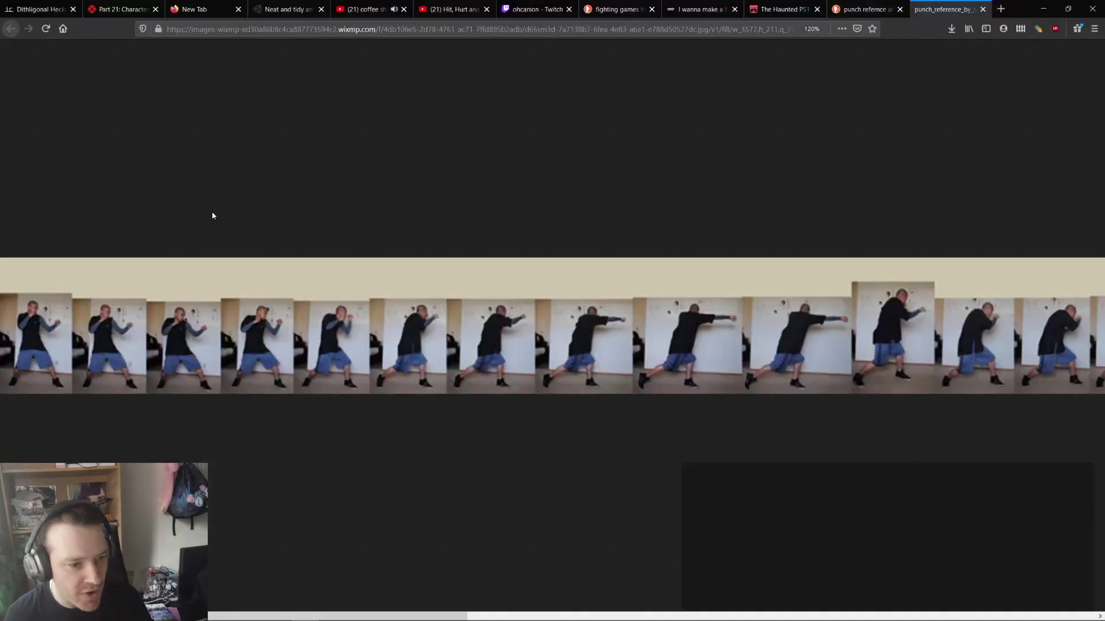
pyautogui.hotkey('alt', 'Tab')
pyautogui.keyDown('alt'); pyautogui.moveTo(150, 248); pyautogui.dragTo(429, 253); pyautogui.keyUp('alt')
pyautogui.hotkey('alt', 'Tab')
pyautogui.hotkey('alt', 'Tab')
pyautogui.click(435, 211)
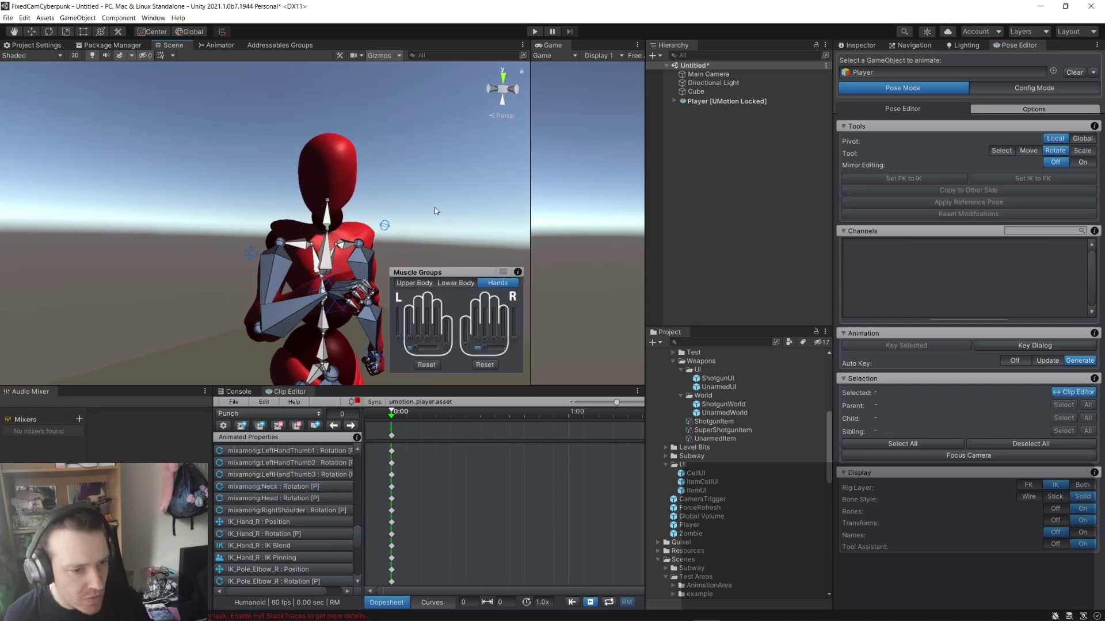
pyautogui.click(332, 259)
pyautogui.moveTo(326, 304); pyautogui.dragTo(444, 276)
pyautogui.click(290, 259)
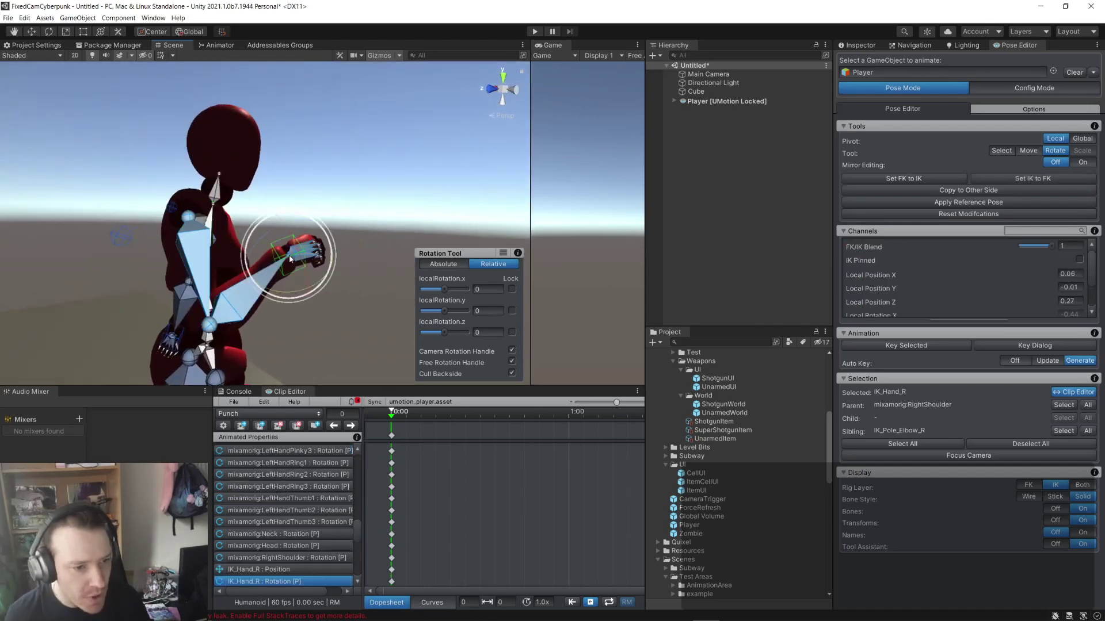
pyautogui.press('w')
pyautogui.moveTo(287, 231); pyautogui.dragTo(359, 269)
# - Rotate the right hand's IK handle so the raised fist points upward in line with the forearm
pyautogui.click(207, 241)
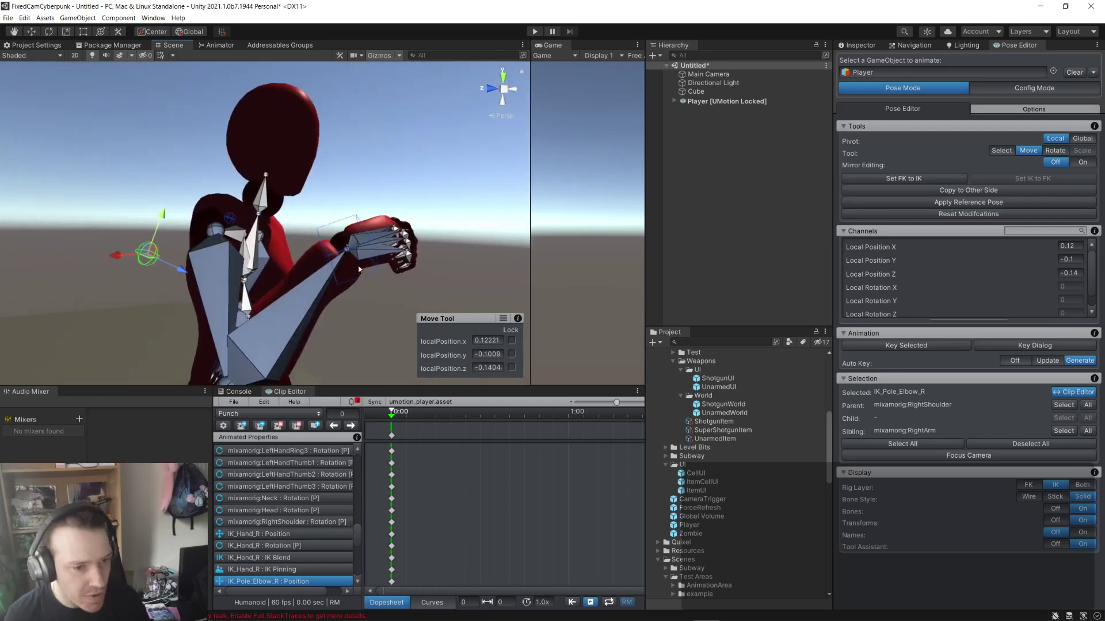
pyautogui.click(336, 244)
pyautogui.press('e')
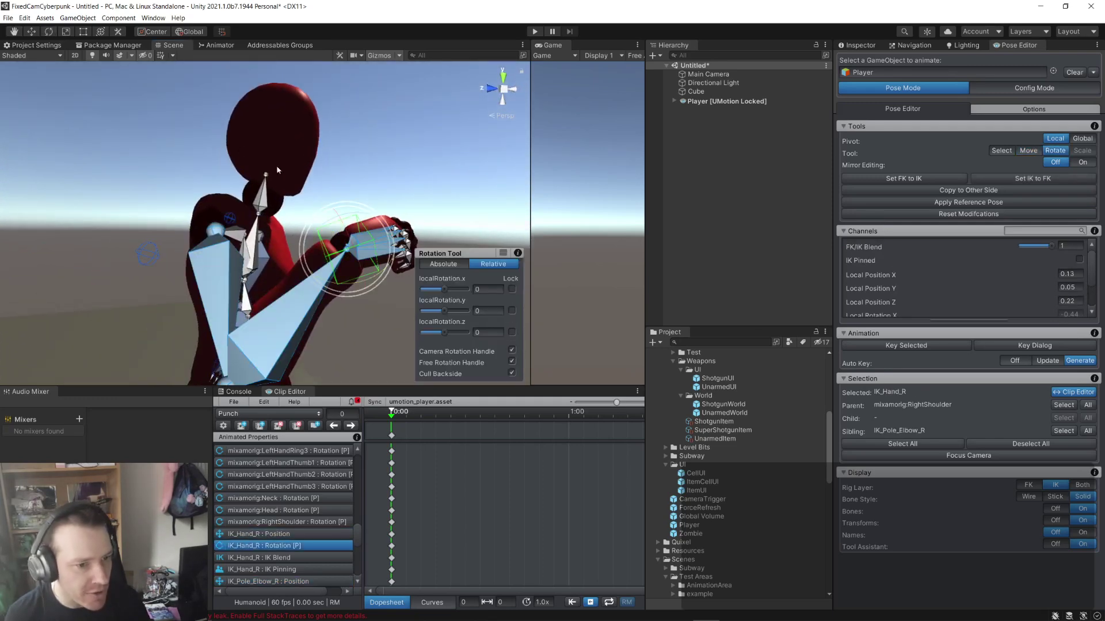
pyautogui.moveTo(314, 218); pyautogui.dragTo(191, 282)
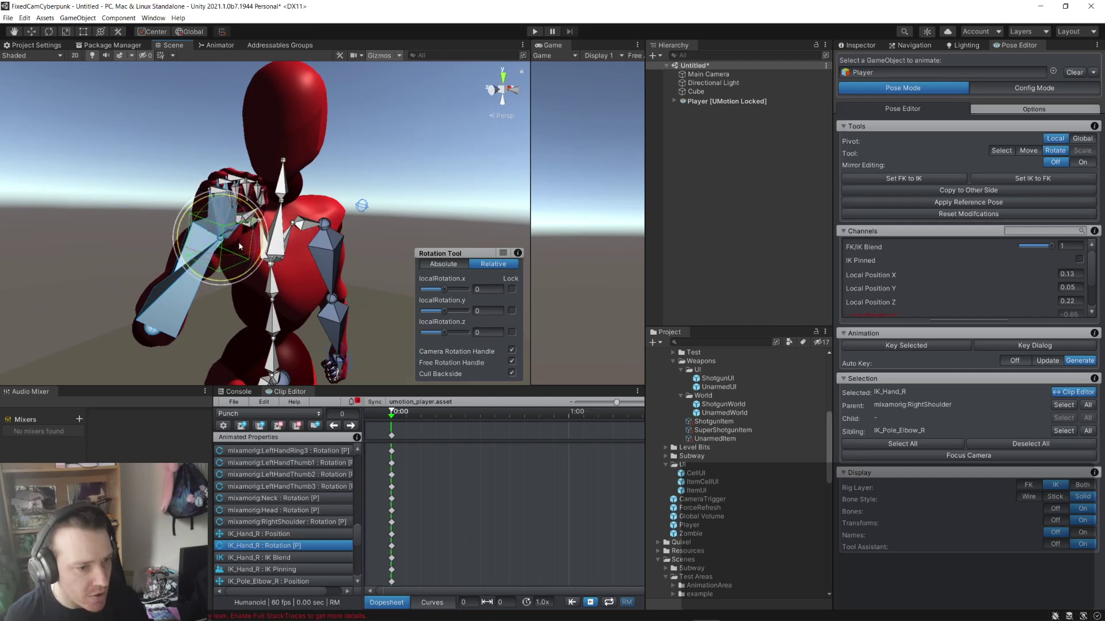
pyautogui.keyDown('alt'); pyautogui.moveTo(238, 242); pyautogui.dragTo(249, 218); pyautogui.keyUp('alt')
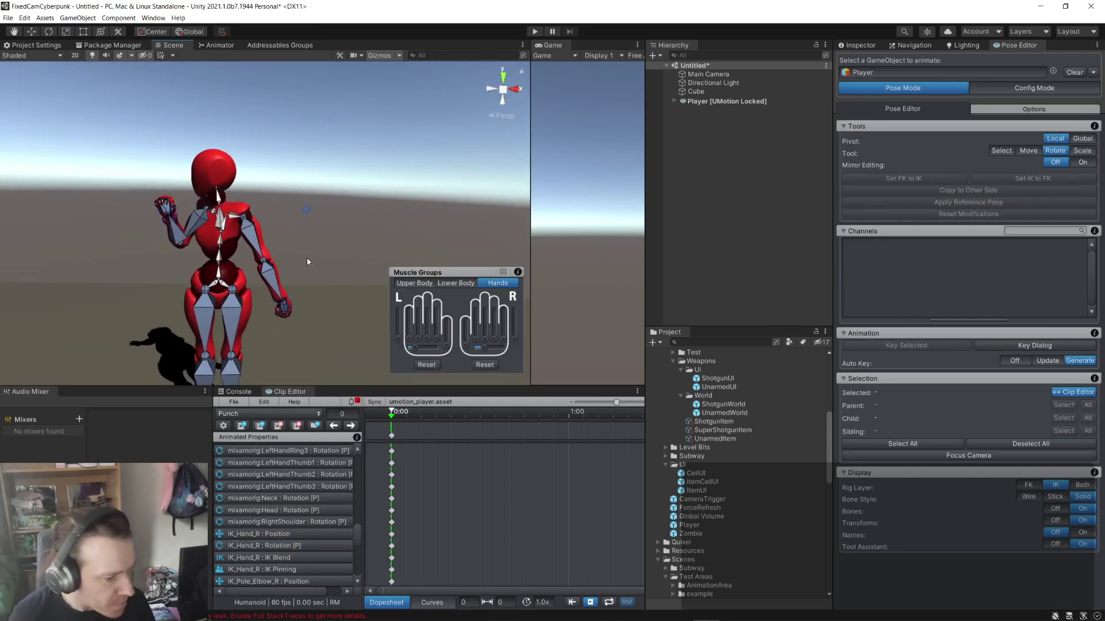
# - Raise the left hand's IK handle into a guard in front of the shoulder, at about -0.09, 0.12, 0.16
pyautogui.keyDown('alt'); pyautogui.moveTo(306, 257); pyautogui.dragTo(296, 284); pyautogui.keyUp('alt')
pyautogui.click(284, 292)
pyautogui.press('w')
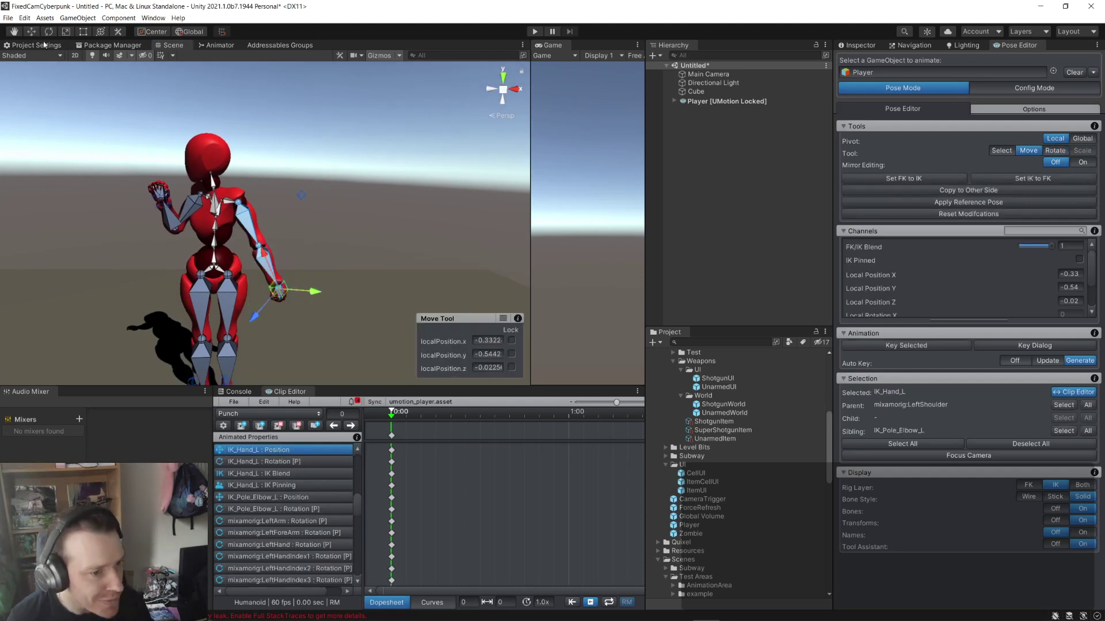
pyautogui.keyDown('alt'); pyautogui.moveTo(230, 276); pyautogui.dragTo(343, 210); pyautogui.keyUp('alt')
pyautogui.moveTo(265, 179); pyautogui.dragTo(329, 186)
# - Move the left elbow's IK pole down to about -0.25, -0.49, -0.25 so the elbow points downward
pyautogui.click(318, 165)
pyautogui.moveTo(279, 236); pyautogui.dragTo(246, 233)
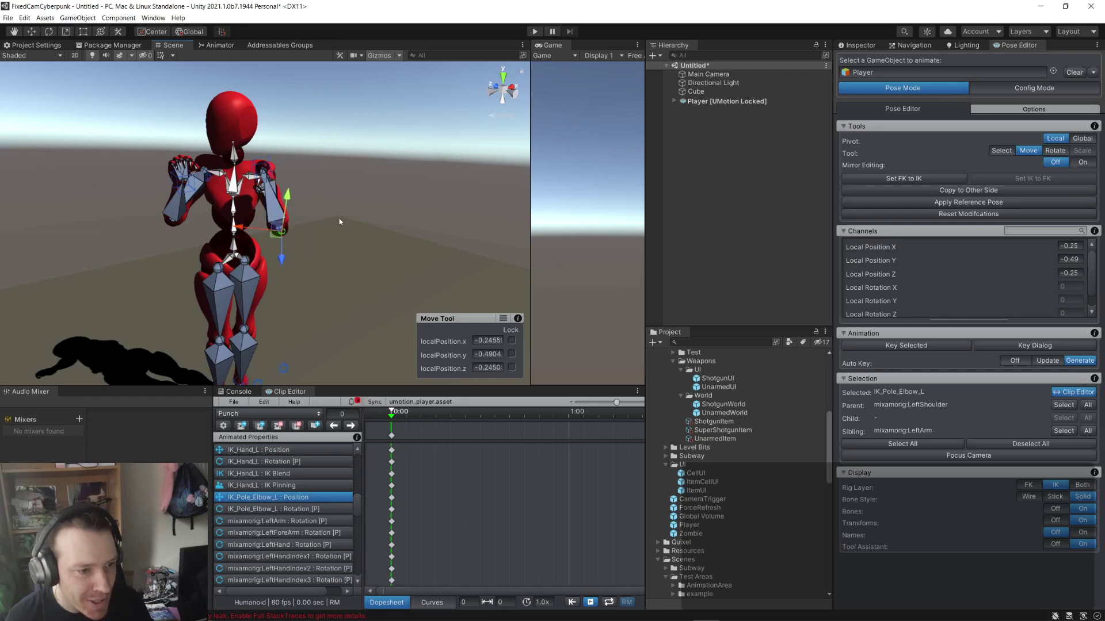
pyautogui.keyDown('alt'); pyautogui.moveTo(339, 221); pyautogui.dragTo(320, 169); pyautogui.keyUp('alt')
# - Rotate the left hand's IK handle so the guarding fist points upward
pyautogui.click(280, 187)
pyautogui.press('f')
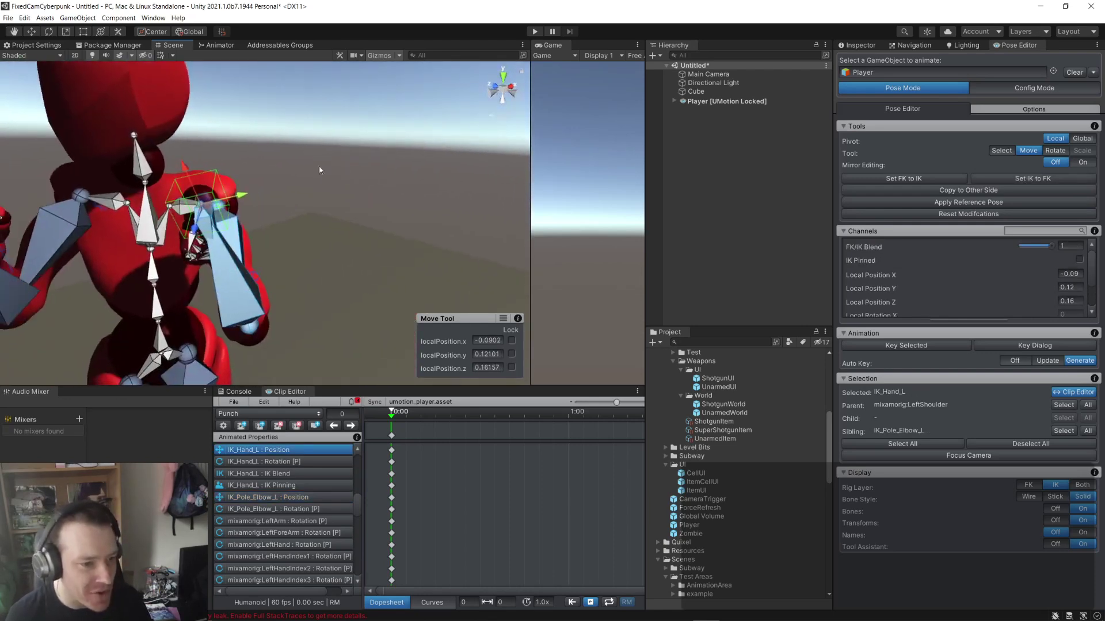
pyautogui.press('e')
pyautogui.moveTo(197, 167); pyautogui.dragTo(187, 221)
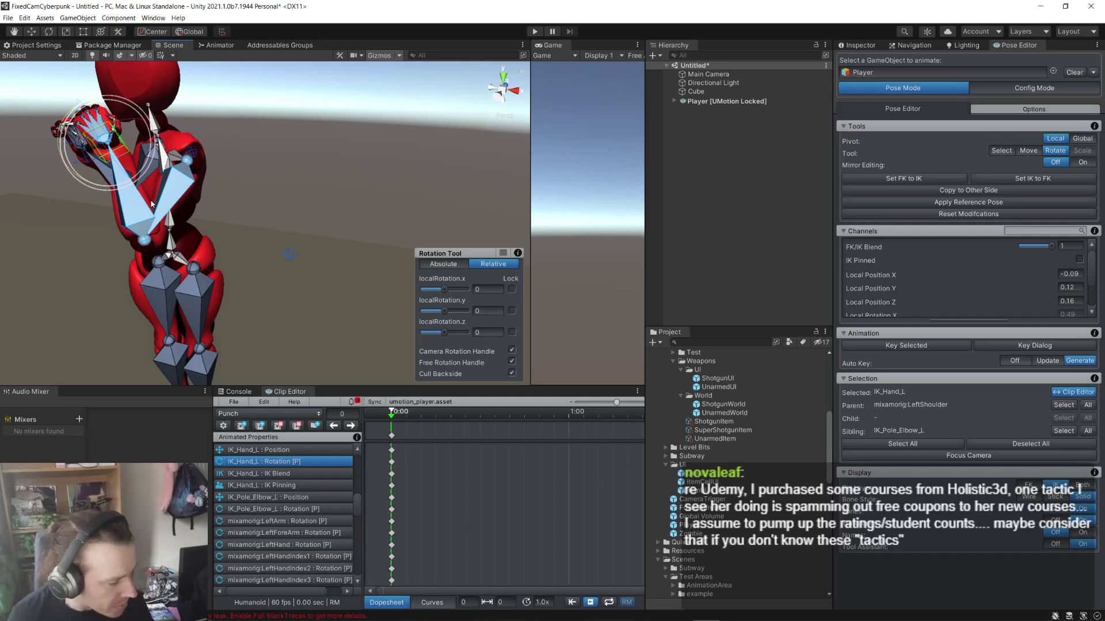
pyautogui.keyDown('alt'); pyautogui.moveTo(151, 204); pyautogui.dragTo(72, 207); pyautogui.keyUp('alt')
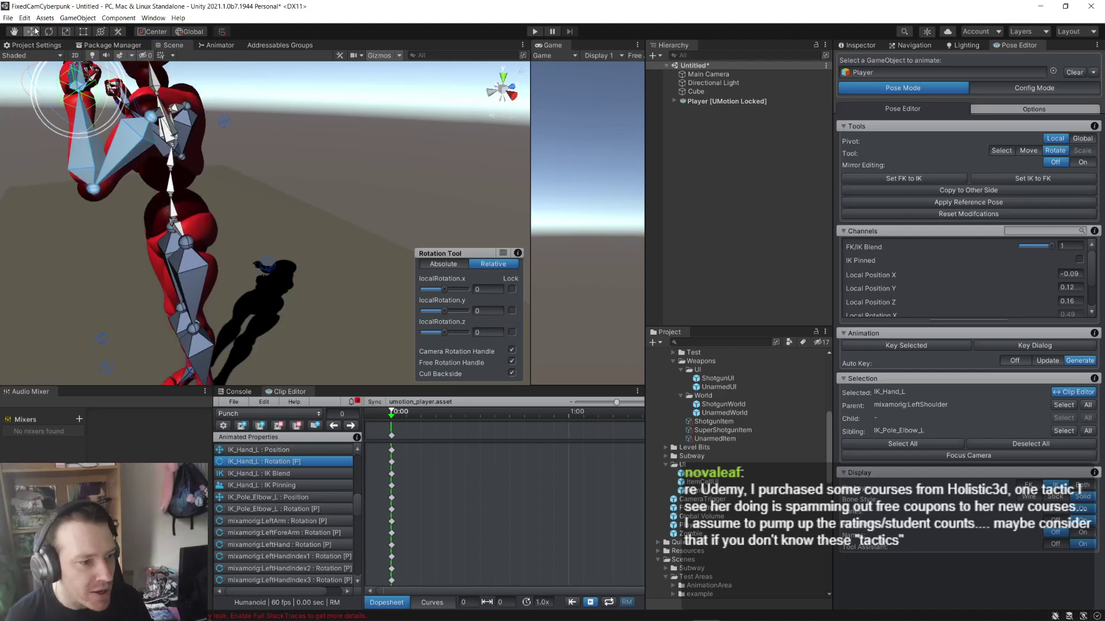
# - Lower the hips bone to bend the knees into a fighting stance
pyautogui.click(33, 31)
pyautogui.click(176, 222)
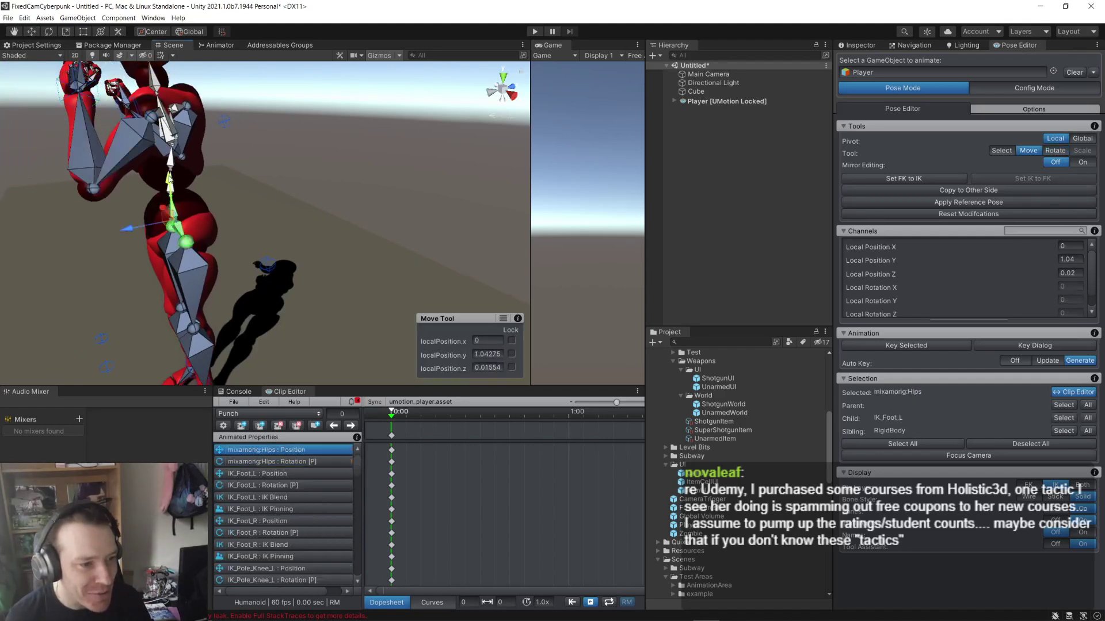
pyautogui.moveTo(169, 178); pyautogui.dragTo(282, 240)
# - Reposition the left knee's IK pole to adjust the direction of the bent left knee
pyautogui.click(263, 300)
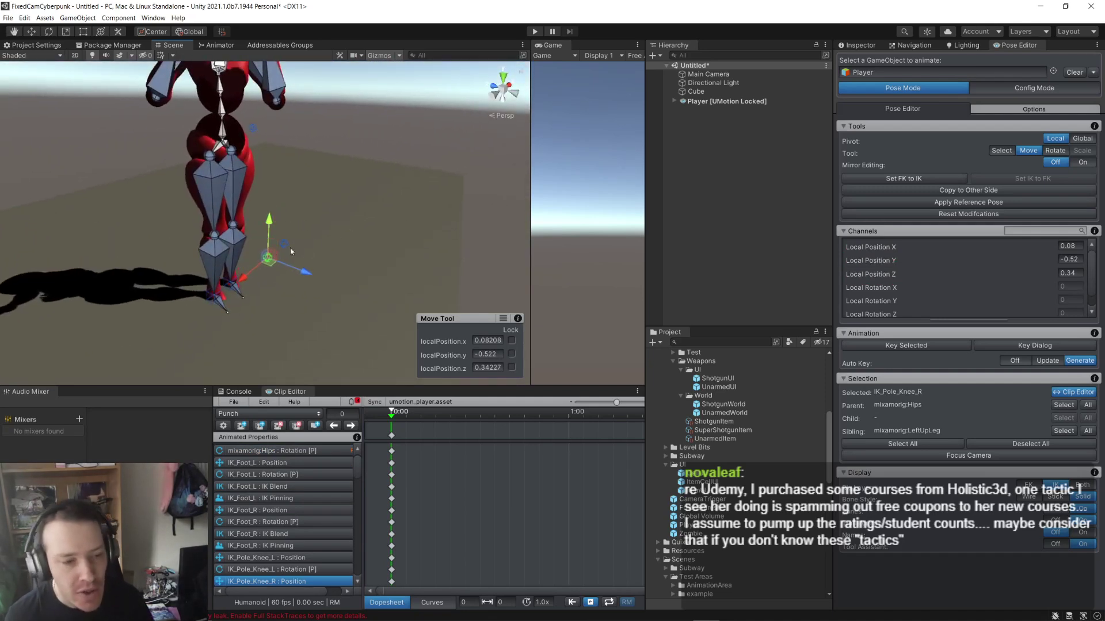
pyautogui.click(282, 242)
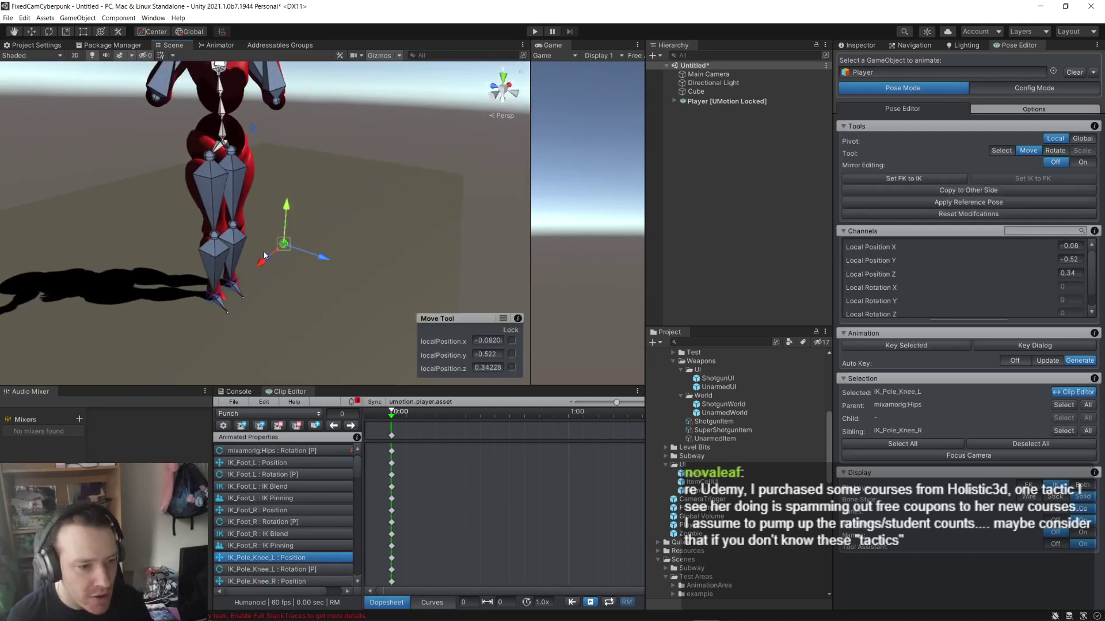
pyautogui.click(264, 251)
pyautogui.click(268, 256)
pyautogui.click(284, 243)
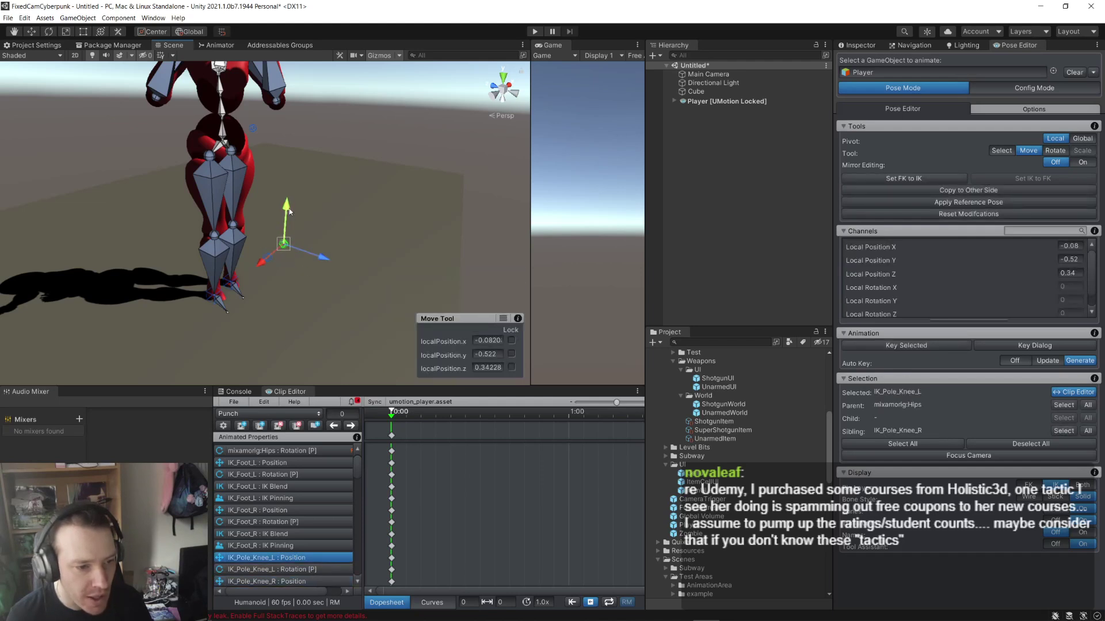
pyautogui.moveTo(295, 181); pyautogui.dragTo(239, 295)
# - Adjust the height of the left and right feet's IK handles to about Y -0.91
pyautogui.click(275, 348)
pyautogui.click(233, 293)
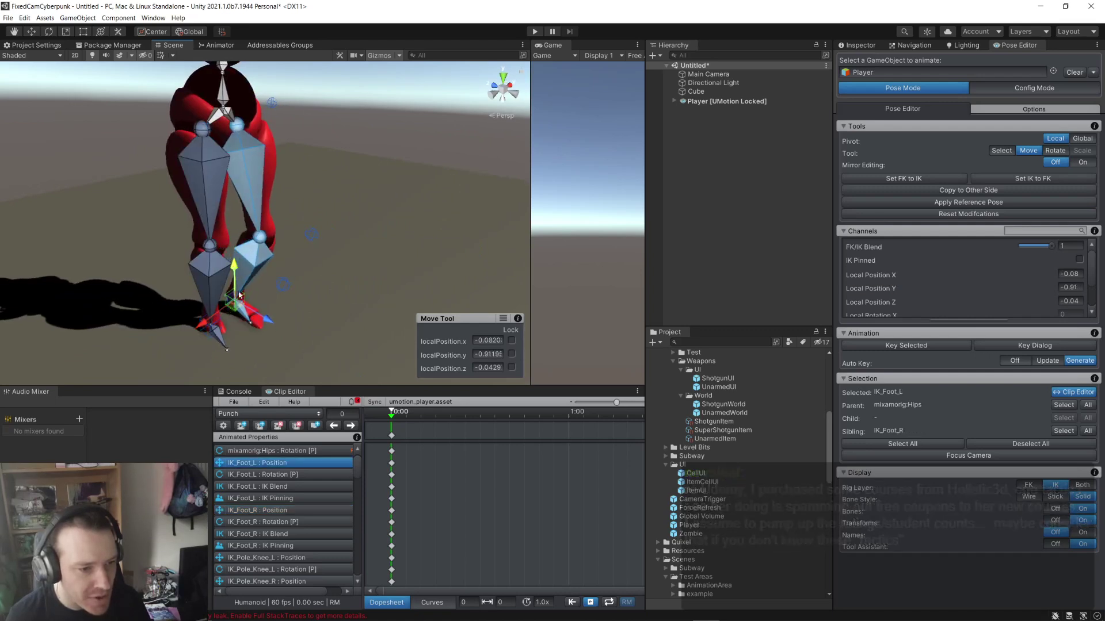
pyautogui.click(212, 326)
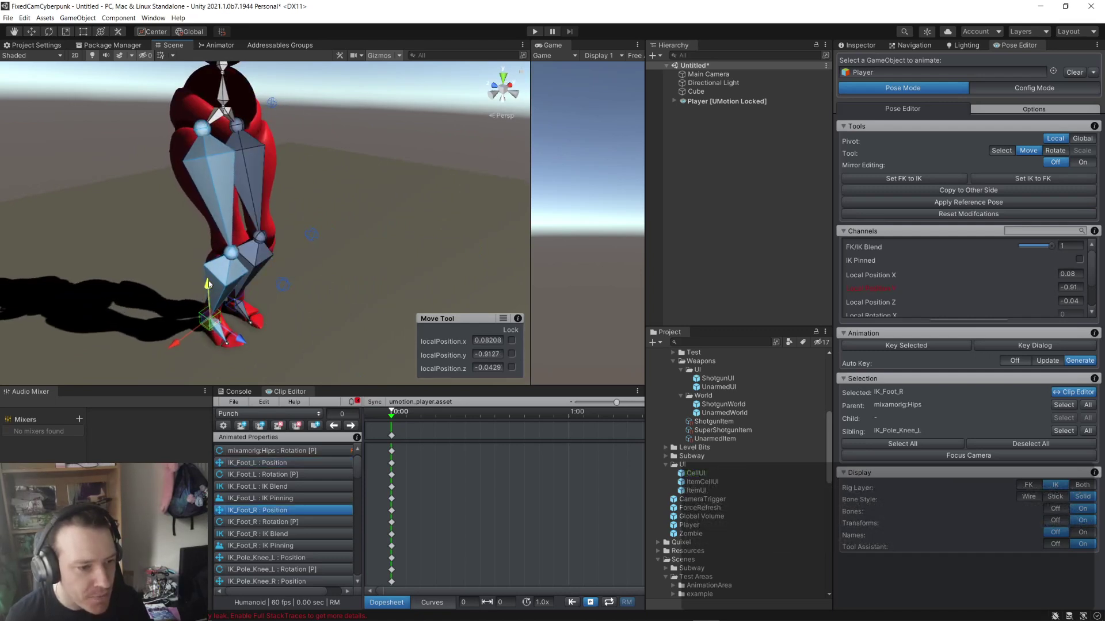
pyautogui.keyDown('alt'); pyautogui.moveTo(236, 316); pyautogui.dragTo(343, 334); pyautogui.keyUp('alt')
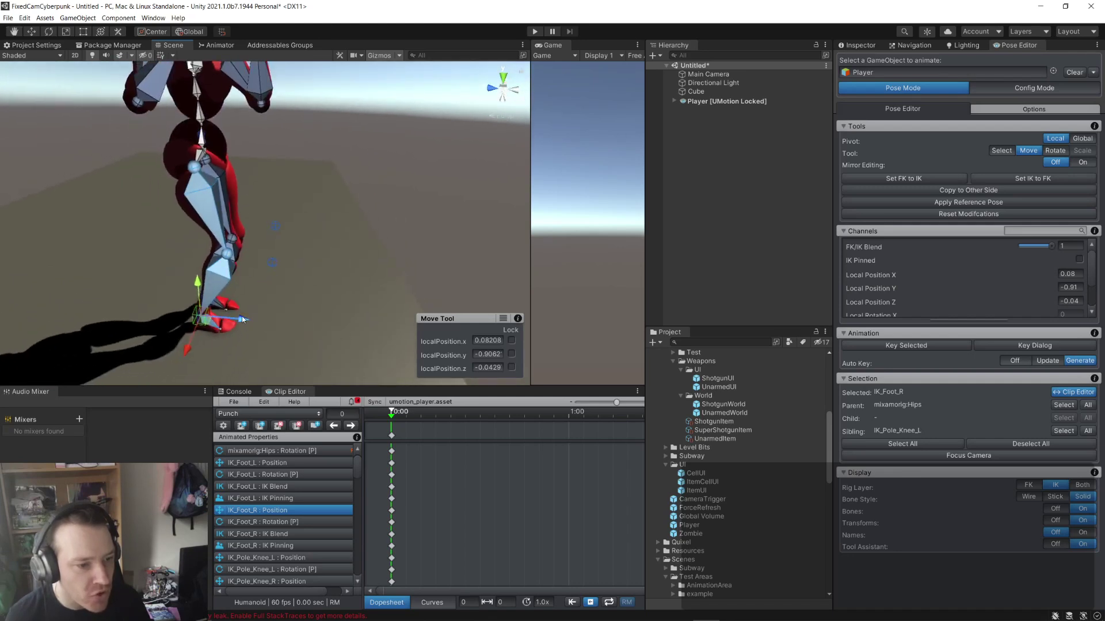
# - Rotate the IK handles of the right and left feet to adjust their angle in the stance
pyautogui.click(49, 31)
pyautogui.keyDown('alt'); pyautogui.moveTo(109, 190); pyautogui.dragTo(122, 237); pyautogui.keyUp('alt')
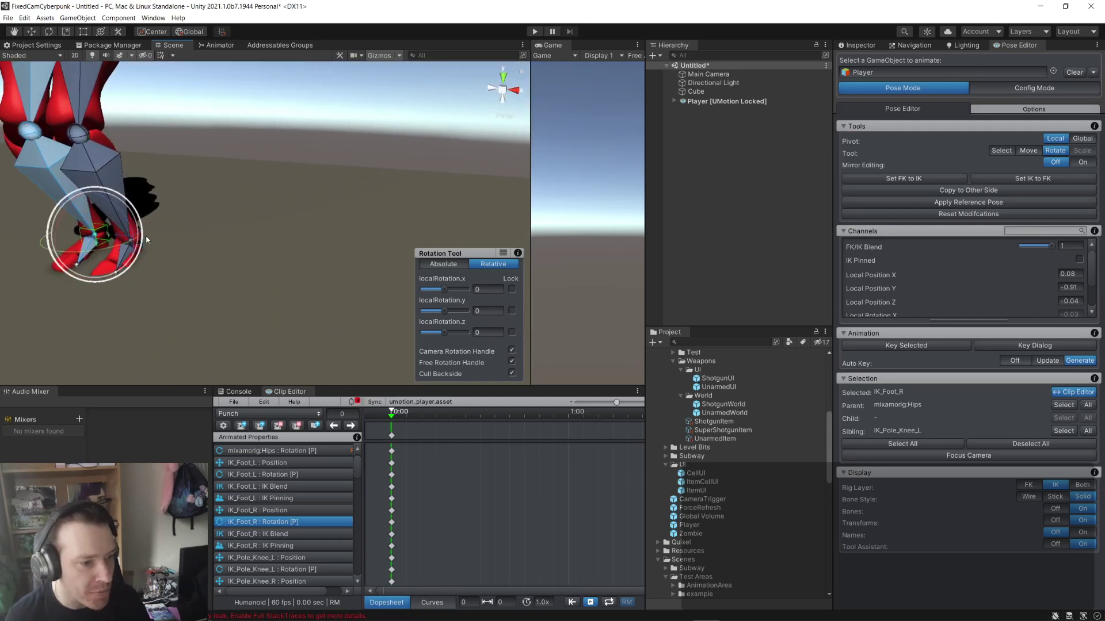
pyautogui.click(147, 237)
pyautogui.click(129, 237)
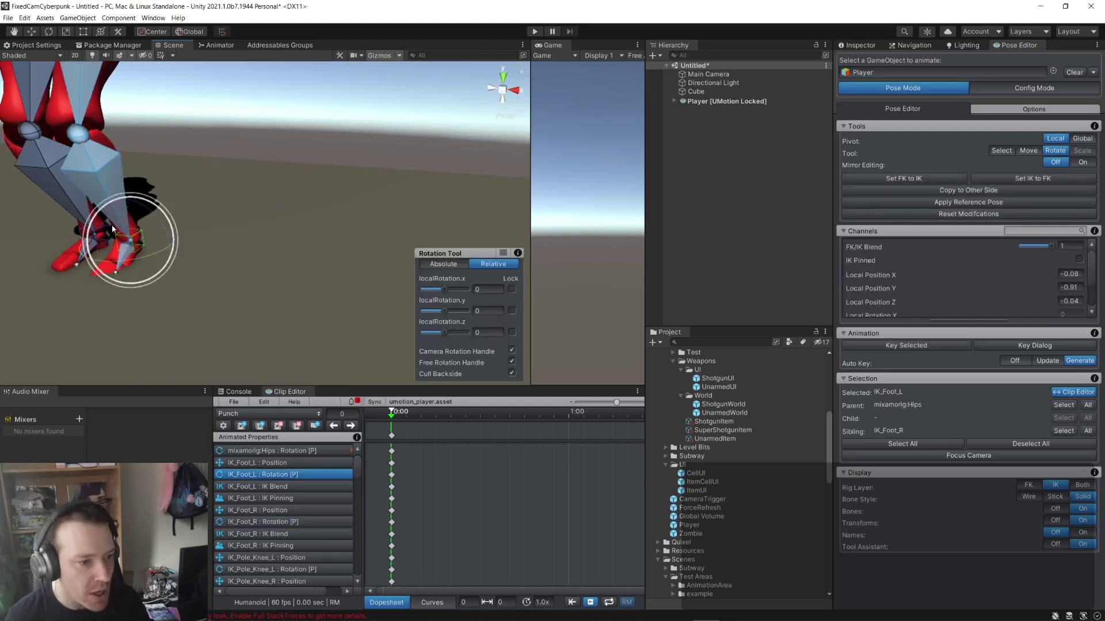
pyautogui.keyDown('alt'); pyautogui.moveTo(75, 239); pyautogui.dragTo(229, 216); pyautogui.keyUp('alt')
# - Move the left foot's IK handle back to about local Z -0.12
pyautogui.scroll(-5, 298, 244)
pyautogui.scroll(4, 230, 211)
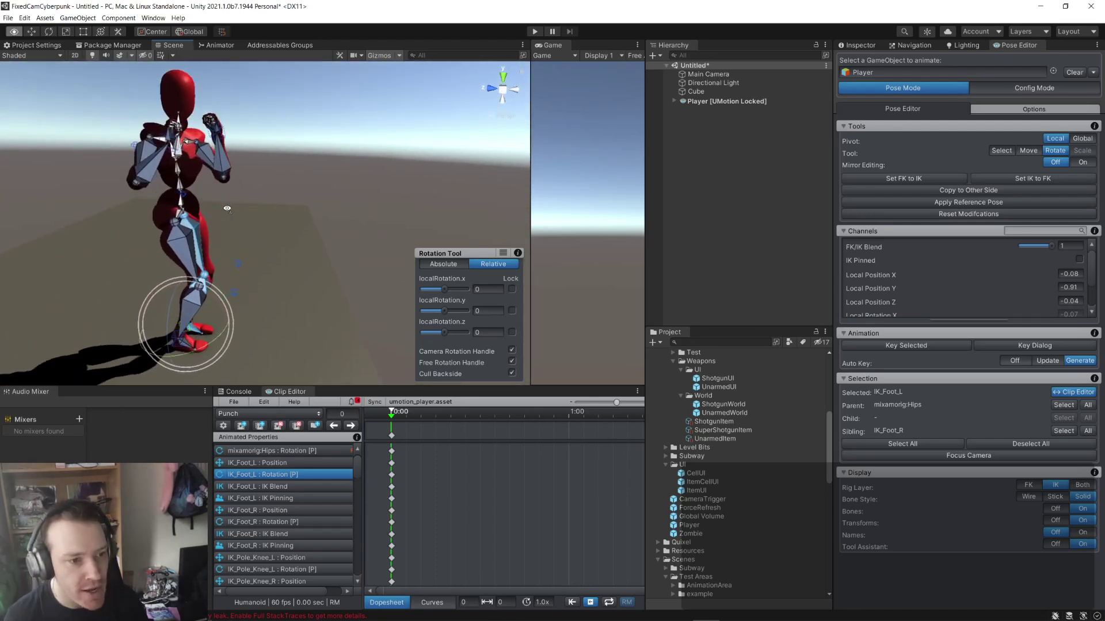
pyautogui.click(31, 32)
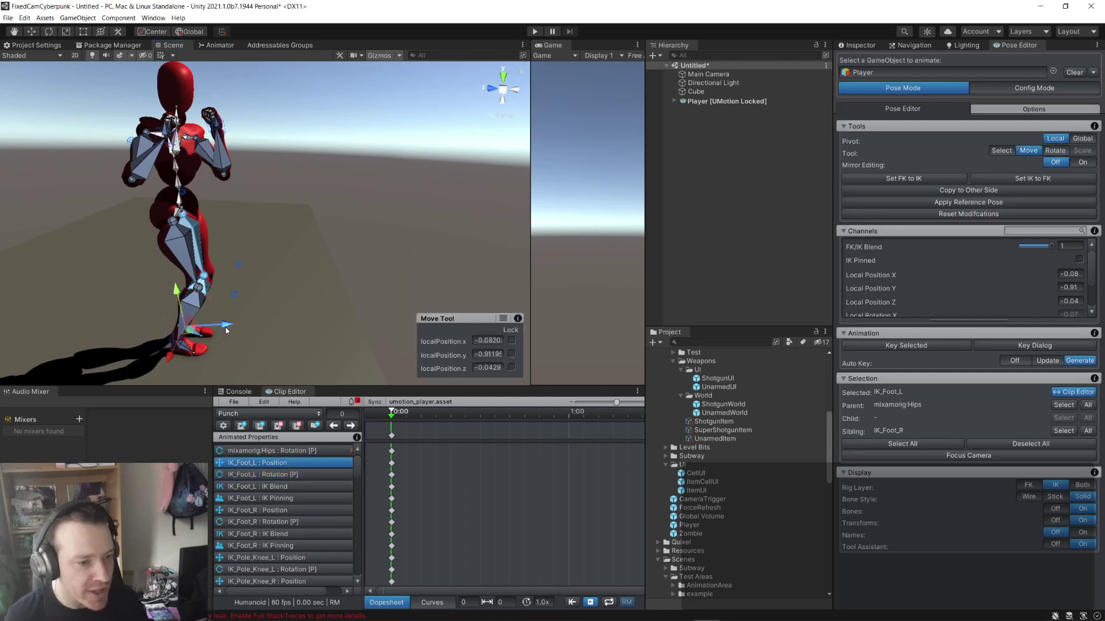
pyautogui.moveTo(226, 326)
pyautogui.mouseDown()
pyautogui.moveTo(201, 332)
pyautogui.moveTo(211, 326)
pyautogui.mouseUp()
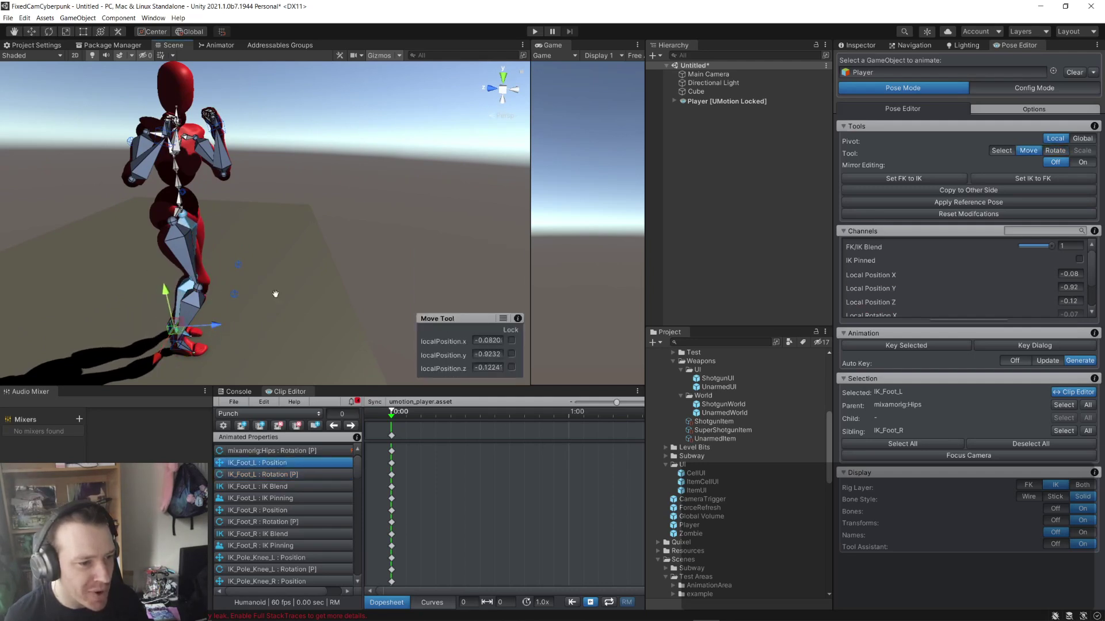
pyautogui.keyDown('alt'); pyautogui.moveTo(276, 293); pyautogui.dragTo(312, 307); pyautogui.keyUp('alt')
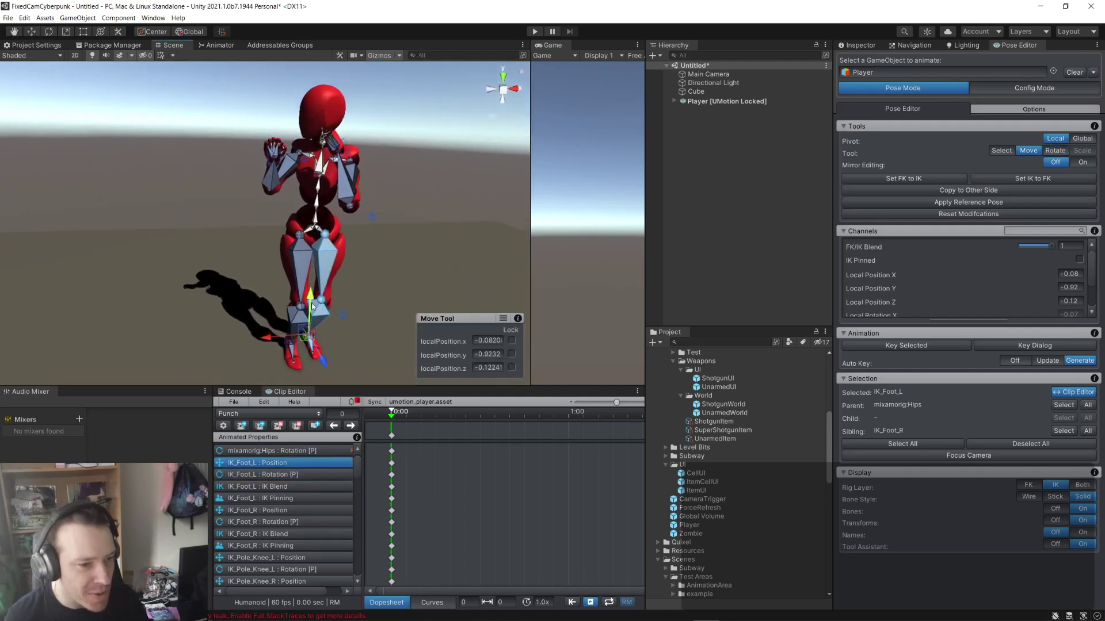
pyautogui.click(307, 312)
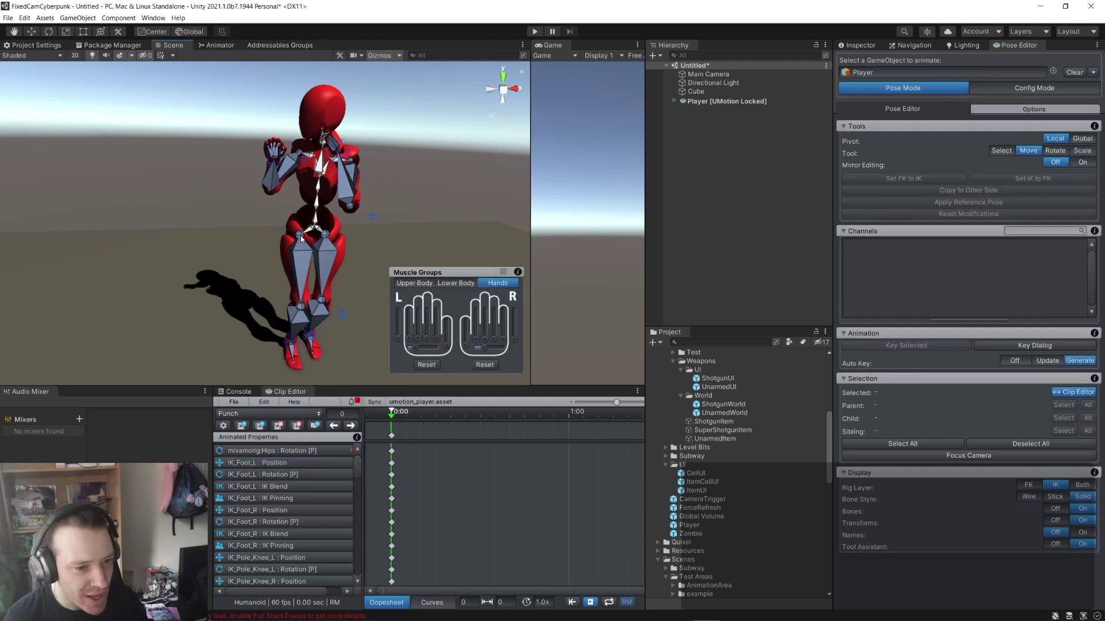
# - Move the right foot's IK handle outward to about local X 0.18 and turn the foot outward
pyautogui.click(292, 348)
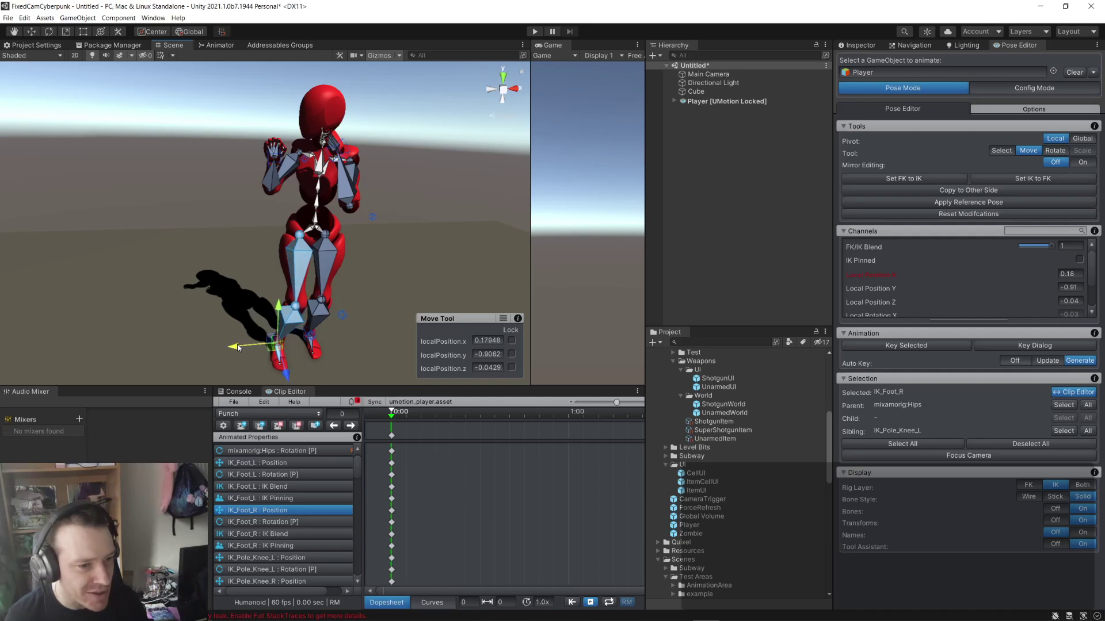
pyautogui.click(48, 31)
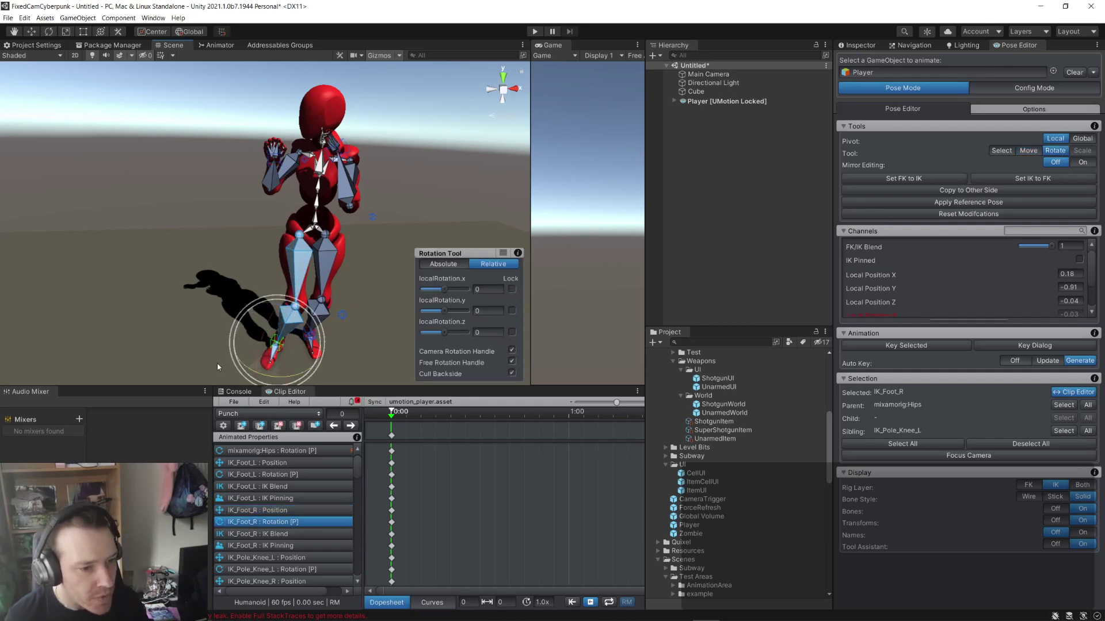
pyautogui.keyDown('alt'); pyautogui.moveTo(216, 365); pyautogui.dragTo(417, 274); pyautogui.keyUp('alt')
pyautogui.scroll(3, 262, 328)
pyautogui.scroll(-3, 270, 302)
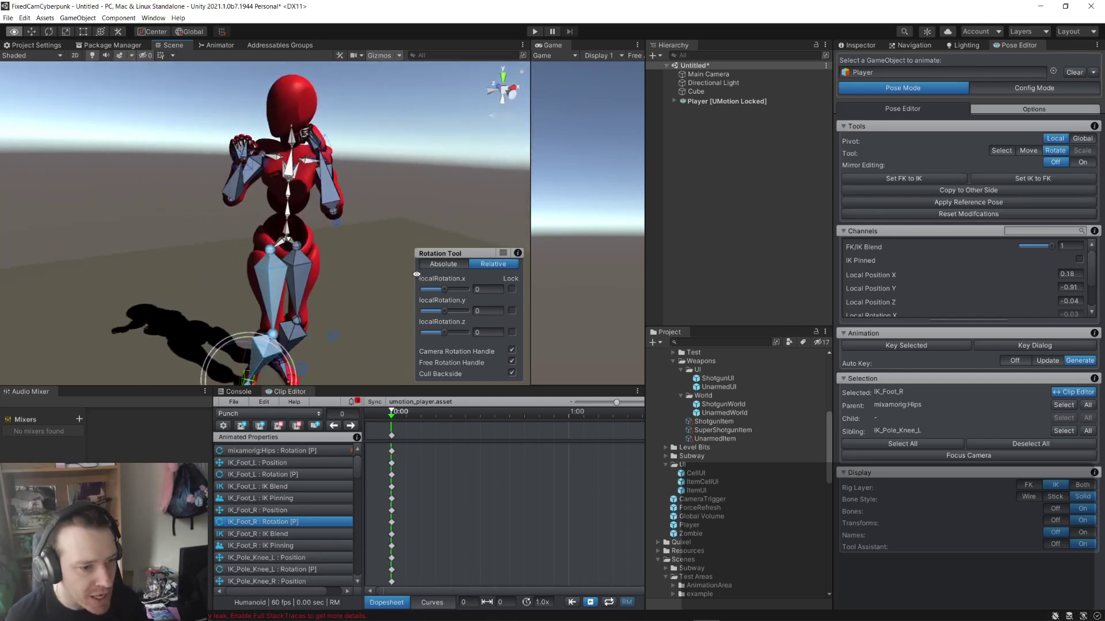
# - Lower the hips bone to about local Y 0.87 to deepen the crouch
pyautogui.click(284, 242)
pyautogui.click(34, 33)
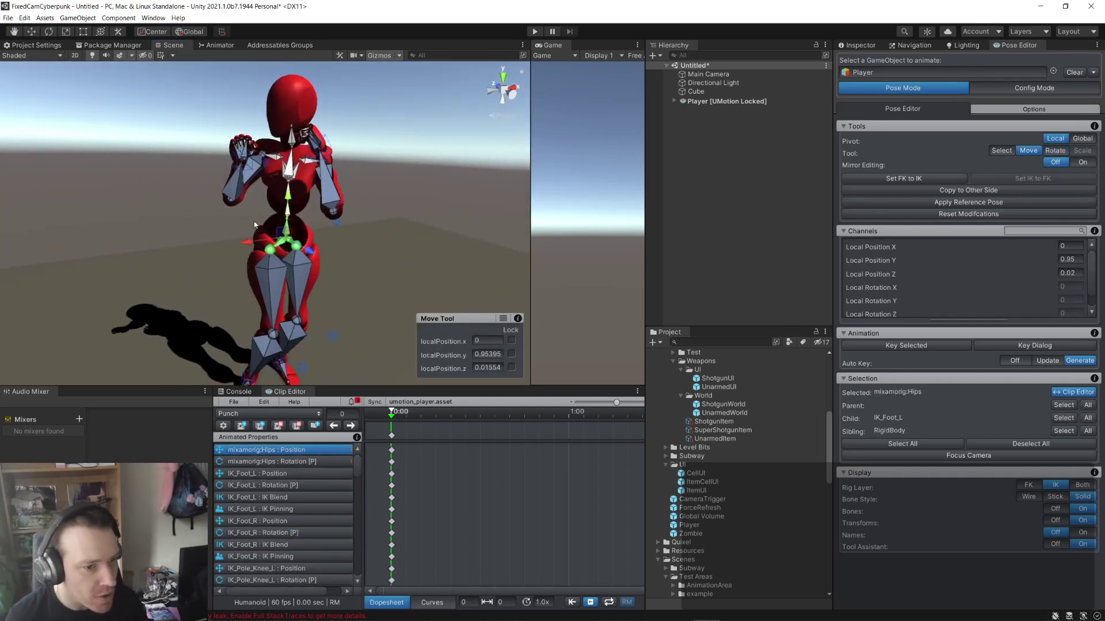
pyautogui.moveTo(278, 264)
pyautogui.keyDown('alt'); pyautogui.mouseDown()
pyautogui.moveTo(345, 218)
pyautogui.moveTo(294, 265)
pyautogui.mouseUp(); pyautogui.keyUp('alt')
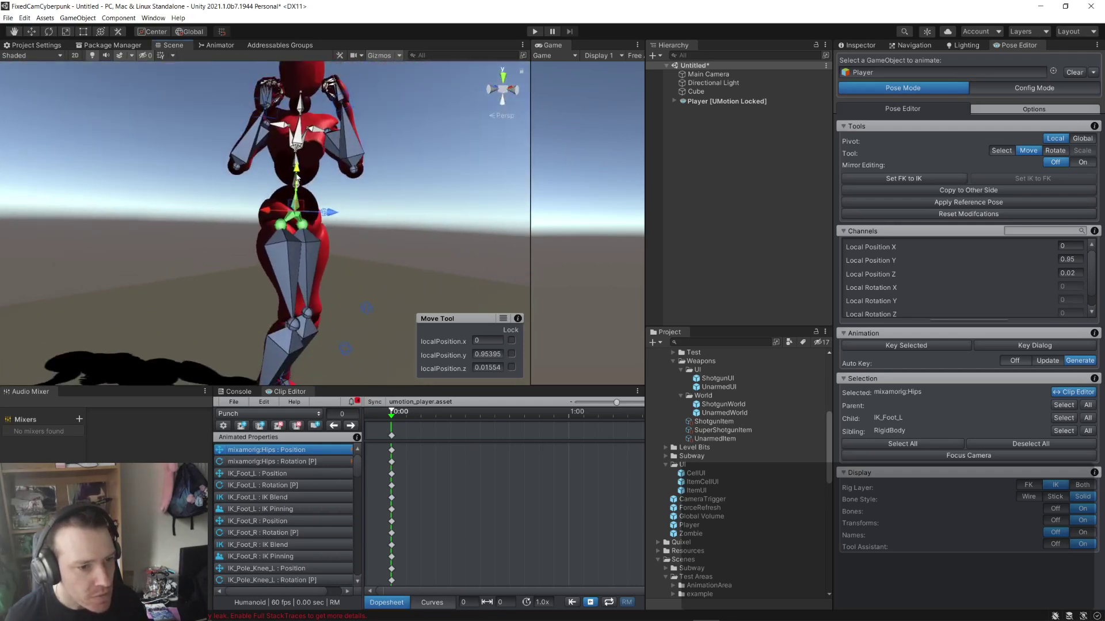
pyautogui.keyDown('alt'); pyautogui.moveTo(297, 177); pyautogui.dragTo(305, 288); pyautogui.keyUp('alt')
# - Raise the left and right feet's IK handles back up to ground level, with the right foot at about local Y -0.82
pyautogui.click(307, 299)
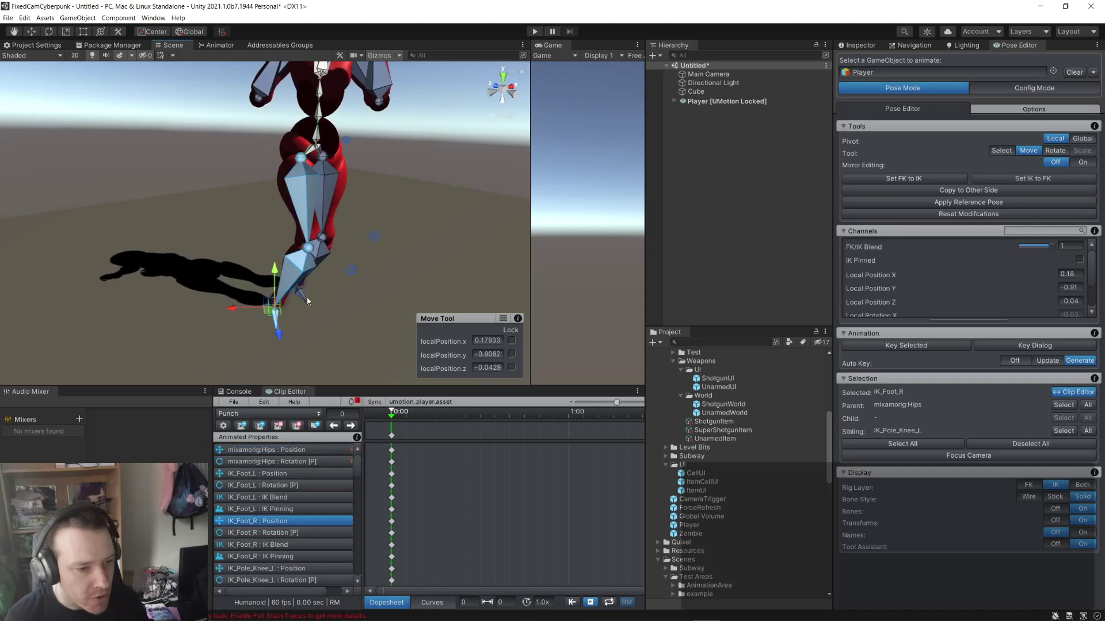
pyautogui.click(303, 285)
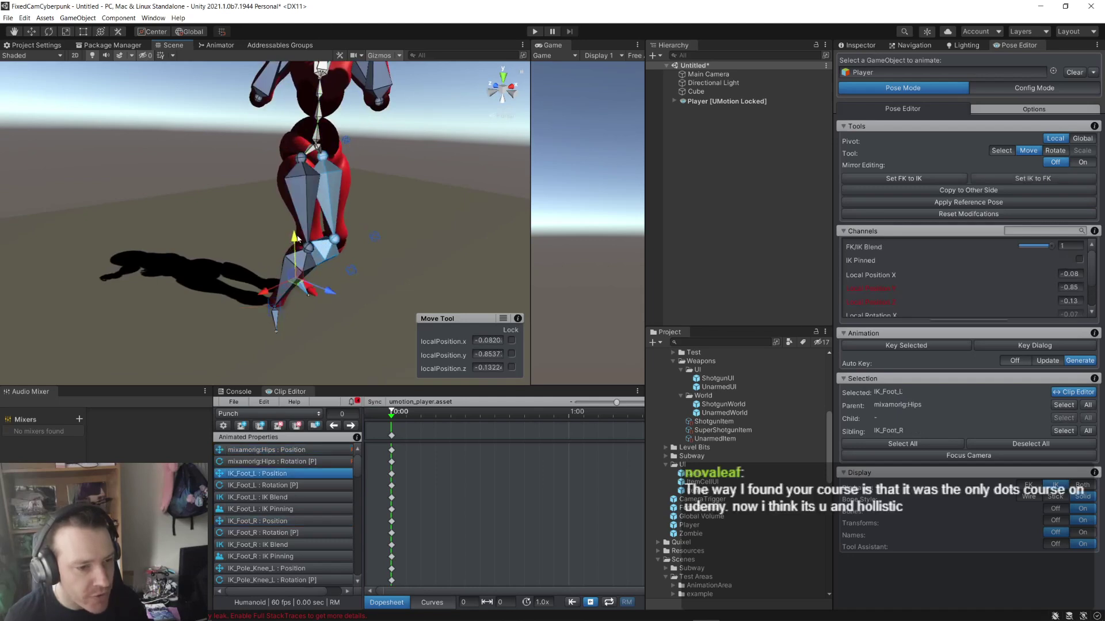
pyautogui.click(274, 308)
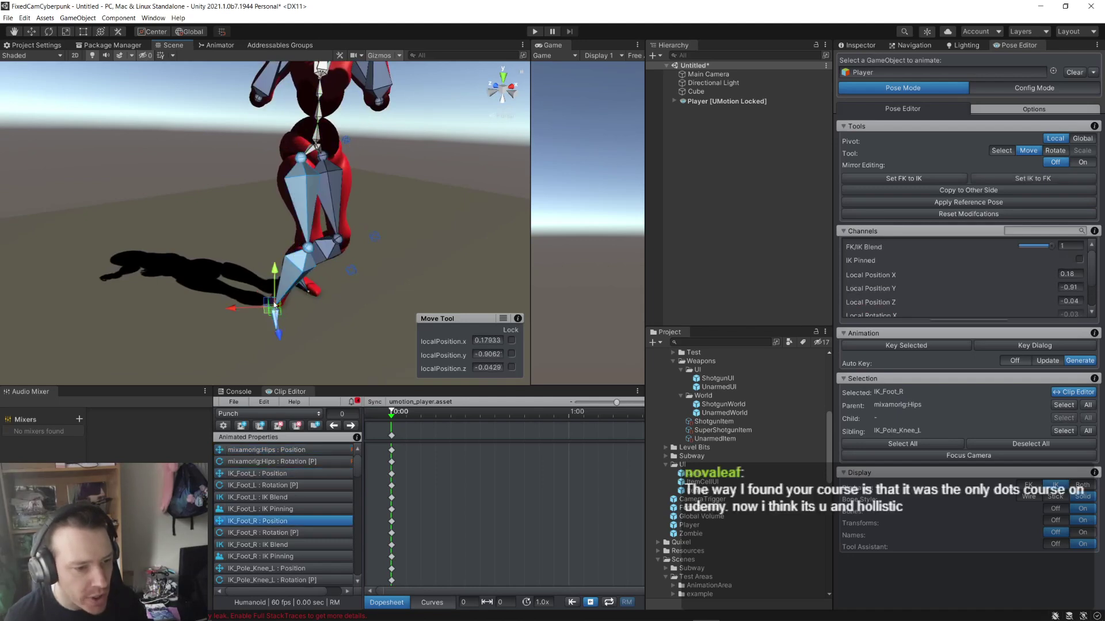
pyautogui.click(272, 258)
pyautogui.click(274, 308)
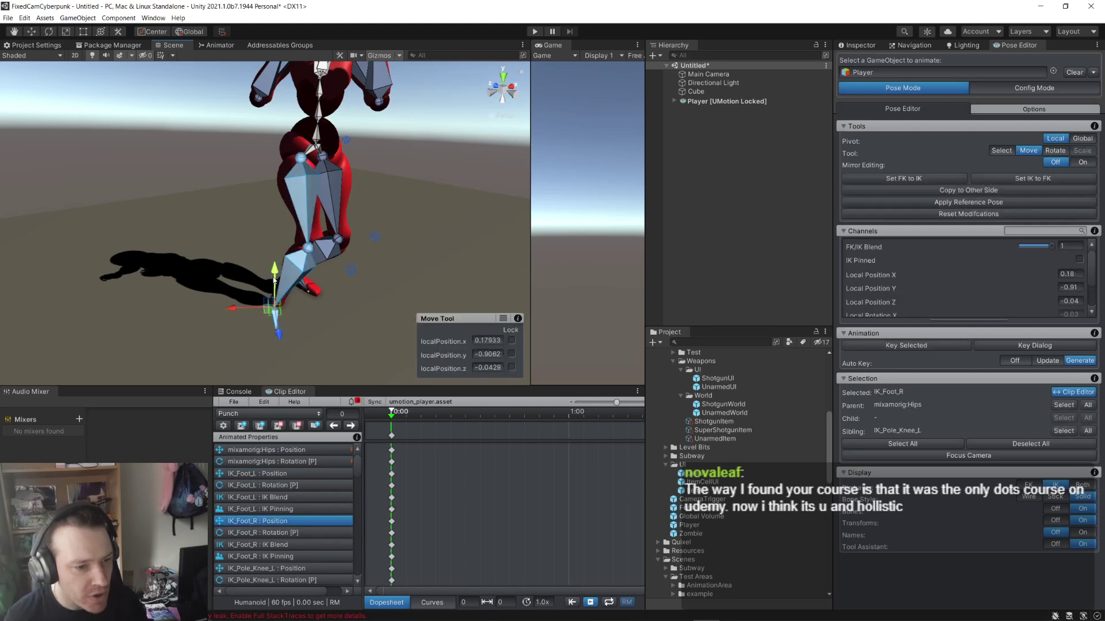
pyautogui.keyDown('alt'); pyautogui.moveTo(274, 307); pyautogui.dragTo(246, 276); pyautogui.keyUp('alt')
pyautogui.keyDown('alt'); pyautogui.moveTo(303, 313); pyautogui.dragTo(271, 295); pyautogui.keyUp('alt')
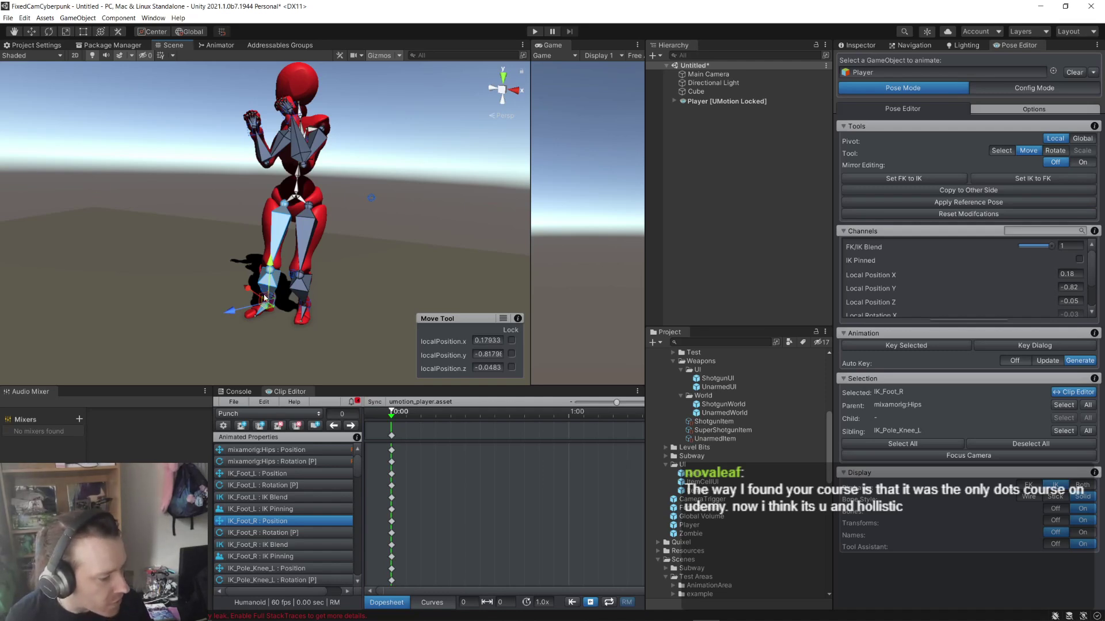
pyautogui.keyDown('alt'); pyautogui.moveTo(234, 300); pyautogui.dragTo(394, 296); pyautogui.keyUp('alt')
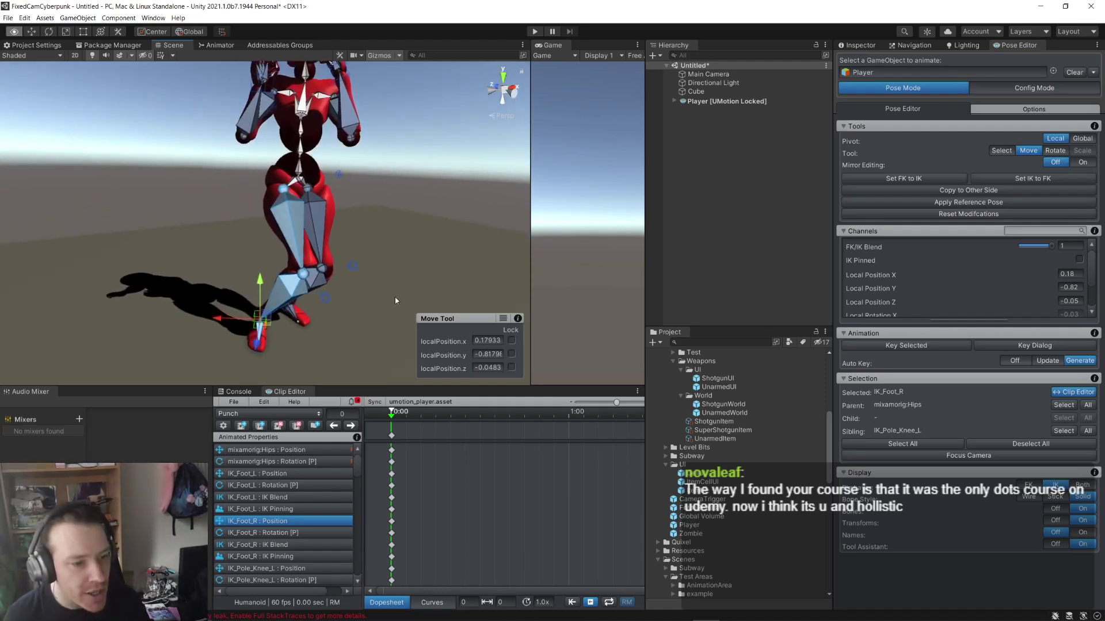
# - Move the right knee's IK pole outward to about X 0.57, Y -0.52, Z 0.34
pyautogui.click(326, 300)
pyautogui.moveTo(297, 311); pyautogui.dragTo(246, 289)
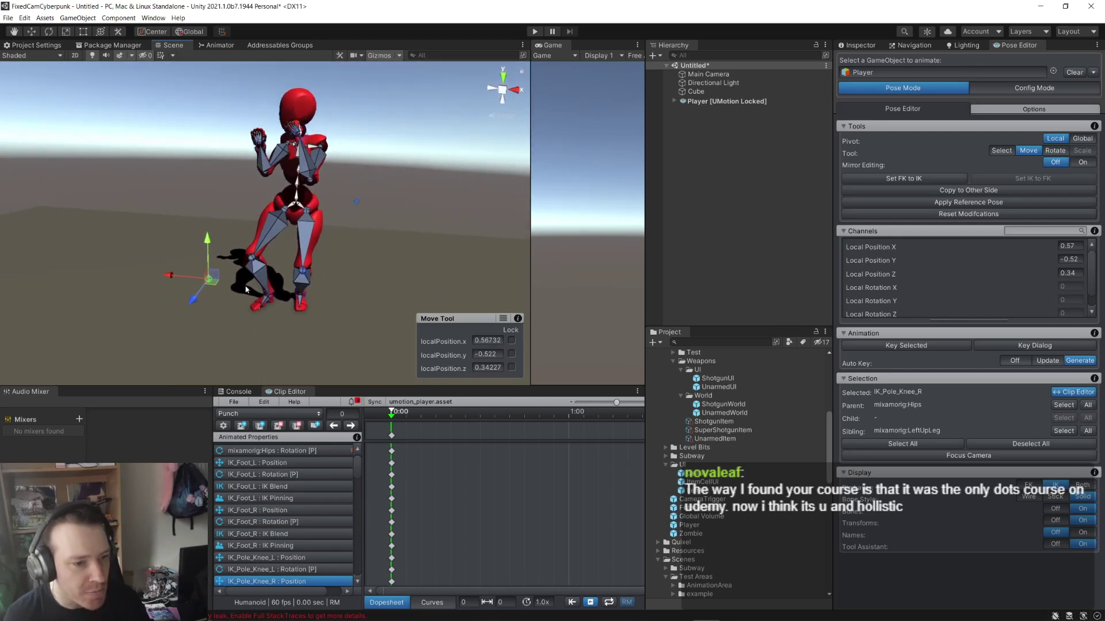
# - Check the punch reference images in the browser and widen the stance by moving the right foot's IK handle to about X 0.4, Y -0.8, Z 0.25
pyautogui.hotkey('alt', 'Tab')
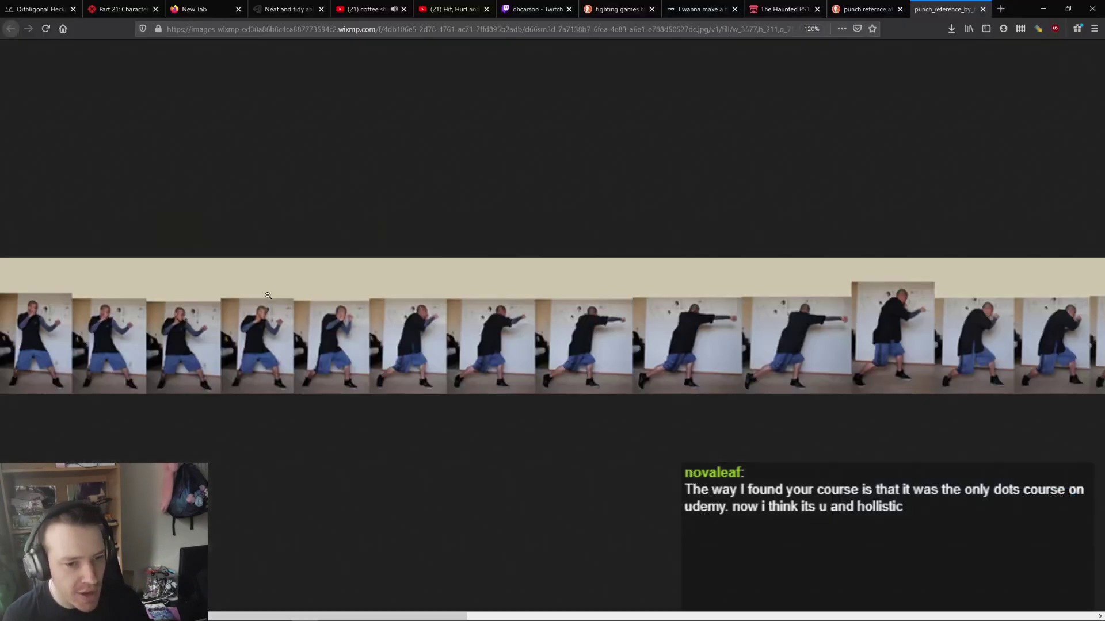
pyautogui.hotkey('alt', 'Tab')
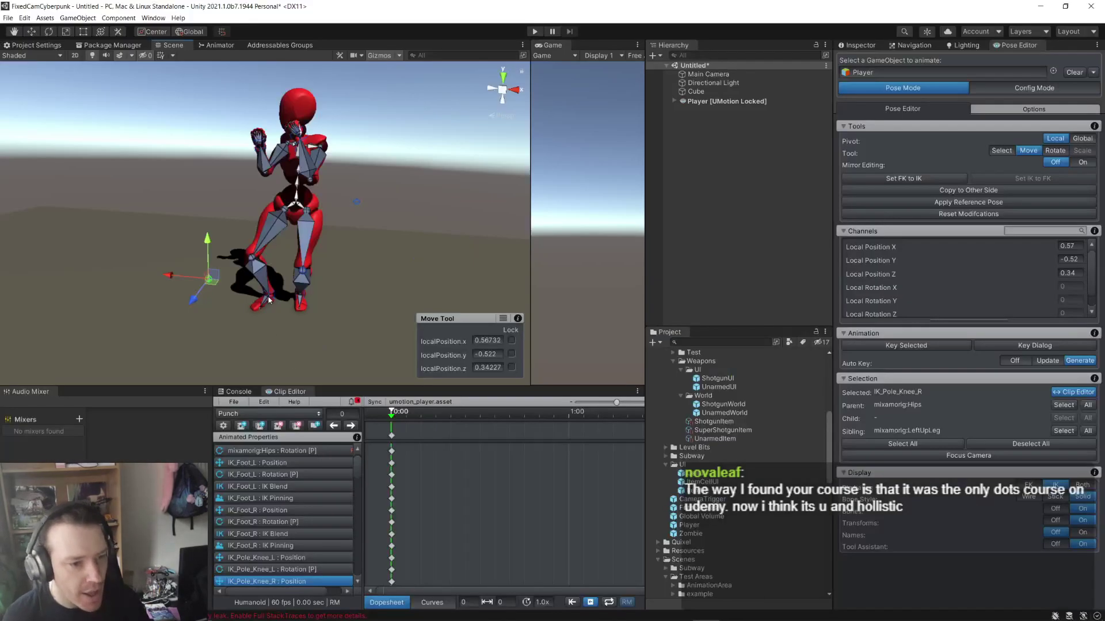
pyautogui.click(267, 299)
pyautogui.moveTo(238, 310); pyautogui.dragTo(196, 321)
pyautogui.keyDown('alt'); pyautogui.moveTo(306, 283); pyautogui.dragTo(345, 300); pyautogui.keyUp('alt')
# - Move the left knee's IK pole to about X -0.05, Y -0.34, Z 0.26
pyautogui.click(313, 321)
pyautogui.click(282, 286)
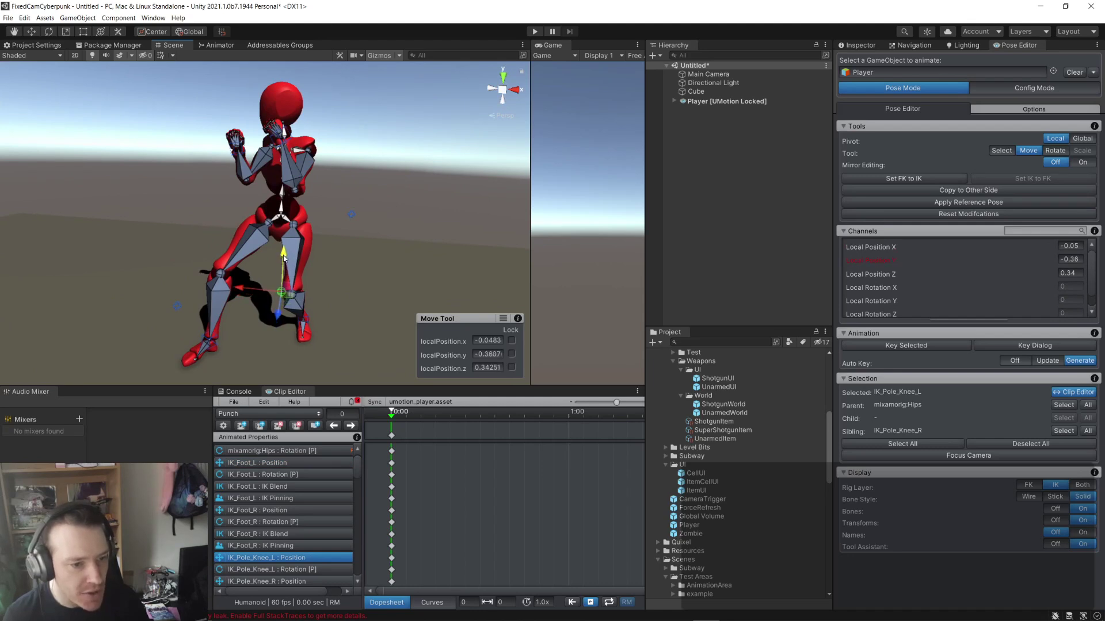
pyautogui.moveTo(284, 259); pyautogui.dragTo(284, 253)
pyautogui.keyDown('alt'); pyautogui.moveTo(284, 253); pyautogui.dragTo(460, 284); pyautogui.keyUp('alt')
pyautogui.keyDown('alt'); pyautogui.moveTo(363, 262); pyautogui.dragTo(320, 330); pyautogui.keyUp('alt')
# - Rotate the right foot's IK handle to adjust how the foot rests in the wider stance
pyautogui.click(264, 326)
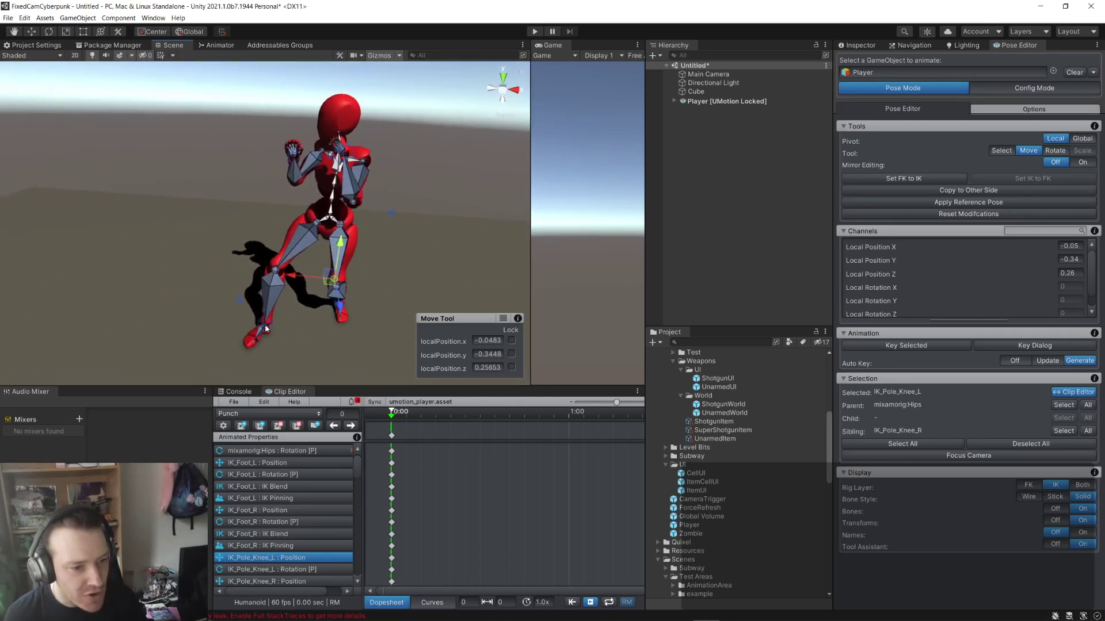
pyautogui.click(49, 32)
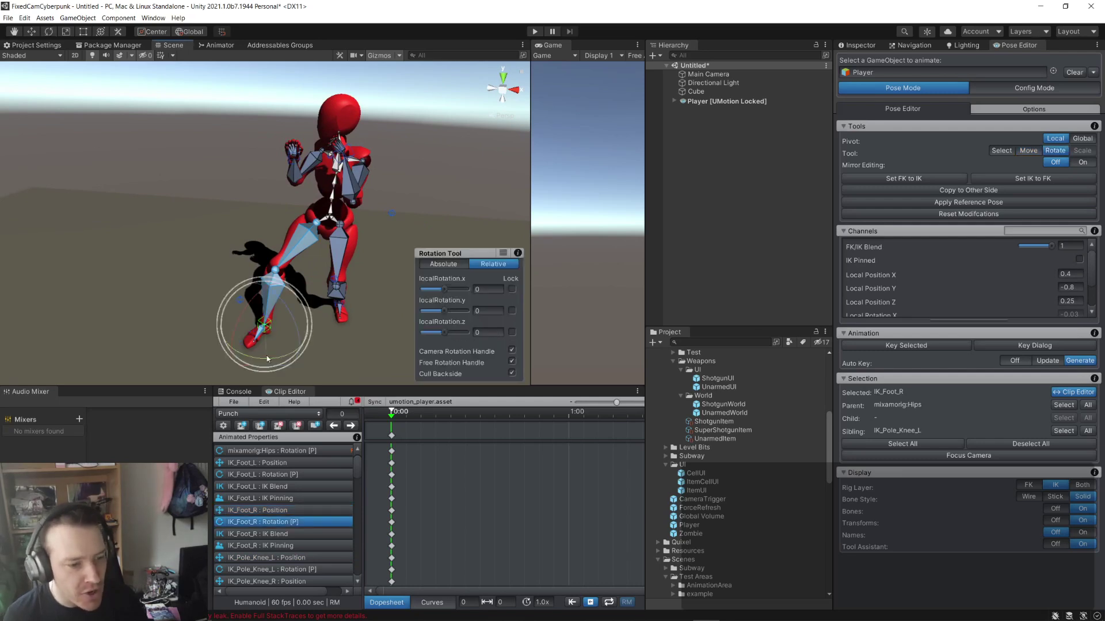
pyautogui.keyDown('alt'); pyautogui.moveTo(282, 346); pyautogui.dragTo(306, 227); pyautogui.keyUp('alt')
# - Move the right knee's IK pole to about X 0.42, Y -0.25, Z 0.28
pyautogui.press('w')
pyautogui.click(295, 231)
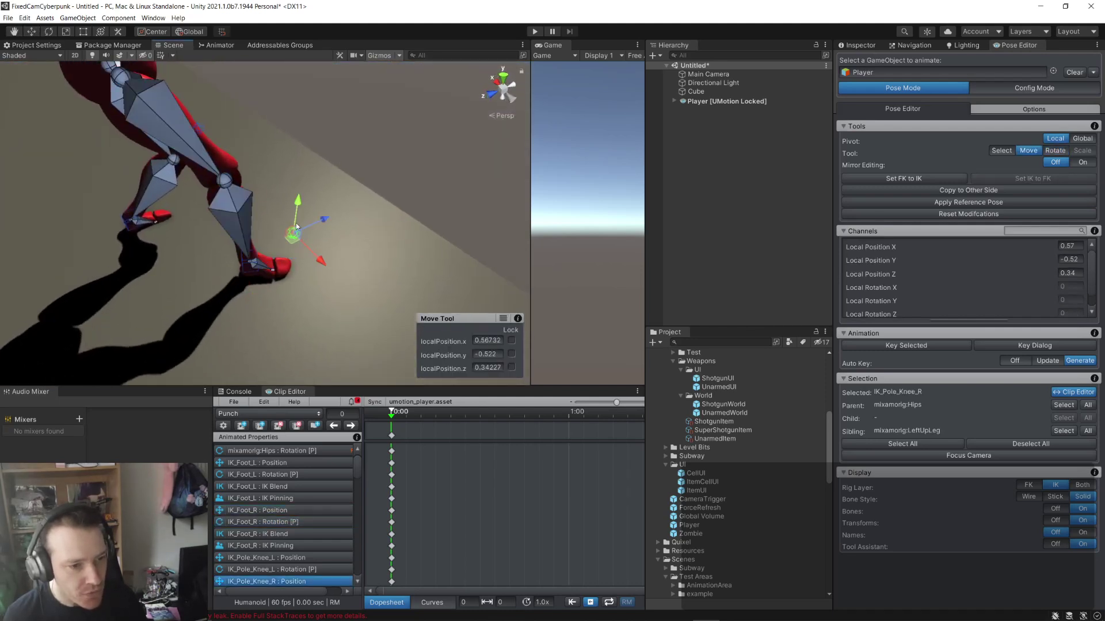
pyautogui.keyDown('alt'); pyautogui.moveTo(389, 174); pyautogui.dragTo(128, 164); pyautogui.keyUp('alt')
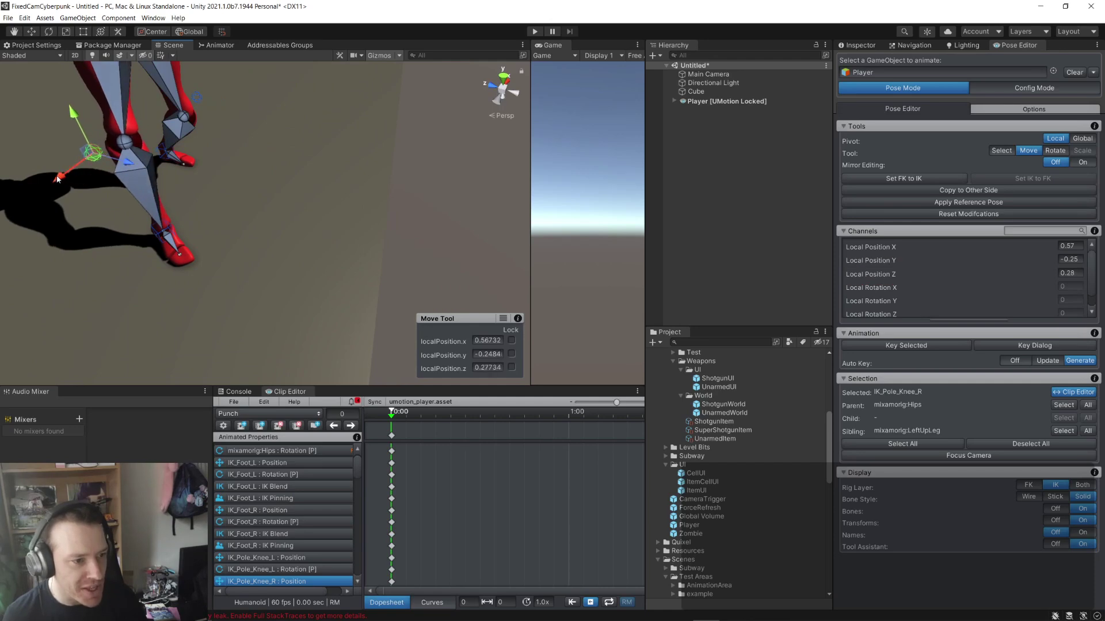
pyautogui.moveTo(57, 179); pyautogui.dragTo(86, 173)
pyautogui.press('f')
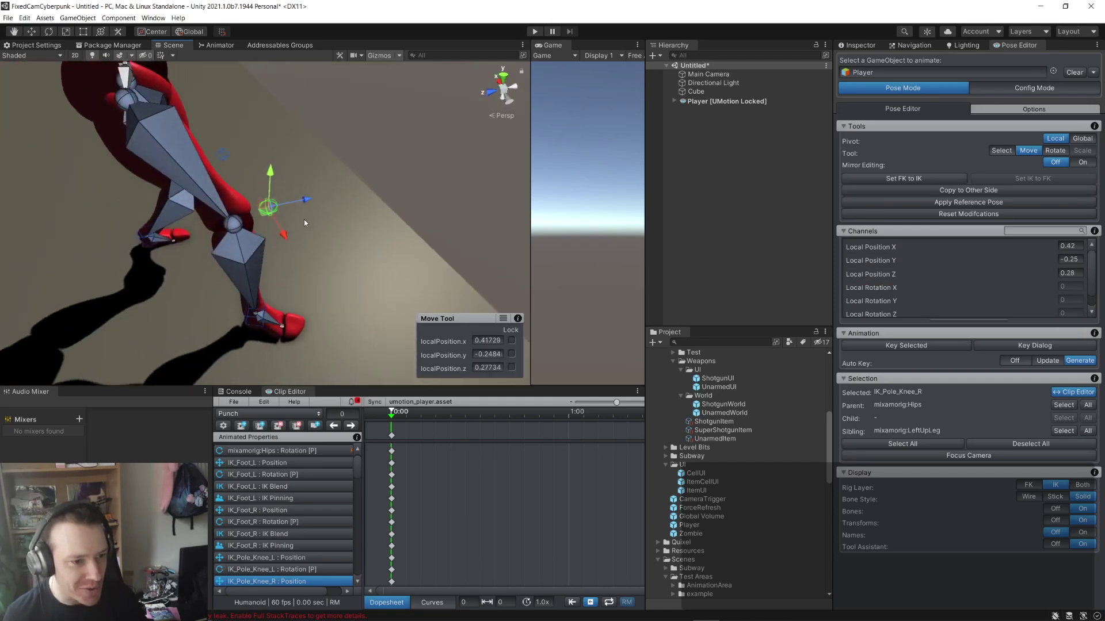
pyautogui.keyDown('alt'); pyautogui.moveTo(304, 219); pyautogui.dragTo(173, 150); pyautogui.keyUp('alt')
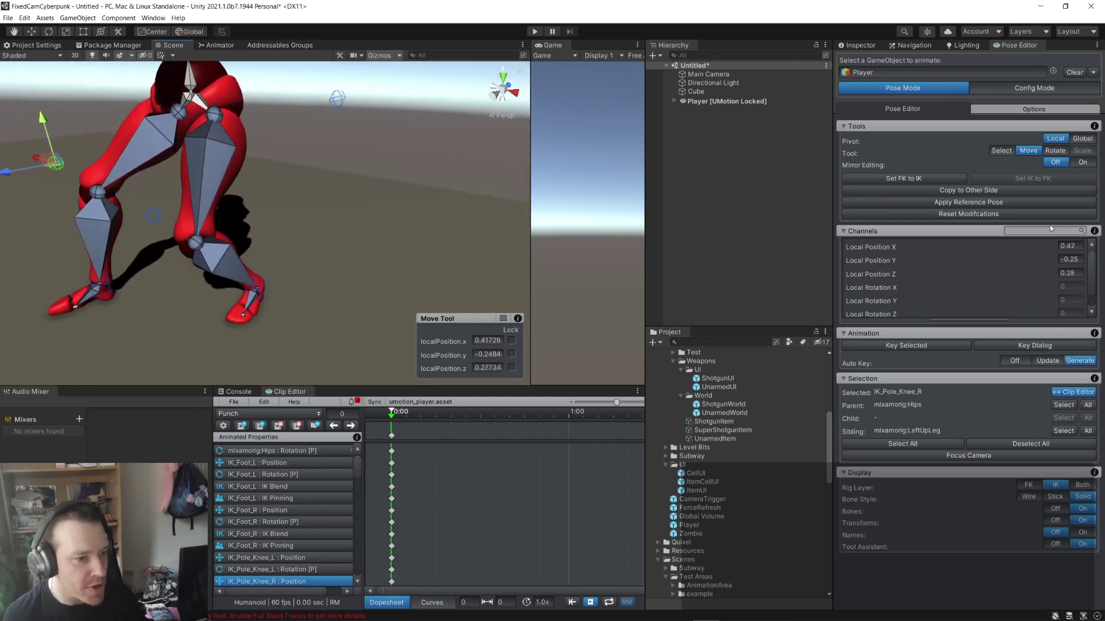
# - Shift the left knee's IK pole sideways to realign the direction of the bent left knee
pyautogui.click(152, 215)
pyautogui.click(113, 226)
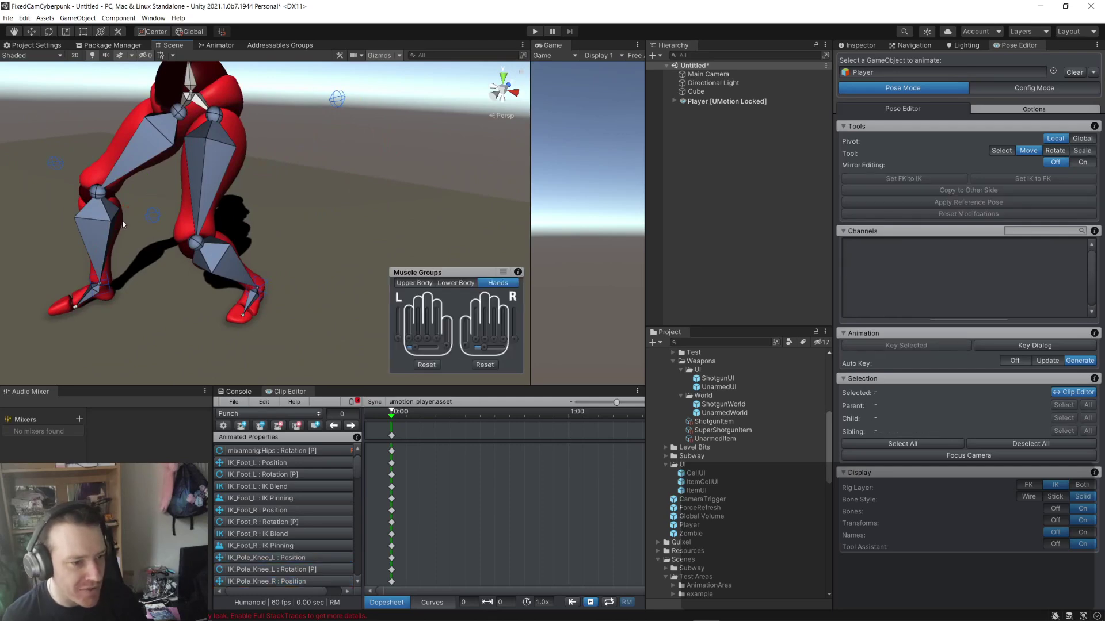
pyautogui.click(152, 215)
pyautogui.moveTo(135, 223); pyautogui.dragTo(190, 226)
pyautogui.click(190, 231)
pyautogui.keyDown('alt'); pyautogui.moveTo(190, 226); pyautogui.dragTo(277, 253); pyautogui.keyUp('alt')
# - Rotate the lowest spine bone to lean the torso forward
pyautogui.click(275, 252)
pyautogui.press('e')
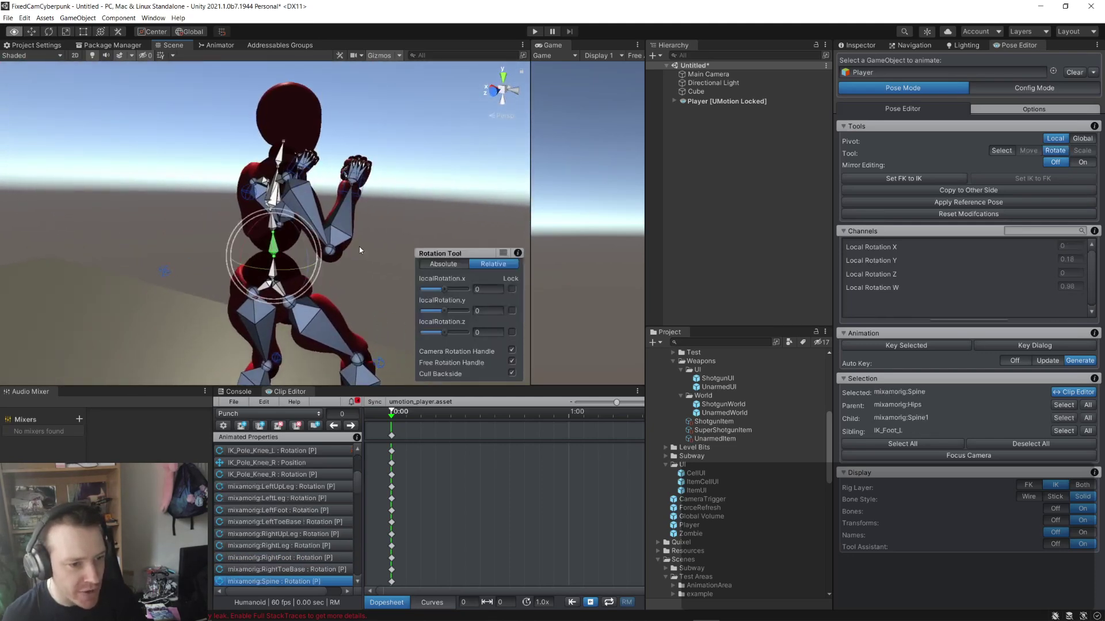
pyautogui.keyDown('alt'); pyautogui.moveTo(359, 249); pyautogui.dragTo(130, 179); pyautogui.keyUp('alt')
pyautogui.click(254, 219)
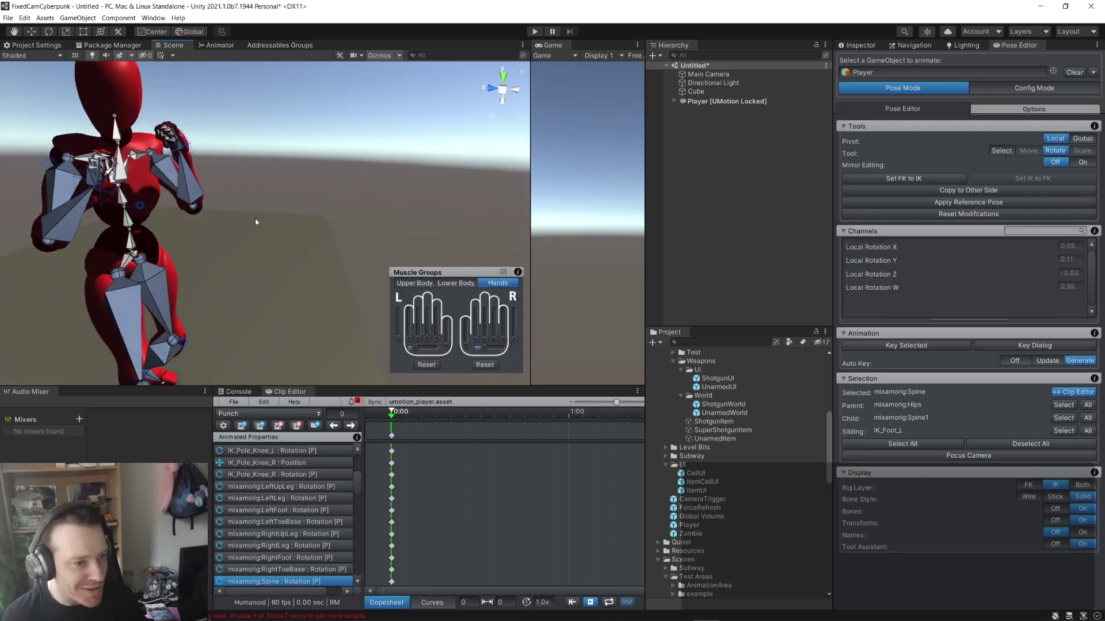
# - Refine the torso's lean by rotating the lowest spine bone to about local rotation Z -0.09
pyautogui.click(122, 198)
pyautogui.click(130, 229)
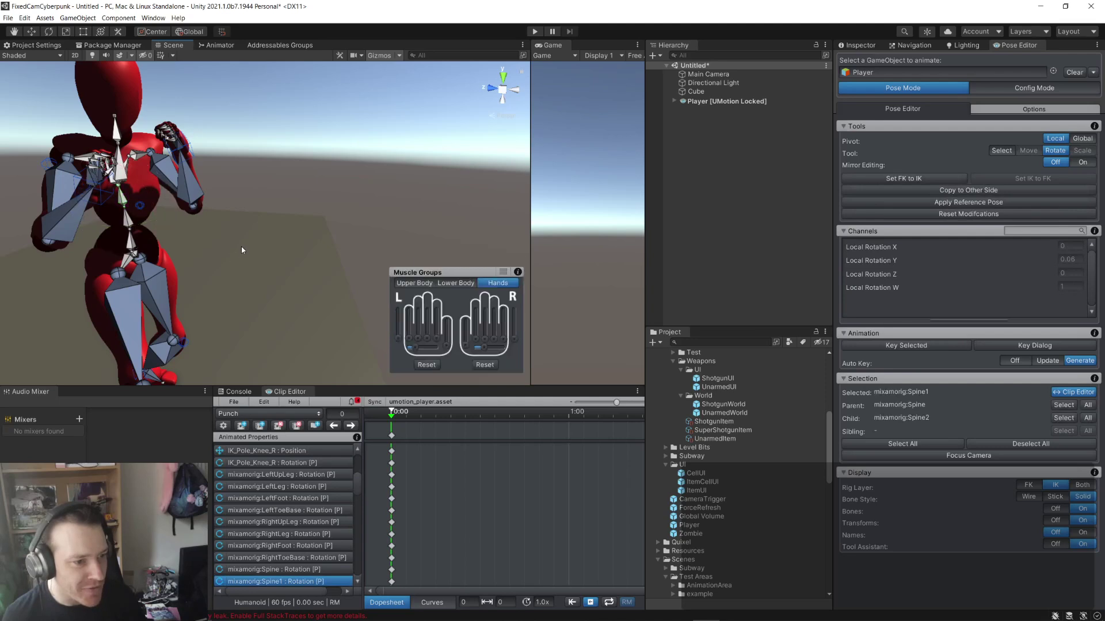
pyautogui.click(131, 243)
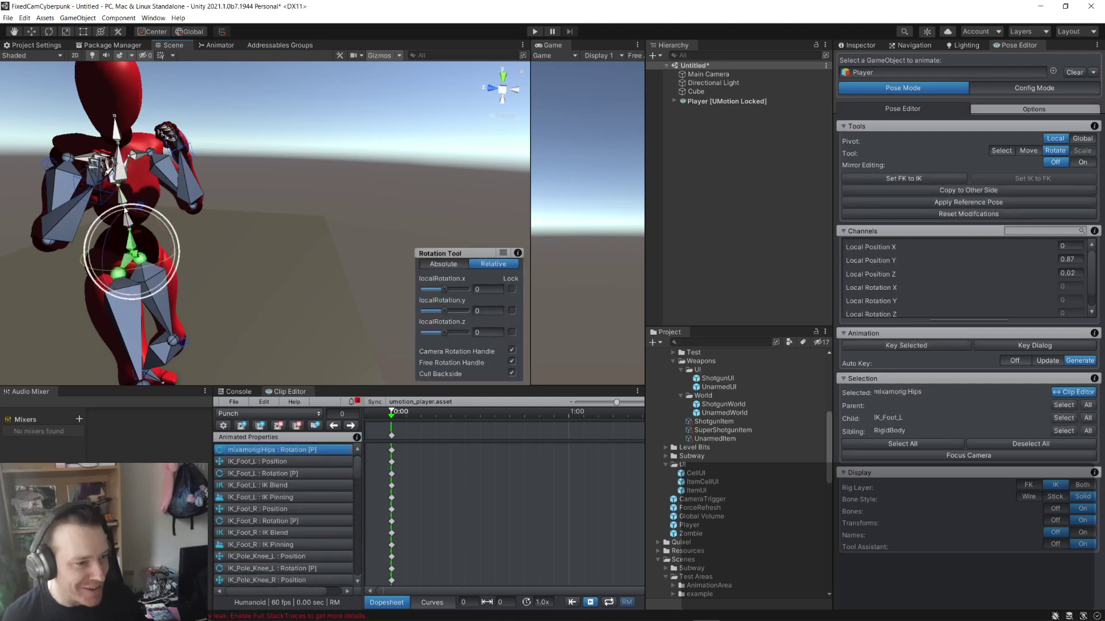
pyautogui.click(250, 224)
pyautogui.click(130, 220)
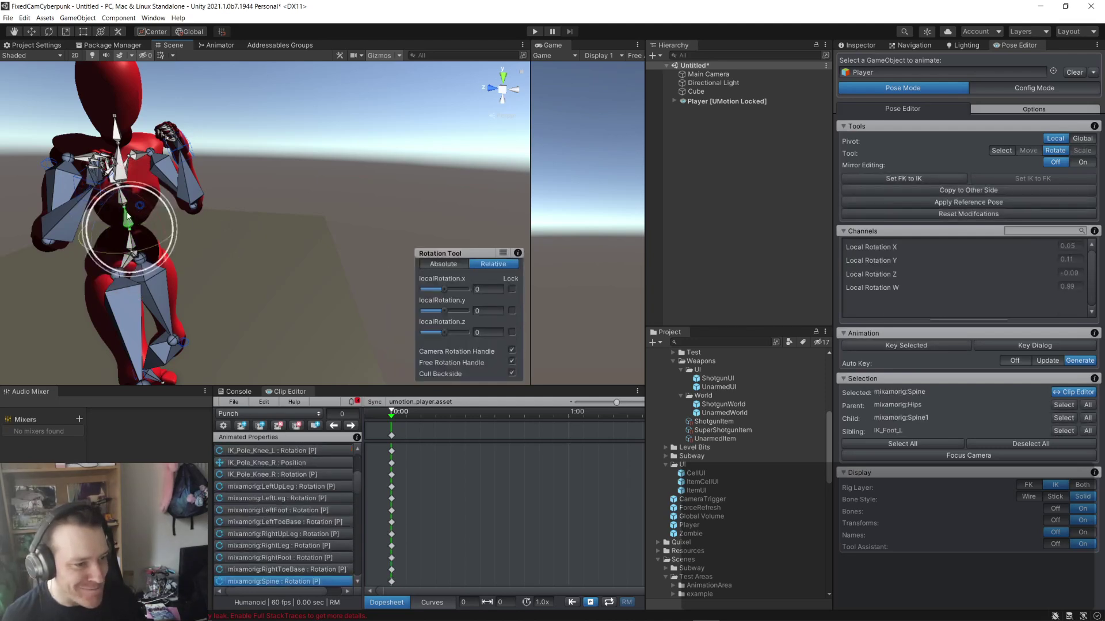
pyautogui.click(247, 230)
# - Rotate the uppermost spine bone, Spine2, forward to hunch the upper body
pyautogui.keyDown('alt'); pyautogui.moveTo(247, 229); pyautogui.dragTo(341, 220); pyautogui.keyUp('alt')
pyautogui.click(159, 229)
pyautogui.keyDown('alt'); pyautogui.moveTo(159, 229); pyautogui.dragTo(307, 222); pyautogui.keyUp('alt')
pyautogui.click(280, 192)
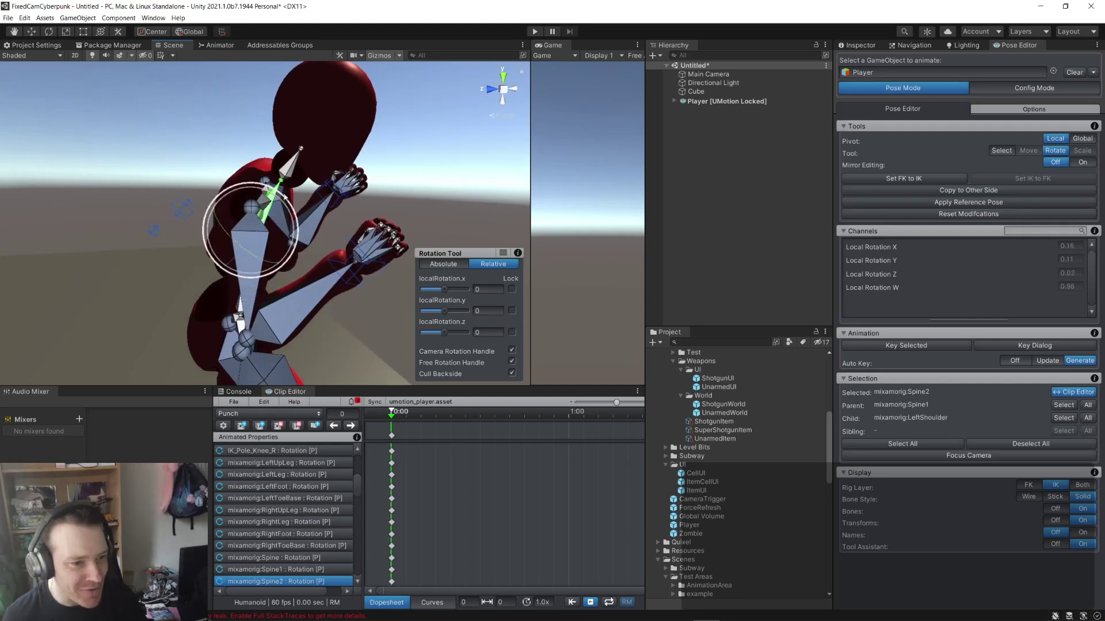
# - Rotate the mixamorig:Spine2 bone to adjust the upper torso's lean and pick the neck bone
pyautogui.moveTo(298, 223); pyautogui.dragTo(293, 190)
pyautogui.click(281, 164)
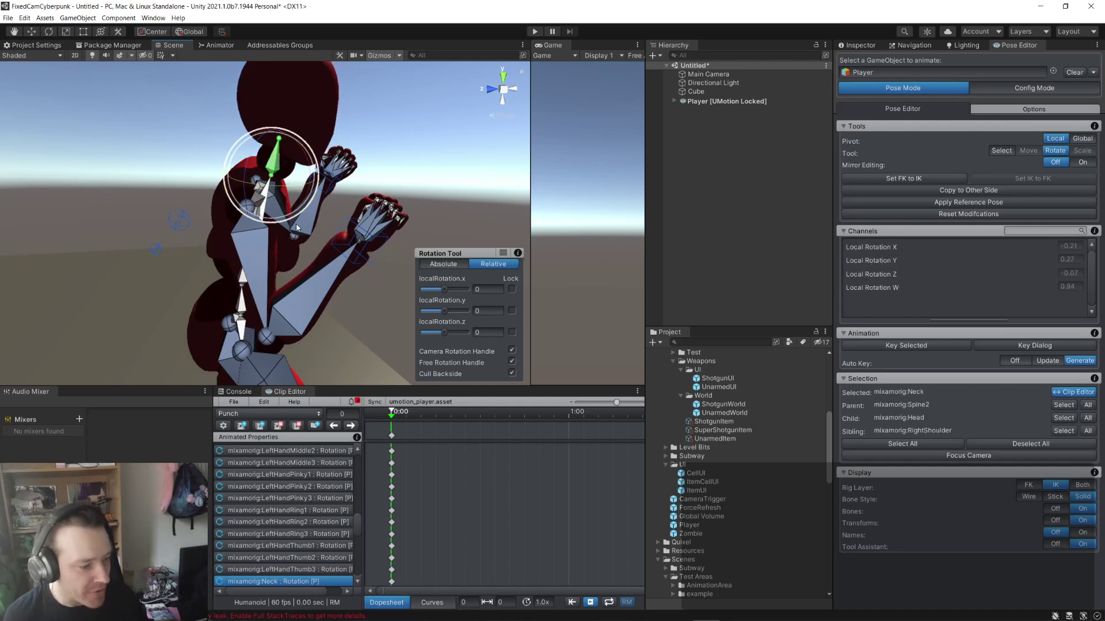
pyautogui.moveTo(297, 227)
pyautogui.keyDown('alt'); pyautogui.mouseDown()
pyautogui.moveTo(357, 221)
pyautogui.moveTo(286, 212)
pyautogui.moveTo(289, 221)
pyautogui.mouseUp(); pyautogui.keyUp('alt')
pyautogui.click(362, 221)
pyautogui.keyDown('alt'); pyautogui.moveTo(361, 221); pyautogui.dragTo(204, 235); pyautogui.keyUp('alt')
# - Reposition the right elbow's IK pole target beside the right shoulder
pyautogui.click(204, 234)
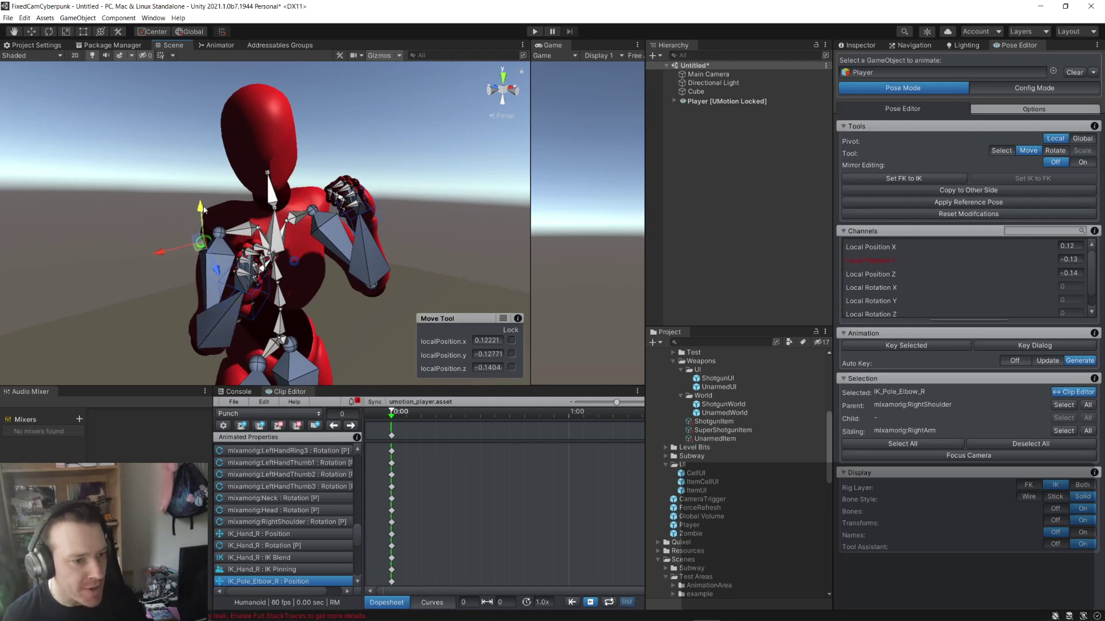
pyautogui.moveTo(204, 209); pyautogui.dragTo(199, 200)
pyautogui.moveTo(161, 250); pyautogui.dragTo(264, 288)
# - Move the left elbow's IK pole target to local position about -0.25, -0.12, 0.24
pyautogui.click(260, 279)
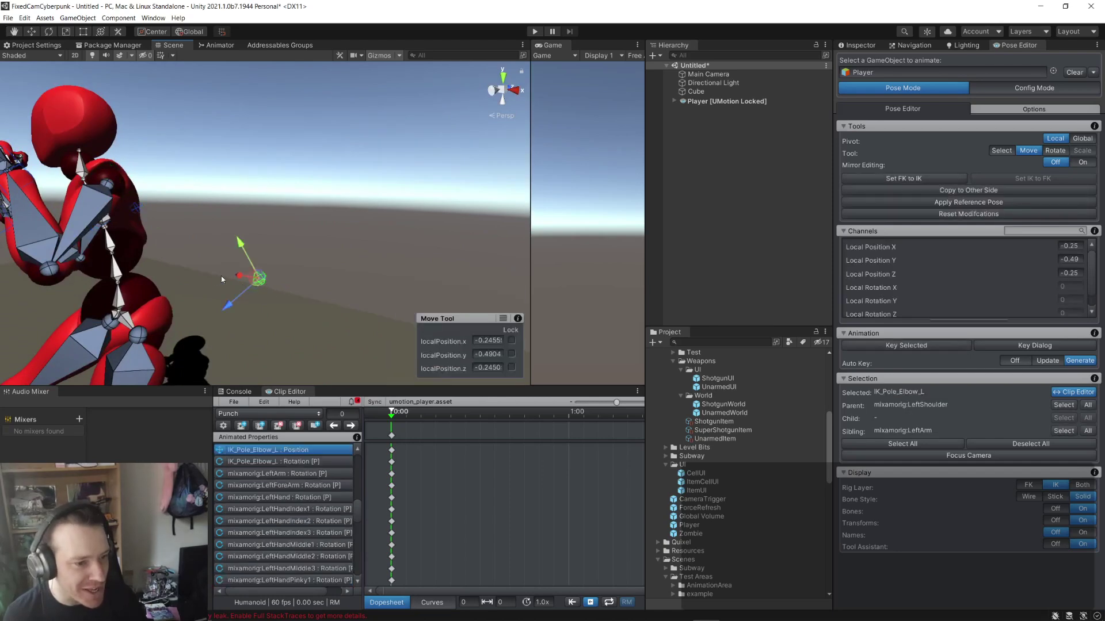
pyautogui.moveTo(155, 303); pyautogui.dragTo(153, 263)
pyautogui.keyDown('alt'); pyautogui.moveTo(153, 263); pyautogui.dragTo(186, 265); pyautogui.keyUp('alt')
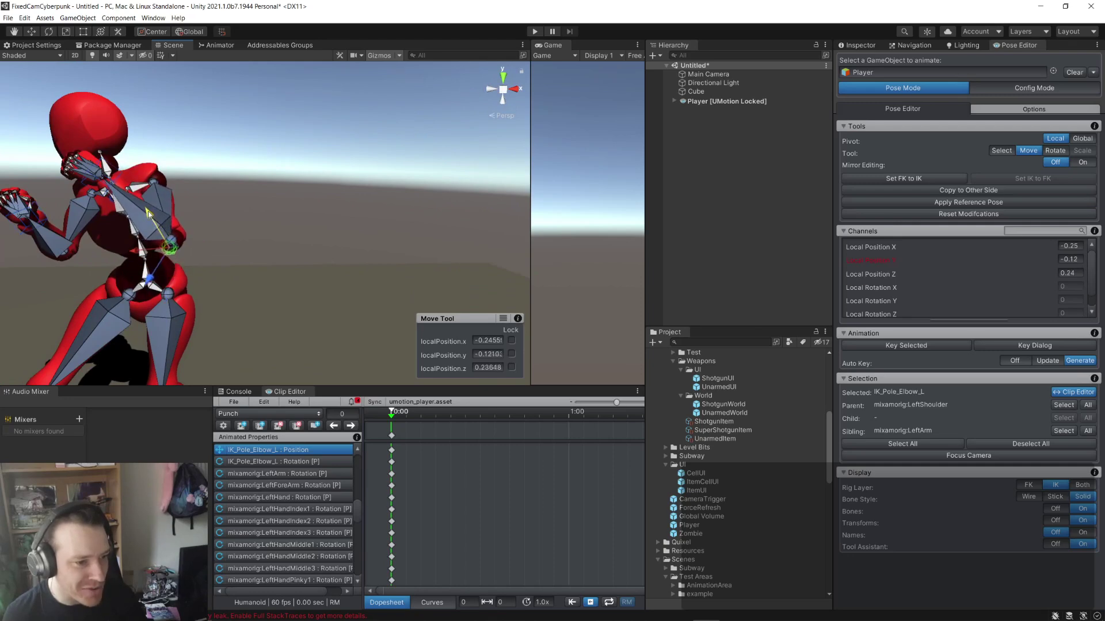
pyautogui.moveTo(148, 213); pyautogui.dragTo(149, 211)
pyautogui.keyDown('alt'); pyautogui.moveTo(149, 211); pyautogui.dragTo(347, 294); pyautogui.keyUp('alt')
# - Move the right hand's IK handle forward from the chest to local position about 0.08, 0.06, 0.3
pyautogui.click(321, 243)
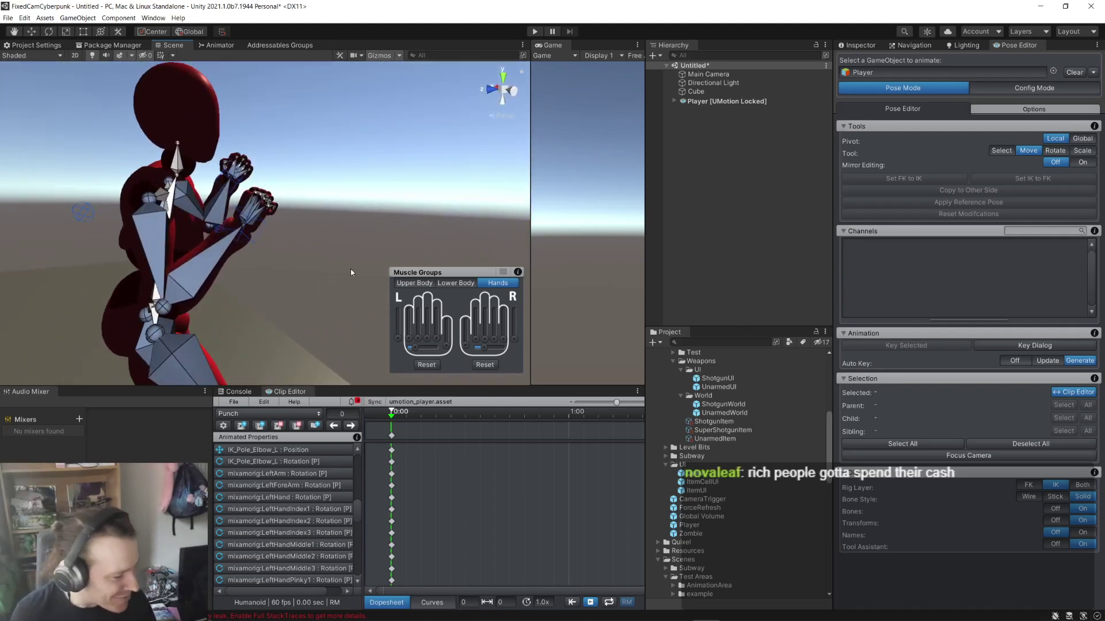
pyautogui.click(256, 230)
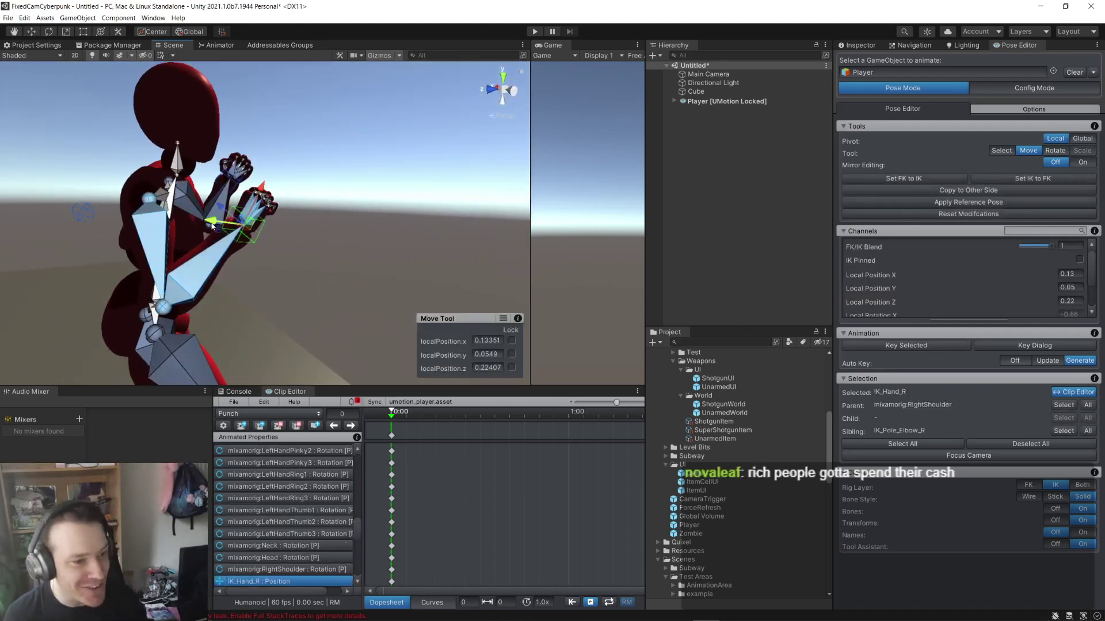
pyautogui.moveTo(216, 225); pyautogui.dragTo(240, 225)
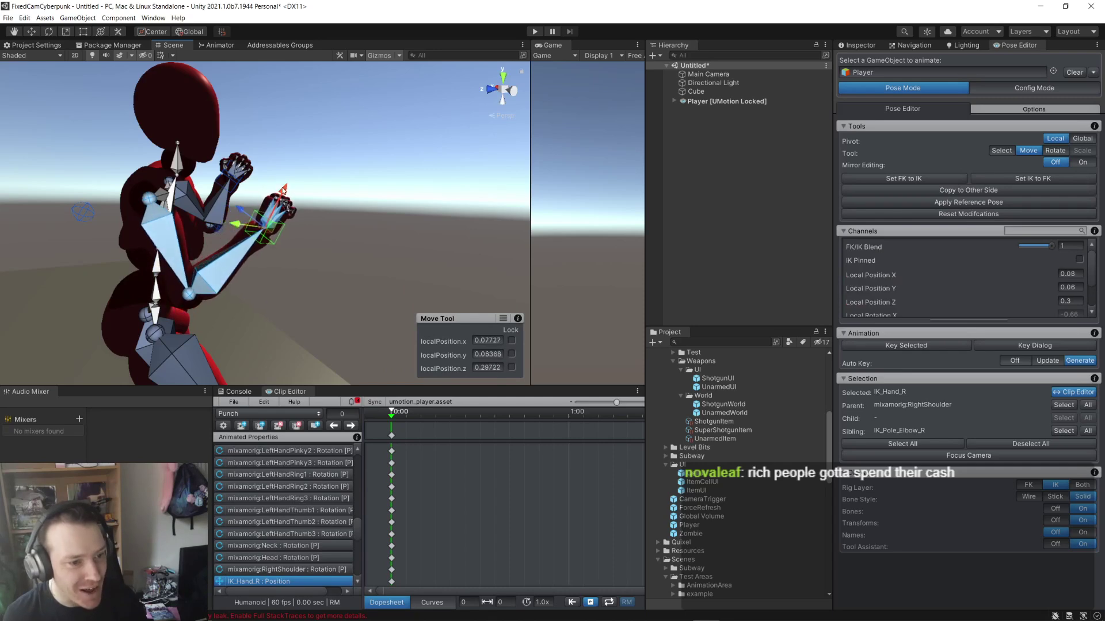
pyautogui.keyDown('alt'); pyautogui.moveTo(283, 191); pyautogui.dragTo(232, 173); pyautogui.keyUp('alt')
pyautogui.click(148, 195)
pyautogui.click(371, 230)
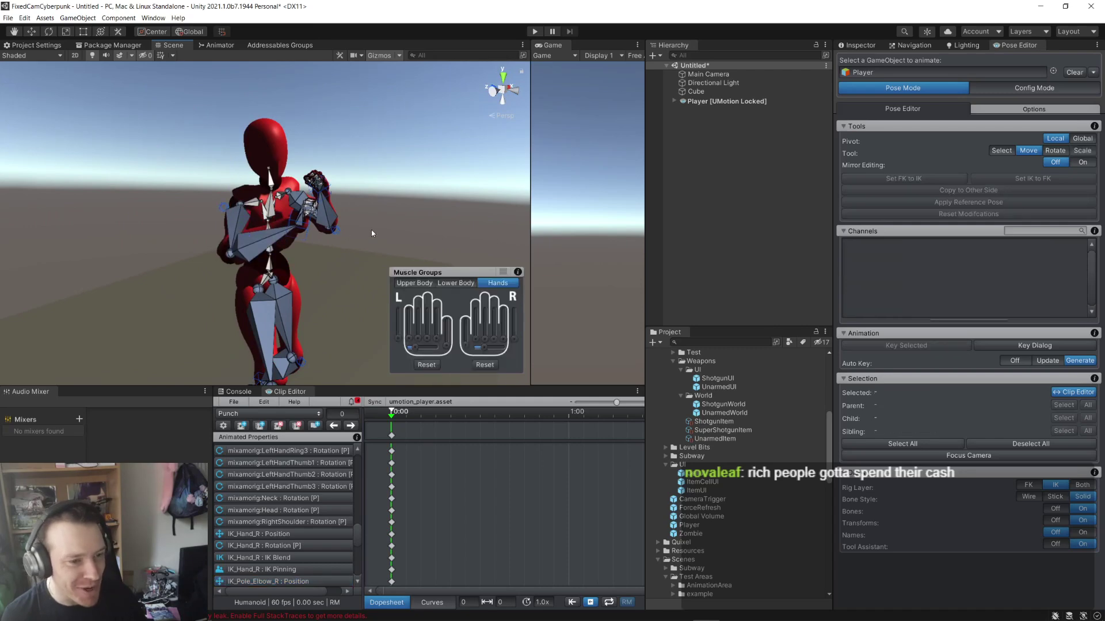
# - Examine the guard pose from several sides, checking the left hand's IK handle and the left elbow's pole target
pyautogui.keyDown('alt'); pyautogui.moveTo(371, 230); pyautogui.dragTo(690, 235); pyautogui.keyUp('alt')
pyautogui.scroll(5, 242, 230)
pyautogui.keyDown('alt'); pyautogui.moveTo(316, 204); pyautogui.dragTo(265, 228); pyautogui.keyUp('alt')
pyautogui.click(264, 229)
pyautogui.keyDown('alt'); pyautogui.moveTo(340, 231); pyautogui.dragTo(233, 216); pyautogui.keyUp('alt')
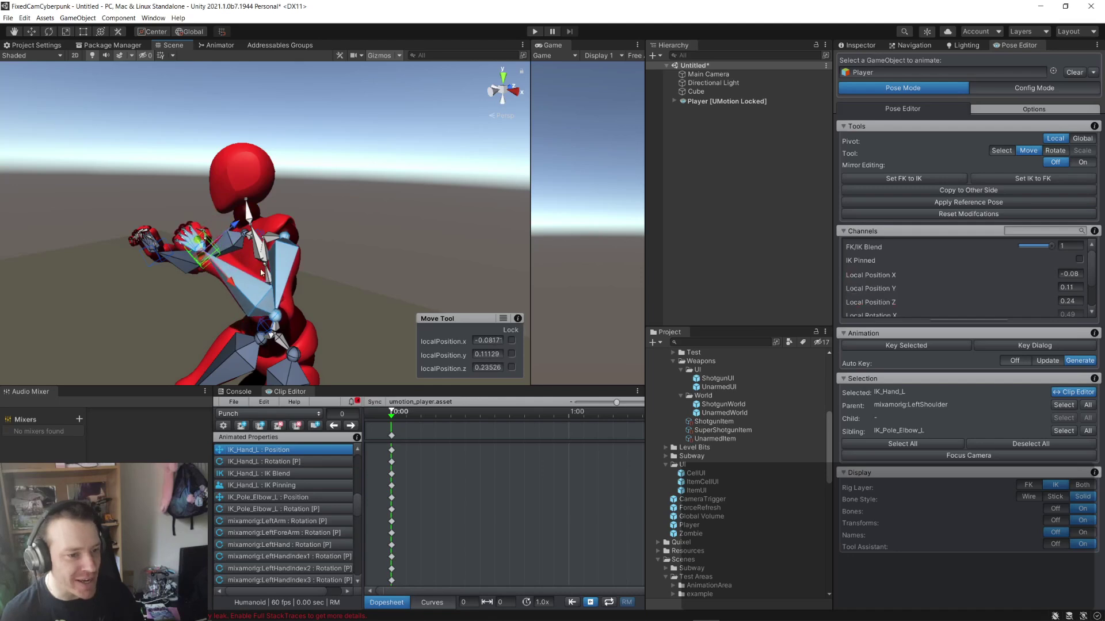
pyautogui.click(268, 336)
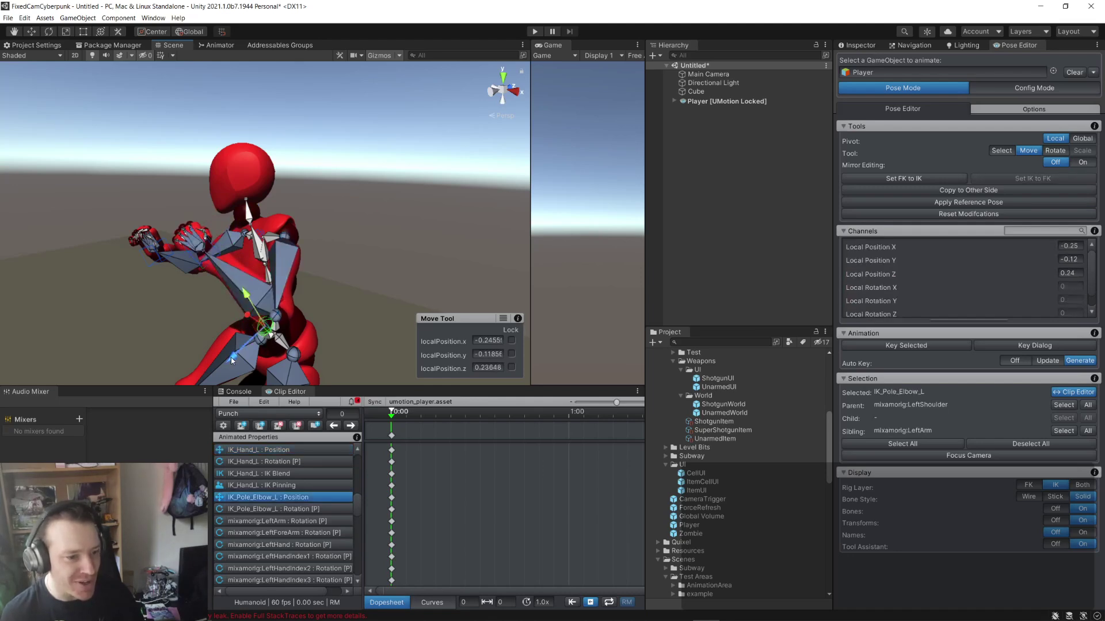
pyautogui.click(187, 252)
pyautogui.keyDown('alt'); pyautogui.moveTo(186, 251); pyautogui.dragTo(343, 285); pyautogui.keyUp('alt')
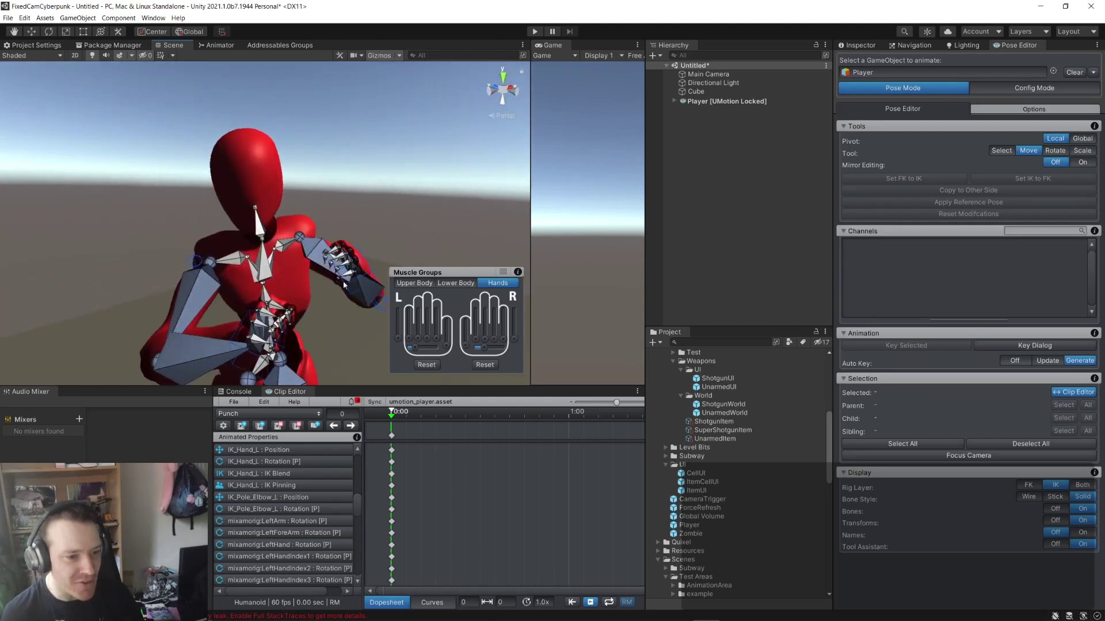
pyautogui.keyDown('alt'); pyautogui.moveTo(343, 284); pyautogui.dragTo(225, 291, button='right'); pyautogui.keyUp('alt')
pyautogui.moveTo(413, 290); pyautogui.dragTo(478, 273, button='right')
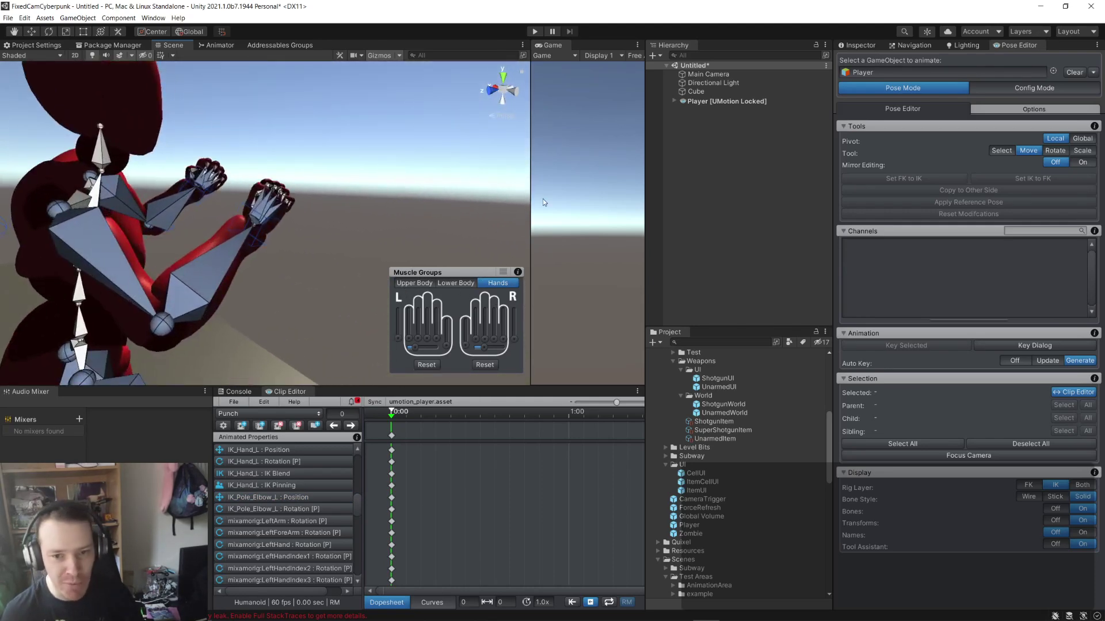
# - Select all keys at frame 0 of the Punch clip and place the playhead at frame 1 with the Rotate tool active
pyautogui.click(391, 439)
pyautogui.press('e')
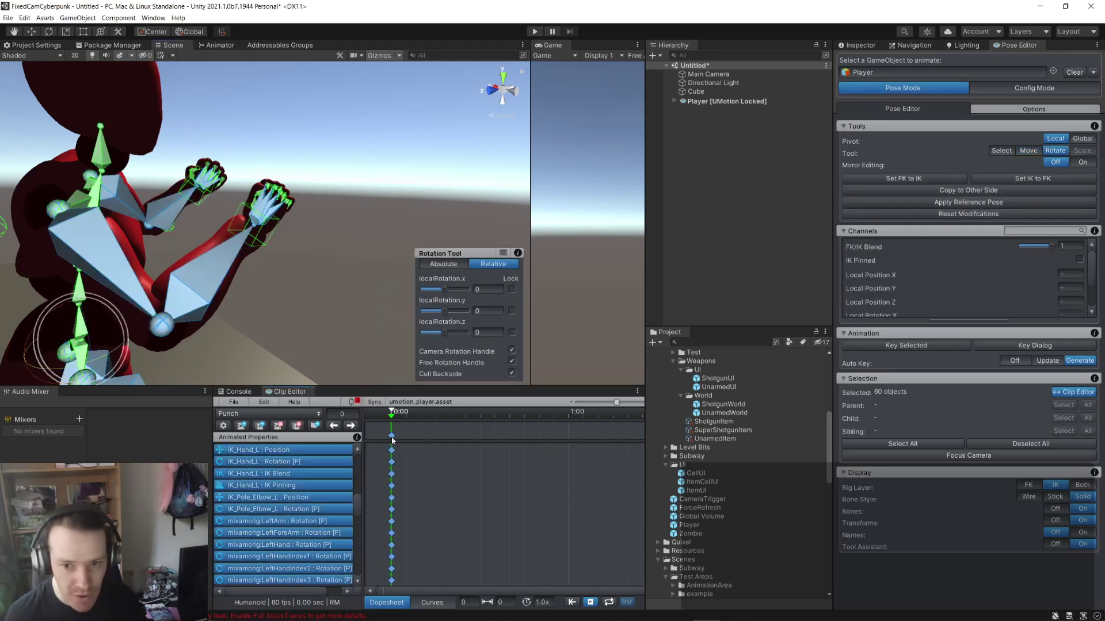
pyautogui.rightClick(392, 440)
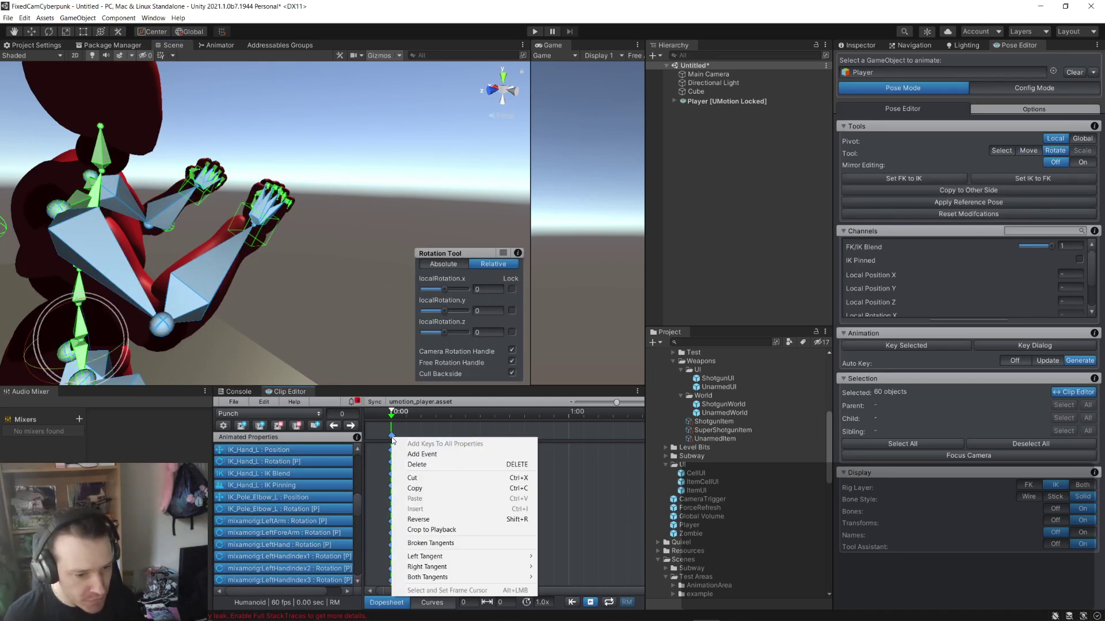
pyautogui.click(392, 420)
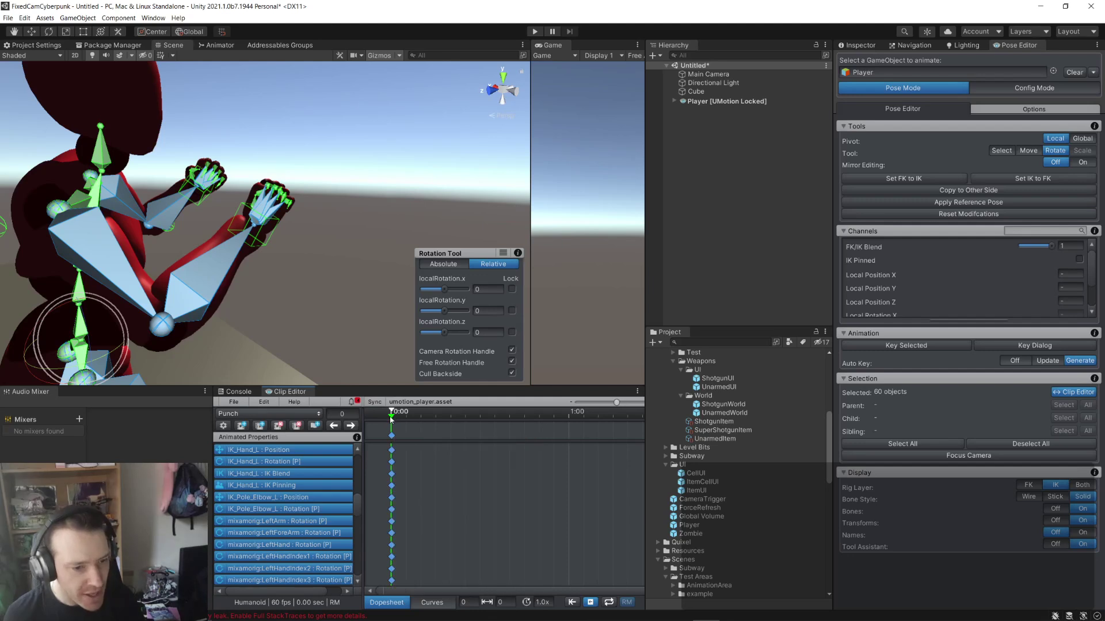
pyautogui.moveTo(391, 420); pyautogui.dragTo(394, 423)
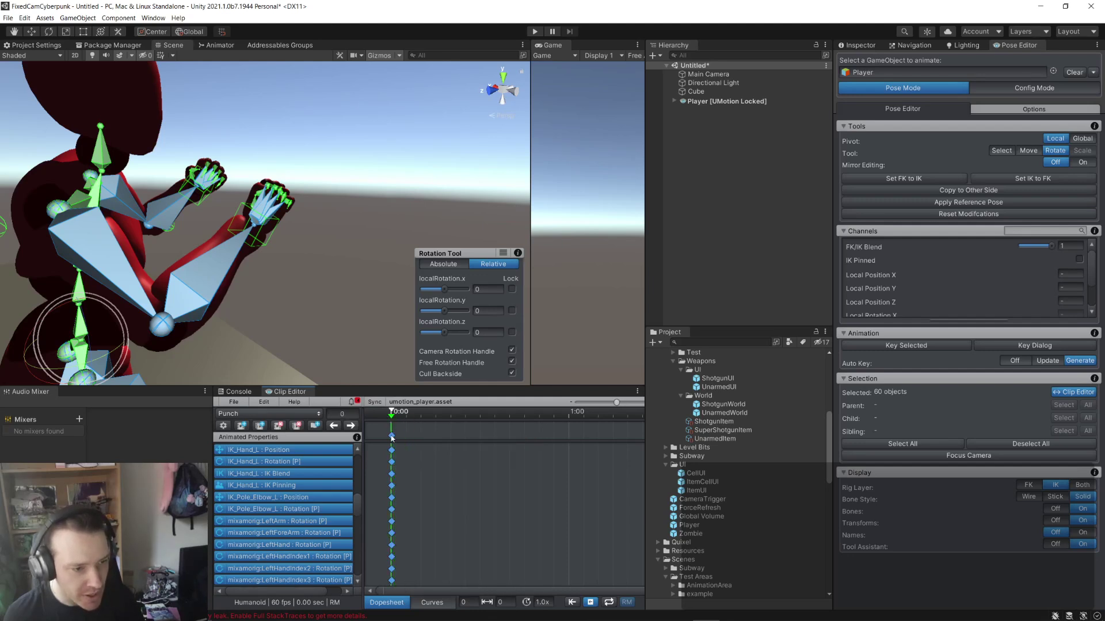
pyautogui.moveTo(392, 419); pyautogui.dragTo(393, 424)
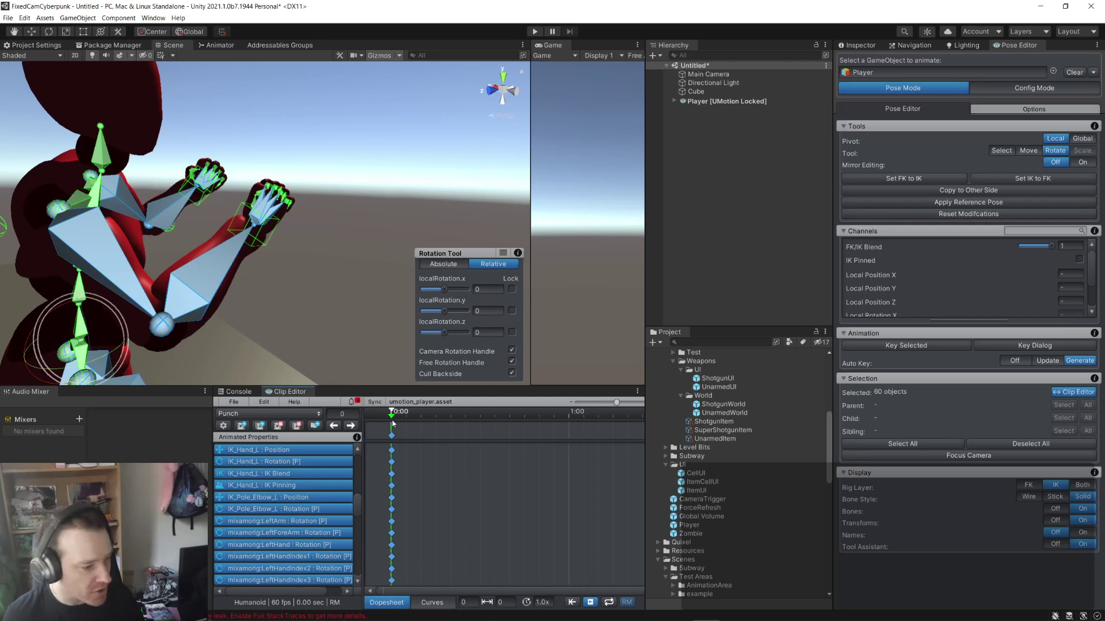
pyautogui.scroll(-5, 294, 240)
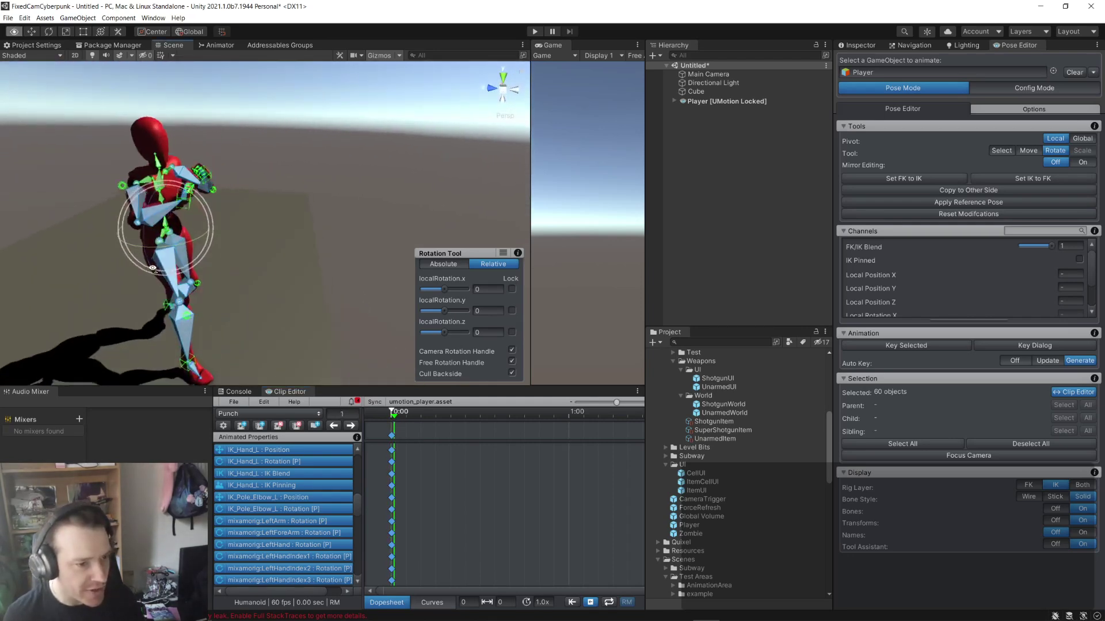
# - Clear the bone selection and set the rig's bone display style to Wire
pyautogui.click(305, 213)
pyautogui.moveTo(305, 213); pyautogui.dragTo(253, 202, button='right')
pyautogui.moveTo(1053, 211); pyautogui.dragTo(794, 220, button='right')
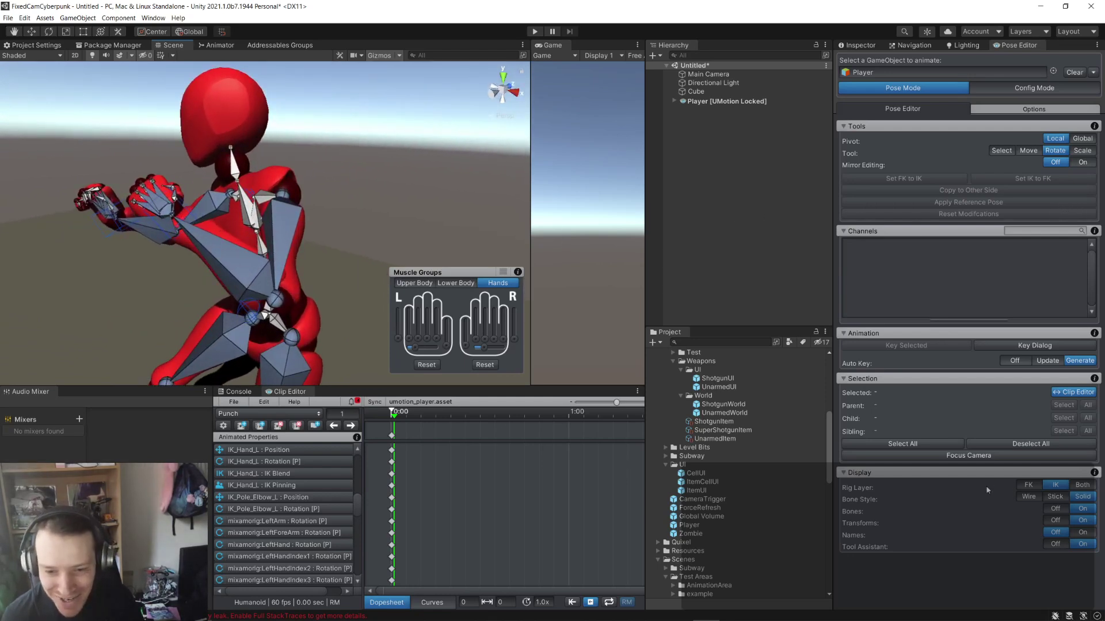
pyautogui.click(1055, 498)
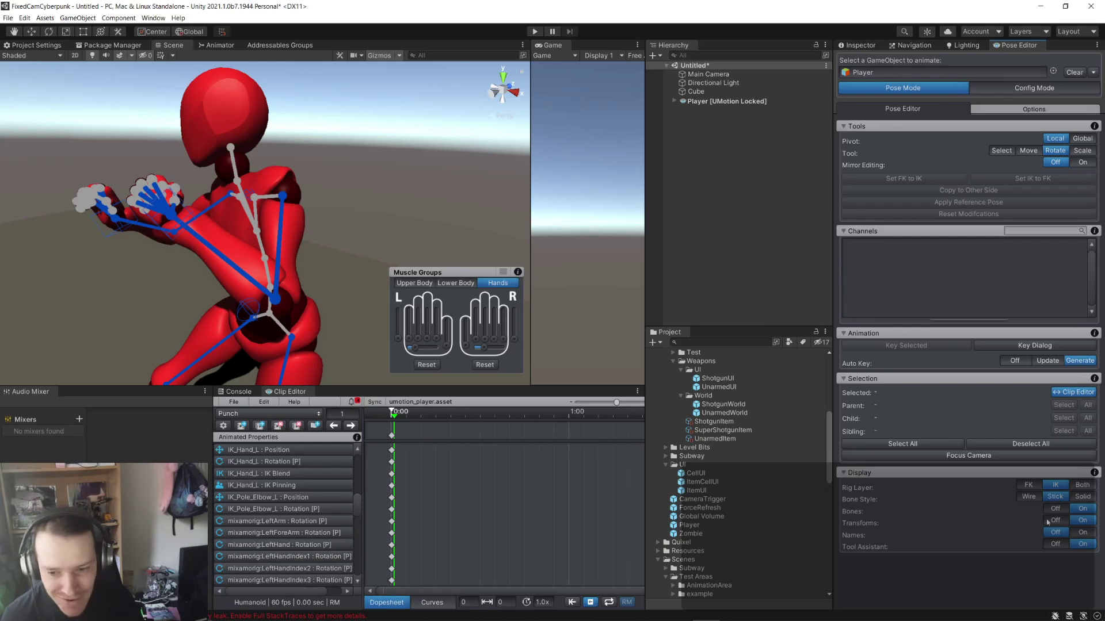
pyautogui.click(1029, 497)
pyautogui.scroll(-3, 345, 231)
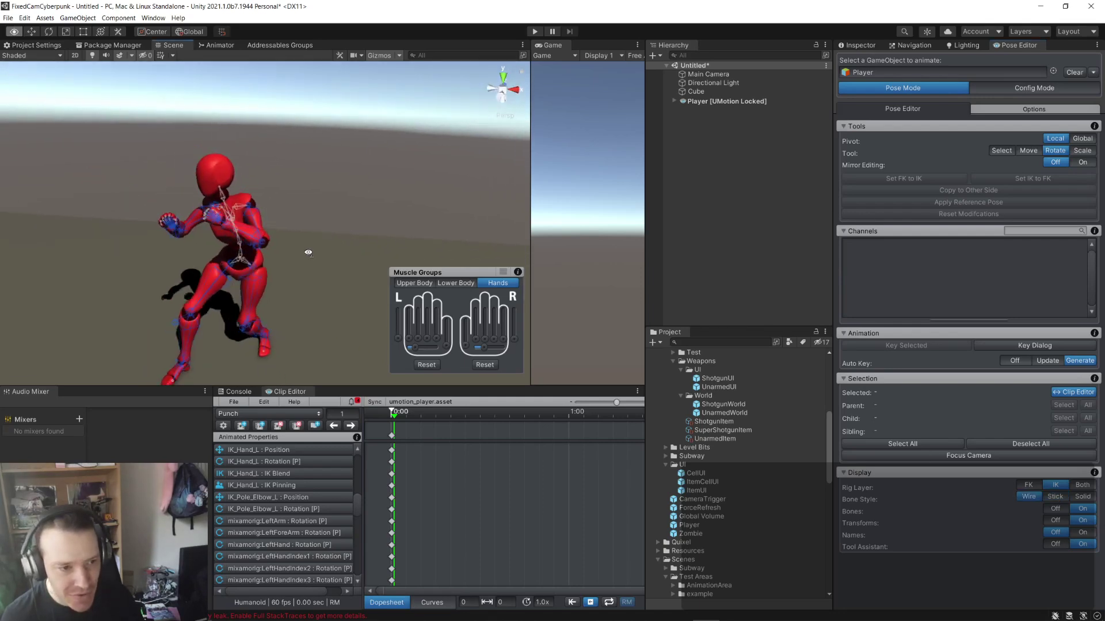
pyautogui.moveTo(308, 248); pyautogui.dragTo(441, 254, button='right')
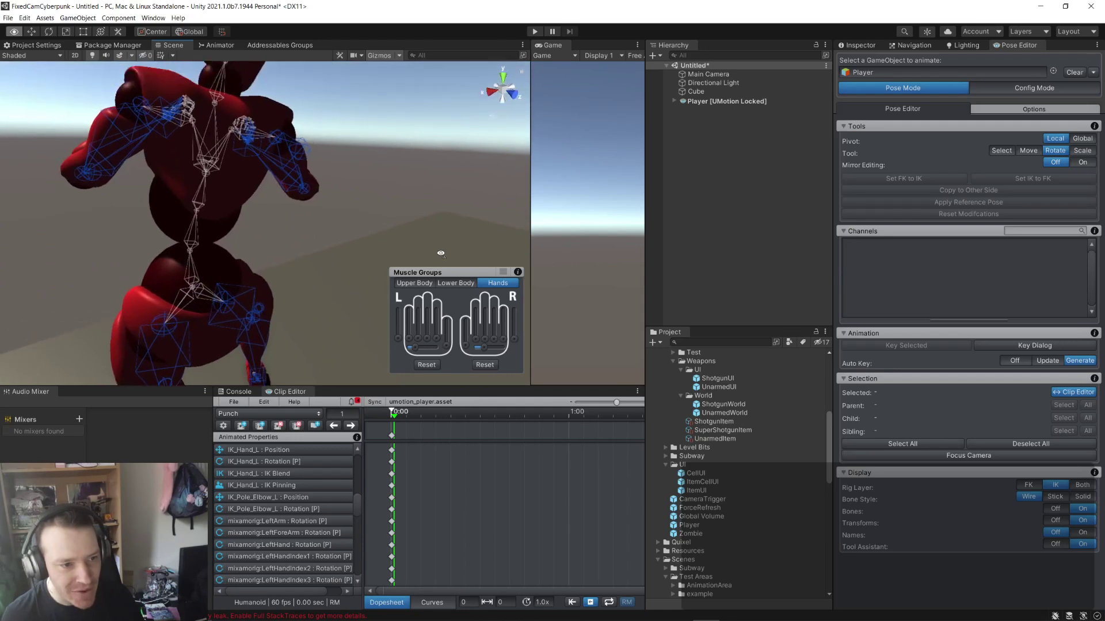
# - Rotate the mixamorig:Spine bone at frame 1 to adjust the torso's lean and check the pose from several sides
pyautogui.click(194, 233)
pyautogui.keyDown('alt'); pyautogui.moveTo(194, 233); pyautogui.dragTo(212, 217); pyautogui.keyUp('alt')
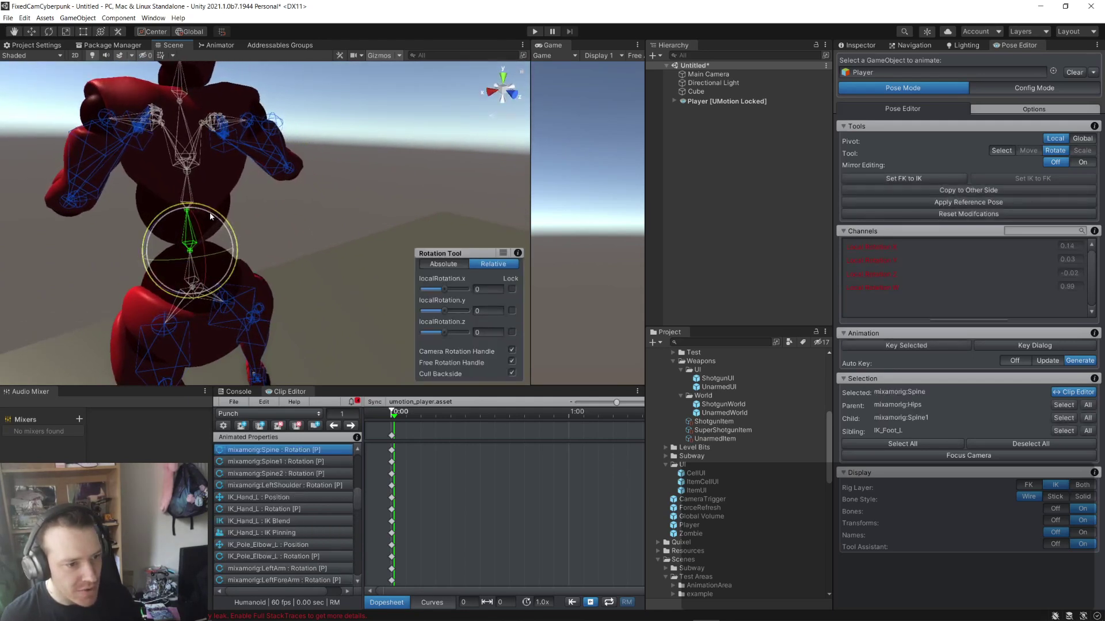
pyautogui.keyDown('alt'); pyautogui.moveTo(130, 265); pyautogui.dragTo(270, 221); pyautogui.keyUp('alt')
pyautogui.scroll(-5, 380, 219)
pyautogui.click(469, 193)
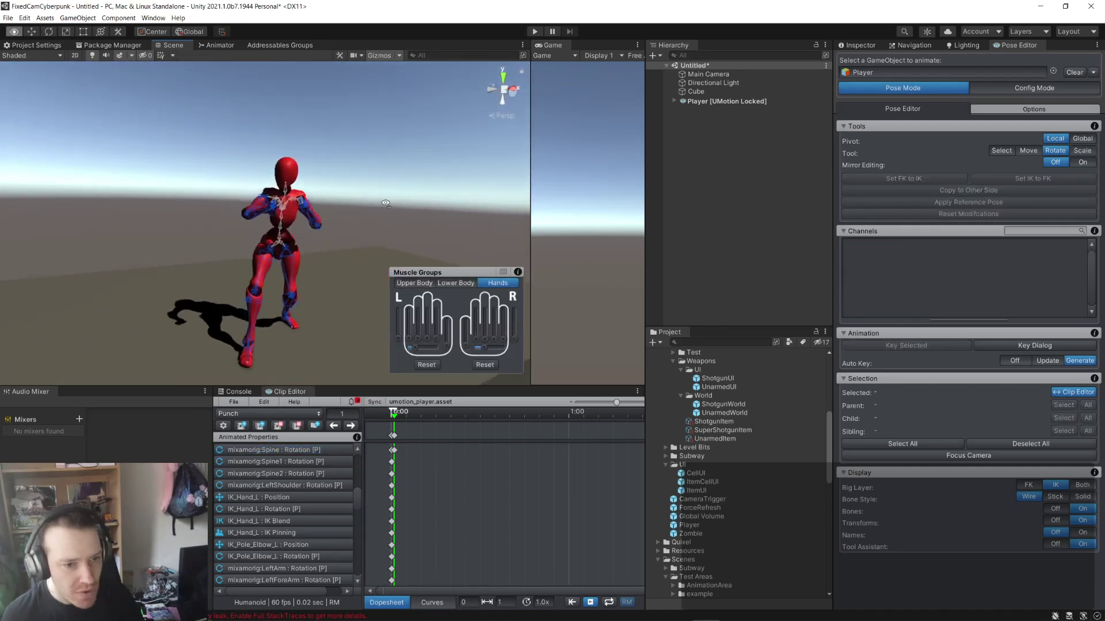
pyautogui.scroll(5, 470, 191)
pyautogui.keyDown('alt'); pyautogui.moveTo(471, 190); pyautogui.dragTo(286, 240); pyautogui.keyUp('alt')
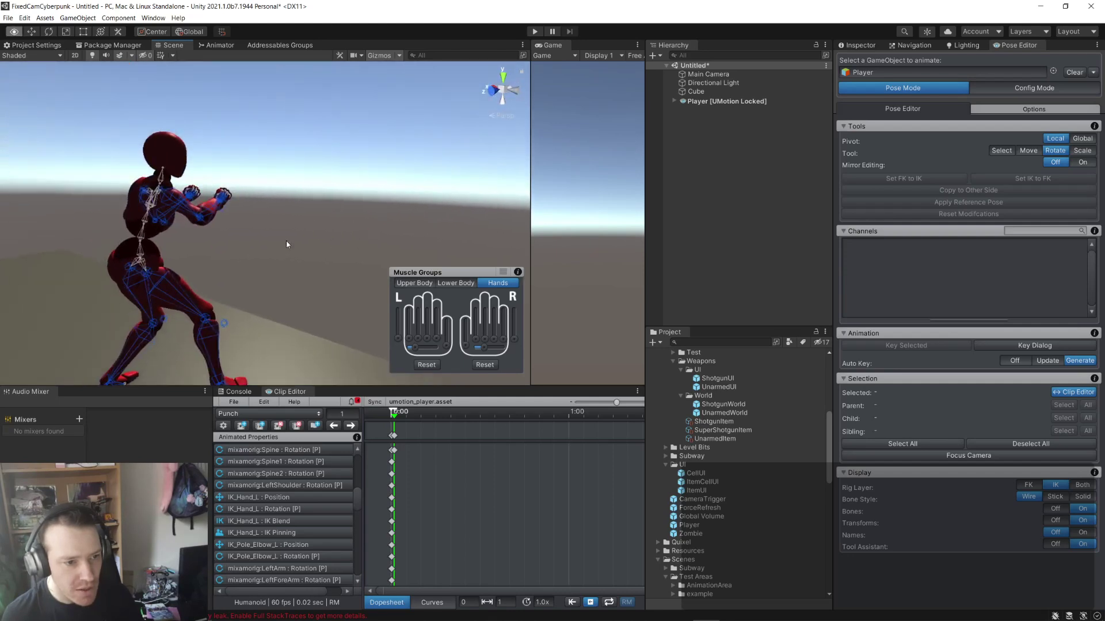
pyautogui.scroll(2, 311, 265)
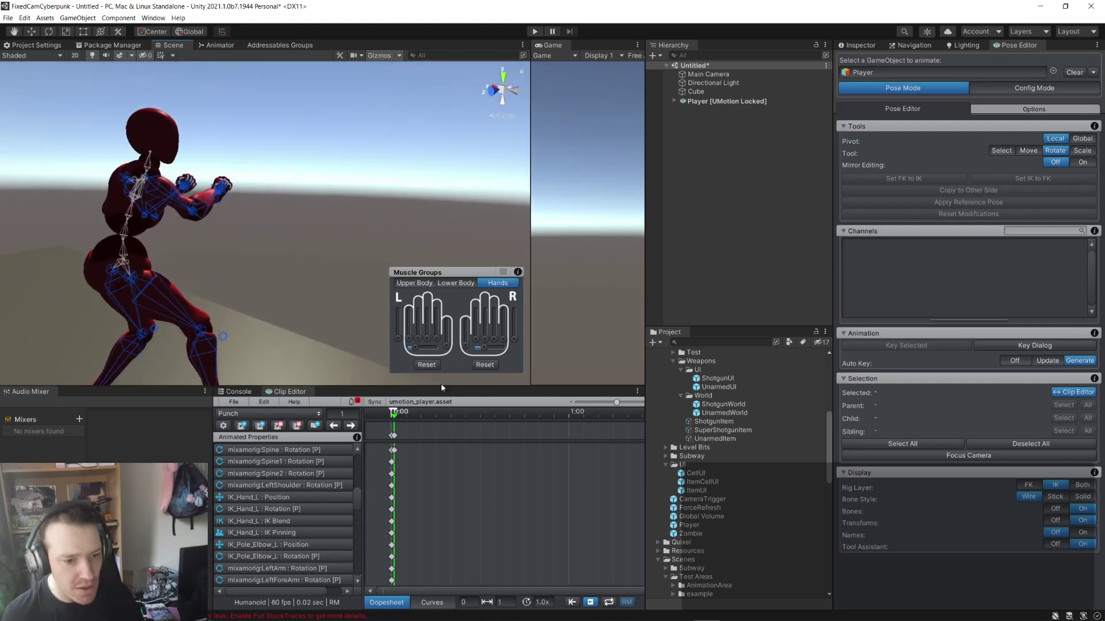
# - Shift the Spine rotation key from frame 1 onto frame 0 and set the playhead to frame 35
pyautogui.click(392, 436)
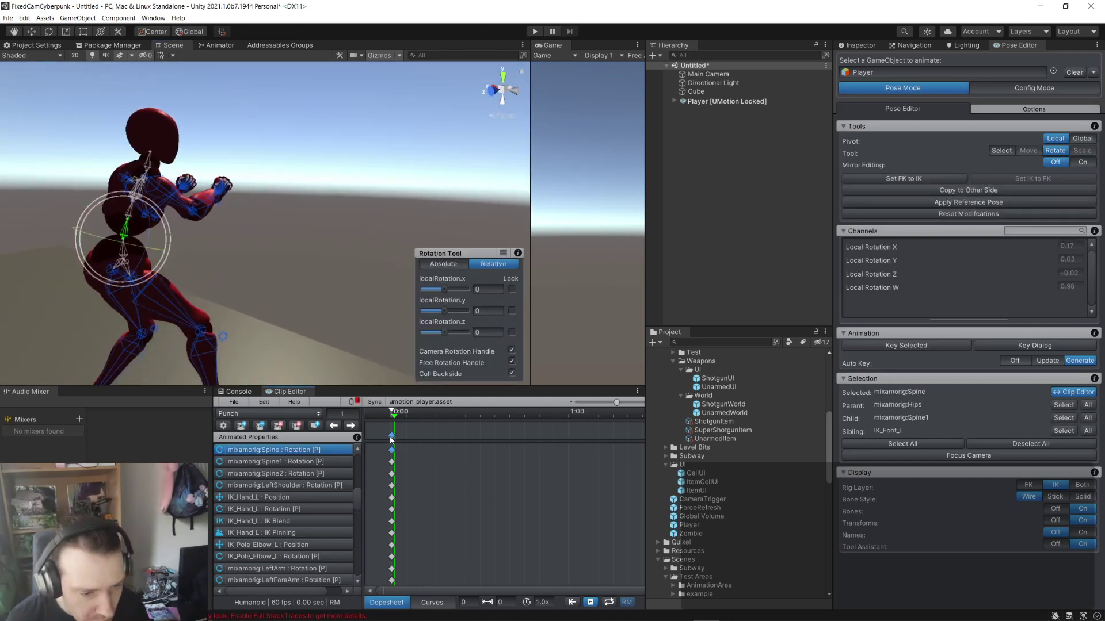
pyautogui.click(390, 421)
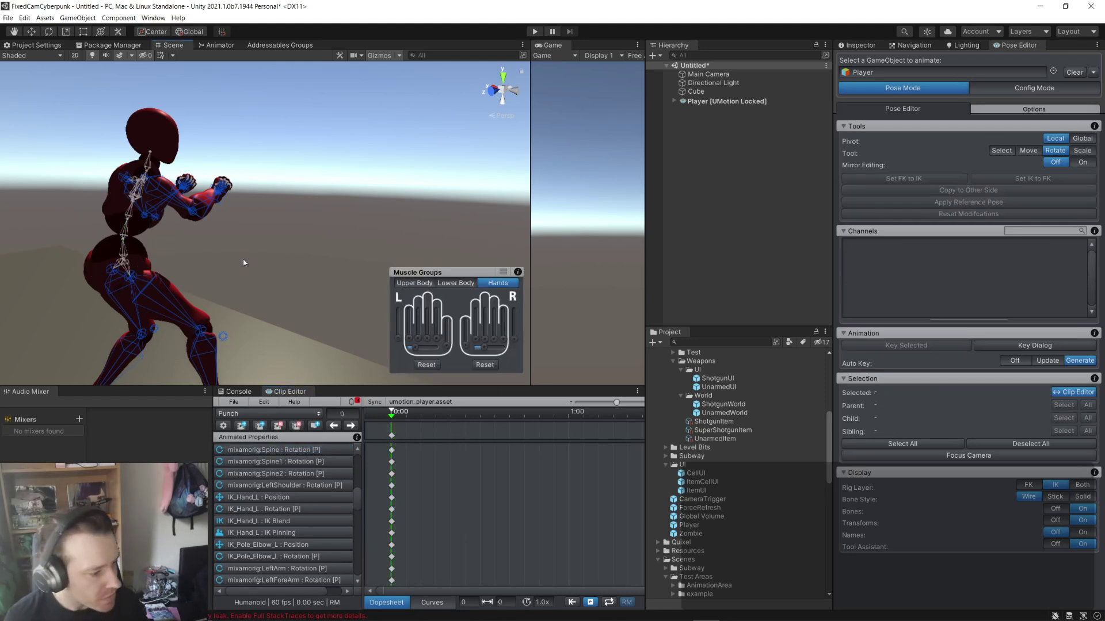
pyautogui.keyDown('alt'); pyautogui.moveTo(246, 214); pyautogui.dragTo(498, 438); pyautogui.keyUp('alt')
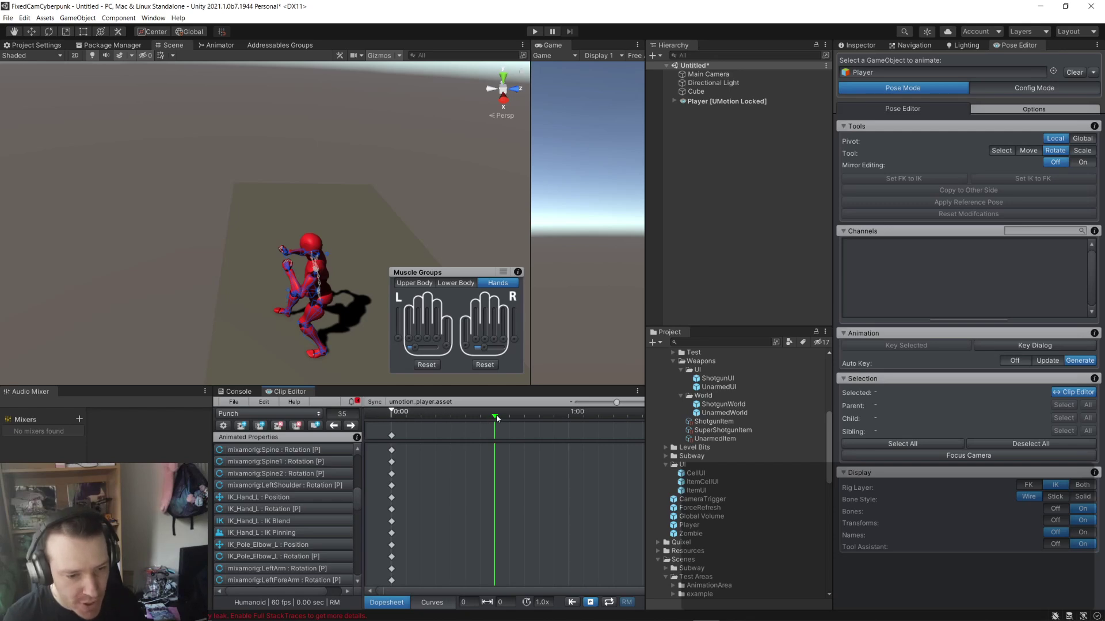
# - Switch to the browser to study the punch reference photo strip, return to Unity and compare it with the character's guard pose
pyautogui.moveTo(224, 275); pyautogui.dragTo(358, 250, button='right')
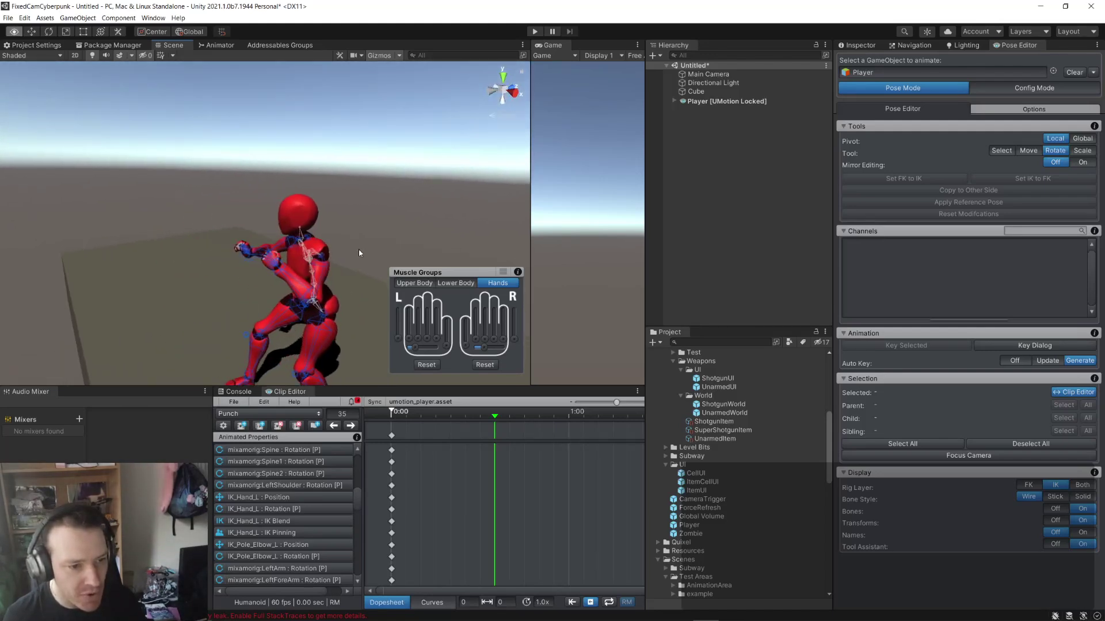
pyautogui.hotkey('alt', 'Tab')
pyautogui.hotkey('alt', 'Tab')
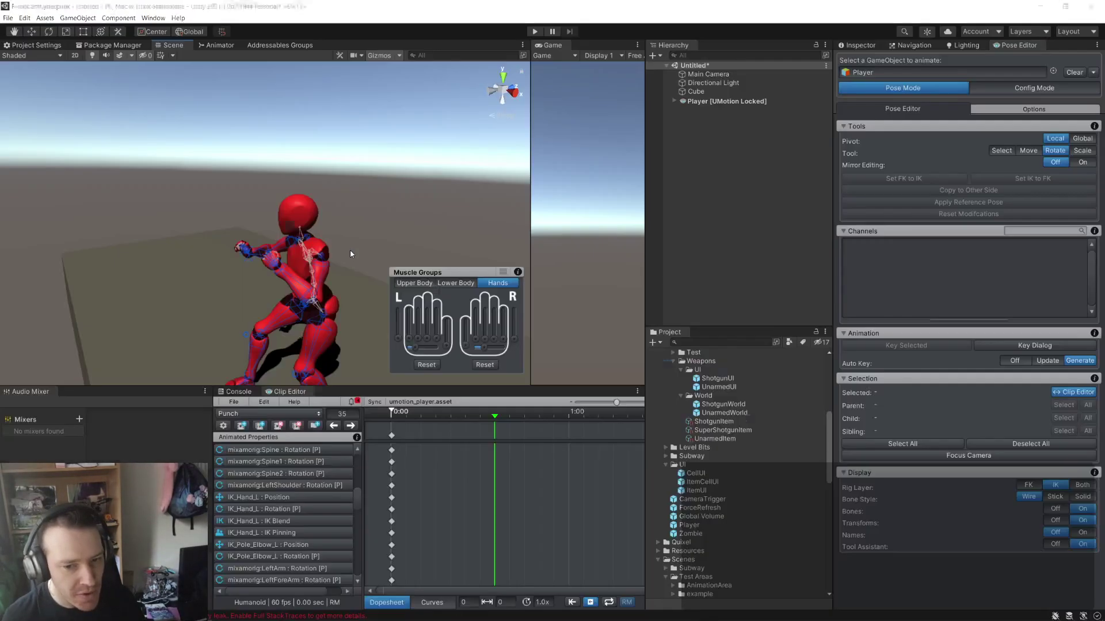
pyautogui.hotkey('alt', 'Tab')
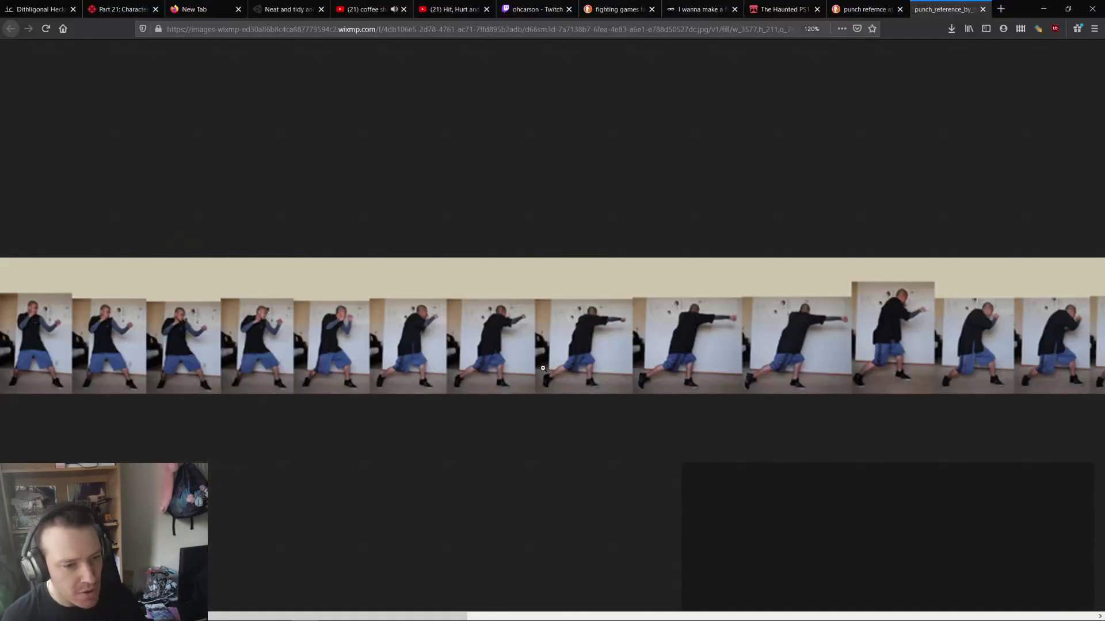
pyautogui.hotkey('alt', 'Tab')
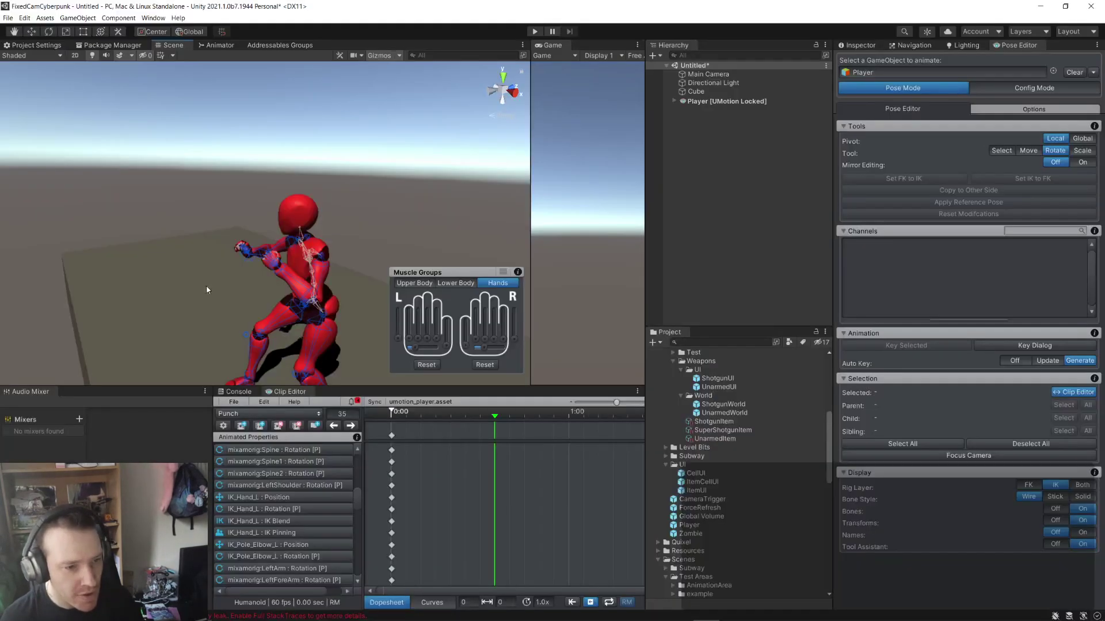
pyautogui.moveTo(206, 285); pyautogui.dragTo(442, 277, button='right')
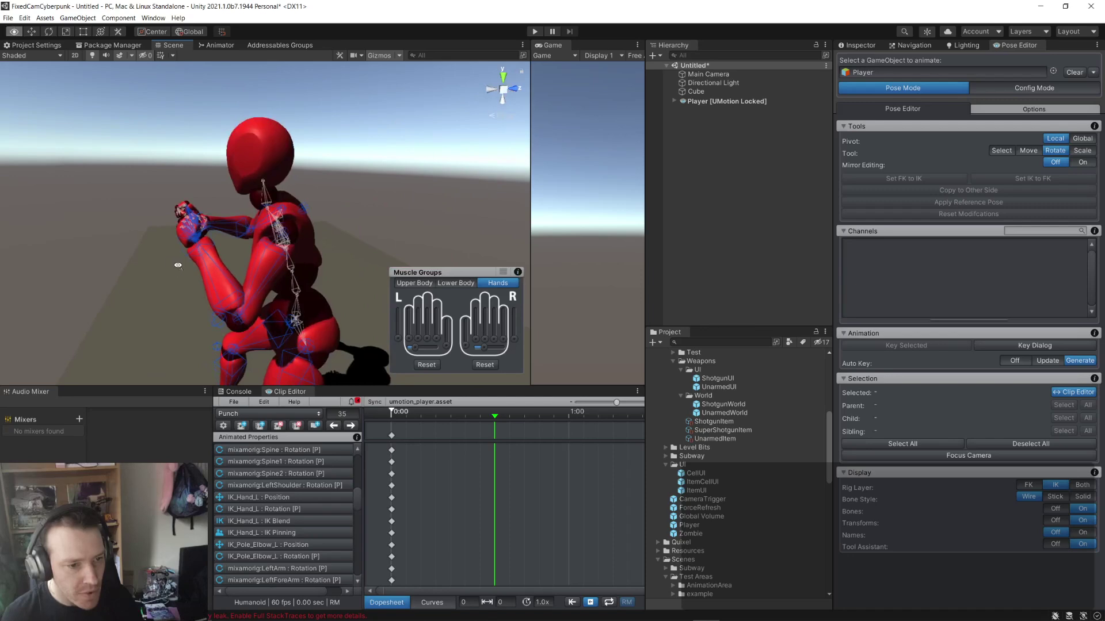
pyautogui.moveTo(178, 266)
pyautogui.mouseDown(button='right')
pyautogui.moveTo(305, 259)
pyautogui.moveTo(75, 259)
pyautogui.moveTo(97, 274)
pyautogui.moveTo(212, 278)
pyautogui.moveTo(230, 269)
pyautogui.moveTo(213, 265)
pyautogui.moveTo(333, 264)
pyautogui.moveTo(117, 264)
pyautogui.moveTo(190, 265)
pyautogui.mouseUp(button='right')
pyautogui.moveTo(269, 259); pyautogui.dragTo(323, 252, button='right')
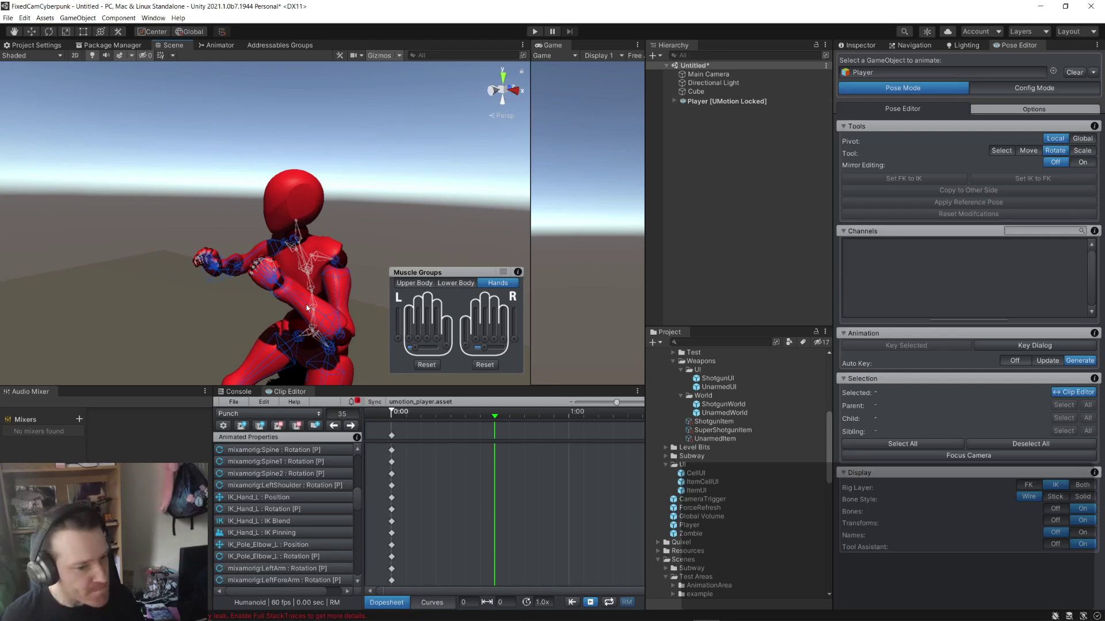
# - Set the rig's bone style to Solid and select the IK_Hand_L handle with the Move tool
pyautogui.click(1083, 498)
pyautogui.moveTo(271, 314)
pyautogui.mouseDown(button='right')
pyautogui.moveTo(236, 315)
pyautogui.moveTo(251, 302)
pyautogui.mouseUp(button='right')
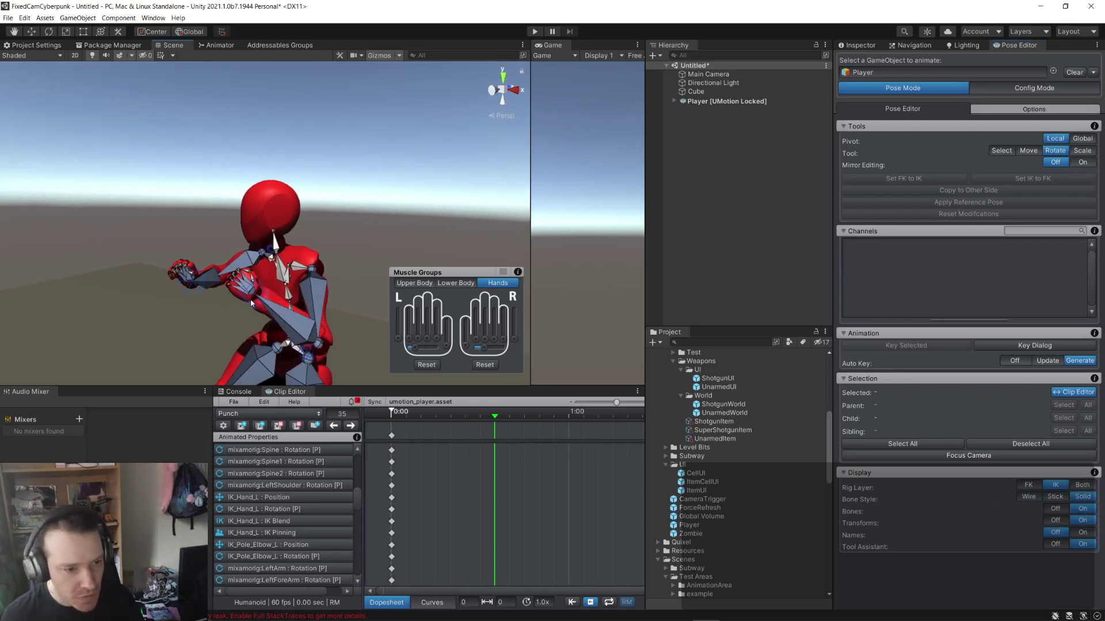
pyautogui.click(266, 294)
pyautogui.moveTo(124, 313); pyautogui.dragTo(87, 167, button='right')
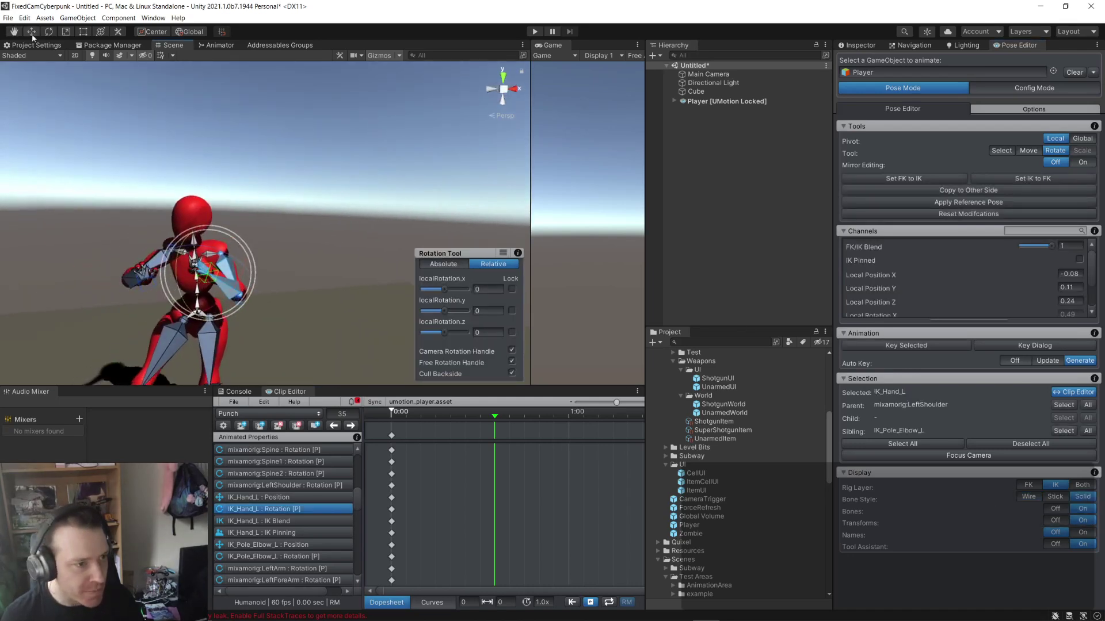
pyautogui.click(32, 32)
pyautogui.moveTo(270, 242)
pyautogui.mouseDown(button='right')
pyautogui.moveTo(310, 237)
pyautogui.moveTo(291, 257)
pyautogui.moveTo(277, 240)
pyautogui.mouseUp(button='right')
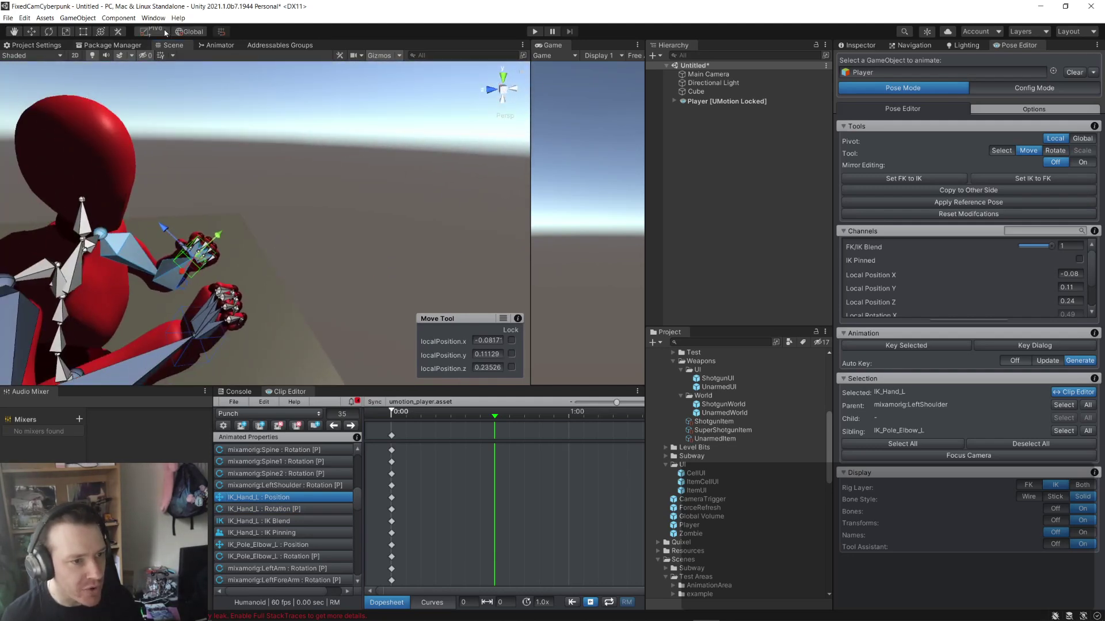
pyautogui.click(183, 32)
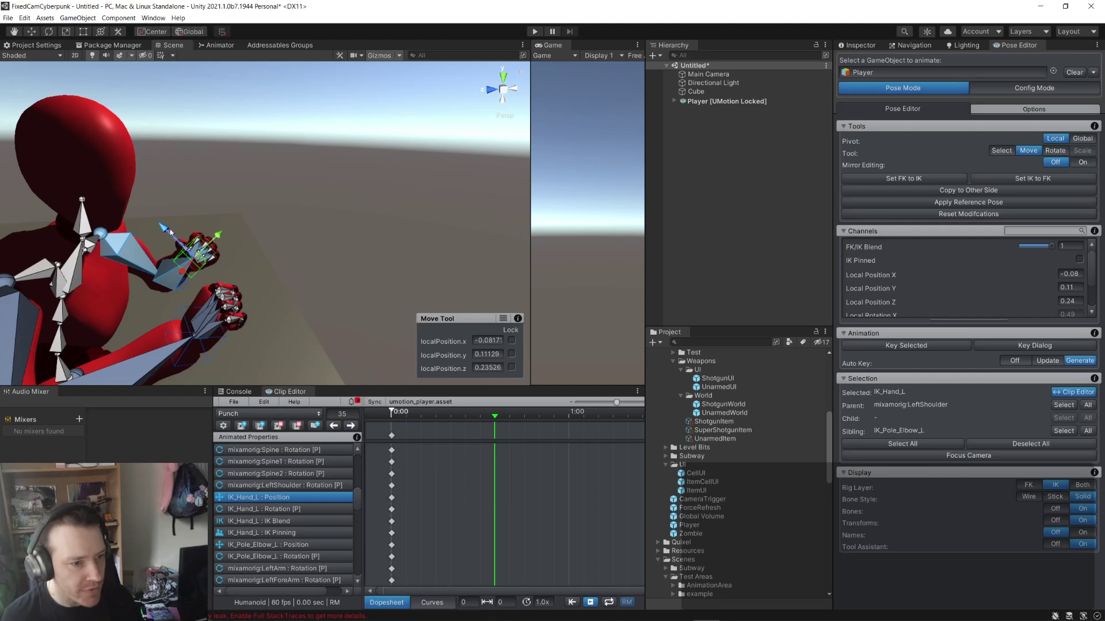
pyautogui.moveTo(170, 229); pyautogui.dragTo(246, 301)
pyautogui.moveTo(313, 316); pyautogui.dragTo(215, 261, button='right')
pyautogui.hotkey('ctrl', 'z')
# - Move IK_Hand_L forward at frame 35 to extend the left arm, local position about 0.08, 0.33, 0.4
pyautogui.click(196, 255)
pyautogui.click(185, 264)
pyautogui.moveTo(215, 261); pyautogui.dragTo(271, 253)
pyautogui.click(242, 183)
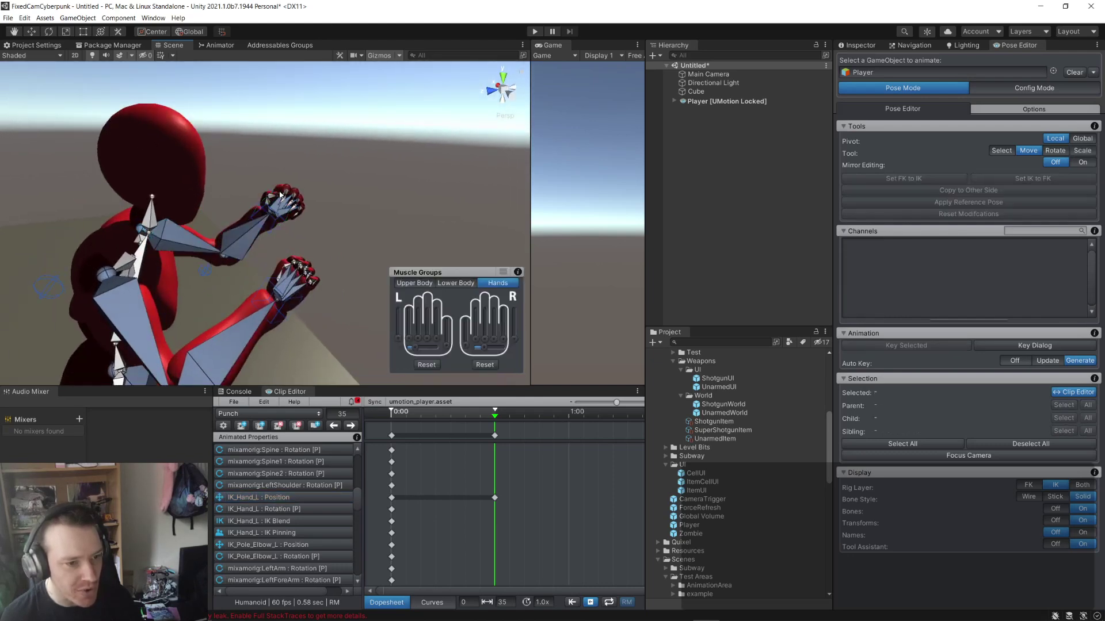
pyautogui.click(265, 215)
pyautogui.moveTo(241, 186); pyautogui.dragTo(17, 256)
# - Rotate IK_Hand_L at frame 35 to align the fist with the extended arm and check it from several sides
pyautogui.click(49, 32)
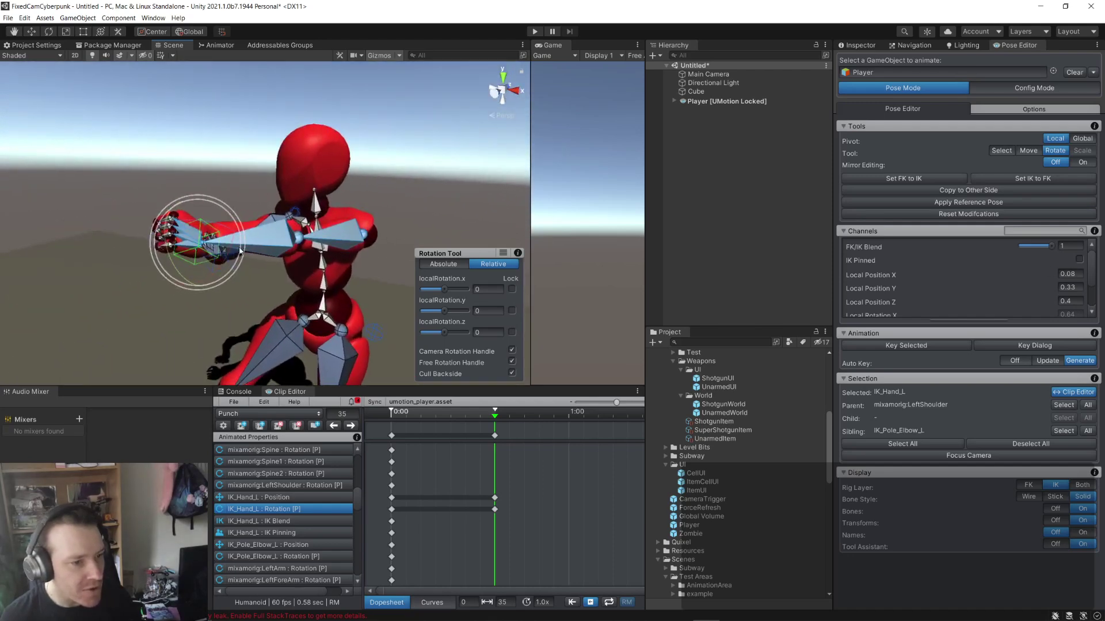
pyautogui.moveTo(168, 267); pyautogui.dragTo(371, 267)
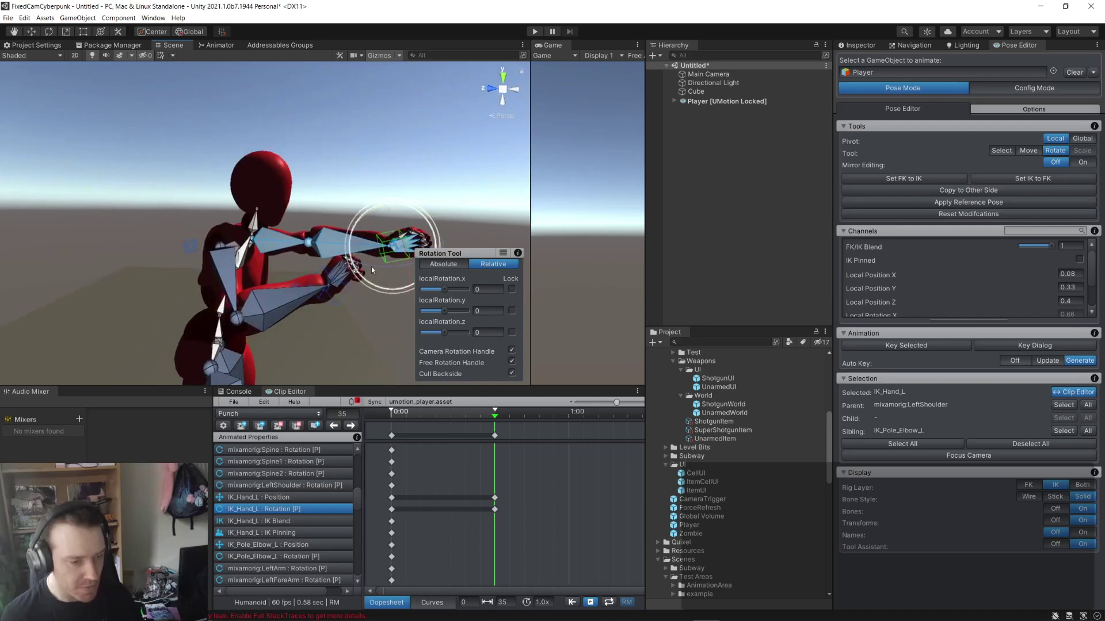
pyautogui.keyDown('alt'); pyautogui.moveTo(243, 283); pyautogui.dragTo(428, 312); pyautogui.keyUp('alt')
pyautogui.keyDown('alt'); pyautogui.moveTo(326, 344); pyautogui.dragTo(378, 339); pyautogui.keyUp('alt')
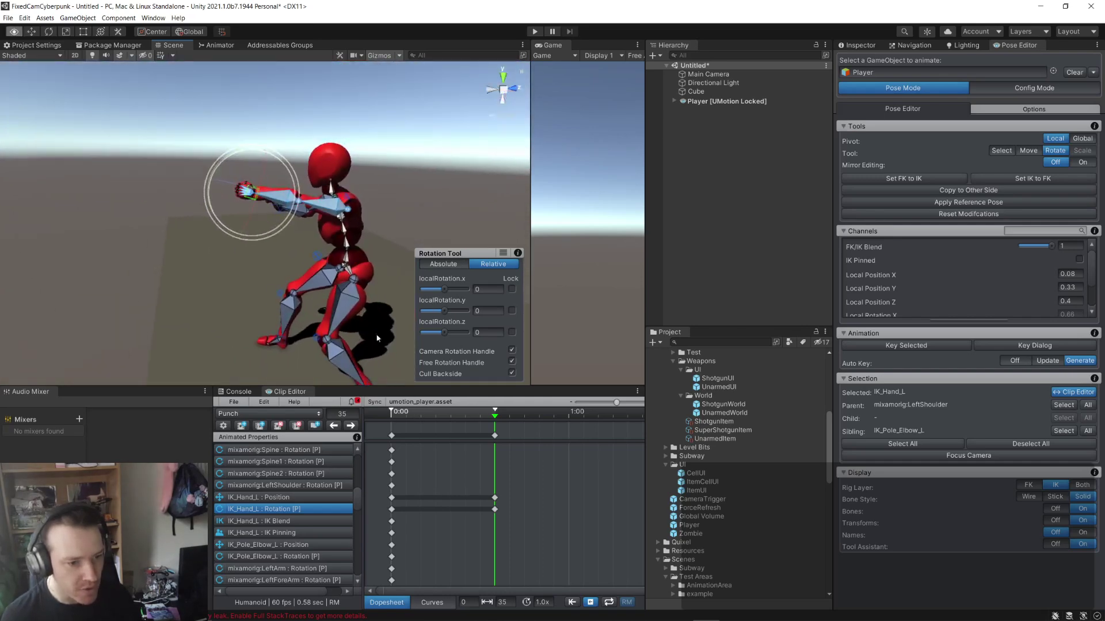
# - Move IK_Pole_Knee_L to about -0.05, -0.48, 0.54 and step IK_Foot_L forward to about -0.19, -0.74, 0.5 at frame 35
pyautogui.click(317, 339)
pyautogui.press('w')
pyautogui.keyDown('alt'); pyautogui.moveTo(276, 299); pyautogui.dragTo(199, 317); pyautogui.keyUp('alt')
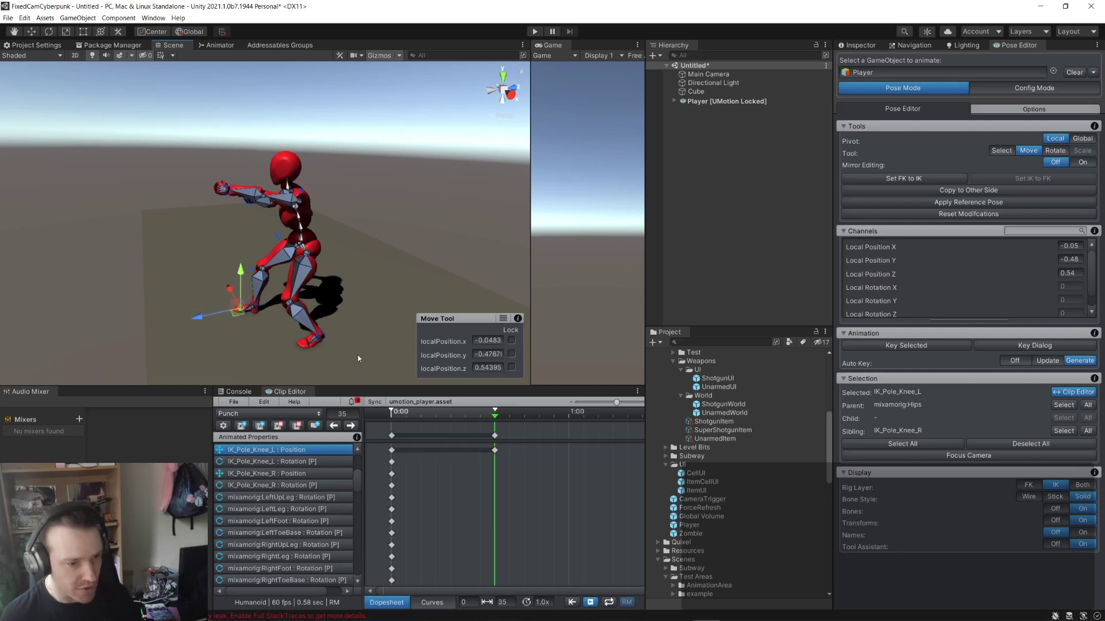
pyautogui.click(320, 338)
pyautogui.moveTo(271, 335); pyautogui.dragTo(268, 312)
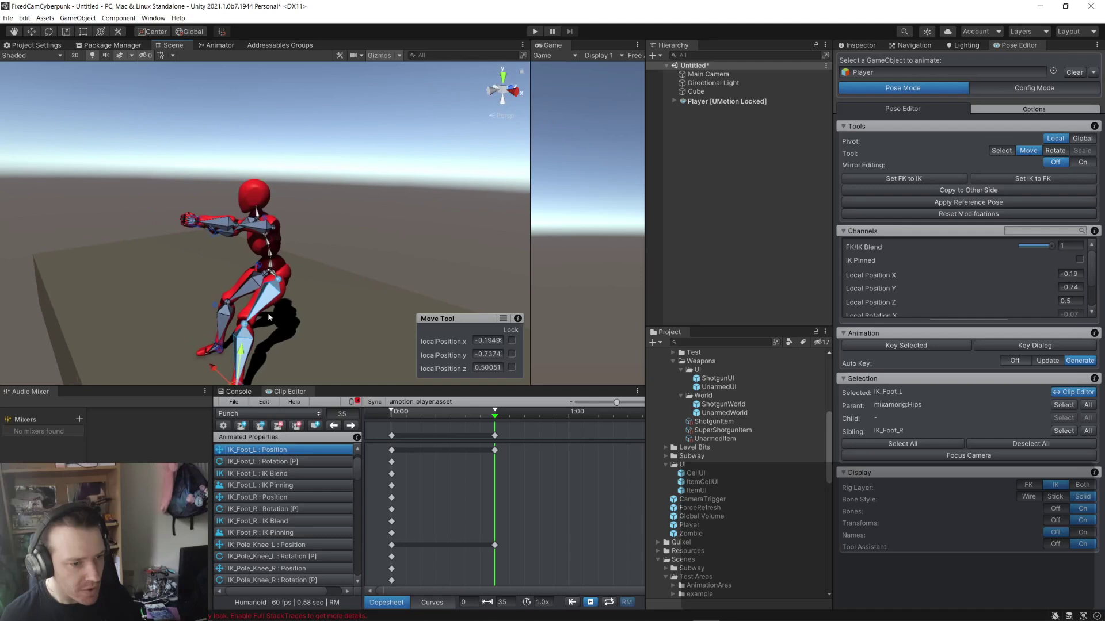
# - Move mixamorig:Hips forward and place IK_Foot_R behind the body at about 0.06, -0.84, -0.44 at frame 35
pyautogui.click(270, 274)
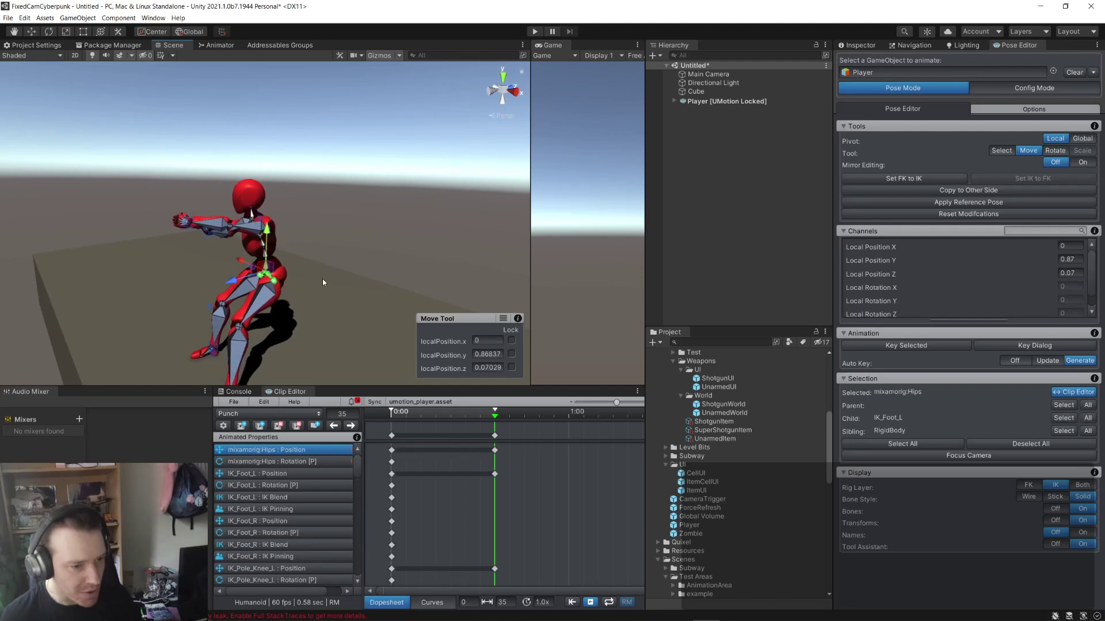
pyautogui.keyDown('alt'); pyautogui.moveTo(323, 278); pyautogui.dragTo(220, 296); pyautogui.keyUp('alt')
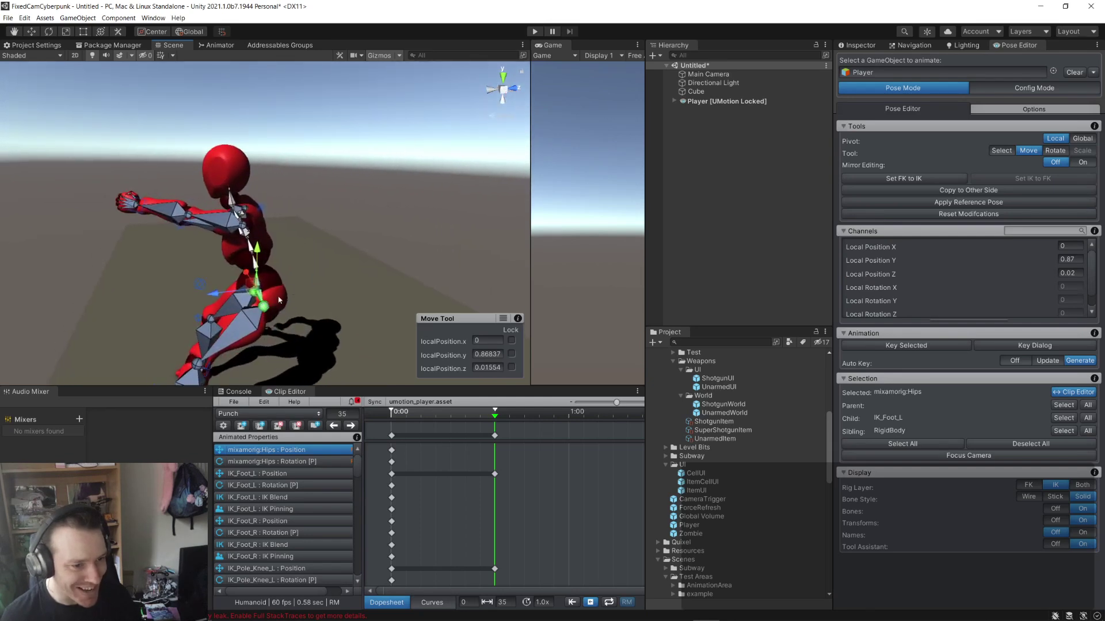
pyautogui.click(256, 283)
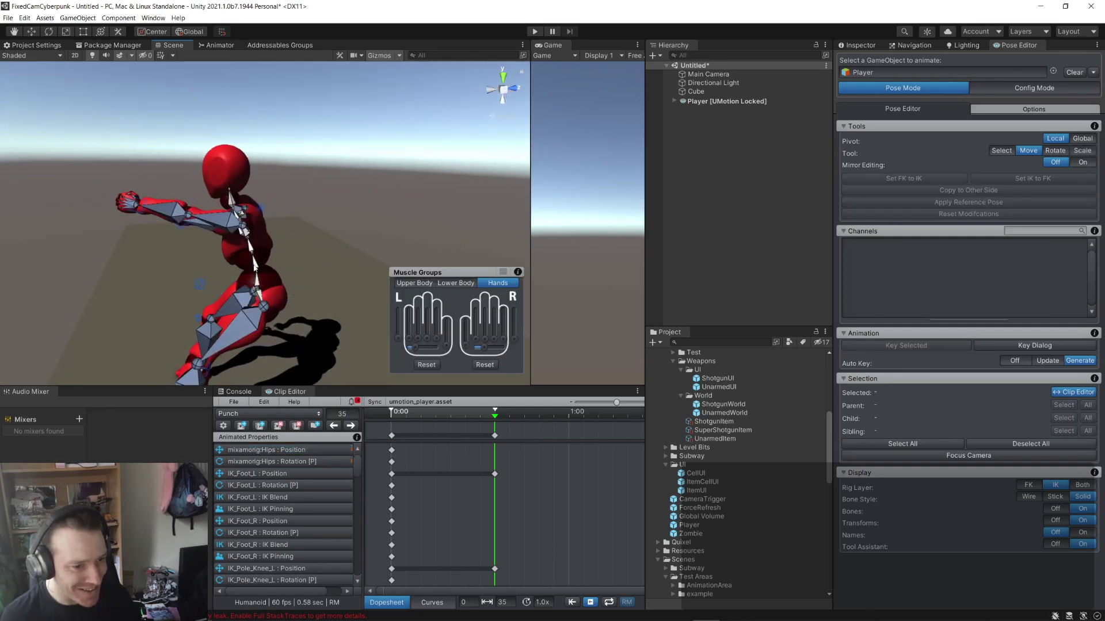
pyautogui.click(255, 266)
pyautogui.press('e')
pyautogui.click(270, 280)
pyautogui.click(243, 295)
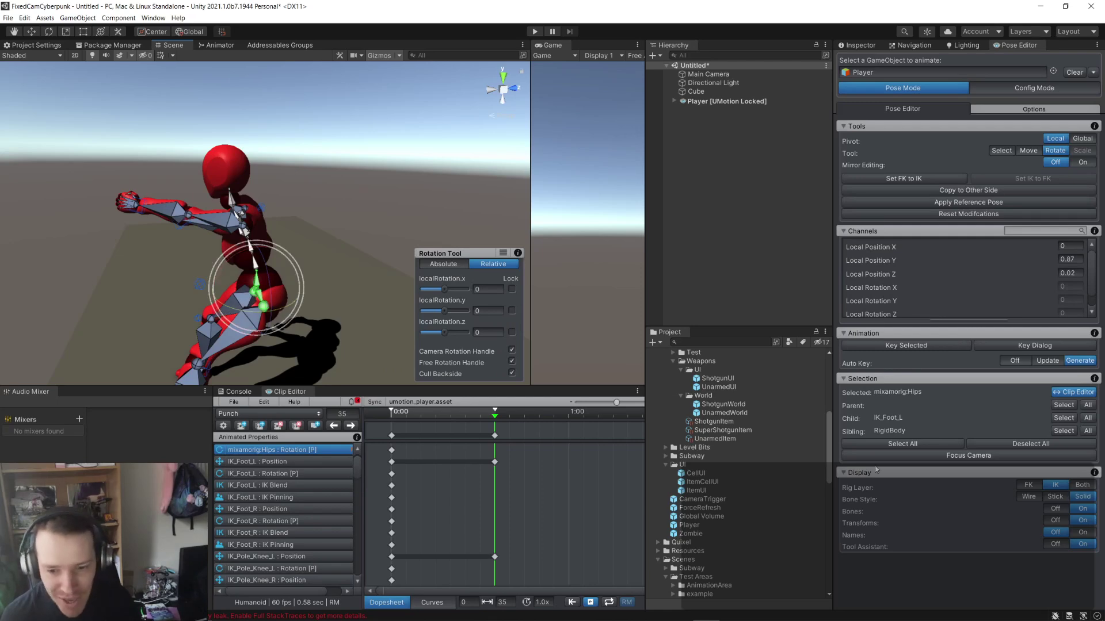
pyautogui.keyDown('alt'); pyautogui.moveTo(346, 268); pyautogui.dragTo(420, 277); pyautogui.keyUp('alt')
pyautogui.click(32, 32)
pyautogui.moveTo(155, 212); pyautogui.dragTo(208, 175)
pyautogui.click(277, 321)
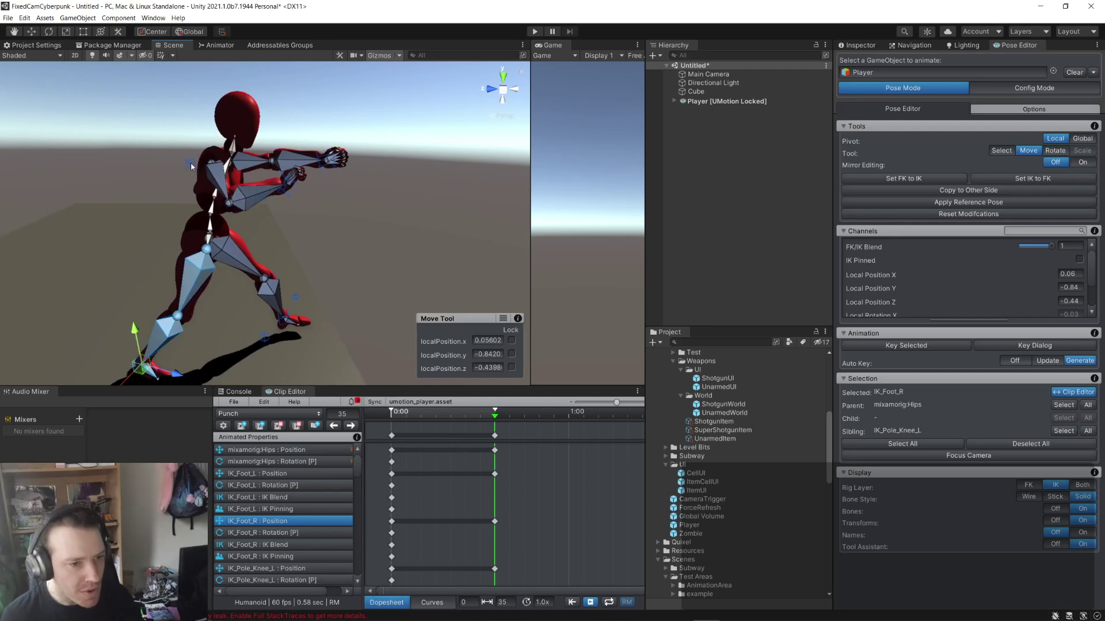
# - Check the punch reference strip in the browser, then return to Unity and pull IK_Hand_R back to about 0.22, 0.11, 0.18
pyautogui.hotkey('alt', 'Tab')
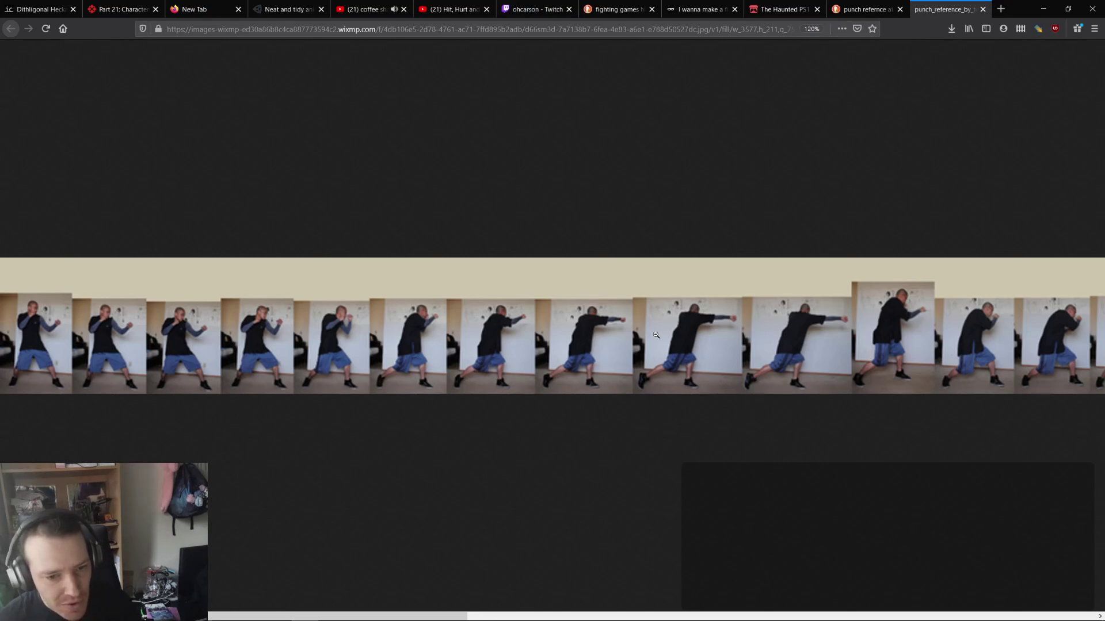
pyautogui.hotkey('alt', 'Tab')
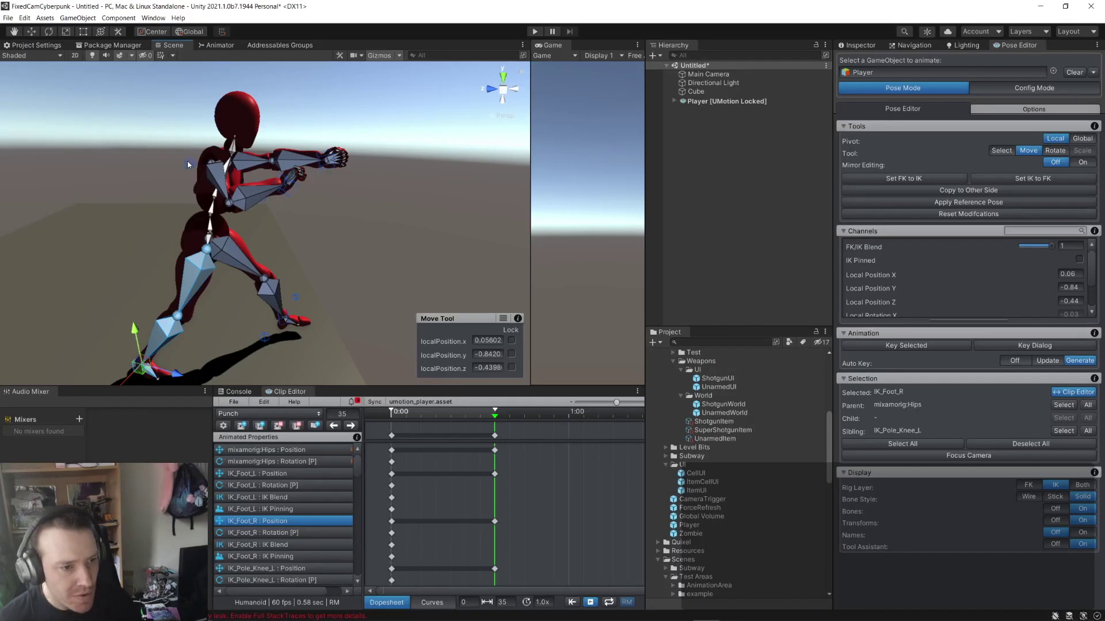
pyautogui.click(291, 190)
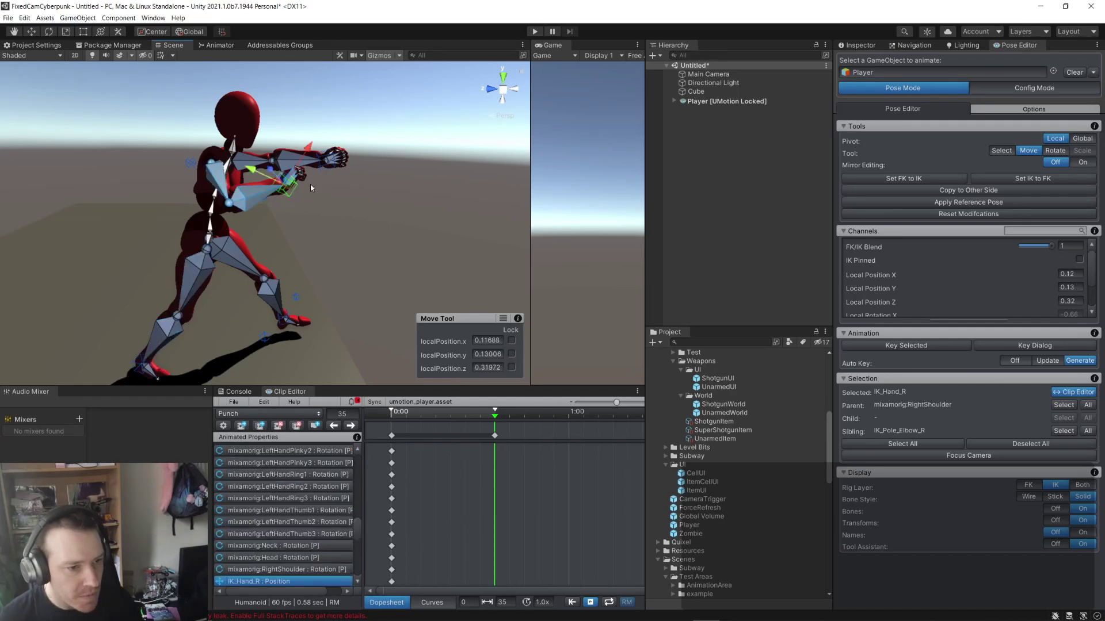
pyautogui.moveTo(249, 173); pyautogui.dragTo(227, 172)
pyautogui.keyDown('alt'); pyautogui.moveTo(242, 172); pyautogui.dragTo(403, 218); pyautogui.keyUp('alt')
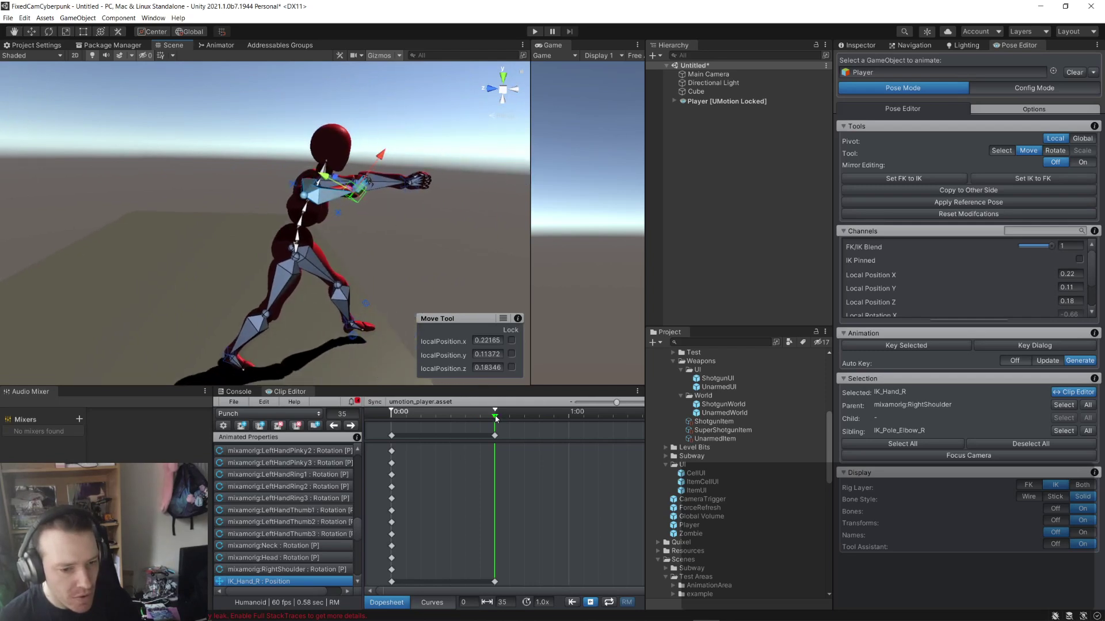
pyautogui.moveTo(496, 419)
pyautogui.mouseDown()
pyautogui.moveTo(391, 418)
pyautogui.moveTo(494, 420)
pyautogui.mouseUp()
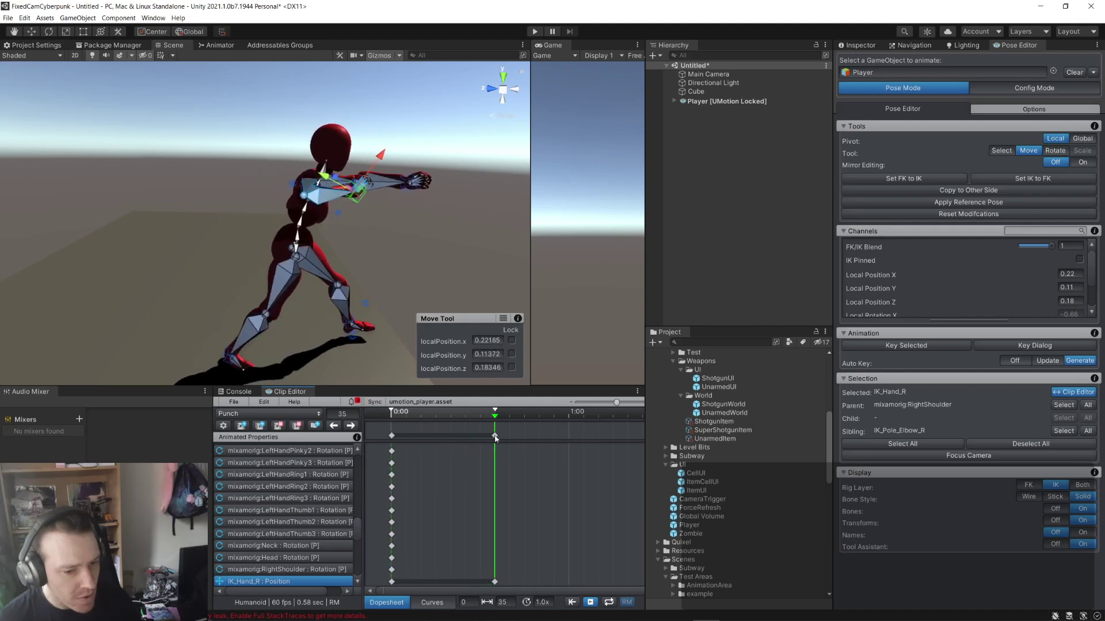
# - Shift mixamorig:Hips forward and sideways at frame 35 to about 0.17, 0.87, 0.79 and scrub the timeline to preview the lunge
pyautogui.click(495, 437)
pyautogui.click(232, 356)
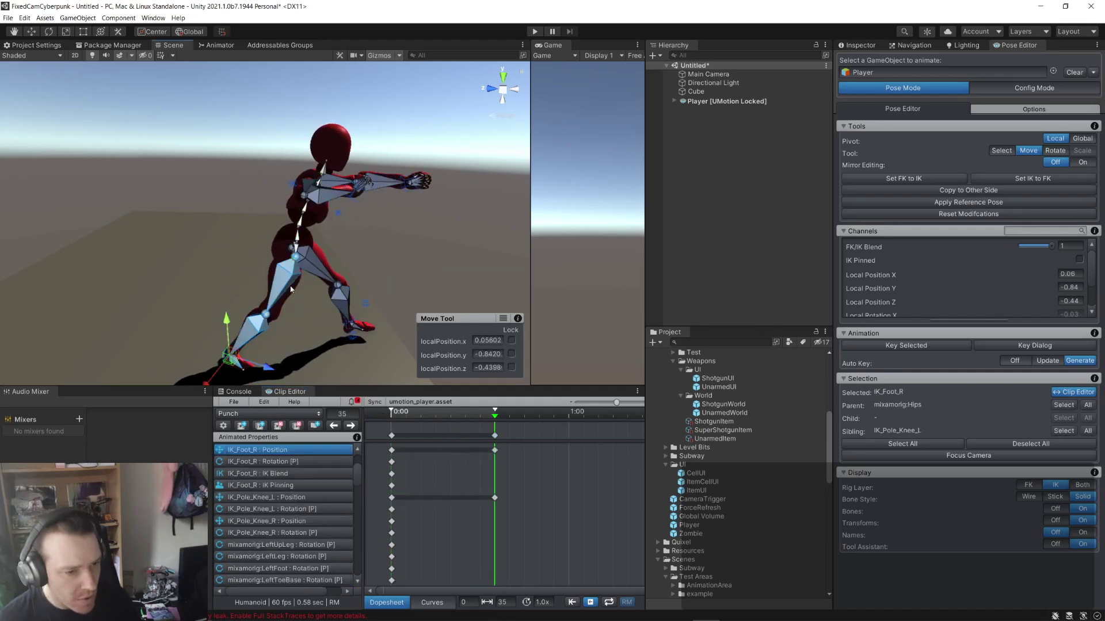
pyautogui.click(295, 247)
pyautogui.moveTo(338, 247); pyautogui.dragTo(401, 244)
pyautogui.moveTo(496, 419)
pyautogui.mouseDown()
pyautogui.moveTo(374, 419)
pyautogui.moveTo(508, 425)
pyautogui.mouseUp()
pyautogui.keyDown('alt'); pyautogui.moveTo(495, 380); pyautogui.dragTo(413, 275); pyautogui.keyUp('alt')
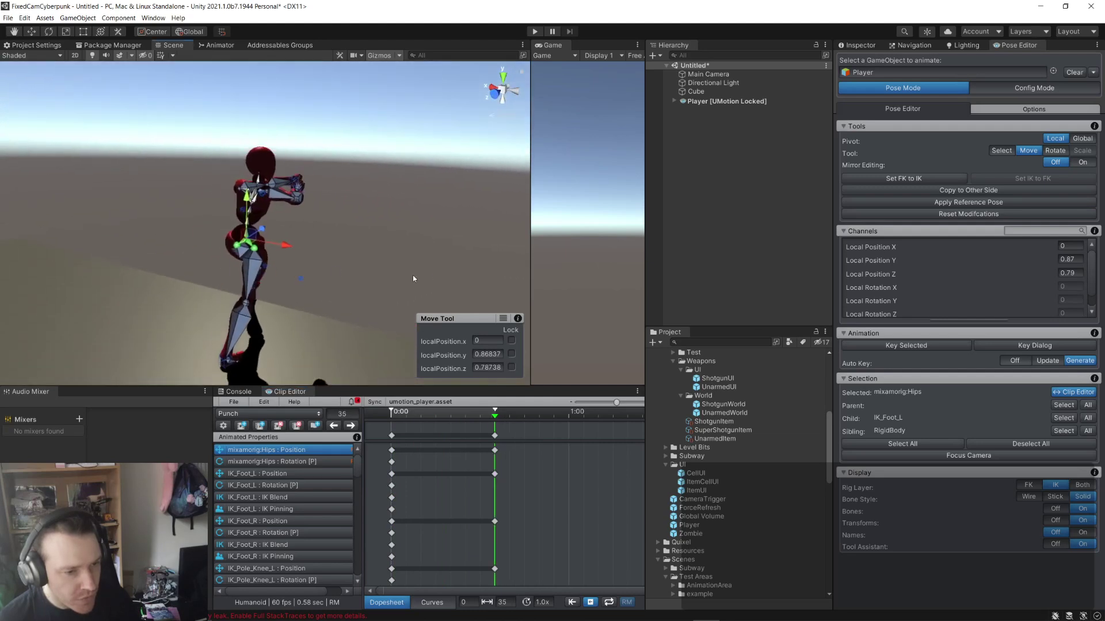
pyautogui.moveTo(298, 247); pyautogui.dragTo(320, 254)
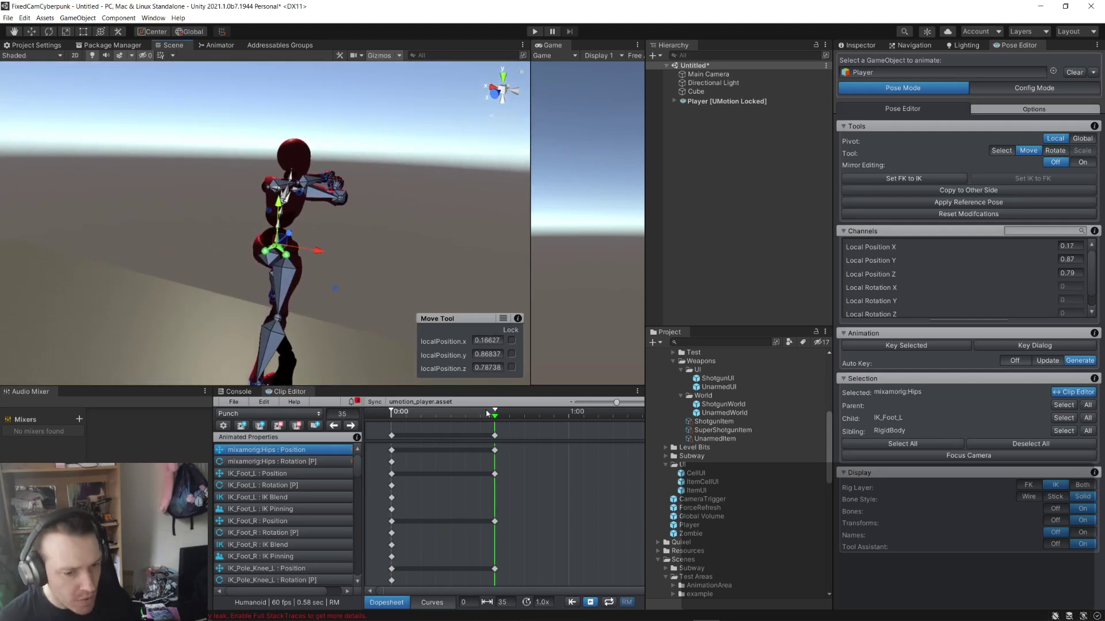
pyautogui.moveTo(487, 413); pyautogui.dragTo(497, 392)
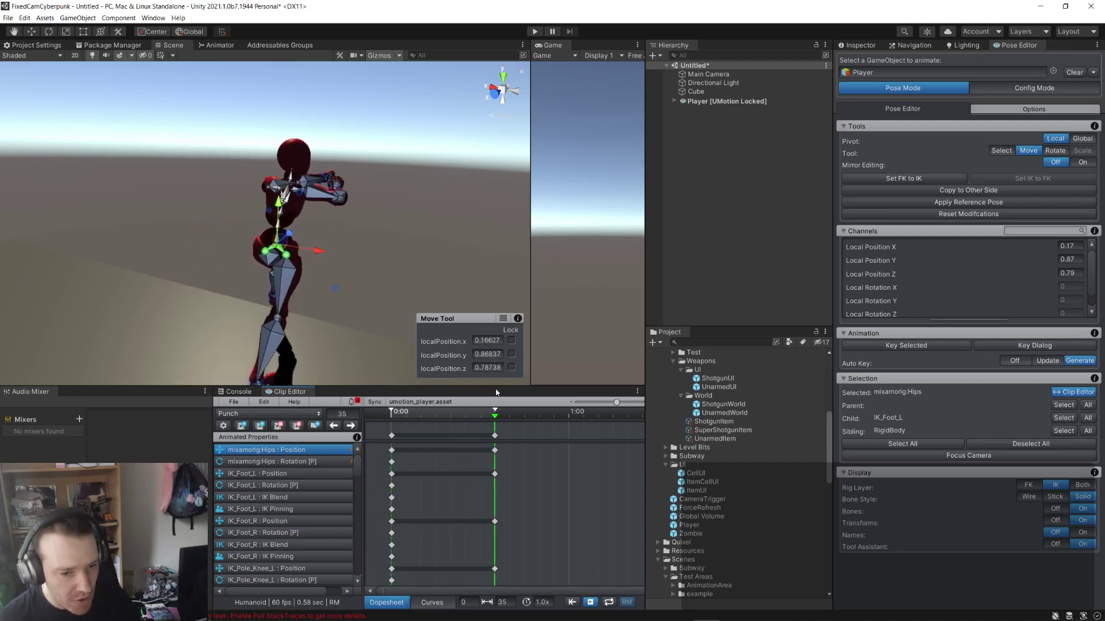
# - Move IK_Foot_L behind the body at frame 35, to about -0.19, -0.84, -0.25
pyautogui.click(495, 436)
pyautogui.moveTo(242, 276); pyautogui.dragTo(268, 308, button='right')
pyautogui.click(321, 305)
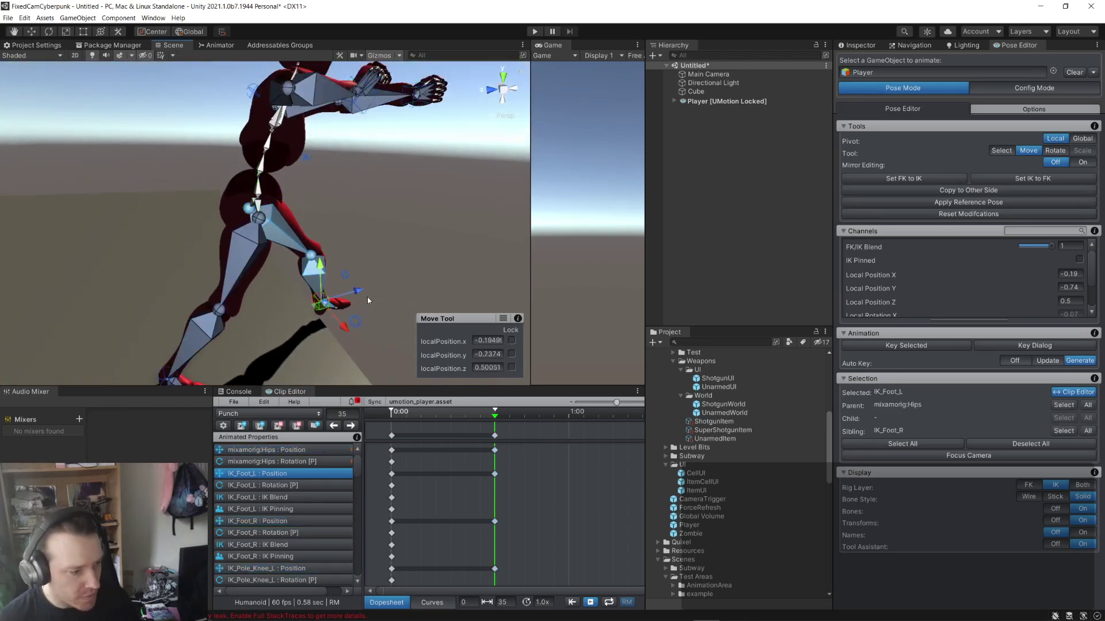
pyautogui.moveTo(368, 301); pyautogui.dragTo(299, 310, button='right')
pyautogui.moveTo(332, 308); pyautogui.dragTo(278, 355)
# - Bring IK_Foot_R forward as the leading foot, to about 0.32, -0.8, 0.27, and scrub the timeline to preview the step
pyautogui.click(130, 352)
pyautogui.moveTo(278, 354)
pyautogui.mouseDown(button='right')
pyautogui.moveTo(256, 342)
pyautogui.moveTo(279, 362)
pyautogui.mouseUp(button='right')
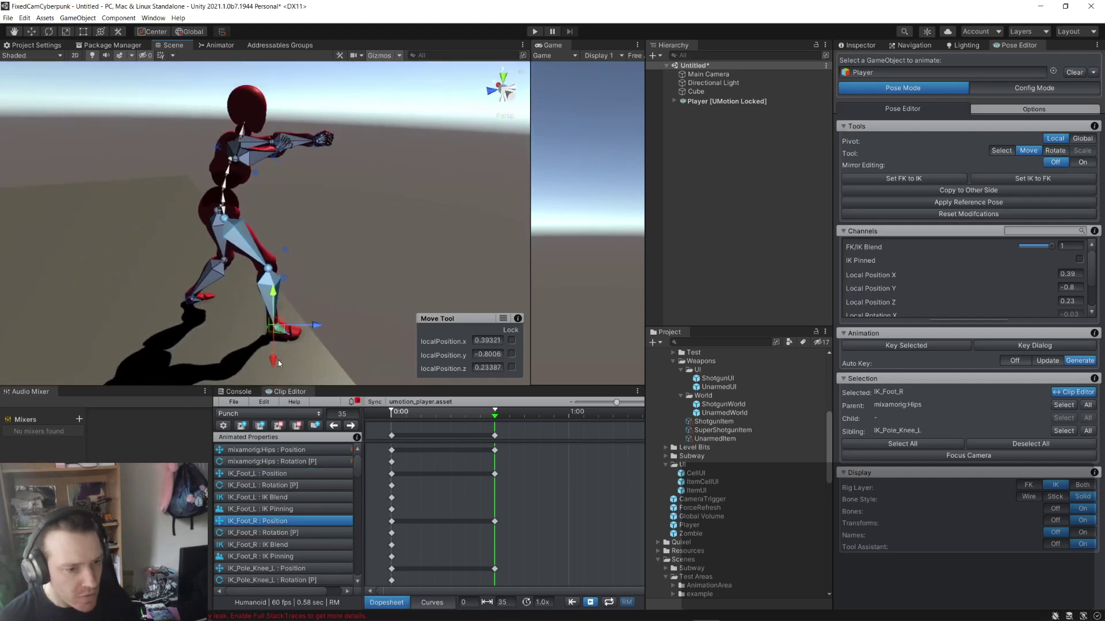
pyautogui.moveTo(278, 362); pyautogui.dragTo(278, 348)
pyautogui.moveTo(278, 349)
pyautogui.mouseDown(button='right')
pyautogui.moveTo(266, 283)
pyautogui.moveTo(448, 260)
pyautogui.moveTo(472, 276)
pyautogui.mouseUp(button='right')
pyautogui.click(484, 420)
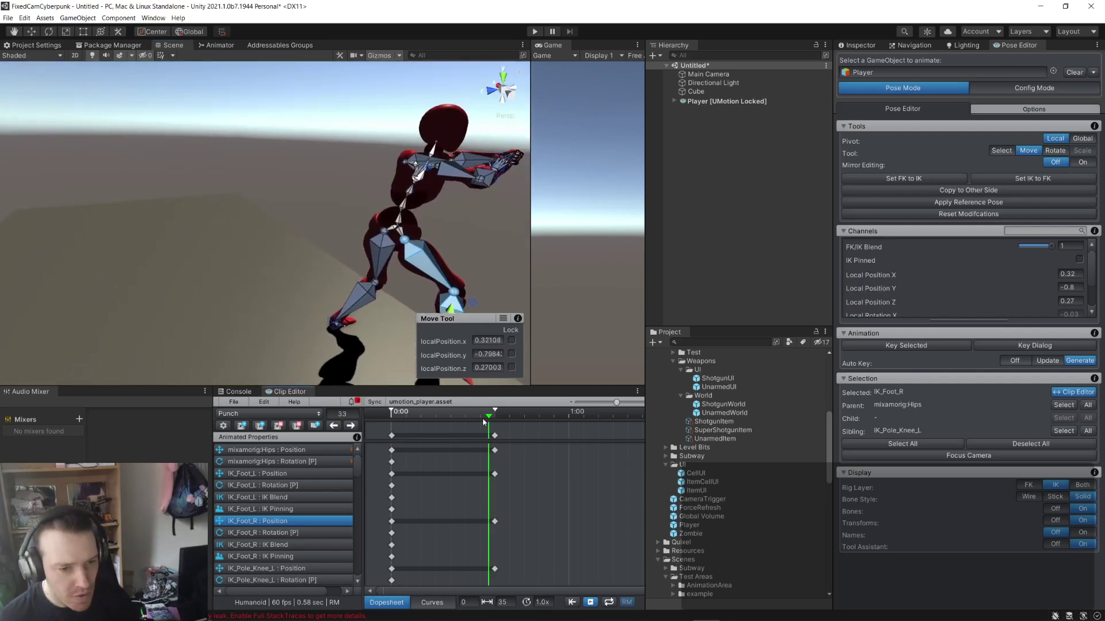
pyautogui.moveTo(483, 422)
pyautogui.mouseDown()
pyautogui.moveTo(376, 415)
pyautogui.moveTo(483, 413)
pyautogui.moveTo(386, 403)
pyautogui.moveTo(497, 396)
pyautogui.mouseUp()
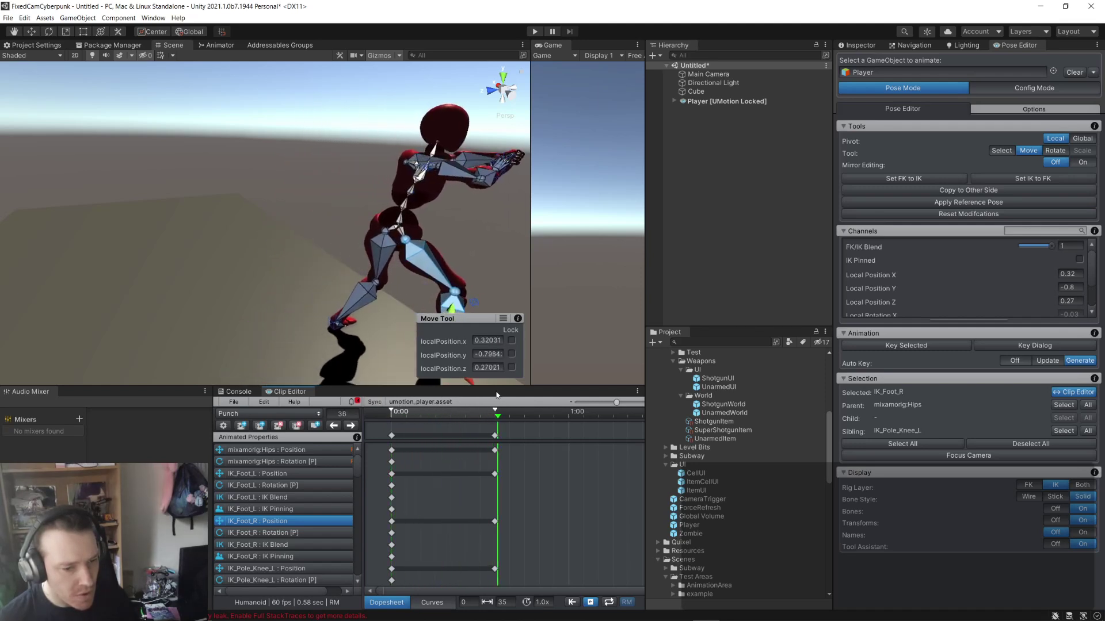
# - Move IK_Foot_L farther back at frame 35, to about -0.19, -0.88, -0.53, and scrub to preview the wider stance
pyautogui.click(496, 435)
pyautogui.click(337, 326)
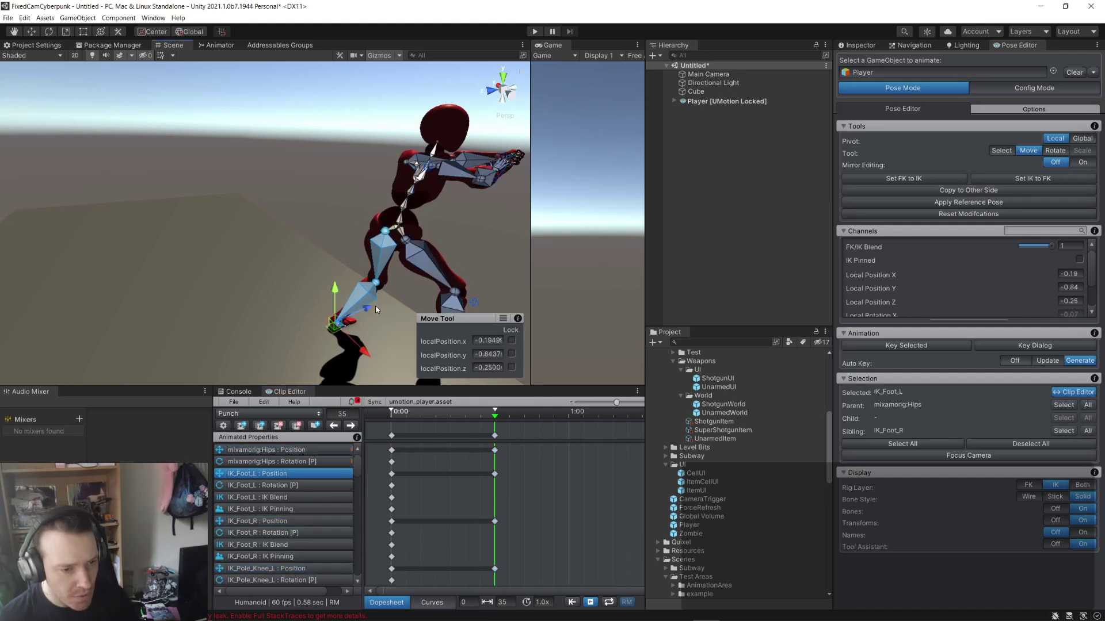
pyautogui.moveTo(368, 310); pyautogui.dragTo(333, 322)
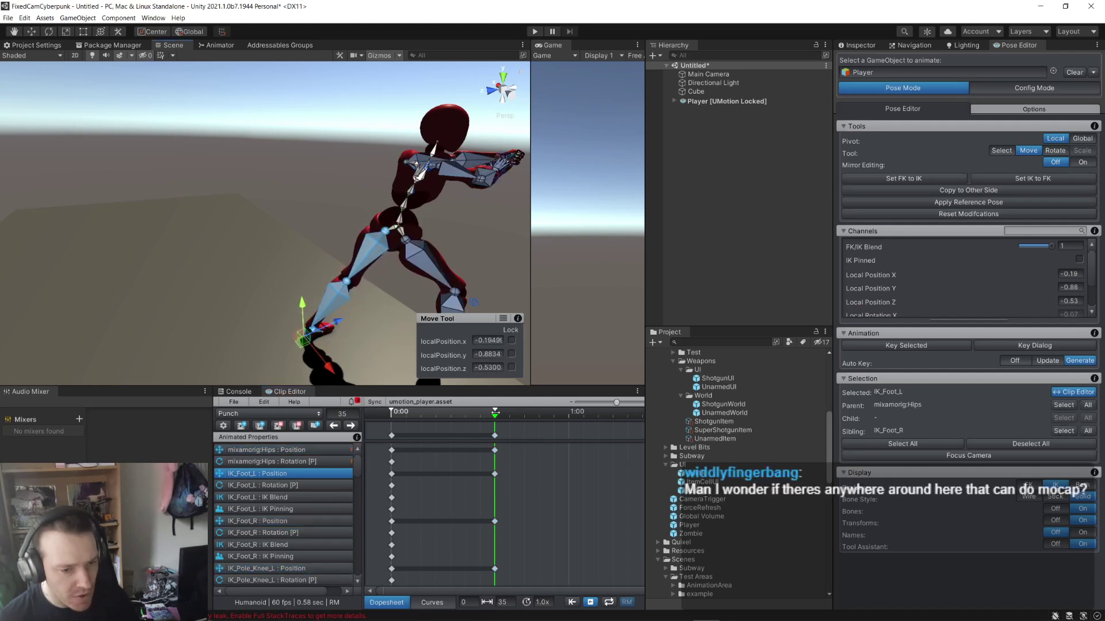
pyautogui.moveTo(495, 410)
pyautogui.mouseDown()
pyautogui.moveTo(415, 409)
pyautogui.moveTo(497, 403)
pyautogui.mouseUp()
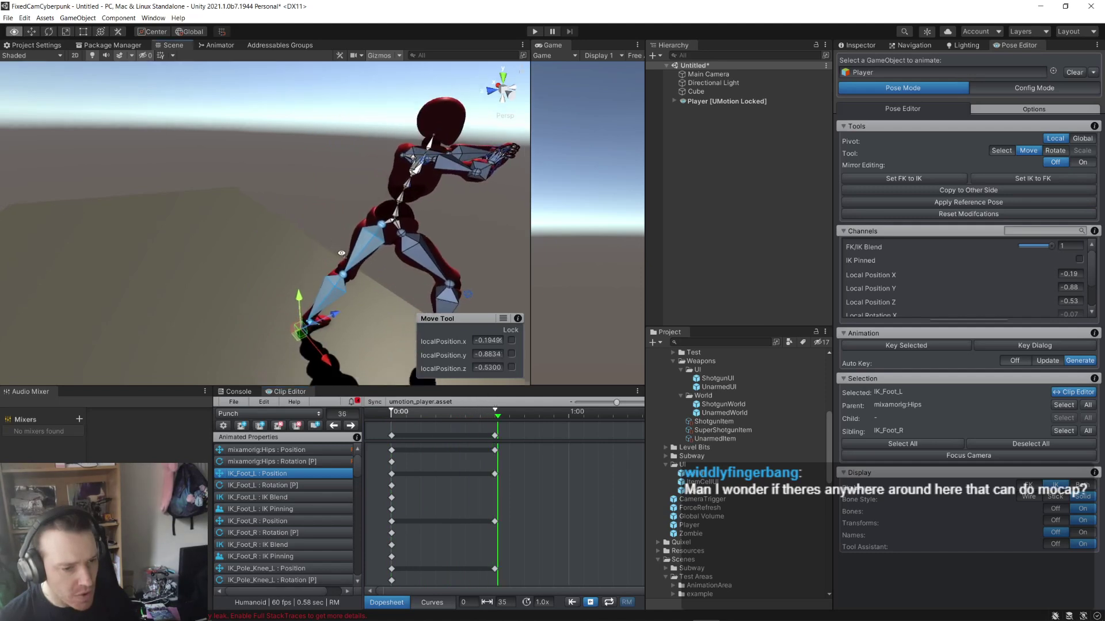
# - Pull mixamorig:Hips back to a local Z of about 0.64 and place its new key on frame 35
pyautogui.keyDown('alt'); pyautogui.moveTo(341, 254); pyautogui.dragTo(402, 302); pyautogui.keyUp('alt')
pyautogui.click(326, 225)
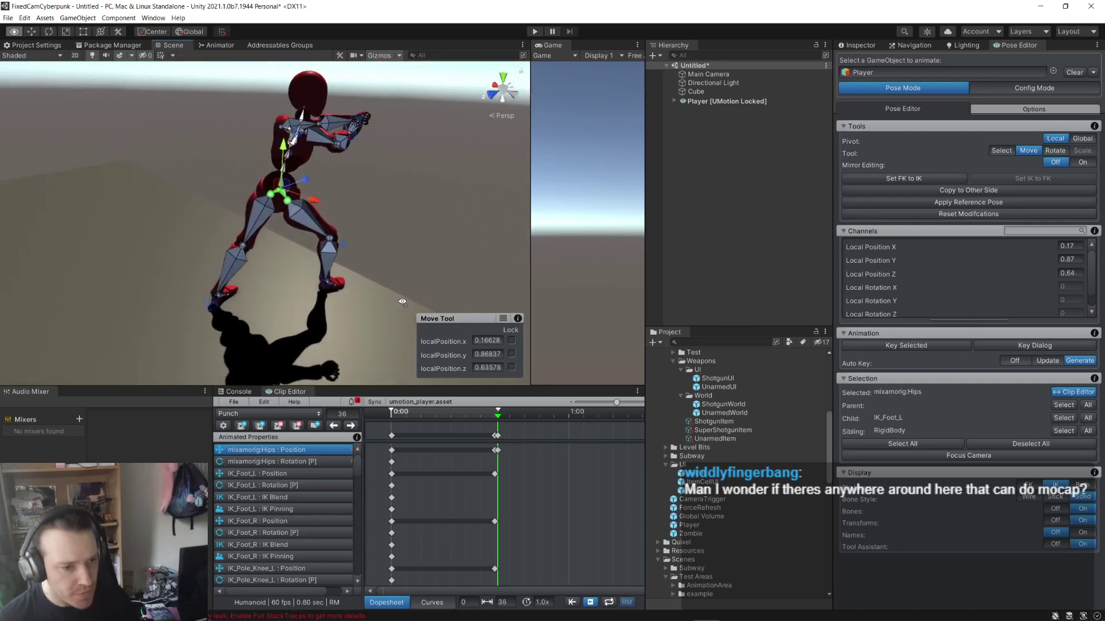
pyautogui.click(494, 436)
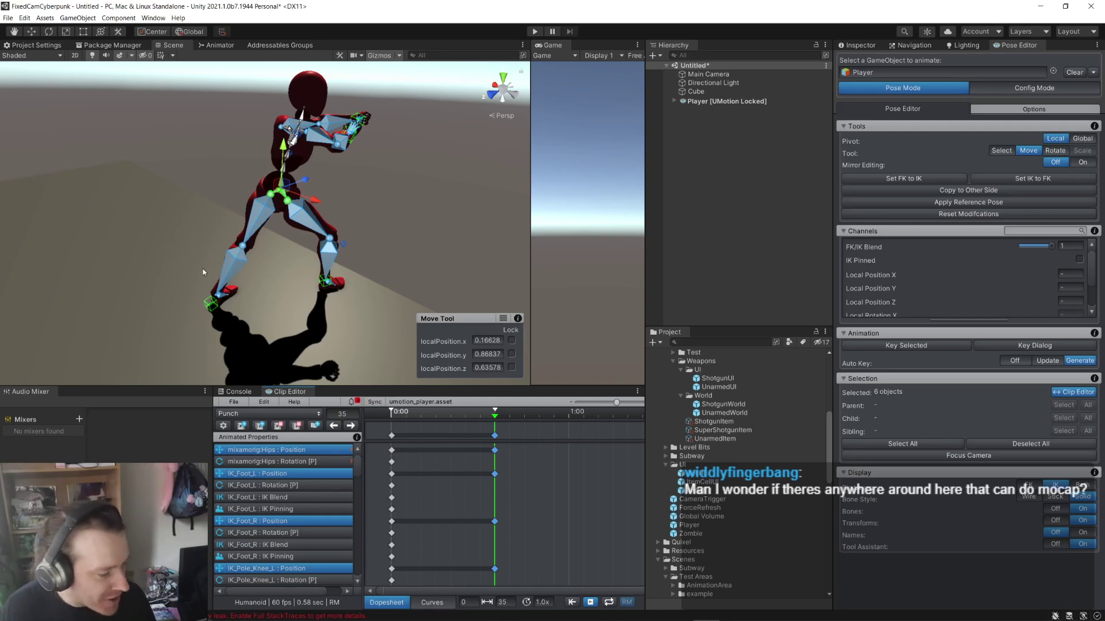
# - Shift the leading IK_Foot_R outward along its local X axis at frame 35 to adjust the stance
pyautogui.press('d')
pyautogui.moveTo(308, 248); pyautogui.dragTo(237, 273, button='right')
pyautogui.press('w')
pyautogui.press('s')
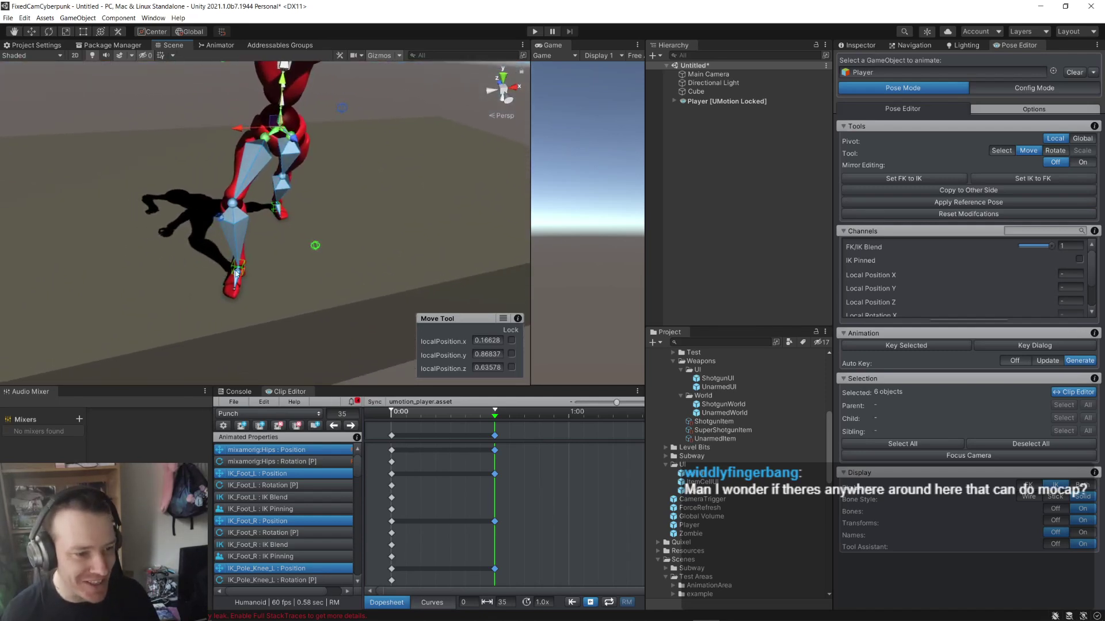
pyautogui.click(239, 271)
pyautogui.moveTo(216, 269); pyautogui.dragTo(198, 270)
# - Move IK_Pole_Knee_L outward to a local X of about -0.14 at frame 35 to redirect the left knee
pyautogui.moveTo(198, 267); pyautogui.dragTo(291, 247, button='right')
pyautogui.click(283, 246)
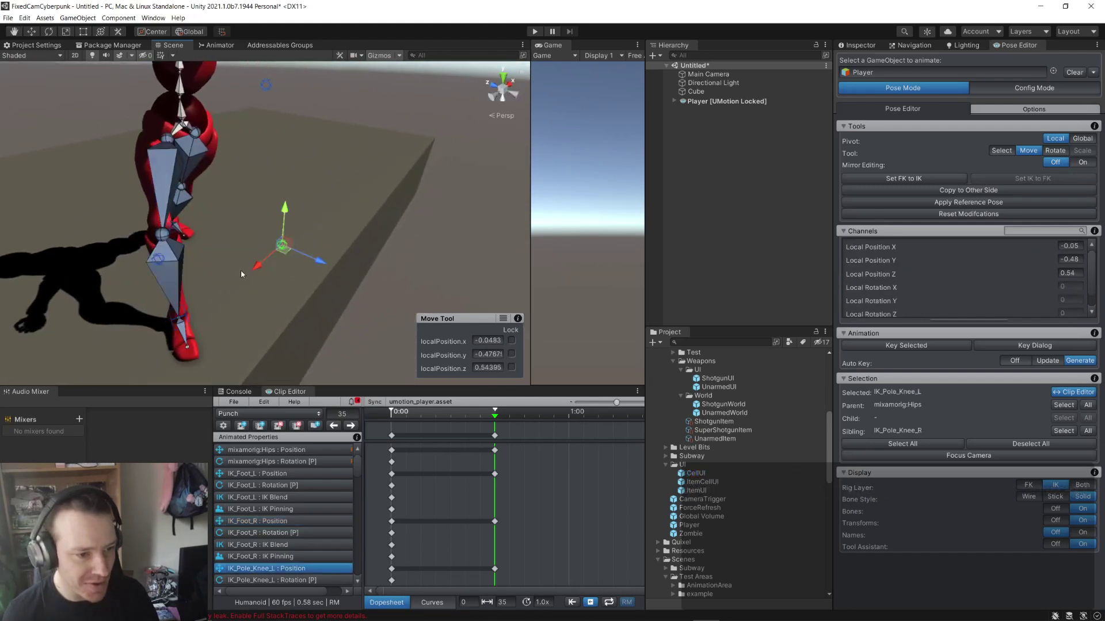
pyautogui.moveTo(256, 265)
pyautogui.mouseDown()
pyautogui.moveTo(188, 299)
pyautogui.moveTo(226, 301)
pyautogui.moveTo(268, 261)
pyautogui.mouseUp()
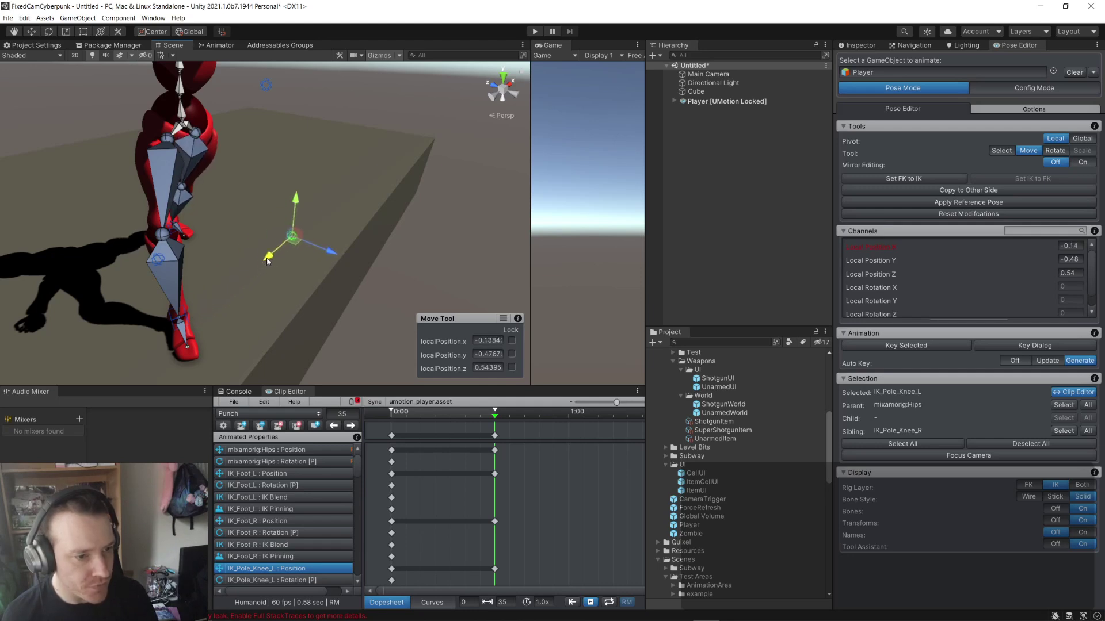
pyautogui.click(325, 254)
pyautogui.click(302, 242)
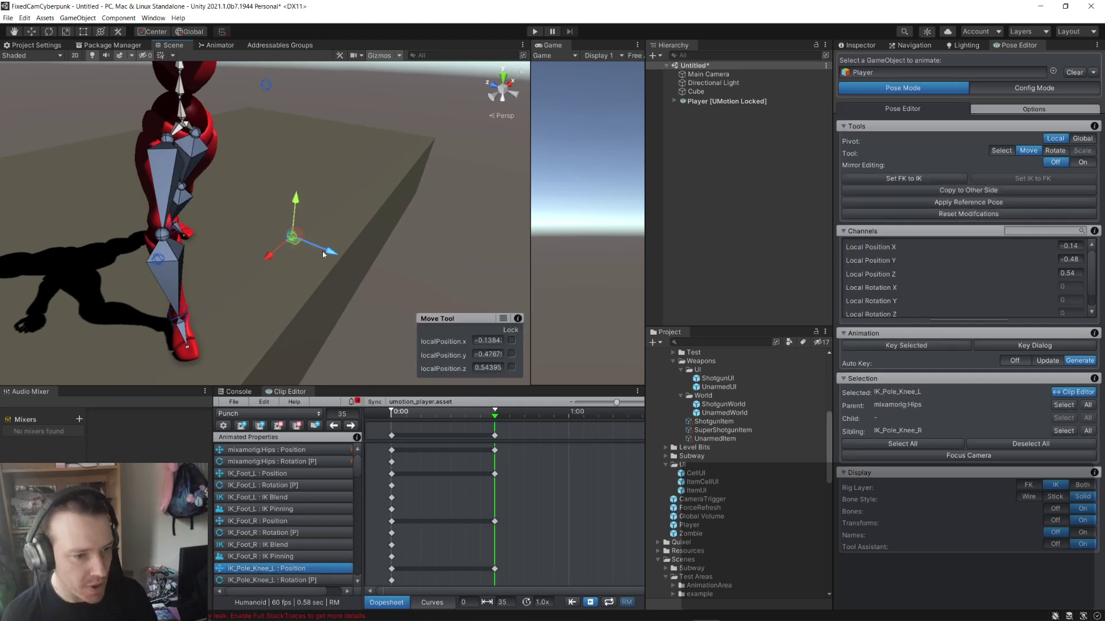
pyautogui.moveTo(322, 251); pyautogui.dragTo(354, 277)
# - Tuck in the right elbow by moving IK_Pole_Elbow_R to about 0.14, -0.2, 0.04 at frame 35
pyautogui.click(237, 203)
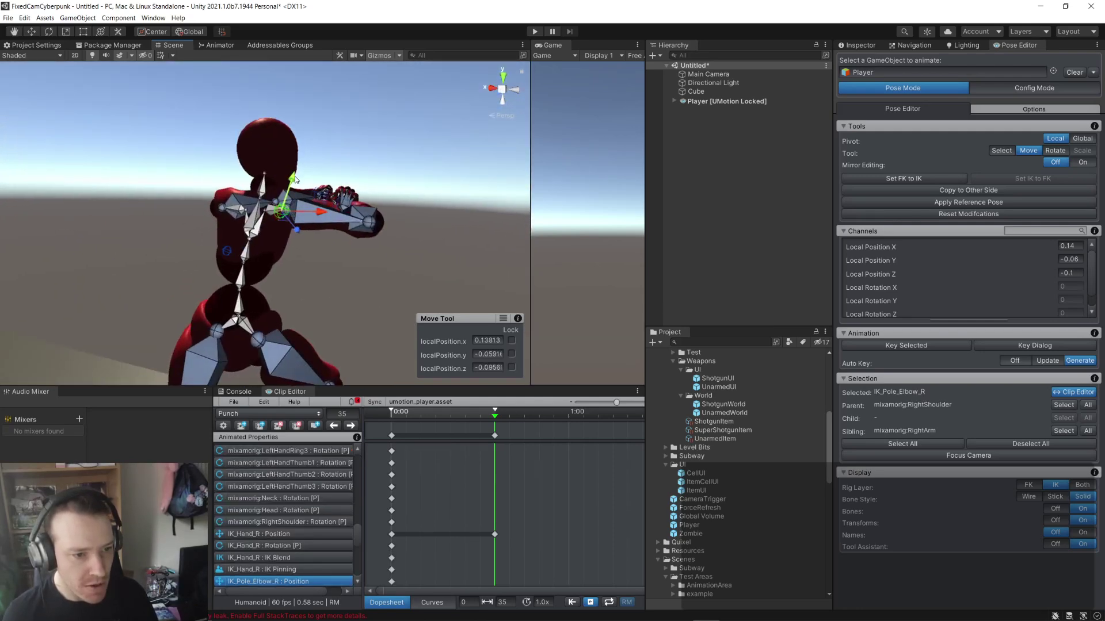
pyautogui.moveTo(288, 183); pyautogui.dragTo(224, 248)
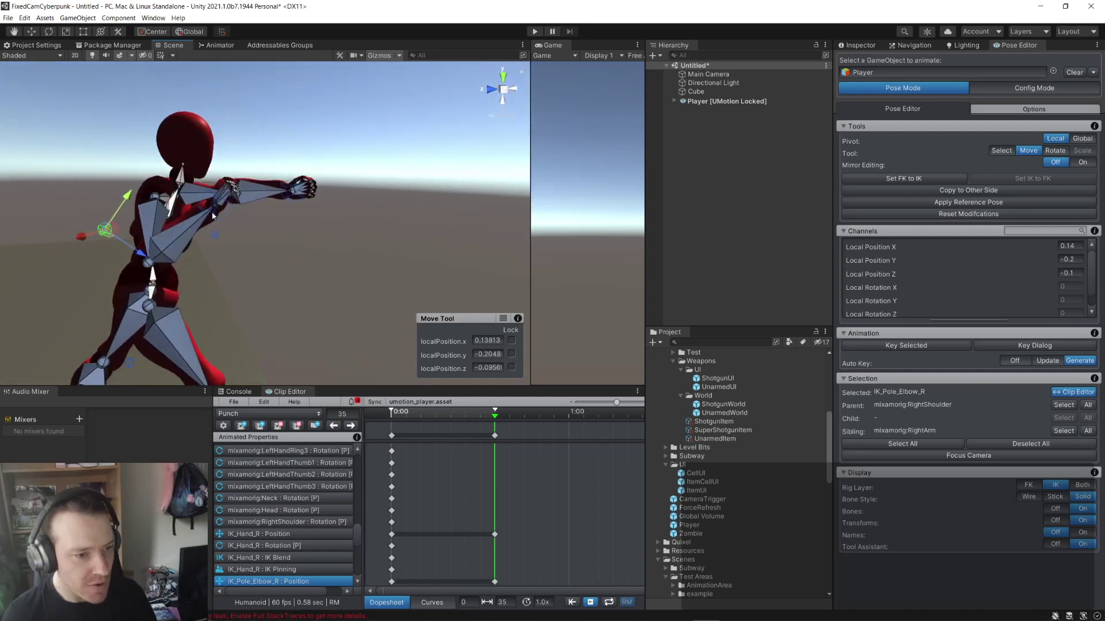
pyautogui.click(213, 214)
pyautogui.moveTo(179, 198); pyautogui.dragTo(235, 254)
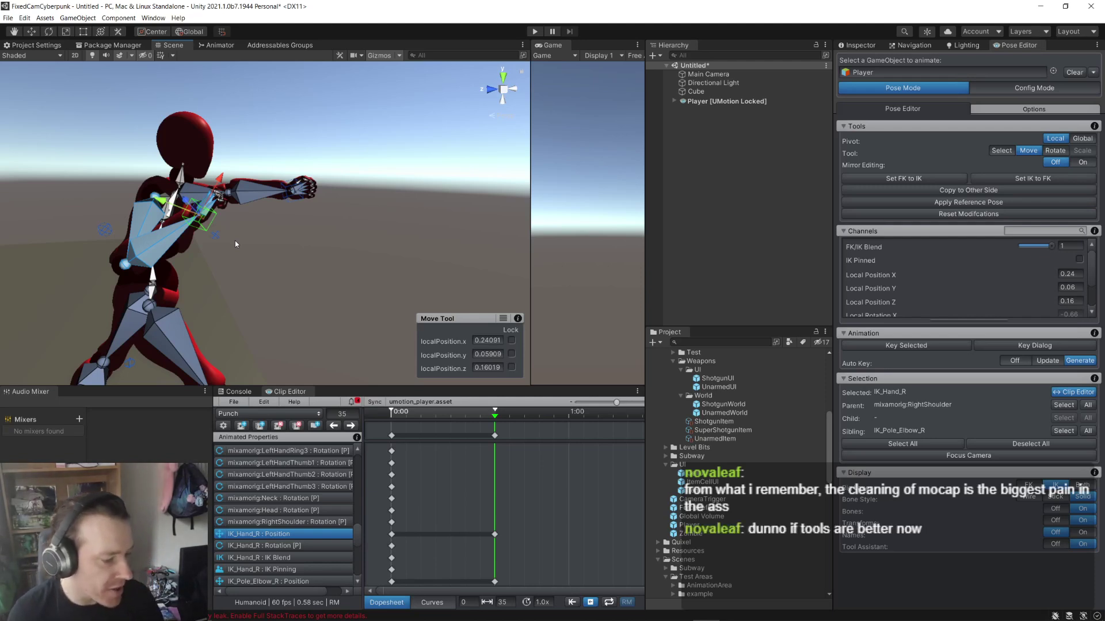
pyautogui.keyDown('alt'); pyautogui.moveTo(285, 251); pyautogui.dragTo(256, 276); pyautogui.keyUp('alt')
pyautogui.click(192, 212)
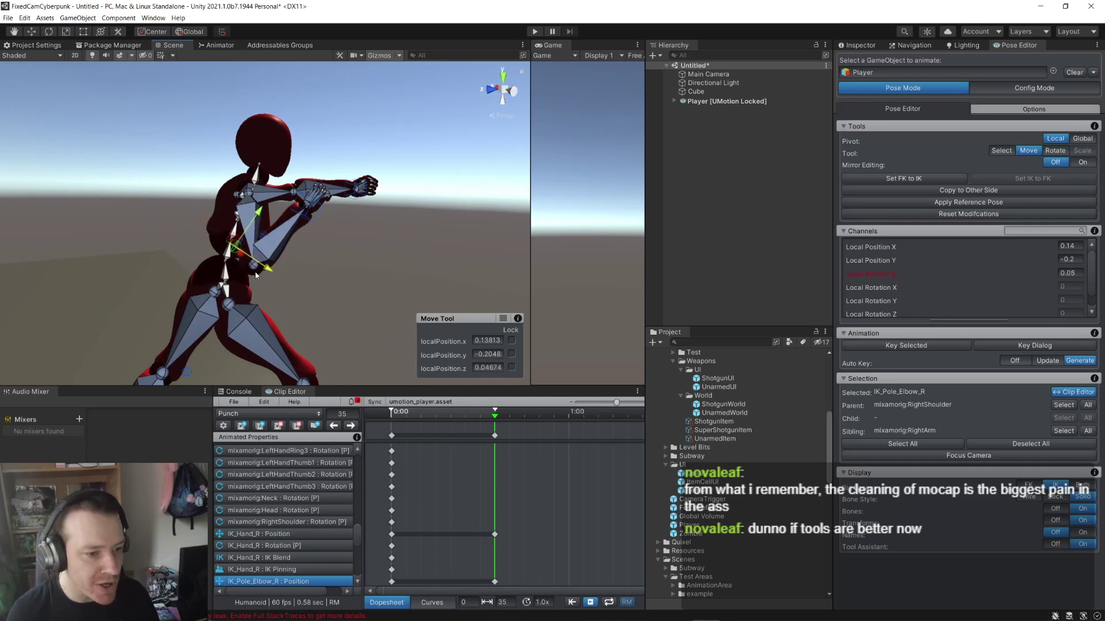
pyautogui.keyDown('alt'); pyautogui.moveTo(367, 267); pyautogui.dragTo(313, 275); pyautogui.keyUp('alt')
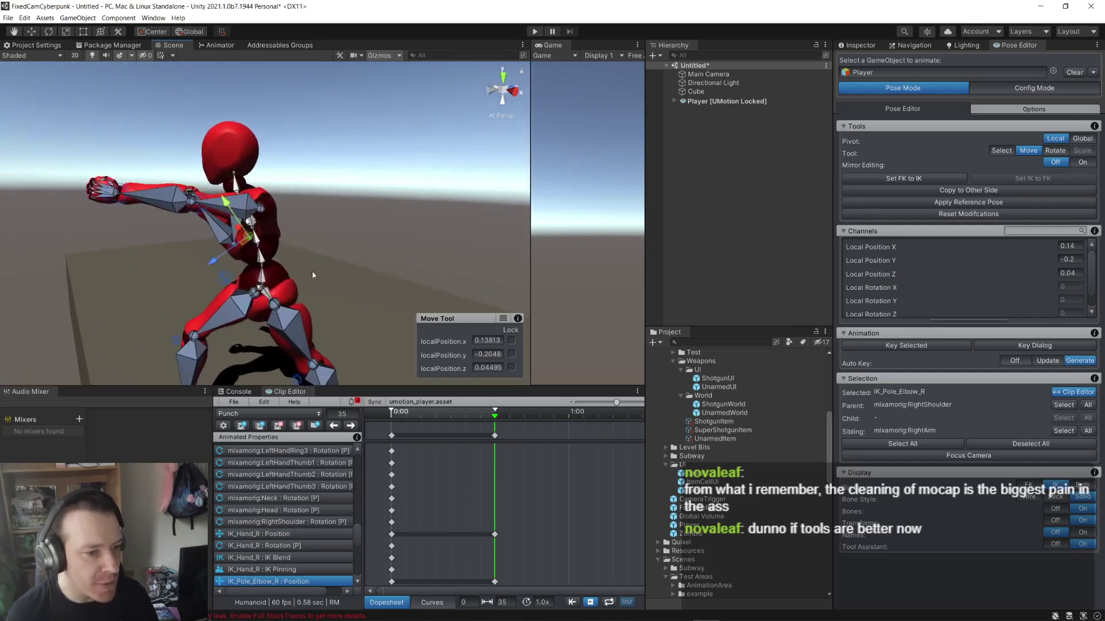
# - Twist mixamorig:Spine into the punch at frame 35 and scrub the timeline to preview the torso motion
pyautogui.click(260, 263)
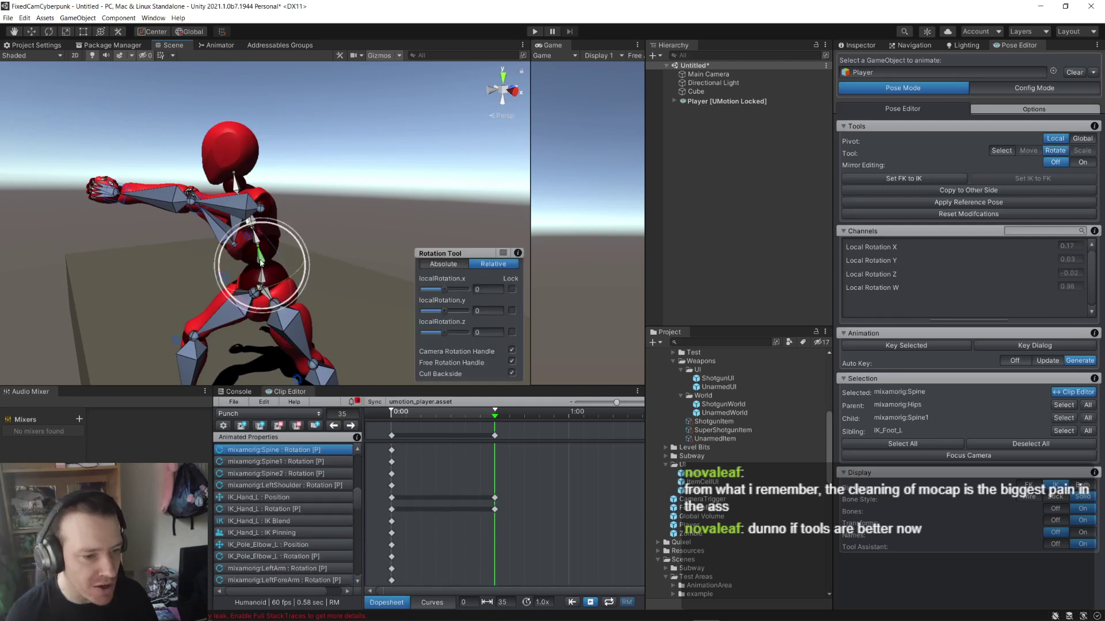
pyautogui.moveTo(280, 288); pyautogui.dragTo(359, 254)
pyautogui.scroll(5, 359, 254)
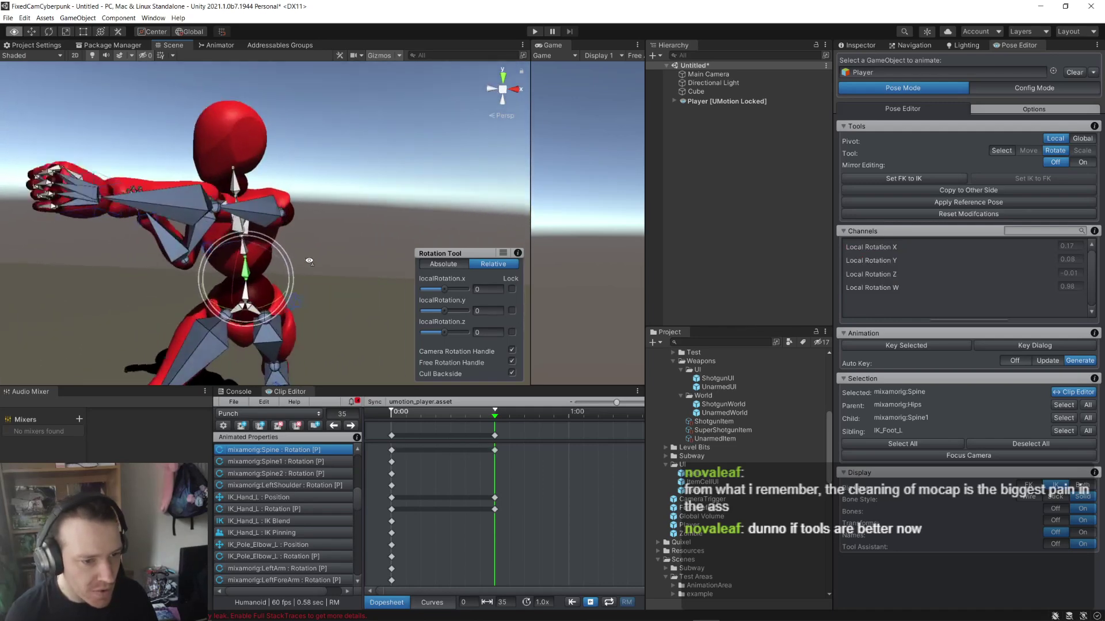
pyautogui.moveTo(495, 418)
pyautogui.mouseDown()
pyautogui.moveTo(407, 419)
pyautogui.moveTo(482, 419)
pyautogui.mouseUp()
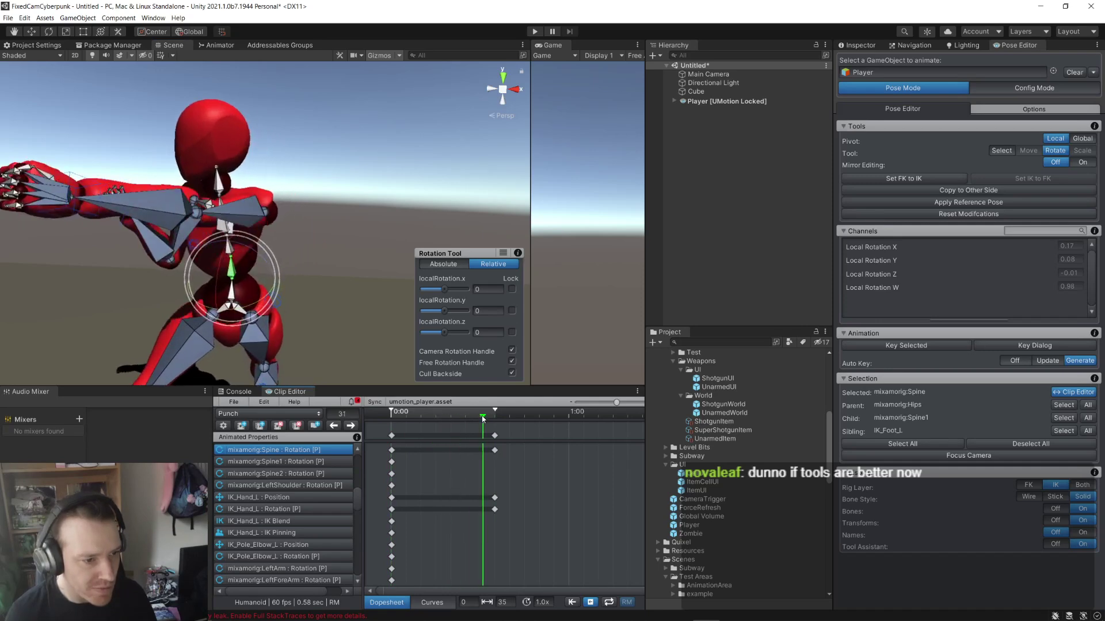
pyautogui.scroll(-4, 154, 374)
pyautogui.keyDown('alt'); pyautogui.moveTo(154, 374); pyautogui.dragTo(397, 360); pyautogui.keyUp('alt')
pyautogui.moveTo(482, 418)
pyautogui.mouseDown()
pyautogui.moveTo(493, 418)
pyautogui.moveTo(431, 422)
pyautogui.moveTo(495, 427)
pyautogui.mouseUp()
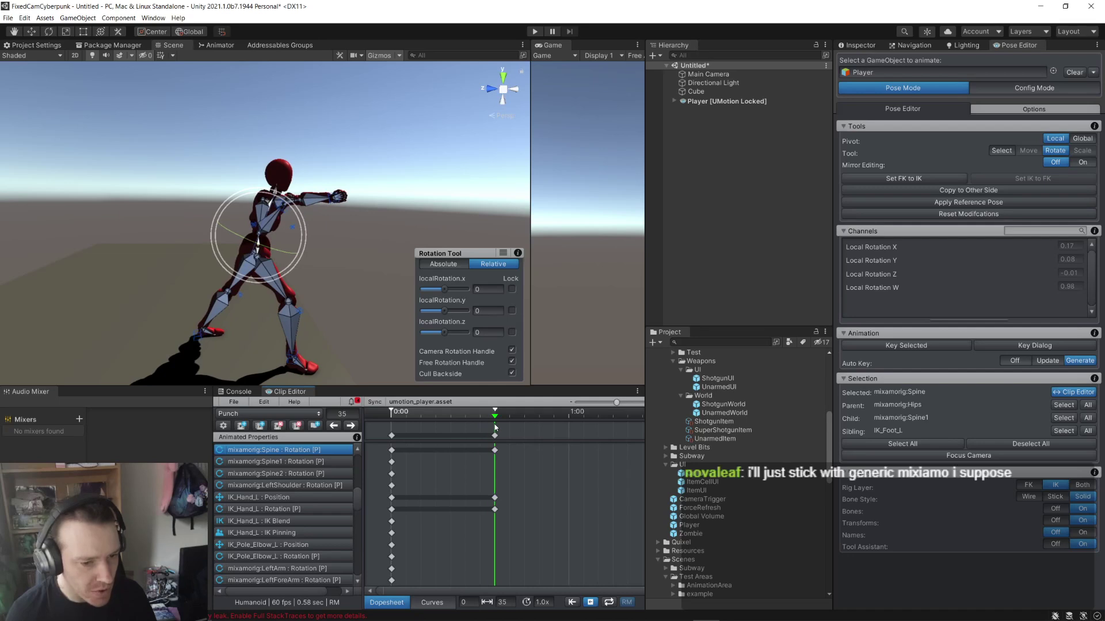
pyautogui.click(494, 437)
# - Widen the lunge by moving IK_Foot_L to about -0.19, -0.9, -0.63 and mixamorig:Hips back to a local Z of about 0.59
pyautogui.click(196, 335)
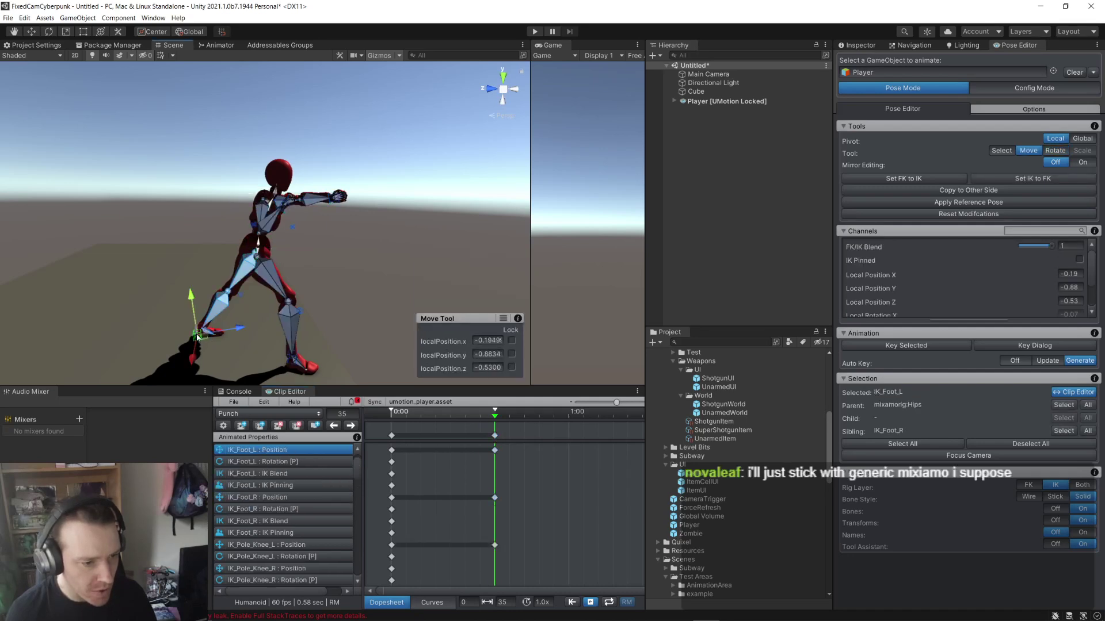
pyautogui.moveTo(240, 331); pyautogui.dragTo(226, 334)
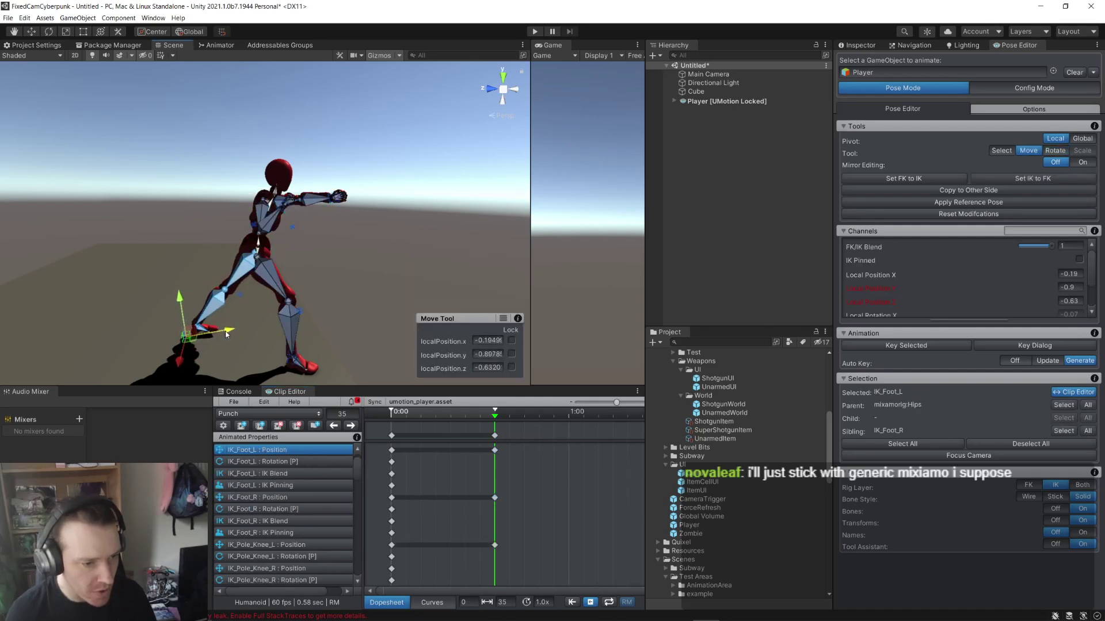
pyautogui.click(257, 254)
pyautogui.moveTo(299, 249); pyautogui.dragTo(294, 249)
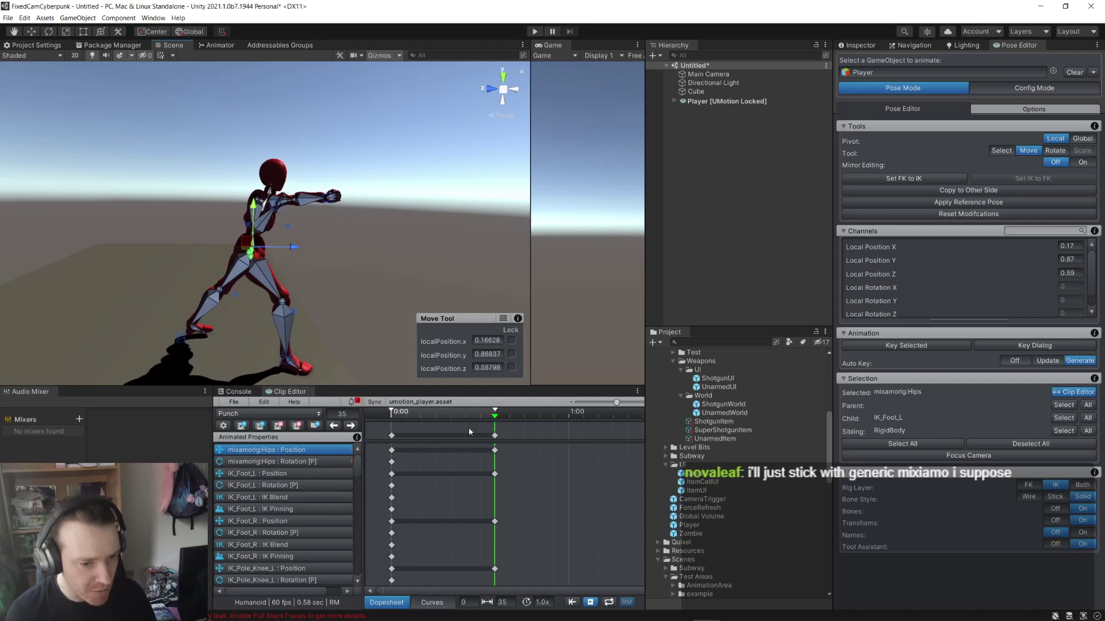
pyautogui.moveTo(498, 419)
pyautogui.mouseDown()
pyautogui.moveTo(401, 416)
pyautogui.moveTo(481, 422)
pyautogui.moveTo(489, 429)
pyautogui.moveTo(409, 427)
pyautogui.moveTo(497, 439)
pyautogui.mouseUp()
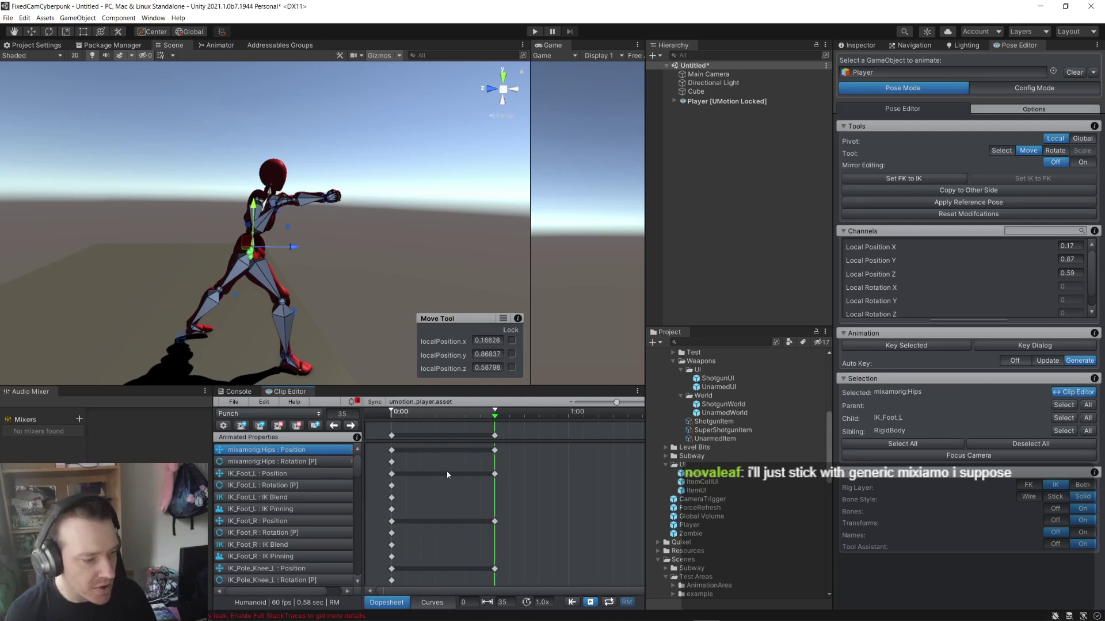
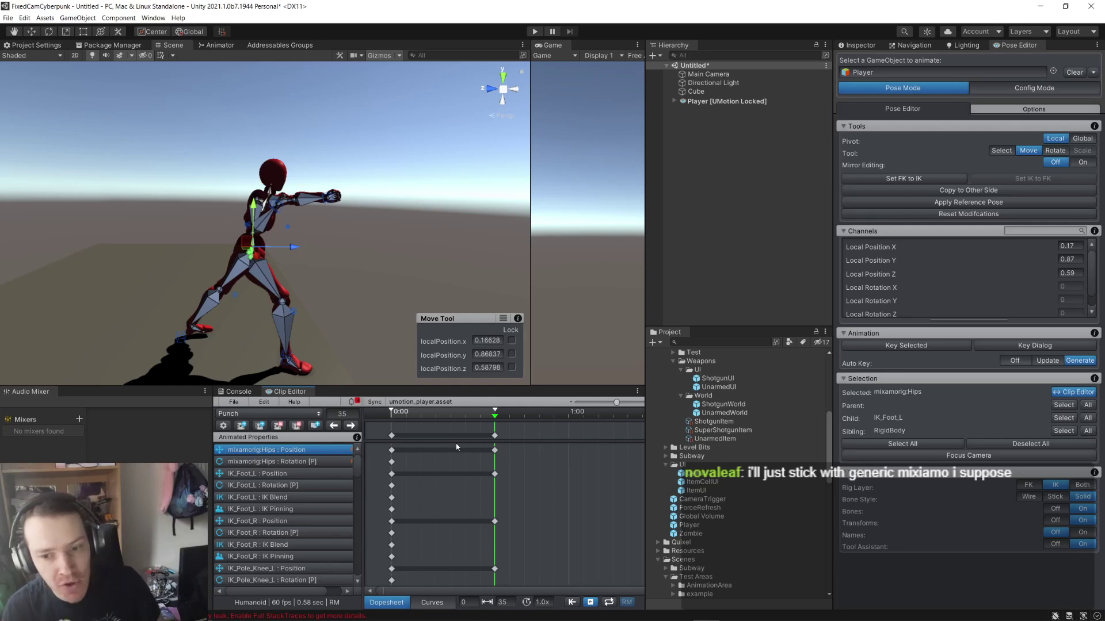
# - Rotate IK_Foot_L at frame 35 to turn the rear foot for the lunge
pyautogui.scroll(5, 345, 259)
pyautogui.keyDown('alt'); pyautogui.moveTo(345, 259); pyautogui.dragTo(312, 293); pyautogui.keyUp('alt')
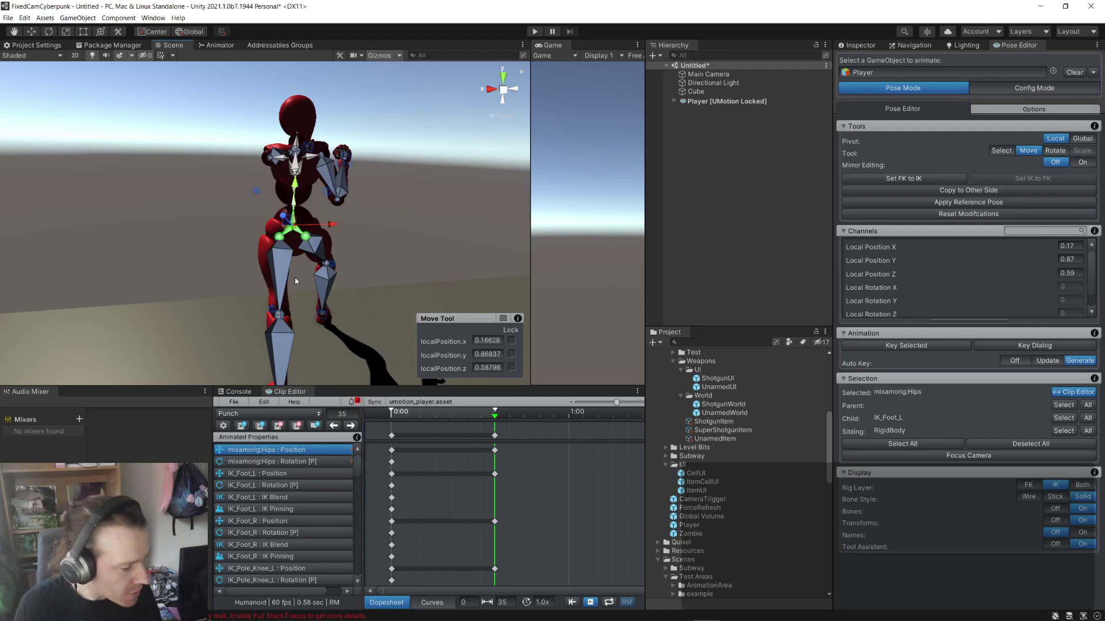
pyautogui.keyDown('alt'); pyautogui.moveTo(295, 279); pyautogui.dragTo(288, 301); pyautogui.keyUp('alt')
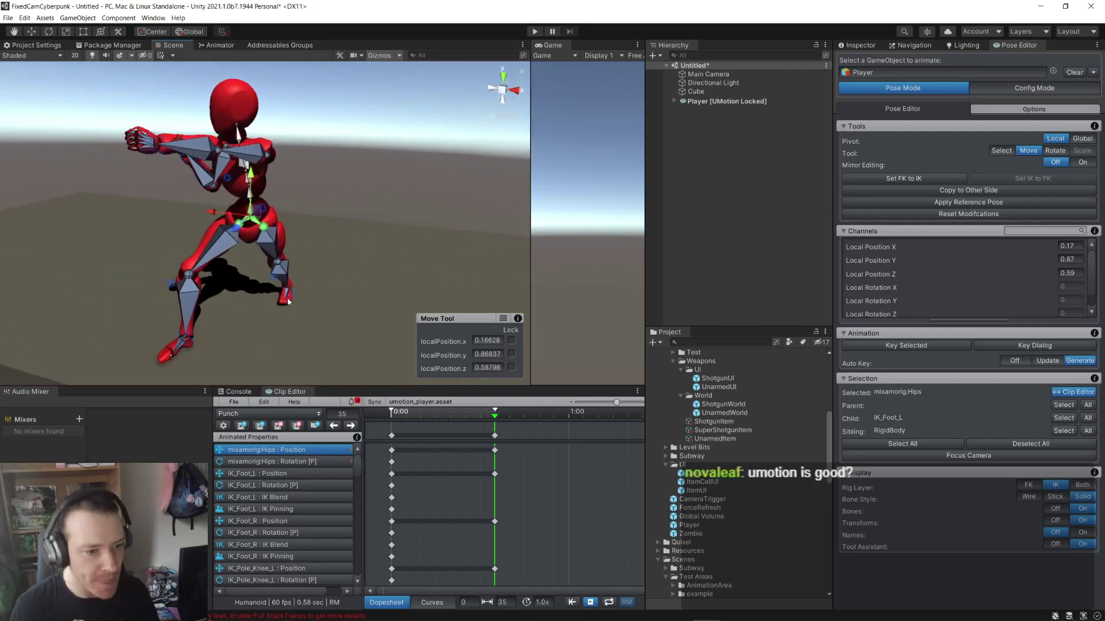
pyautogui.scroll(6, 242, 305)
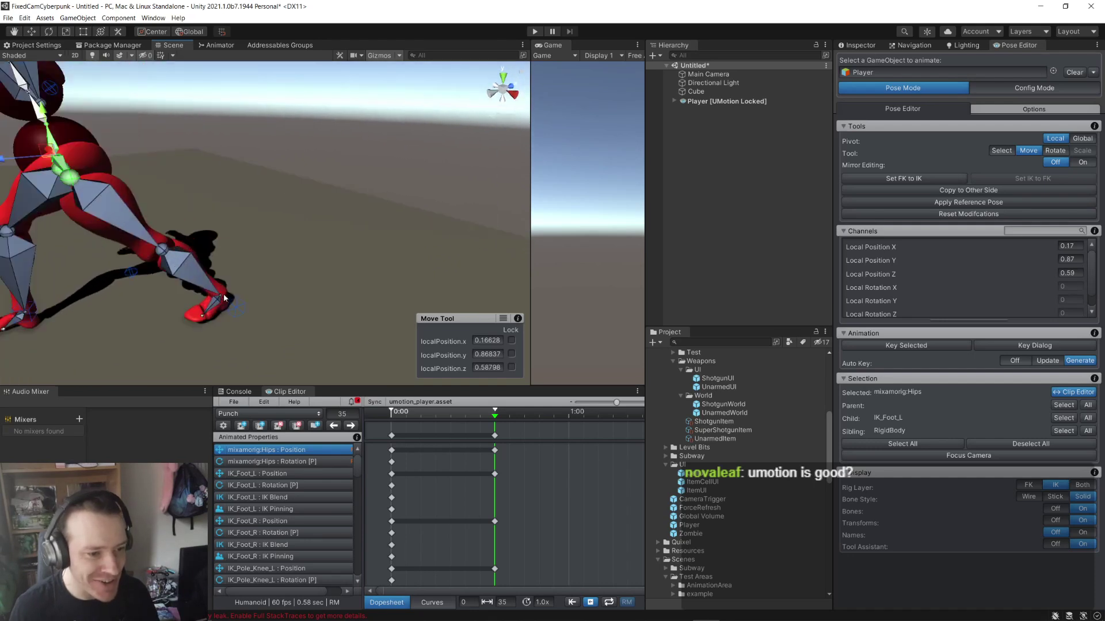
pyautogui.click(237, 310)
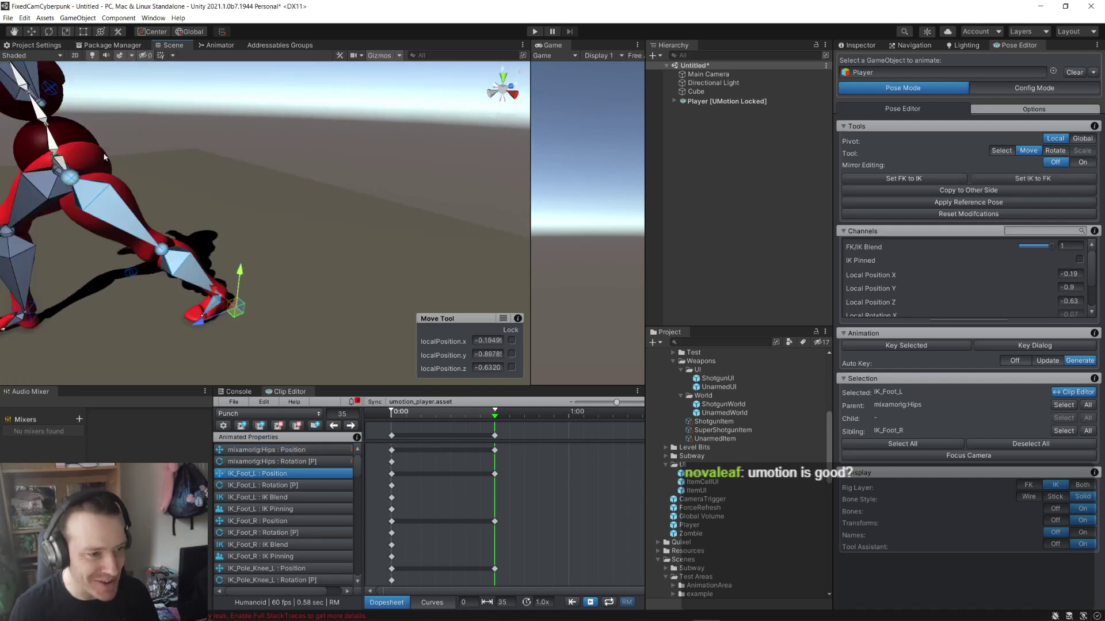
pyautogui.click(50, 33)
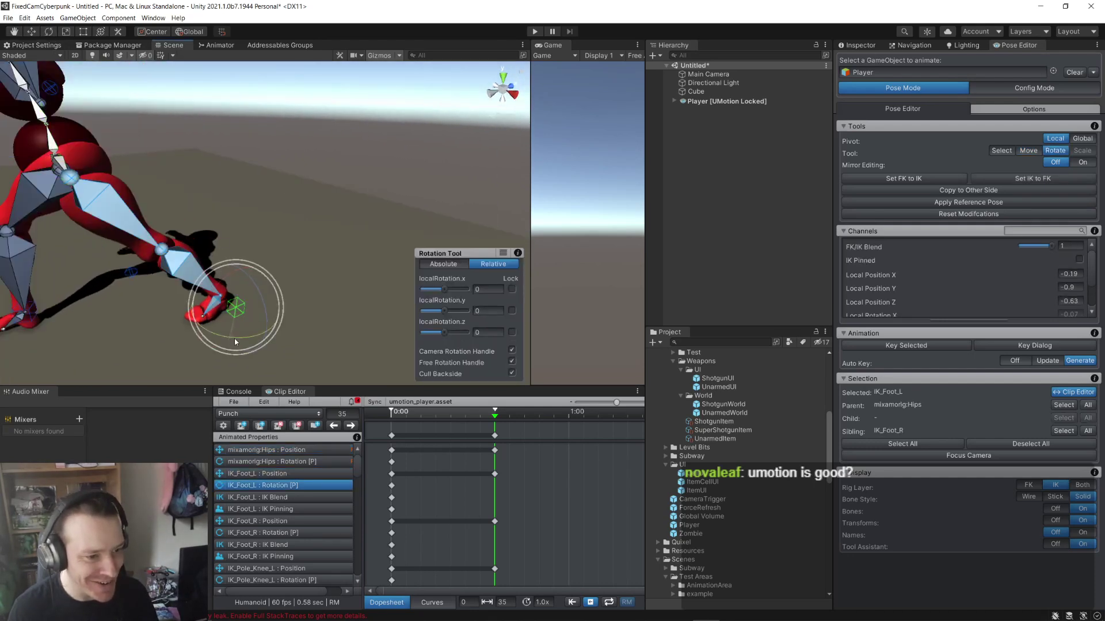
pyautogui.scroll(-3, 242, 339)
pyautogui.keyDown('alt'); pyautogui.moveTo(242, 339); pyautogui.dragTo(237, 271); pyautogui.keyUp('alt')
pyautogui.click(31, 31)
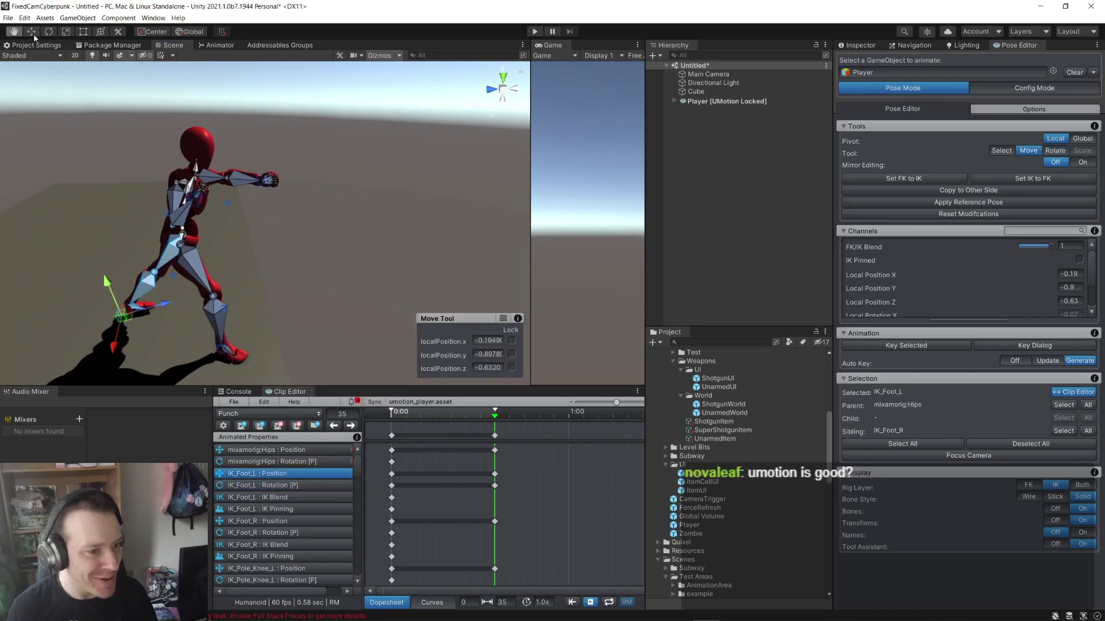
# - Reposition the punching fist by moving IK_Hand_L to about 0, 0.35, 0.39 at frame 35
pyautogui.click(328, 194)
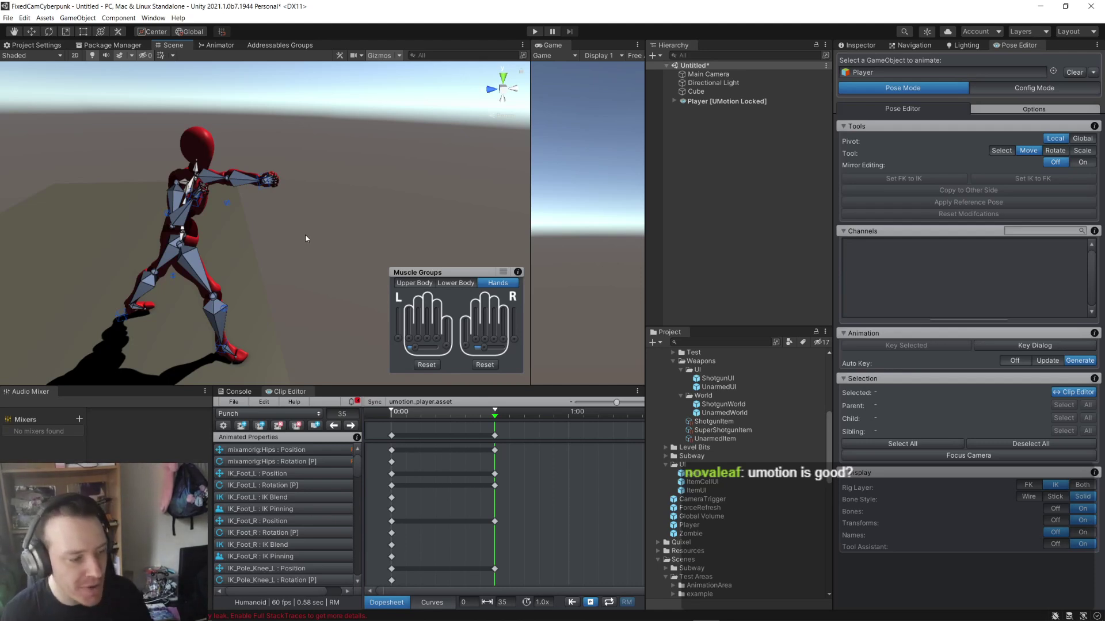
pyautogui.keyDown('alt'); pyautogui.moveTo(304, 237); pyautogui.dragTo(170, 267); pyautogui.keyUp('alt')
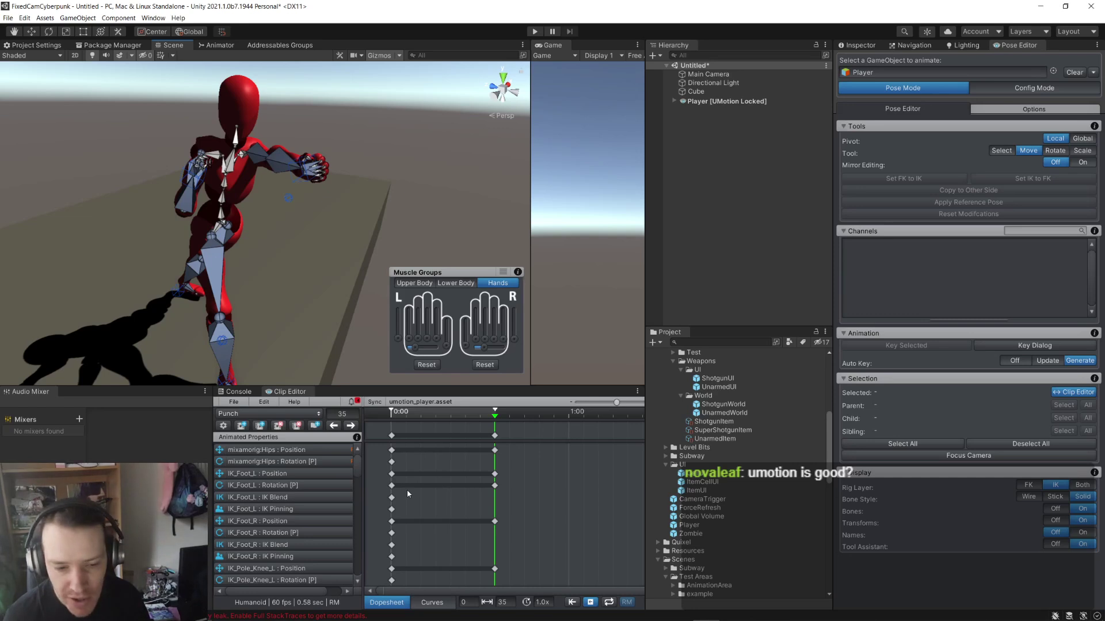
pyautogui.keyDown('alt'); pyautogui.moveTo(176, 193); pyautogui.dragTo(144, 181); pyautogui.keyUp('alt')
pyautogui.scroll(-5, 108, 241)
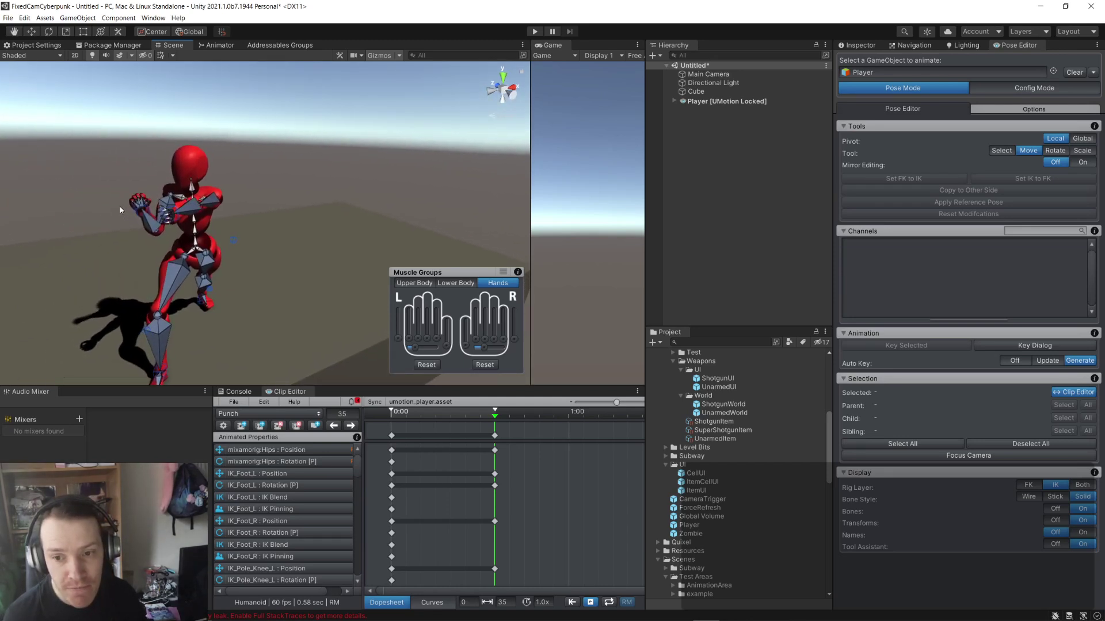
pyautogui.scroll(3, 192, 225)
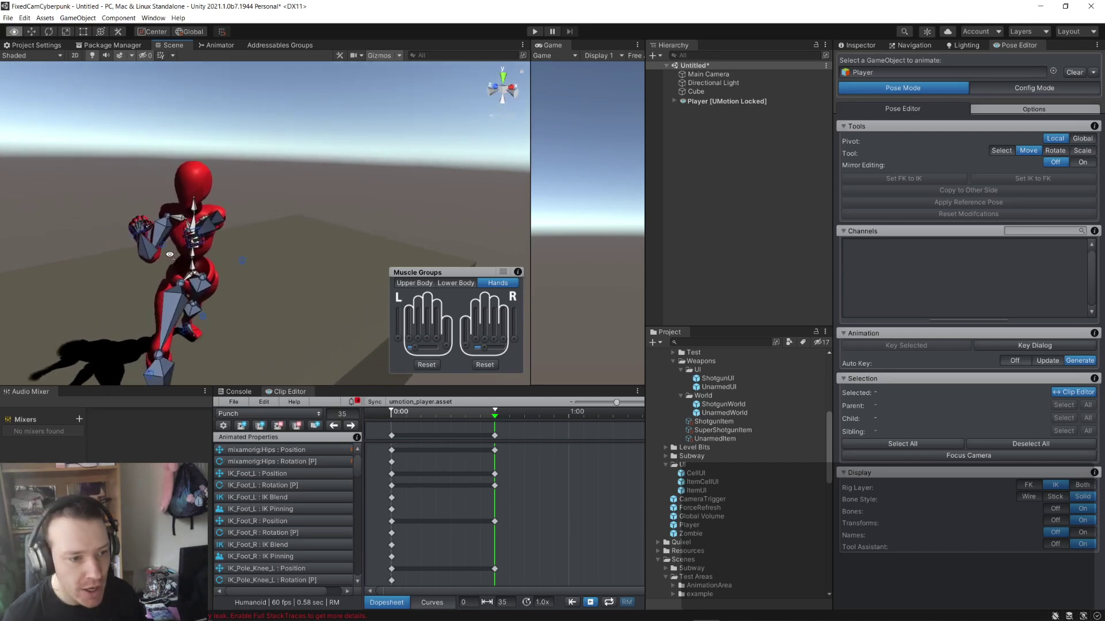
pyautogui.scroll(2, 175, 238)
pyautogui.click(177, 236)
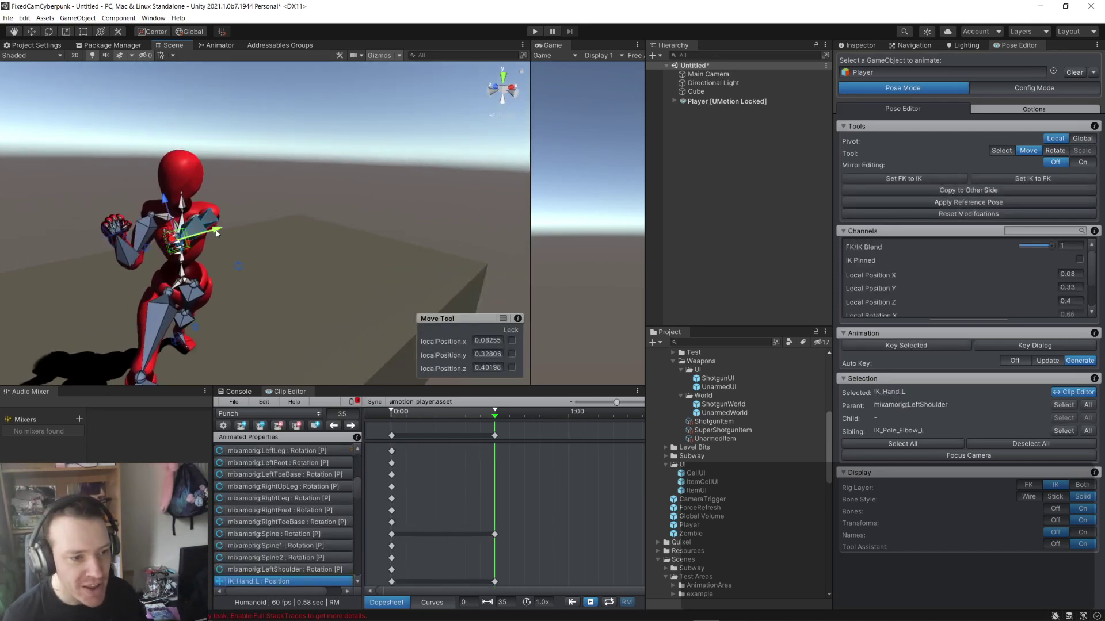
pyautogui.keyDown('alt'); pyautogui.moveTo(239, 234); pyautogui.dragTo(198, 282); pyautogui.keyUp('alt')
pyautogui.keyDown('alt'); pyautogui.scroll(6, 268, 280); pyautogui.keyUp('alt')
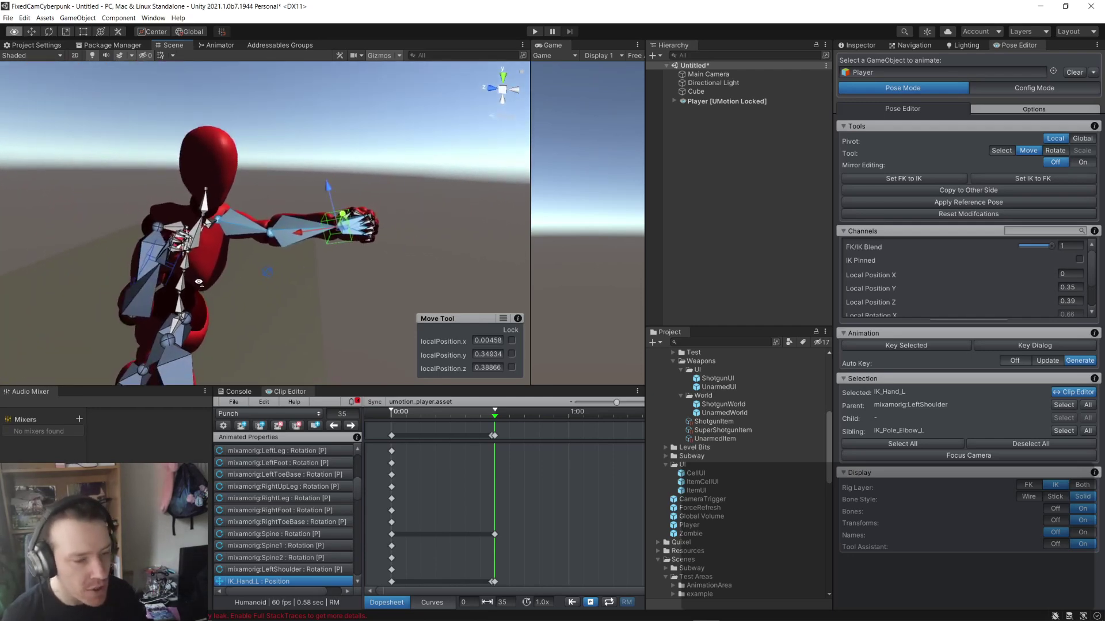
# - Consolidate the doubled end-pose keys onto frame 34 in the dopesheet
pyautogui.scroll(-3, 198, 282)
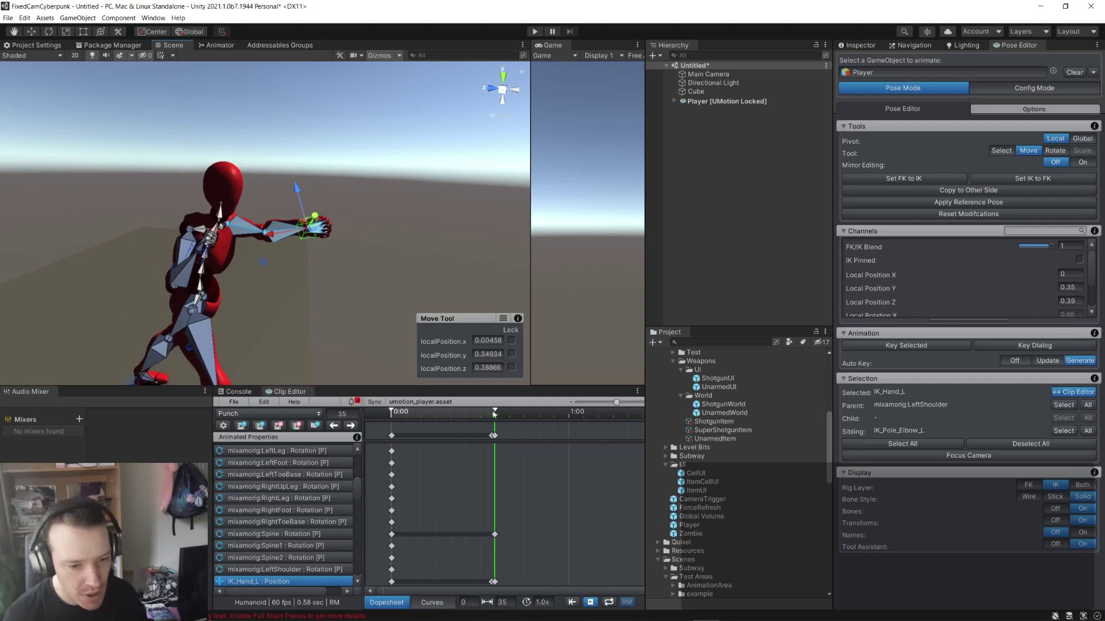
pyautogui.click(488, 425)
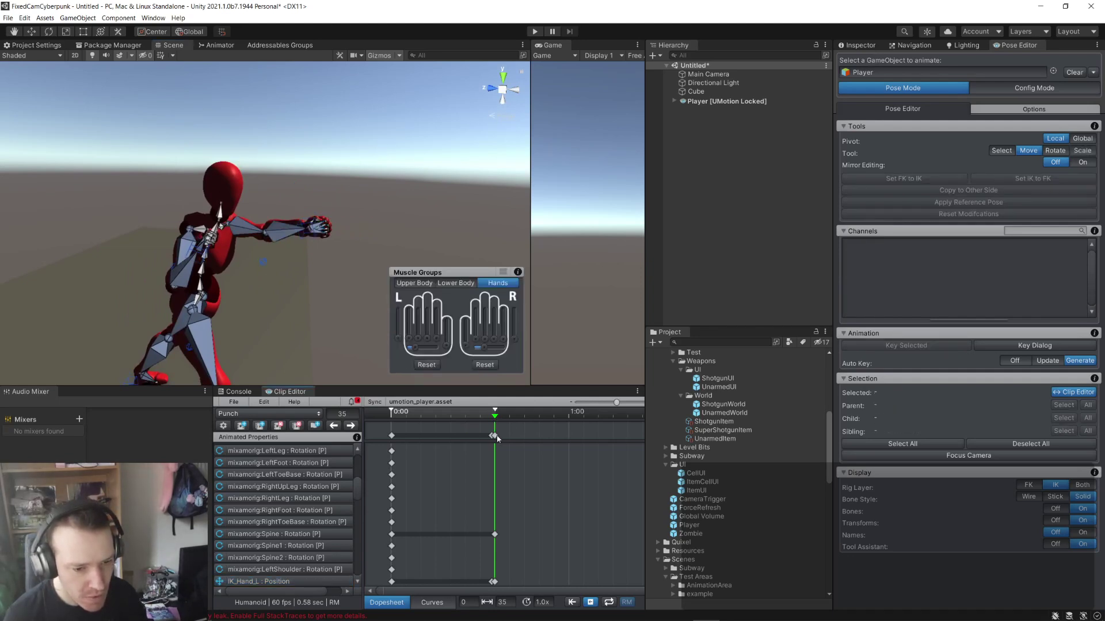
pyautogui.moveTo(498, 439)
pyautogui.mouseDown()
pyautogui.moveTo(427, 422)
pyautogui.moveTo(491, 424)
pyautogui.mouseUp()
# - Rotate mixamorig:Neck at frame 34 to re-aim the head in the extended punch pose
pyautogui.press('e')
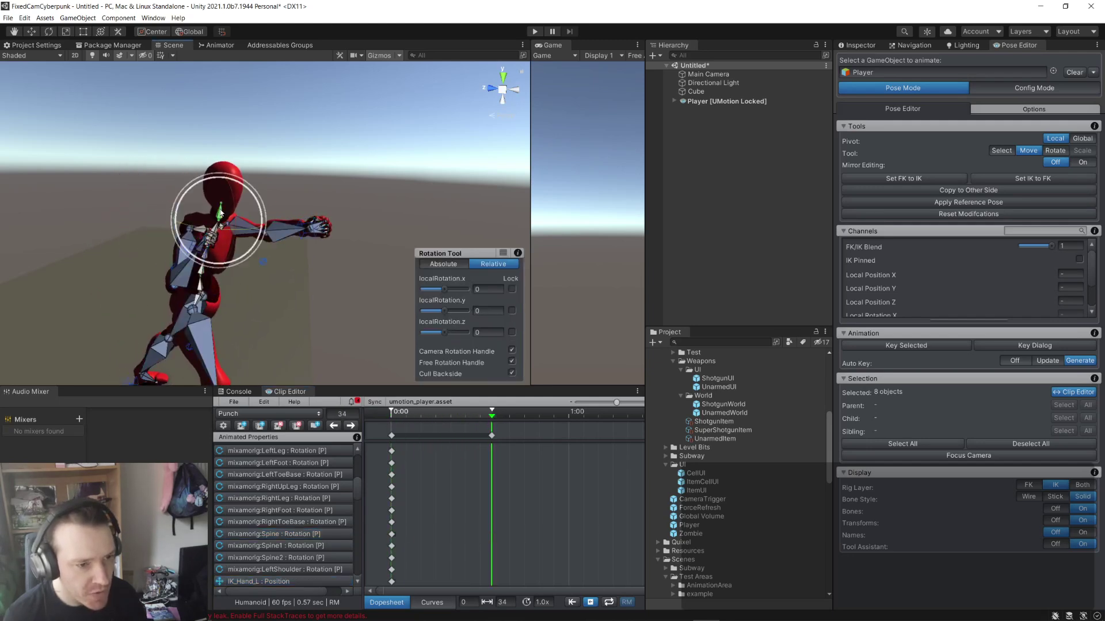
pyautogui.click(230, 218)
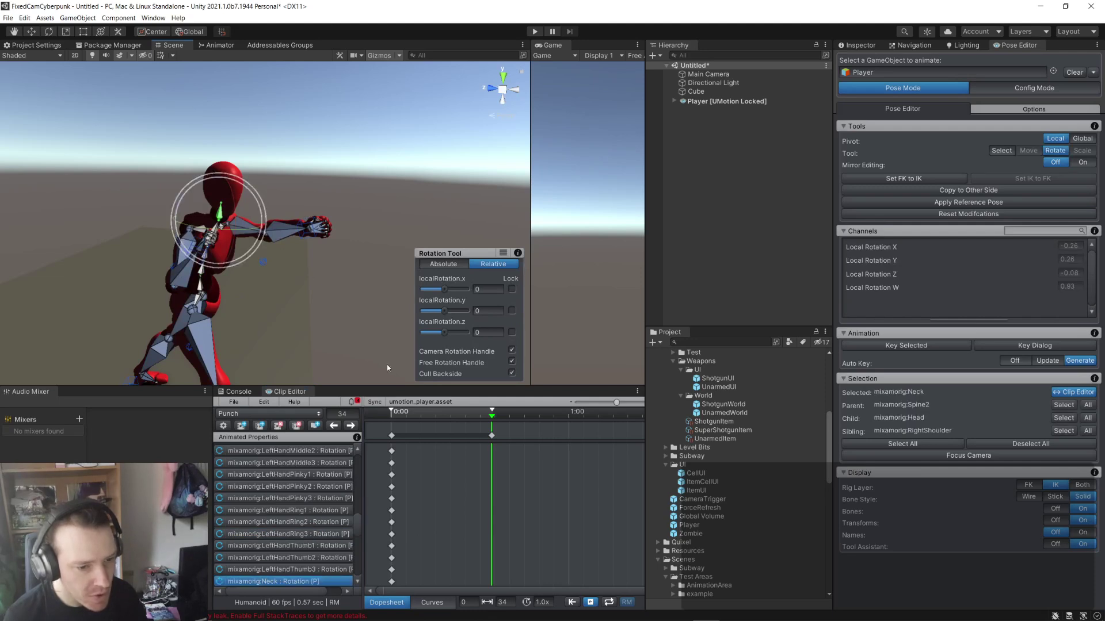
pyautogui.moveTo(492, 418); pyautogui.dragTo(470, 419)
pyautogui.click(351, 426)
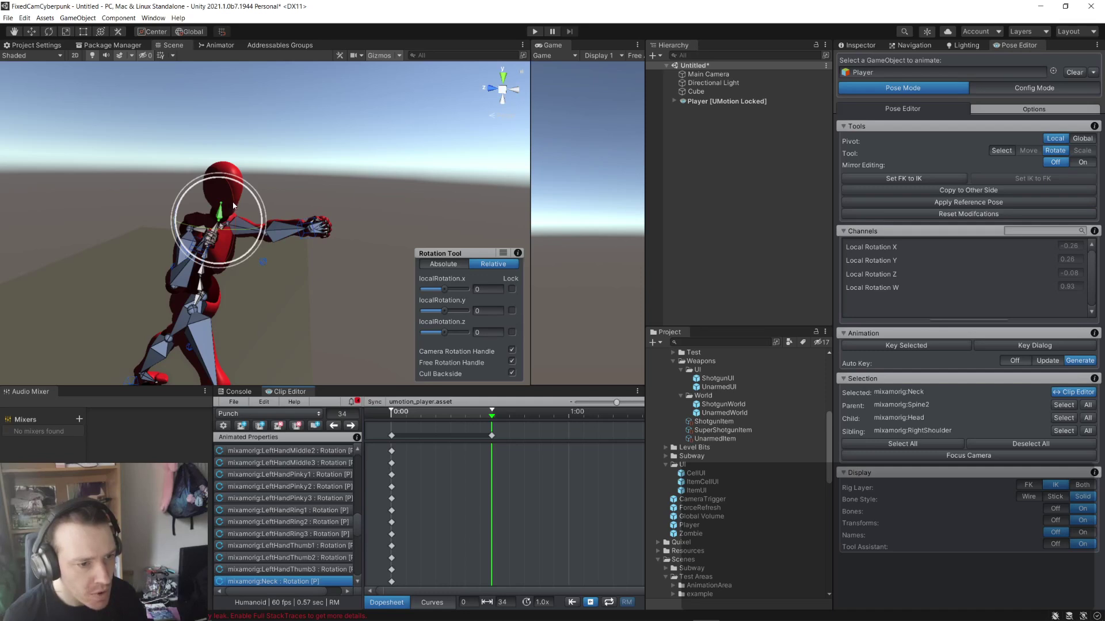
pyautogui.moveTo(234, 205); pyautogui.dragTo(443, 386)
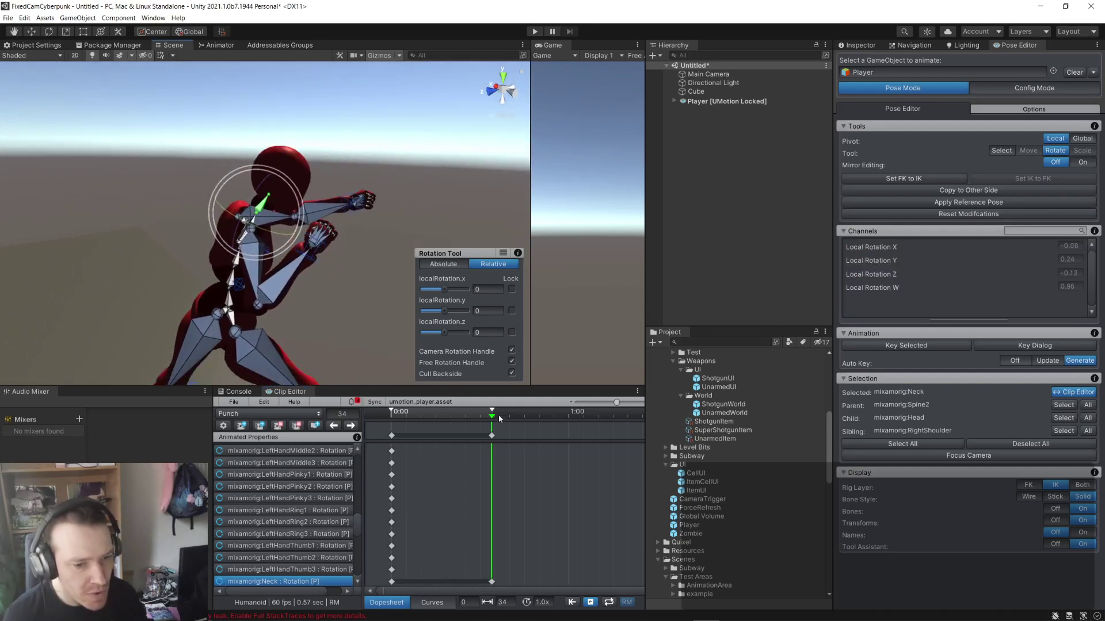
# - Rotate mixamorig:Spine at frame 33 to adjust the torso in the punch pose
pyautogui.moveTo(498, 414)
pyautogui.mouseDown()
pyautogui.moveTo(407, 412)
pyautogui.moveTo(489, 410)
pyautogui.mouseUp()
pyautogui.click(235, 278)
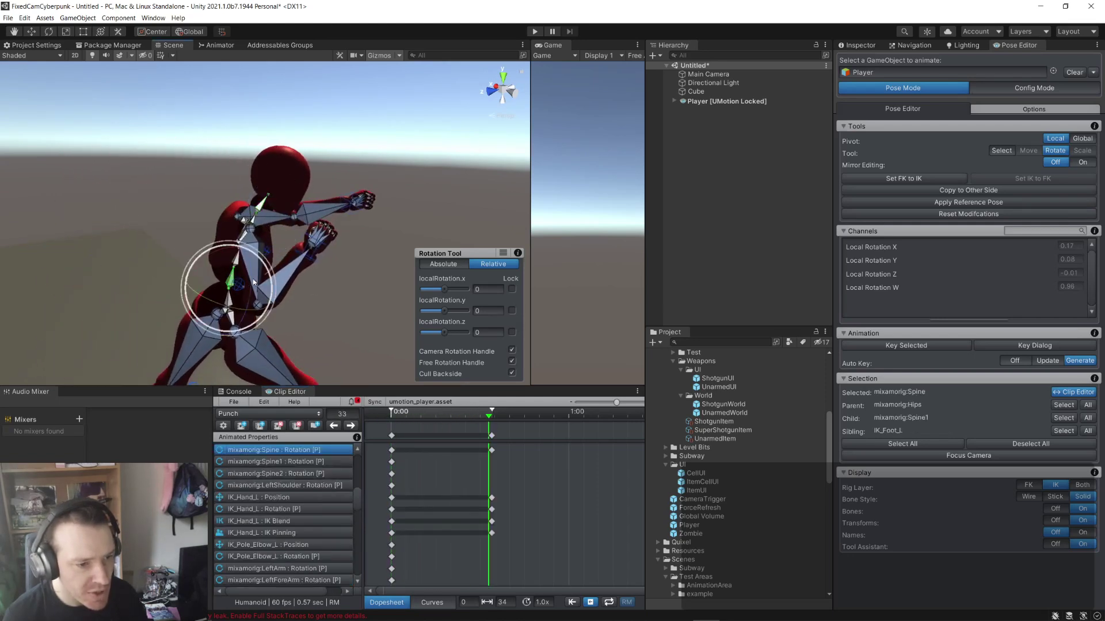
pyautogui.moveTo(266, 269); pyautogui.dragTo(289, 279)
pyautogui.click(364, 286)
pyautogui.scroll(3, 276, 254)
# - Try another rotation of mixamorig:Neck at frame 33 and undo it
pyautogui.click(308, 269)
pyautogui.click(325, 213)
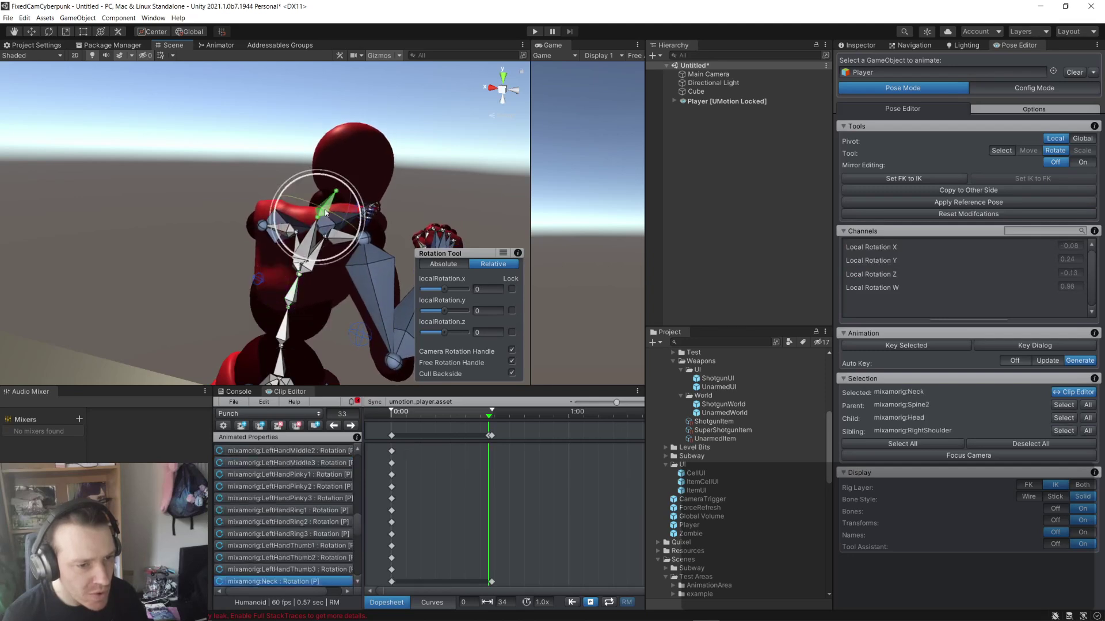
pyautogui.moveTo(313, 214); pyautogui.dragTo(198, 269)
pyautogui.hotkey('ctrl', 'z')
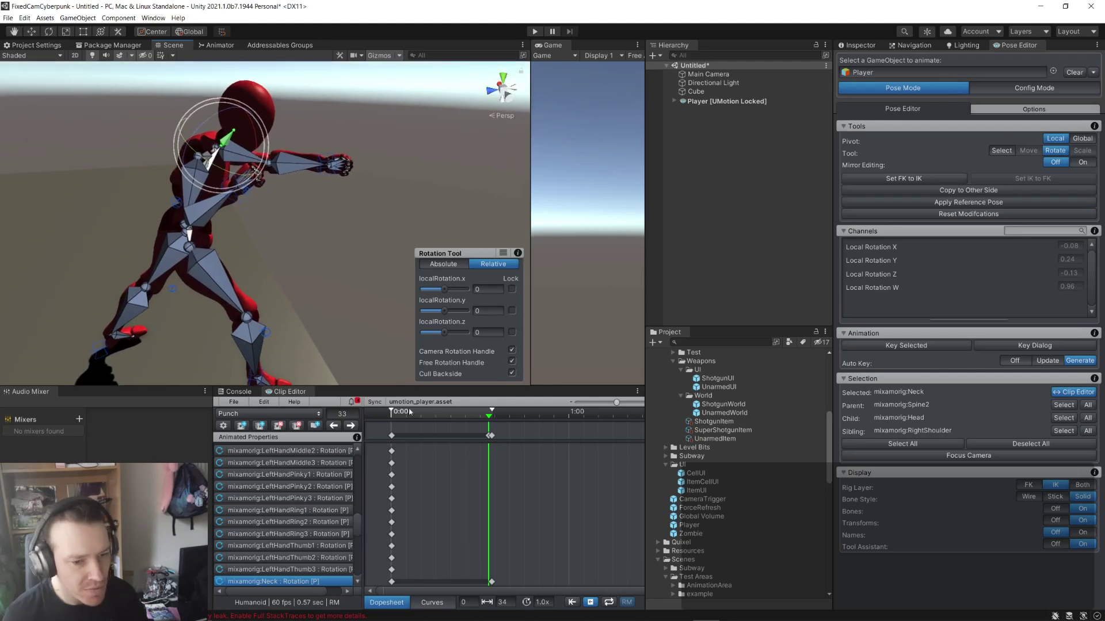
# - Merge the doubled end-pose keys onto frame 33 in the dopesheet and clear the bone selection
pyautogui.click(491, 436)
pyautogui.moveTo(490, 436); pyautogui.dragTo(489, 411)
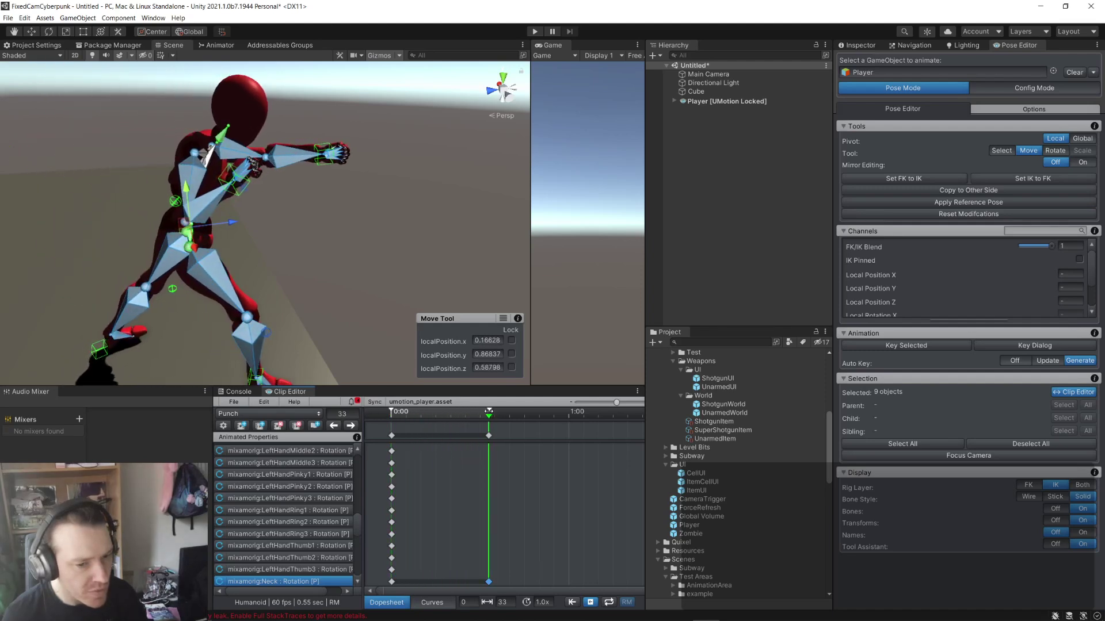
pyautogui.moveTo(253, 214)
pyautogui.keyDown('alt'); pyautogui.mouseDown()
pyautogui.moveTo(289, 229)
pyautogui.moveTo(210, 192)
pyautogui.moveTo(222, 209)
pyautogui.moveTo(215, 199)
pyautogui.moveTo(347, 204)
pyautogui.moveTo(468, 192)
pyautogui.moveTo(384, 224)
pyautogui.moveTo(402, 217)
pyautogui.moveTo(259, 203)
pyautogui.mouseUp(); pyautogui.keyUp('alt')
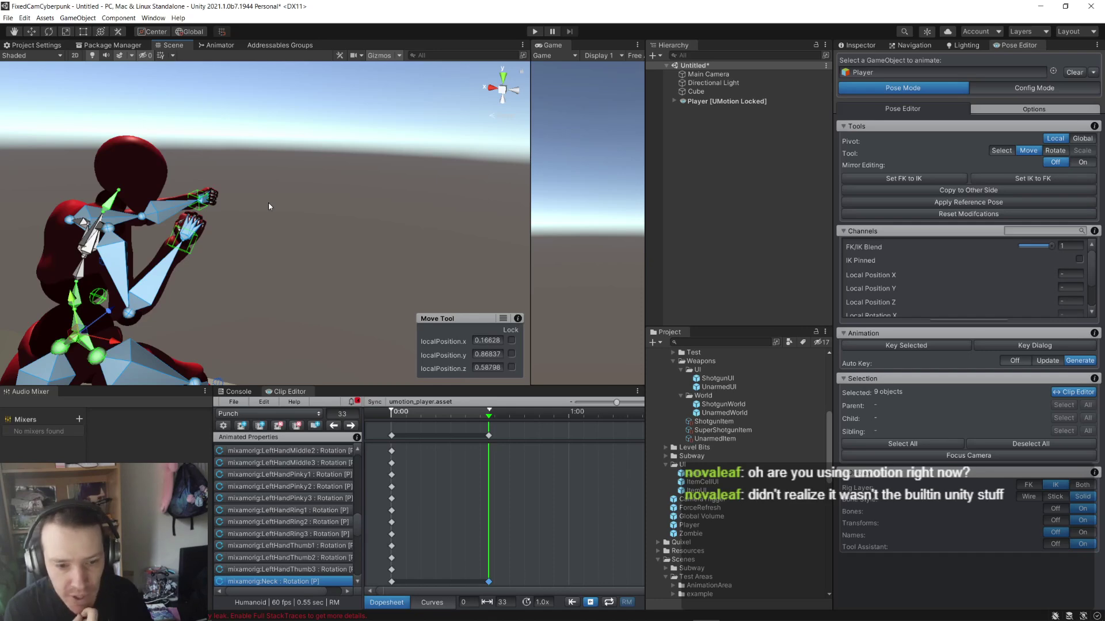
pyautogui.keyDown('alt'); pyautogui.moveTo(254, 201); pyautogui.dragTo(380, 260); pyautogui.keyUp('alt')
pyautogui.click(380, 260)
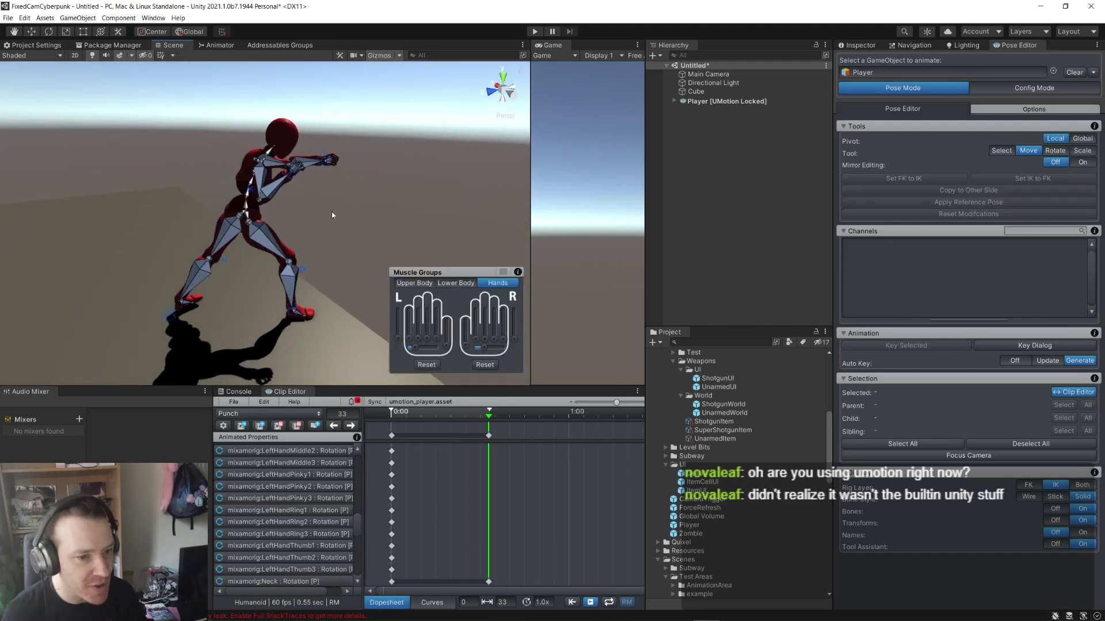
# - Adjust the left toe bend slightly through the Lower Body muscle group at frame 33
pyautogui.click(450, 284)
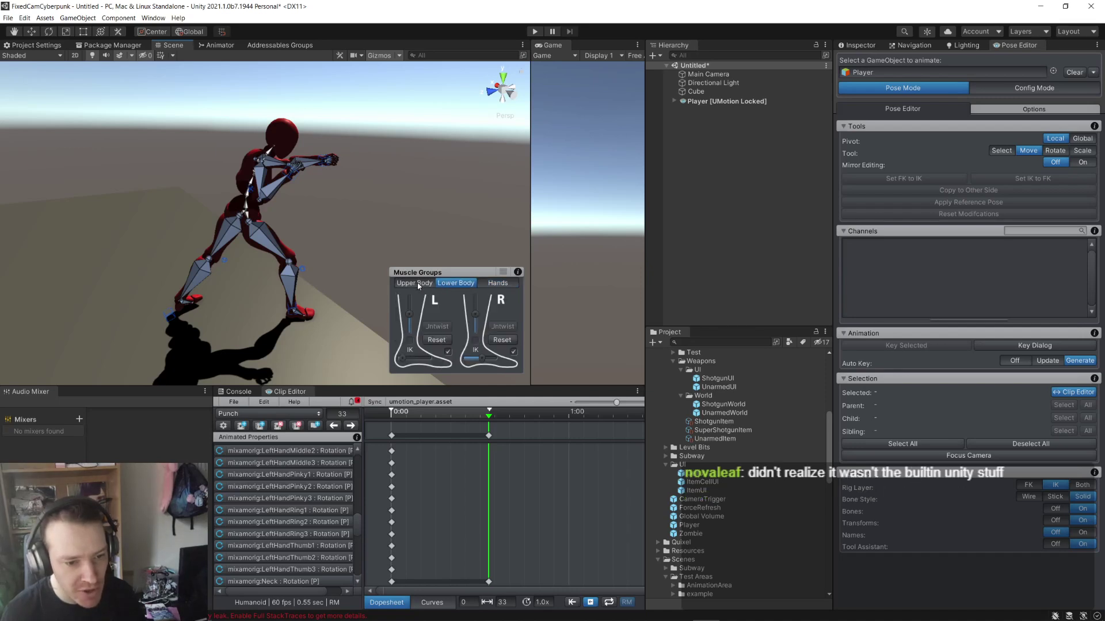
pyautogui.moveTo(402, 359)
pyautogui.mouseDown()
pyautogui.moveTo(423, 361)
pyautogui.moveTo(409, 362)
pyautogui.mouseUp()
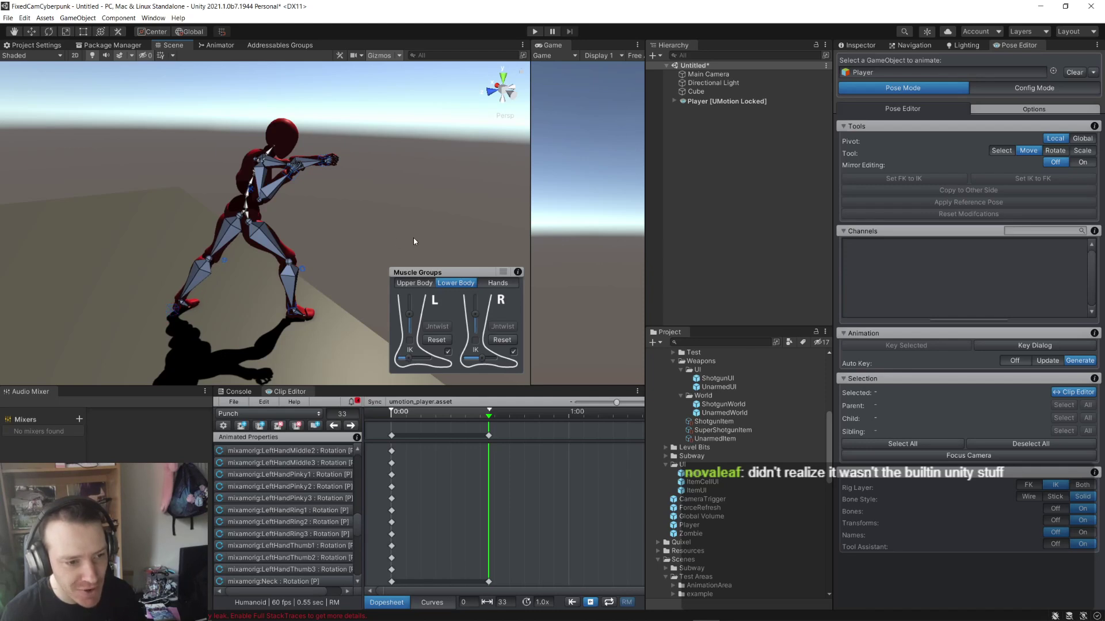
pyautogui.moveTo(414, 239)
pyautogui.mouseDown(button='right')
pyautogui.moveTo(382, 202)
pyautogui.moveTo(111, 193)
pyautogui.moveTo(230, 204)
pyautogui.moveTo(418, 255)
pyautogui.mouseUp(button='right')
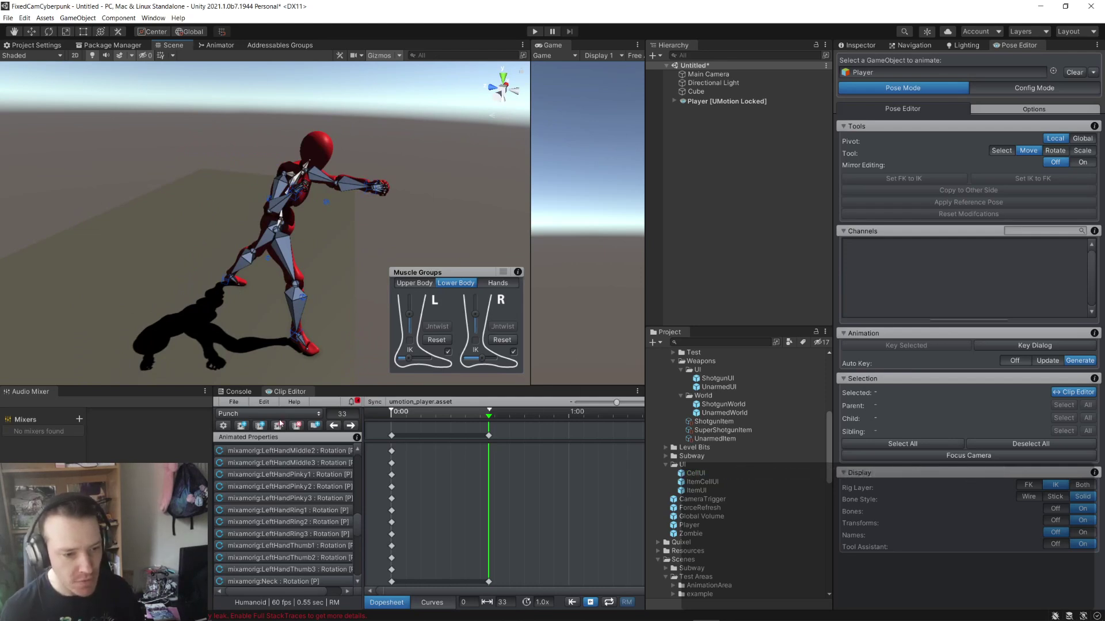
pyautogui.moveTo(366, 282); pyautogui.dragTo(418, 217, button='right')
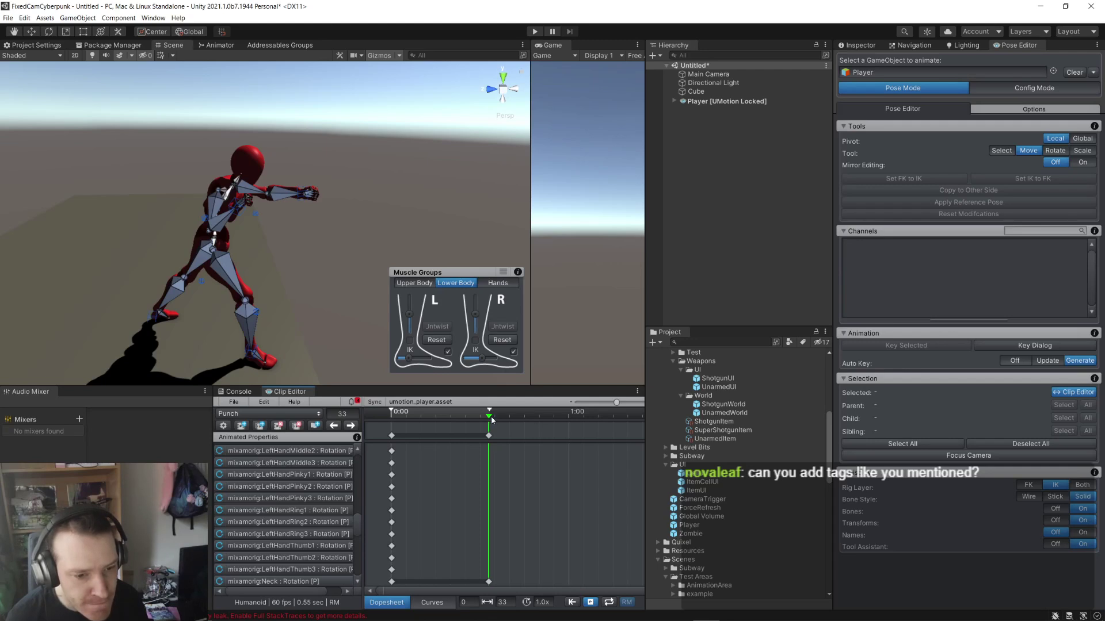
# - Copy all start-pose keys from frame 0 to frame 60 so the punch returns to its stance
pyautogui.click(391, 437)
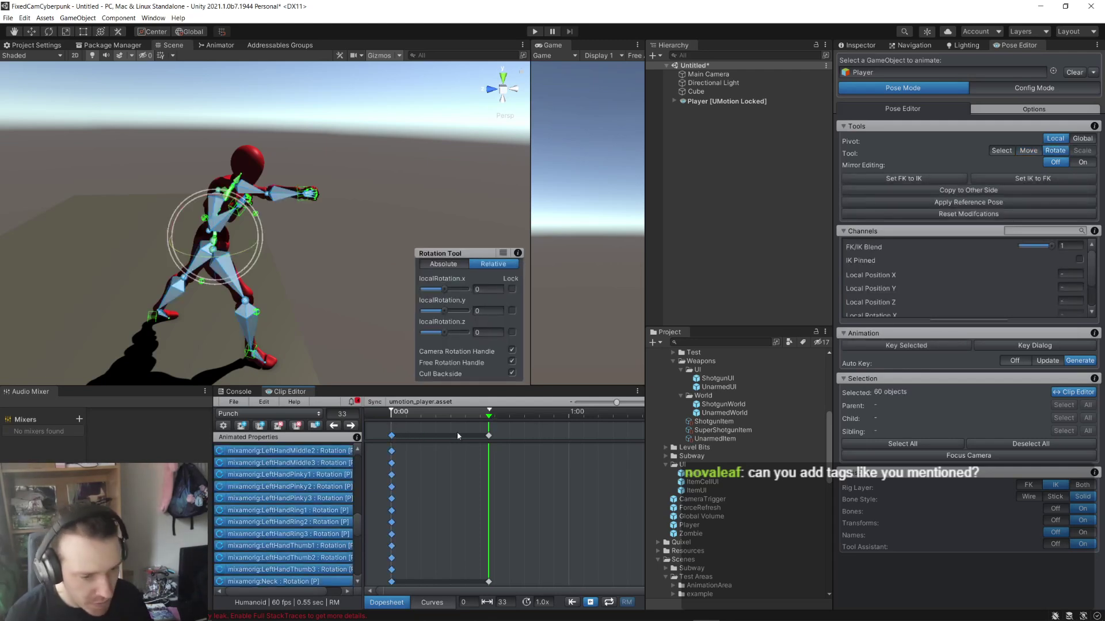
pyautogui.moveTo(492, 413); pyautogui.dragTo(566, 439)
pyautogui.hotkey('ctrl', 'v')
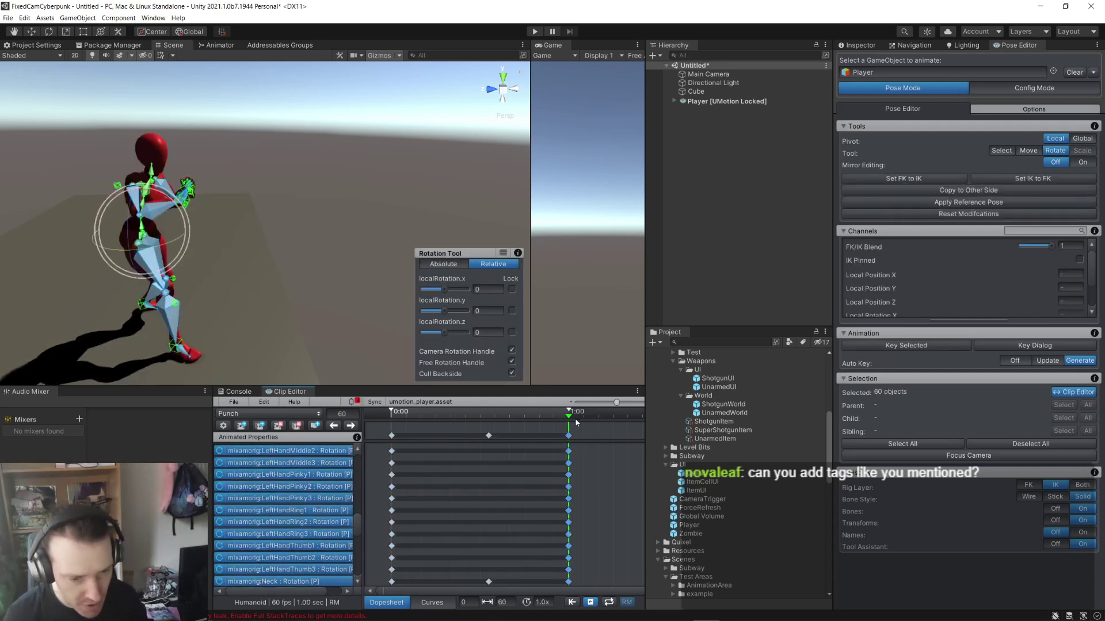
# - Shorten the clip by moving the punch-pose keys to frame 14 and the return-pose keys to frame 22
pyautogui.moveTo(460, 427); pyautogui.dragTo(389, 444)
pyautogui.moveTo(481, 448); pyautogui.dragTo(422, 439)
pyautogui.press('w')
pyautogui.click(488, 435)
pyautogui.keyDown('shift'); pyautogui.click(568, 435); pyautogui.keyUp('shift')
pyautogui.moveTo(566, 440); pyautogui.dragTo(448, 448)
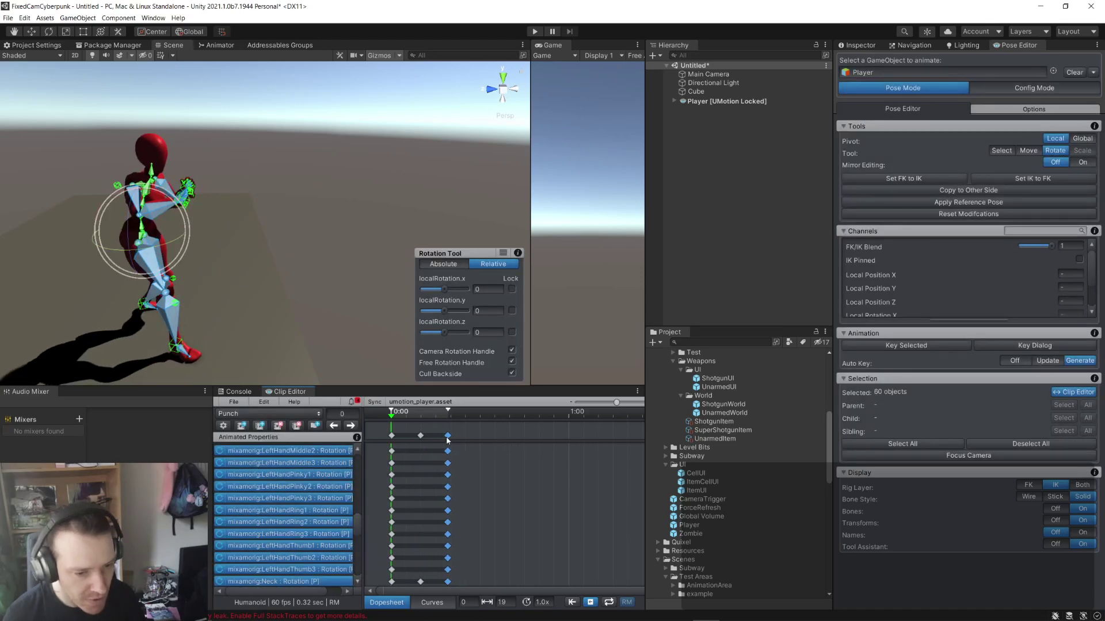
pyautogui.moveTo(448, 441)
pyautogui.mouseDown()
pyautogui.moveTo(432, 441)
pyautogui.moveTo(461, 440)
pyautogui.mouseUp()
pyautogui.click(420, 435)
pyautogui.press('w')
pyautogui.press('e')
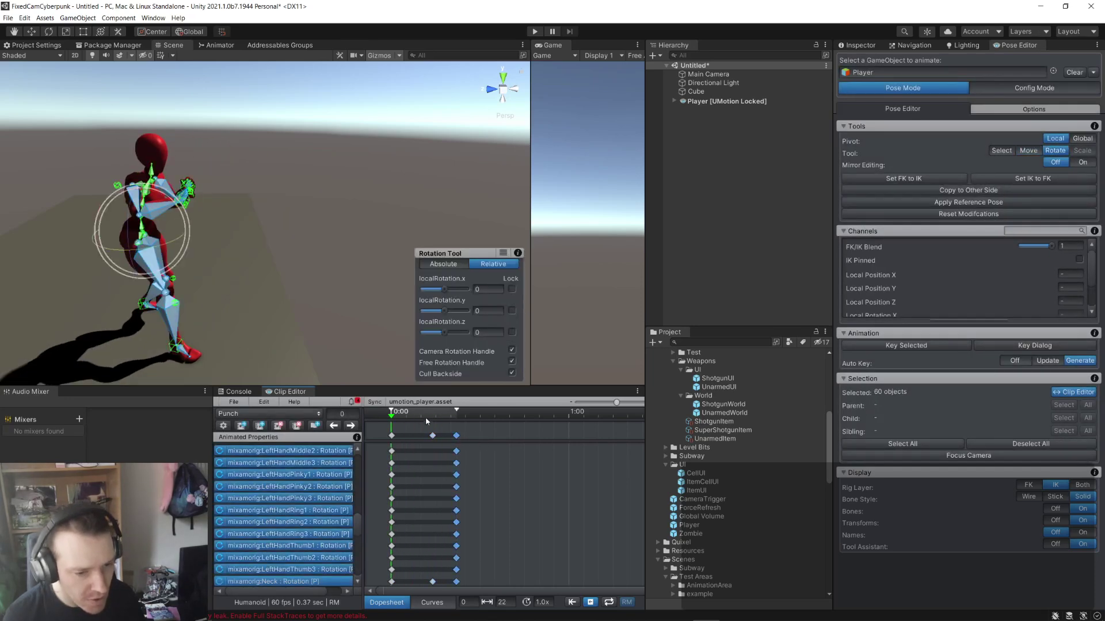
# - Play the Punch clip and scrub between frames 0 and 22 to check its timing
pyautogui.click(406, 416)
pyautogui.press('space')
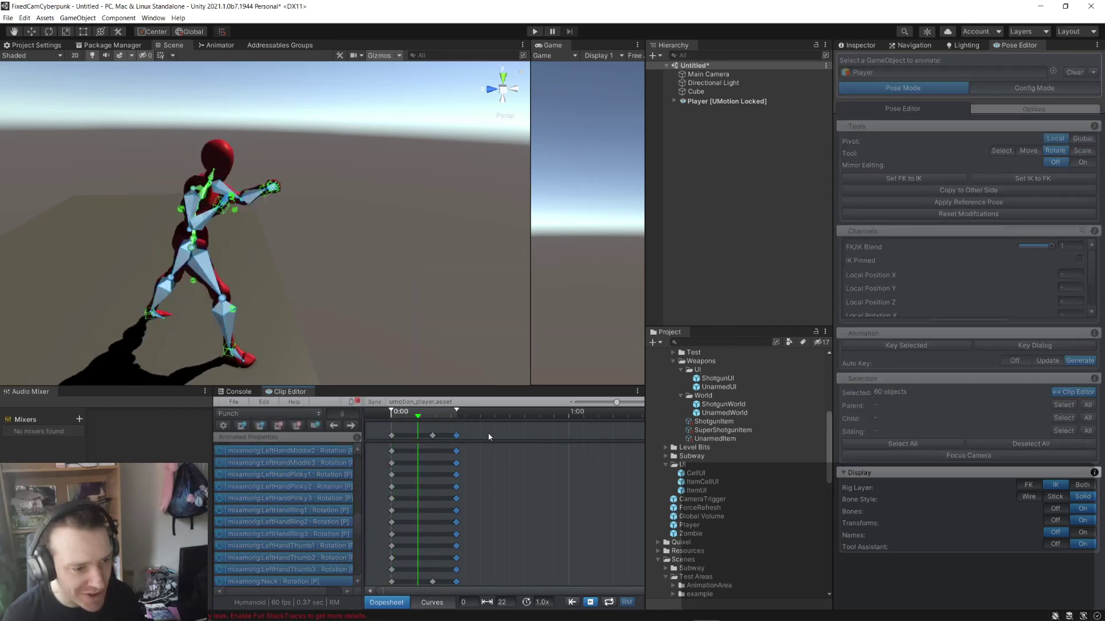
pyautogui.press('space')
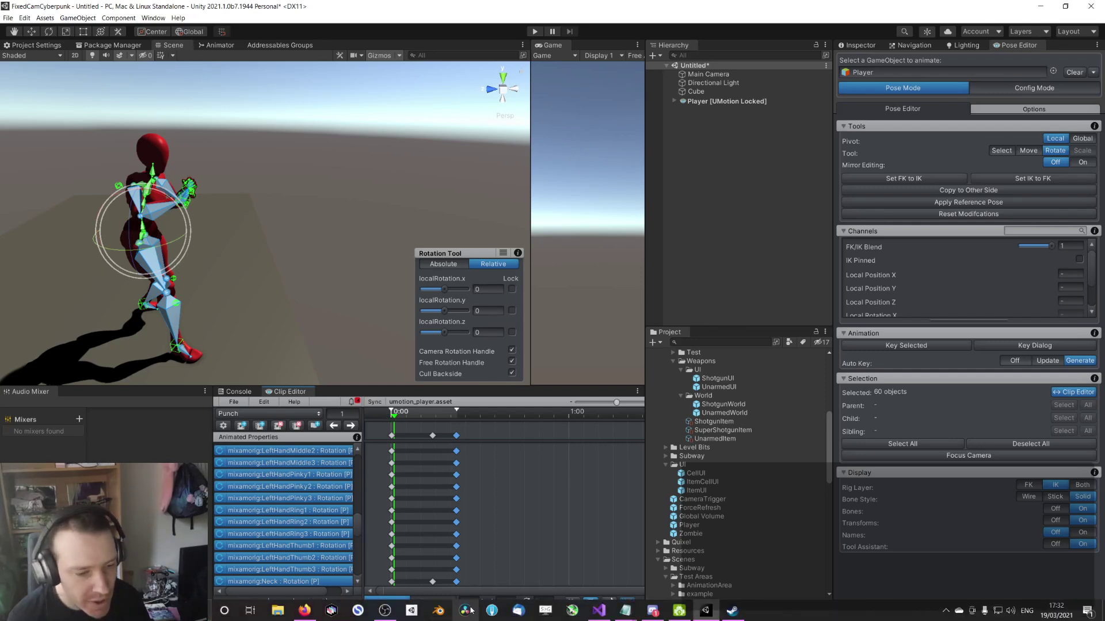
pyautogui.click(393, 417)
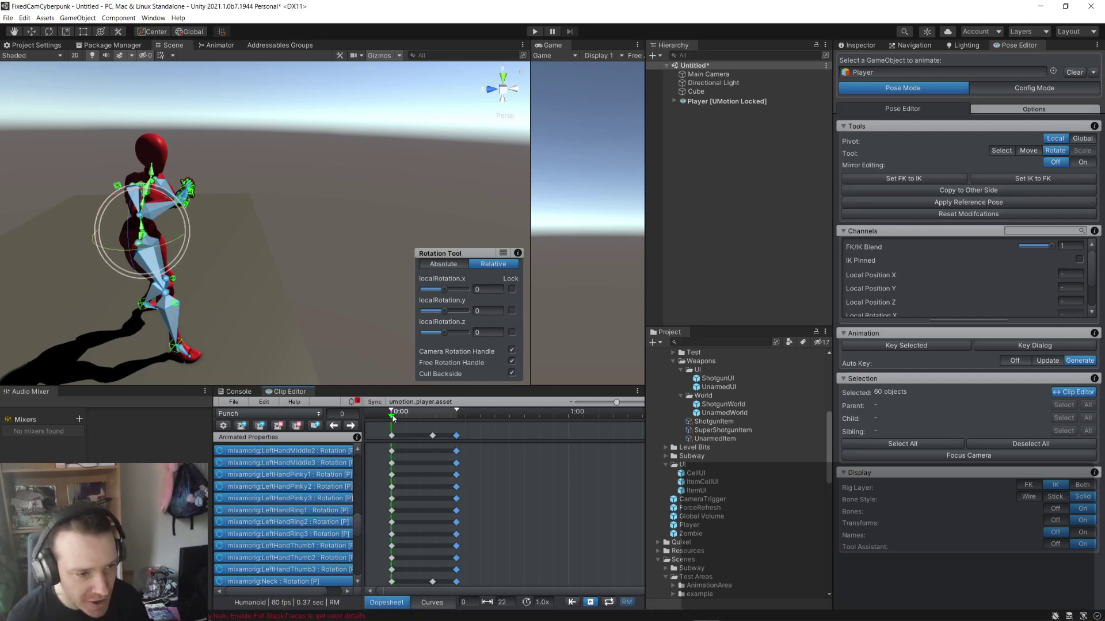
pyautogui.moveTo(393, 418); pyautogui.dragTo(456, 413)
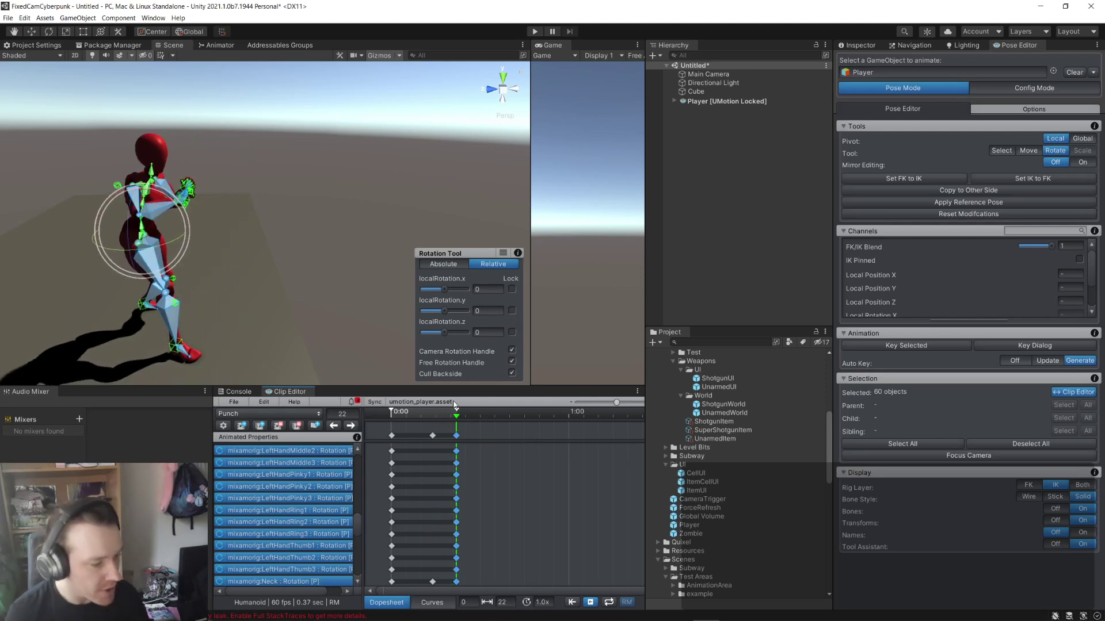
pyautogui.moveTo(457, 420); pyautogui.dragTo(393, 419)
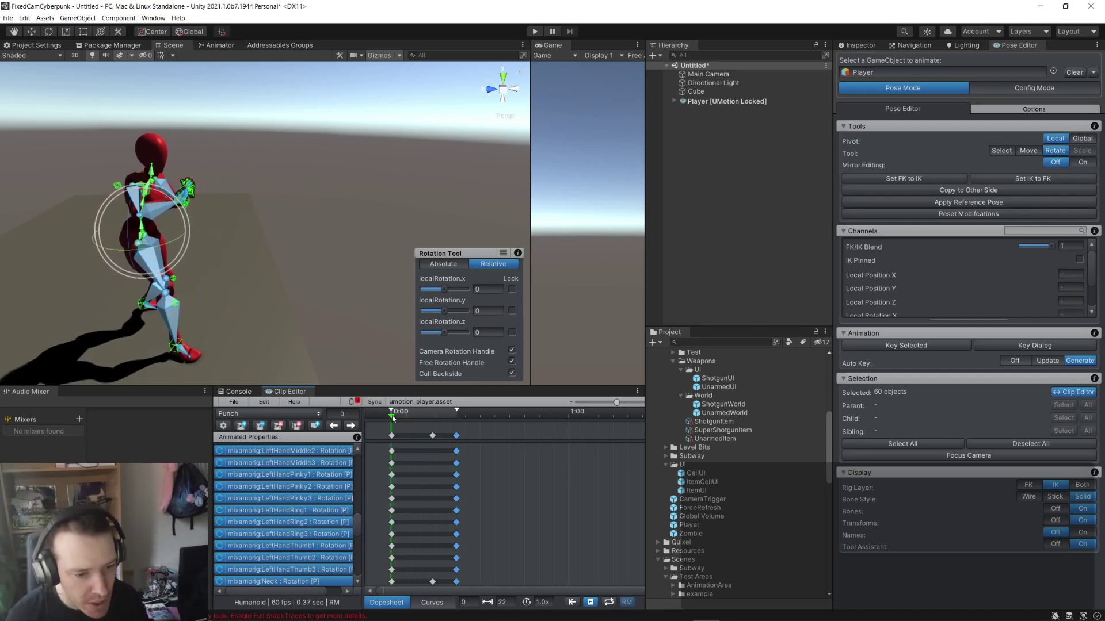
# - Add an animation event at frame 14 with function name Hitbox, type int / enum and parameter 0
pyautogui.moveTo(392, 418); pyautogui.dragTo(427, 419)
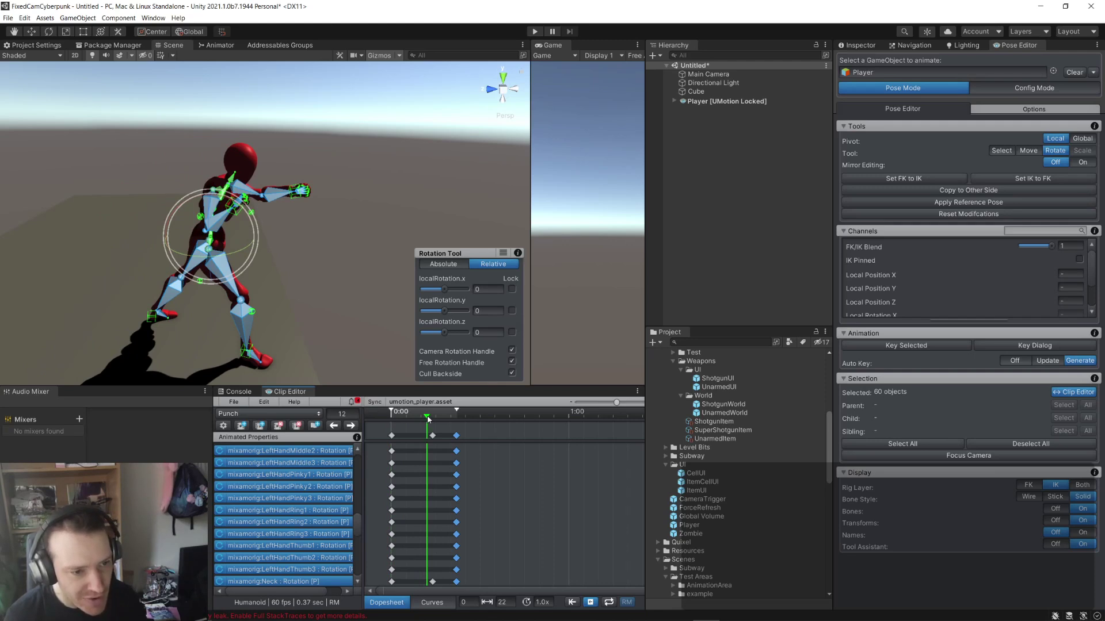
pyautogui.moveTo(428, 419); pyautogui.dragTo(434, 419)
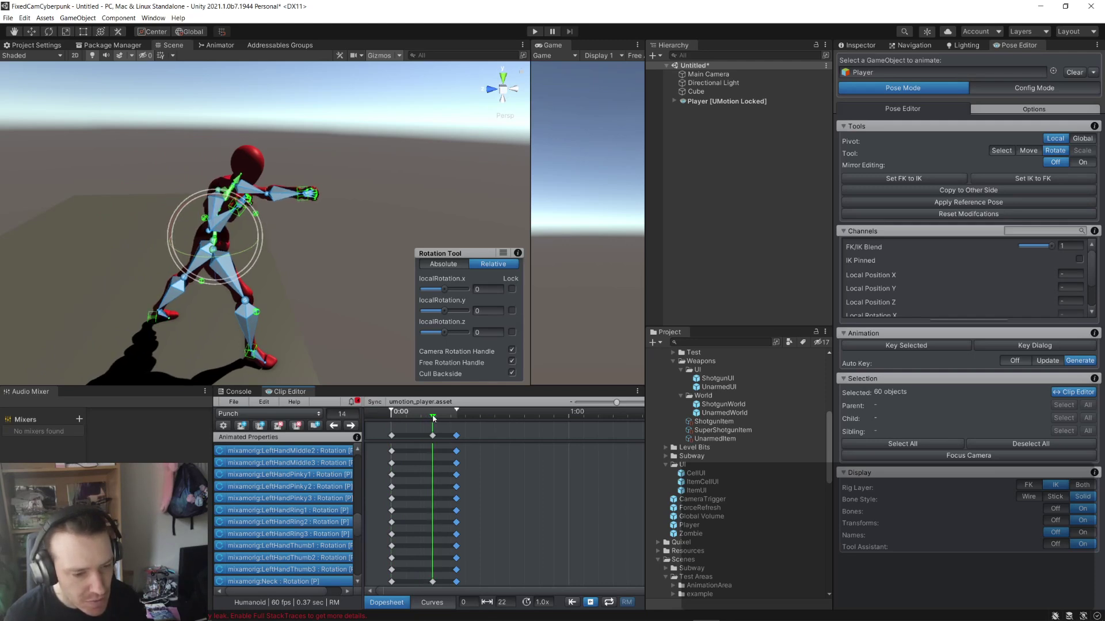
pyautogui.click(314, 425)
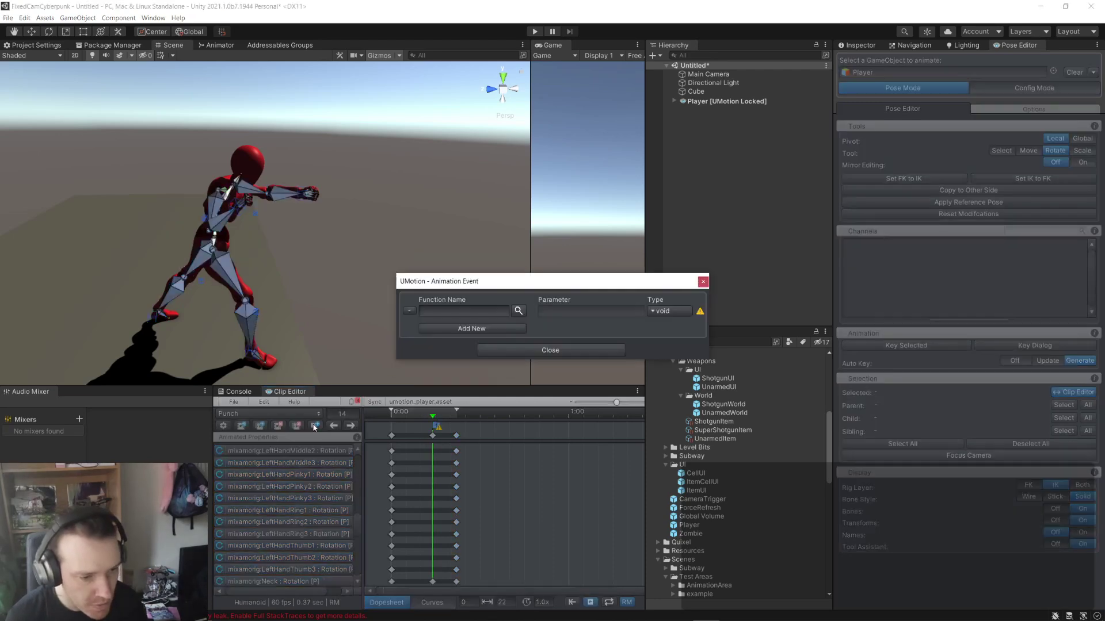
pyautogui.click(486, 309)
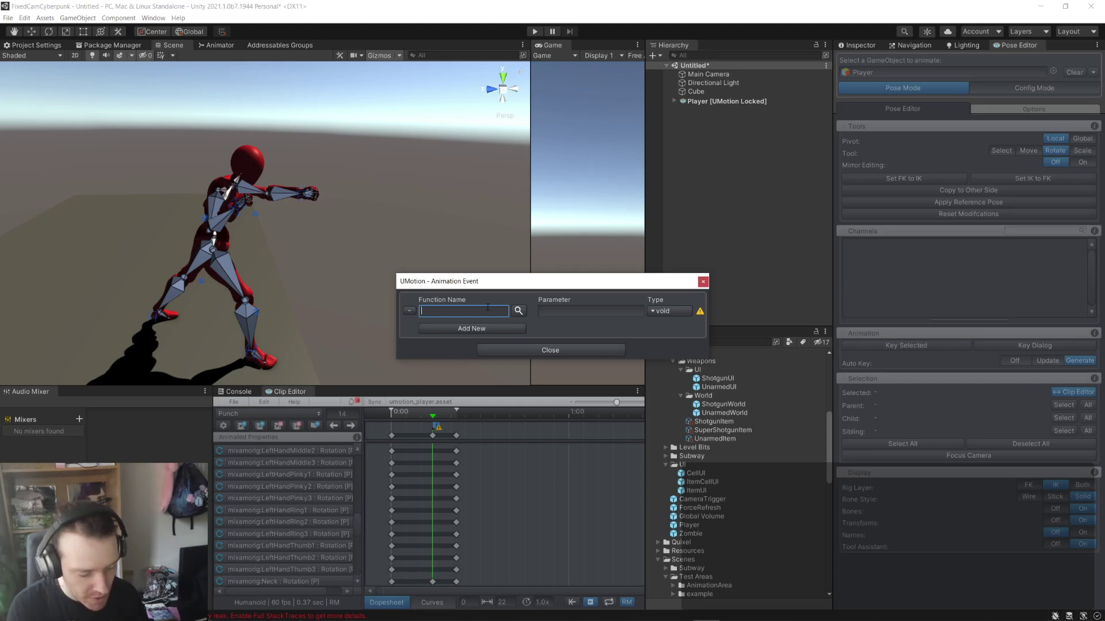
pyautogui.write('Hitbox')
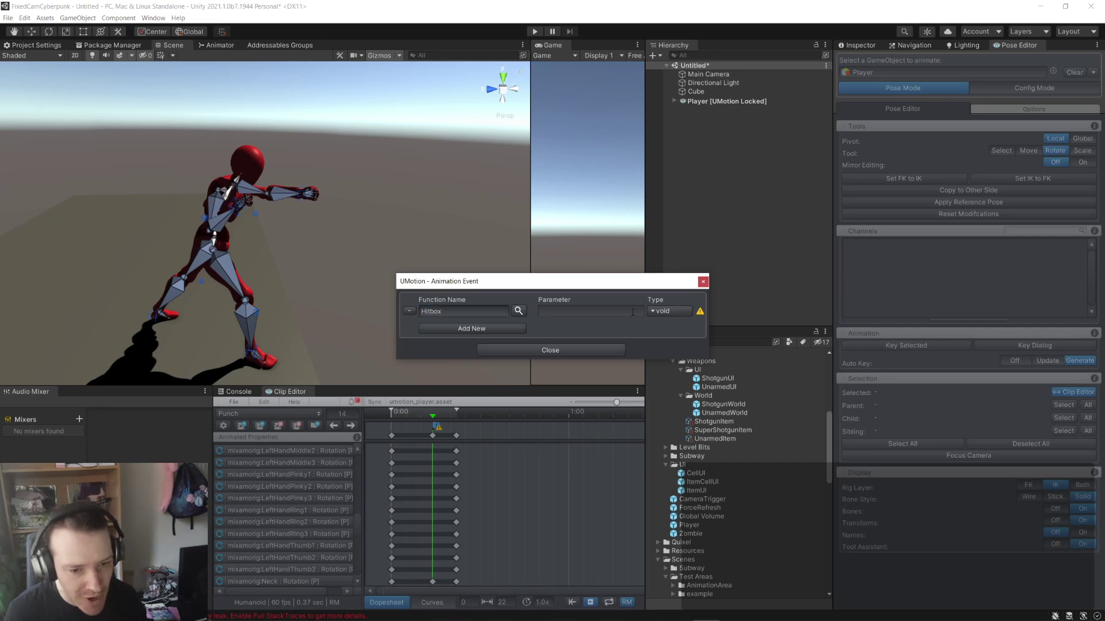
pyautogui.click(666, 311)
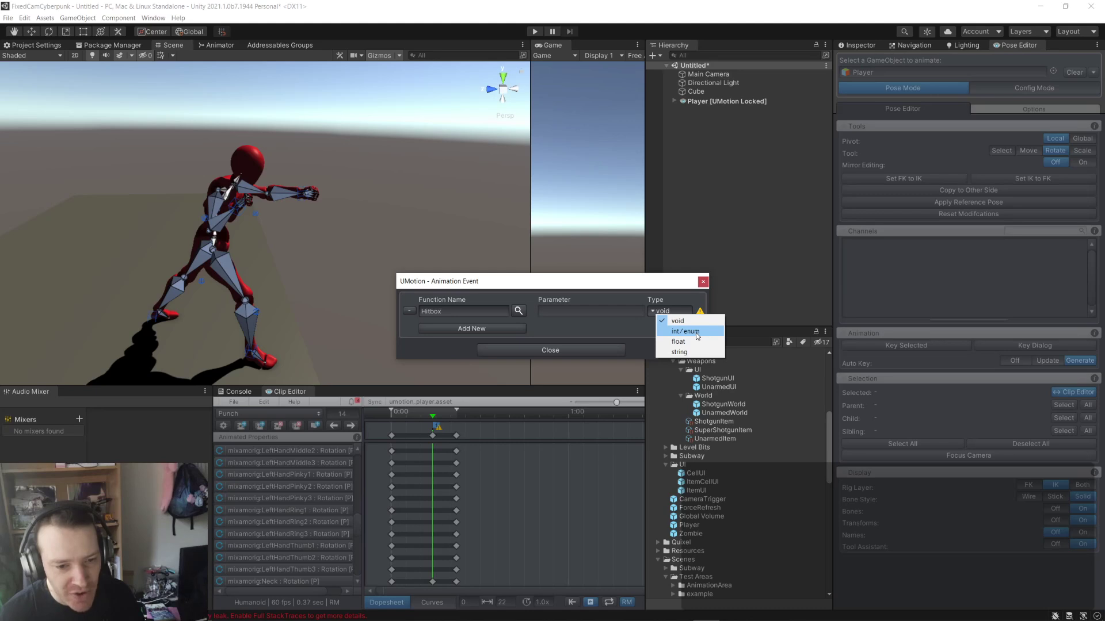
pyautogui.click(695, 332)
pyautogui.click(580, 314)
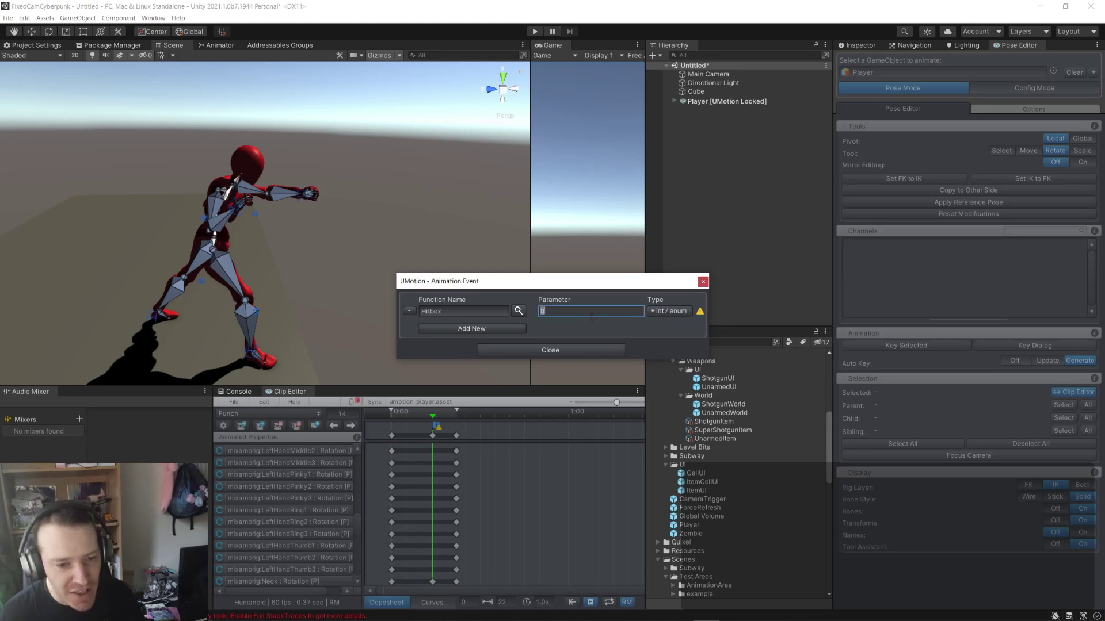
pyautogui.write('0')
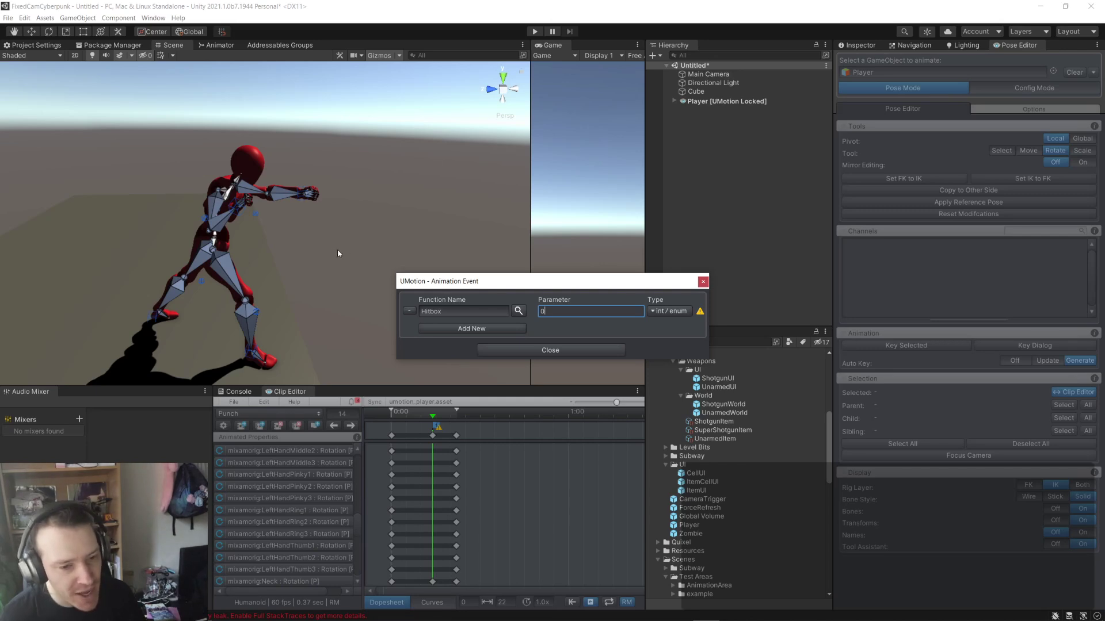
pyautogui.click(474, 331)
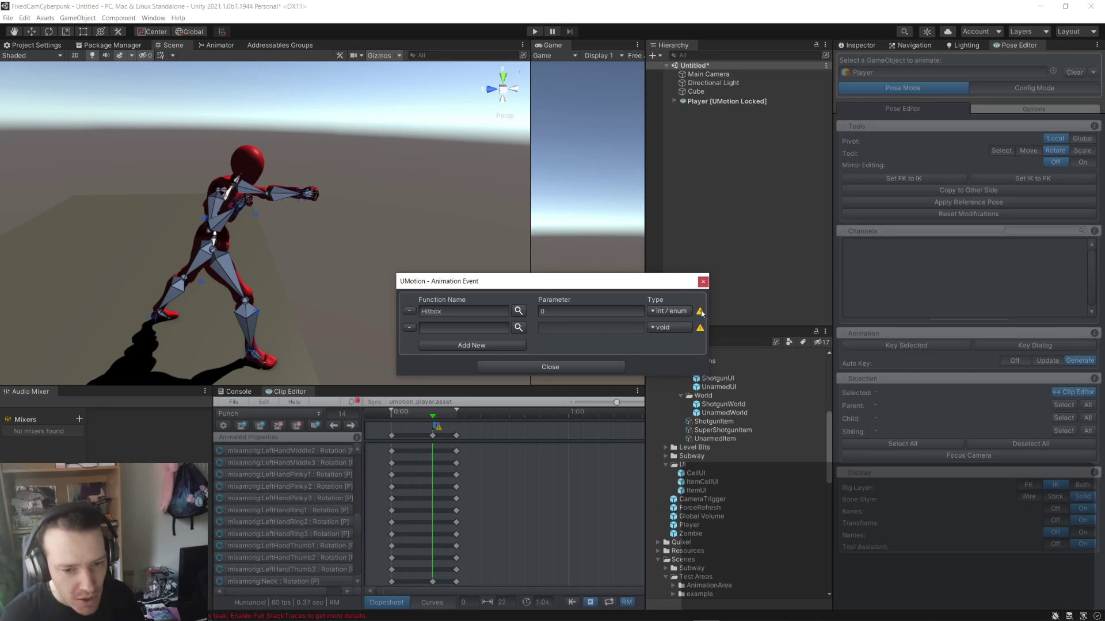
pyautogui.moveTo(700, 312)
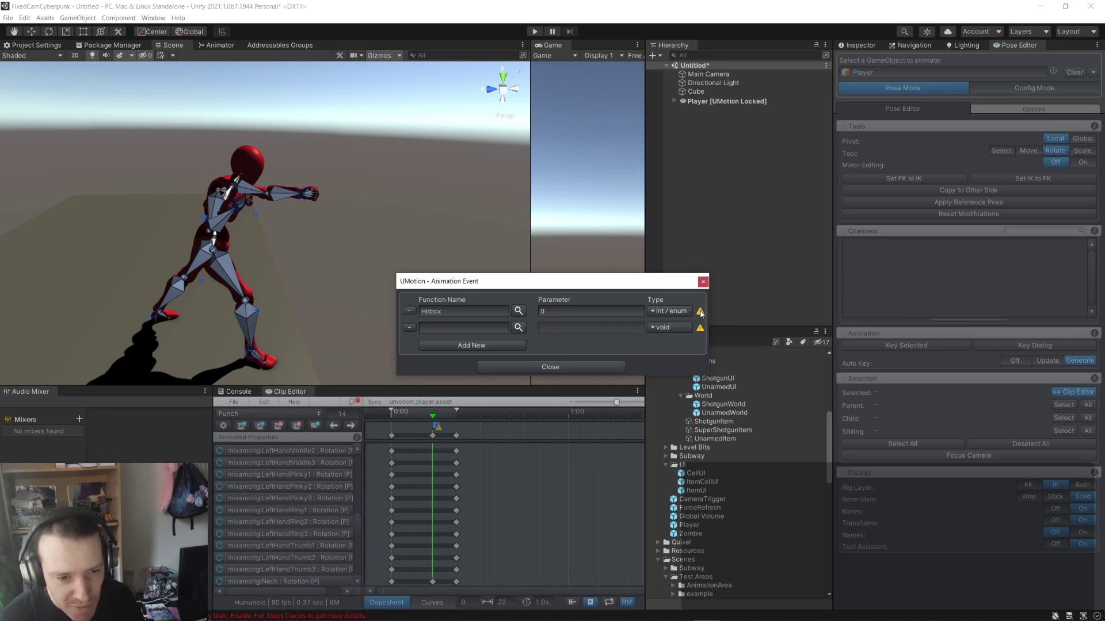
pyautogui.click(703, 282)
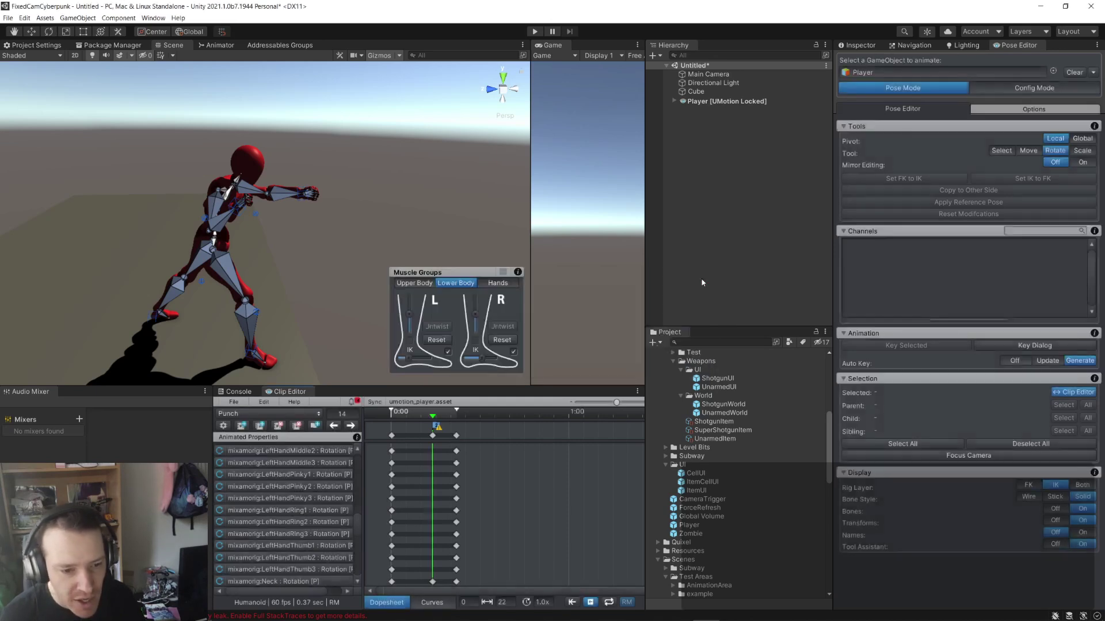
pyautogui.click(437, 428)
pyautogui.doubleClick(438, 427)
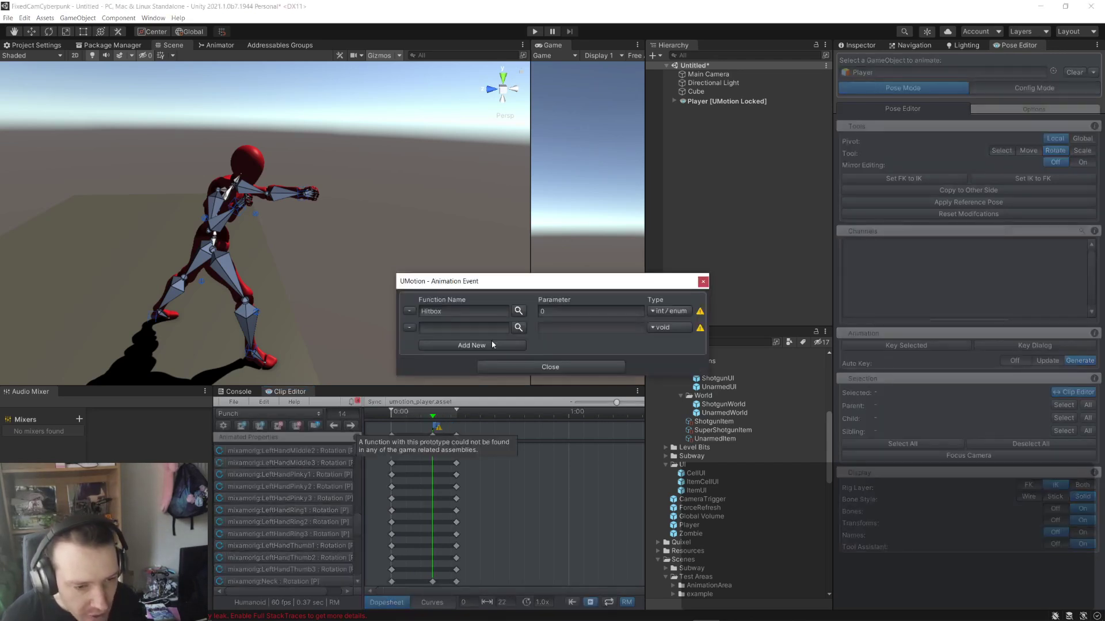
pyautogui.click(410, 328)
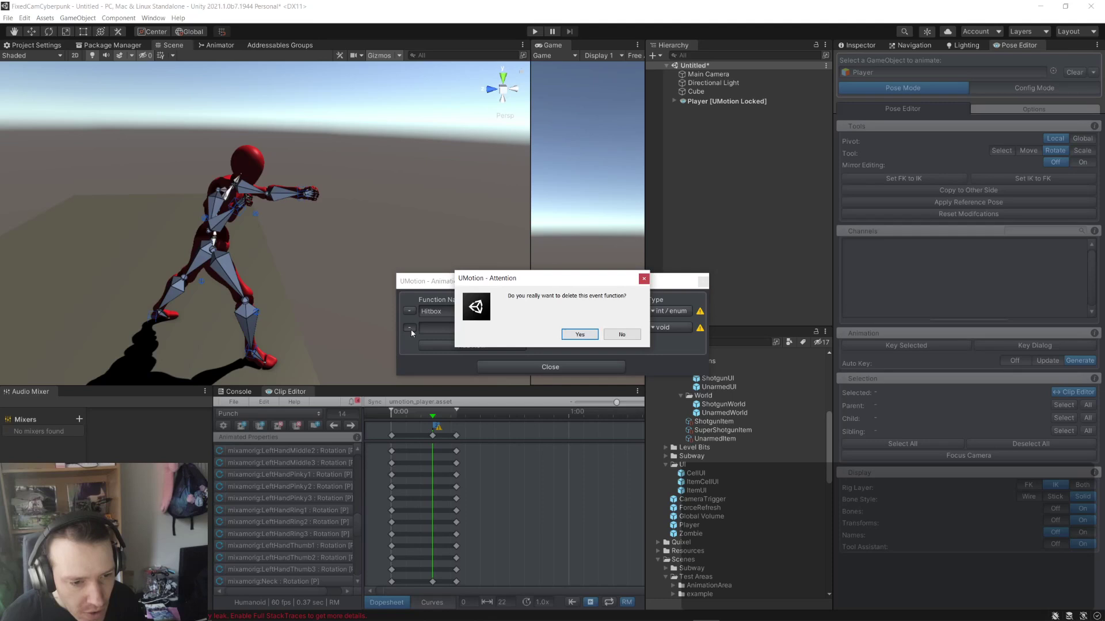
pyautogui.click(578, 333)
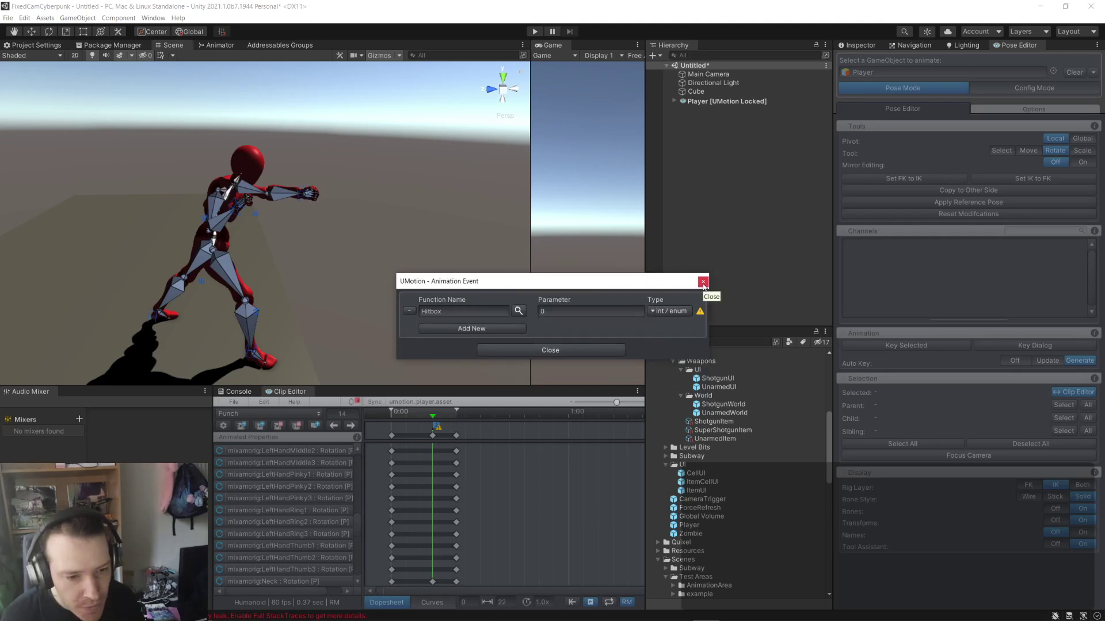
# - Rename the frame 14 event function to HitboxStart and close the event dialog
pyautogui.click(461, 312)
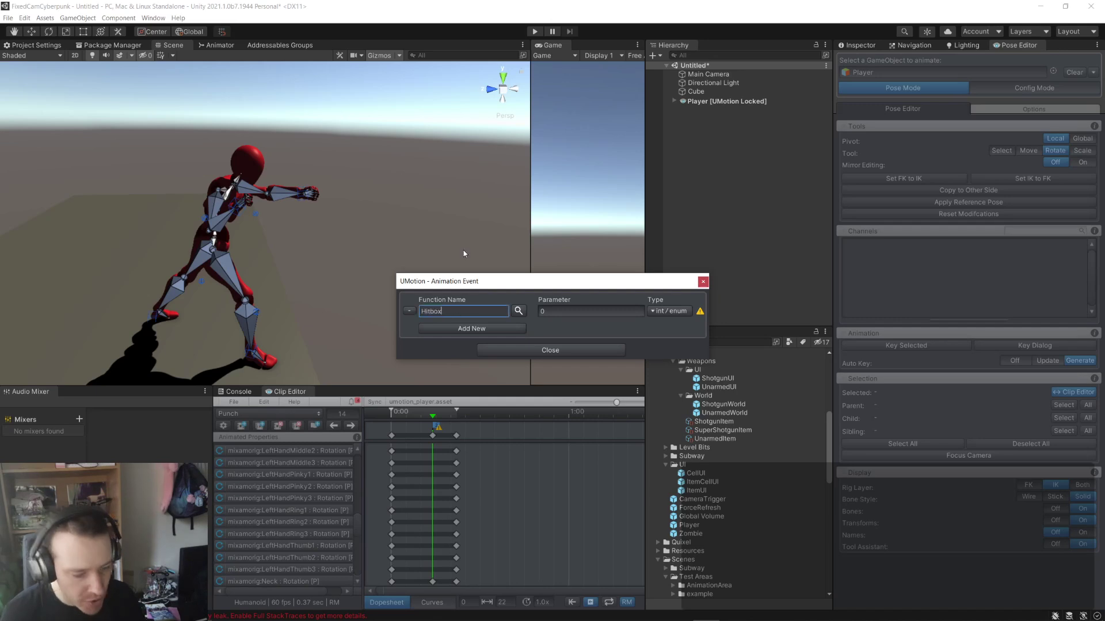
pyautogui.write('Start')
pyautogui.press('Return')
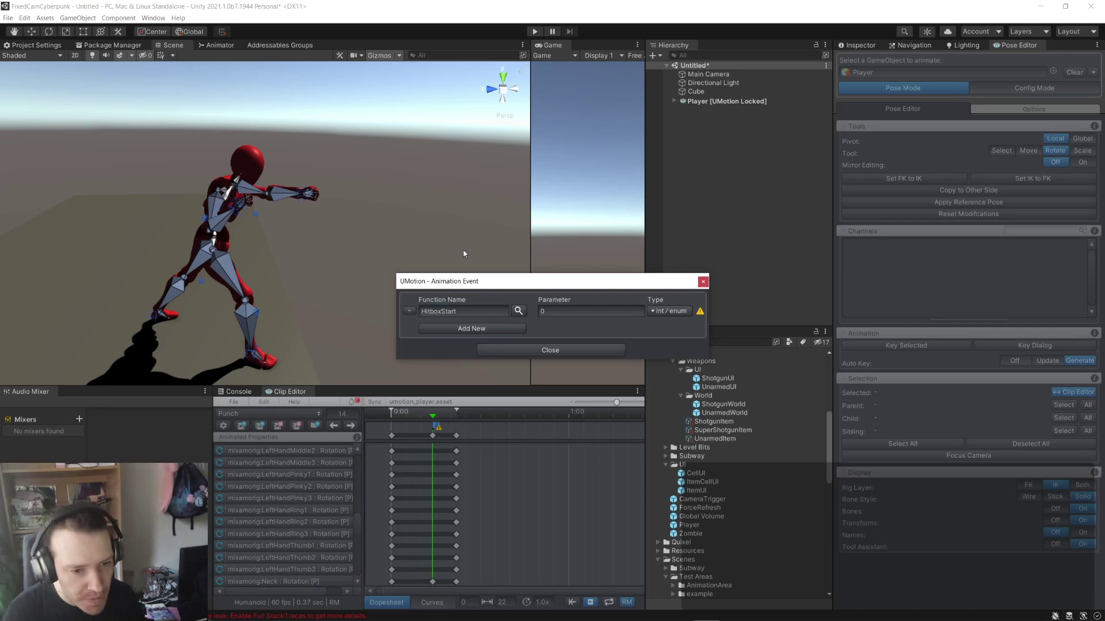
pyautogui.click(581, 350)
# - Add an animation event at frame 17 with function name HitboxEnd and choose its parameter type
pyautogui.moveTo(434, 418); pyautogui.dragTo(443, 422)
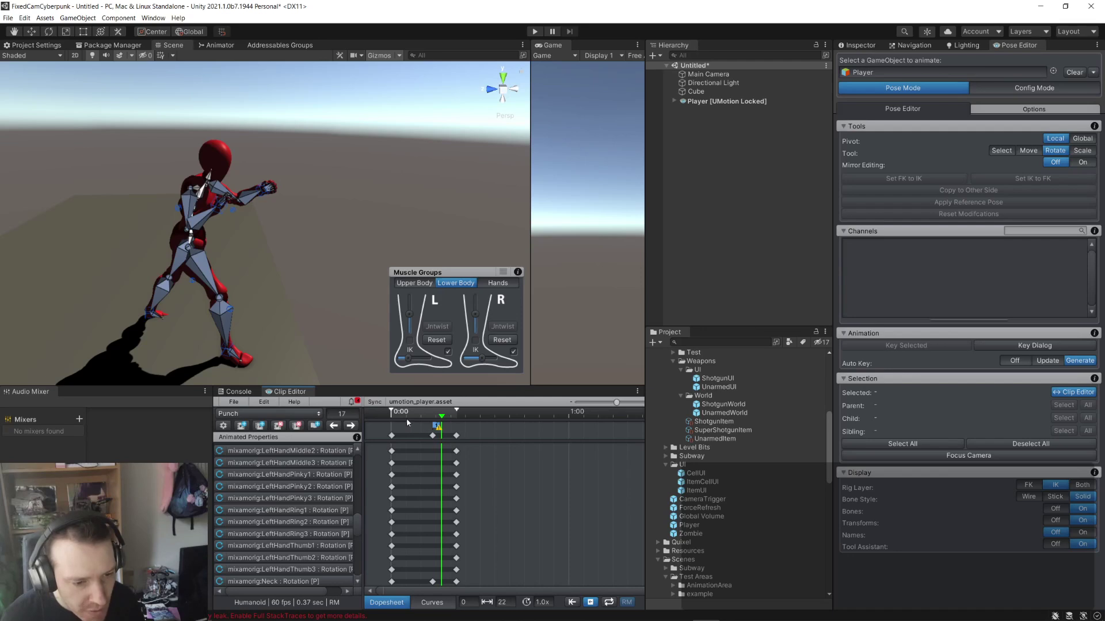
pyautogui.click(314, 426)
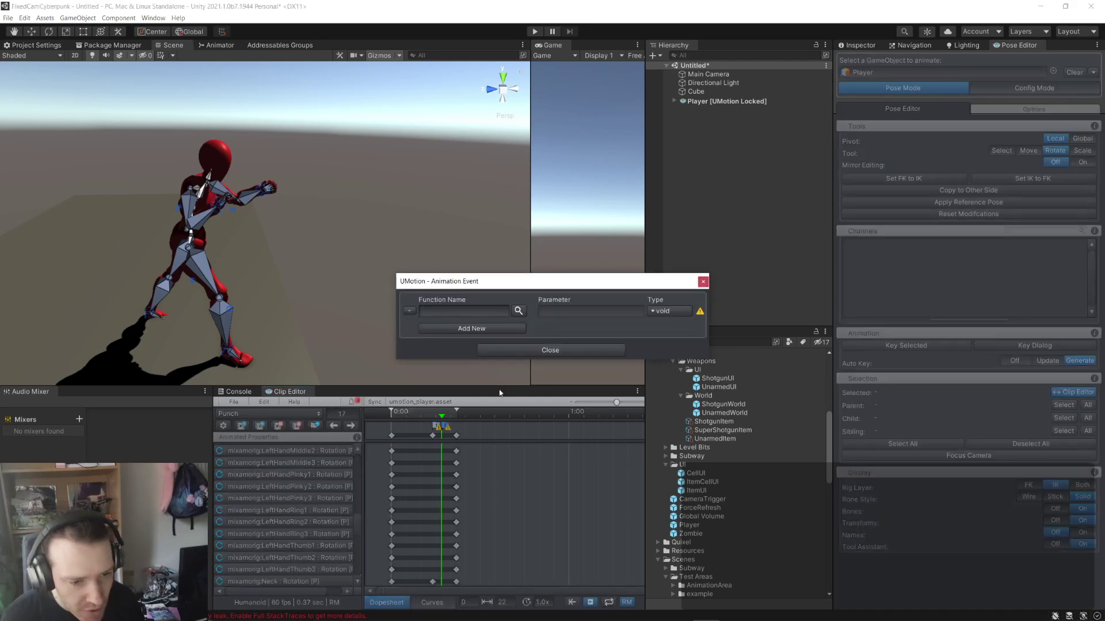
pyautogui.click(463, 311)
pyautogui.write('Hitbox')
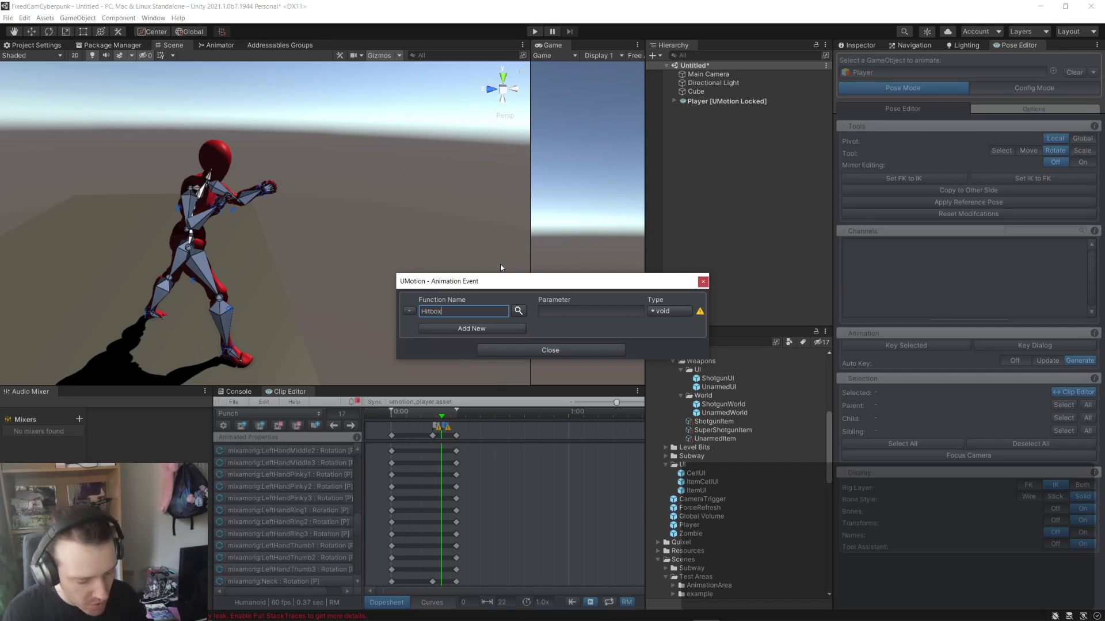
pyautogui.write('End')
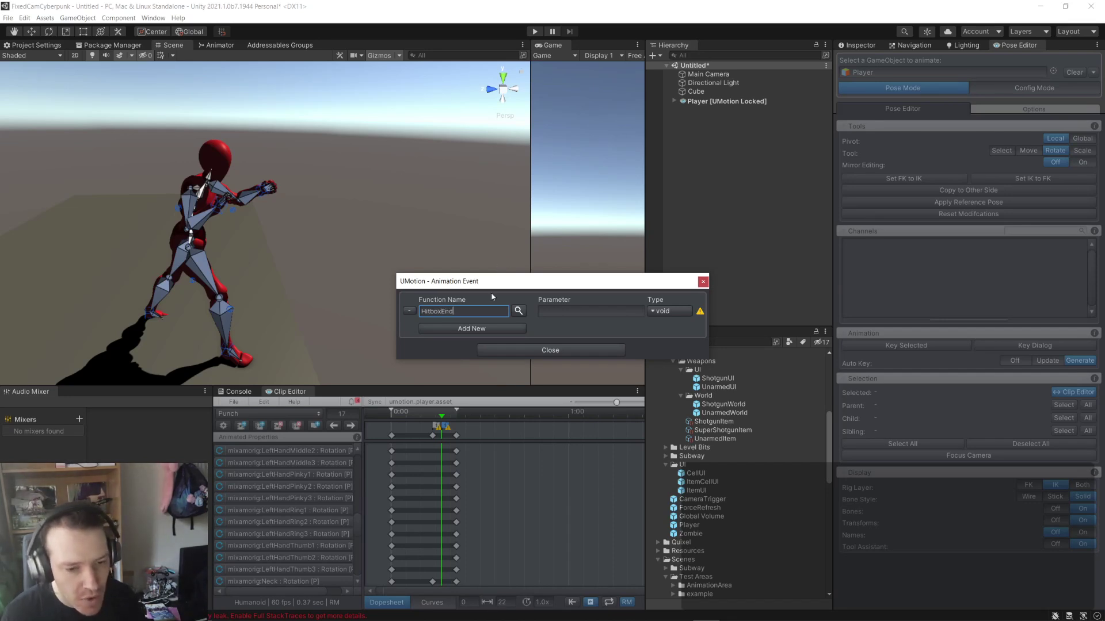
pyautogui.click(662, 311)
pyautogui.click(690, 331)
pyautogui.click(566, 349)
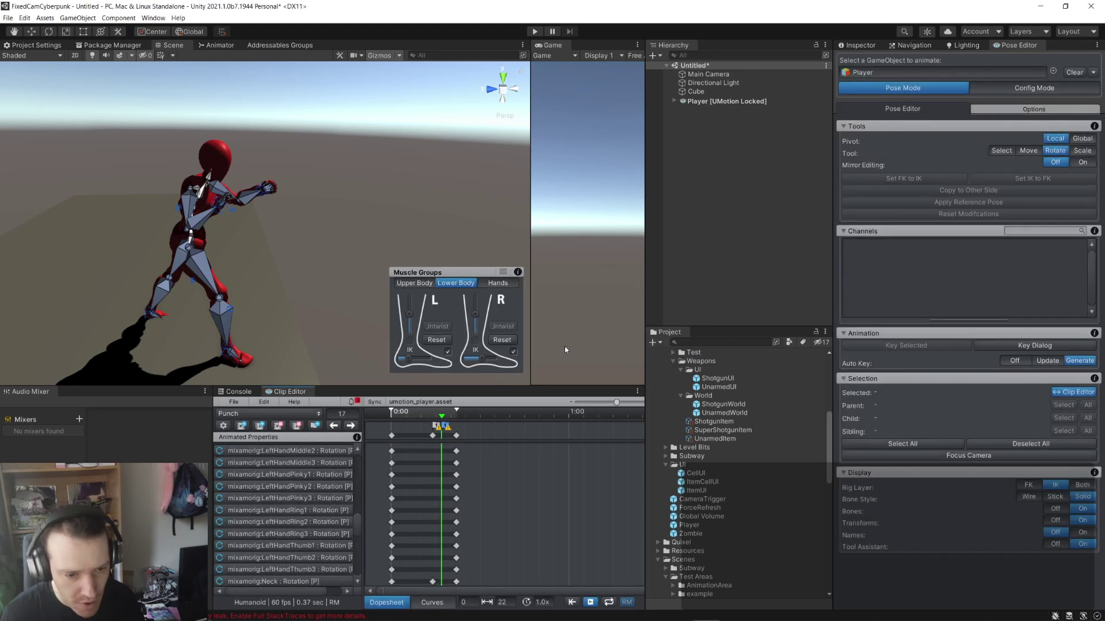
# - Scrub the Punch clip back to frame 0 and play it to review the motion
pyautogui.moveTo(445, 419); pyautogui.dragTo(391, 419)
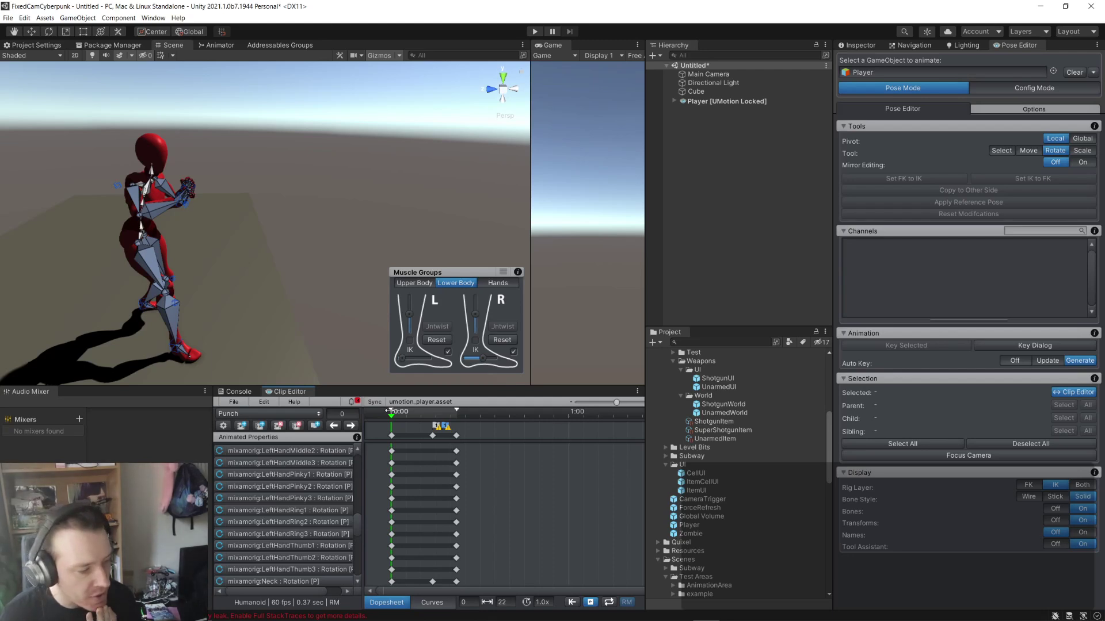
pyautogui.moveTo(389, 411)
pyautogui.mouseDown()
pyautogui.moveTo(458, 406)
pyautogui.moveTo(379, 407)
pyautogui.mouseUp()
pyautogui.press('space')
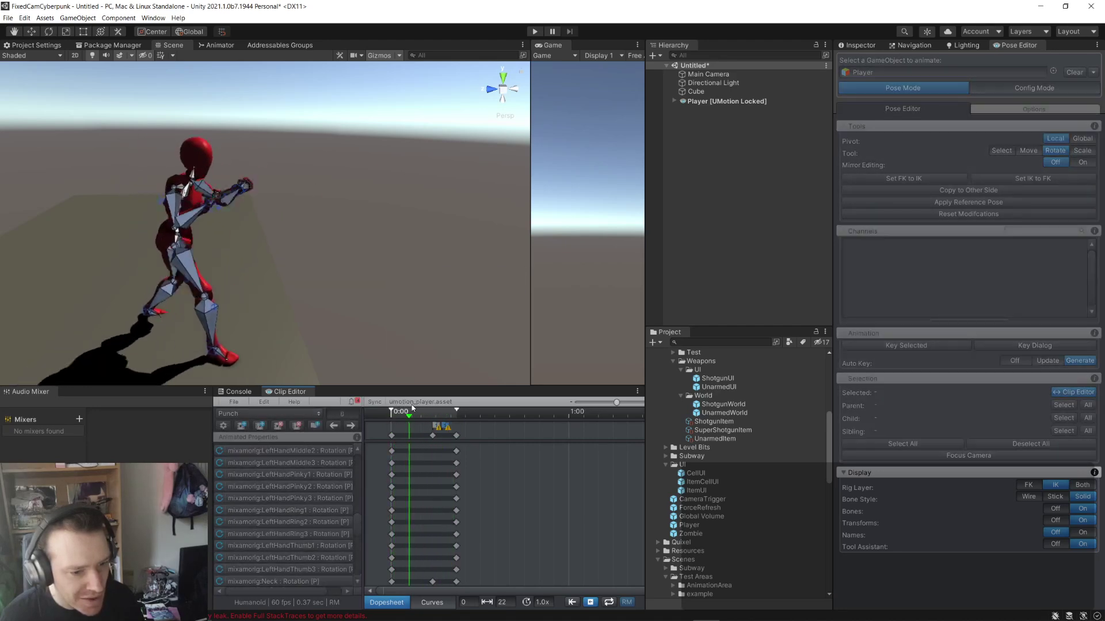
pyautogui.press('space')
# - Replay the clip and move the right foot's IK handle at frame 0 to about X 0.30, Y -0.81, Z 0.06
pyautogui.click(432, 435)
pyautogui.press('w')
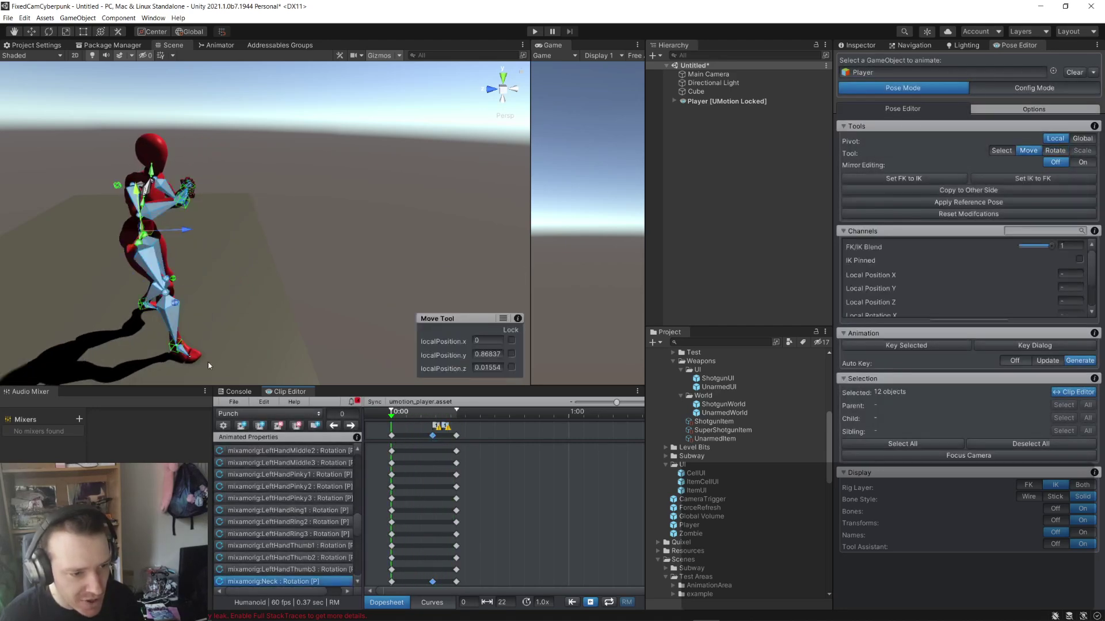
pyautogui.press('space')
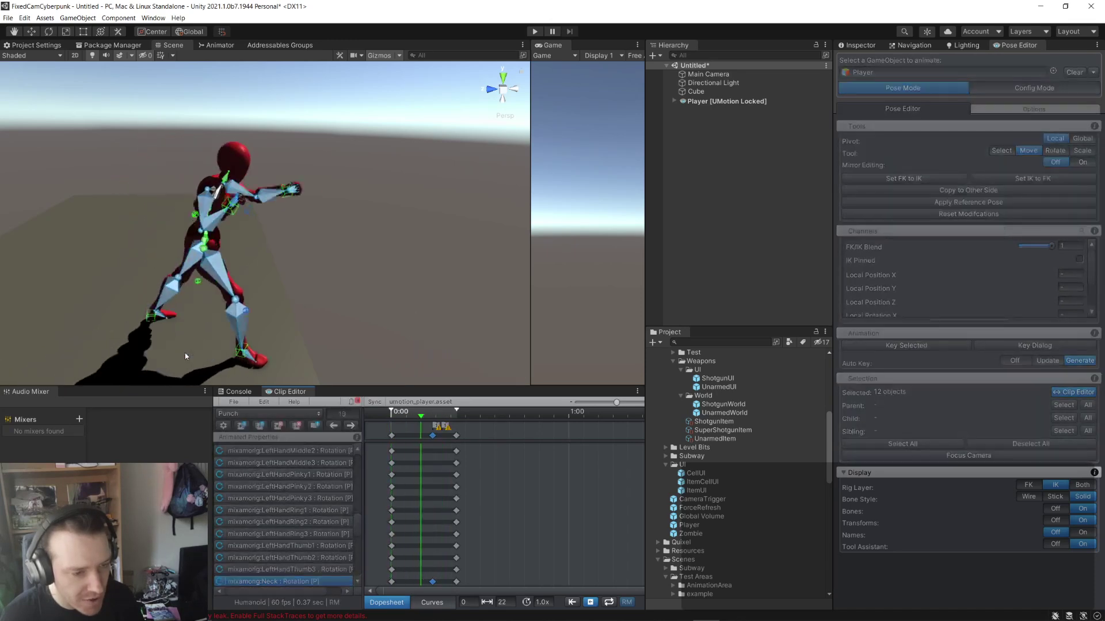
pyautogui.press('space')
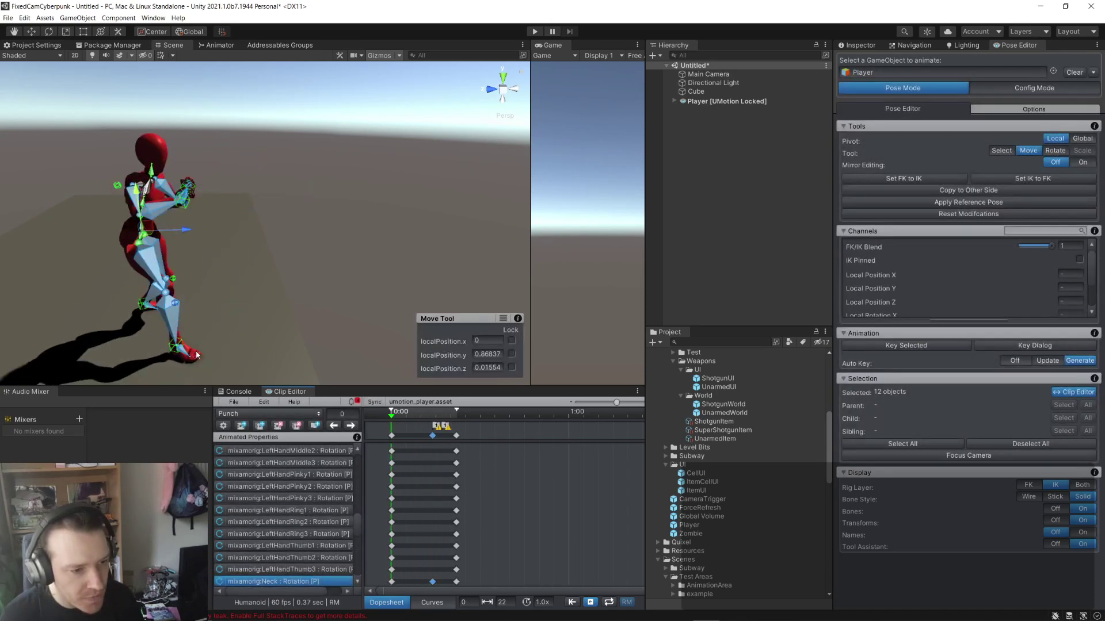
pyautogui.click(180, 350)
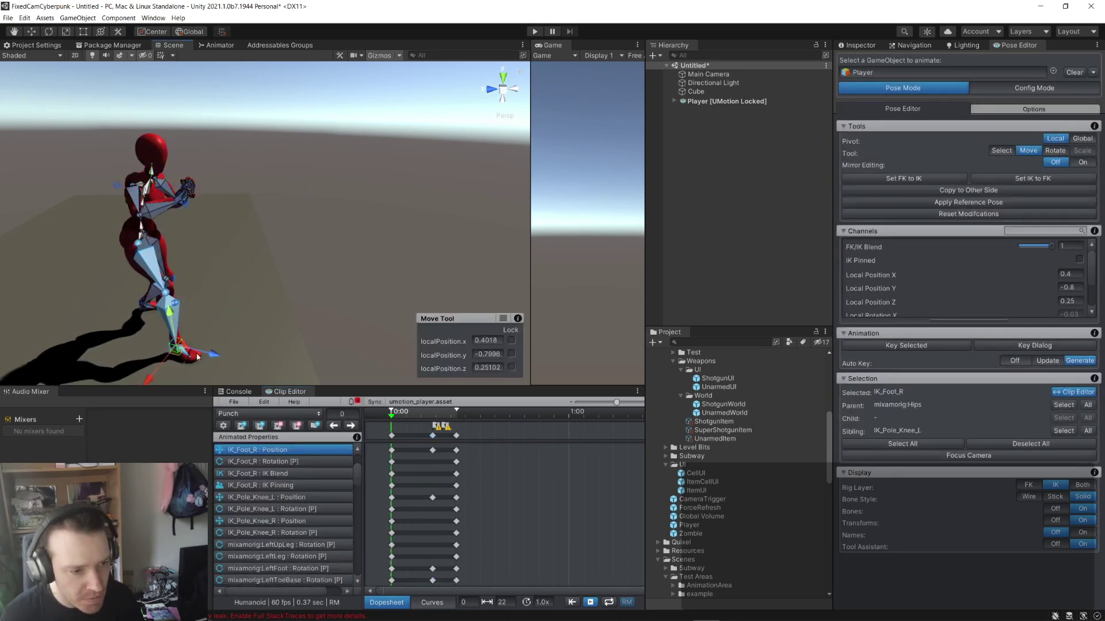
pyautogui.moveTo(216, 354); pyautogui.dragTo(282, 340)
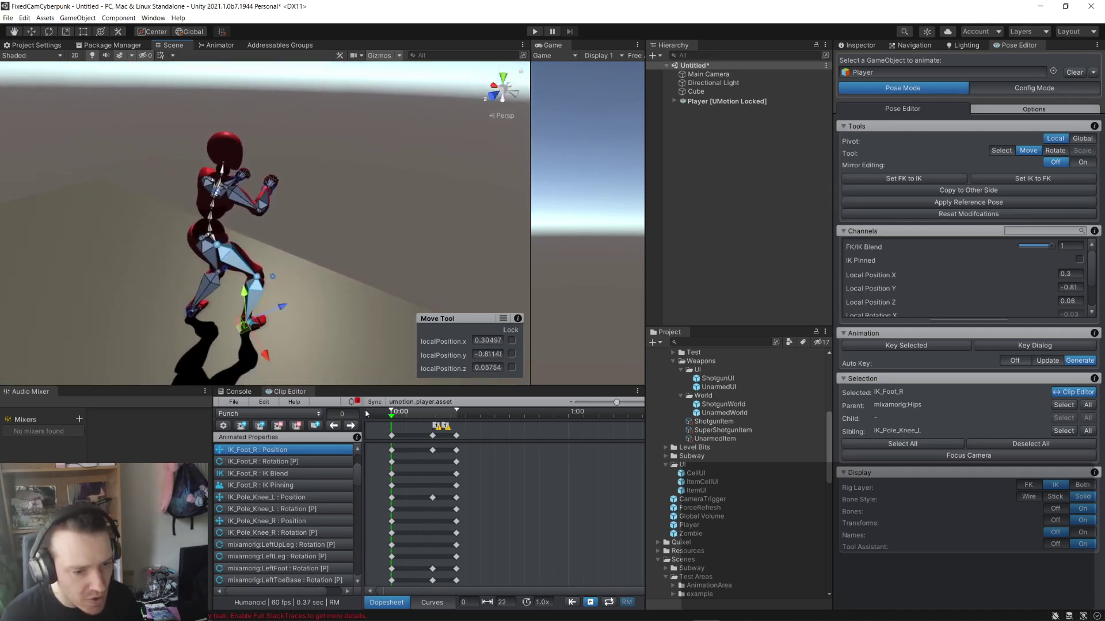
# - Move the right foot's IK handle at frame 14 to about X 0.22, Y -0.82, Z -0.13 and scrub to check it
pyautogui.click(432, 435)
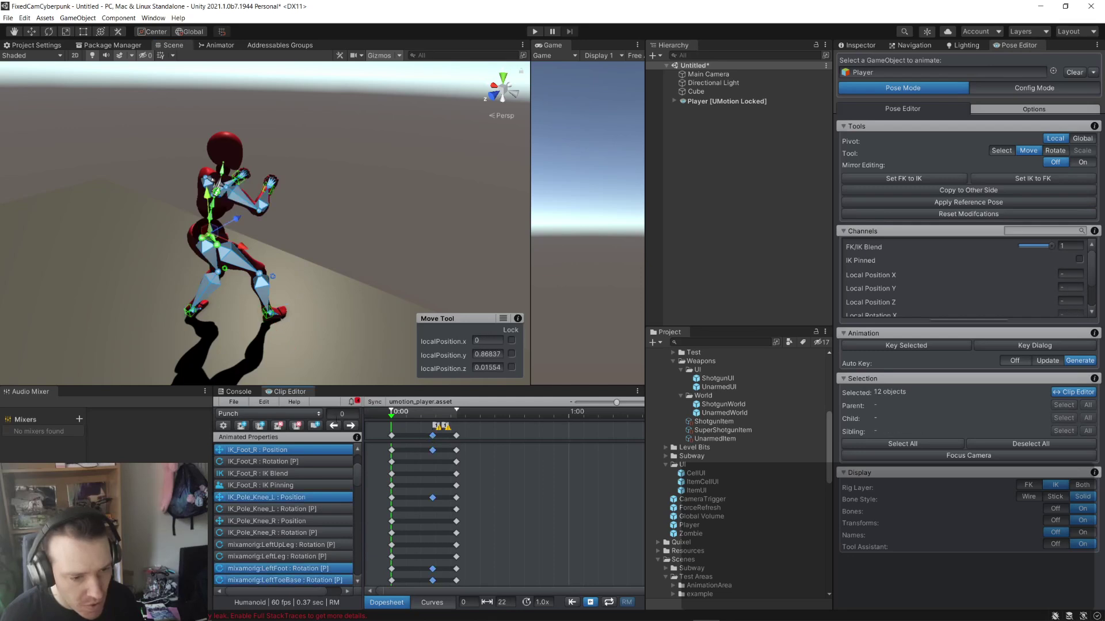
pyautogui.click(432, 413)
pyautogui.keyDown('alt'); pyautogui.moveTo(345, 276); pyautogui.dragTo(297, 323); pyautogui.keyUp('alt')
pyautogui.click(302, 316)
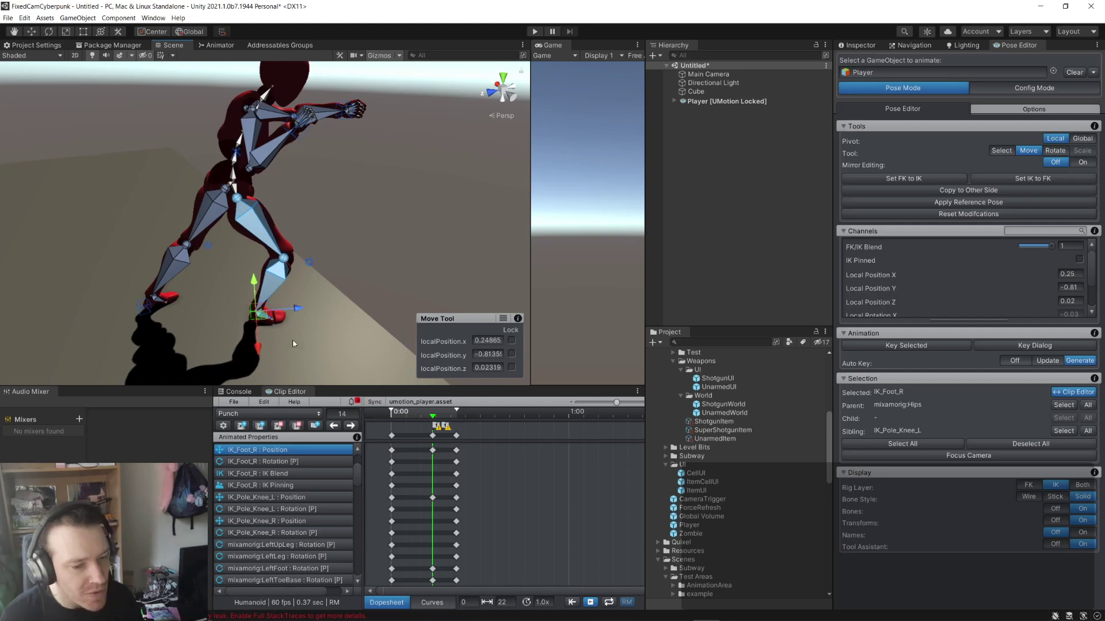
pyautogui.click(426, 416)
pyautogui.moveTo(397, 411); pyautogui.dragTo(433, 409)
pyautogui.click(351, 426)
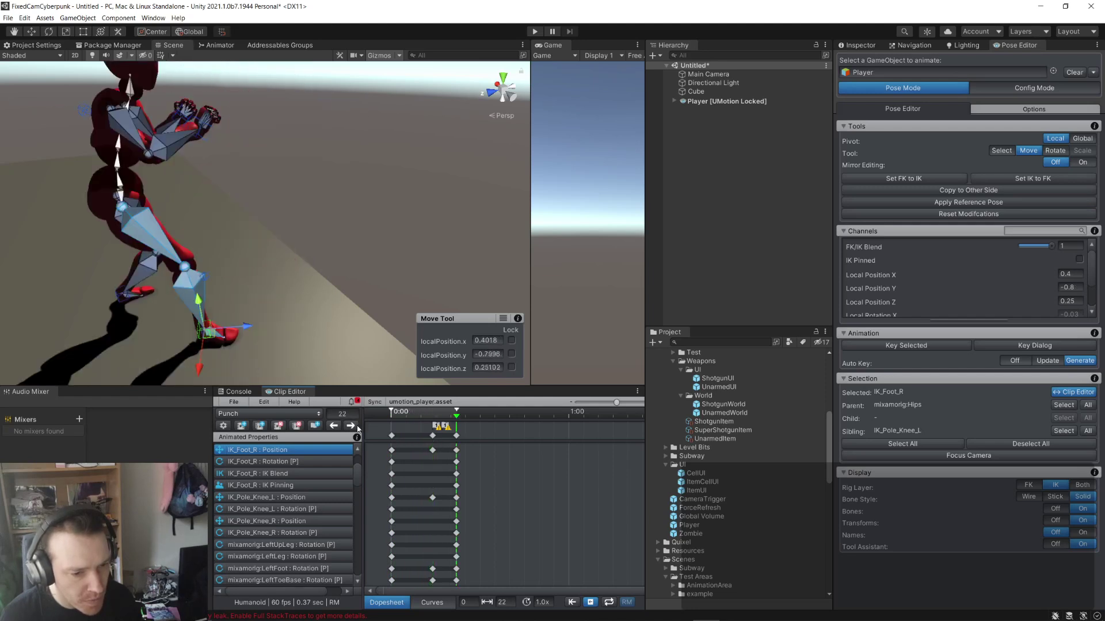
pyautogui.click(334, 427)
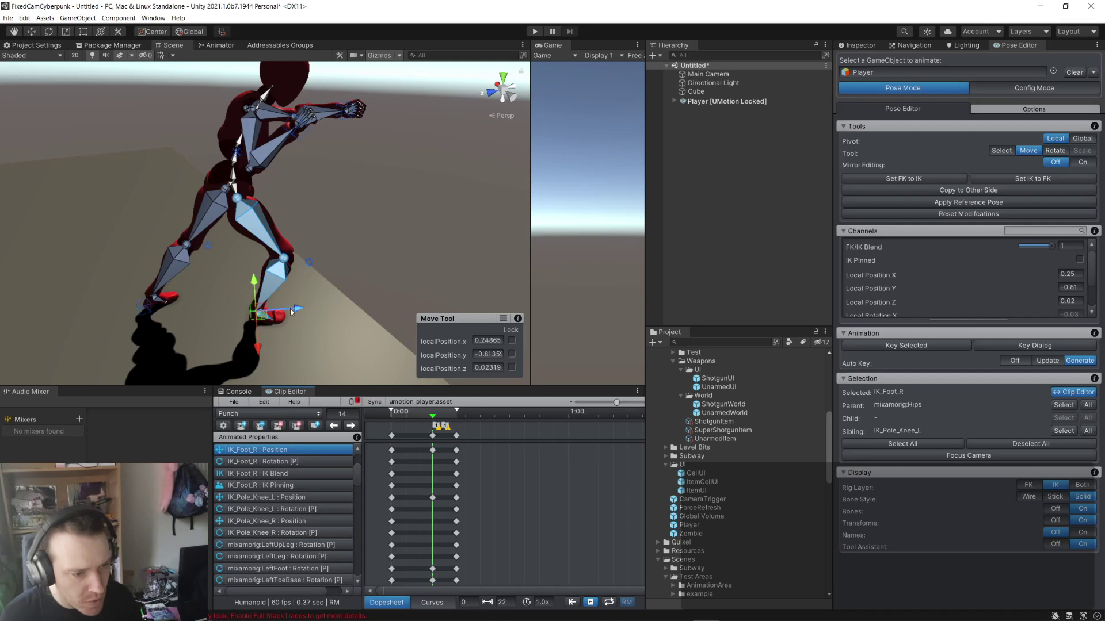
pyautogui.moveTo(291, 311); pyautogui.dragTo(277, 351)
pyautogui.click(415, 414)
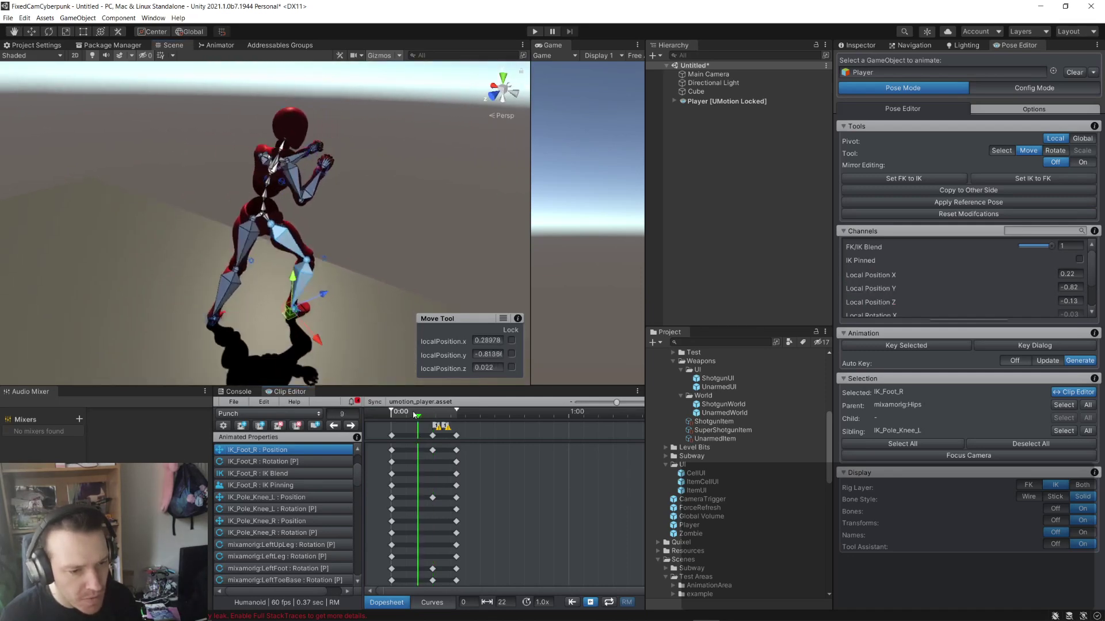
pyautogui.moveTo(415, 414); pyautogui.dragTo(434, 397)
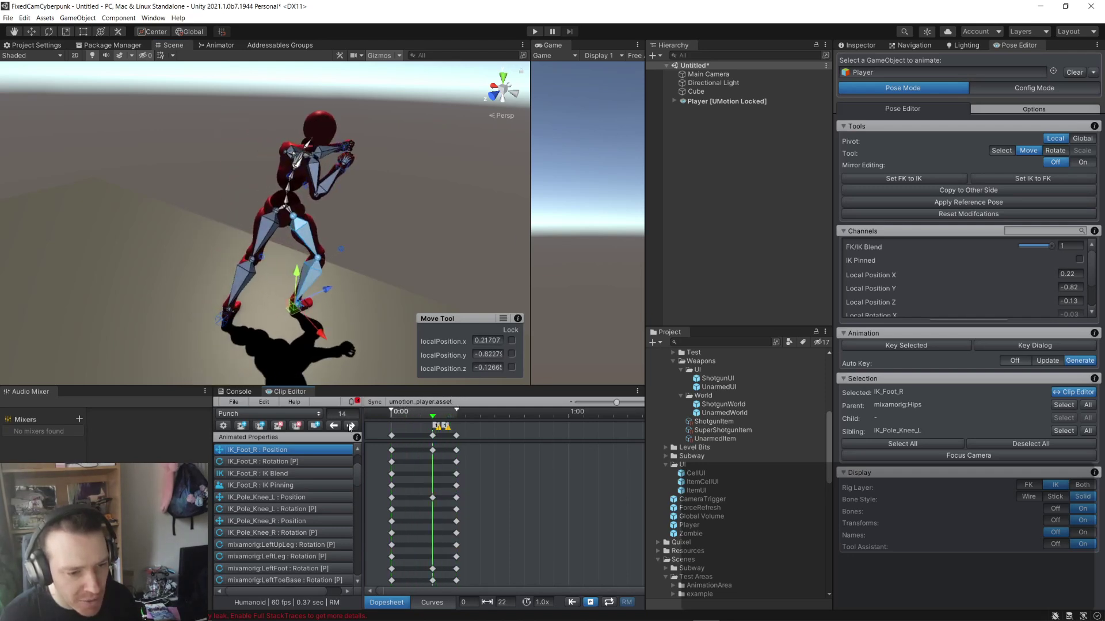
# - Adjust the right foot's tilt at frame 14 with its Lower Body muscle slider and inspect the pose
pyautogui.click(422, 272)
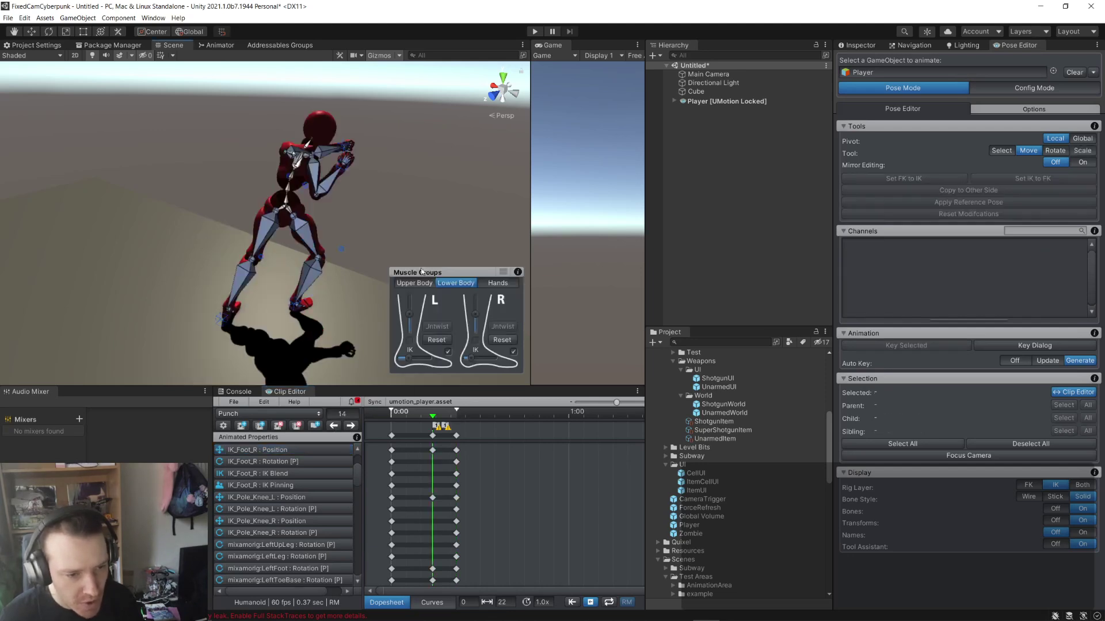
pyautogui.moveTo(474, 360); pyautogui.dragTo(485, 355)
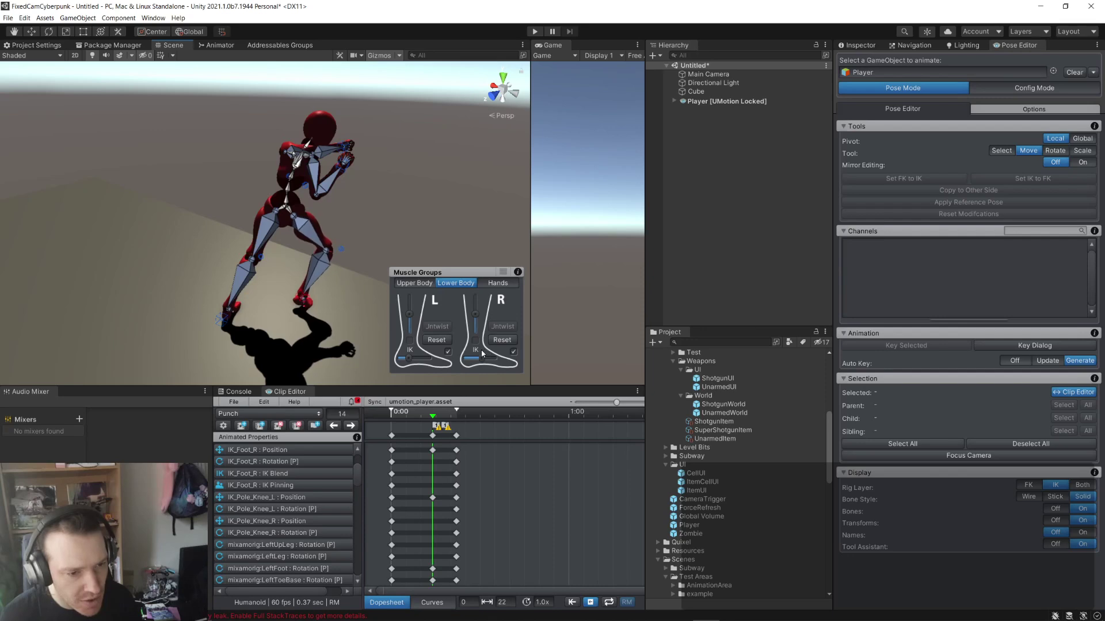
pyautogui.keyDown('alt'); pyautogui.moveTo(345, 298); pyautogui.dragTo(167, 299); pyautogui.keyUp('alt')
pyautogui.scroll(5, 167, 299)
pyautogui.scroll(-5, 167, 299)
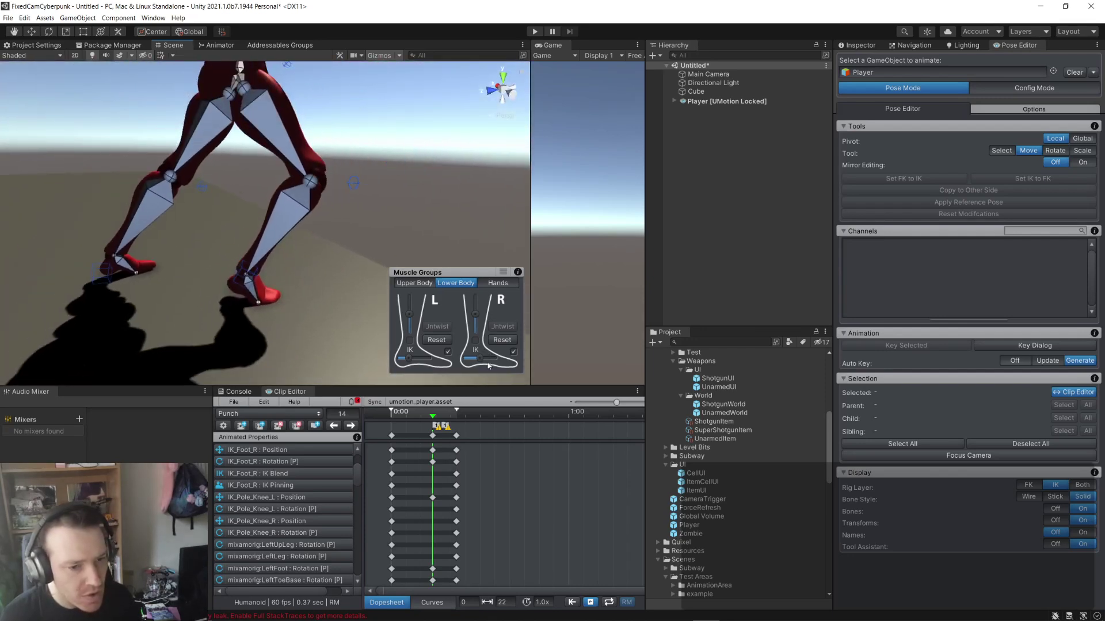
pyautogui.moveTo(480, 361); pyautogui.dragTo(485, 361)
pyautogui.keyDown('alt'); pyautogui.moveTo(345, 299); pyautogui.dragTo(188, 228); pyautogui.keyUp('alt')
pyautogui.scroll(3, 380, 287)
pyautogui.scroll(-6, 130, 230)
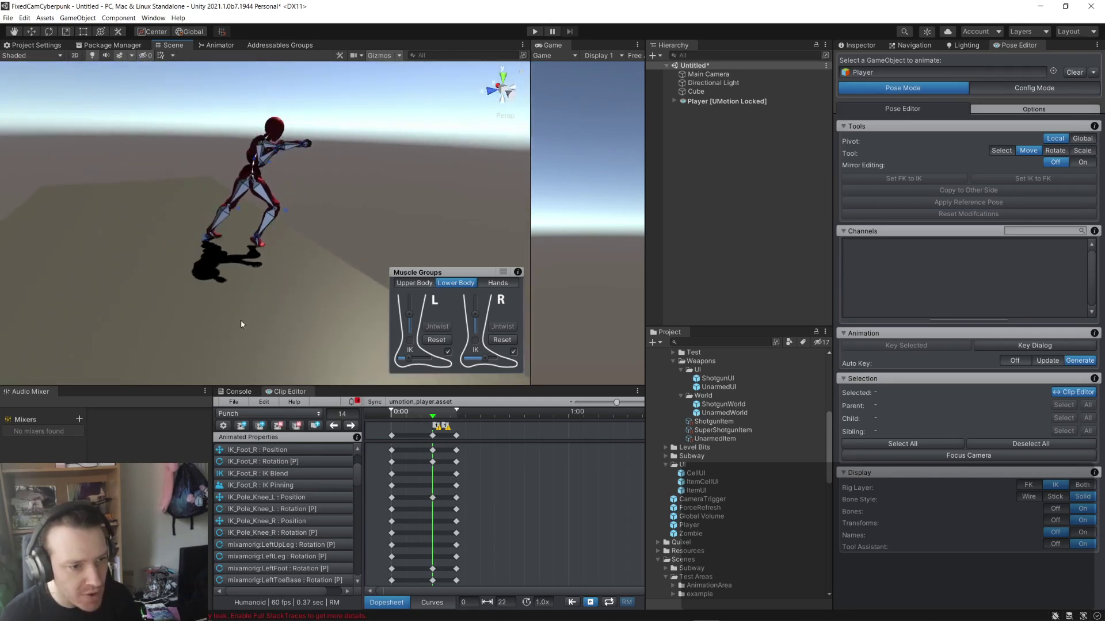
# - Adjust the left foot's tilt at frame 14 with its muscle slider and move its IK handle to about X -0.19, Y -0.79, Z -0.6
pyautogui.moveTo(432, 412)
pyautogui.mouseDown()
pyautogui.moveTo(403, 412)
pyautogui.moveTo(444, 412)
pyautogui.moveTo(432, 412)
pyautogui.mouseUp()
pyautogui.click(433, 435)
pyautogui.press('f')
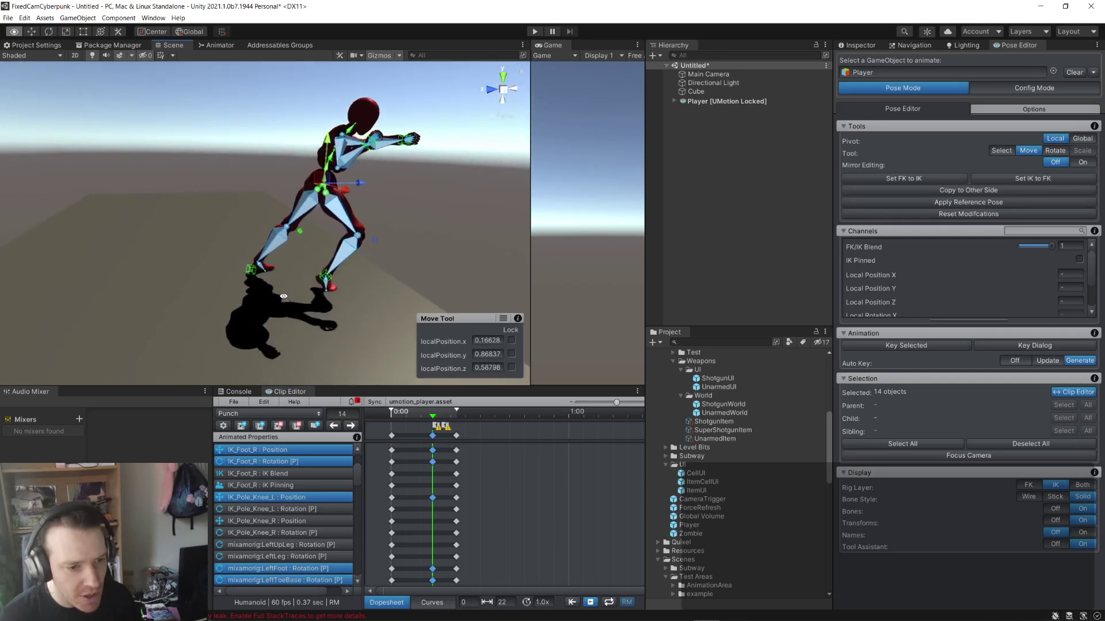
pyautogui.scroll(3, 284, 297)
pyautogui.click(452, 265)
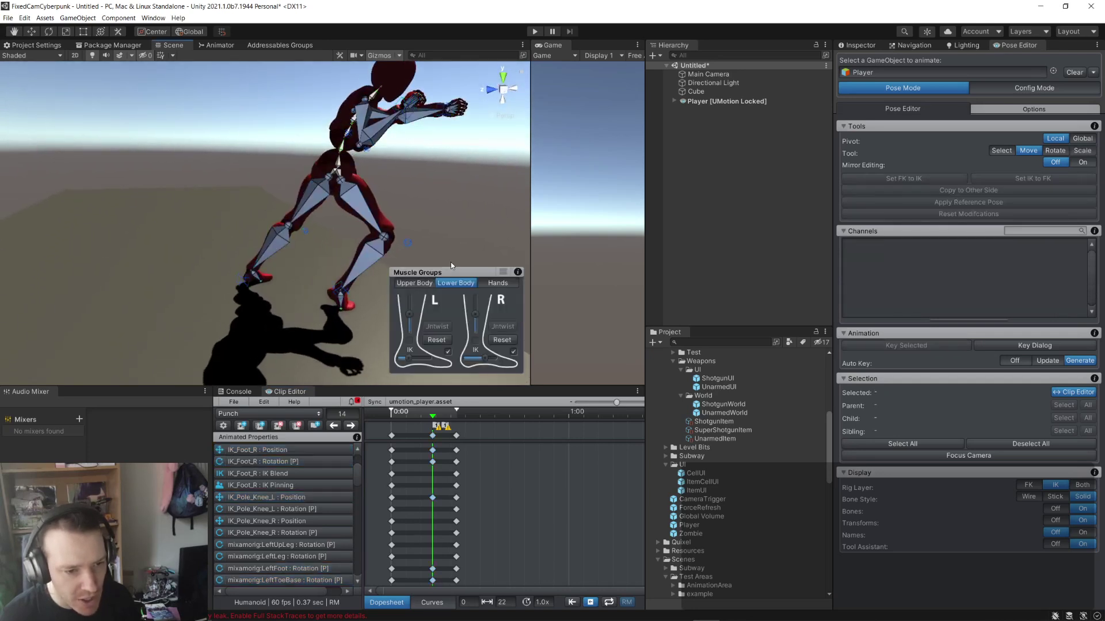
pyautogui.moveTo(412, 358); pyautogui.dragTo(416, 359)
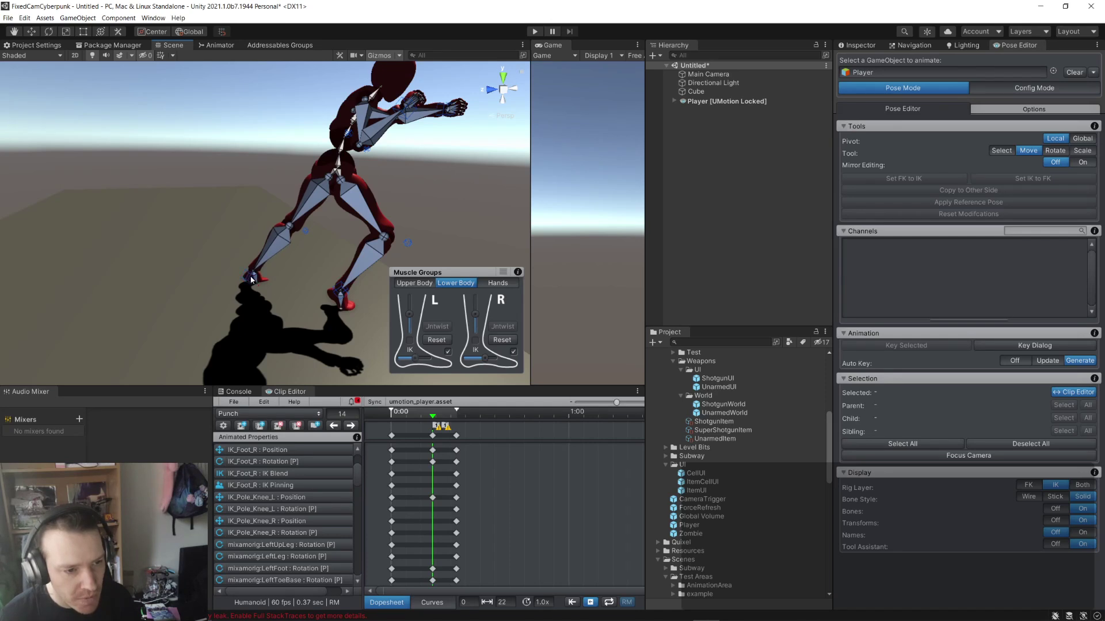
pyautogui.click(251, 280)
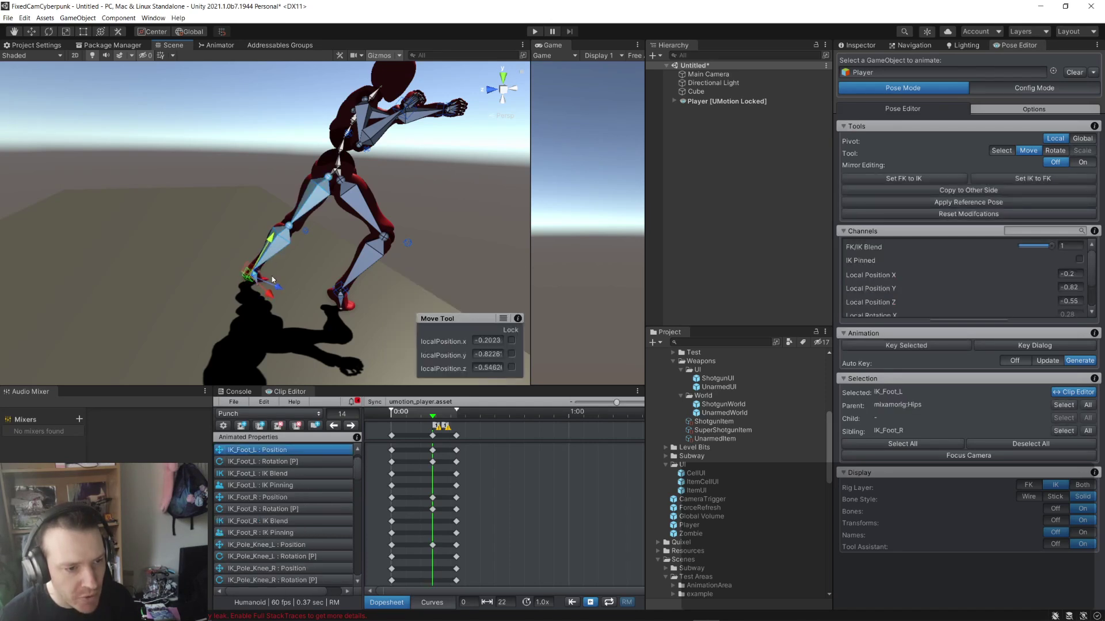
pyautogui.moveTo(273, 280); pyautogui.dragTo(271, 286)
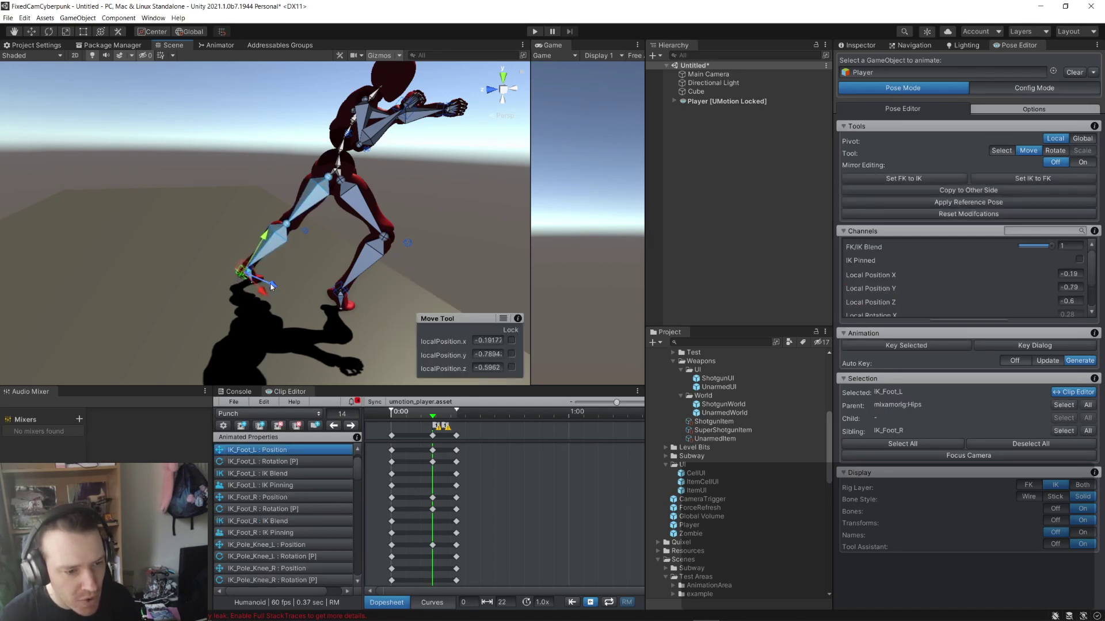
# - Scrub through the Punch clip to check the foot placement and export the current clip
pyautogui.moveTo(432, 416); pyautogui.dragTo(411, 411)
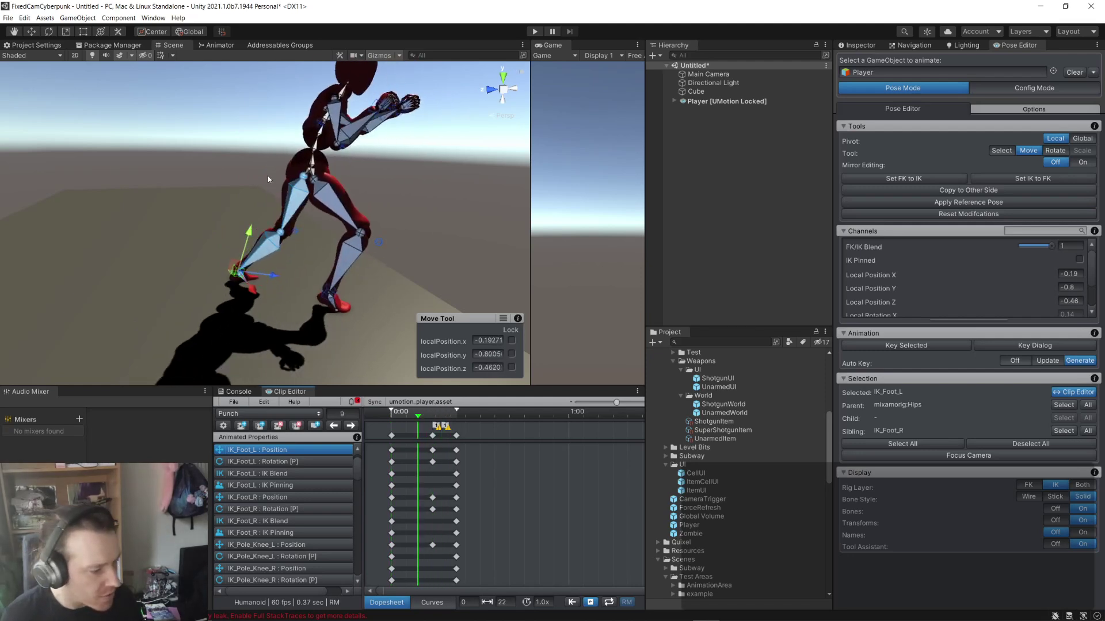
pyautogui.keyDown('alt'); pyautogui.moveTo(335, 205); pyautogui.dragTo(298, 338); pyautogui.keyUp('alt')
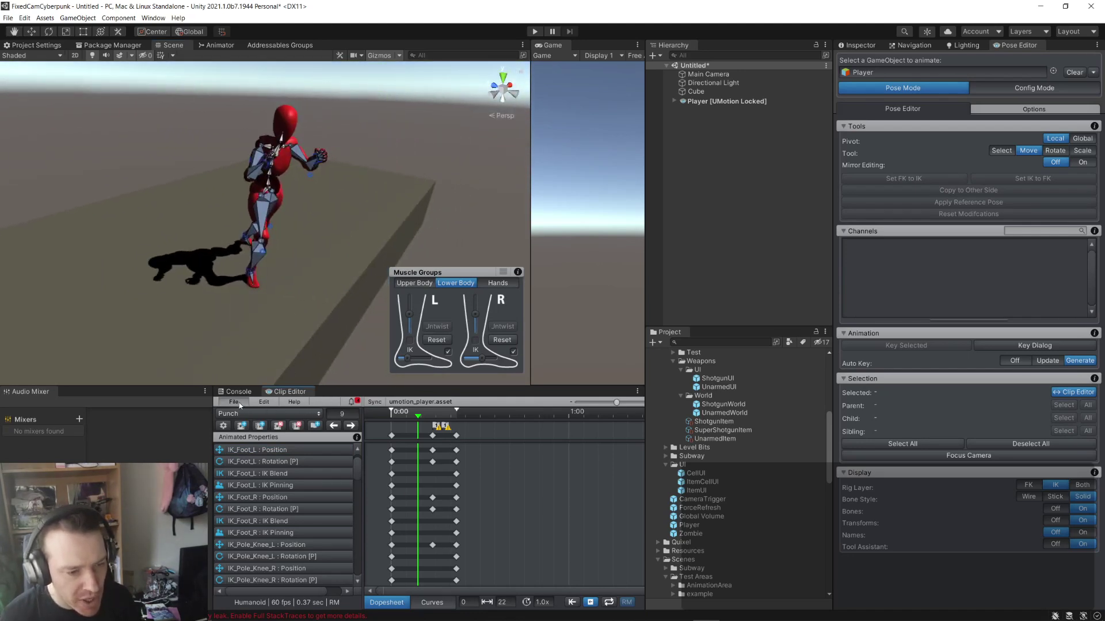
pyautogui.click(234, 402)
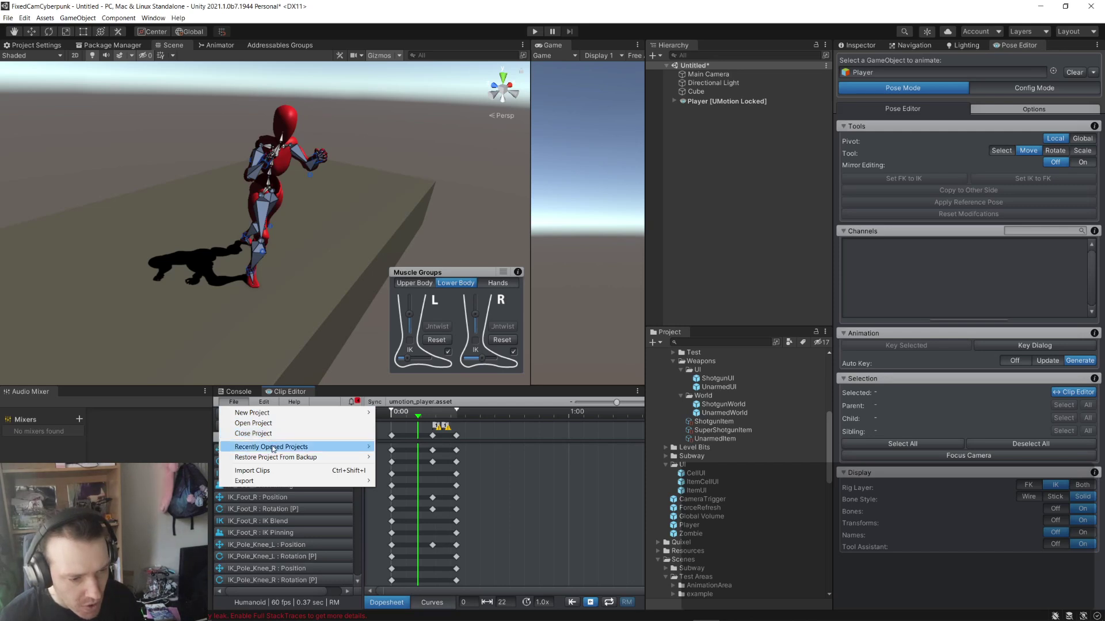
pyautogui.moveTo(273, 450)
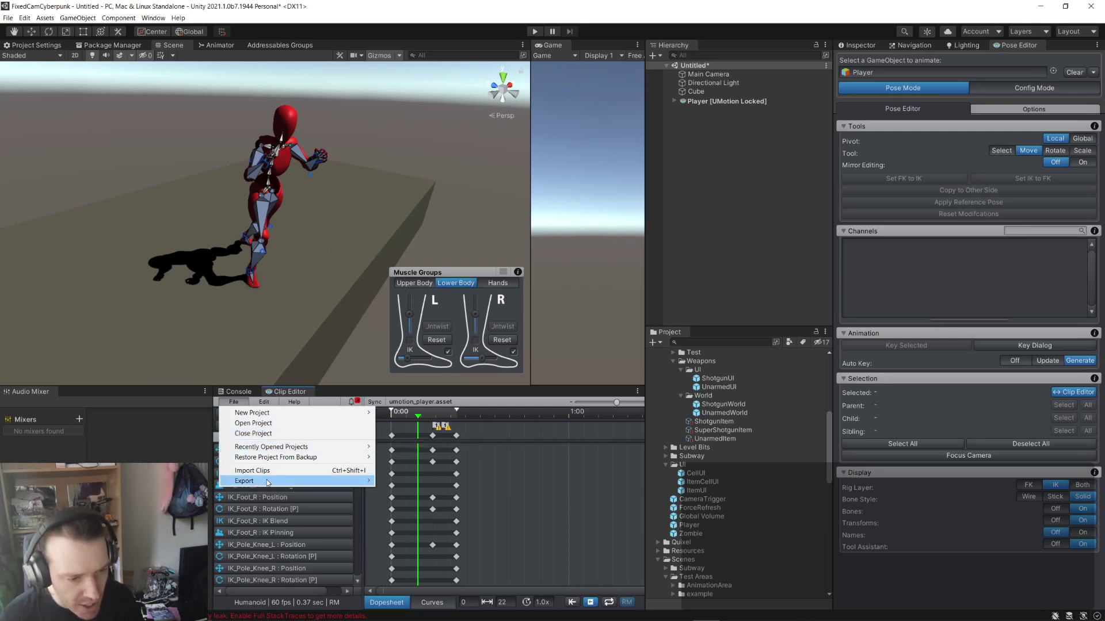
pyautogui.moveTo(269, 482)
pyautogui.click(410, 482)
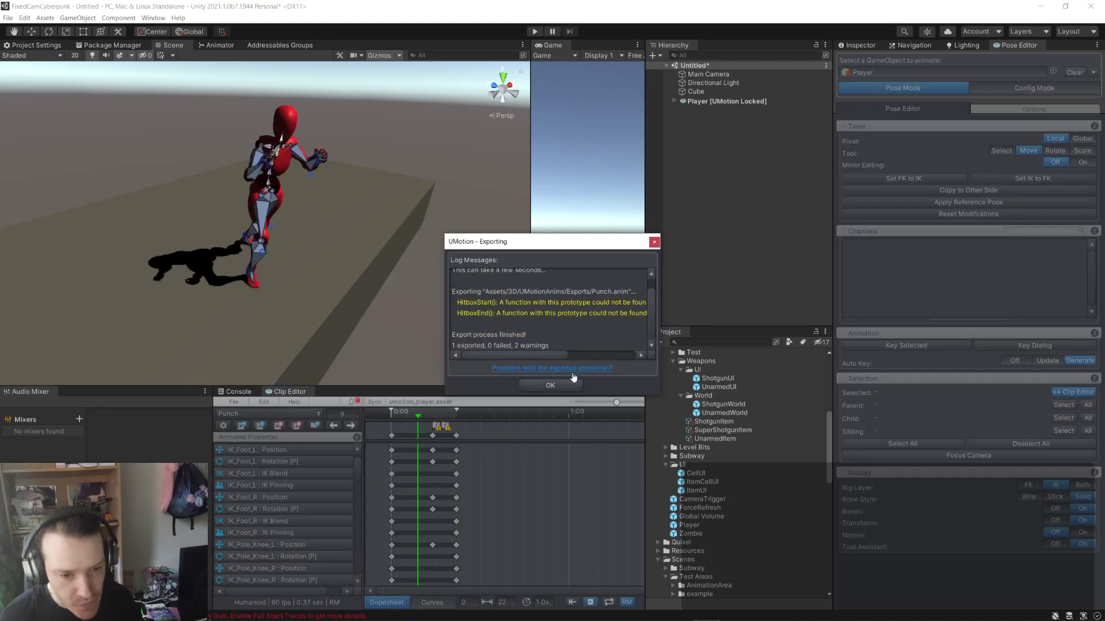
pyautogui.moveTo(539, 356); pyautogui.dragTo(523, 316)
pyautogui.moveTo(539, 356)
pyautogui.mouseDown()
pyautogui.moveTo(567, 355)
pyautogui.moveTo(533, 344)
pyautogui.mouseUp()
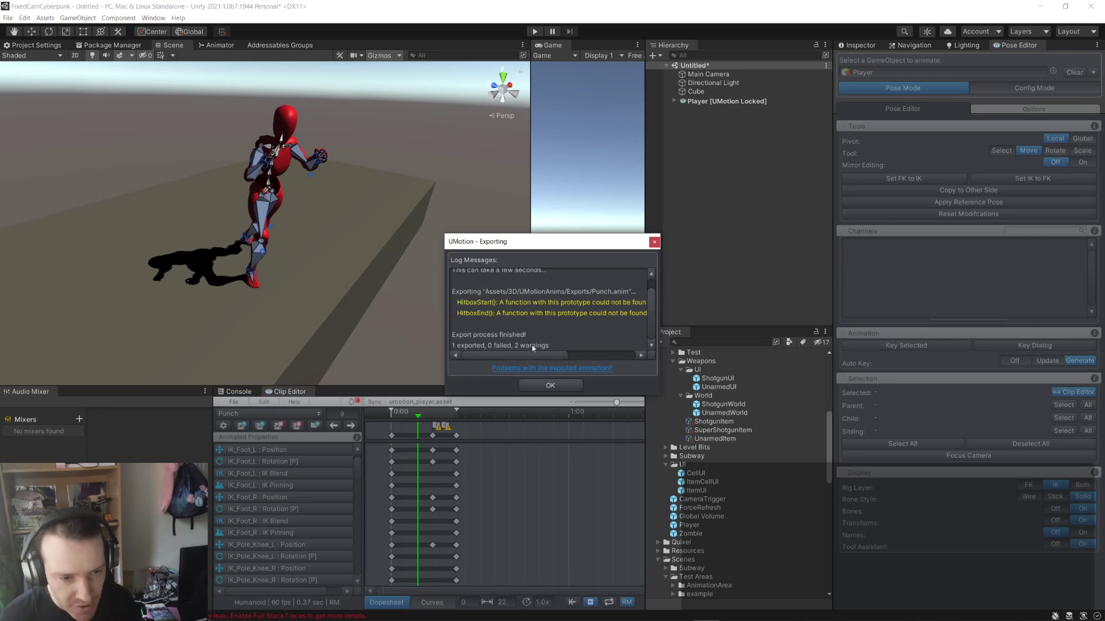
pyautogui.click(550, 386)
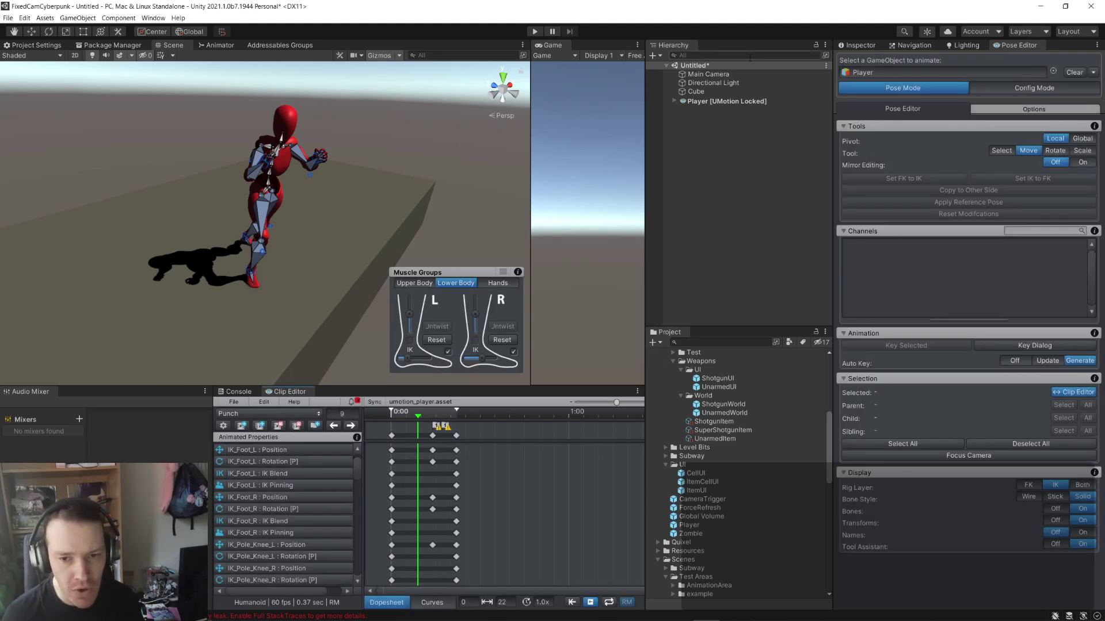
# - Clear the Player from the Pose Editor to release it from UMotion
pyautogui.click(724, 102)
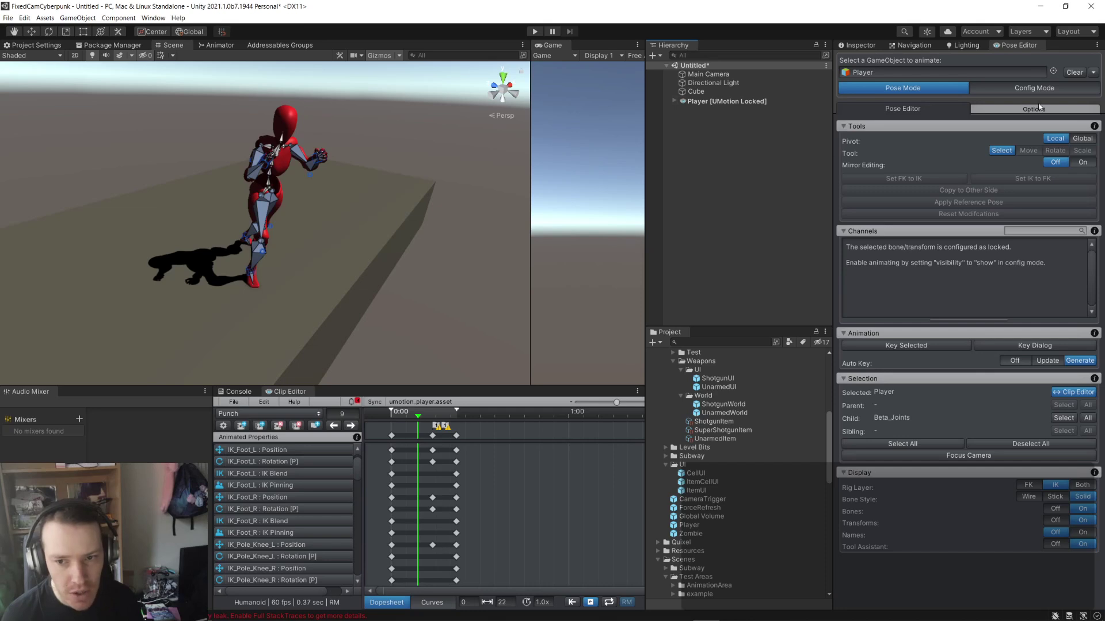
pyautogui.click(1073, 72)
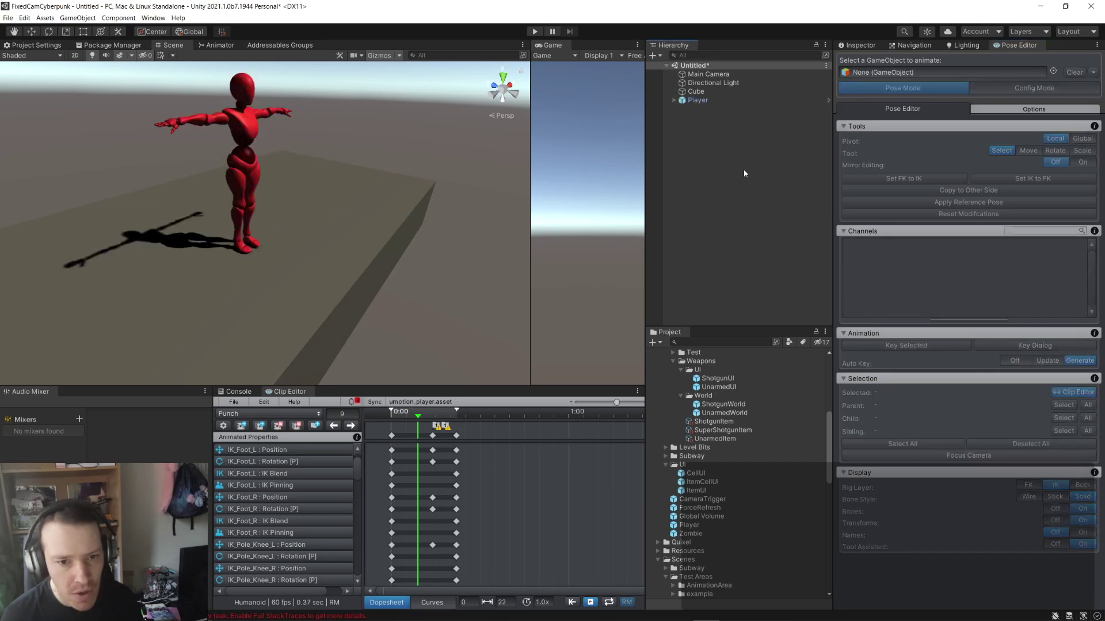
pyautogui.click(8, 18)
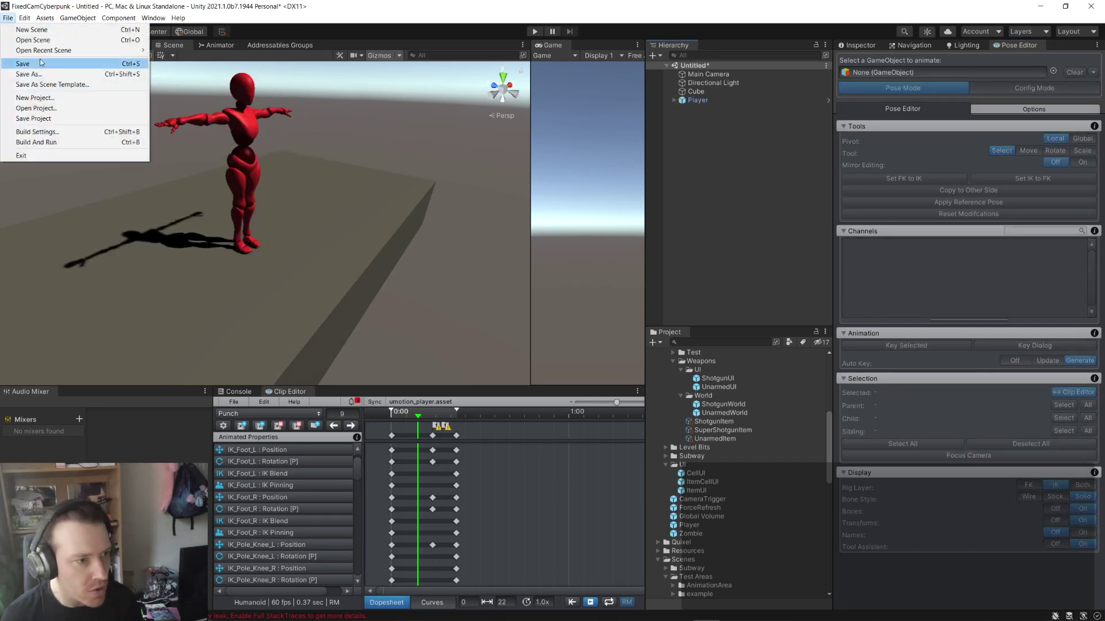
pyautogui.click(46, 65)
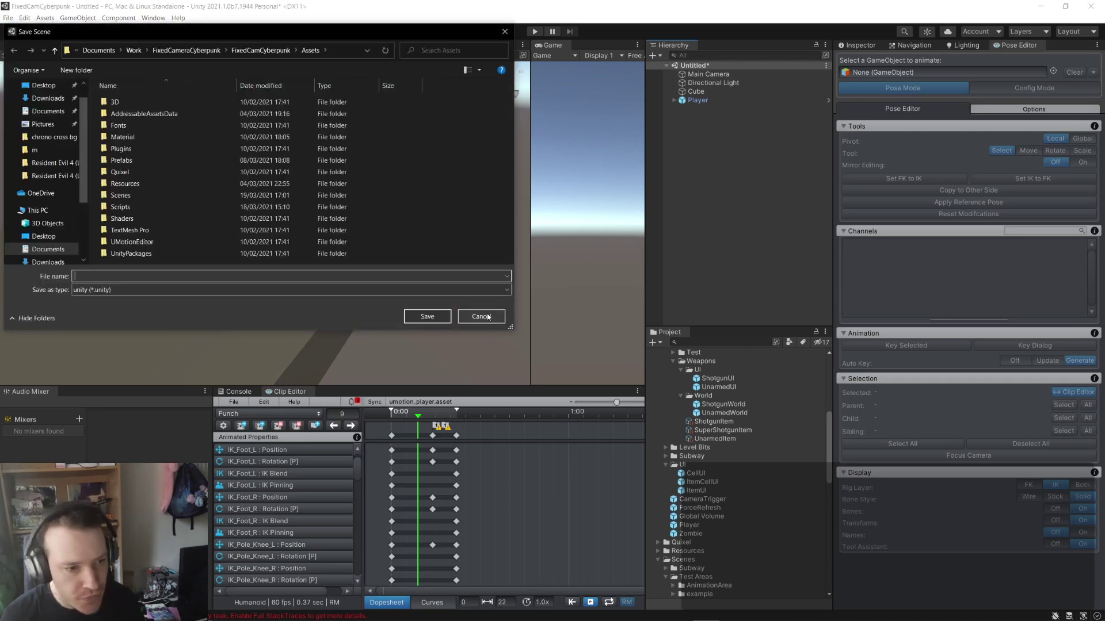
pyautogui.click(470, 315)
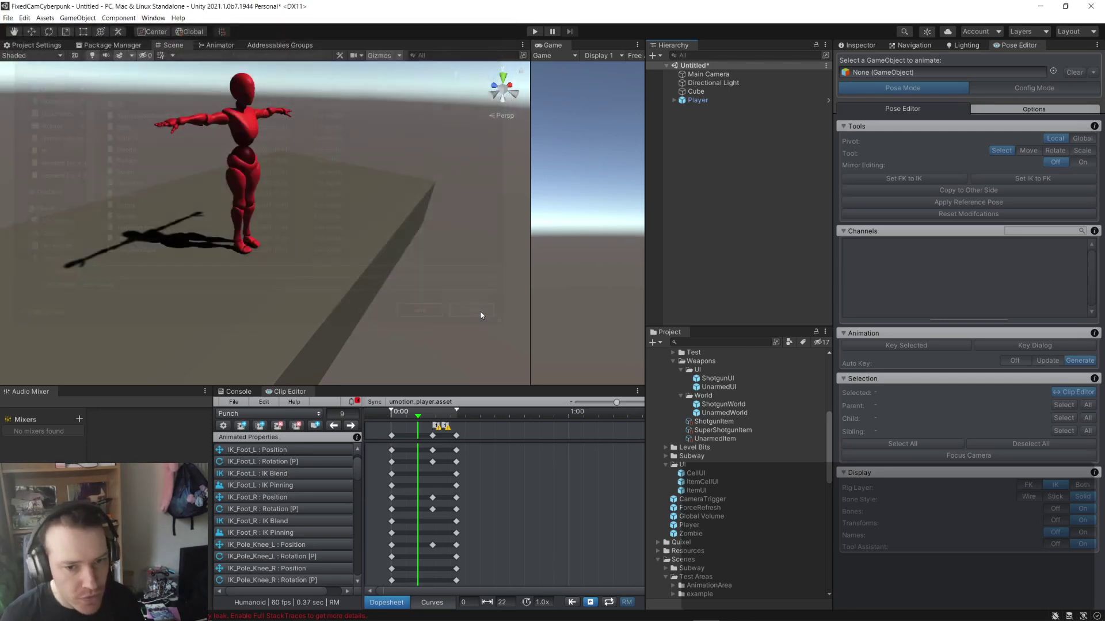
# - Save the scene as AnimationArea.unity in the Scenes/Test Areas folder, replacing the existing file
pyautogui.click(8, 18)
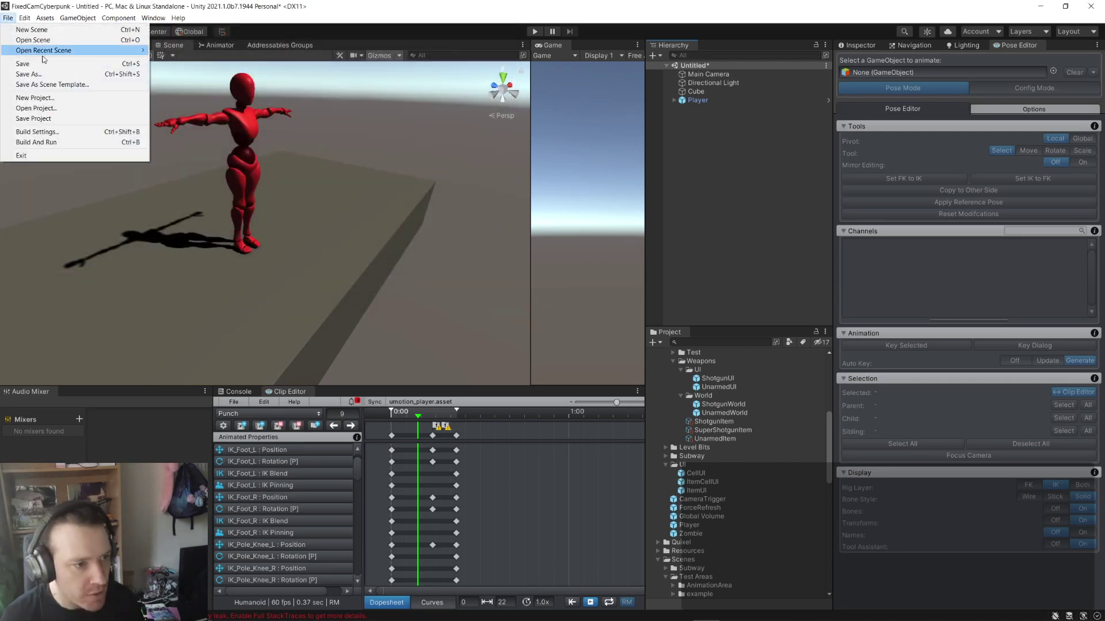
pyautogui.click(29, 73)
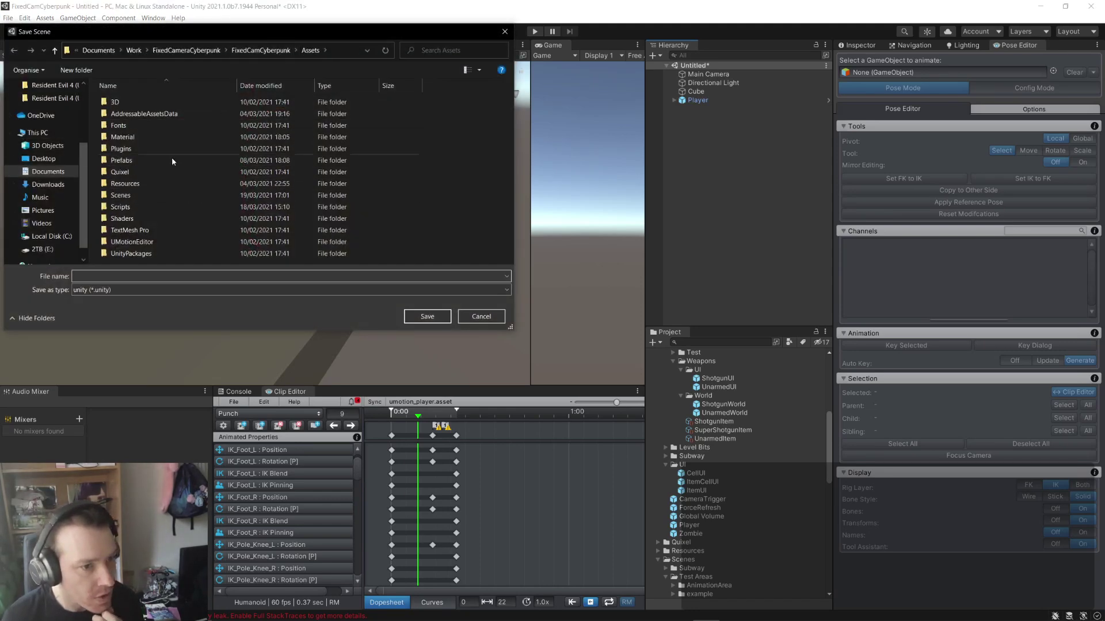
pyautogui.doubleClick(143, 195)
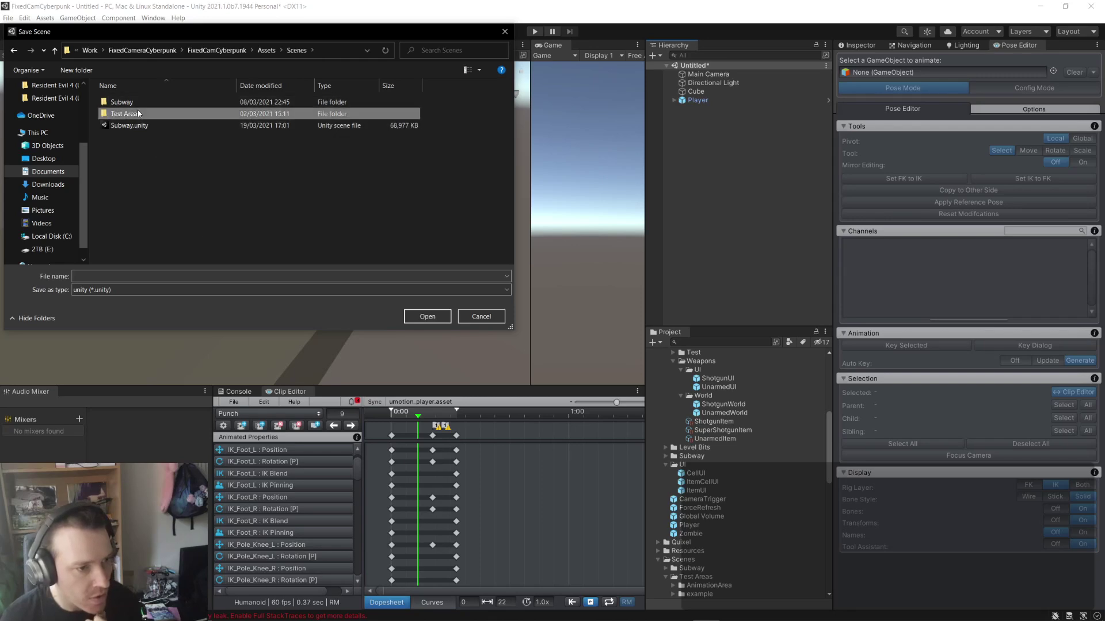
pyautogui.doubleClick(137, 112)
pyautogui.doubleClick(148, 169)
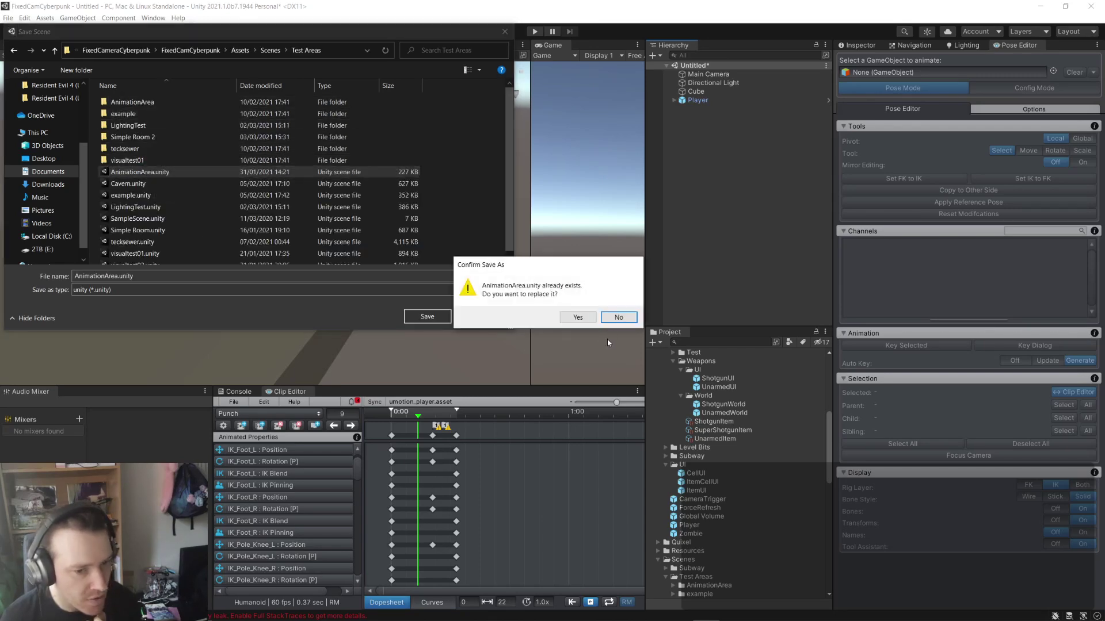
pyautogui.click(577, 318)
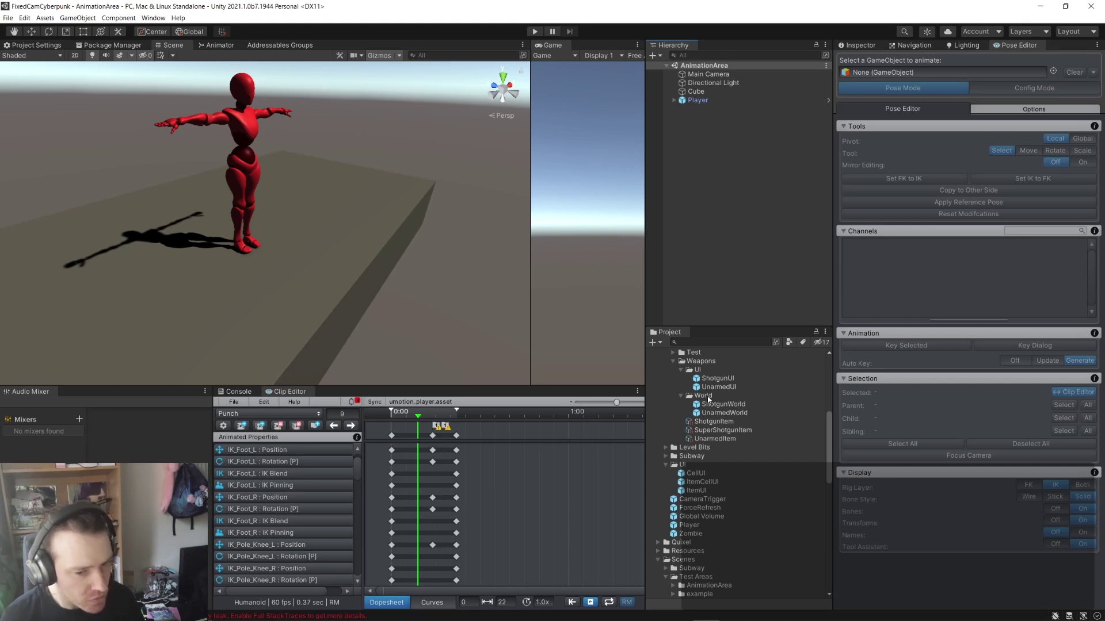
# - Open the Subway scene and select the player character in its scene view
pyautogui.scroll(-10, 714, 455)
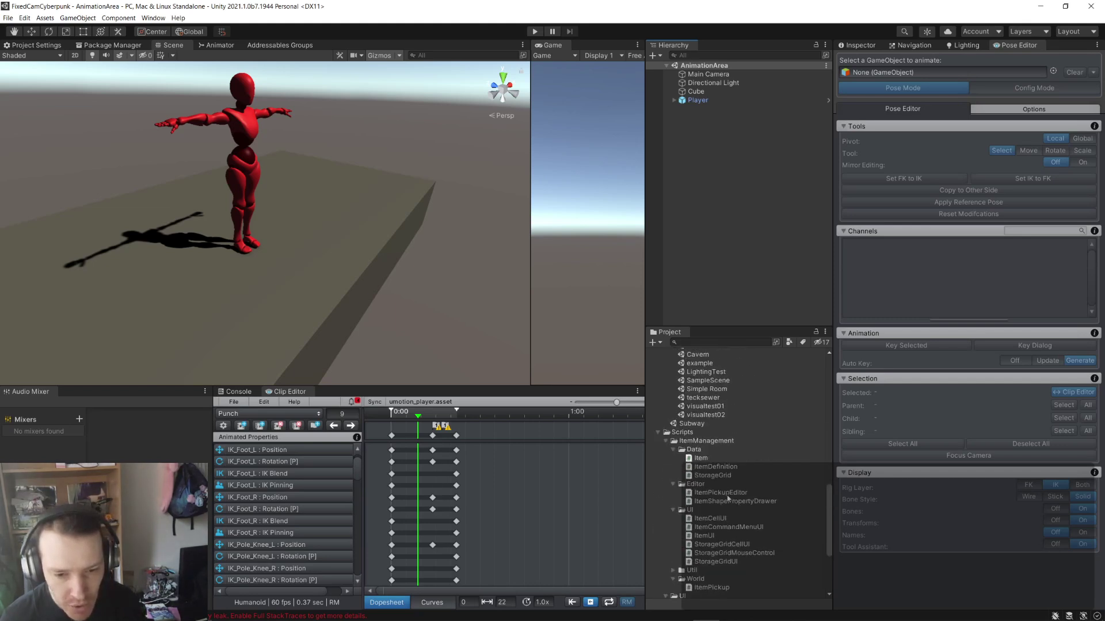
pyautogui.scroll(3, 728, 498)
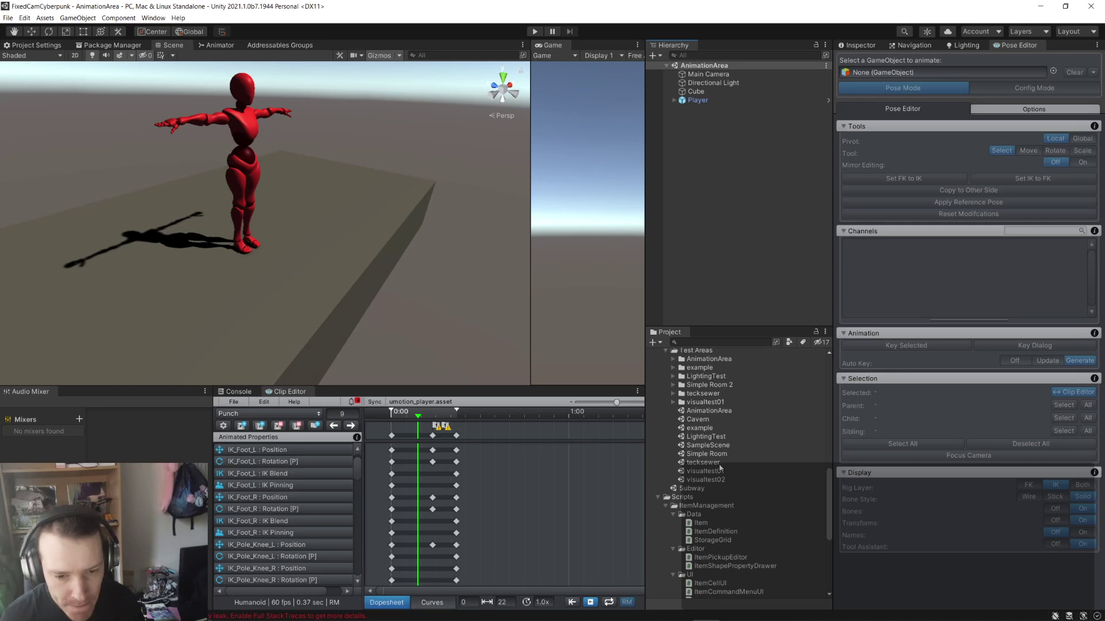
pyautogui.click(697, 489)
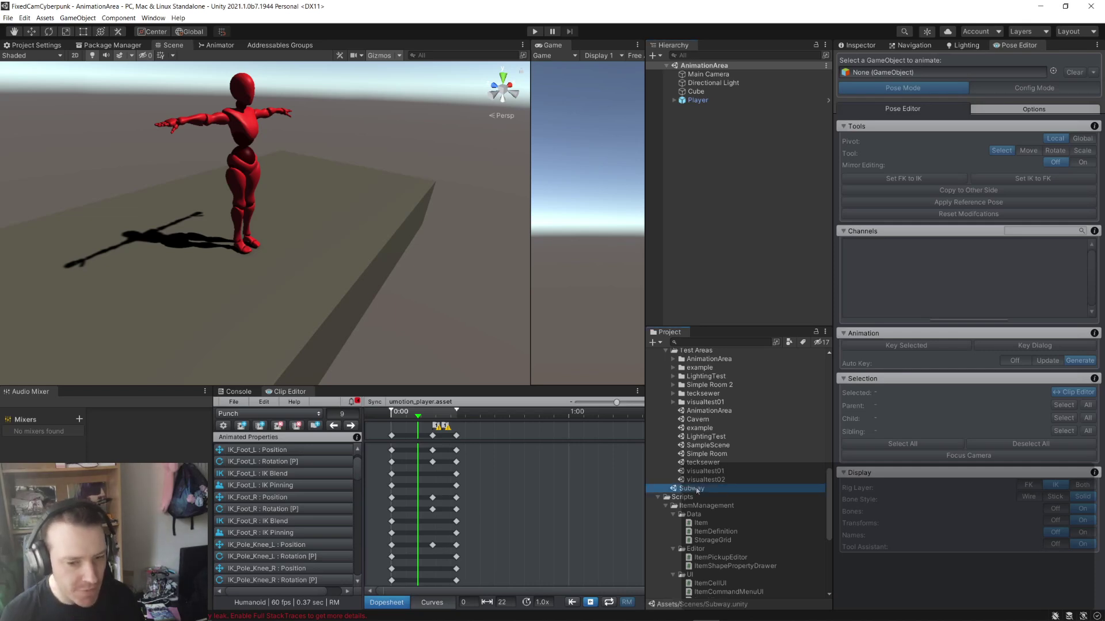
pyautogui.doubleClick(698, 489)
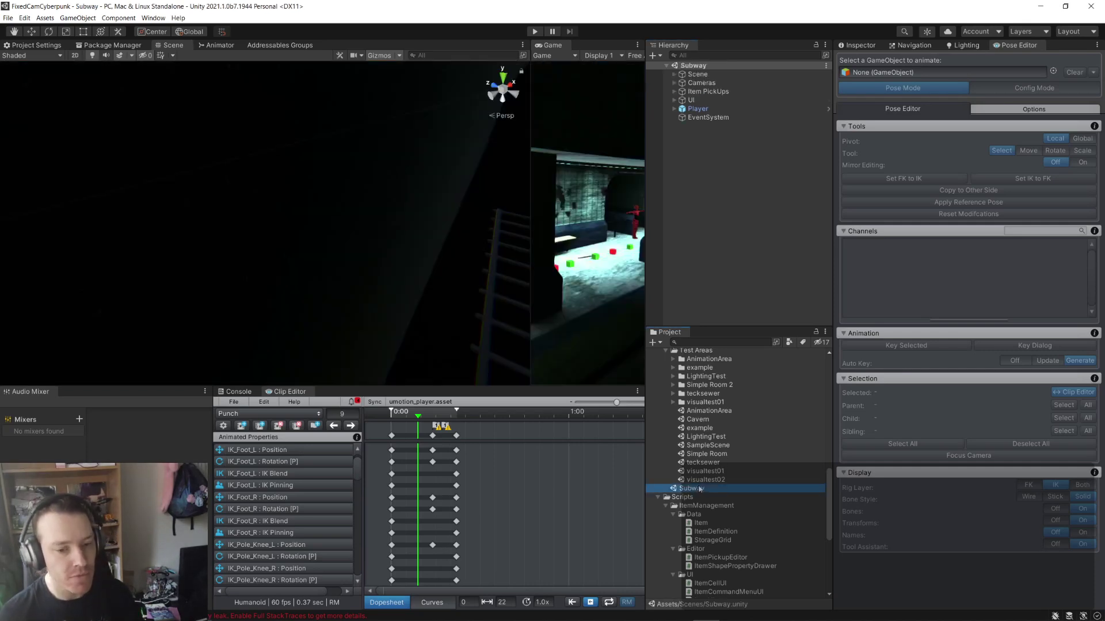
pyautogui.moveTo(329, 332); pyautogui.dragTo(260, 227, button='right')
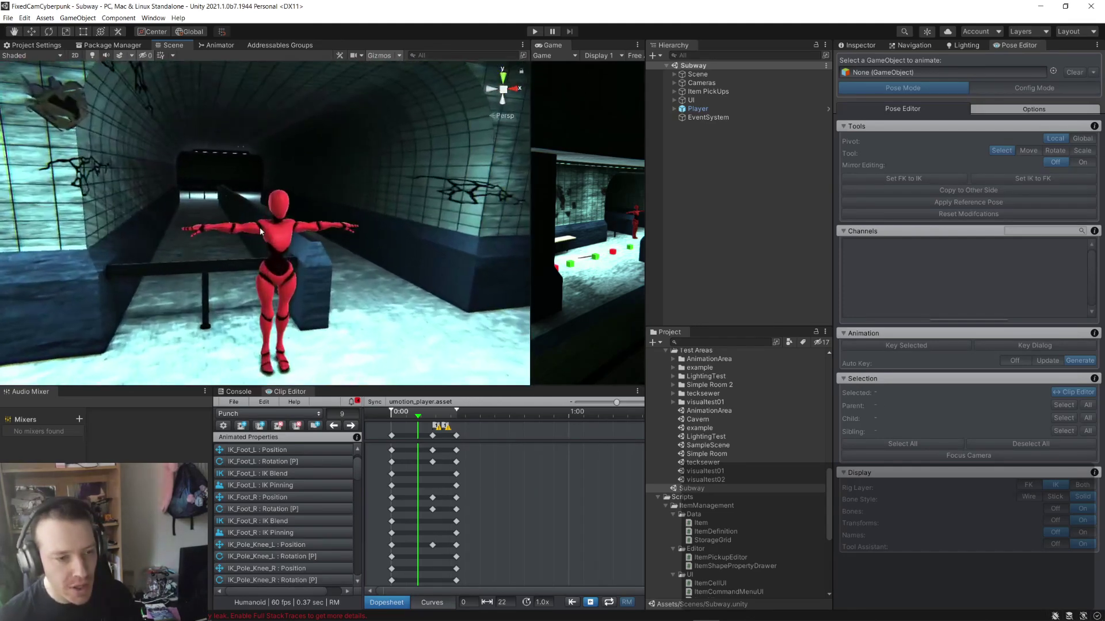
pyautogui.click(264, 229)
# - Examine the Unarmed sub-state machine in the player's Animator and select the mixamo_com state linked to Aim
pyautogui.click(212, 46)
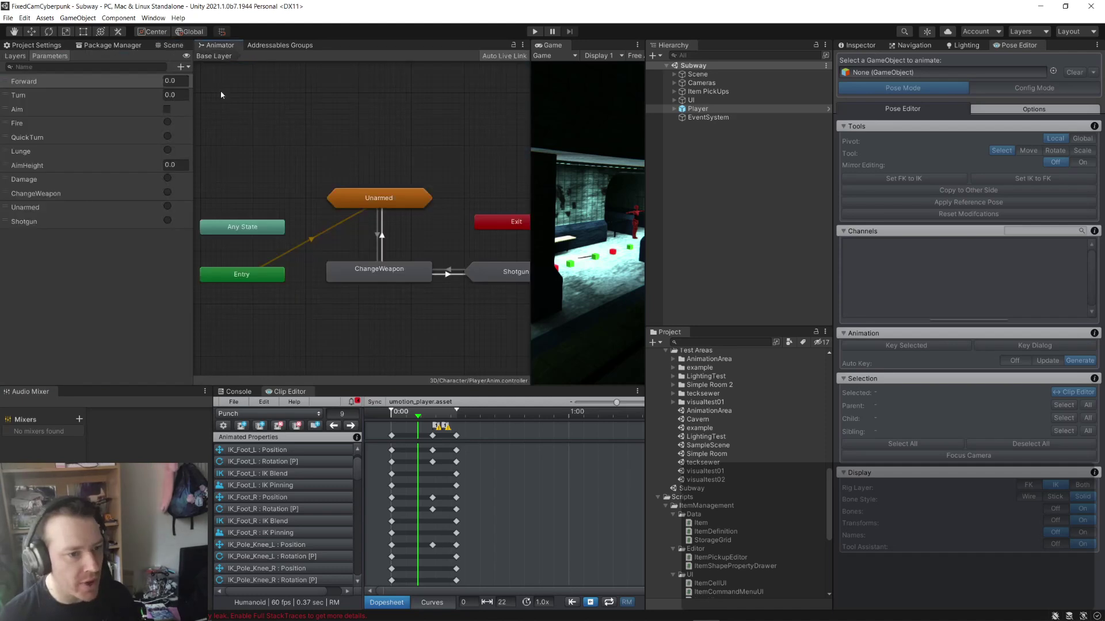
pyautogui.doubleClick(399, 198)
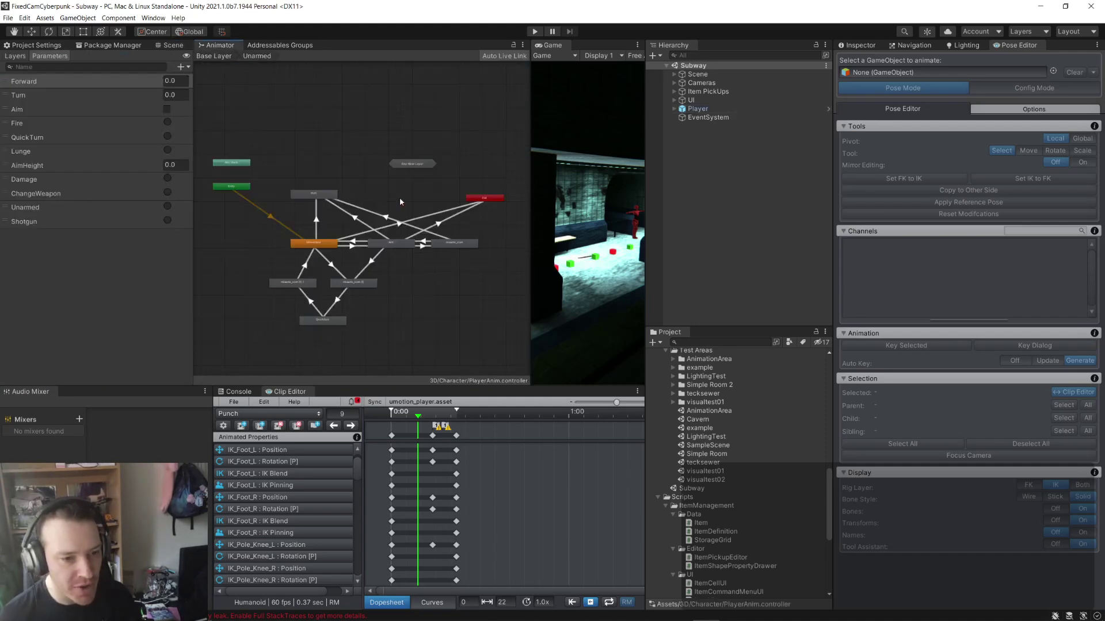
pyautogui.scroll(5, 308, 277)
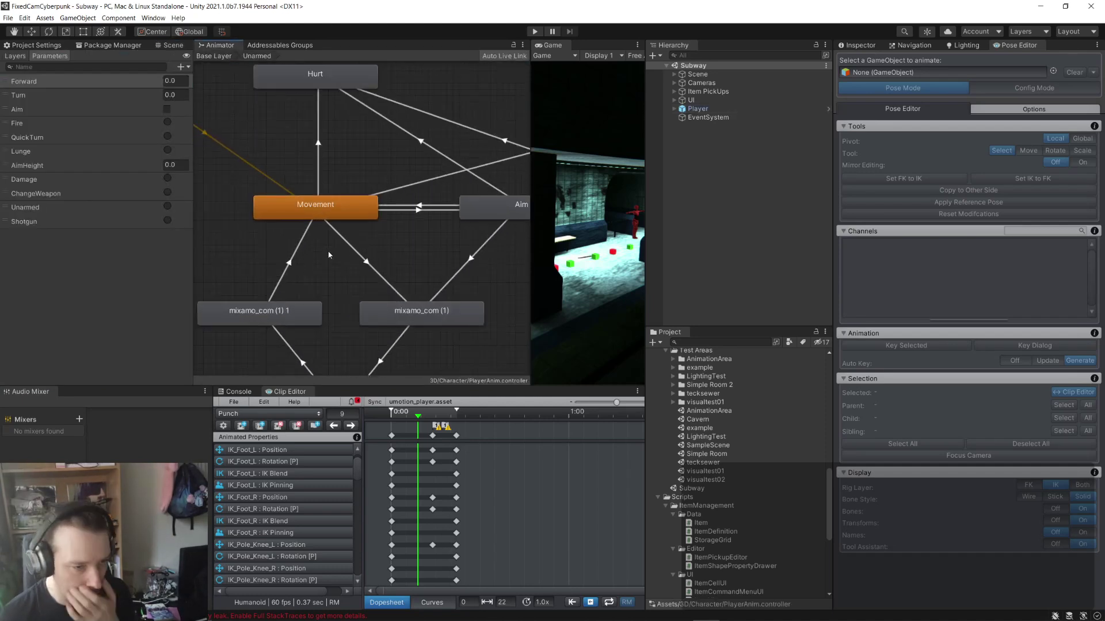
pyautogui.scroll(-3, 326, 251)
pyautogui.moveTo(467, 226); pyautogui.dragTo(350, 222, button='middle')
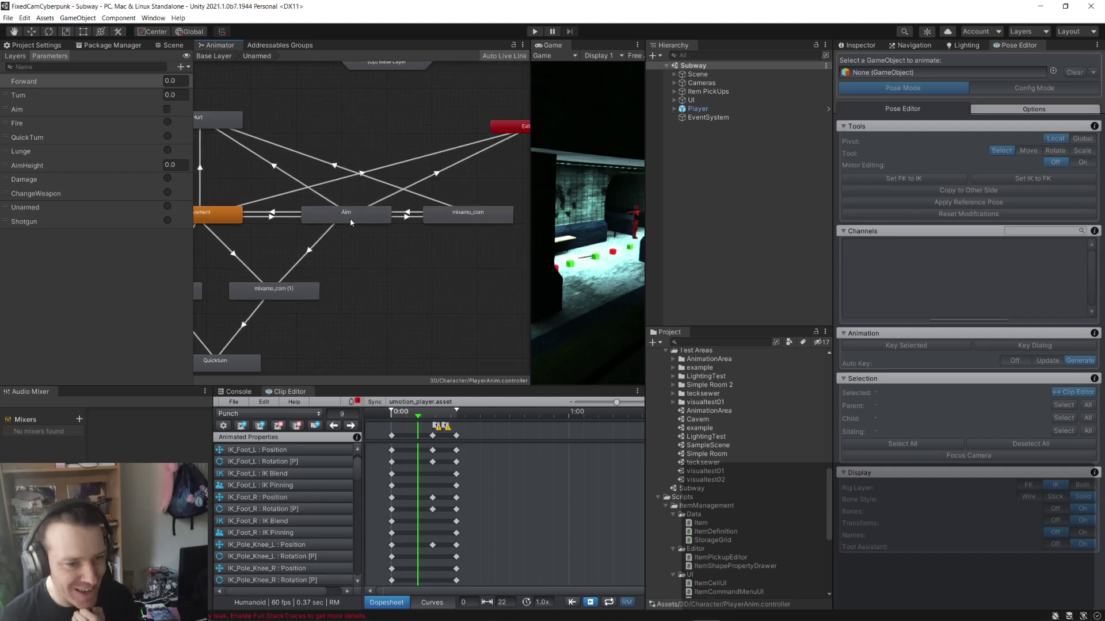
pyautogui.click(477, 223)
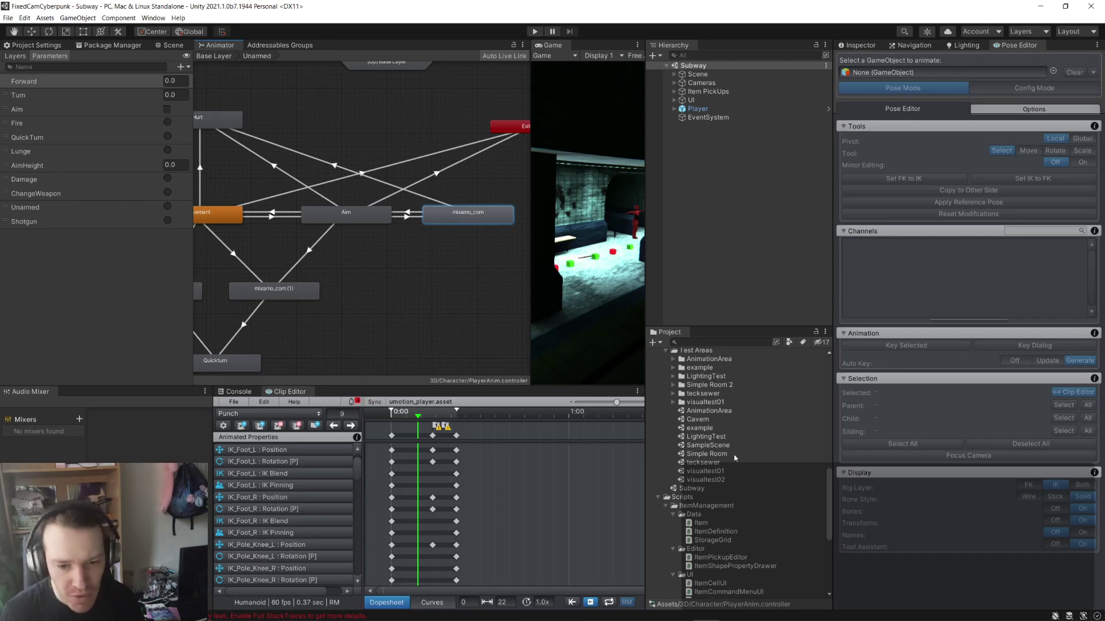
# - Reopen the AnimationArea scene and assign the Player to the Pose Editor, accepting the missing-bone warning
pyautogui.doubleClick(717, 412)
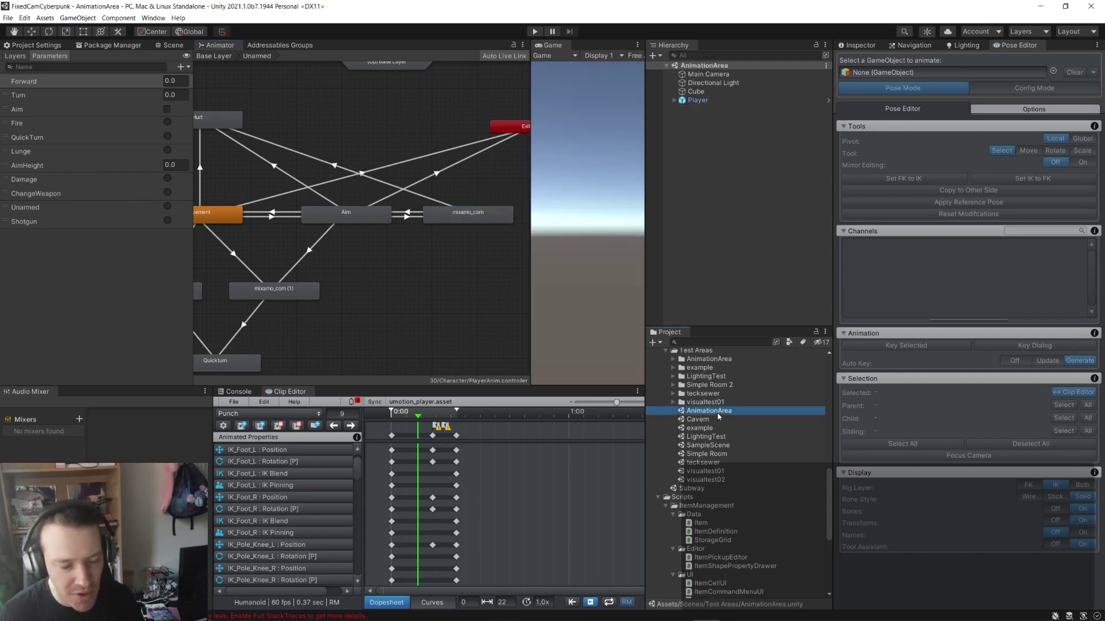
pyautogui.click(170, 46)
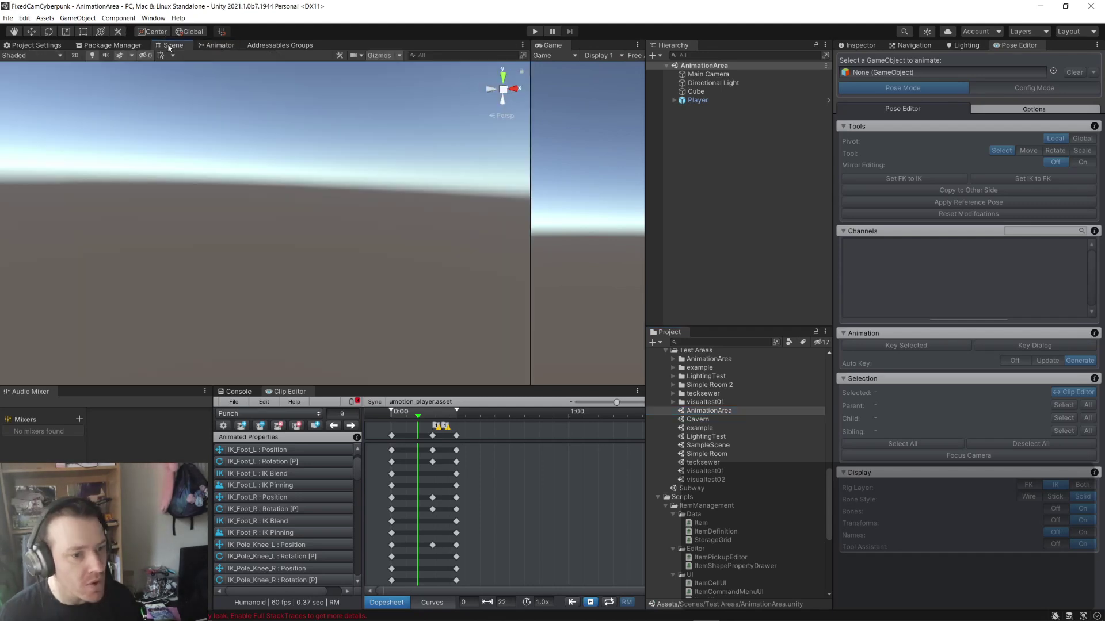
pyautogui.click(696, 100)
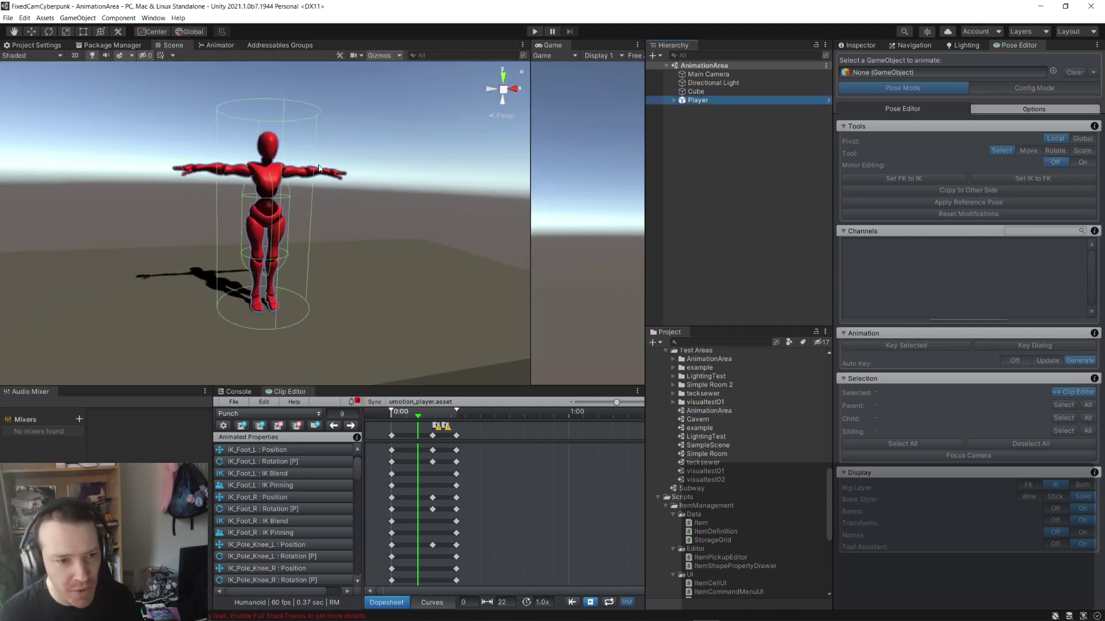
pyautogui.moveTo(719, 99); pyautogui.dragTo(921, 74)
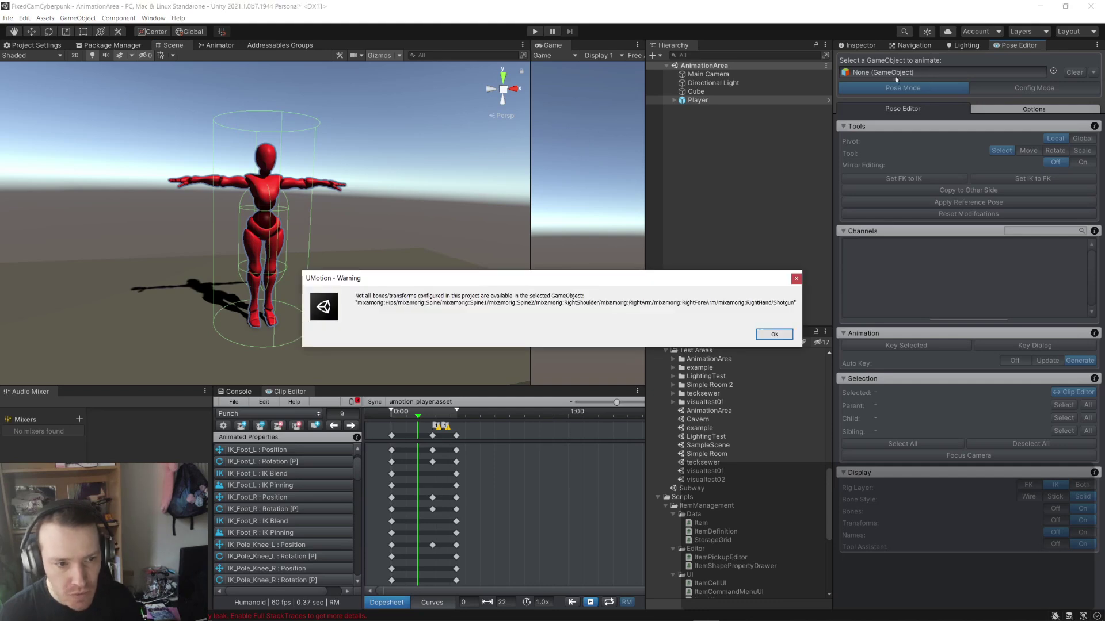
pyautogui.click(774, 334)
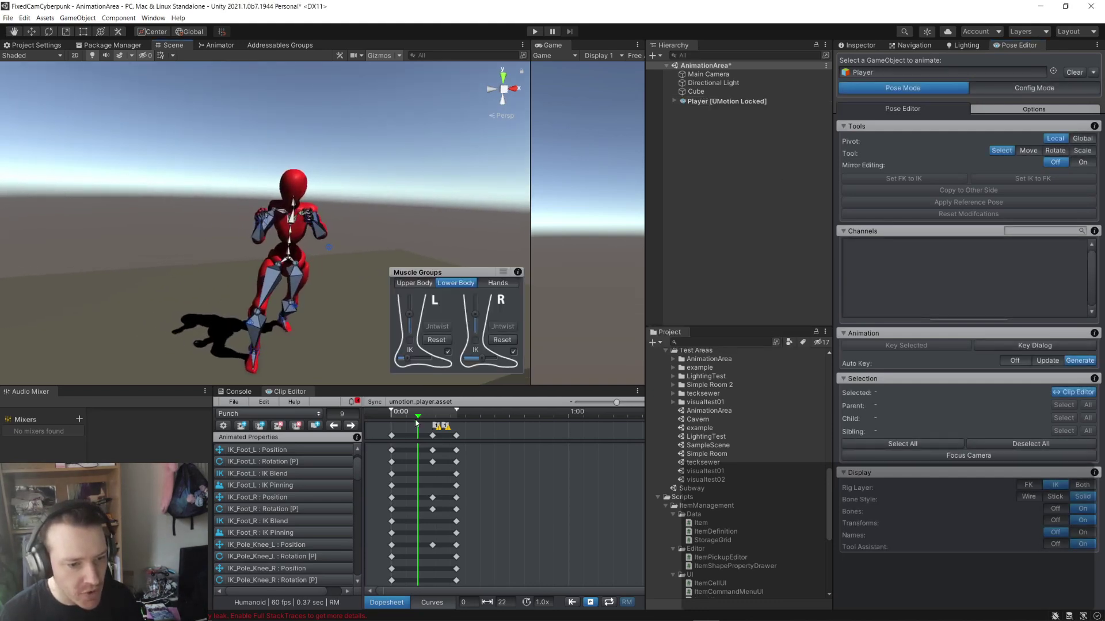
# - Copy the full set of pose keys at frame 0 of the Punch clip
pyautogui.moveTo(418, 420); pyautogui.dragTo(388, 425)
pyautogui.keyDown('alt'); pyautogui.moveTo(242, 276); pyautogui.dragTo(136, 301); pyautogui.keyUp('alt')
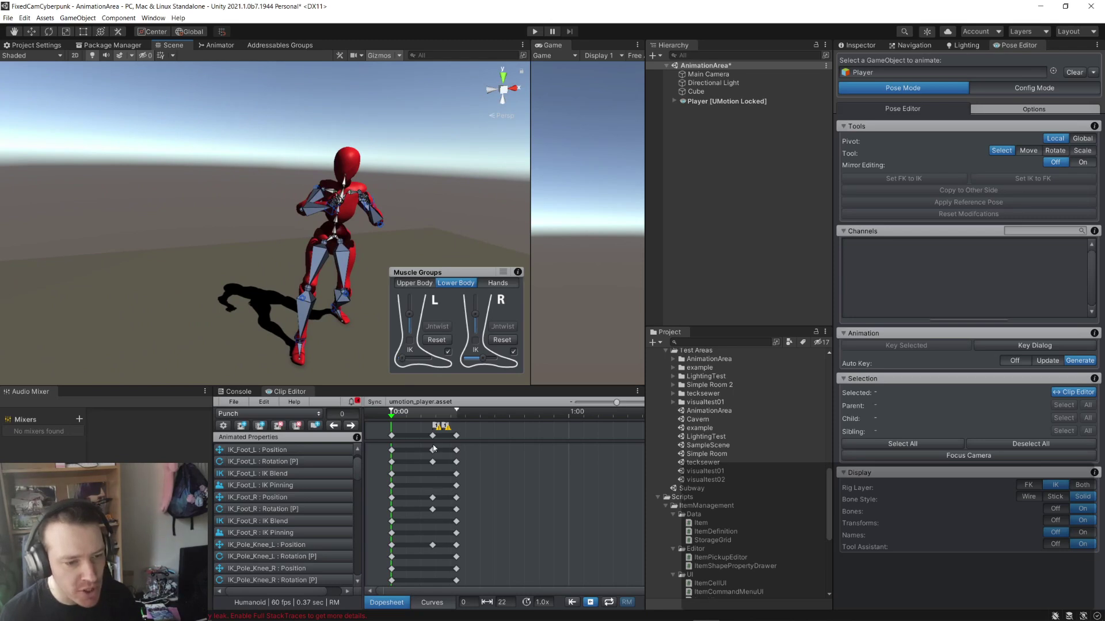
pyautogui.click(392, 435)
pyautogui.press('e')
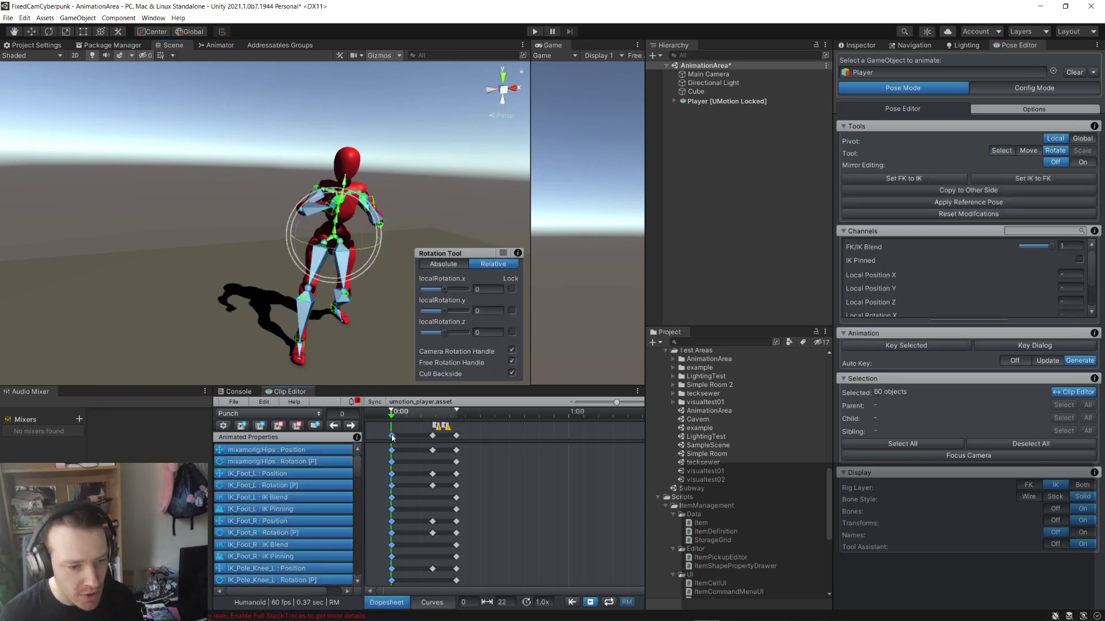
# - Create a new clip named PunchIdle and paste the copied pose keys at frame 0
pyautogui.click(241, 429)
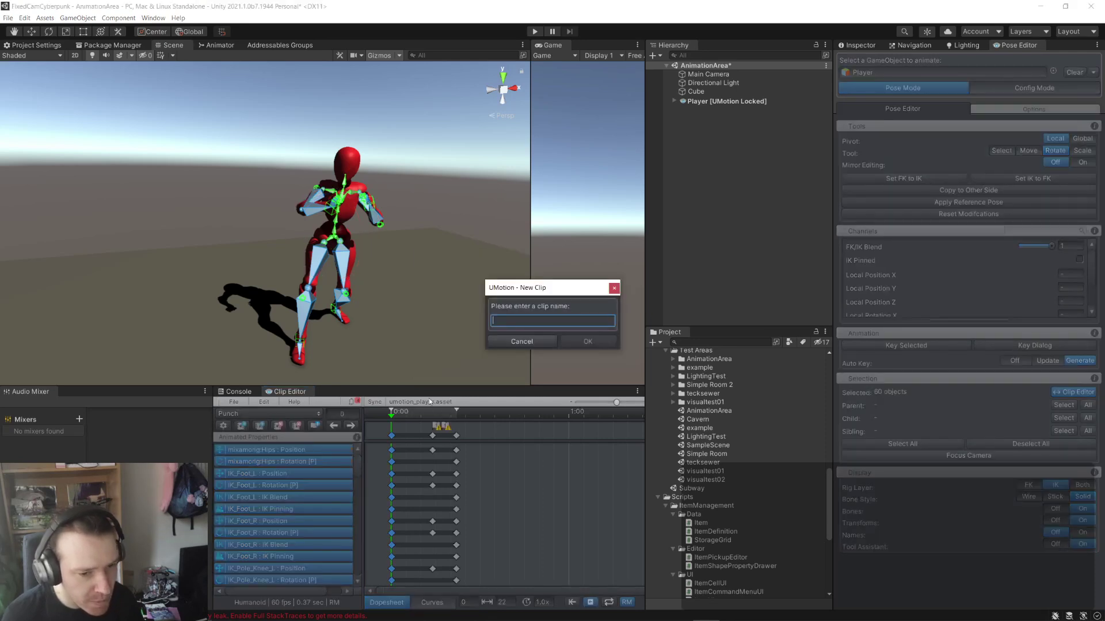
pyautogui.write('Punch')
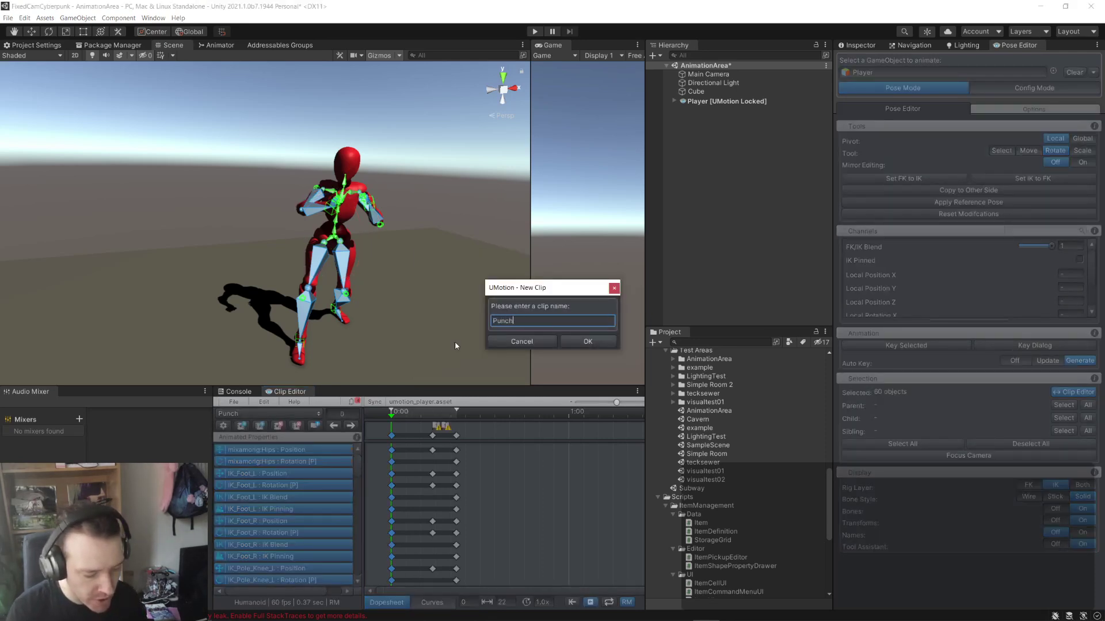
pyautogui.write('idle')
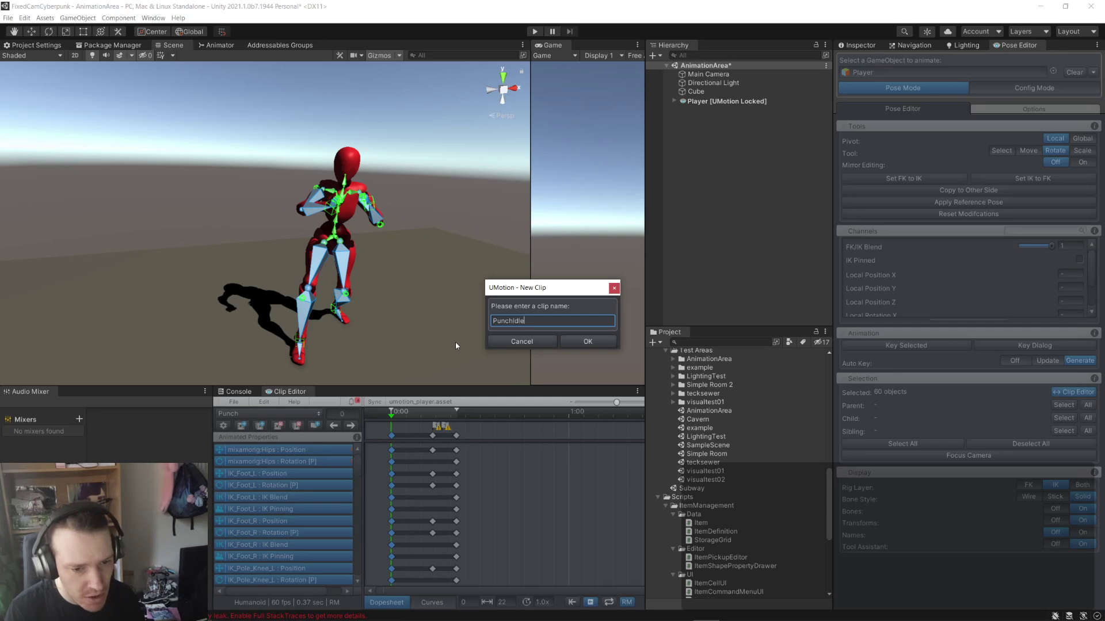
pyautogui.click(455, 346)
pyautogui.click(611, 340)
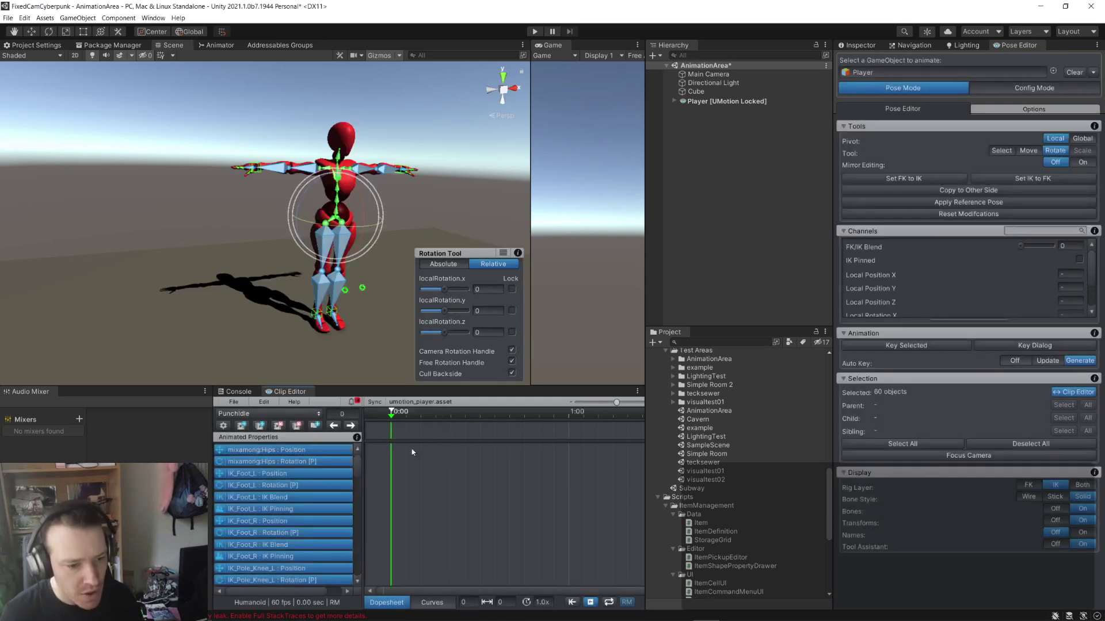
pyautogui.click(402, 427)
pyautogui.hotkey('ctrl', 'v')
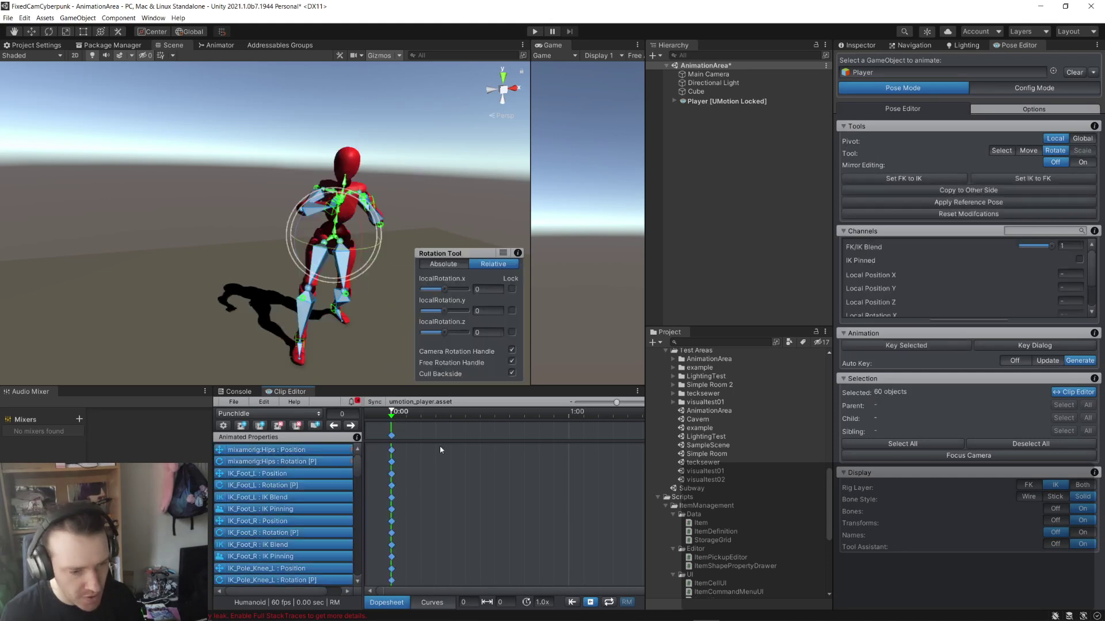
pyautogui.click(433, 440)
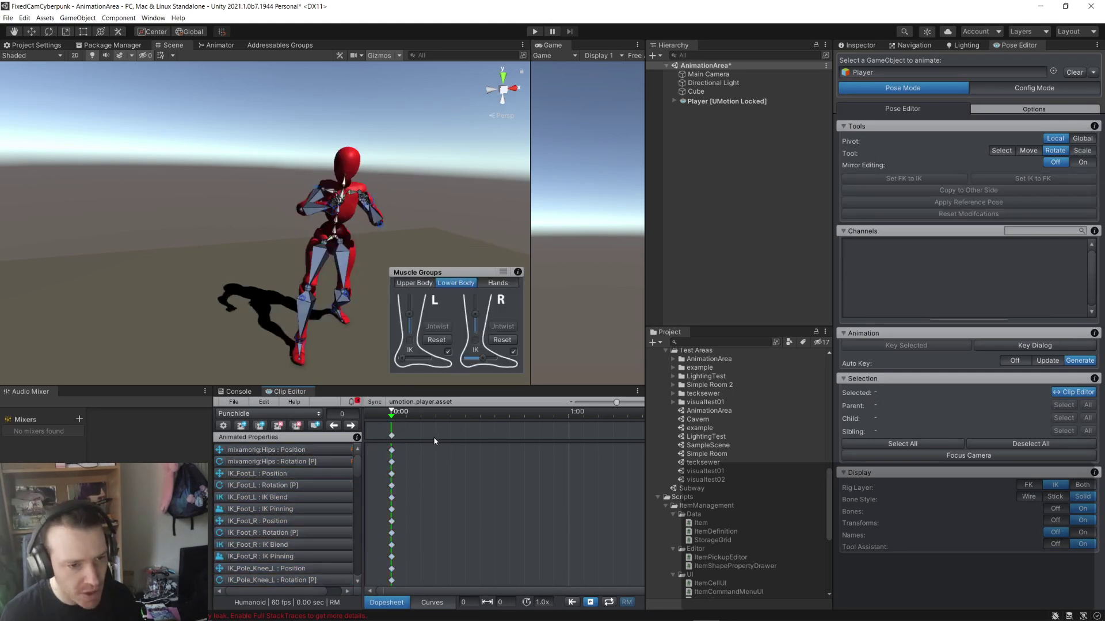
# - Try to export the single-frame PunchIdle clip
pyautogui.click(232, 402)
pyautogui.moveTo(273, 486)
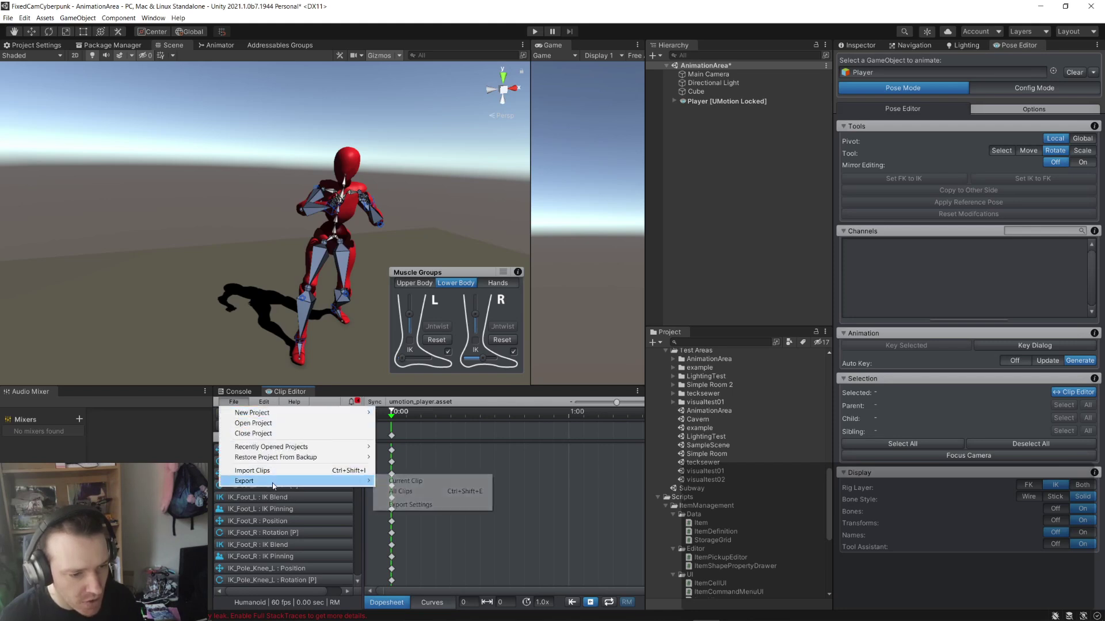
pyautogui.click(465, 481)
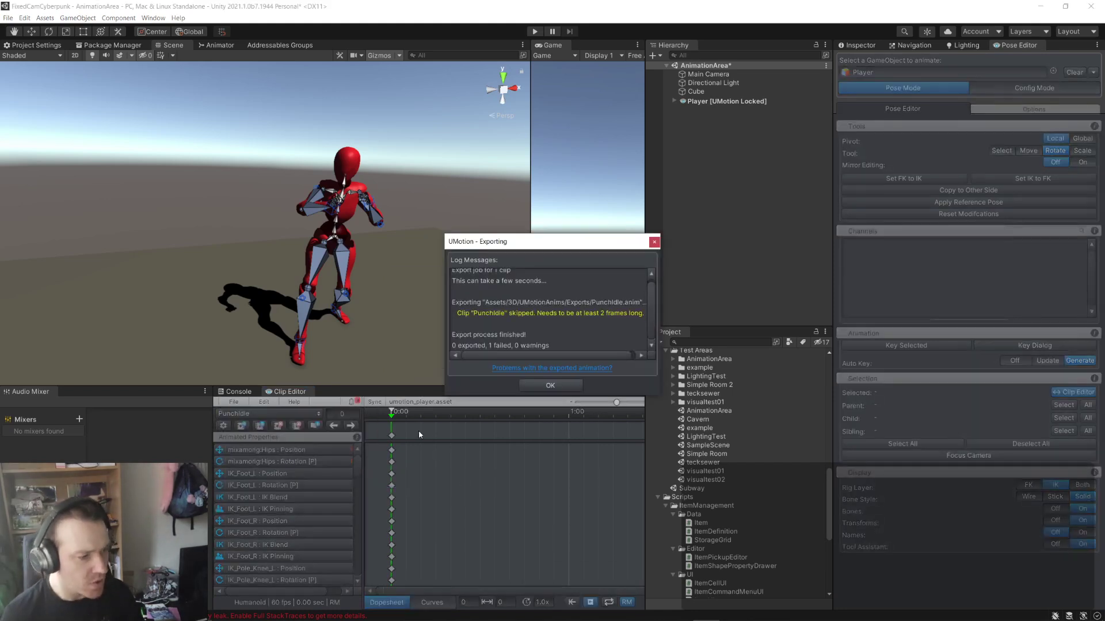
pyautogui.click(550, 386)
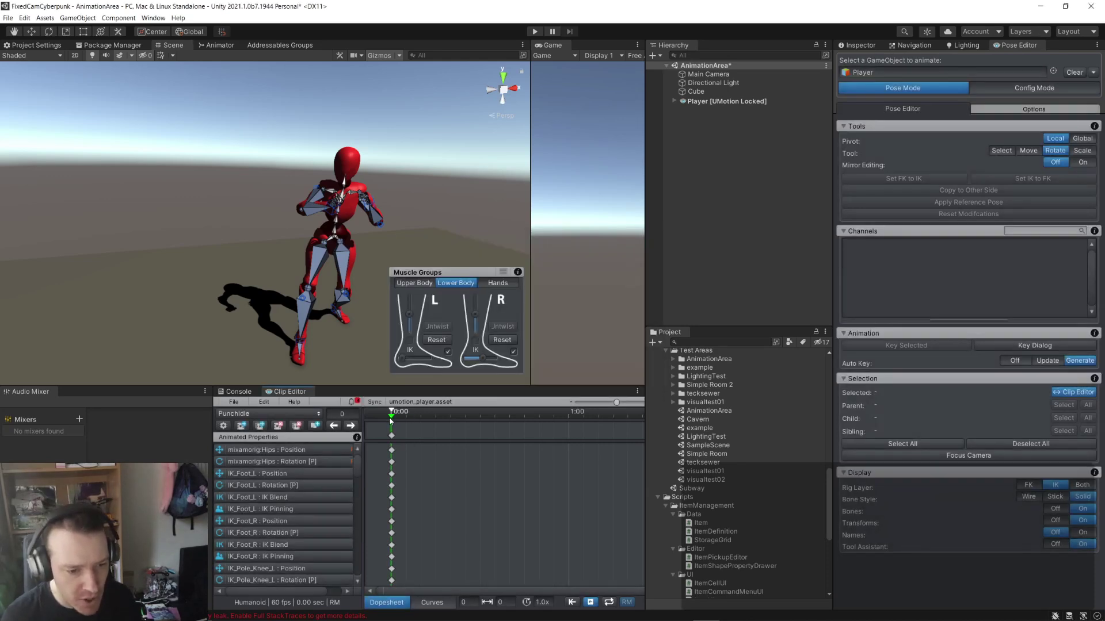
# - Key the whole pose at frame 5 of the PunchIdle clip
pyautogui.moveTo(390, 420); pyautogui.dragTo(408, 421)
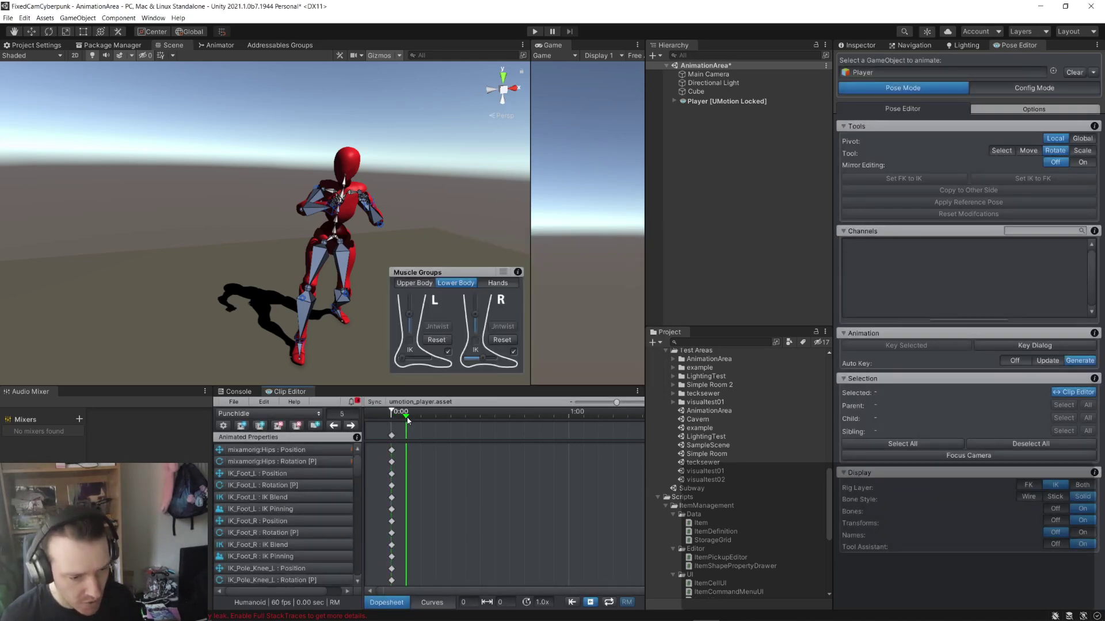
pyautogui.hotkey('ctrl', 'a')
pyautogui.press('k')
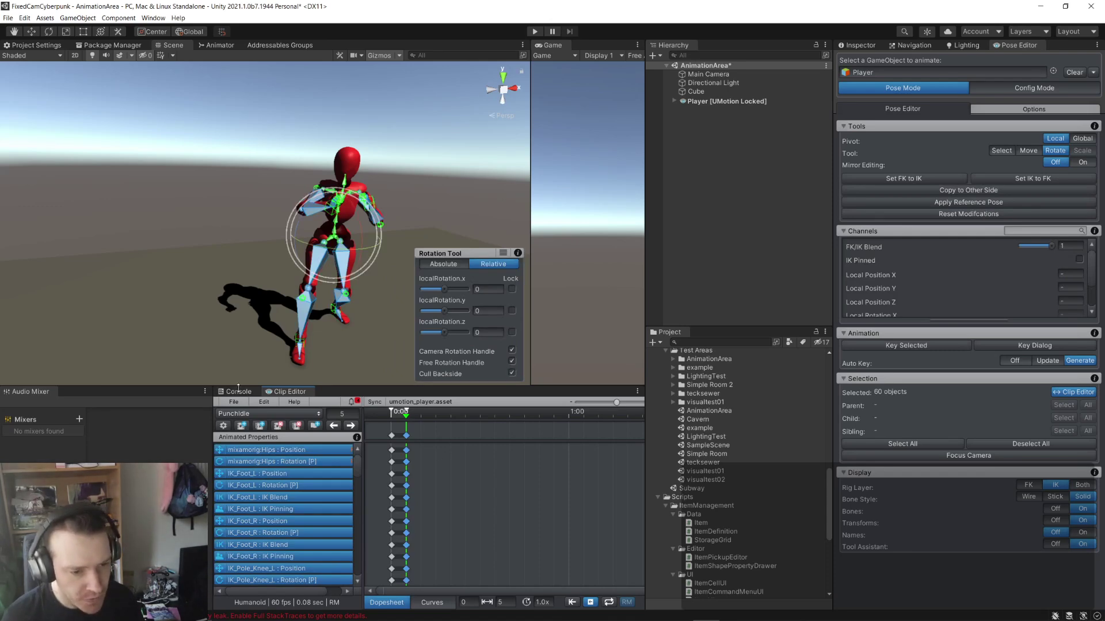
# - Export the current PunchIdle clip and close the export log
pyautogui.click(223, 425)
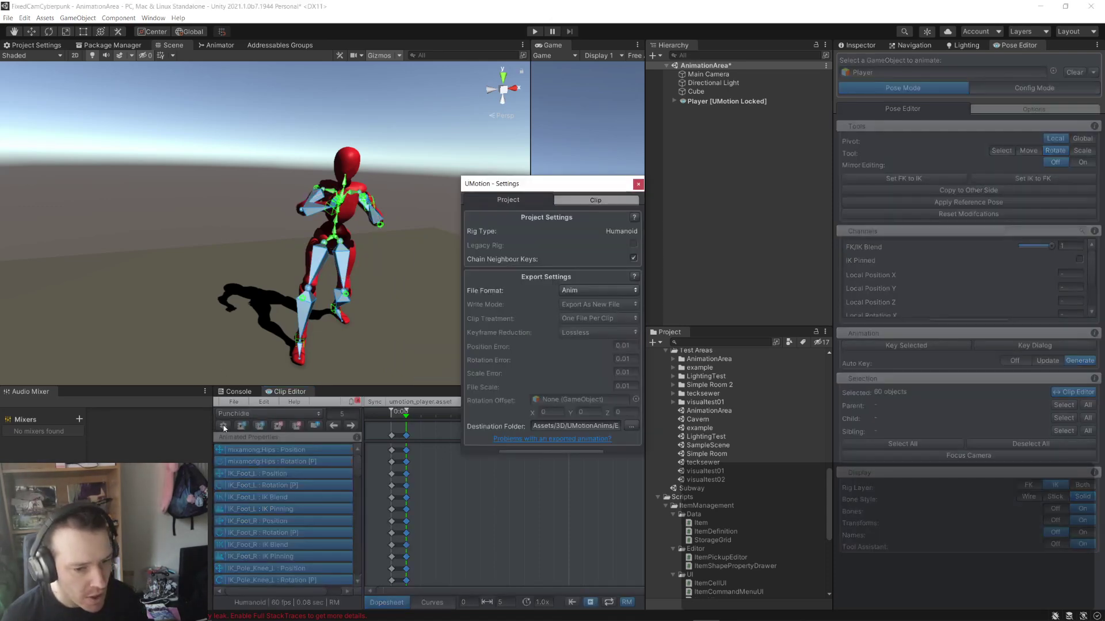
pyautogui.click(637, 184)
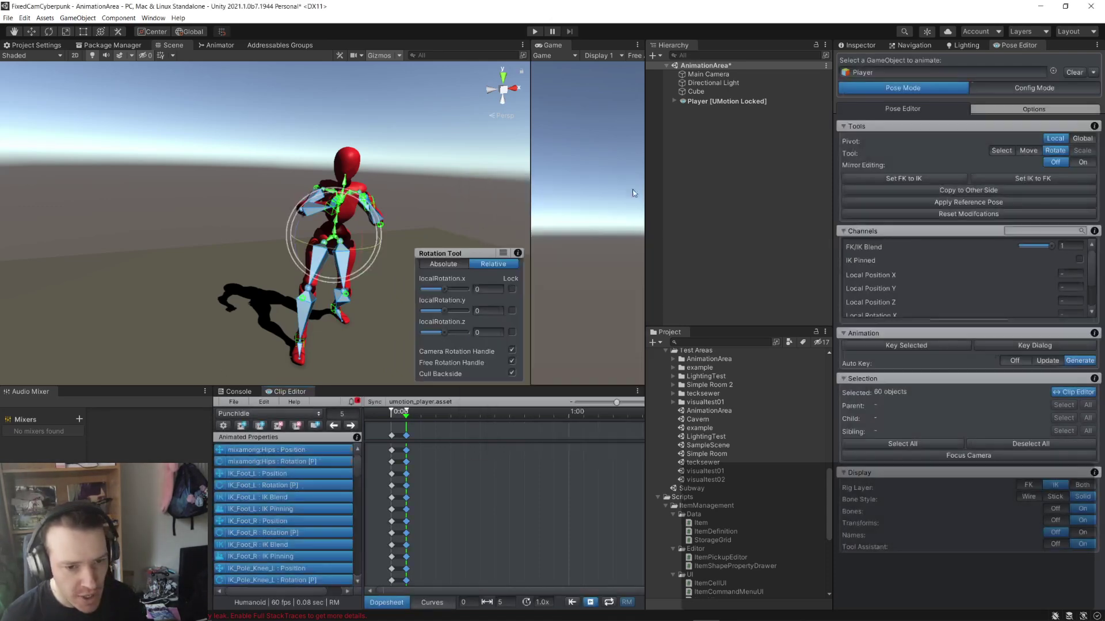
pyautogui.click(234, 401)
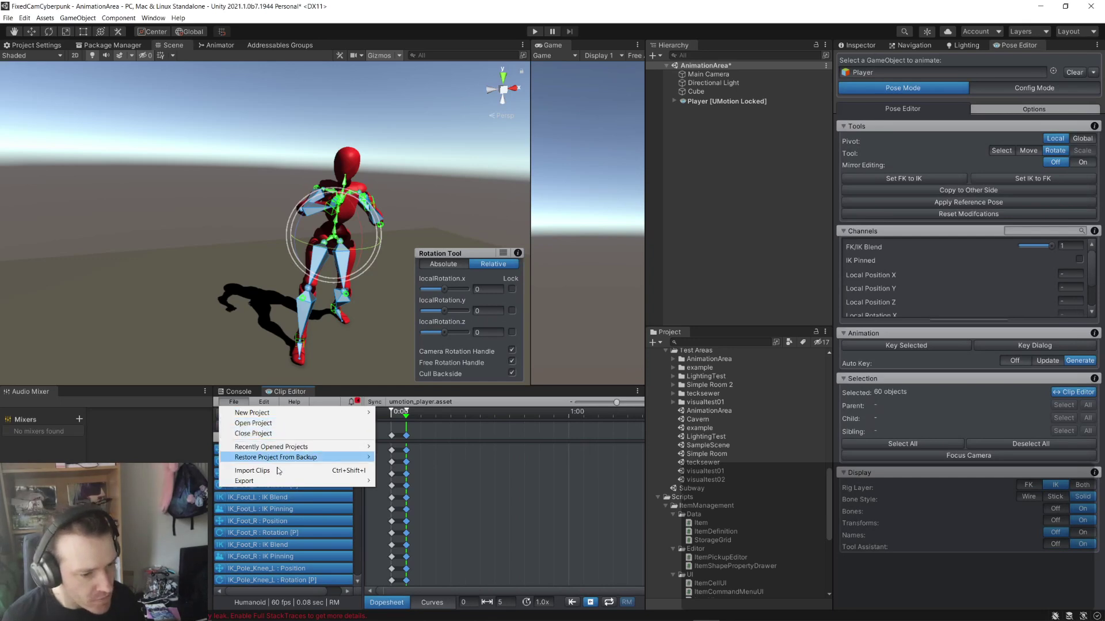
pyautogui.moveTo(285, 485)
pyautogui.click(430, 482)
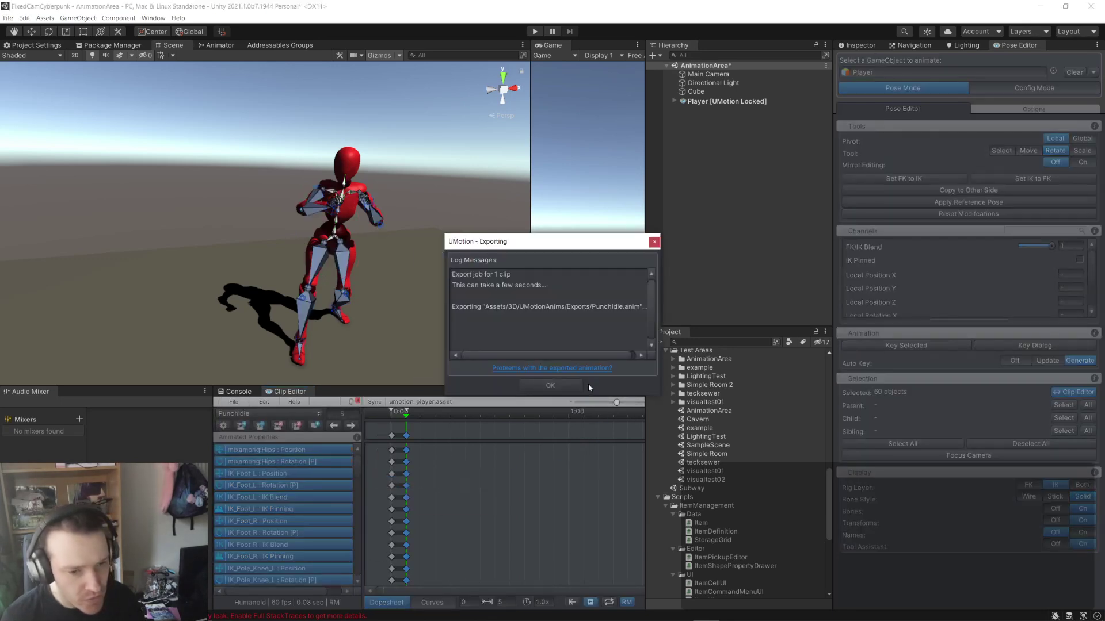
pyautogui.click(551, 384)
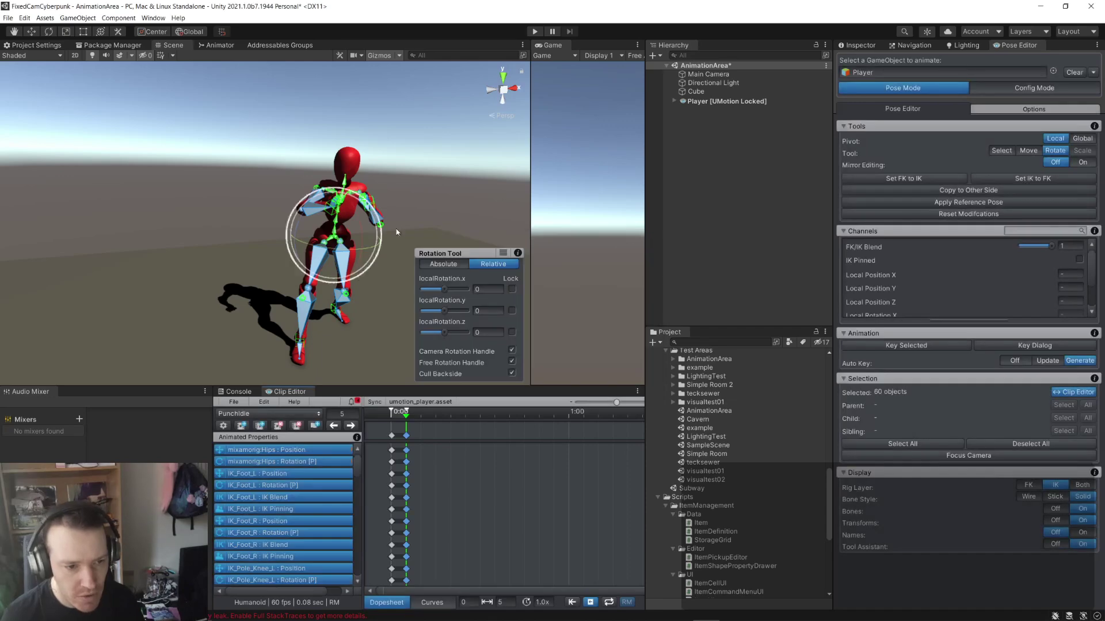
# - Clear the Player from the Pose Editor and open the Subway scene without saving the AnimationArea changes
pyautogui.moveTo(410, 190); pyautogui.dragTo(207, 305, button='right')
pyautogui.click(370, 222)
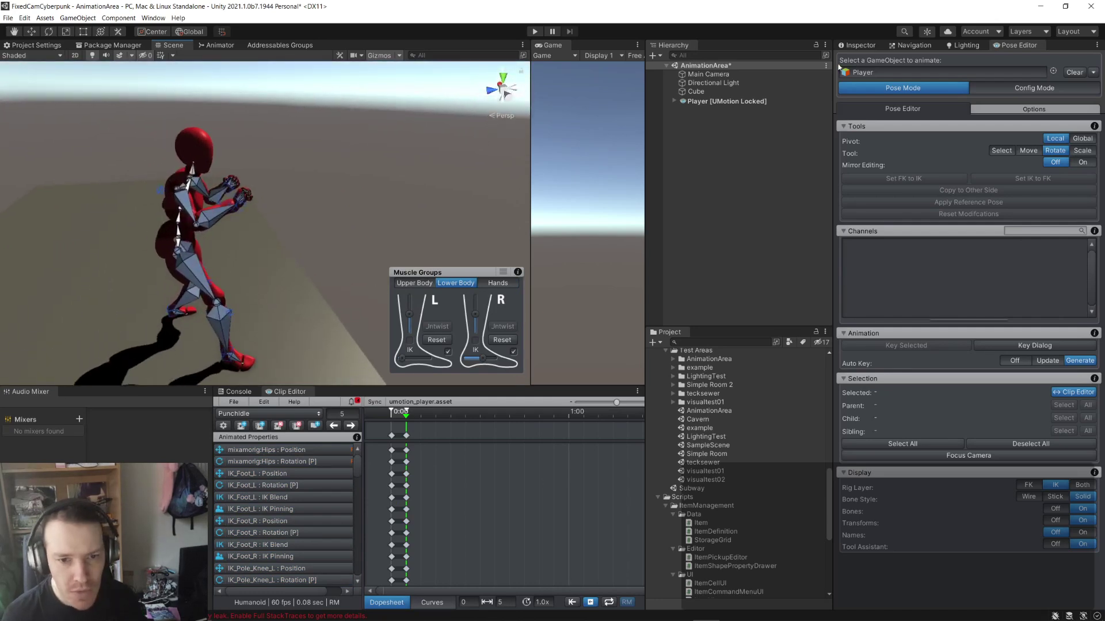
pyautogui.click(1074, 71)
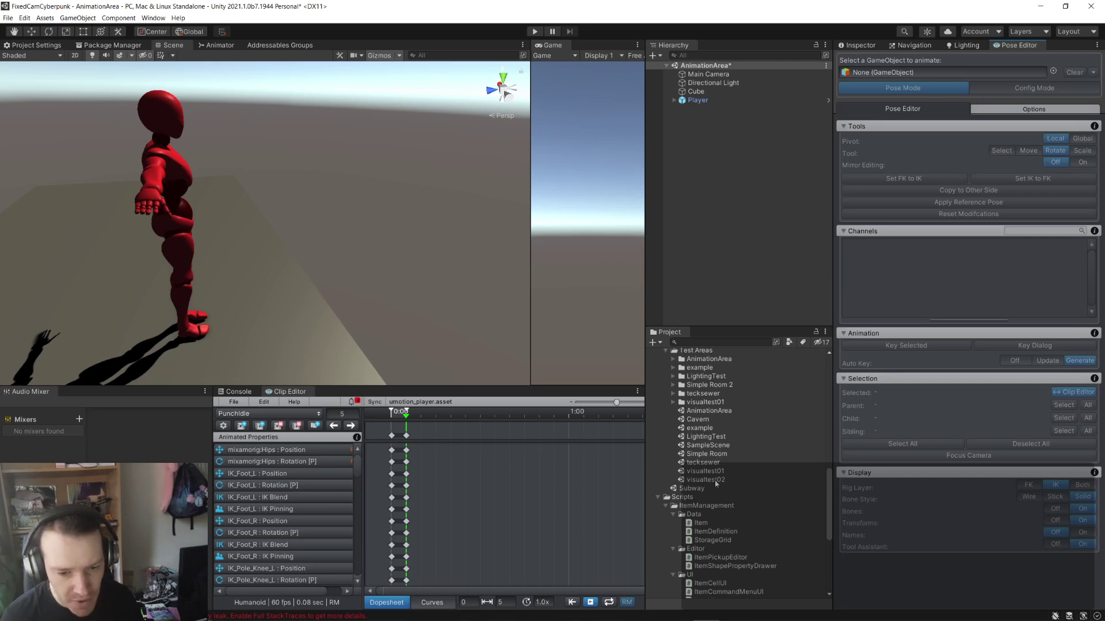
pyautogui.doubleClick(692, 488)
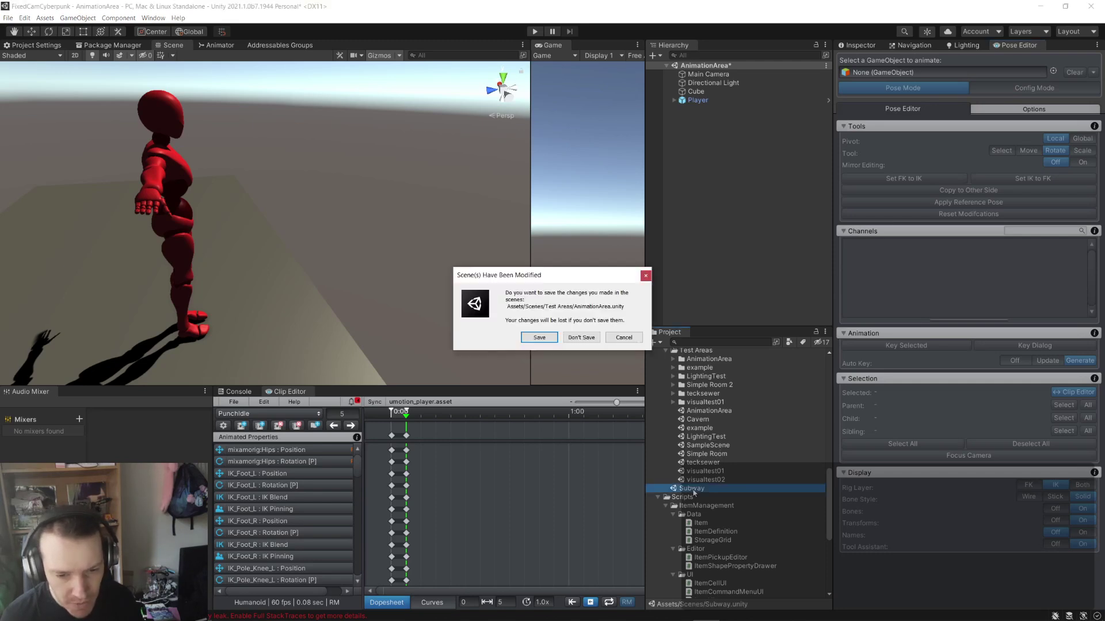
pyautogui.click(571, 338)
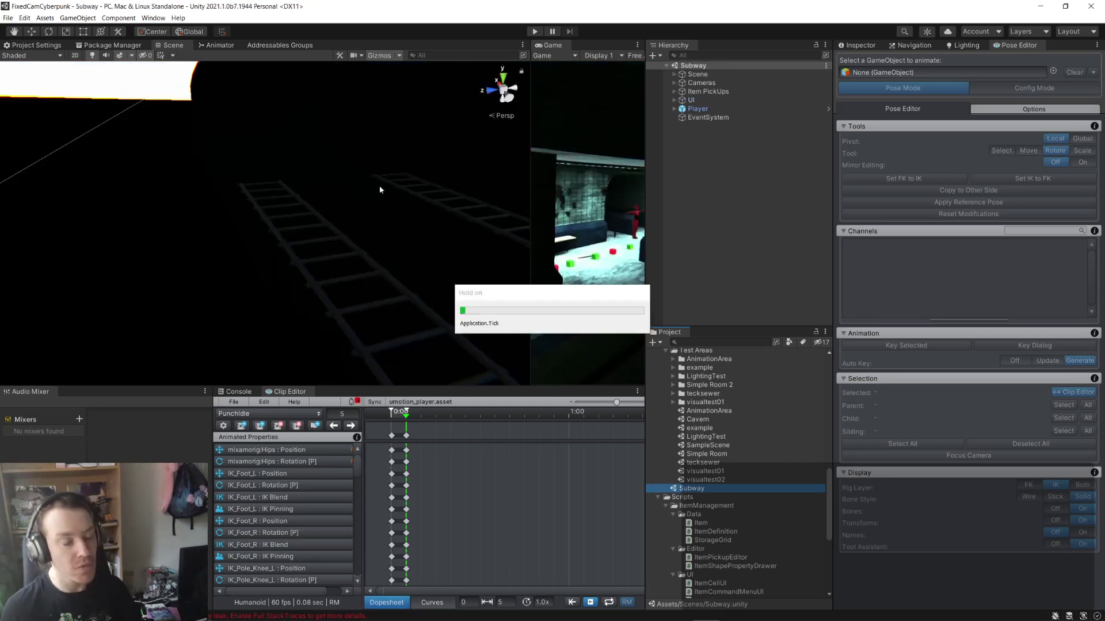
pyautogui.moveTo(379, 190); pyautogui.dragTo(174, 248, button='right')
pyautogui.press('w')
pyautogui.press('s')
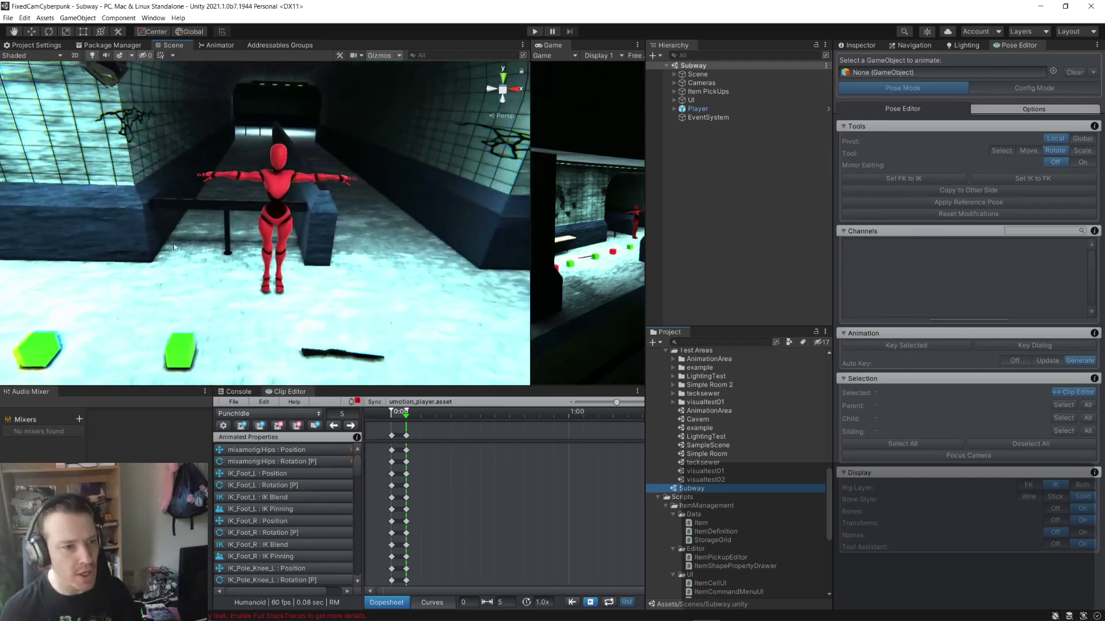
# - Open the blend tree of the Aim state in the player's Unarmed sub-state machine
pyautogui.click(230, 45)
pyautogui.moveTo(263, 171); pyautogui.dragTo(304, 244, button='middle')
pyautogui.click(319, 244)
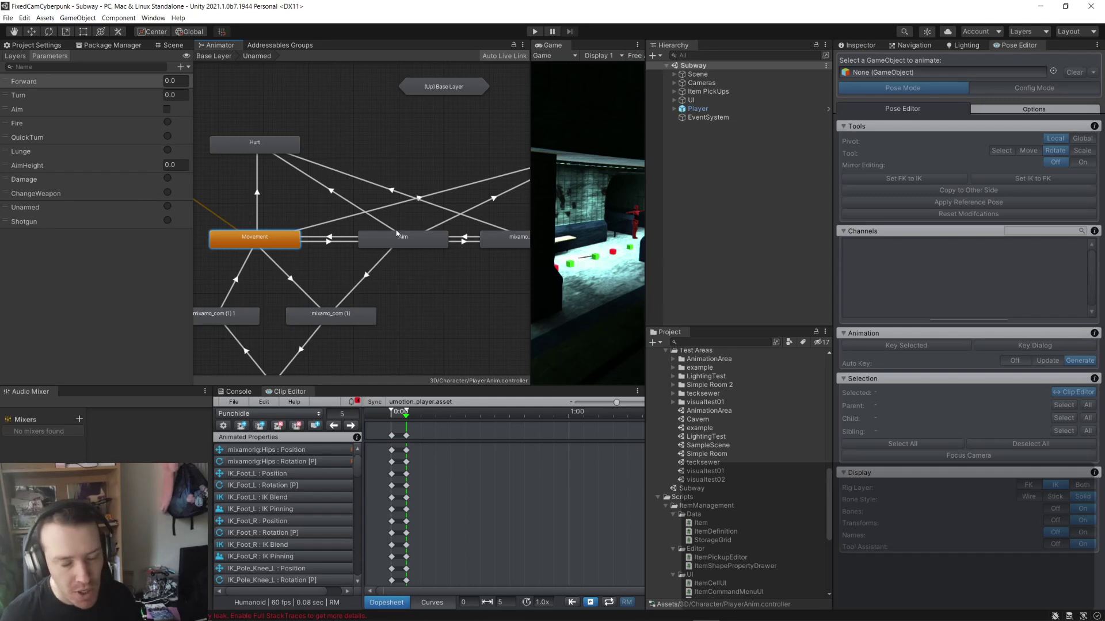
pyautogui.click(395, 243)
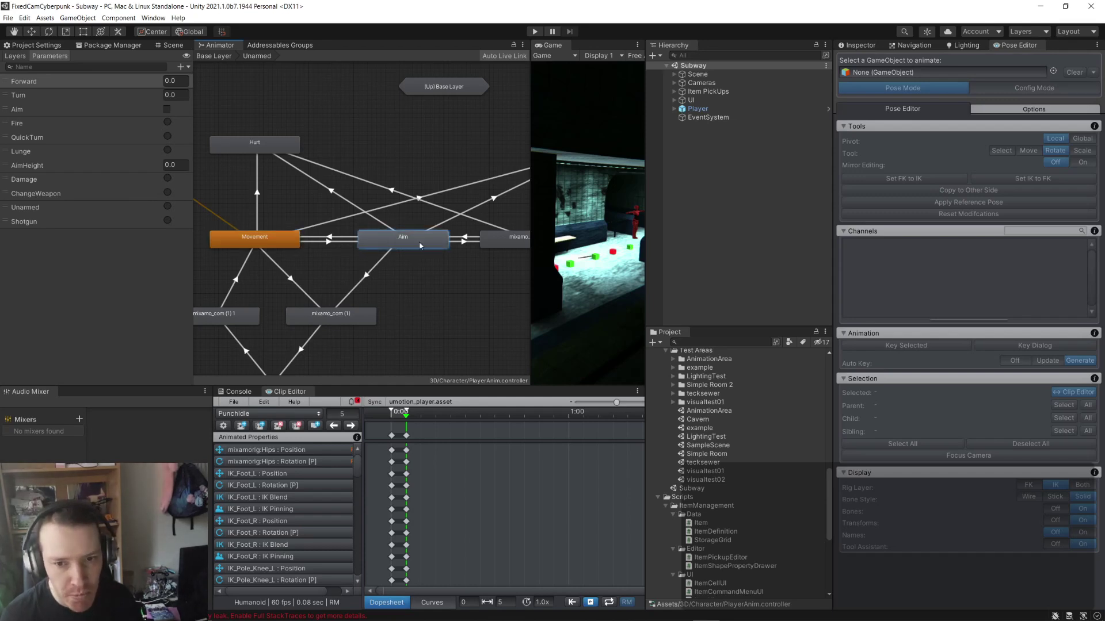
pyautogui.click(859, 45)
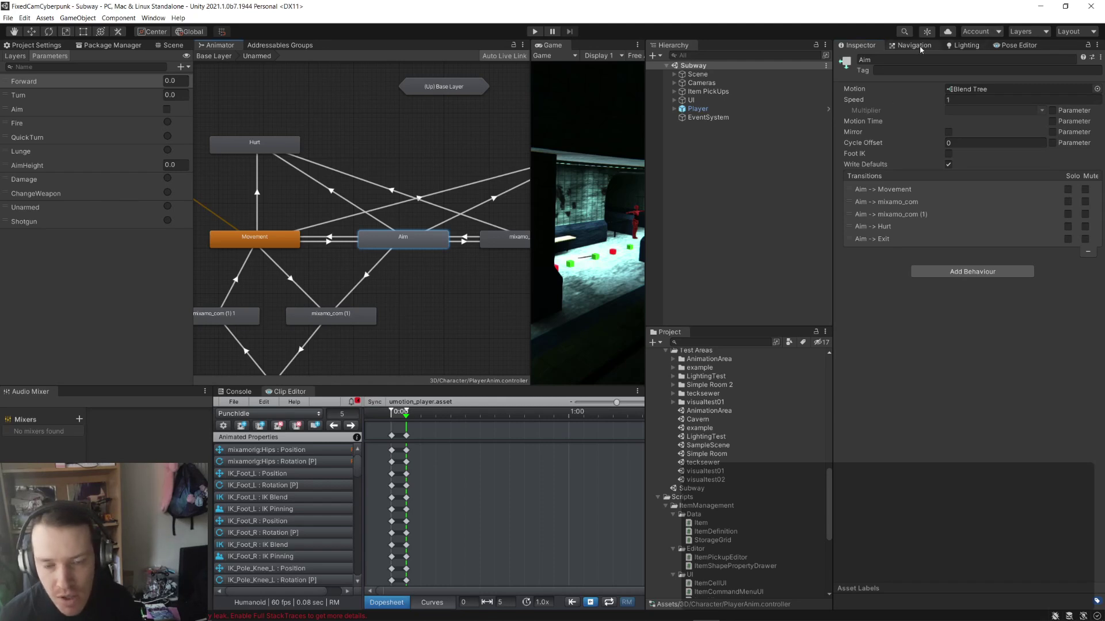
pyautogui.doubleClick(397, 237)
pyautogui.scroll(3, 314, 272)
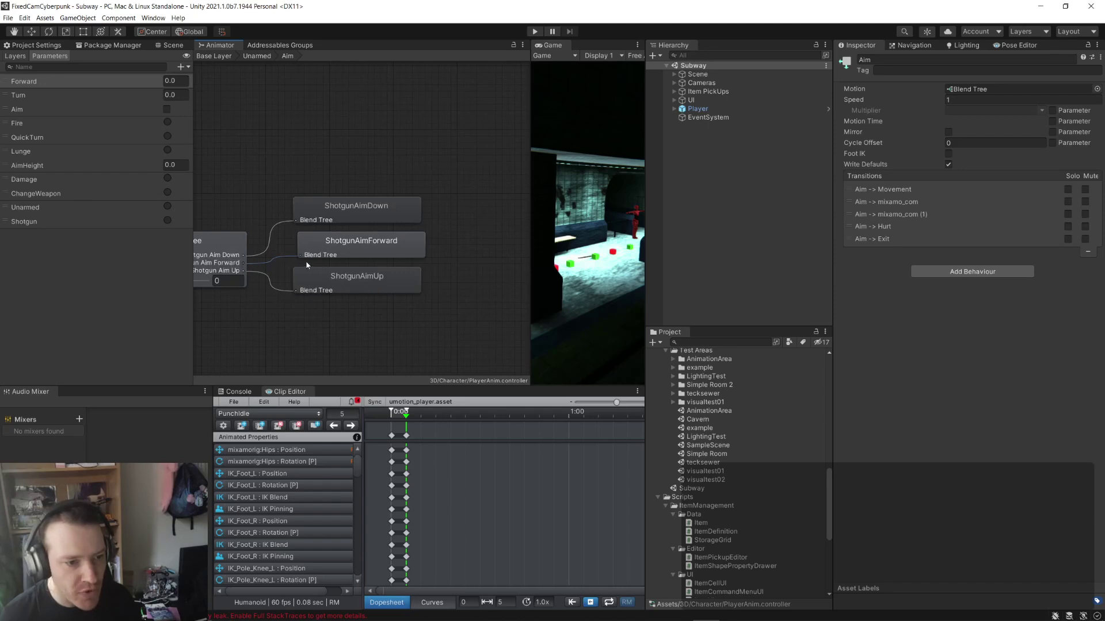
pyautogui.moveTo(306, 265); pyautogui.dragTo(348, 256, button='middle')
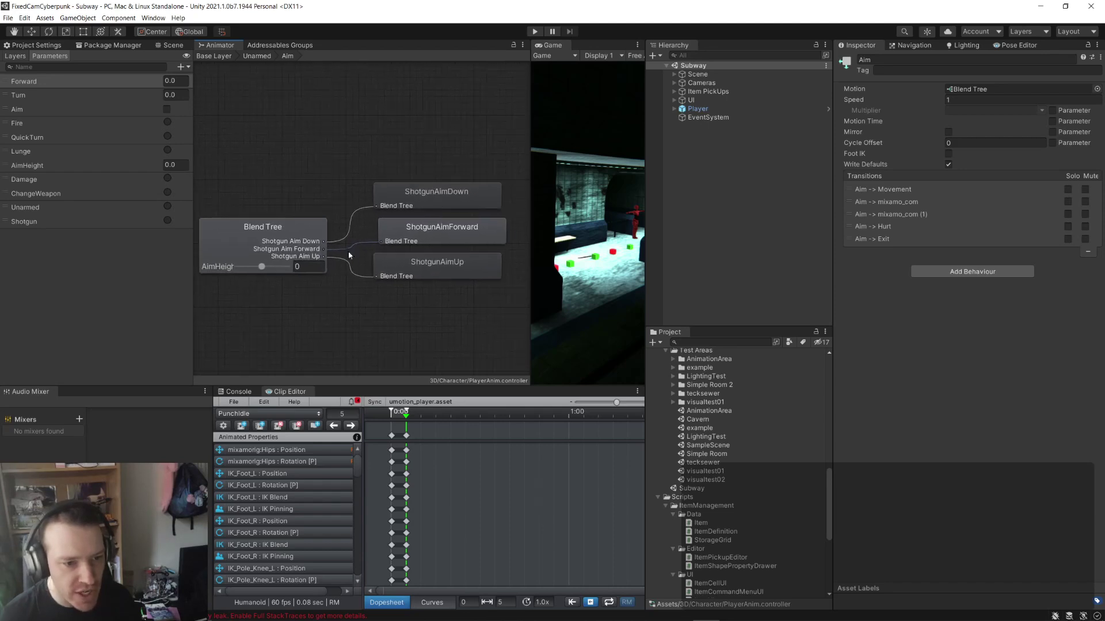
# - Replace all three shotgun aim motions in the Aim blend tree with the PunchIdle clip
pyautogui.click(449, 230)
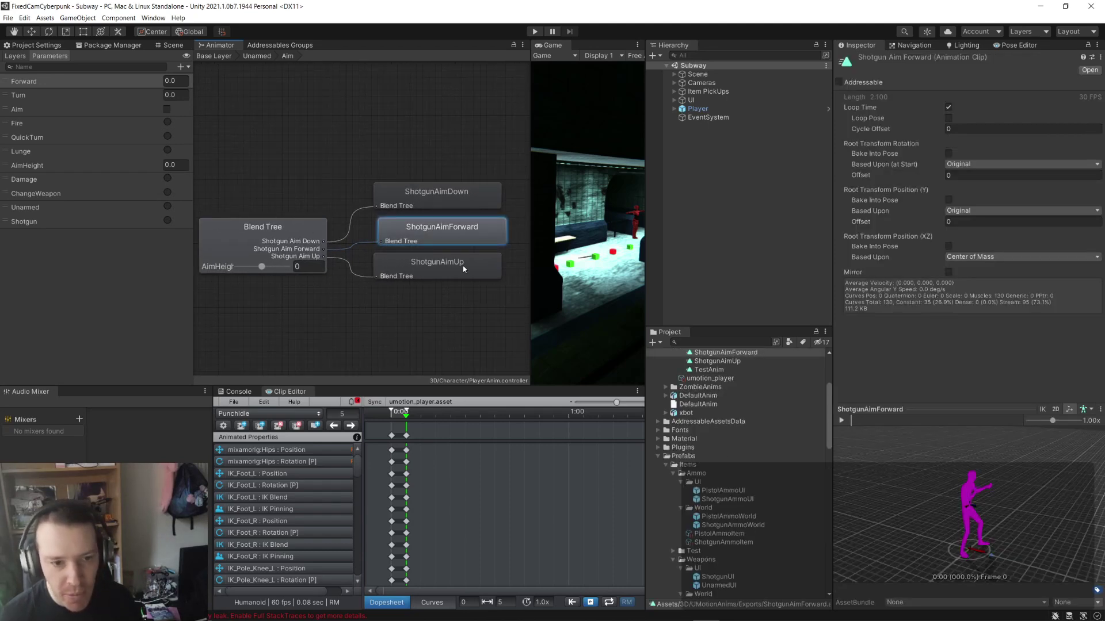
pyautogui.click(300, 242)
pyautogui.scroll(3, 736, 432)
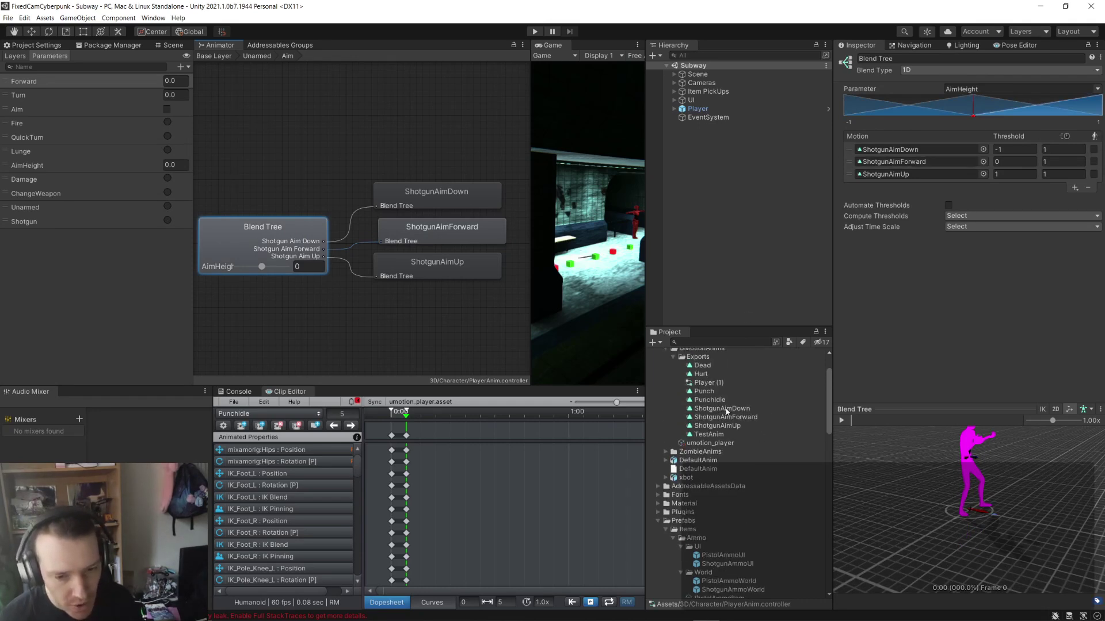
pyautogui.moveTo(719, 406); pyautogui.dragTo(911, 151)
pyautogui.moveTo(734, 400); pyautogui.dragTo(900, 174)
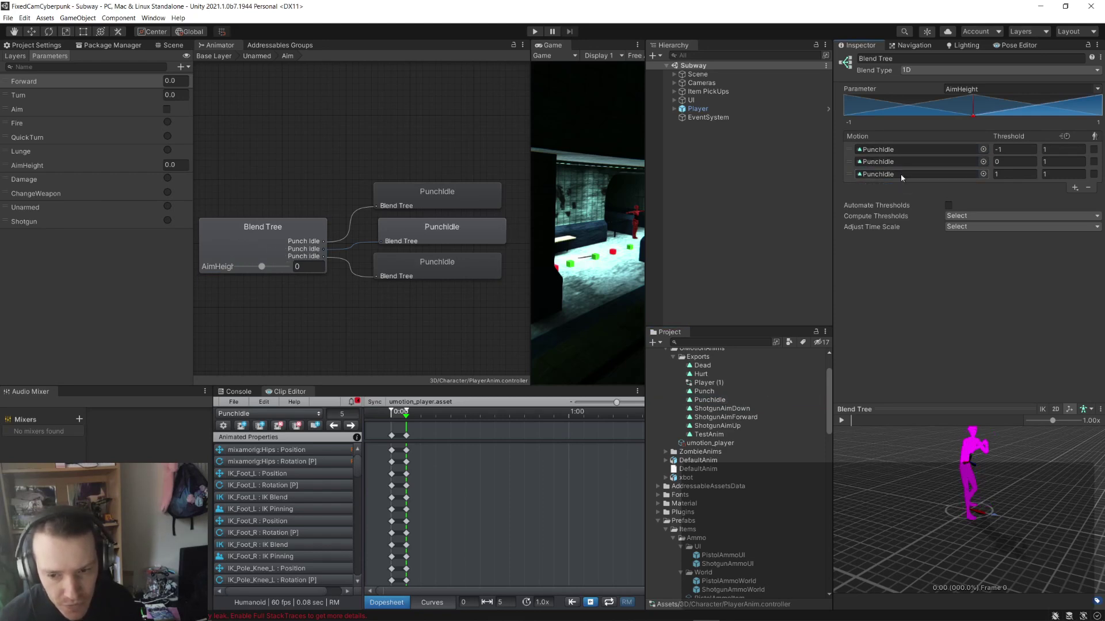
# - Assign the exported Punch clip as the motion of the mixamo_com state beside Aim in the Unarmed sub-state machine
pyautogui.click(254, 58)
pyautogui.moveTo(399, 274); pyautogui.dragTo(308, 264, button='middle')
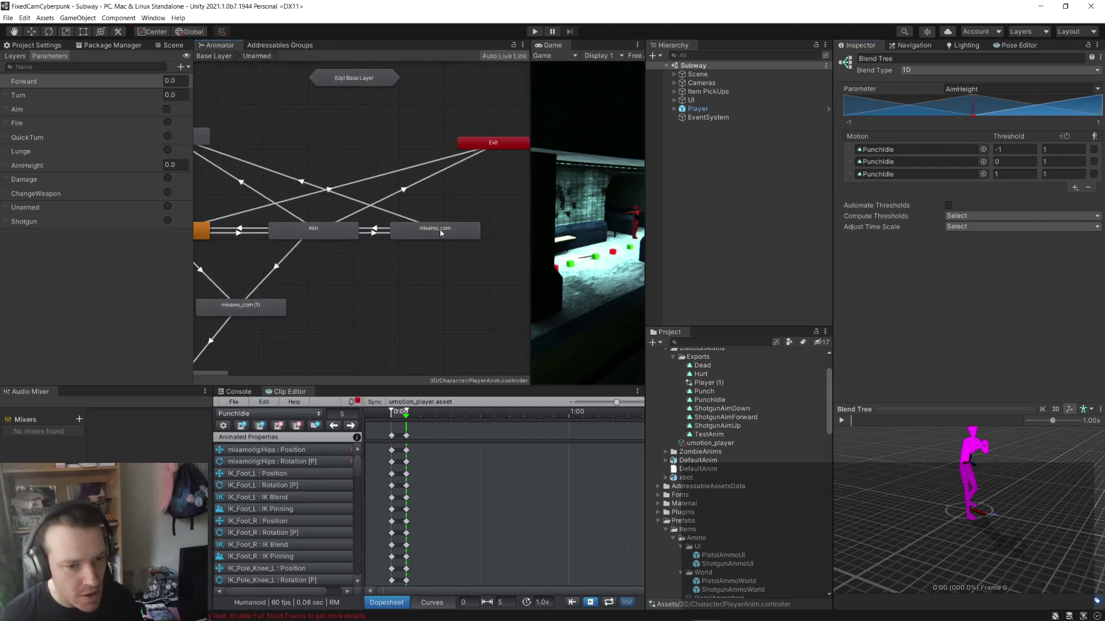
pyautogui.click(439, 228)
pyautogui.doubleClick(433, 227)
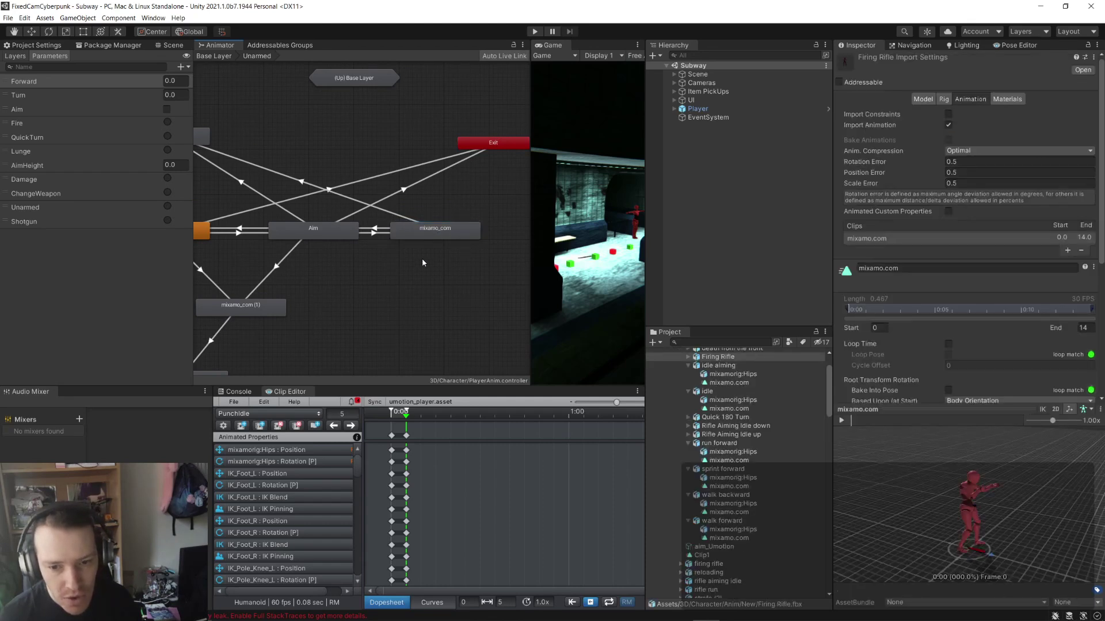
pyautogui.click(414, 233)
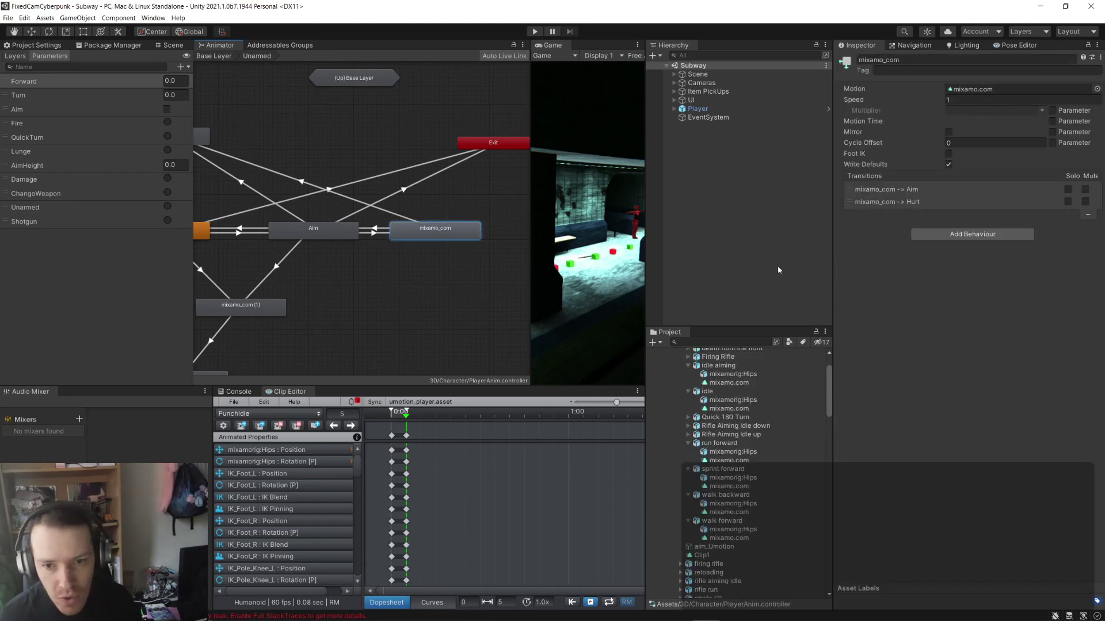
pyautogui.scroll(-6, 742, 504)
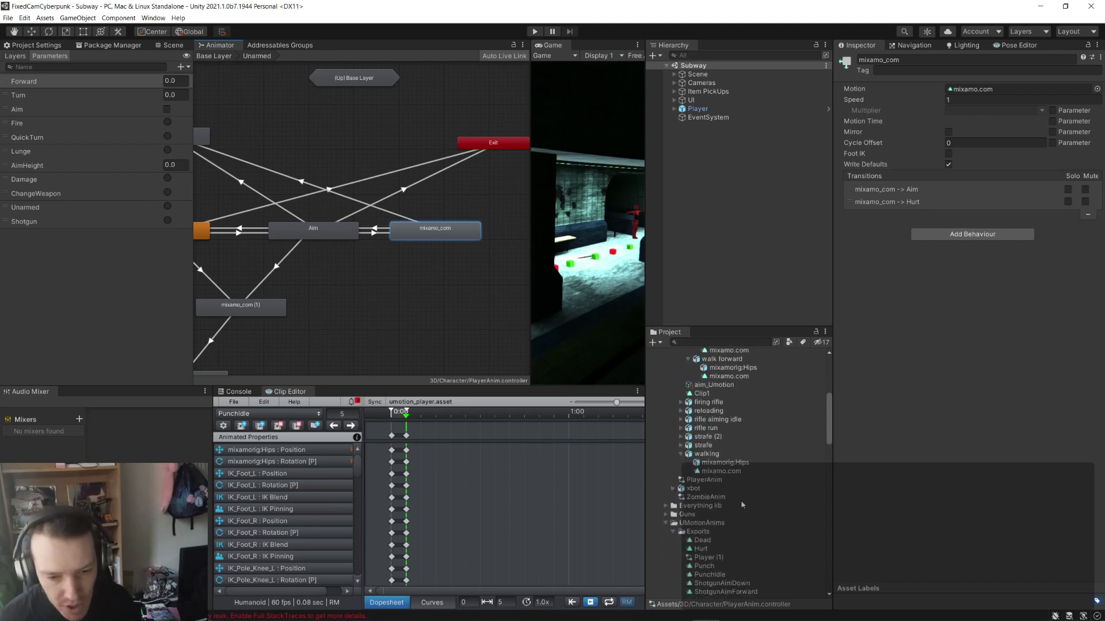
pyautogui.scroll(8, 741, 505)
pyautogui.scroll(-10, 733, 430)
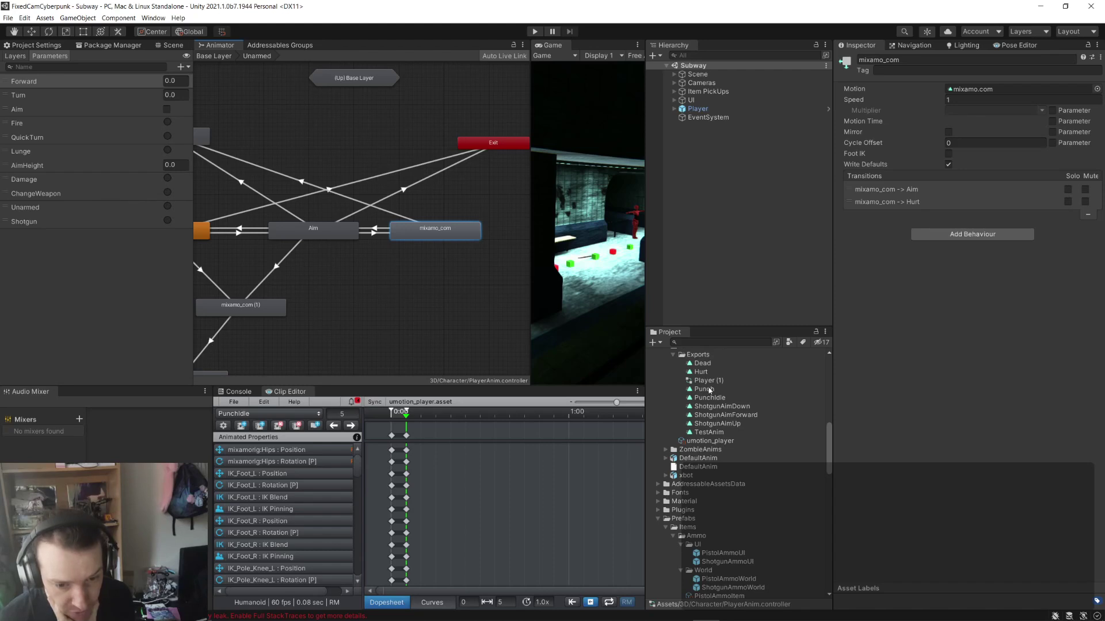
pyautogui.moveTo(710, 390); pyautogui.dragTo(1008, 91)
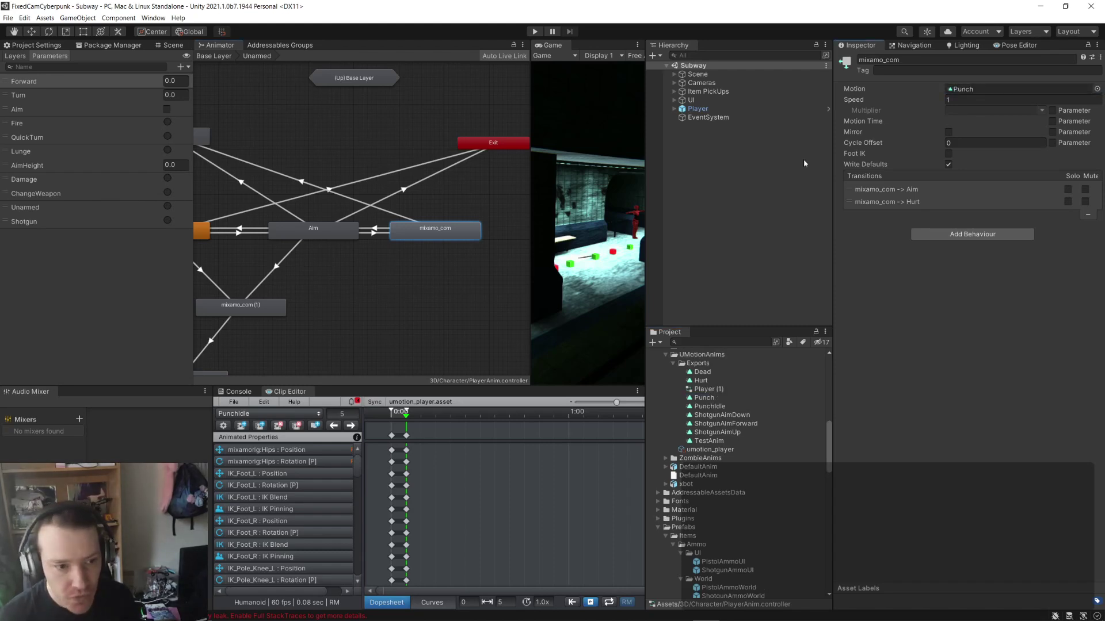
# - Rename the mixamo_com state that uses the Punch clip to Punch
pyautogui.click(416, 290)
pyautogui.click(455, 229)
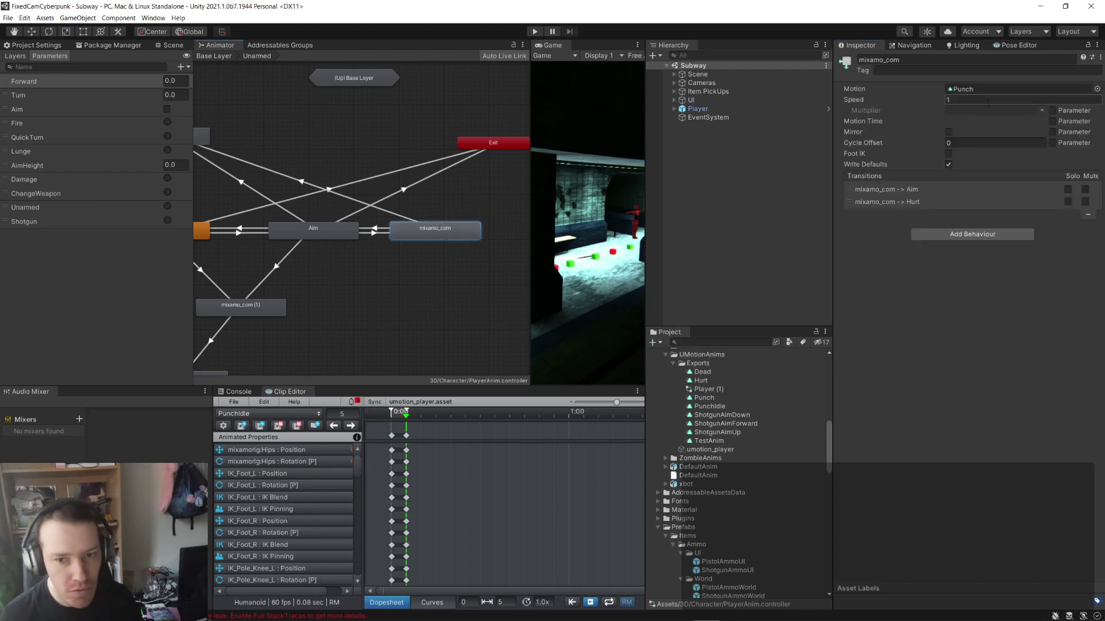
pyautogui.click(933, 61)
pyautogui.write('Punch')
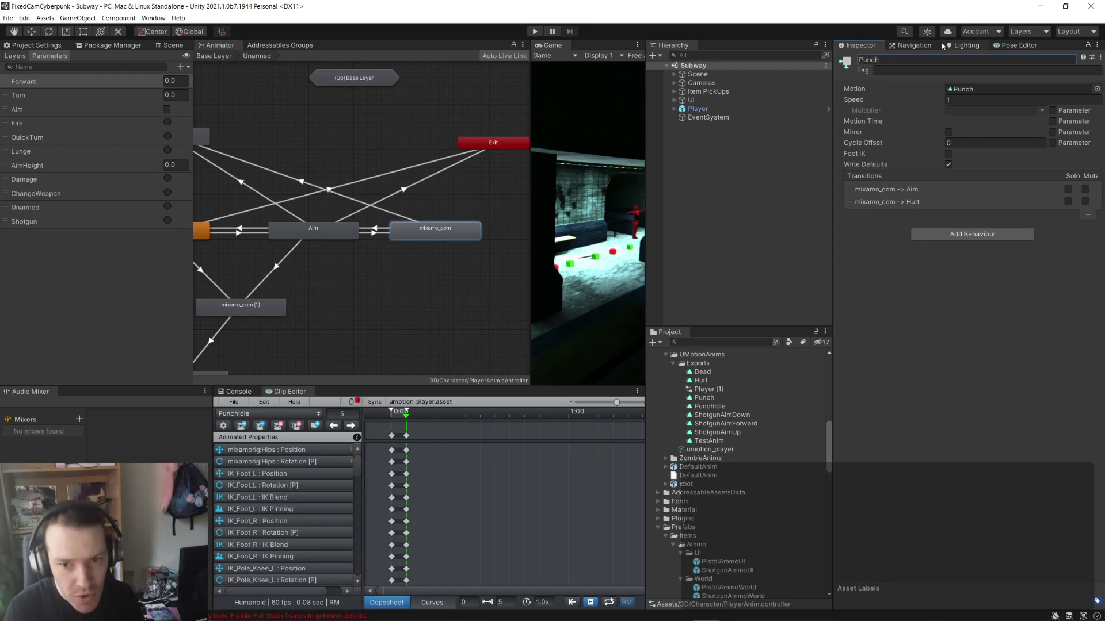
pyautogui.press('Return')
pyautogui.click(466, 272)
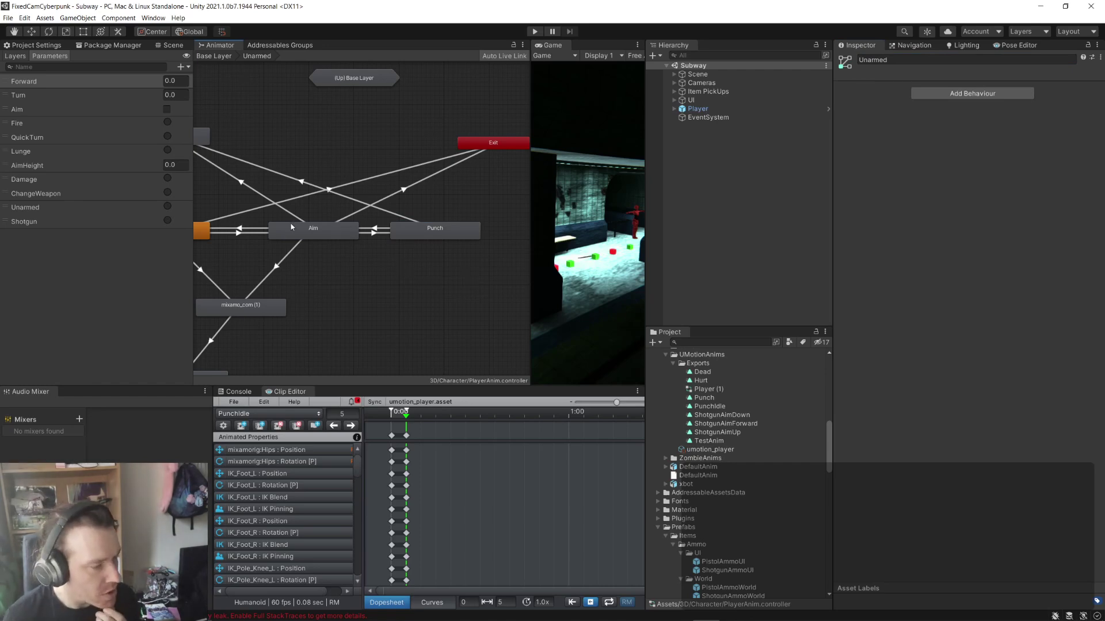
# - Set the Unarmed Definition in the scene Player's Player Controller to UnarmedItem
pyautogui.click(171, 45)
pyautogui.scroll(-3, 241, 226)
pyautogui.keyDown('alt'); pyautogui.moveTo(241, 226); pyautogui.dragTo(491, 93); pyautogui.keyUp('alt')
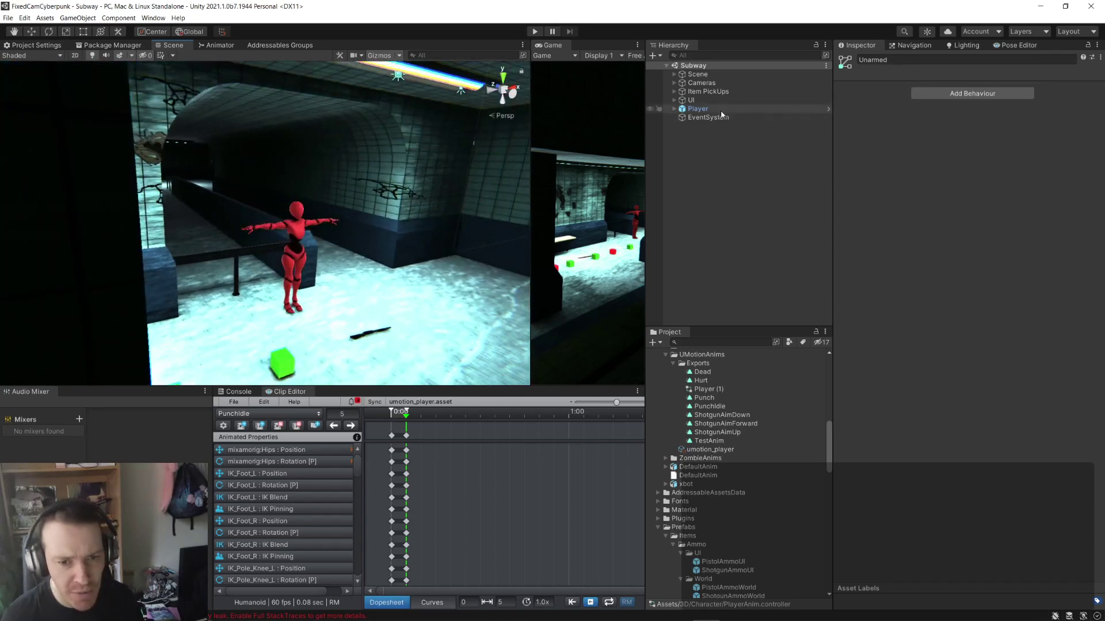
pyautogui.click(737, 109)
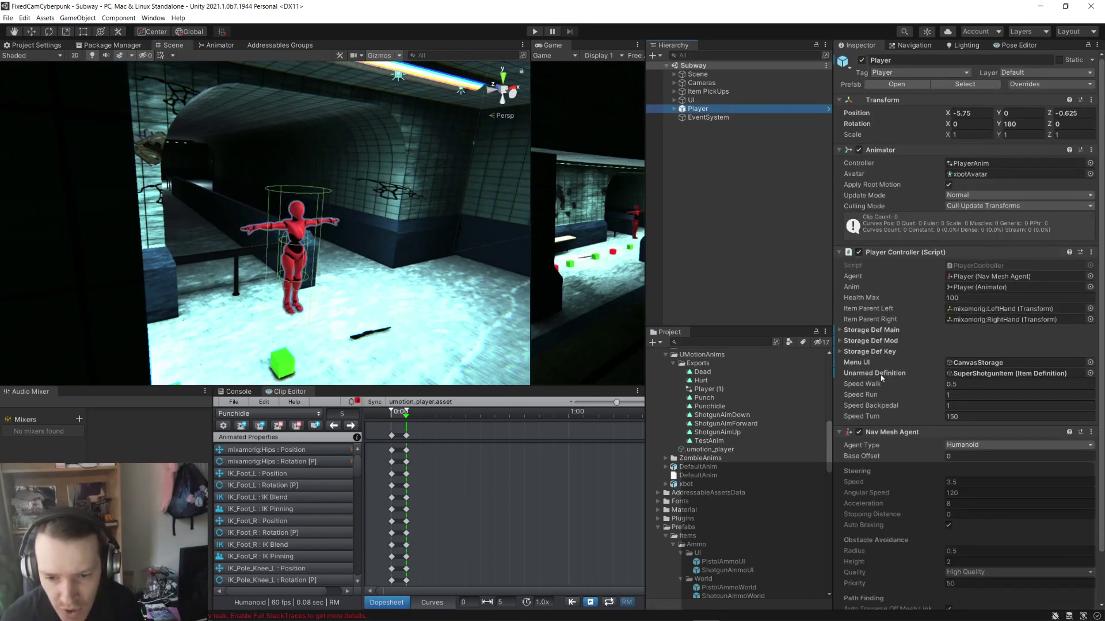
pyautogui.click(983, 374)
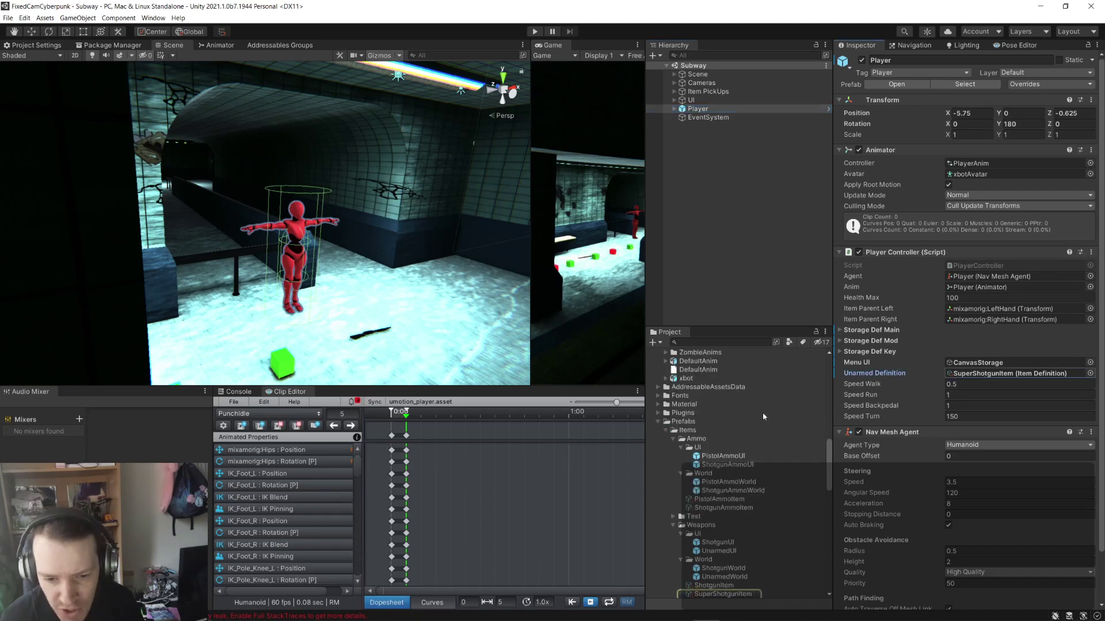
pyautogui.moveTo(718, 573); pyautogui.dragTo(1010, 374)
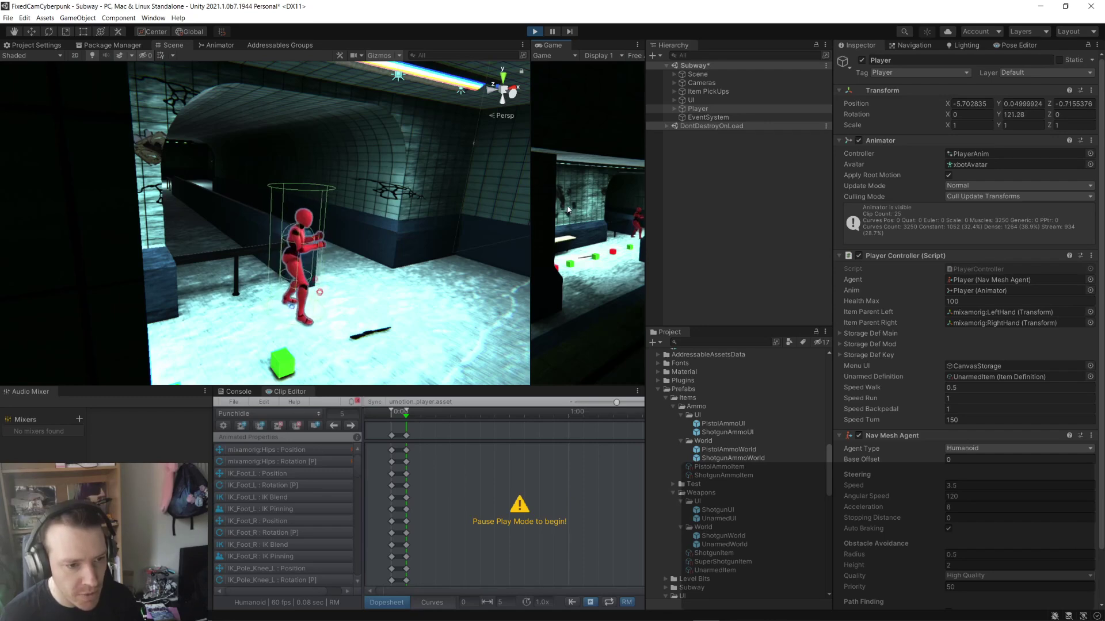
# - Check the player's unarmed animations up close in play mode, stop the game and frame the Player in the scene again
pyautogui.press('f')
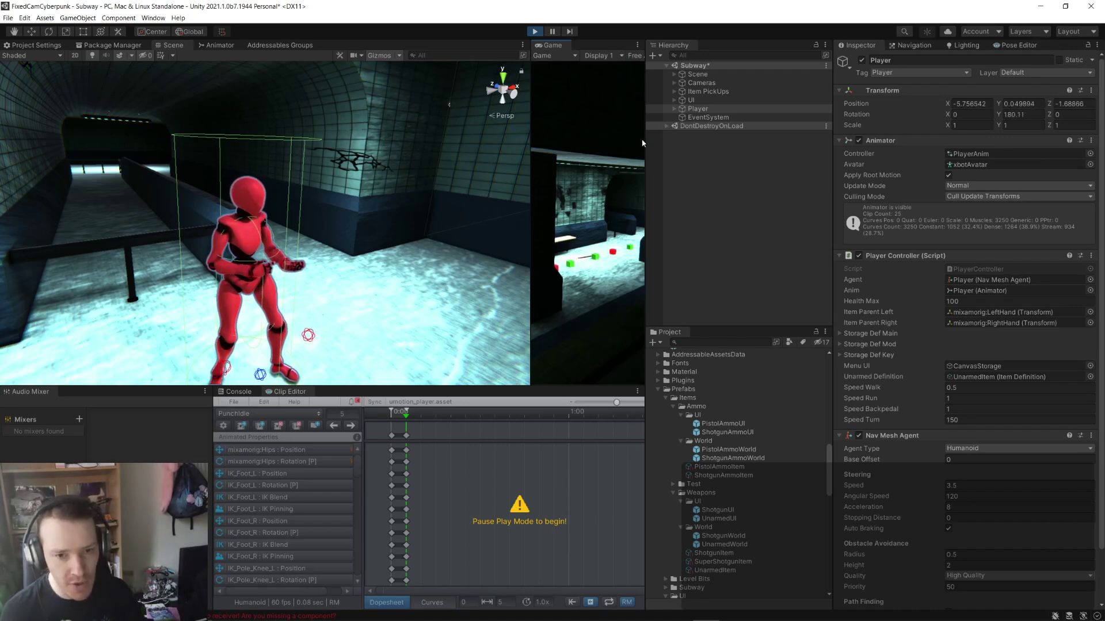
pyautogui.click(538, 32)
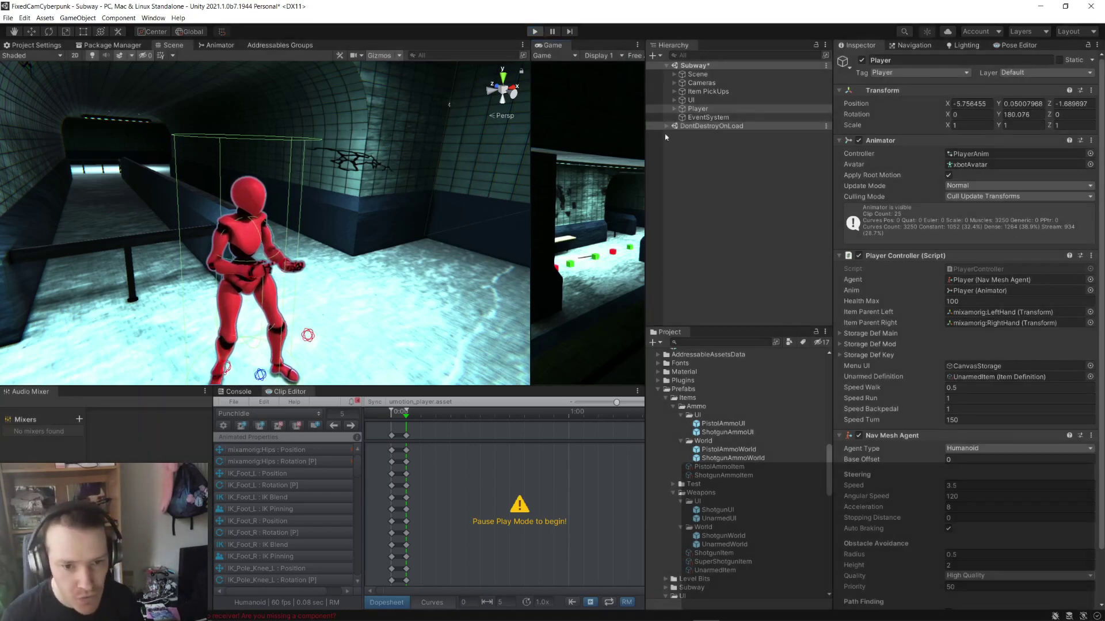
pyautogui.click(723, 118)
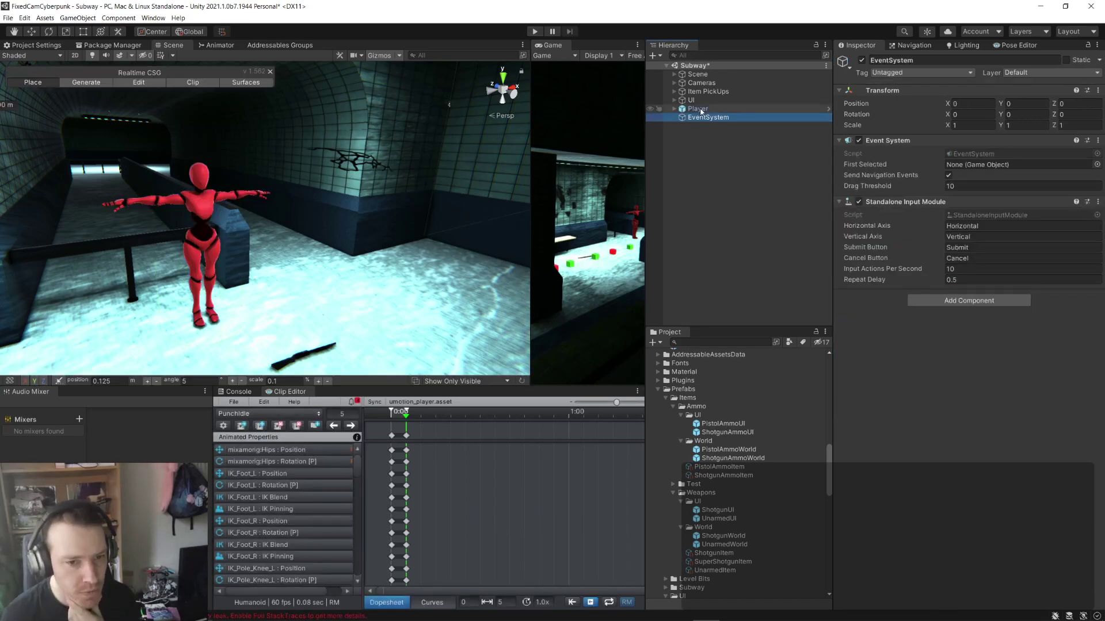
pyautogui.doubleClick(697, 109)
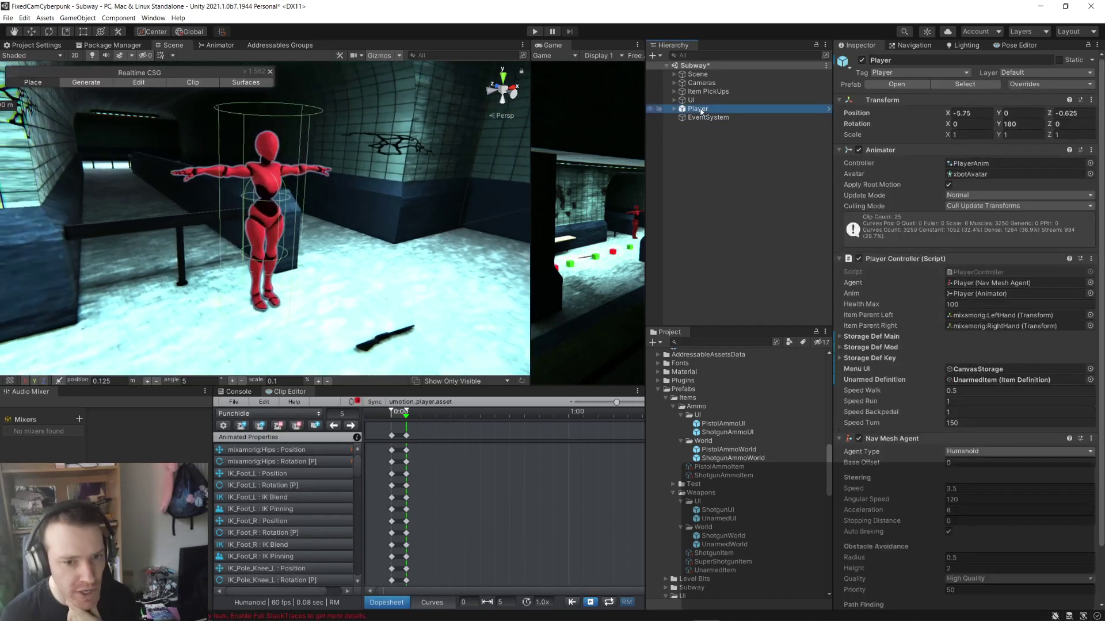
# - Expand the Player's skeleton from the hips through the spine and left arm down to the children of mixamorig:LeftHand
pyautogui.click(675, 110)
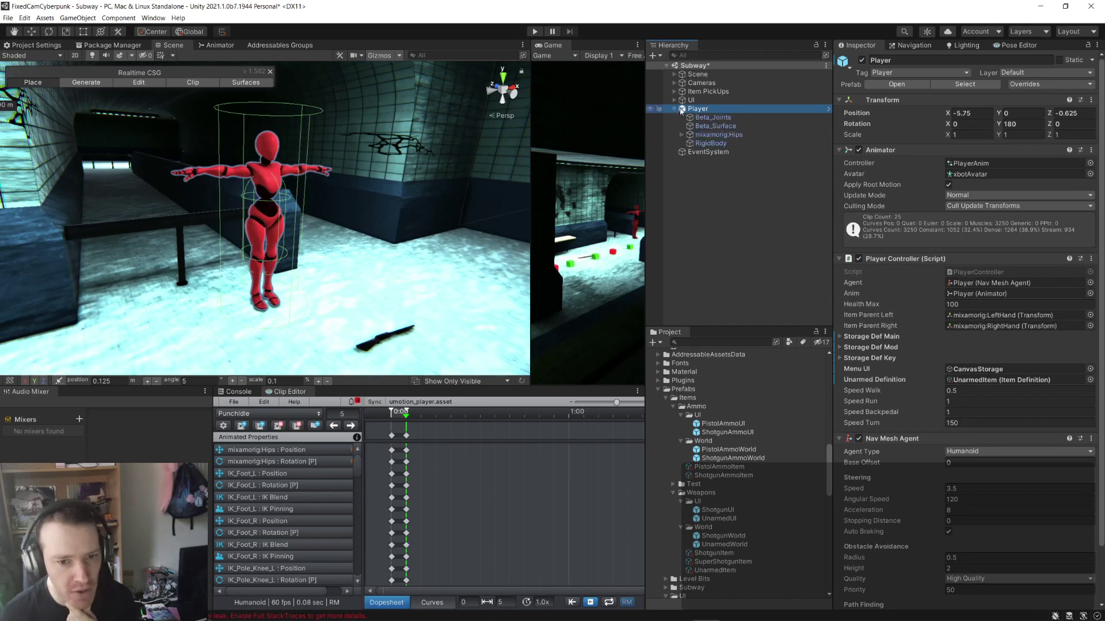
pyautogui.click(682, 135)
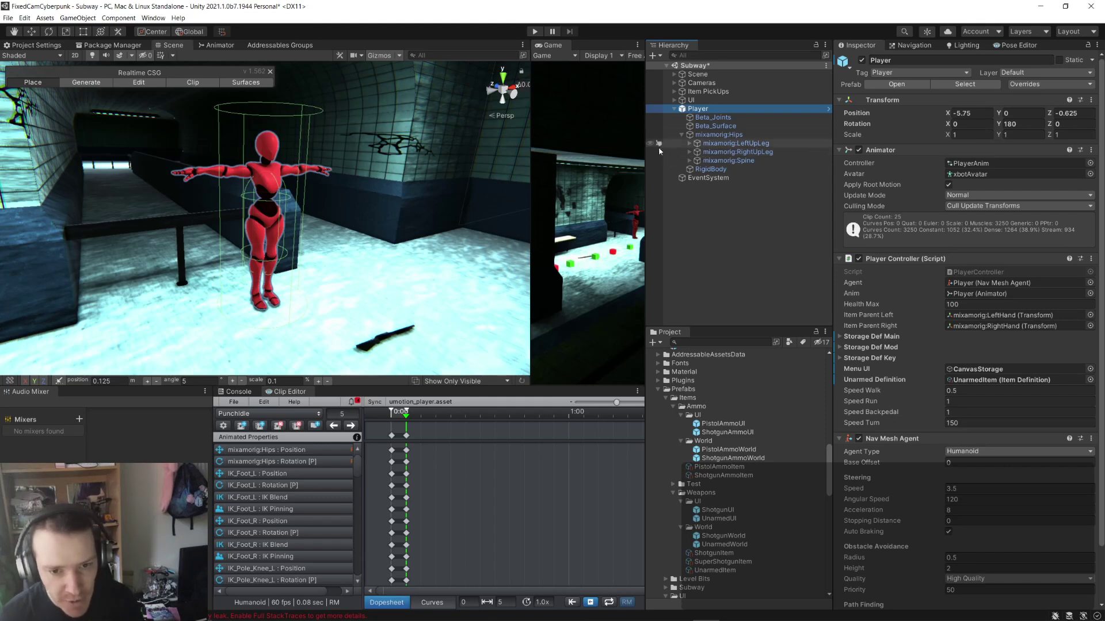
pyautogui.click(693, 161)
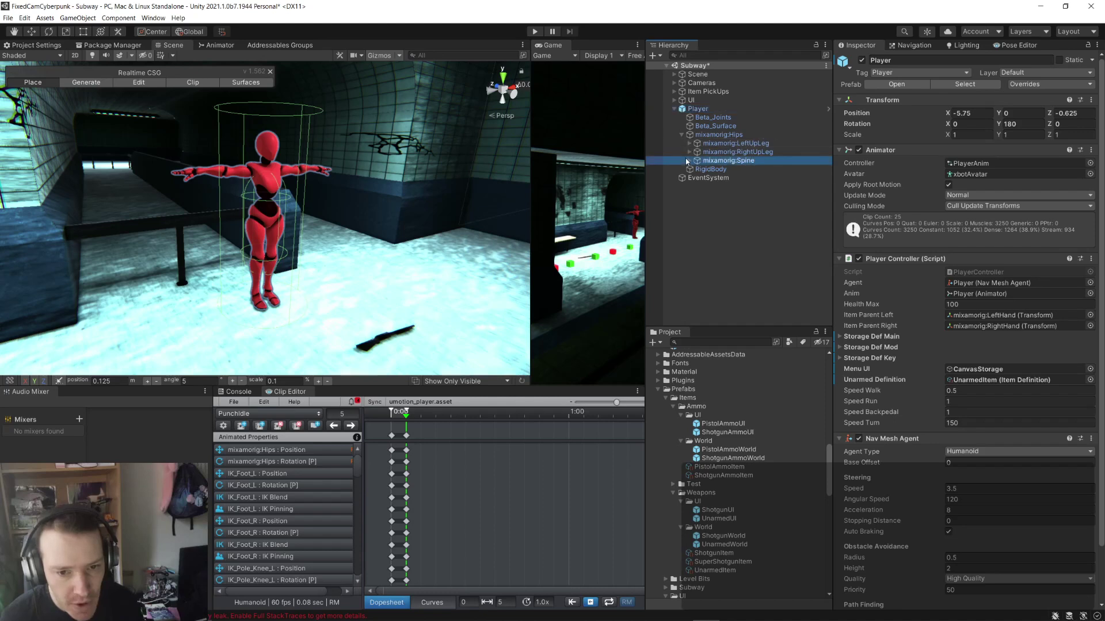
pyautogui.click(689, 160)
pyautogui.click(697, 169)
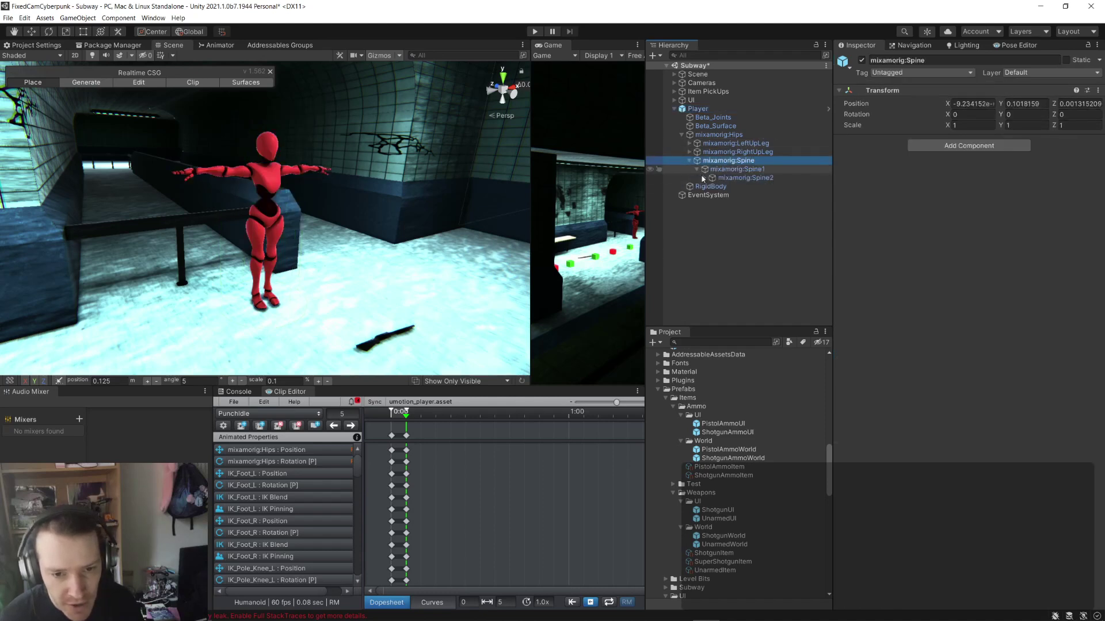
pyautogui.click(704, 178)
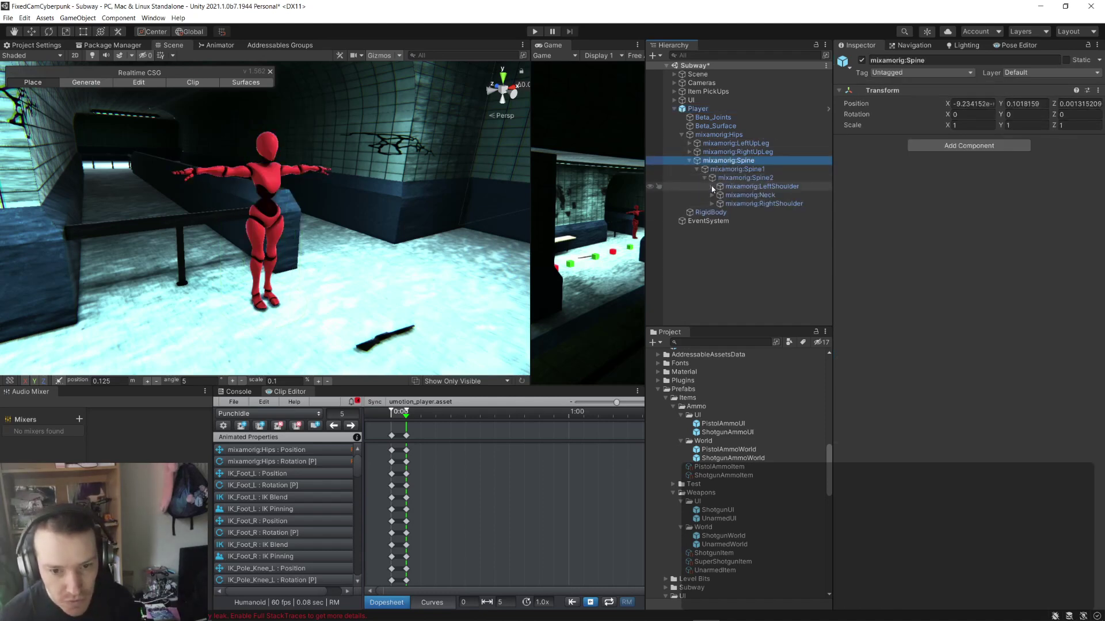
pyautogui.click(712, 186)
pyautogui.click(720, 195)
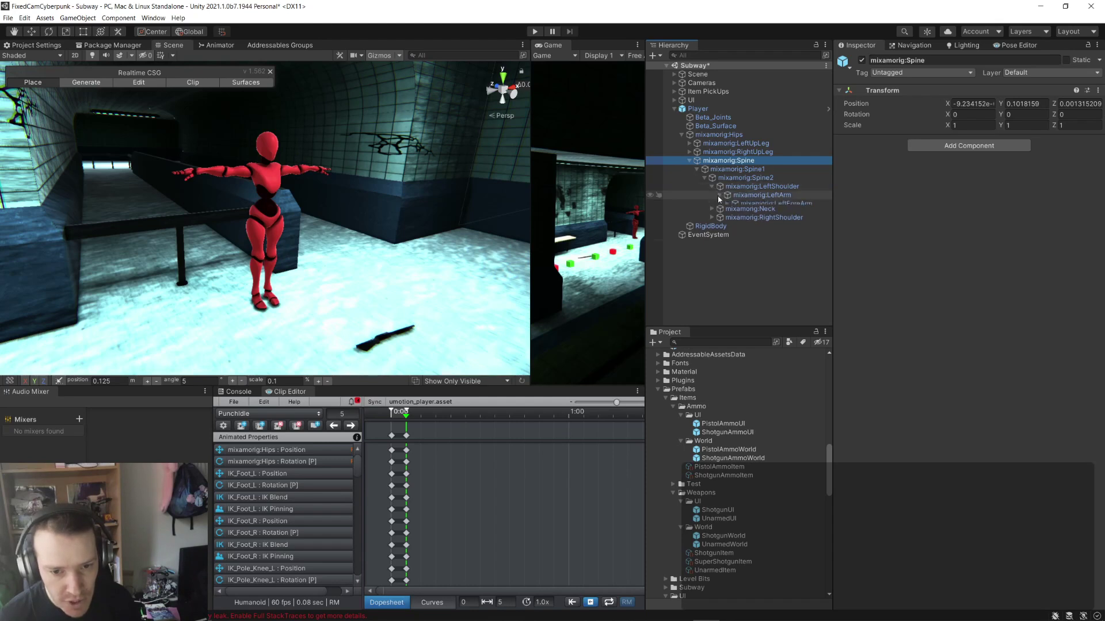
pyautogui.click(726, 204)
pyautogui.click(731, 212)
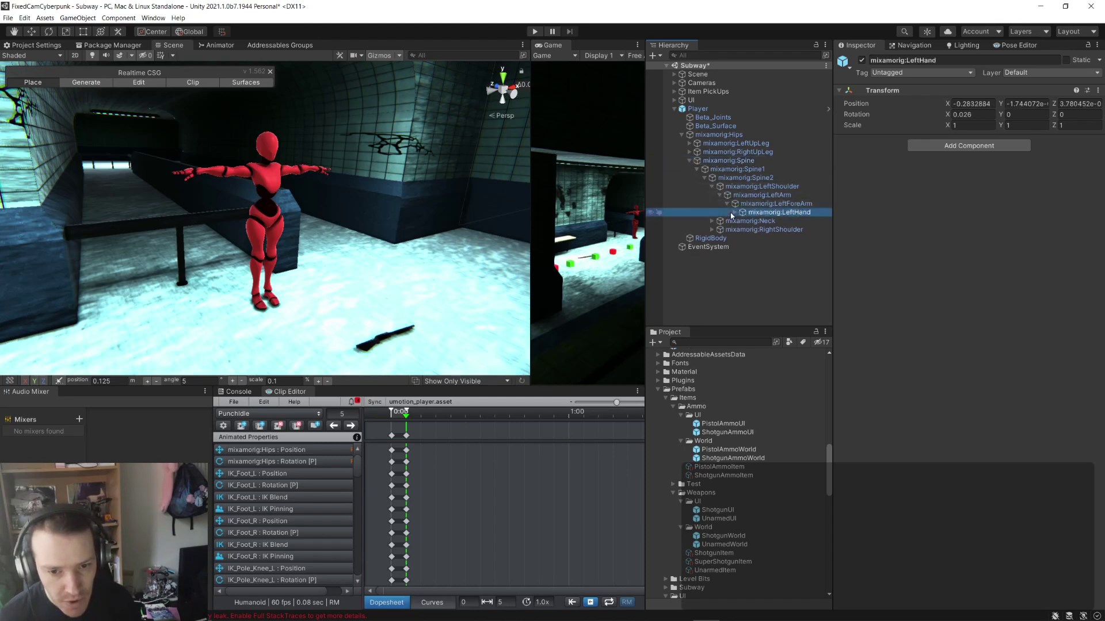
pyautogui.click(734, 213)
# - Add a 3D Cube as a child of mixamorig:LeftHand and frame it in the scene
pyautogui.rightClick(788, 212)
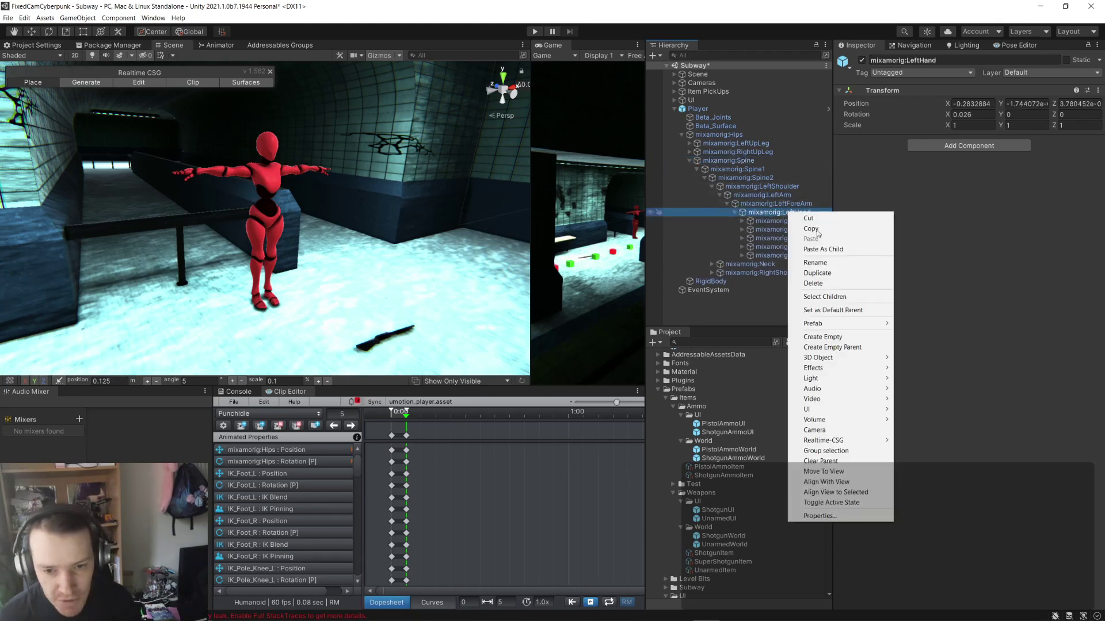
pyautogui.moveTo(860, 355)
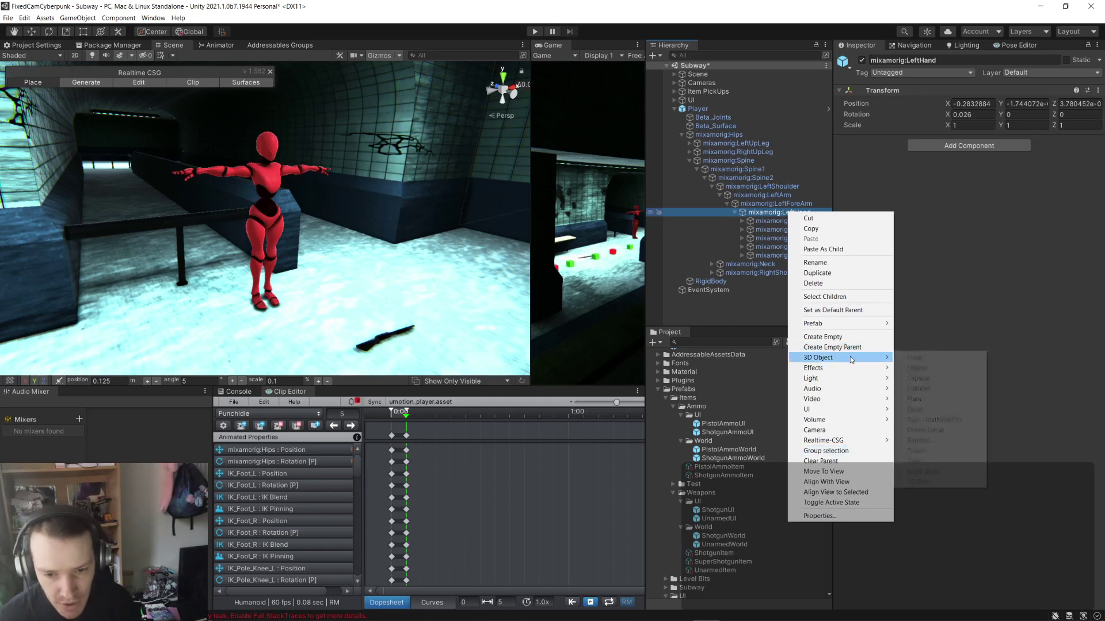
pyautogui.click(913, 357)
pyautogui.press('f')
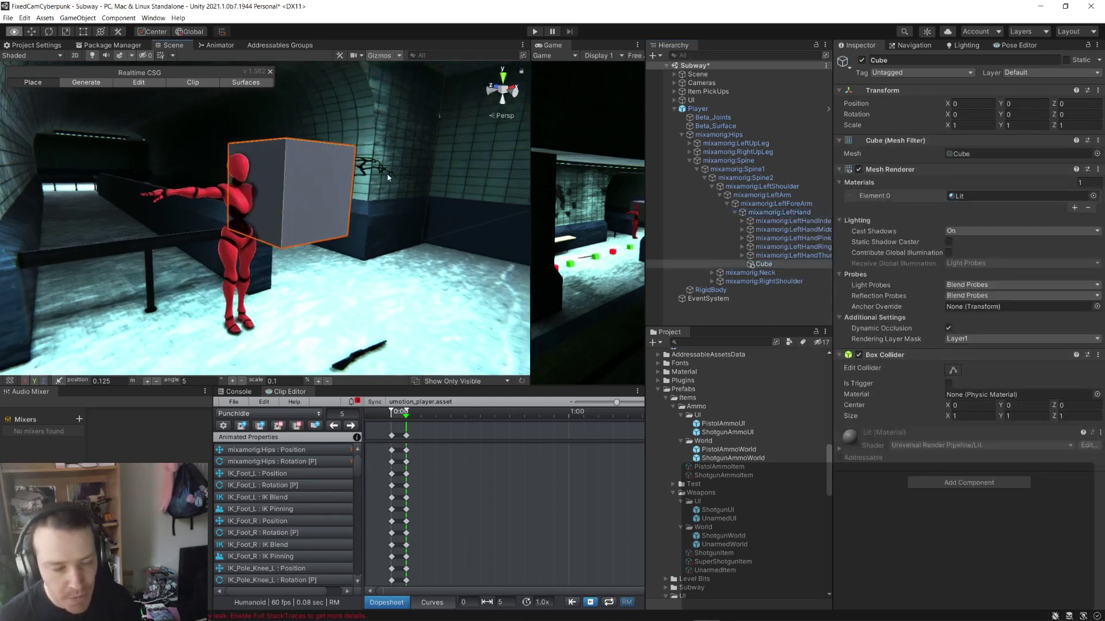
# - Inspect the Cube's size and placement on the left hand from several angles, switching the object off and on for comparison
pyautogui.keyDown('alt'); pyautogui.moveTo(269, 165); pyautogui.dragTo(242, 185); pyautogui.keyUp('alt')
pyautogui.click(862, 60)
pyautogui.click(861, 60)
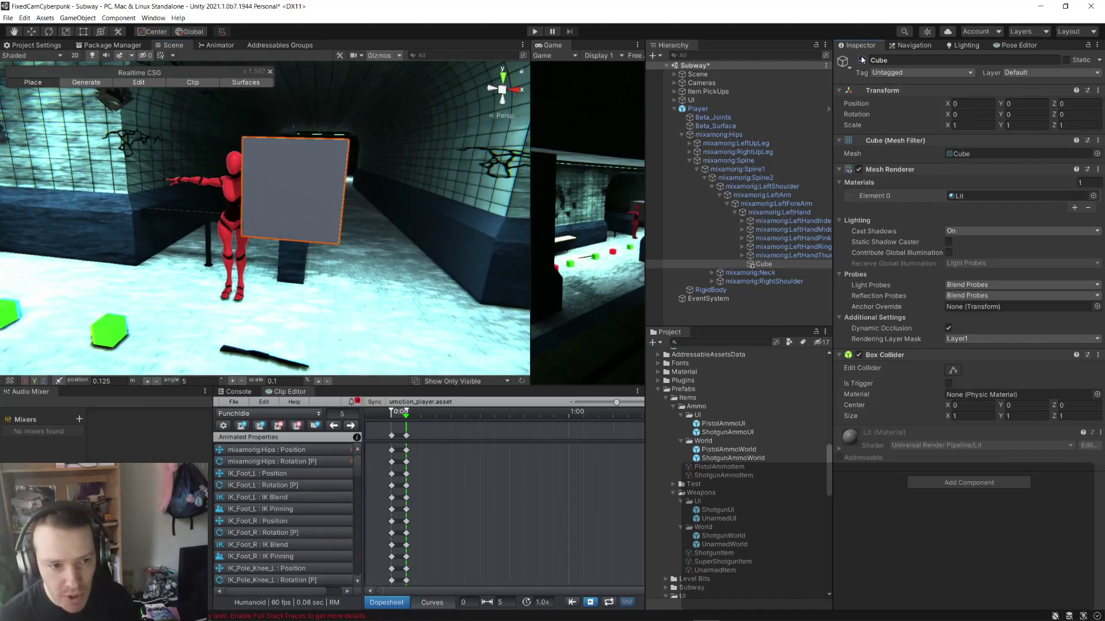
pyautogui.scroll(2, 325, 199)
pyautogui.keyDown('alt'); pyautogui.moveTo(324, 199); pyautogui.dragTo(320, 190); pyautogui.keyUp('alt')
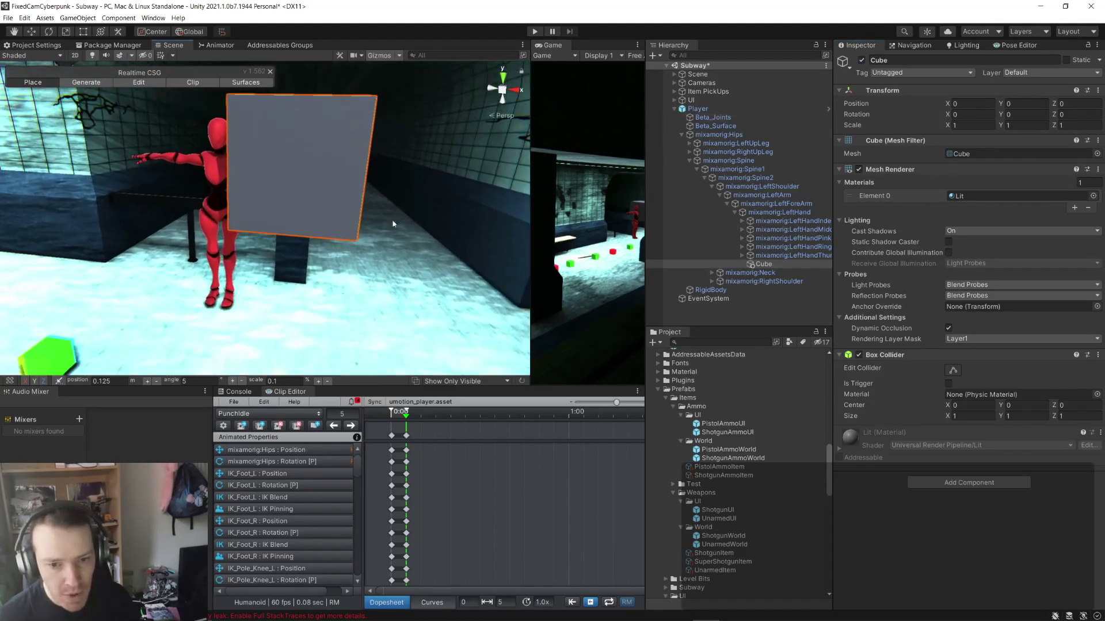
pyautogui.keyDown('alt'); pyautogui.moveTo(382, 161); pyautogui.dragTo(271, 230); pyautogui.keyUp('alt')
pyautogui.moveTo(282, 229); pyautogui.dragTo(270, 228, button='right')
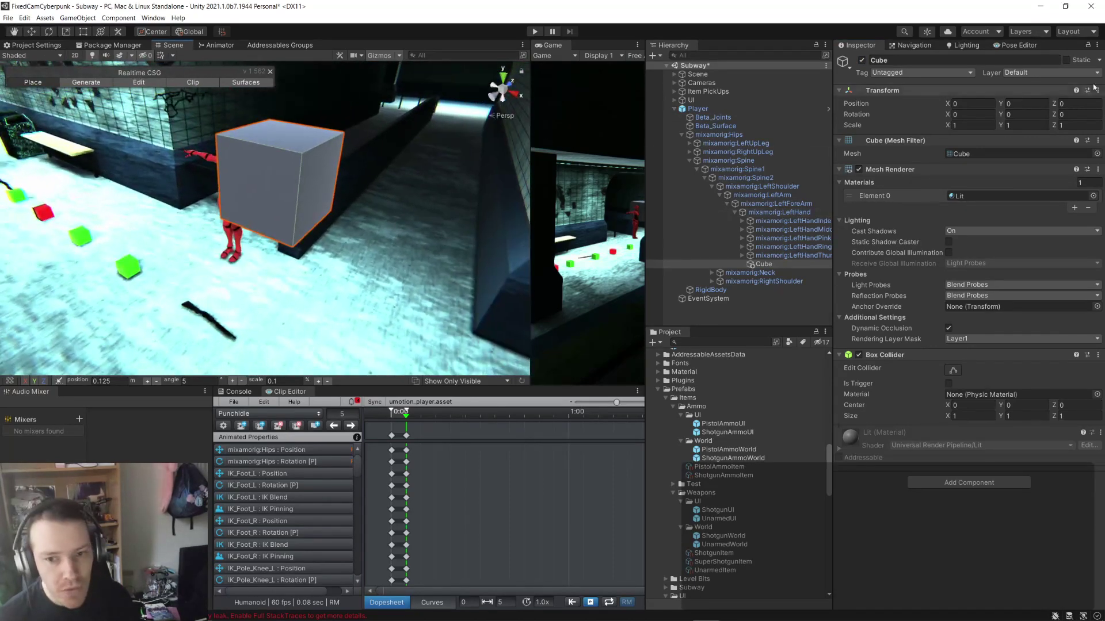
pyautogui.click(862, 60)
pyautogui.click(861, 60)
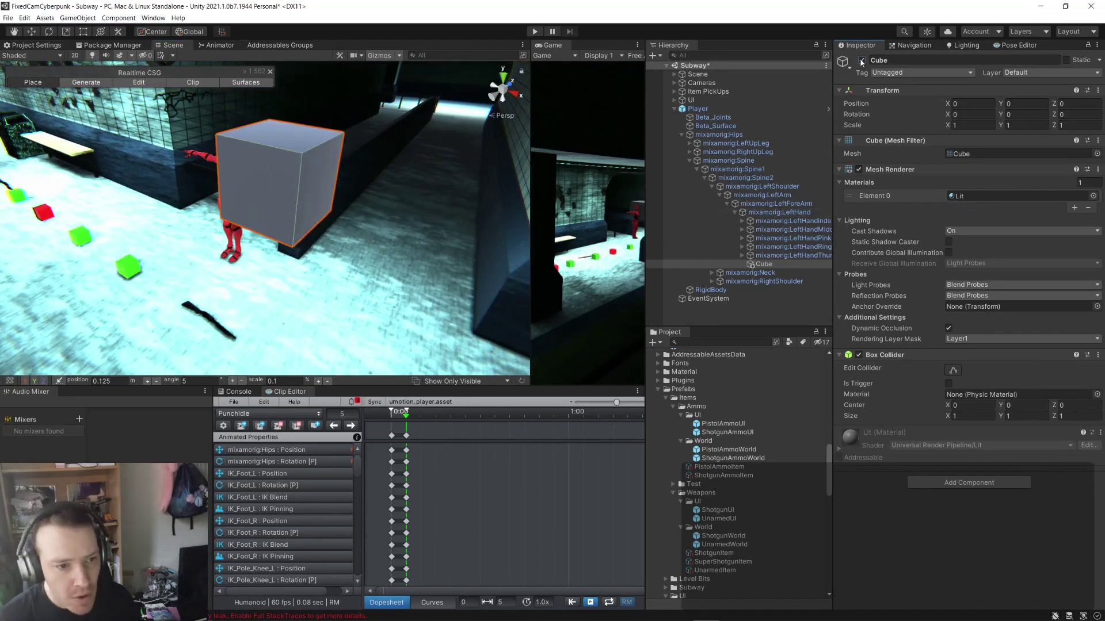
pyautogui.click(862, 60)
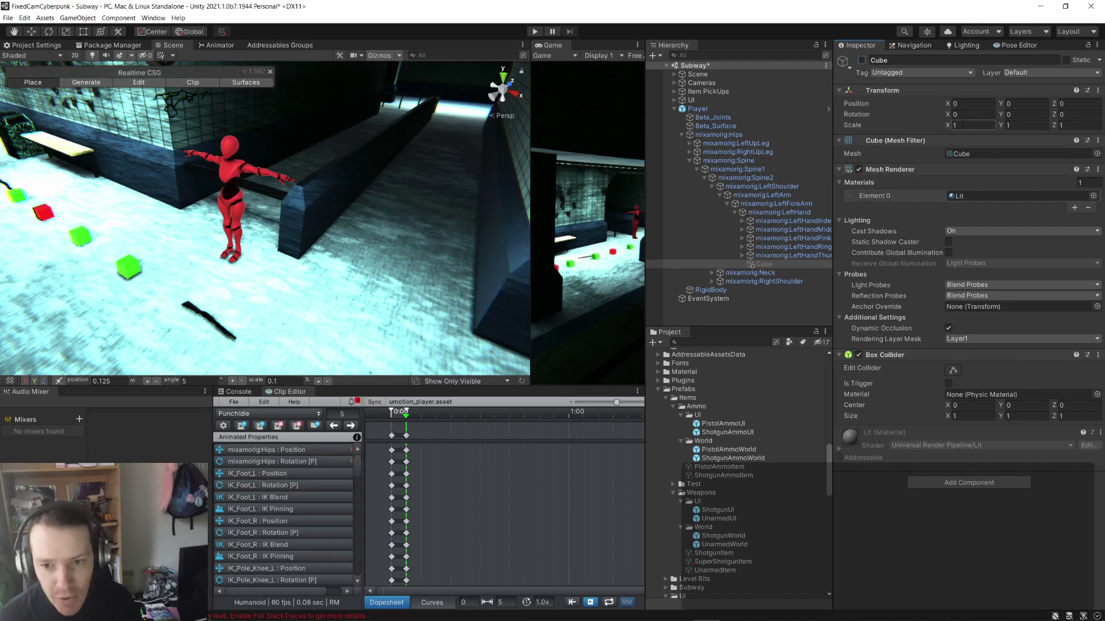
pyautogui.click(862, 60)
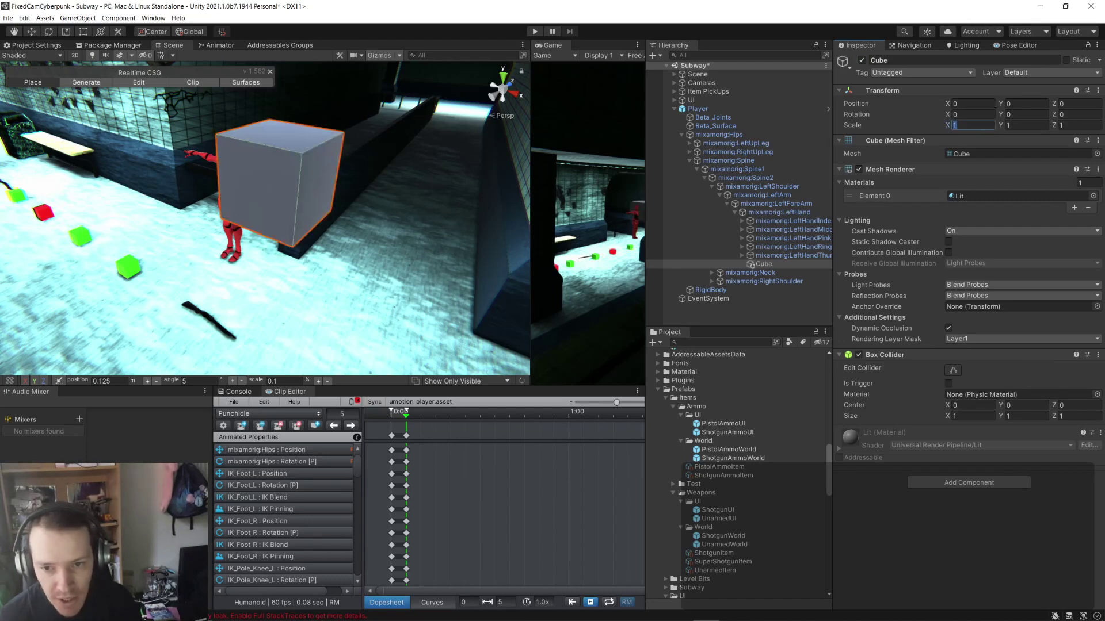
# - Set the Cube's scale to 0.2 on the X, Y and Z axes
pyautogui.click(954, 125)
pyautogui.write('0.2')
pyautogui.press('Tab')
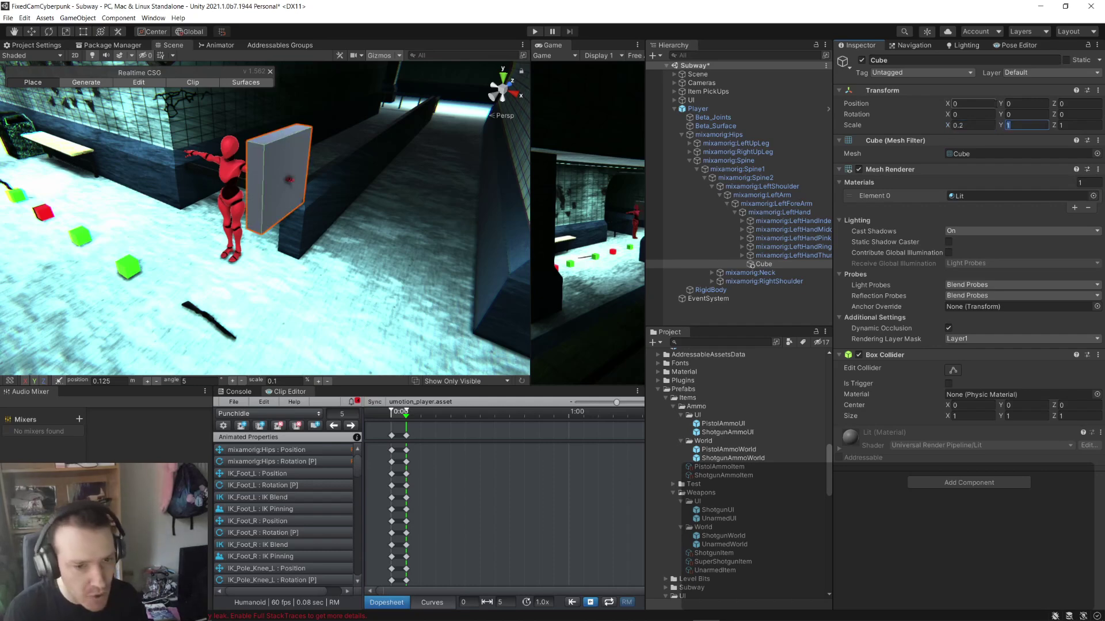
pyautogui.write('.2')
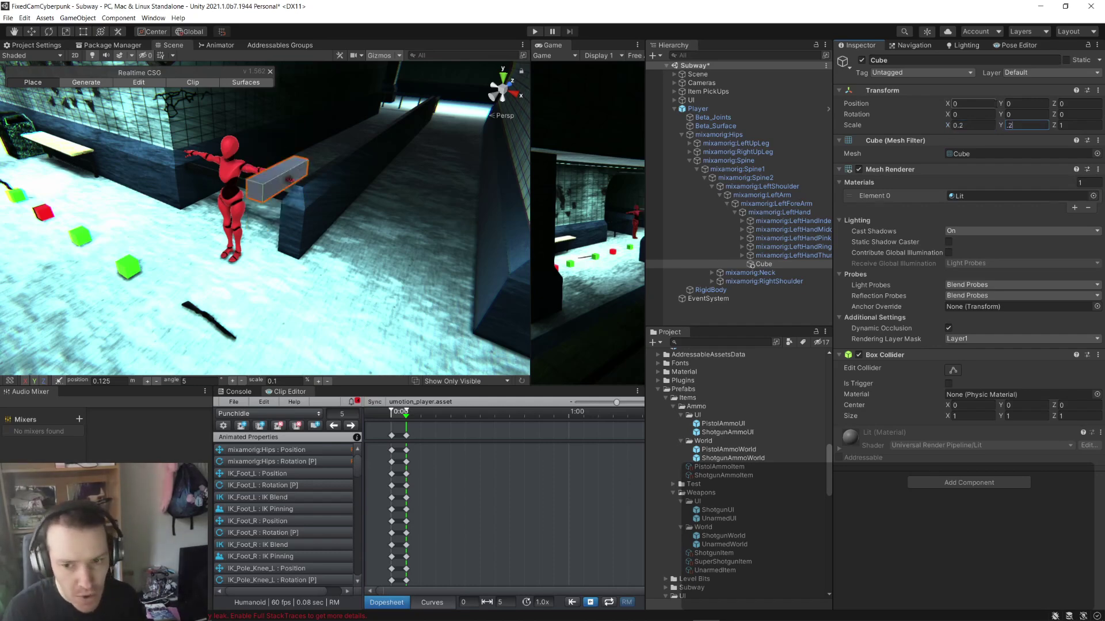
pyautogui.press('Tab')
pyautogui.write('.2')
pyautogui.press('Return')
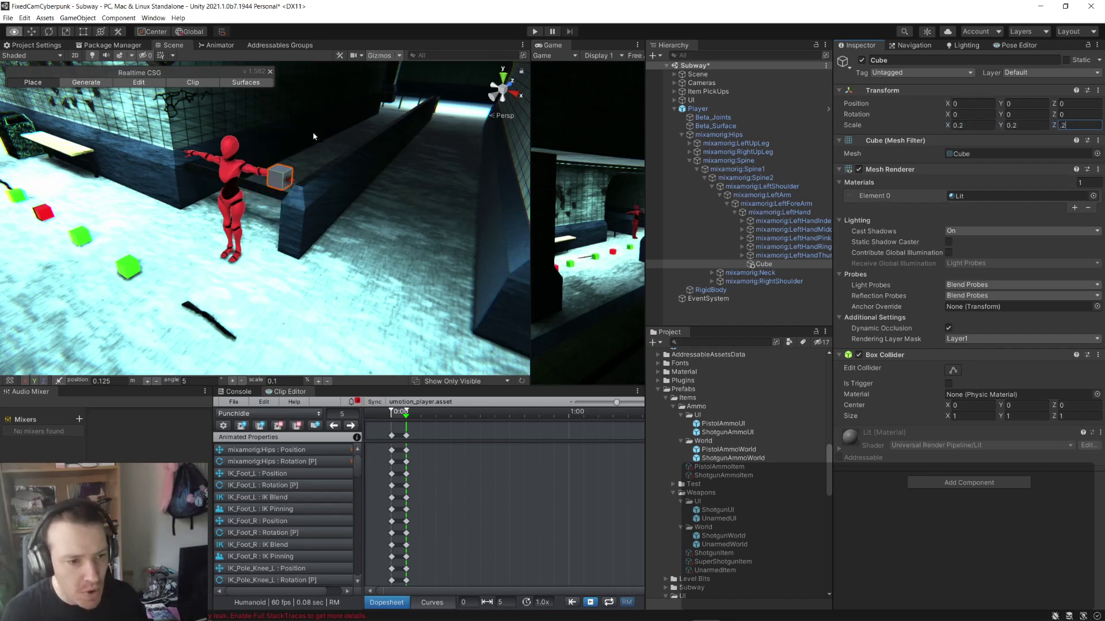
pyautogui.scroll(5, 315, 137)
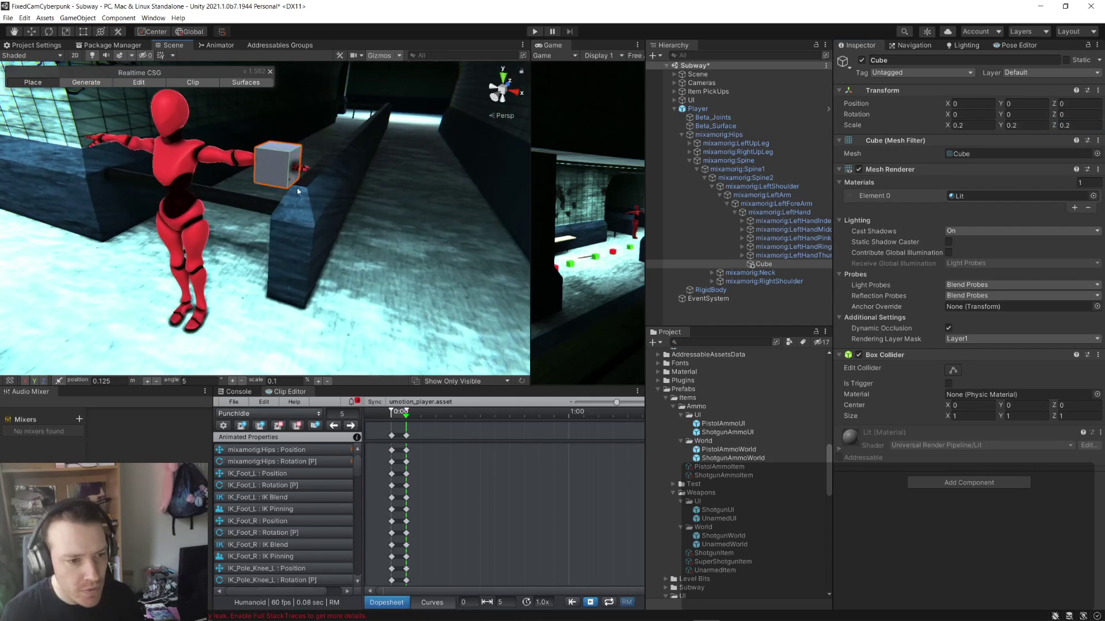
# - Shift the Cube outward along the left hand by changing its X position to -0.09
pyautogui.click(298, 191)
pyautogui.click(267, 162)
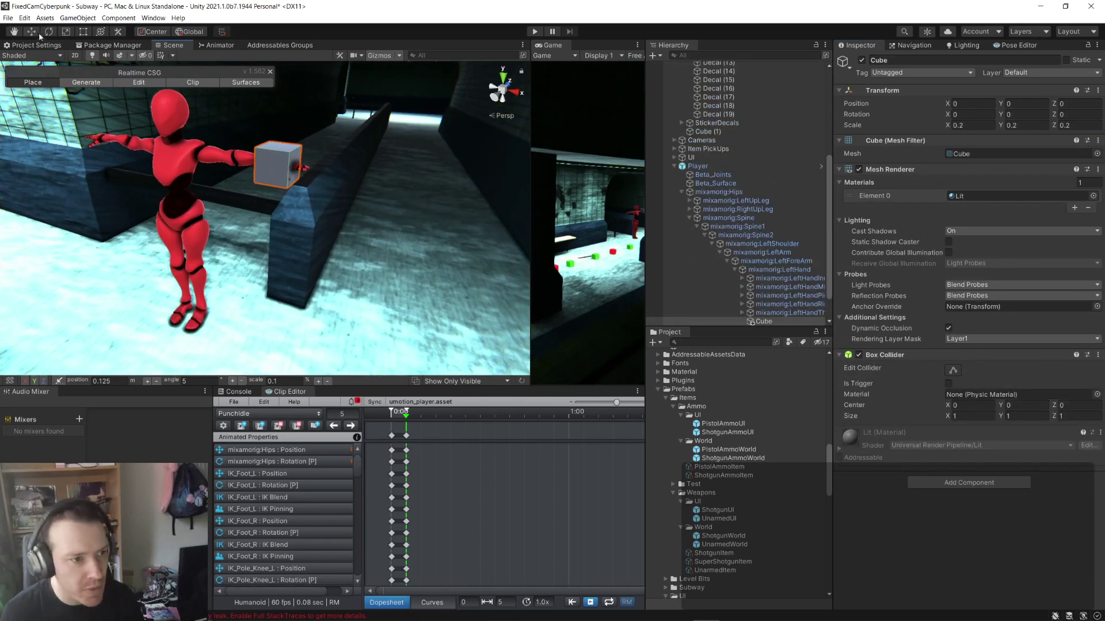
pyautogui.press('w')
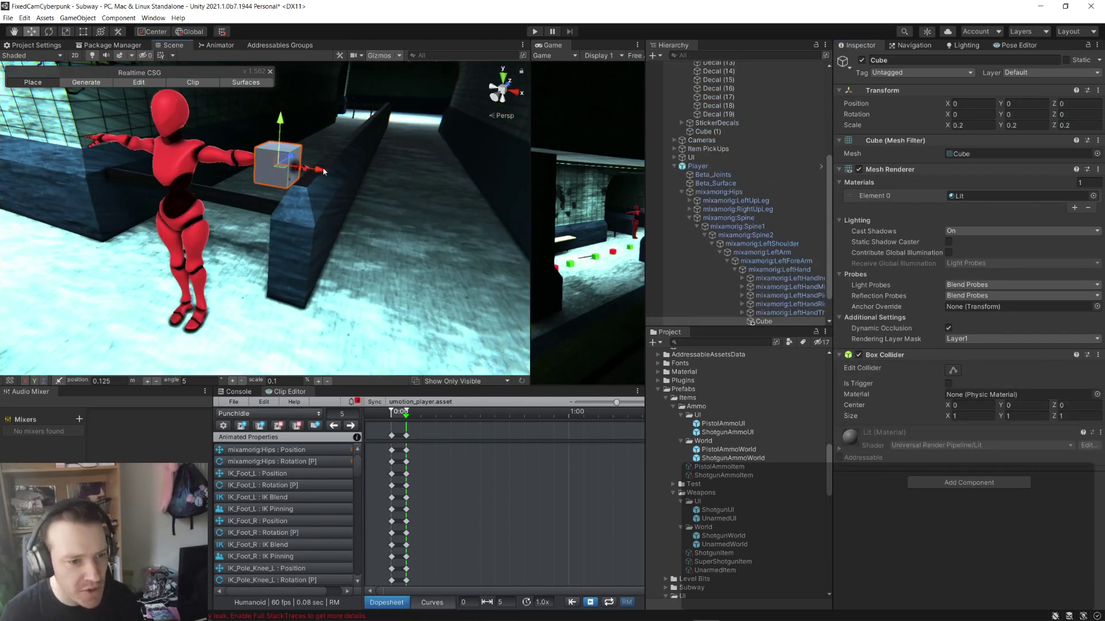
pyautogui.click(1056, 104)
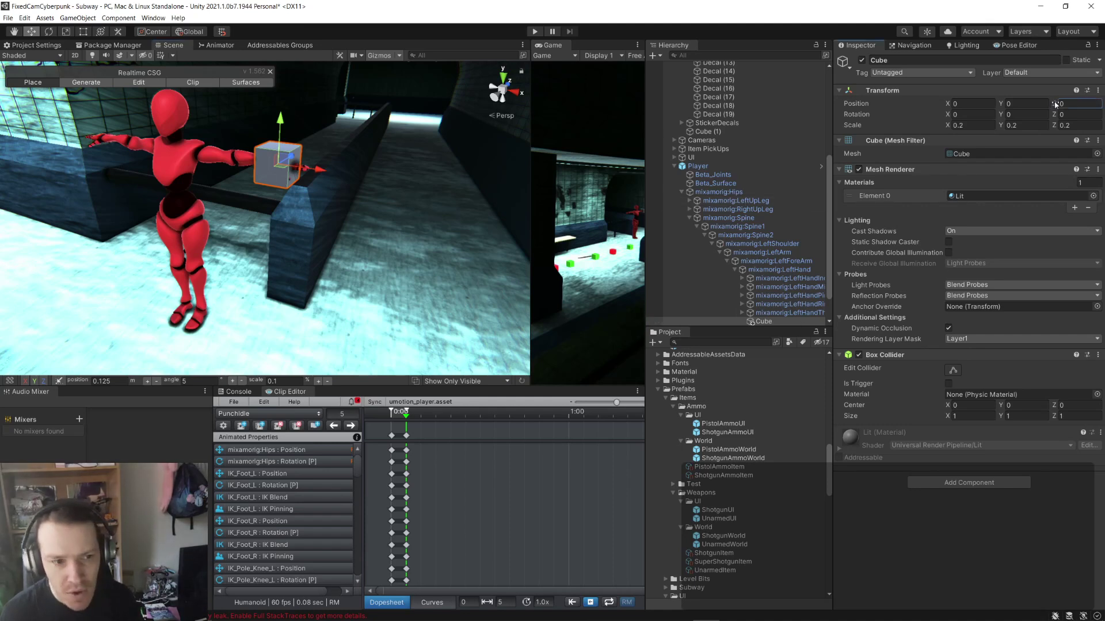
pyautogui.click(950, 104)
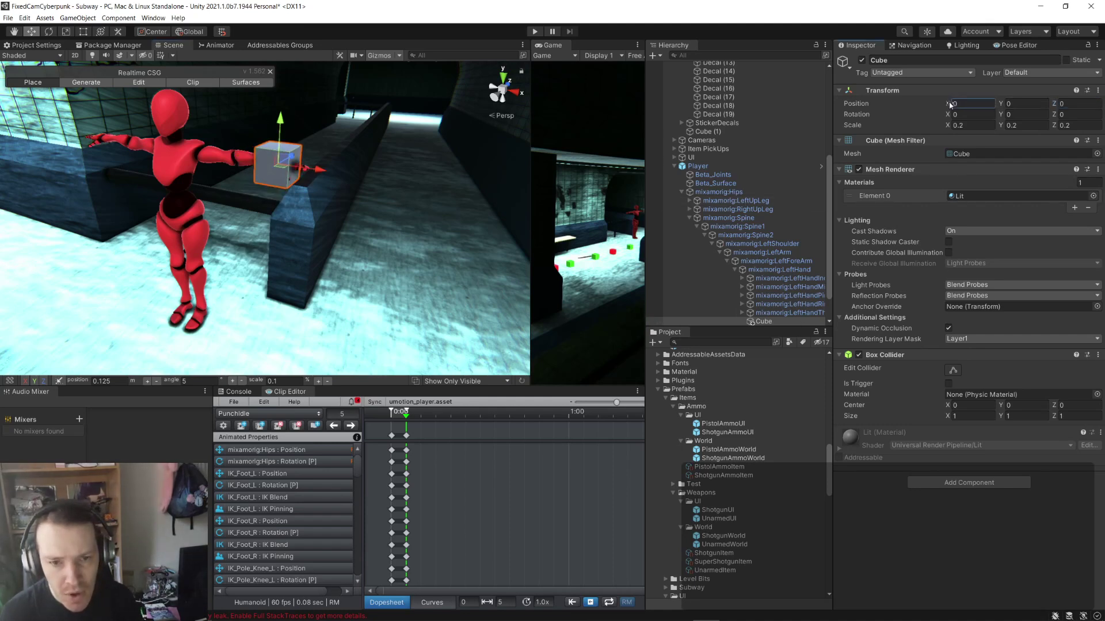
pyautogui.moveTo(950, 104); pyautogui.dragTo(950, 105)
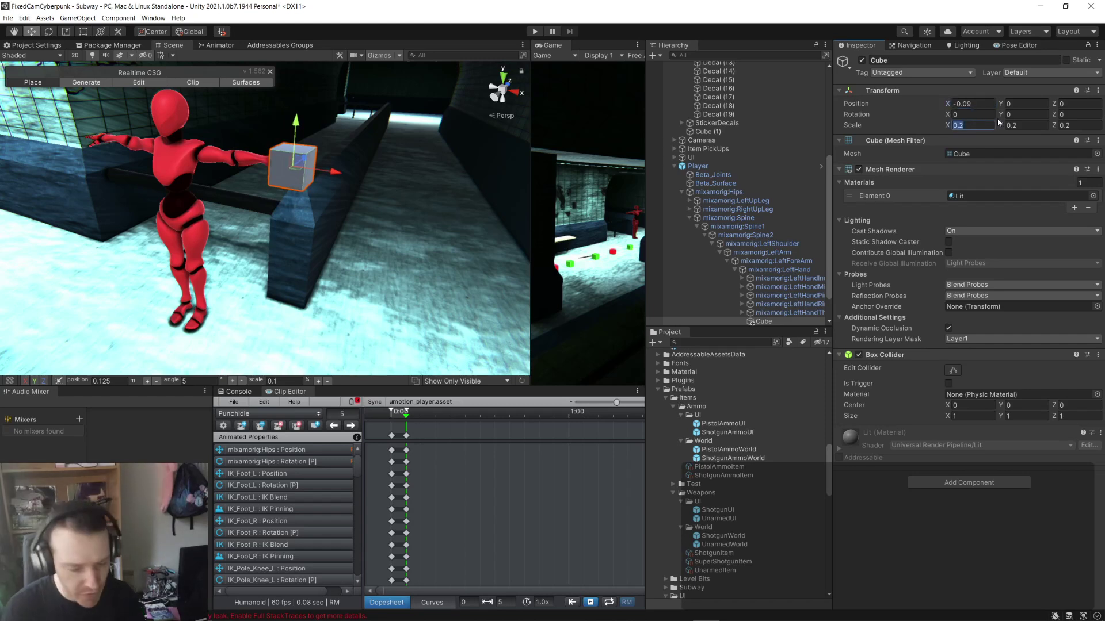
# - Set the Cube's scale to 0.4 on the X, Y and Z axes
pyautogui.write('0.4')
pyautogui.press('Tab')
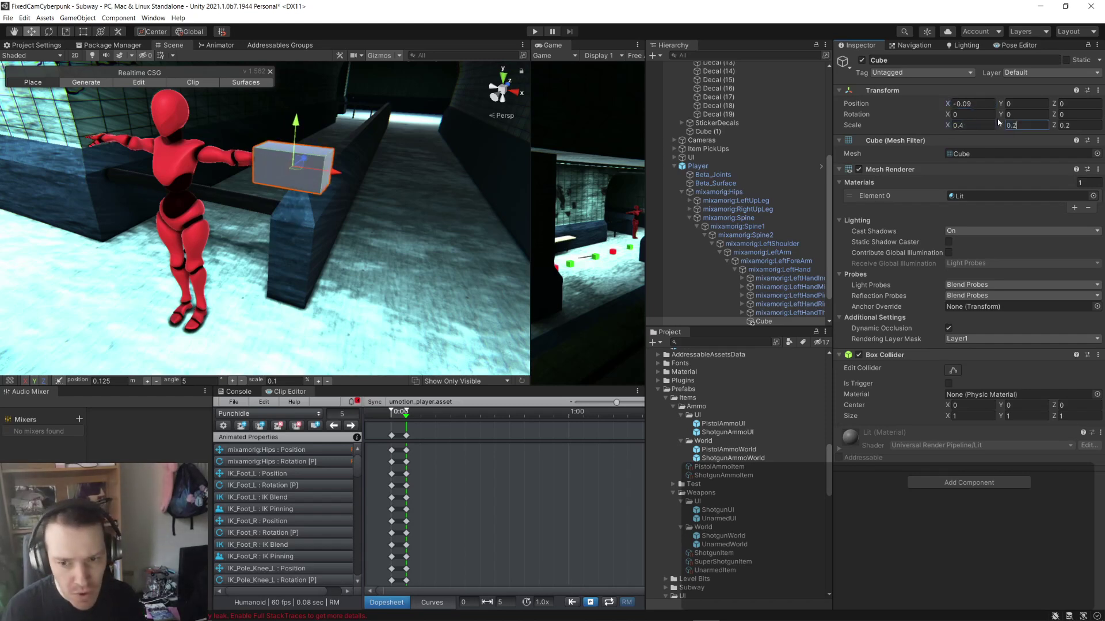
pyautogui.write('0.4')
pyautogui.press('Tab')
pyautogui.write('0.')
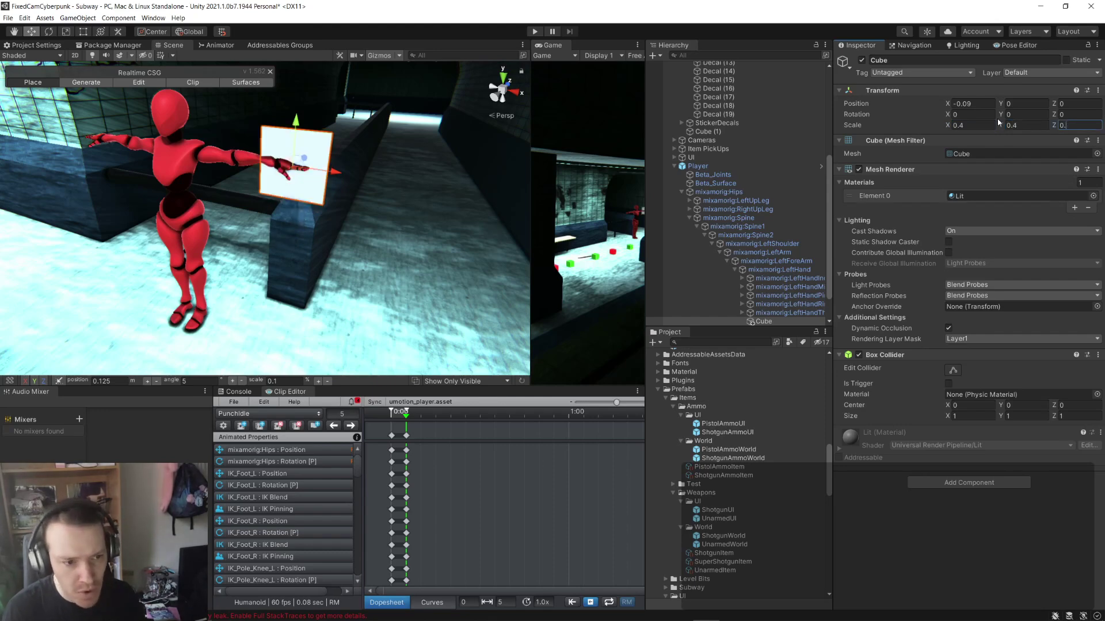
pyautogui.write('4')
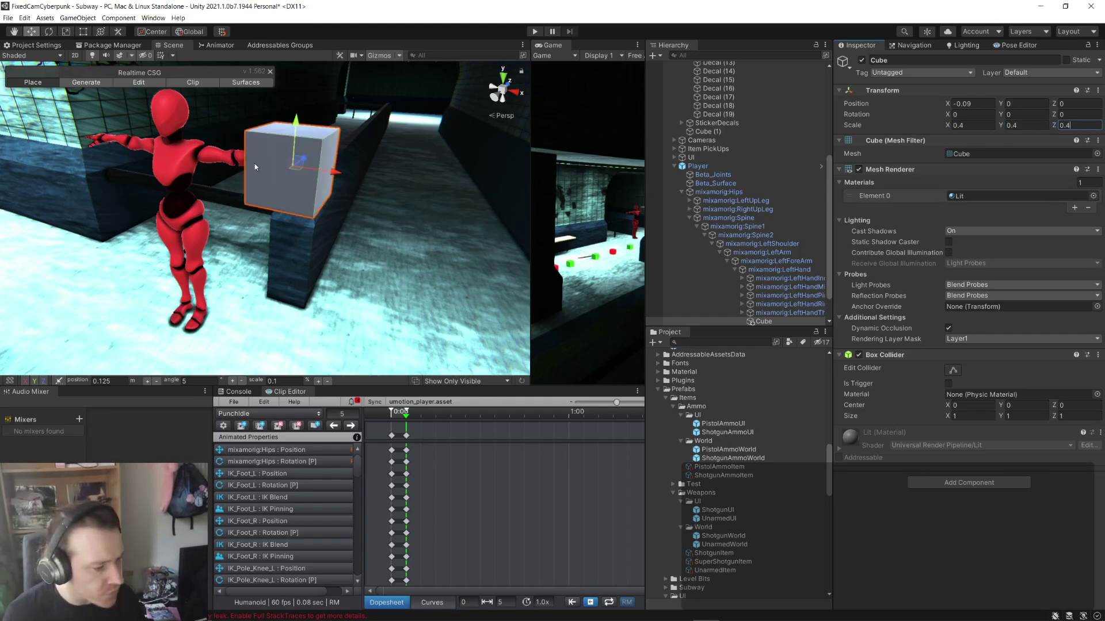
pyautogui.scroll(-5, 254, 163)
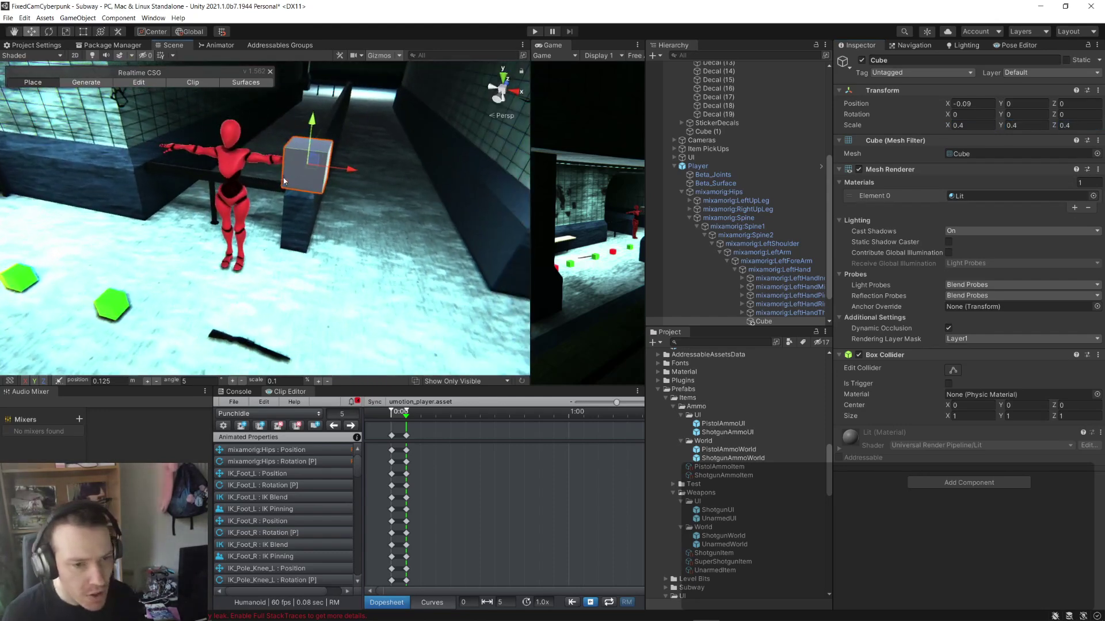
pyautogui.scroll(-2, 778, 288)
# - Rename the Cube under mixamorig:LeftHand as HitboxLeftHand
pyautogui.click(778, 288)
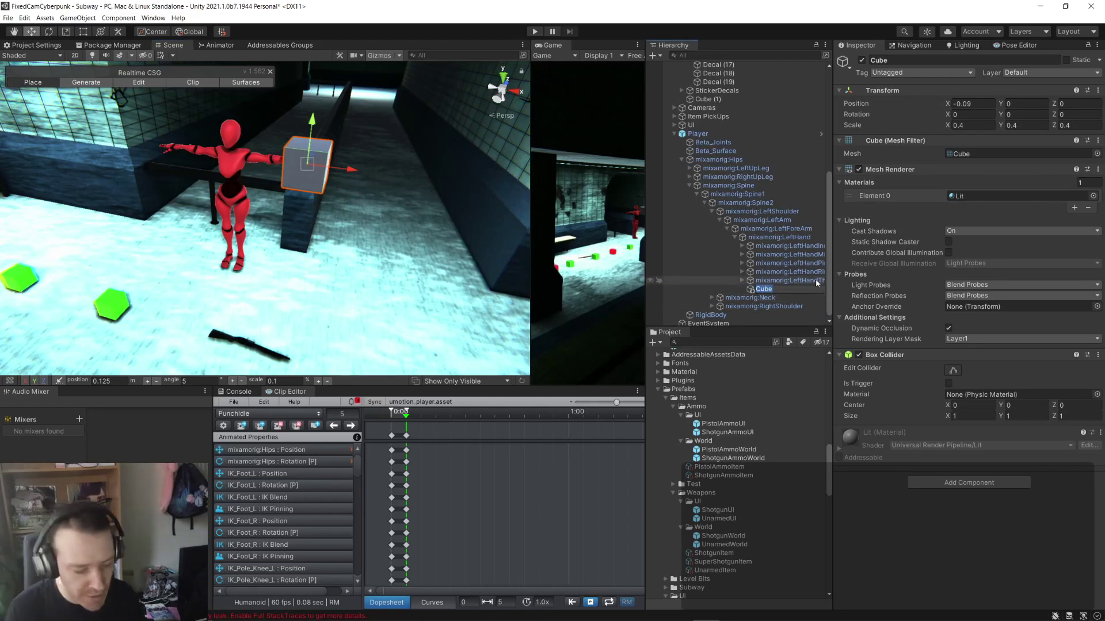
pyautogui.write('Hit')
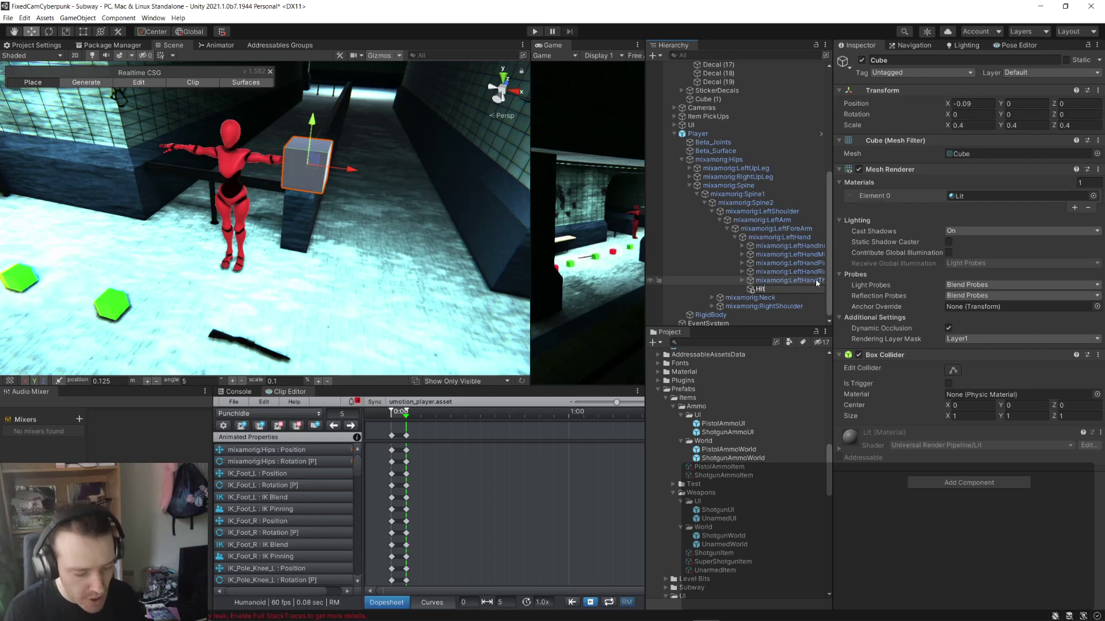
pyautogui.write('box')
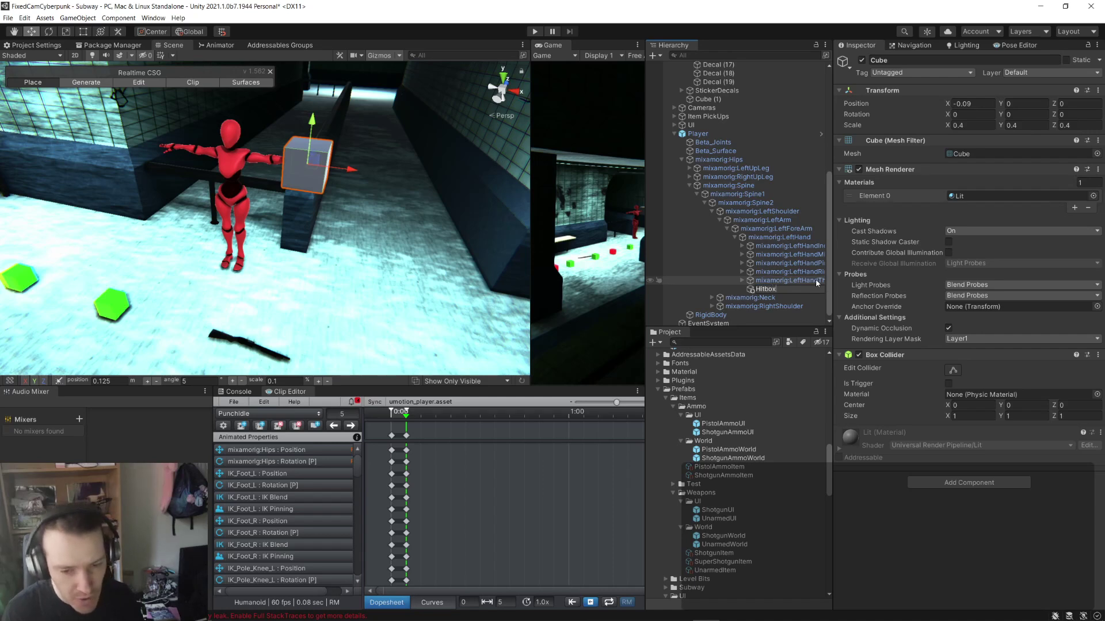
pyautogui.write('Left')
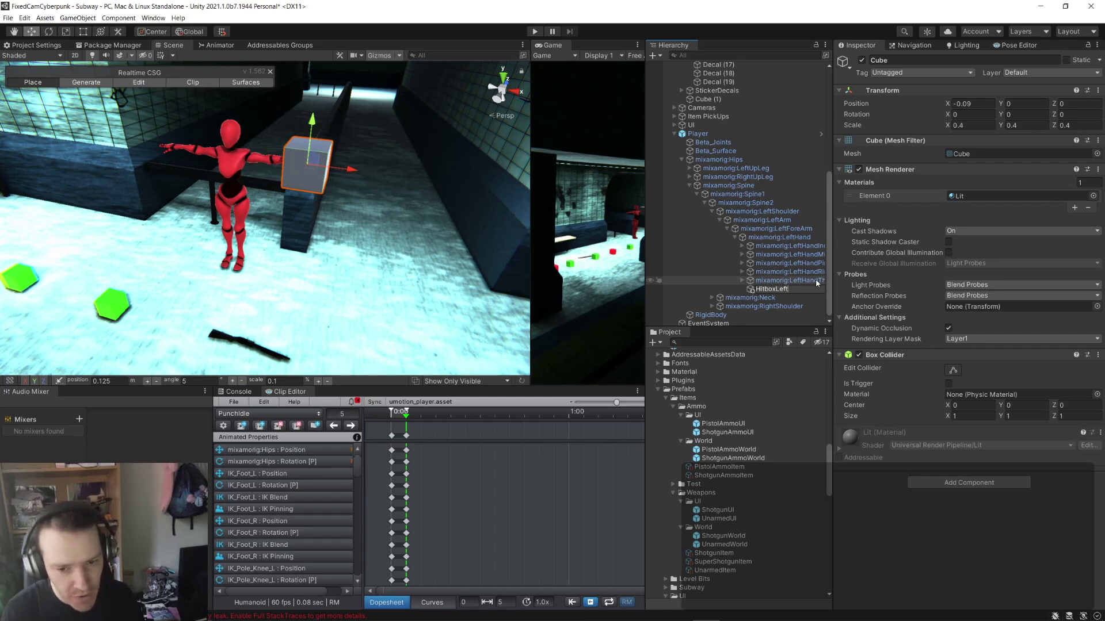
pyautogui.write('Han')
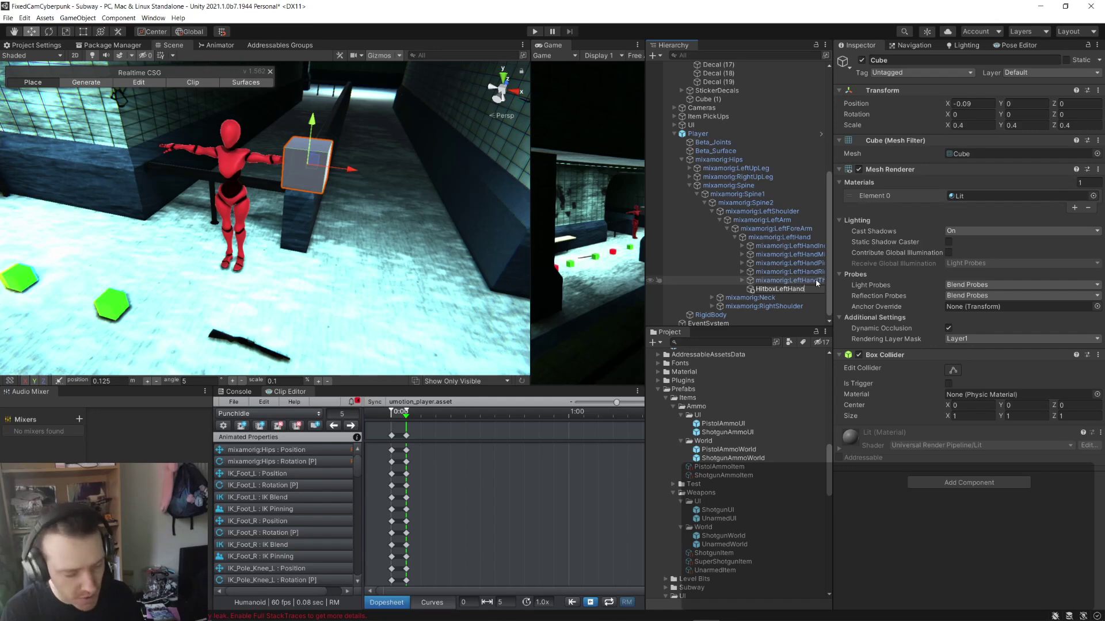
pyautogui.write('d')
pyautogui.press('Return')
# - Open the Player's PlayerController script in Visual Studio and declare a public GameObject hitBox below the weapon, head, body, legs line
pyautogui.click(698, 134)
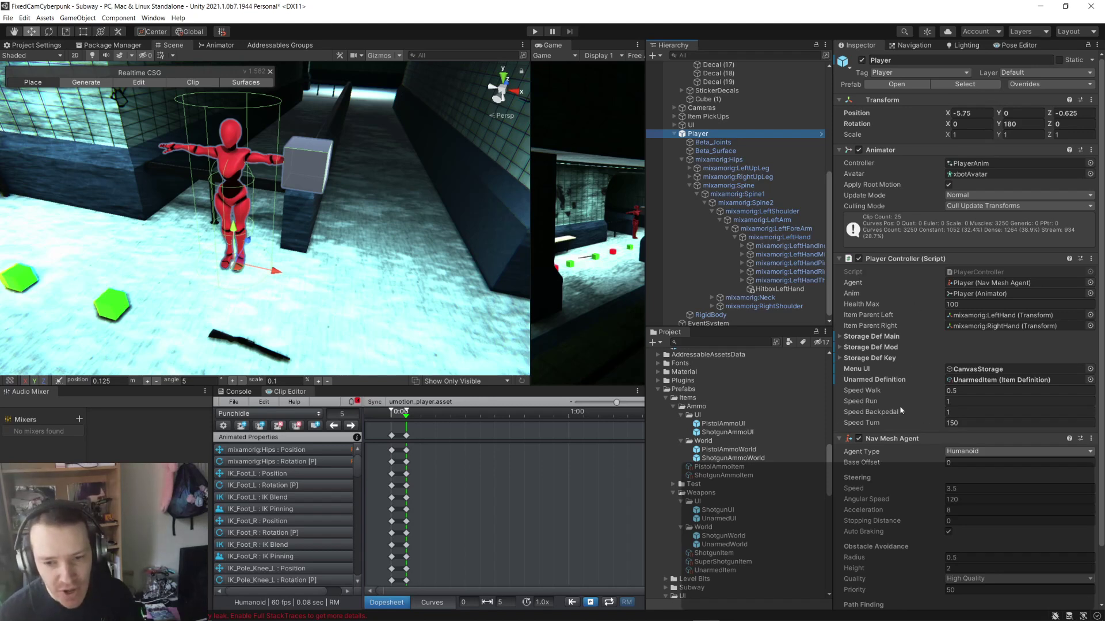
pyautogui.doubleClick(1002, 272)
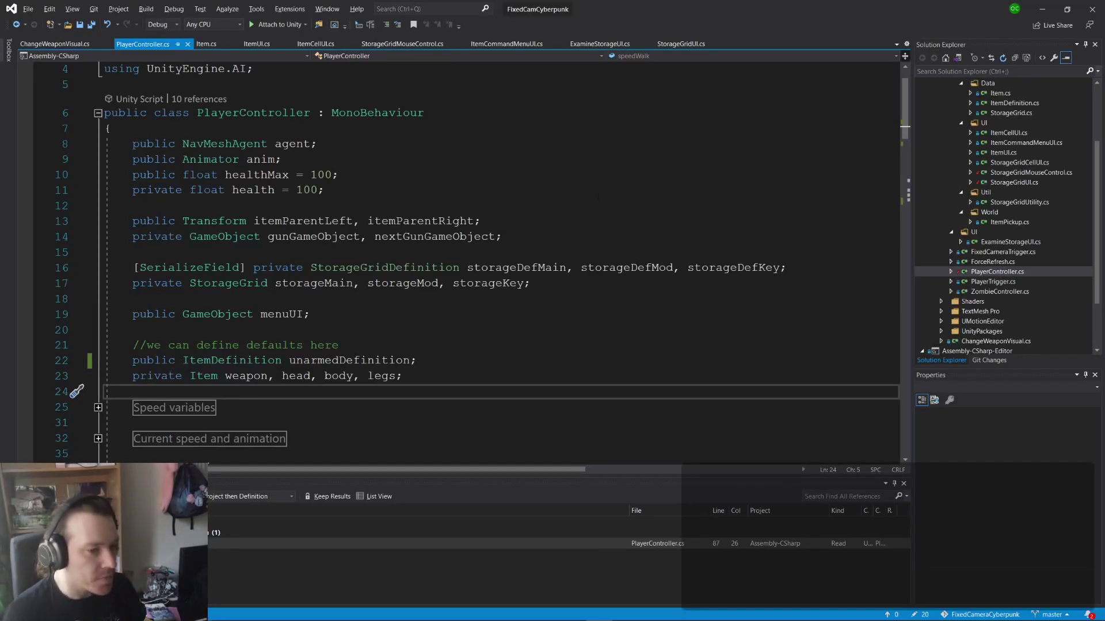
pyautogui.press('Return')
pyautogui.press('Return')
pyautogui.press('Up')
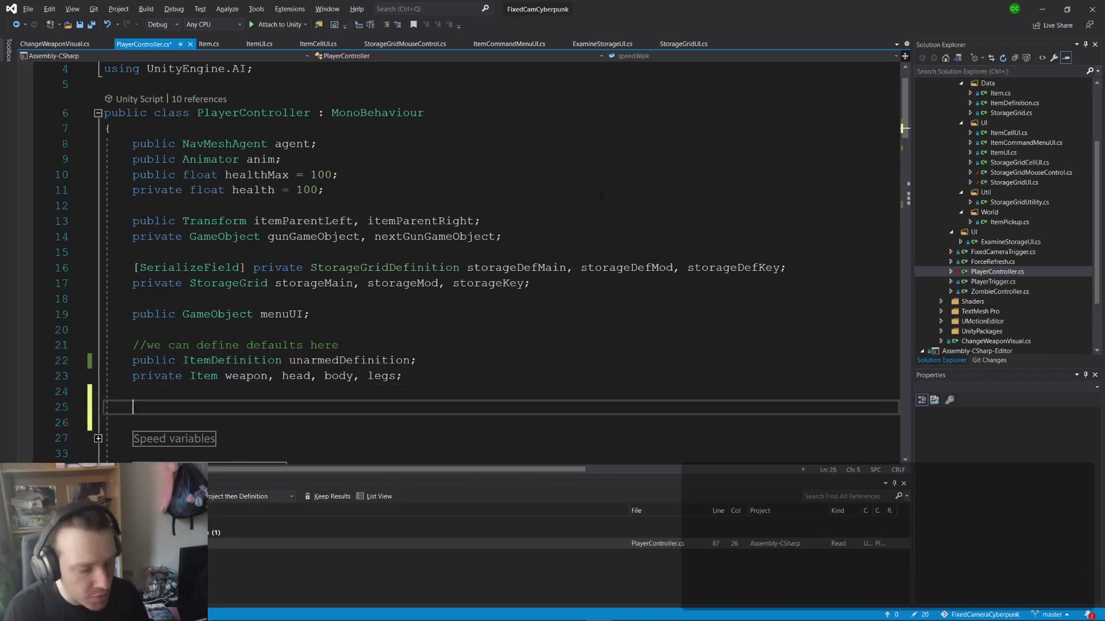
pyautogui.write('puv')
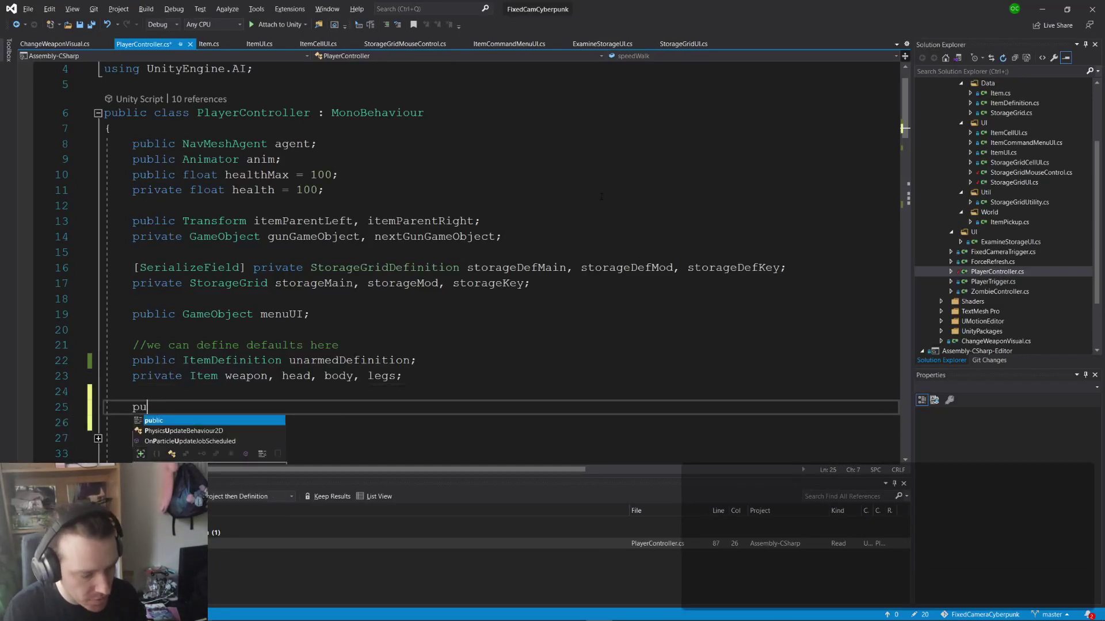
pyautogui.press('BackSpace')
pyautogui.write('blic ')
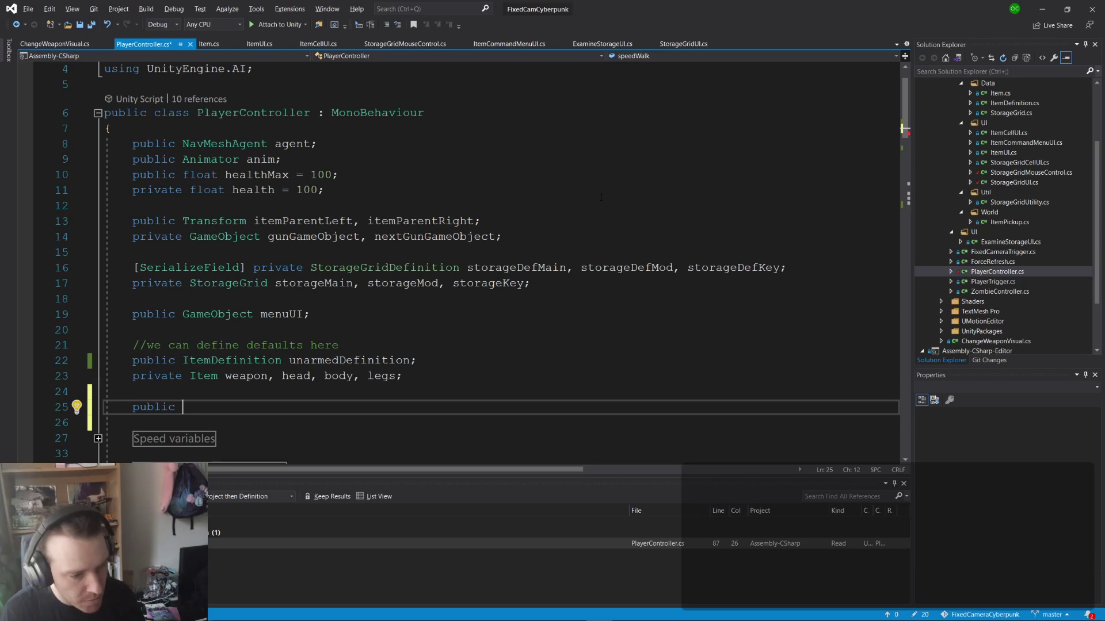
pyautogui.write('Gam')
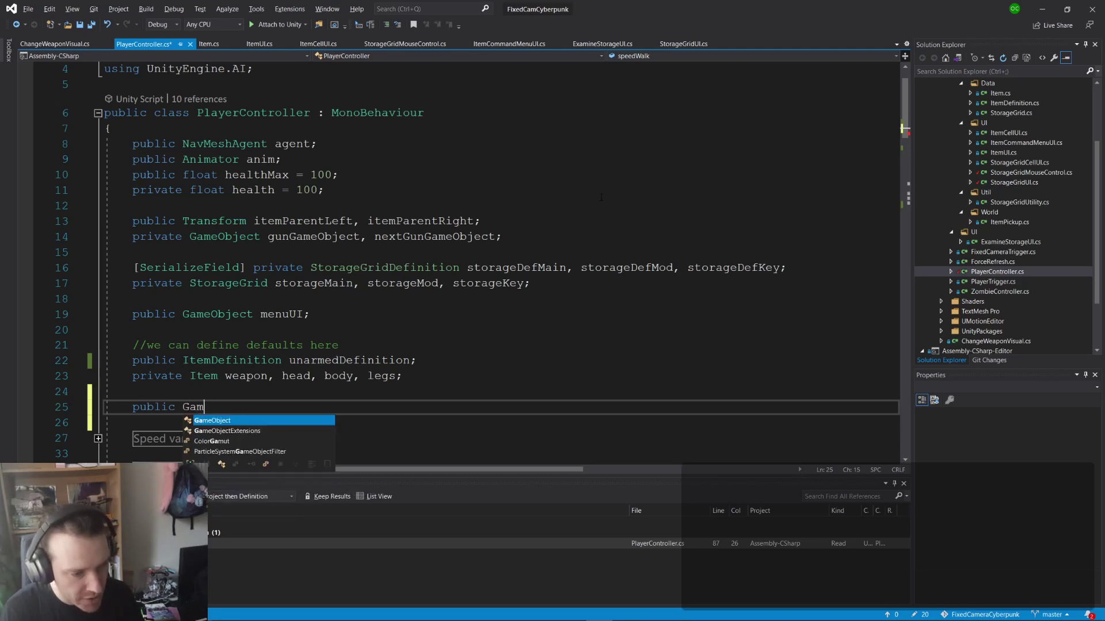
pyautogui.write('eObject ')
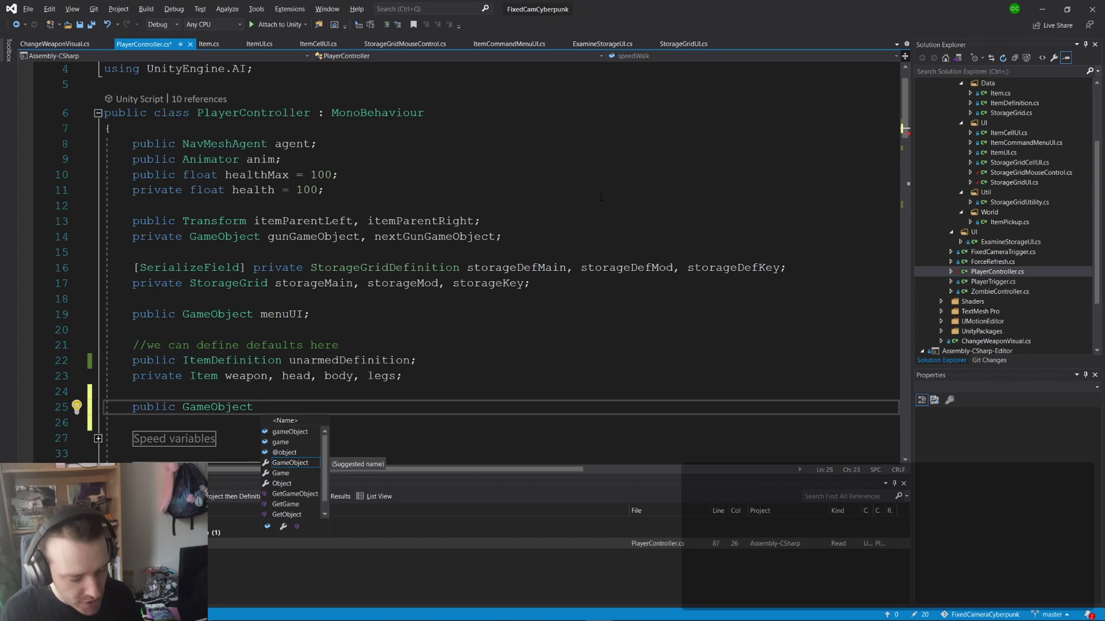
pyautogui.write('hitBox;')
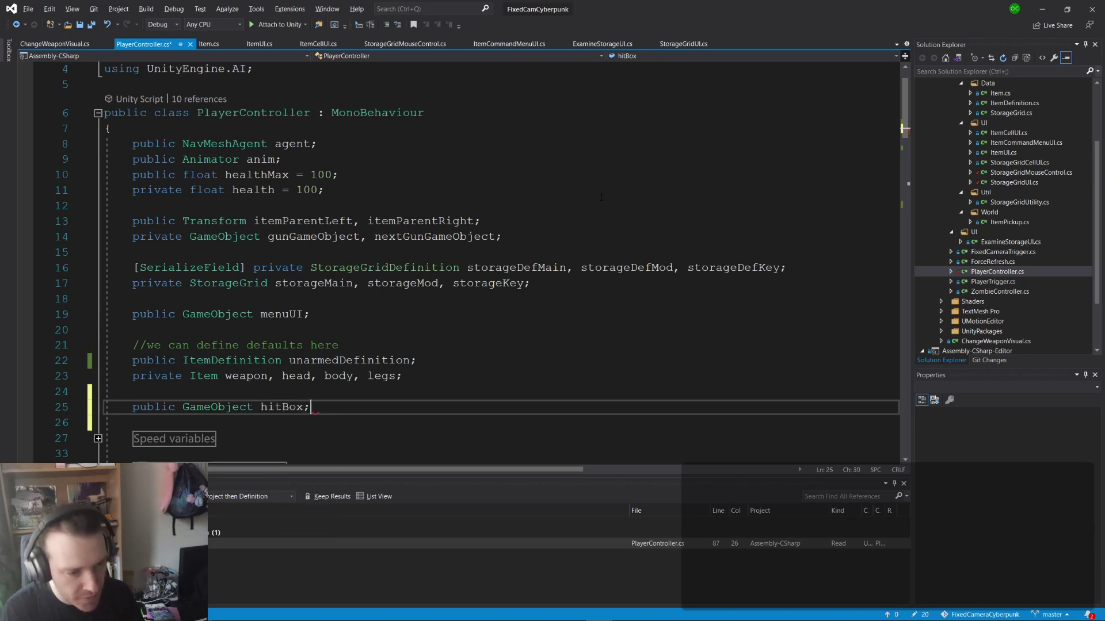
pyautogui.press('Left')
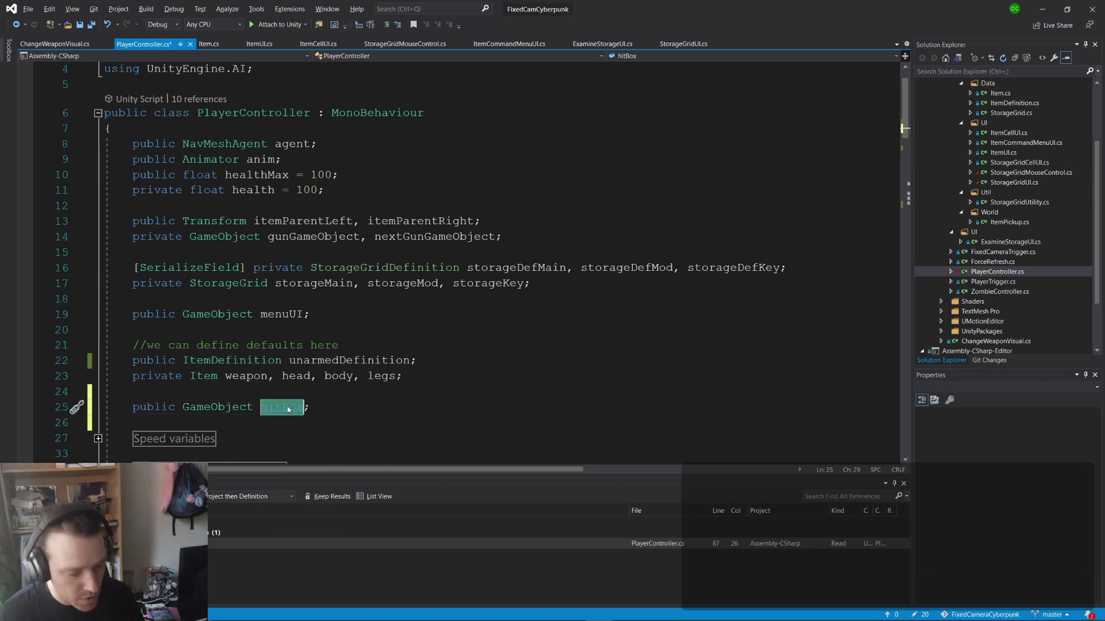
# - Switch back to Unity, load the Punch clip for editing and align its first animation event with the middle keyframe
pyautogui.scroll(-1, 327, 361)
pyautogui.scroll(-5, 327, 360)
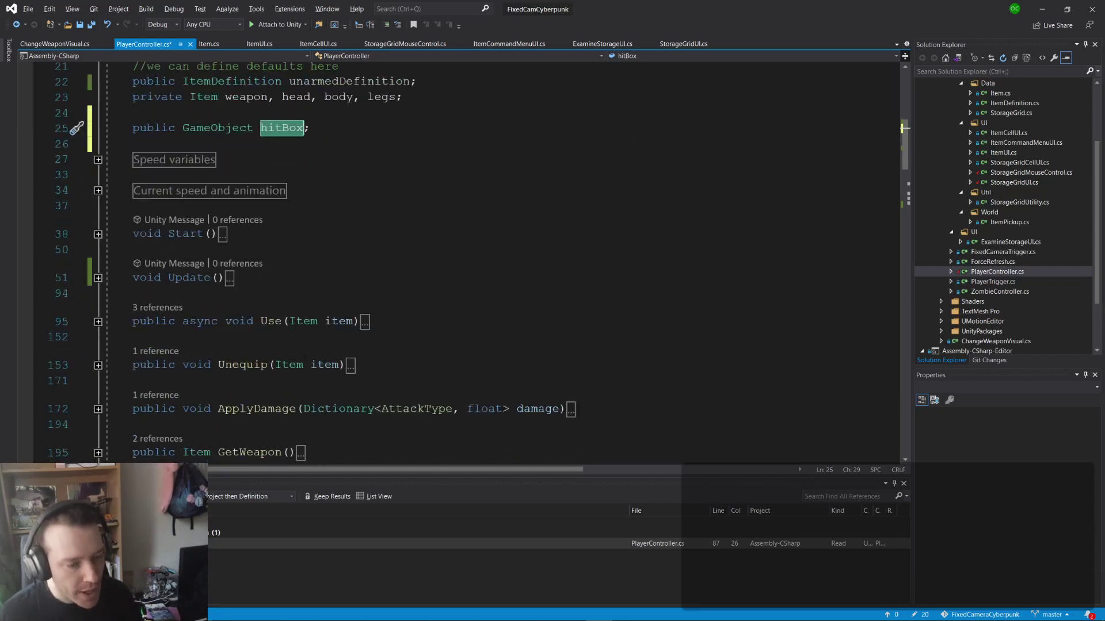
pyautogui.scroll(-4, 304, 357)
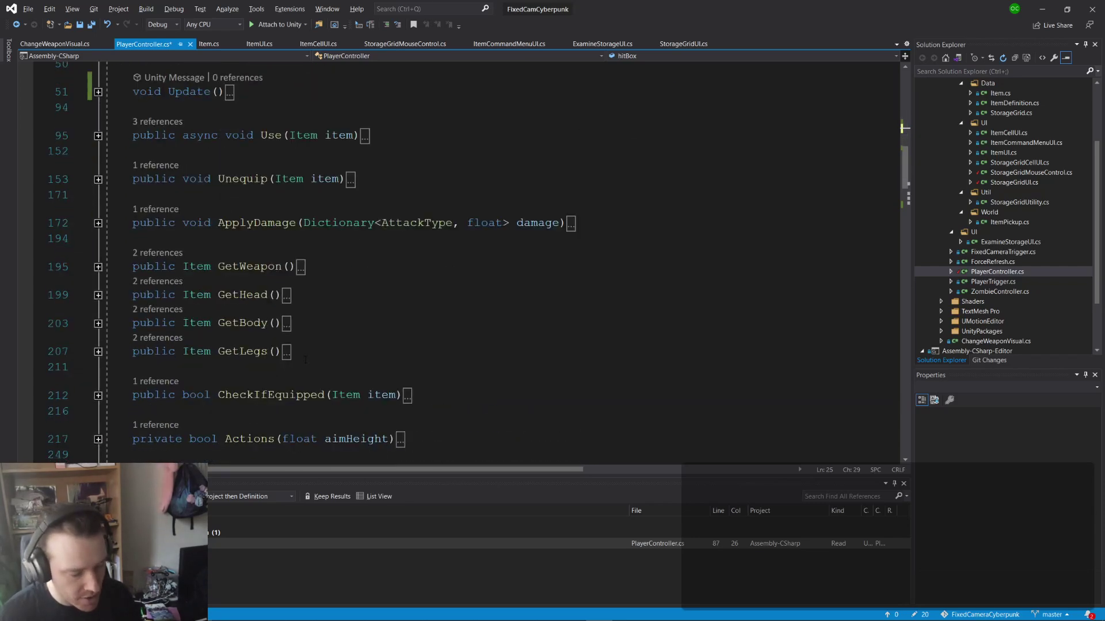
pyautogui.hotkey('alt', 'Tab')
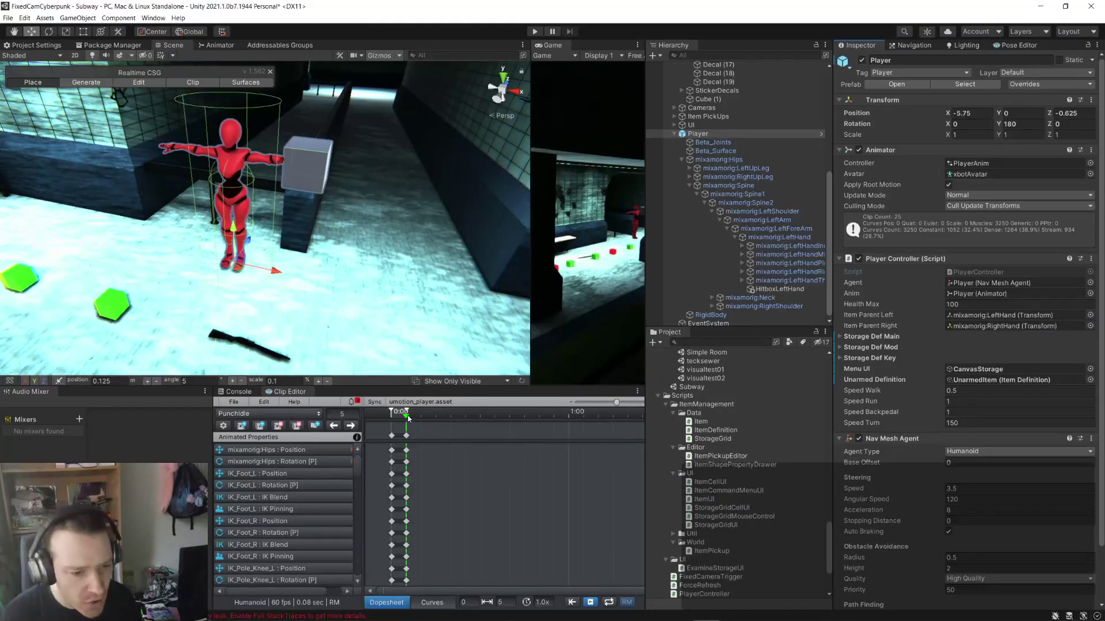
pyautogui.click(267, 414)
pyautogui.click(242, 455)
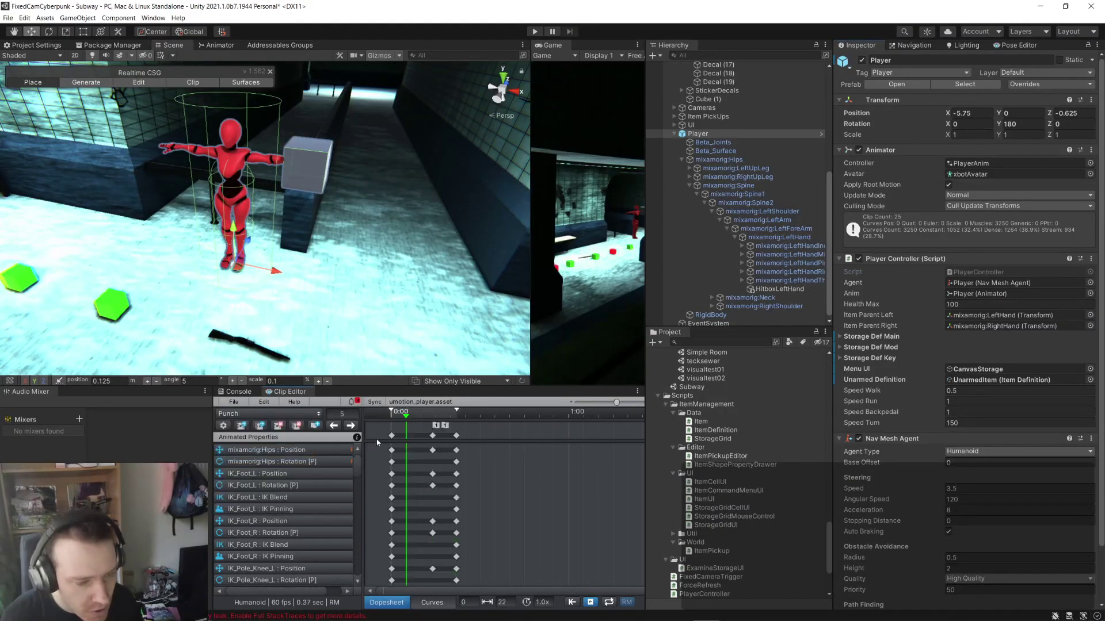
pyautogui.click(439, 427)
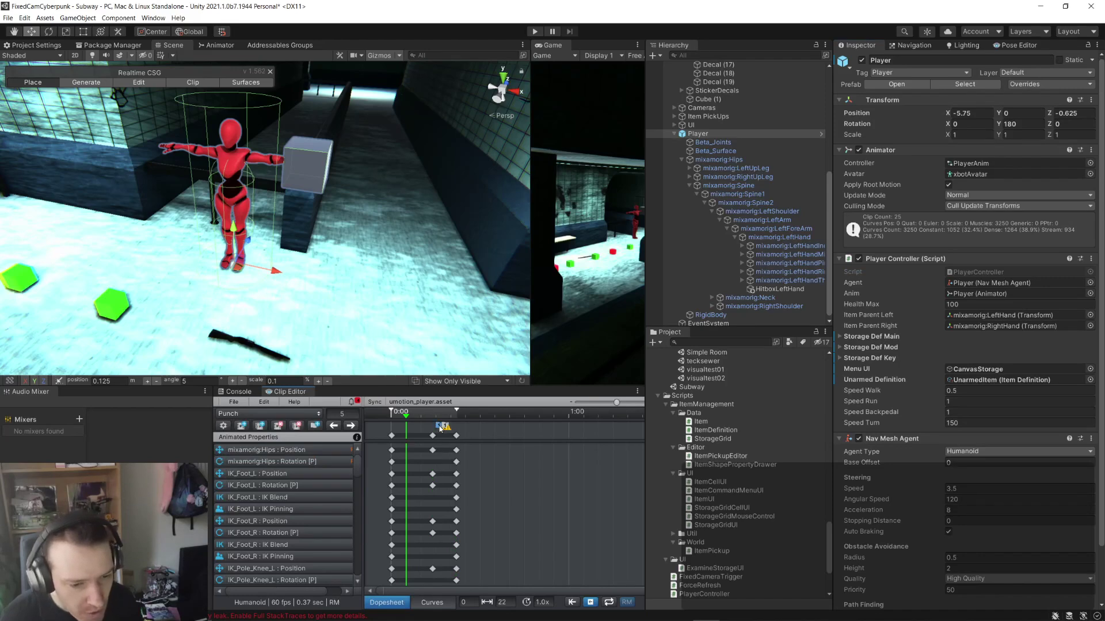
pyautogui.moveTo(441, 428); pyautogui.dragTo(434, 433)
# - Check the function names called by the two animation events in the Punch clip
pyautogui.doubleClick(433, 429)
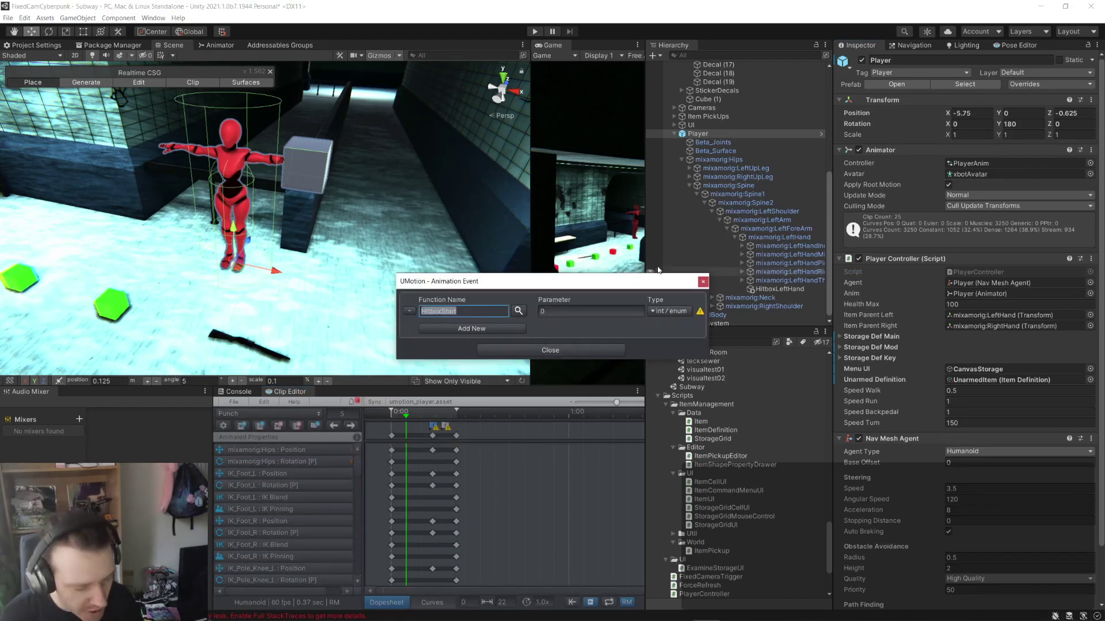
pyautogui.click(703, 282)
pyautogui.click(446, 427)
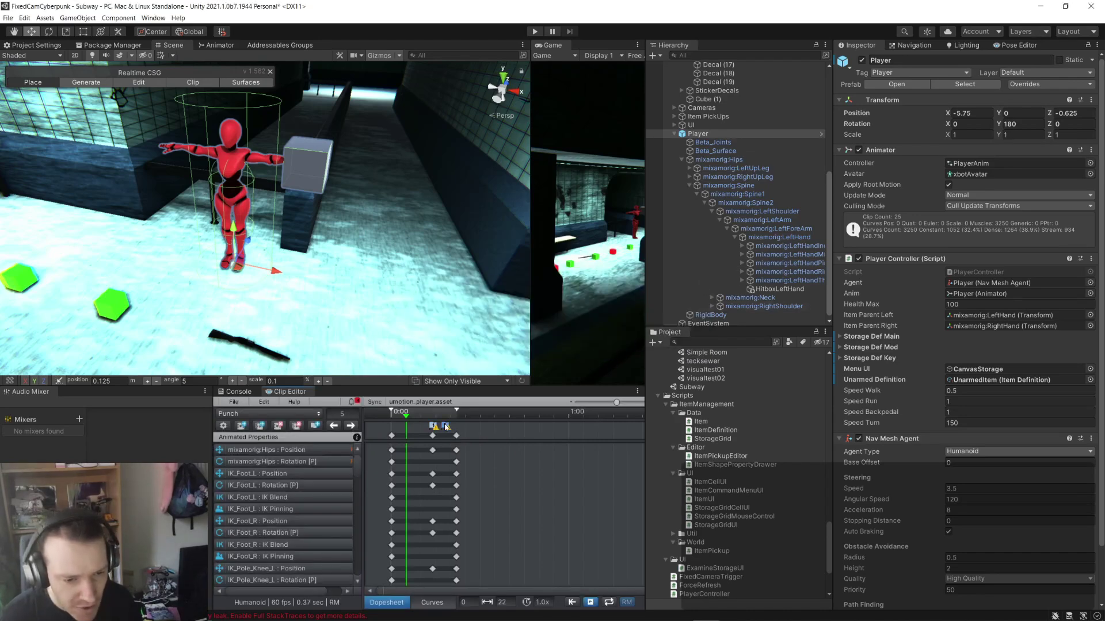
pyautogui.doubleClick(447, 427)
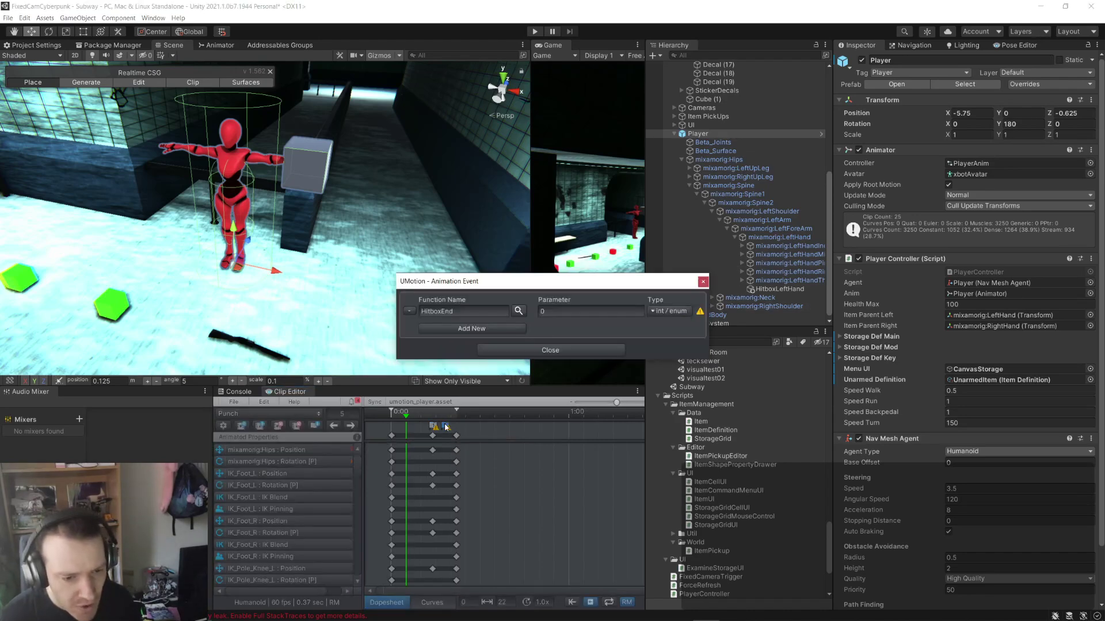
# - Close the animation event dialog, switch to Visual Studio and declare a public void HitboxStart() method below GetLegs() in PlayerController
pyautogui.click(702, 281)
pyautogui.hotkey('alt', 'Tab')
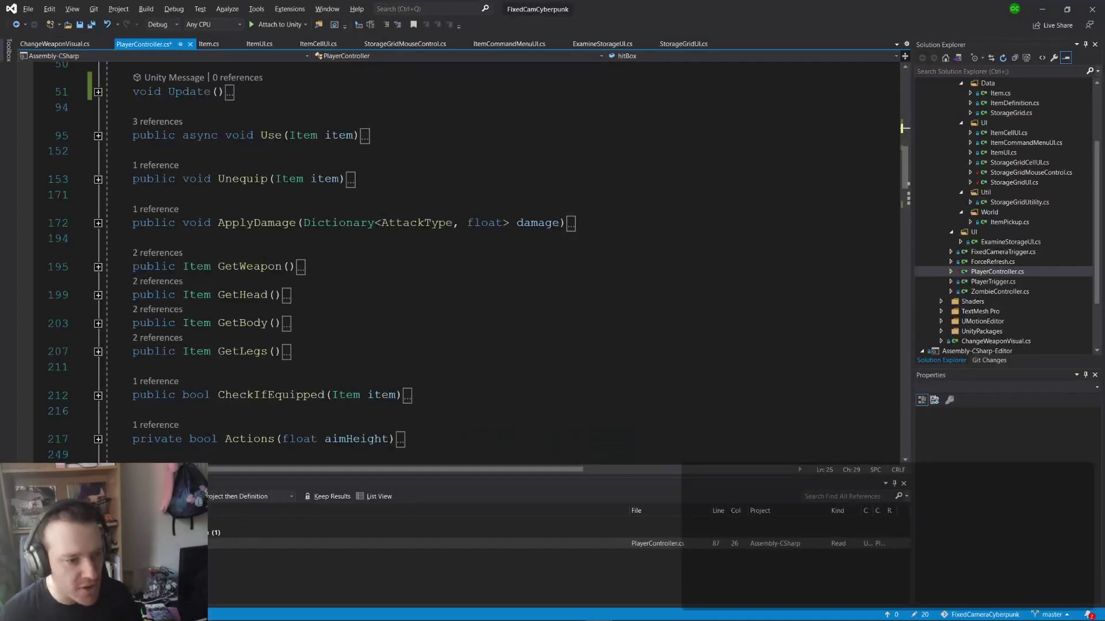
pyautogui.click(419, 366)
pyautogui.press('Return')
pyautogui.press('Return')
pyautogui.press('Up')
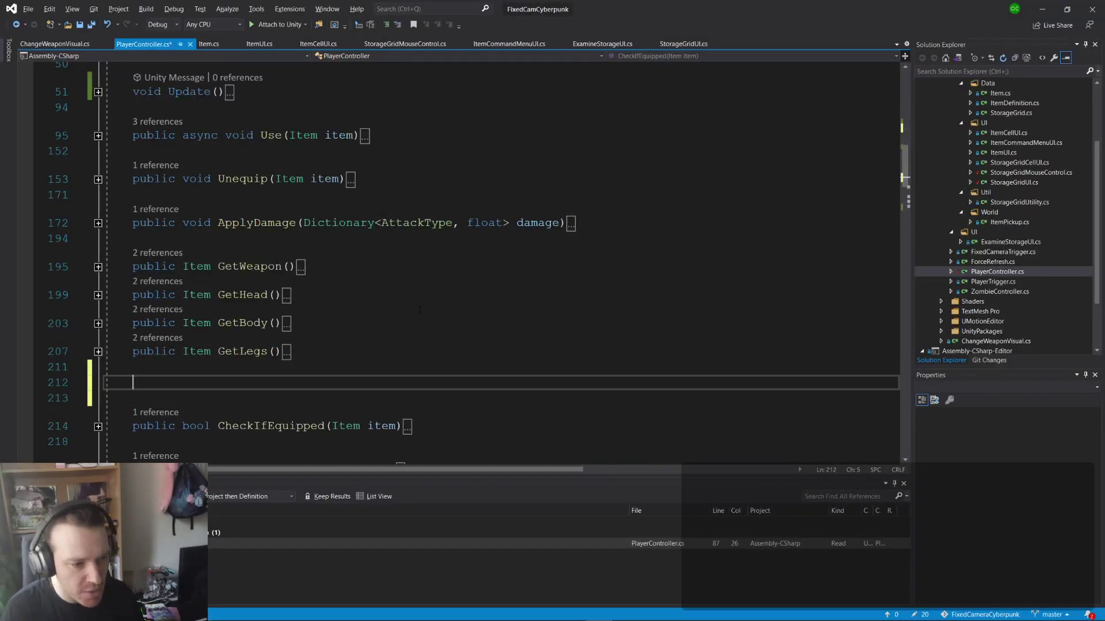
pyautogui.write('public')
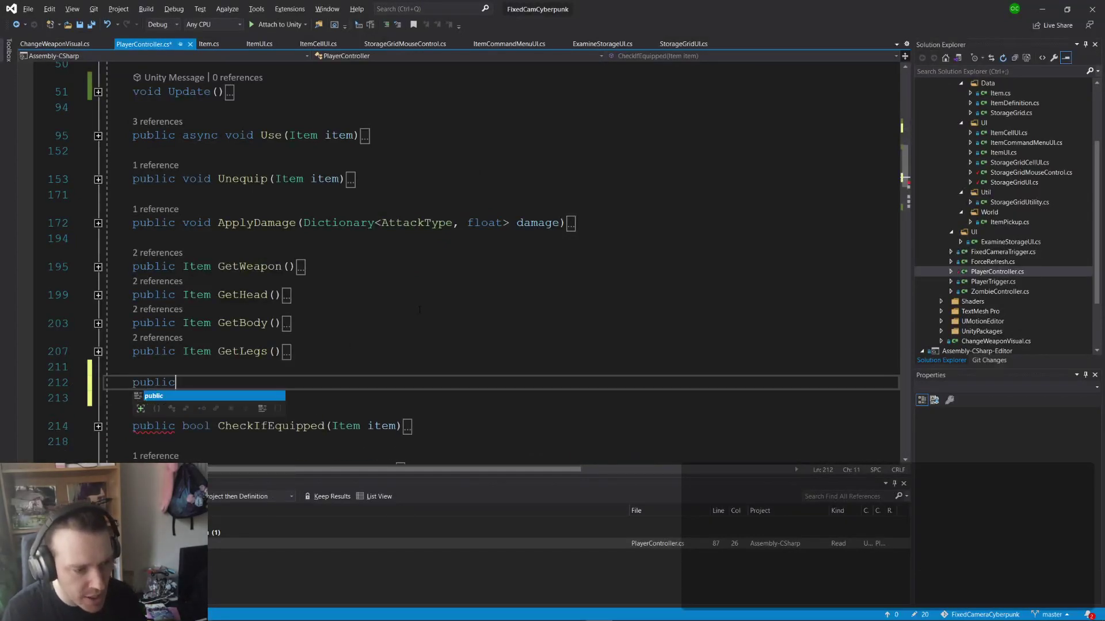
pyautogui.write(' void ')
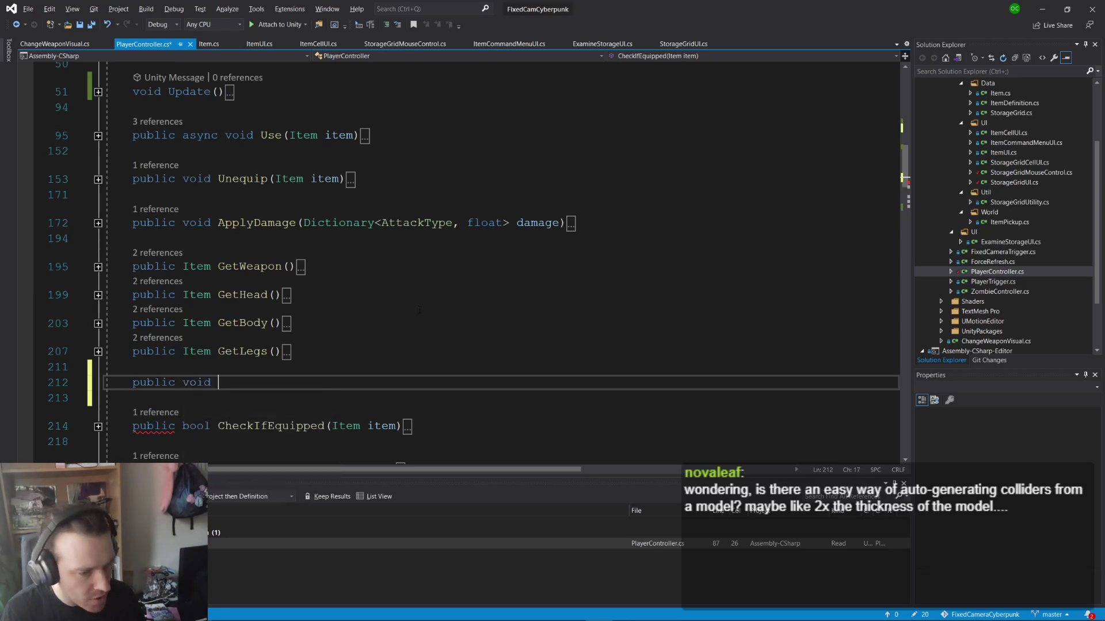
pyautogui.write('HitboxStart()')
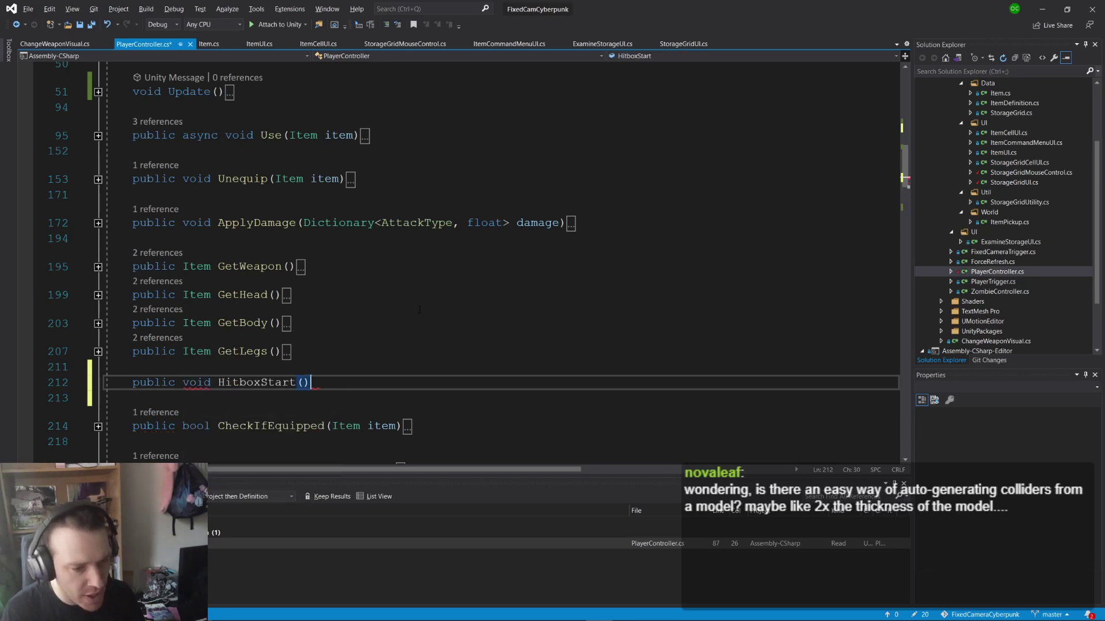
# - Give HitboxStart an int parameter named hitboxIndex and add an empty method body
pyautogui.press('Left')
pyautogui.write('int 0')
pyautogui.press('Right')
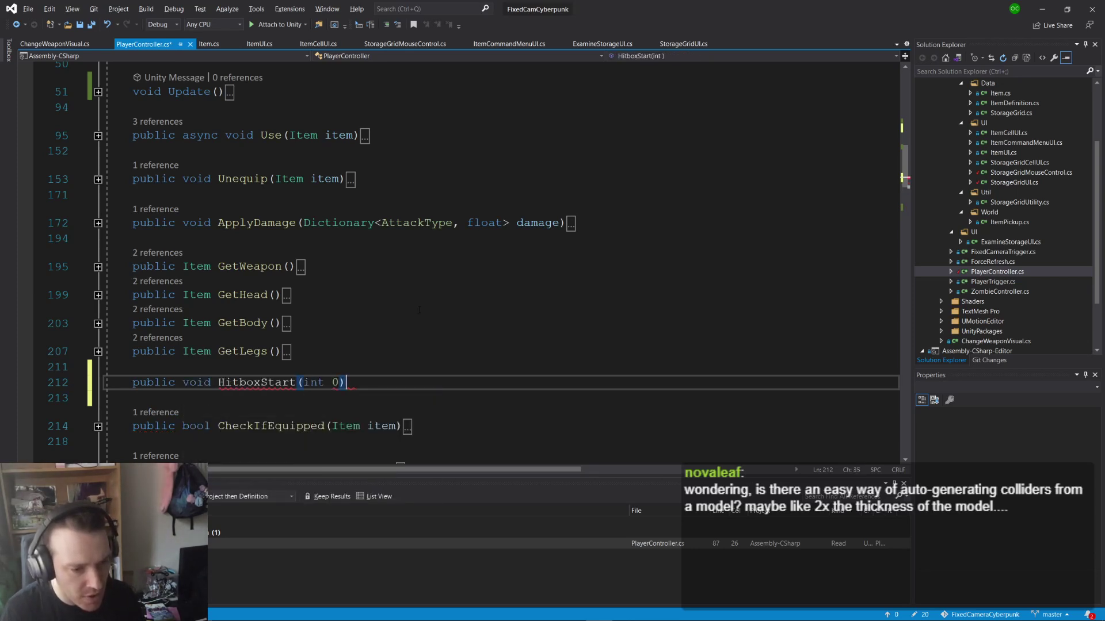
pyautogui.press('Left')
pyautogui.press('BackSpace')
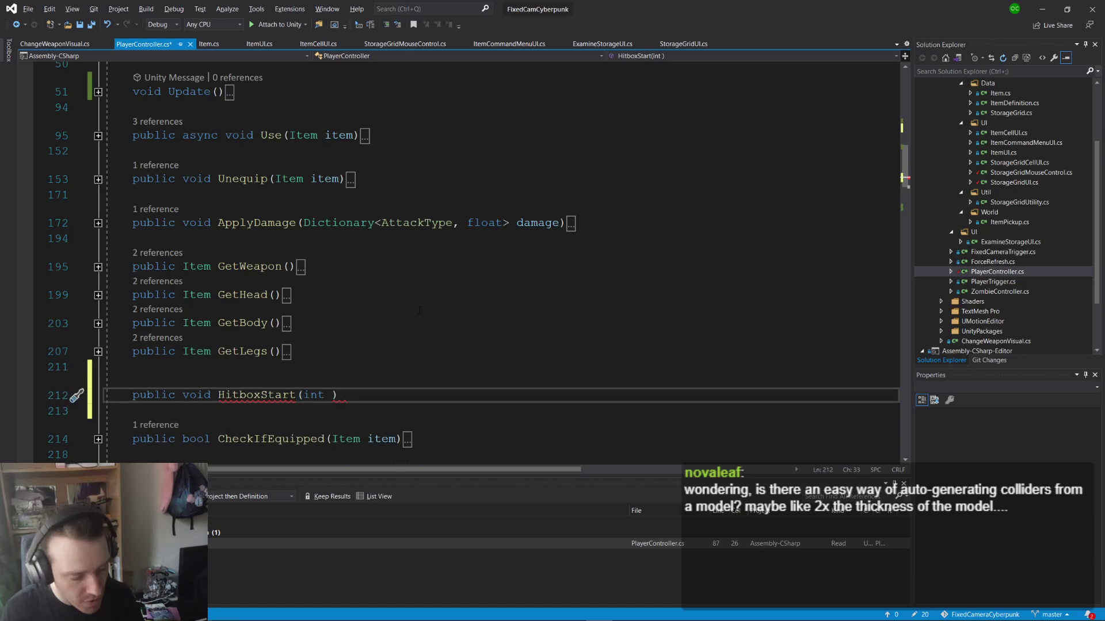
pyautogui.write('hitbox')
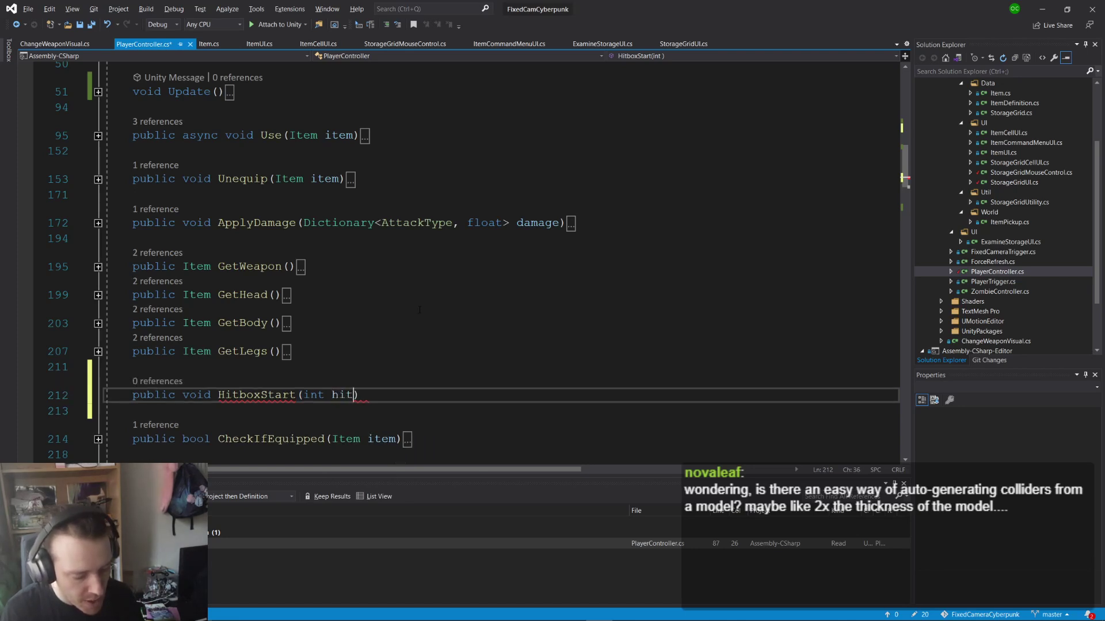
pyautogui.write('Index')
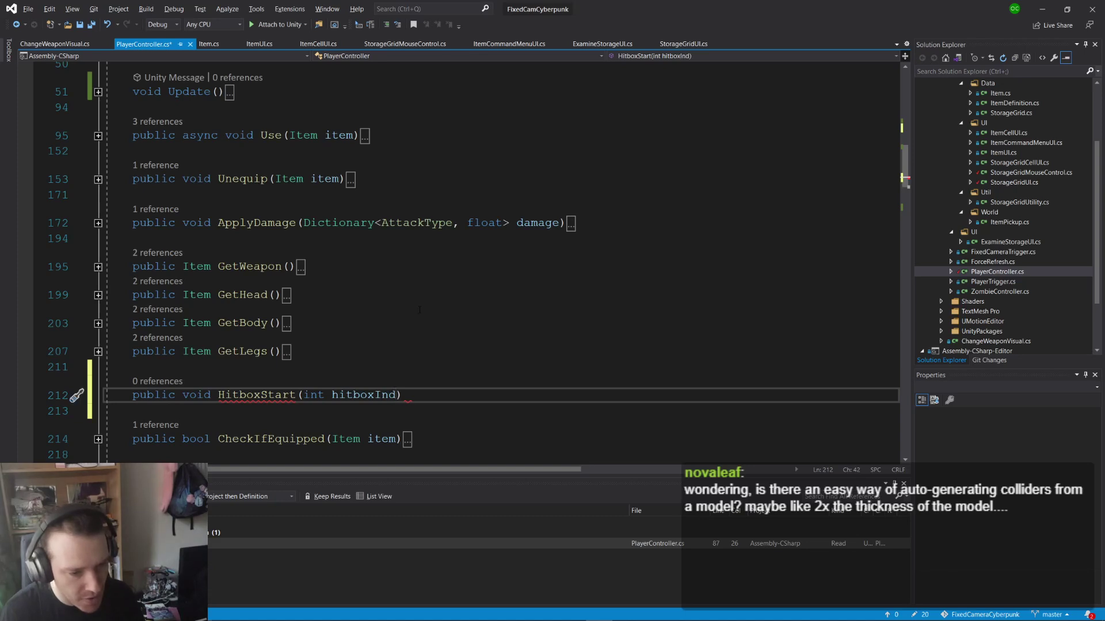
pyautogui.press('End')
pyautogui.press('Return')
pyautogui.write('{')
pyautogui.press('Return')
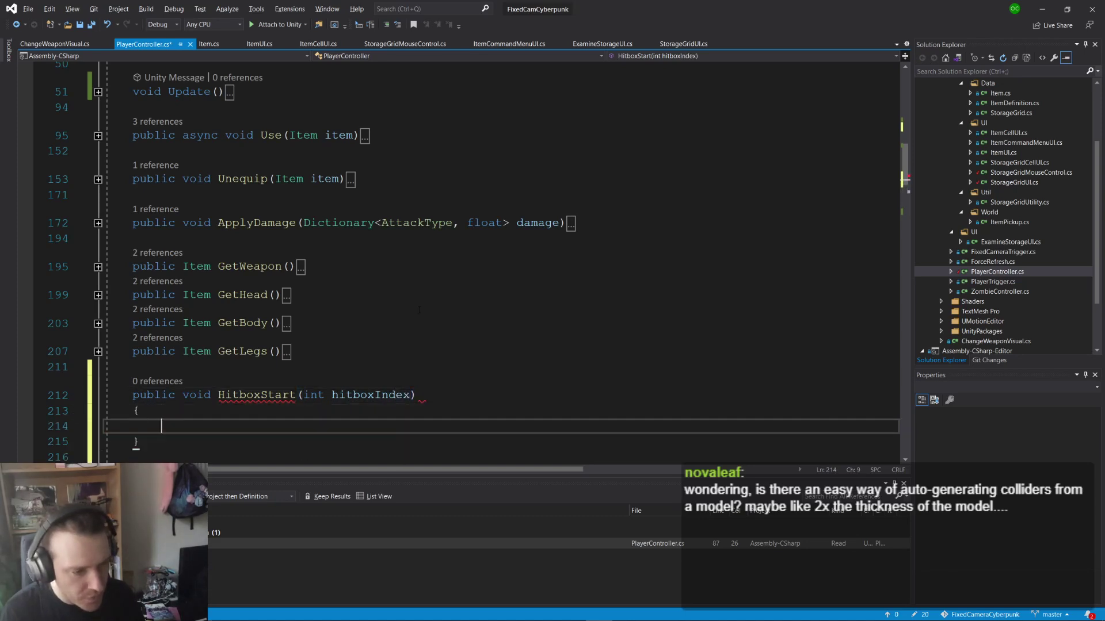
pyautogui.press('Return')
pyautogui.write('}')
# - Duplicate the HitboxStart method below itself and rename the copy HitboxEnd, keeping the int hitboxIndex parameter
pyautogui.press('Return')
pyautogui.press('Return')
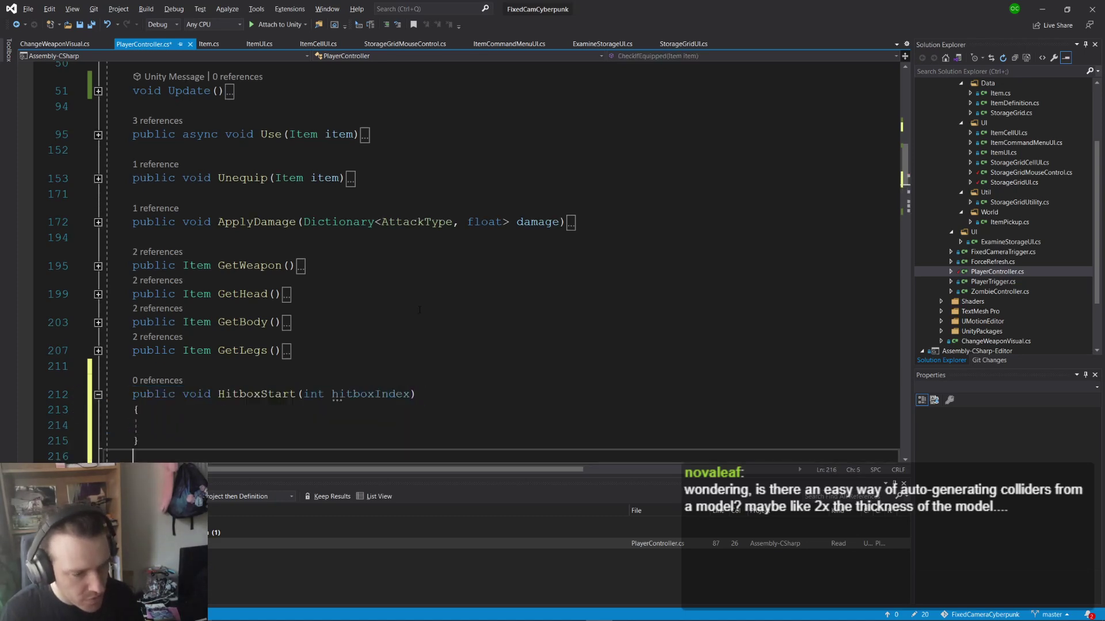
pyautogui.write('public void HitboxStart(int hitboxIndex) {  }')
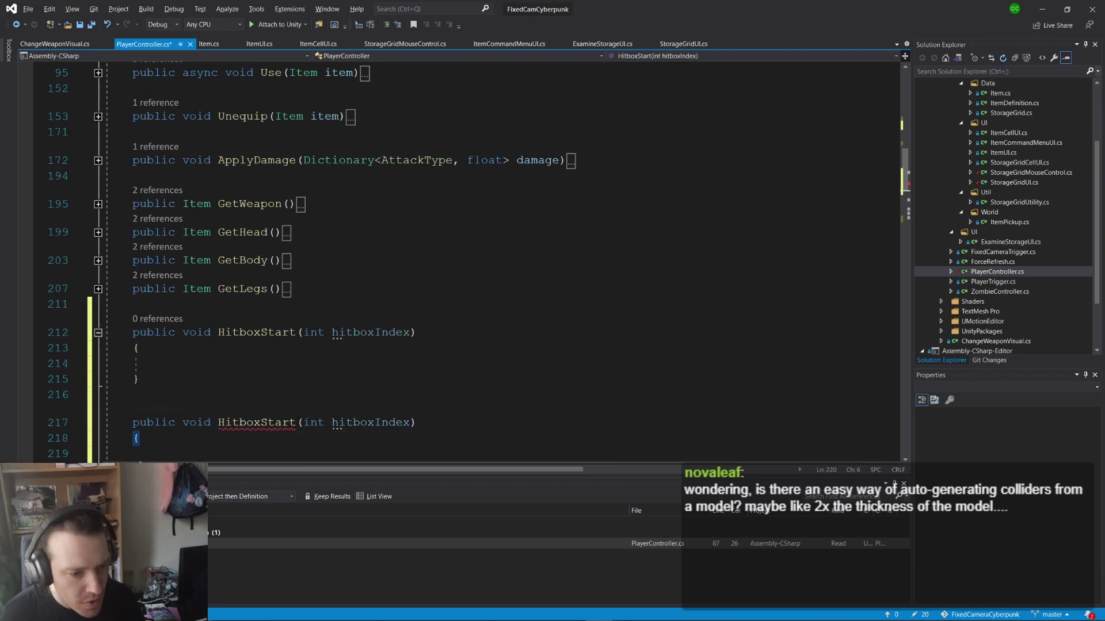
pyautogui.moveTo(296, 422); pyautogui.dragTo(260, 423)
pyautogui.write('Endf')
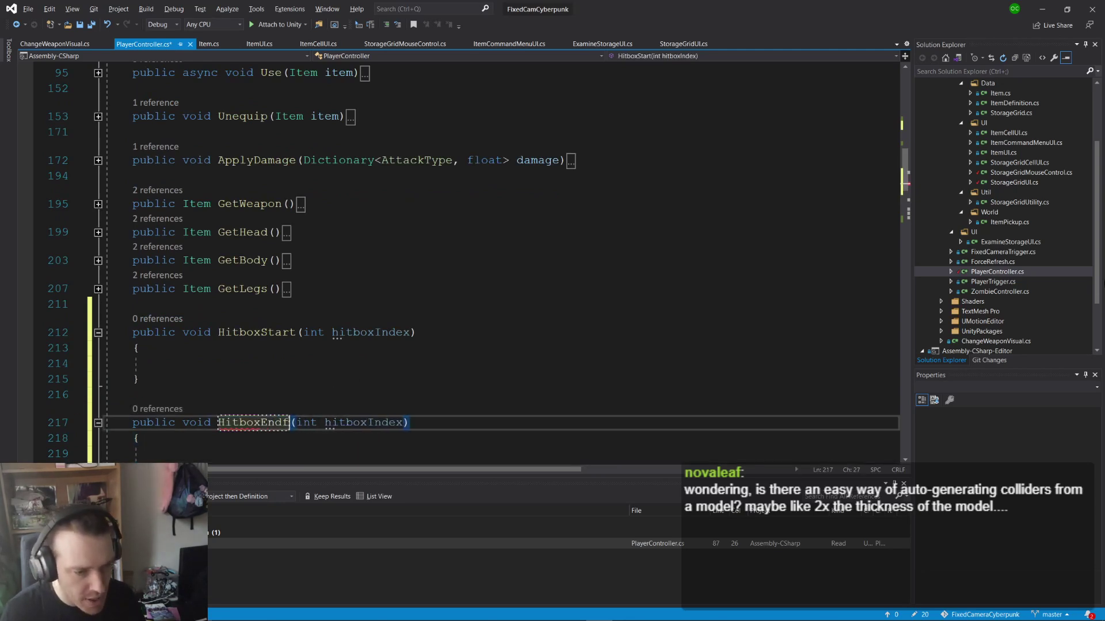
pyautogui.press('BackSpace')
pyautogui.scroll(-2, 460, 259)
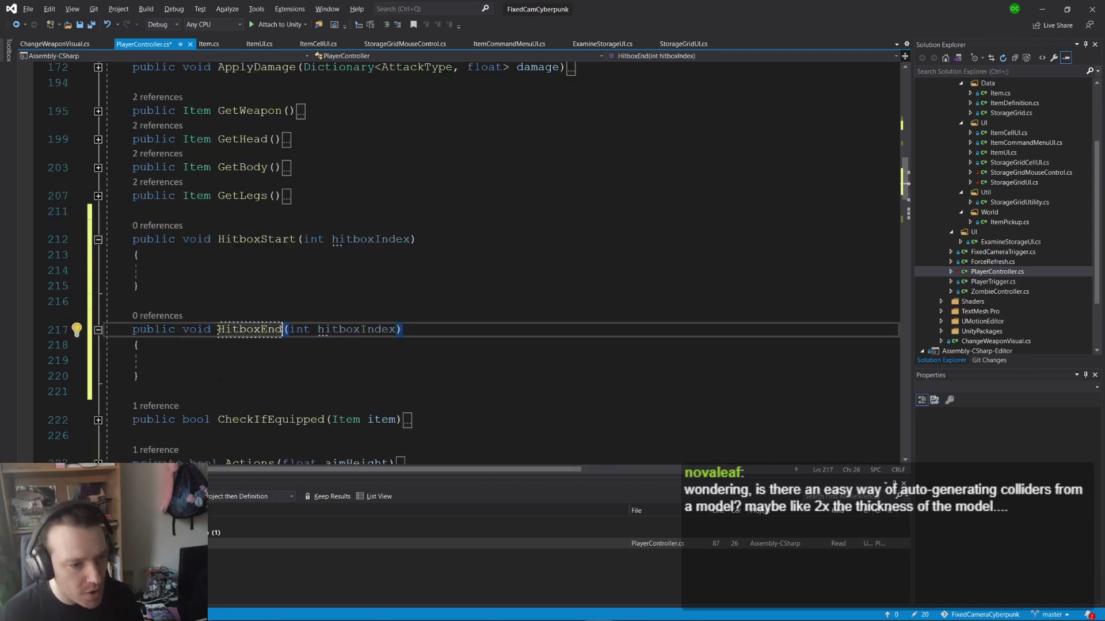
# - Fill the HitboxStart body with hitBox.SetActive(true); using the declared hitBox variable
pyautogui.scroll(10, 287, 258)
pyautogui.doubleClick(282, 252)
pyautogui.hotkey('ctrl', 'c')
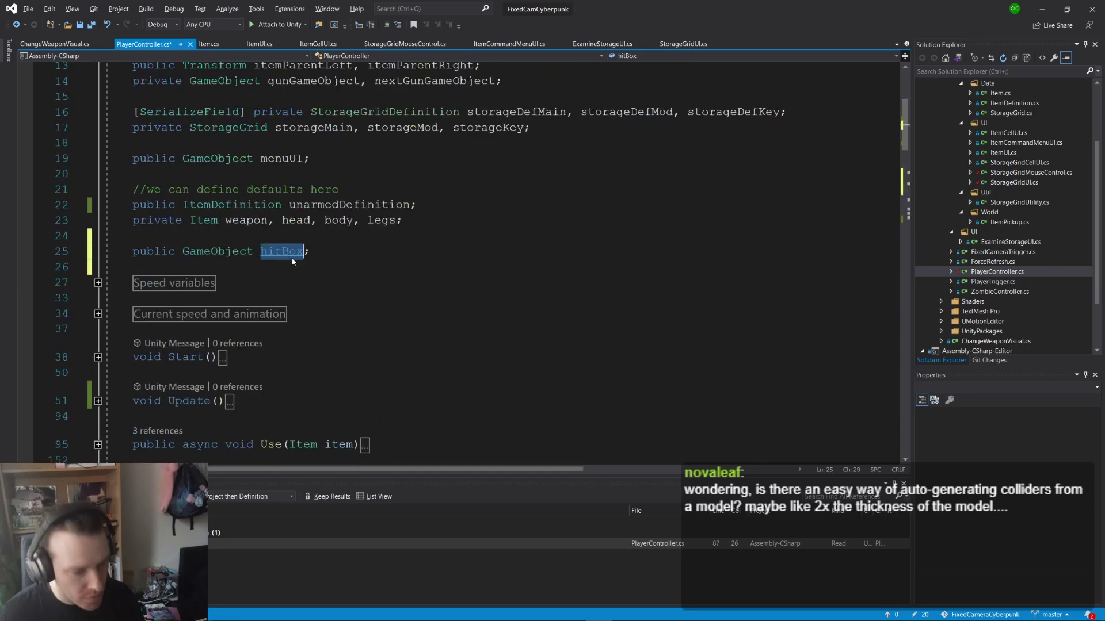
pyautogui.scroll(-8, 293, 262)
pyautogui.click(204, 363)
pyautogui.hotkey('ctrl', 'v')
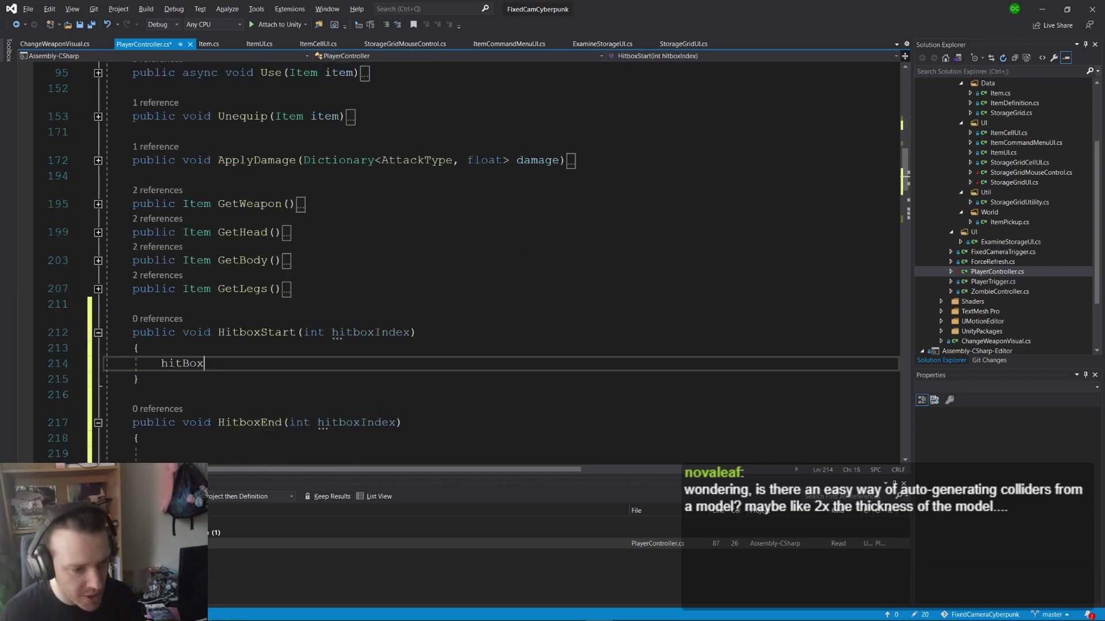
pyautogui.write('.')
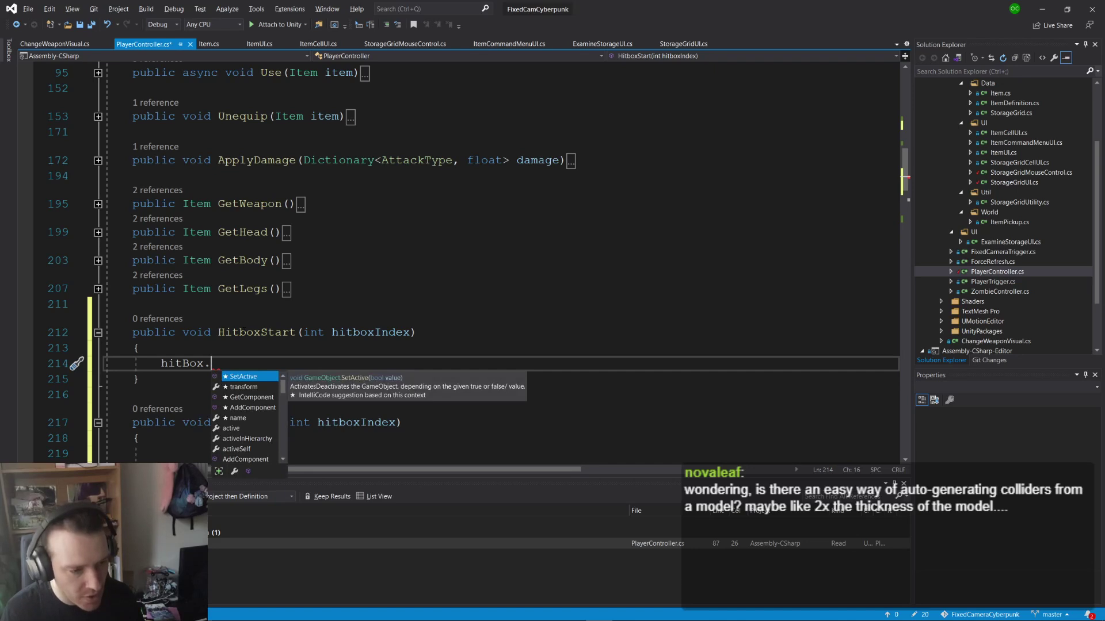
pyautogui.press('Tab')
pyautogui.write('(tr')
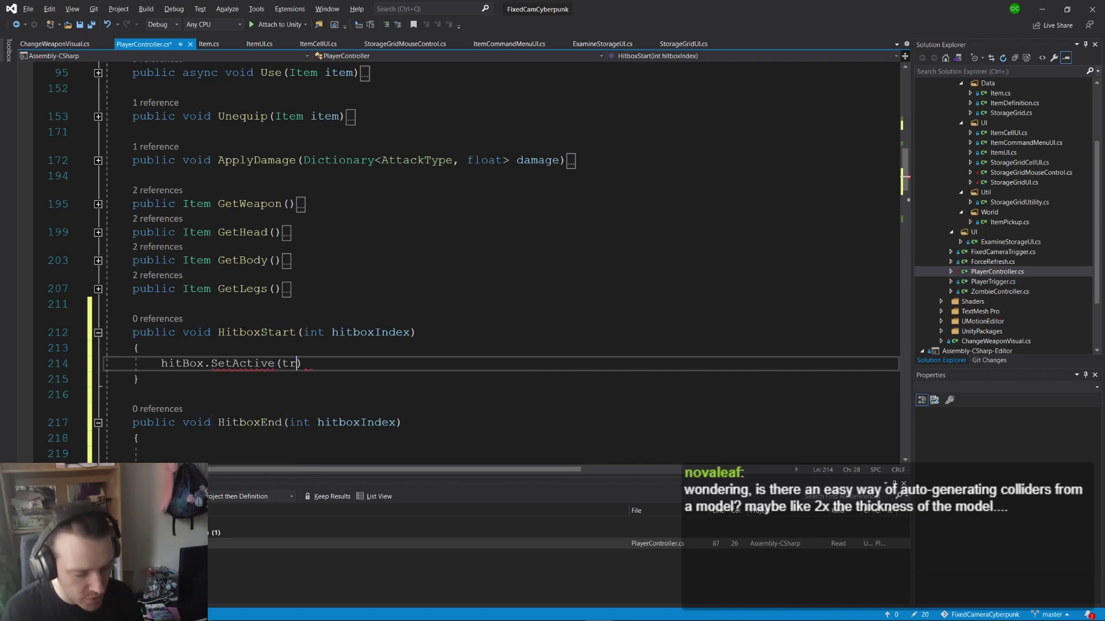
pyautogui.write('ue);')
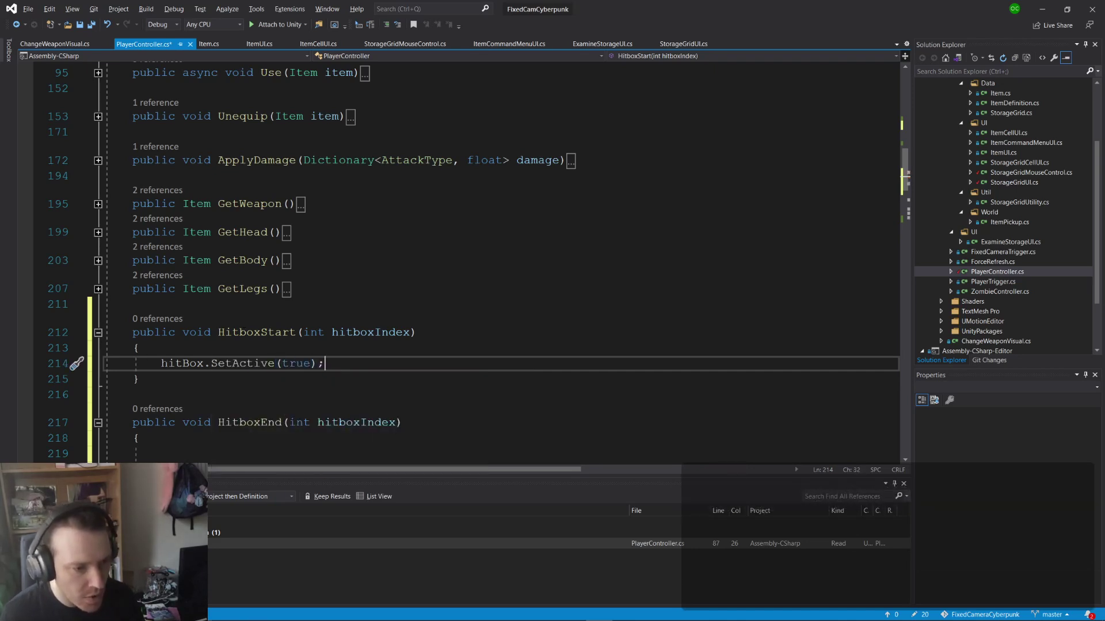
# - Copy the SetActive line into the HitboxEnd body, change its argument to false and save the script
pyautogui.hotkey('shift', 'Home')
pyautogui.hotkey('ctrl', 'c')
pyautogui.scroll(-1, 478, 263)
pyautogui.click(161, 407)
pyautogui.hotkey('ctrl', 'v')
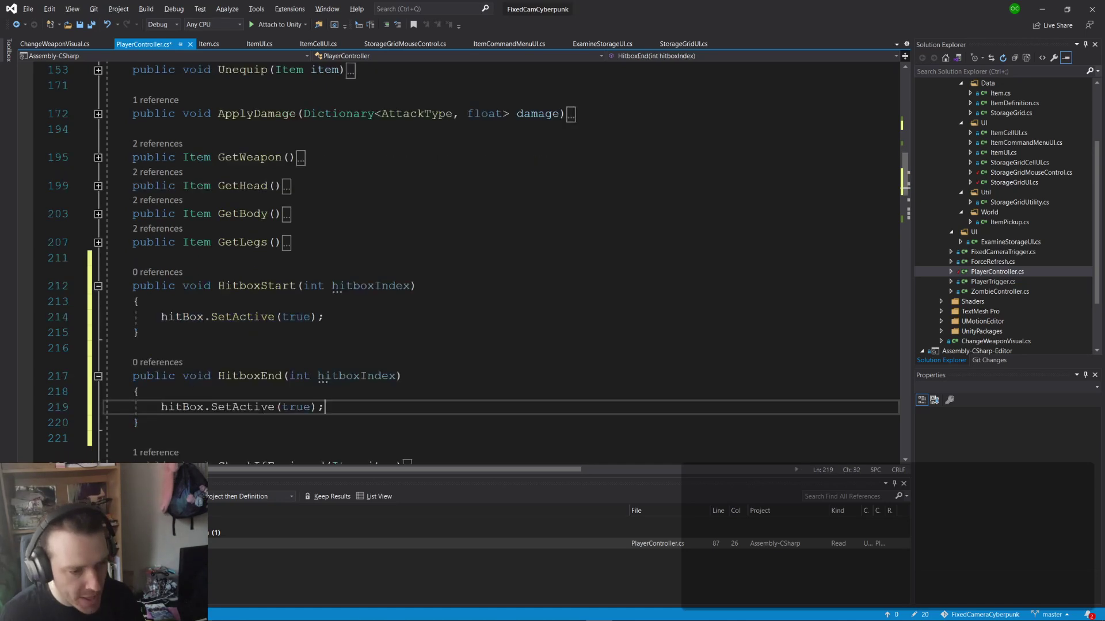
pyautogui.doubleClick(296, 407)
pyautogui.write('fals')
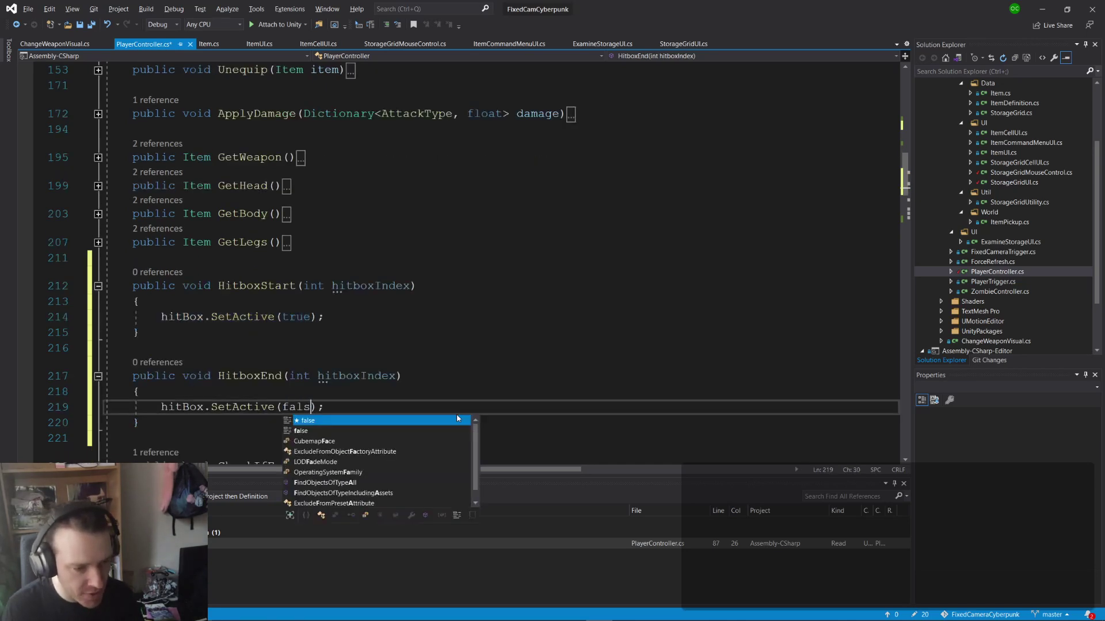
pyautogui.press('Tab')
pyautogui.hotkey('ctrl', 's')
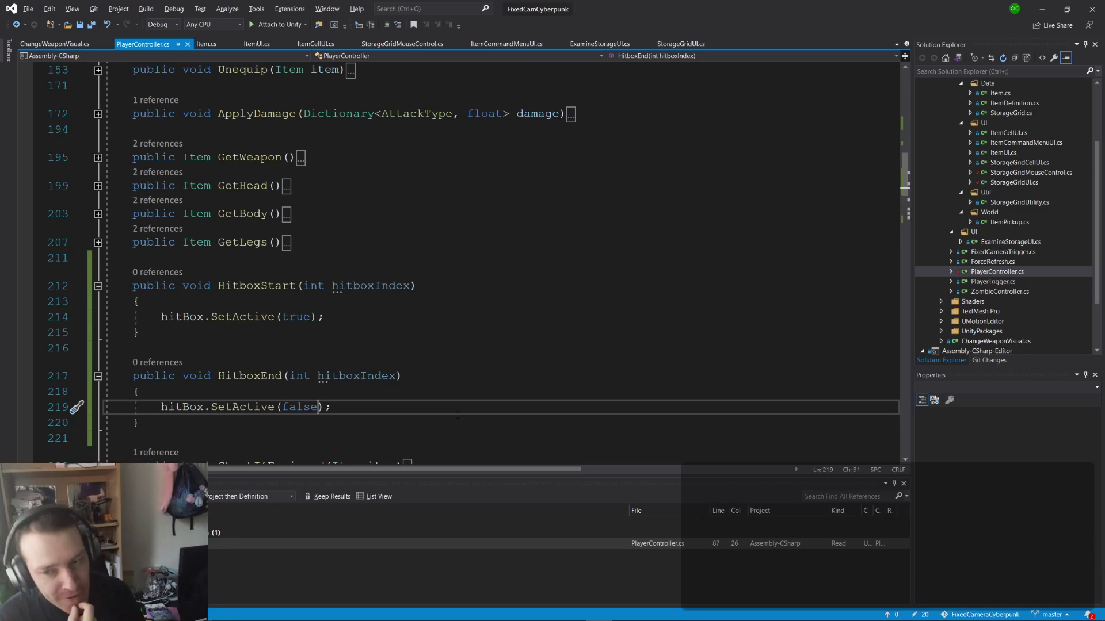
# - Switch to Unity, take a closer look at the cube on the player's left hand and select it
pyautogui.hotkey('alt', 'Tab')
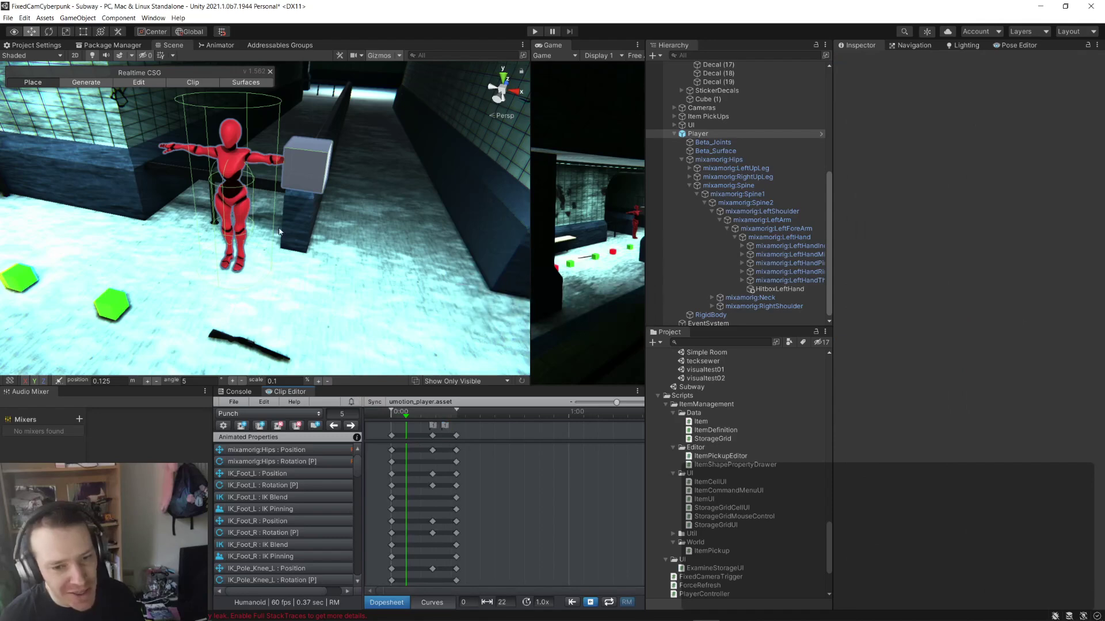
pyautogui.moveTo(279, 231); pyautogui.dragTo(309, 188, button='right')
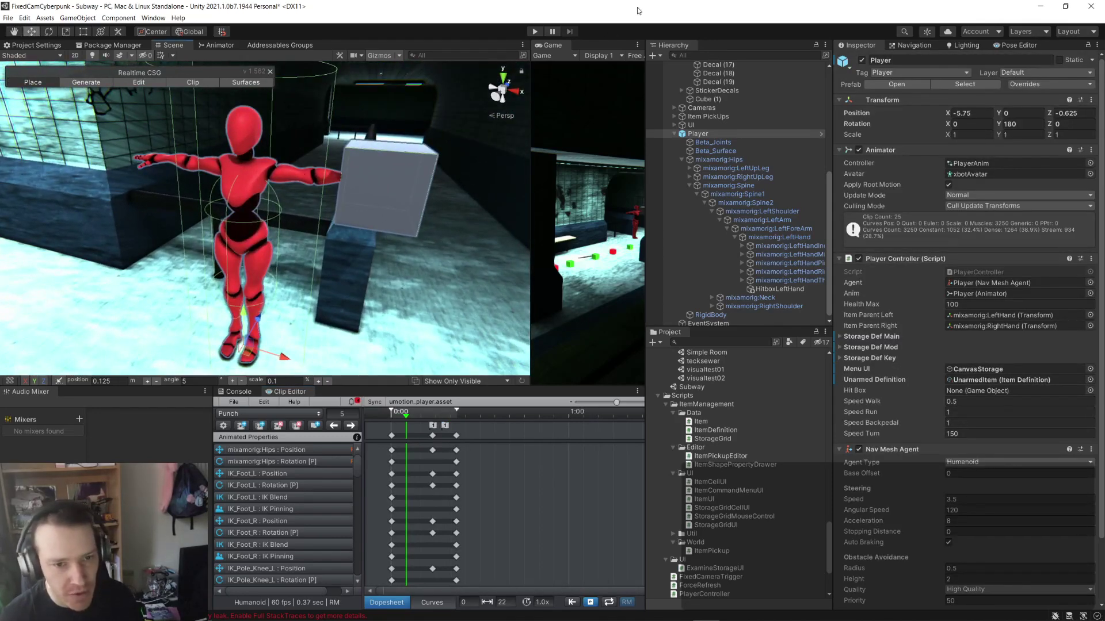
pyautogui.hotkey('alt', 'Tab')
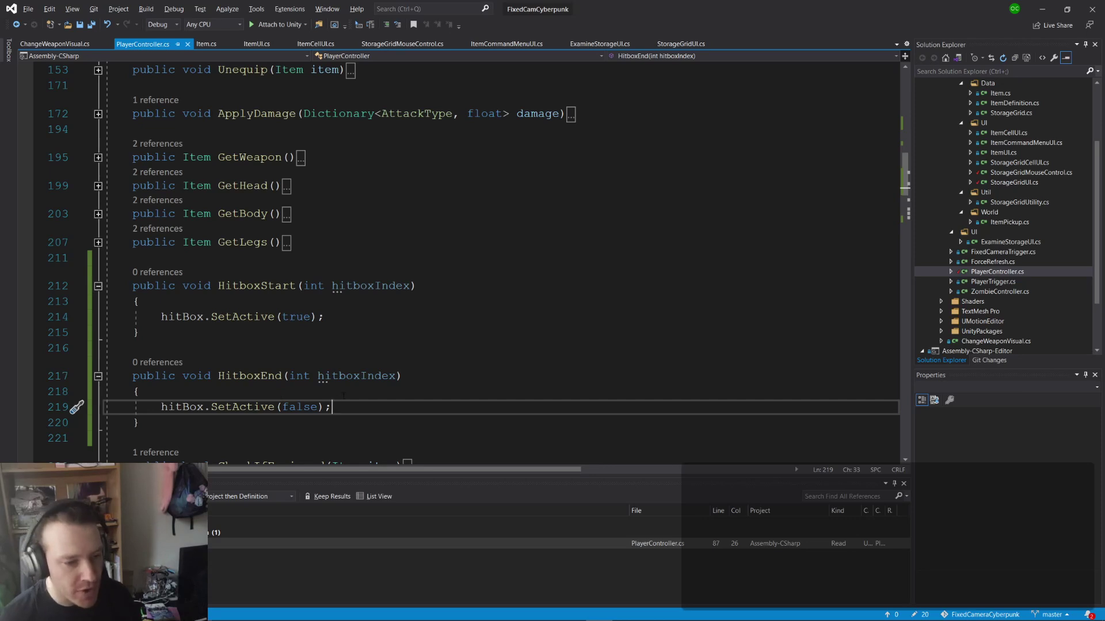
pyautogui.scroll(-1, 344, 396)
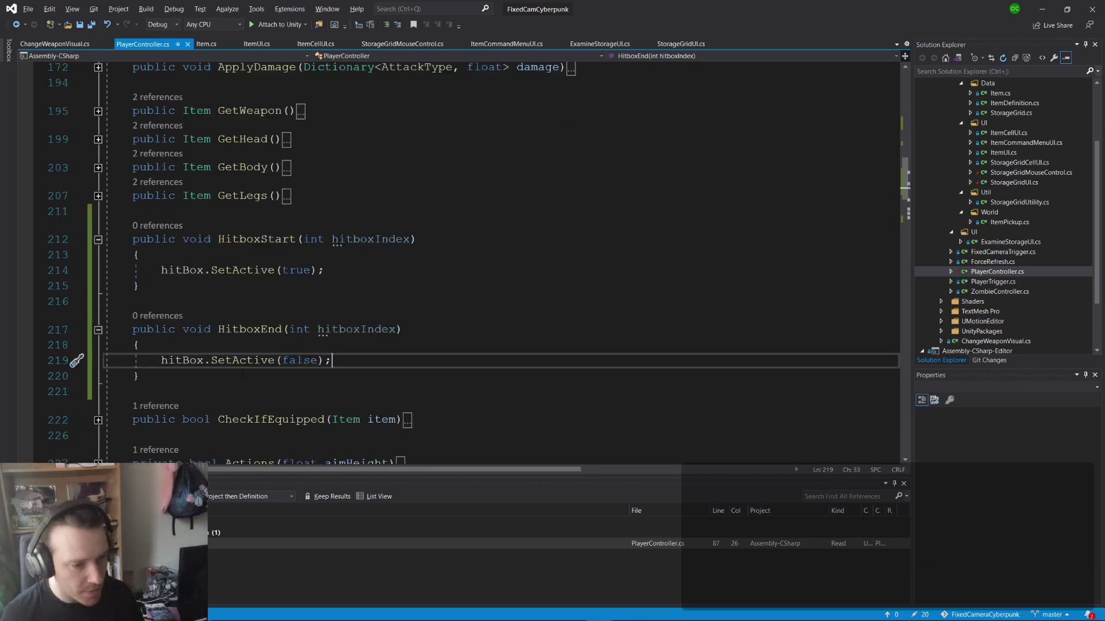
pyautogui.hotkey('alt', 'Tab')
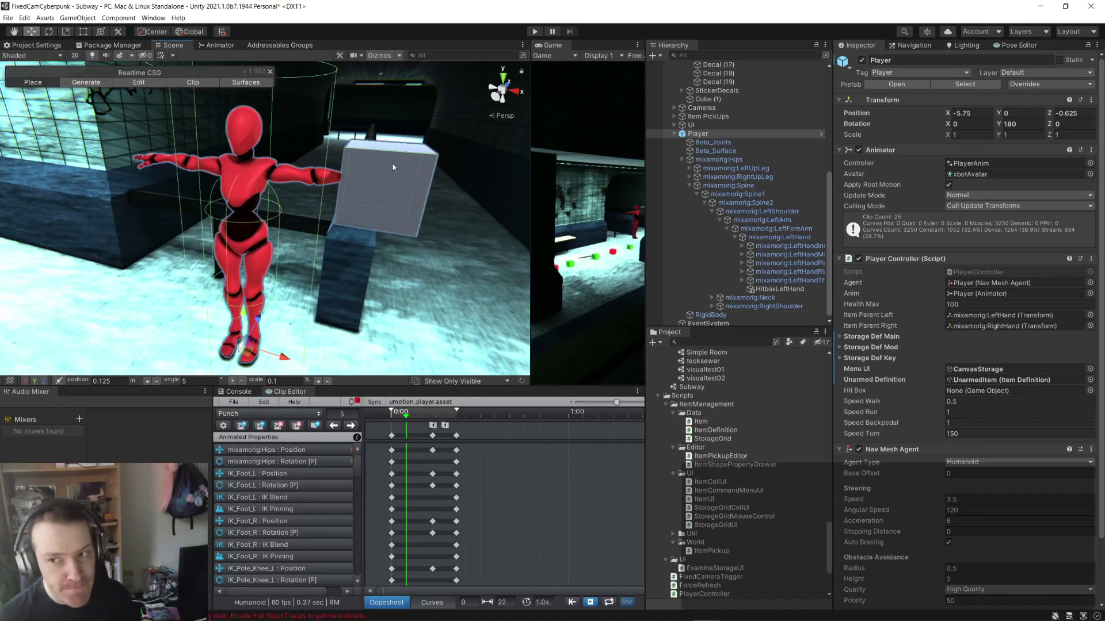
pyautogui.click(393, 166)
# - Switch back to Visual Studio, add hitBox.SetActive(false); to Start() below the storage grid assignments and save the script
pyautogui.hotkey('alt', 'Tab')
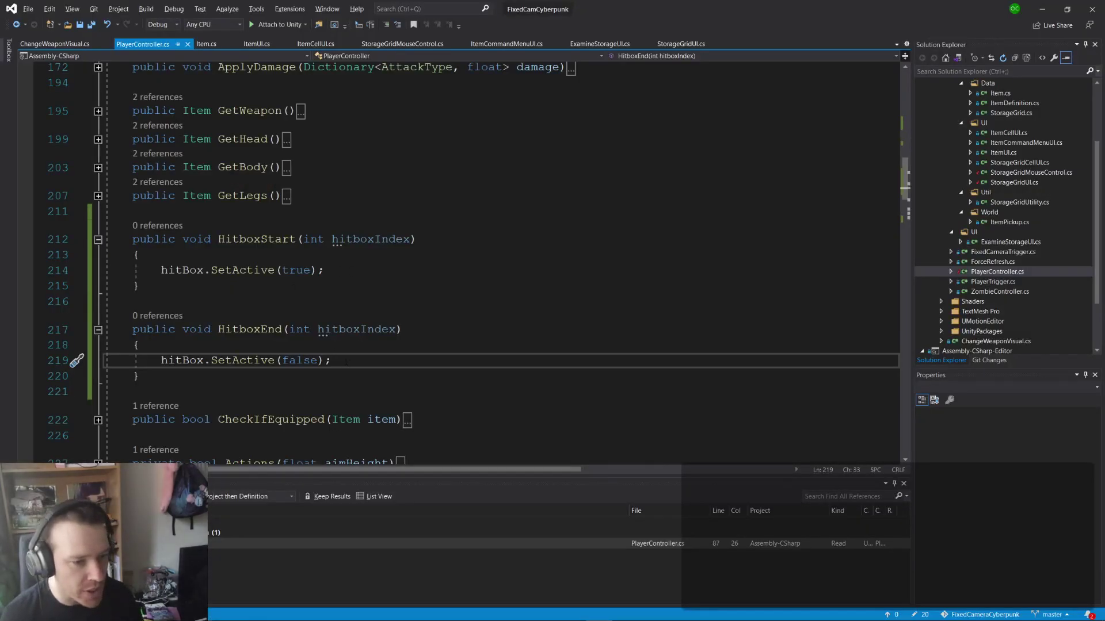
pyautogui.press('Home')
pyautogui.press('F12')
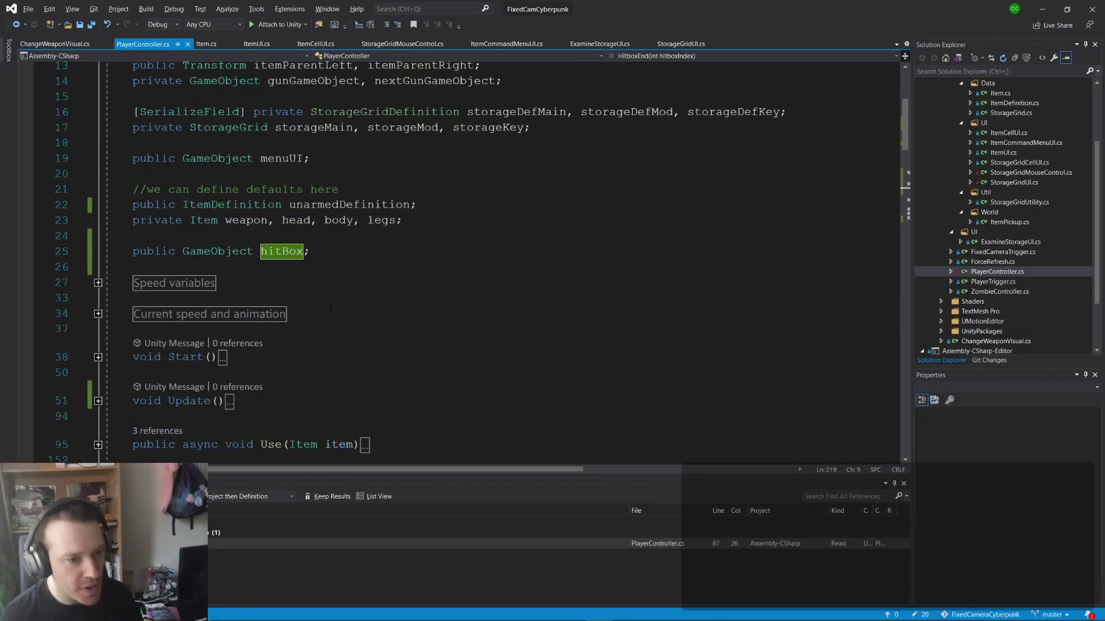
pyautogui.scroll(-2, 98, 357)
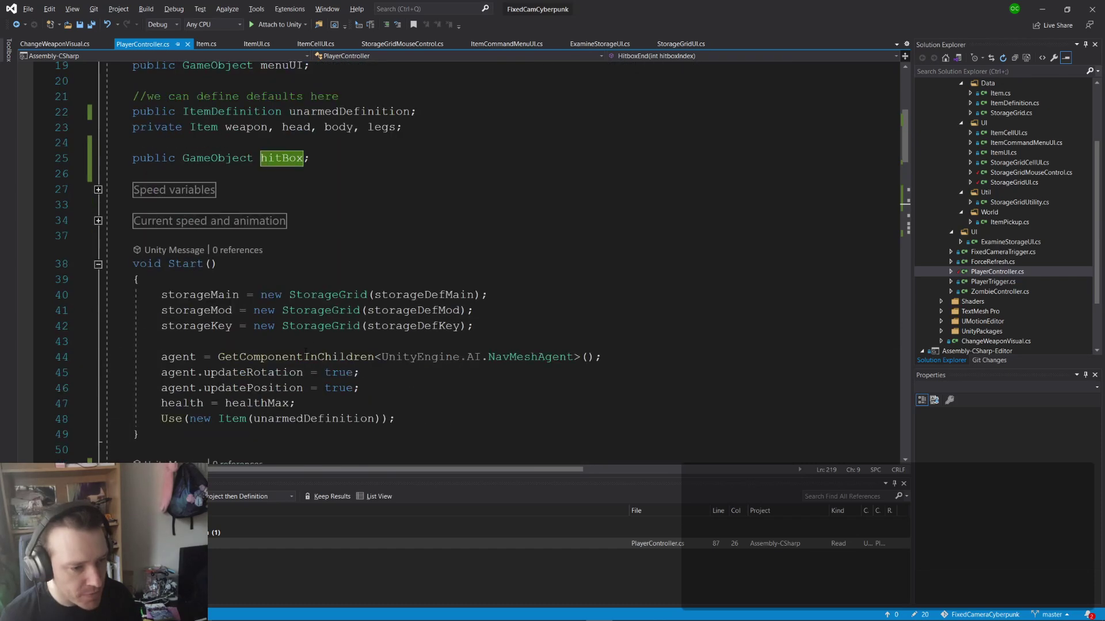
pyautogui.click(321, 344)
pyautogui.press('Return')
pyautogui.press('Return')
pyautogui.press('Up')
pyautogui.write('hitBox.SetActive(false);')
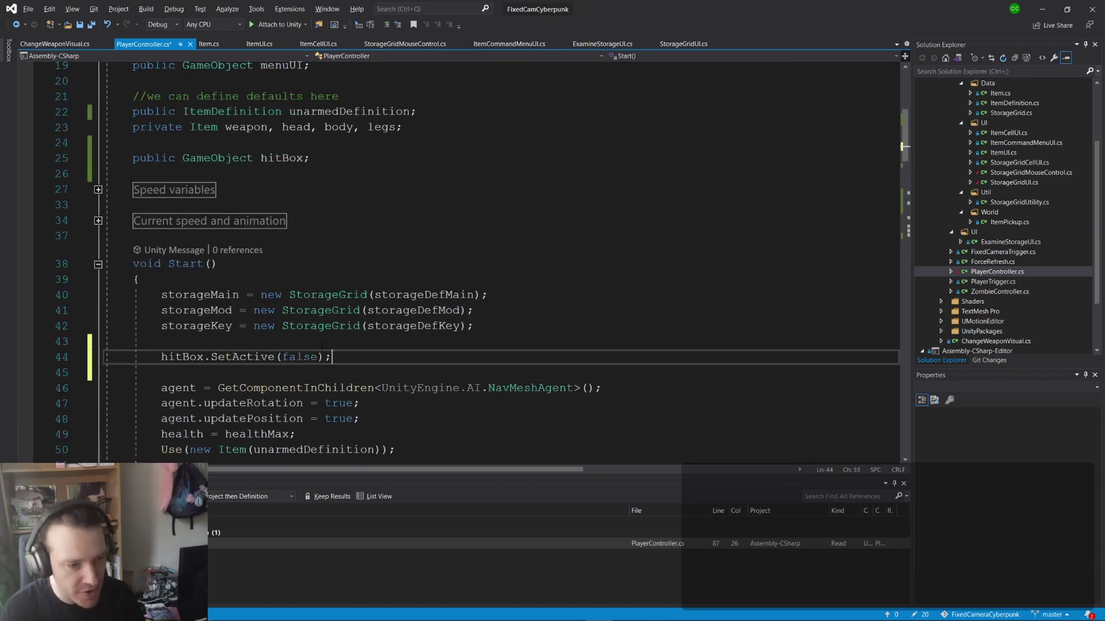
pyautogui.hotkey('ctrl', 's')
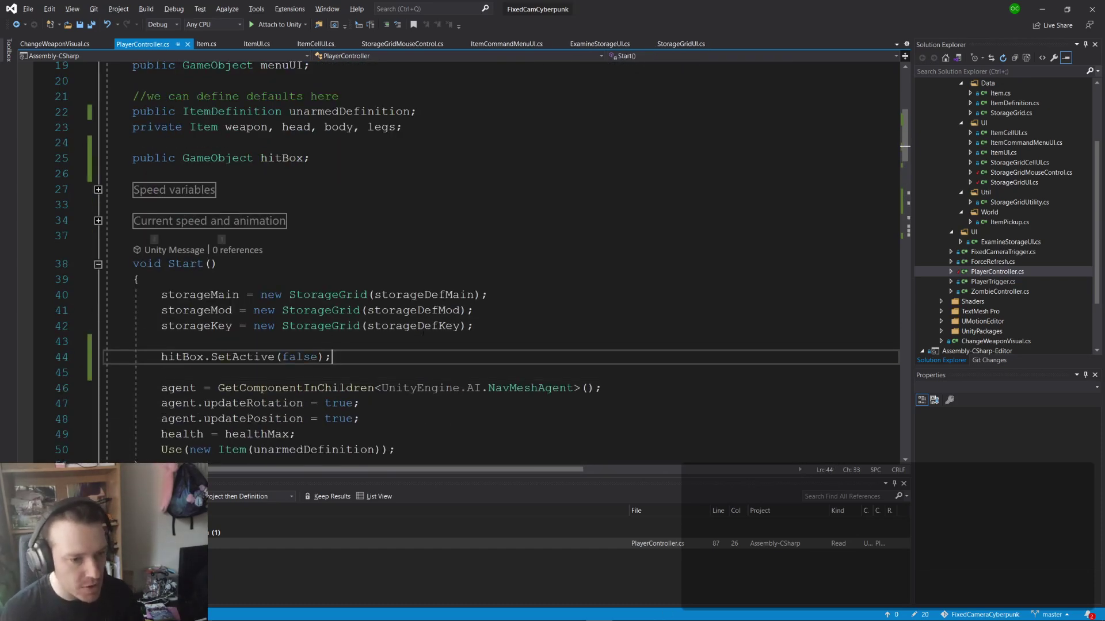
# - Switch to Unity, run the scene in Play mode to test the hitbox and stop it again
pyautogui.hotkey('alt', 'Tab')
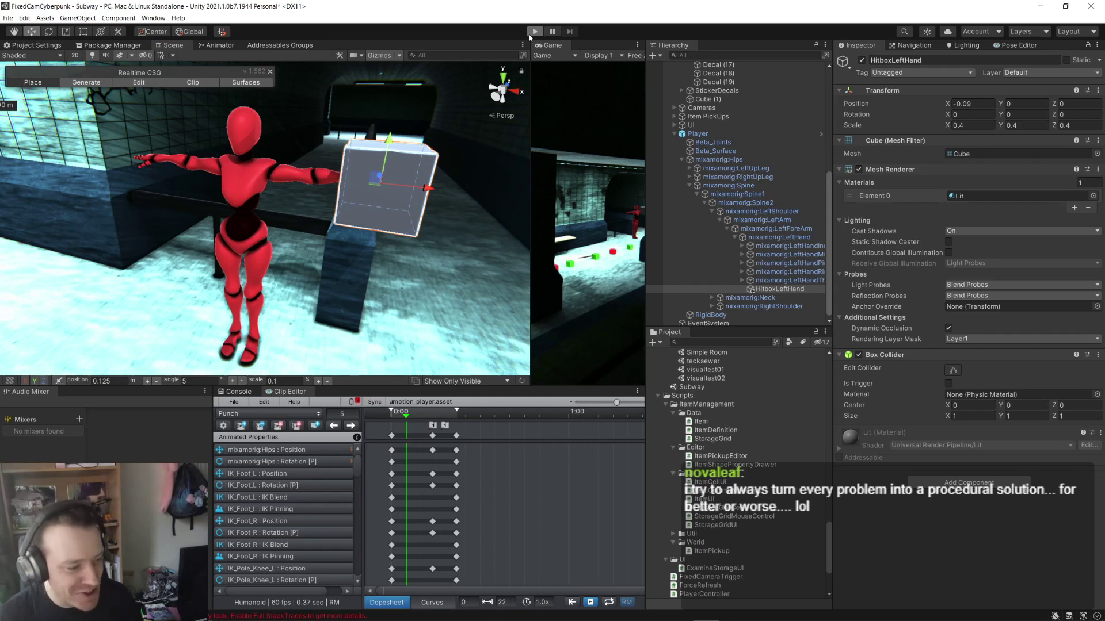
pyautogui.click(529, 36)
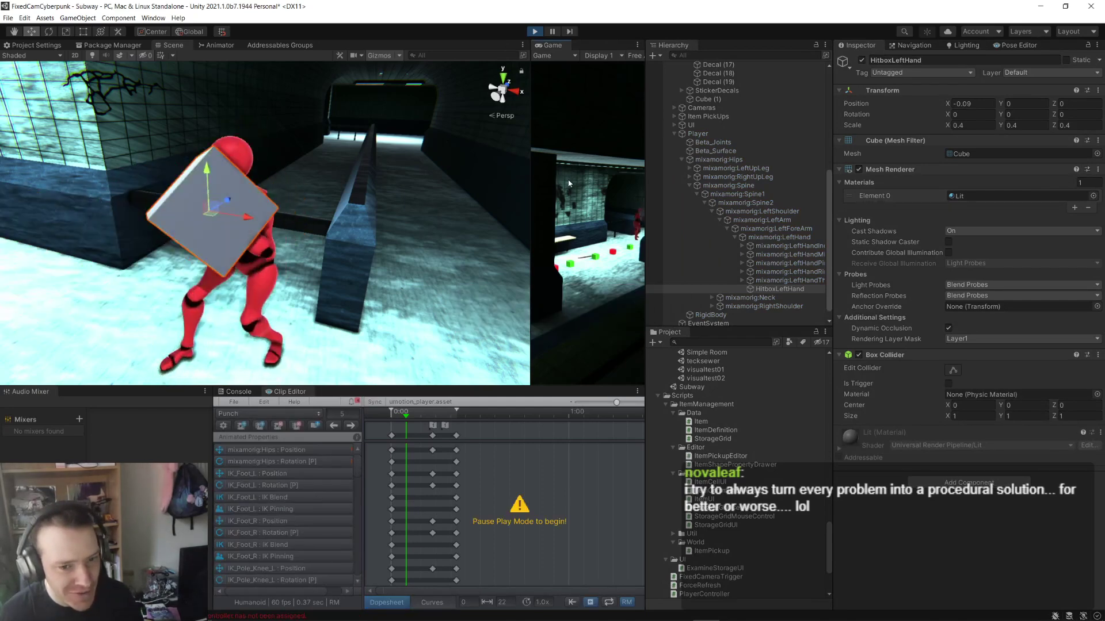
pyautogui.click(534, 31)
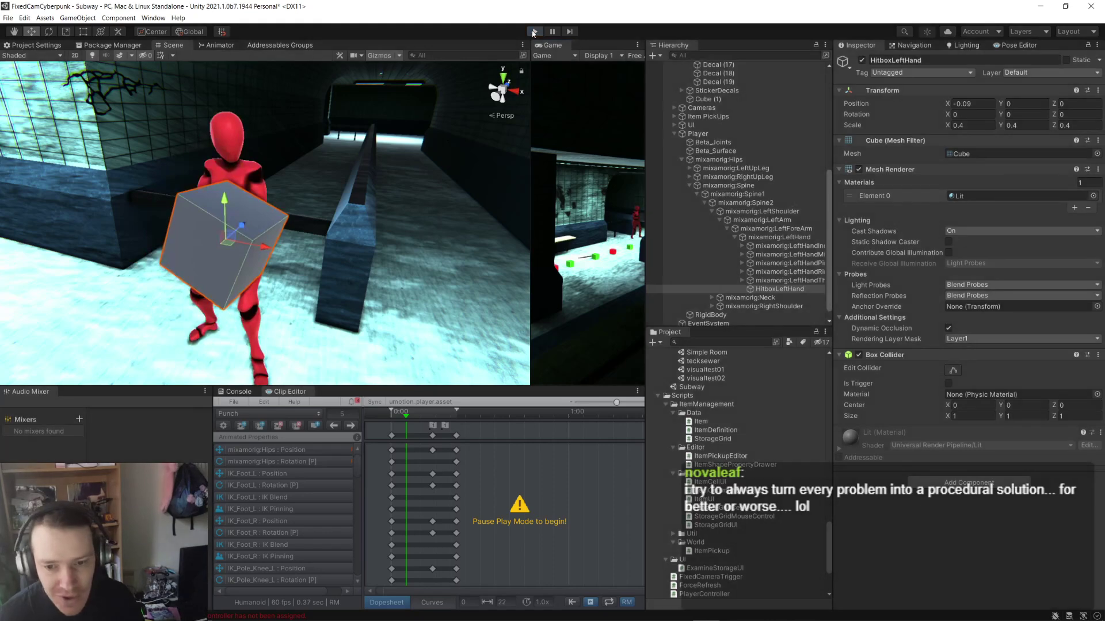
# - Assign HitboxLeftHand to the Hit Box field of the Player's Player Controller component
pyautogui.click(711, 134)
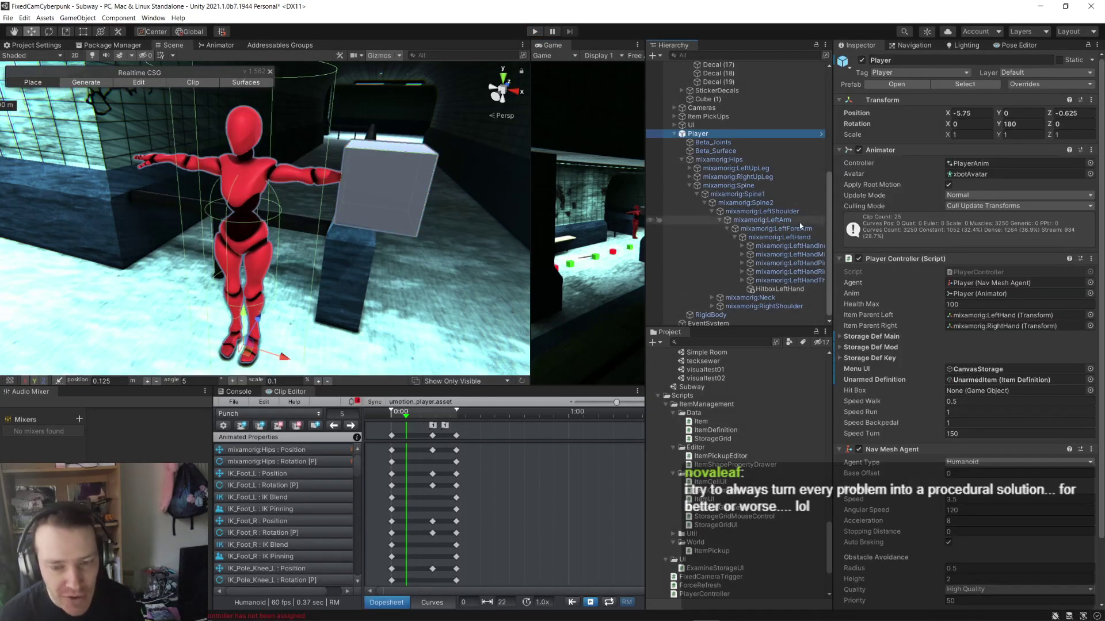
pyautogui.scroll(-3, 895, 293)
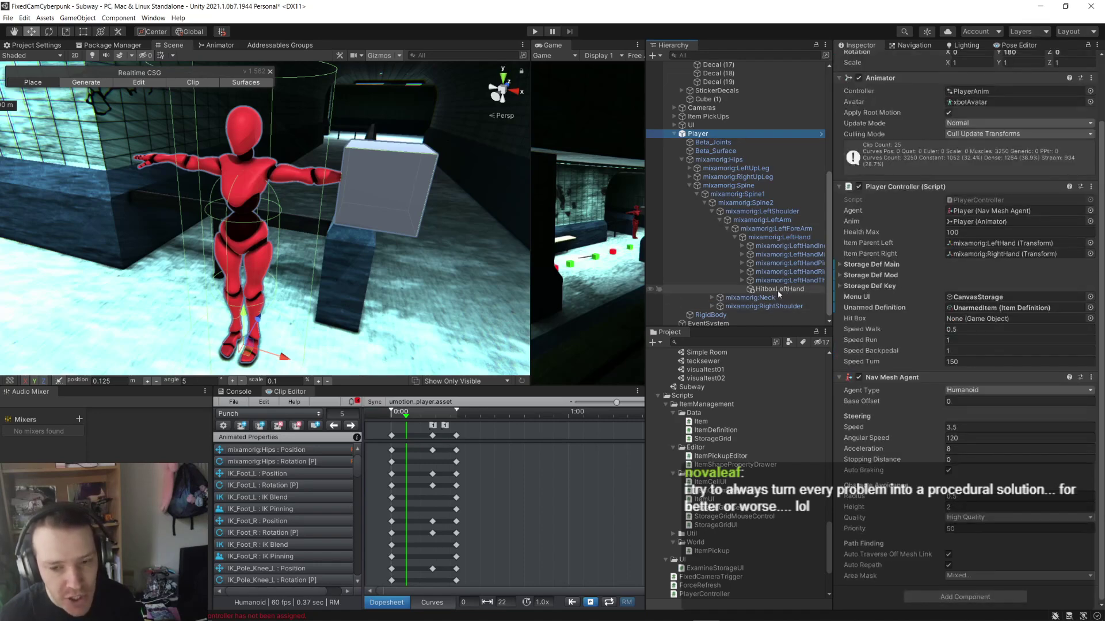
pyautogui.moveTo(778, 290); pyautogui.dragTo(978, 319)
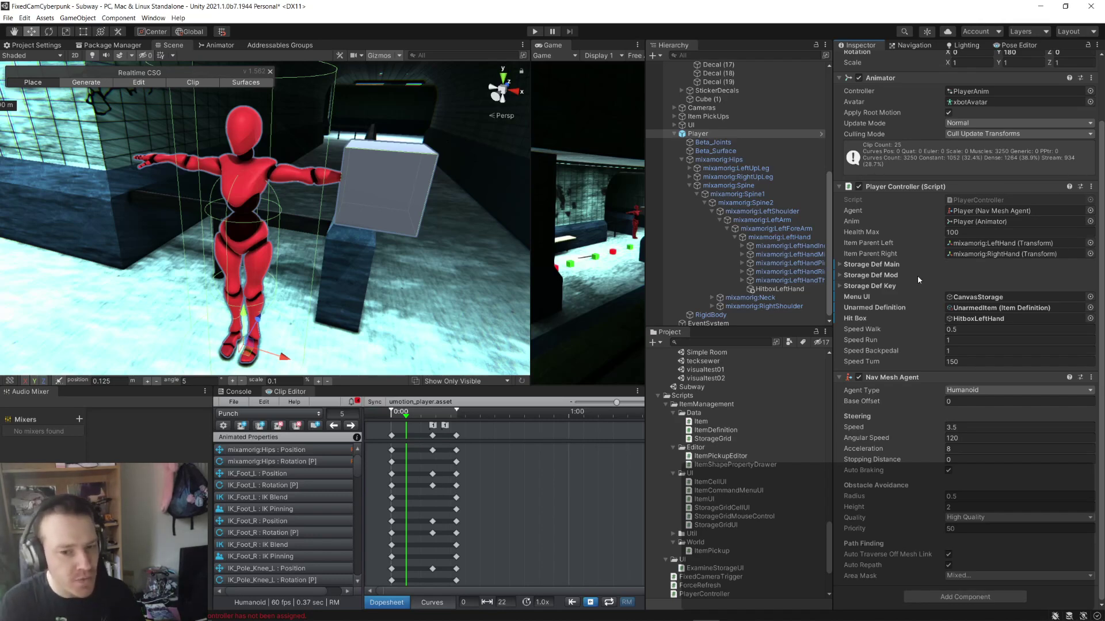
# - Run the scene in Play mode and examine the player and the left-hand hitbox from several angles
pyautogui.click(535, 33)
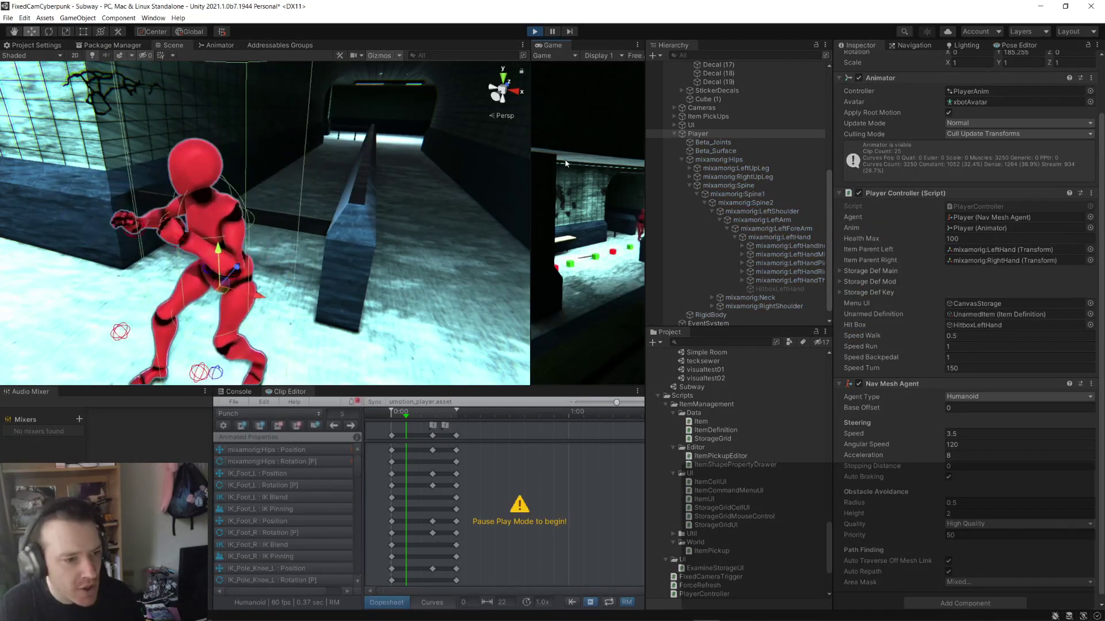
pyautogui.press('f')
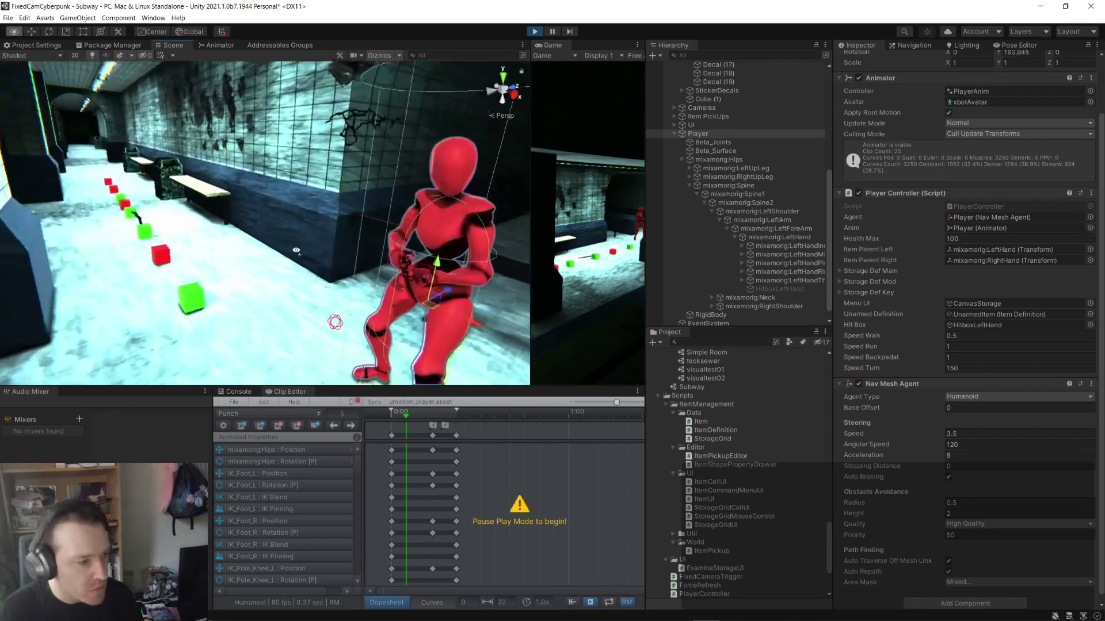
pyautogui.keyDown('alt'); pyautogui.moveTo(339, 256); pyautogui.dragTo(572, 252); pyautogui.keyUp('alt')
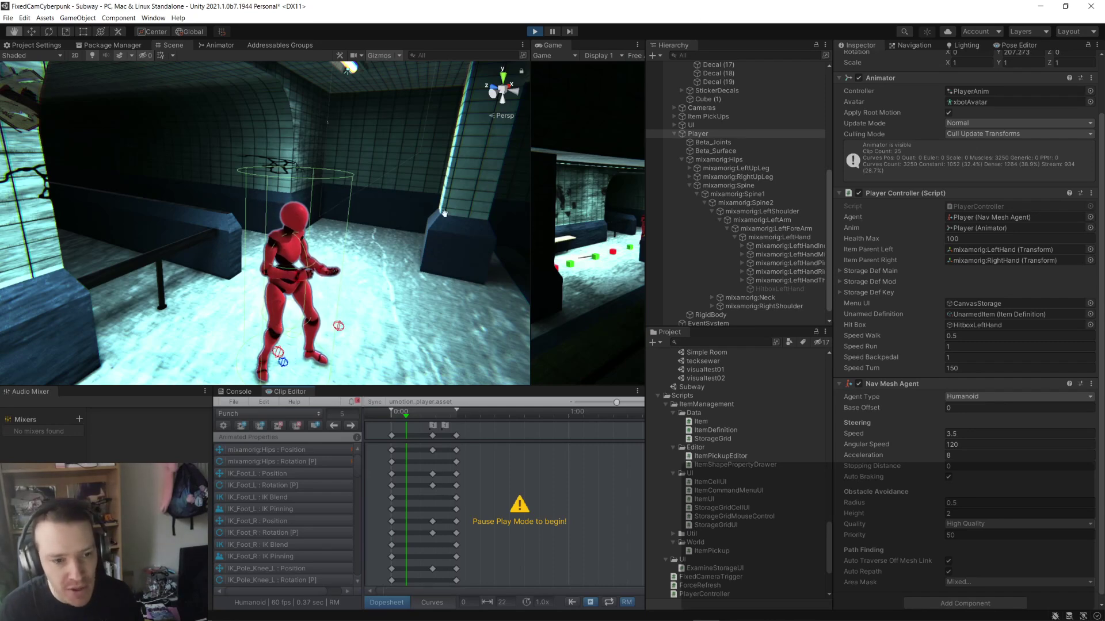
pyautogui.moveTo(445, 214); pyautogui.dragTo(346, 241, button='right')
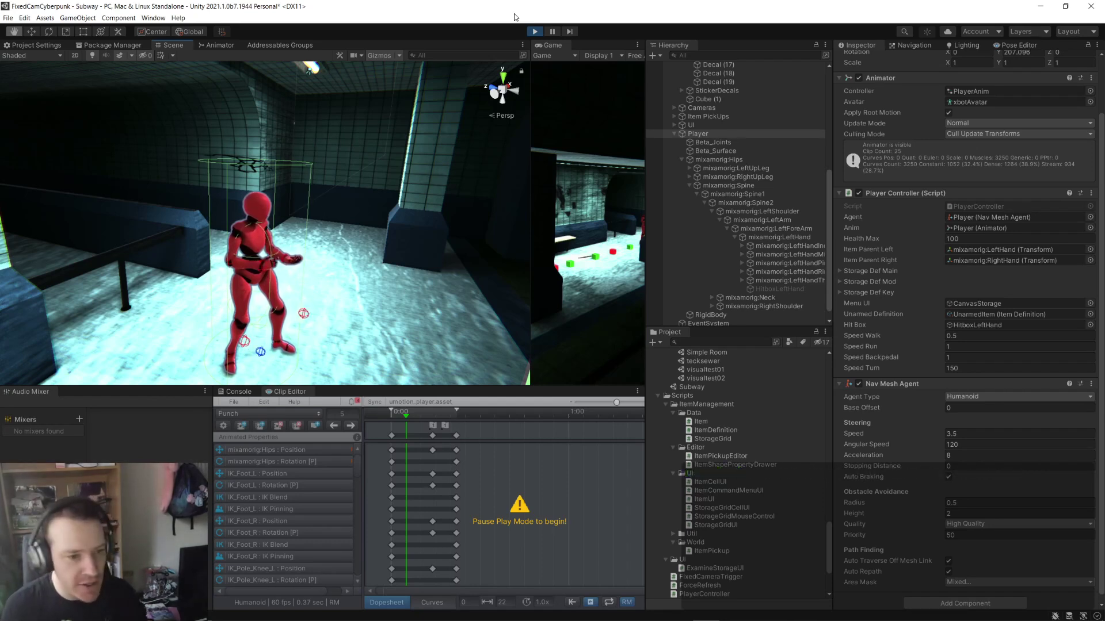
pyautogui.press('space')
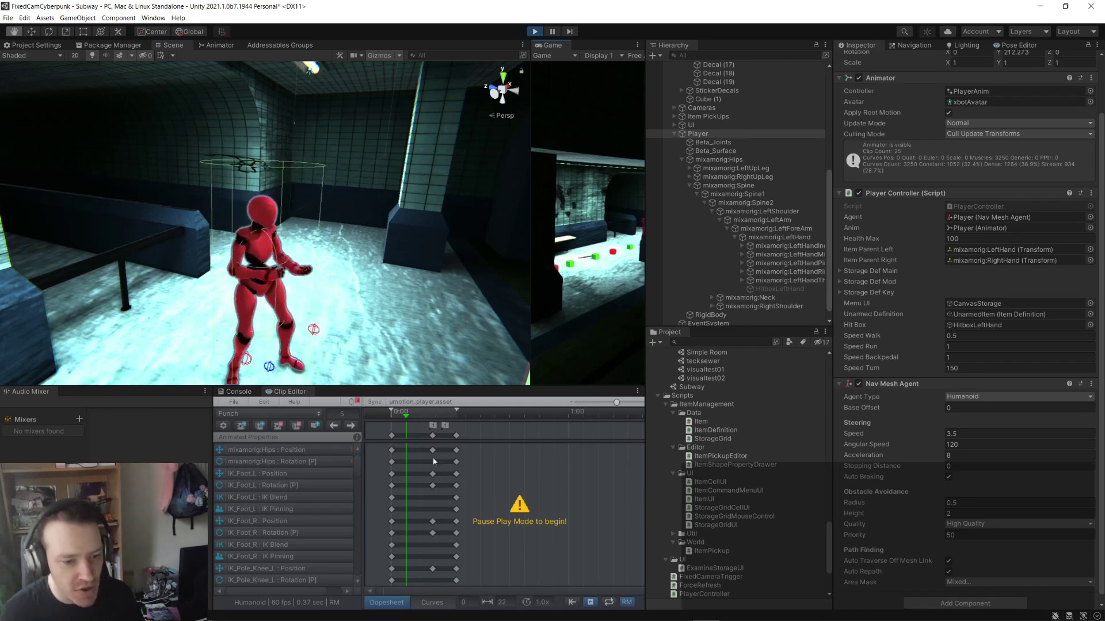
pyautogui.press('w')
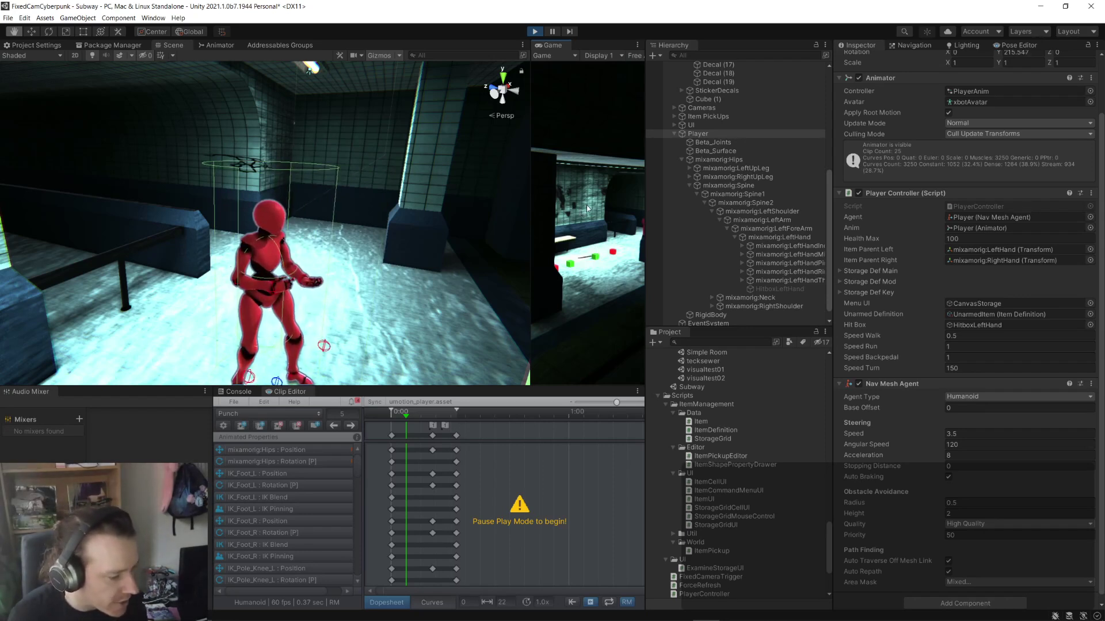
pyautogui.press('w')
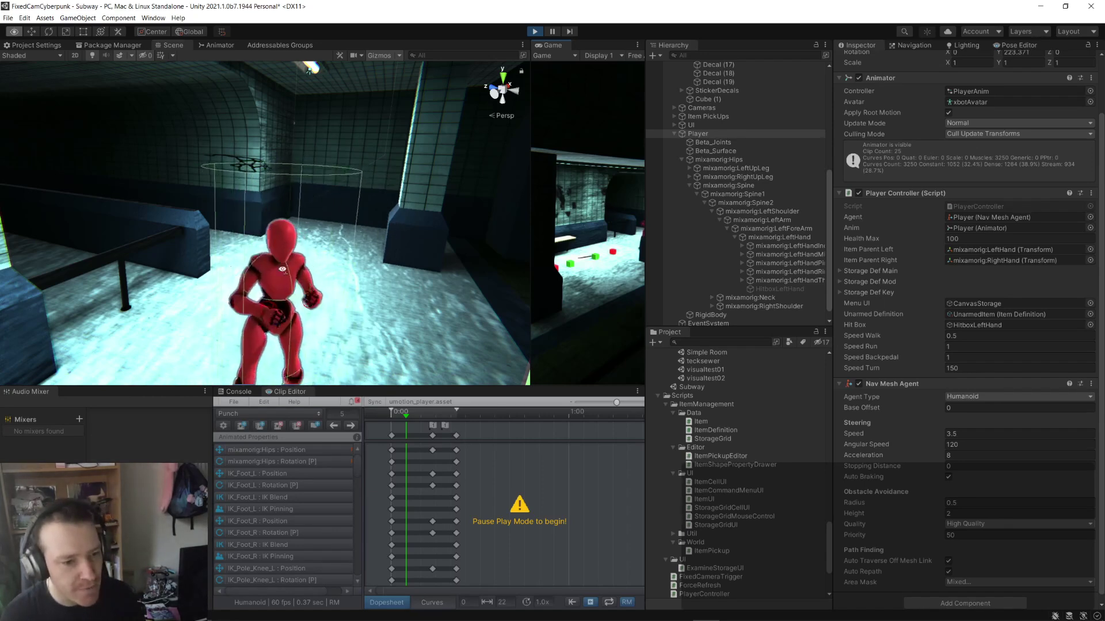
pyautogui.moveTo(369, 276)
pyautogui.keyDown('alt'); pyautogui.mouseDown()
pyautogui.moveTo(420, 291)
pyautogui.moveTo(373, 270)
pyautogui.mouseUp(); pyautogui.keyUp('alt')
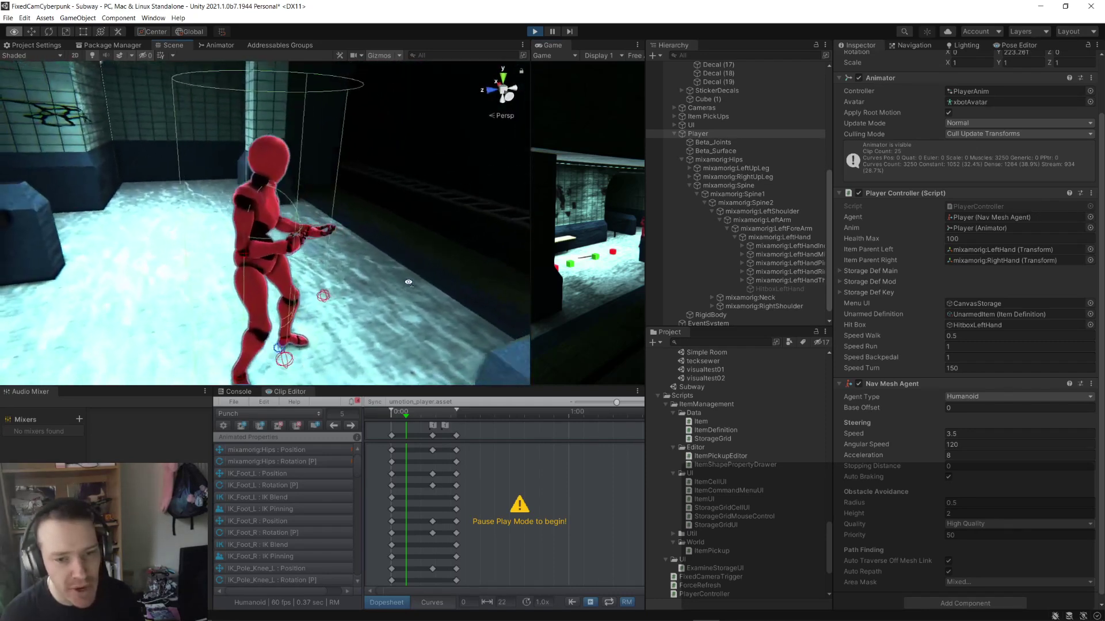
pyautogui.moveTo(374, 271); pyautogui.dragTo(332, 251, button='middle')
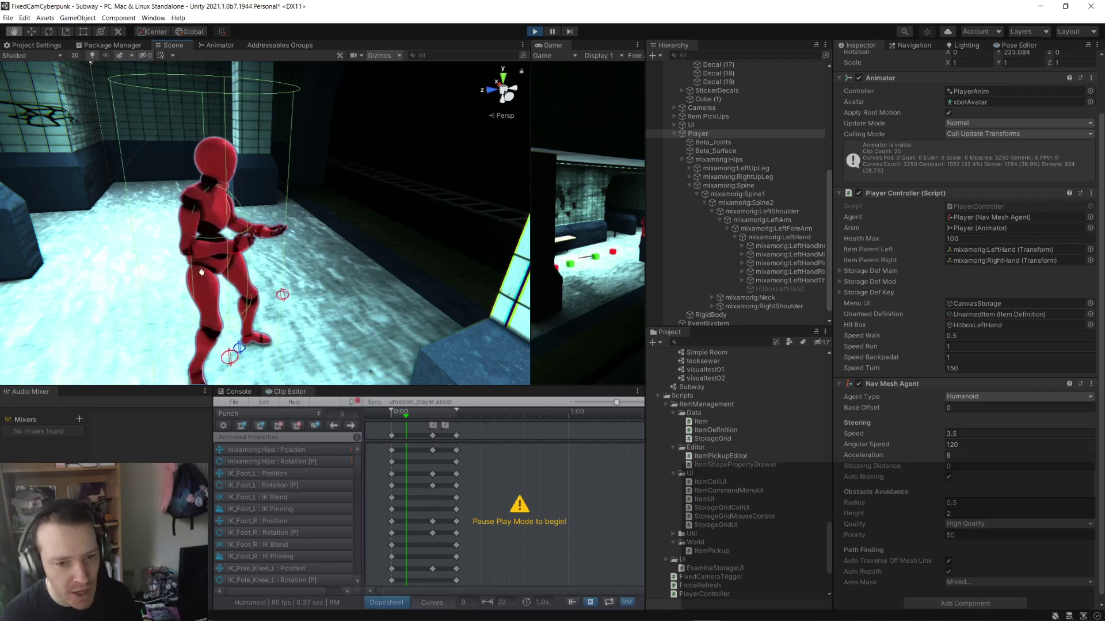
pyautogui.scroll(-1, 708, 238)
# - Select the player's RigidBody object and examine its capsule collider around the character
pyautogui.click(720, 305)
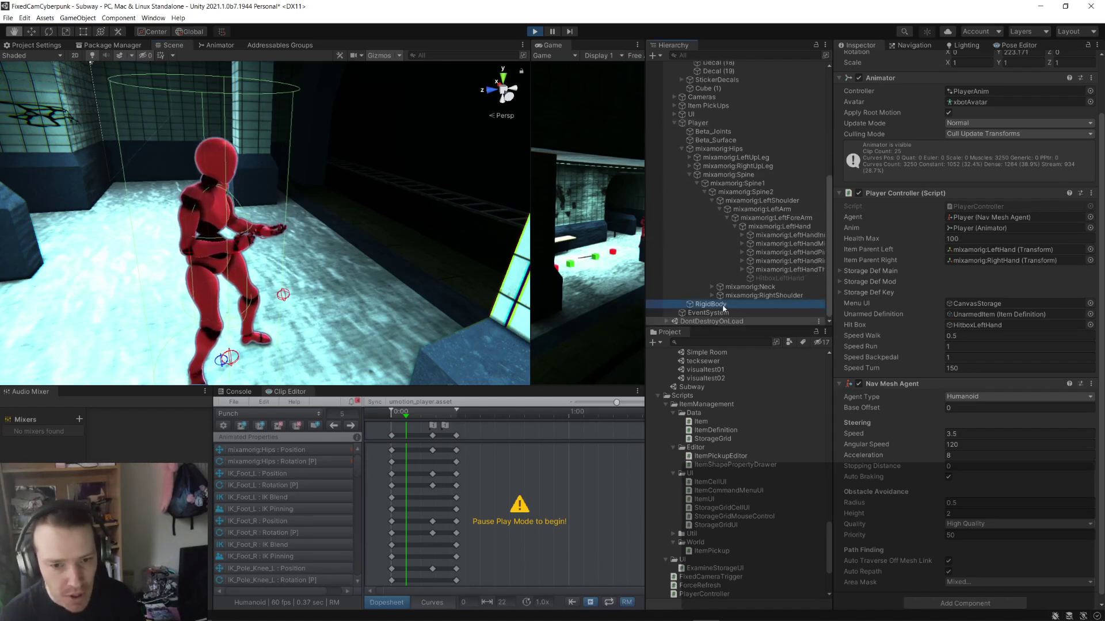
pyautogui.keyDown('alt'); pyautogui.moveTo(419, 234); pyautogui.dragTo(315, 276); pyautogui.keyUp('alt')
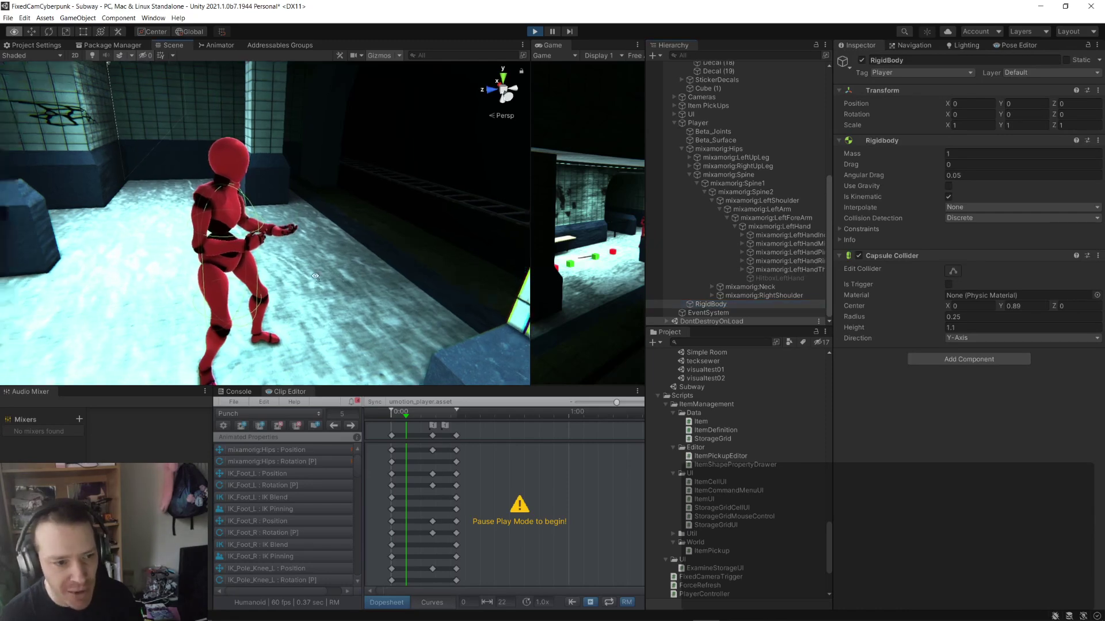
pyautogui.press('w')
pyautogui.moveTo(315, 277); pyautogui.dragTo(302, 214, button='right')
pyautogui.press('s')
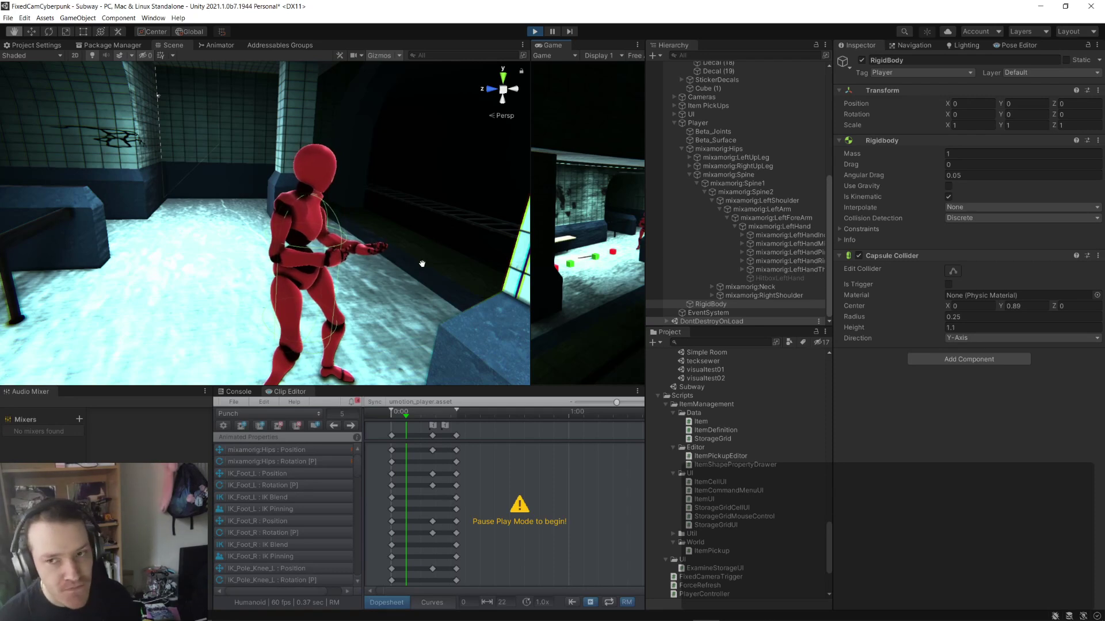
# - Check the Movement, Aim, Punch and Hurt states in the Animator graph while the game runs, and return to the Scene view
pyautogui.click(591, 247)
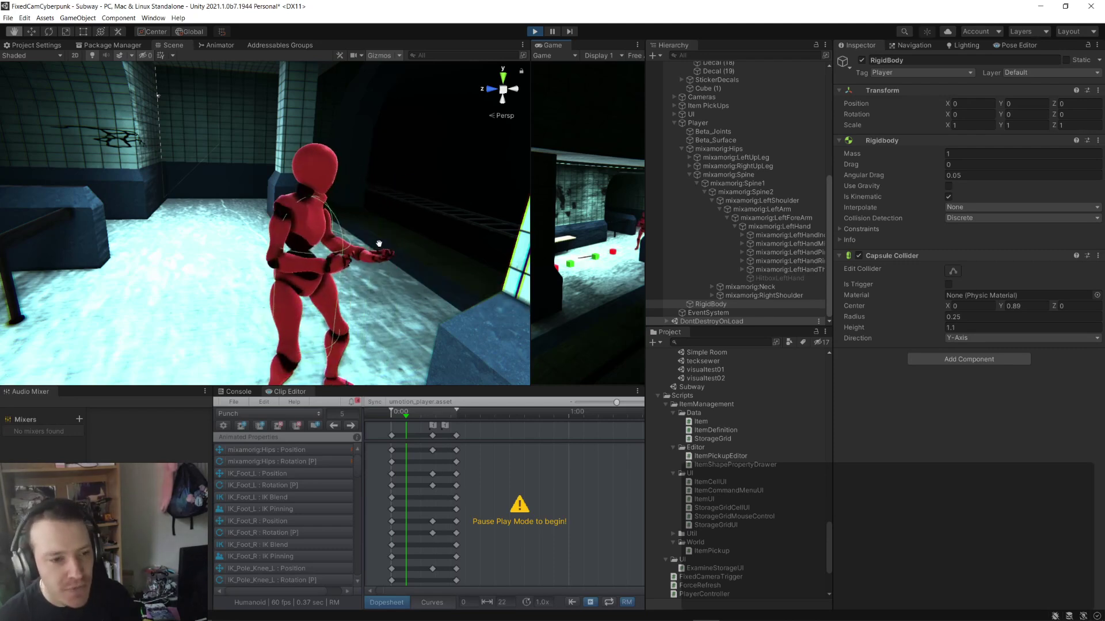
pyautogui.click(216, 45)
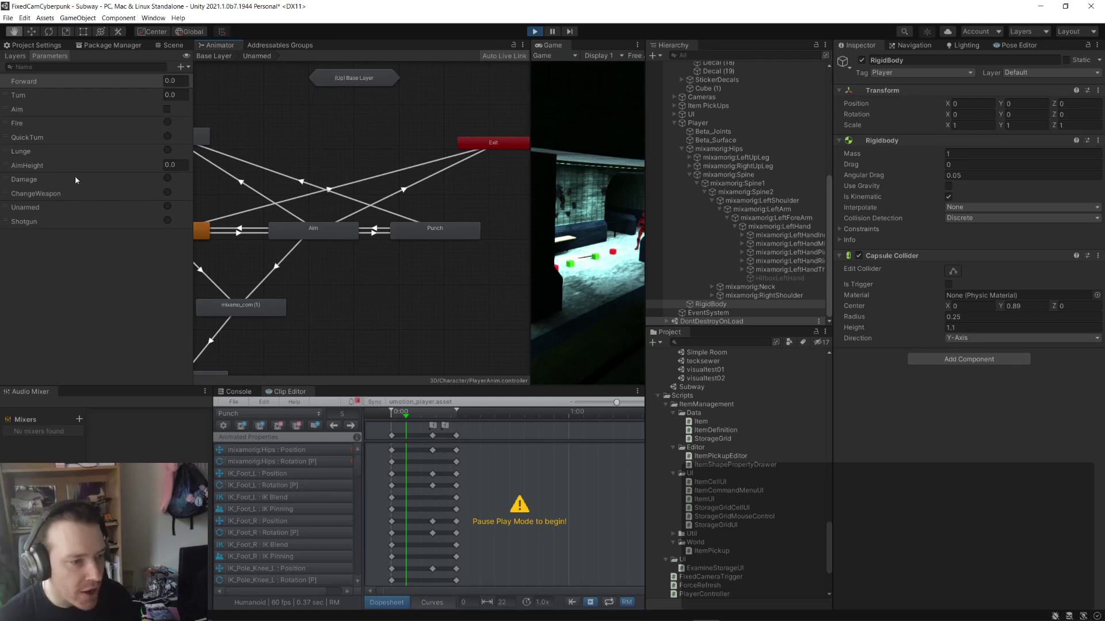
pyautogui.moveTo(345, 210); pyautogui.dragTo(428, 196, button='middle')
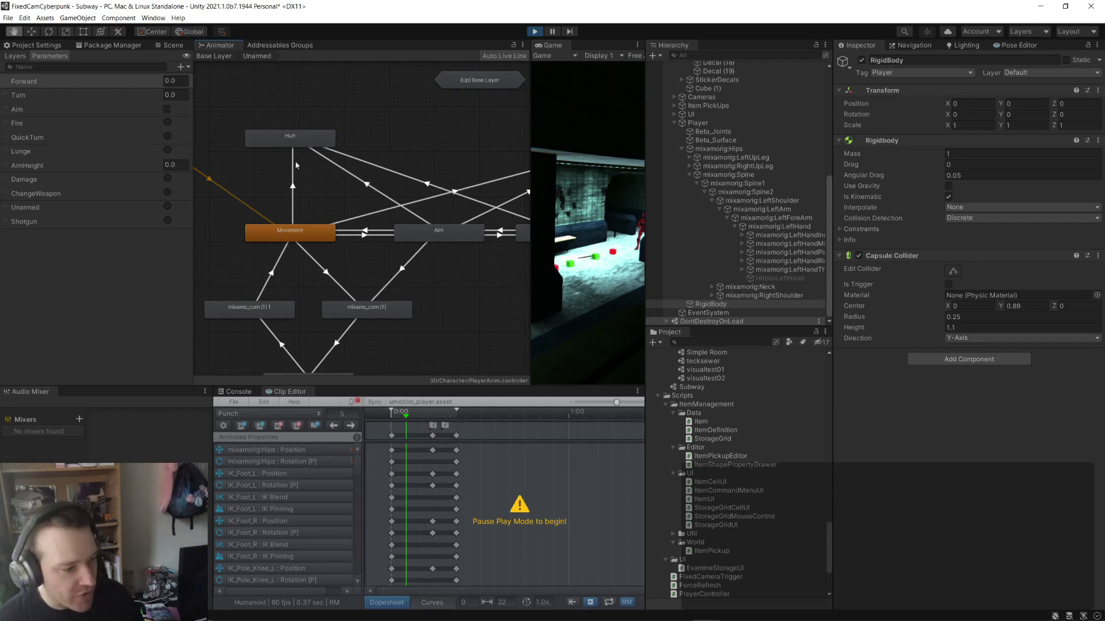
pyautogui.click(169, 46)
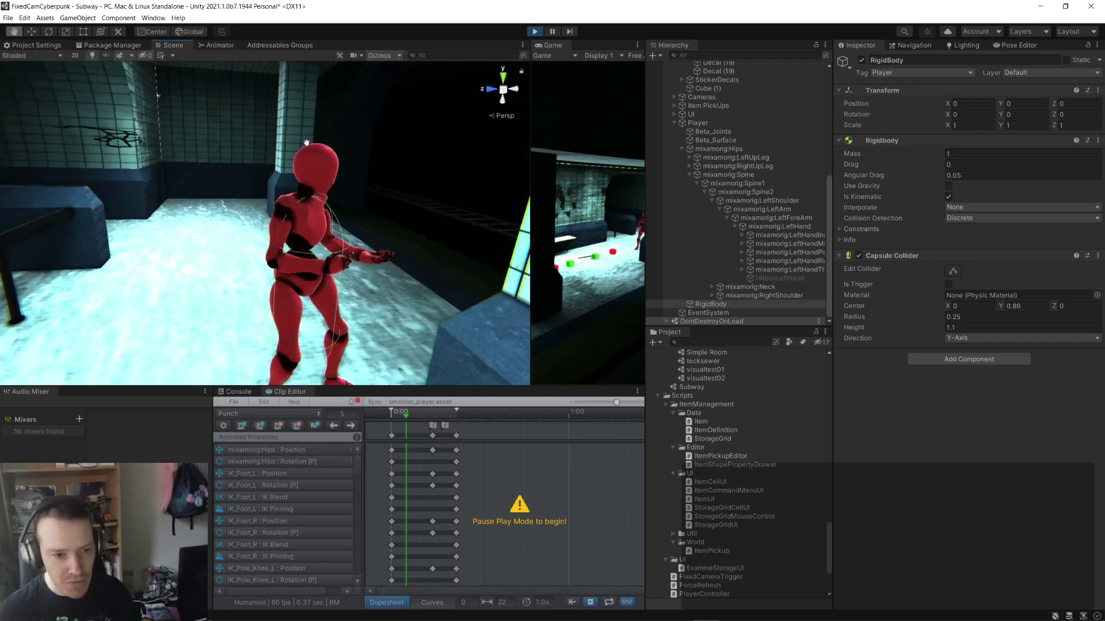
# - Select the Player, examine it in the running scene from other sides and stop Play mode
pyautogui.moveTo(307, 142); pyautogui.dragTo(437, 252, button='right')
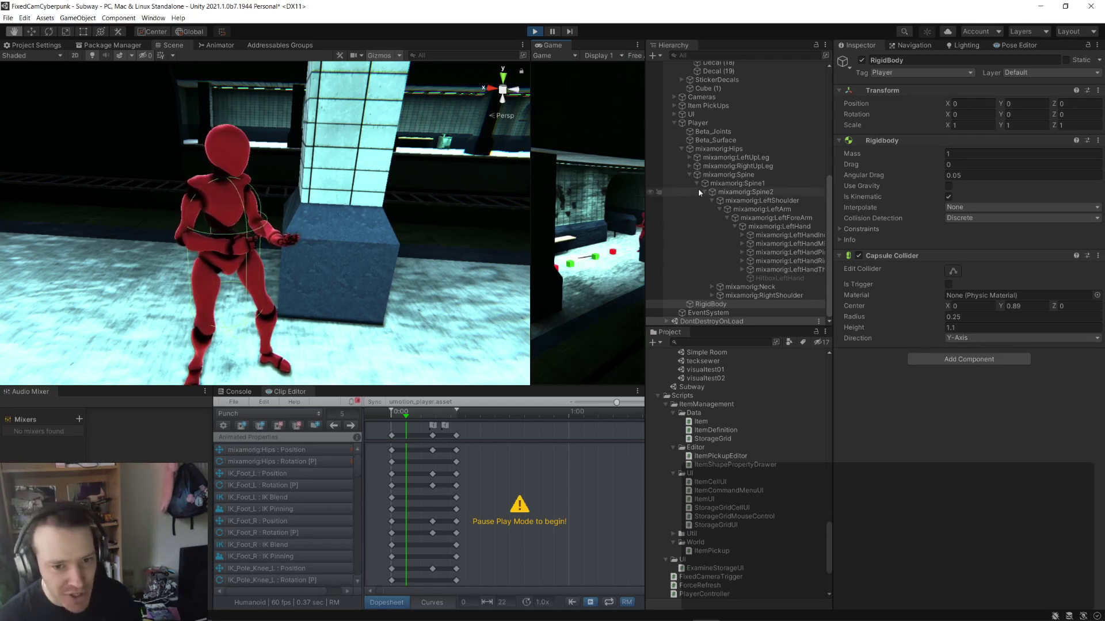
pyautogui.click(697, 123)
pyautogui.moveTo(336, 223); pyautogui.dragTo(311, 125, button='right')
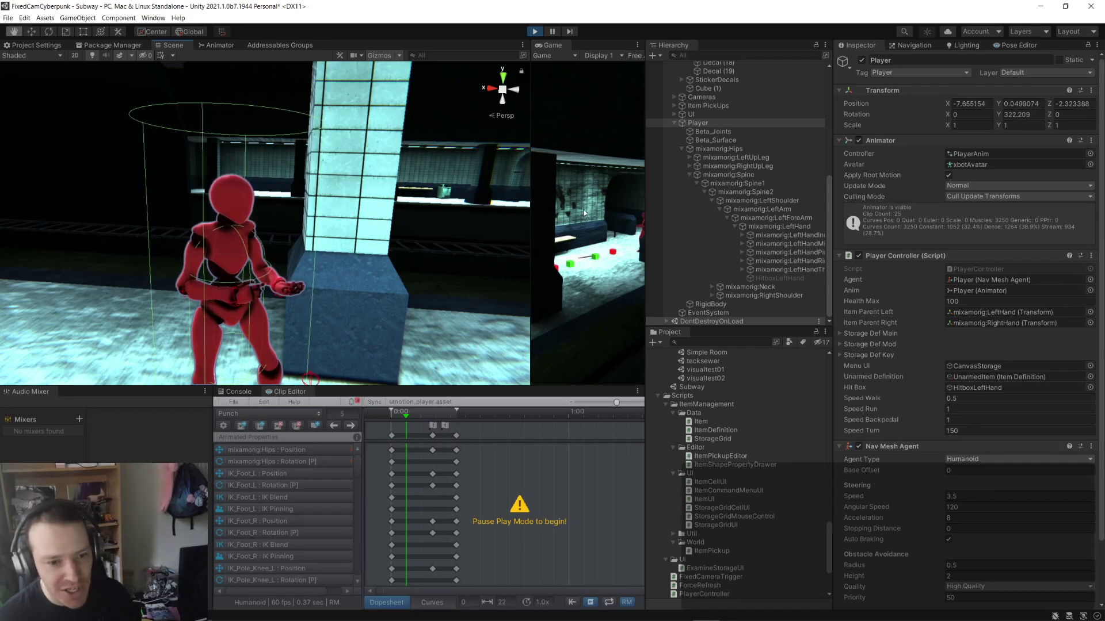
pyautogui.moveTo(334, 242); pyautogui.dragTo(665, 246, button='right')
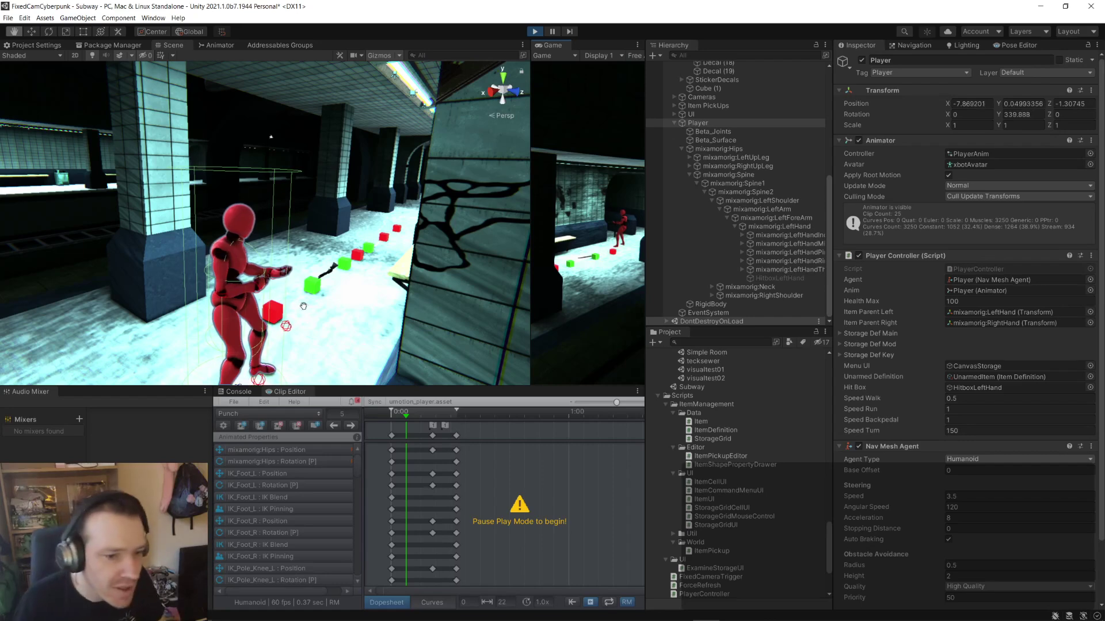
pyautogui.keyDown('alt'); pyautogui.moveTo(455, 248); pyautogui.dragTo(395, 246); pyautogui.keyUp('alt')
pyautogui.moveTo(395, 245); pyautogui.dragTo(397, 319, button='middle')
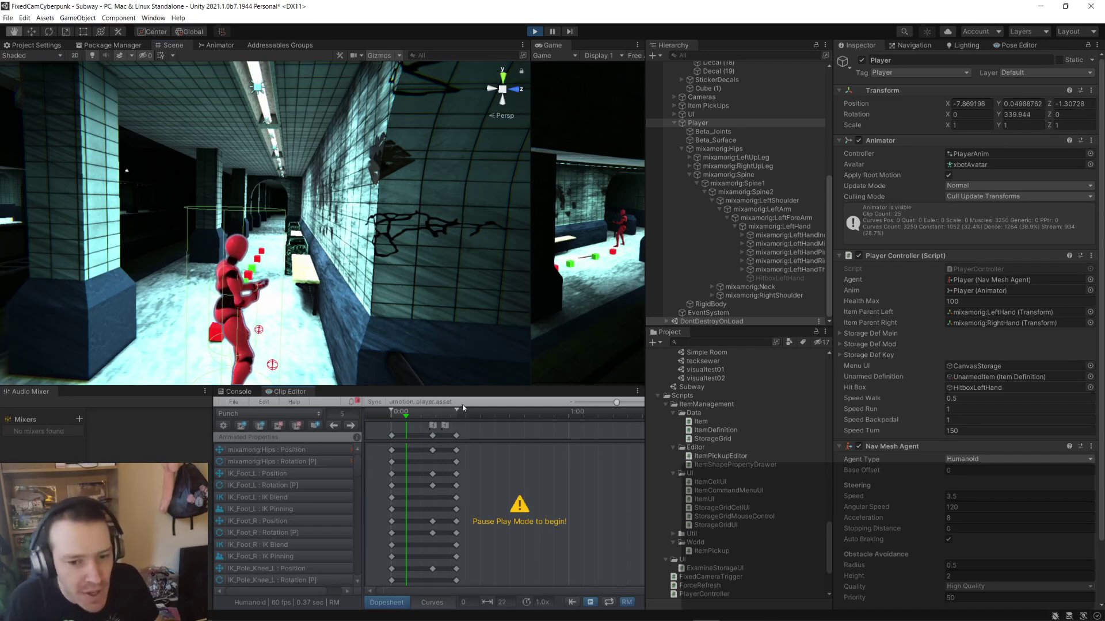
pyautogui.click(535, 32)
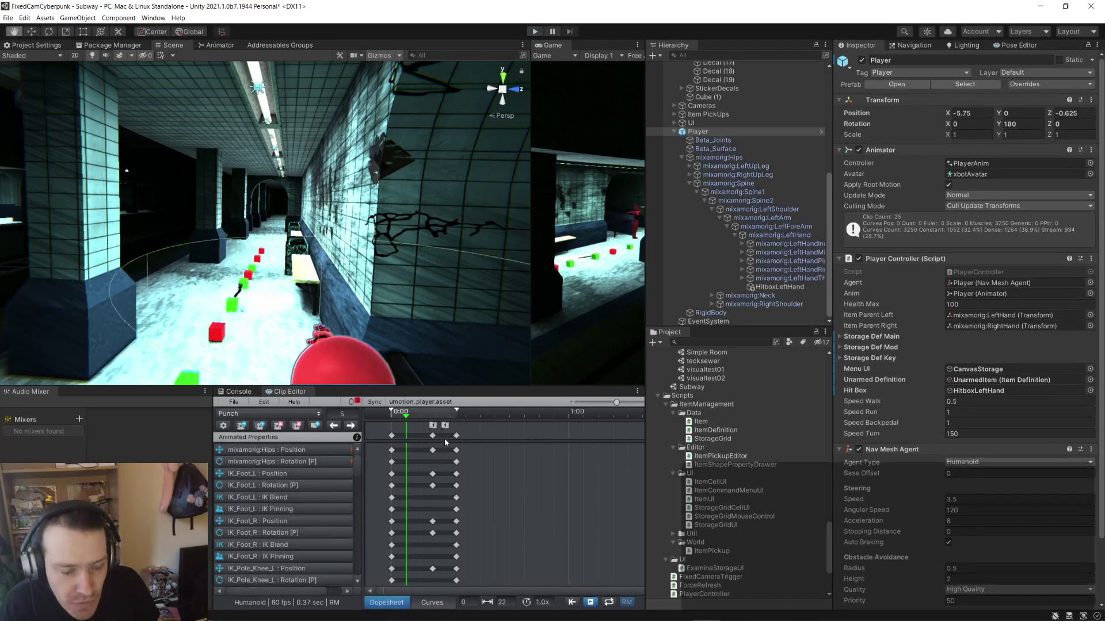
# - Open the Punch clip's HitboxStart animation event to check its function name and parameter, and close it
pyautogui.click(433, 427)
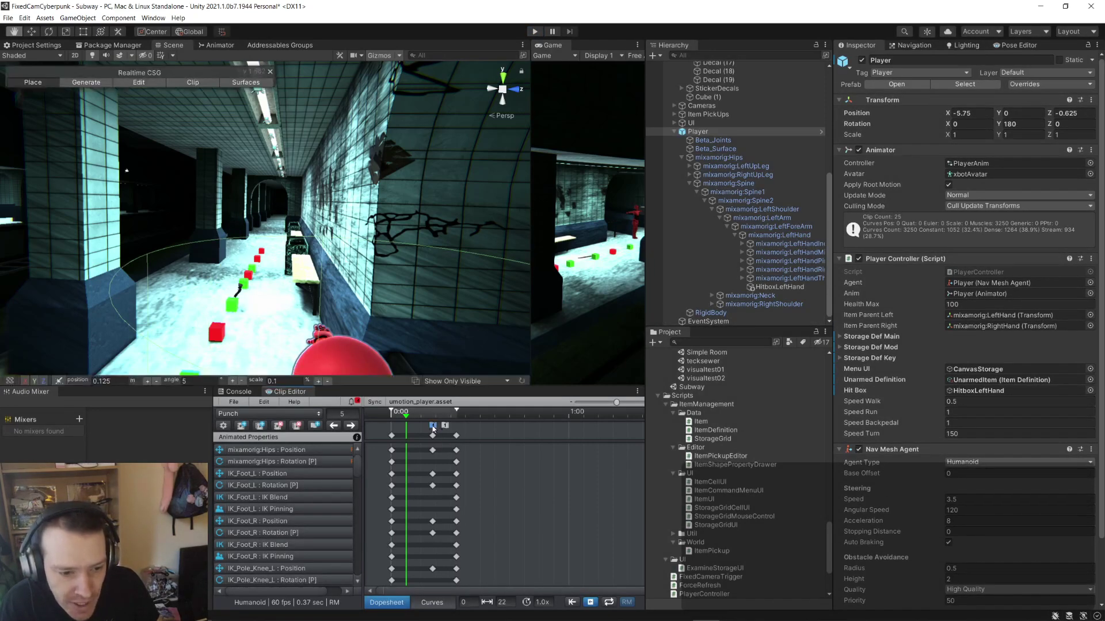
pyautogui.doubleClick(433, 427)
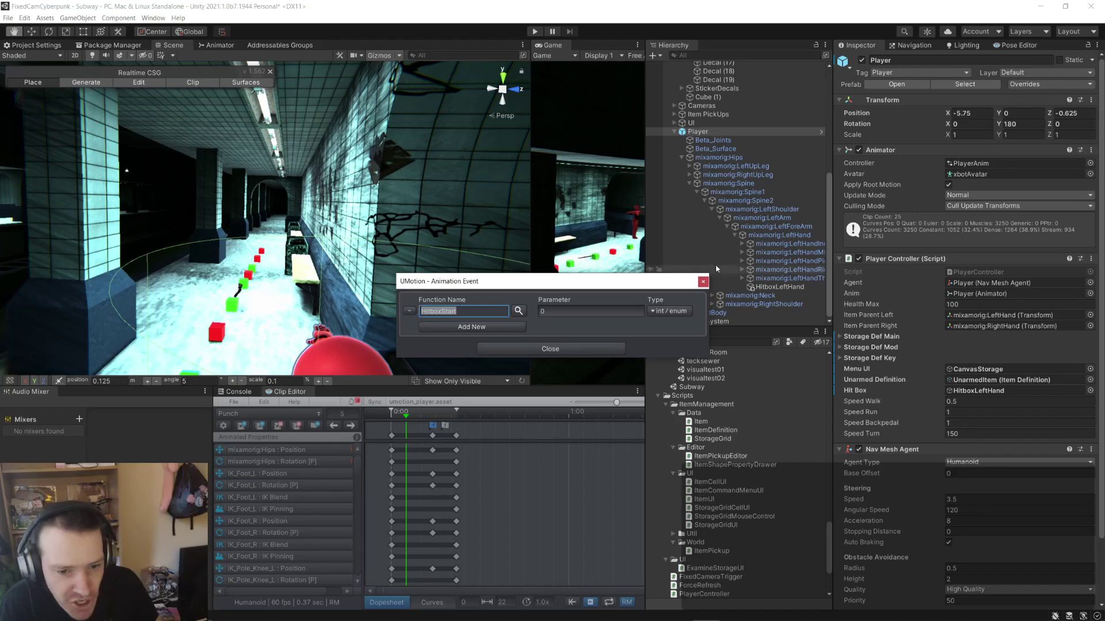
pyautogui.click(702, 281)
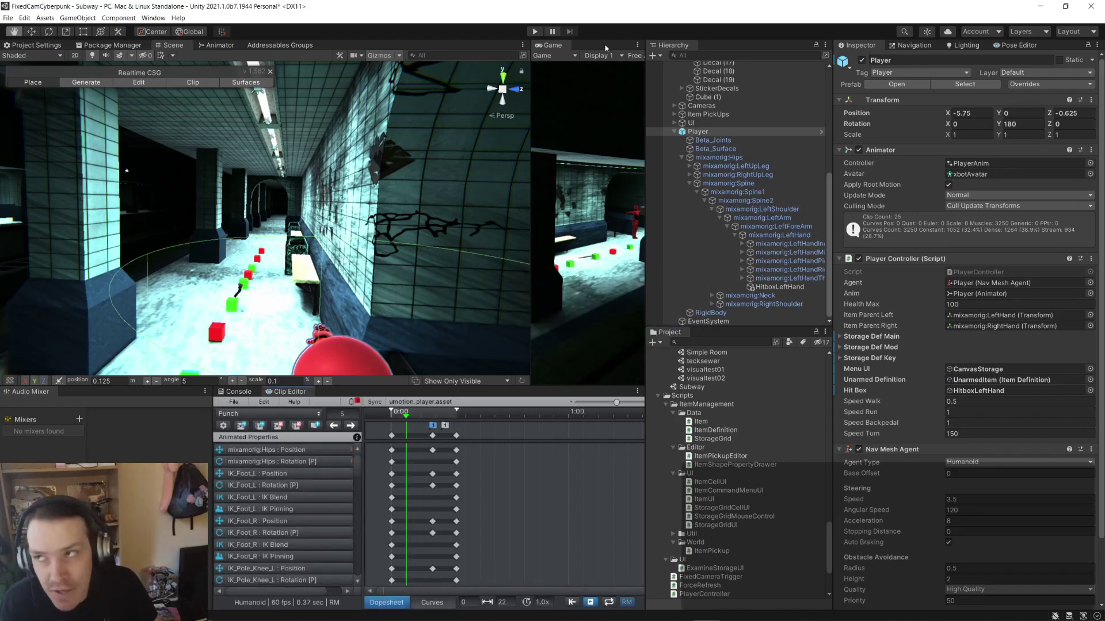
# - Switch to Visual Studio and review the HitboxStart and HitboxEnd methods in PlayerController.cs
pyautogui.hotkey('alt', 'Tab')
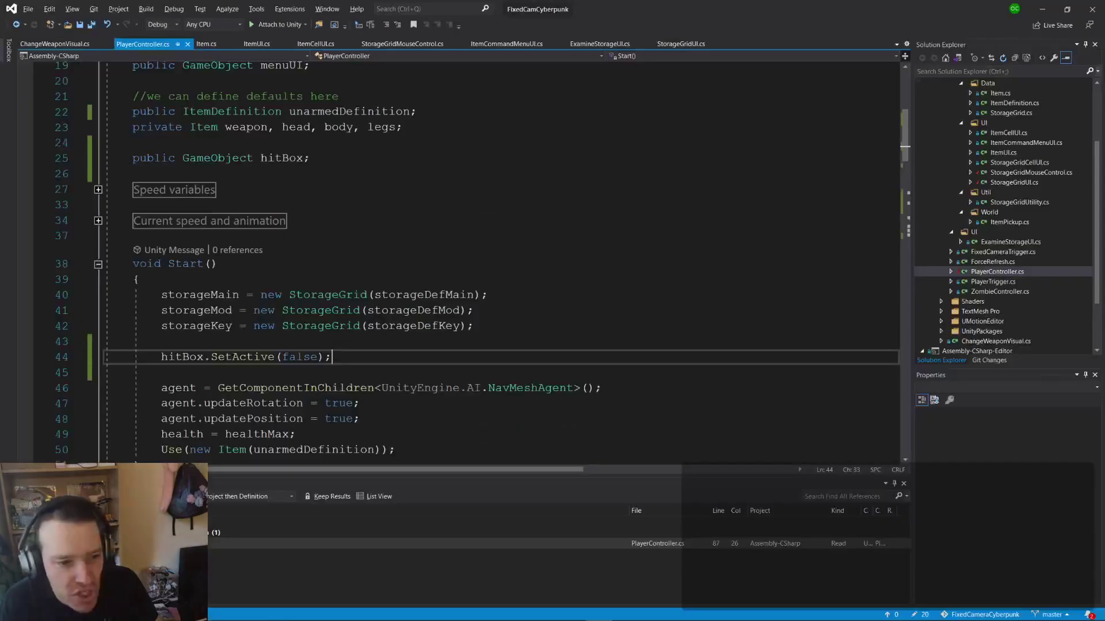
pyautogui.hotkey('alt', 'Tab')
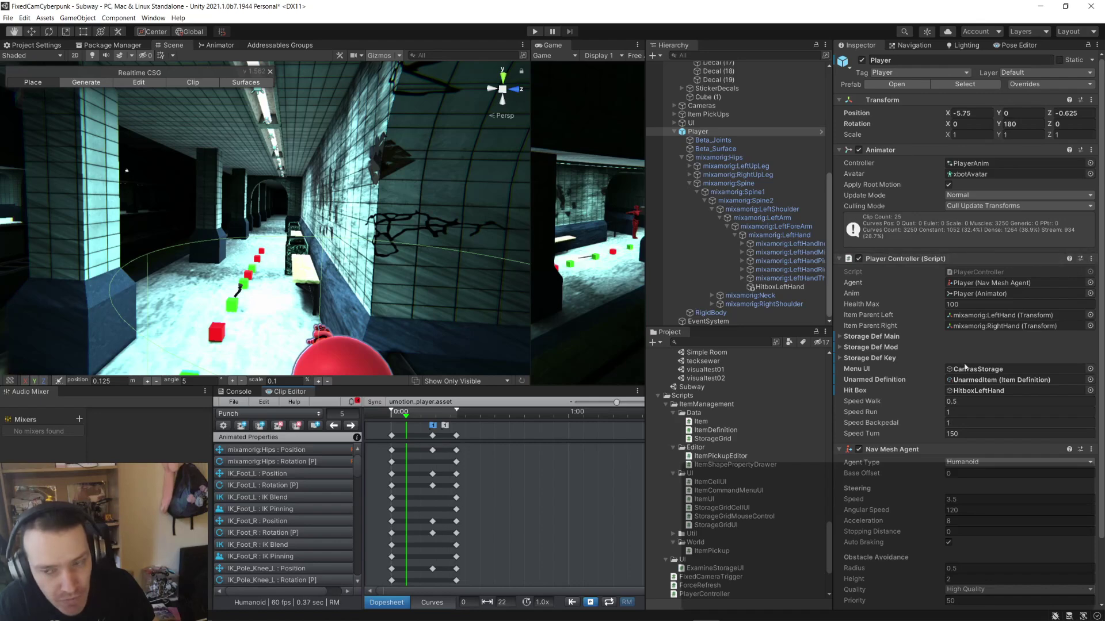
pyautogui.hotkey('alt', 'Tab')
pyautogui.click(289, 263)
pyautogui.scroll(-15, 288, 266)
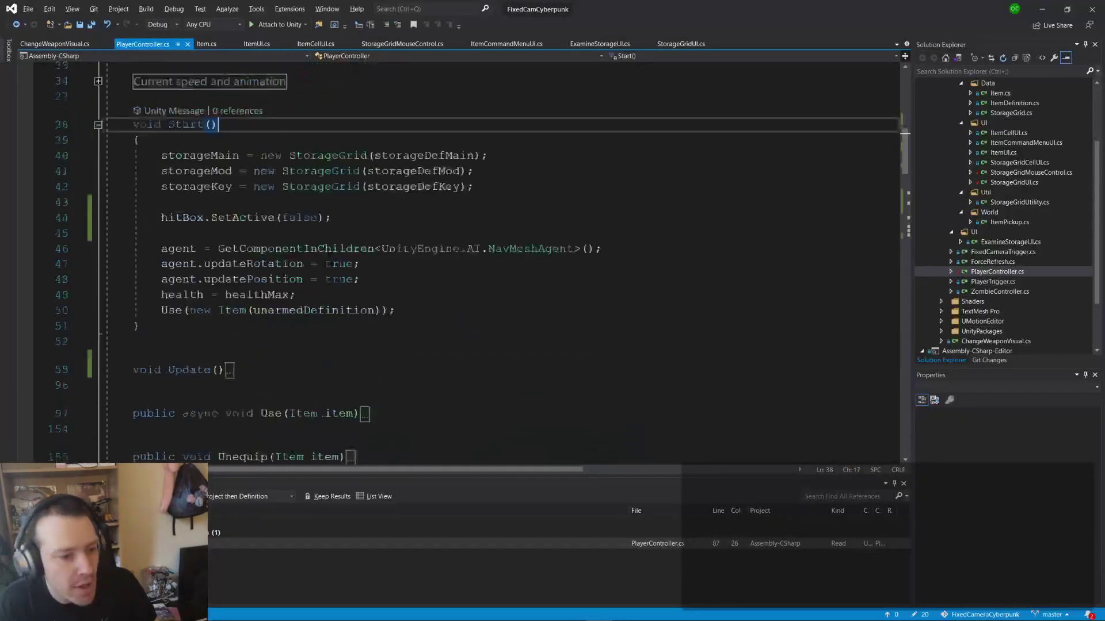
pyautogui.doubleClick(256, 208)
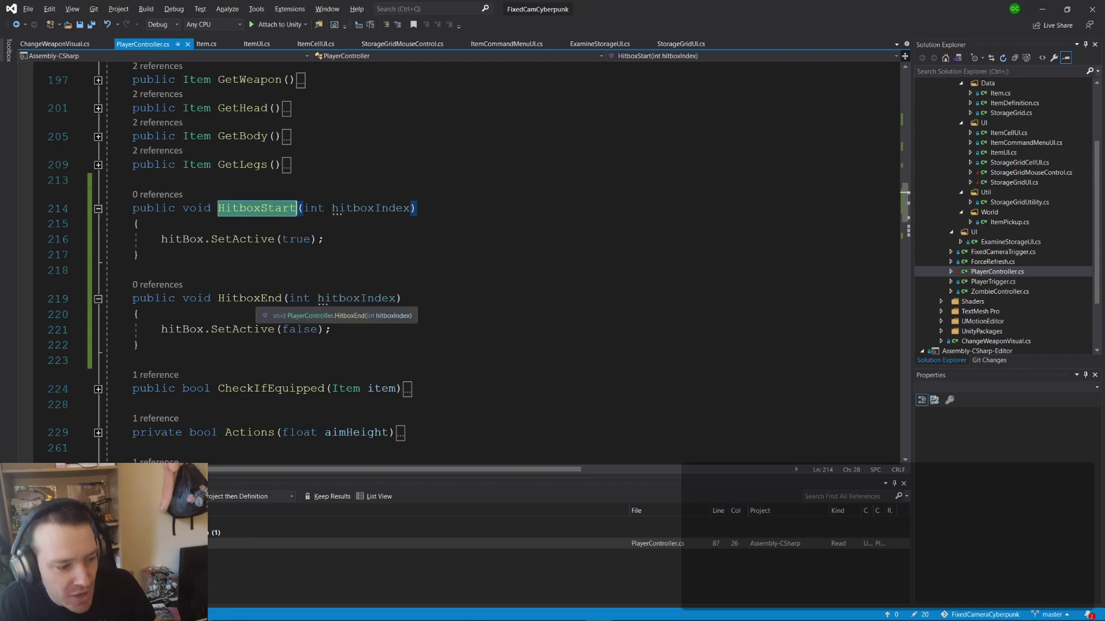
pyautogui.click(256, 297)
pyautogui.click(315, 257)
# - Switch to Unity, select the walking animation asset and expand the Events section of its import settings
pyautogui.hotkey('alt', 'Tab')
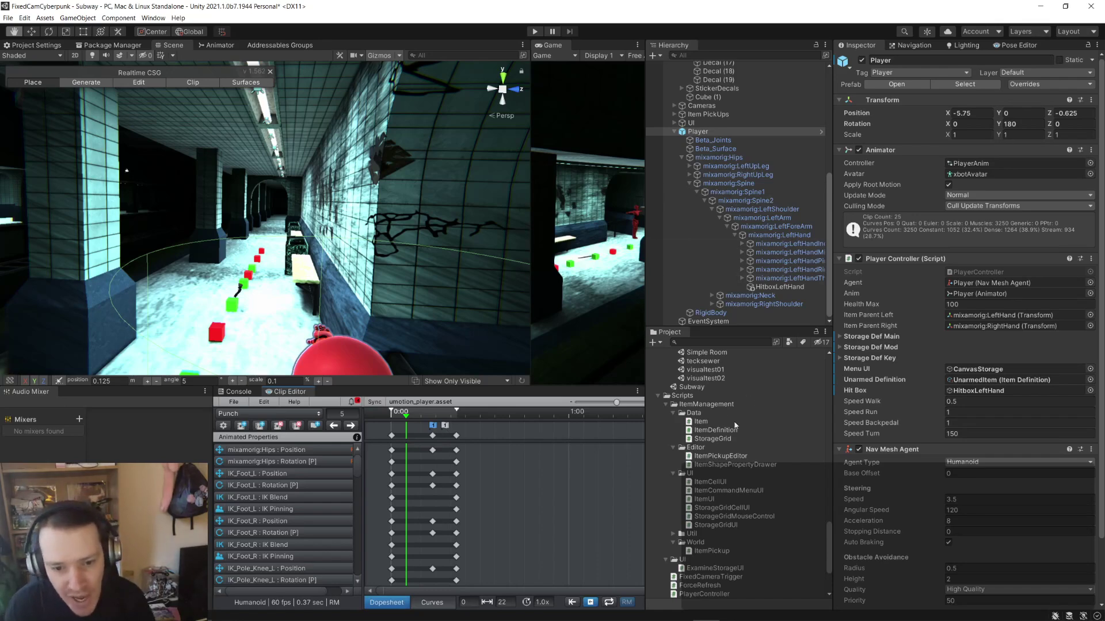
pyautogui.scroll(10, 742, 455)
pyautogui.scroll(8, 752, 471)
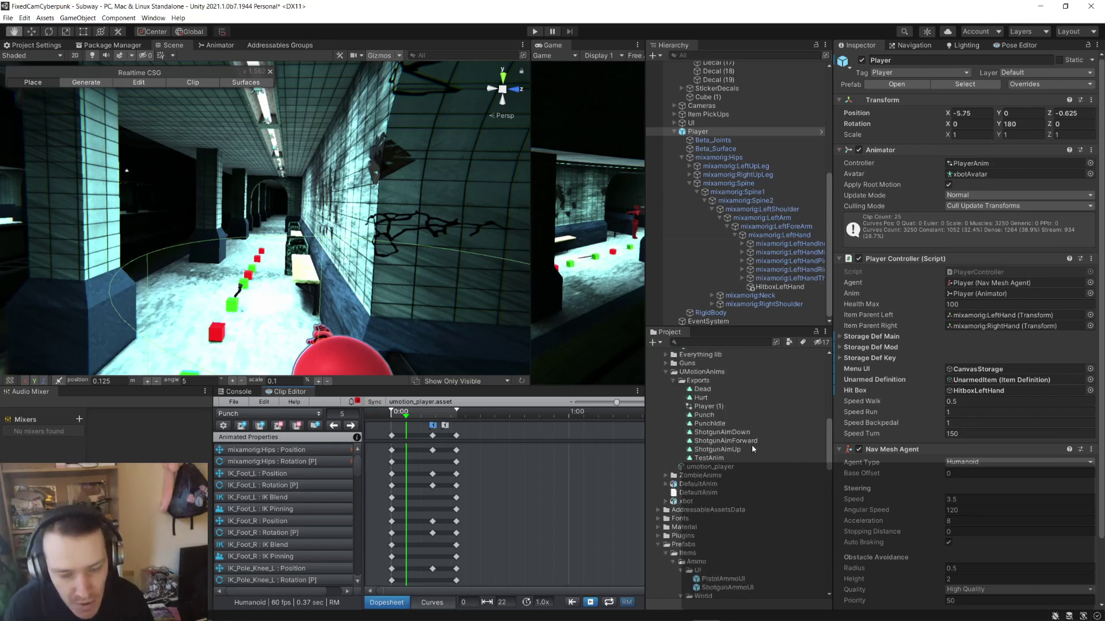
pyautogui.click(707, 432)
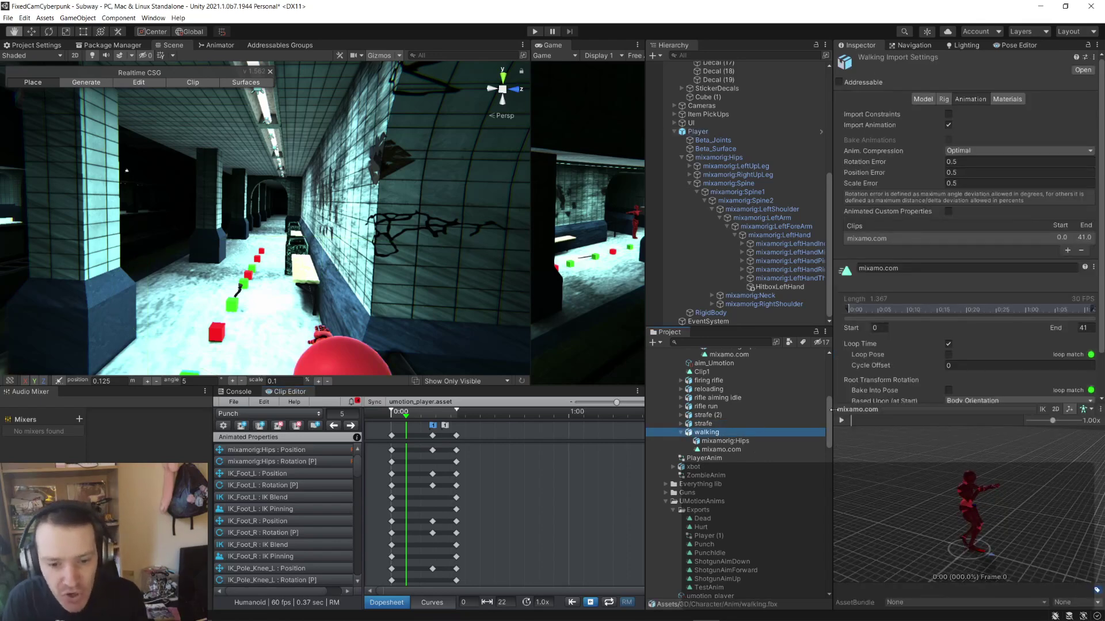
pyautogui.scroll(-6, 918, 349)
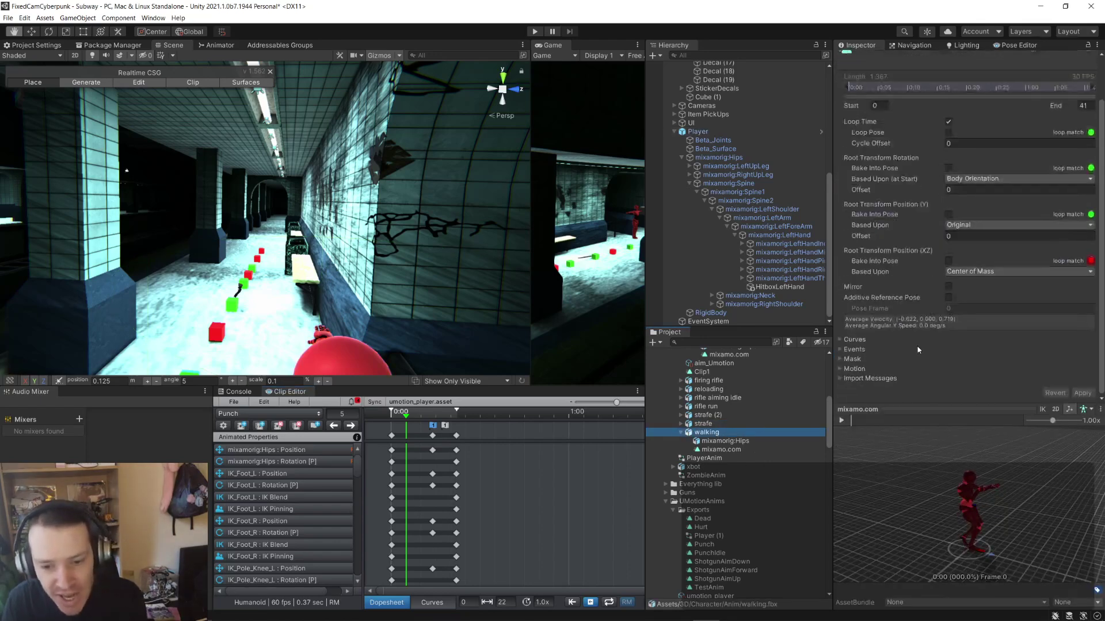
pyautogui.click(840, 349)
pyautogui.scroll(-2, 863, 322)
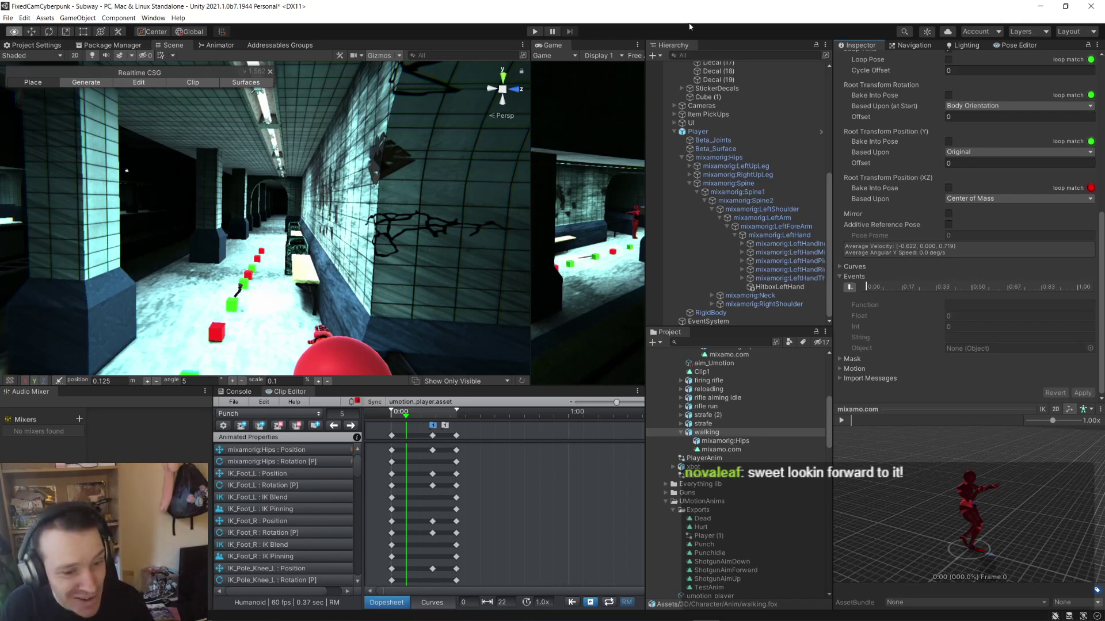
# - Switch to OBS
pyautogui.hotkey('alt', 'Tab')
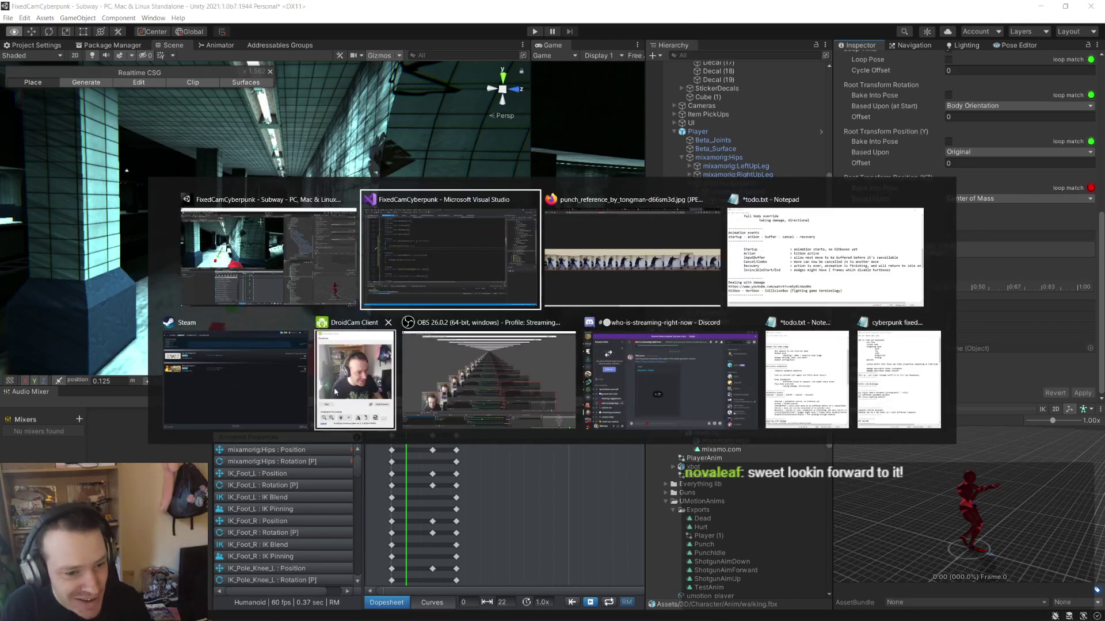
pyautogui.click(444, 379)
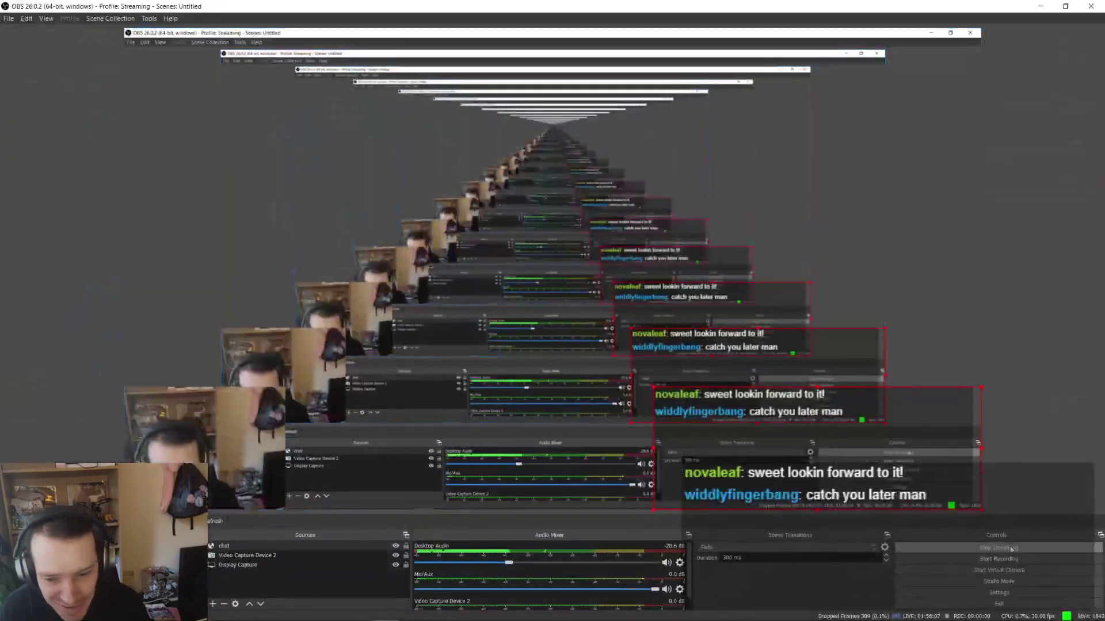